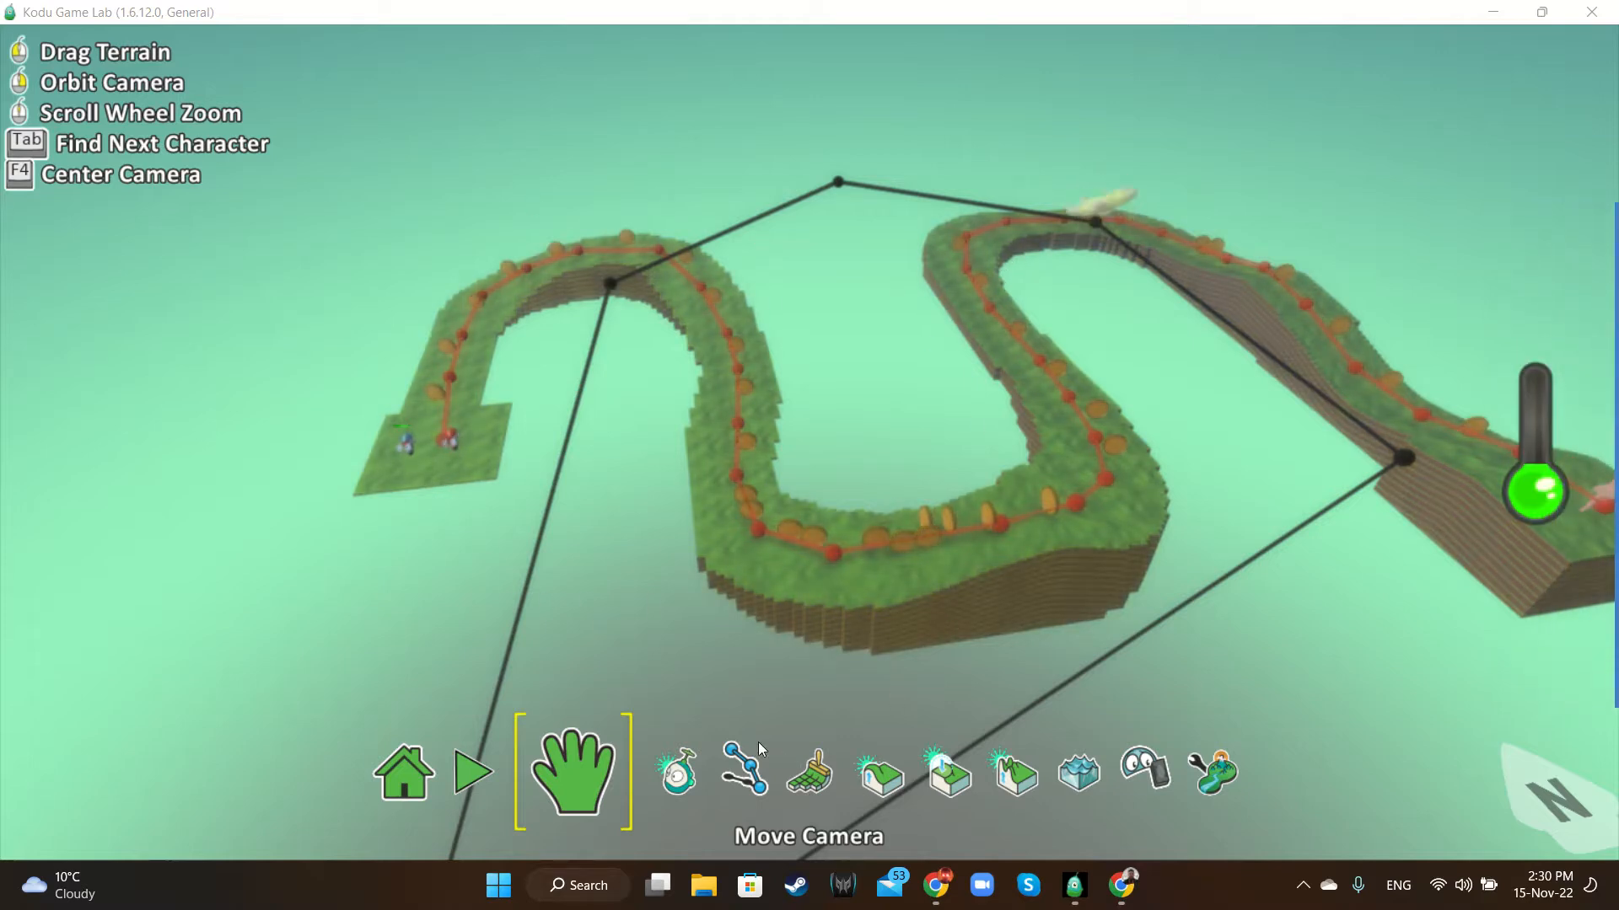
Play the finished race world, steering the blue cycle along the winding track through the coins to the star, and return to editing
click(499, 771)
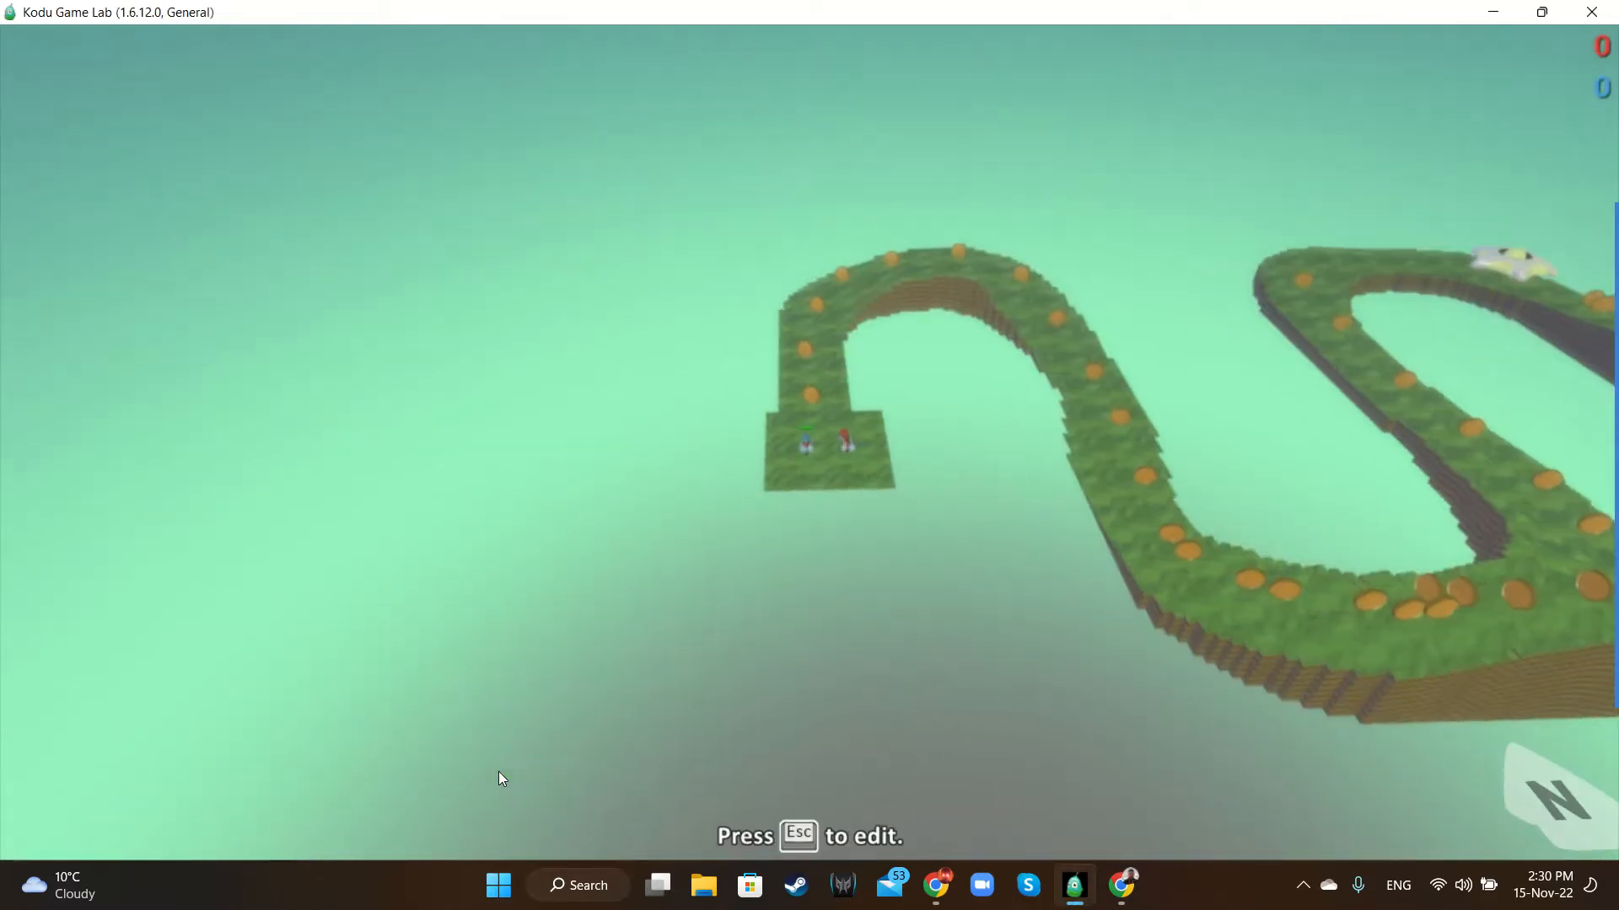
key(Up)
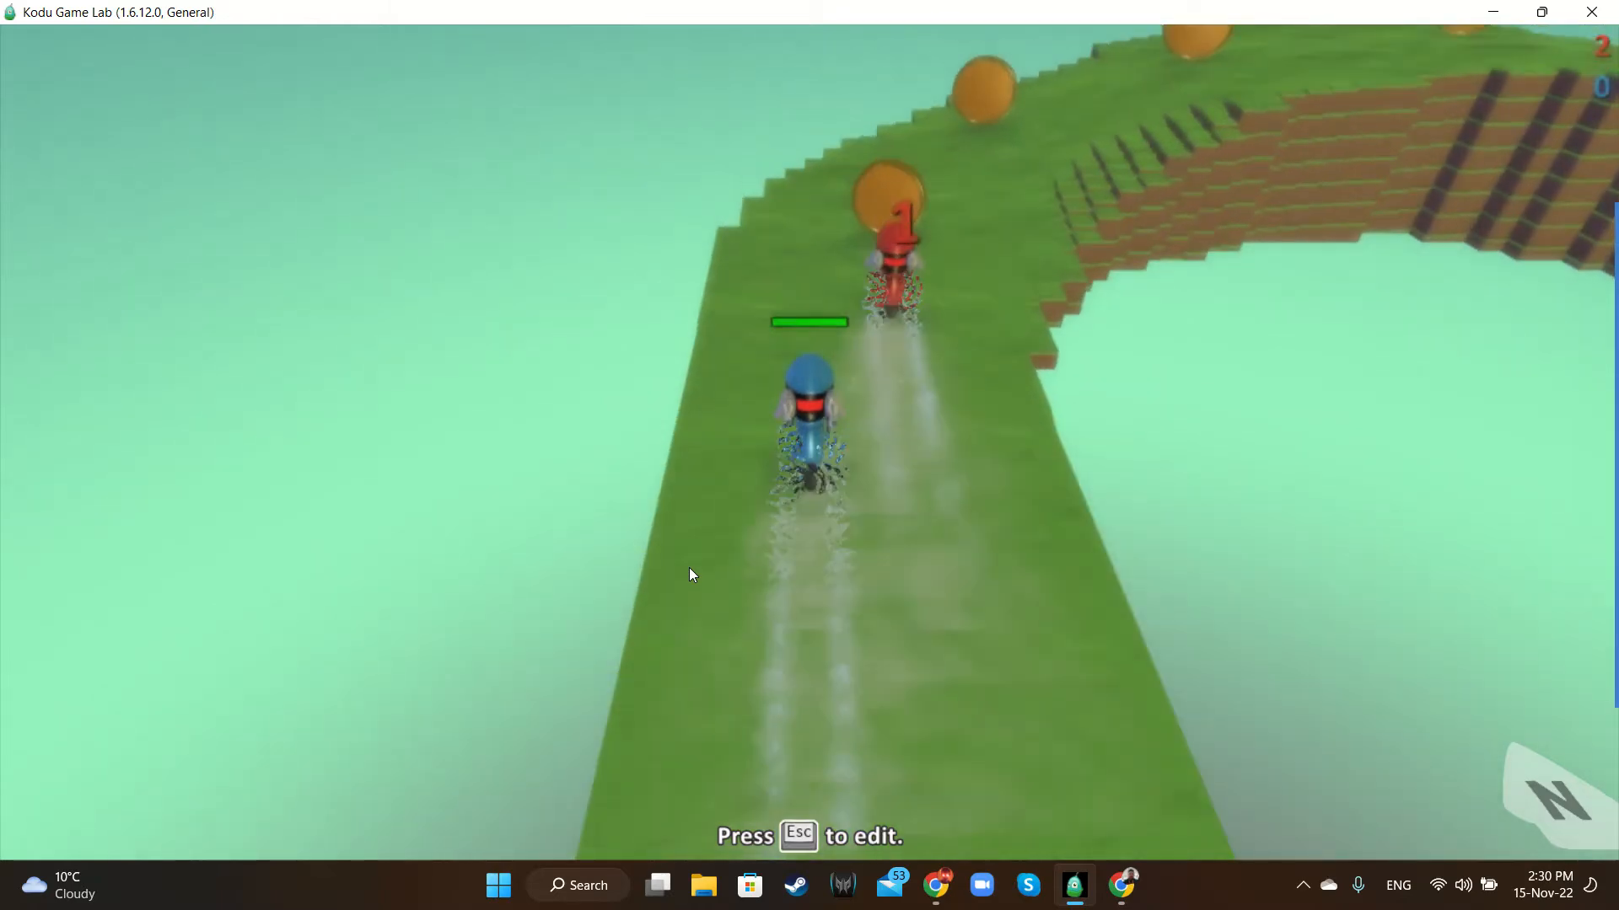
key(Right)
key(Right)
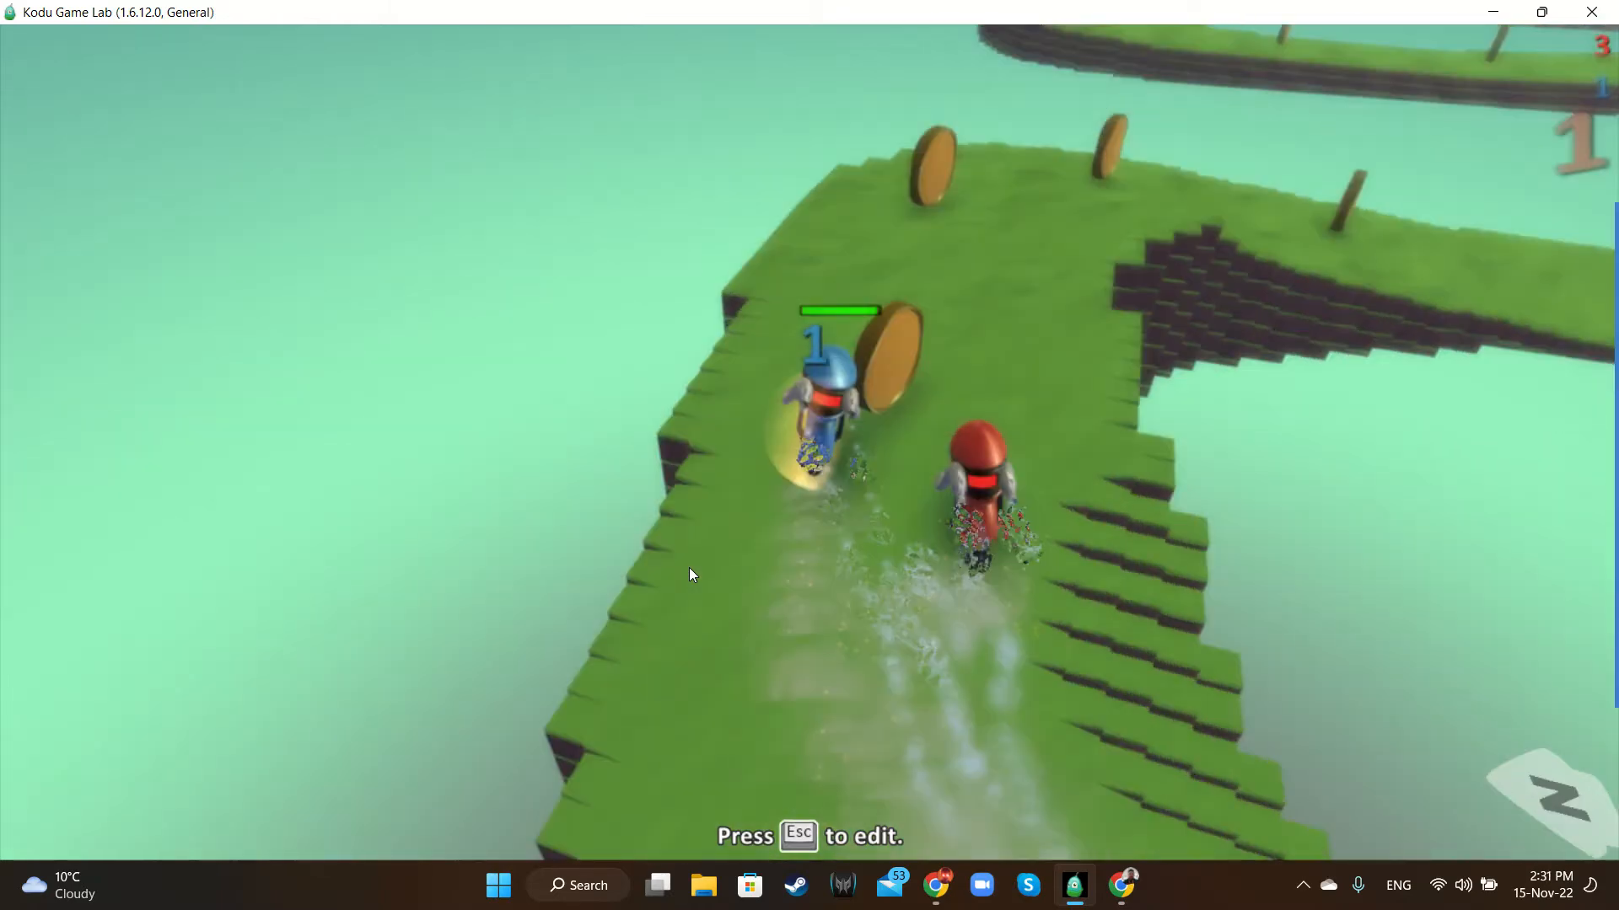
key(Left)
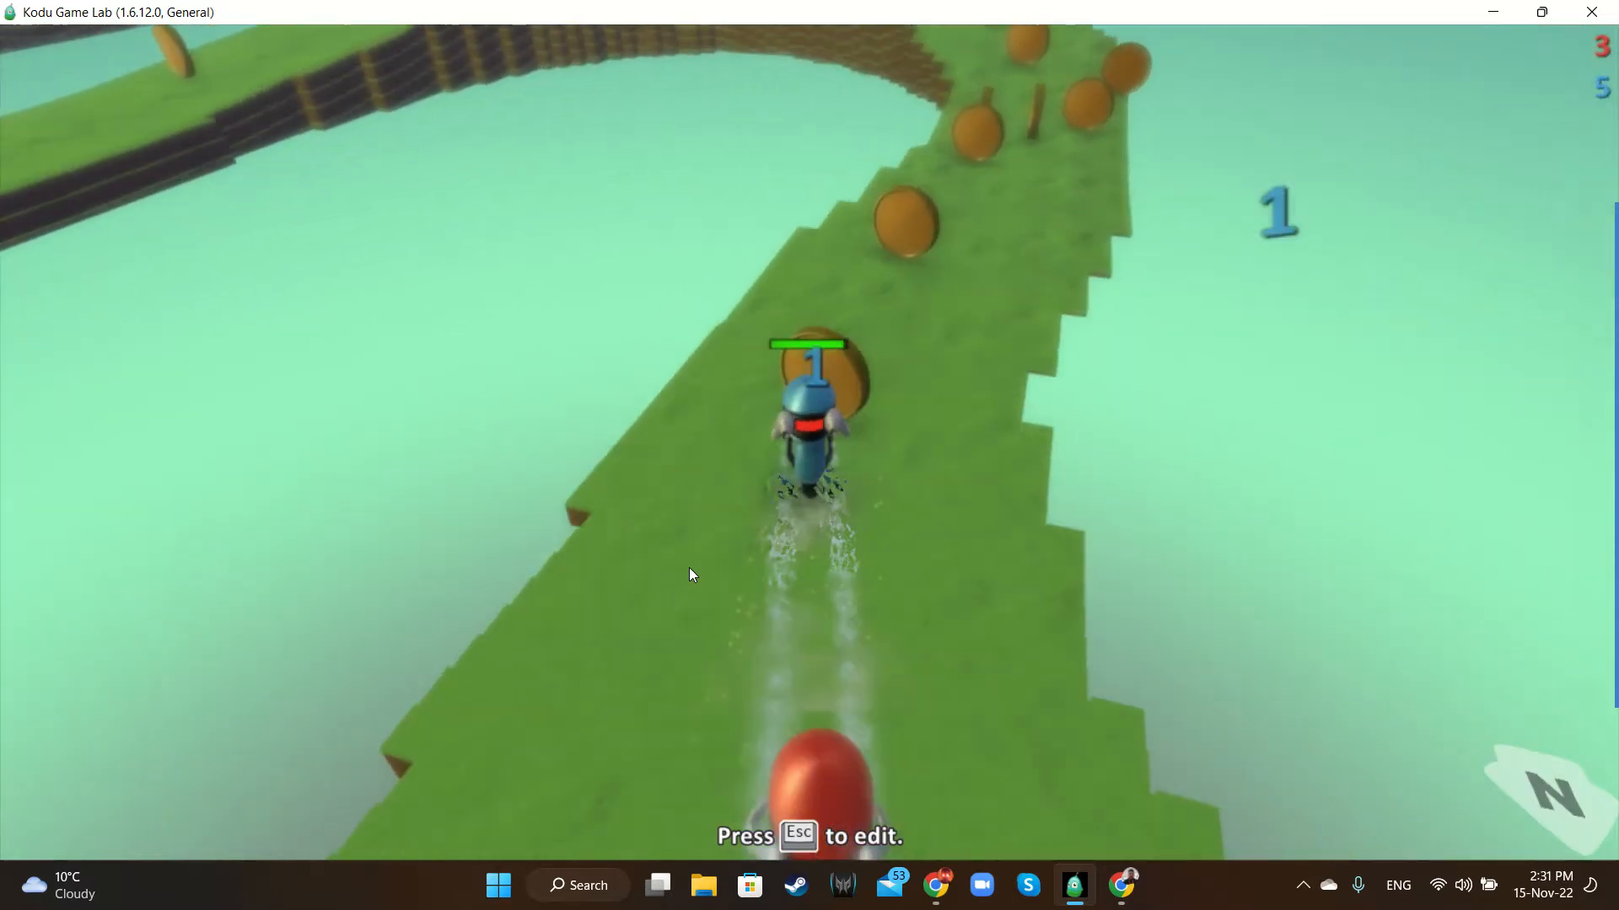
key(Right)
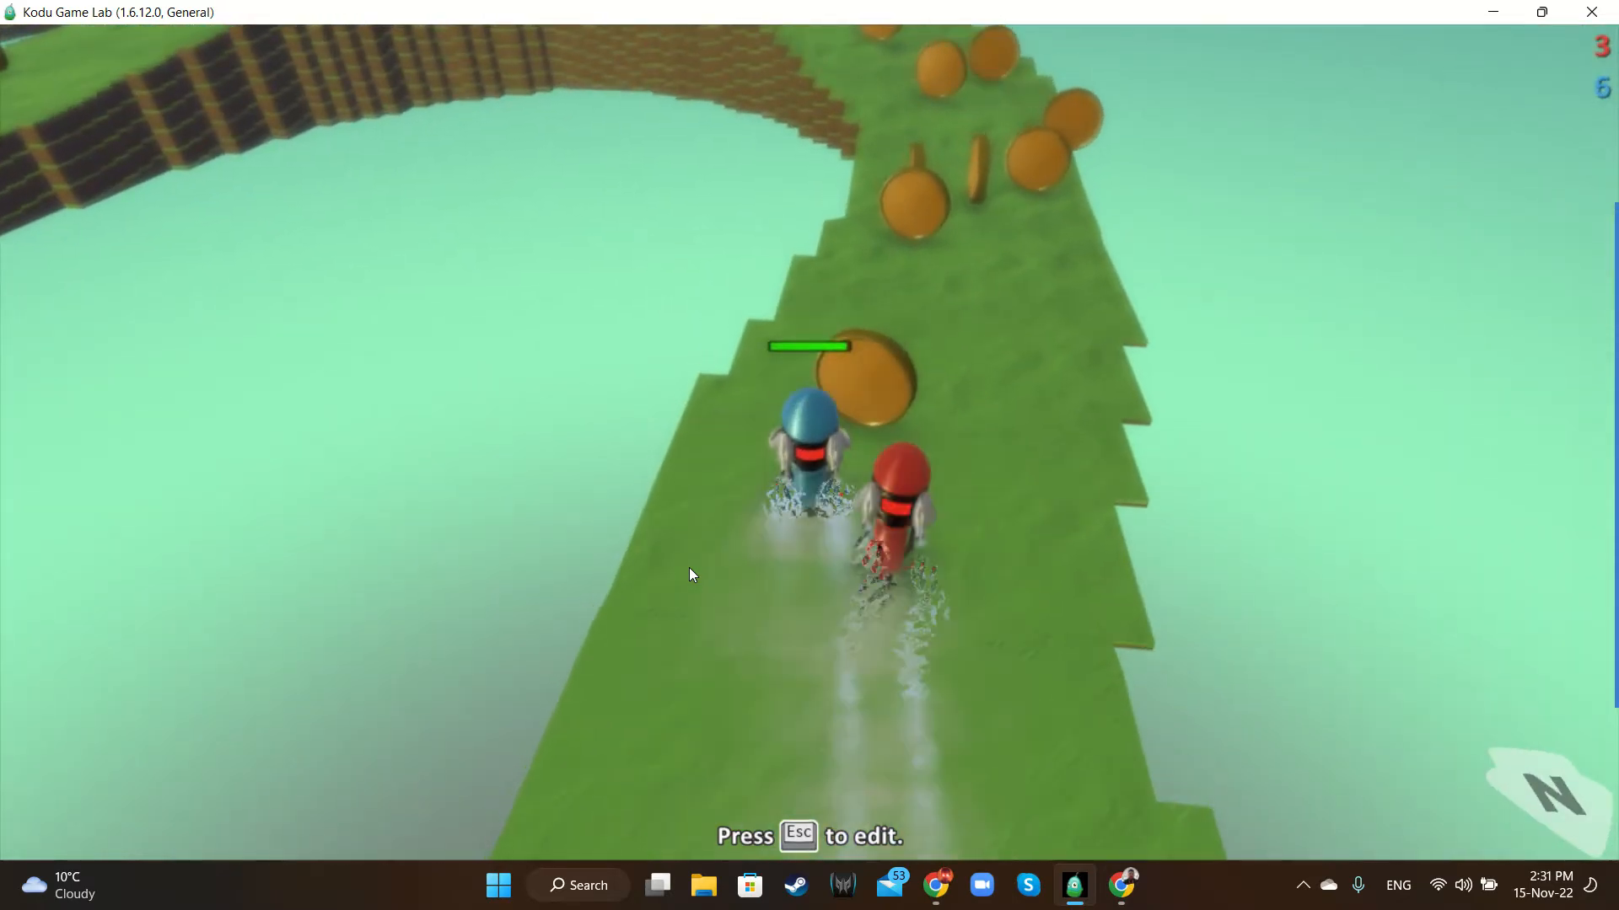
key(Up)
key(Right)
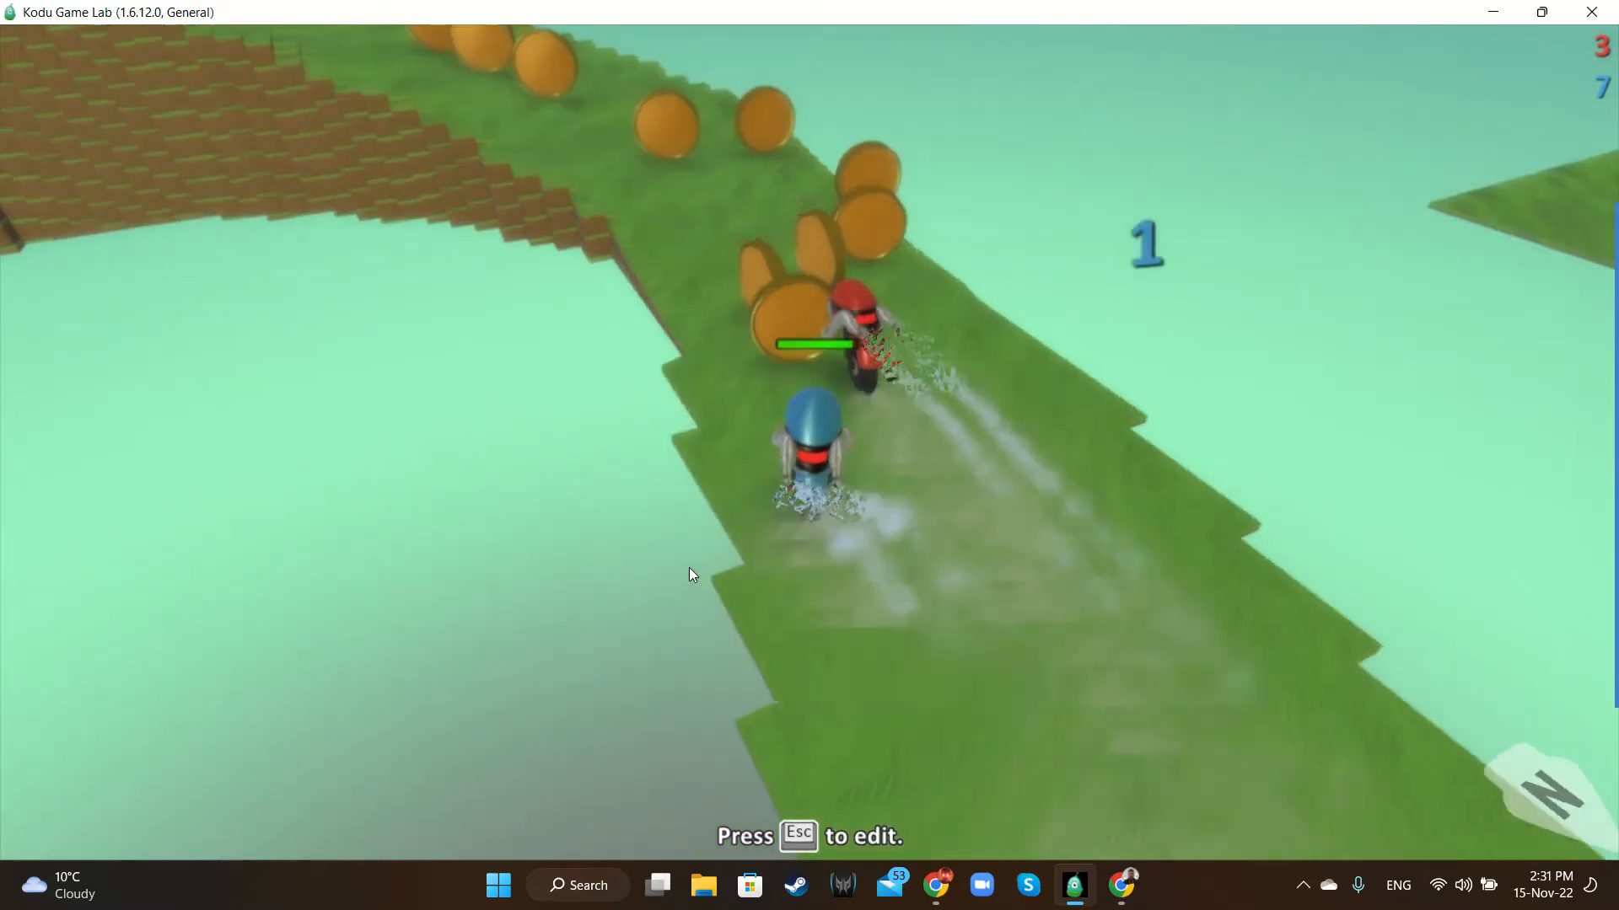
key(Left)
key(Left)
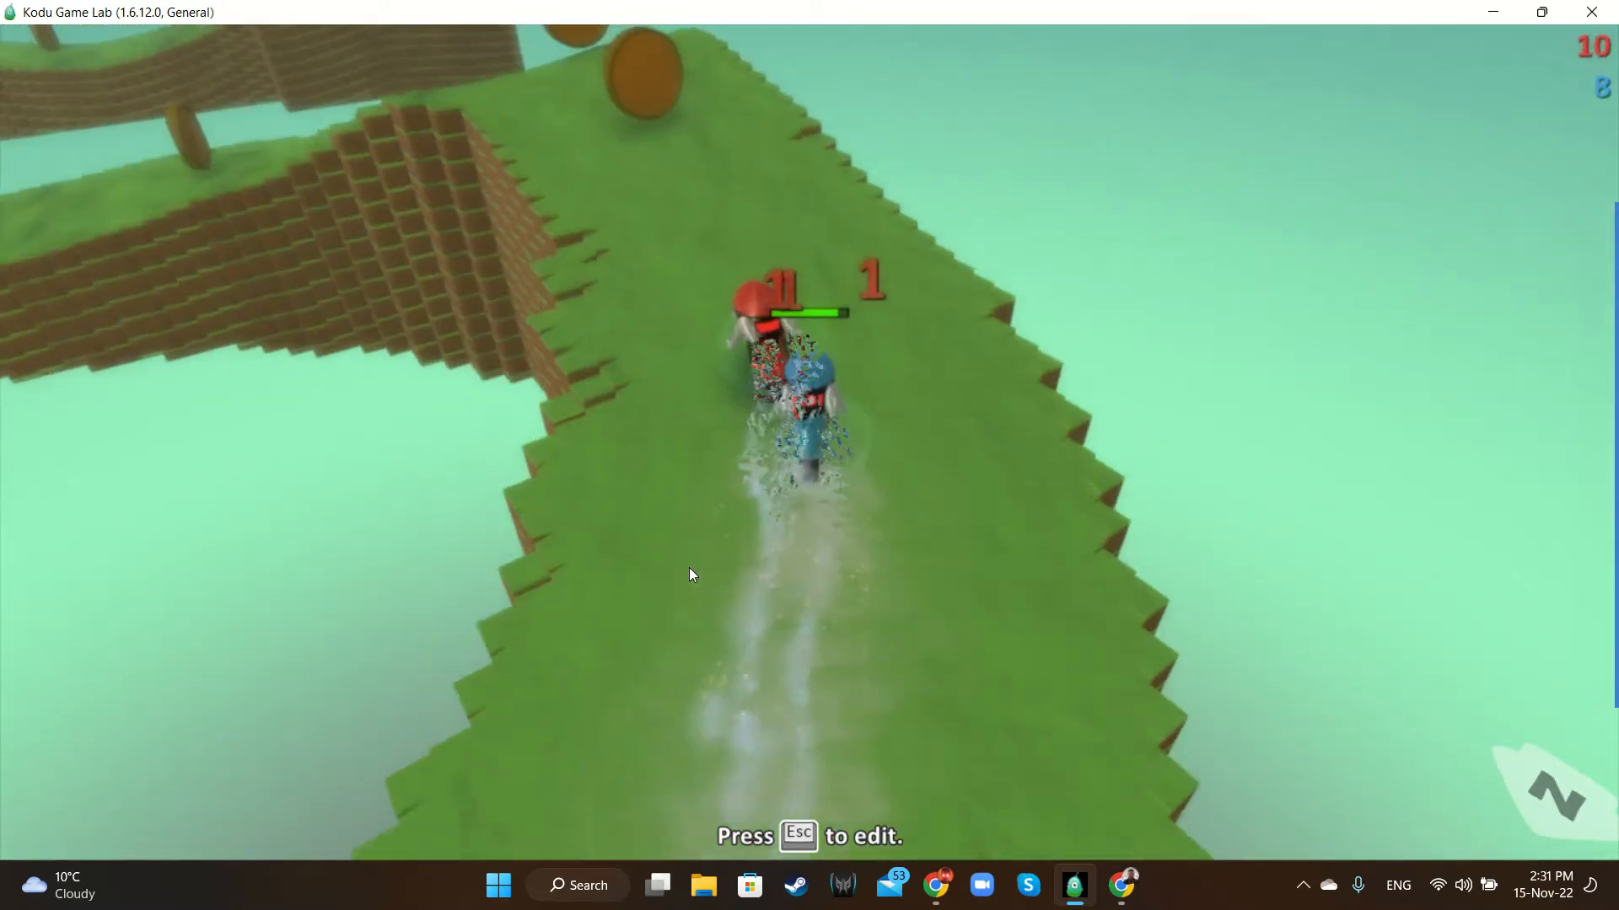
key(Left)
key(Left)
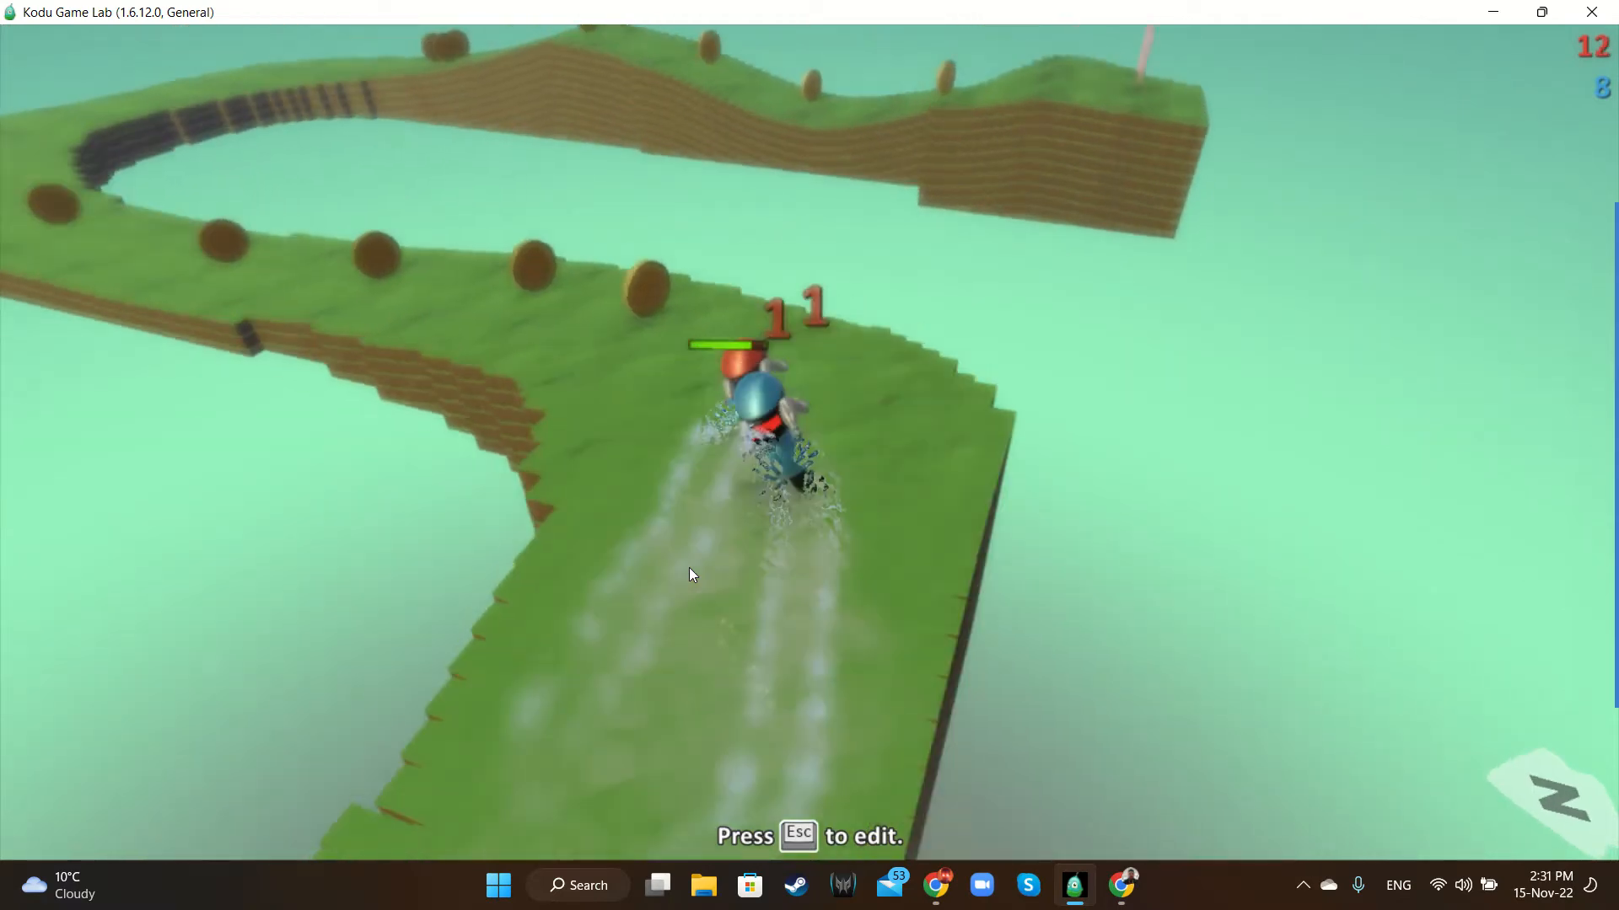
key(Right)
key(Right)
key(Left)
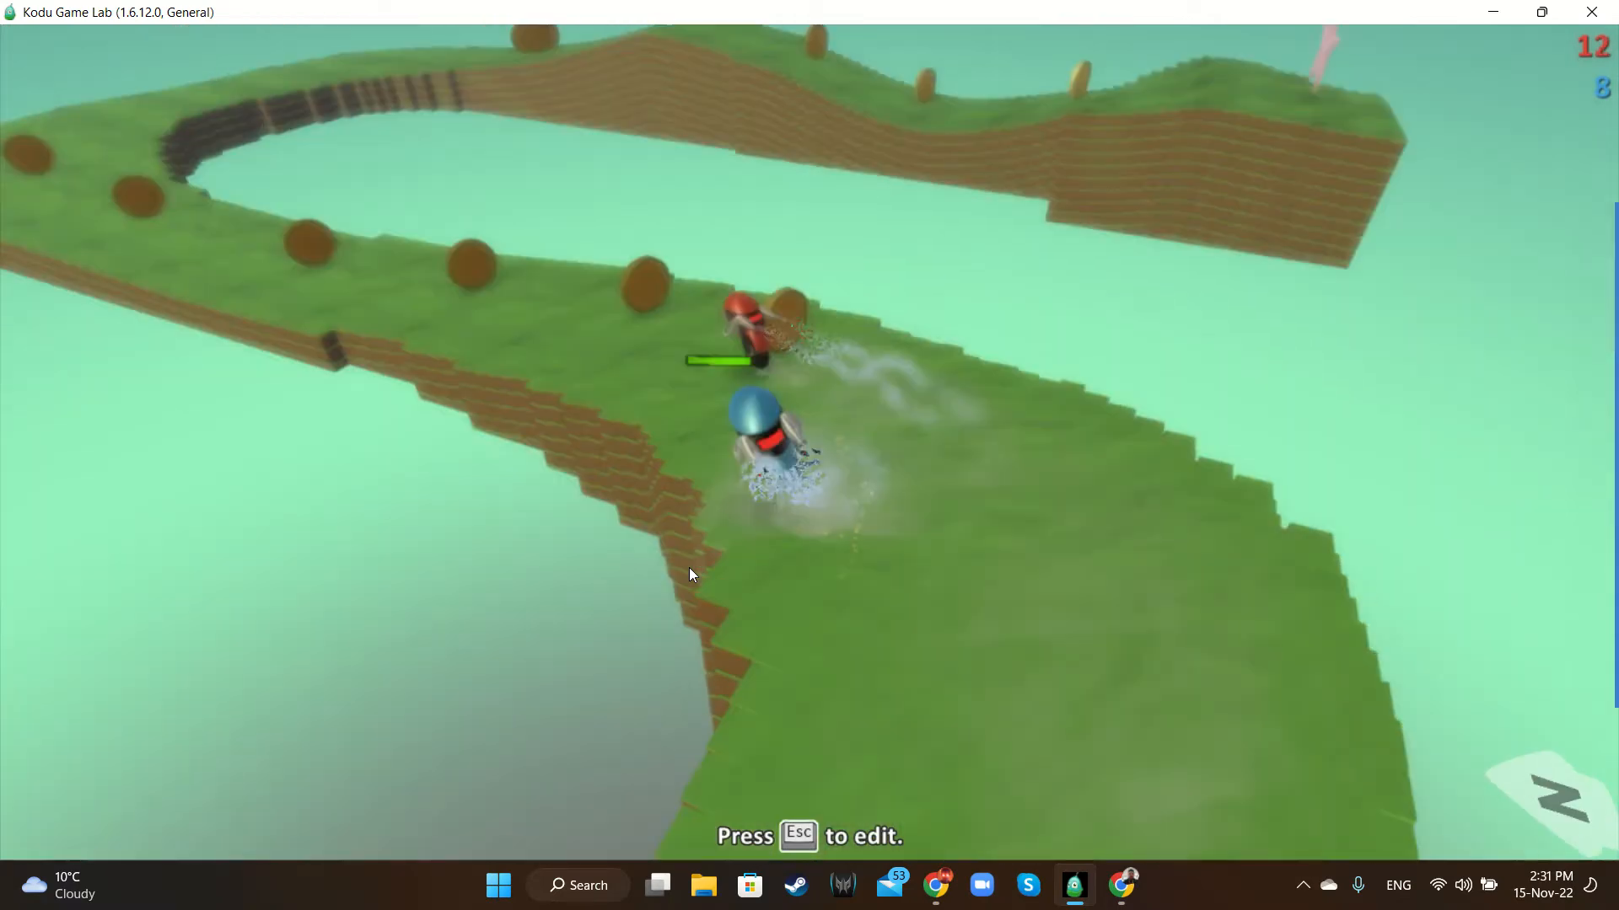
key(Right)
key(Left)
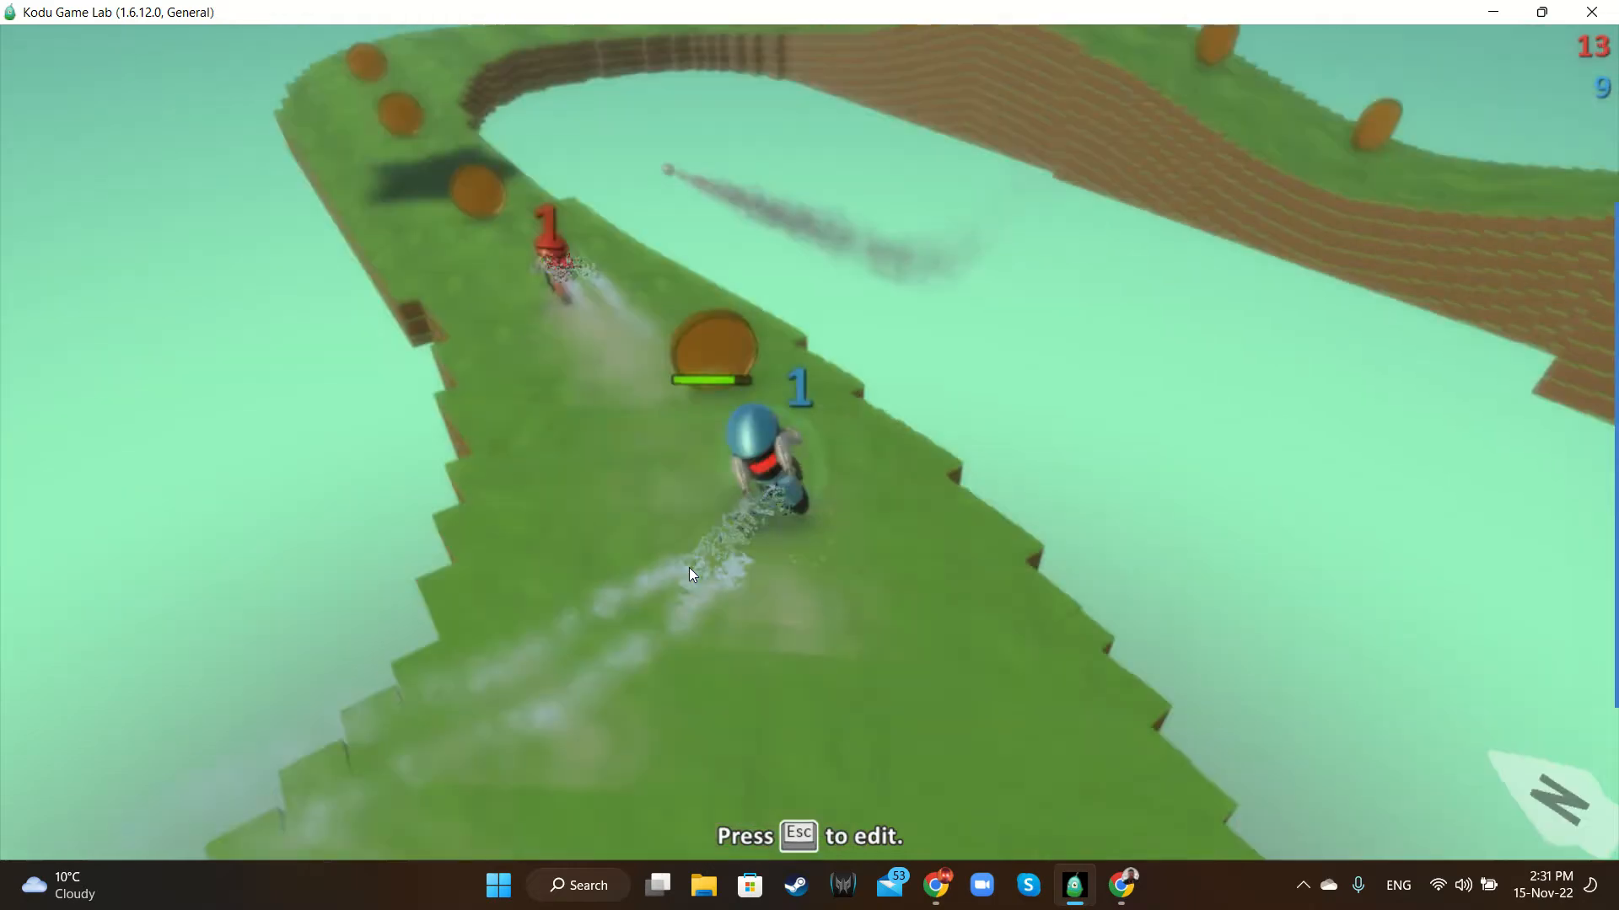
key(Left)
key(Left)
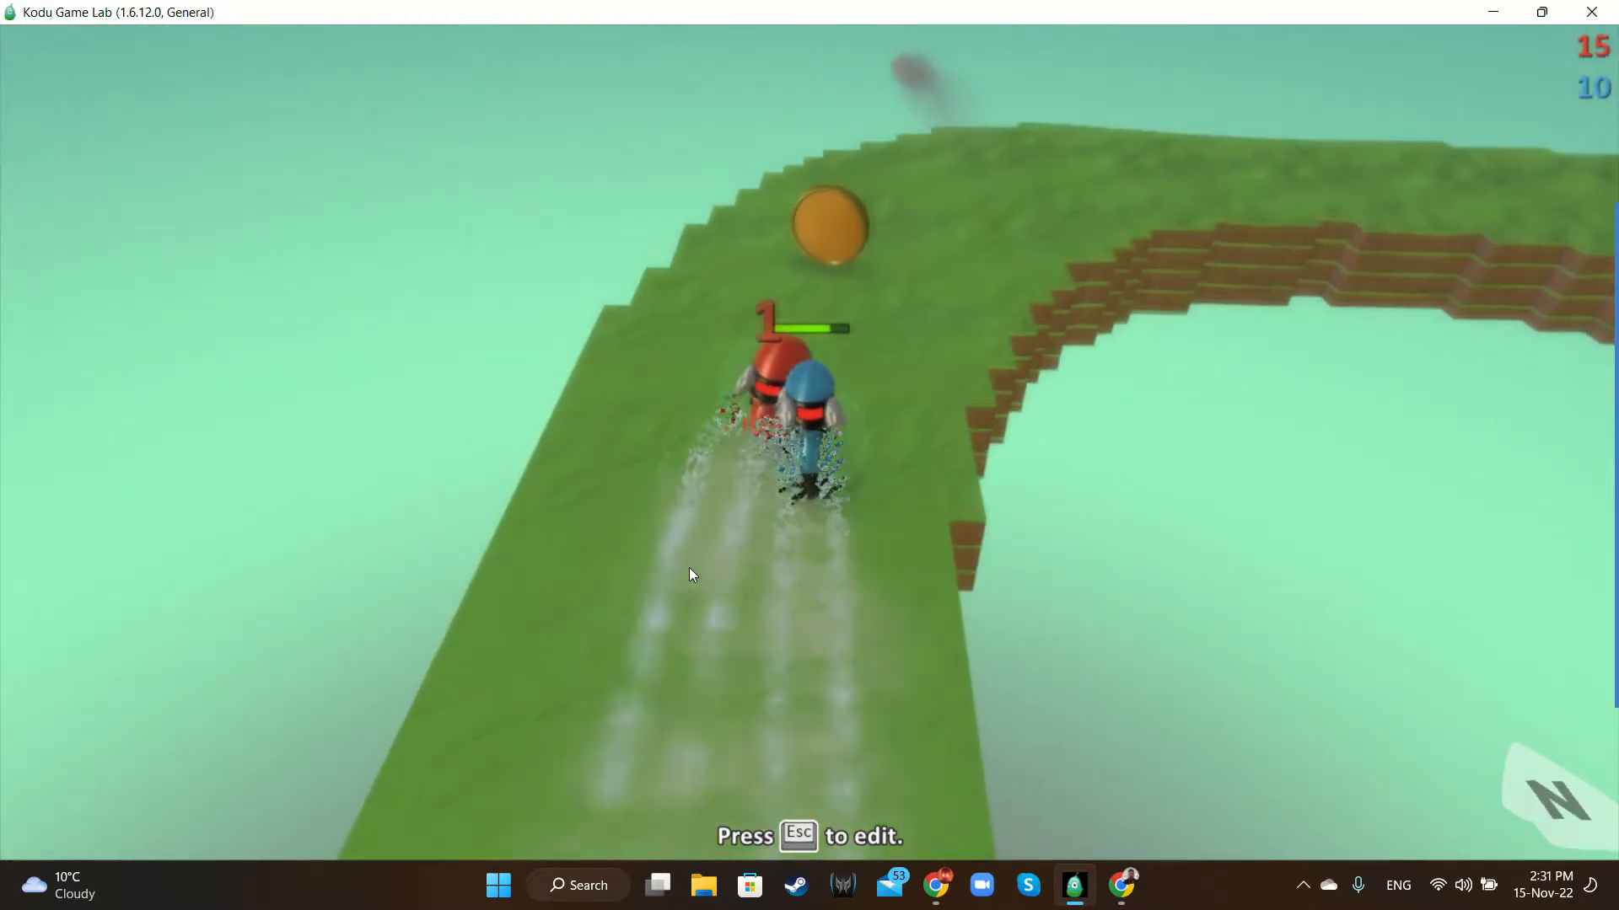
key(Right)
key(Right)
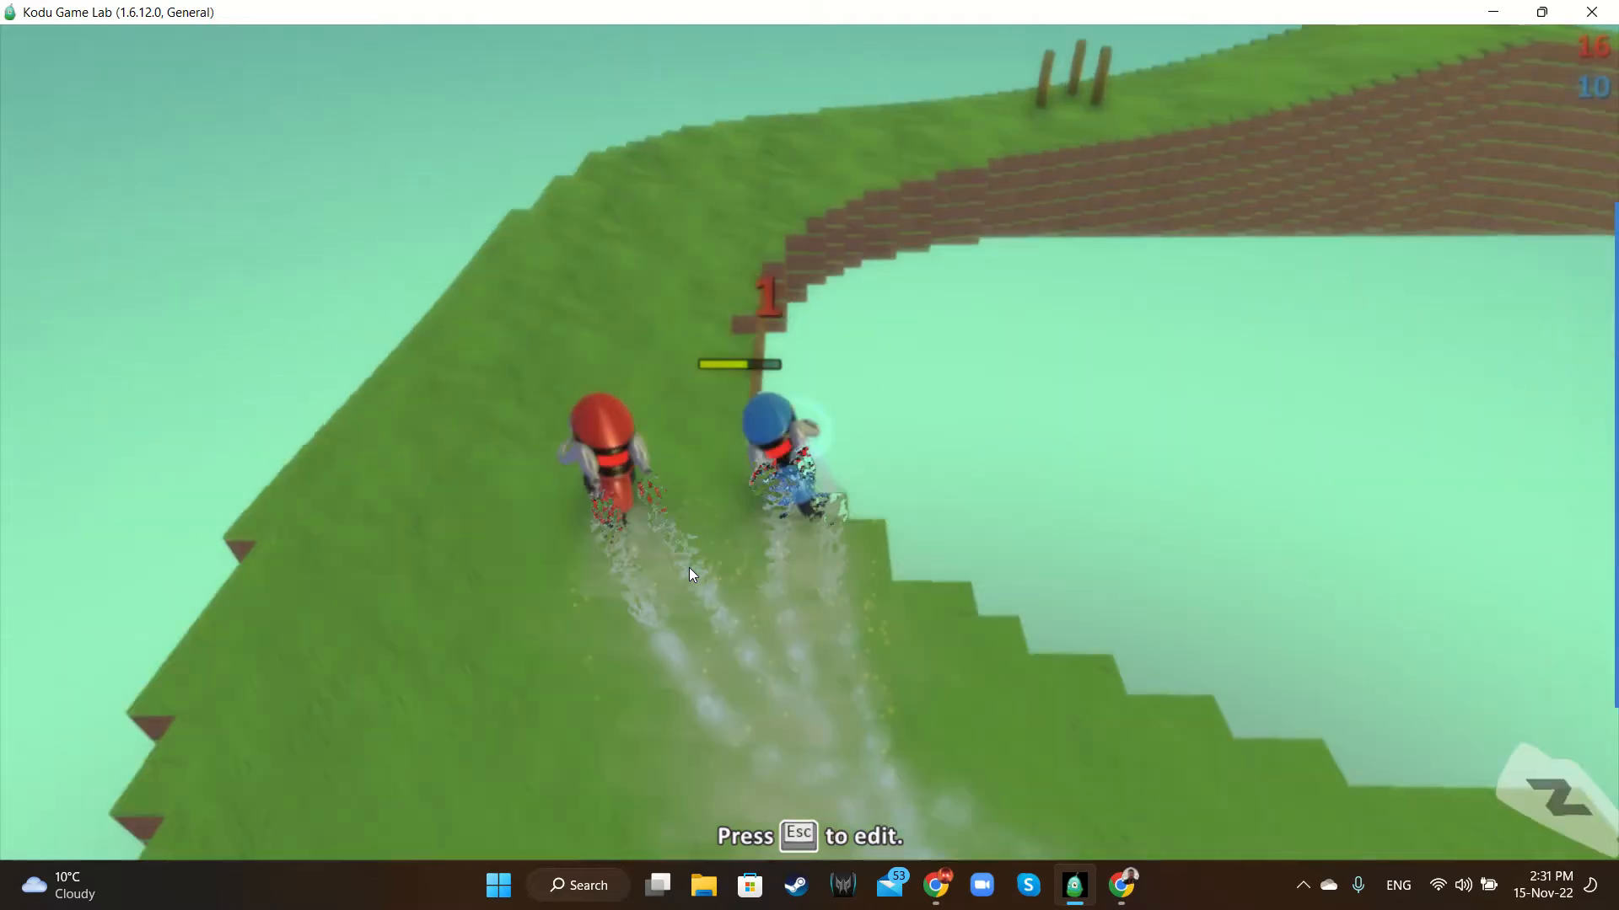
key(Left)
key(Right)
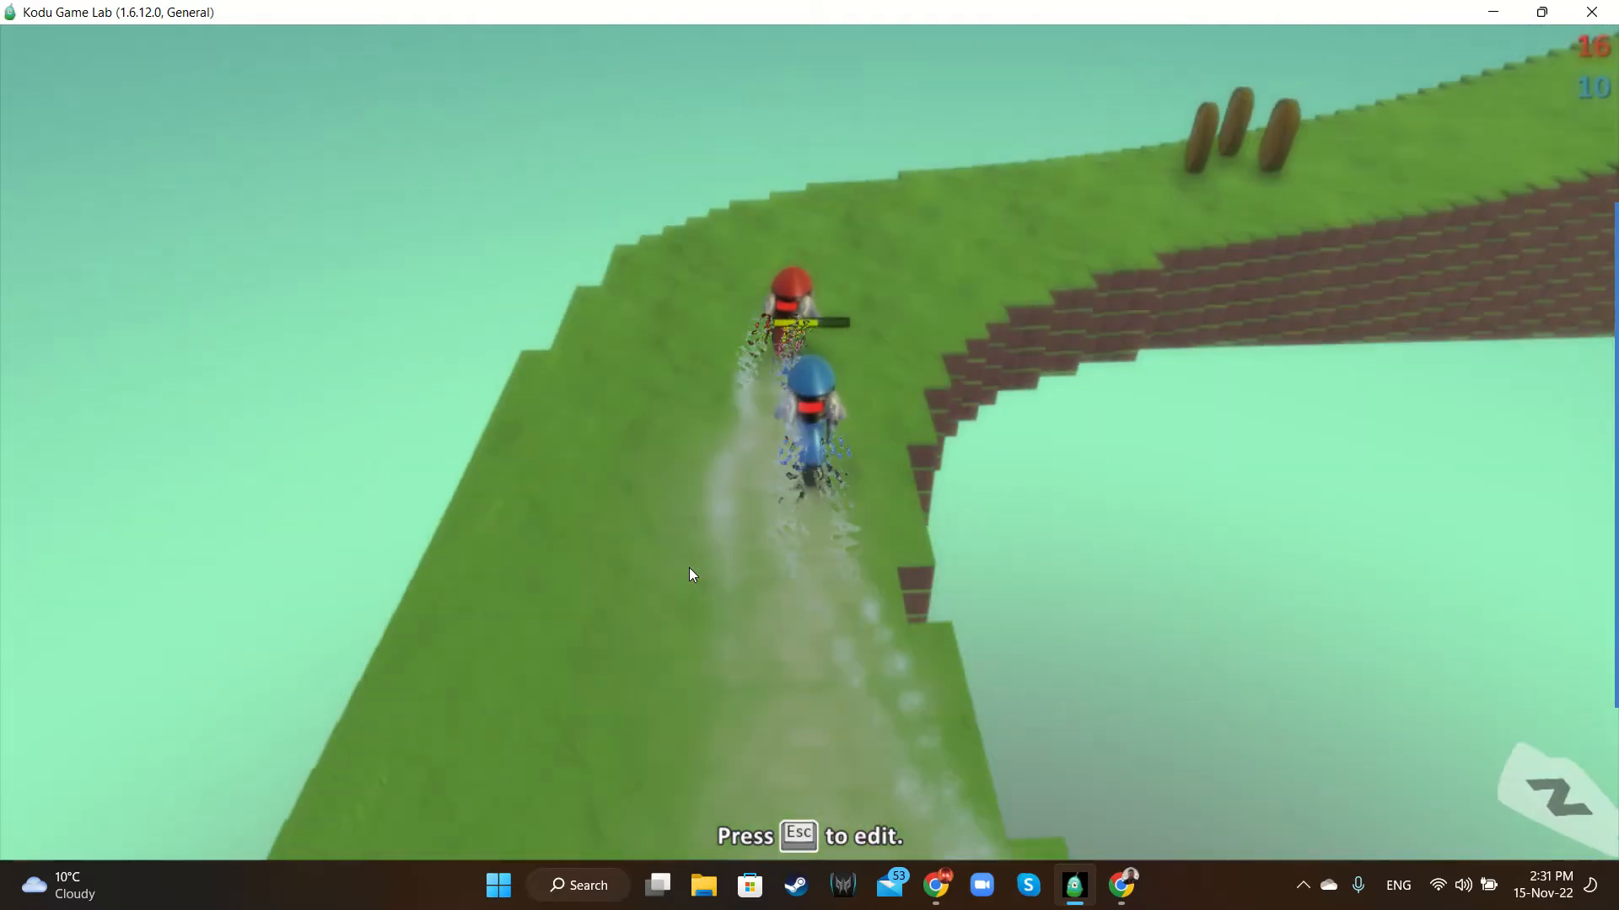
key(Right)
key(Right)
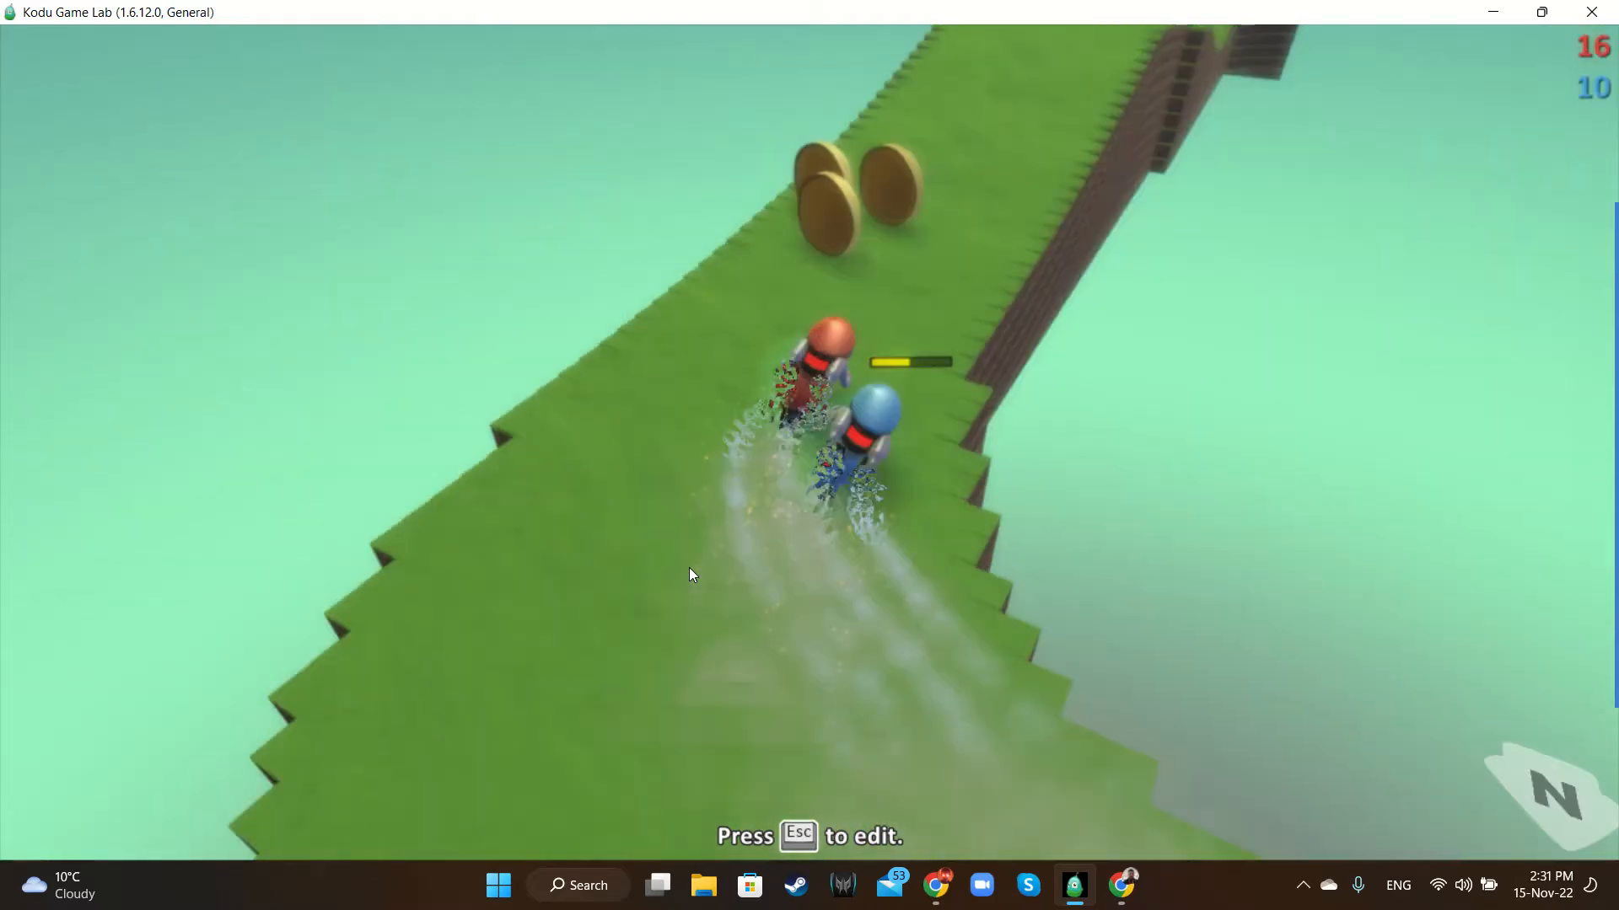
key(Left)
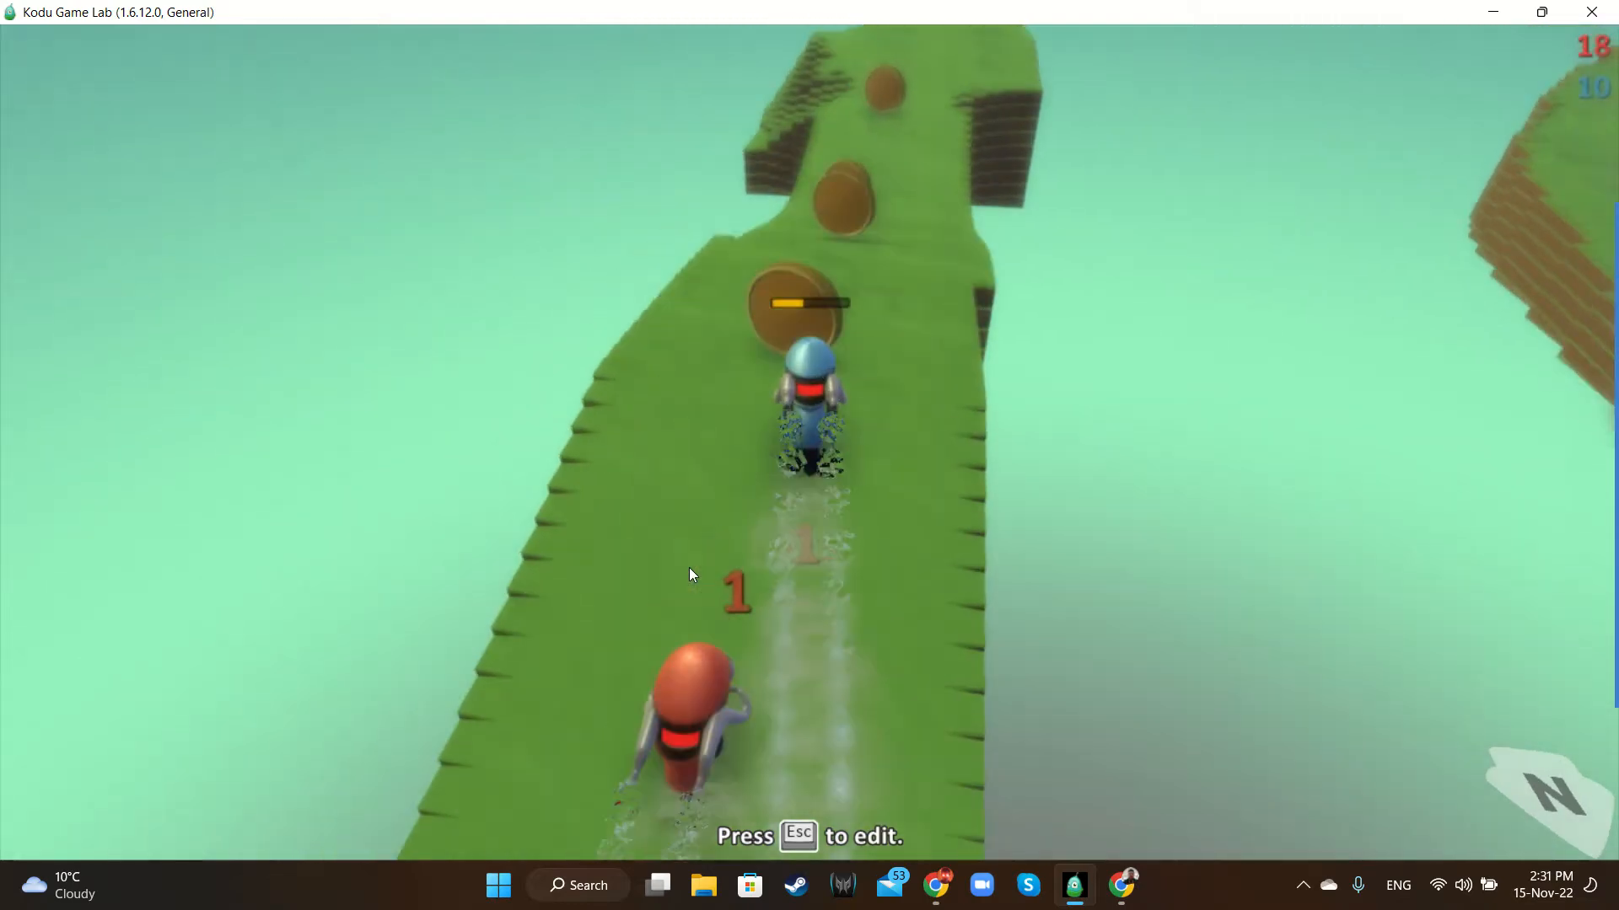
key(Right)
key(Right)
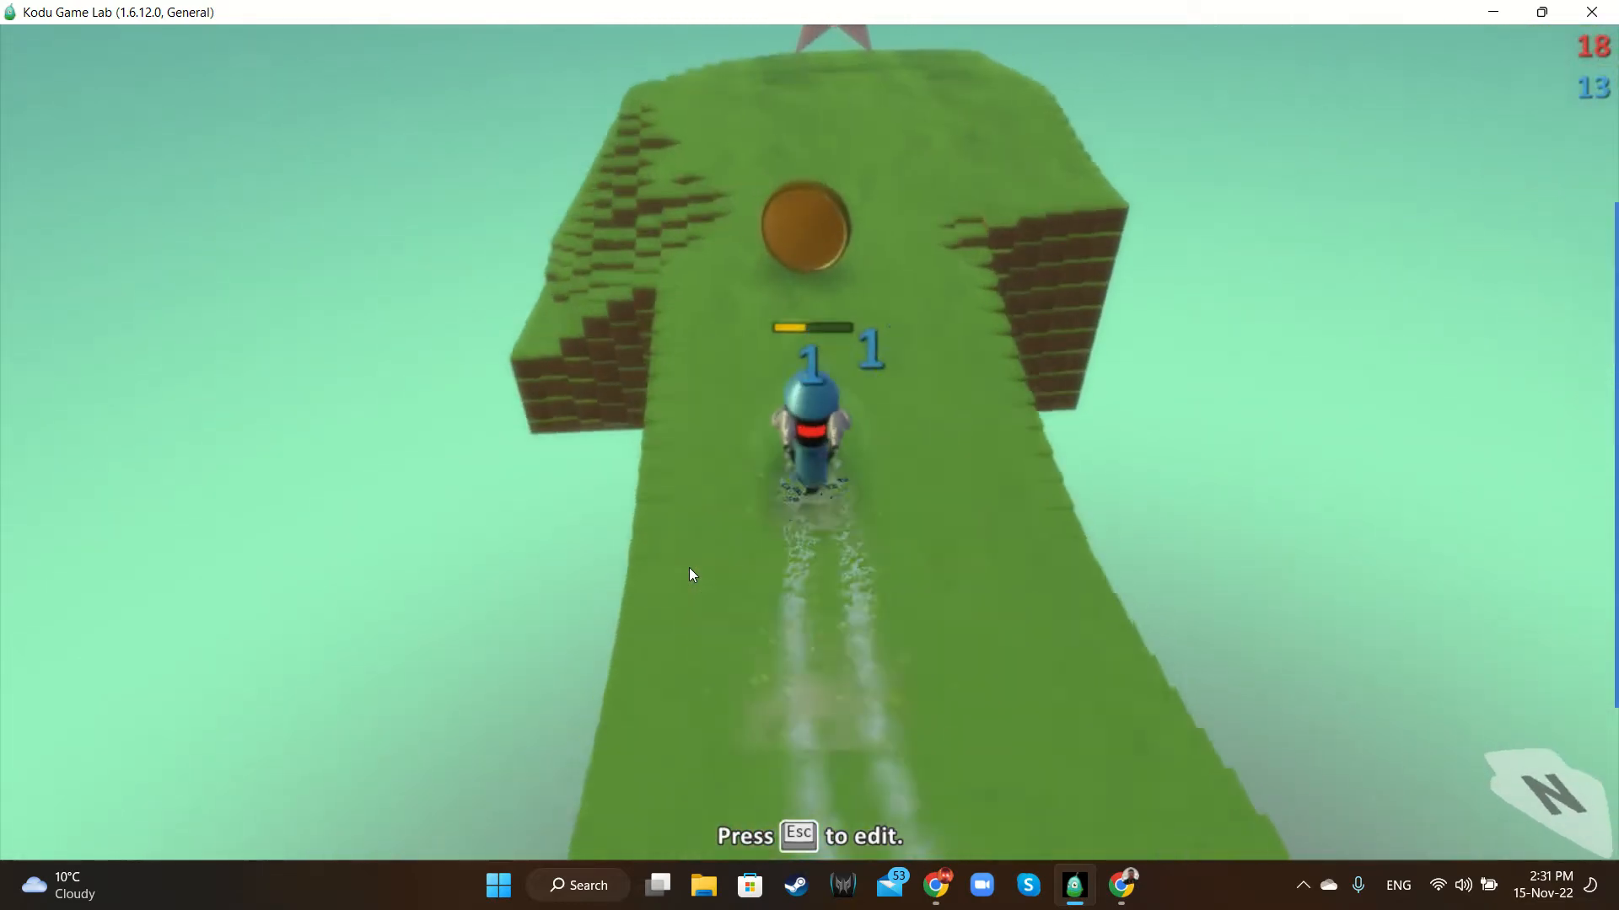
key(Right)
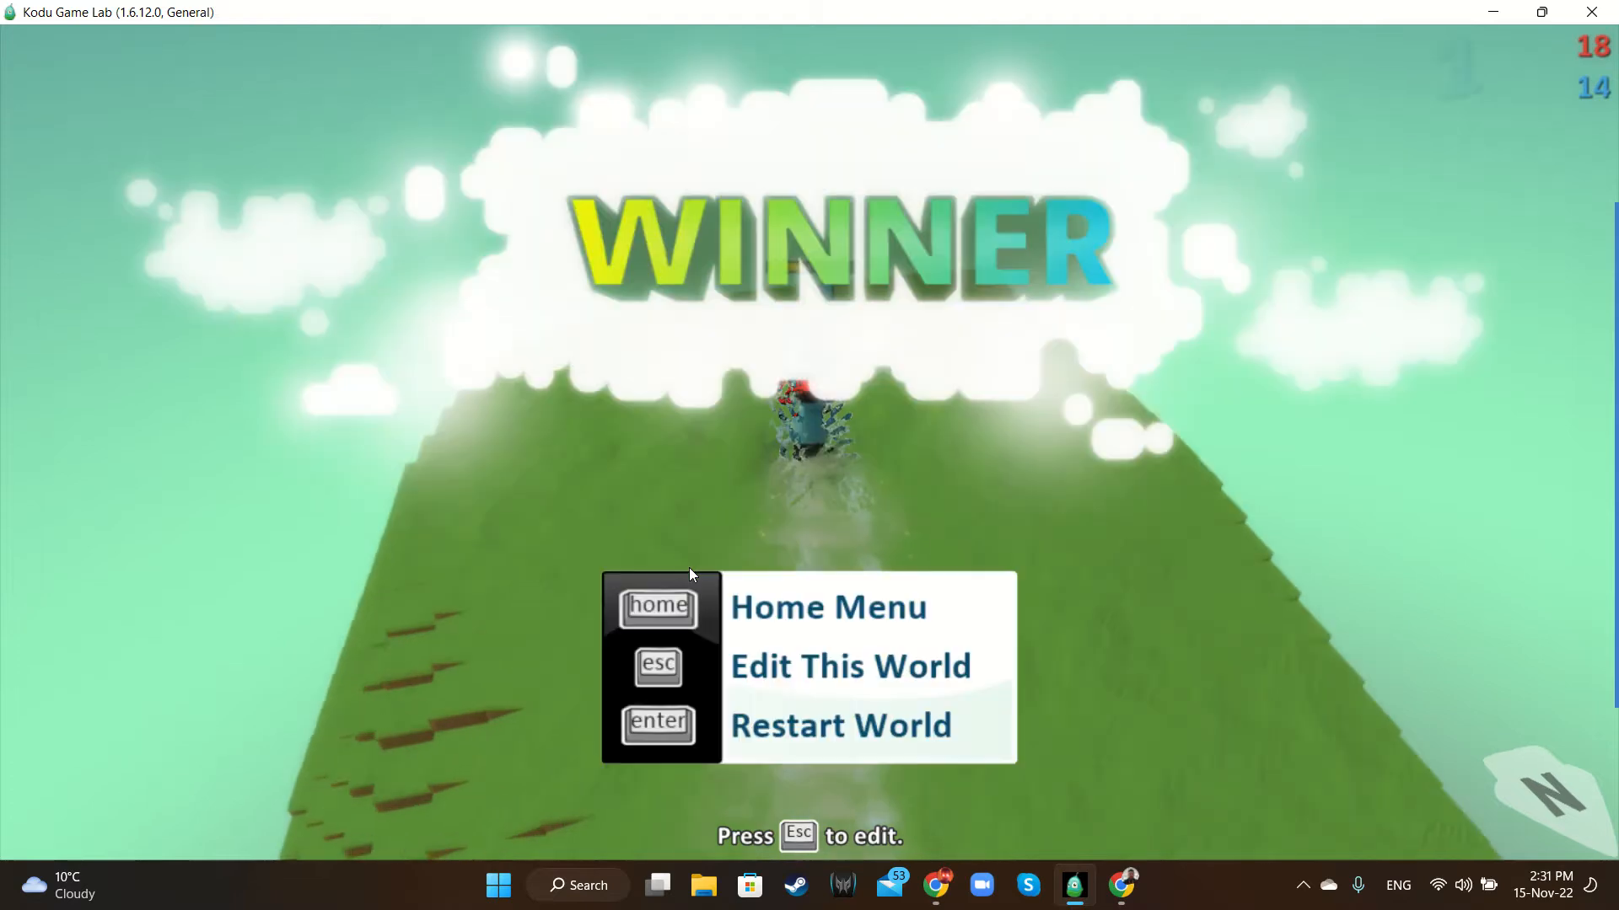
key(Escape)
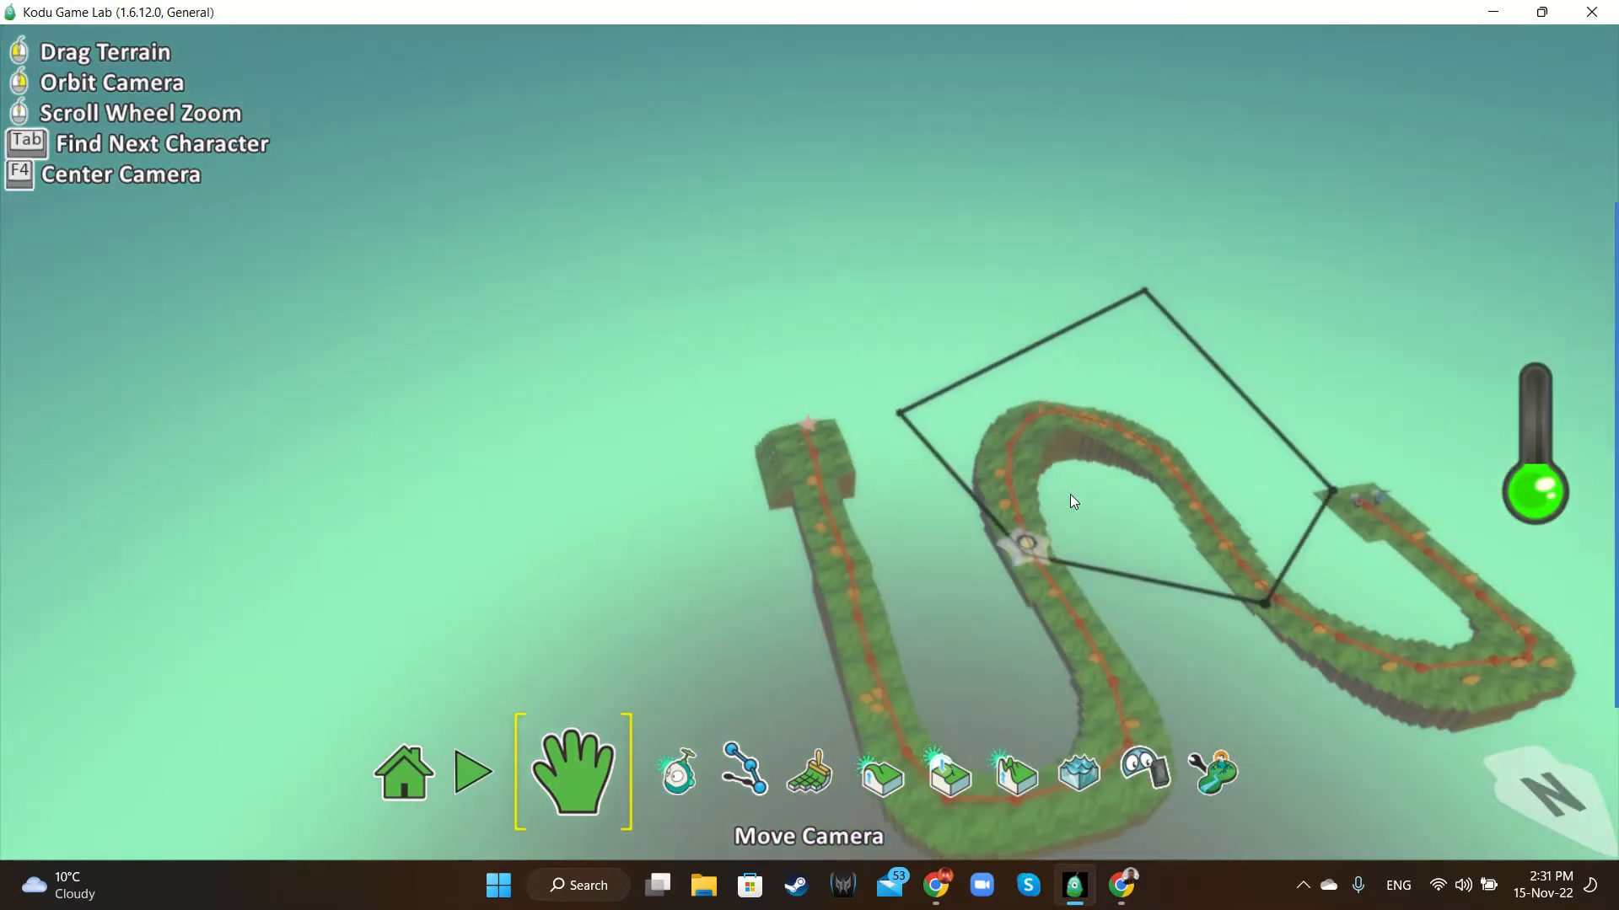
Examine the race world's layout, including the raised track, coins, saucer, finish star and movement paths
mouse_move(1541, 555)
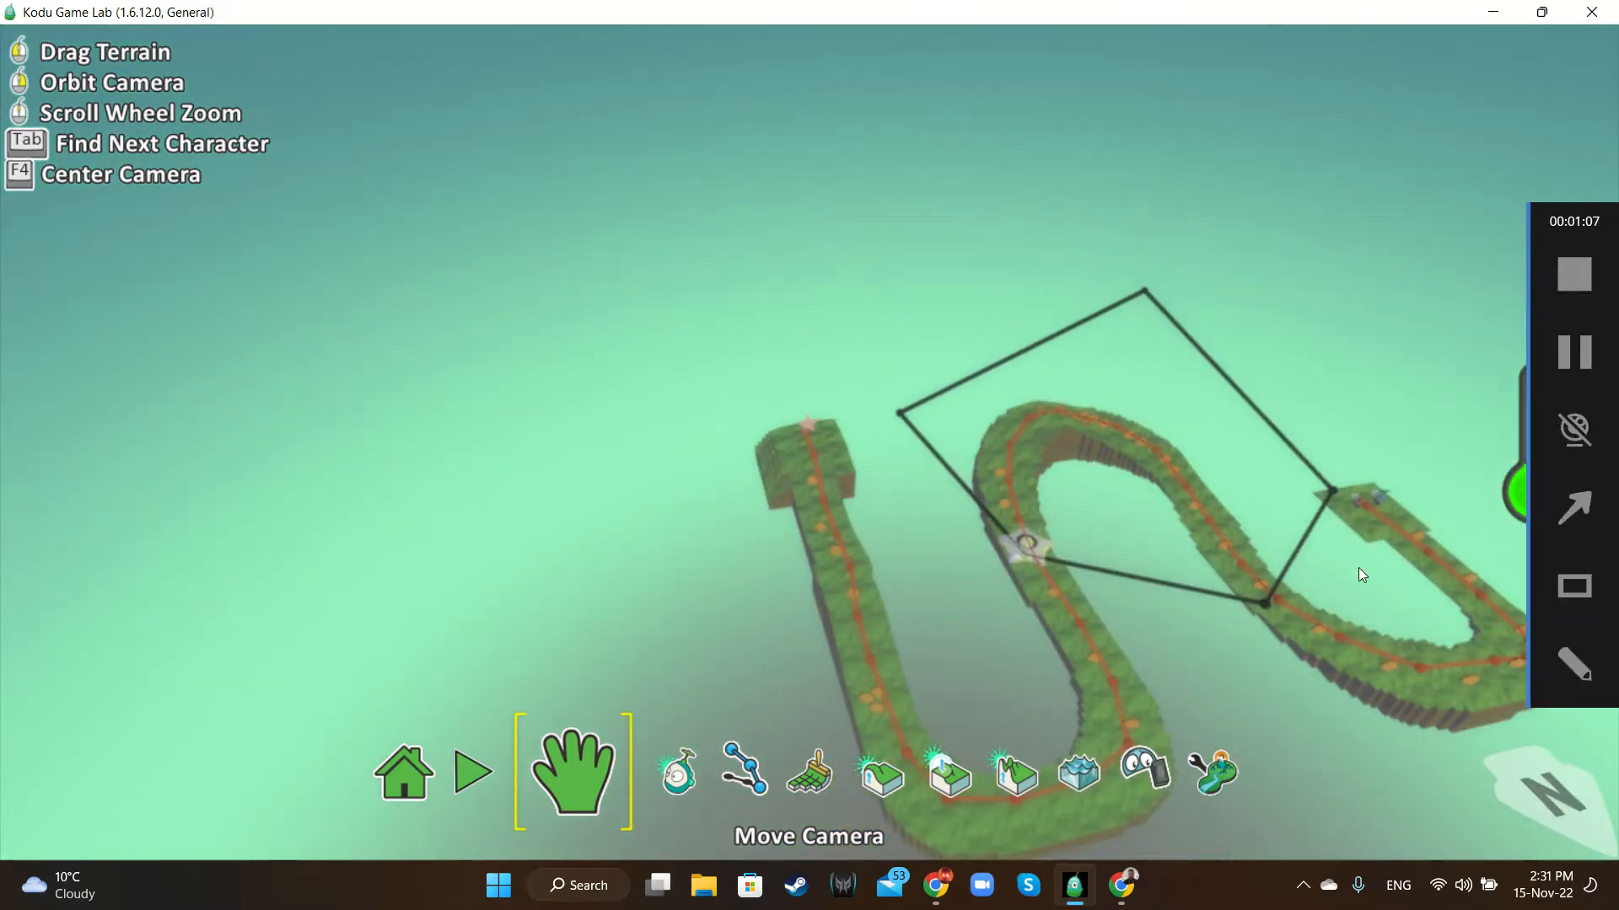
scroll(1121, 627, up, 2)
scroll(1121, 630, up, 5)
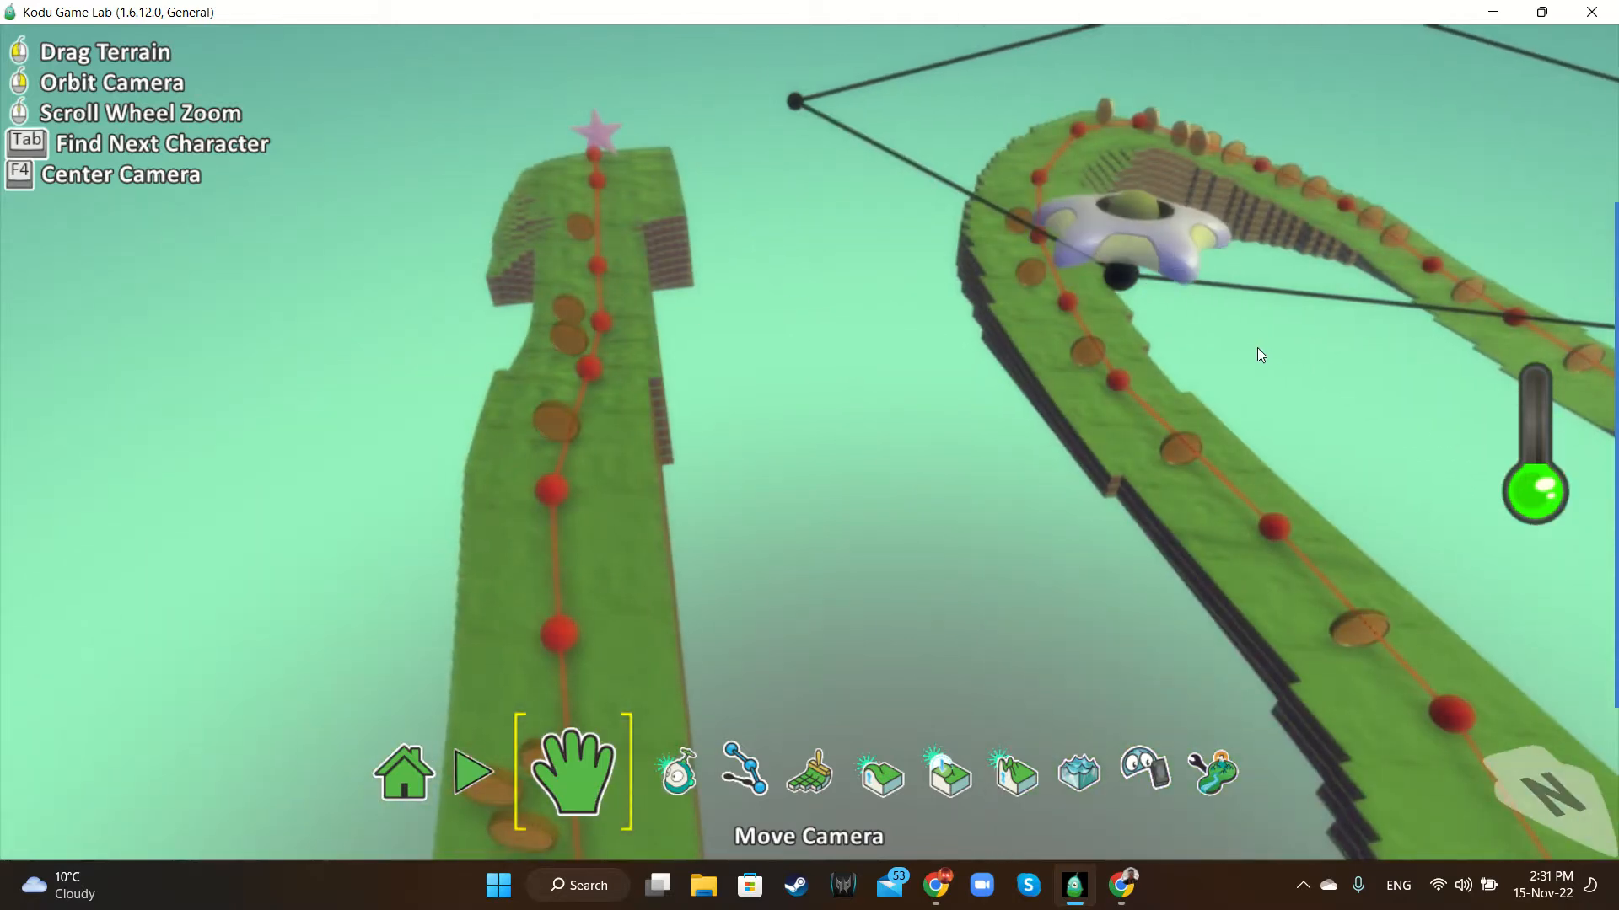
mouse_move(1258, 348)
mouse_down()
mouse_move(1299, 331)
mouse_move(1280, 366)
mouse_up()
scroll(1278, 366, down, 5)
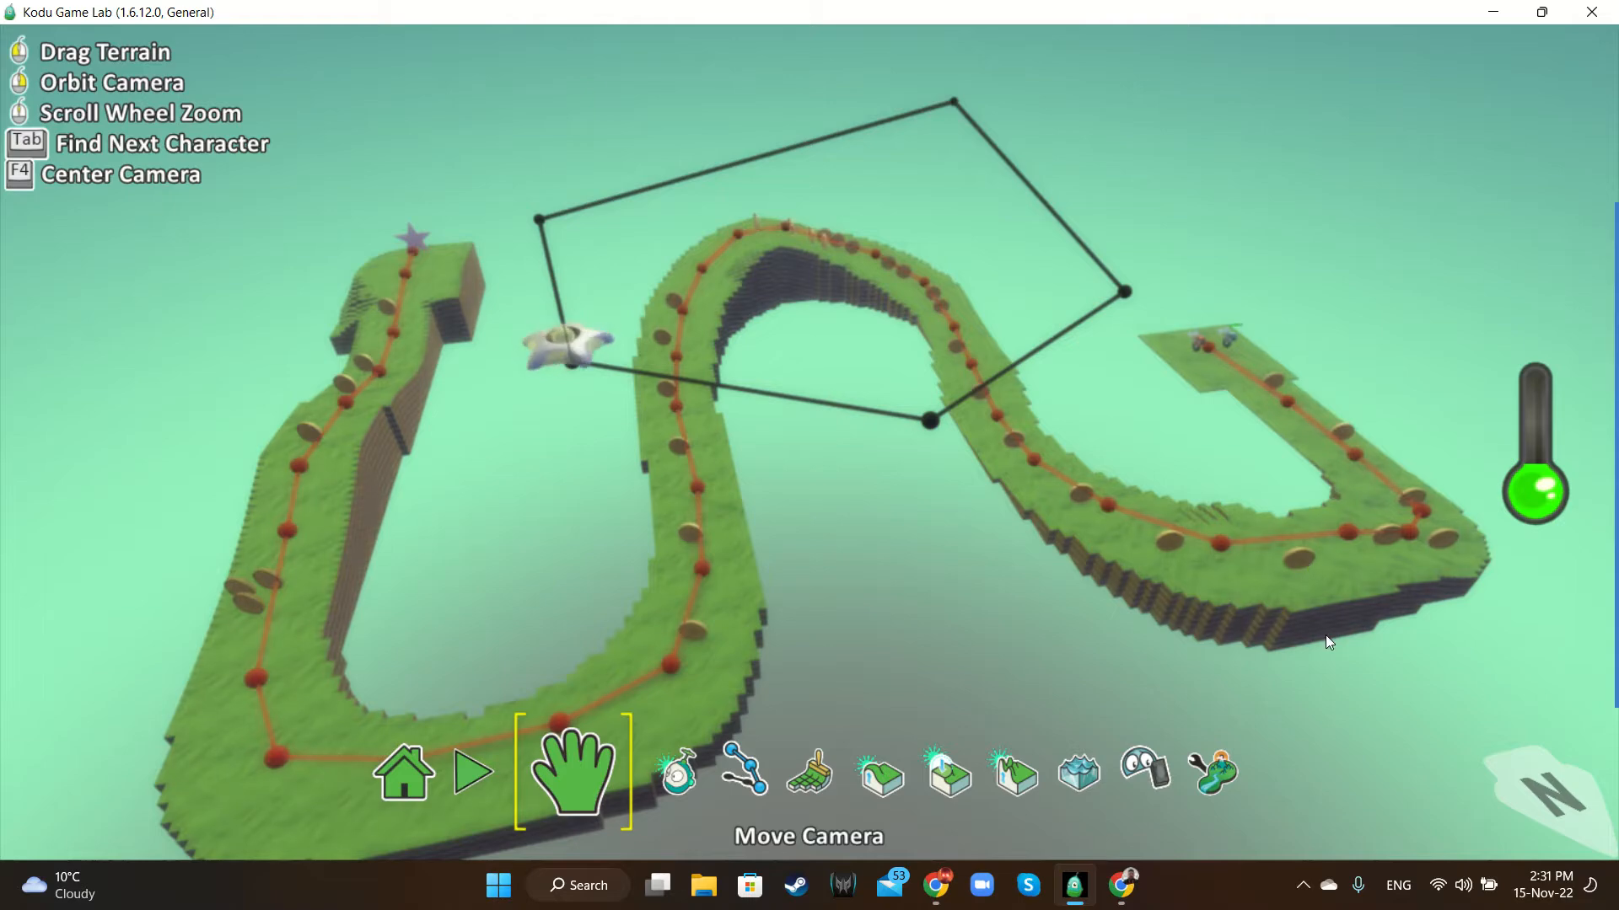
right_drag(1359, 652, 1209, 660)
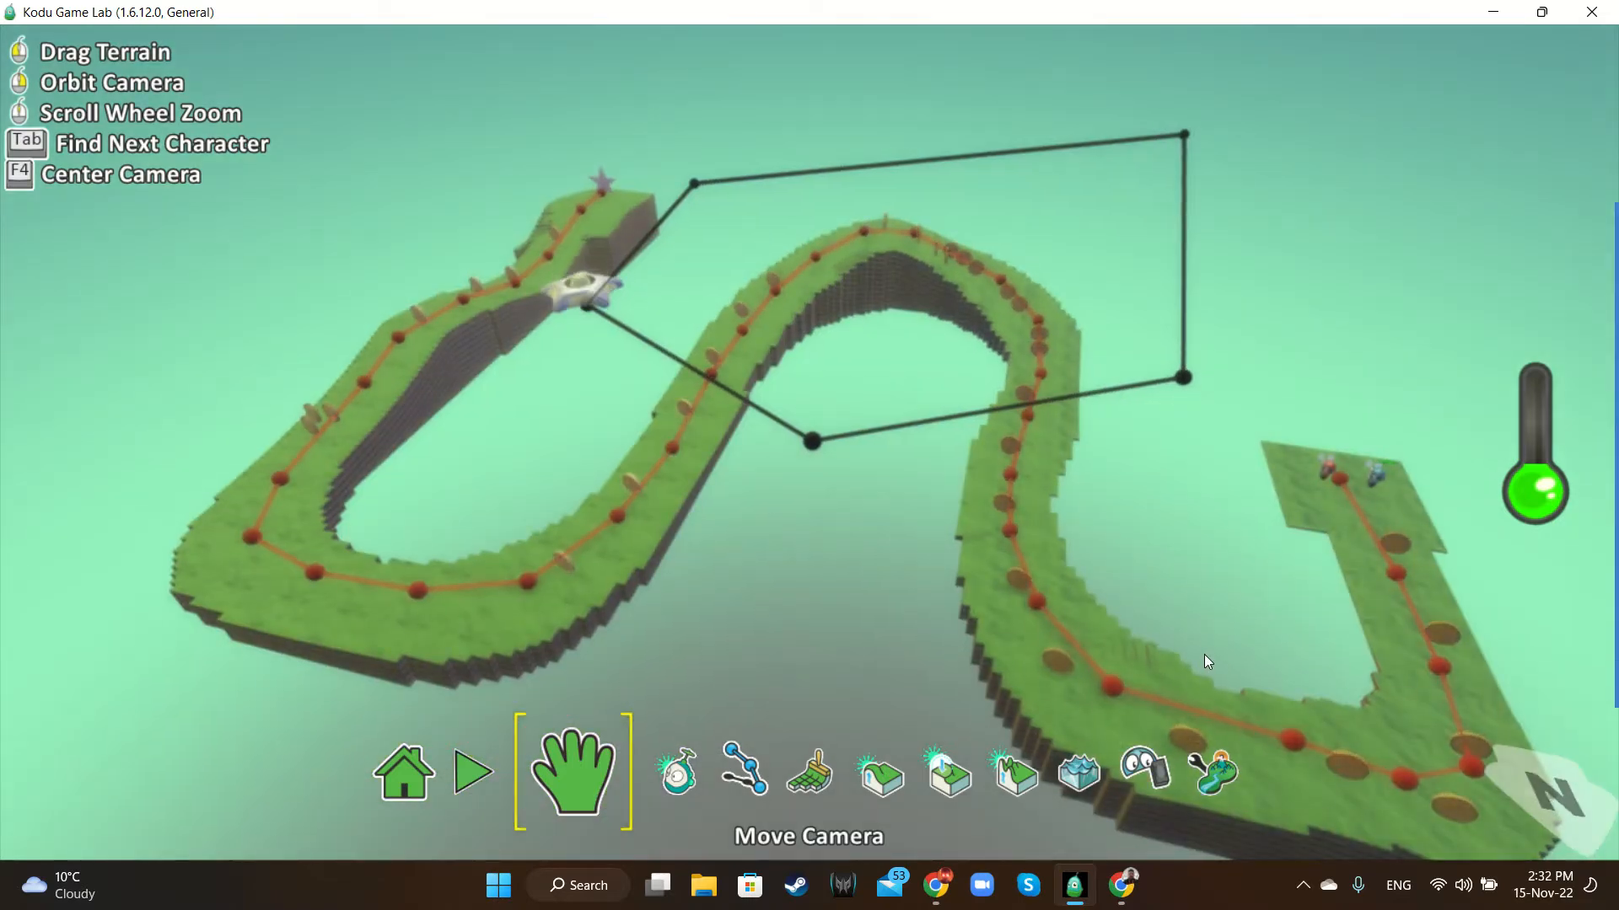
scroll(1214, 640, down, 3)
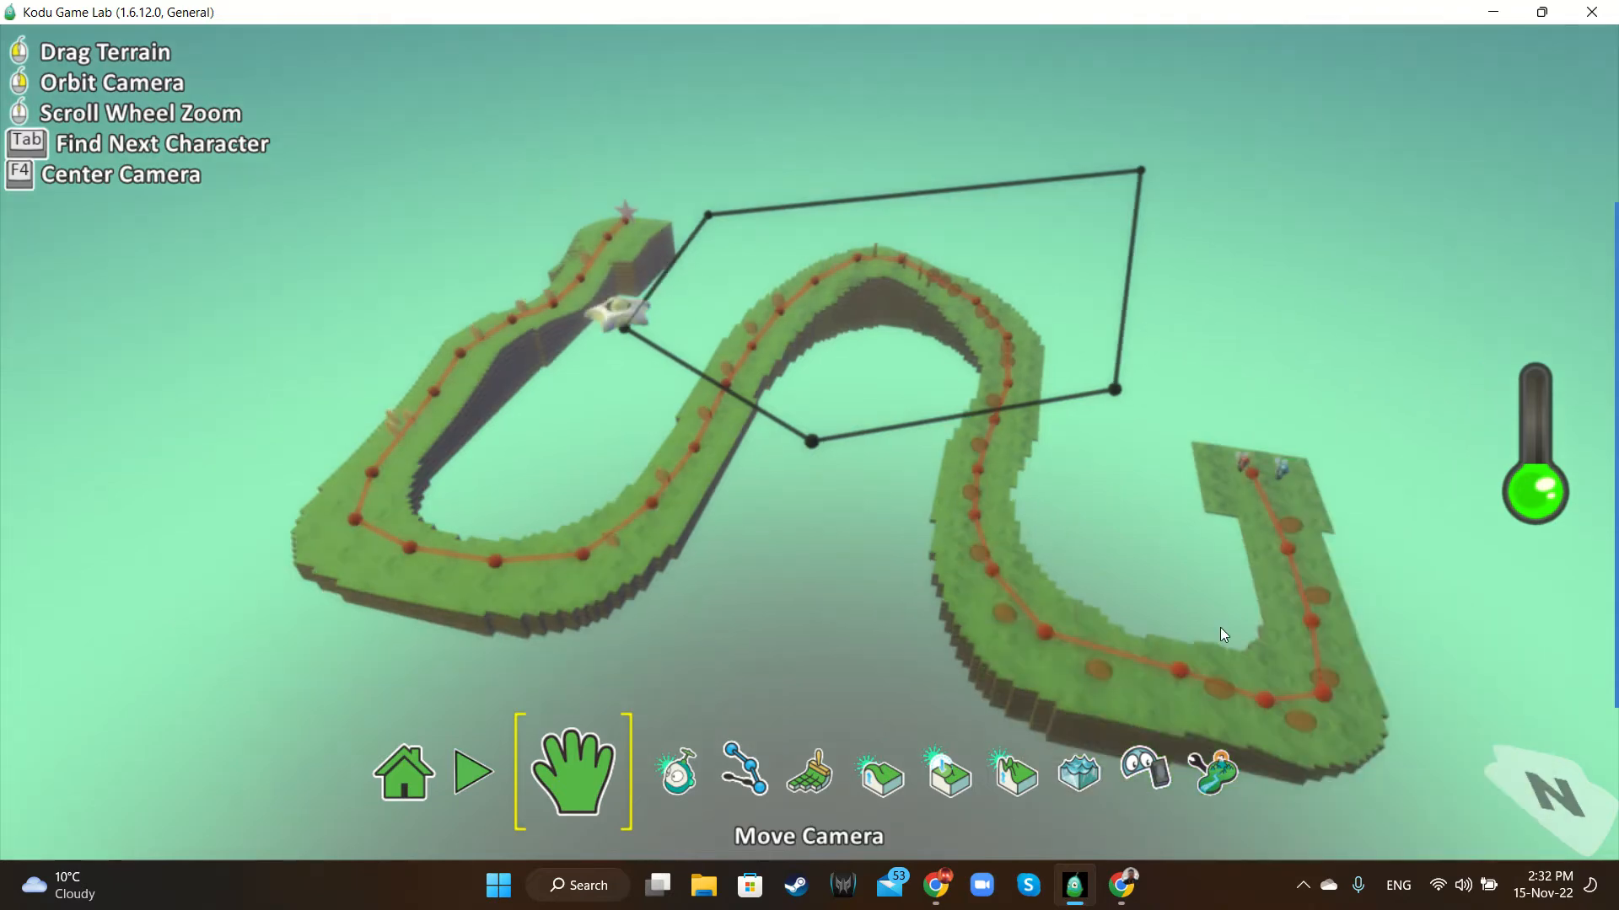
scroll(1220, 627, up, 2)
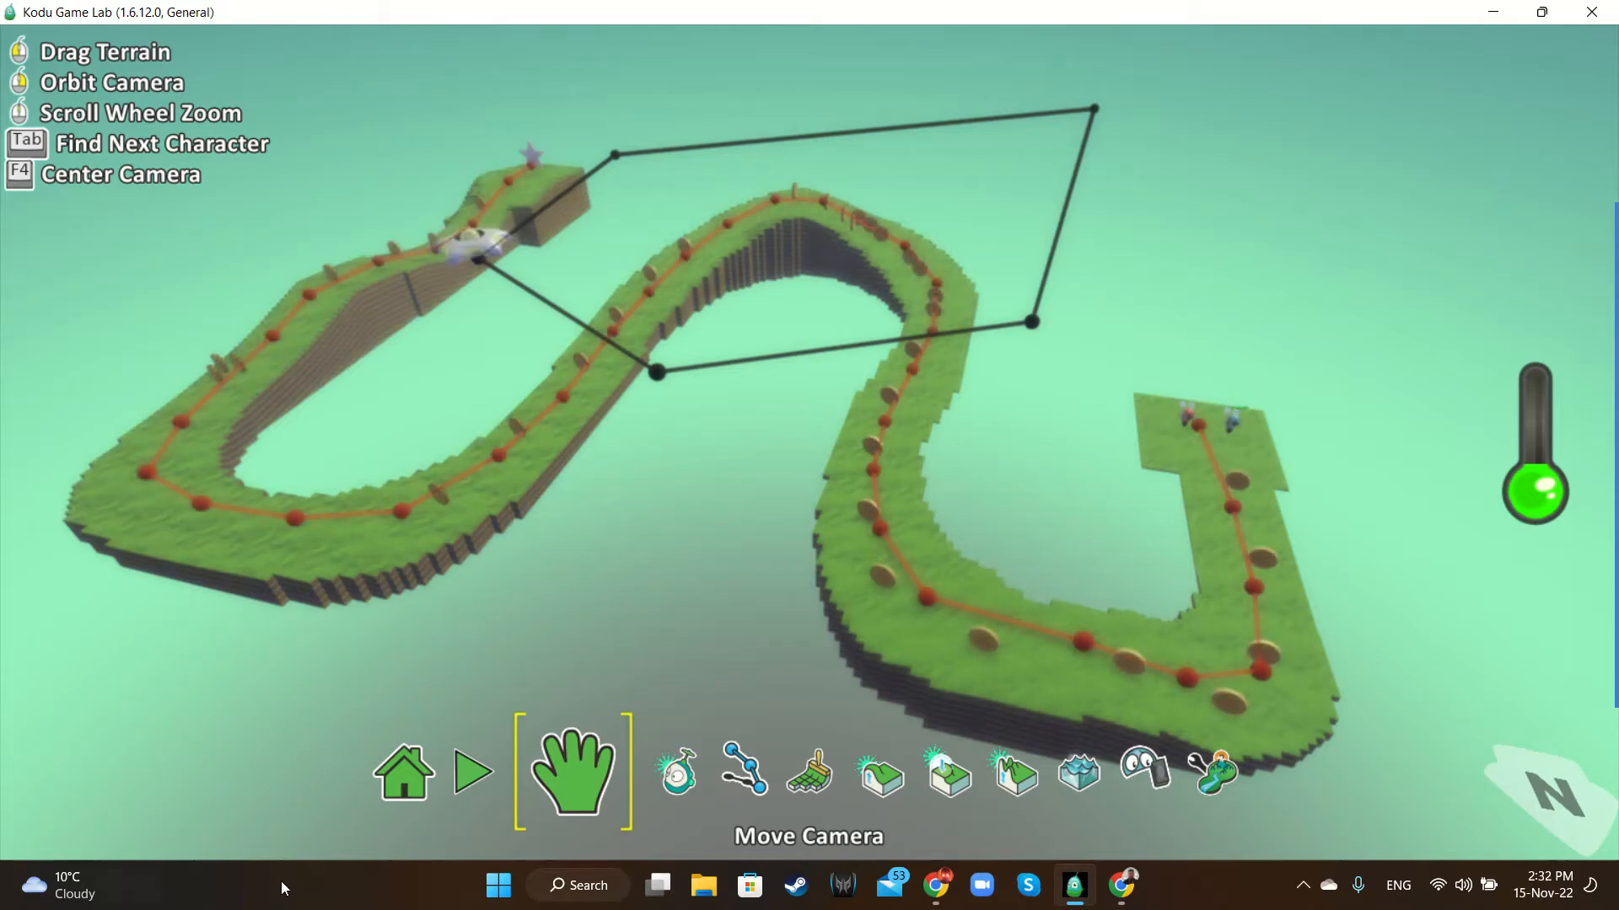
Leave the race world and create a new world with an empty square of grass
click(426, 777)
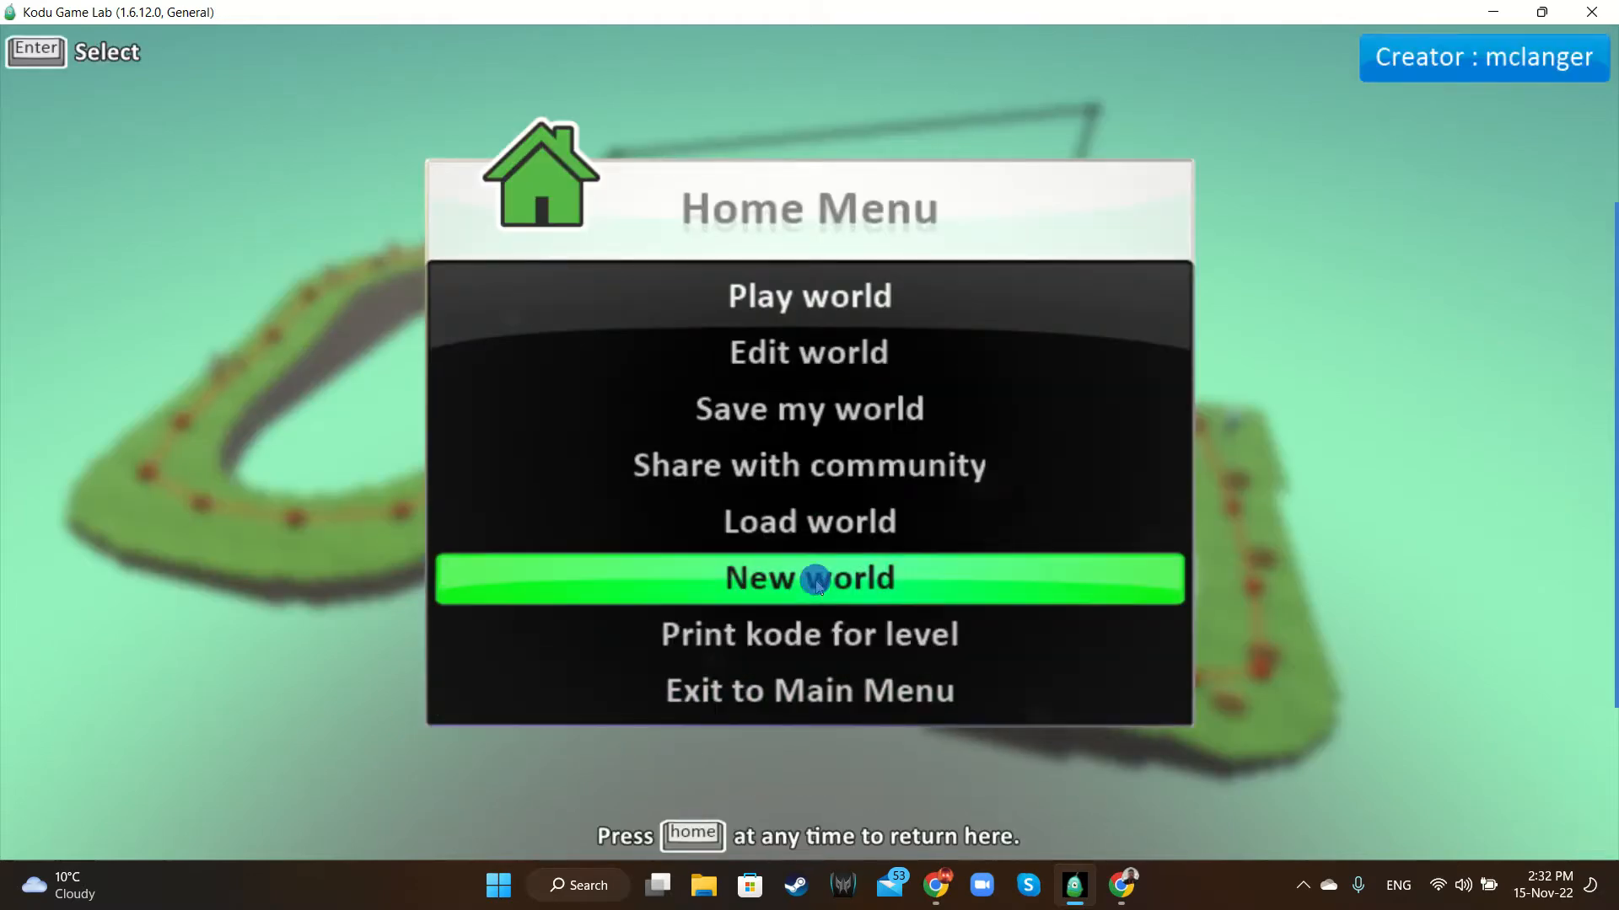
click(816, 578)
click(634, 449)
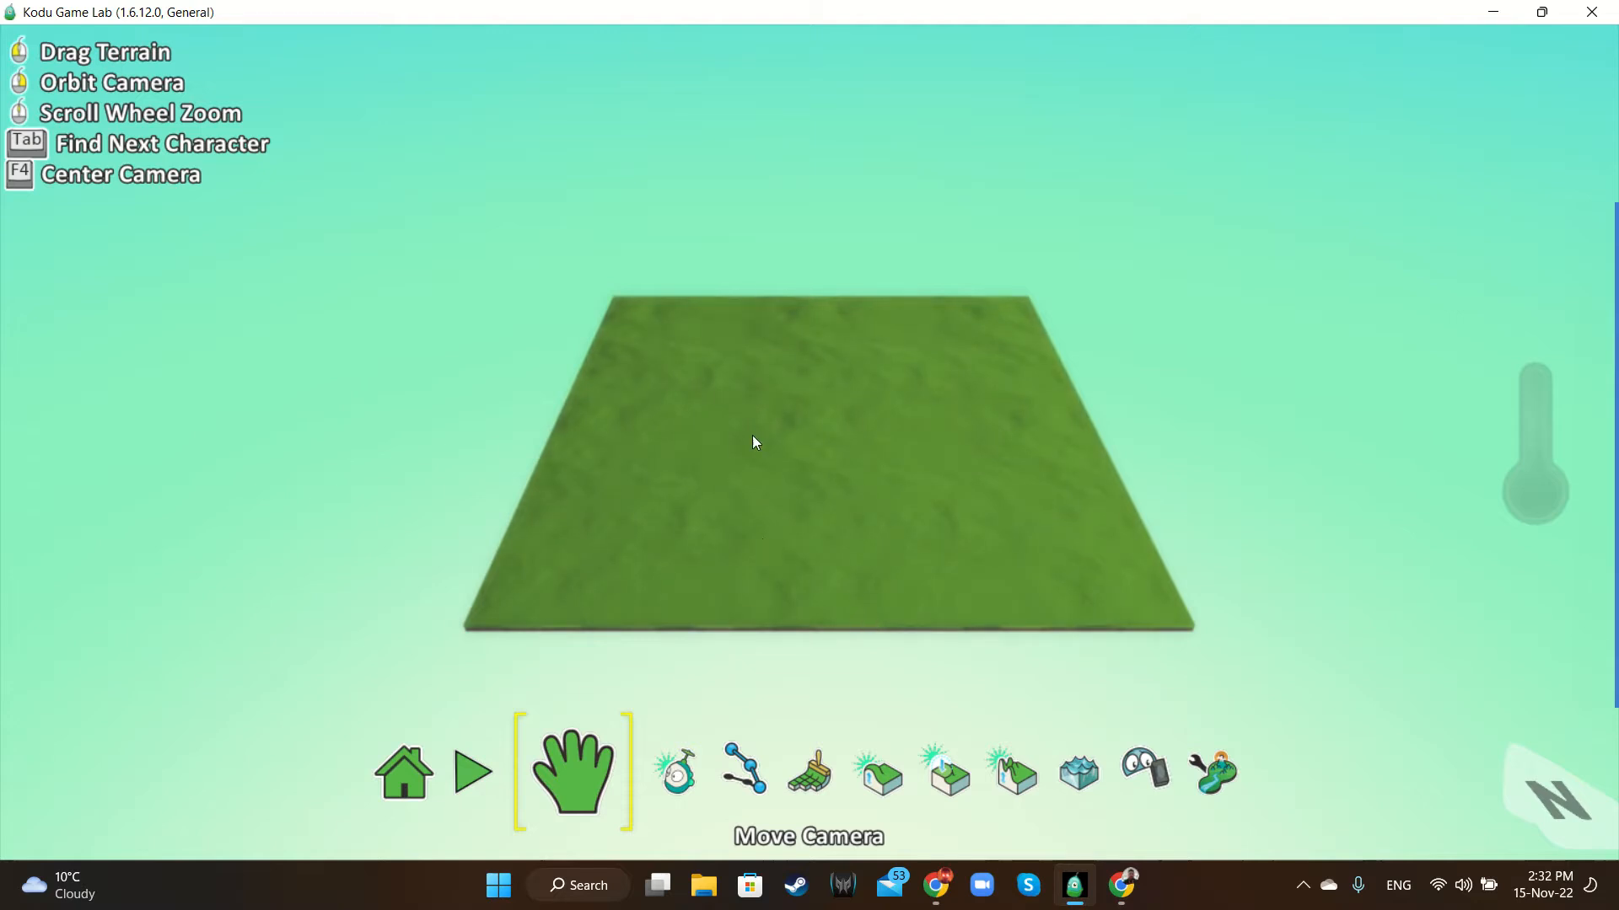
scroll(755, 444, down, 3)
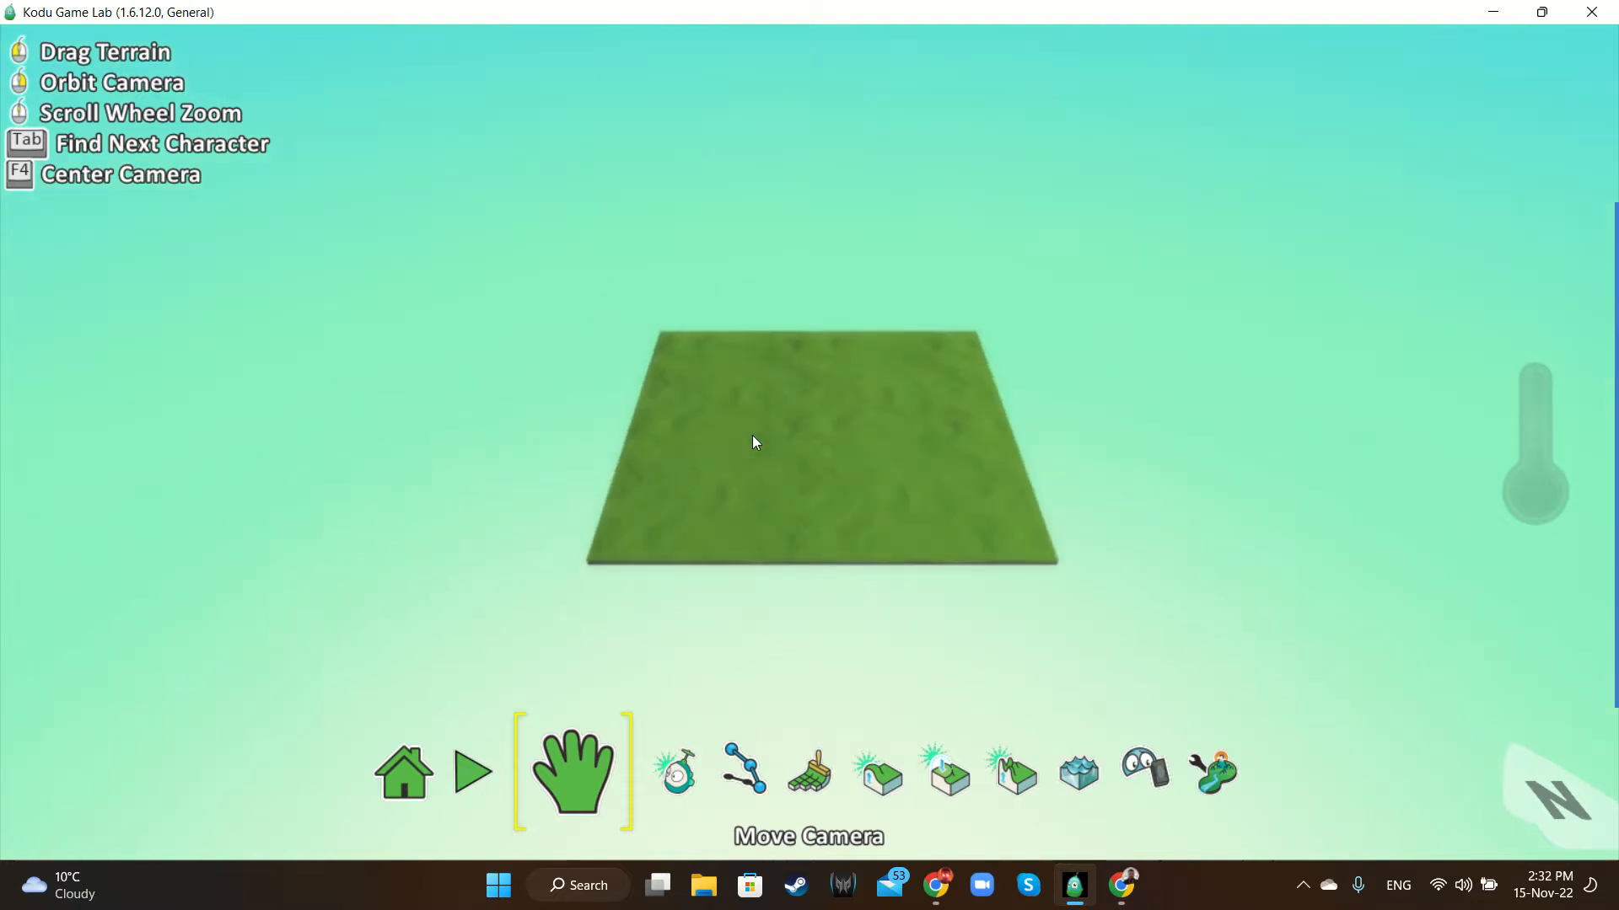
click(1462, 888)
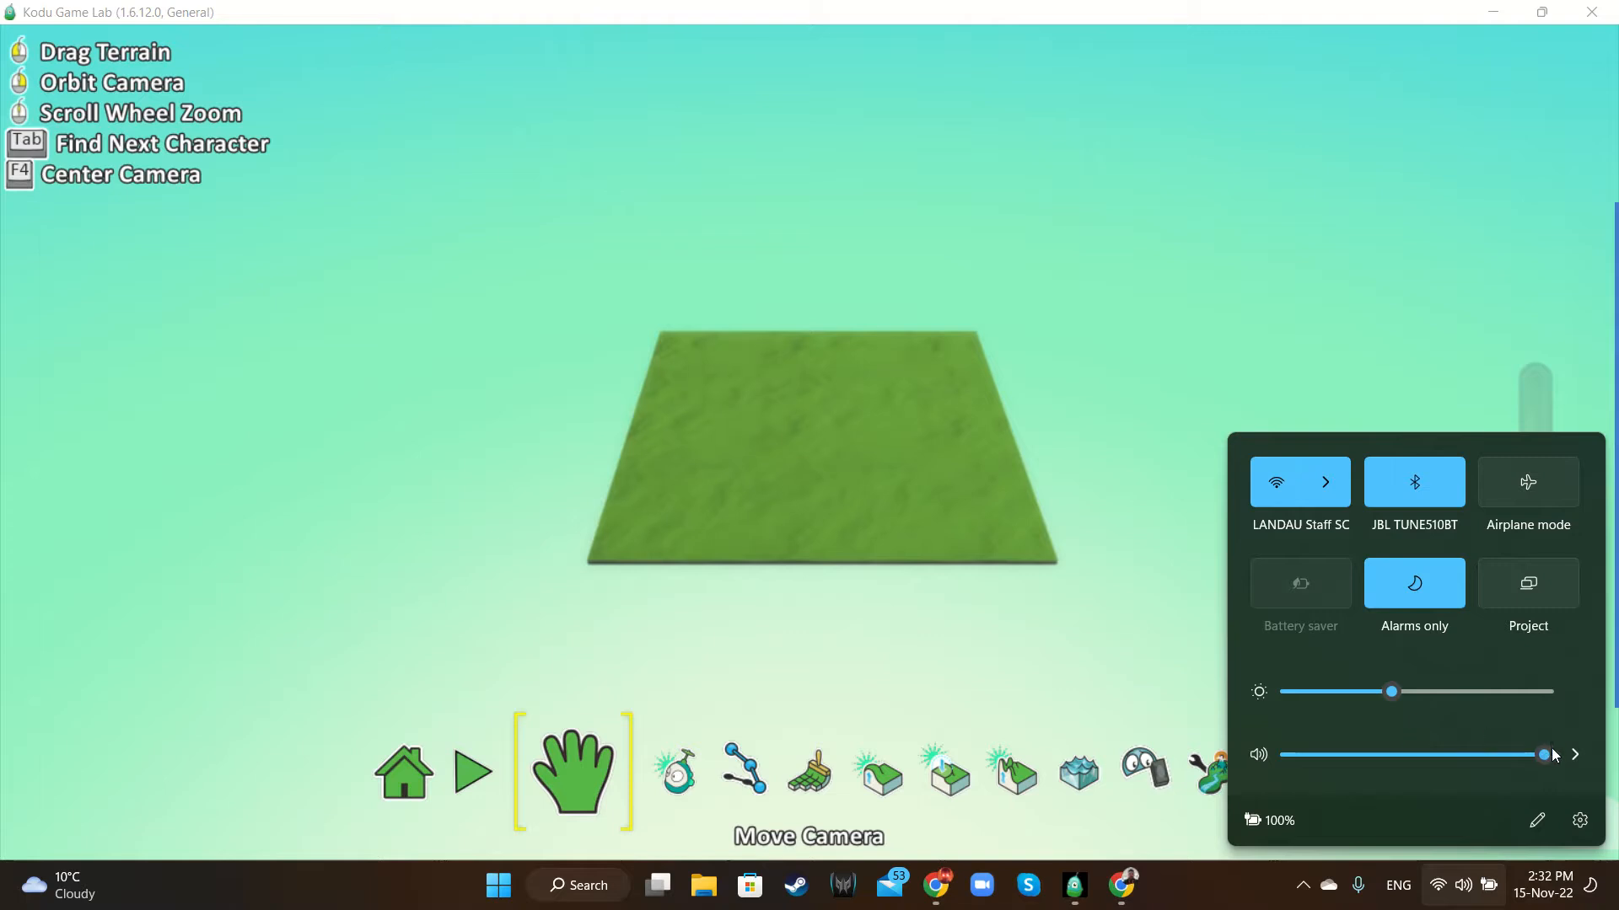
click(936, 576)
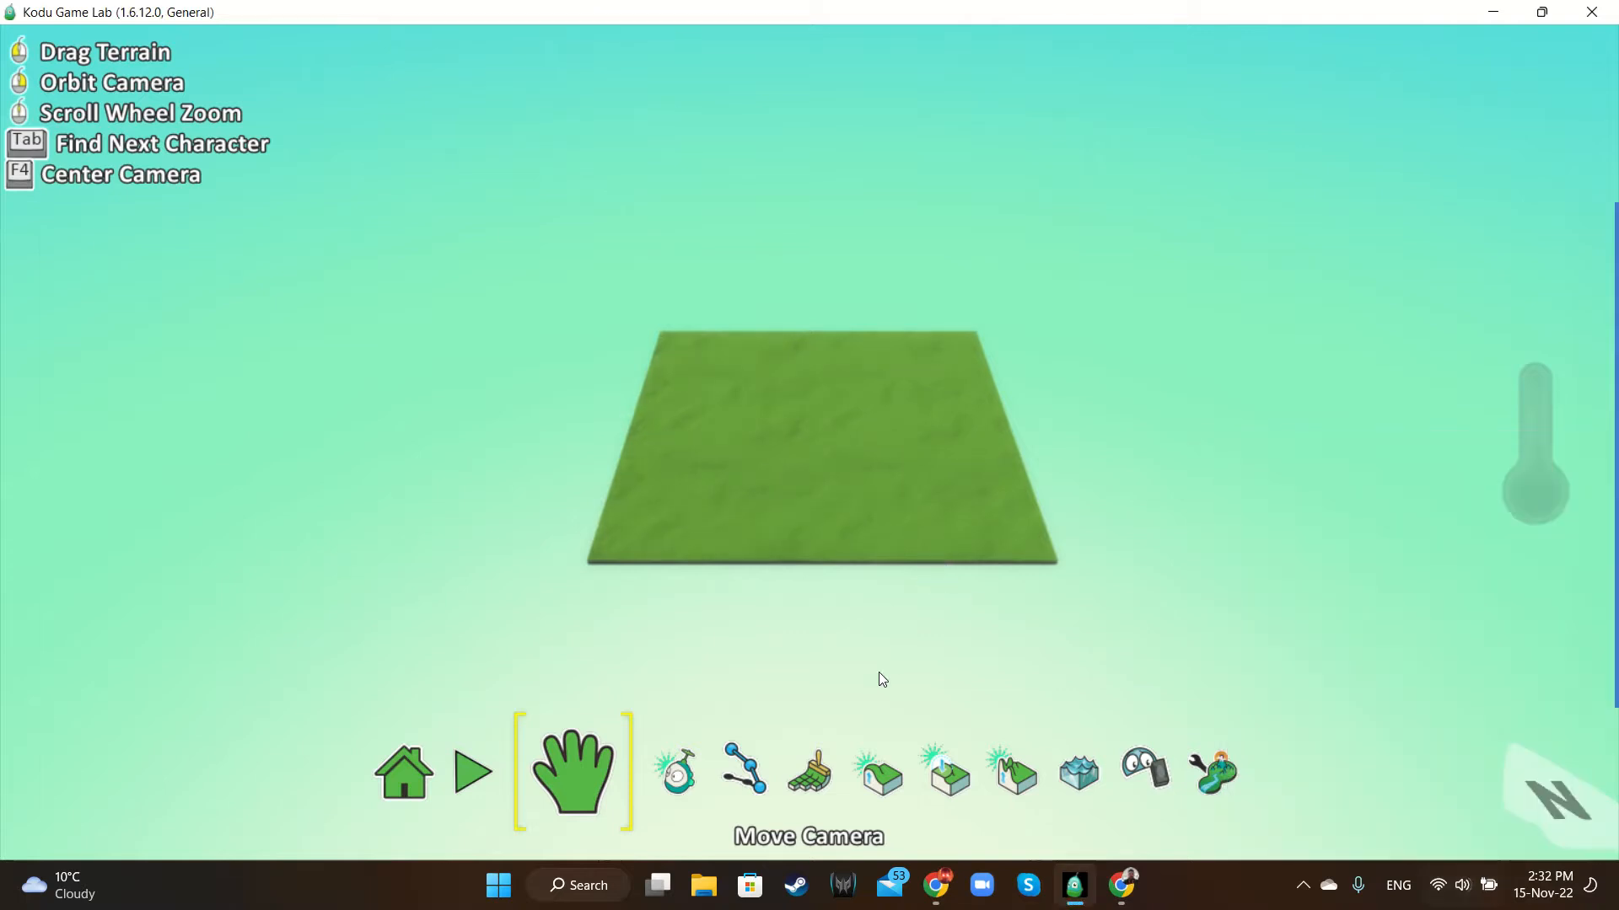
Add a cycle character on the left half of the grass square using the Object Tool
click(628, 775)
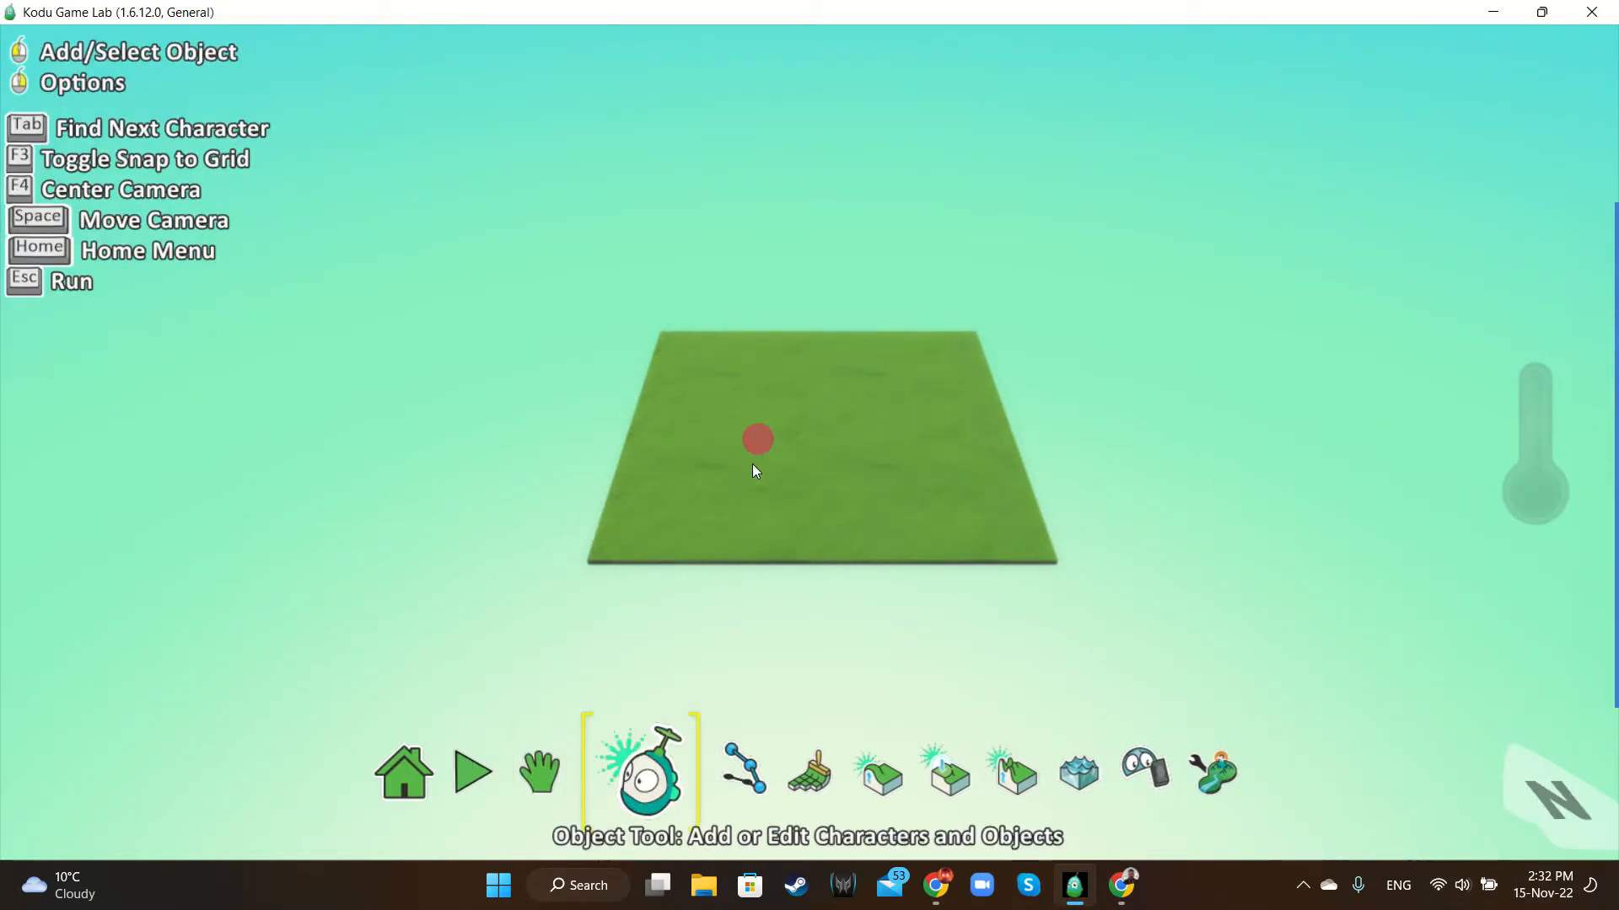
click(751, 430)
click(895, 376)
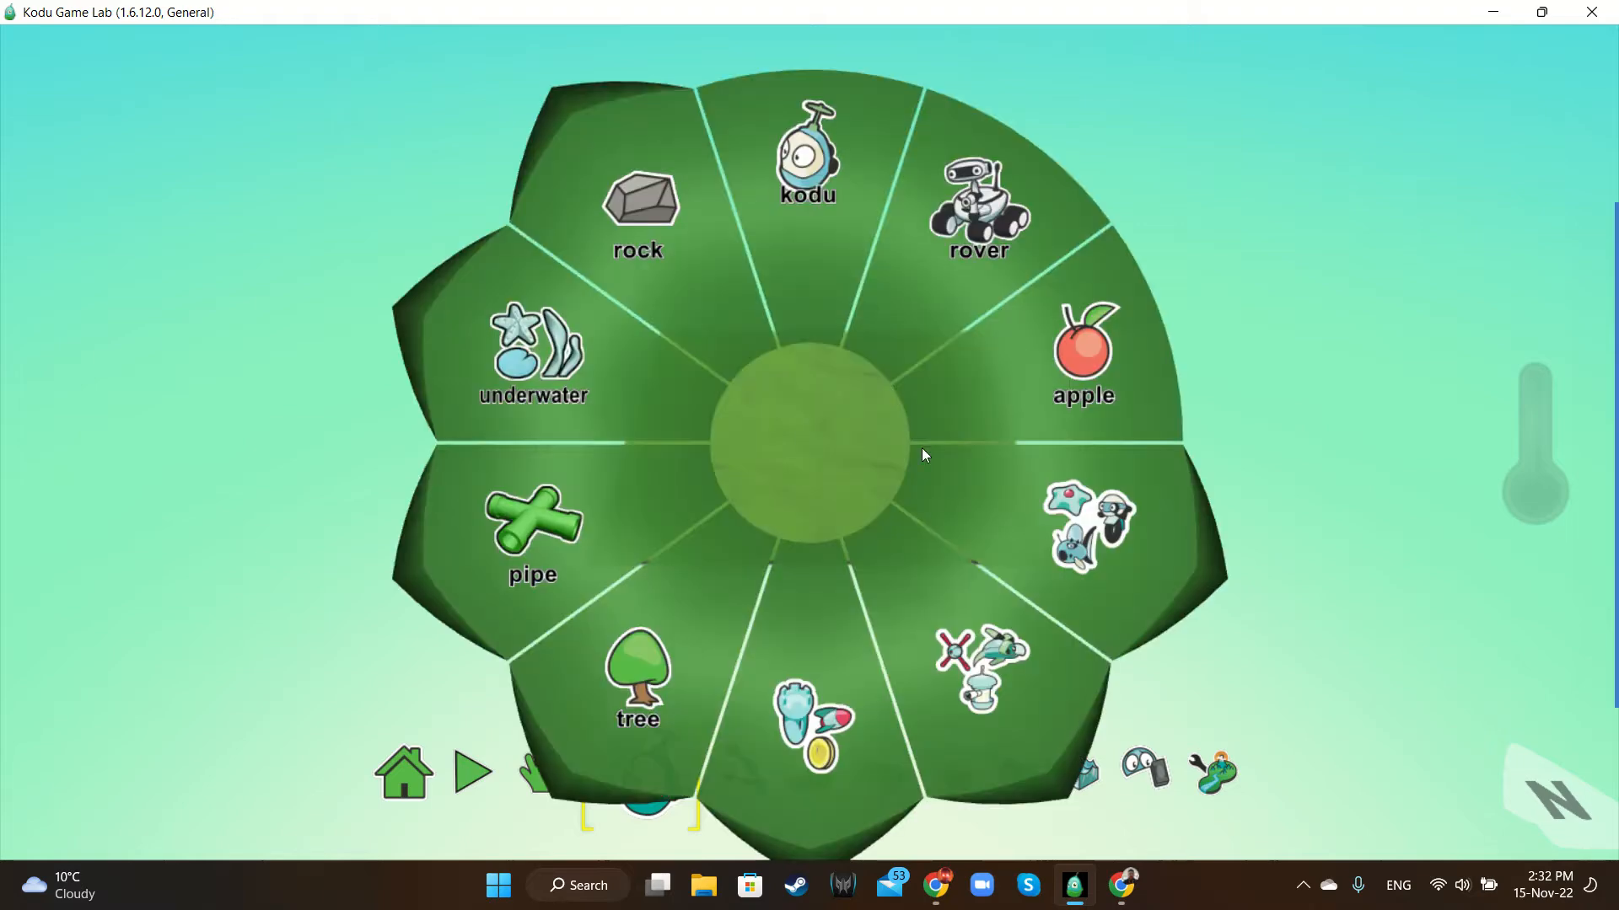
click(1087, 526)
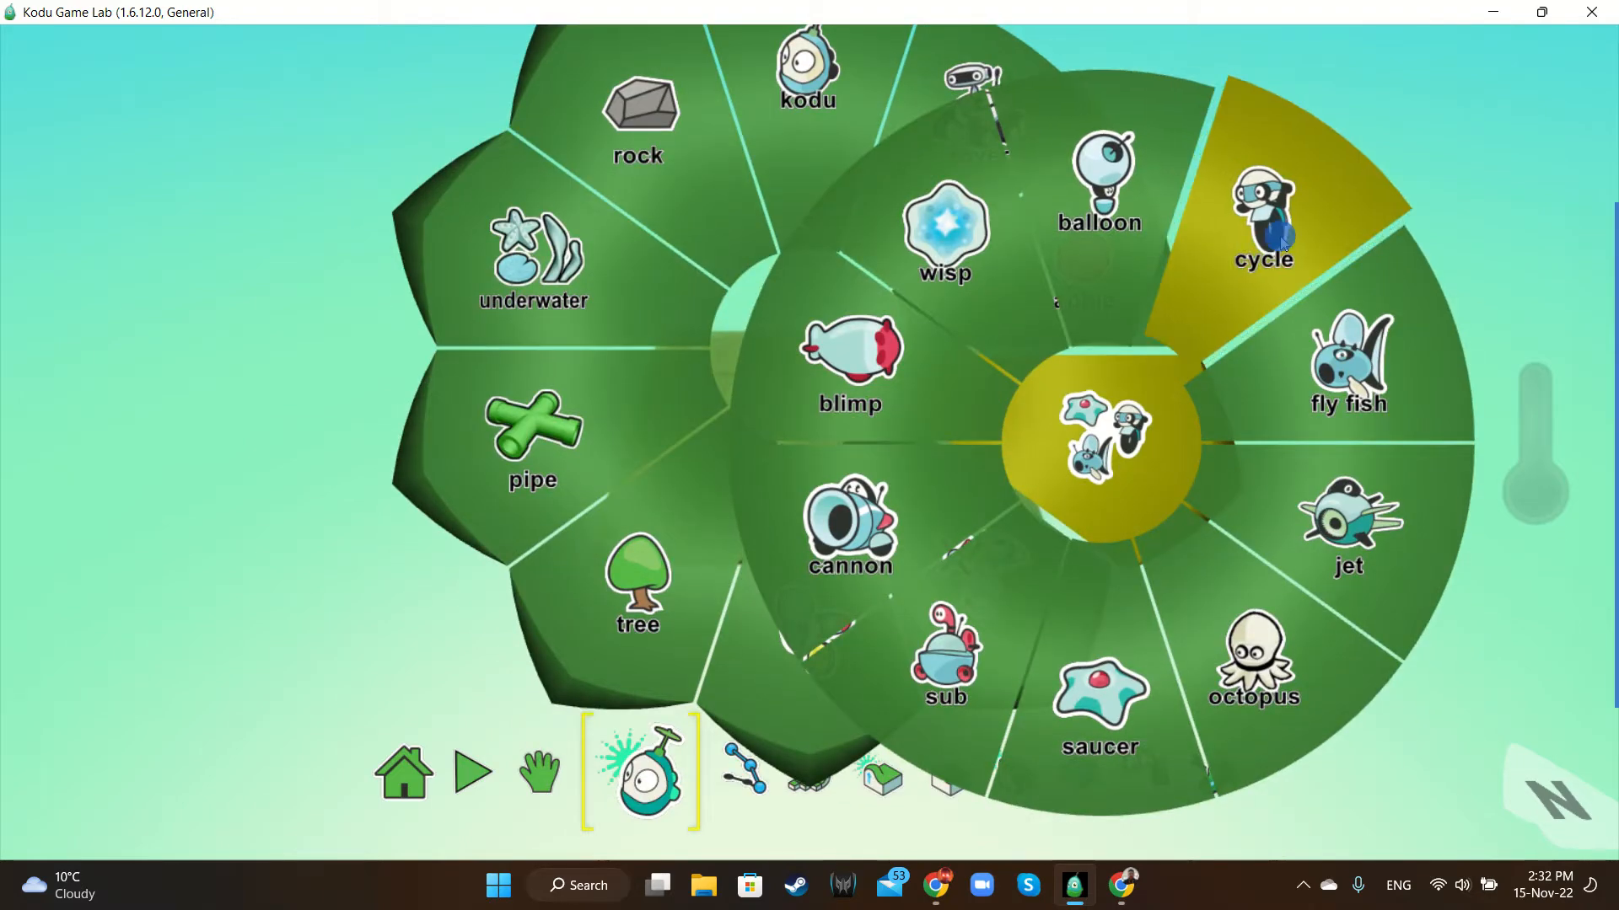
click(1281, 239)
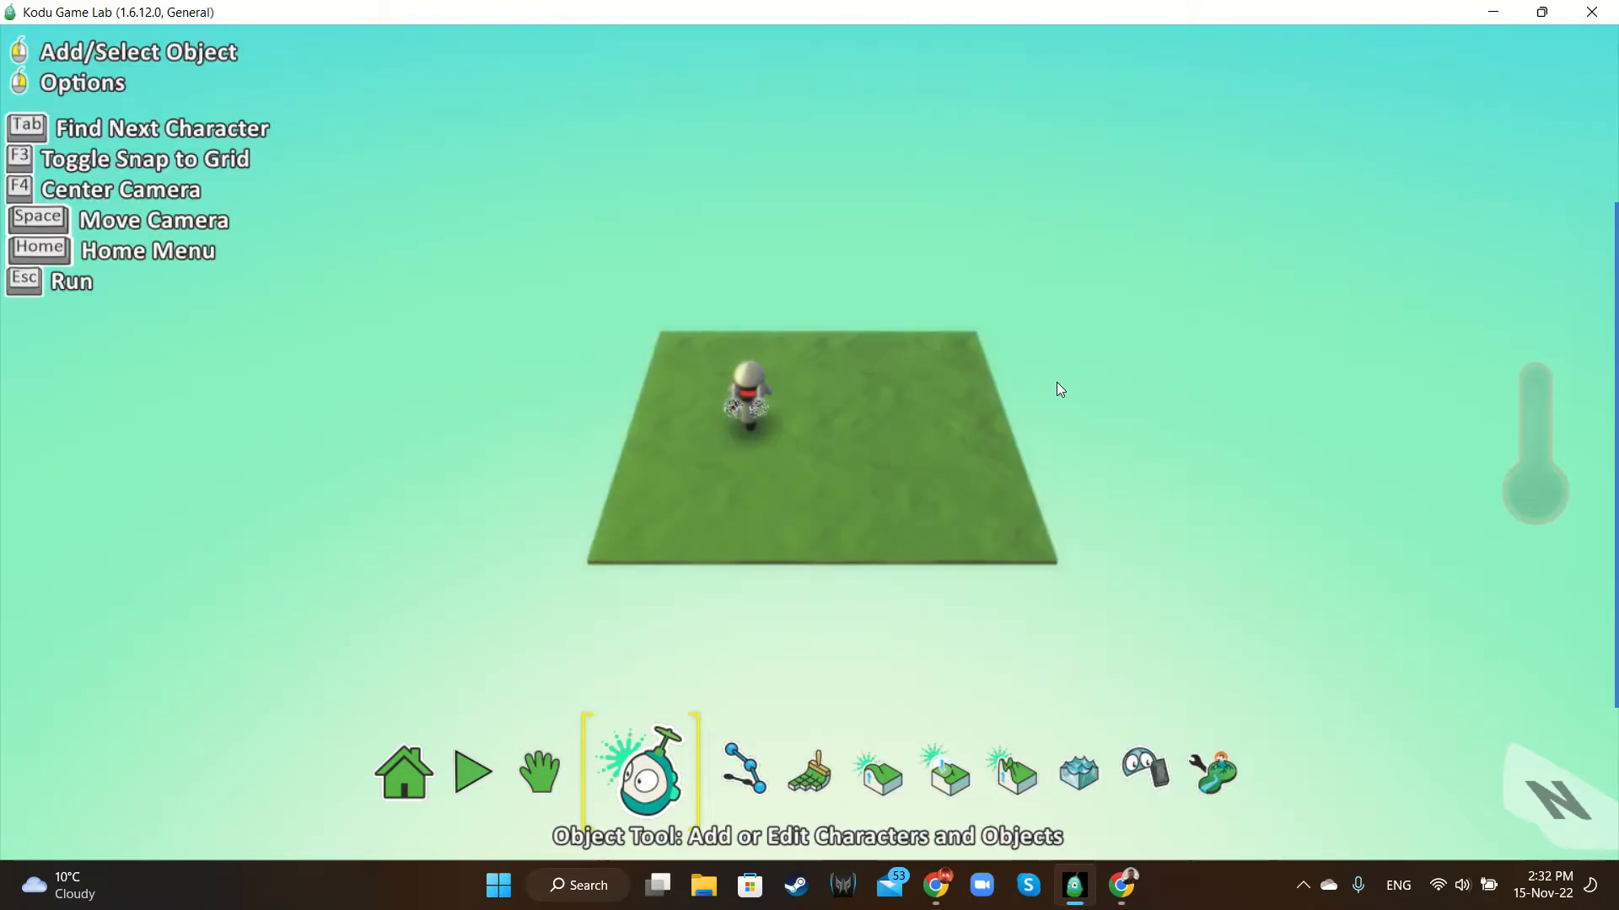
Add a second cycle on the grass to the right of the first one, level with it
right_click(877, 419)
click(970, 371)
click(1113, 521)
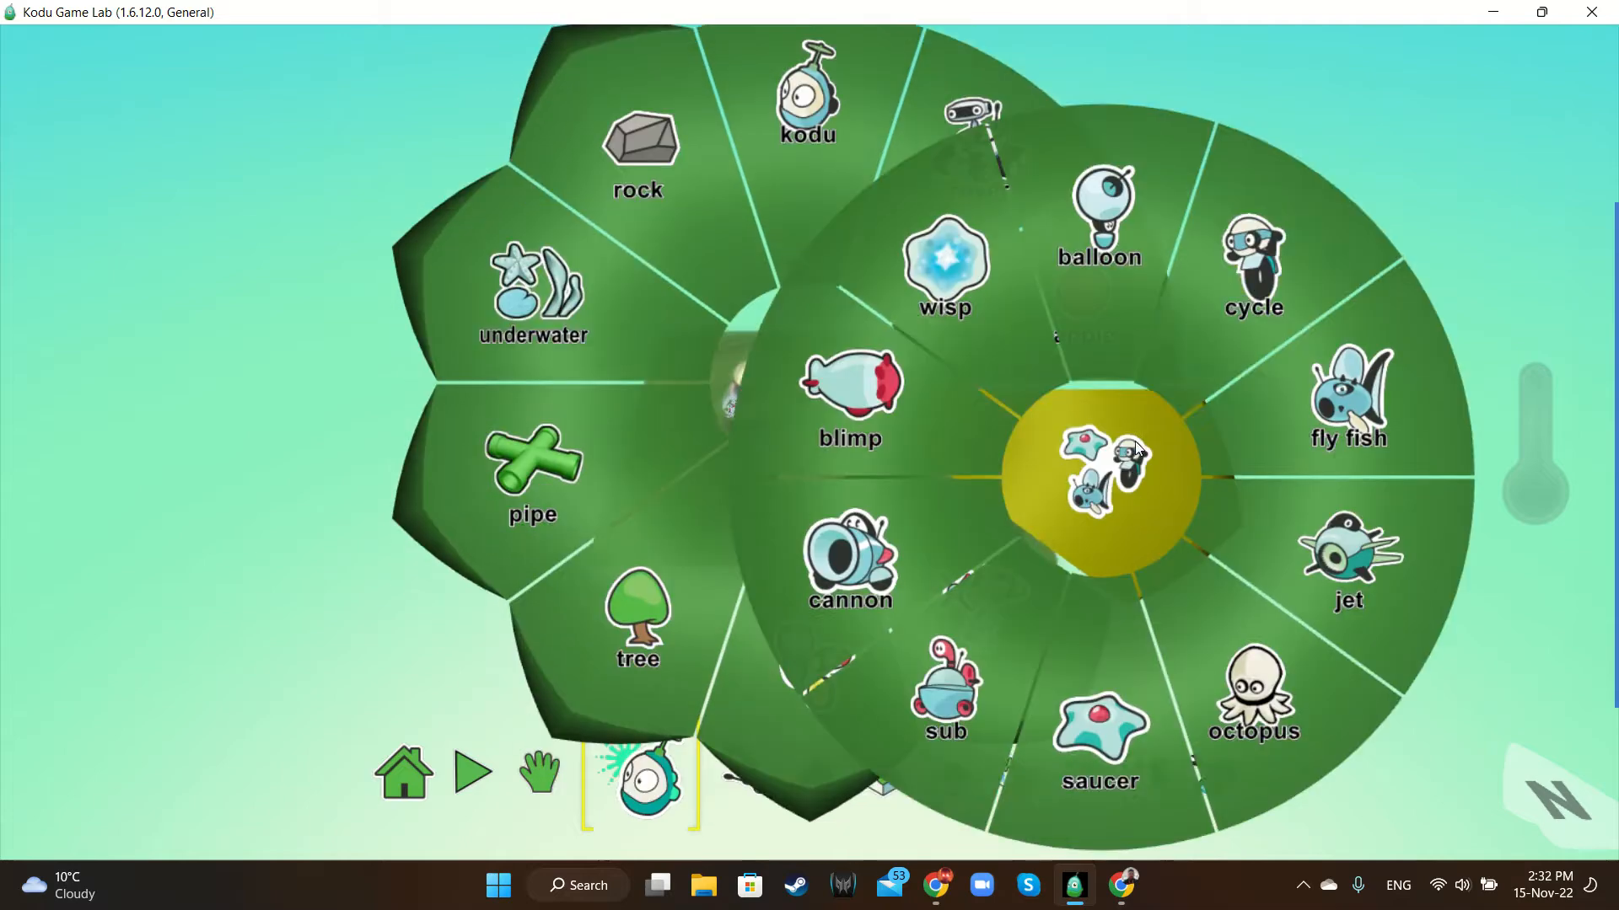
click(1255, 259)
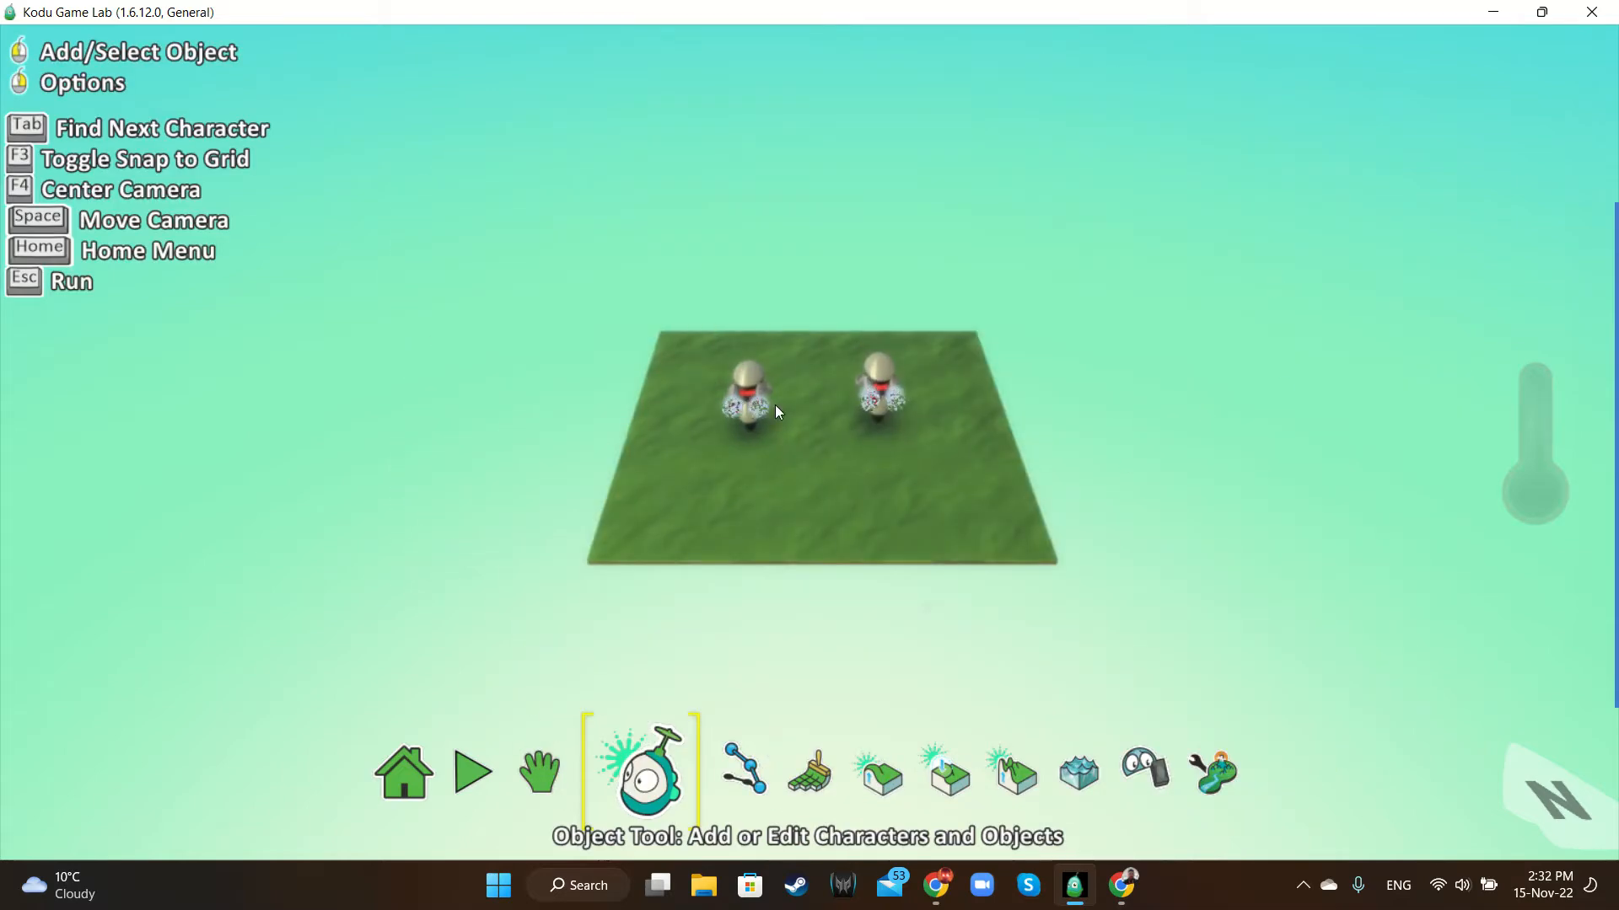
Move both cycles closer to the middle of the grass square and colour the left cycle blue
drag(746, 406, 747, 463)
drag(874, 395, 887, 453)
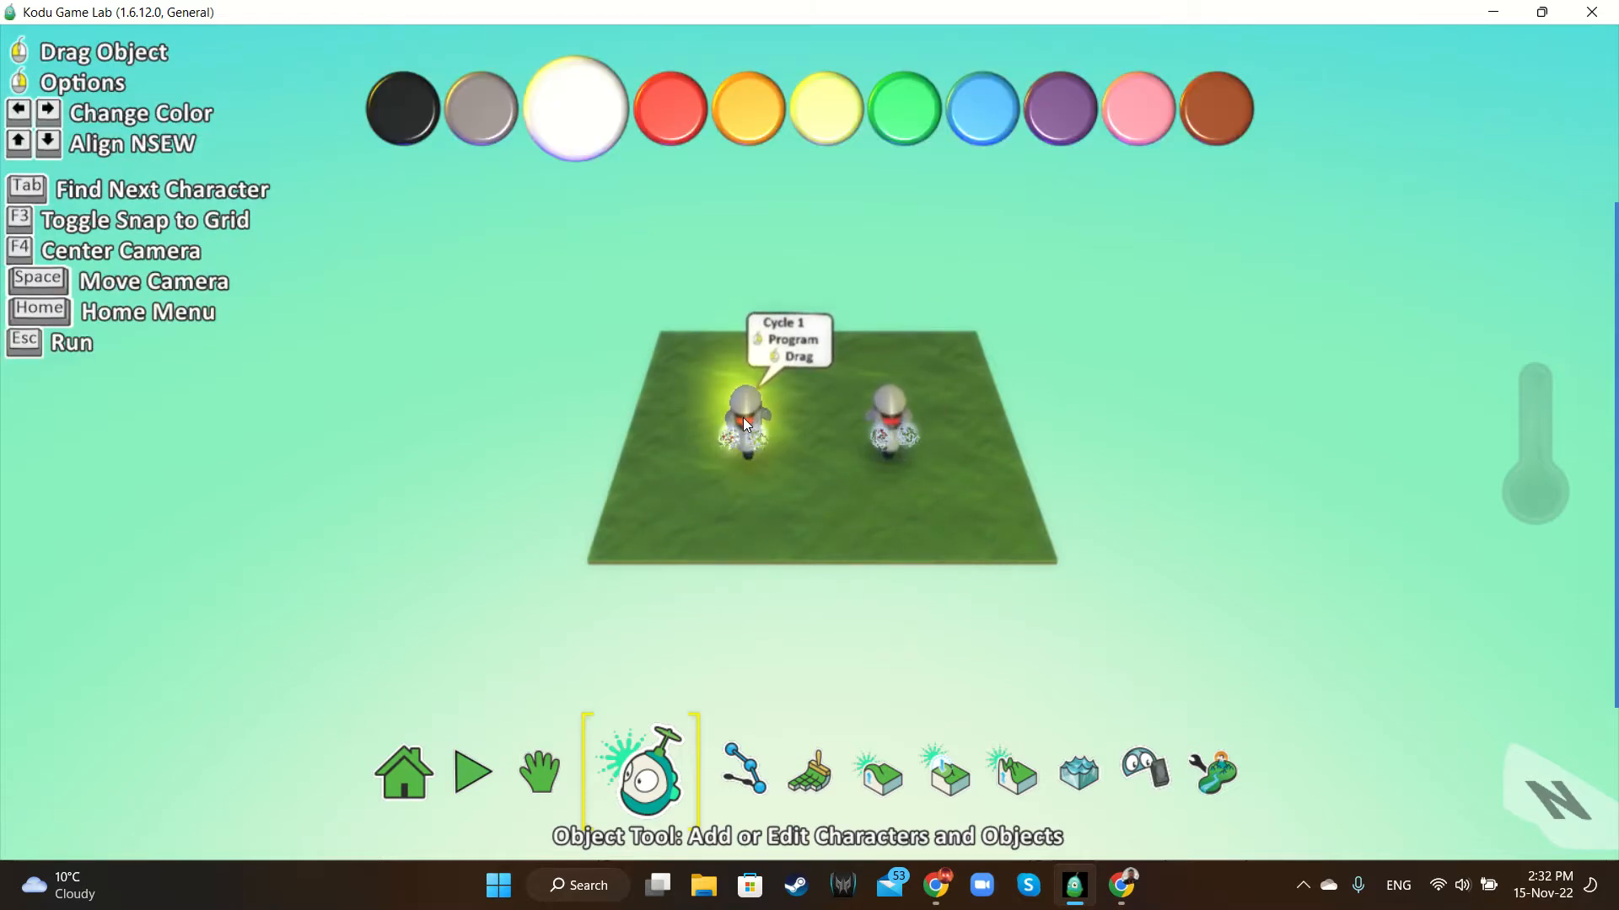
key(Right)
key(Right)
key(Right)
key(Right)
key(Right)
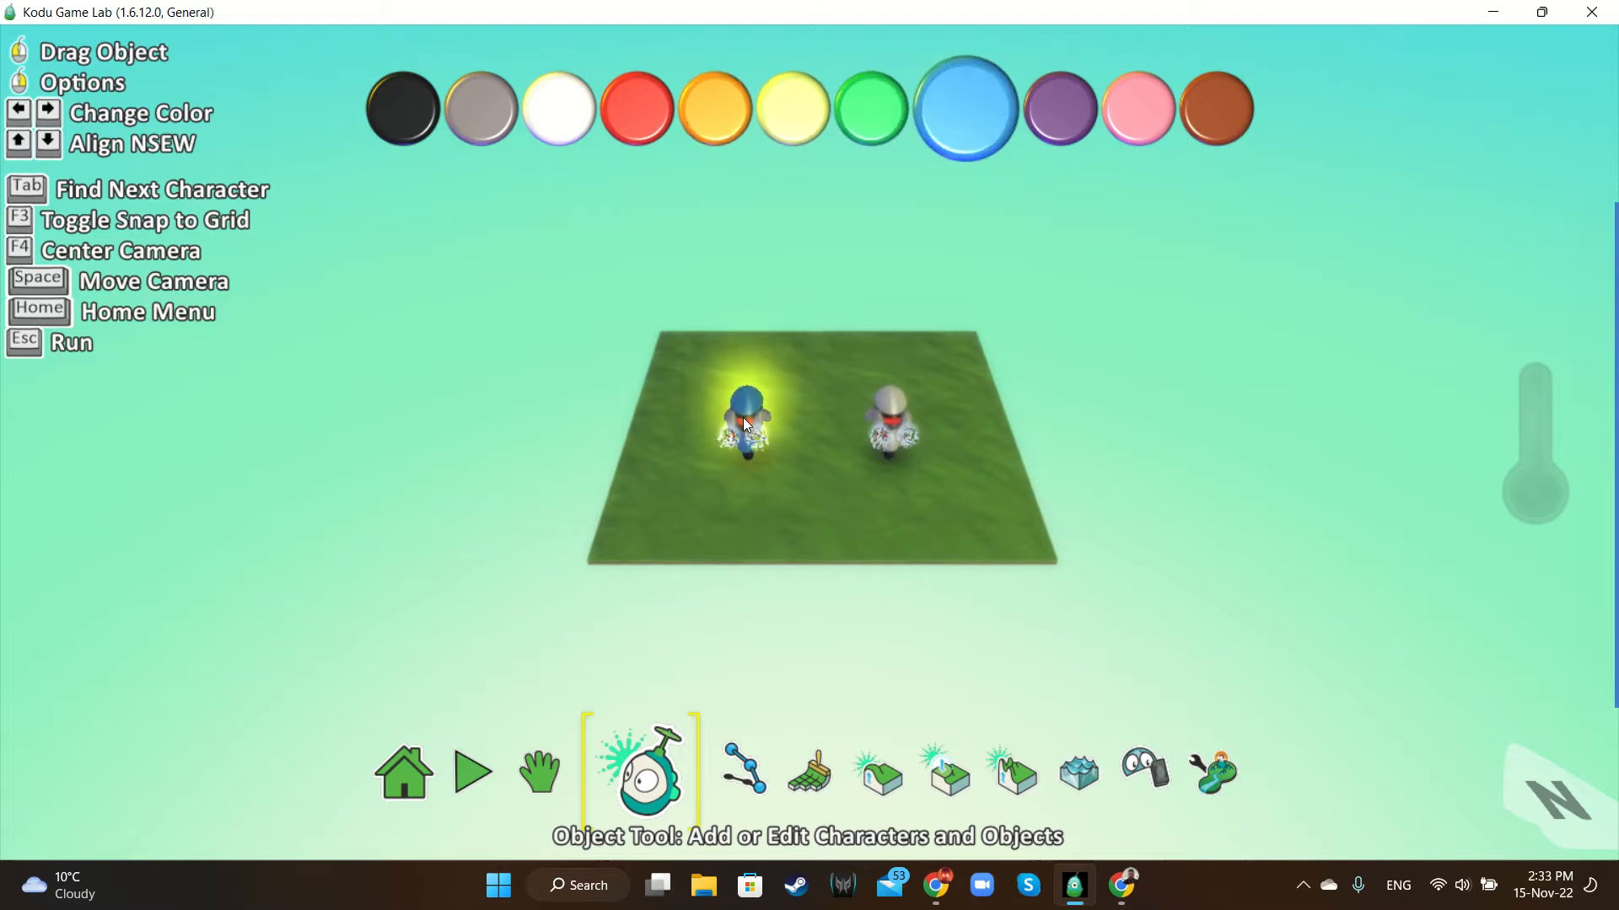
Colour the right cycle red and deselect it
mouse_move(897, 412)
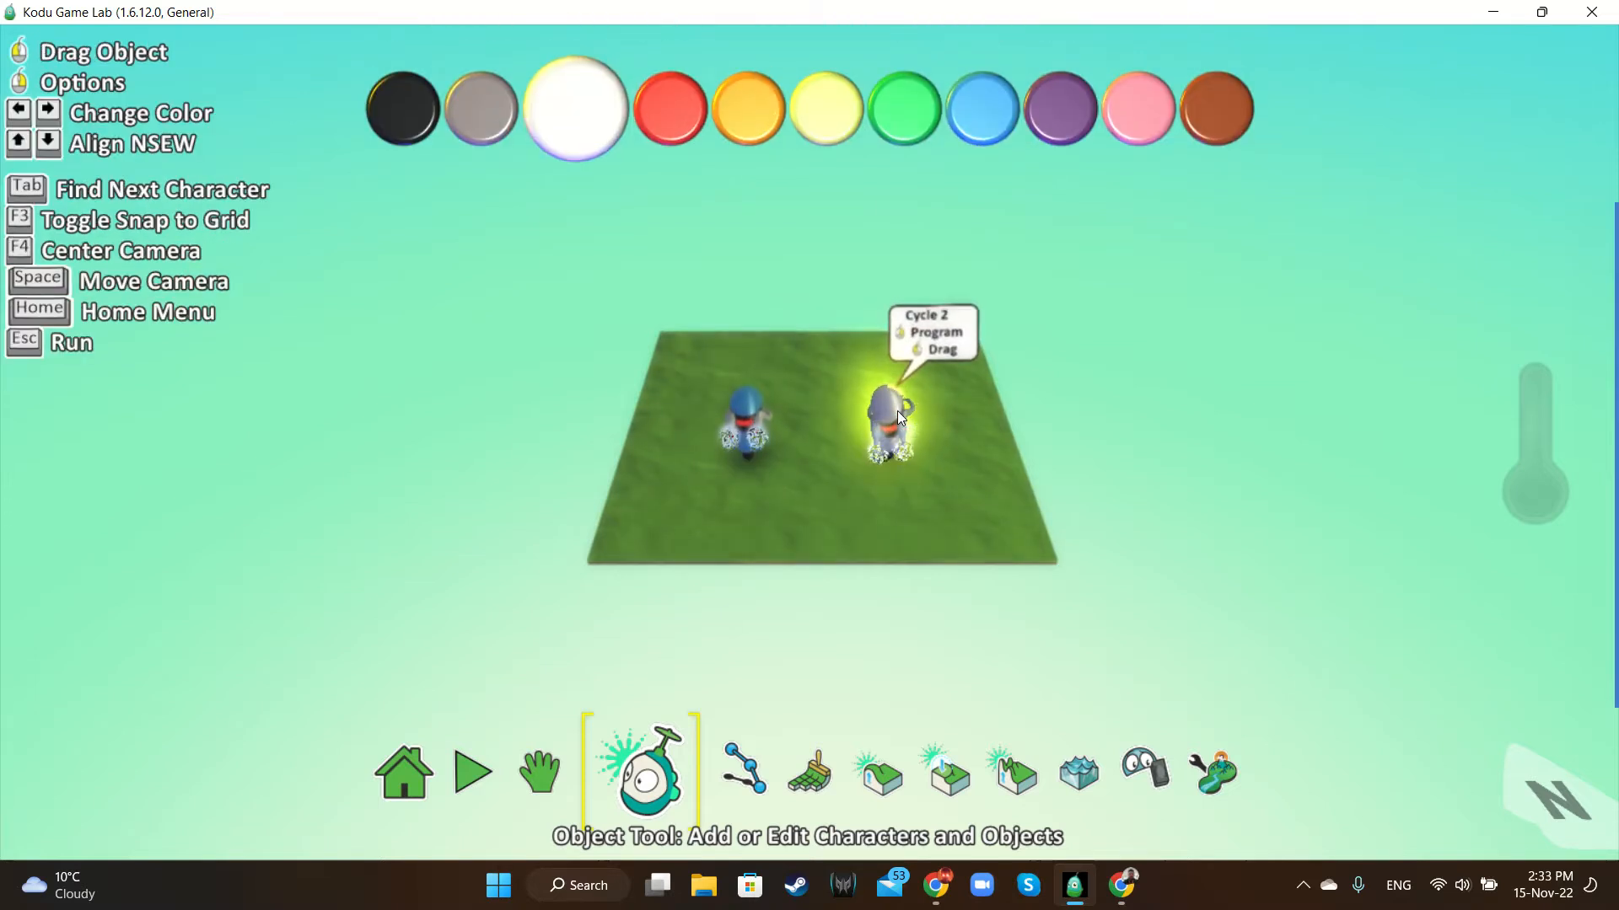
key(Right)
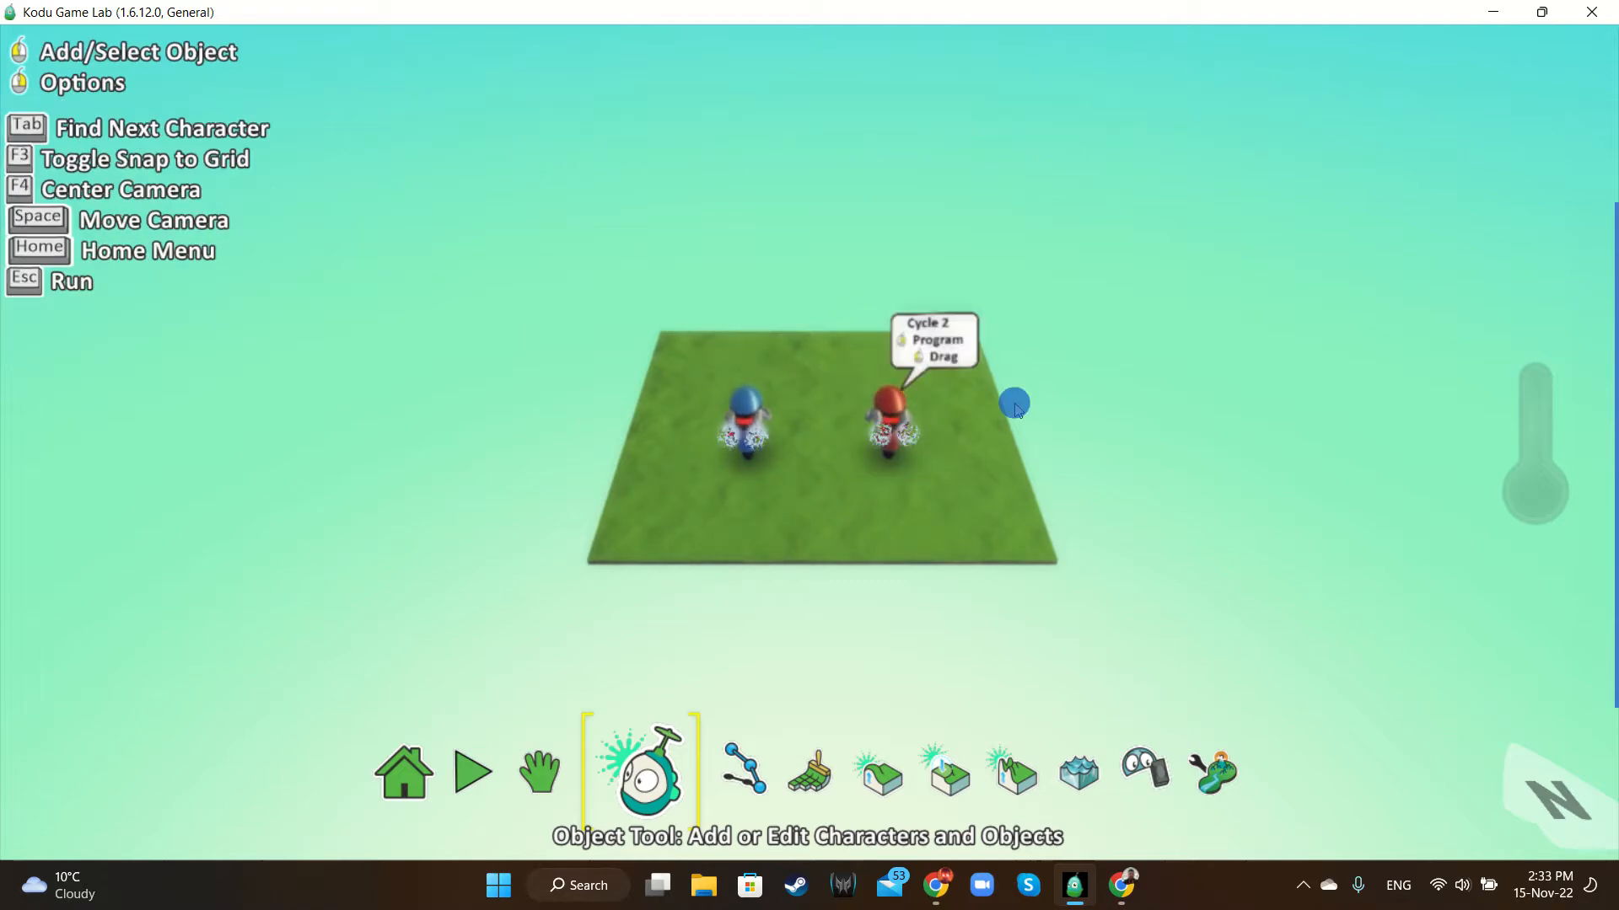
click(1015, 404)
key(Escape)
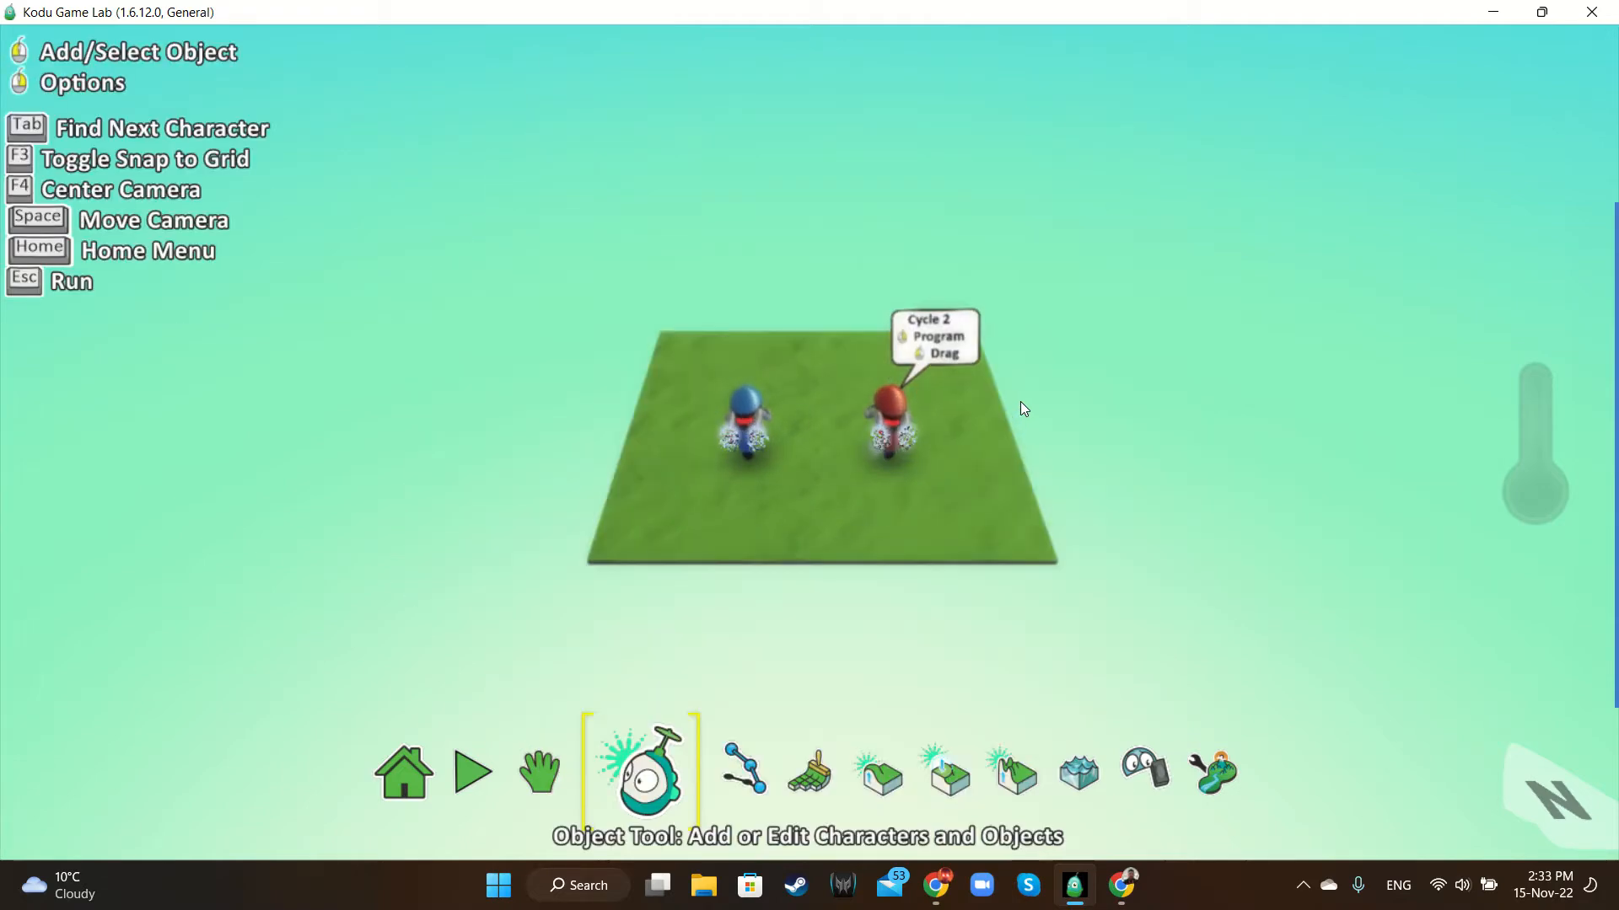
Paint a winding grass track with a smaller Ground Brush, running from the cycles' square through three bends and down the far side
key(space)
right_drag(1101, 402, 1104, 507)
scroll(1111, 479, down, 2)
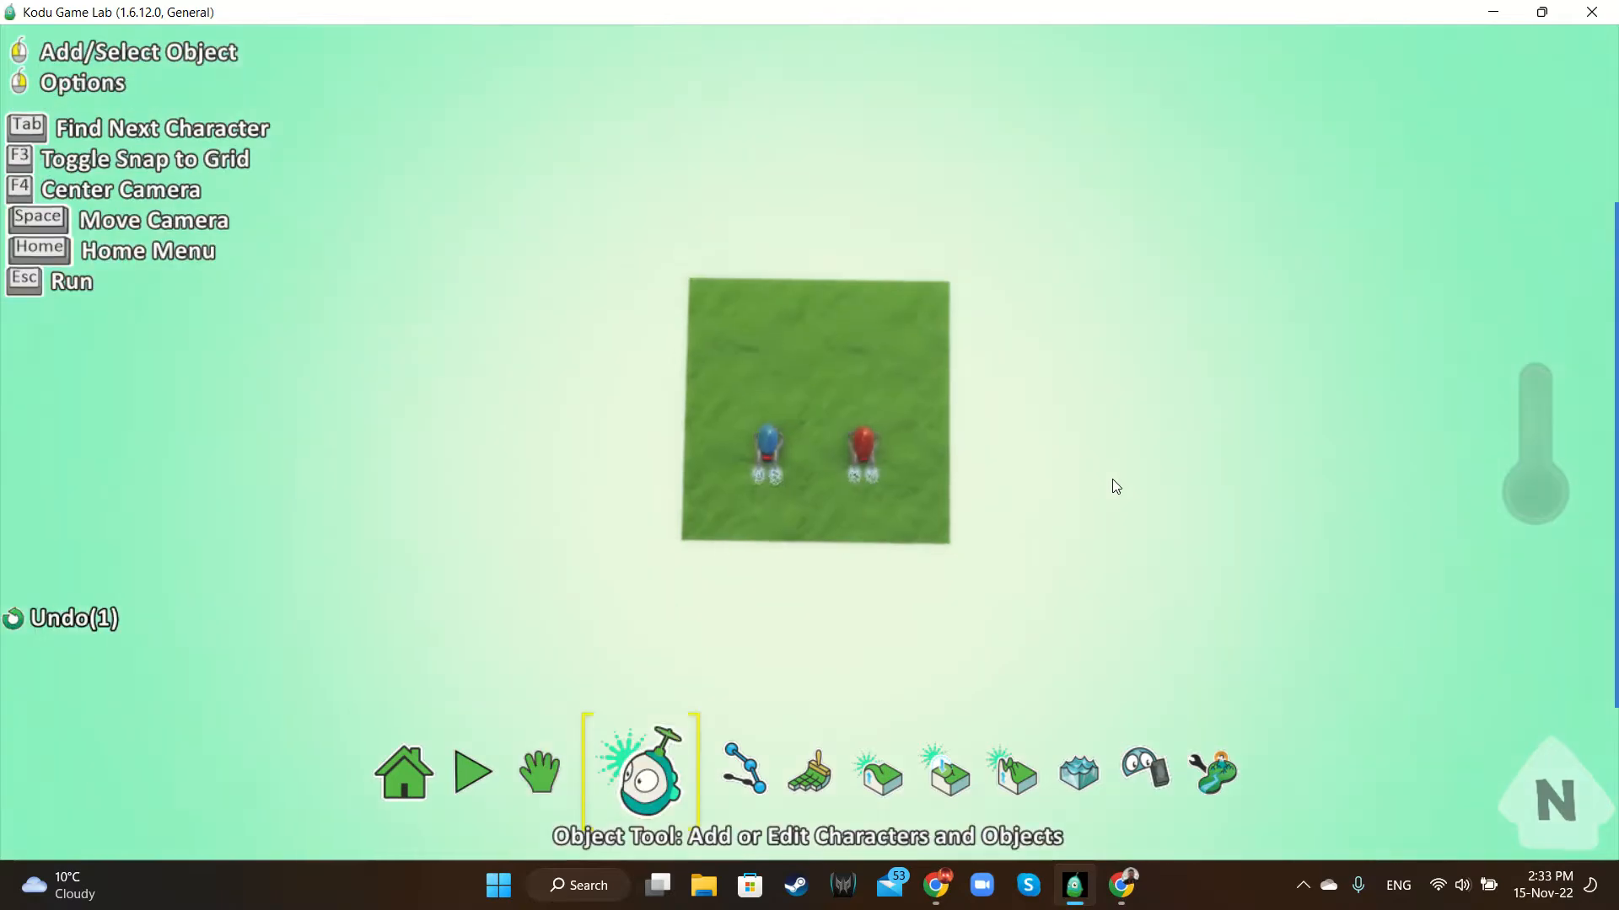
scroll(1111, 476, down, 3)
click(801, 811)
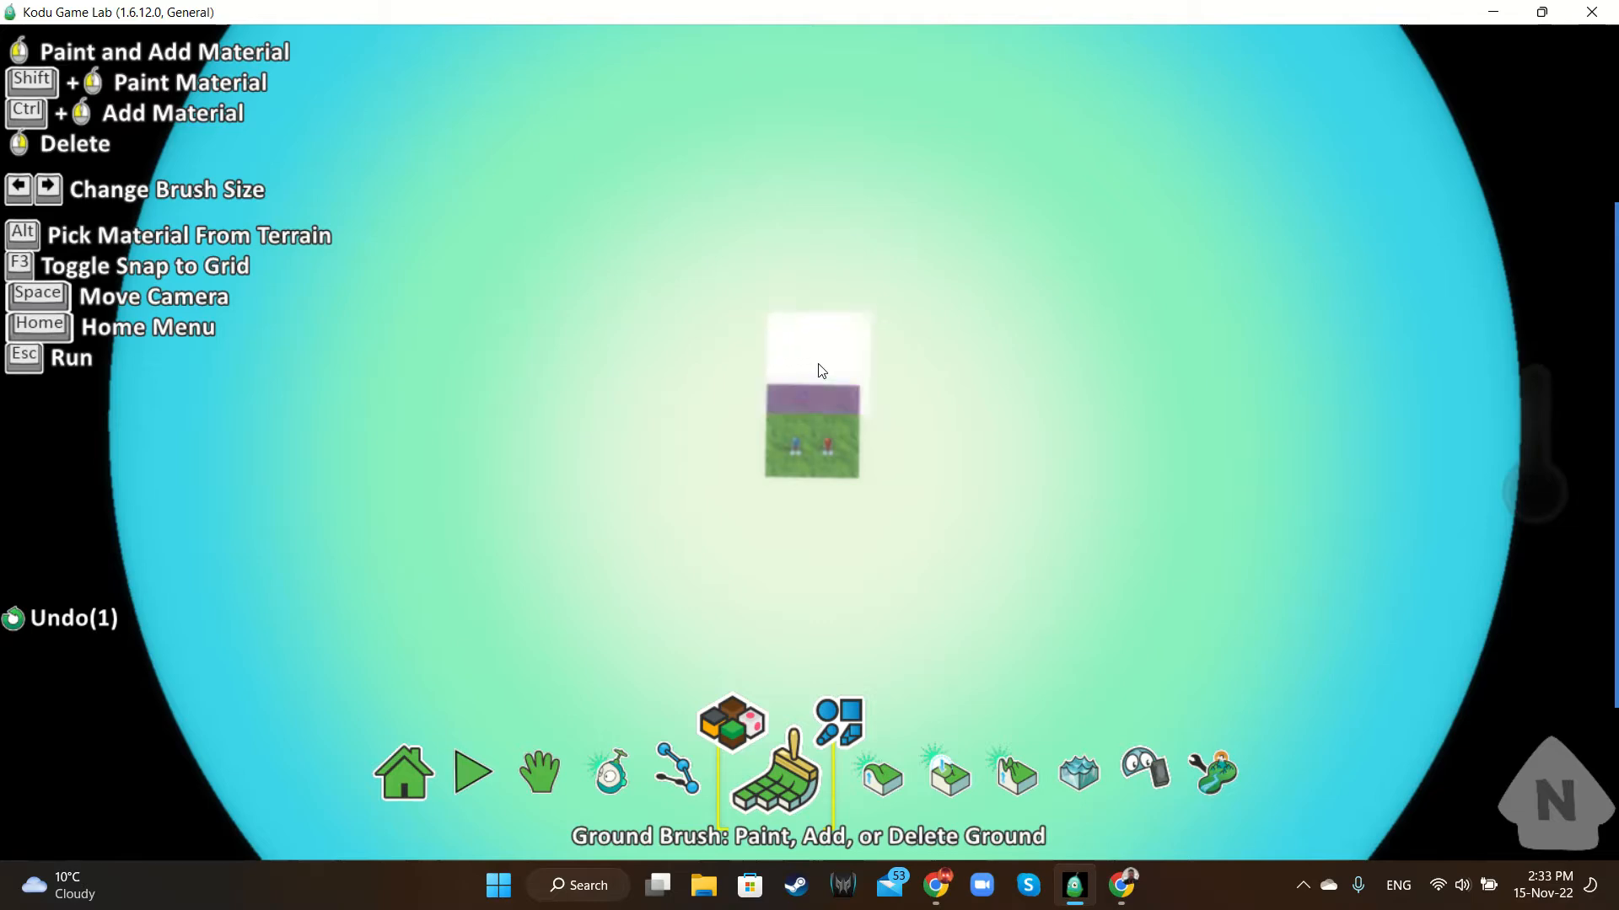
key(Left)
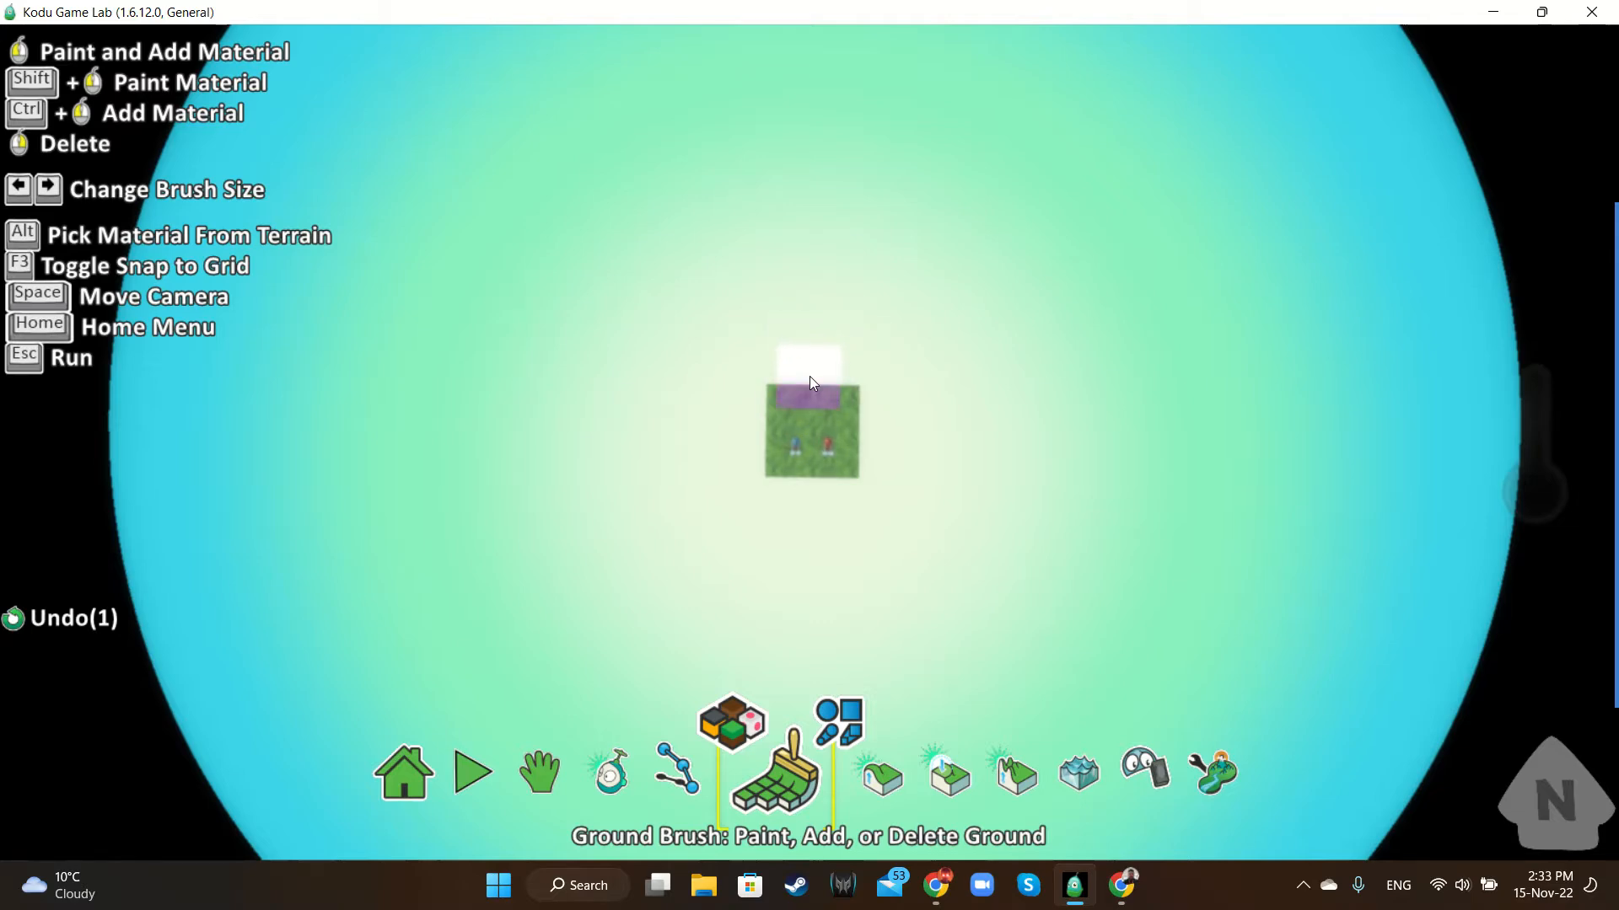
mouse_move(809, 376)
mouse_down()
mouse_move(825, 200)
mouse_move(853, 148)
mouse_move(1033, 142)
mouse_up()
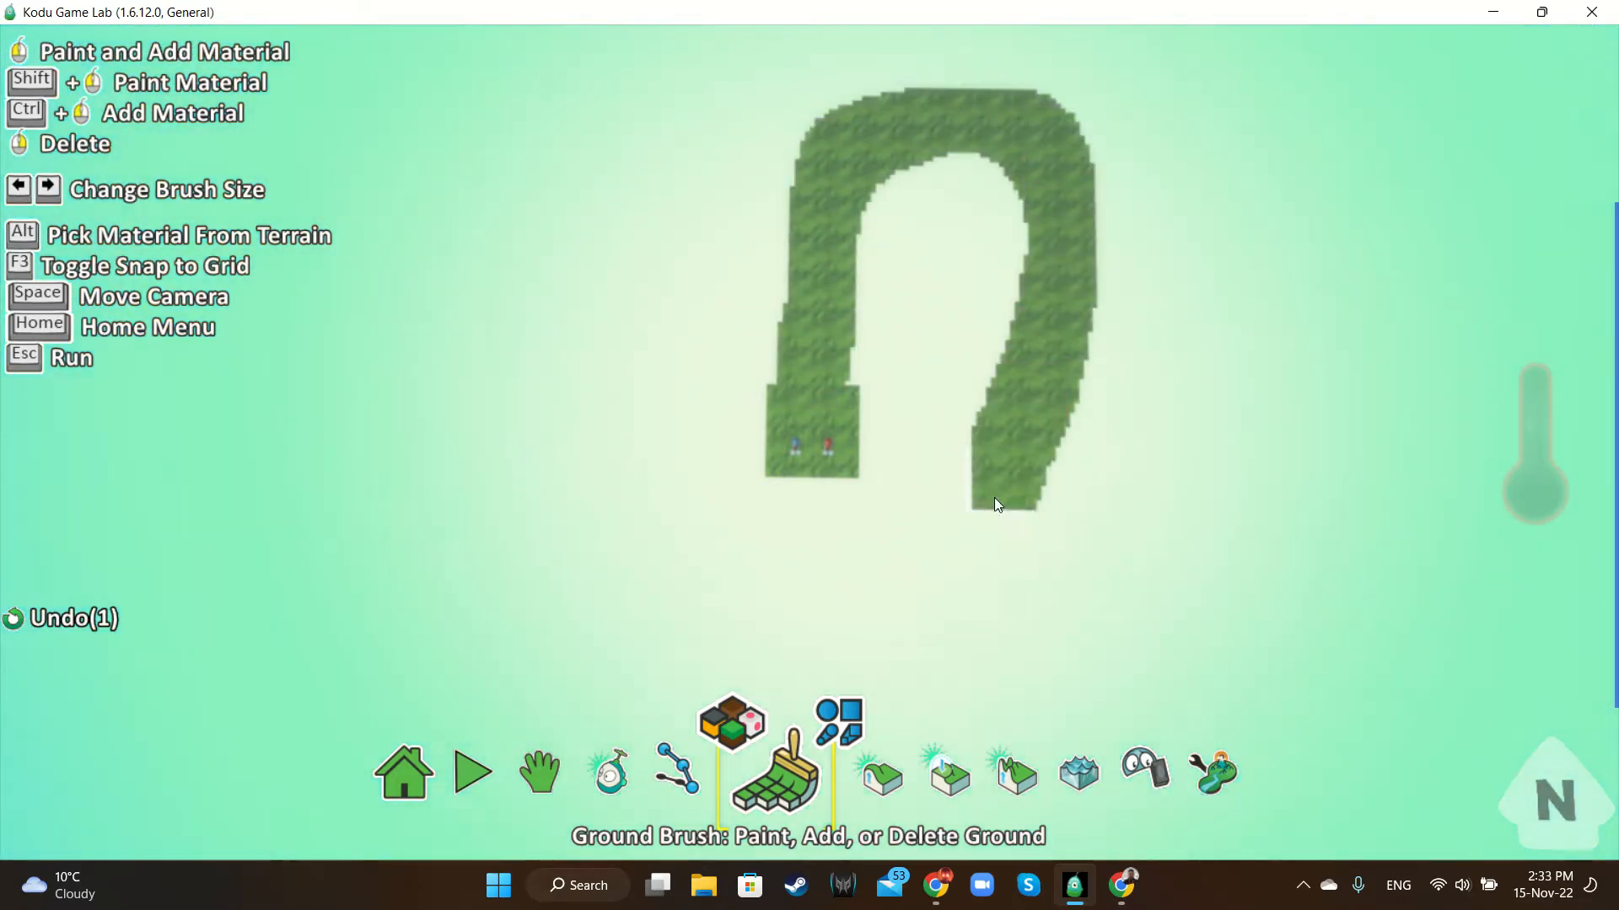
mouse_move(990, 597)
mouse_down()
mouse_move(1100, 669)
mouse_move(1207, 501)
mouse_up()
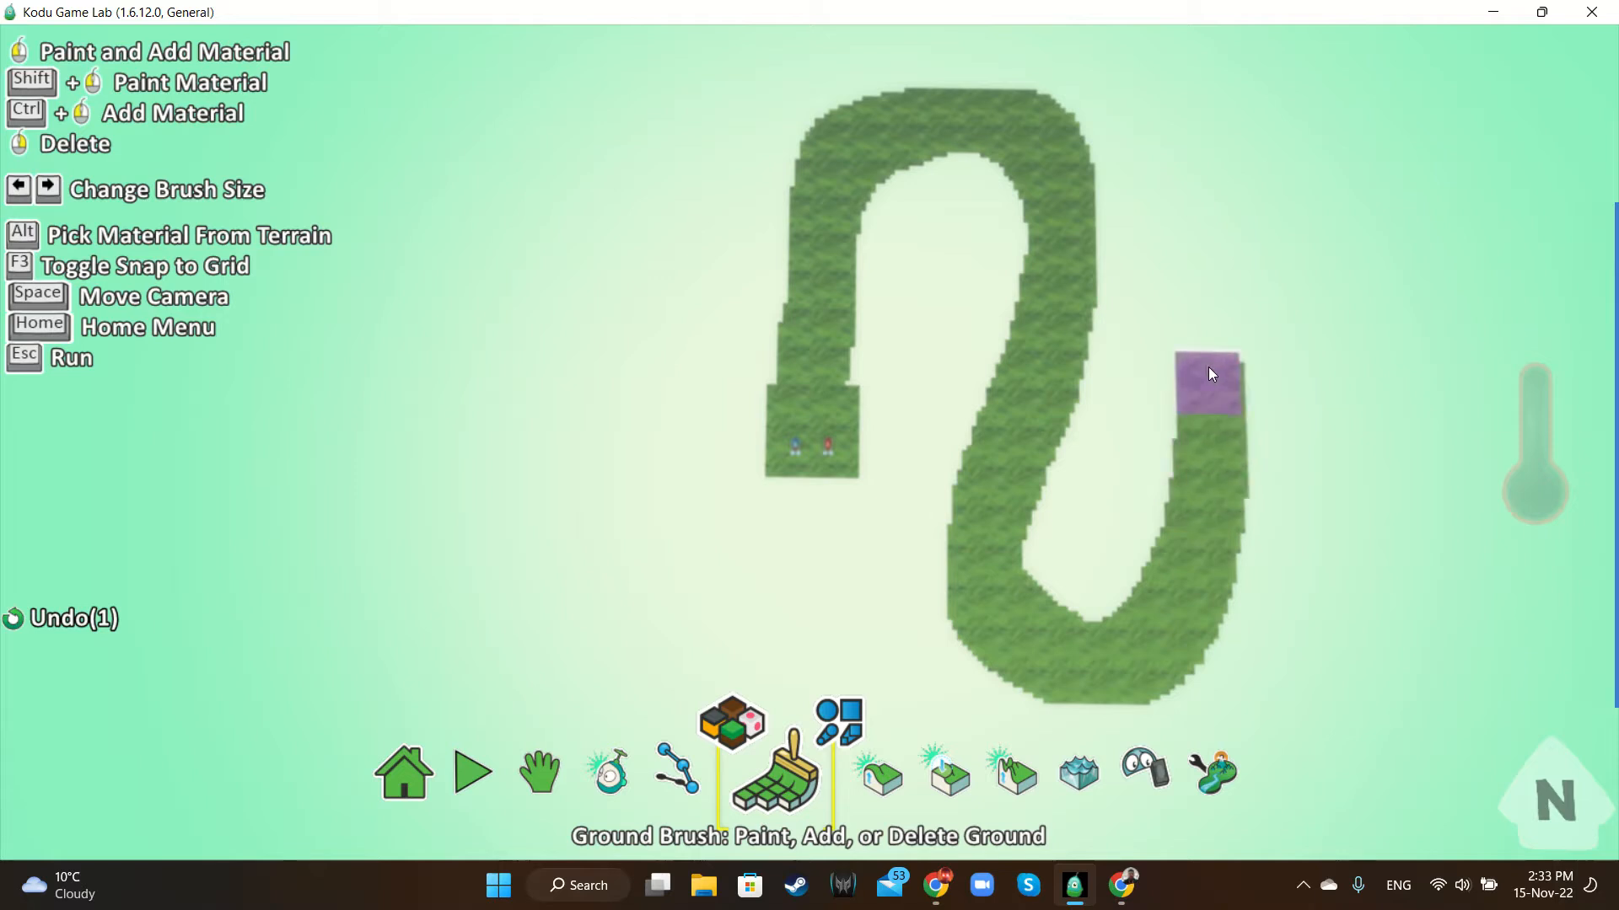
drag(1186, 241, 1294, 128)
drag(1378, 187, 1393, 312)
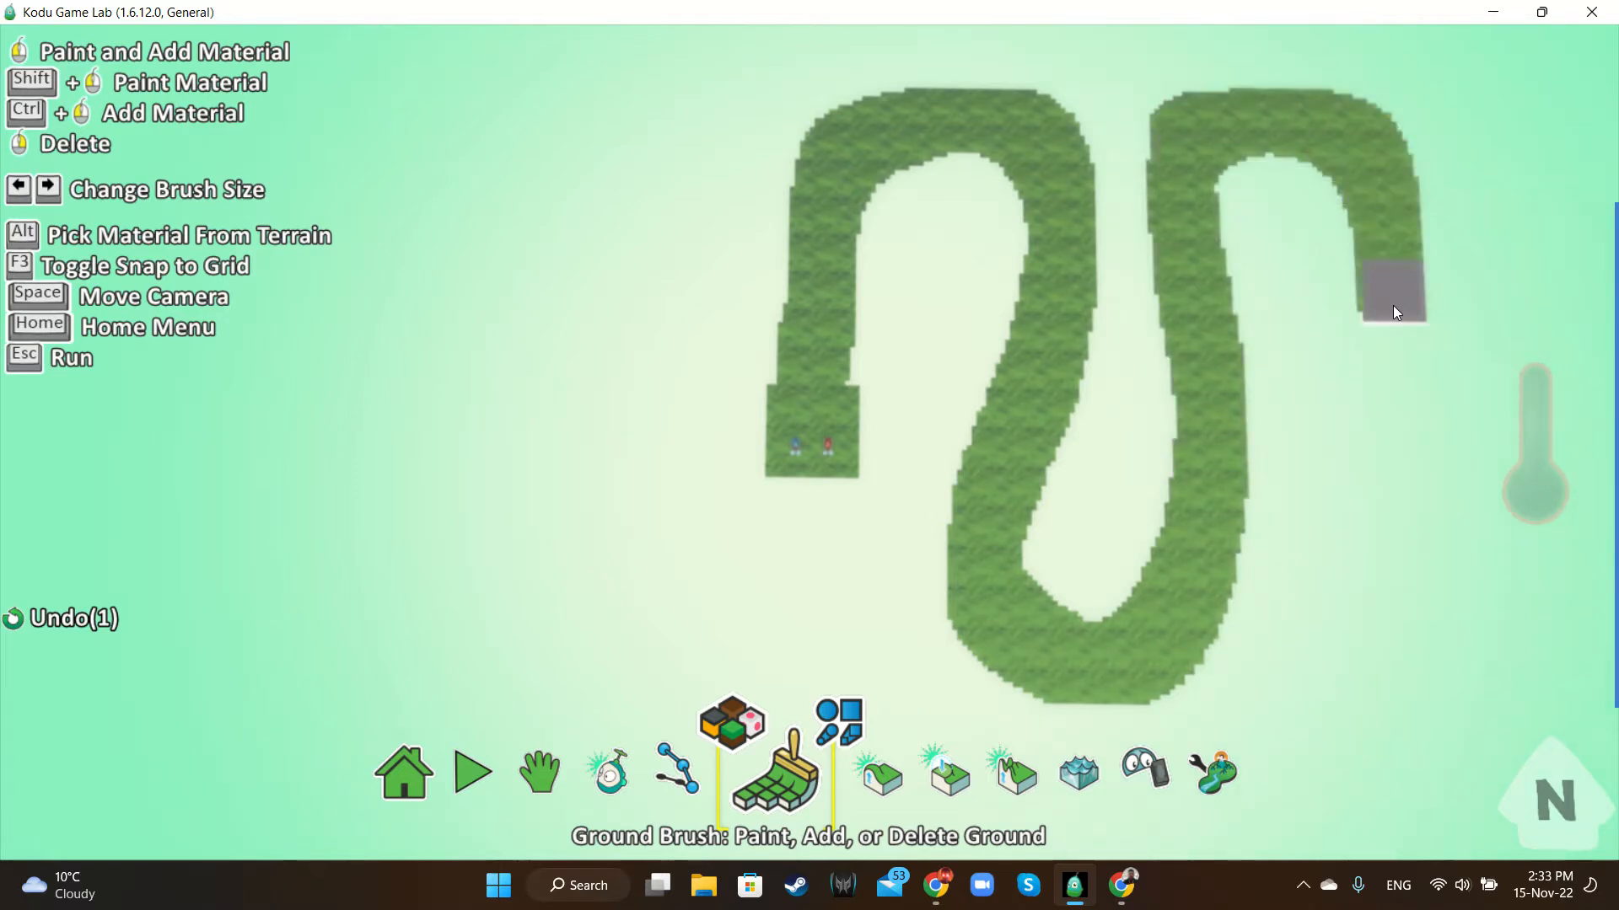
drag(1405, 381, 1433, 633)
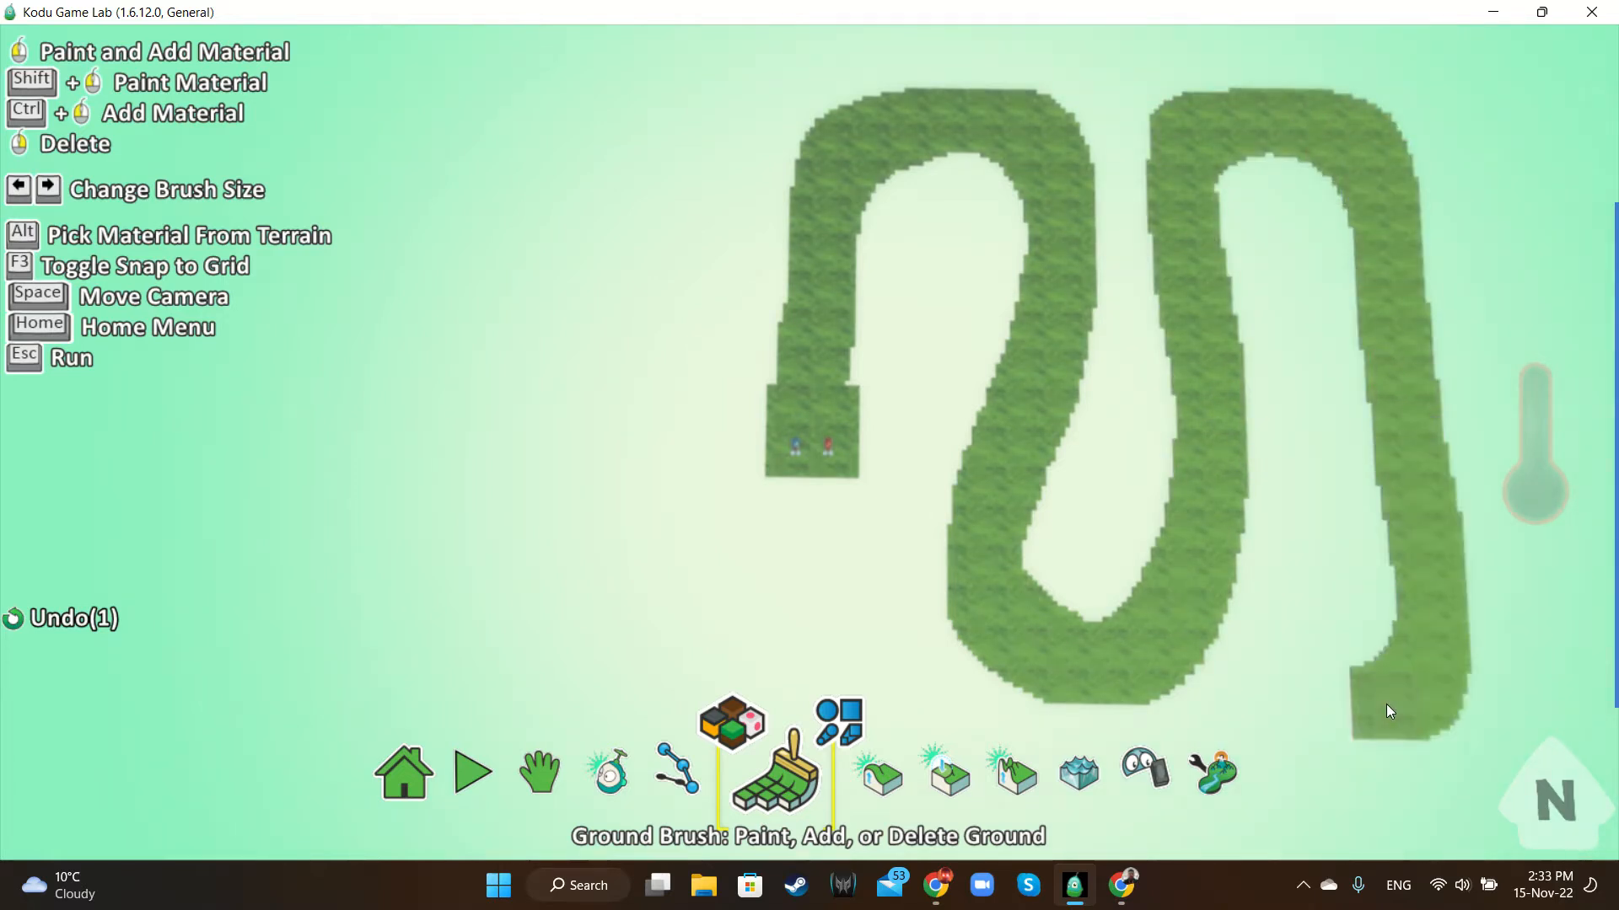
Delete the sideways hook at the track's far end and finish the track with a large square of grass using a bigger brush
scroll(1374, 663, down, 3)
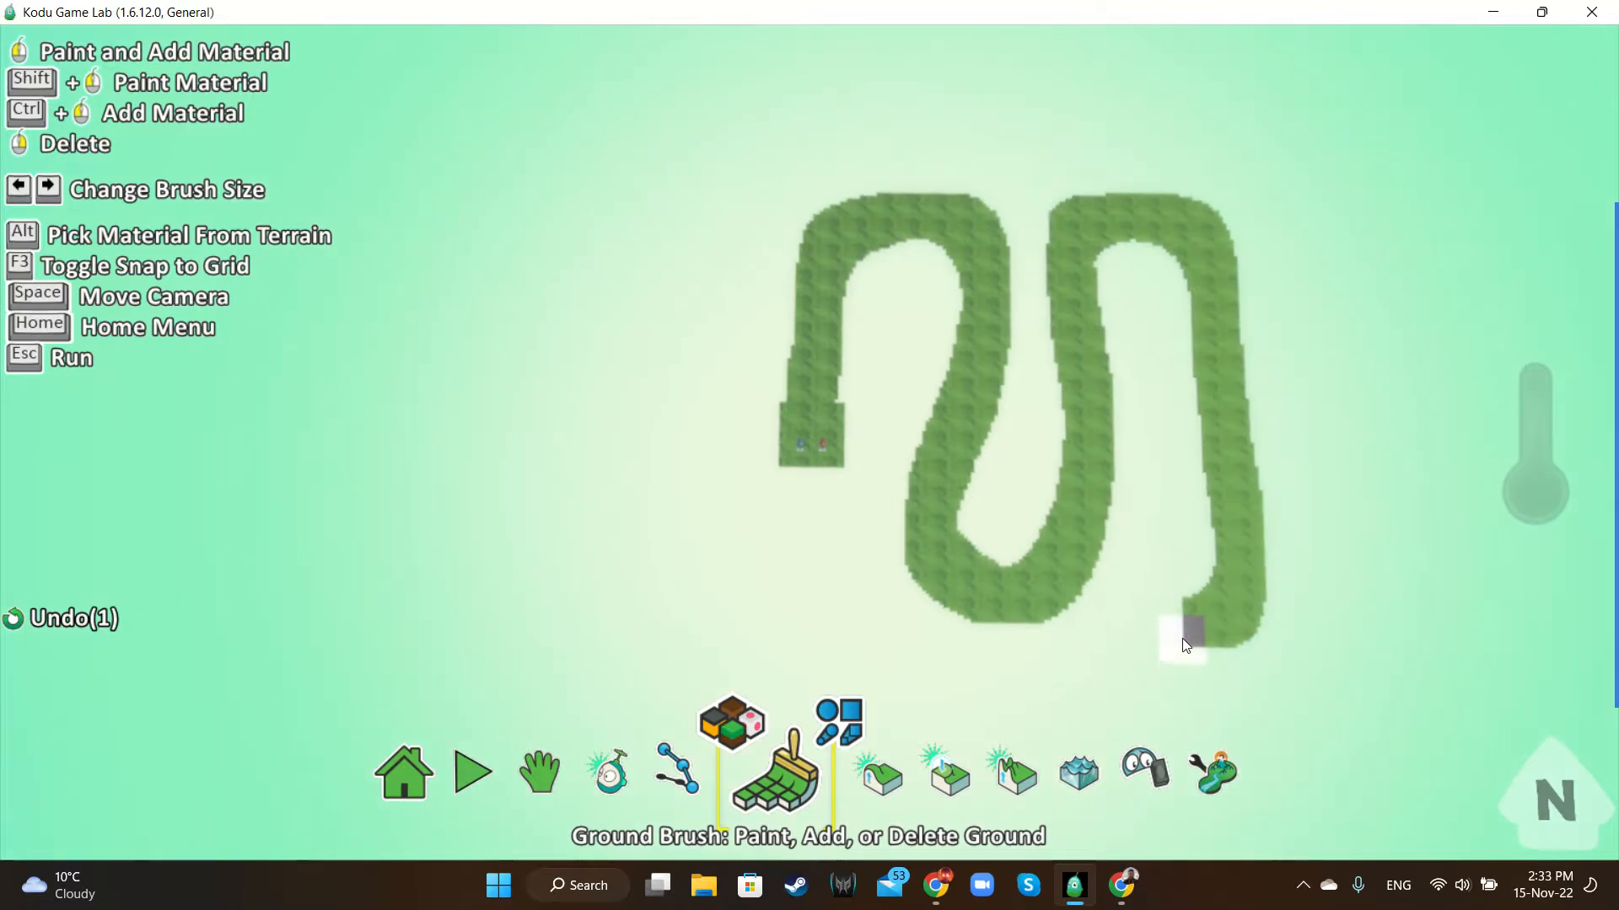
key(Right)
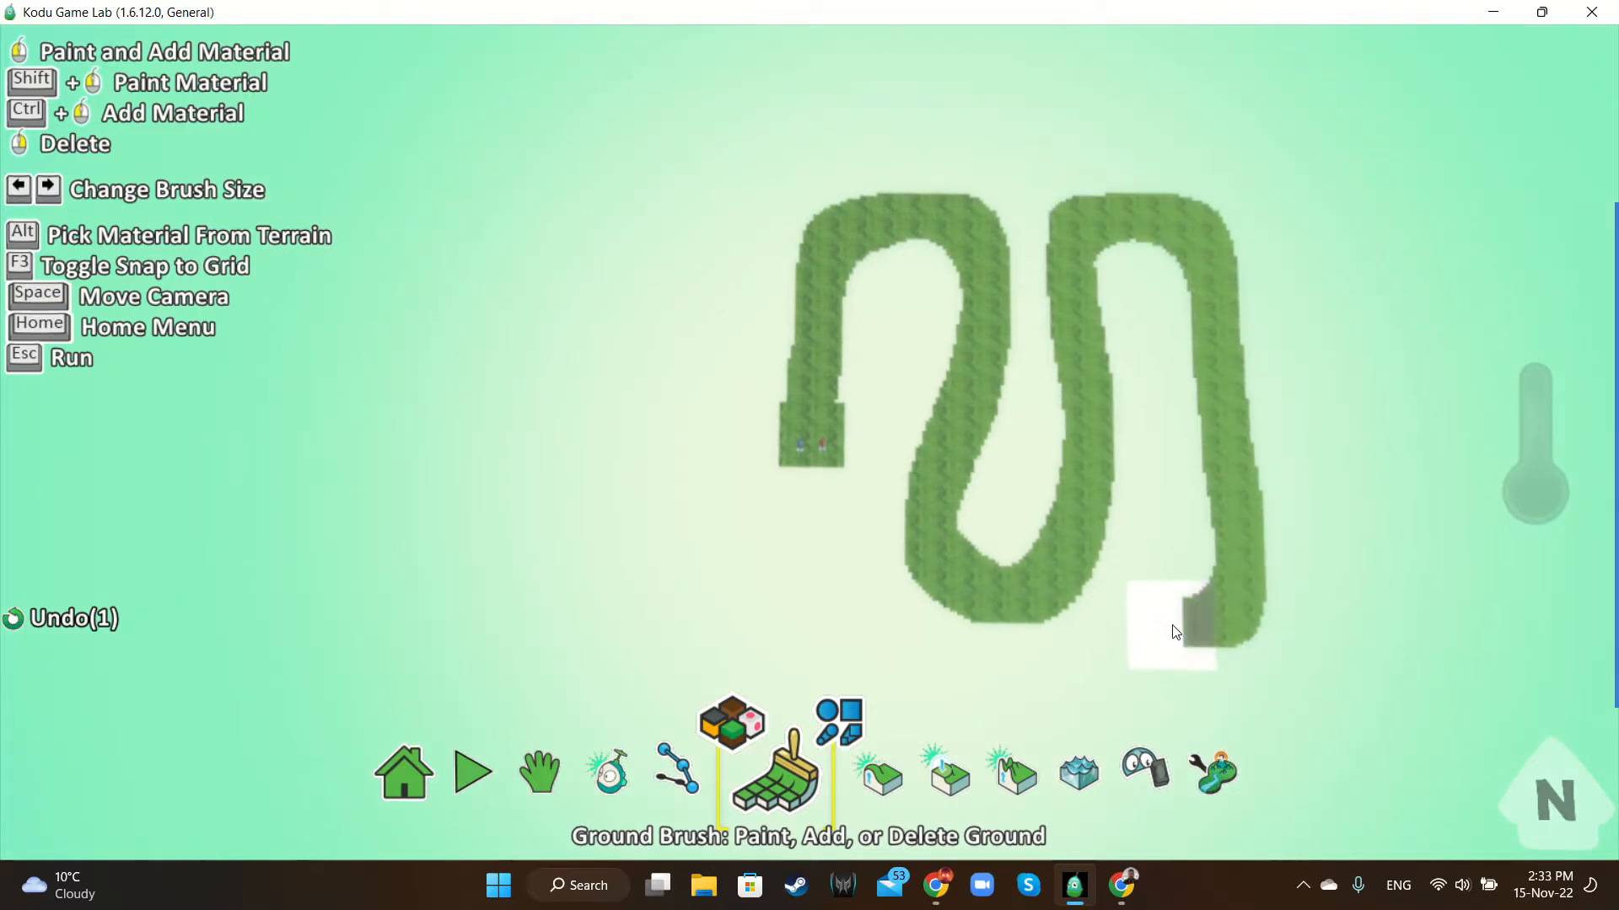
click(1174, 626)
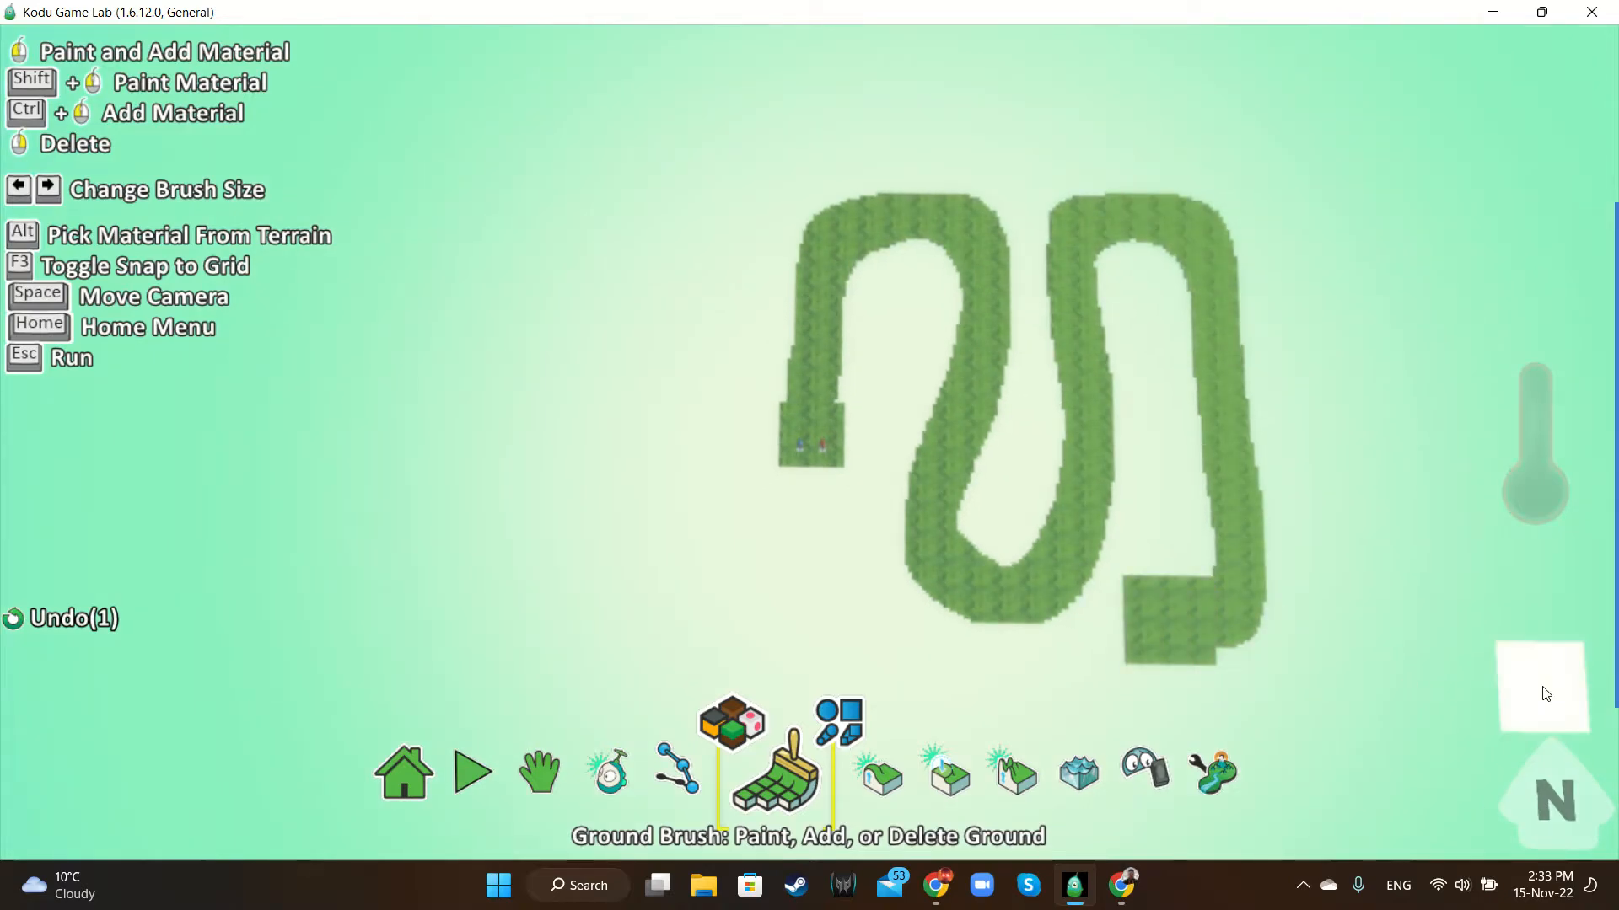
right_click(1153, 596)
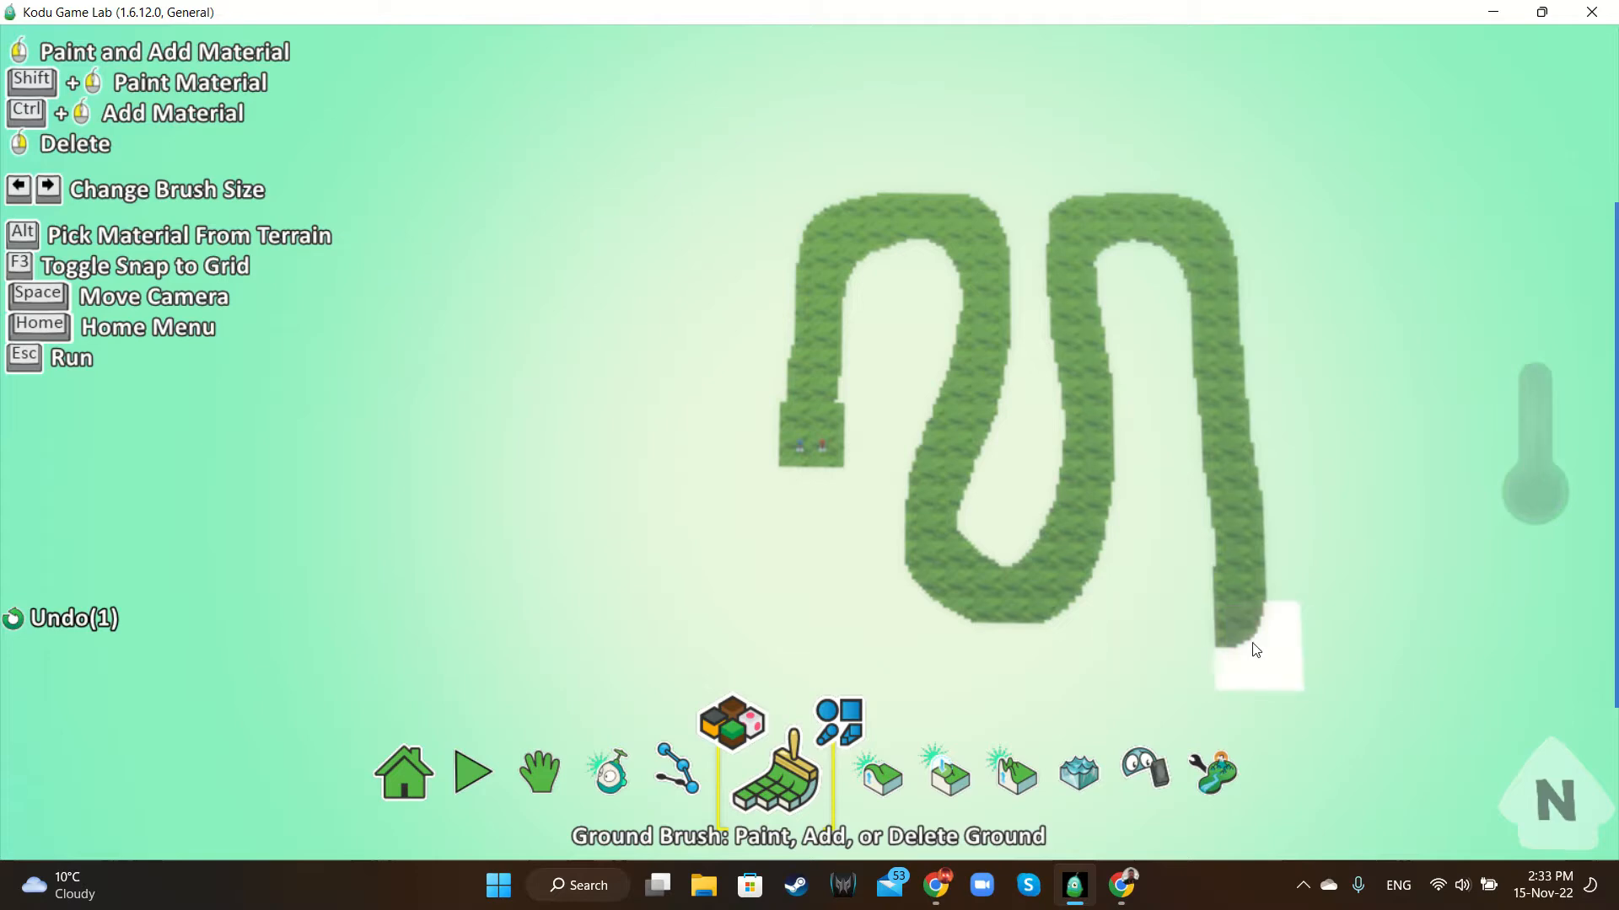
key(Right)
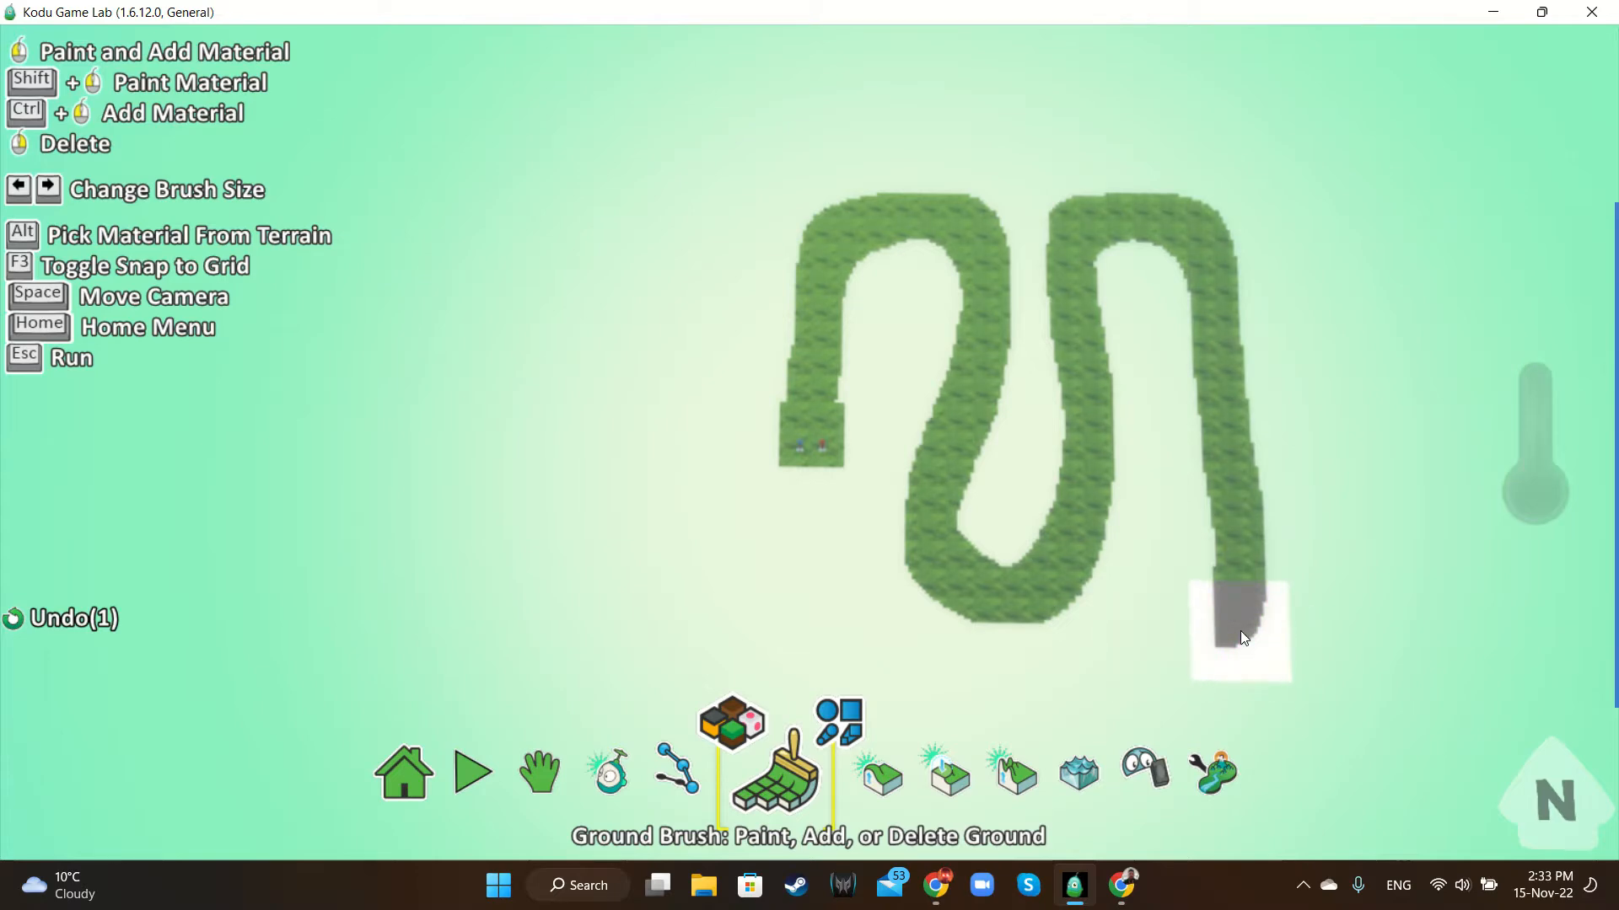
click(1241, 634)
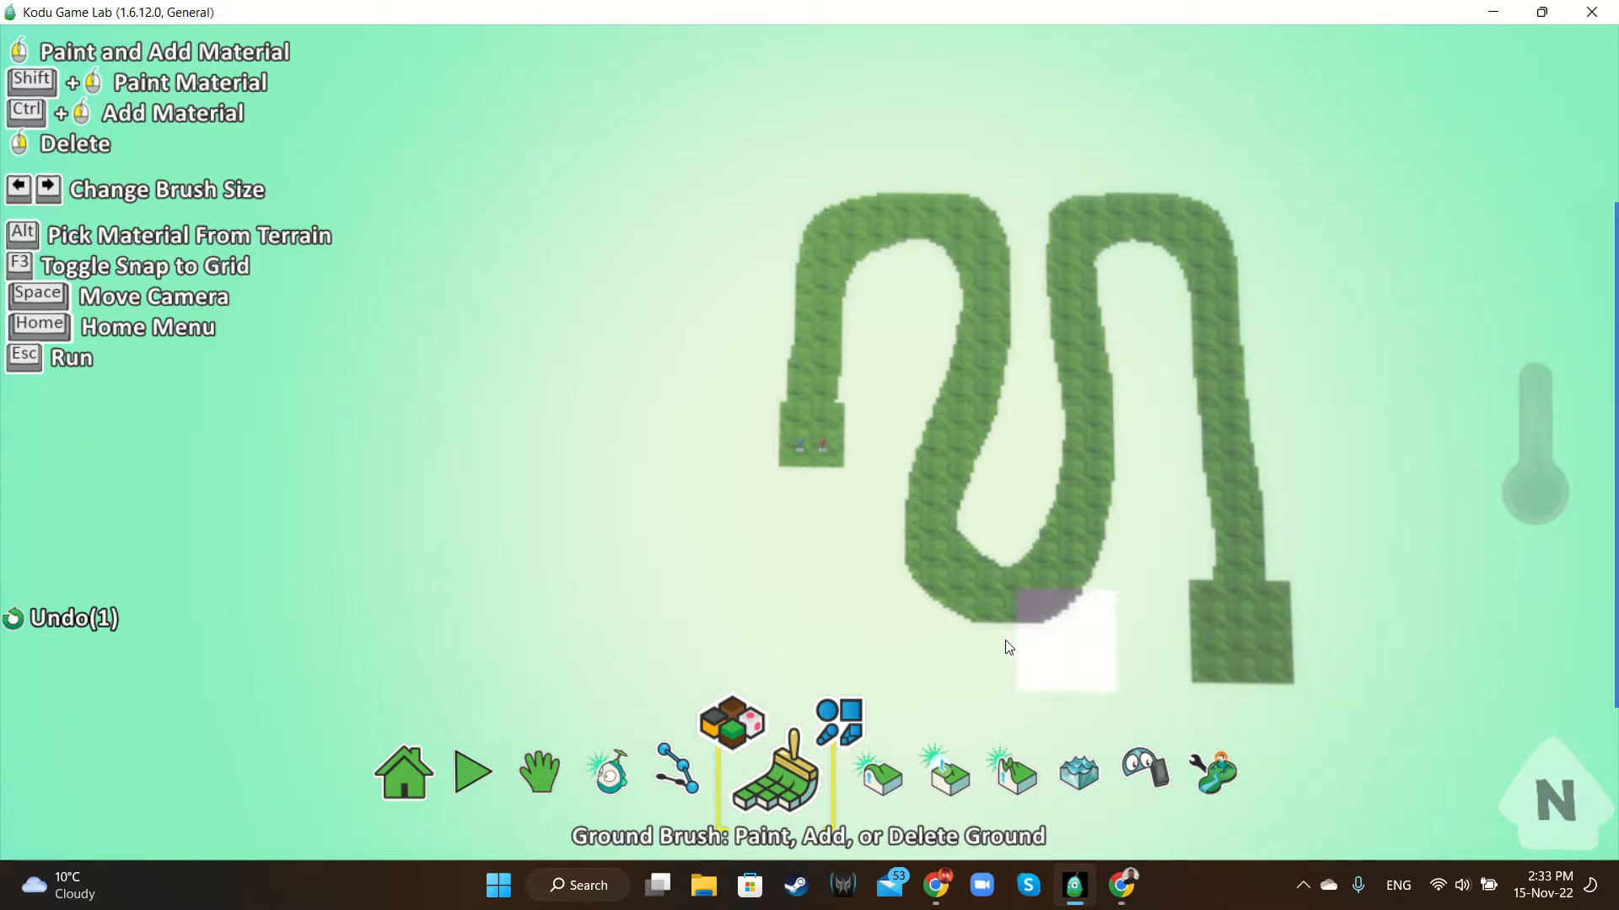
Raise the terrain with the Up/Down tool along the second half of the track, from the middle bend to the finish square
key(space)
mouse_move(853, 631)
right_down()
mouse_move(1030, 608)
mouse_move(1071, 542)
right_up()
scroll(1030, 403, up, 5)
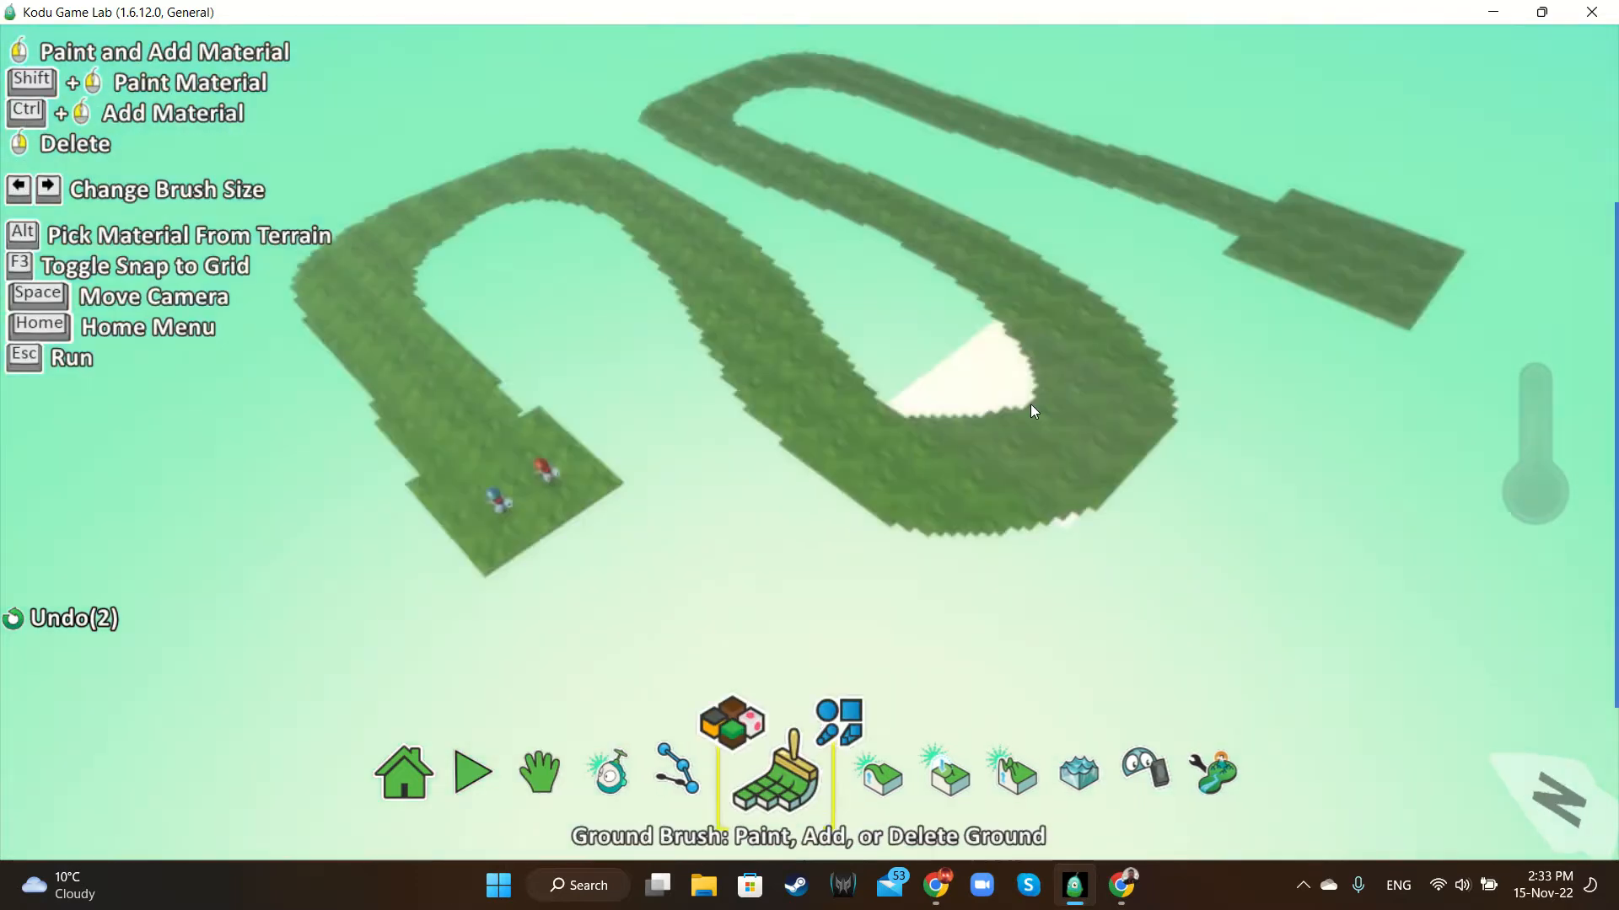
click(1030, 404)
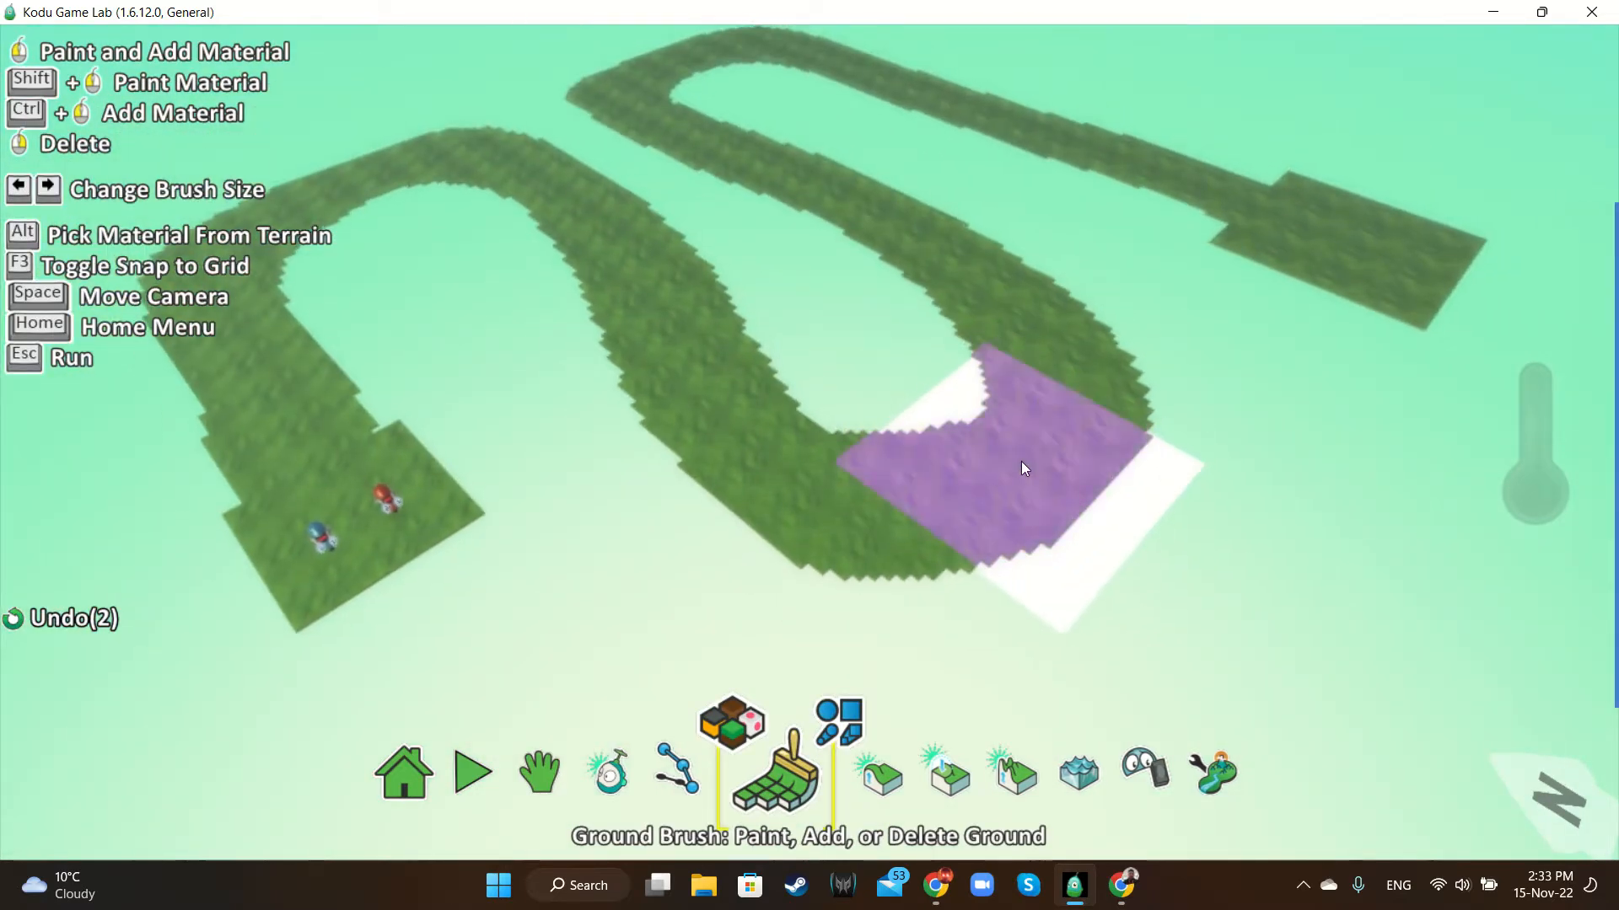
scroll(1020, 462, up, 3)
scroll(1015, 462, down, 2)
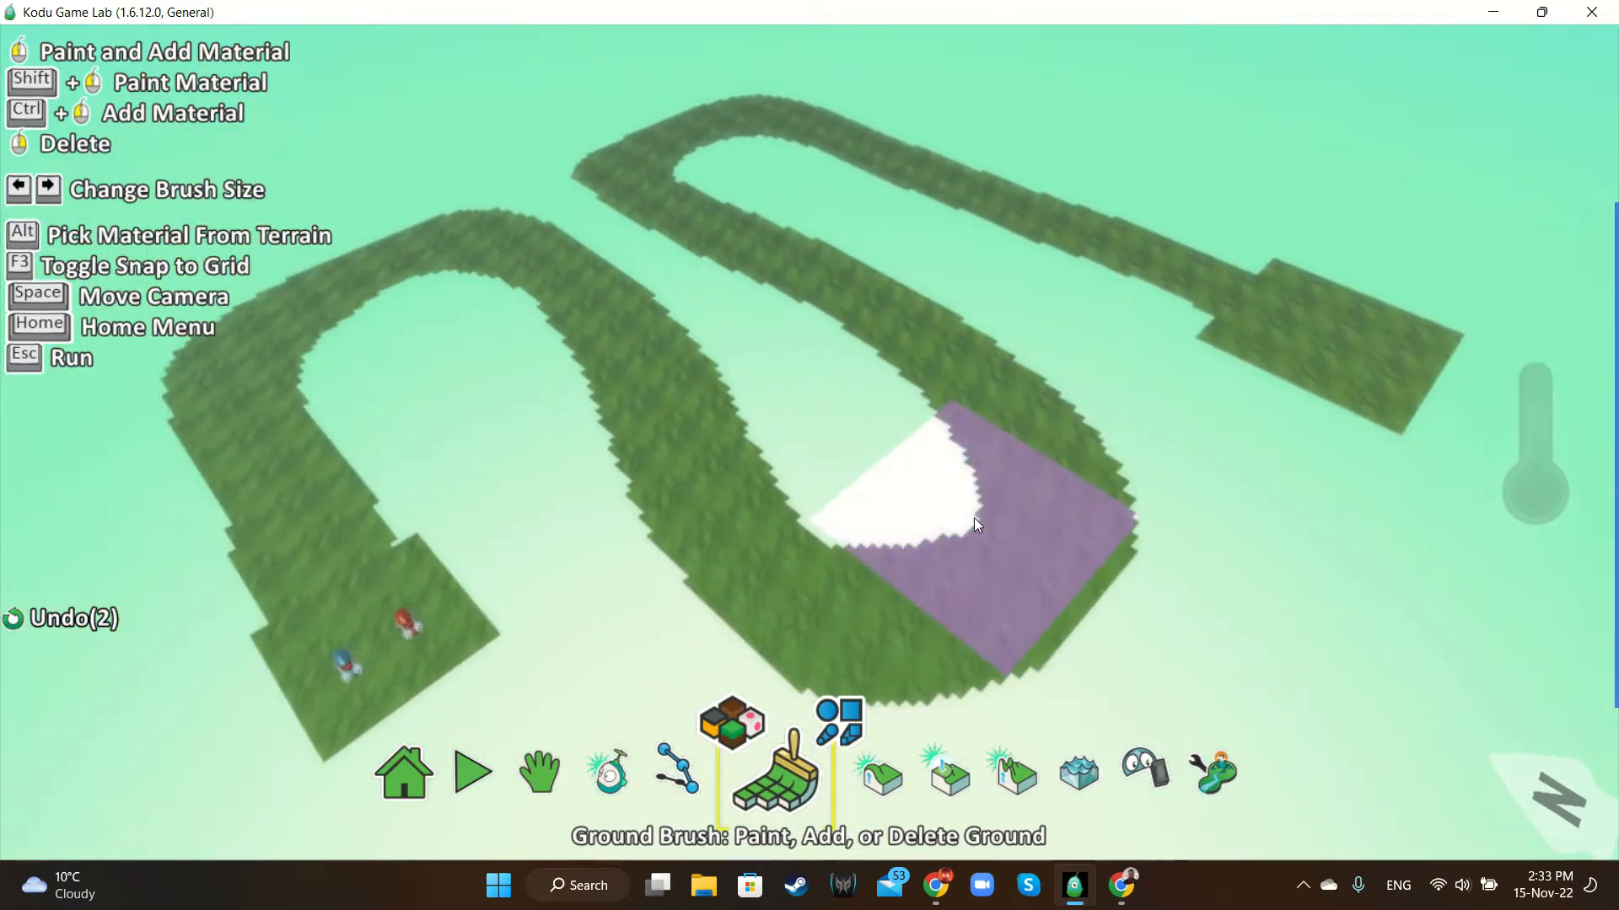
click(856, 791)
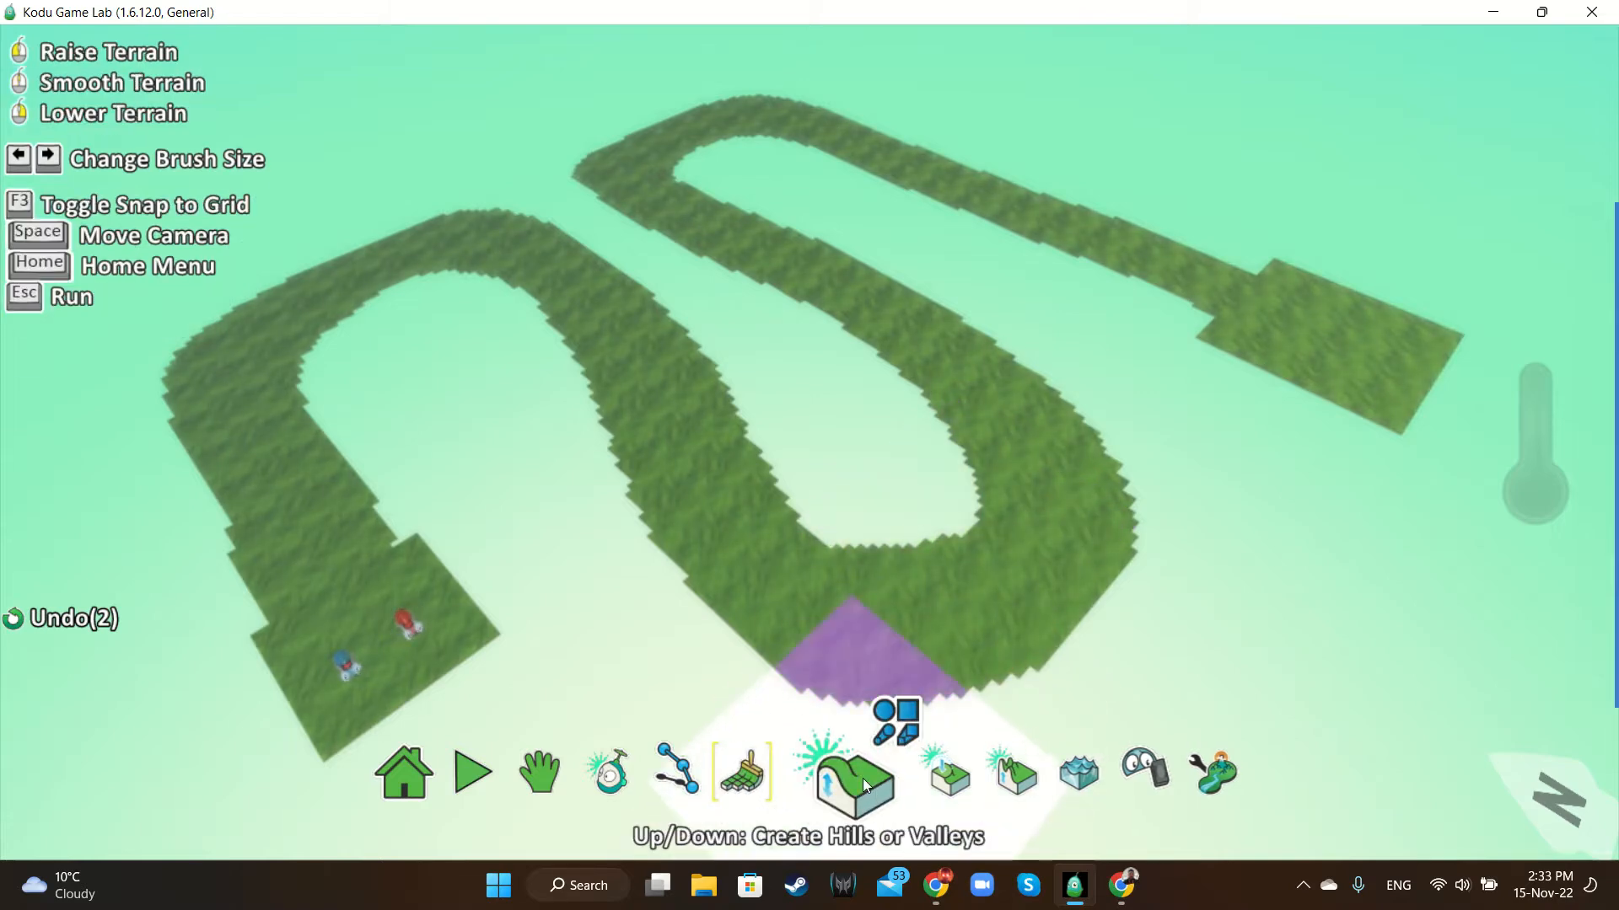
click(862, 779)
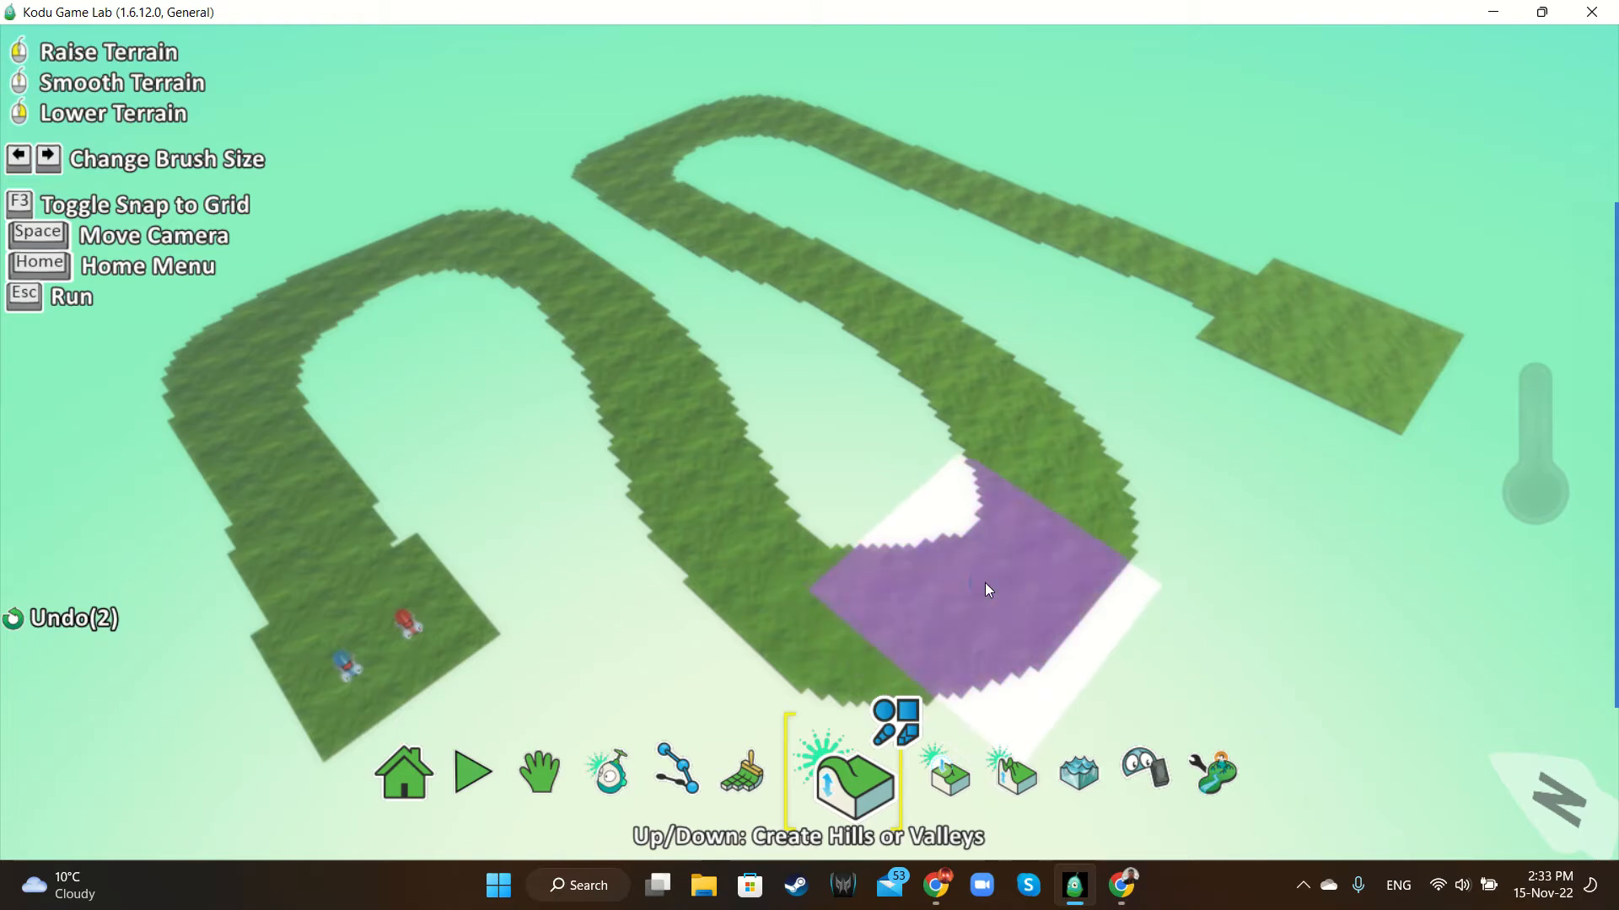
drag(984, 583, 1001, 498)
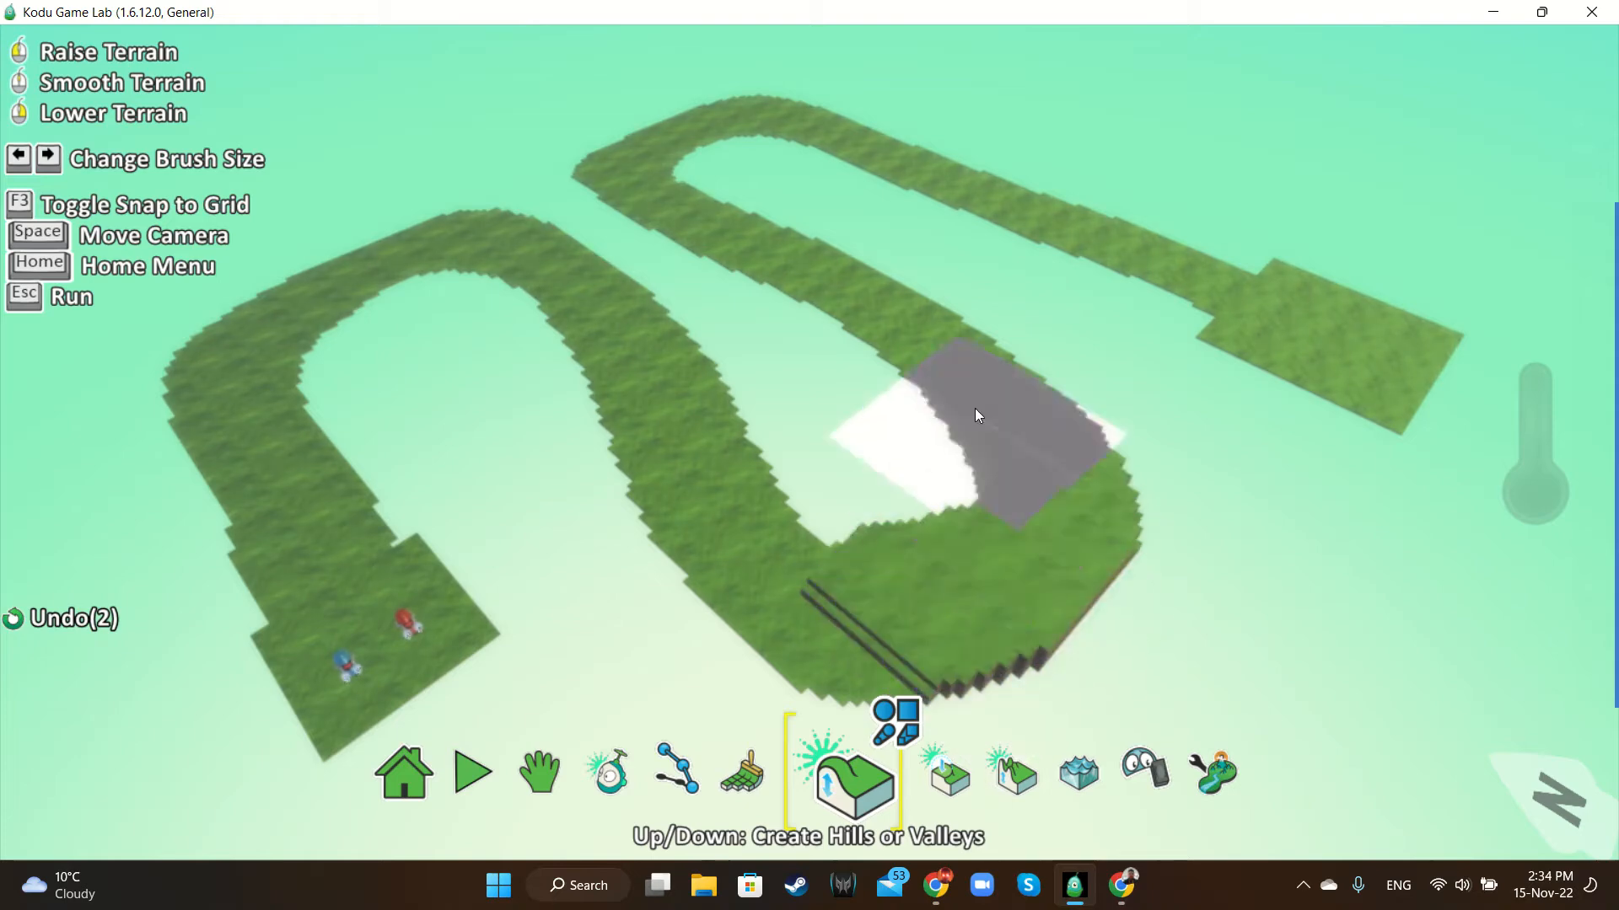
mouse_move(974, 408)
mouse_down()
mouse_move(884, 322)
mouse_move(684, 212)
mouse_move(659, 164)
mouse_move(822, 135)
mouse_move(1239, 259)
mouse_move(1295, 301)
mouse_up()
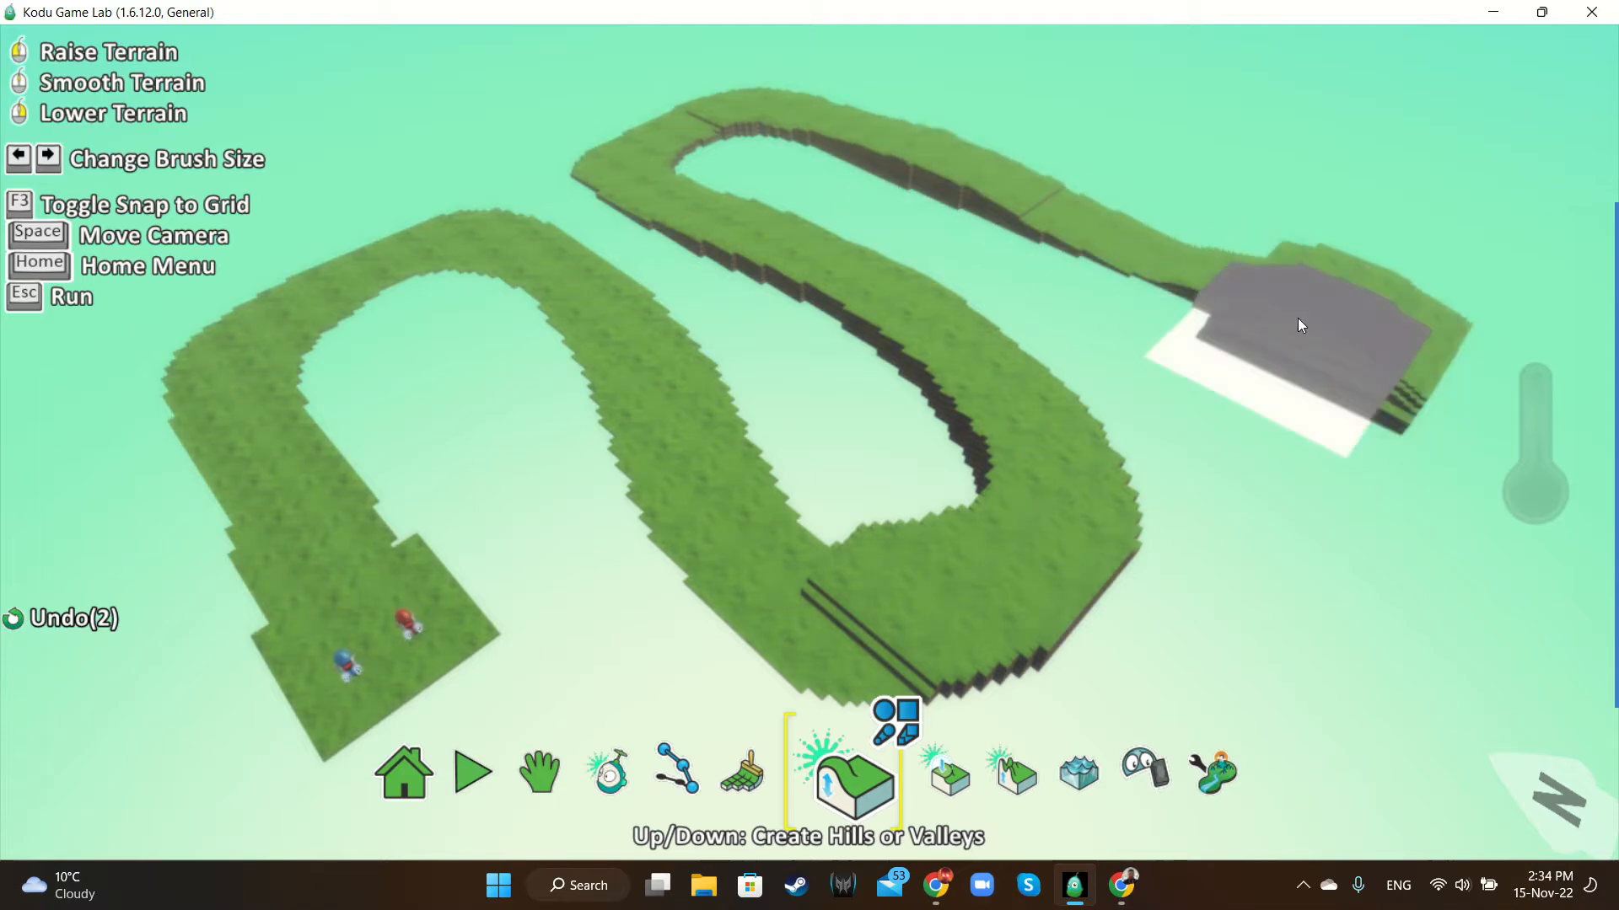
drag(1297, 319, 1290, 309)
Raise the track's first bend and its adjoining straights, and add extra humps around the middle and far bends
mouse_move(718, 384)
mouse_down()
mouse_move(679, 384)
mouse_move(657, 362)
mouse_up()
mouse_move(503, 231)
mouse_down()
mouse_move(388, 226)
mouse_move(280, 306)
mouse_move(288, 447)
mouse_move(323, 497)
mouse_up()
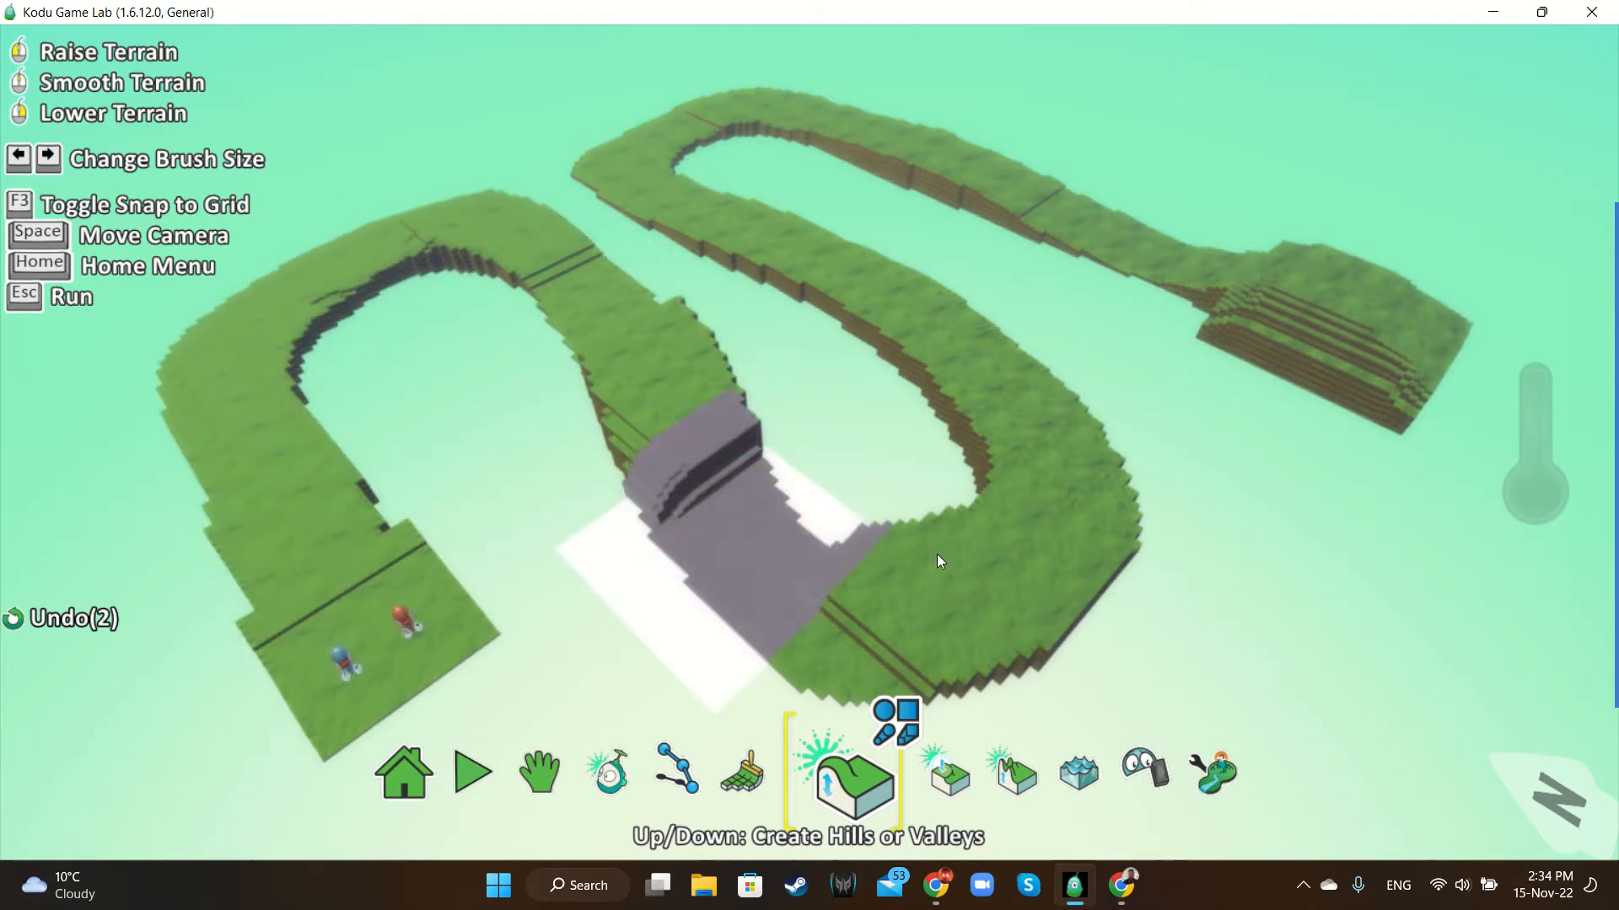
click(922, 305)
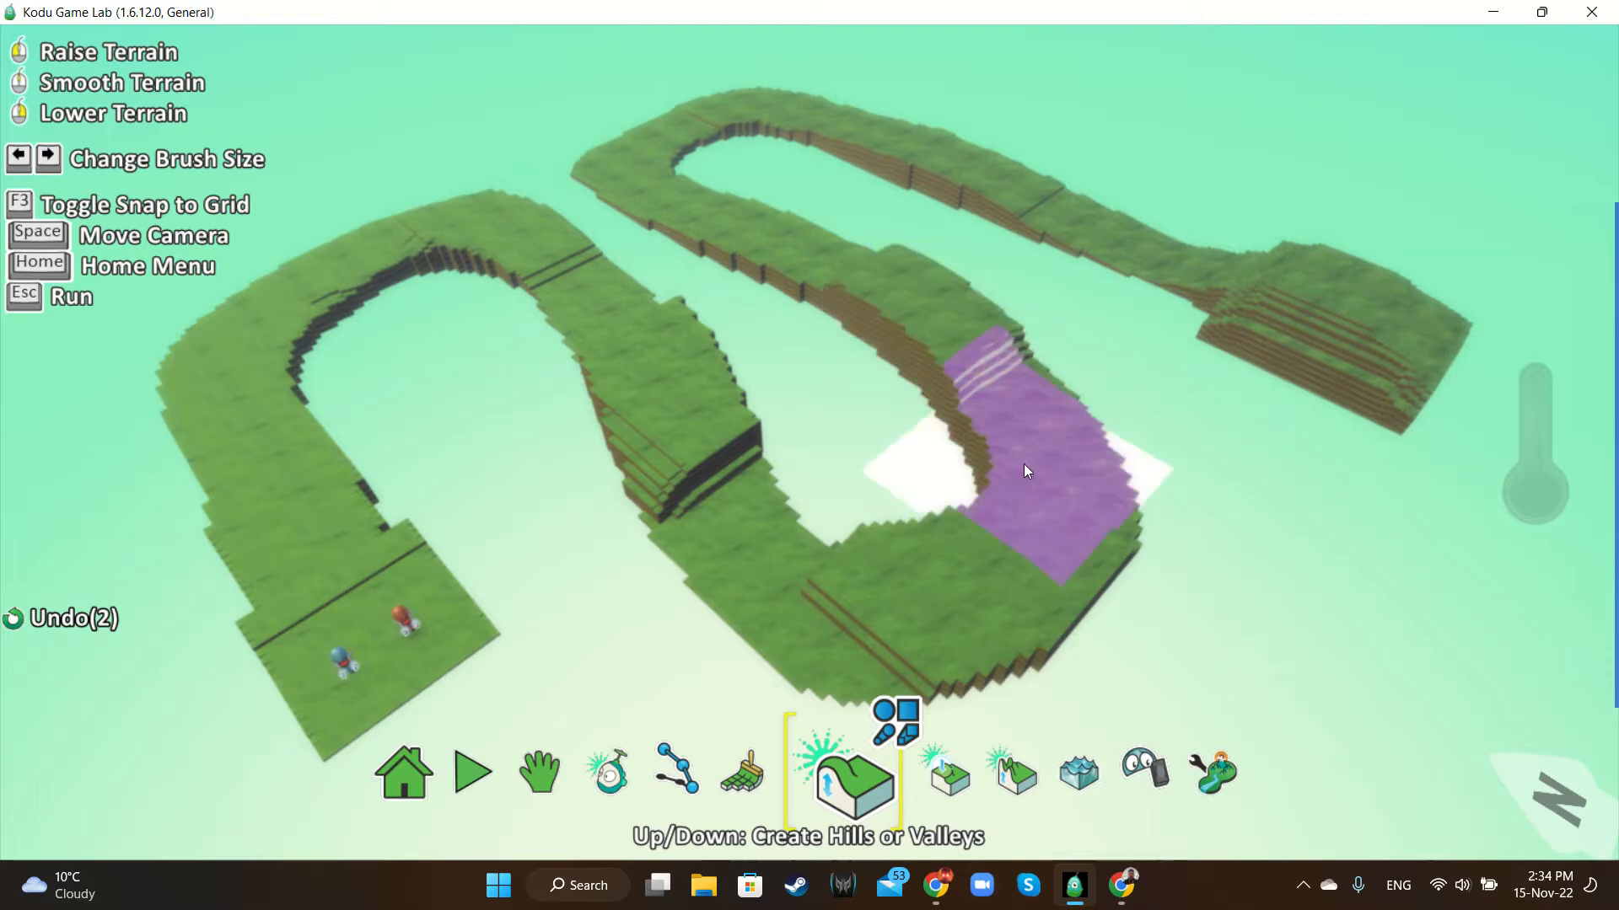
drag(1007, 508, 982, 573)
click(1112, 531)
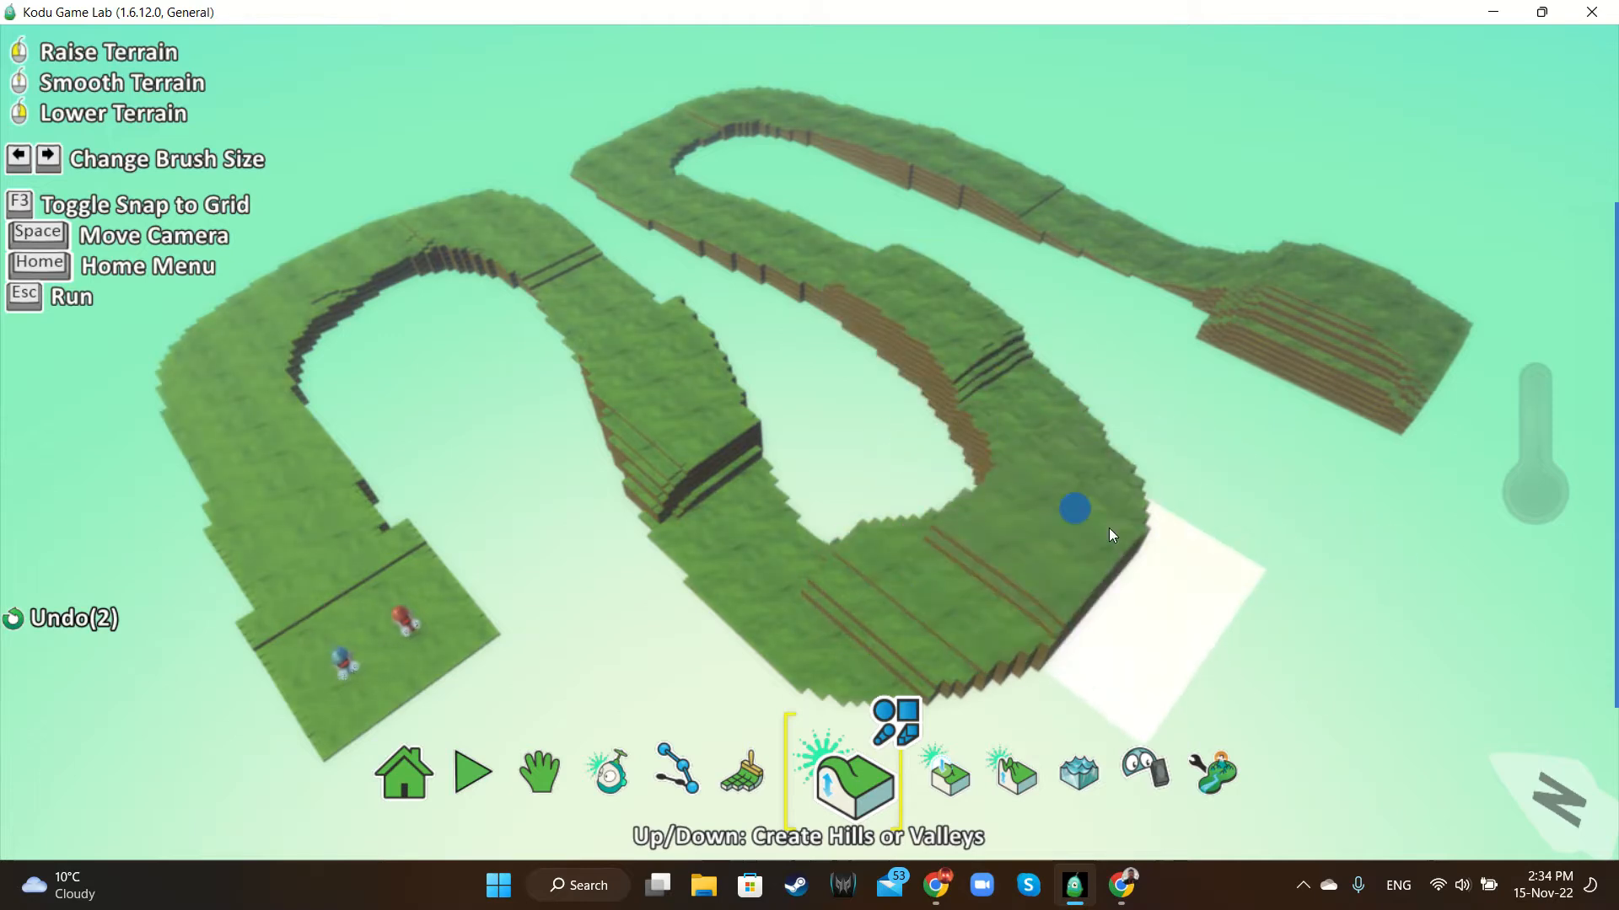
click(1014, 187)
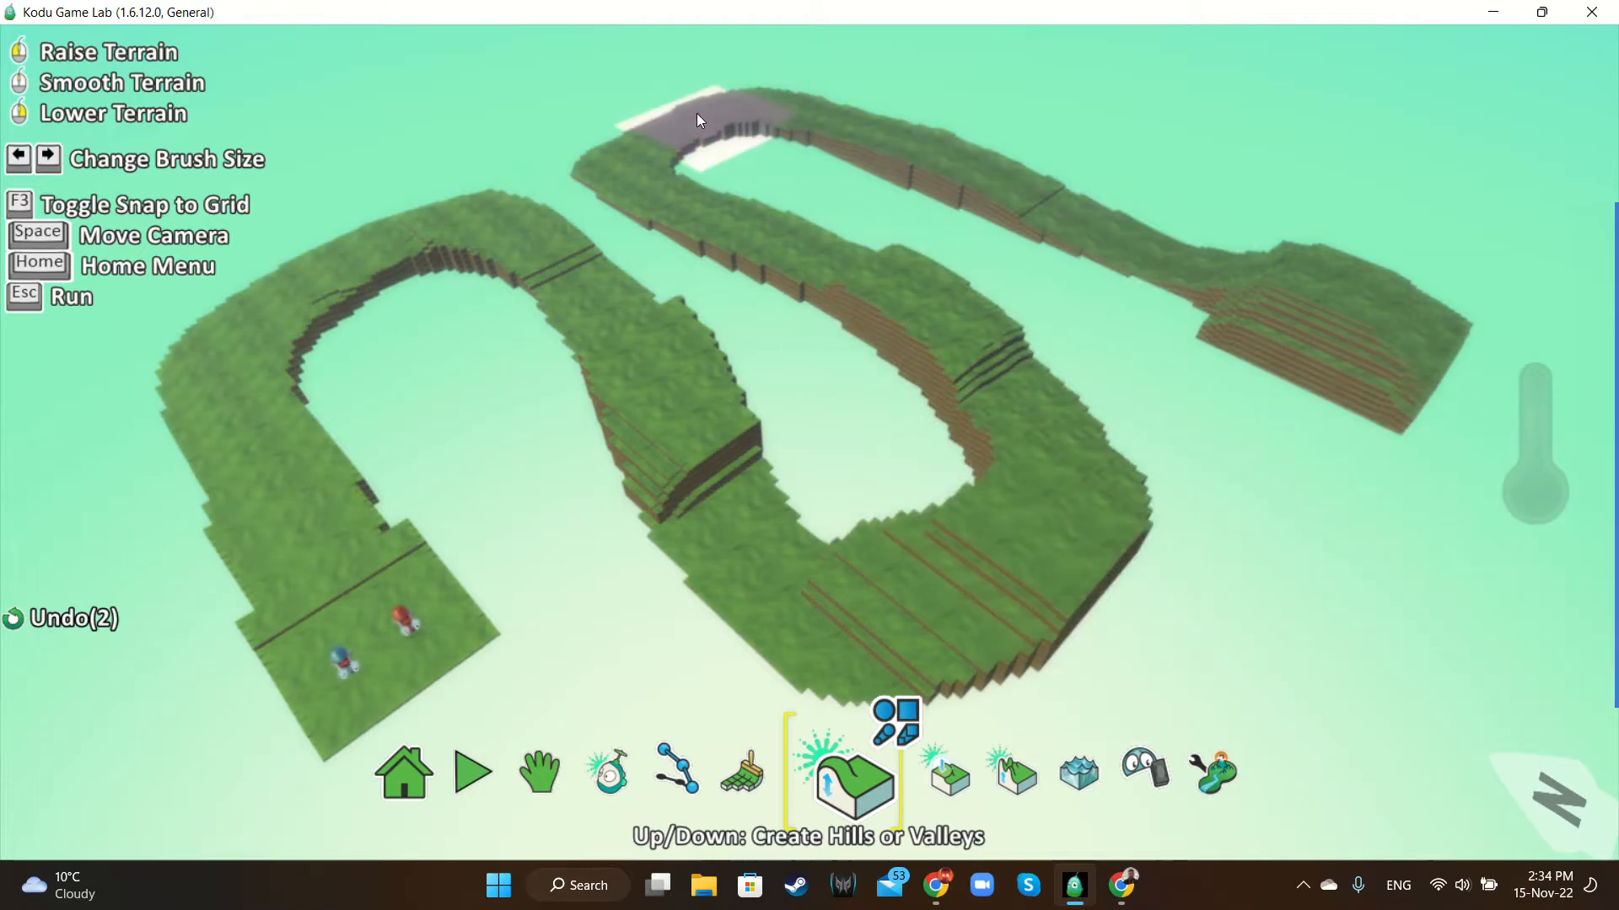
click(676, 113)
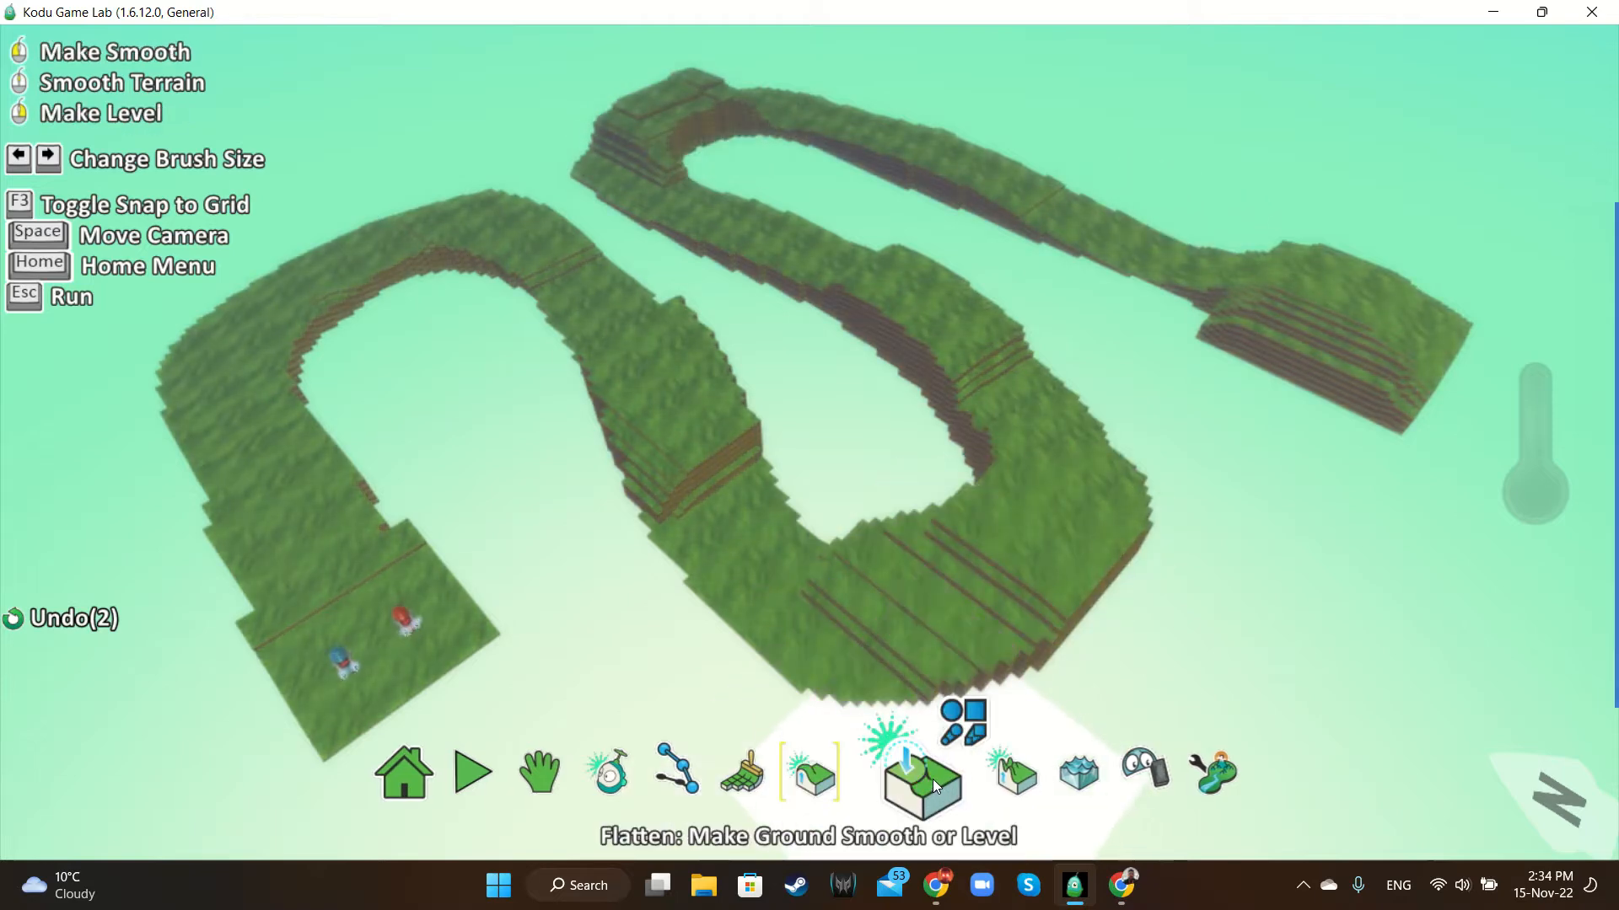
Smooth the terrain with the Flatten tool from the cycles' square through the first bend and onto the second straight
click(307, 548)
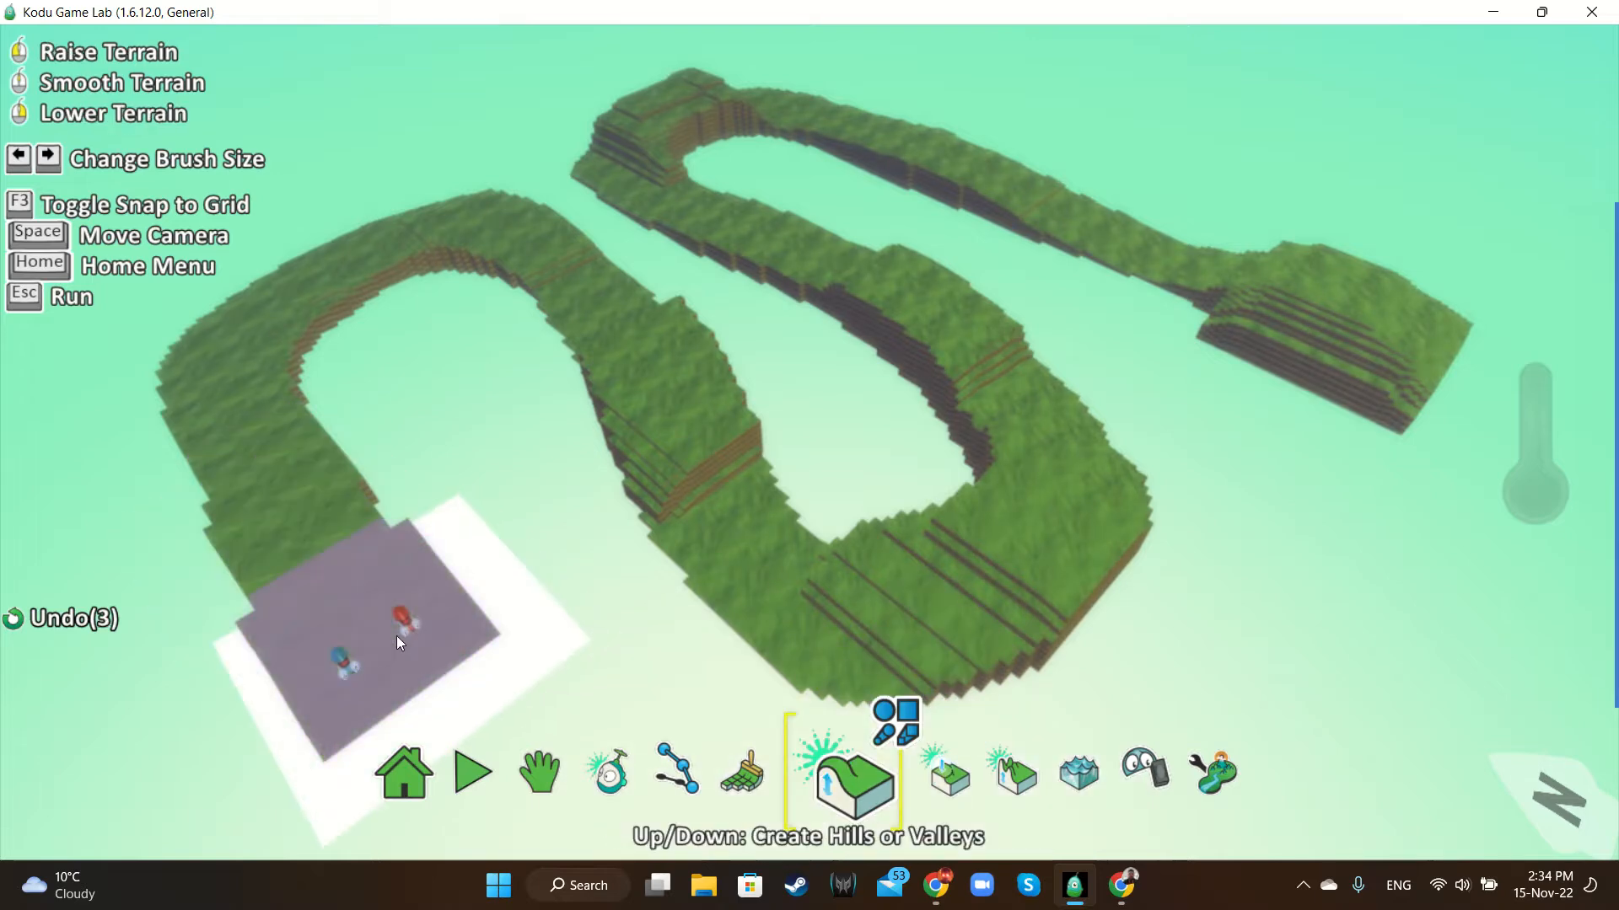
scroll(396, 634, up, 5)
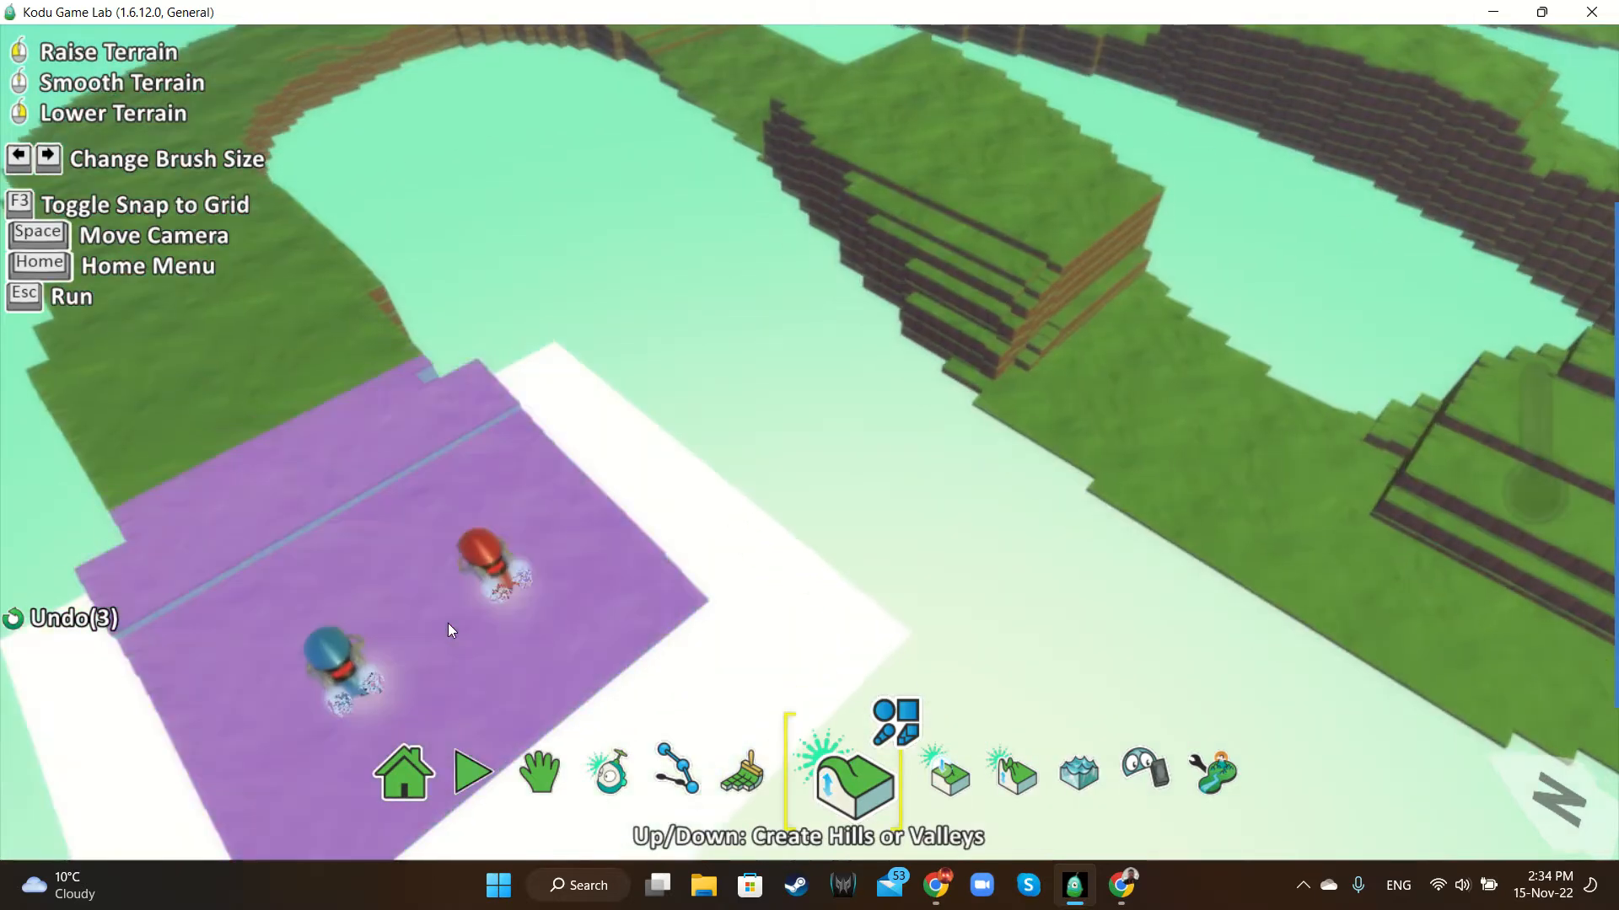
scroll(448, 624, down, 5)
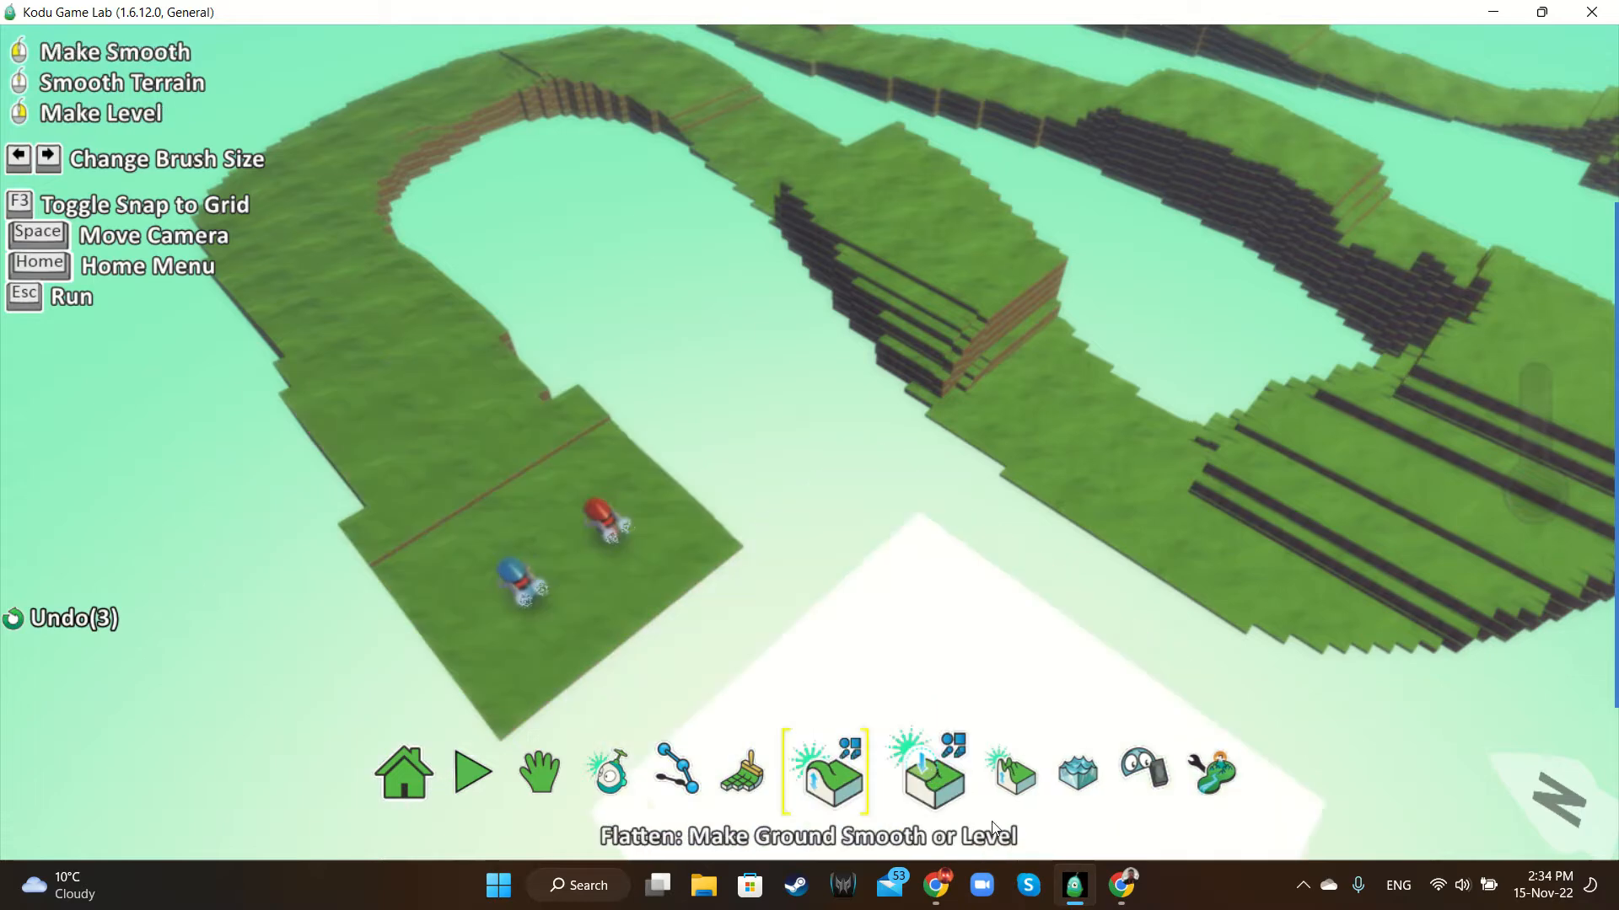
click(929, 772)
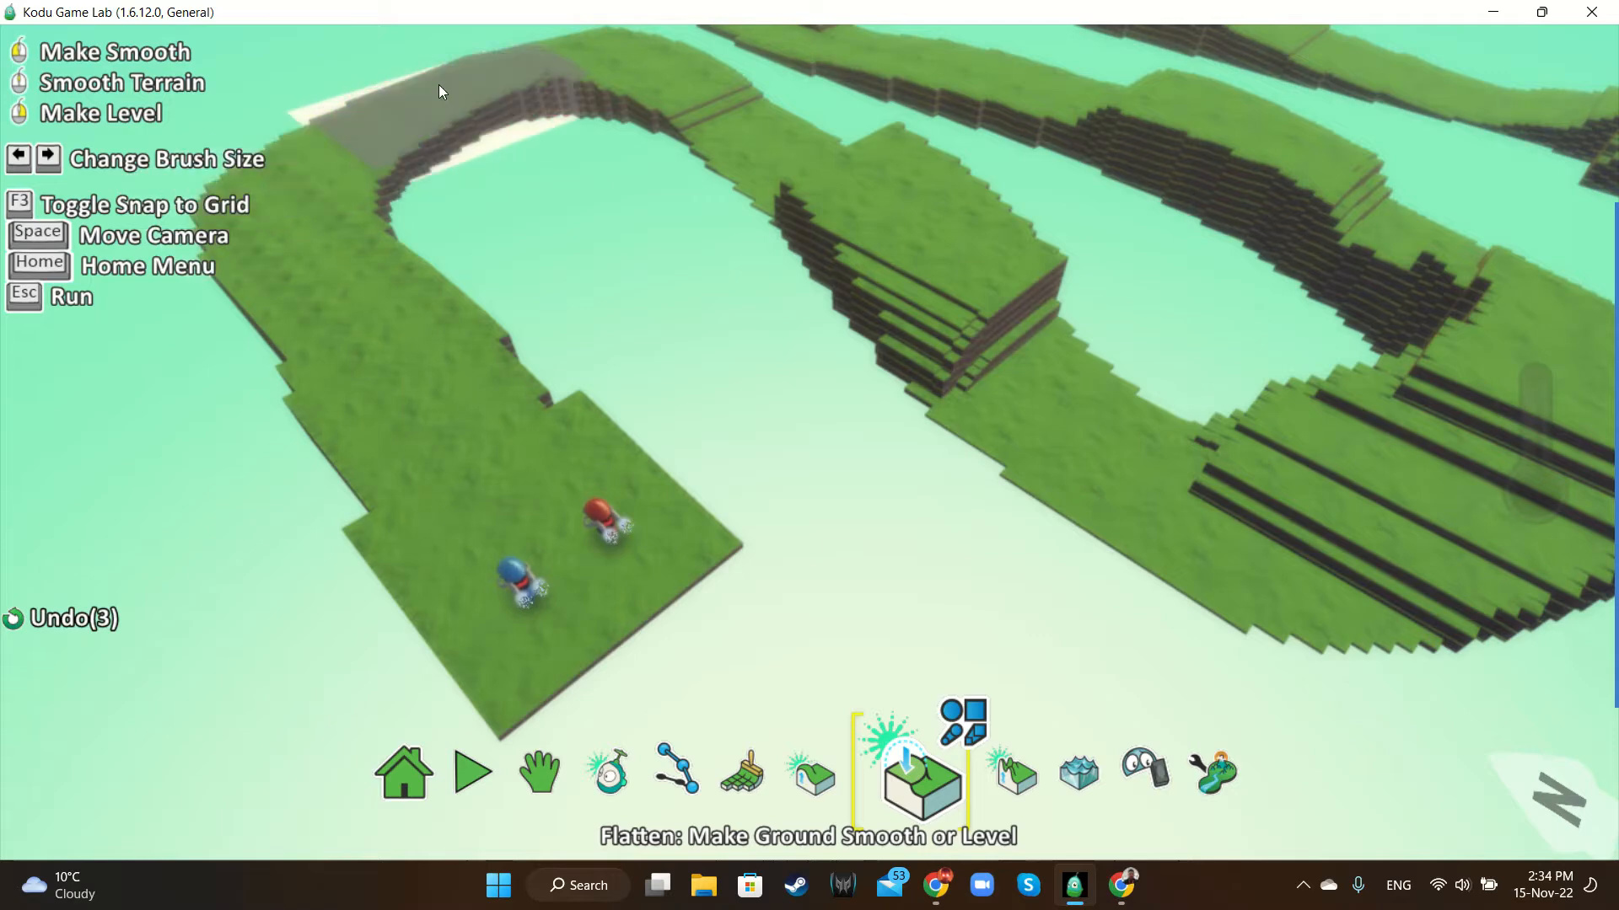
scroll(620, 64, up, 3)
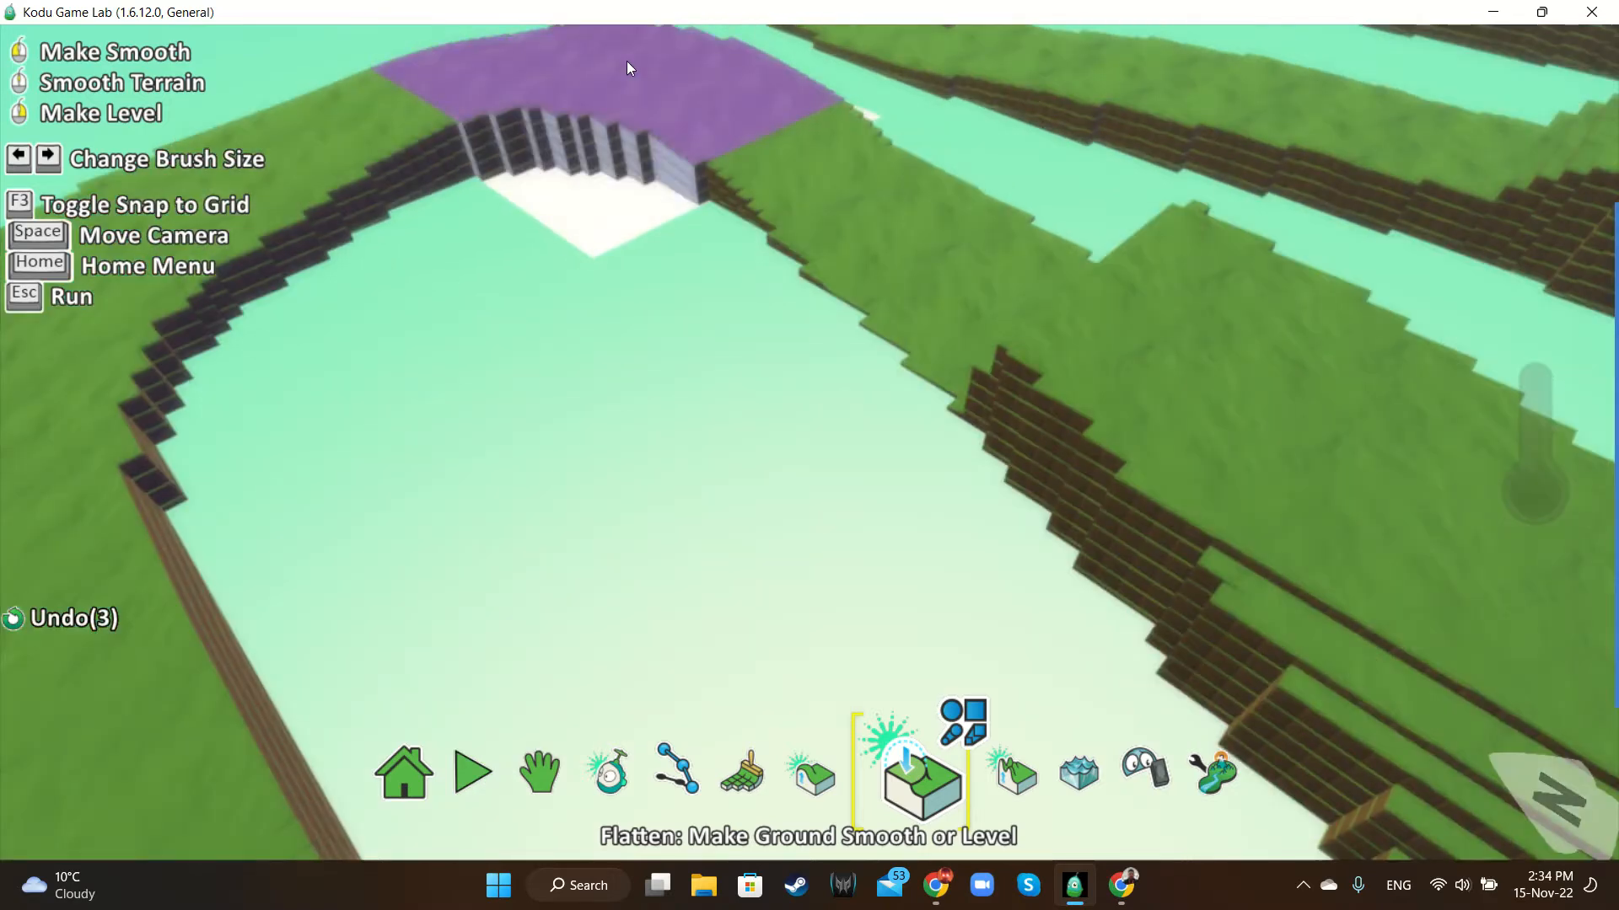
scroll(627, 61, up, 2)
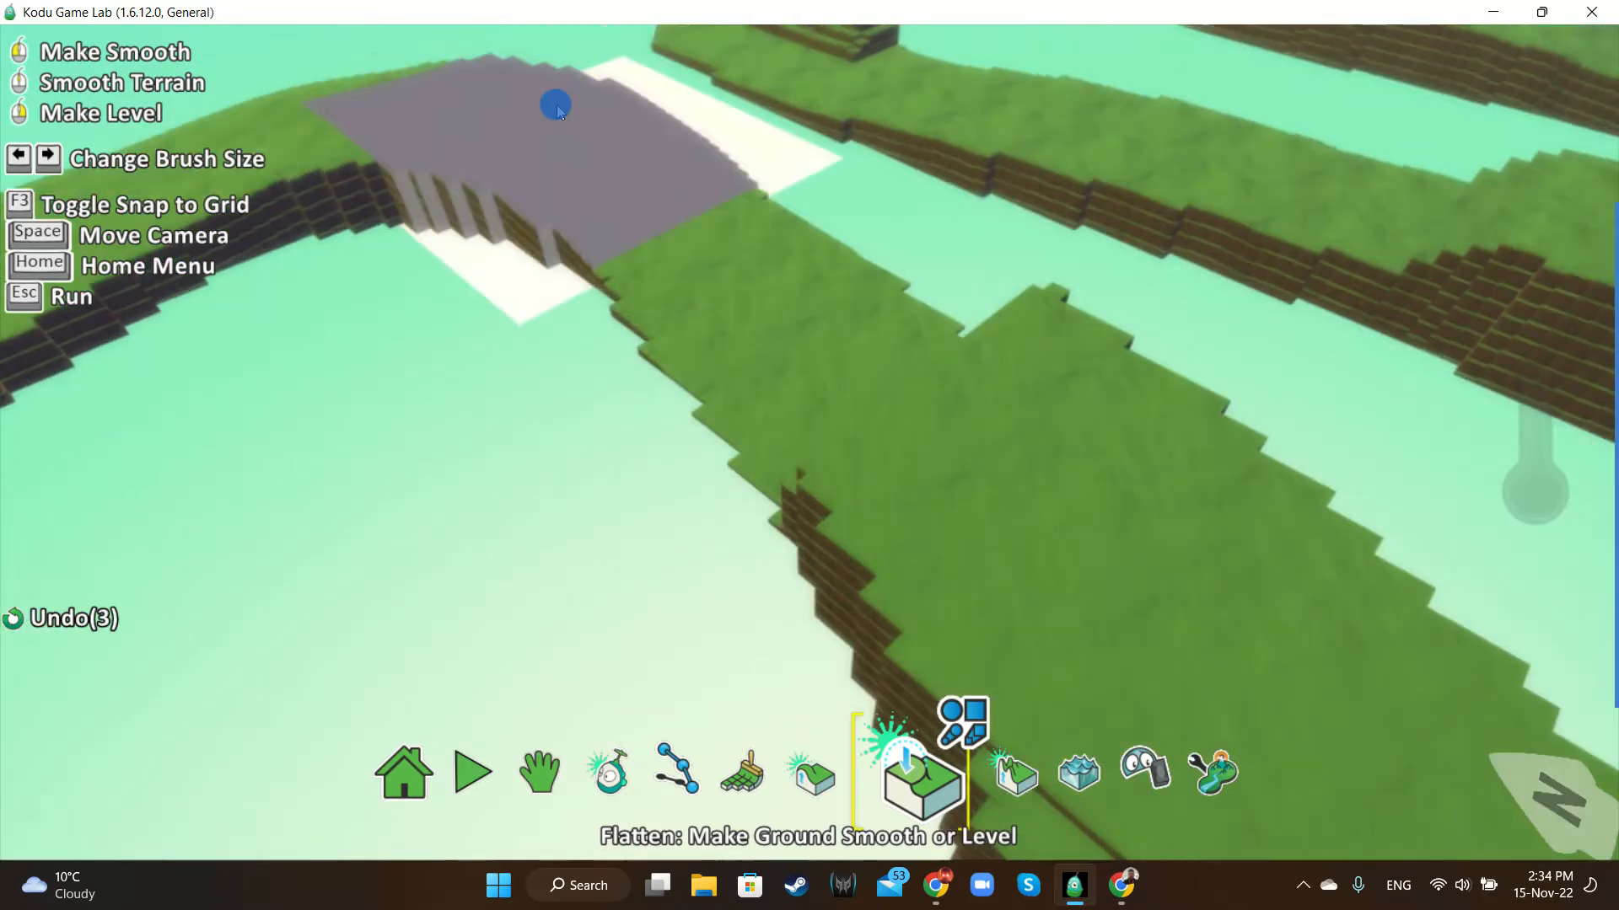
mouse_move(401, 86)
mouse_down()
mouse_move(563, 156)
mouse_move(675, 250)
mouse_move(938, 416)
mouse_move(887, 442)
mouse_move(792, 449)
mouse_move(943, 468)
mouse_move(837, 371)
mouse_move(951, 432)
mouse_move(811, 354)
mouse_move(1017, 452)
mouse_move(668, 244)
mouse_move(975, 437)
mouse_up()
Smooth the steep drop at the end of the second straight and the stepped ground in the middle bend
scroll(994, 446, down, 3)
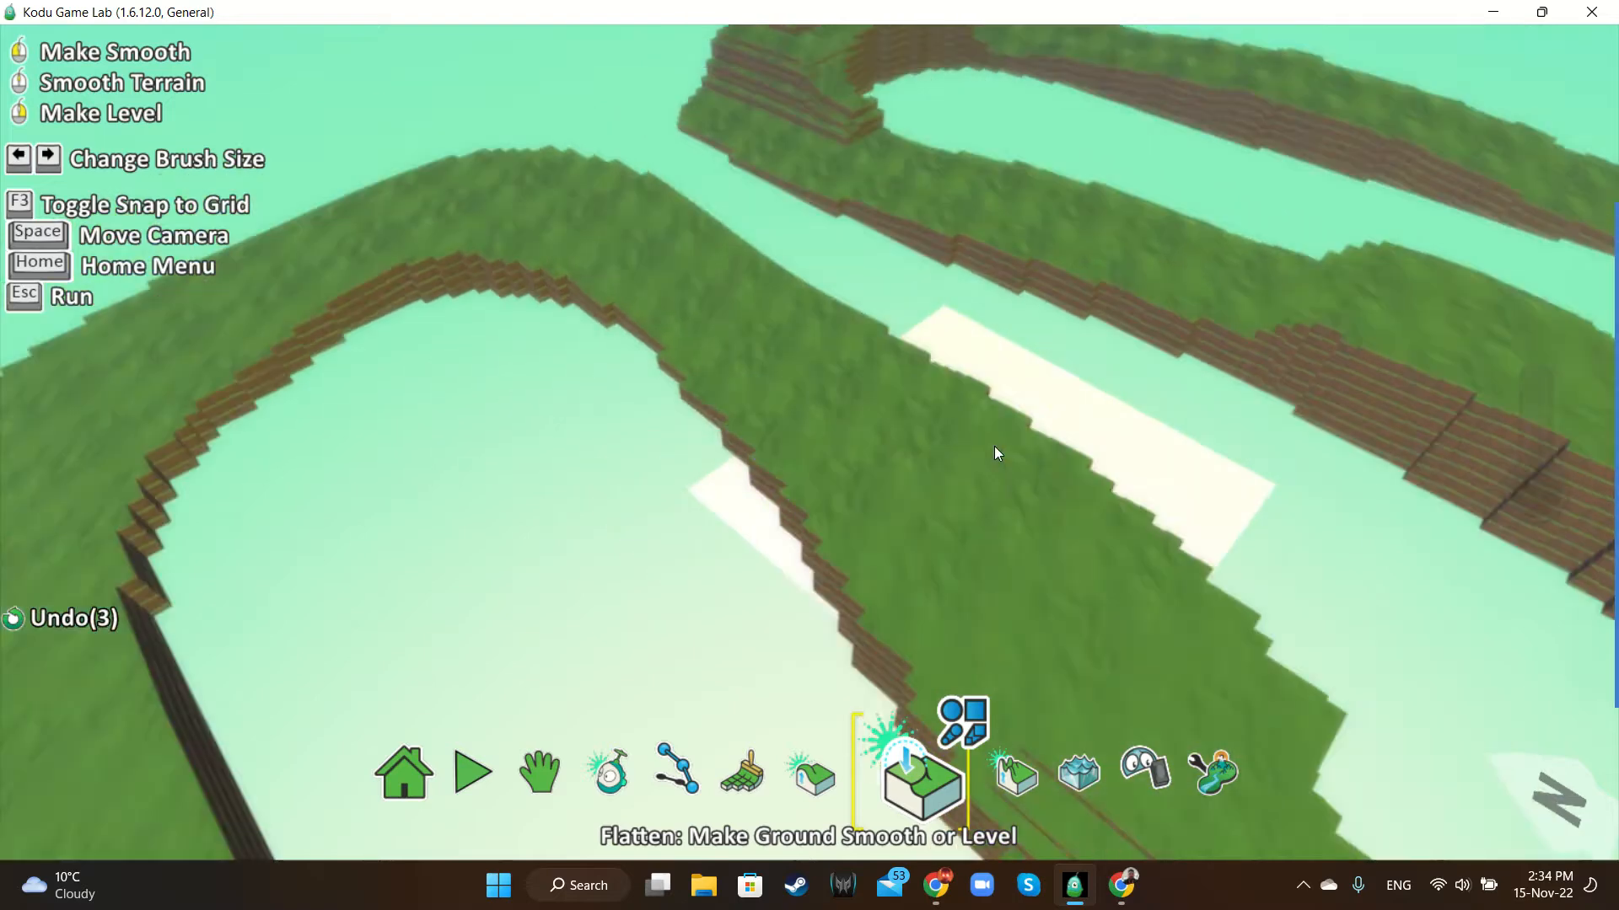
scroll(1032, 493, down, 2)
mouse_move(1035, 494)
mouse_down()
mouse_move(1080, 443)
mouse_move(994, 264)
mouse_move(1035, 358)
mouse_move(1193, 463)
mouse_move(1054, 442)
mouse_move(1011, 373)
mouse_move(1071, 392)
mouse_move(1022, 357)
mouse_move(1087, 408)
mouse_move(1098, 453)
mouse_move(1062, 428)
mouse_move(1330, 547)
mouse_up()
scroll(1327, 540, down, 3)
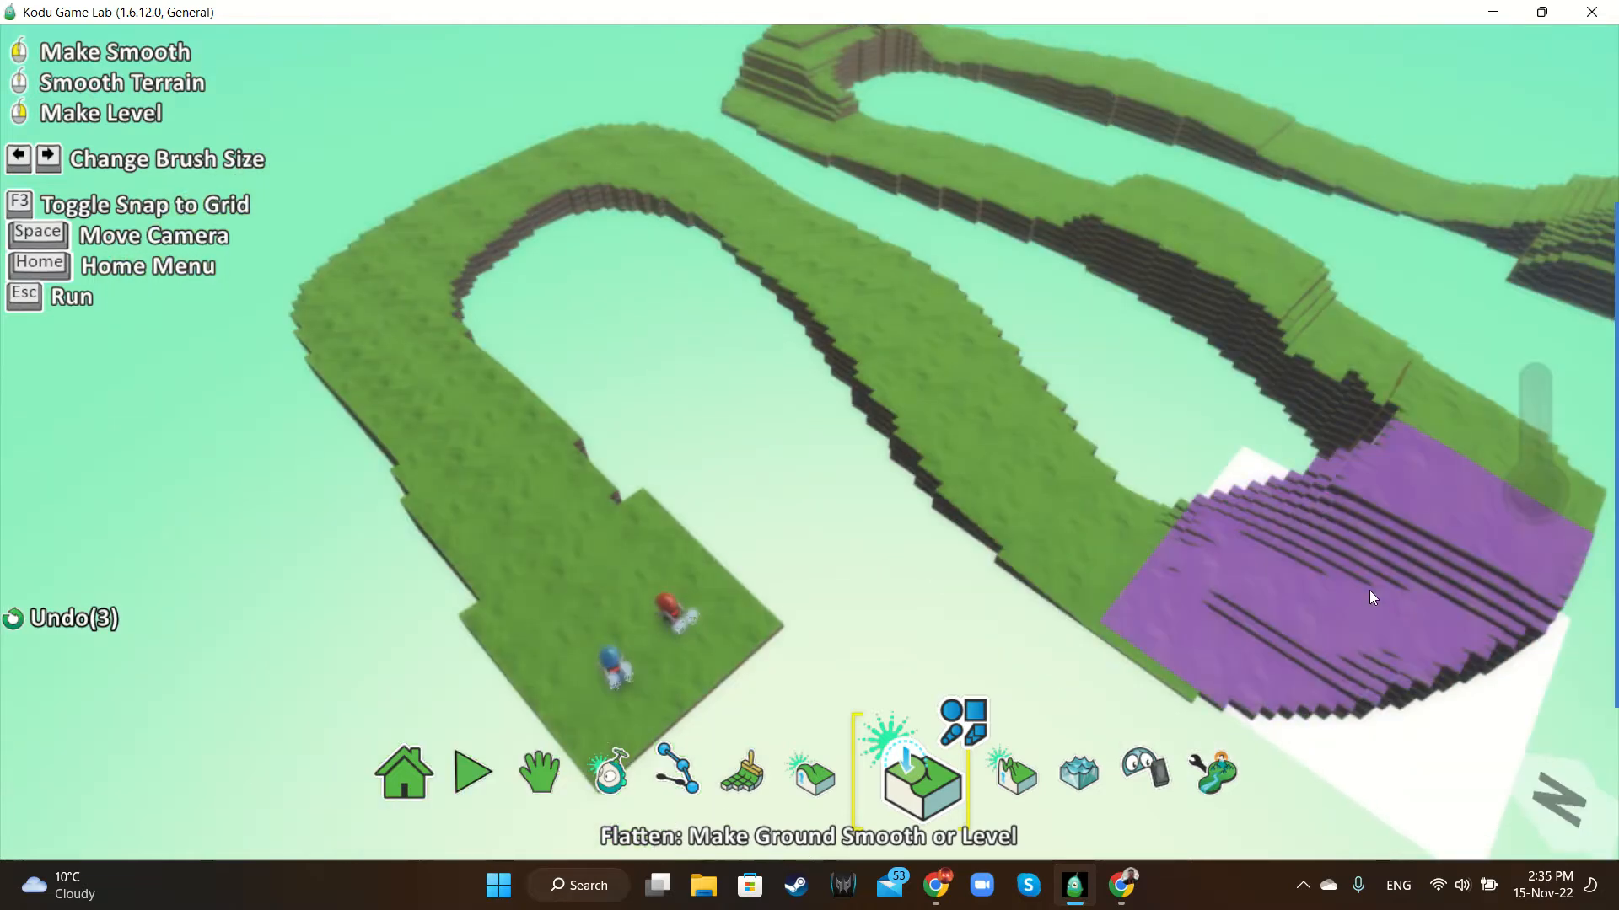
mouse_move(1369, 597)
mouse_down()
mouse_move(1433, 564)
mouse_move(1383, 543)
mouse_move(1357, 575)
mouse_move(1395, 559)
mouse_move(1320, 622)
mouse_move(1399, 553)
mouse_move(1337, 641)
mouse_up()
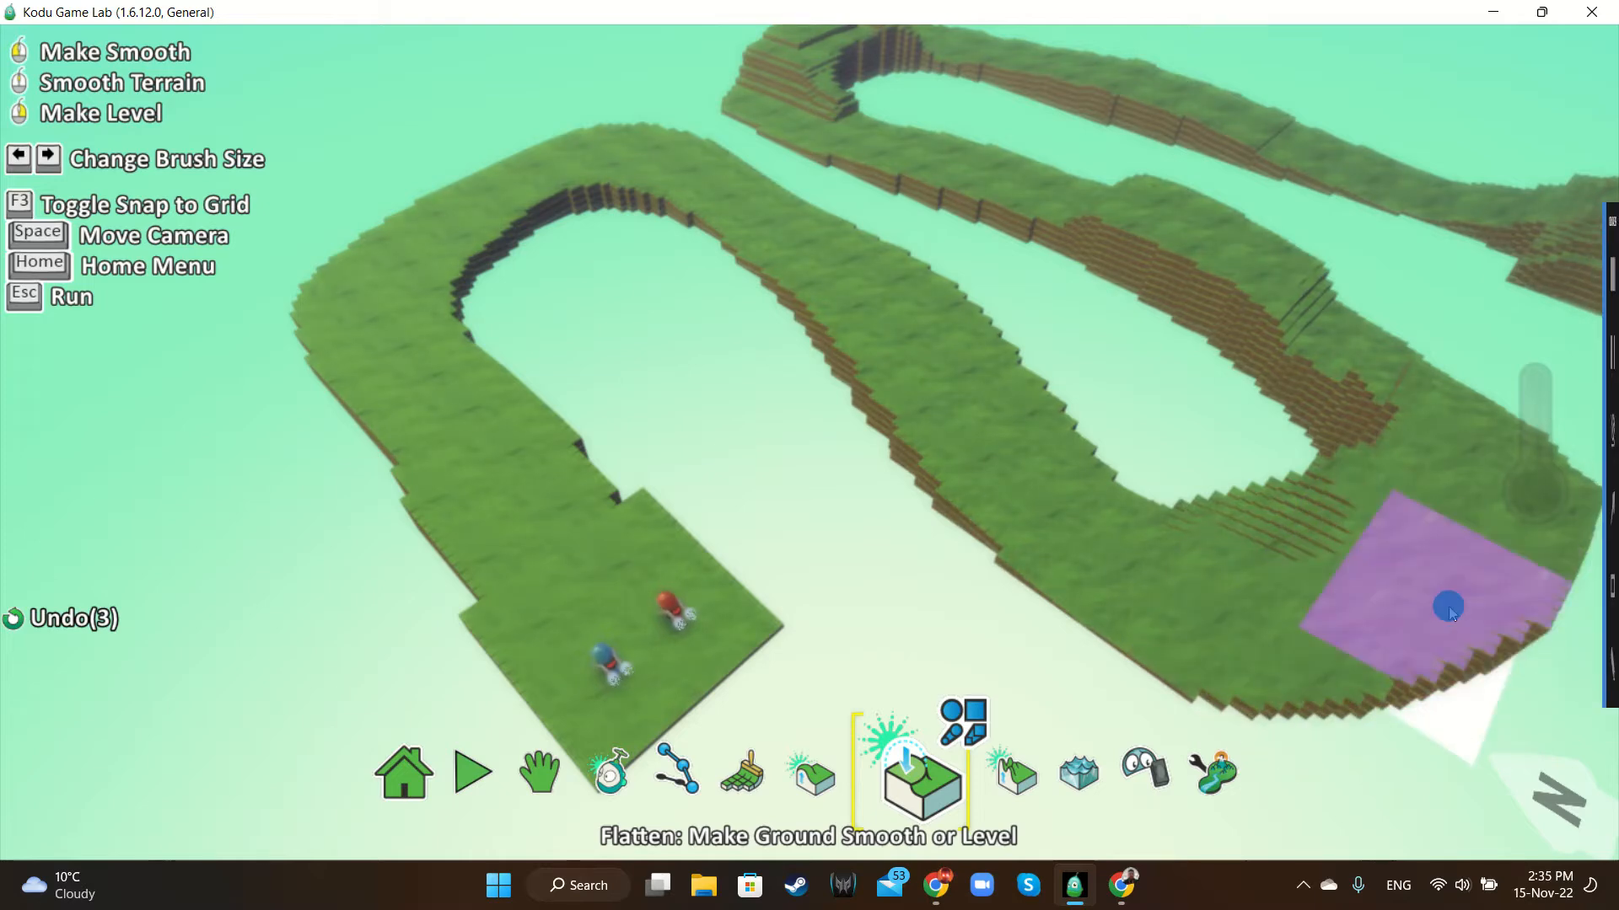
mouse_move(1444, 609)
mouse_down()
mouse_move(1292, 671)
mouse_move(1485, 635)
mouse_up()
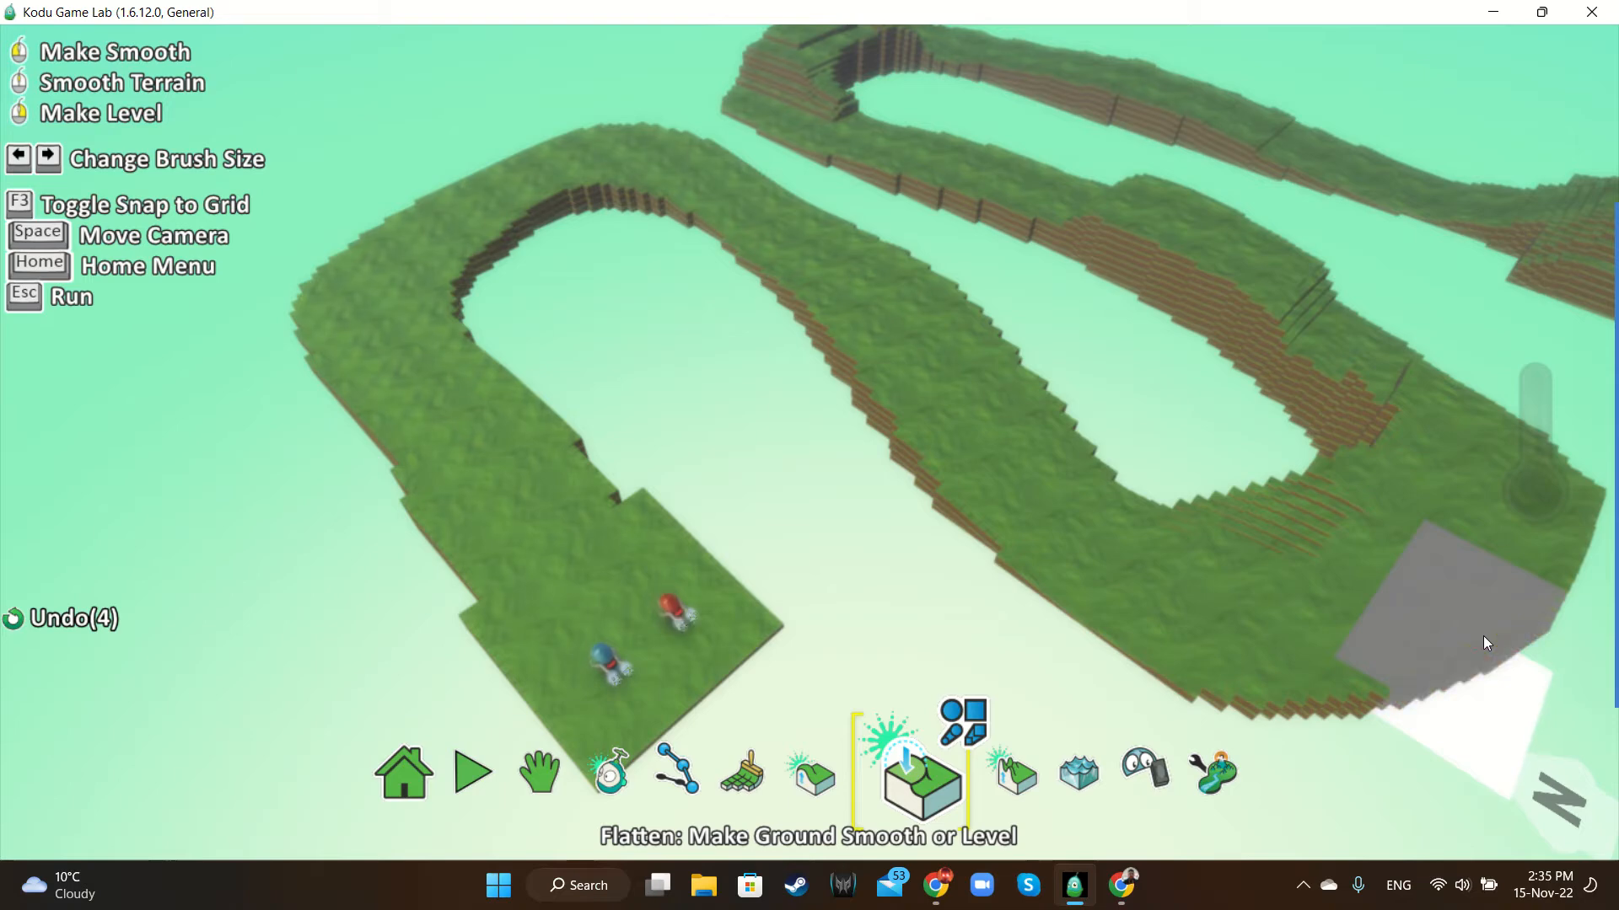
Smooth the rest of the middle bend from its other side and the third straight leading out of it
key(space)
mouse_move(1479, 637)
right_down()
mouse_move(1167, 612)
mouse_move(1074, 539)
mouse_move(1100, 555)
mouse_move(1020, 605)
right_up()
scroll(1074, 539, down, 5)
key(space)
key(space)
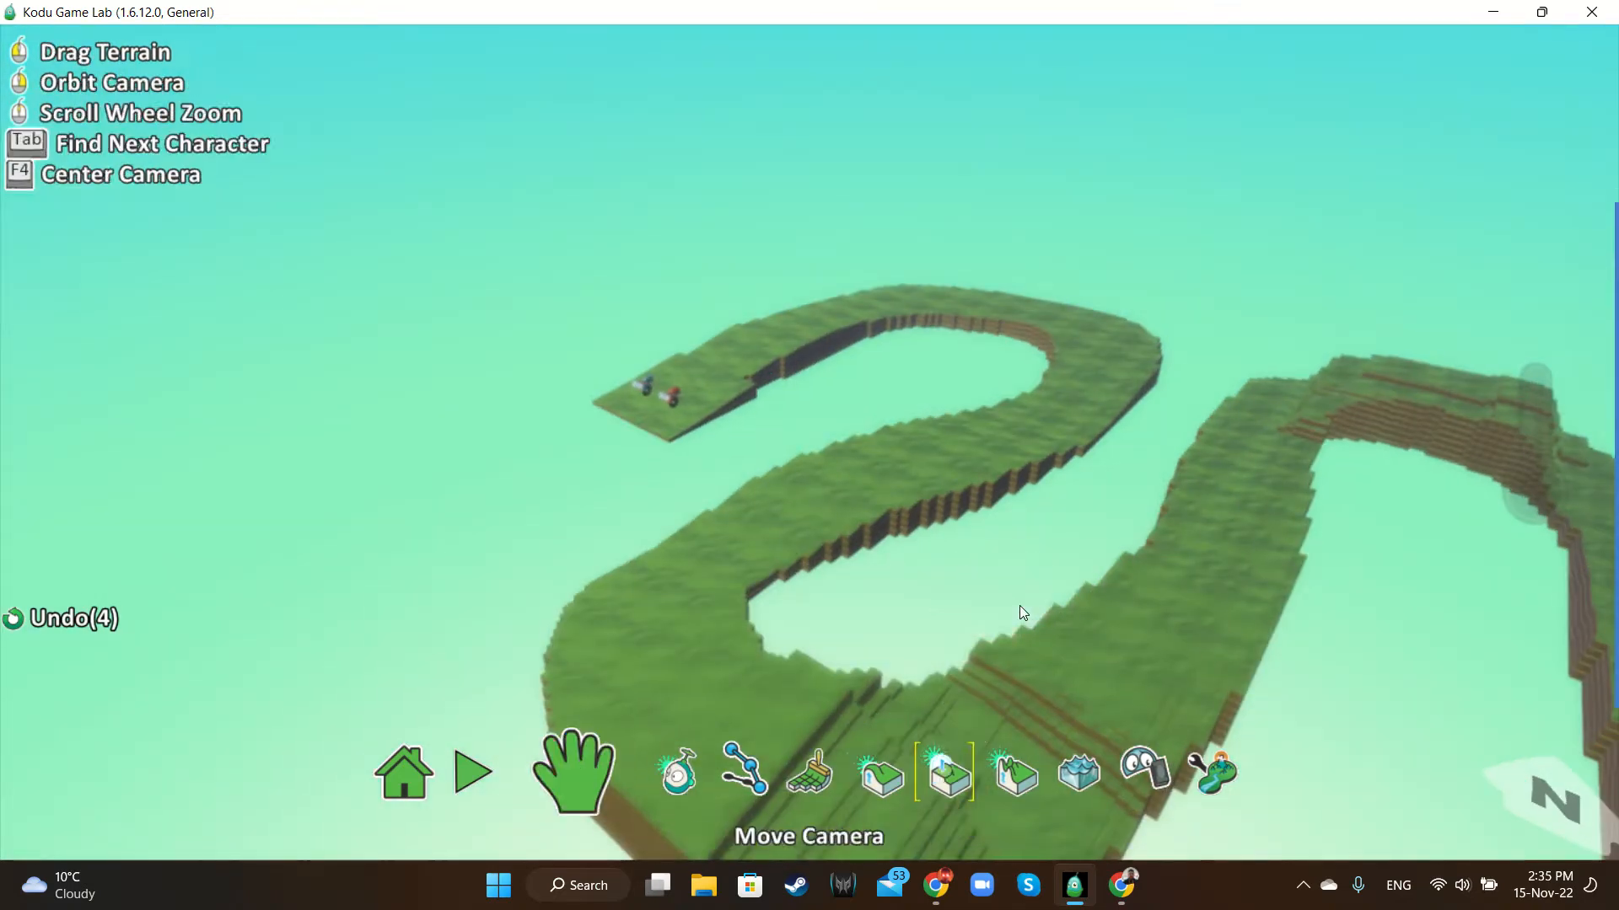
scroll(1024, 613, down, 4)
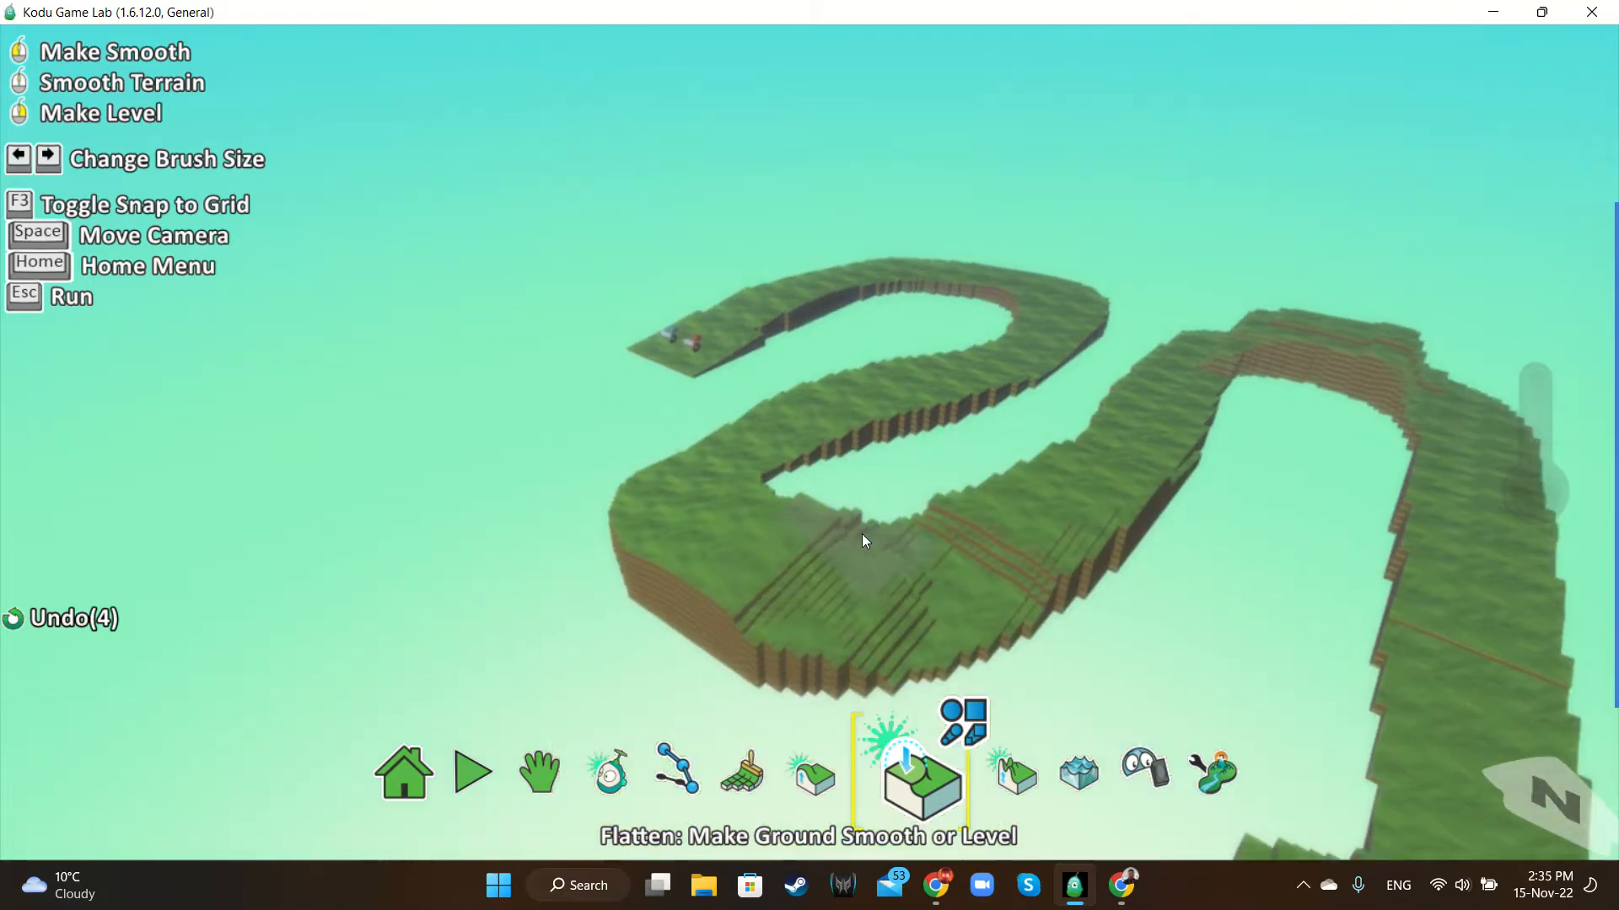
mouse_move(801, 574)
mouse_down()
mouse_move(787, 557)
mouse_move(914, 599)
mouse_move(968, 573)
mouse_move(990, 538)
mouse_move(924, 582)
mouse_move(1004, 549)
mouse_move(1009, 562)
mouse_move(935, 575)
mouse_up()
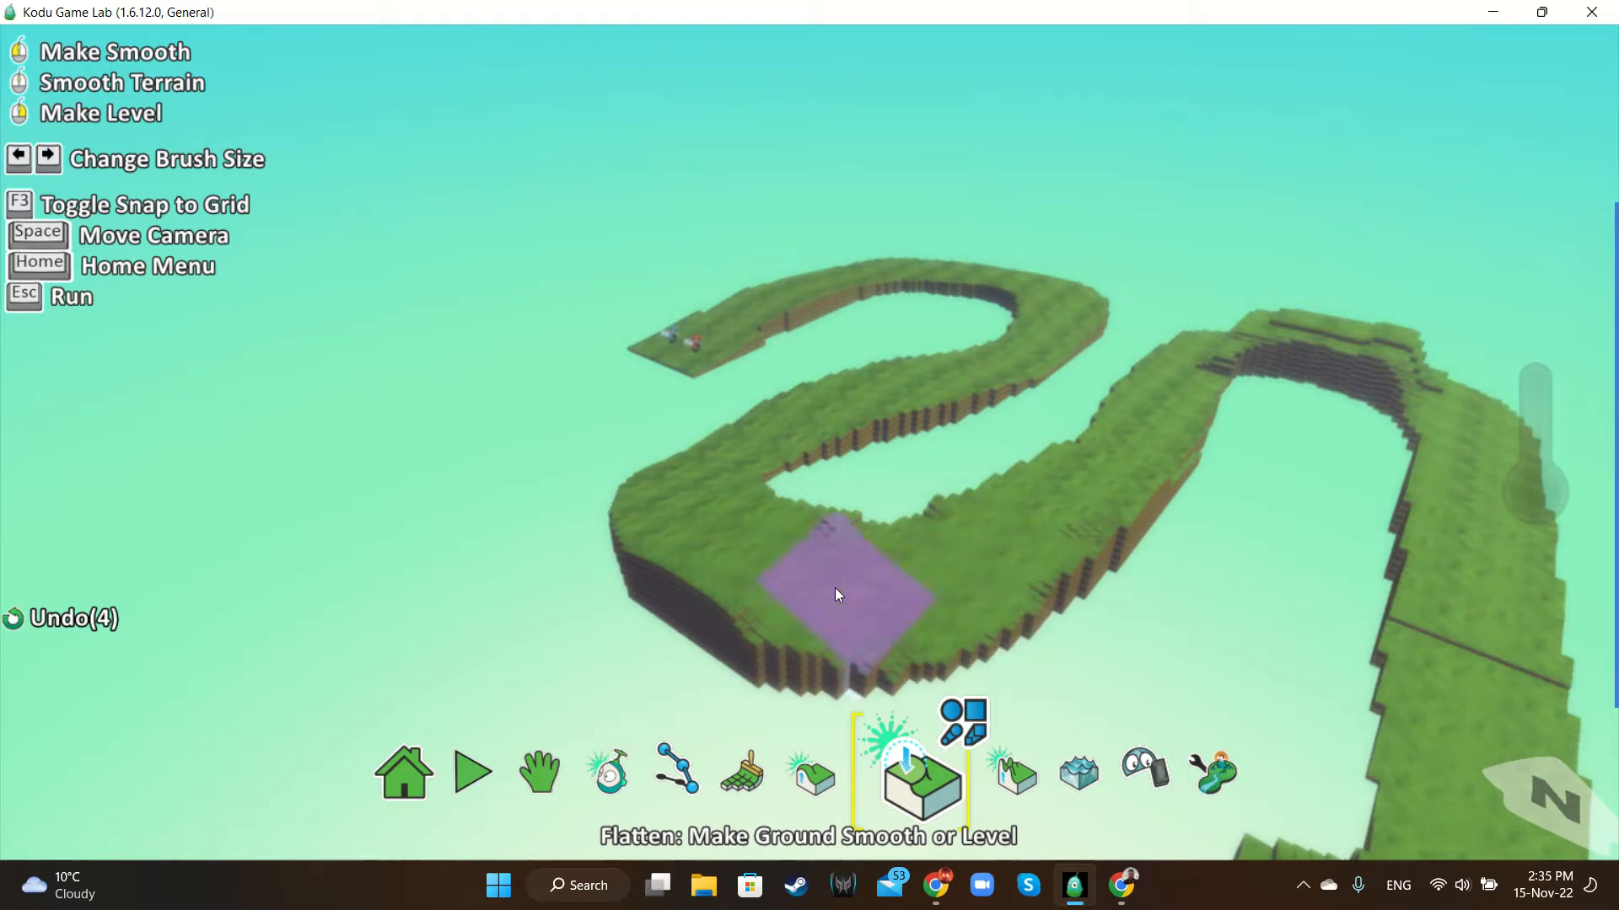
mouse_move(1008, 535)
mouse_down()
mouse_move(1107, 441)
mouse_move(1115, 465)
mouse_move(1122, 452)
mouse_up()
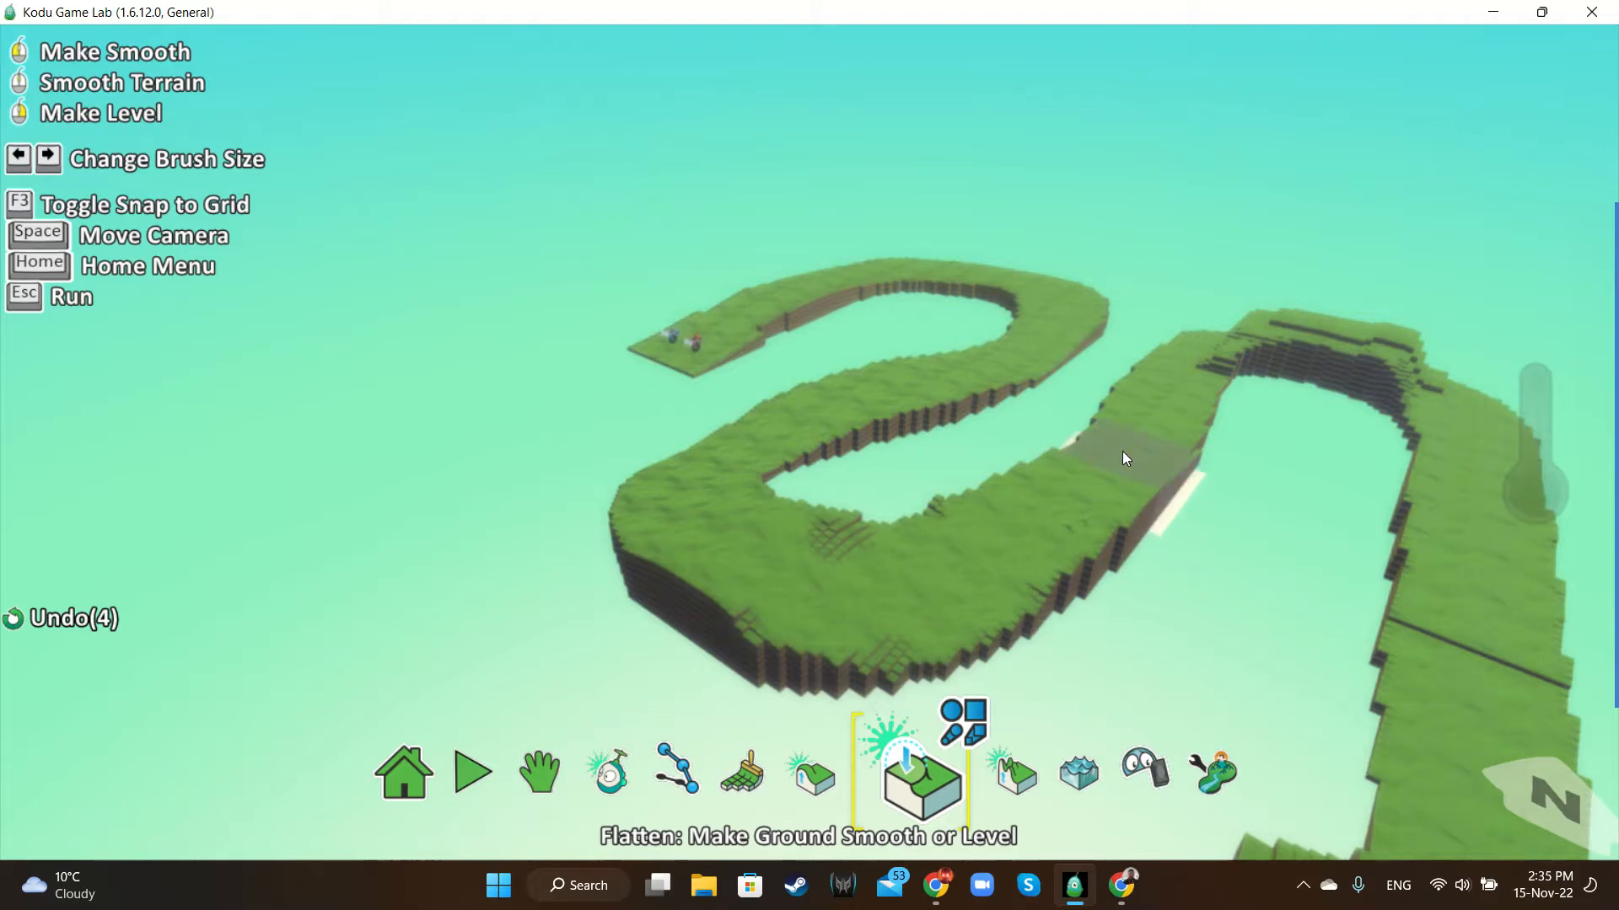
Smooth the terrain at the top of the third straight and all around the far bend
key(Up)
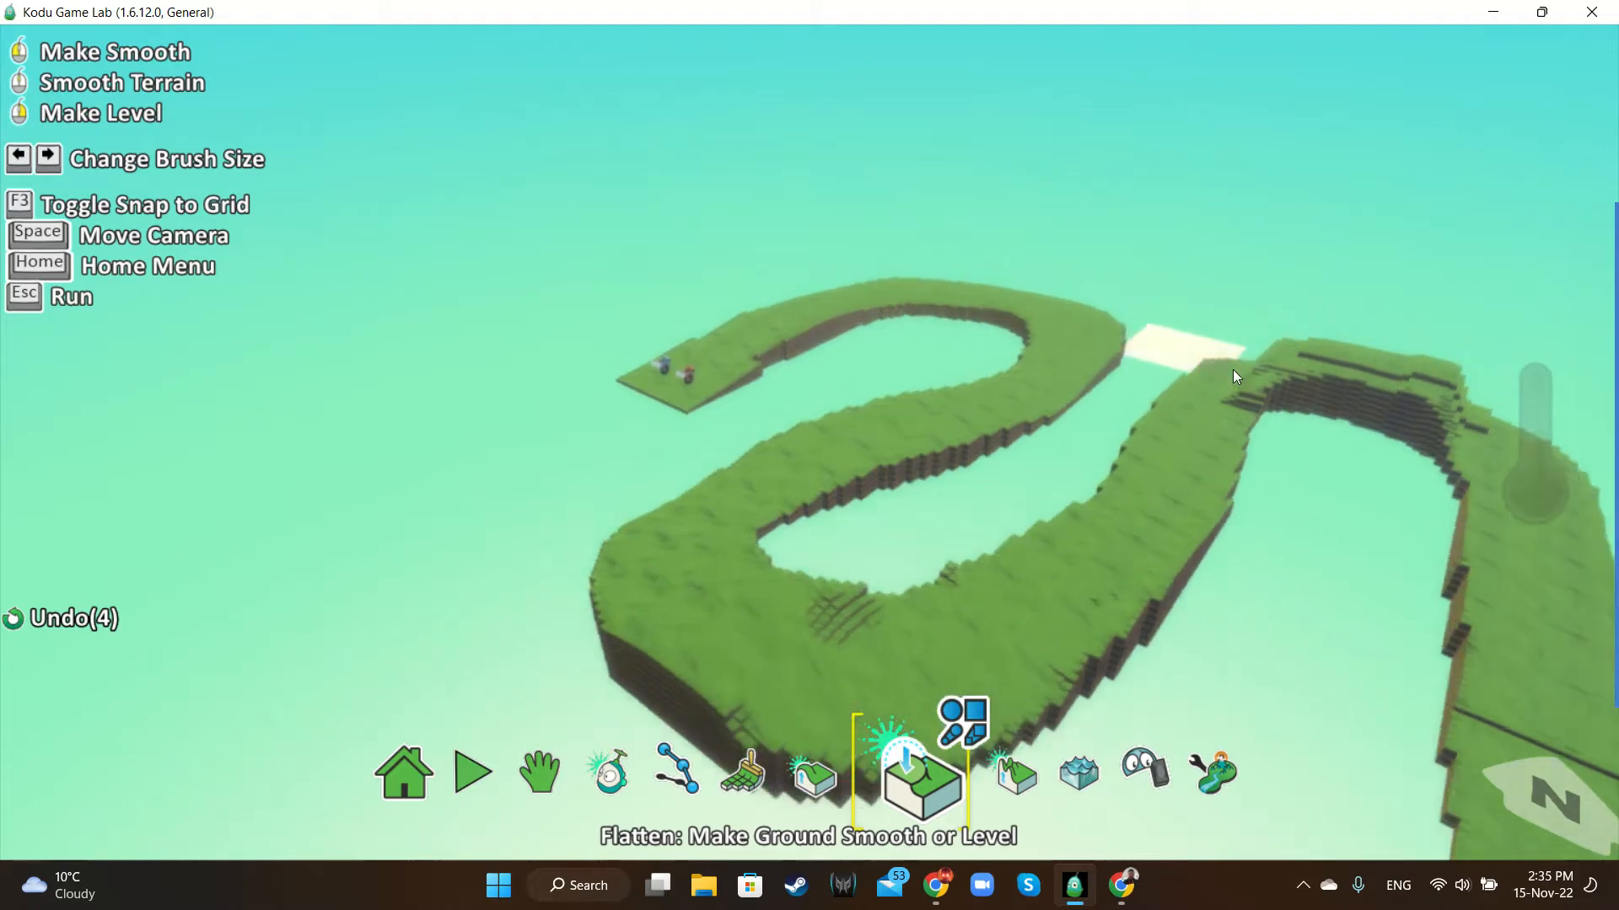
scroll(1232, 369, up, 3)
key(space)
mouse_move(1275, 439)
right_down()
mouse_move(1335, 478)
mouse_move(1480, 517)
right_up()
mouse_move(1294, 295)
mouse_down()
mouse_move(1256, 280)
mouse_move(1266, 209)
mouse_move(1268, 257)
mouse_move(1272, 205)
mouse_move(1294, 186)
mouse_move(1428, 201)
mouse_up()
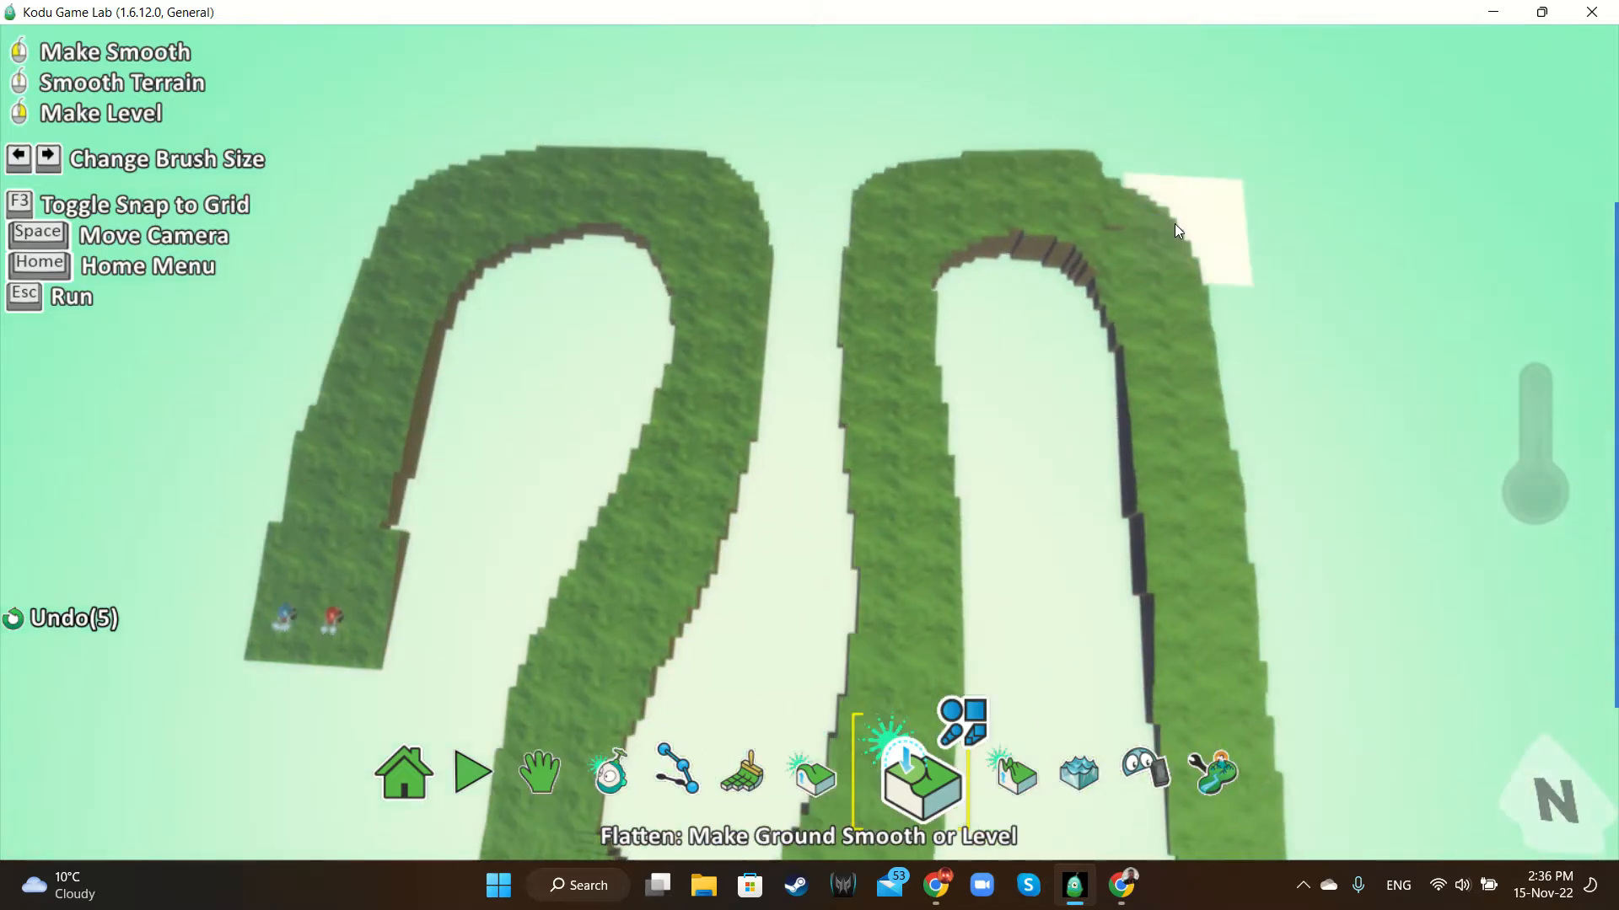
mouse_move(1106, 218)
mouse_down()
mouse_move(1130, 224)
mouse_move(1110, 252)
mouse_move(1142, 266)
mouse_move(1096, 246)
mouse_move(1124, 246)
mouse_move(1178, 351)
mouse_move(1209, 602)
mouse_move(1157, 212)
mouse_up()
Smooth the stepped edges of the large finish square and its junction with the last straight
key(Down)
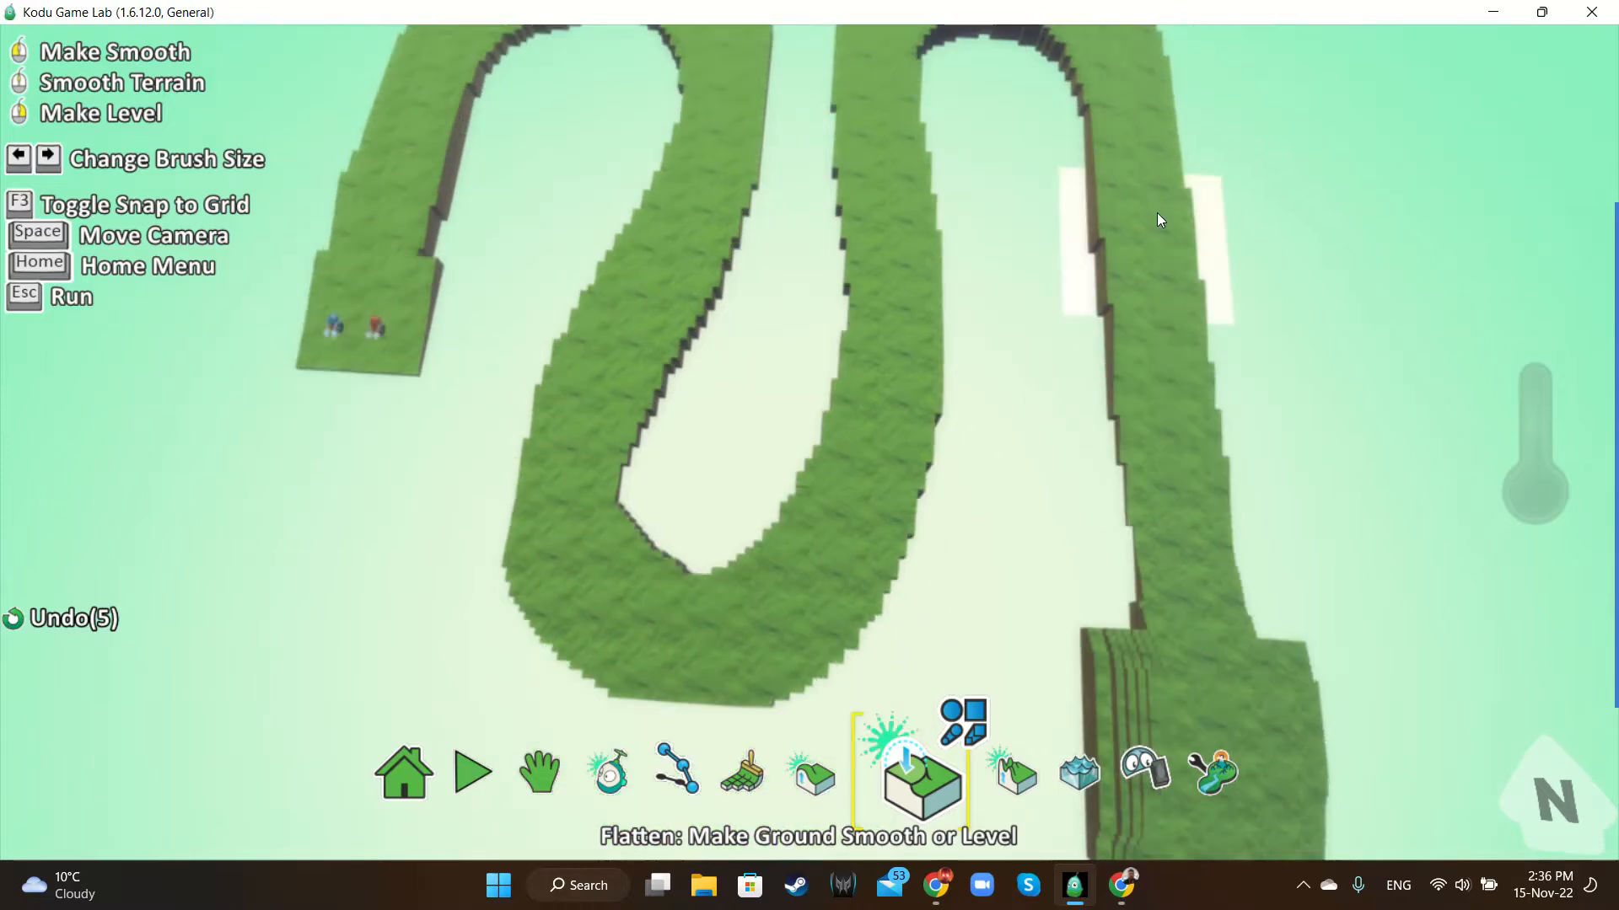
key(Down)
key(Down)
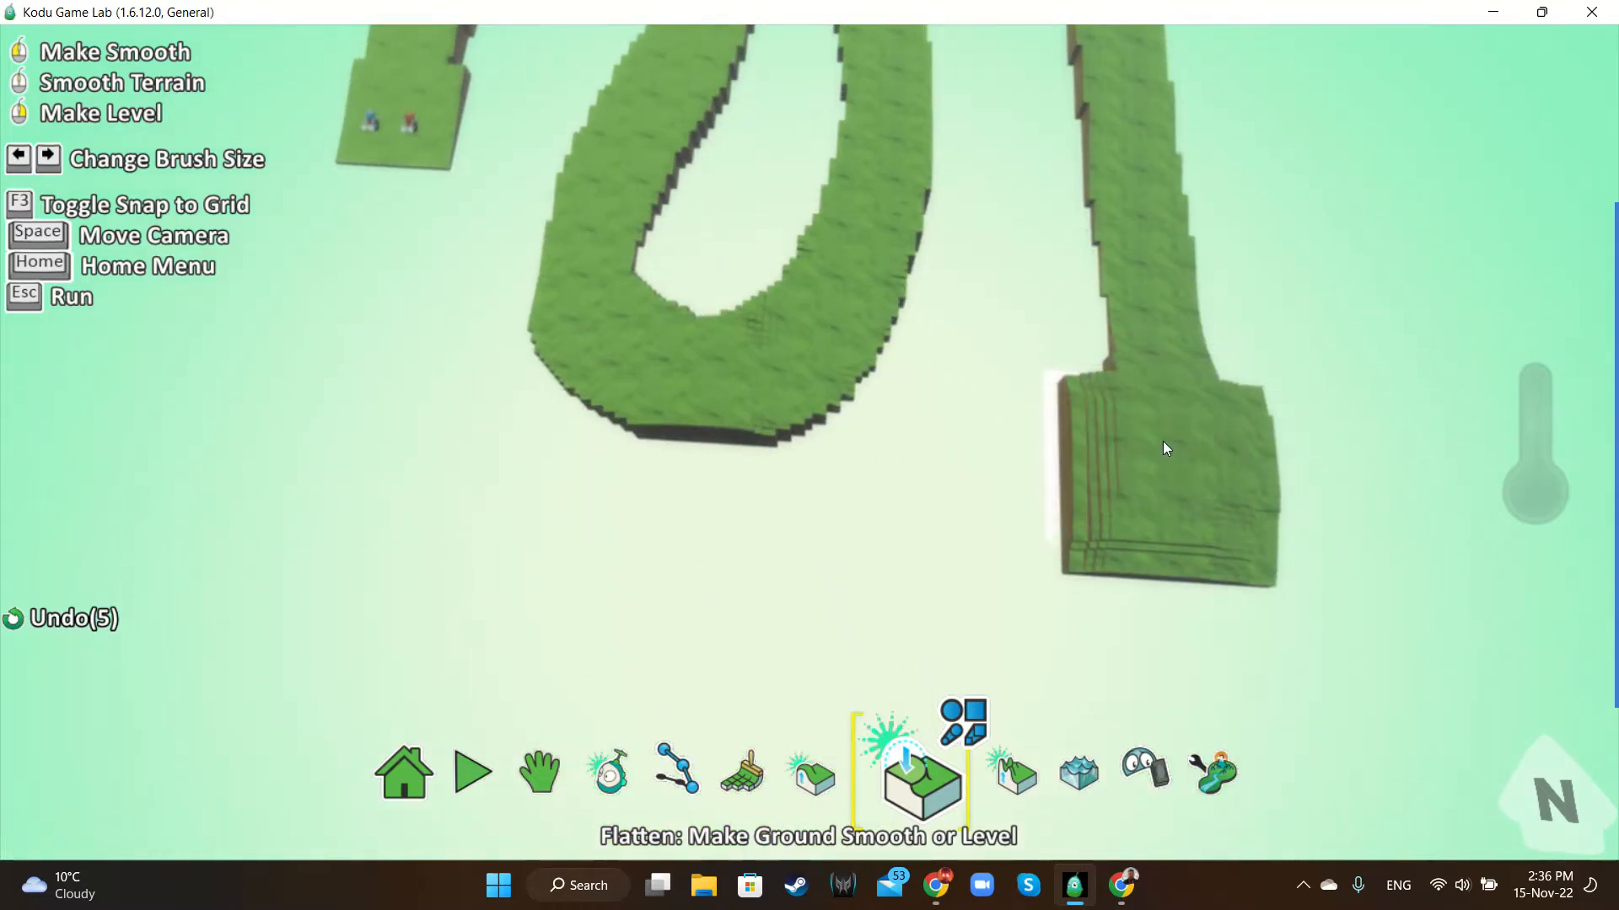
mouse_move(1178, 470)
mouse_down()
mouse_move(1202, 493)
mouse_move(1229, 483)
mouse_move(1121, 484)
mouse_move(1222, 474)
mouse_move(1161, 492)
mouse_move(1195, 435)
mouse_move(1167, 361)
mouse_up()
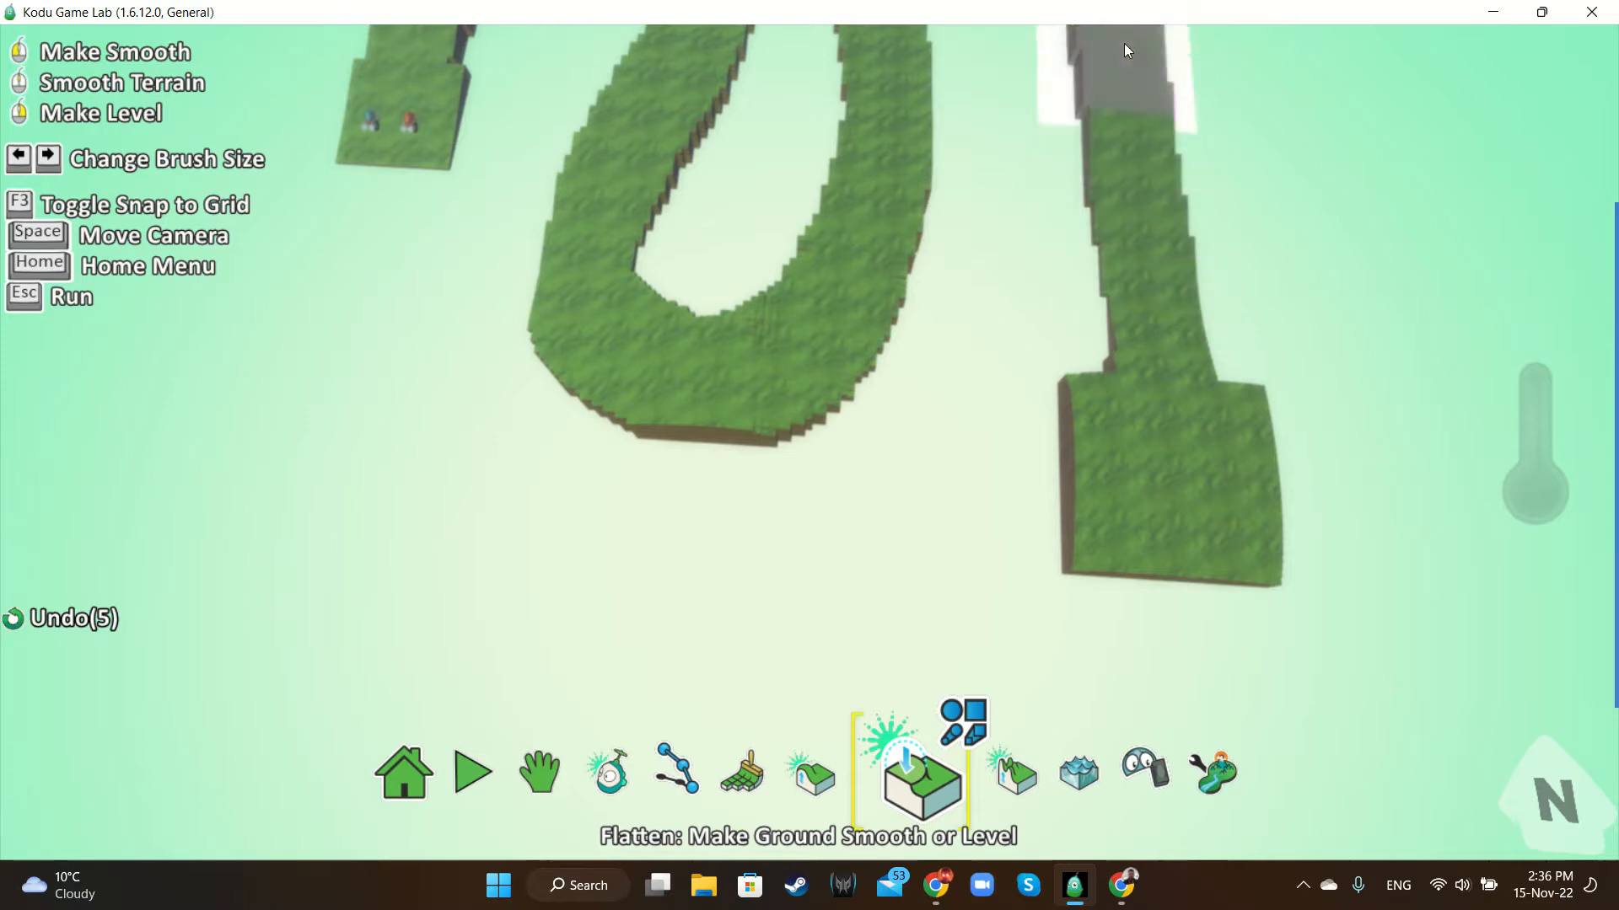
Examine the smoothed track's height profile from a low angle and from above, especially around the middle bend
key(space)
right_drag(948, 474, 1055, 360)
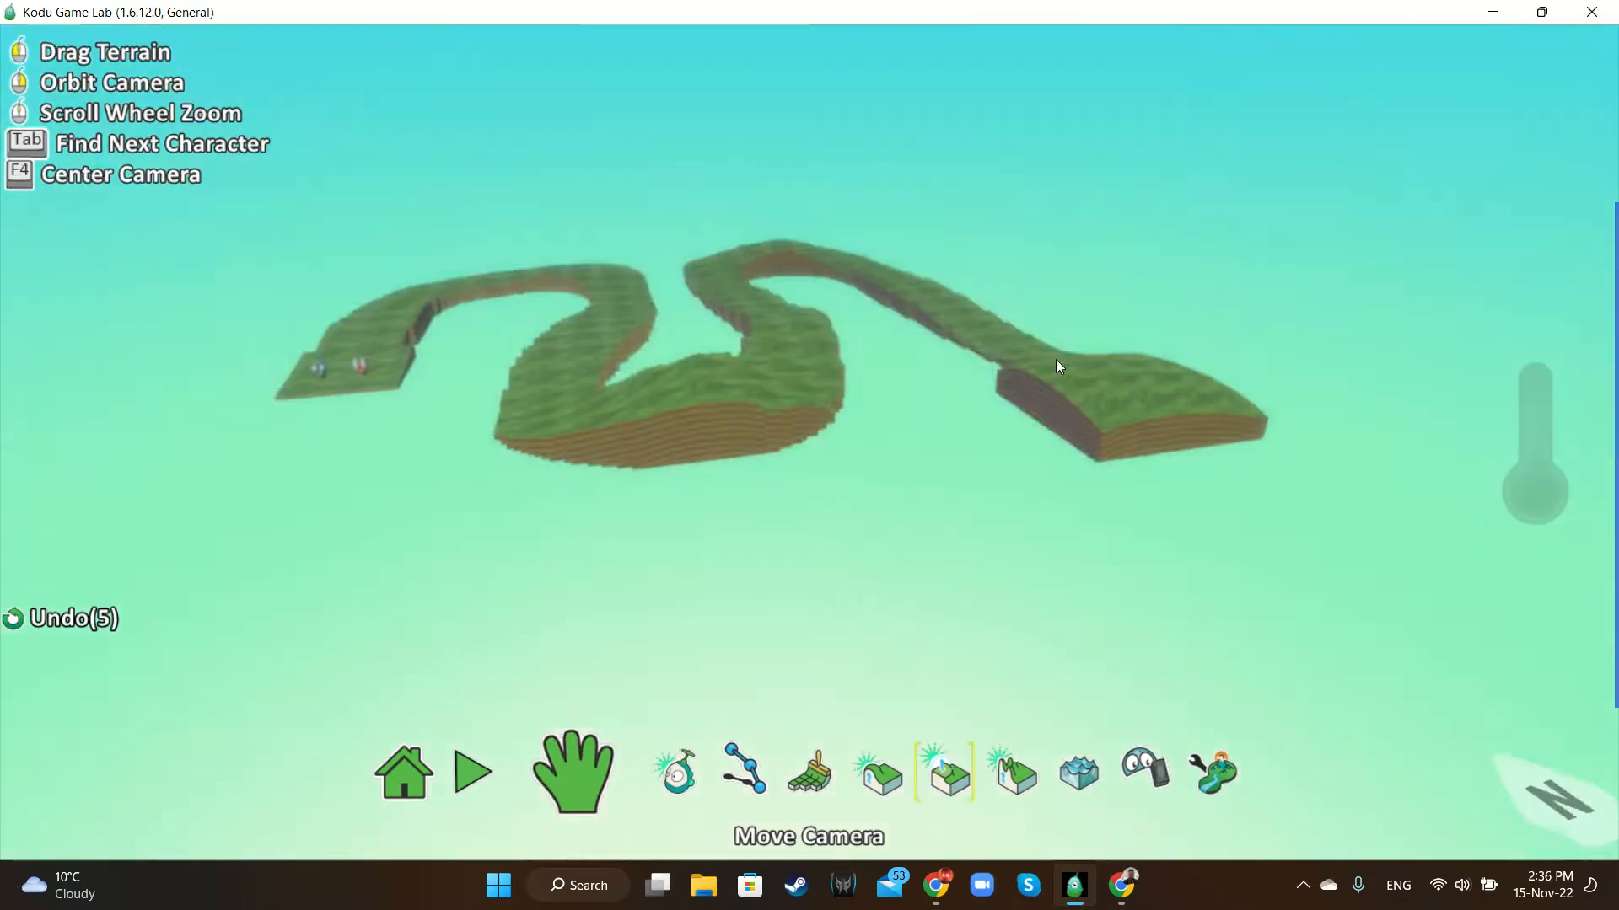
scroll(590, 538, up, 5)
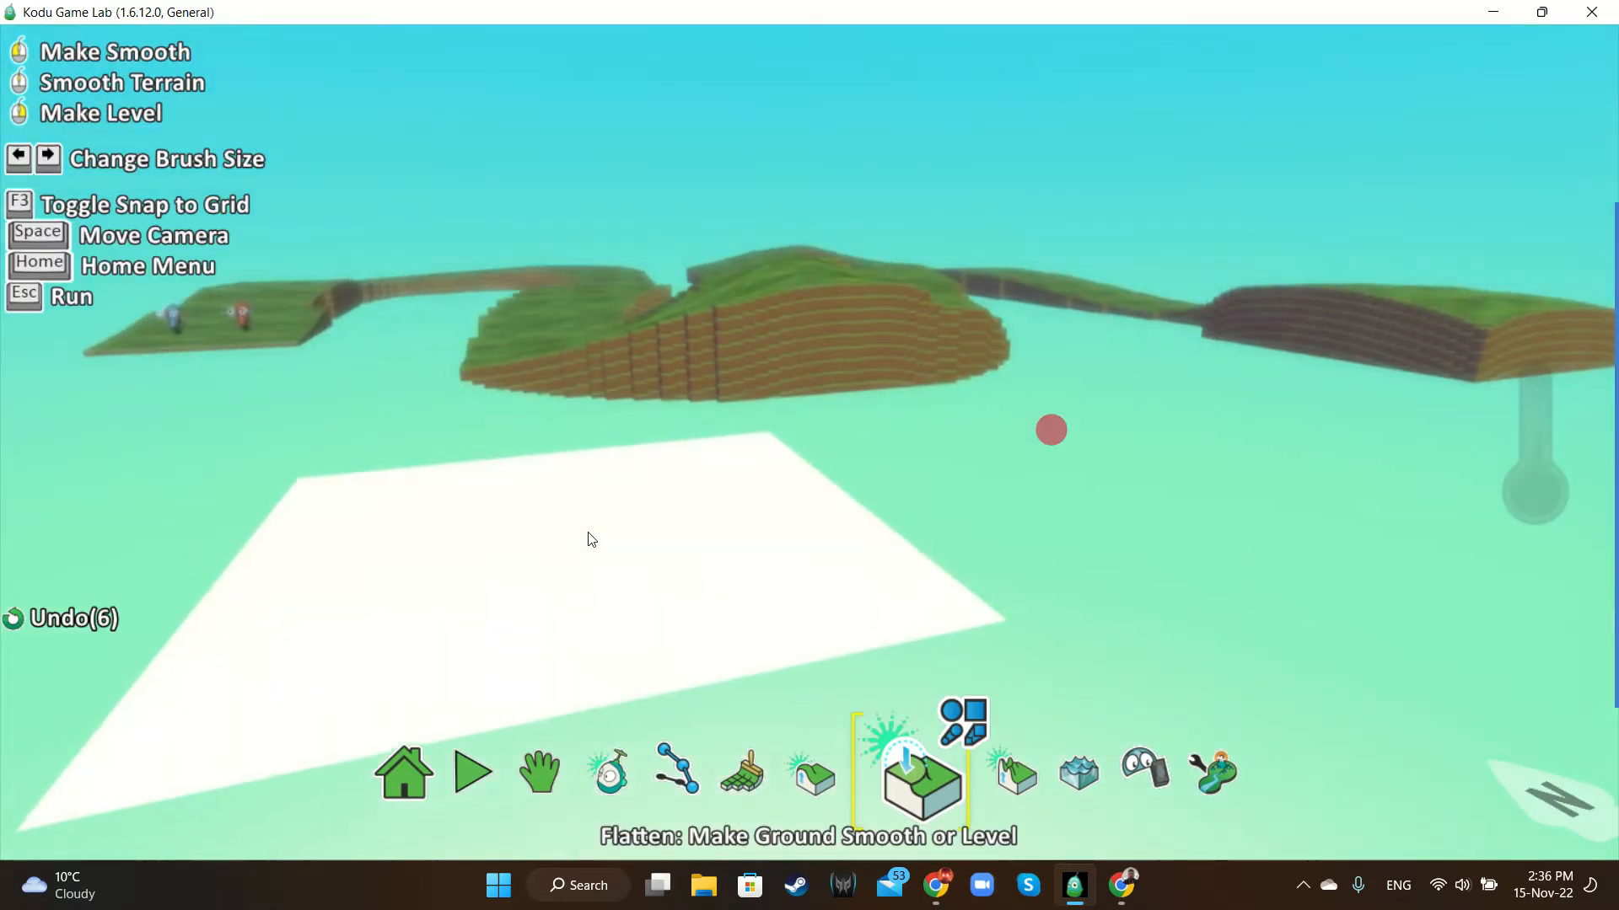
key(space)
mouse_move(1051, 430)
right_down()
mouse_move(1084, 473)
mouse_move(1026, 484)
right_up()
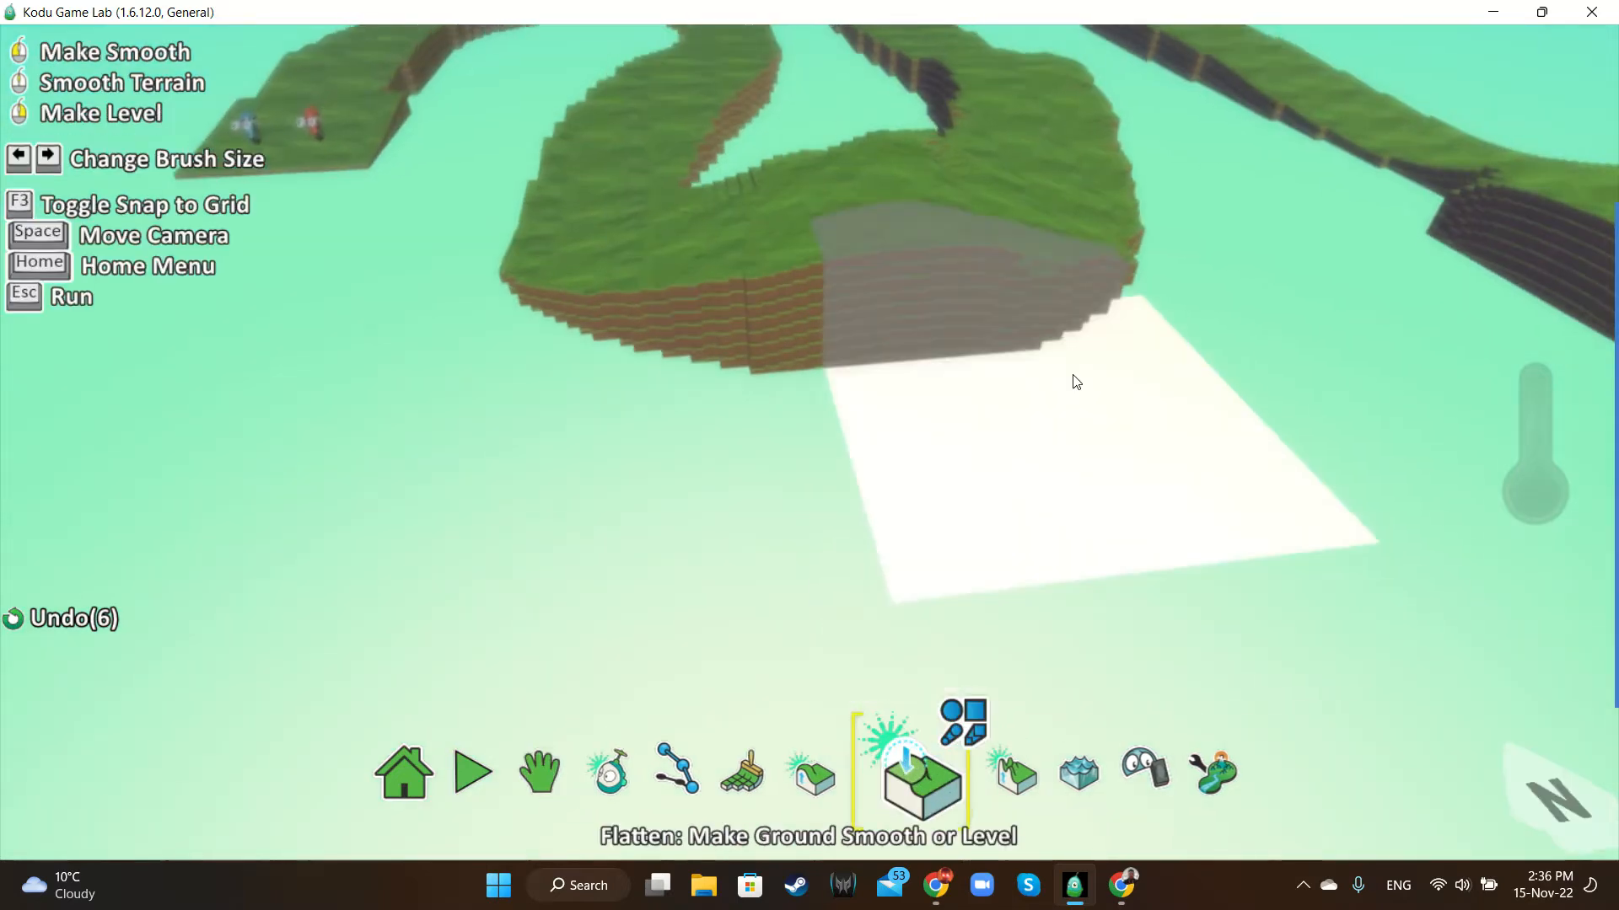
scroll(1247, 211, up, 2)
scroll(1267, 184, up, 3)
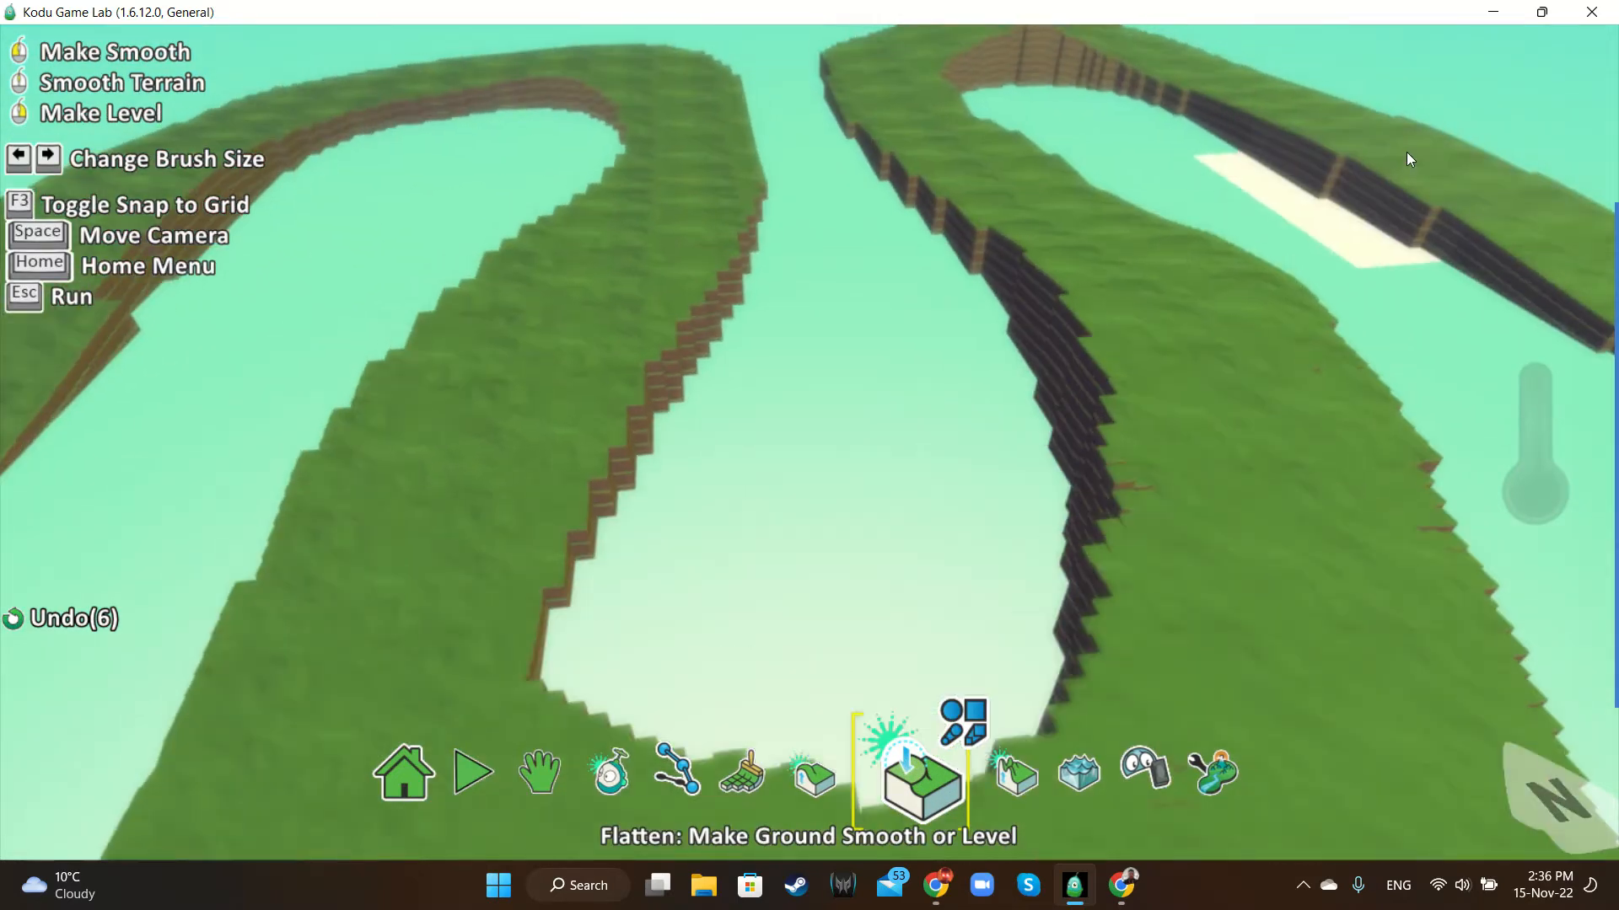
scroll(1264, 251, down, 6)
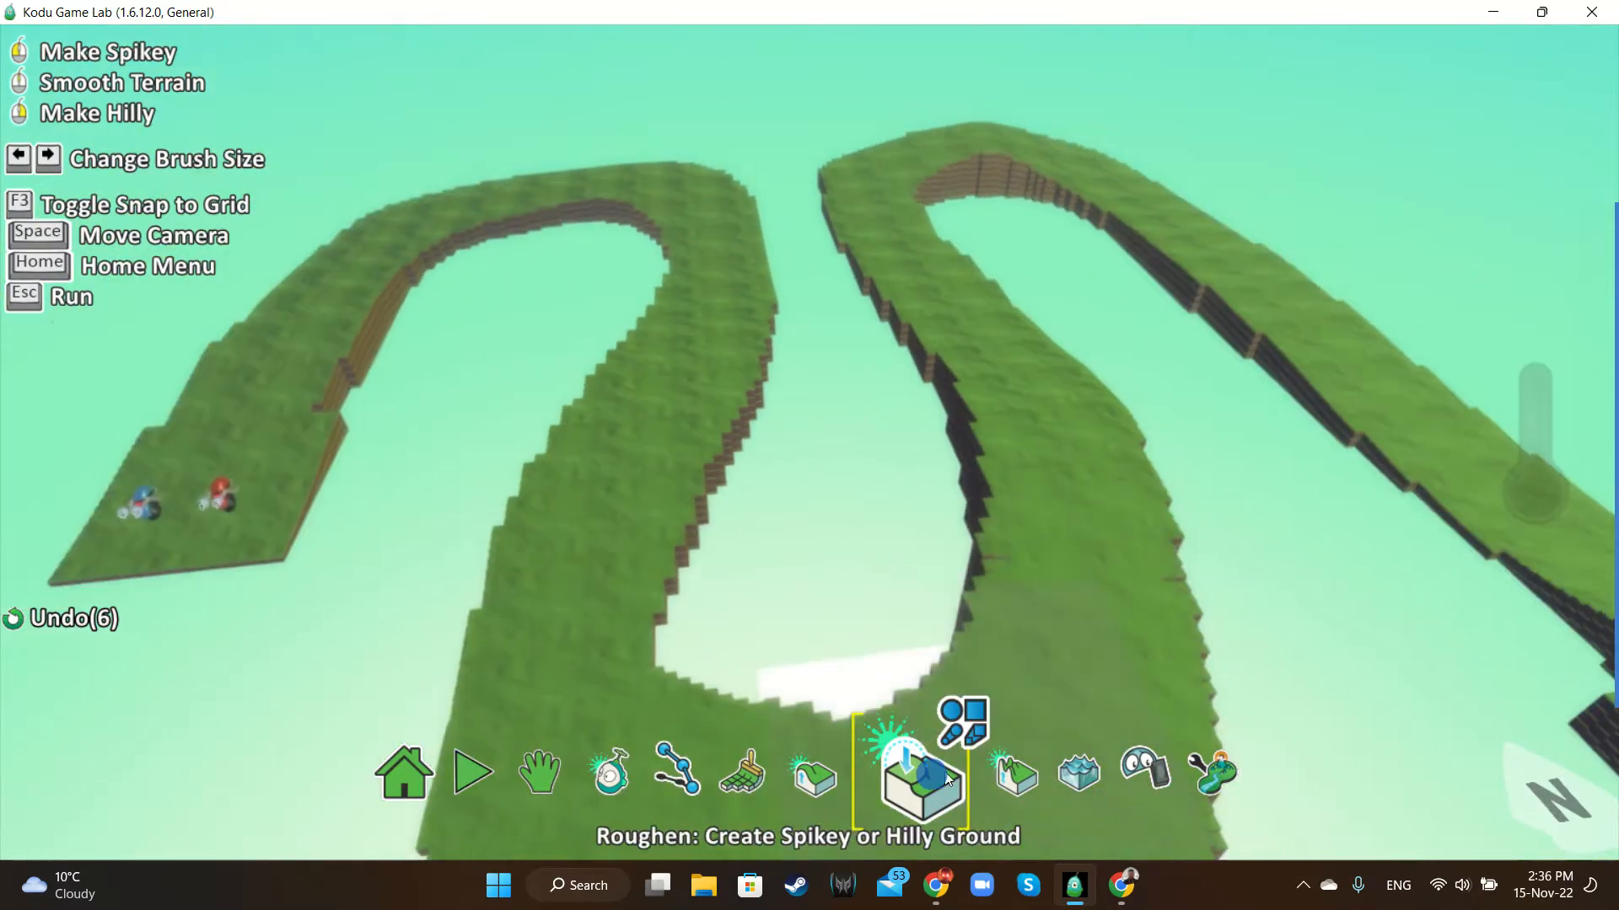
Raise a hill with the Up/Down tool midway along the last straight and smooth its slope towards the finish square
click(814, 775)
mouse_move(1364, 336)
mouse_down()
mouse_move(1329, 334)
mouse_move(1337, 298)
mouse_up()
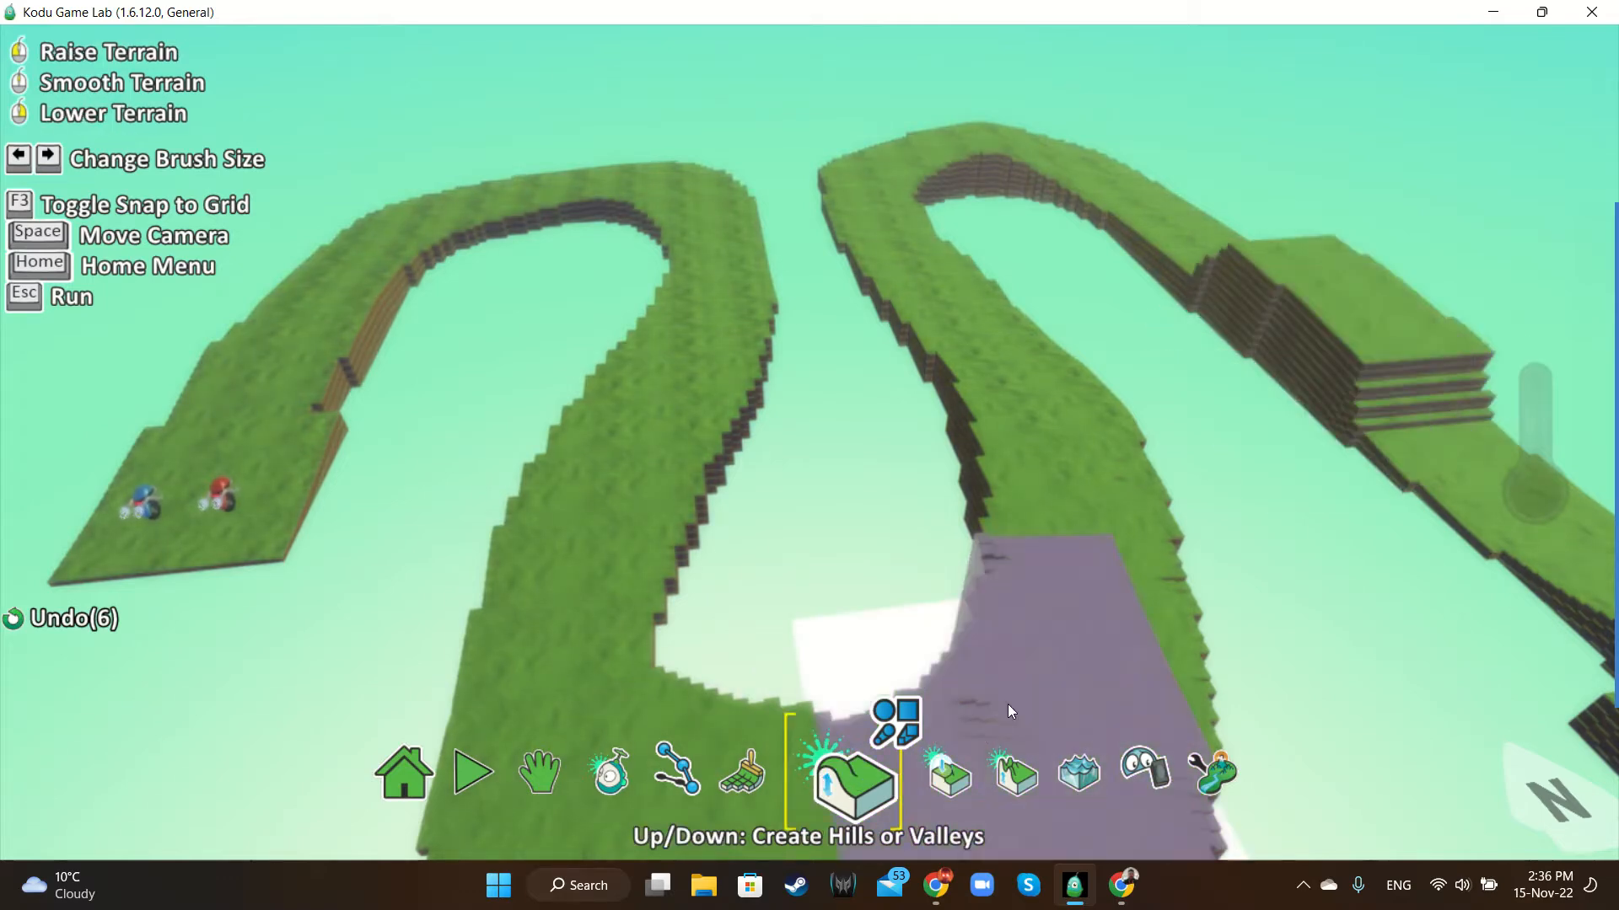
click(882, 776)
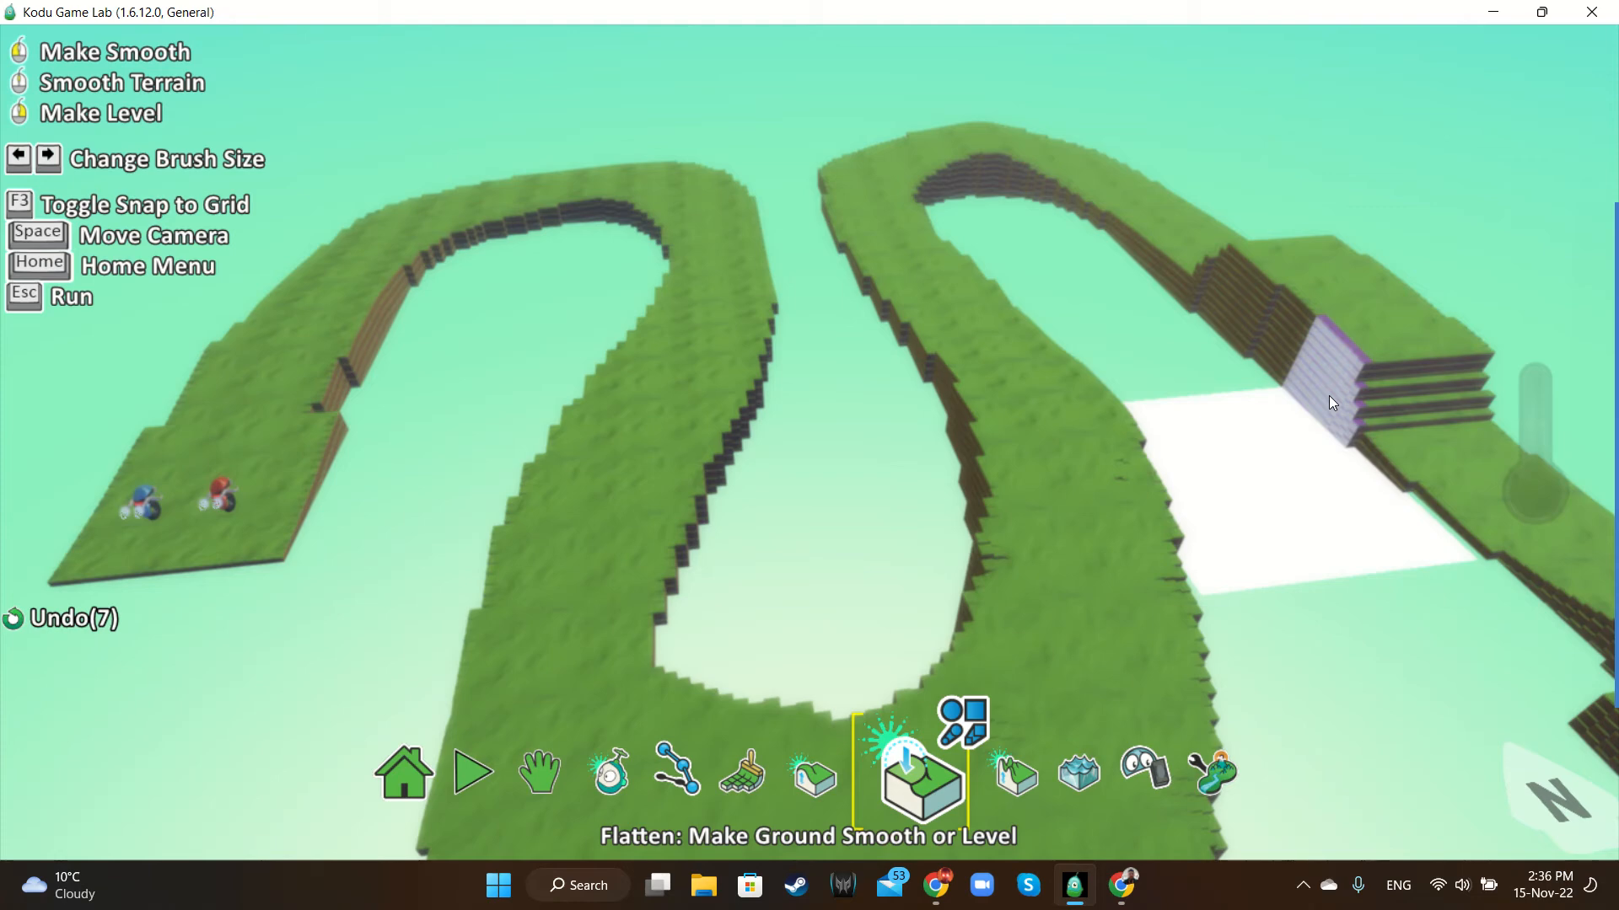
mouse_move(1442, 352)
mouse_down()
mouse_move(1558, 534)
mouse_move(1363, 300)
mouse_move(1564, 496)
mouse_up()
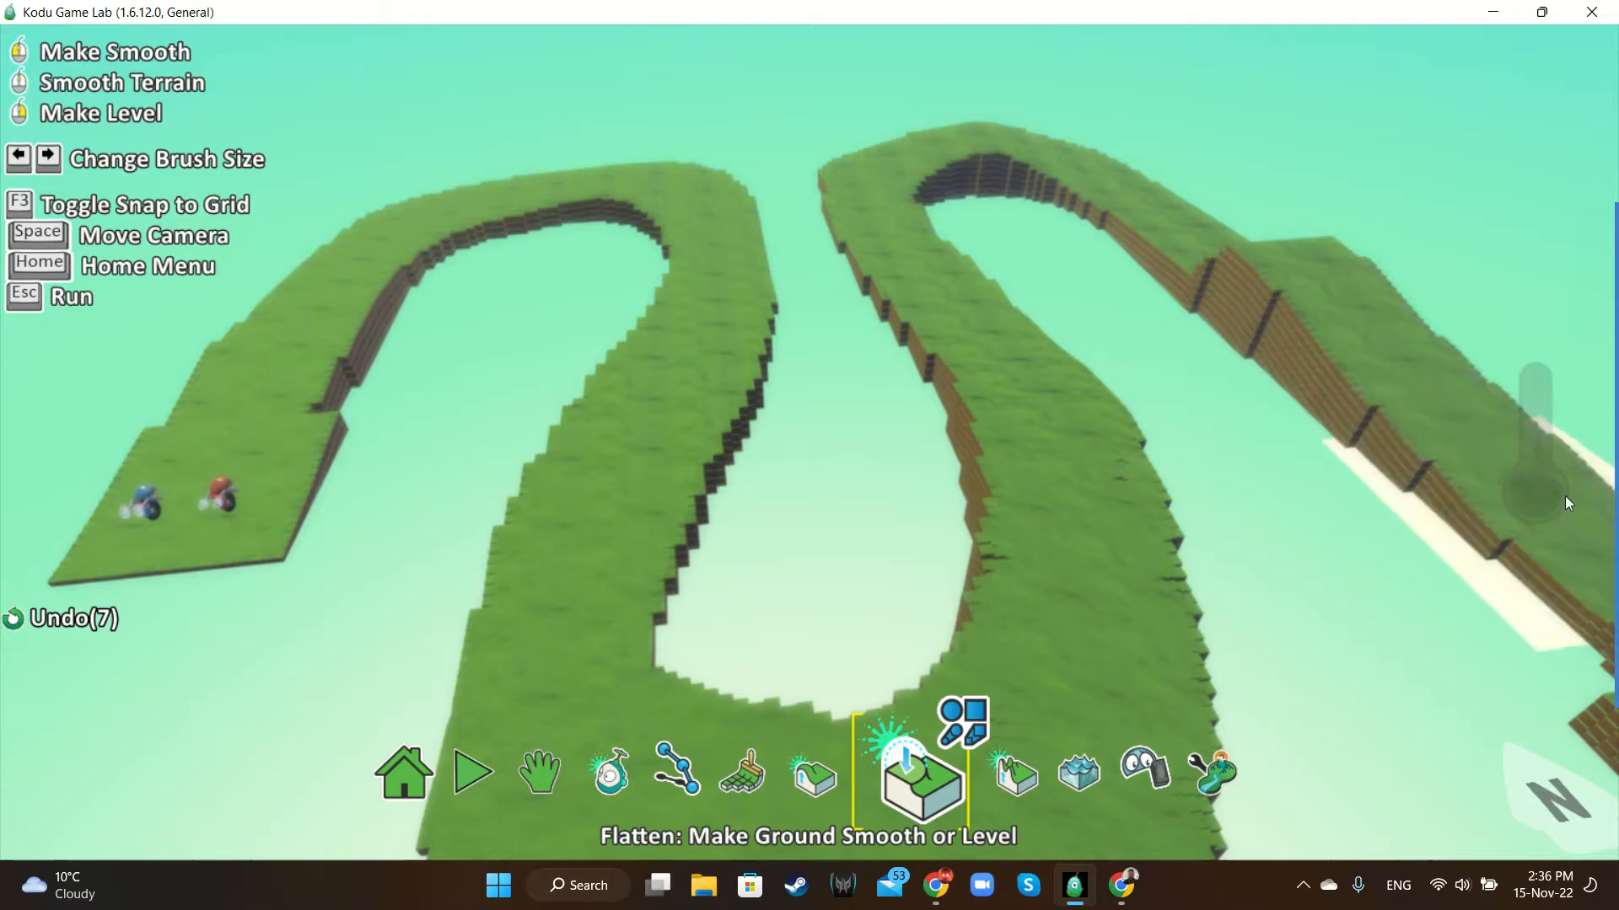
Raise the hill on the last straight higher with Up/Down and smooth its new steps with Flatten
click(825, 787)
click(1433, 376)
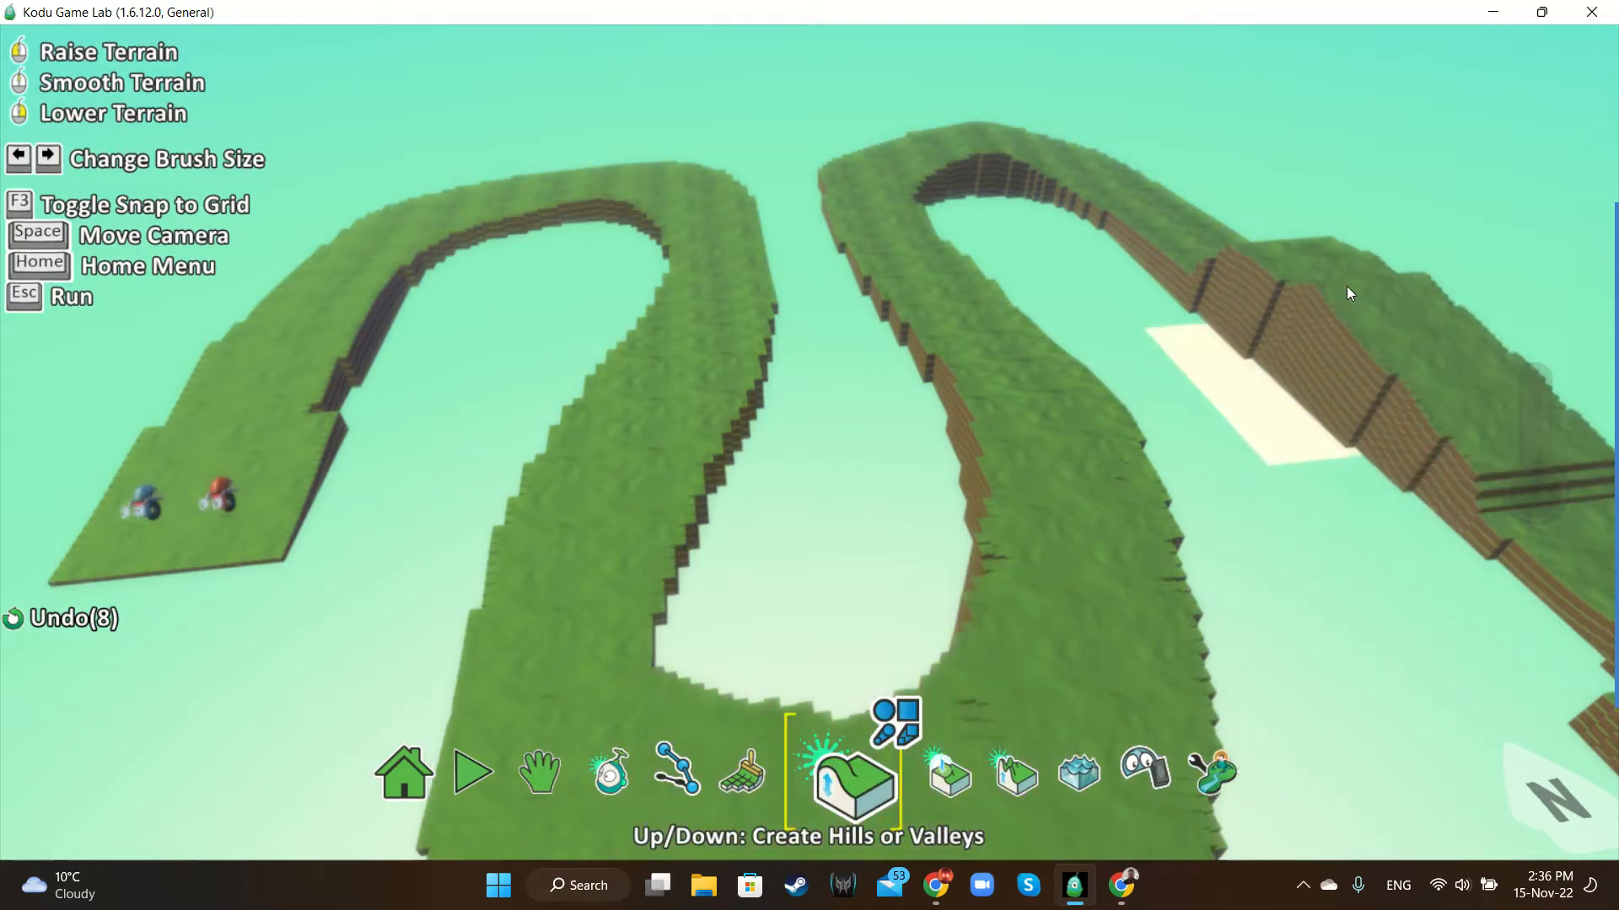
click(938, 784)
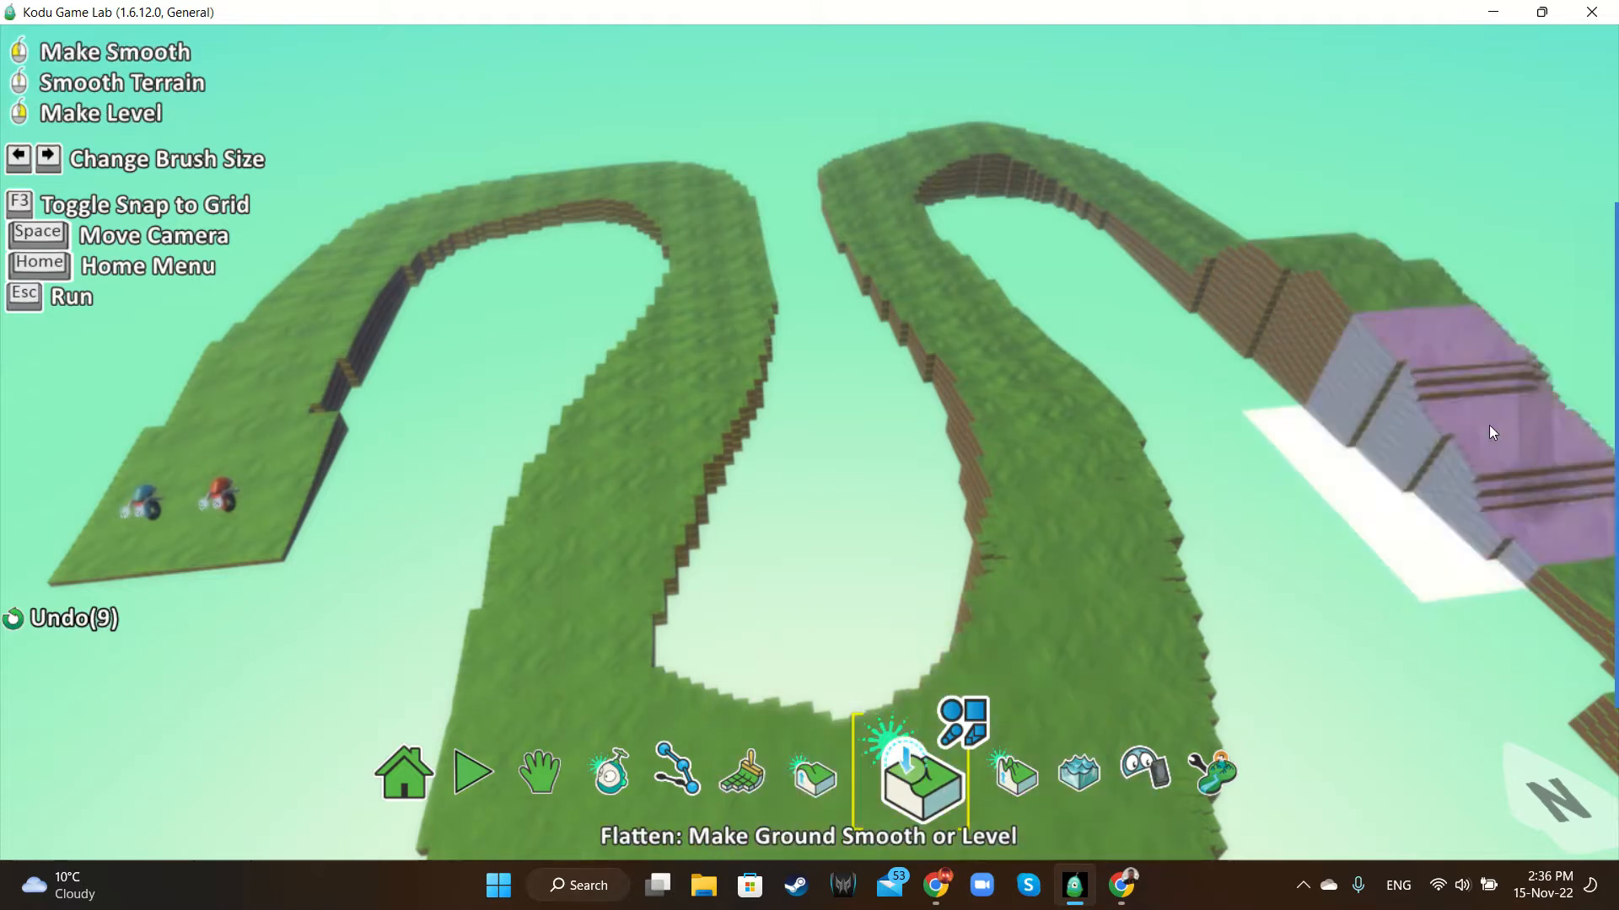
mouse_move(1488, 424)
mouse_down()
mouse_move(1561, 480)
mouse_move(1536, 405)
mouse_move(1358, 241)
mouse_move(1309, 234)
mouse_up()
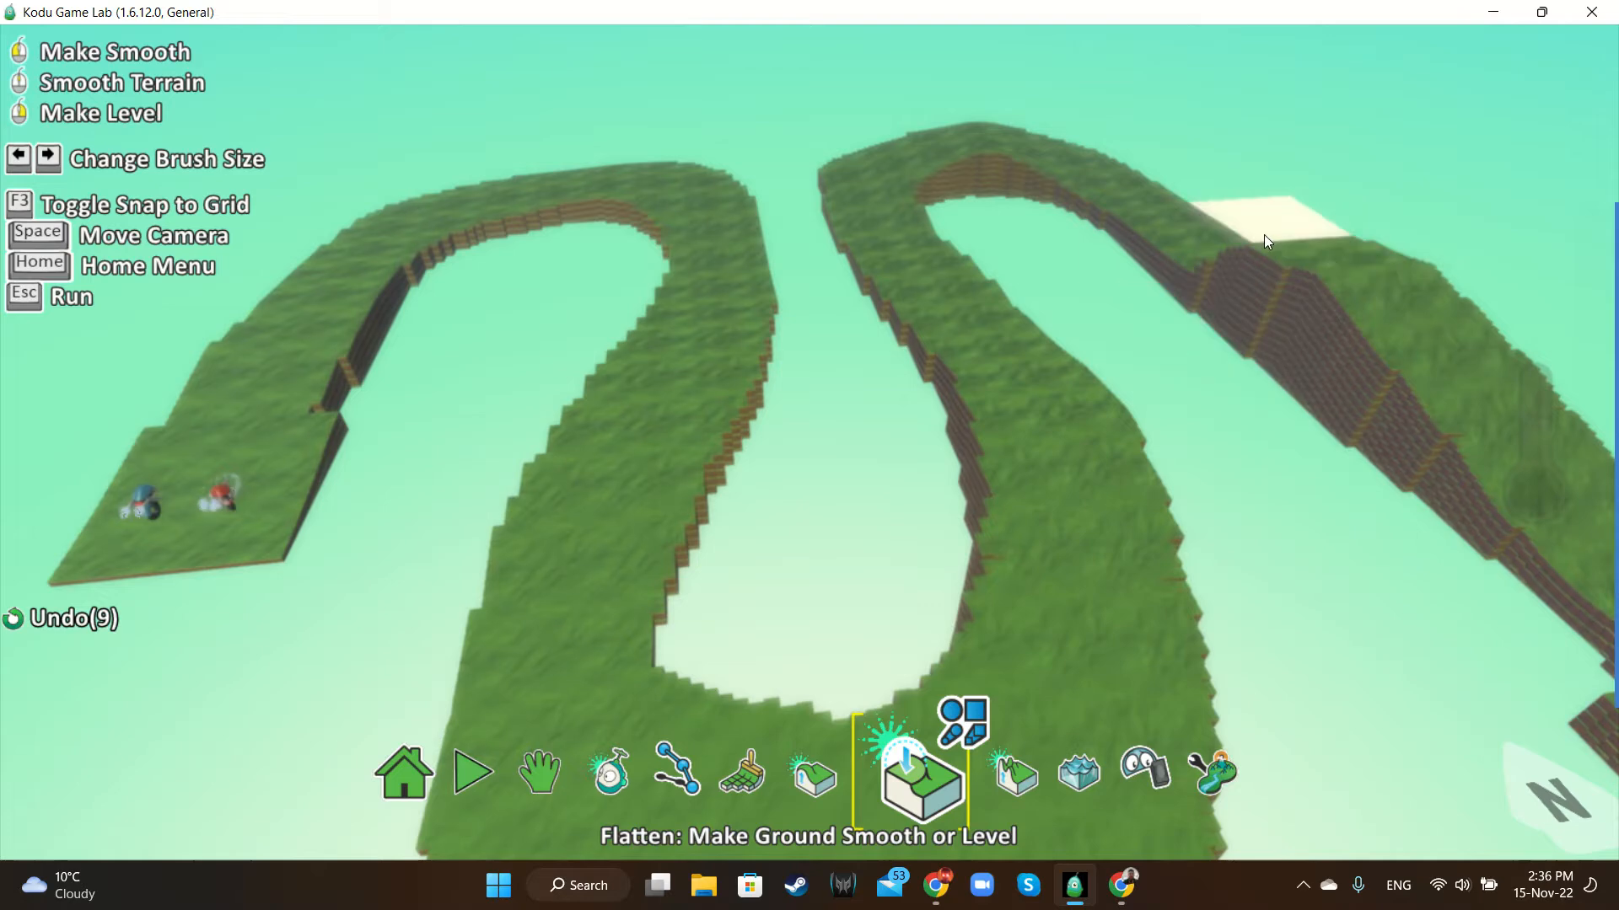
Smooth the hill's steep slope facing the far bend and the seam where the last straight meets the finish square
click(1298, 445)
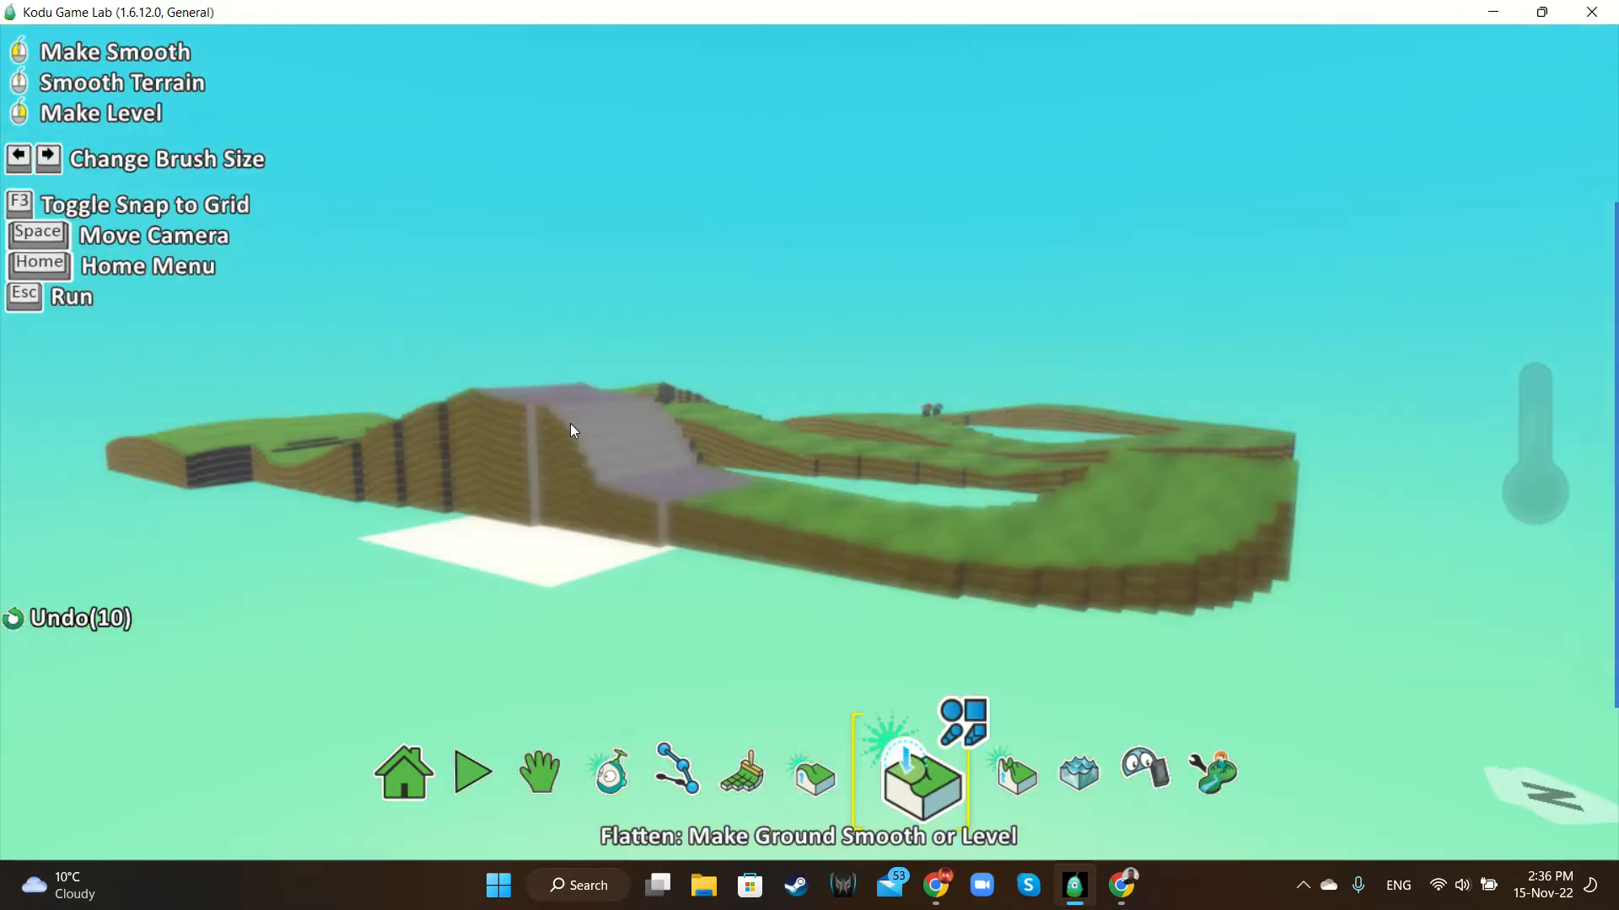
key(space)
right_drag(570, 410, 566, 561)
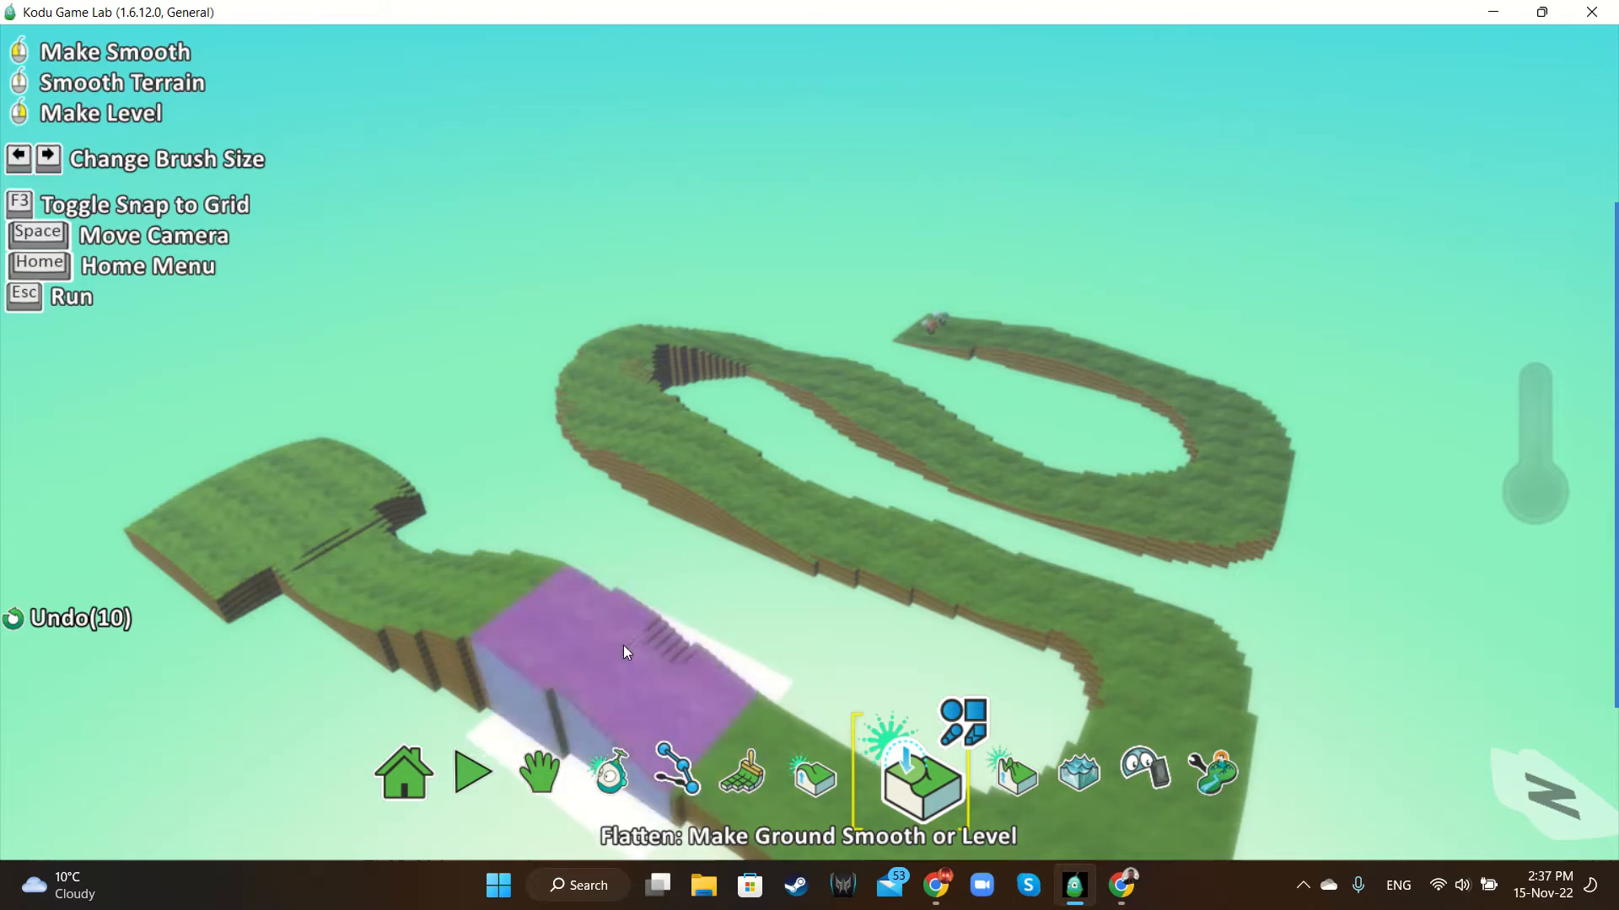
click(358, 508)
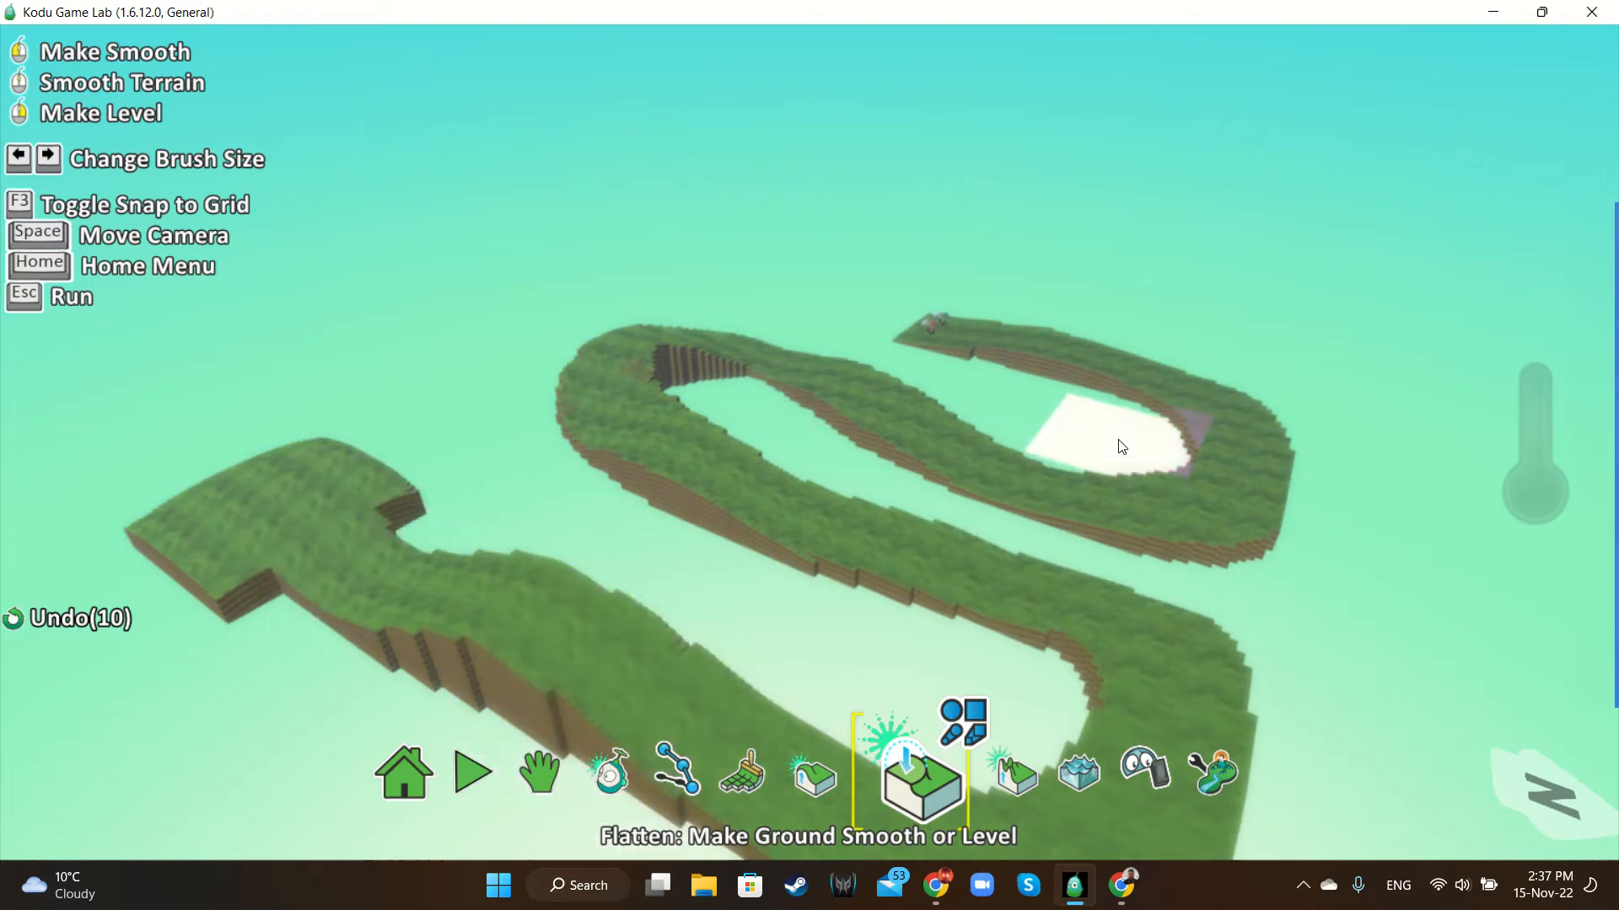
Review the whole hilly track from the starting side and from the middle bend
key(space)
mouse_move(1361, 507)
right_down()
mouse_move(1223, 529)
mouse_move(752, 540)
mouse_move(599, 567)
right_up()
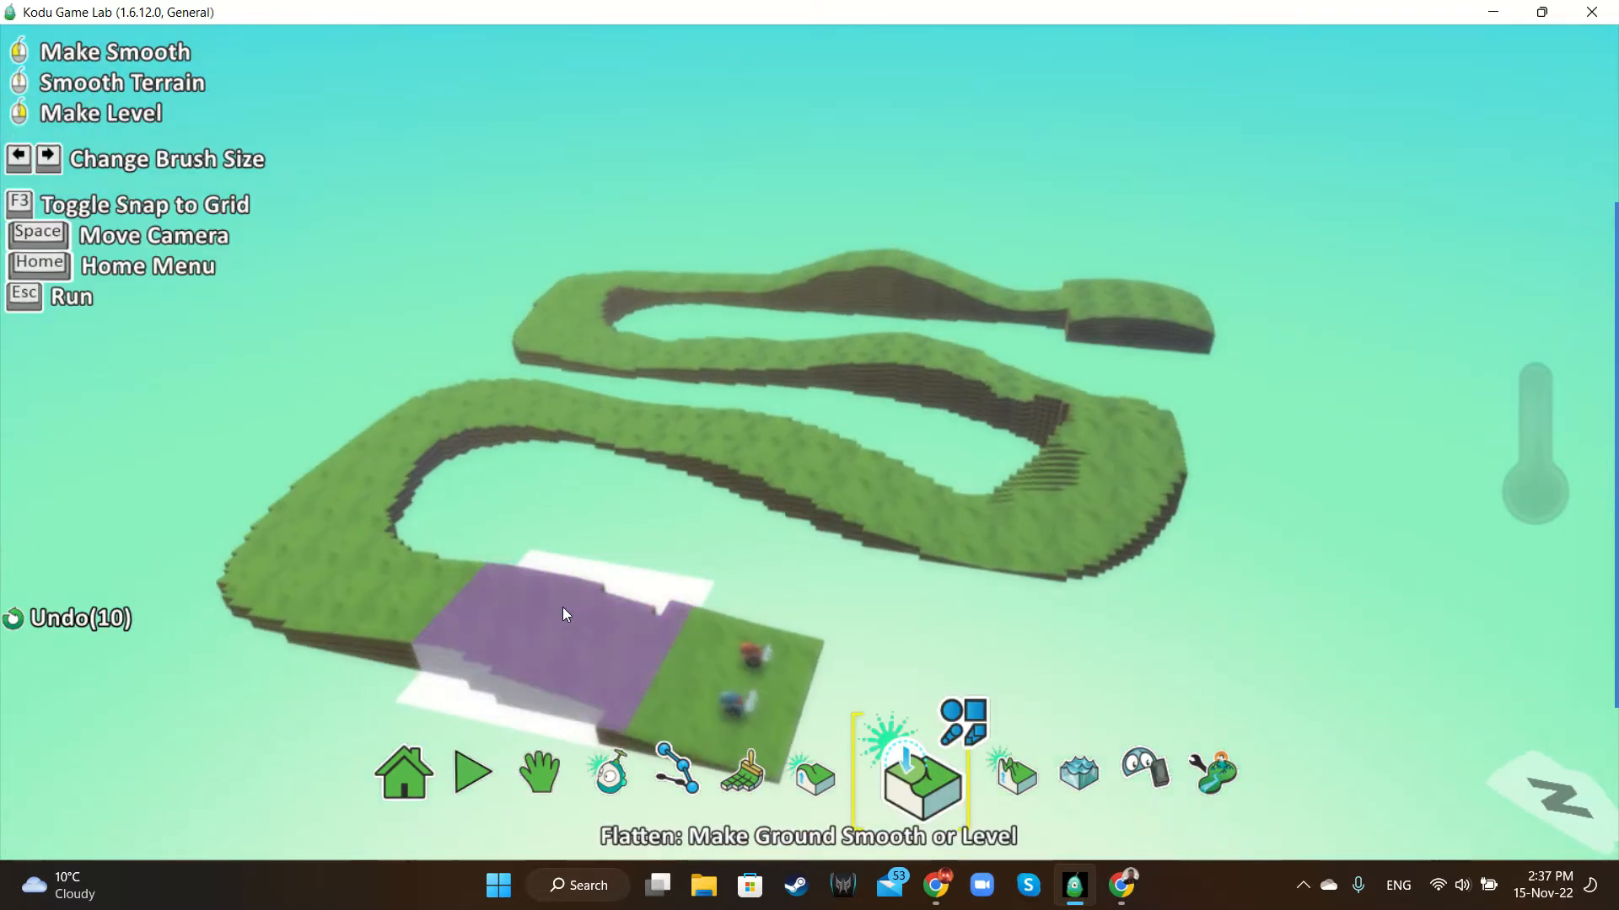
key(space)
mouse_move(1171, 654)
right_down()
mouse_move(900, 650)
mouse_move(988, 619)
right_up()
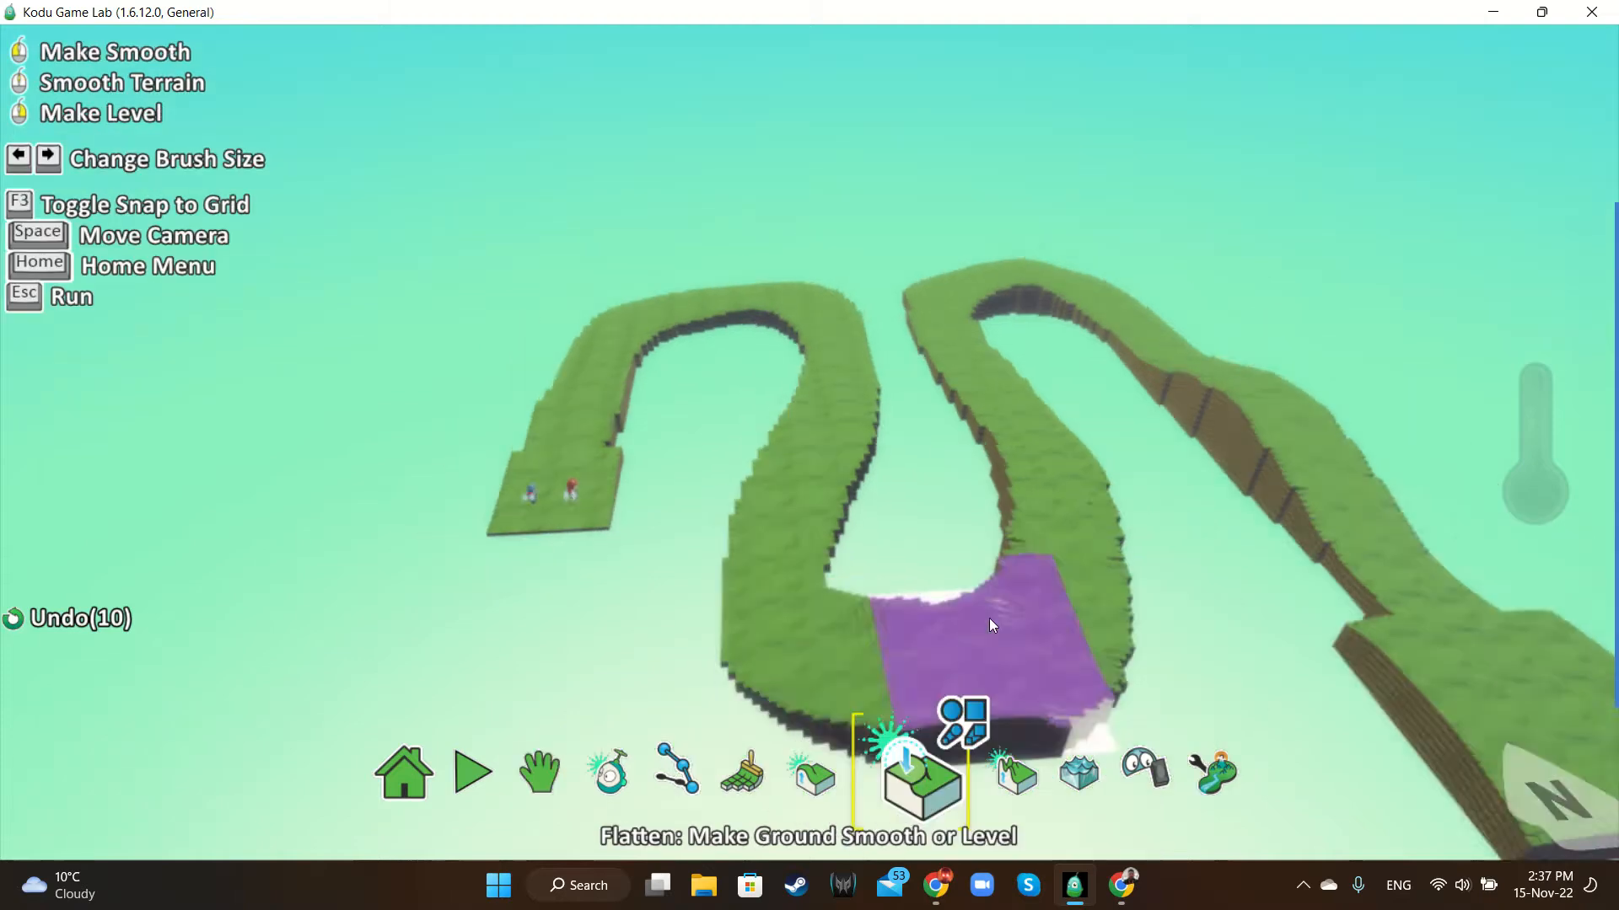
Examine the whole track layout from overhead, from the start square with the two cycles to the finish square
key(space)
right_drag(1176, 512, 1156, 575)
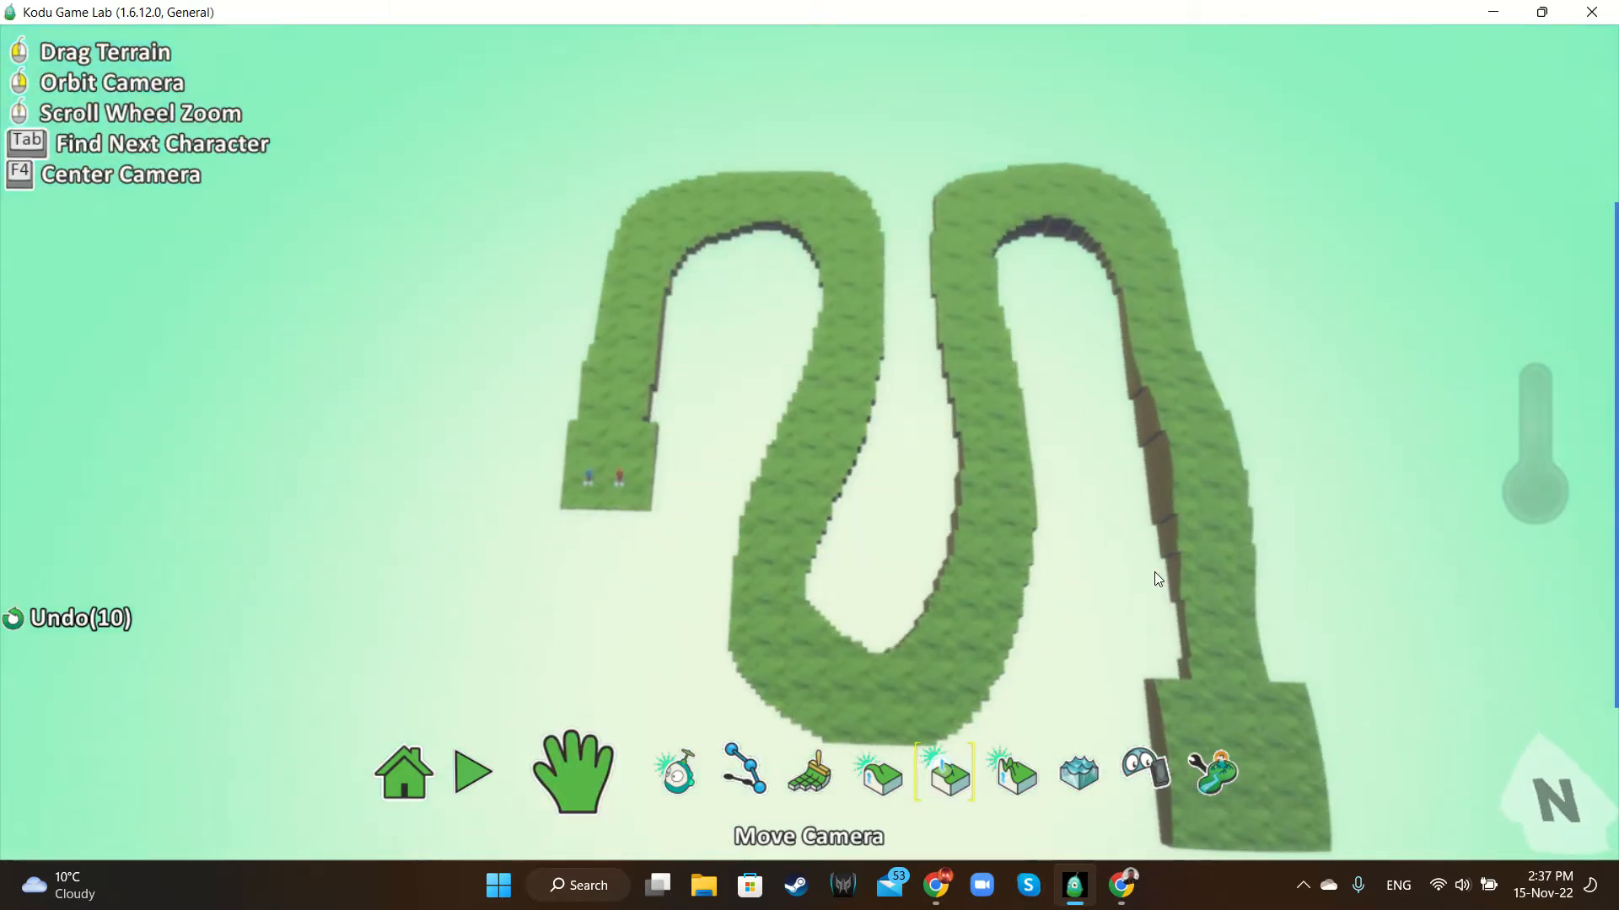
scroll(1151, 575, down, 1)
scroll(1095, 569, up, 3)
key(space)
right_drag(994, 589, 998, 600)
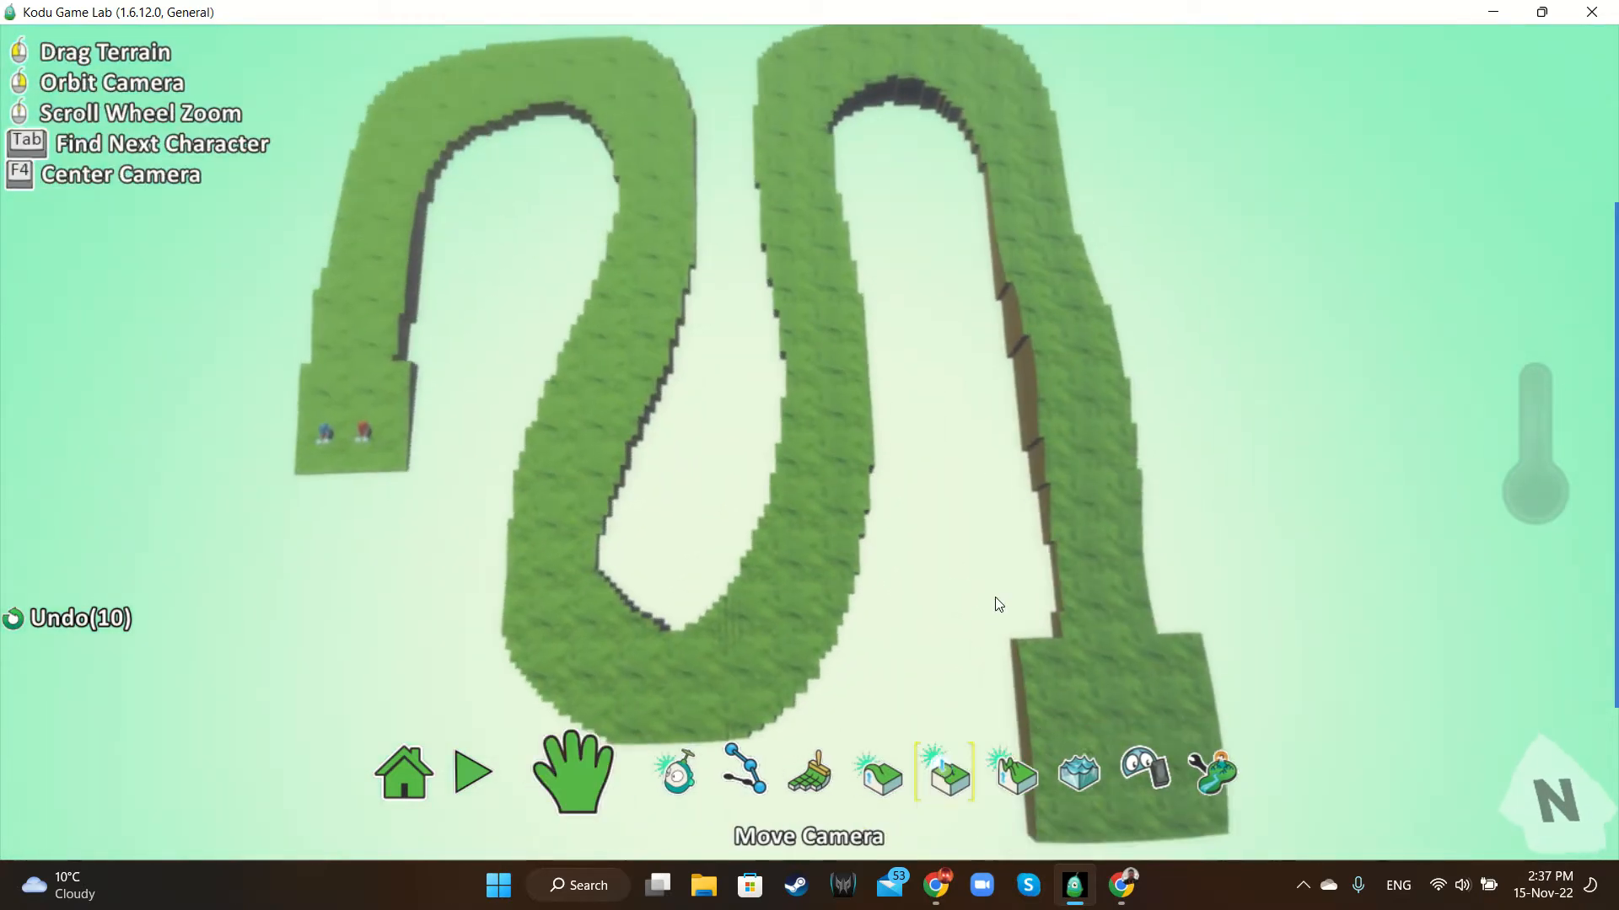
scroll(974, 596, down, 1)
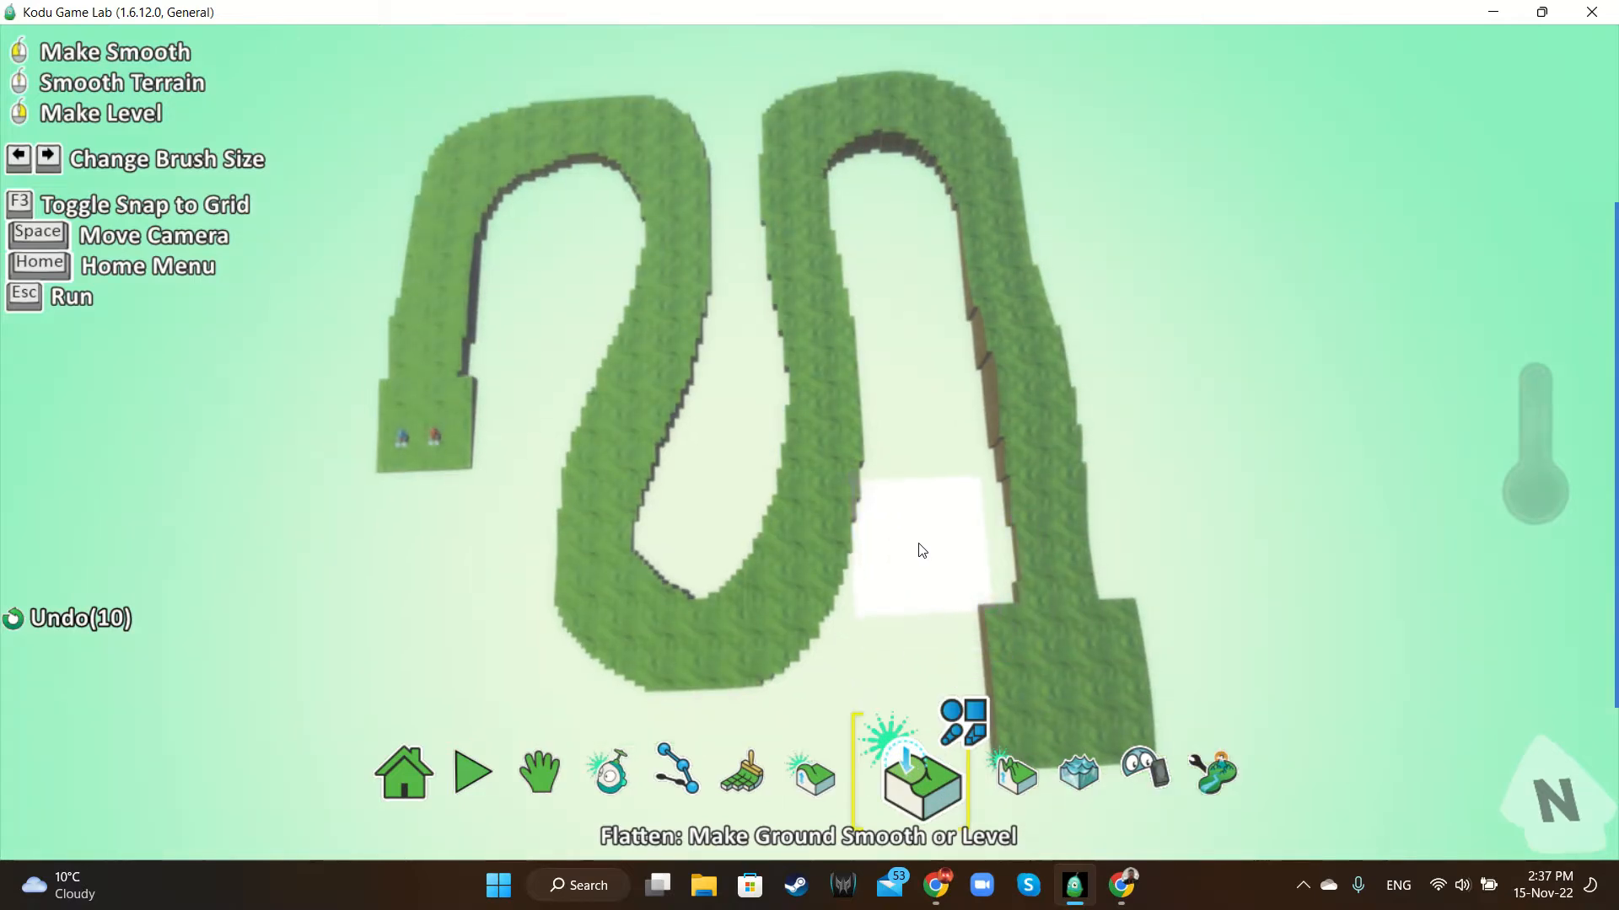
scroll(955, 556, down, 1)
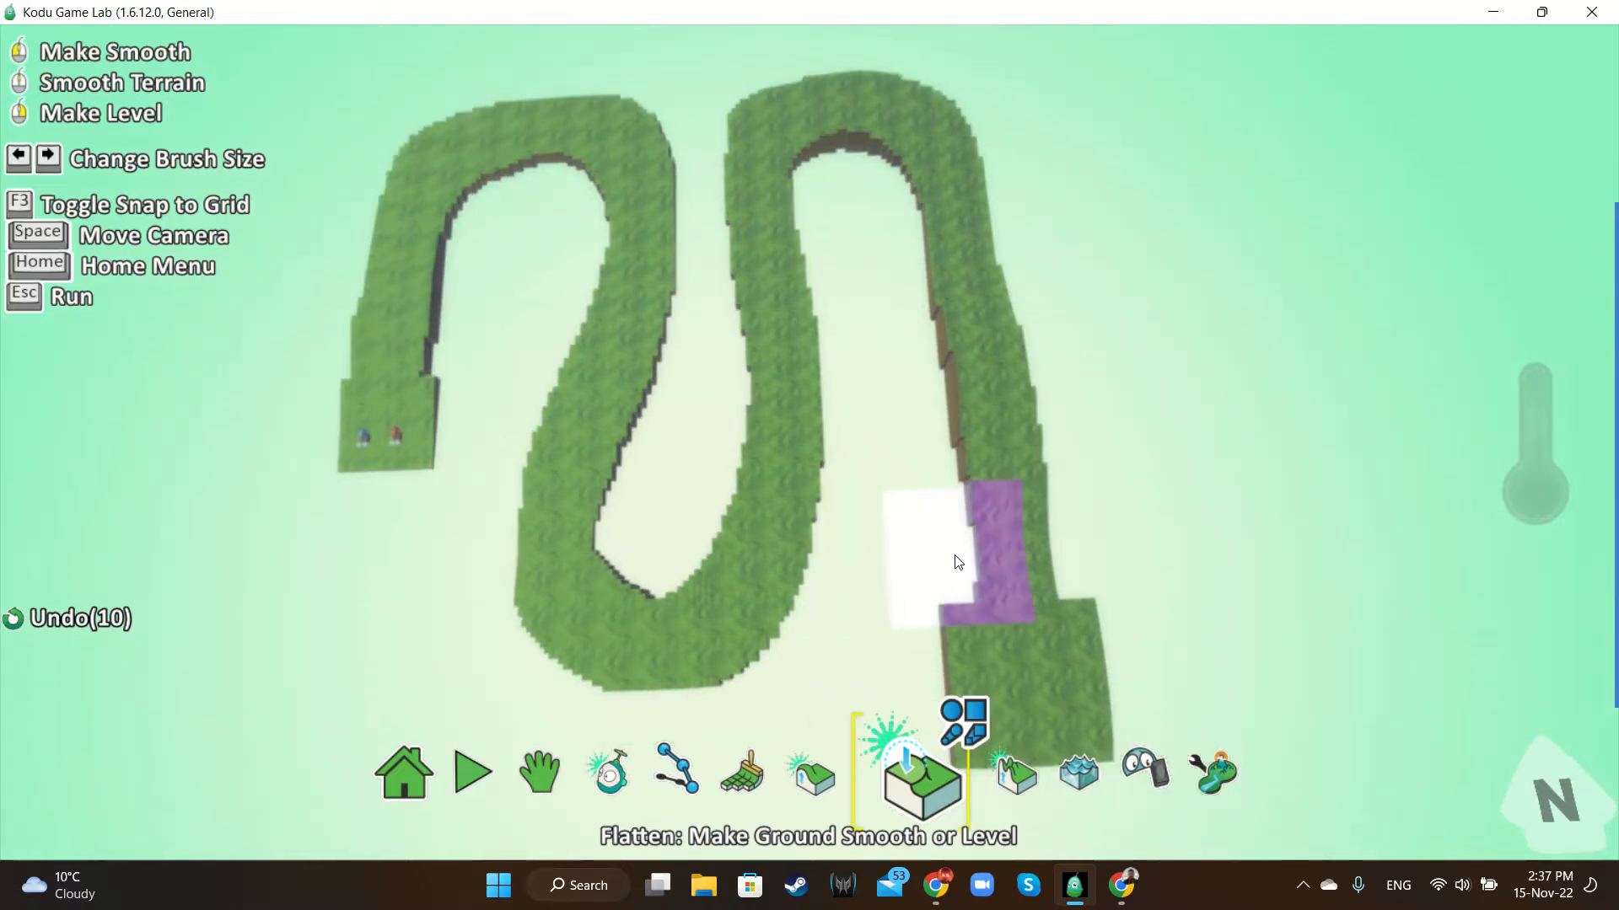
scroll(954, 555, up, 2)
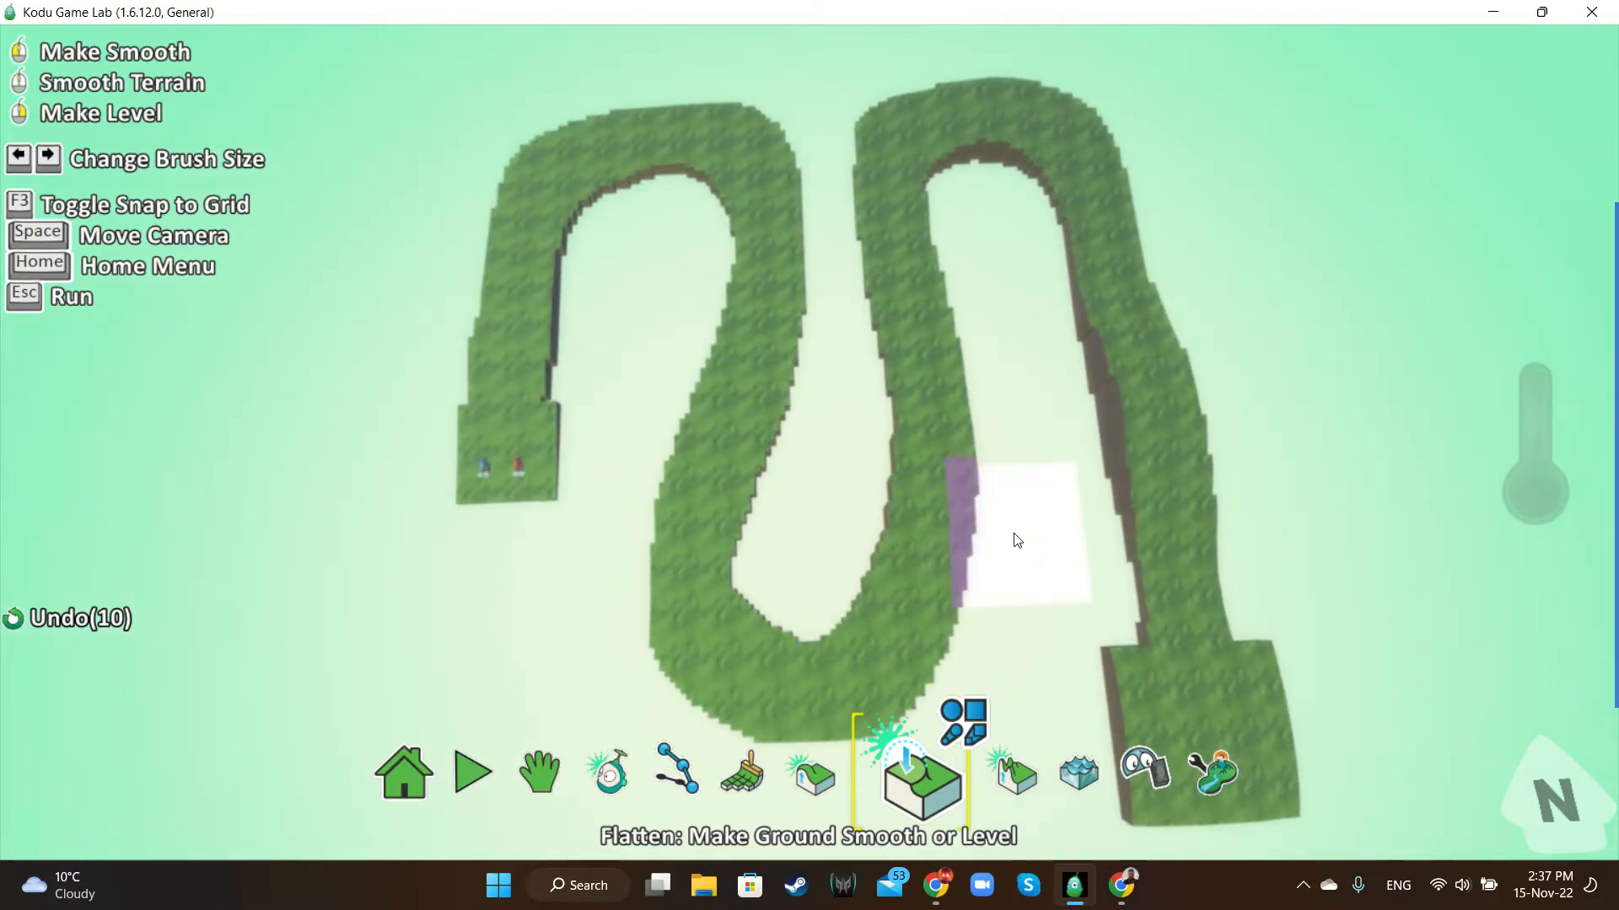
key(space)
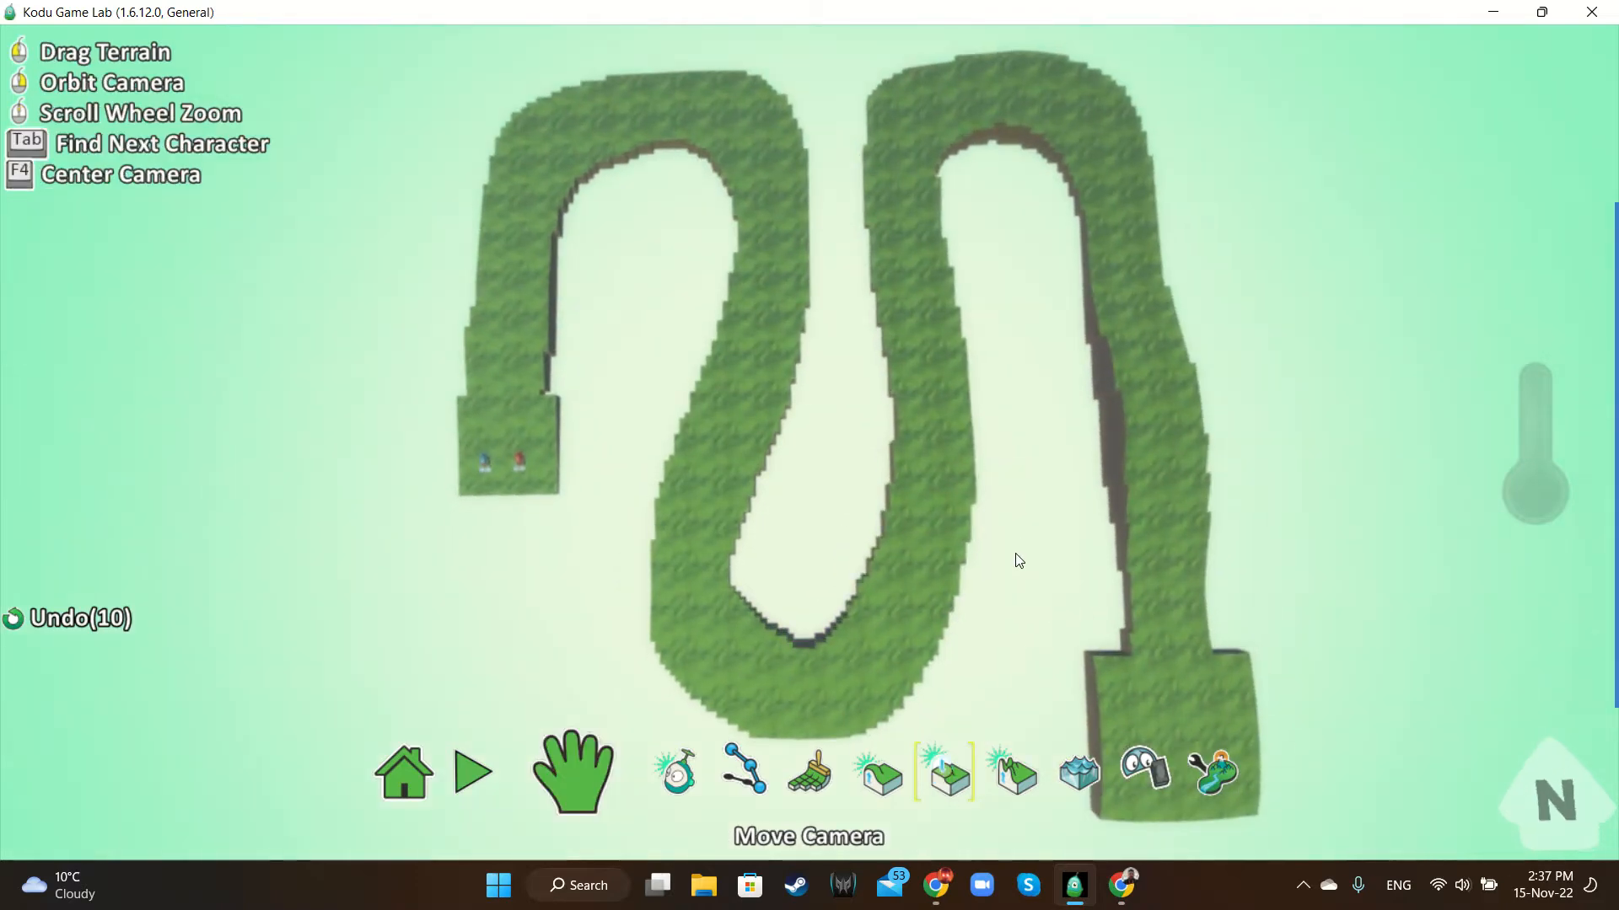
Start a path with the Path Tool at the red cycle and lay its nodes along the first straight to the first bend
click(816, 751)
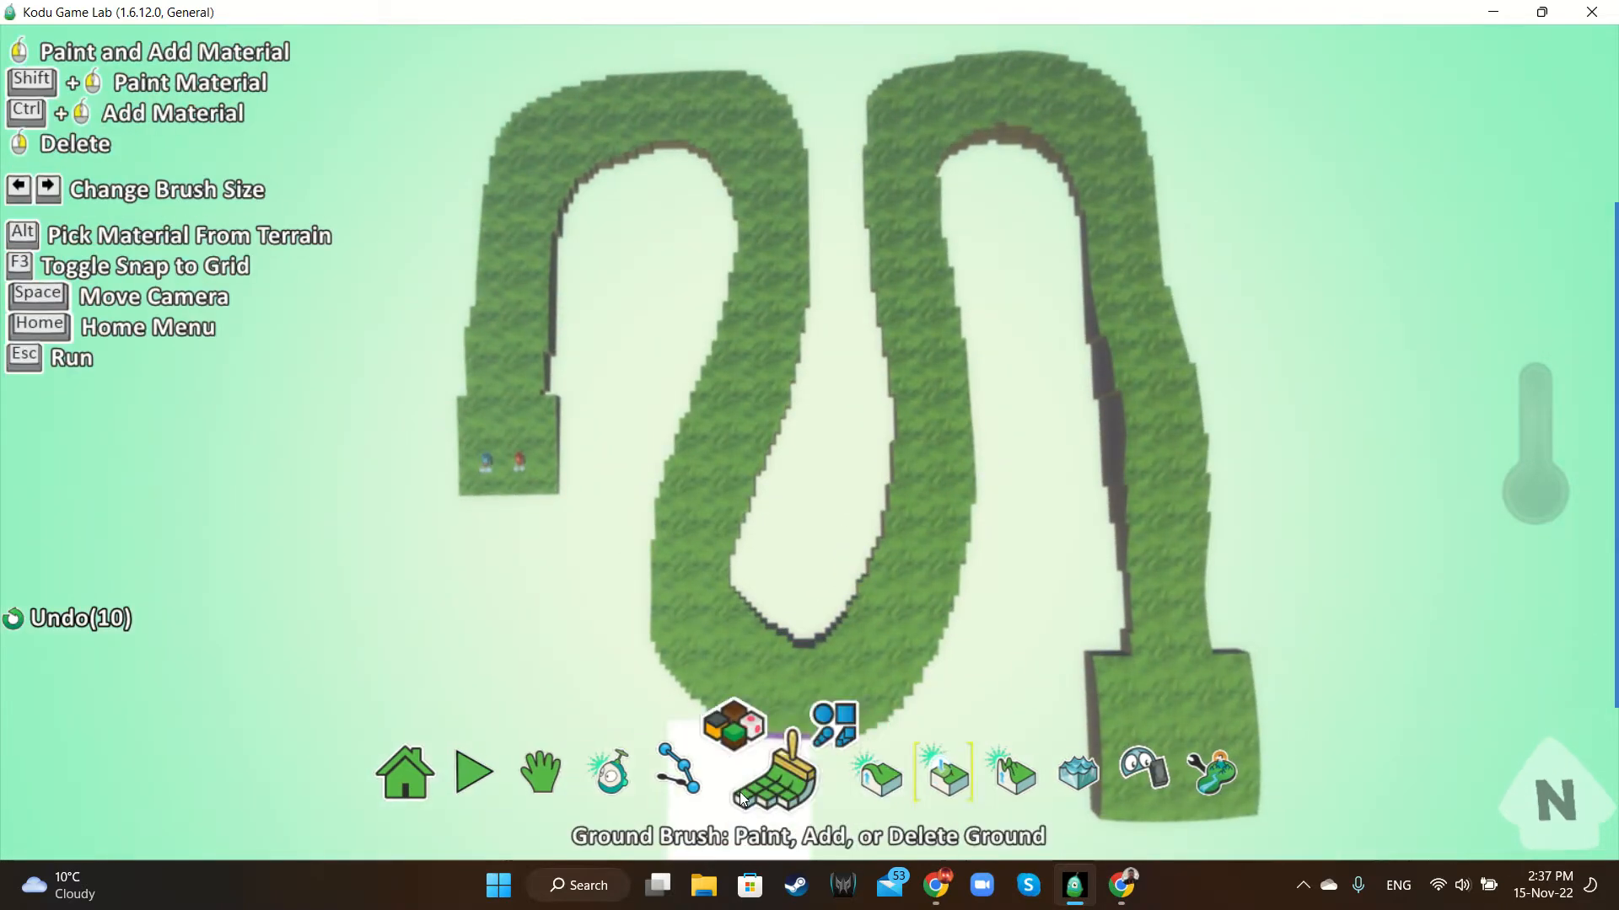
click(696, 780)
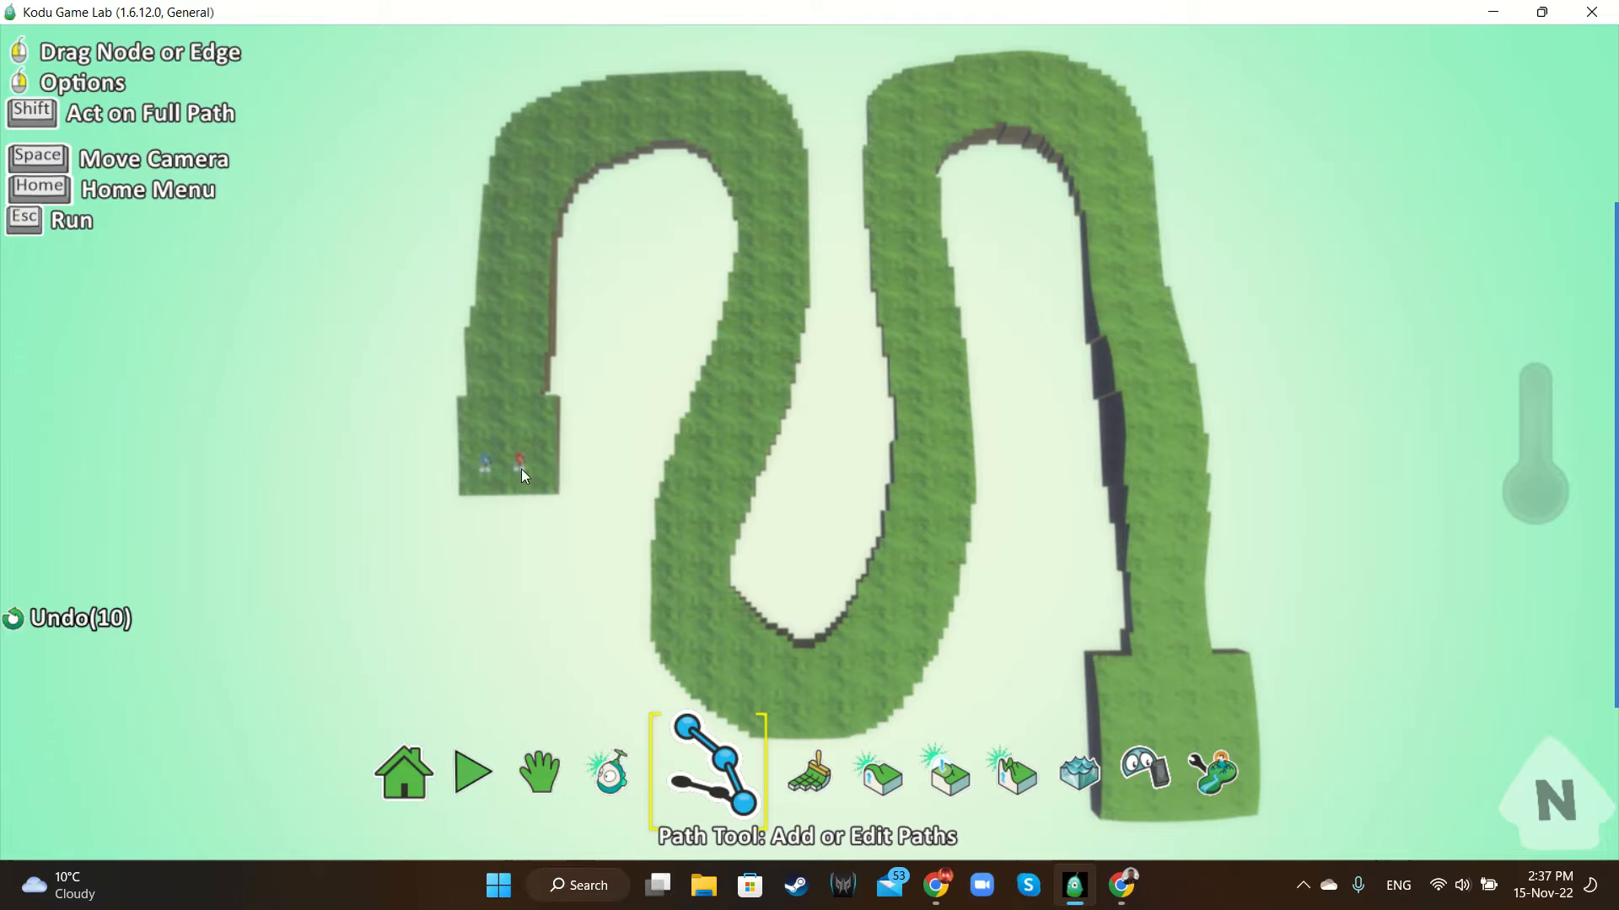
scroll(521, 469, up, 5)
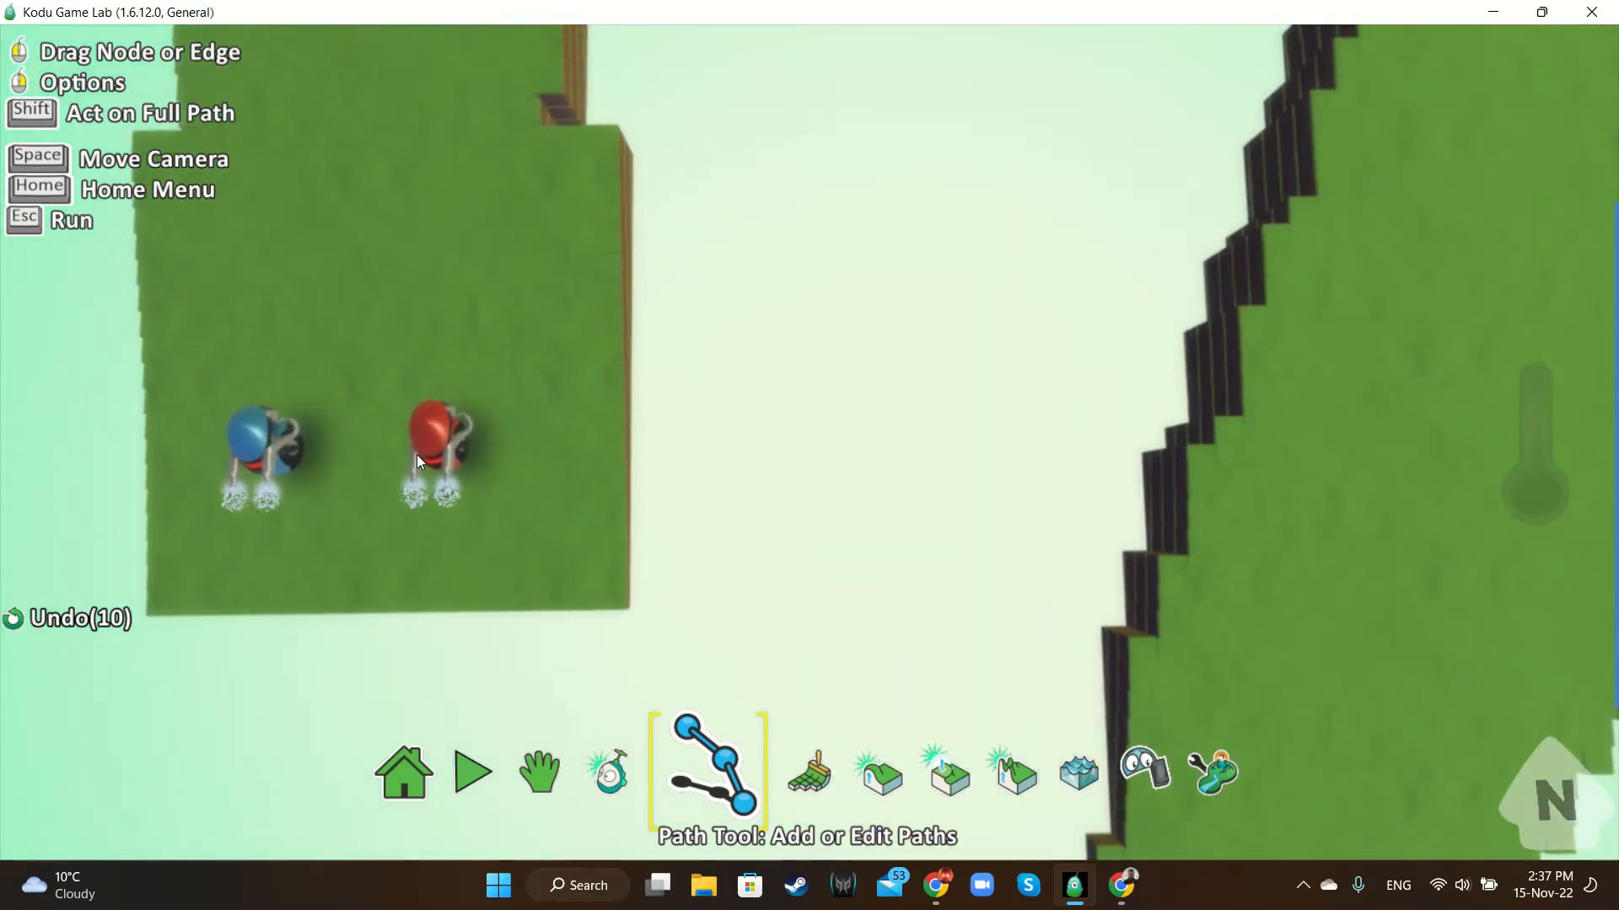
scroll(416, 385, down, 8)
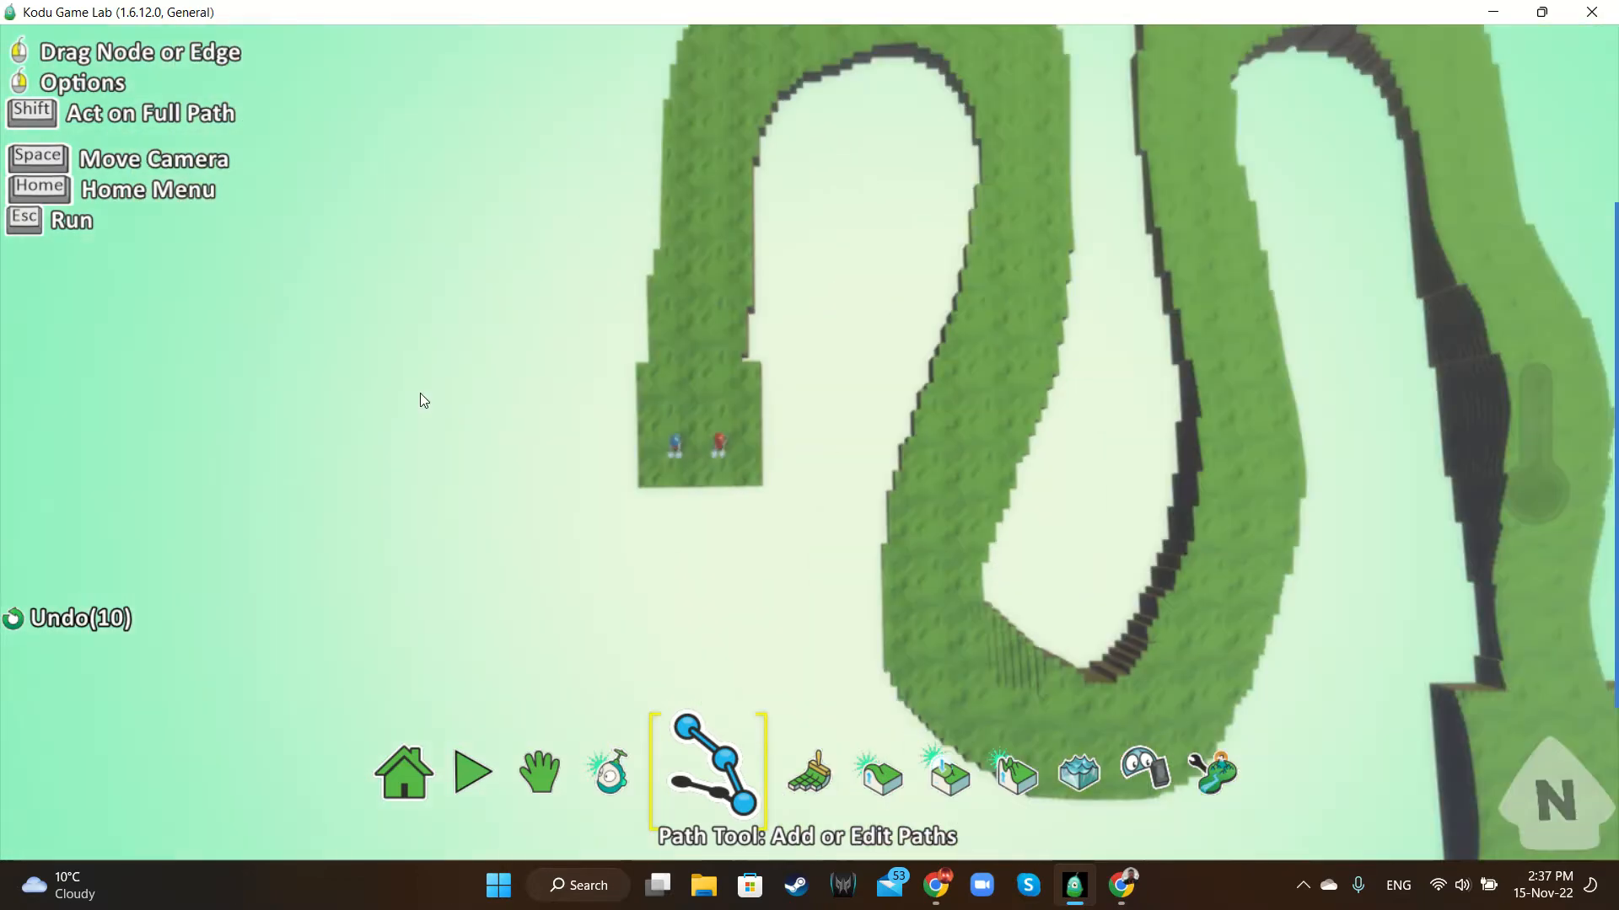
scroll(420, 393, down, 3)
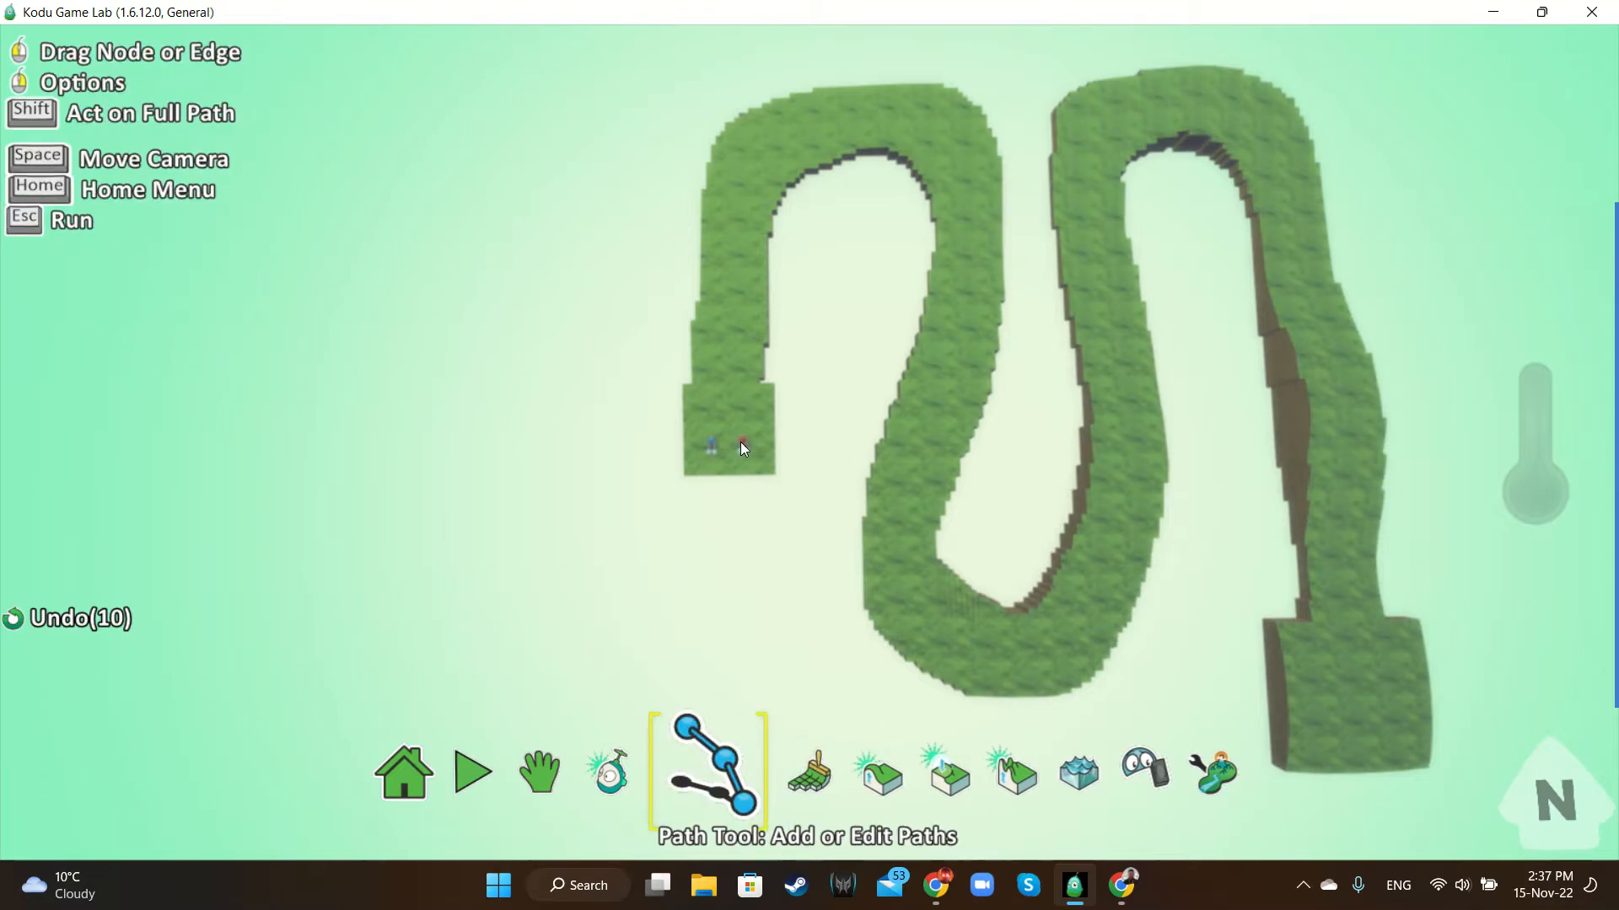
scroll(740, 442, up, 10)
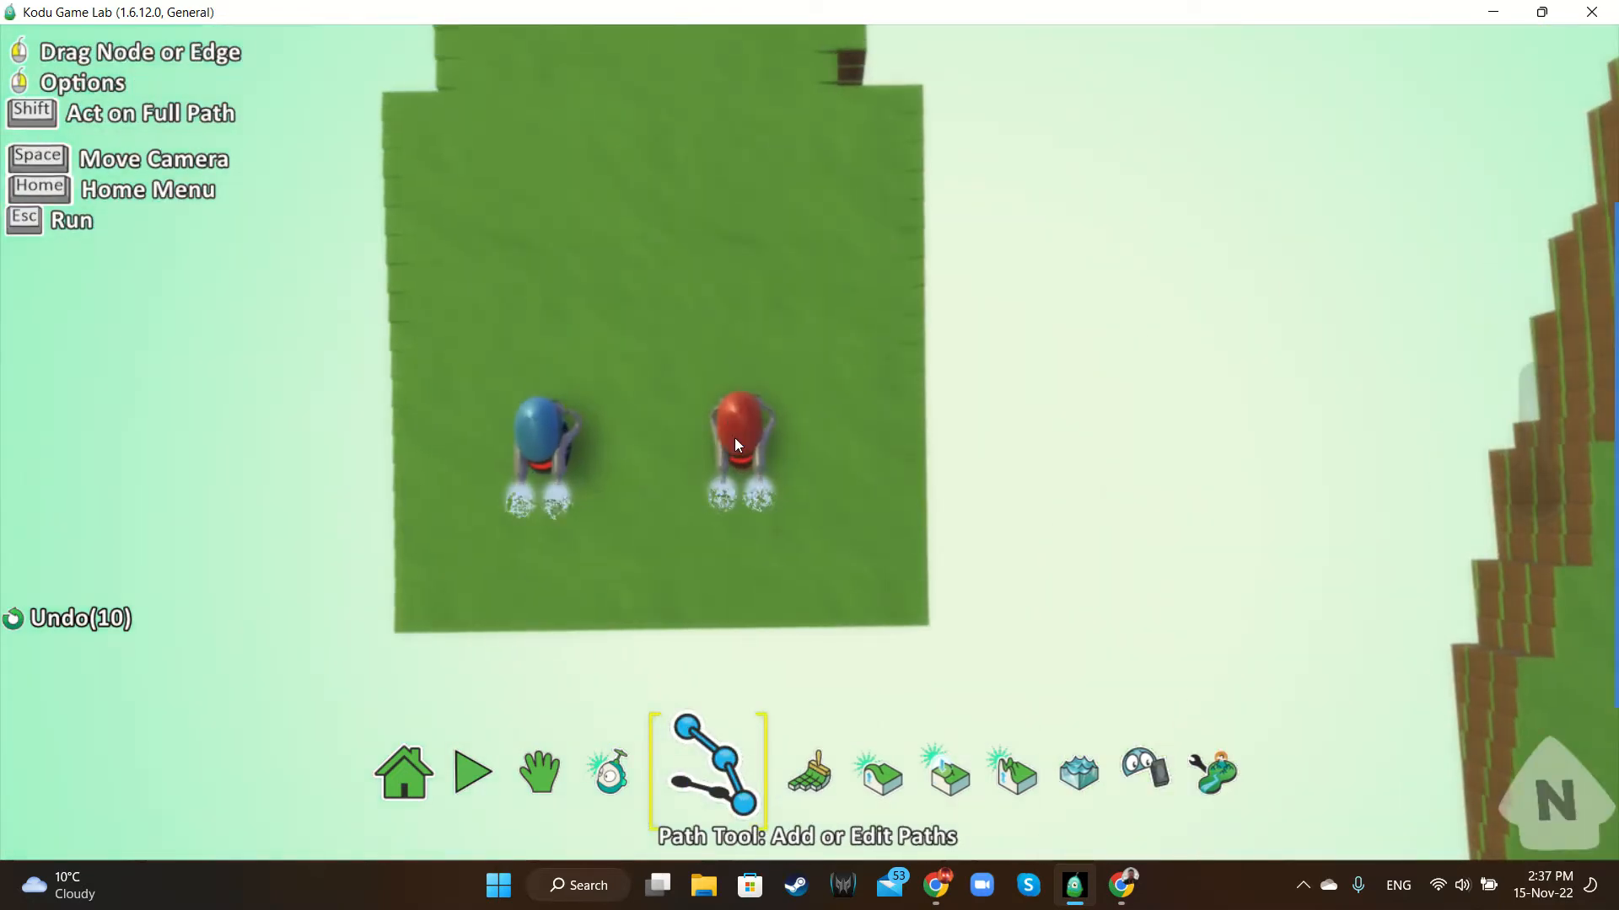
click(735, 440)
scroll(735, 440, down, 5)
scroll(762, 368, down, 5)
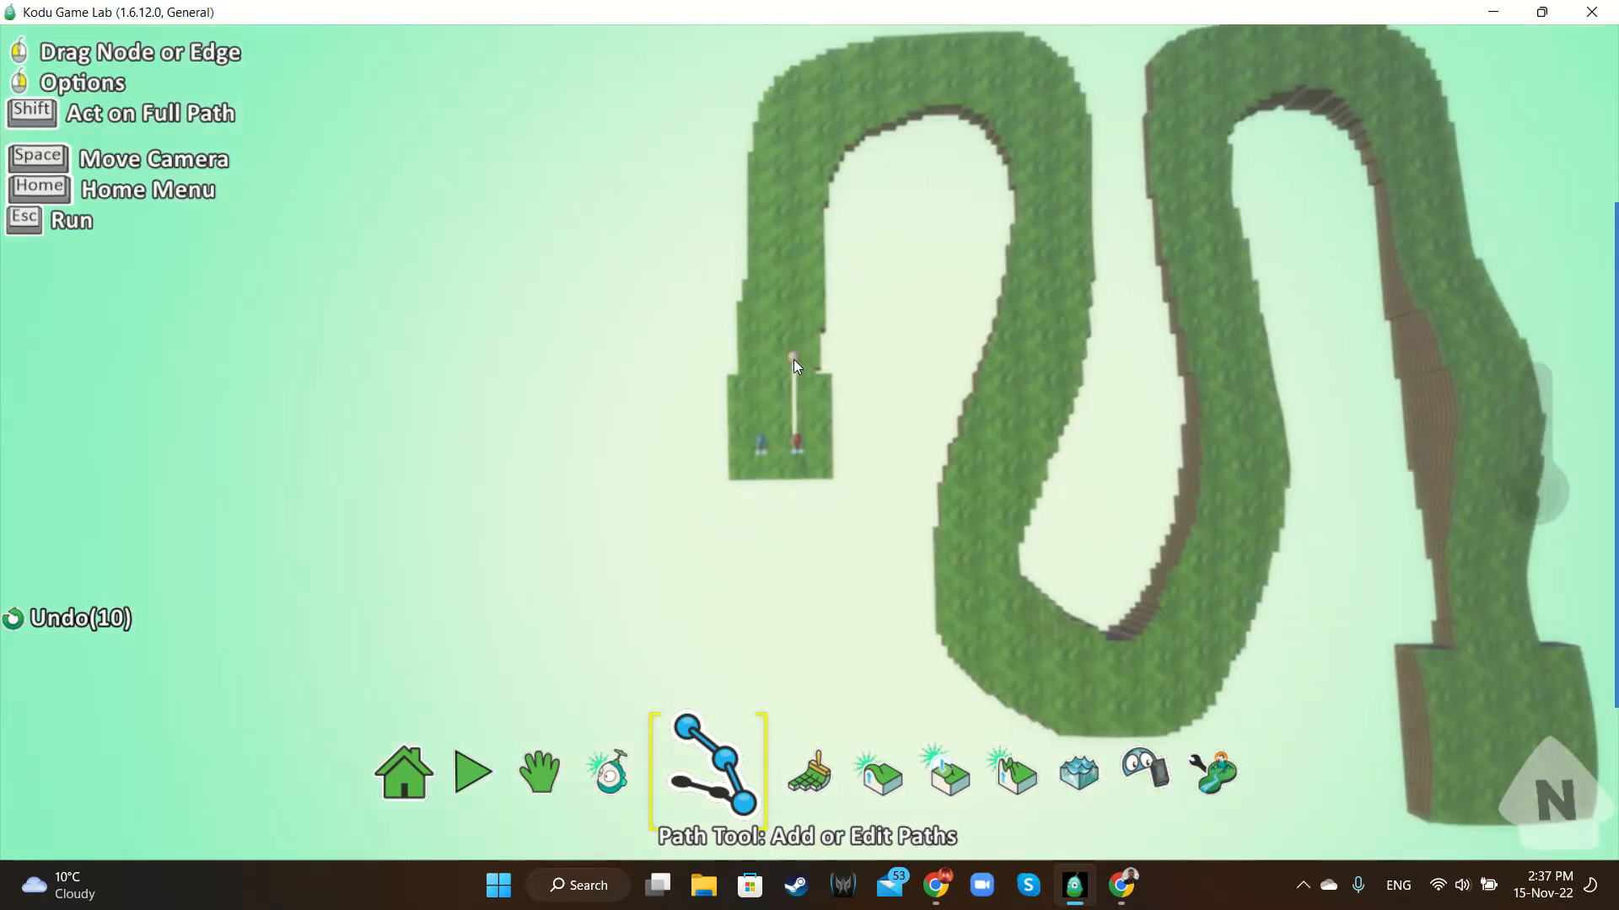
click(787, 403)
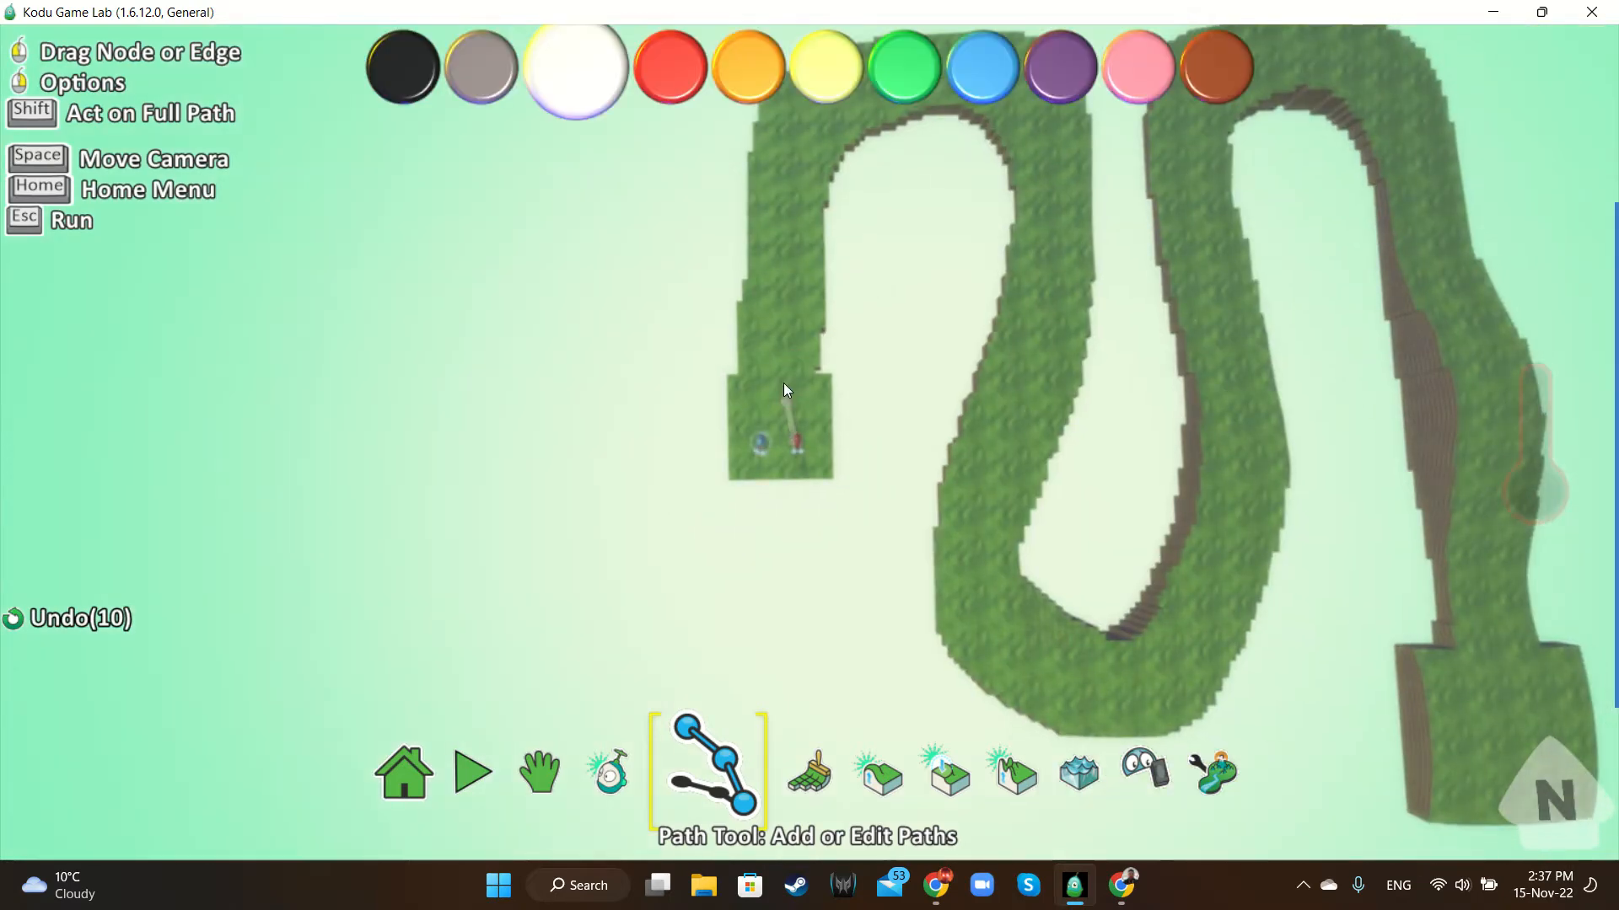
click(782, 331)
click(785, 257)
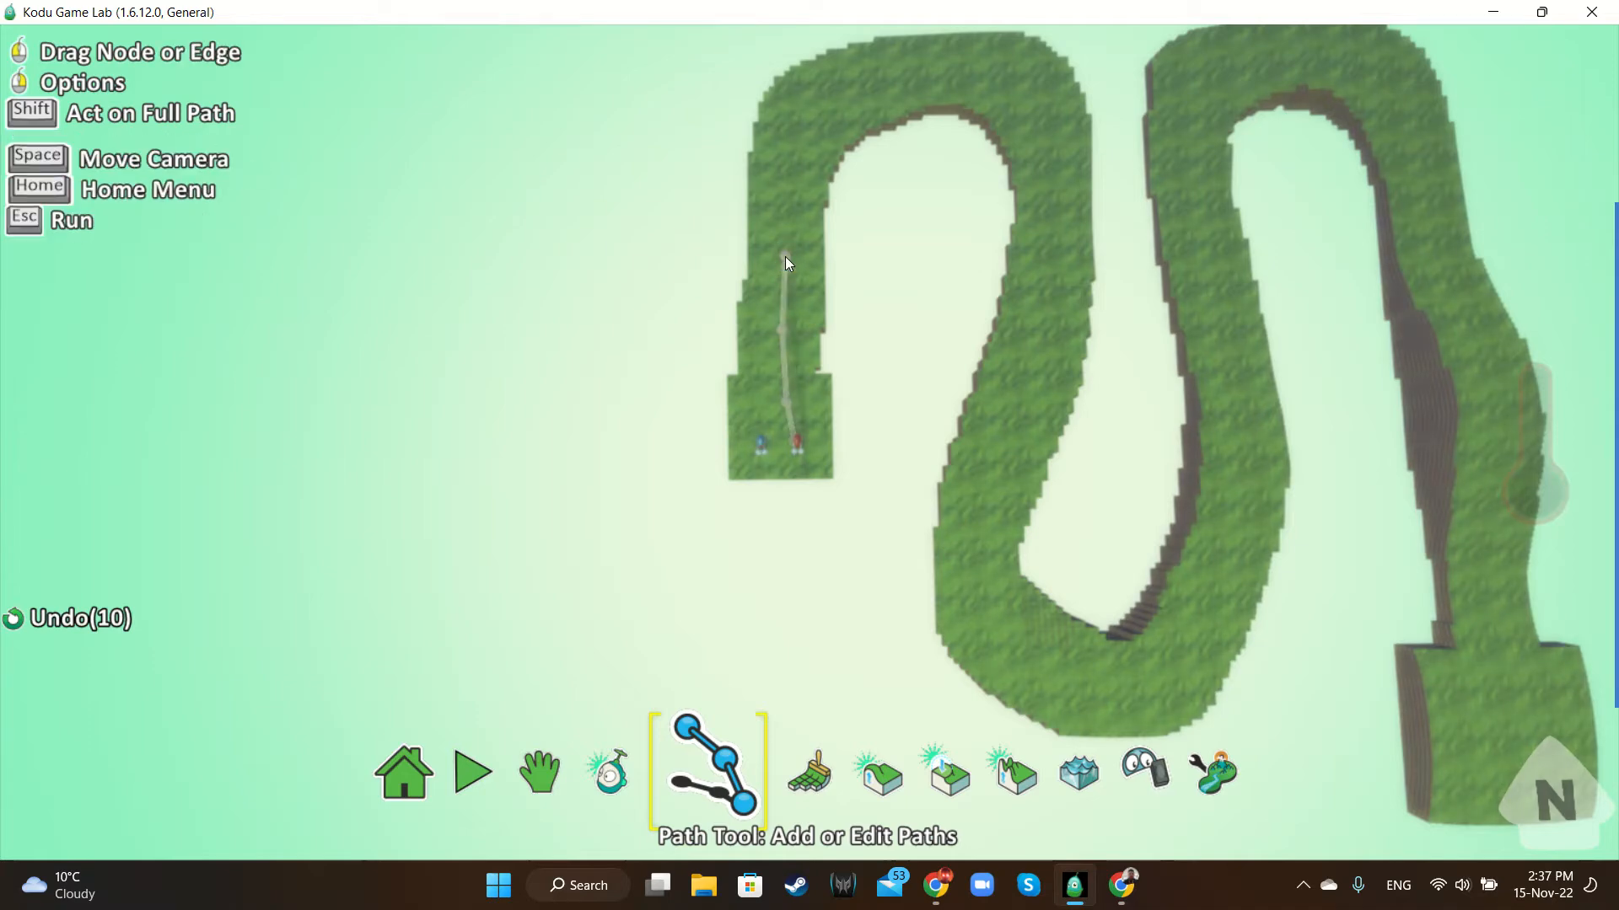
click(789, 175)
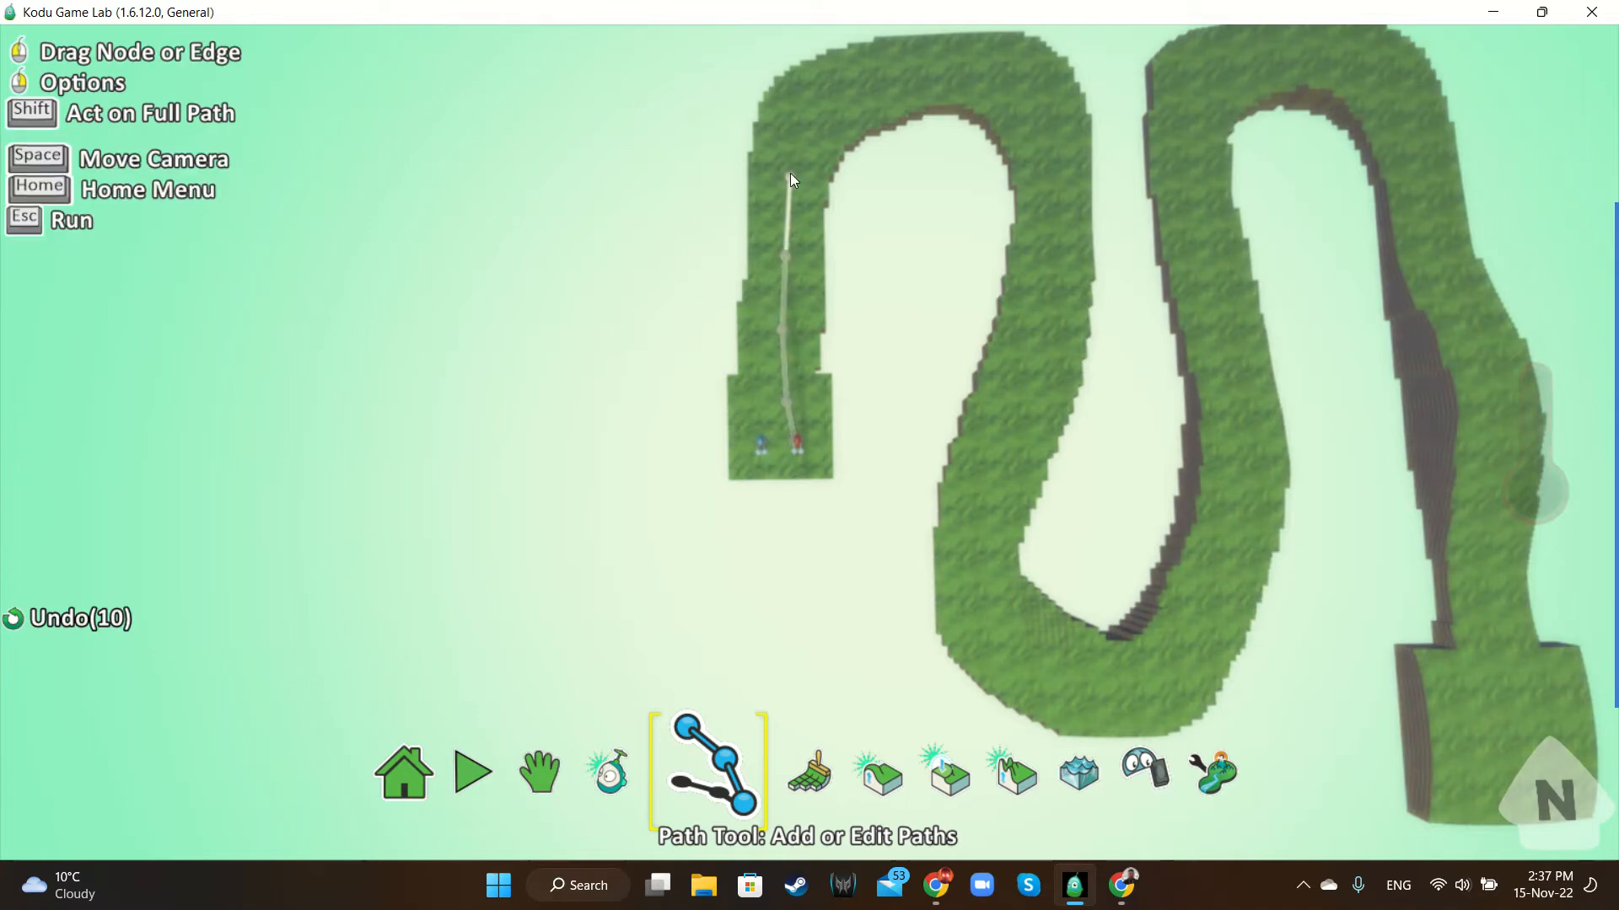
Continue the path's nodes around the first bend and along the centre of the second straight
click(813, 115)
click(867, 93)
click(934, 72)
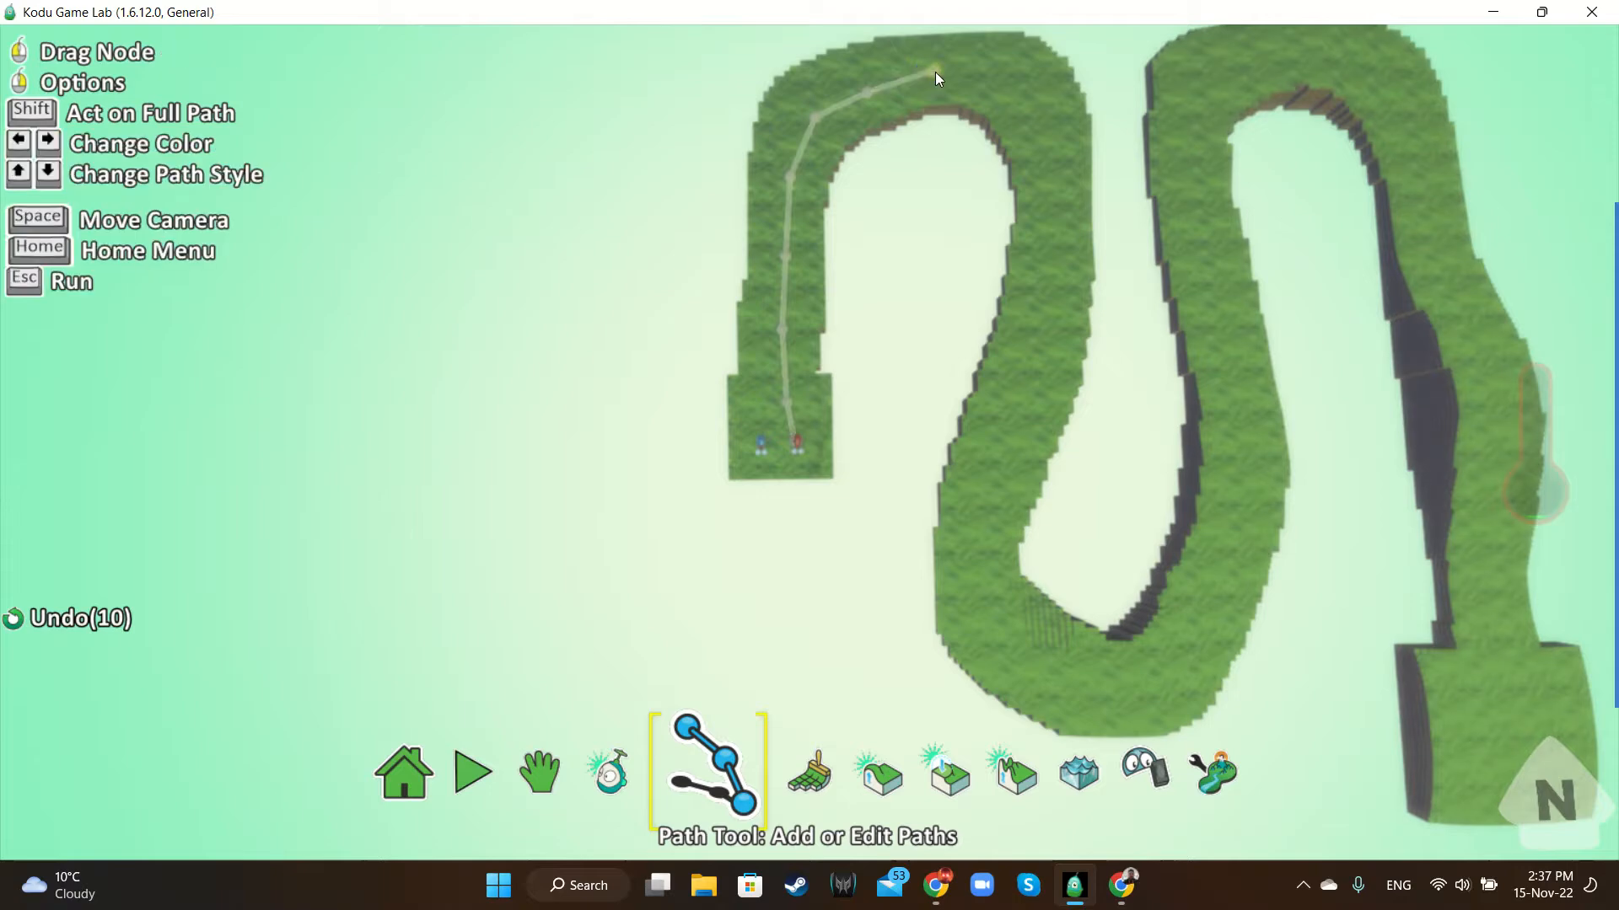
click(1035, 126)
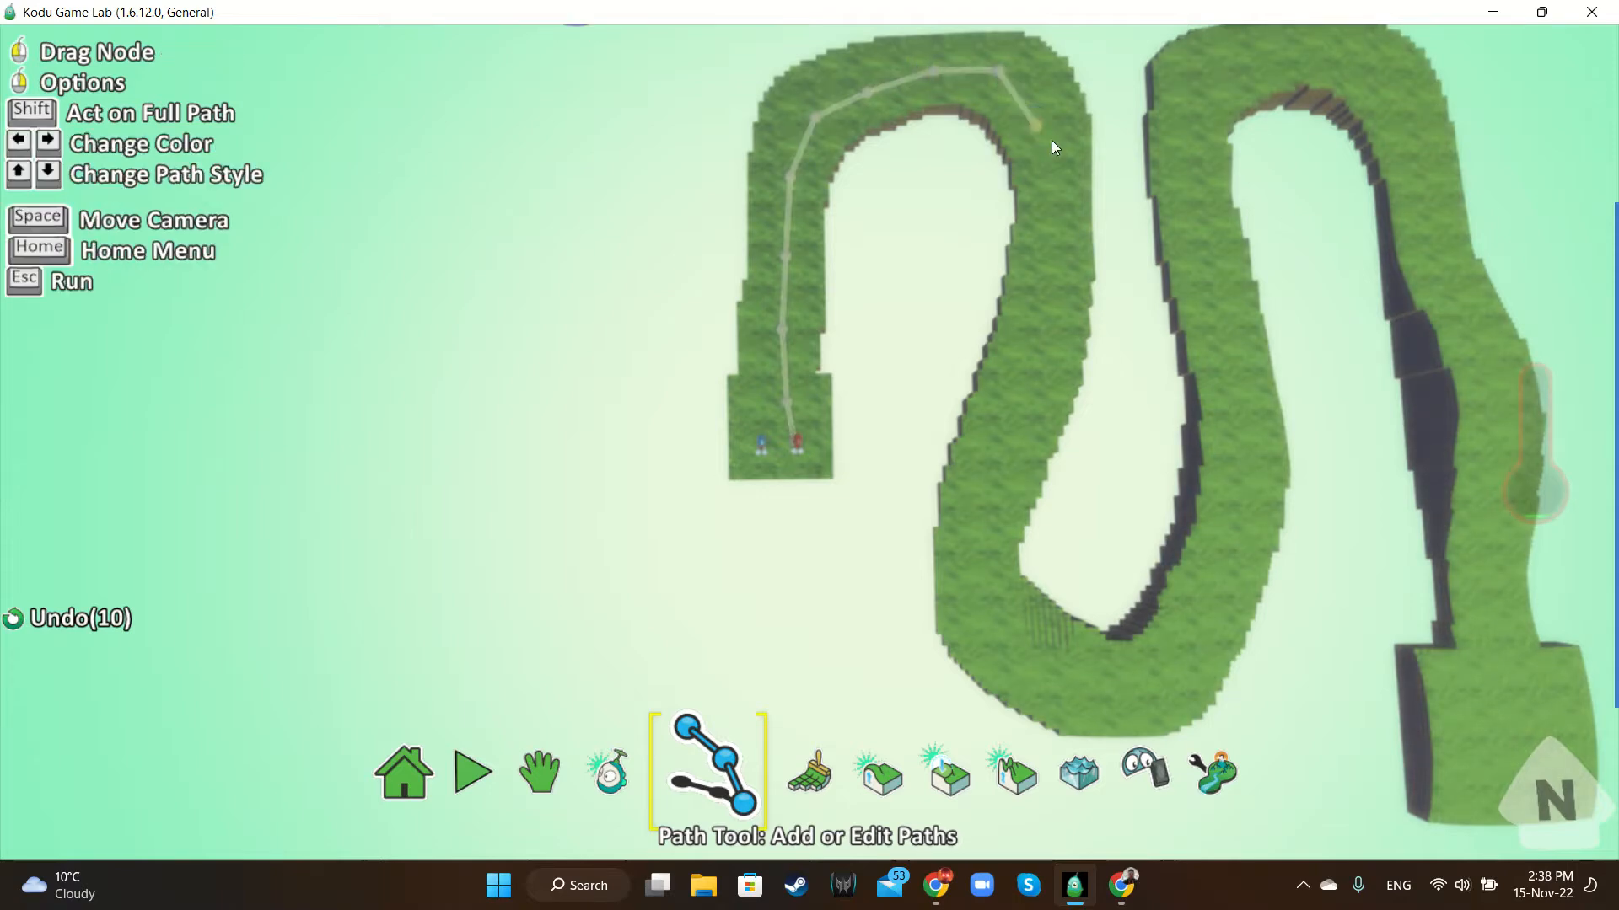
click(1051, 212)
click(1056, 253)
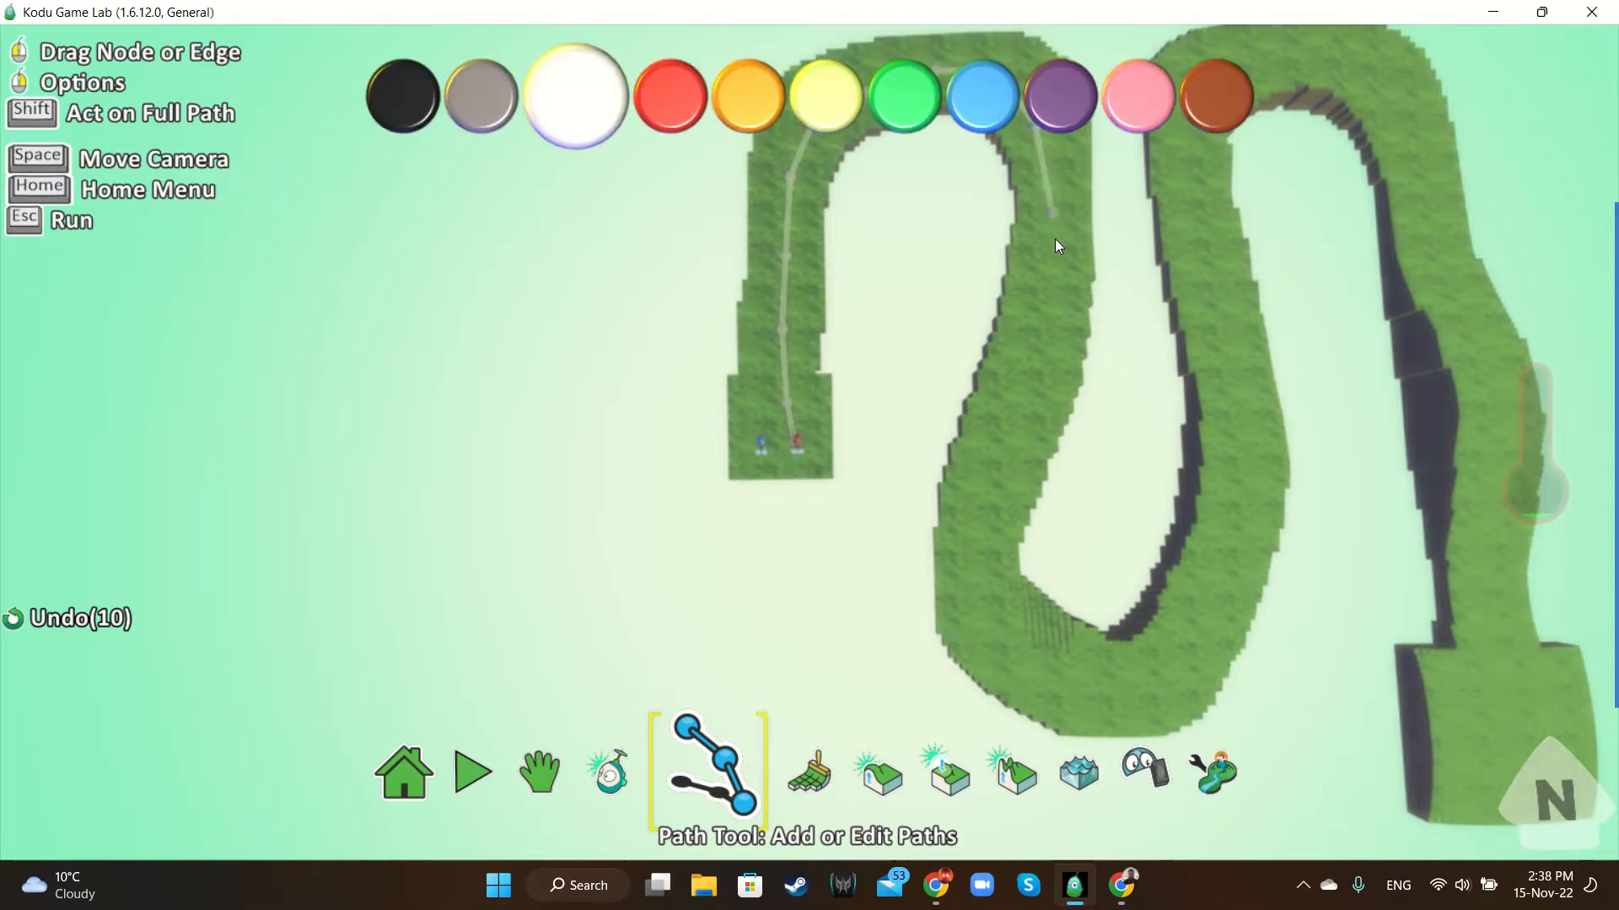
click(1054, 281)
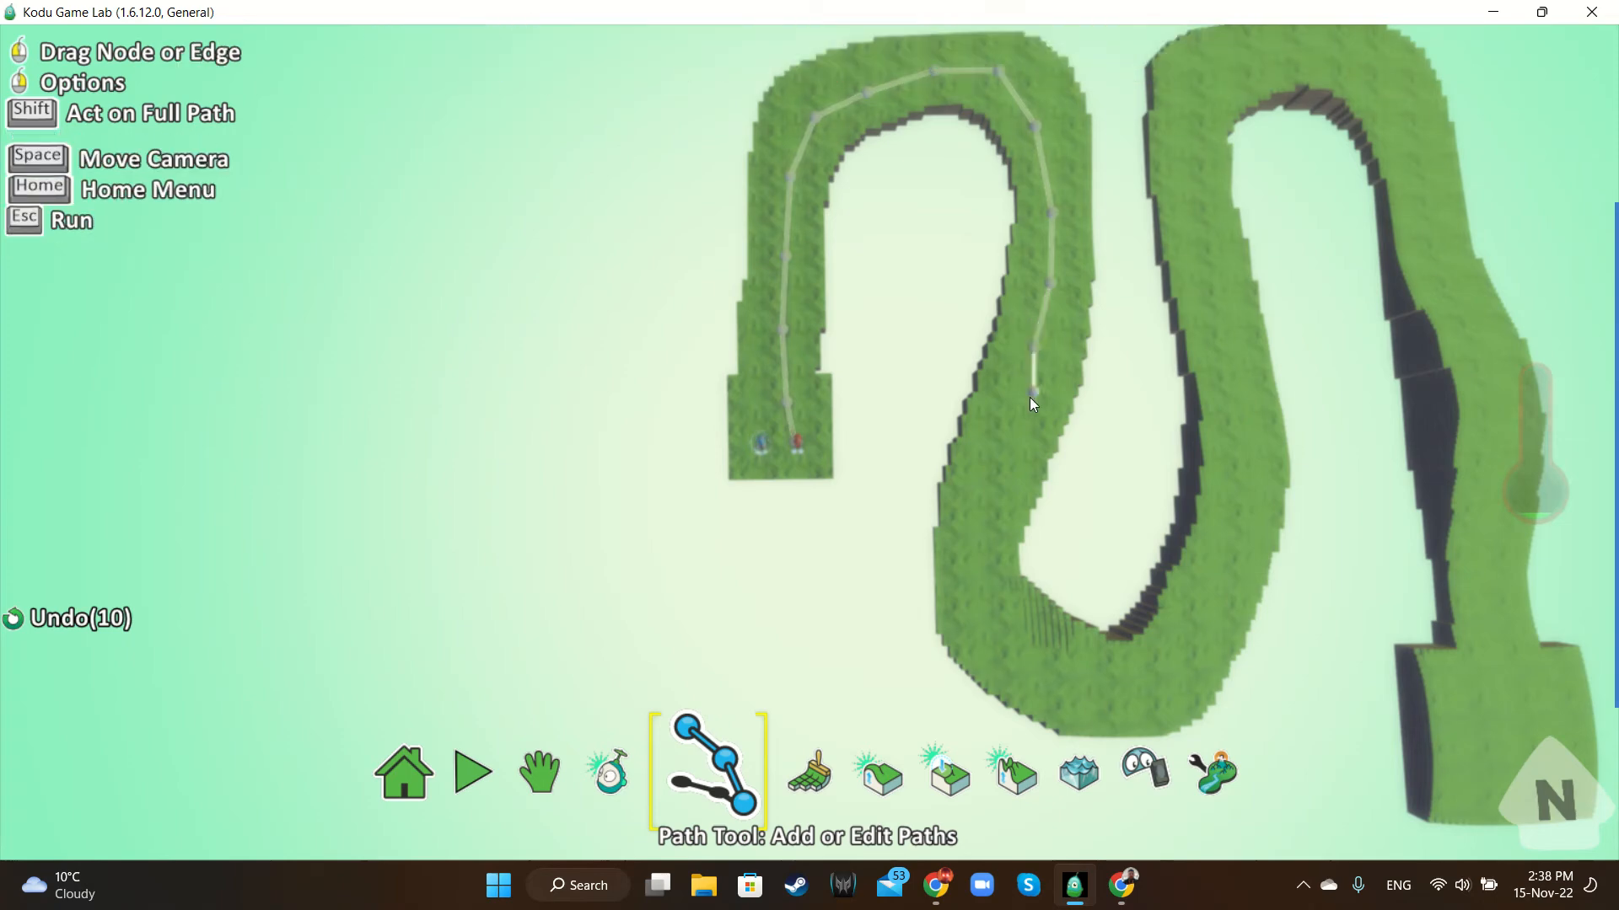
click(1008, 423)
click(983, 508)
click(975, 580)
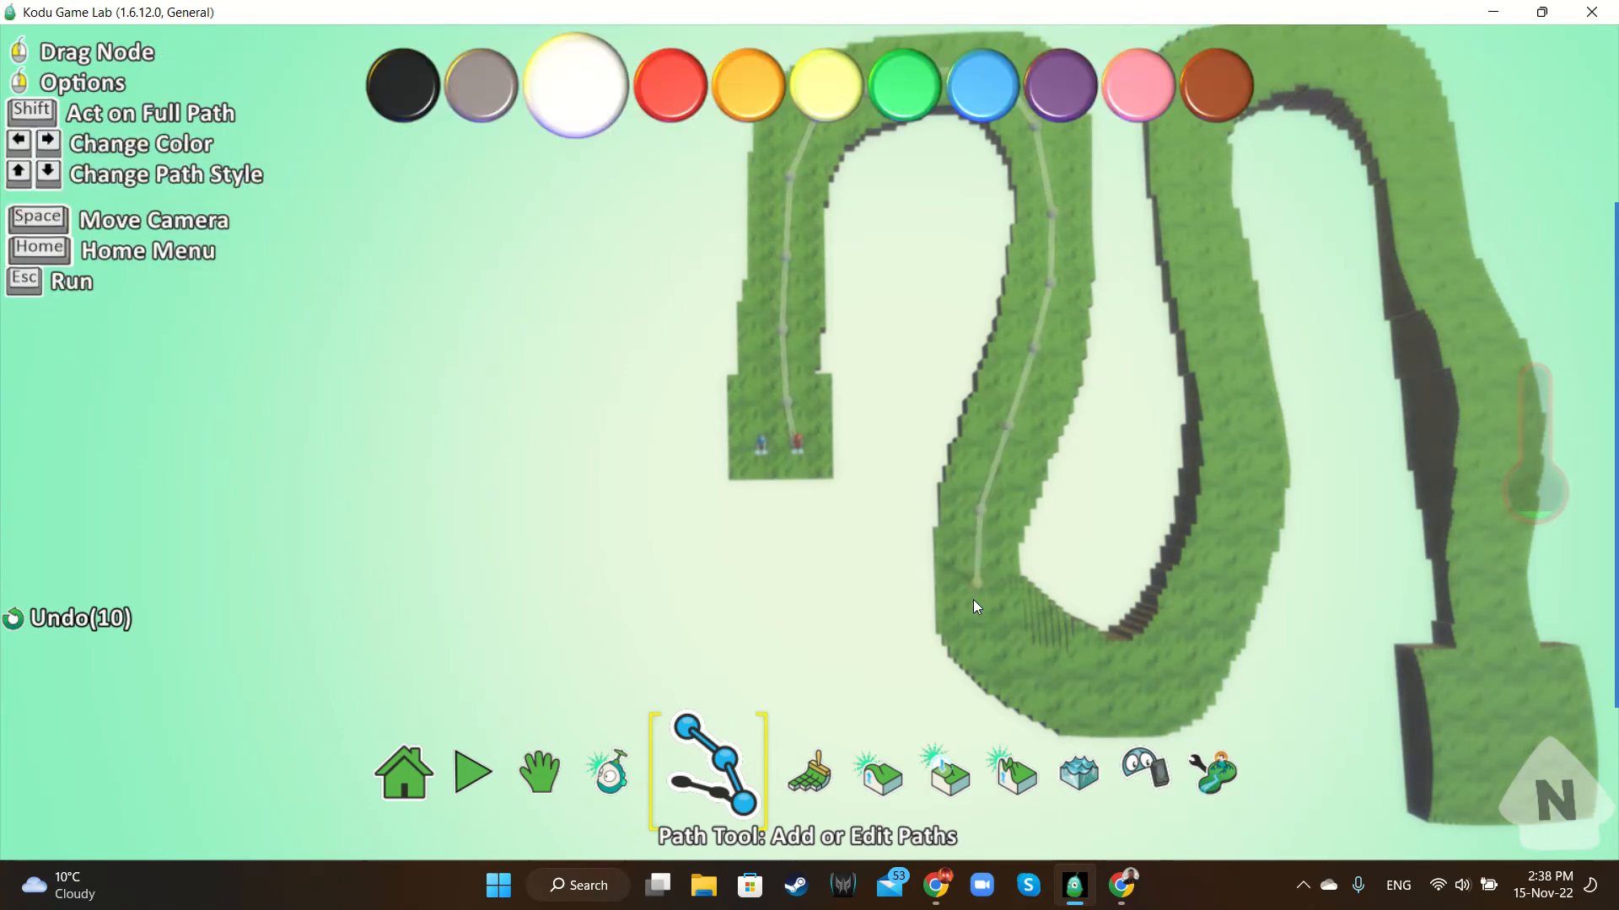
Lay the path's nodes around the middle bend and along the third straight towards the far bend
click(998, 653)
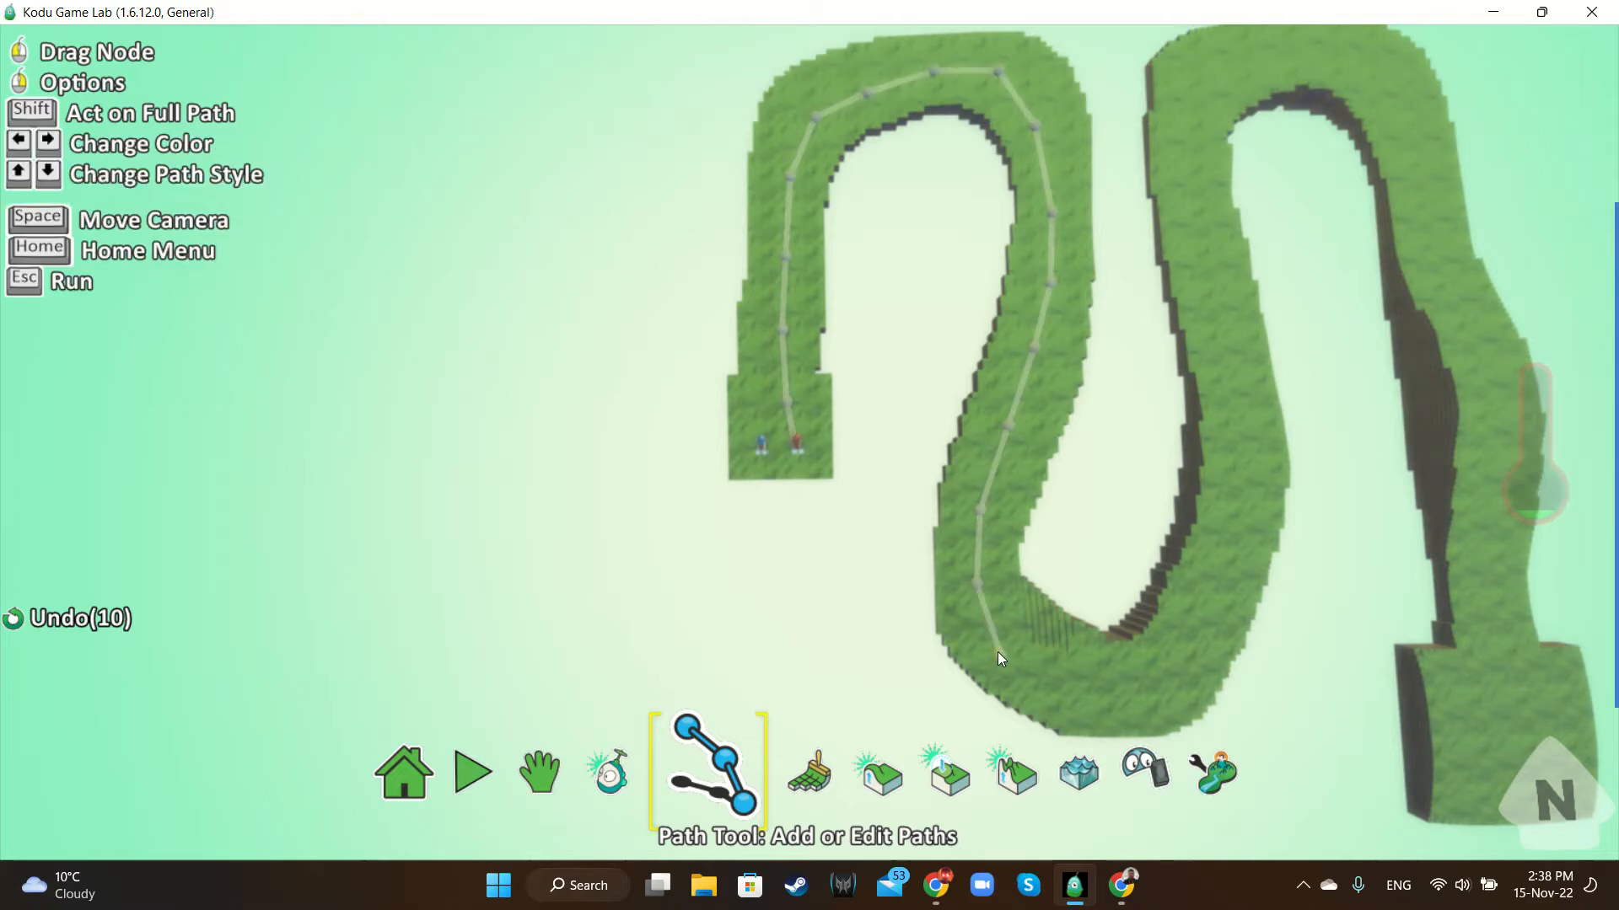
click(1071, 695)
click(1138, 693)
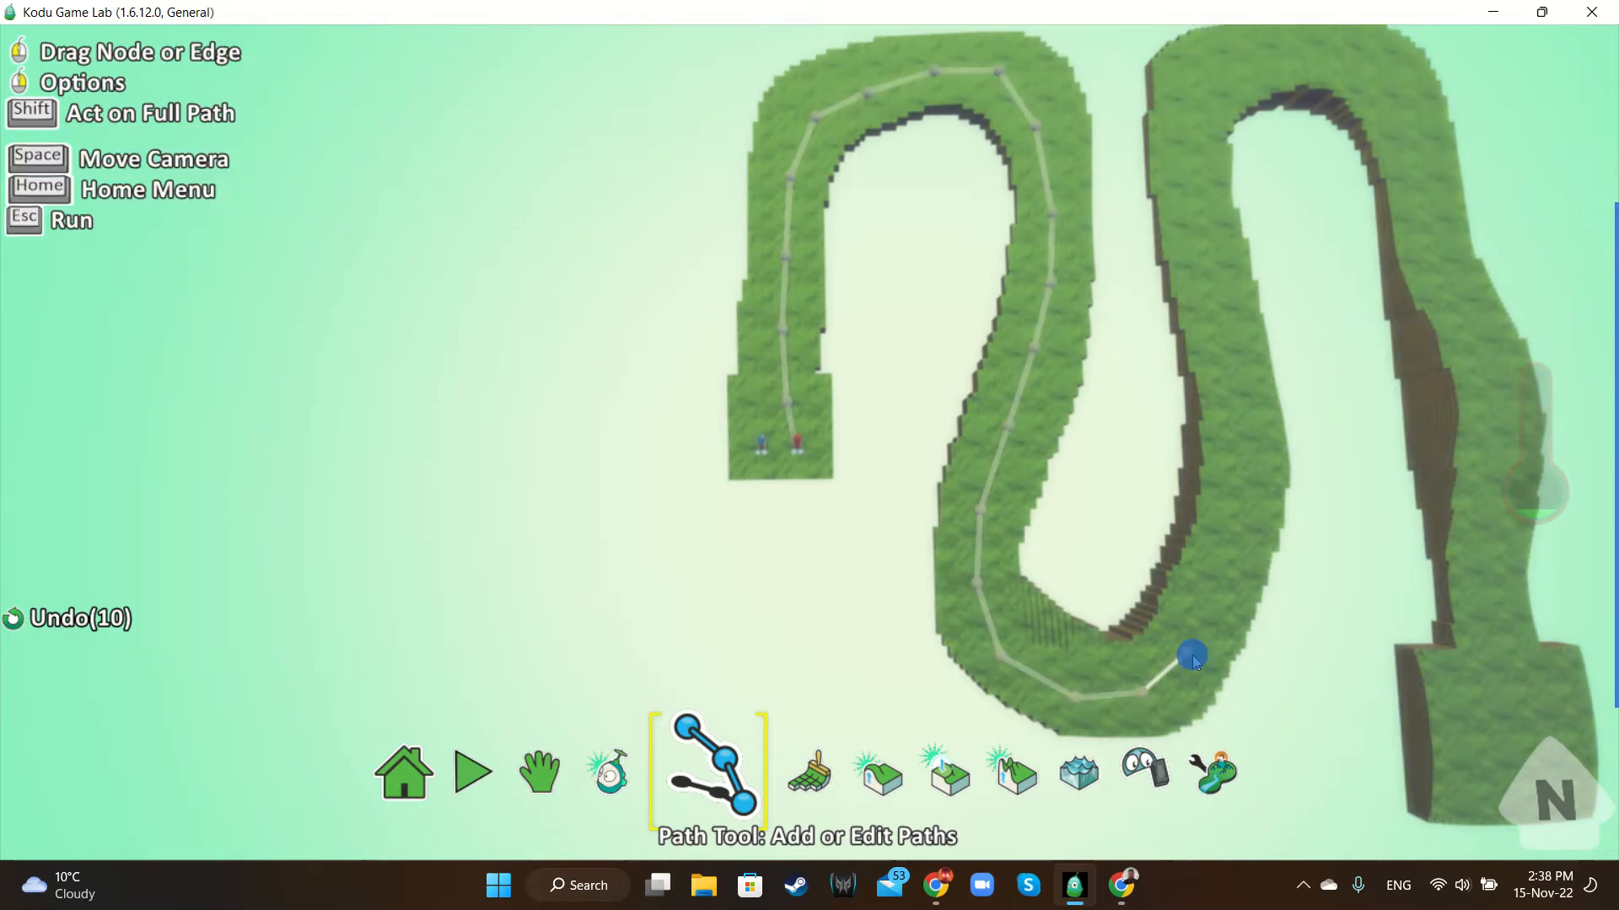
click(1190, 654)
click(1220, 584)
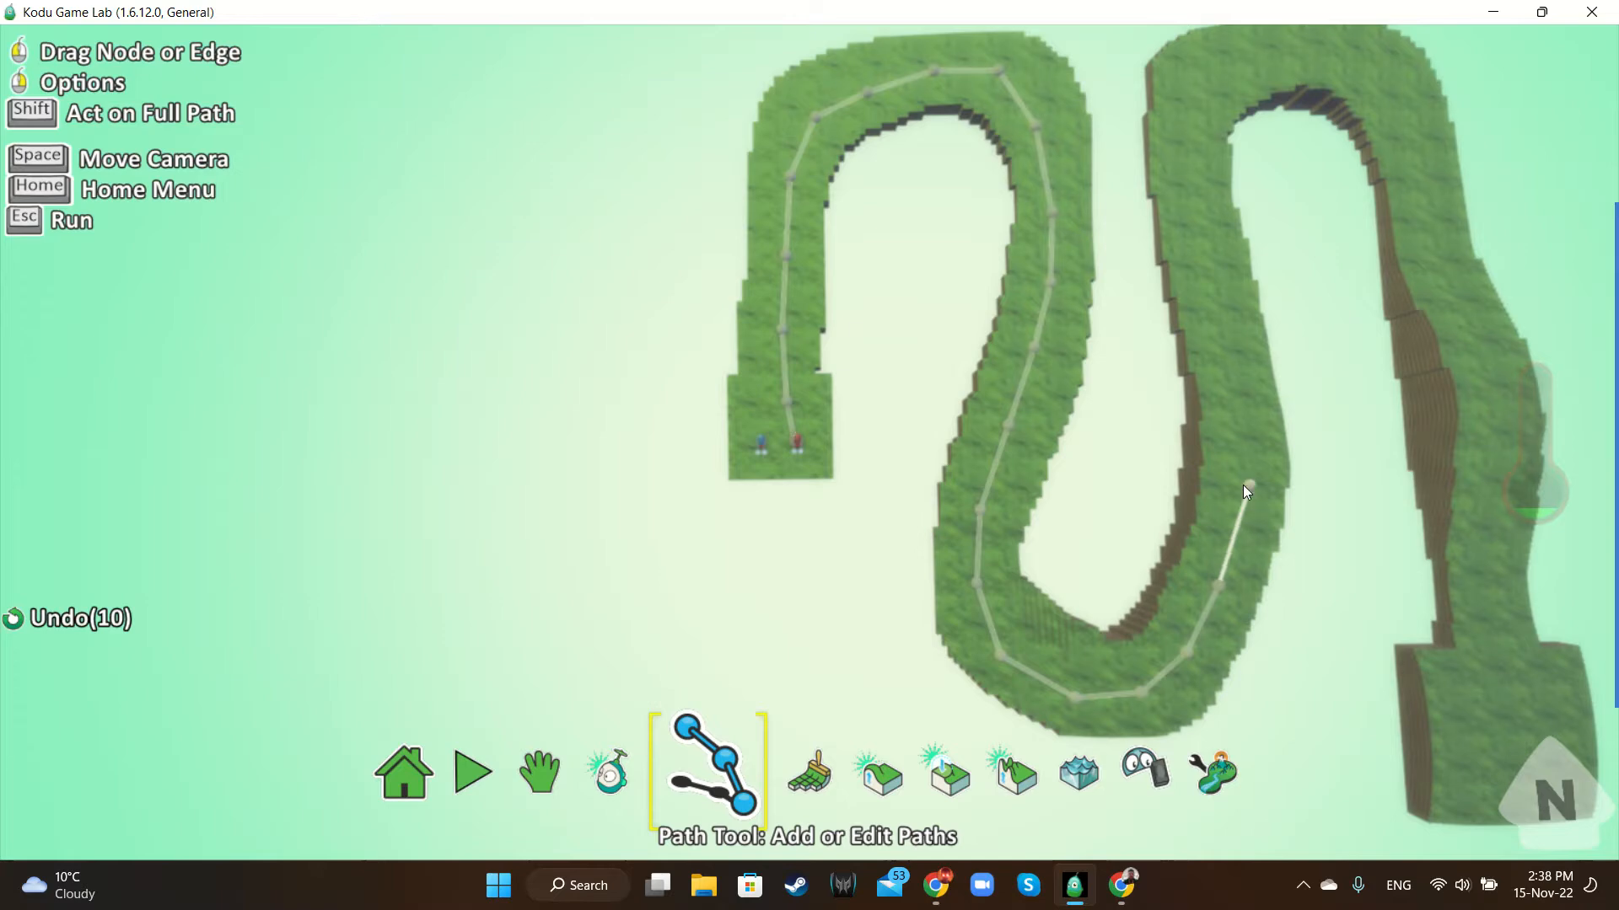
click(1248, 430)
click(1226, 333)
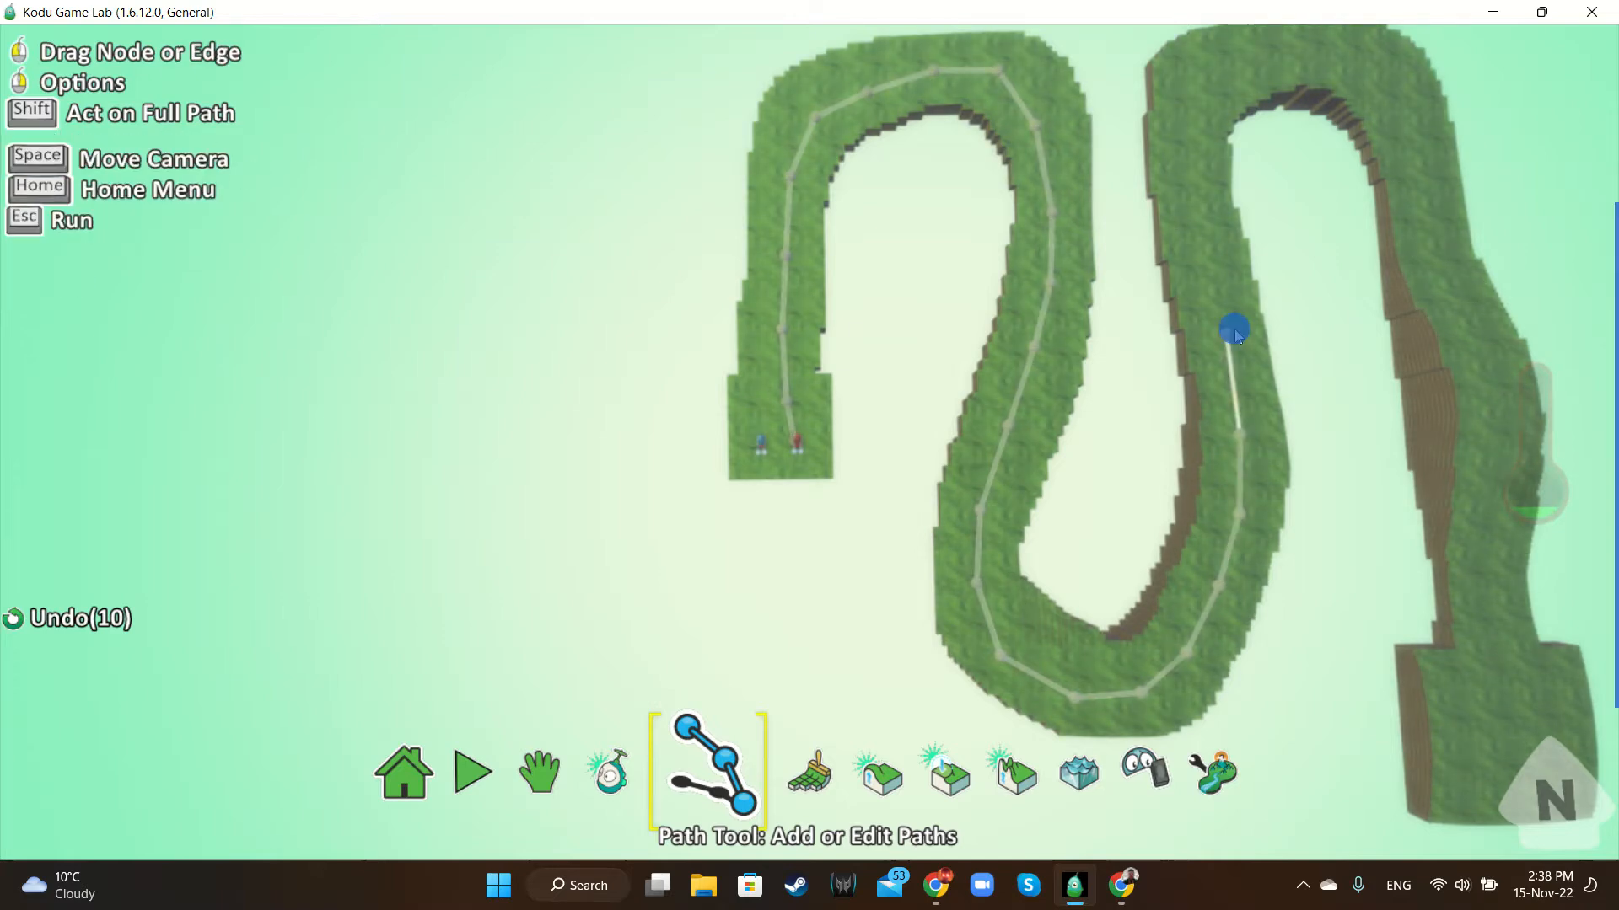
click(1210, 235)
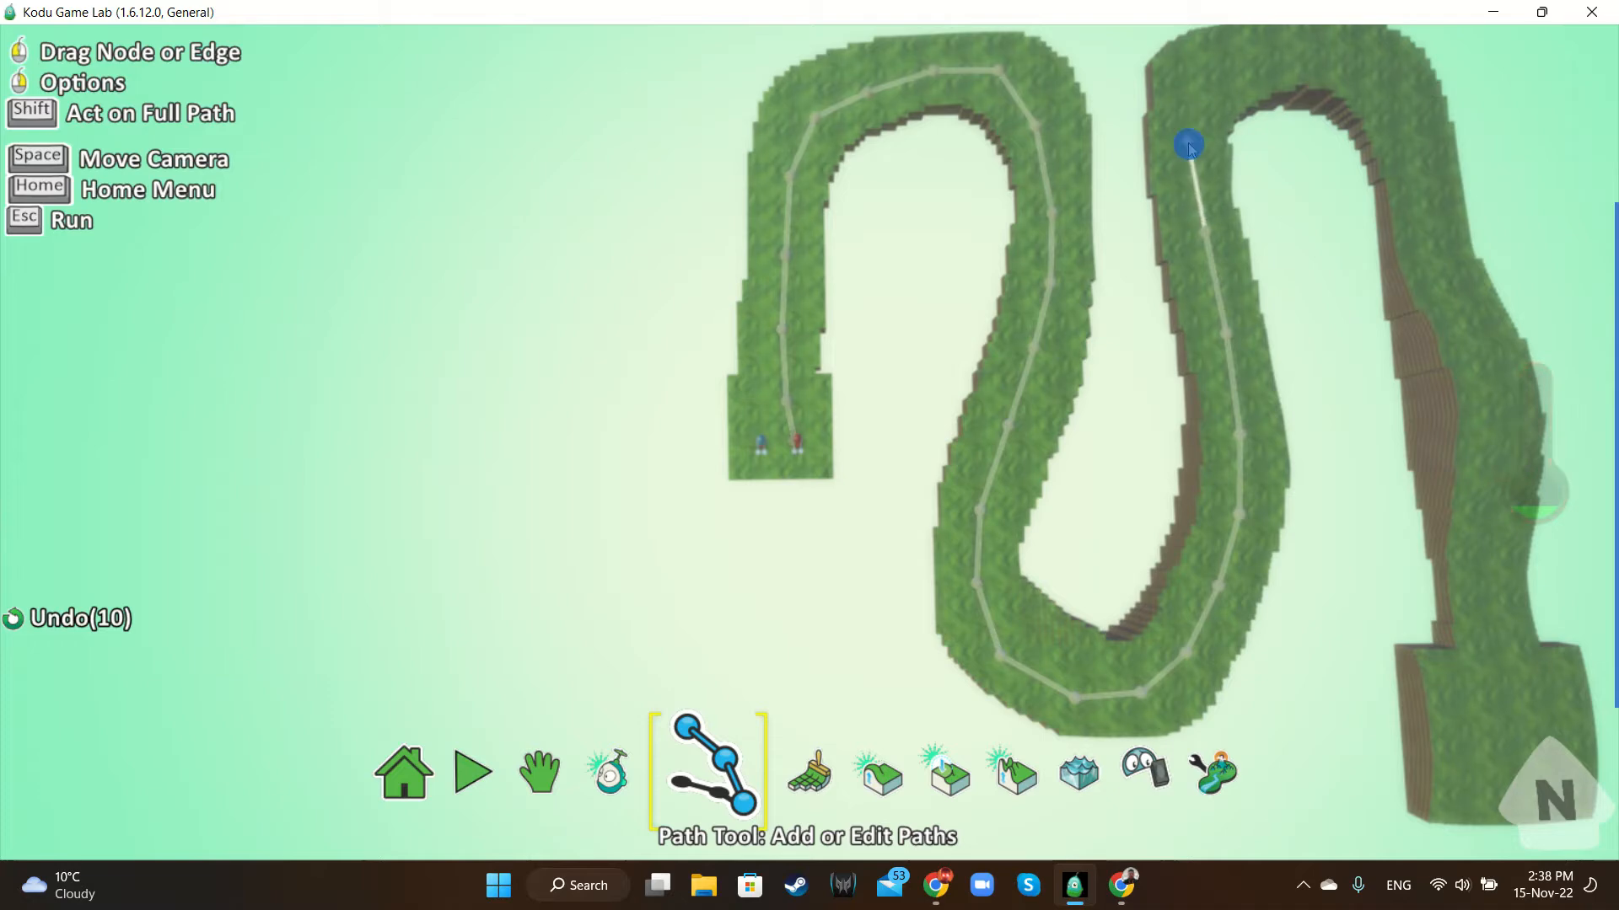
click(1191, 156)
Carry the path around the far bend and onto the rising slope of the last straight
click(1195, 66)
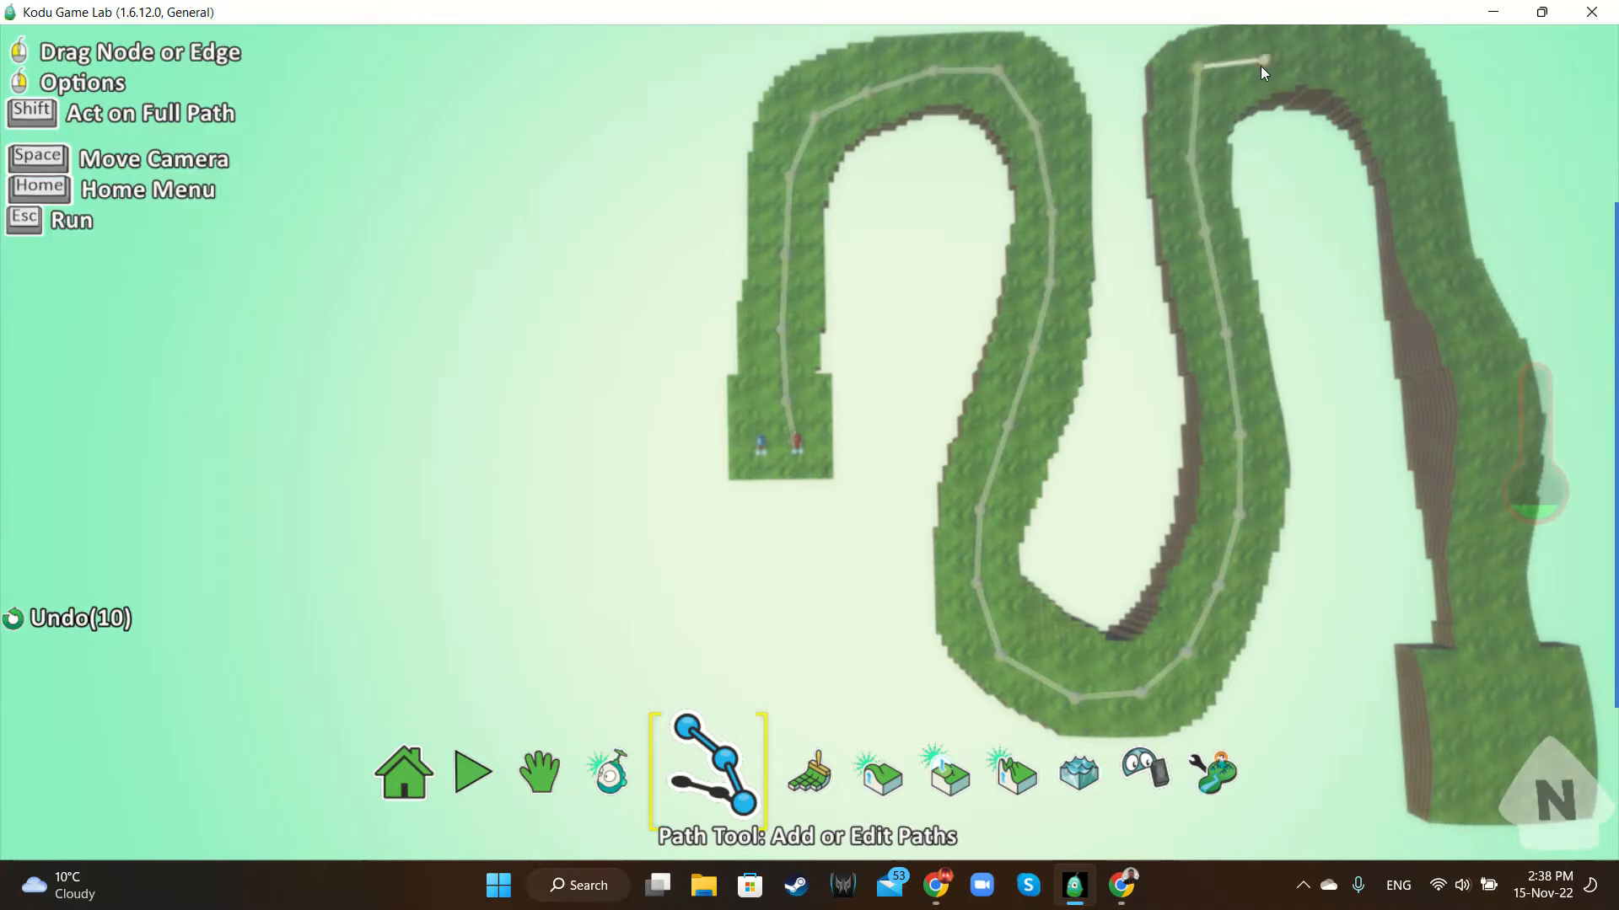
click(1276, 56)
click(1349, 62)
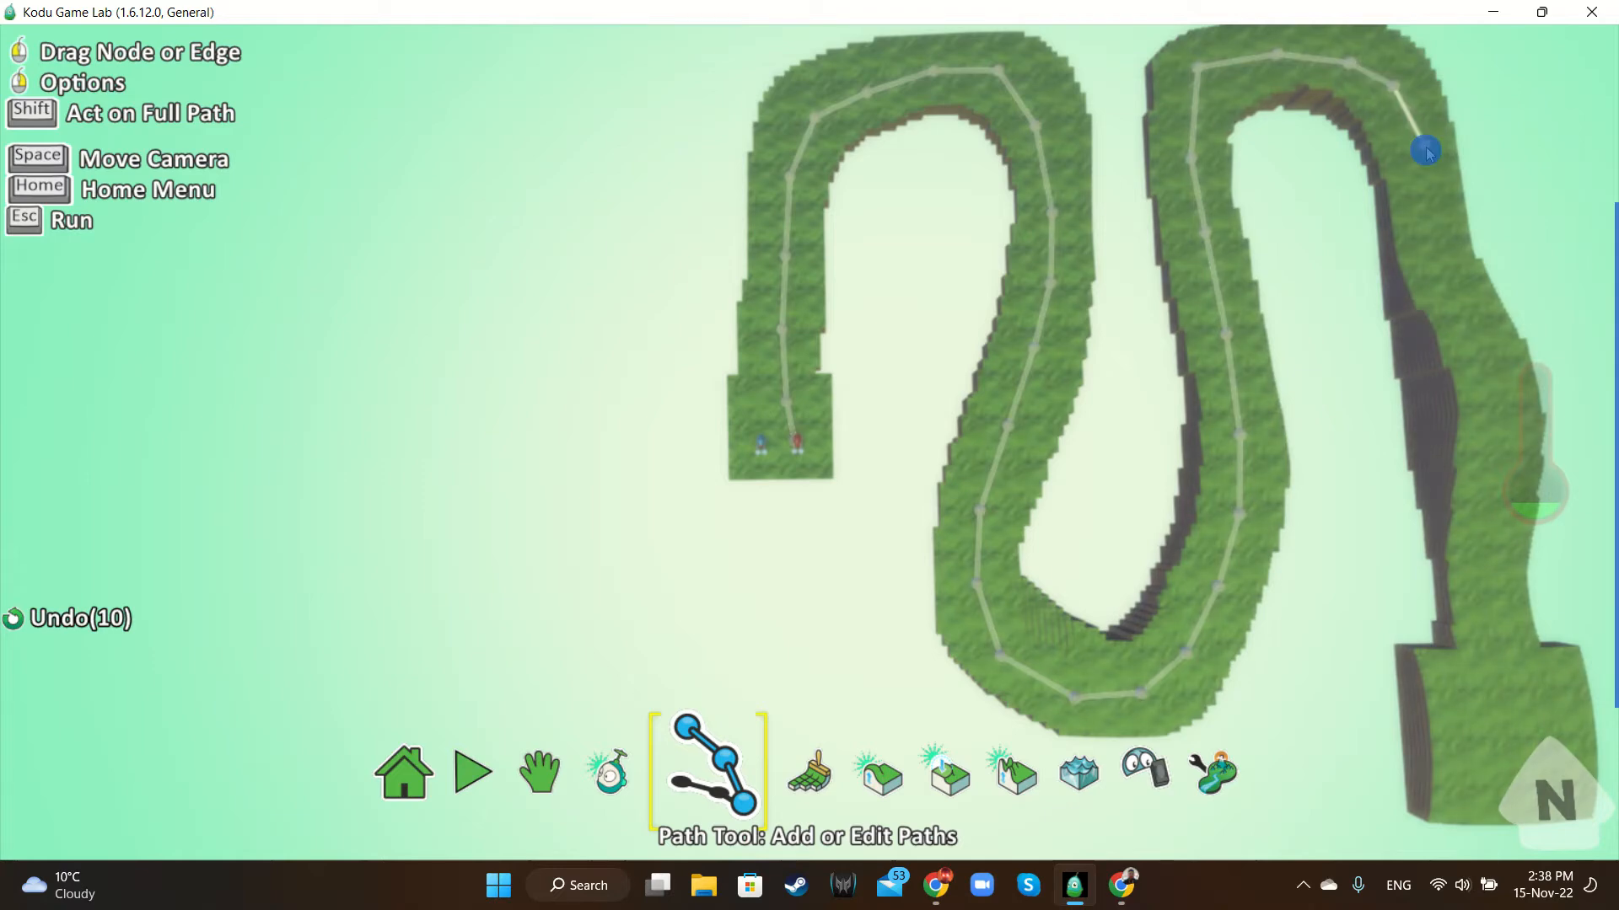
click(1430, 223)
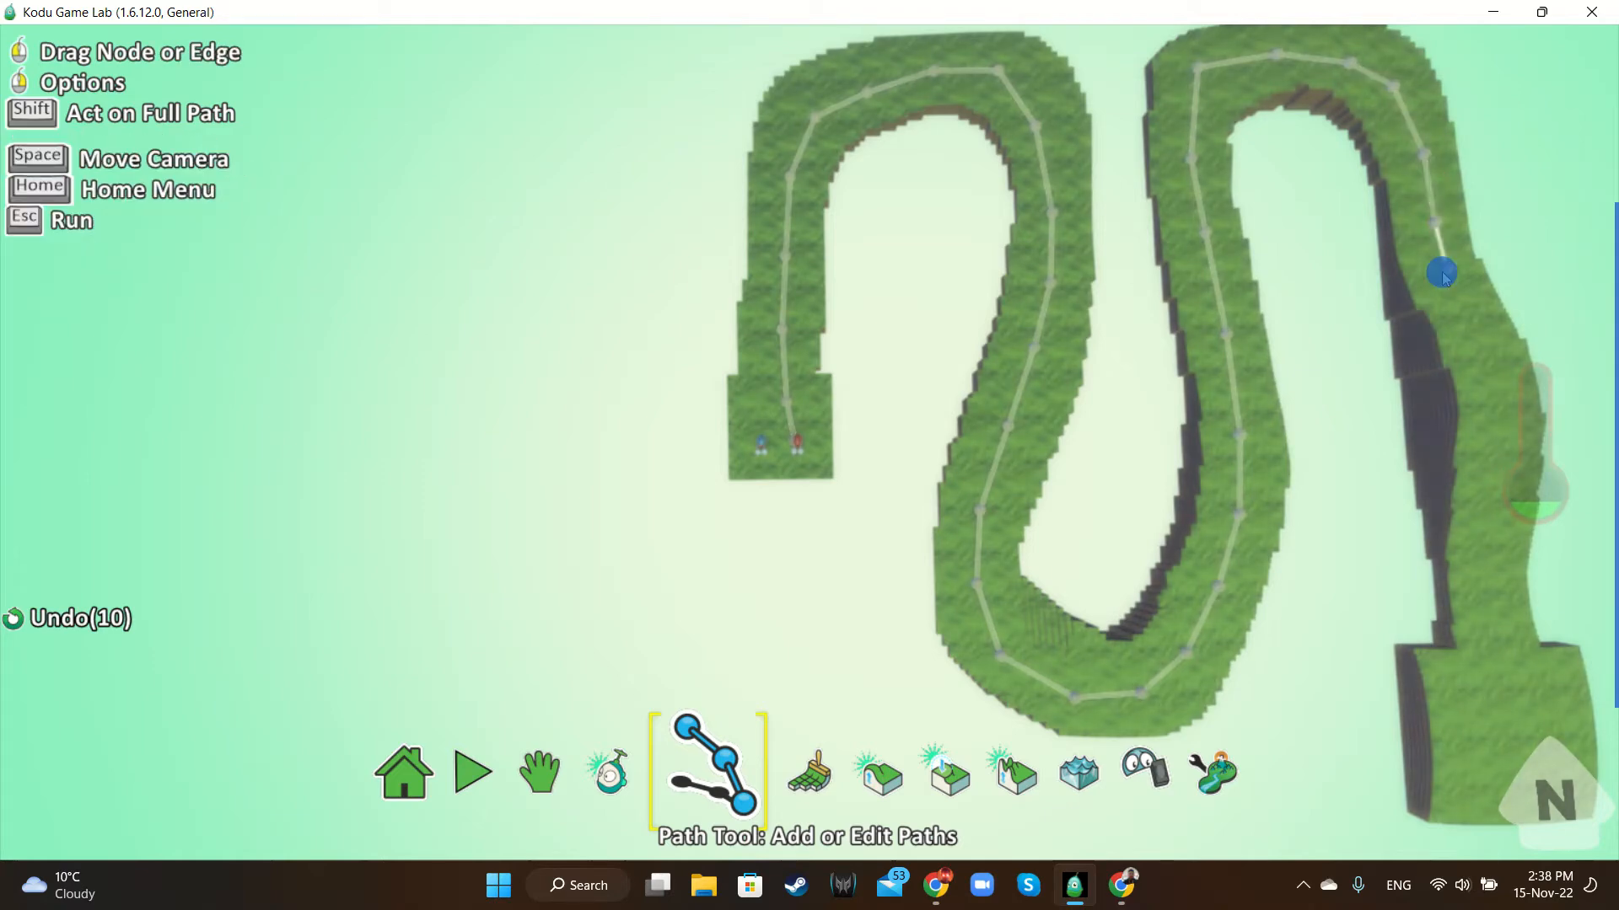
click(1446, 273)
click(1471, 326)
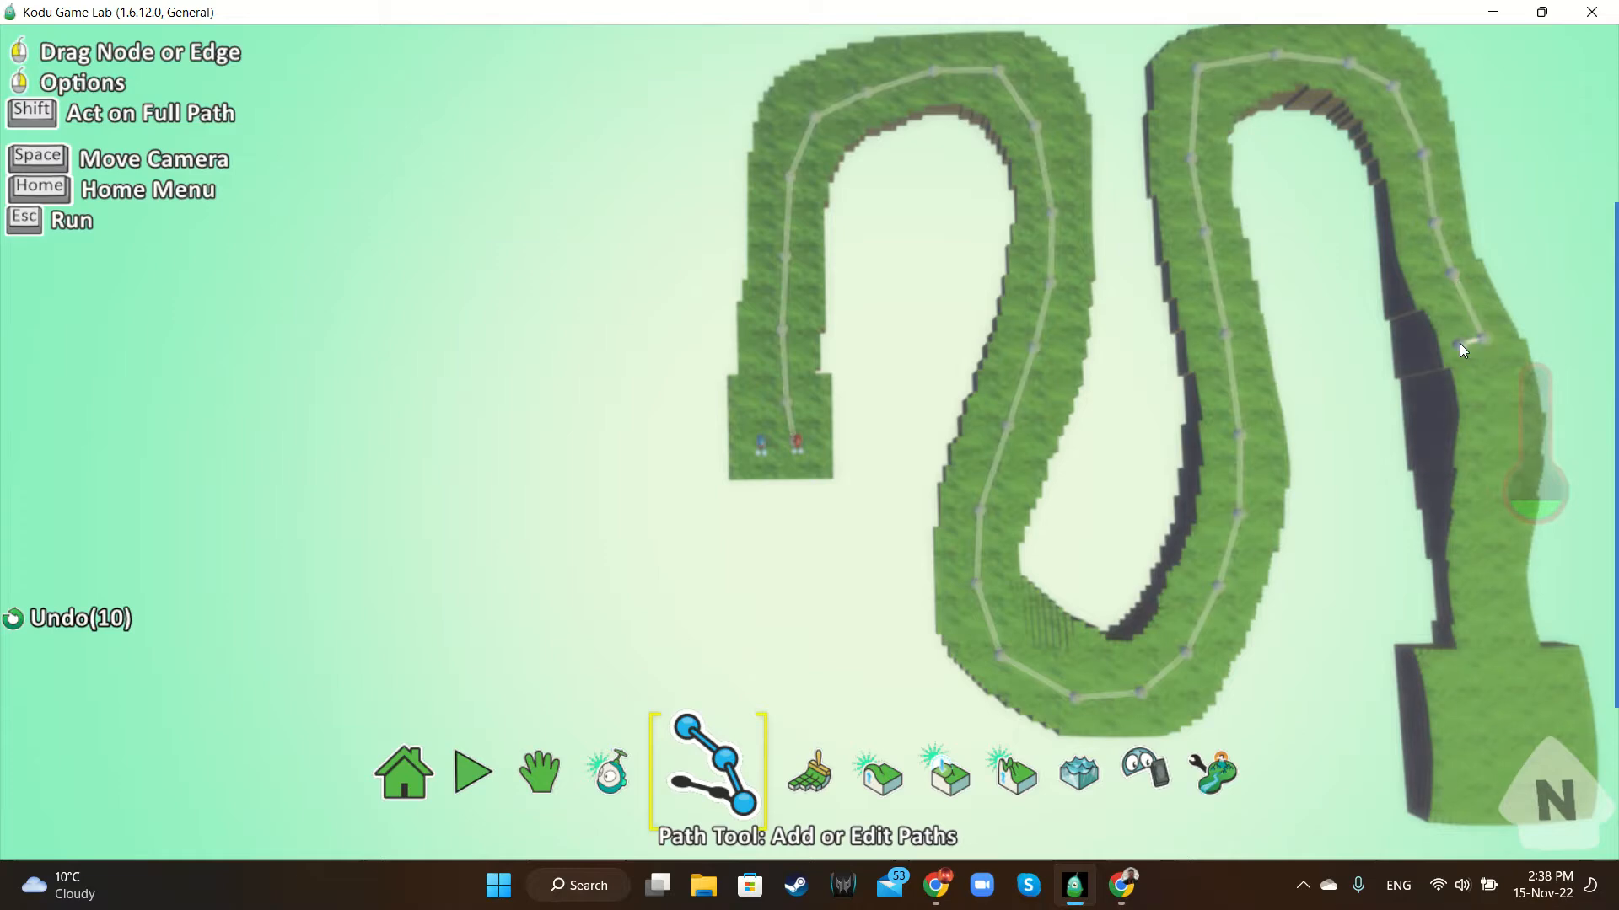
Continue the path's nodes down the centre of the last straight towards the square finish platform
click(1493, 409)
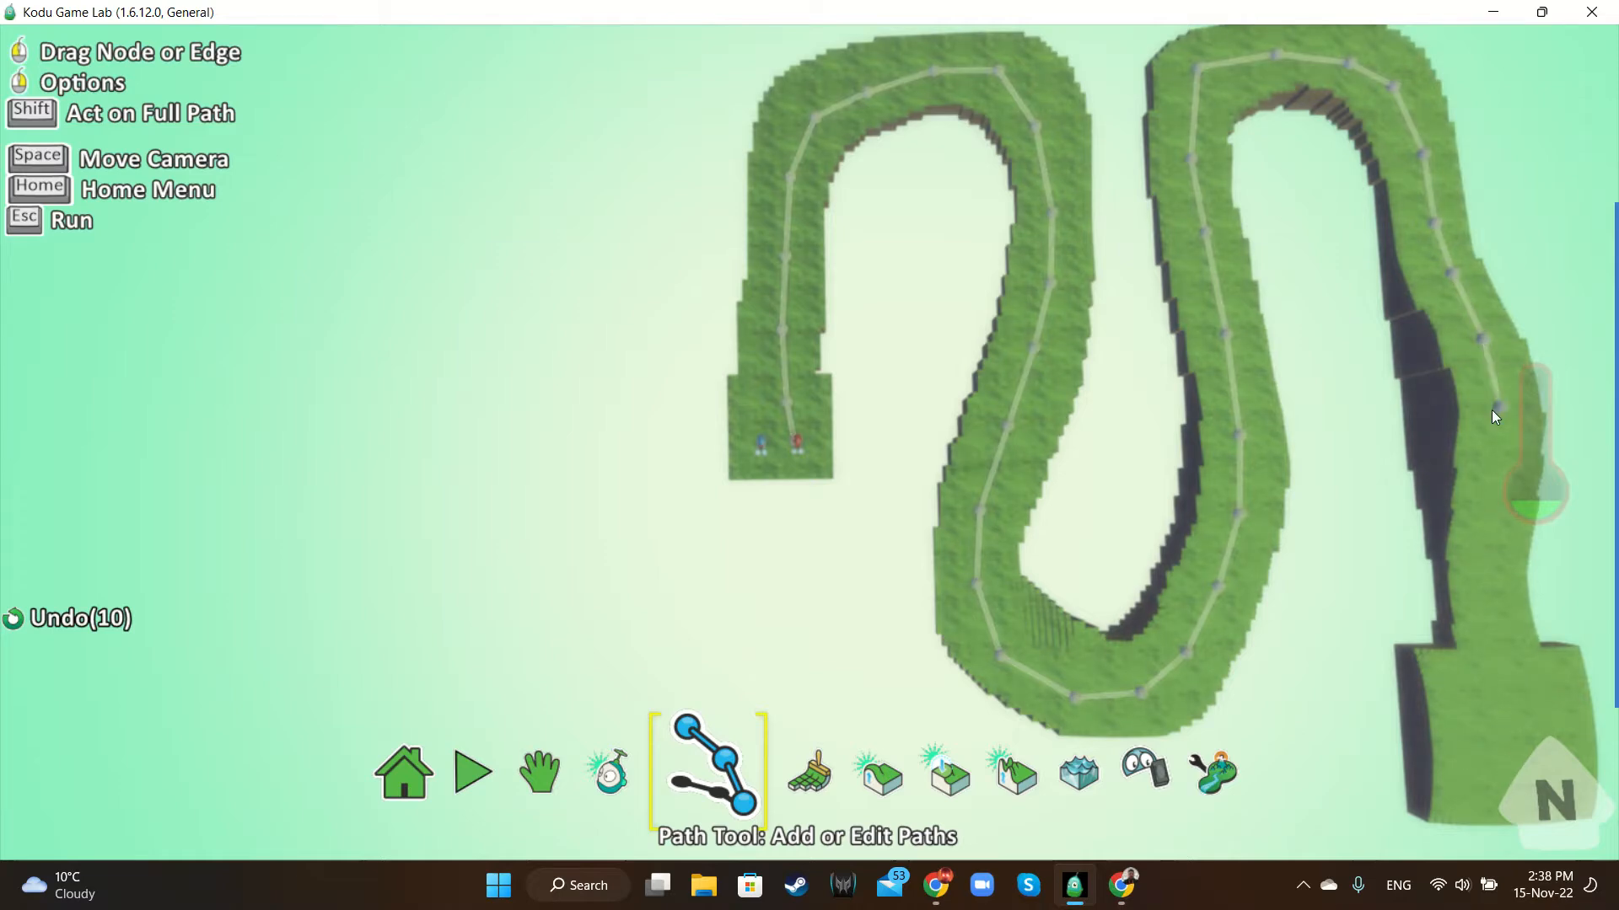
key(space)
right_drag(1479, 458, 1428, 399)
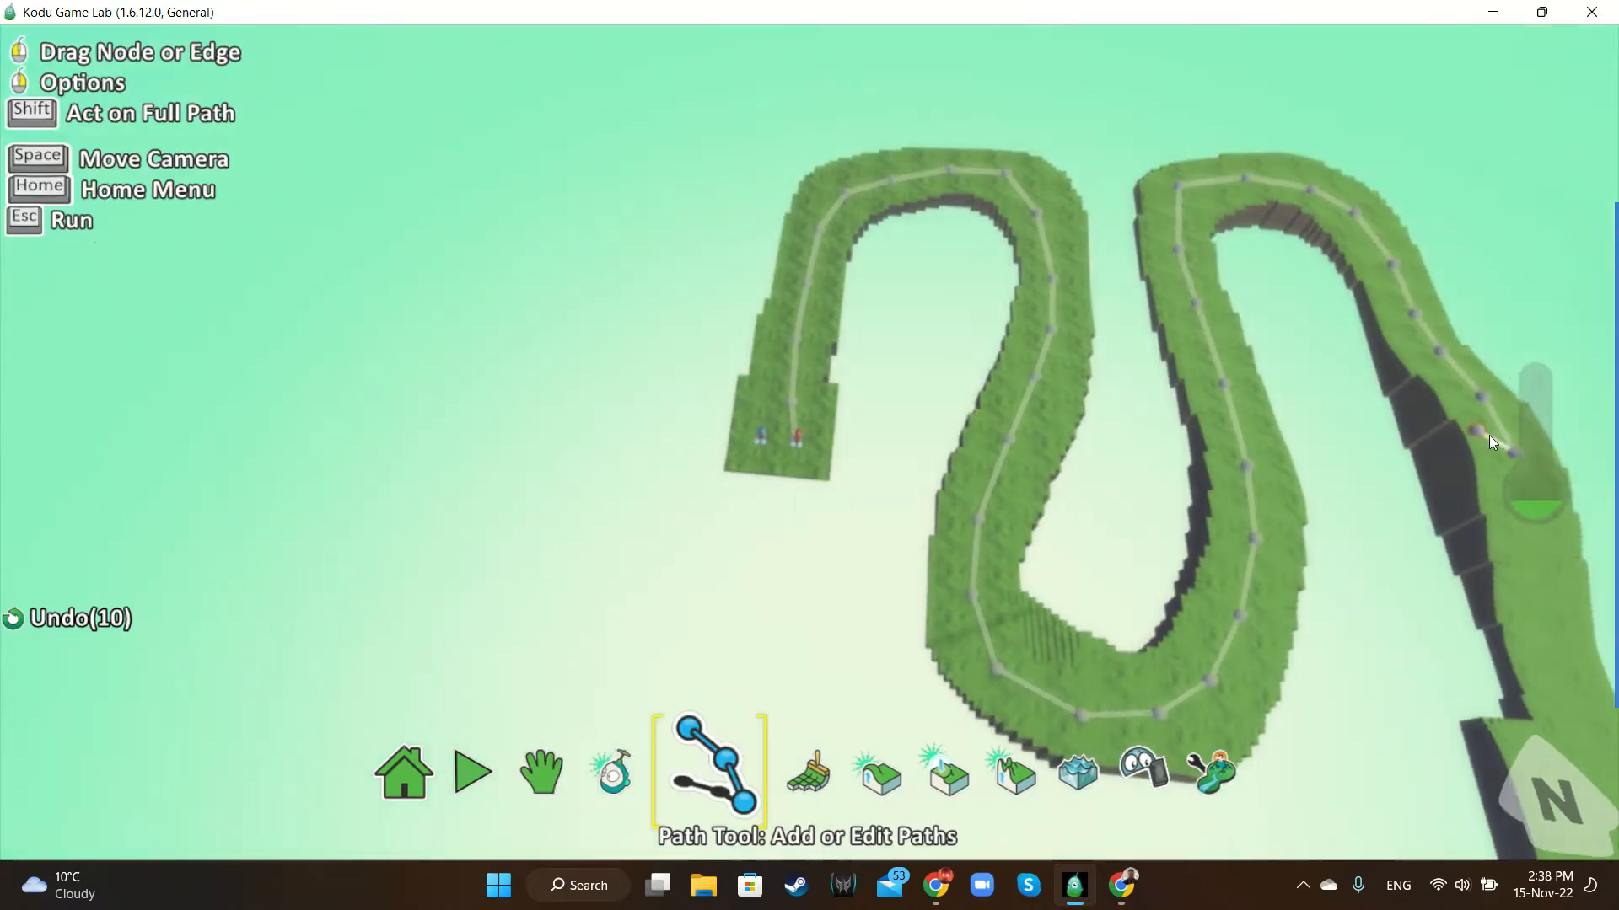
key(Left)
key(Right)
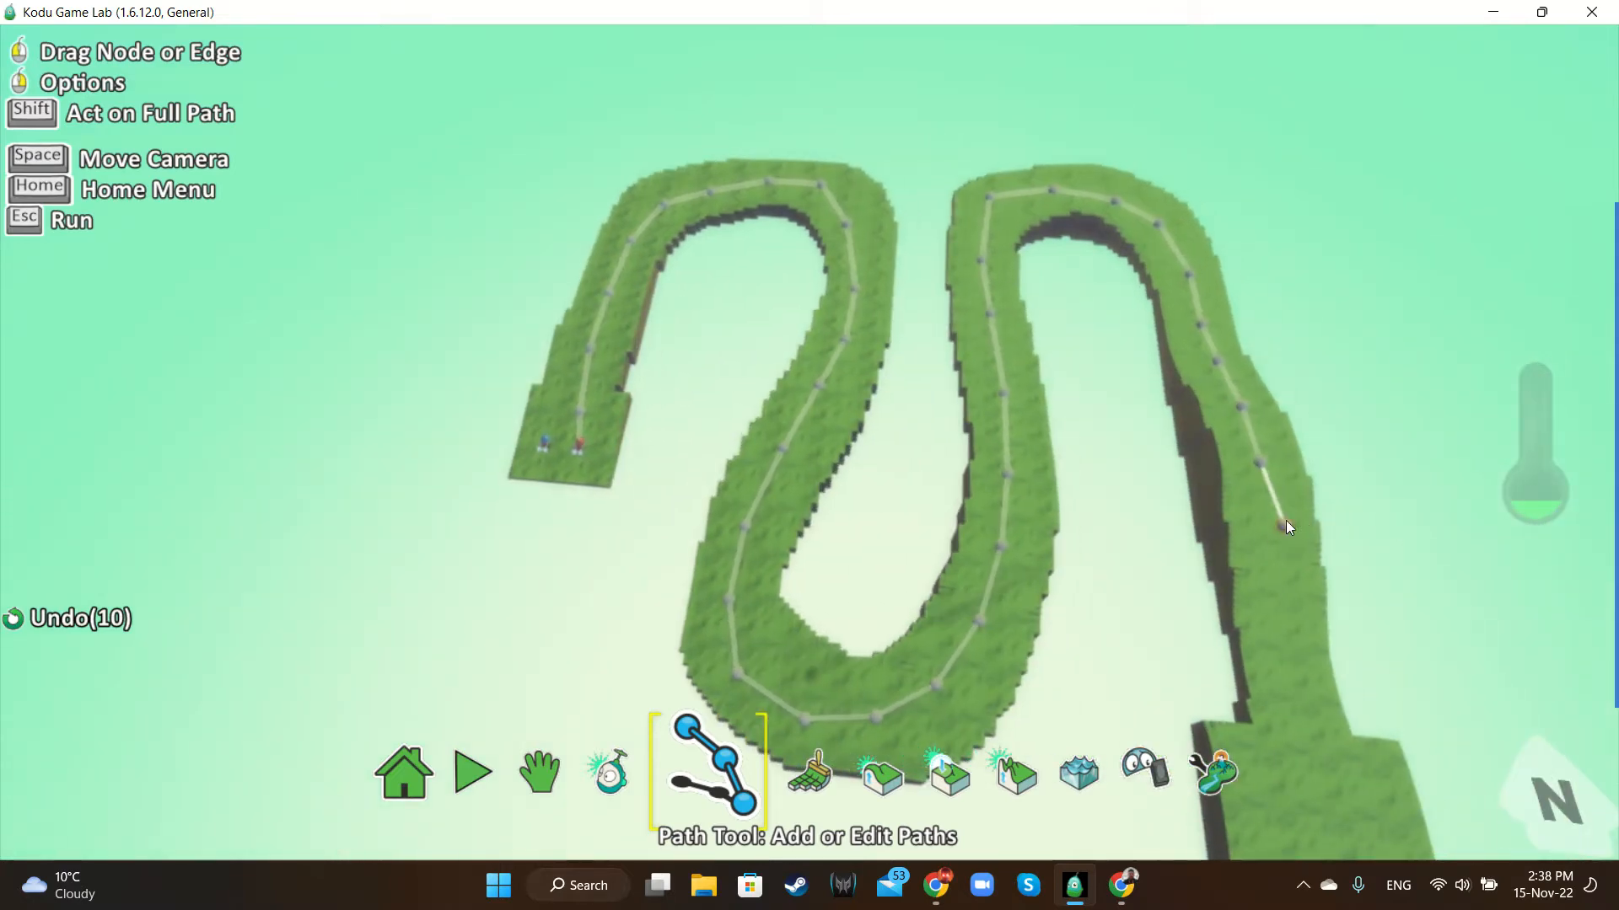
click(1274, 521)
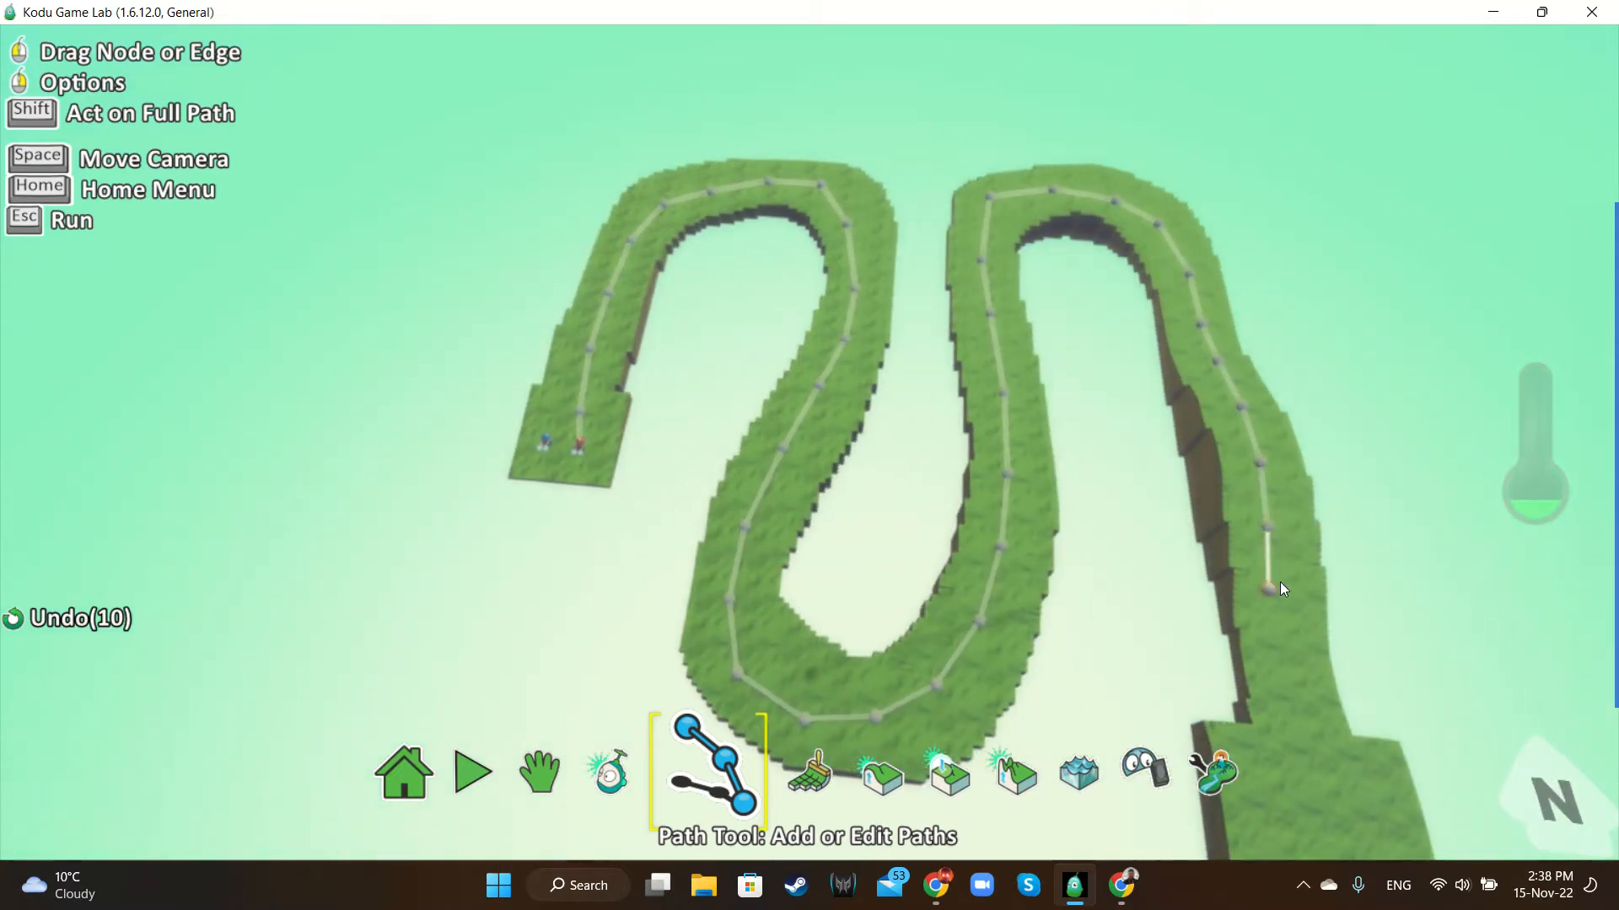
click(1280, 588)
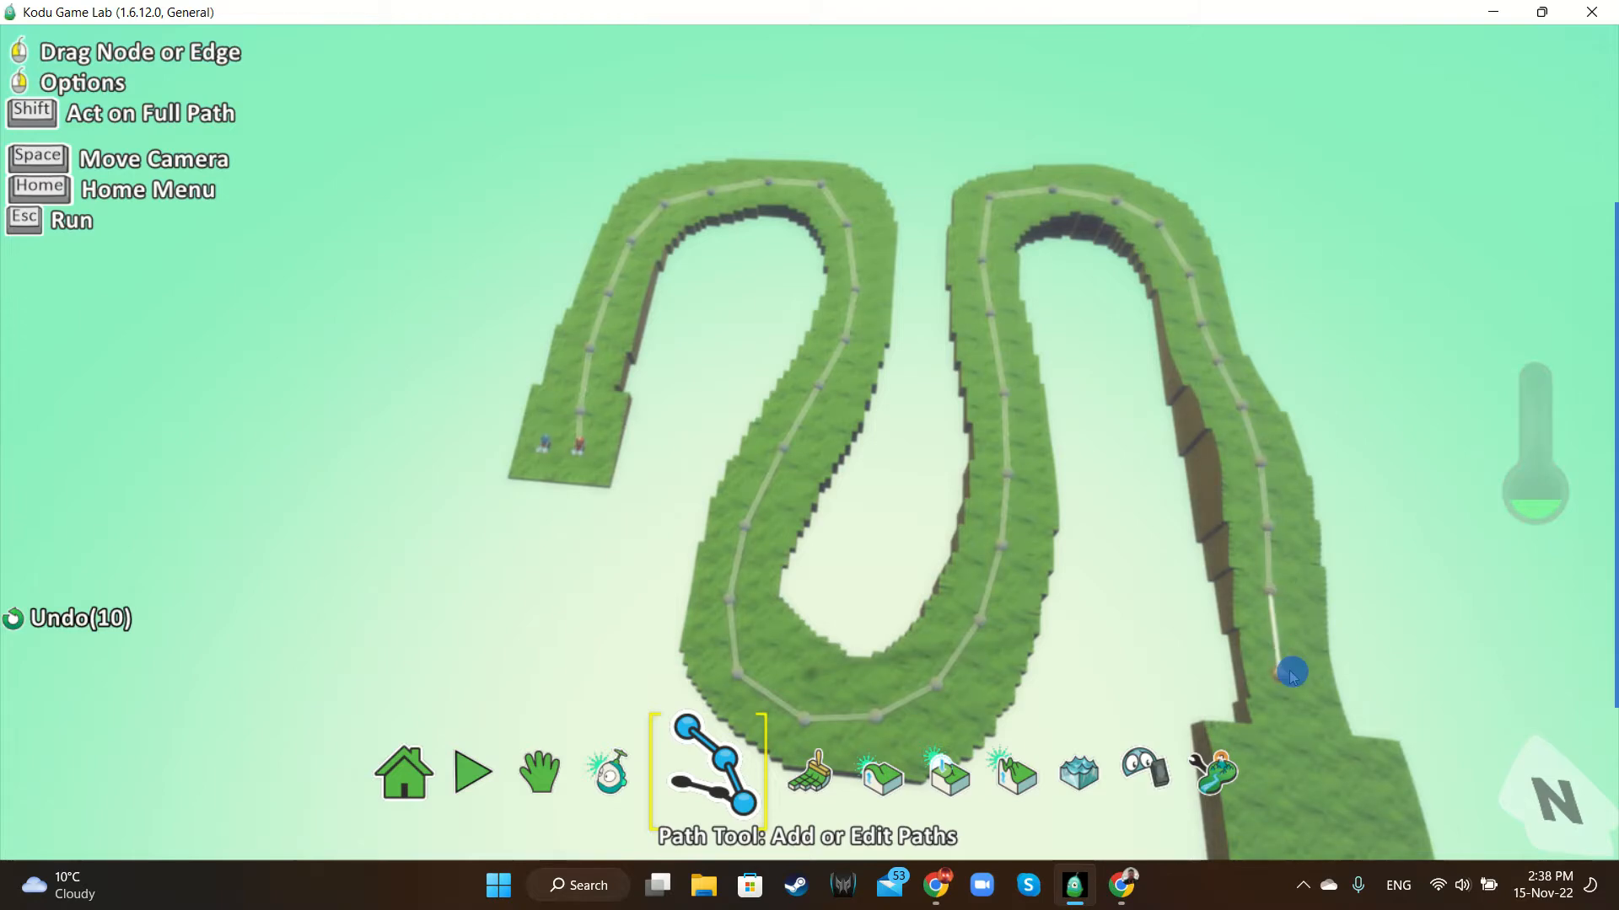
Lay the path's last nodes onto the square finish platform and end the path near its middle
click(1292, 674)
key(Down)
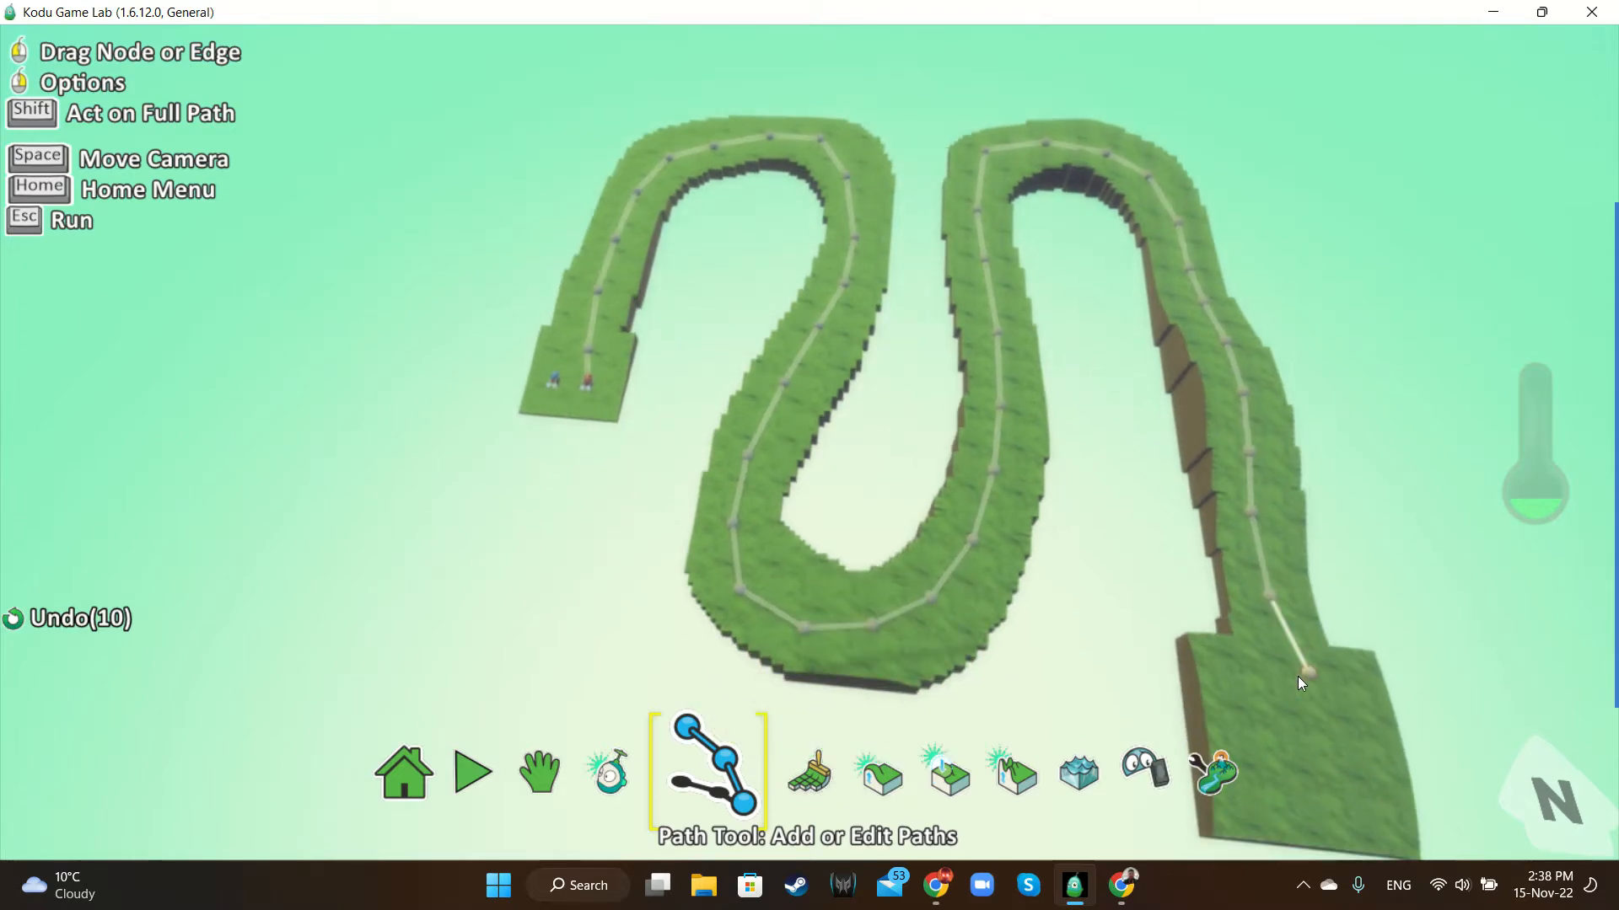
key(Down)
click(1257, 559)
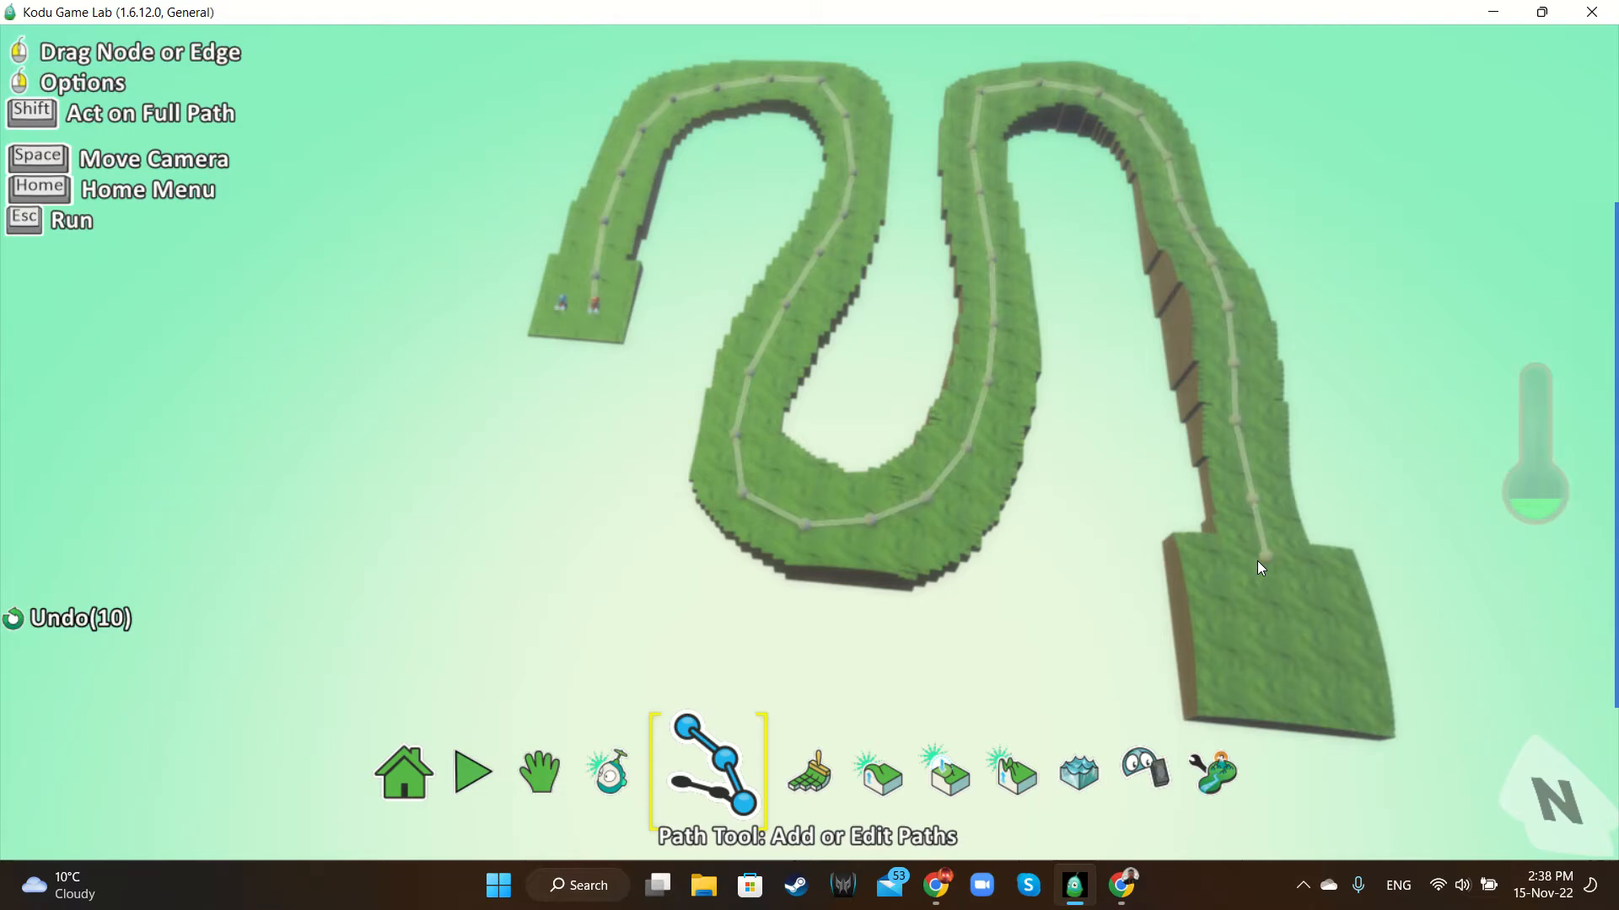
click(1278, 626)
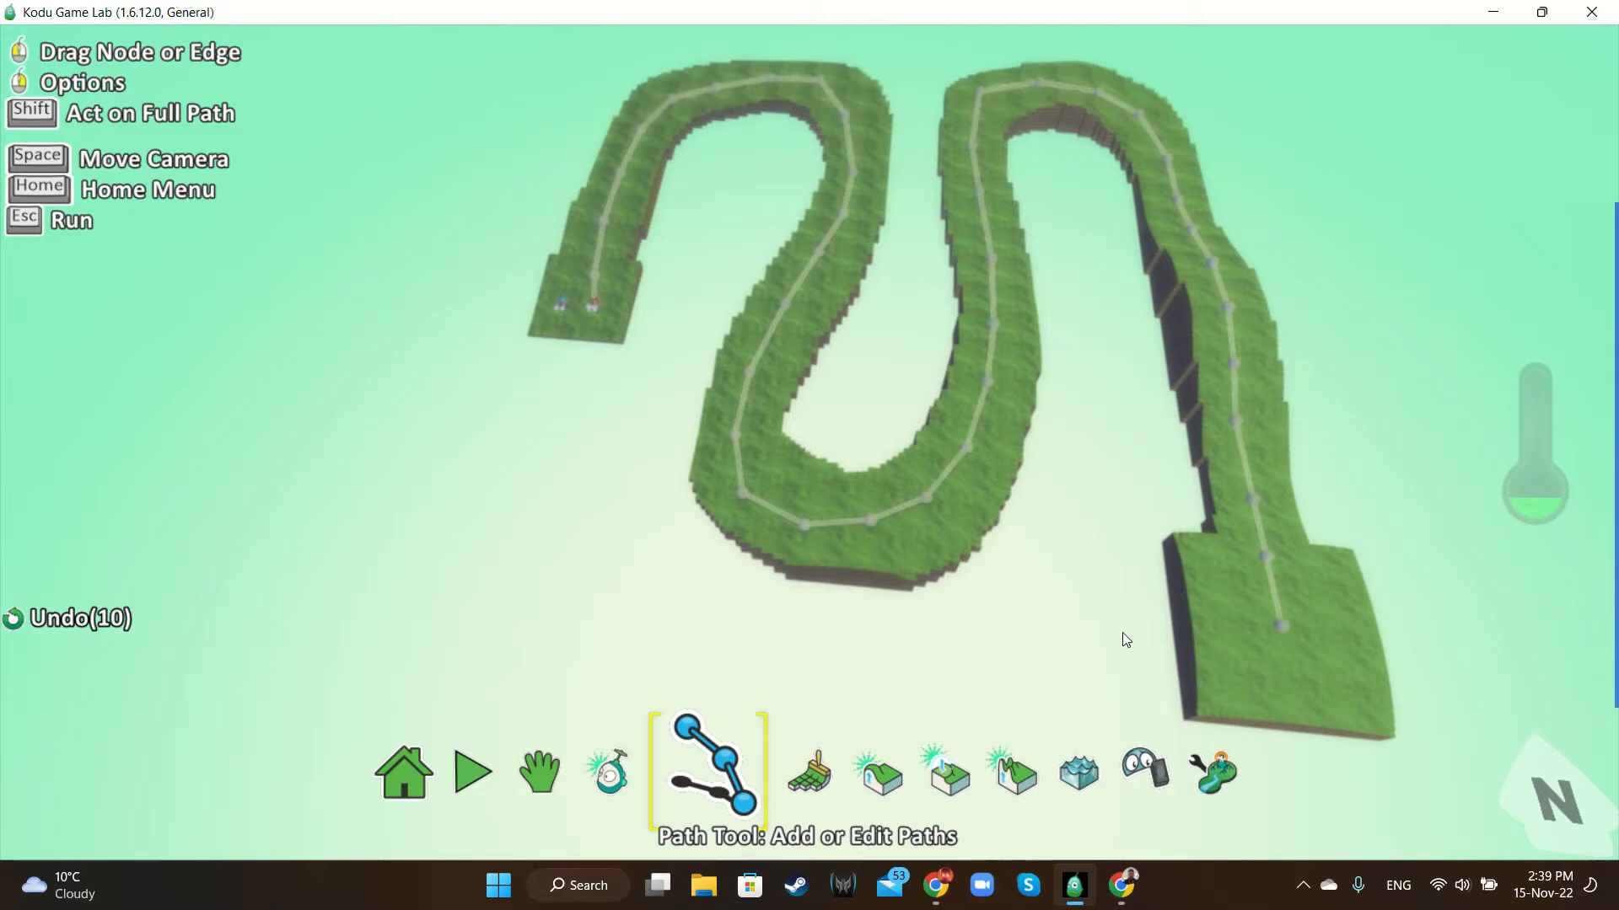
Change the colour of the whole path to red
scroll(1122, 640, up, 5)
scroll(1122, 639, down, 4)
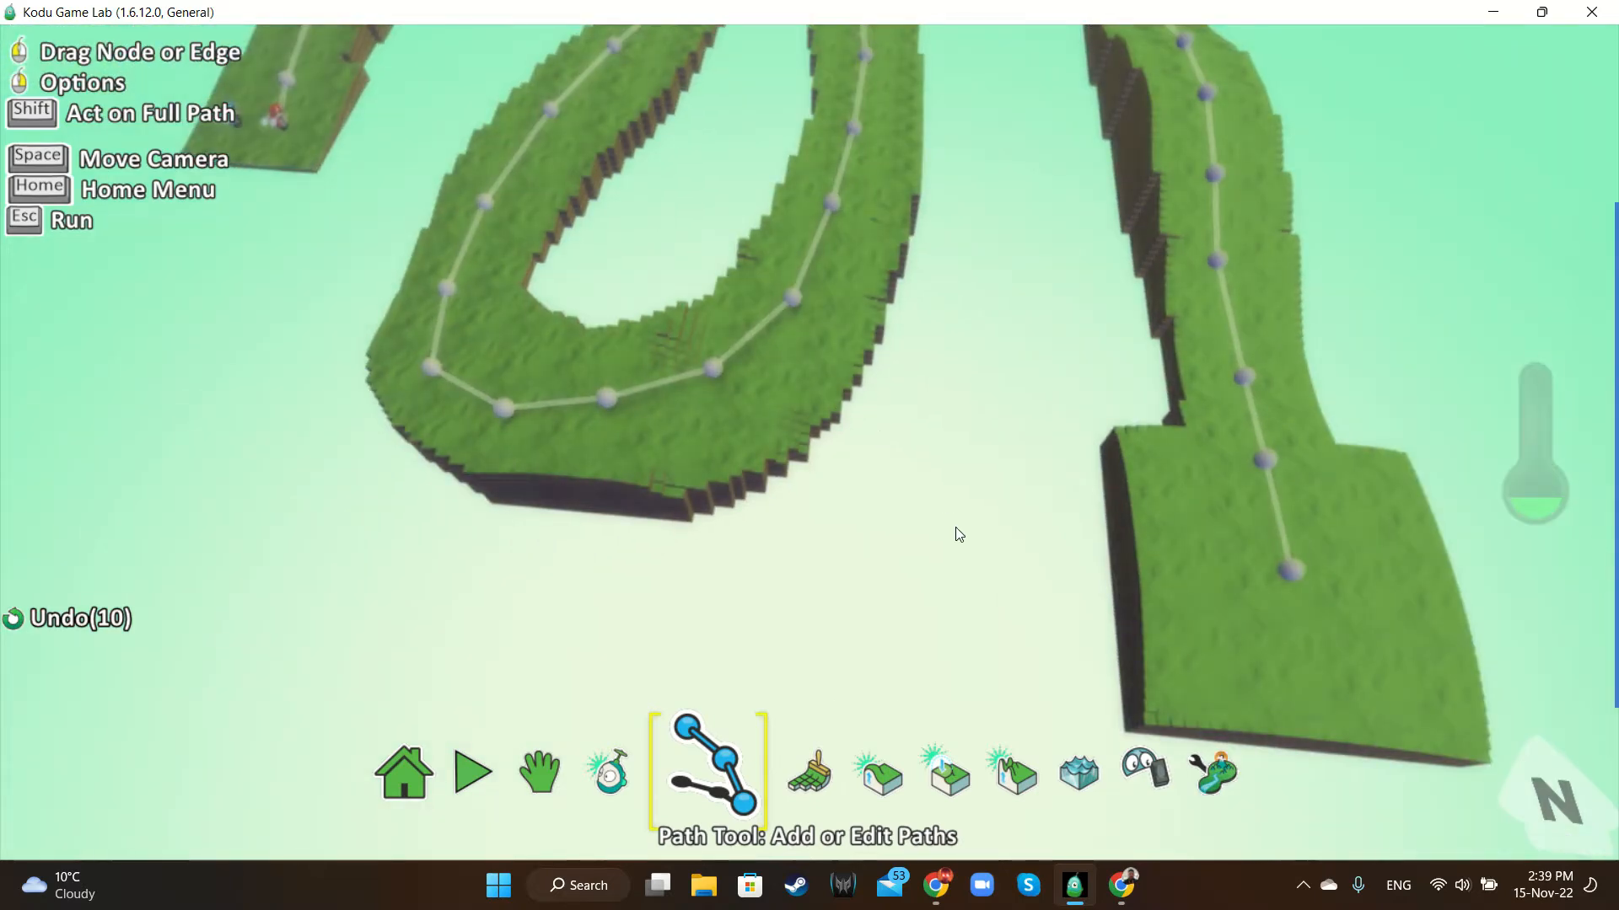
mouse_move(1239, 377)
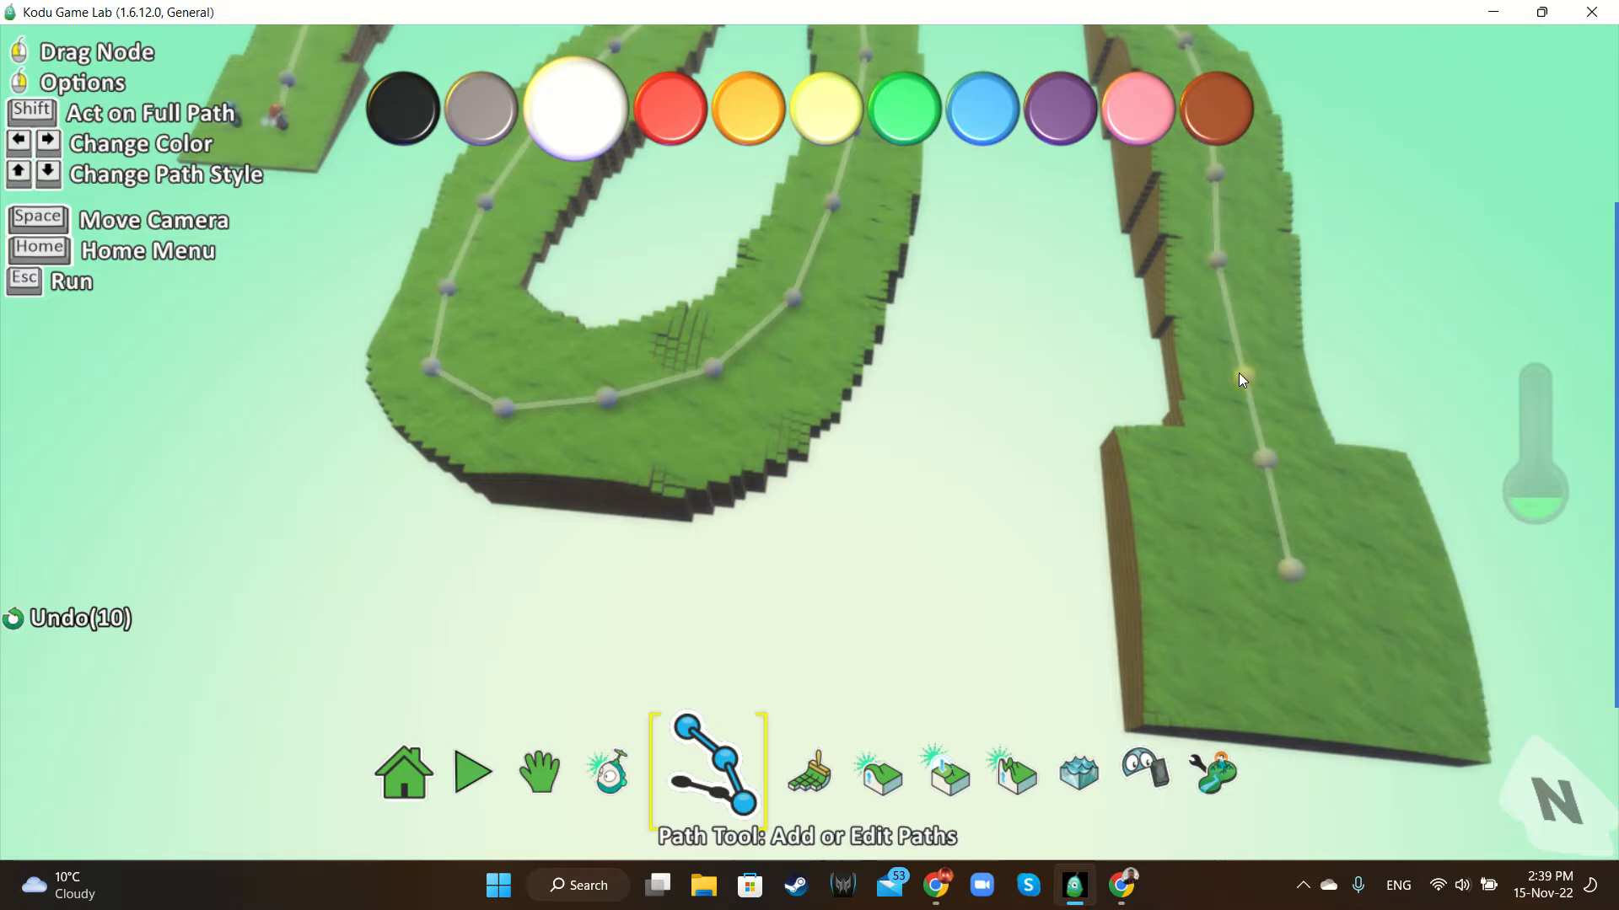
key(Right)
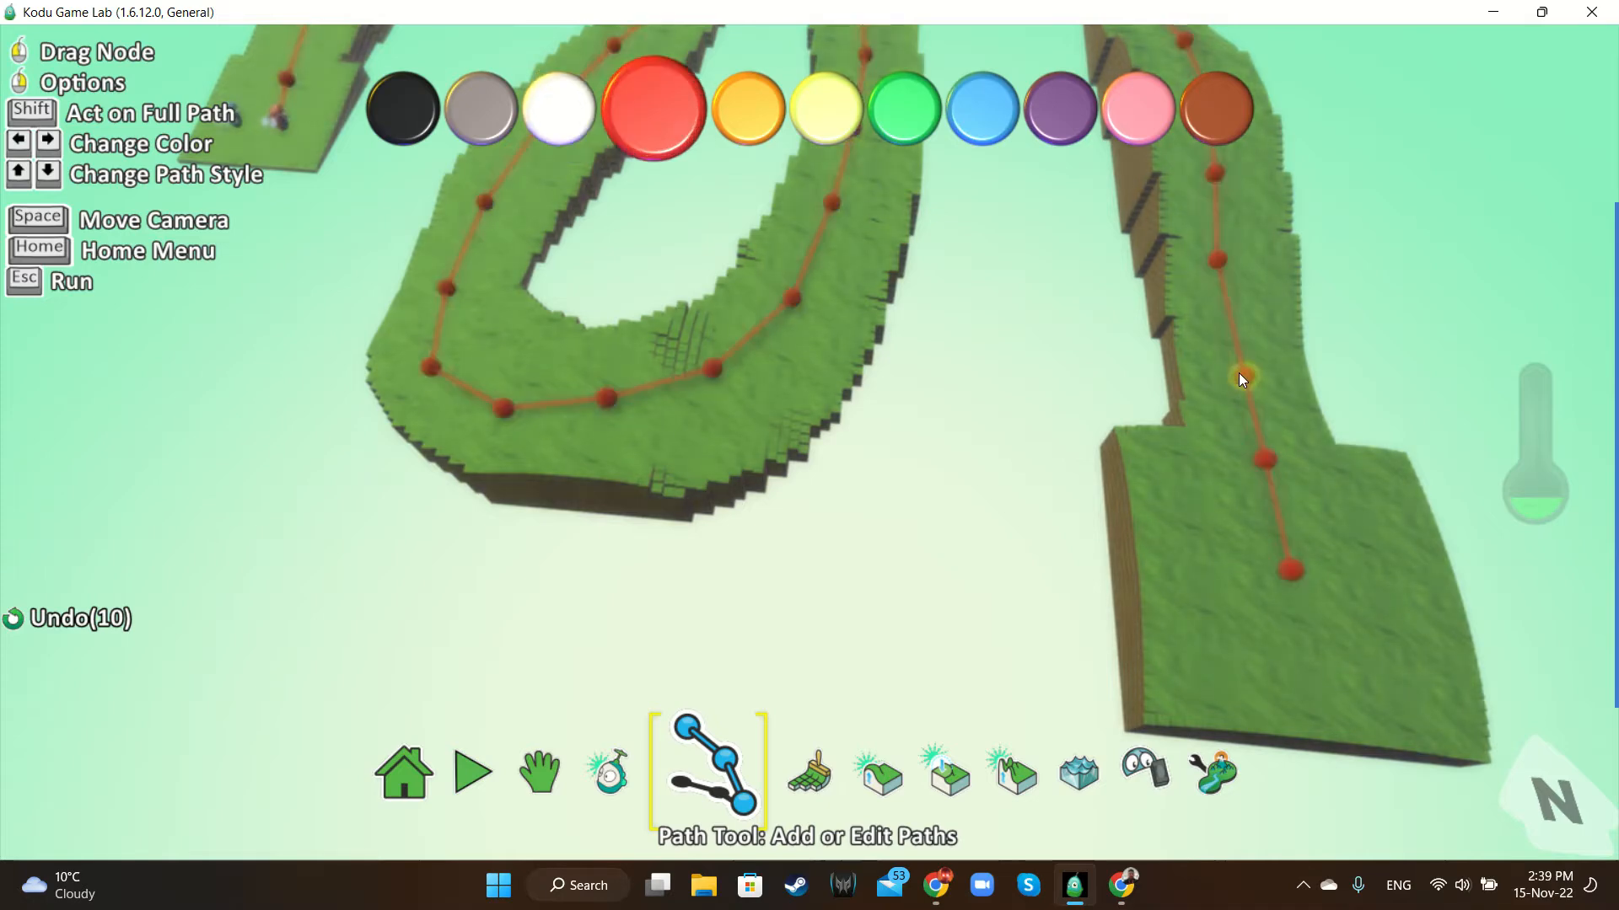
key(Right)
key(Right)
key(Right)
key(Right)
key(Right)
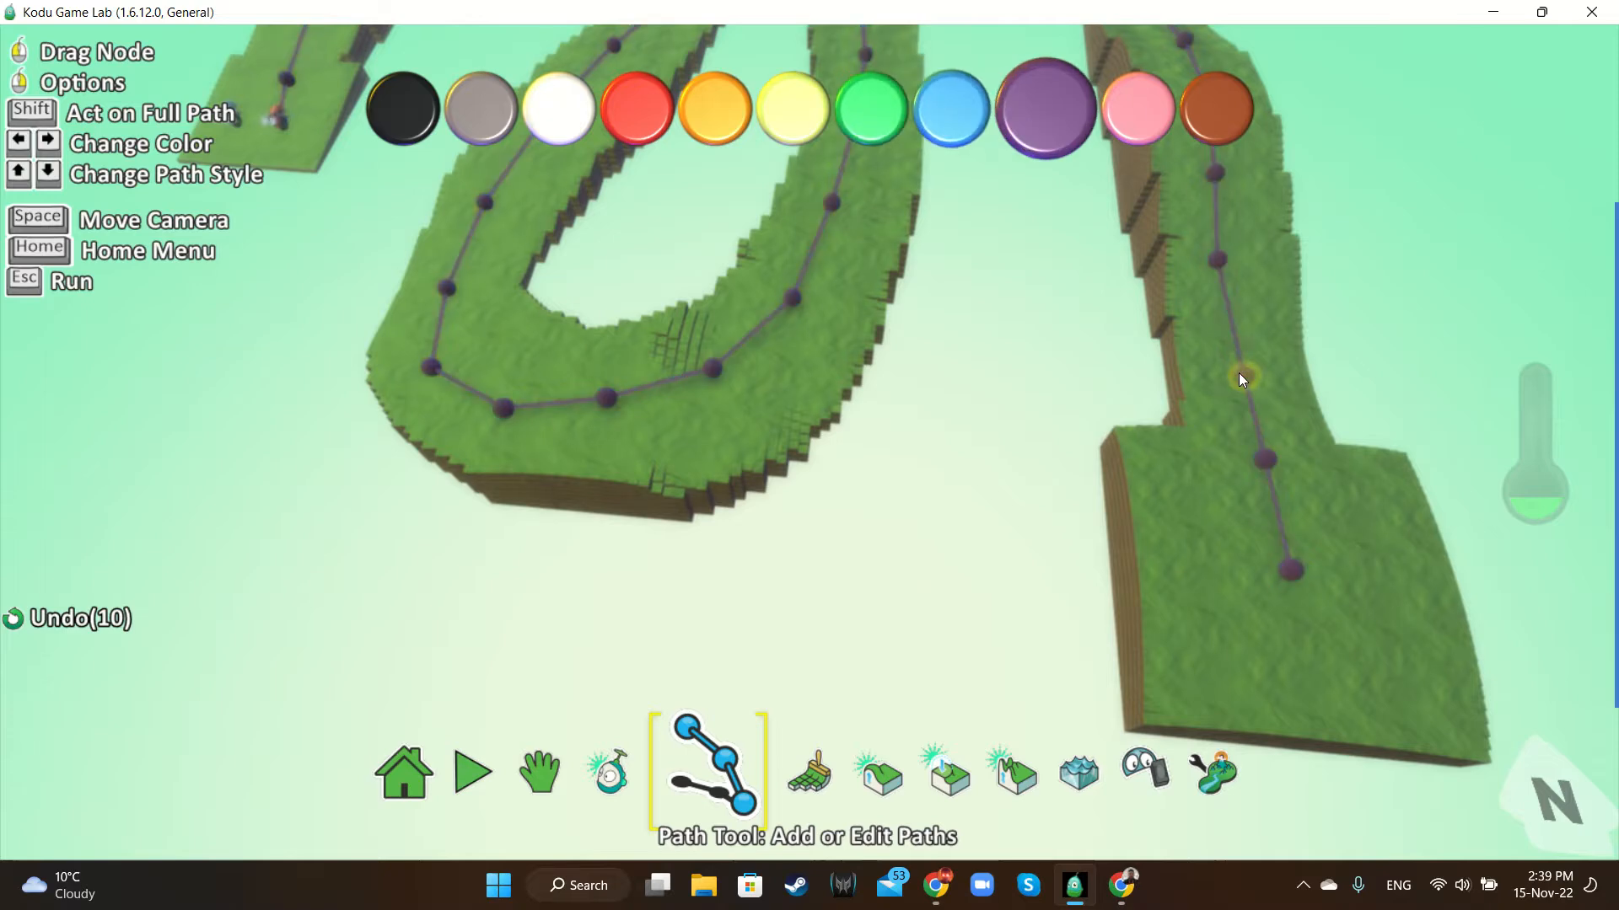
key(Right)
key(Right)
key(Right)
key(Right)
key(Right)
key(Right)
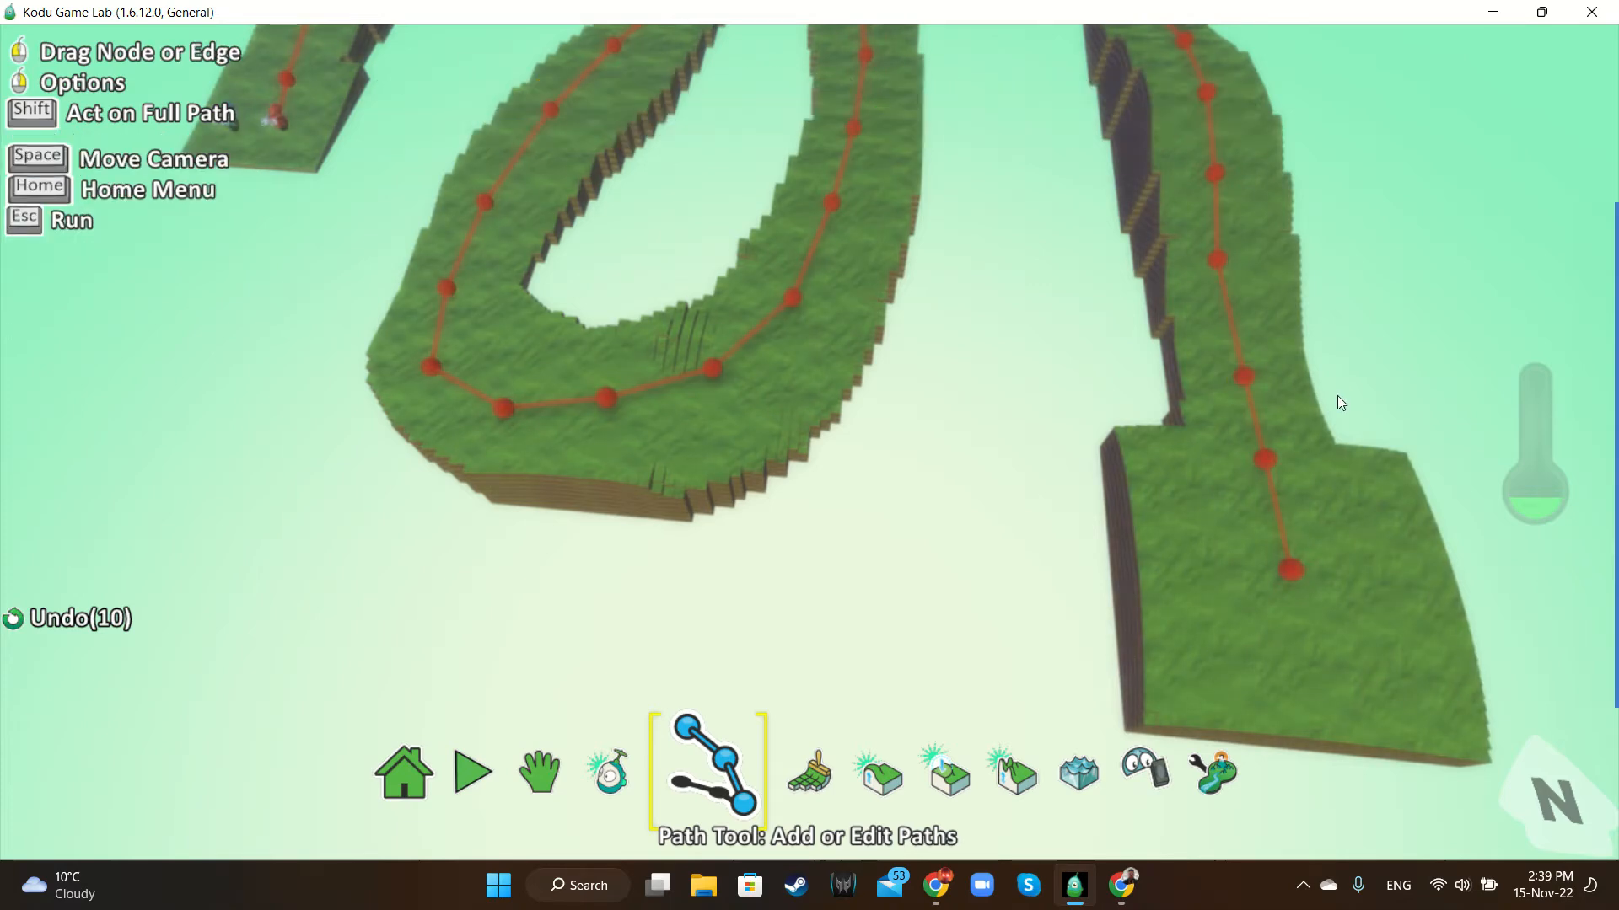
Add a star object at the path's last node on the finish platform with the Object Tool
click(615, 779)
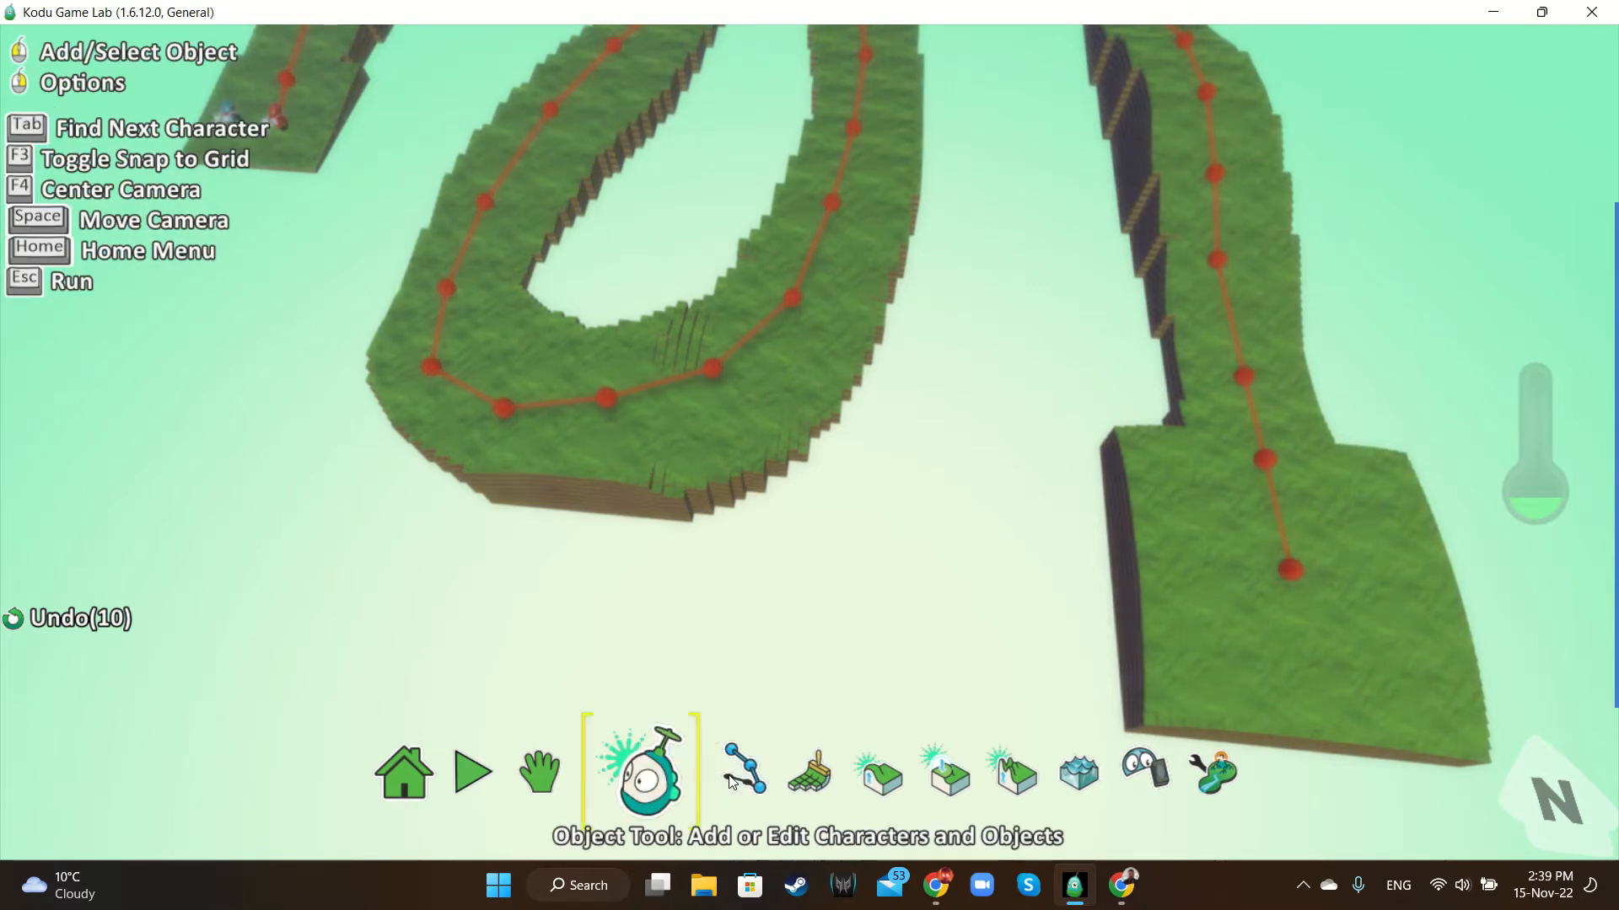
right_click(1291, 568)
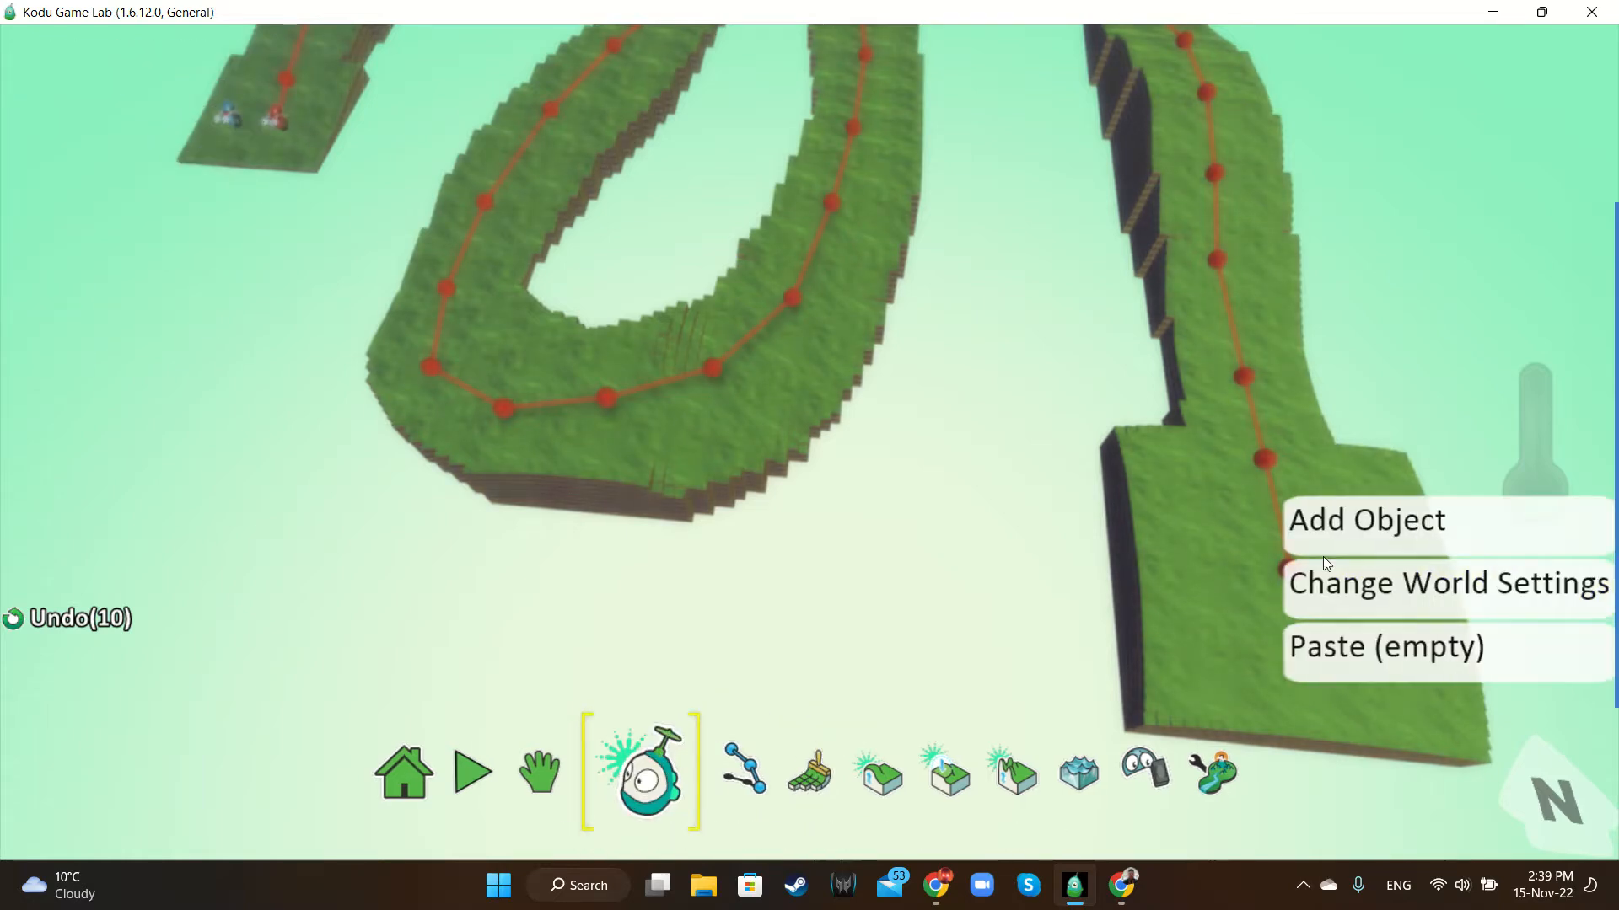
click(1344, 517)
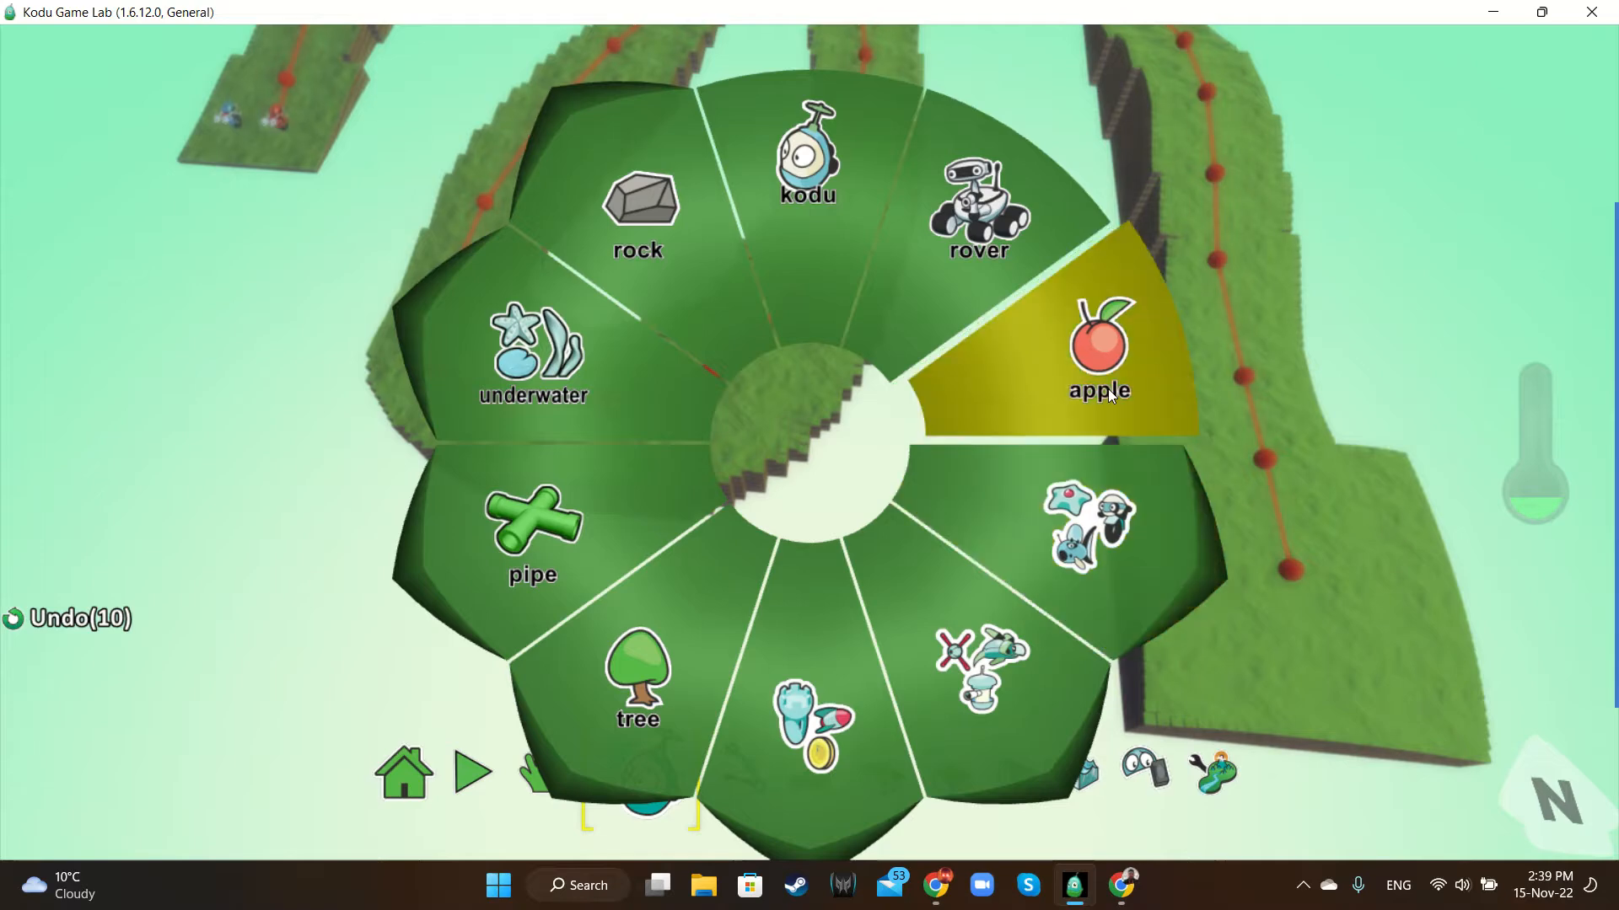
click(1079, 508)
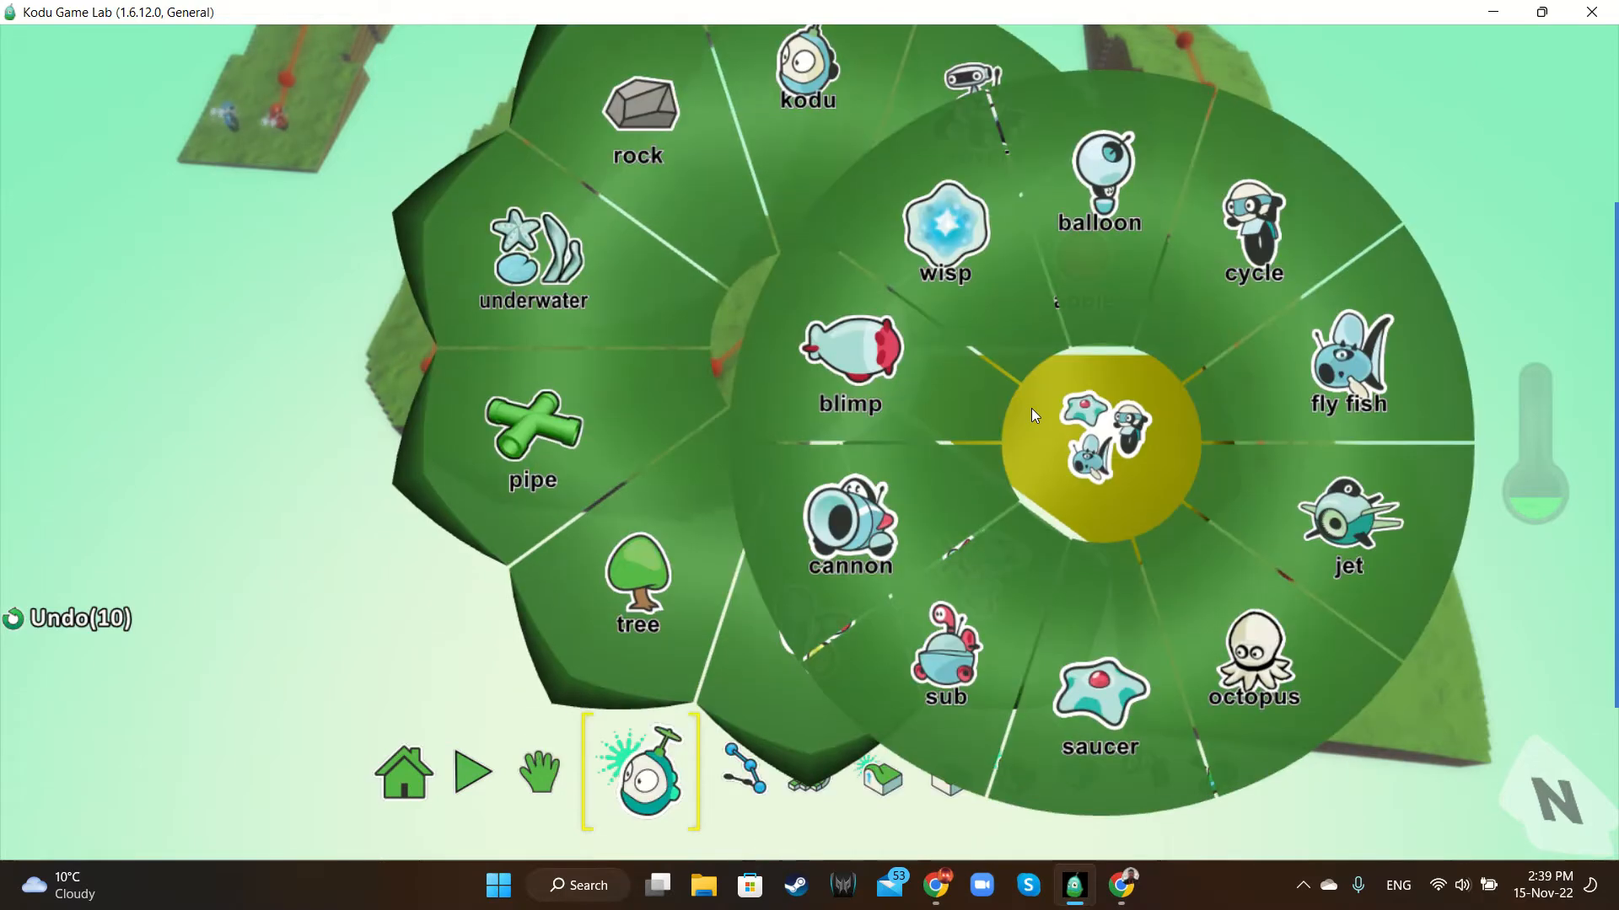
click(1026, 411)
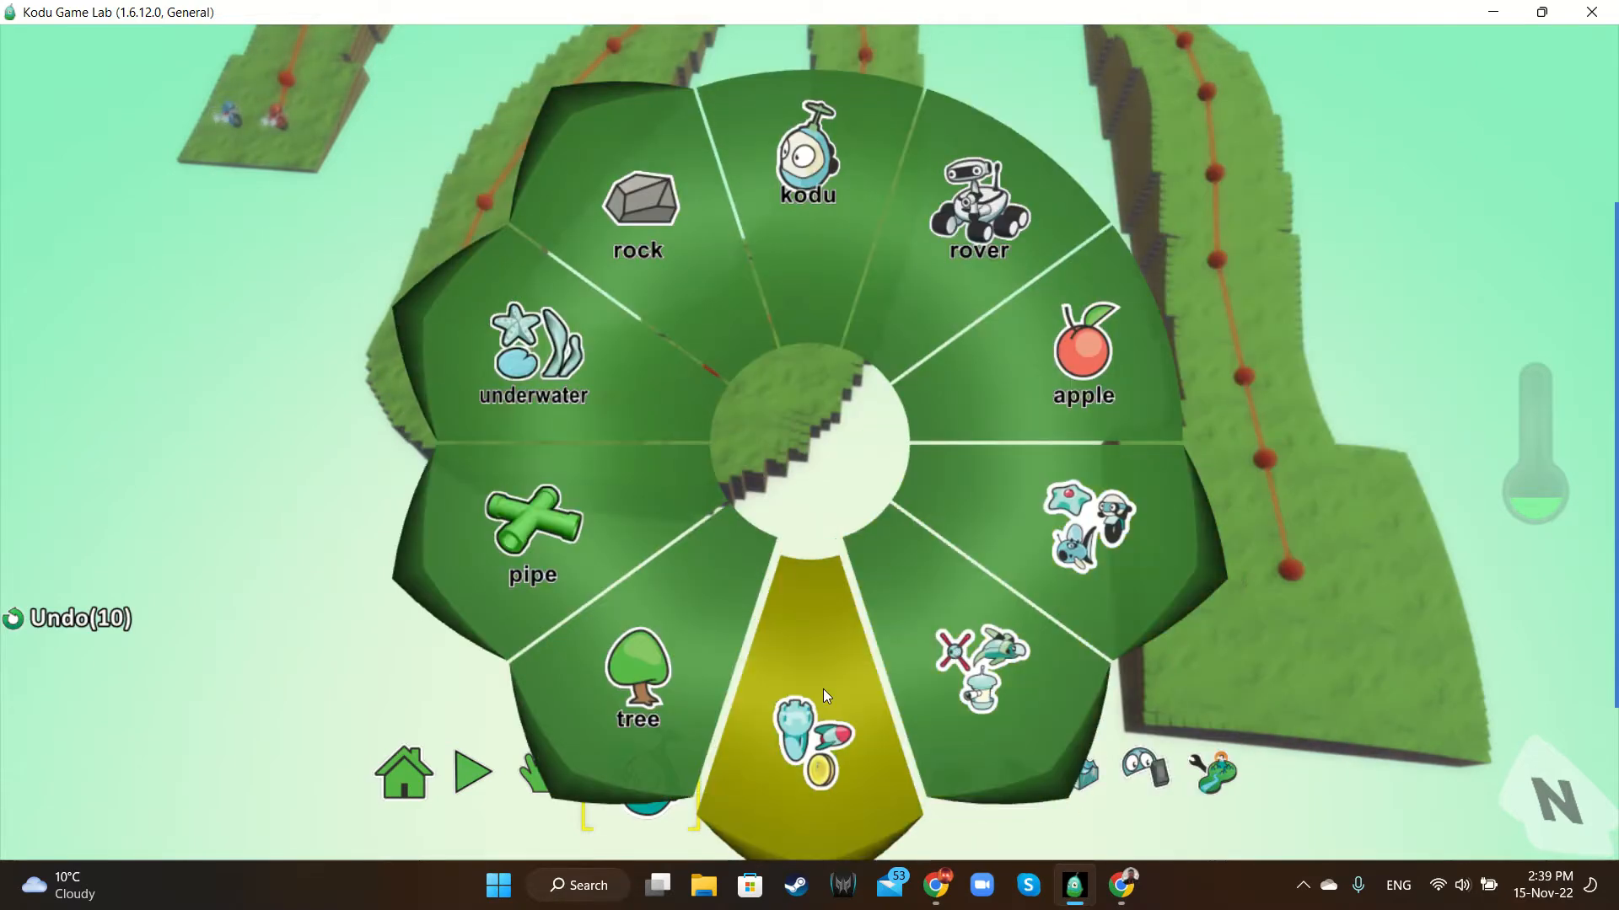
click(823, 690)
click(684, 261)
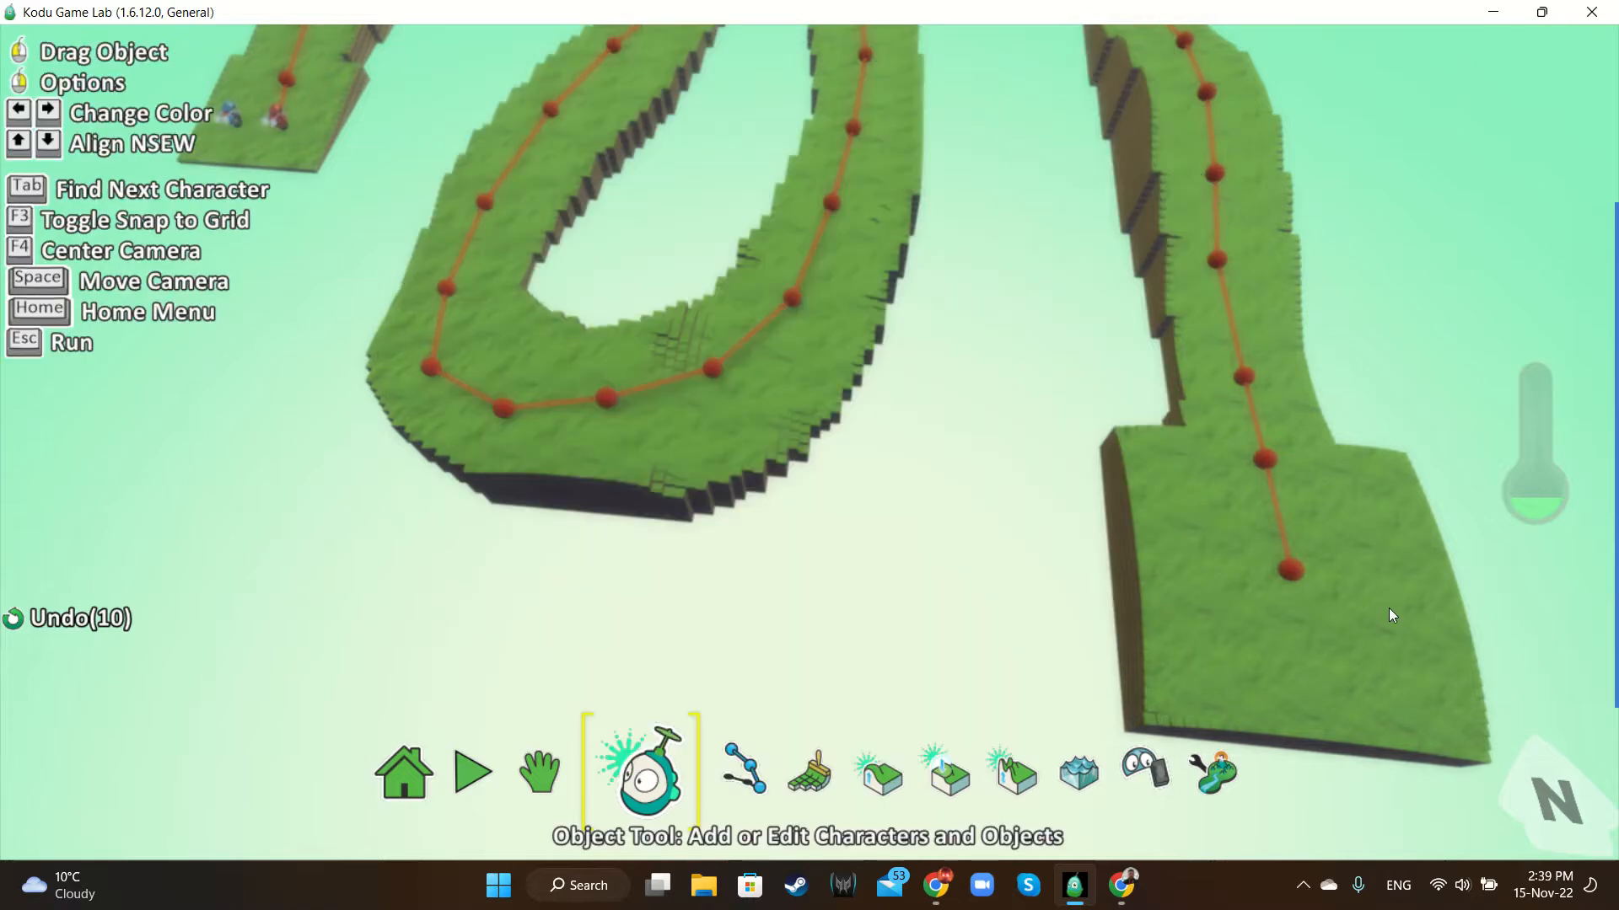
Set the size of the star on the finish platform to 4.0
right_click(1393, 649)
key(space)
right_drag(1392, 650, 1165, 560)
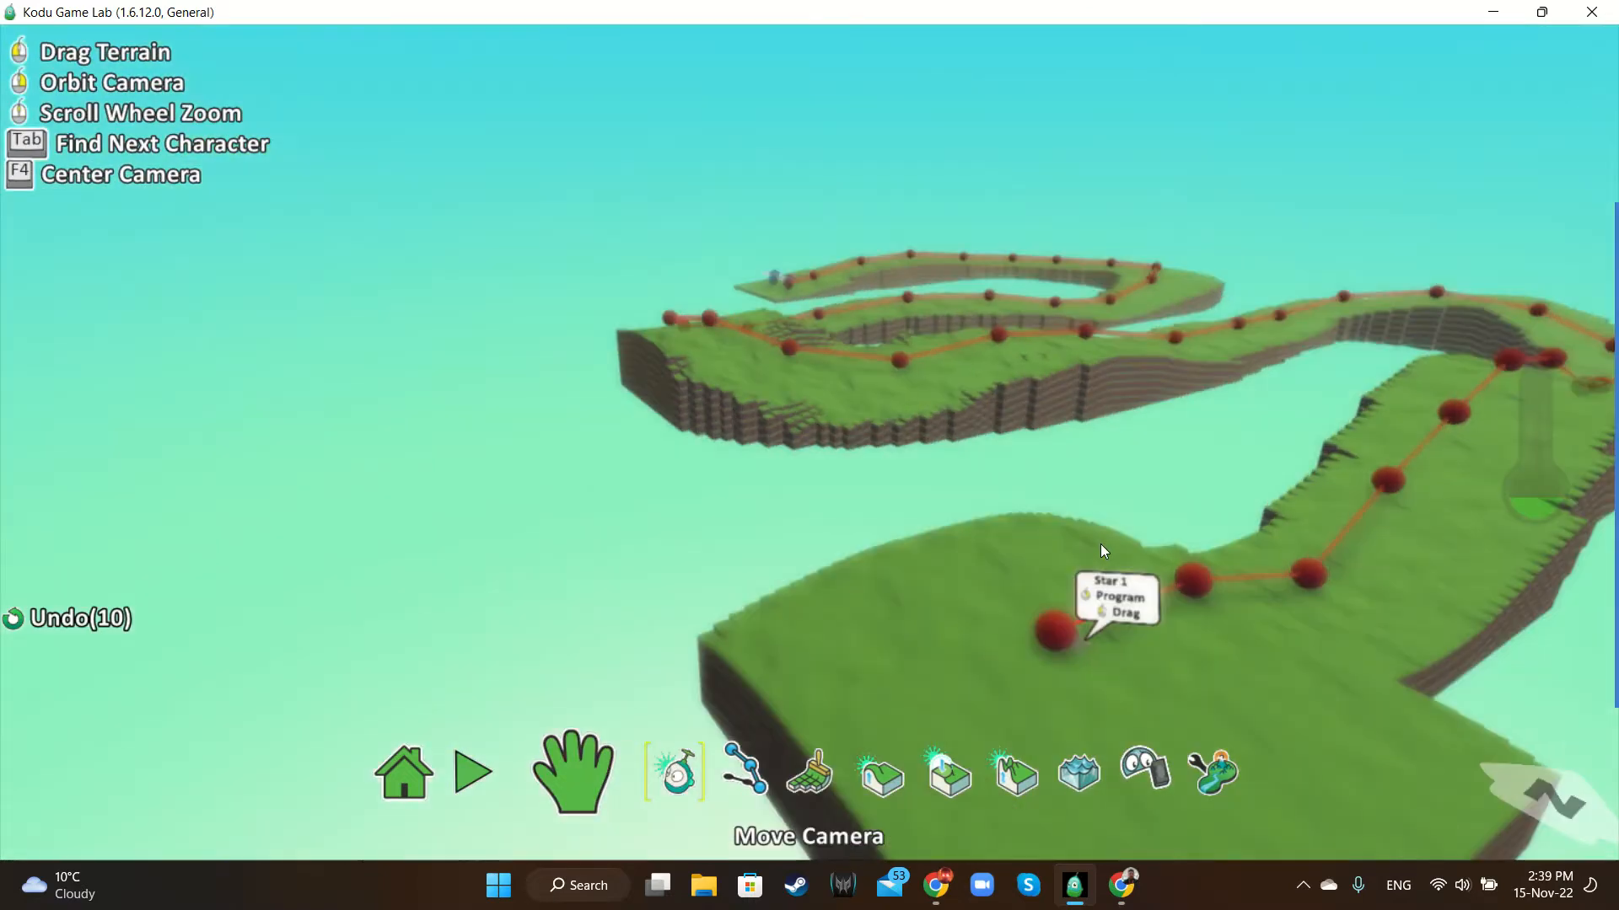
right_click(1077, 640)
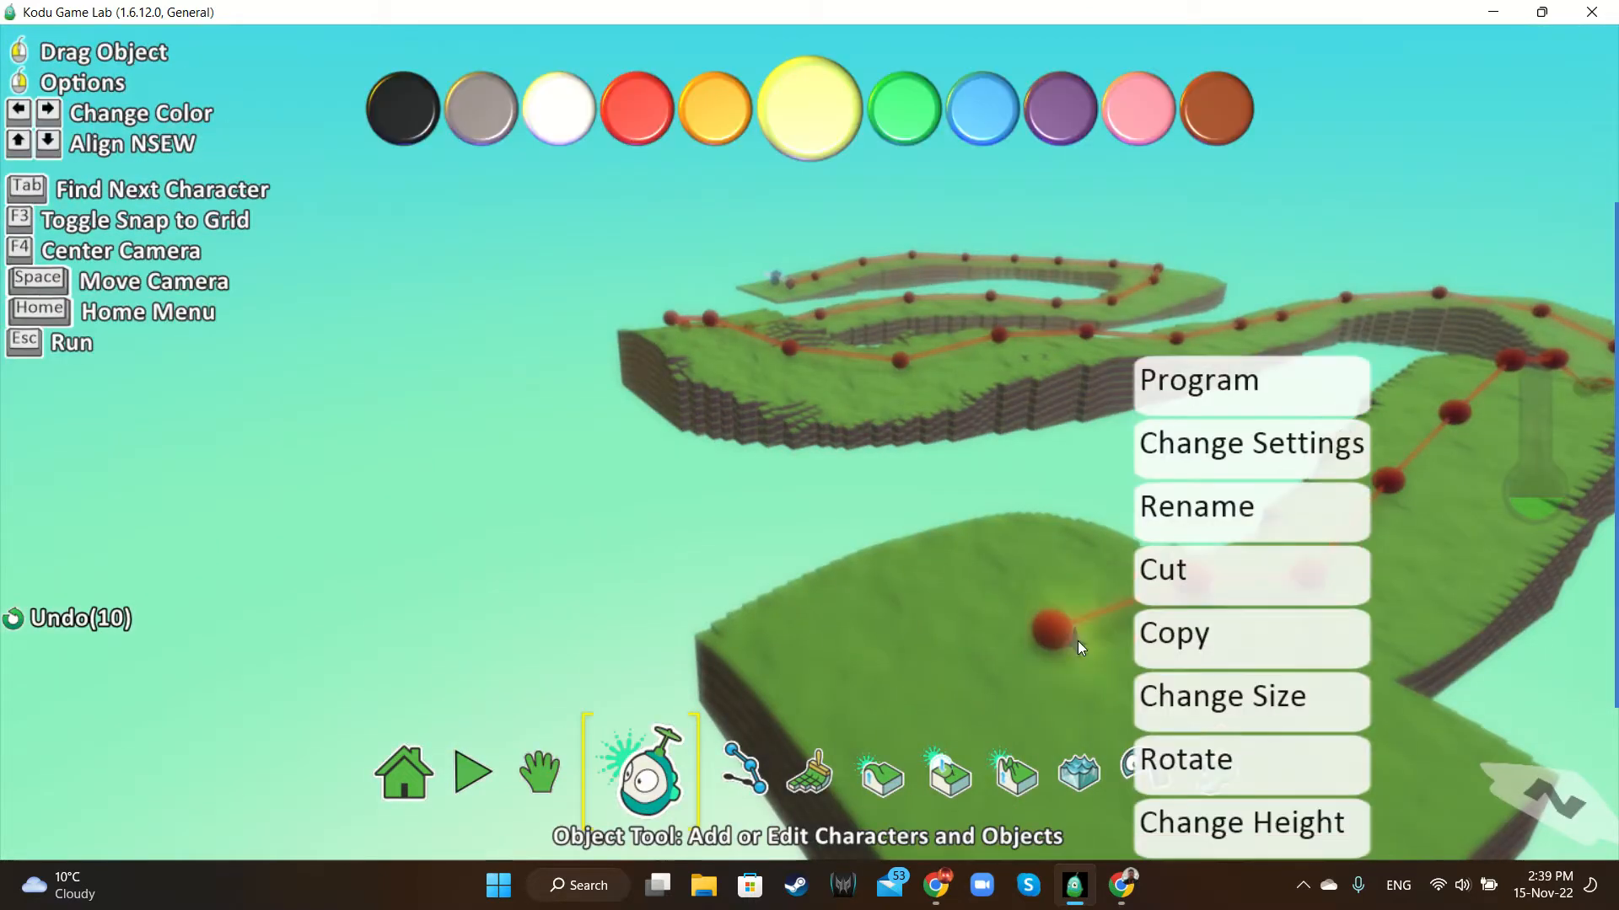
click(1242, 716)
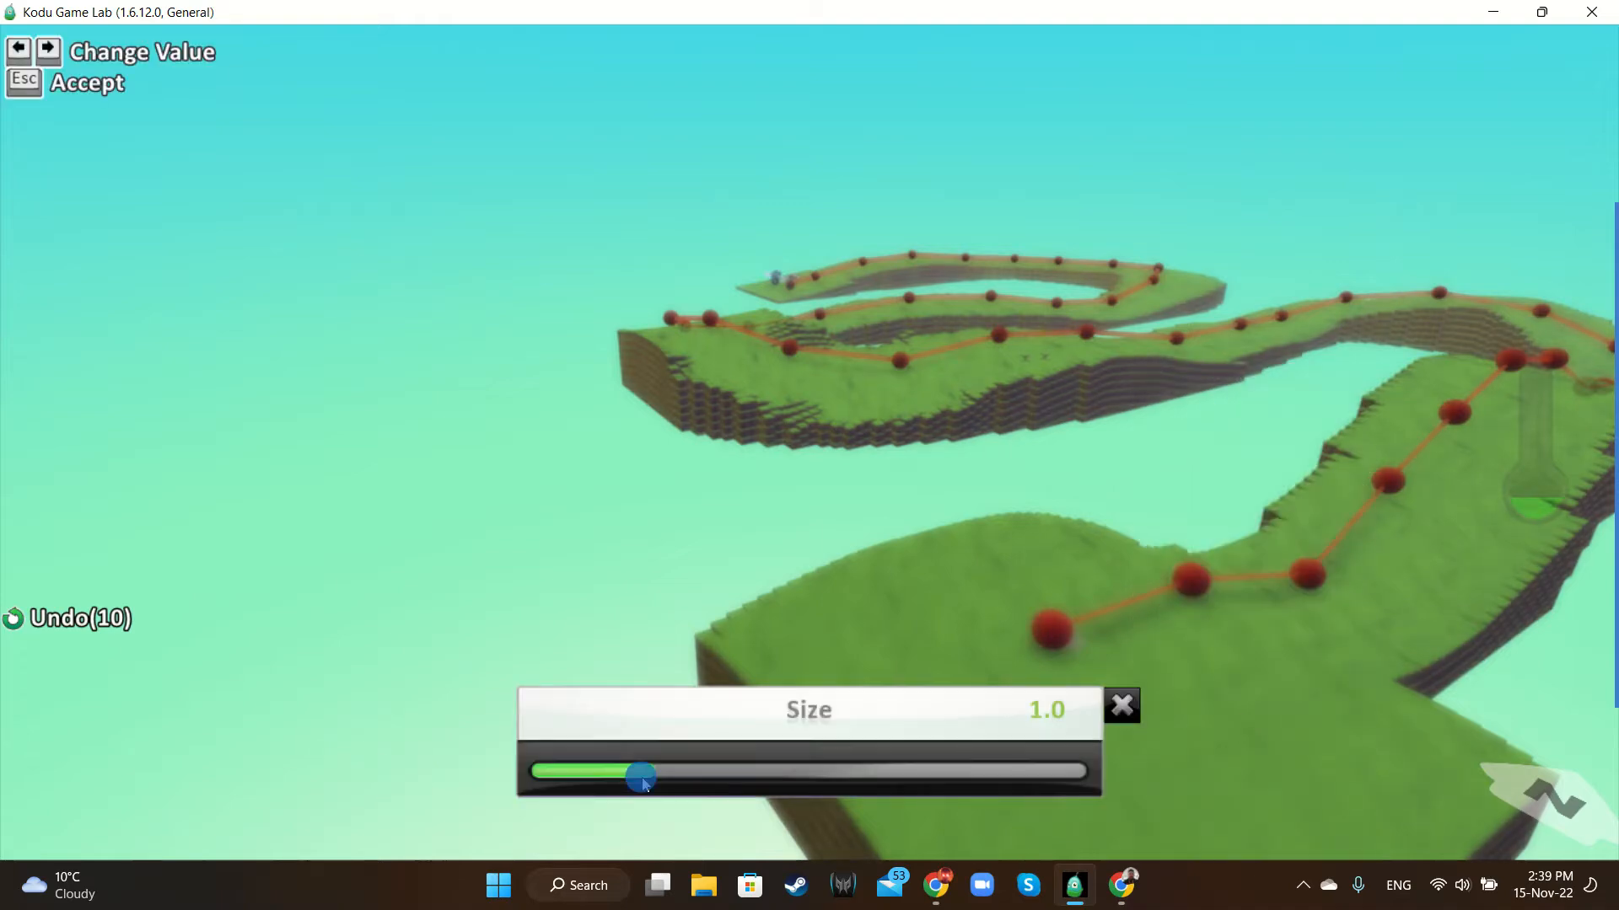
drag(745, 776, 1242, 791)
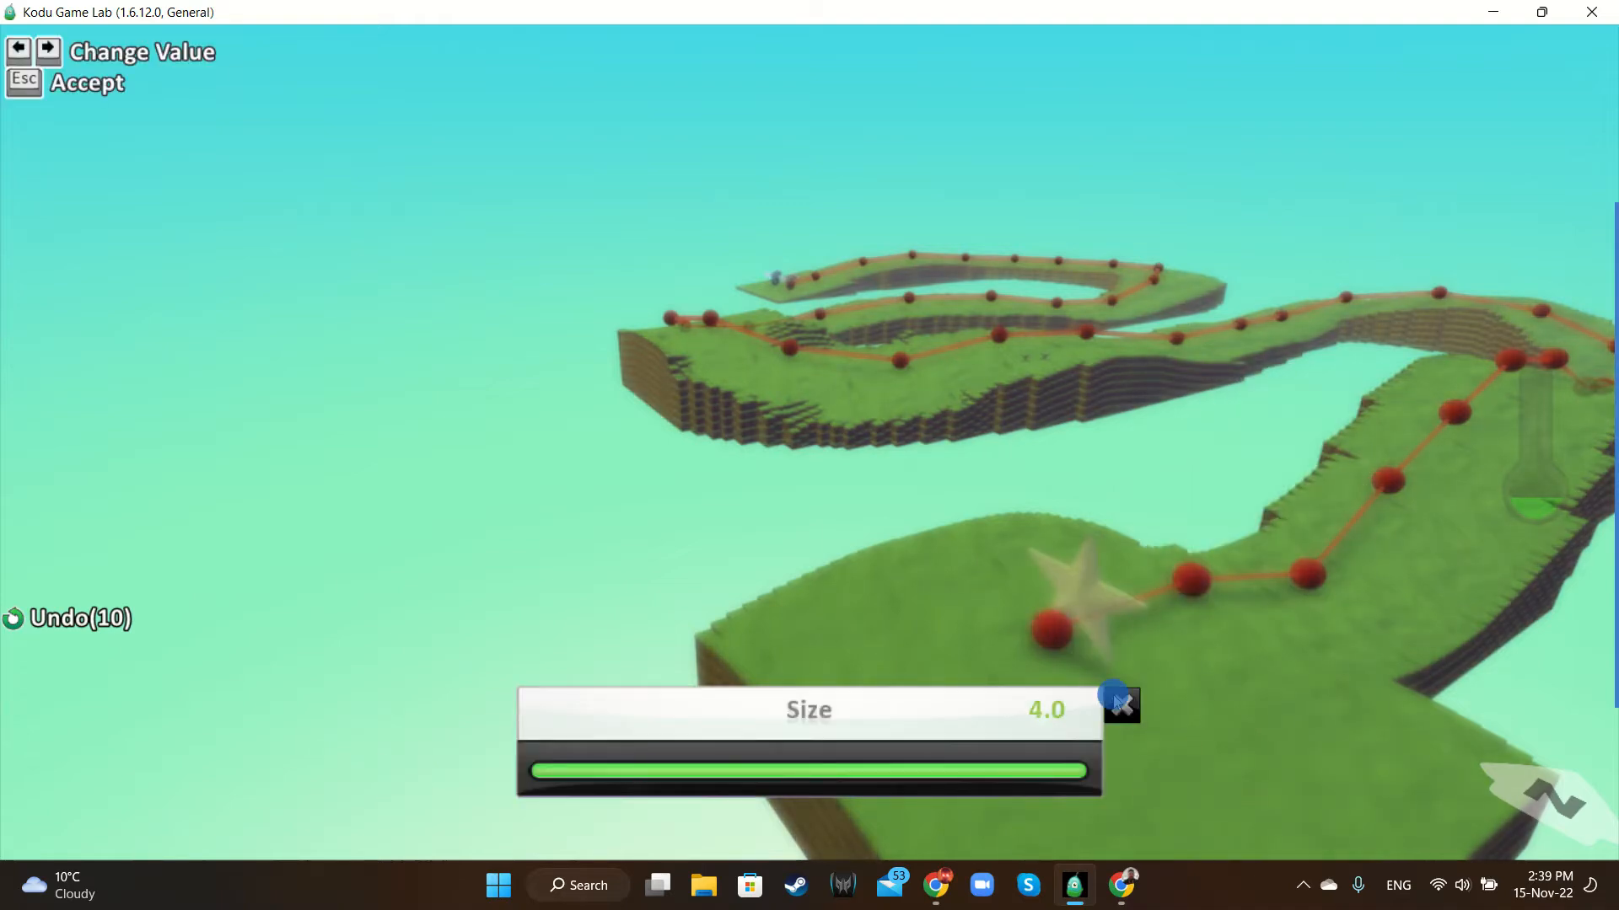
click(1118, 704)
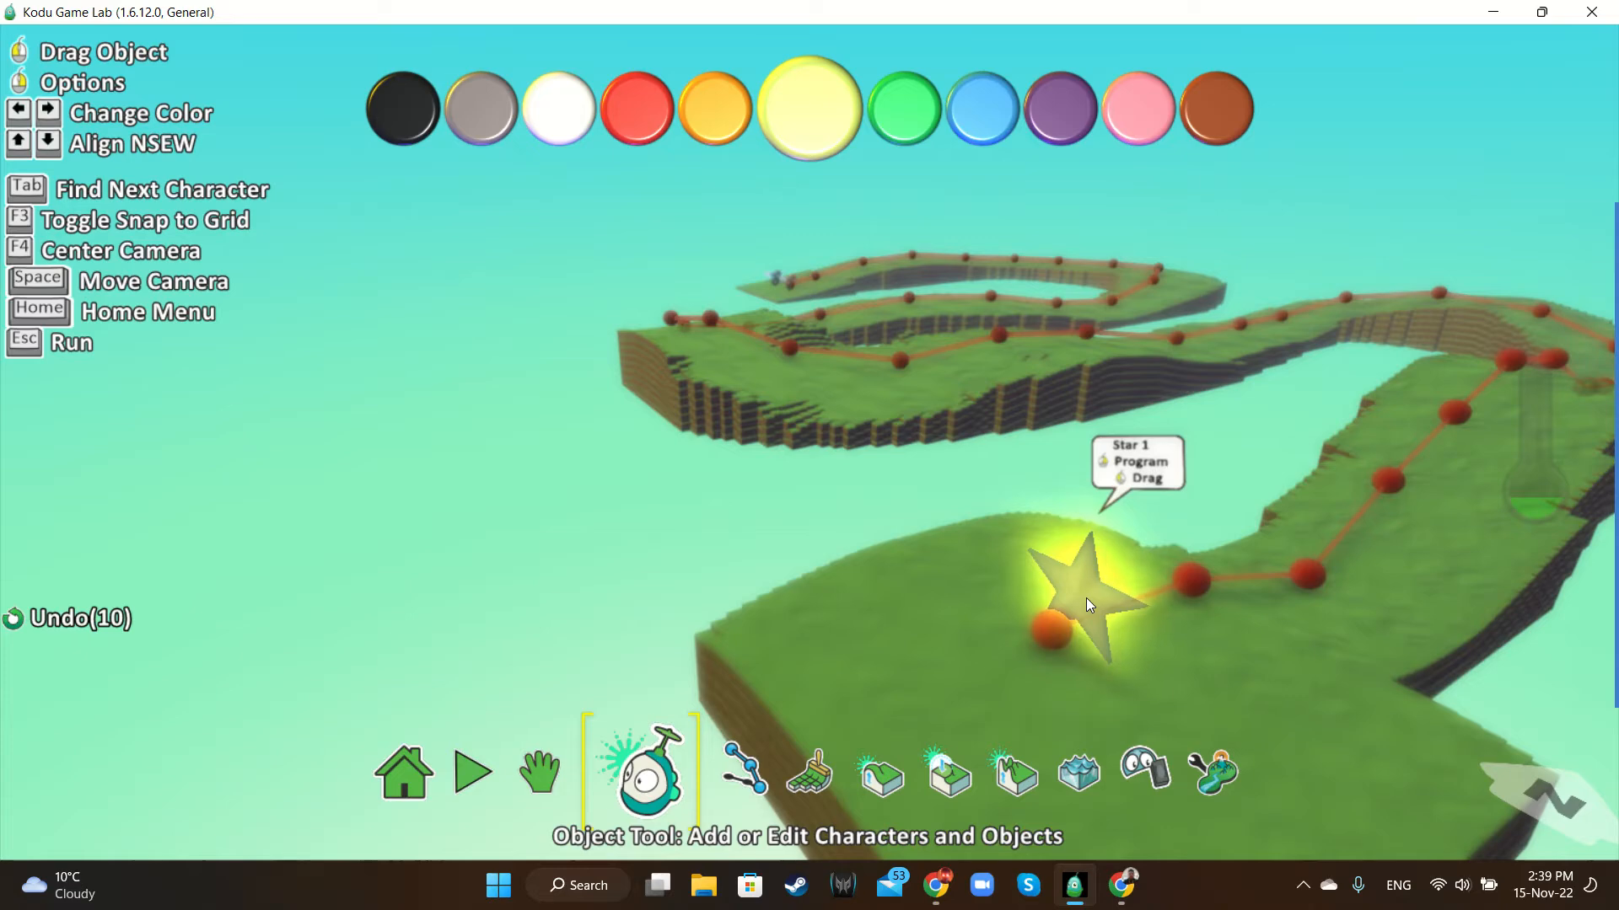
Change the star's colour to orange
key(Right)
key(Right)
key(Right)
key(Right)
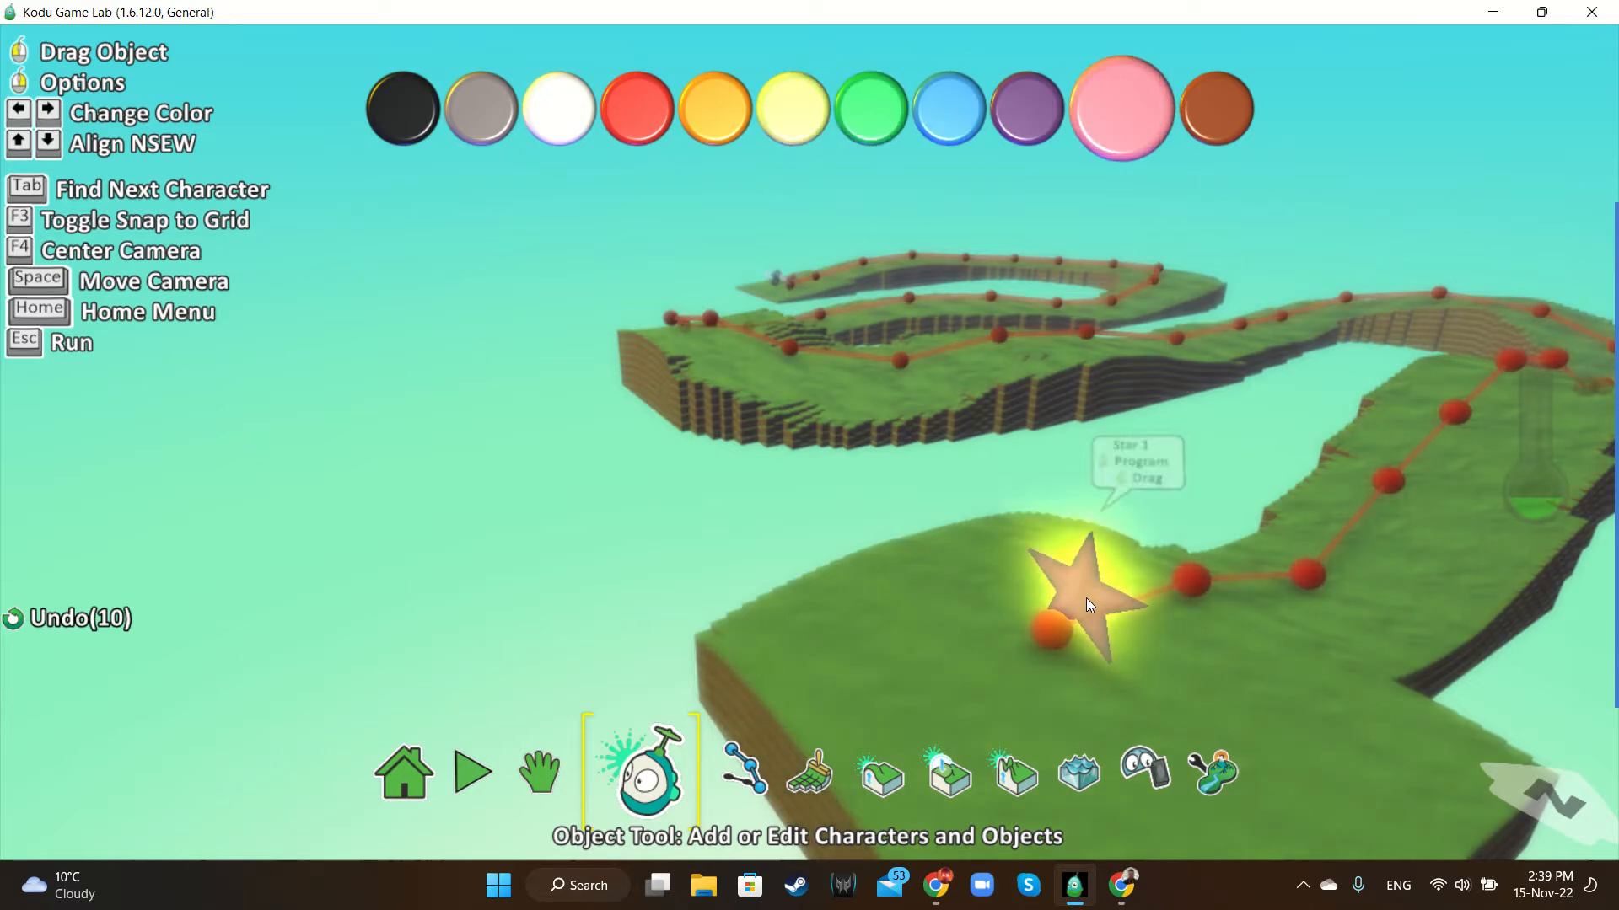
key(Right)
key(Right)
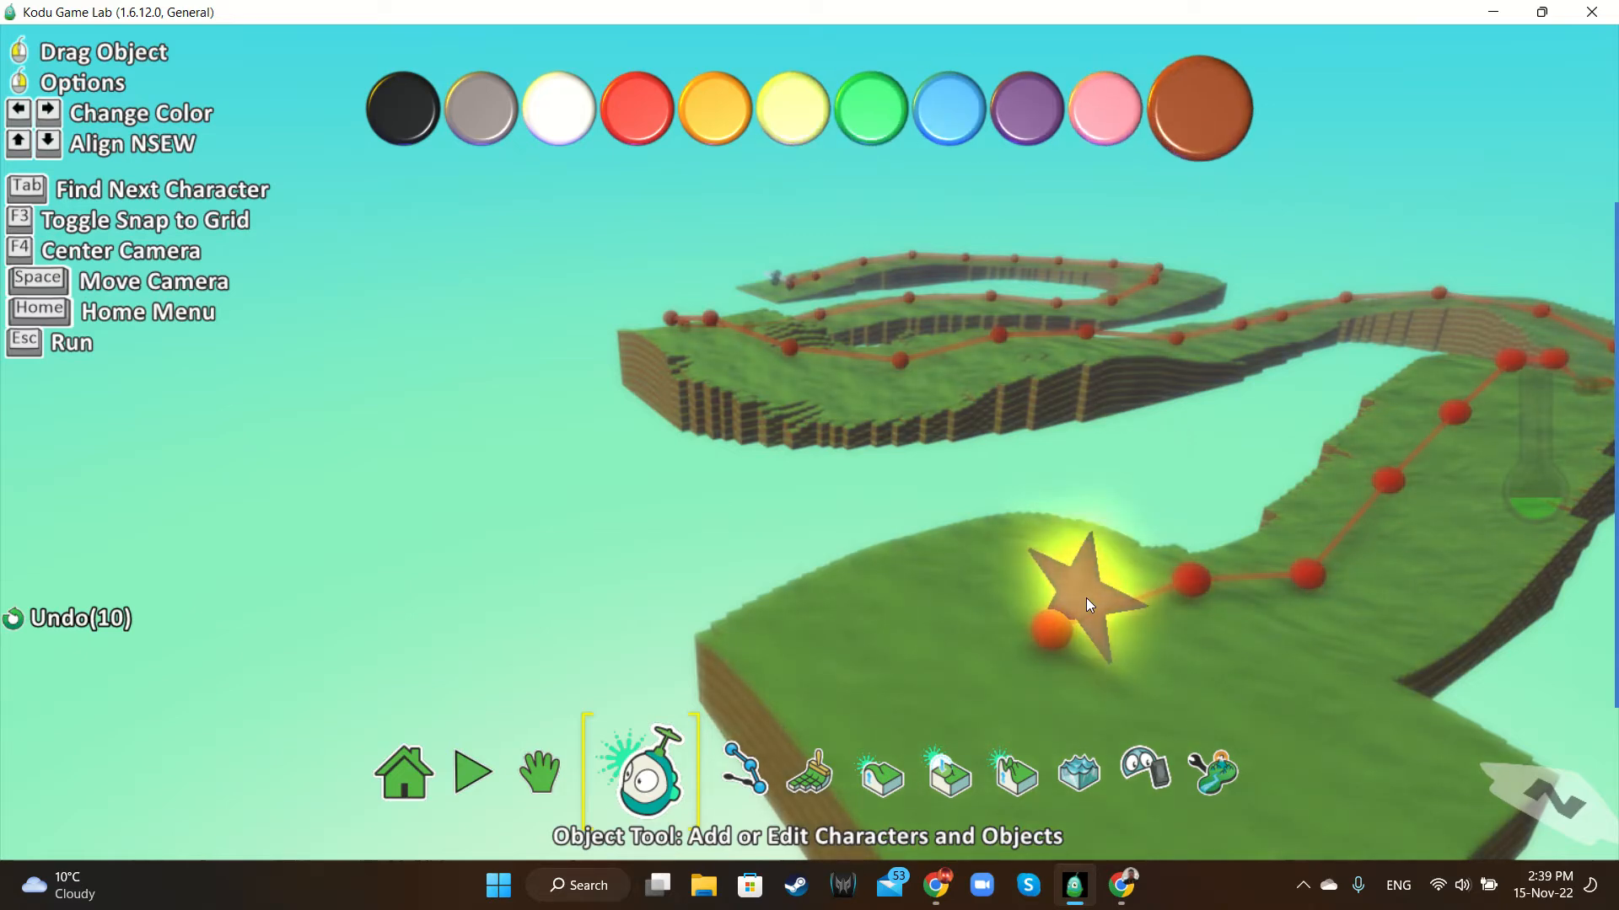
key(Right)
key(Right)
key(Right)
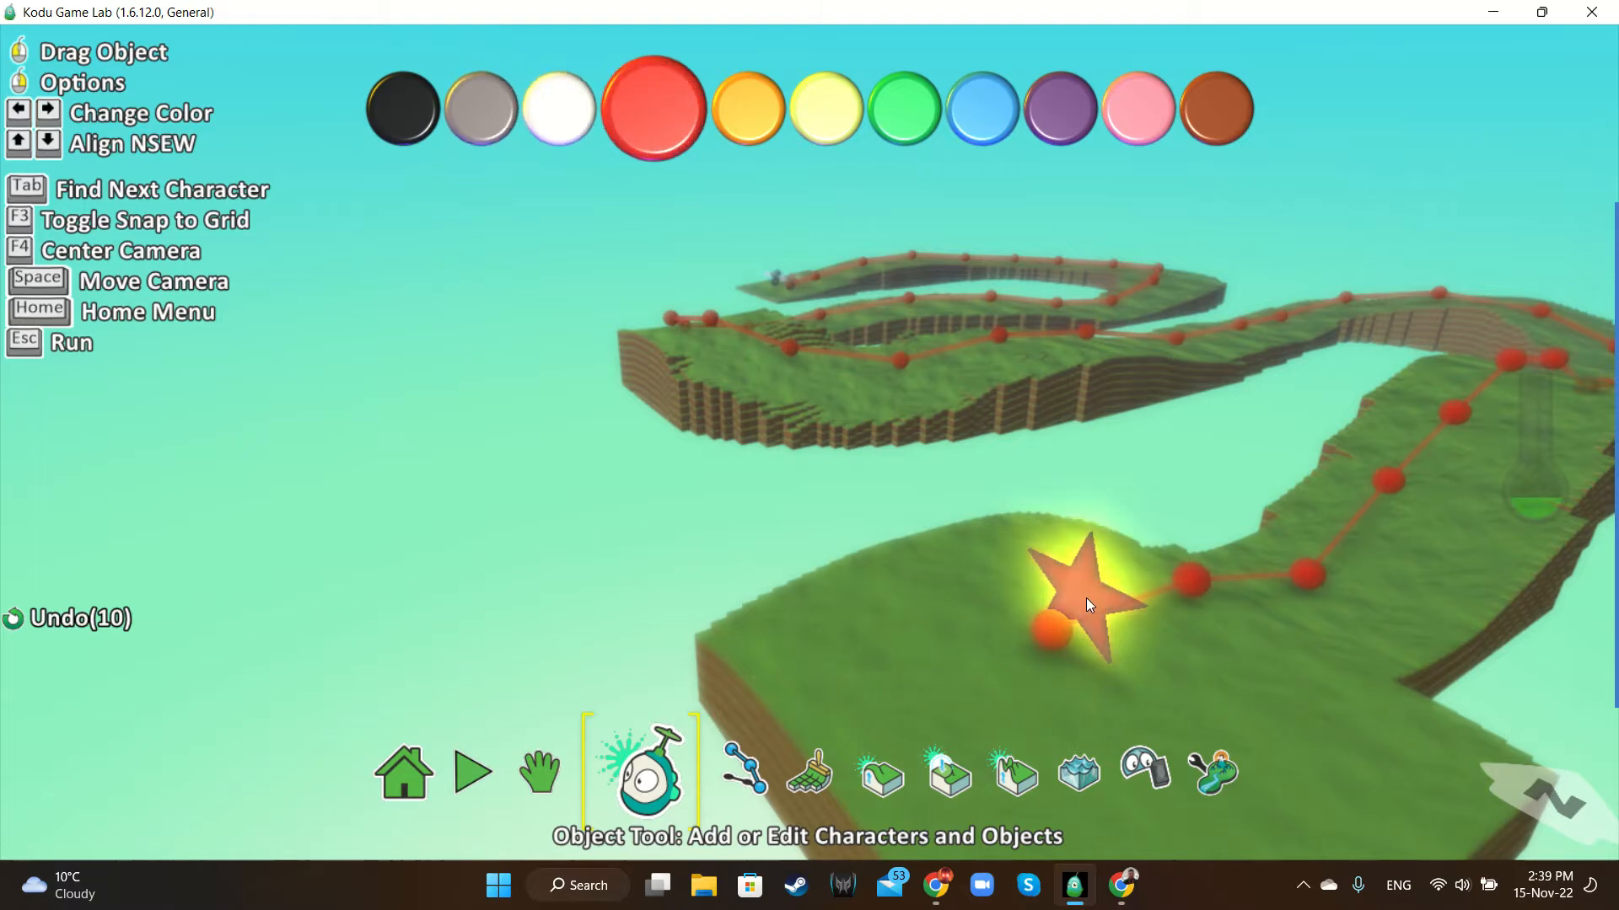
key(Right)
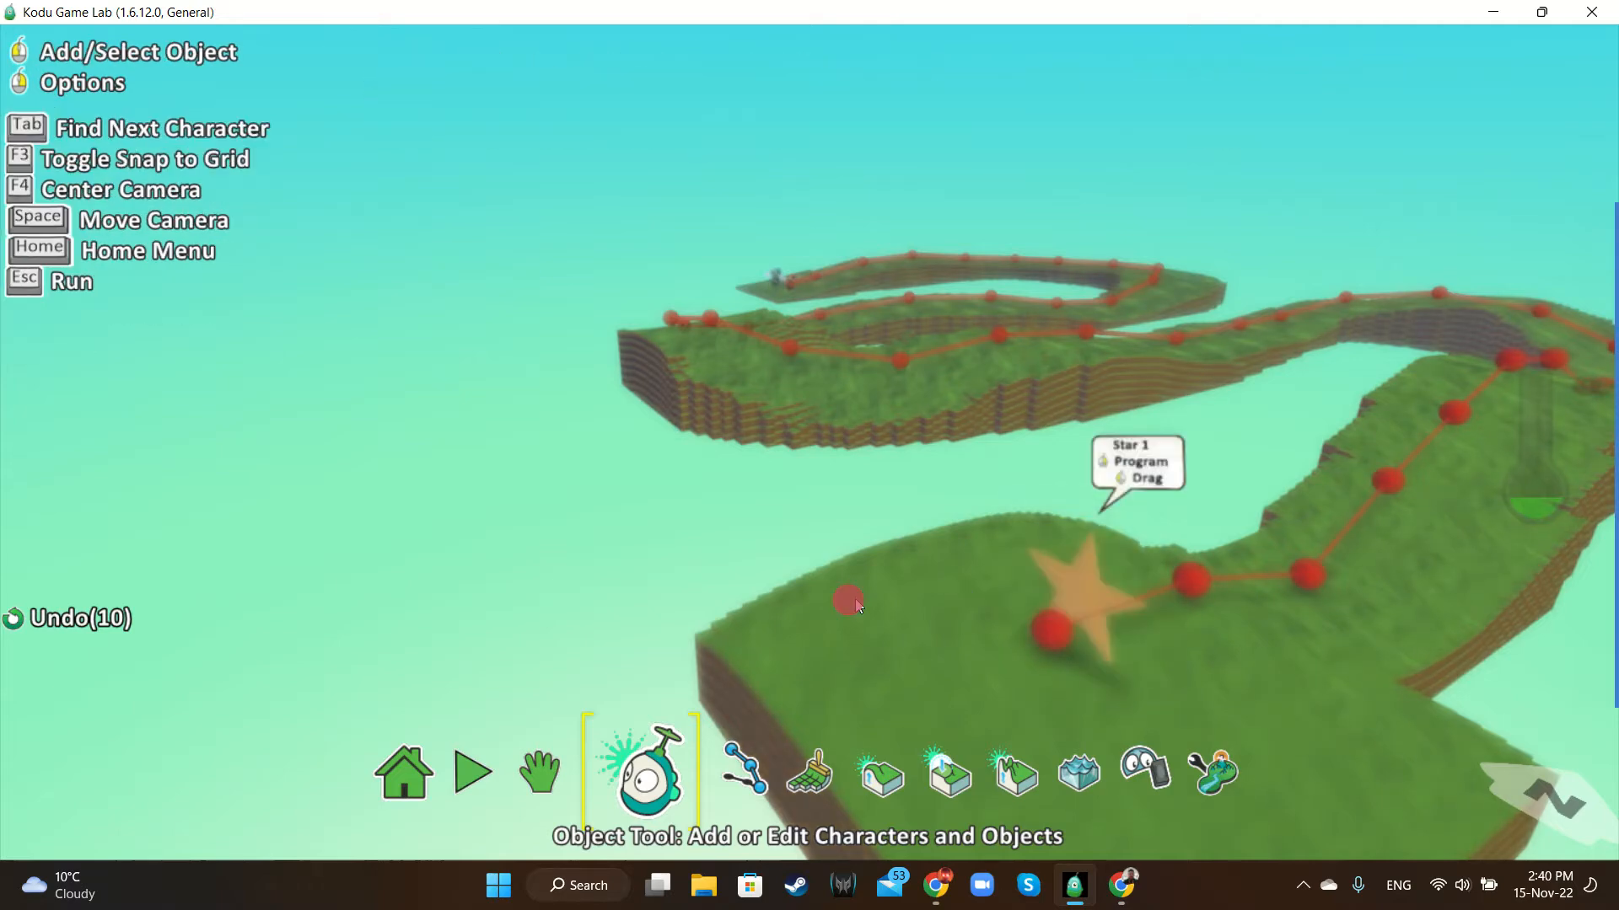
Open the red cycle's program on the start platform and set rule 1's WHEN condition to always
key(space)
right_drag(849, 604, 1153, 649)
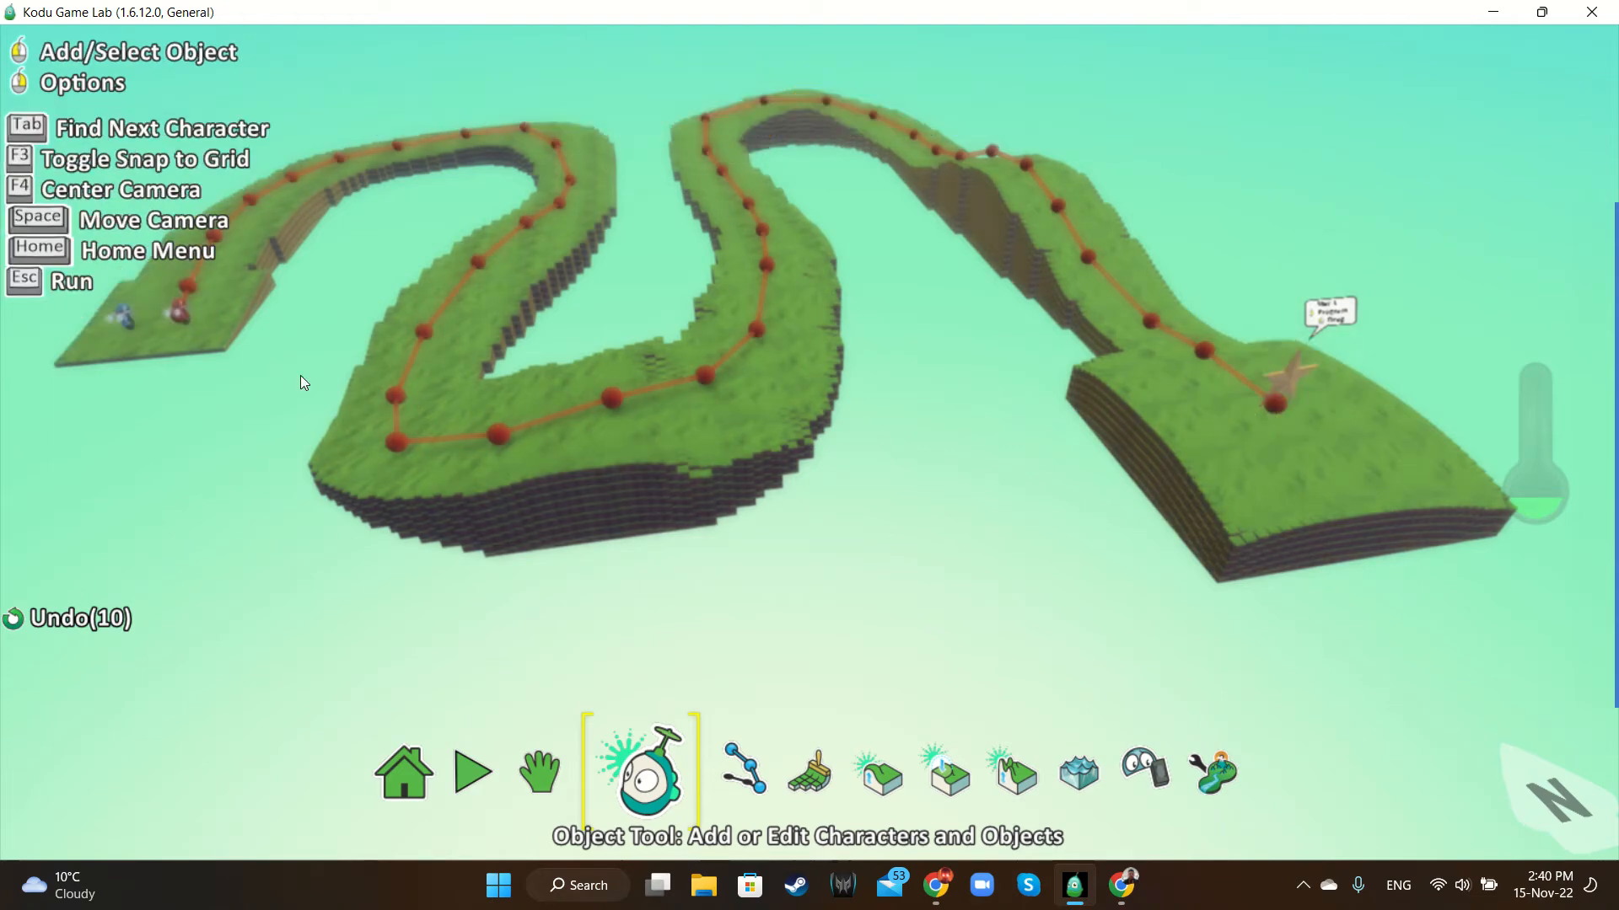
key(Up)
key(Left)
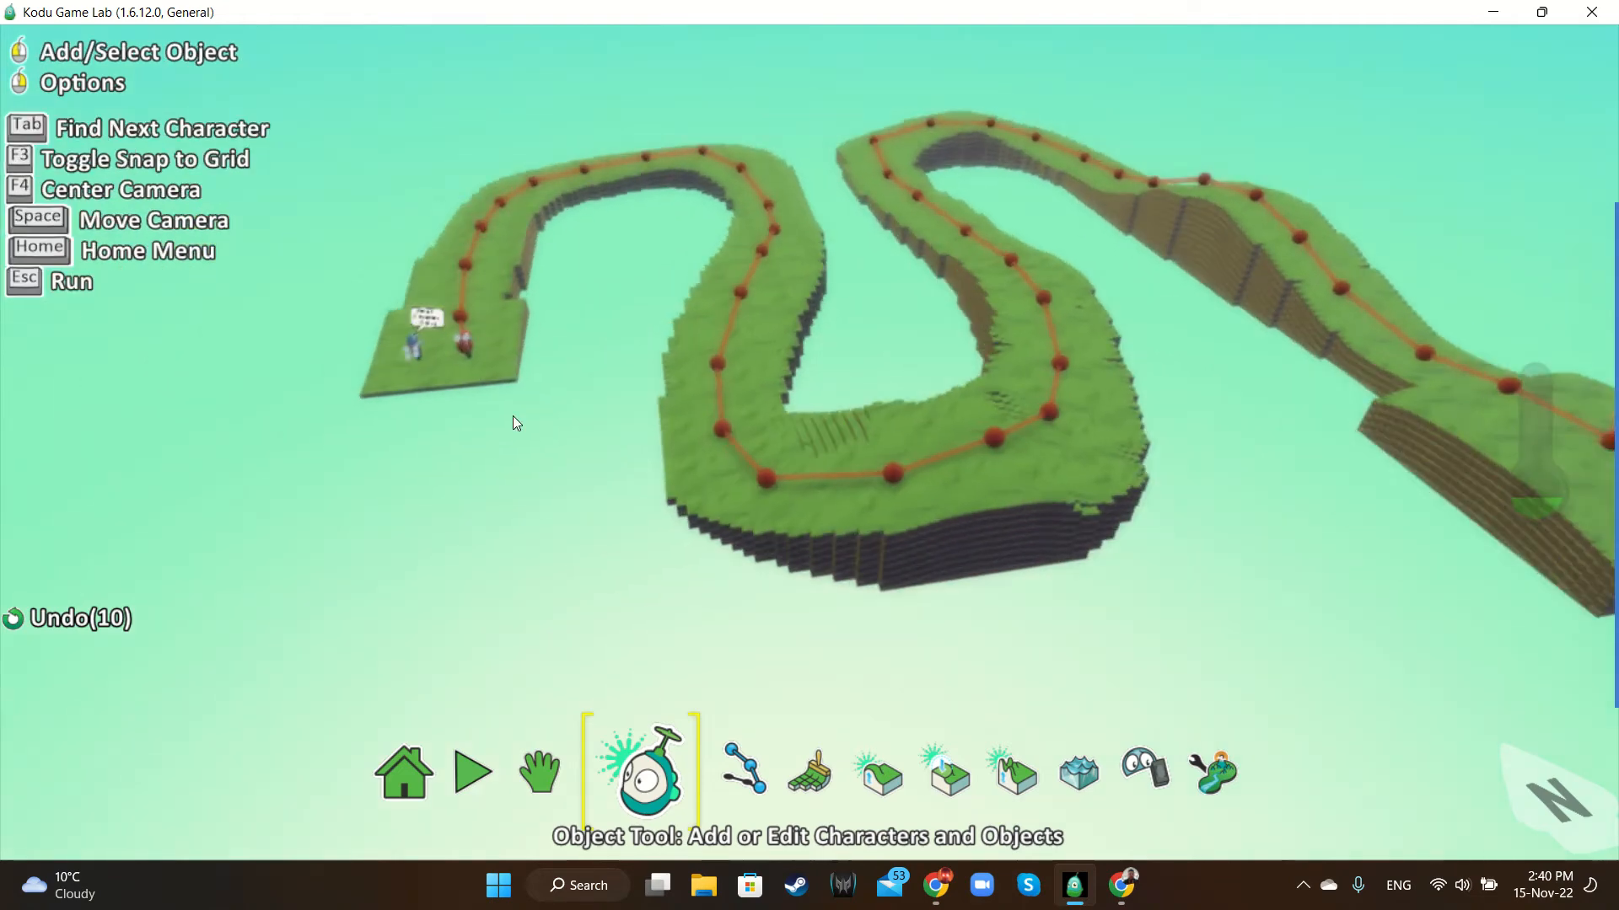
scroll(515, 417, up, 3)
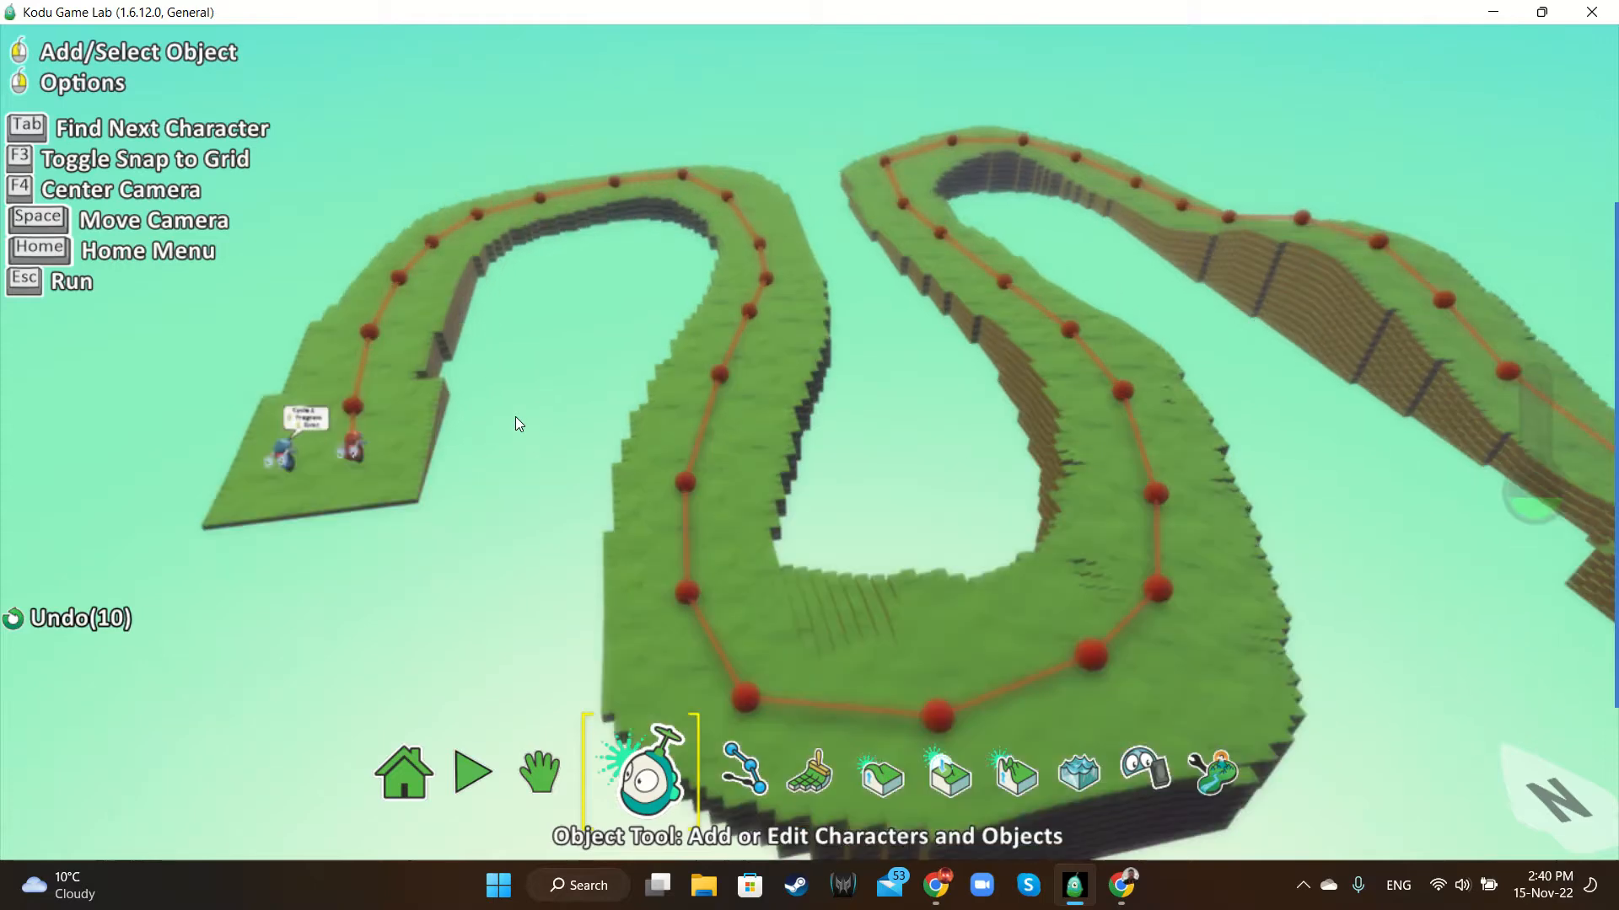
scroll(512, 416, up, 2)
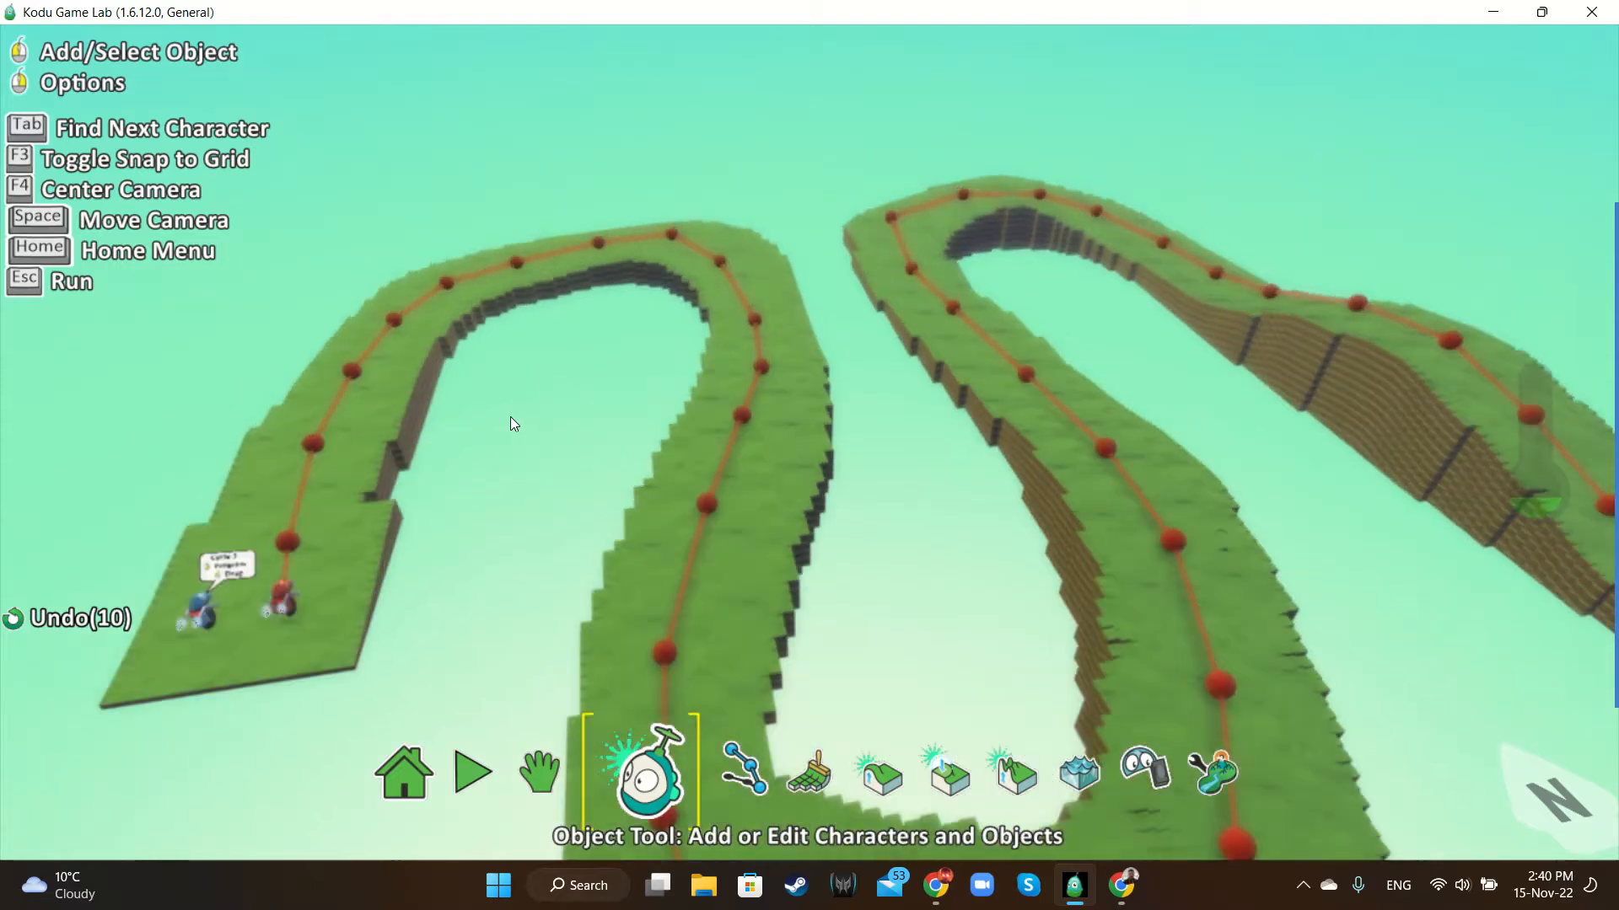
key(Left)
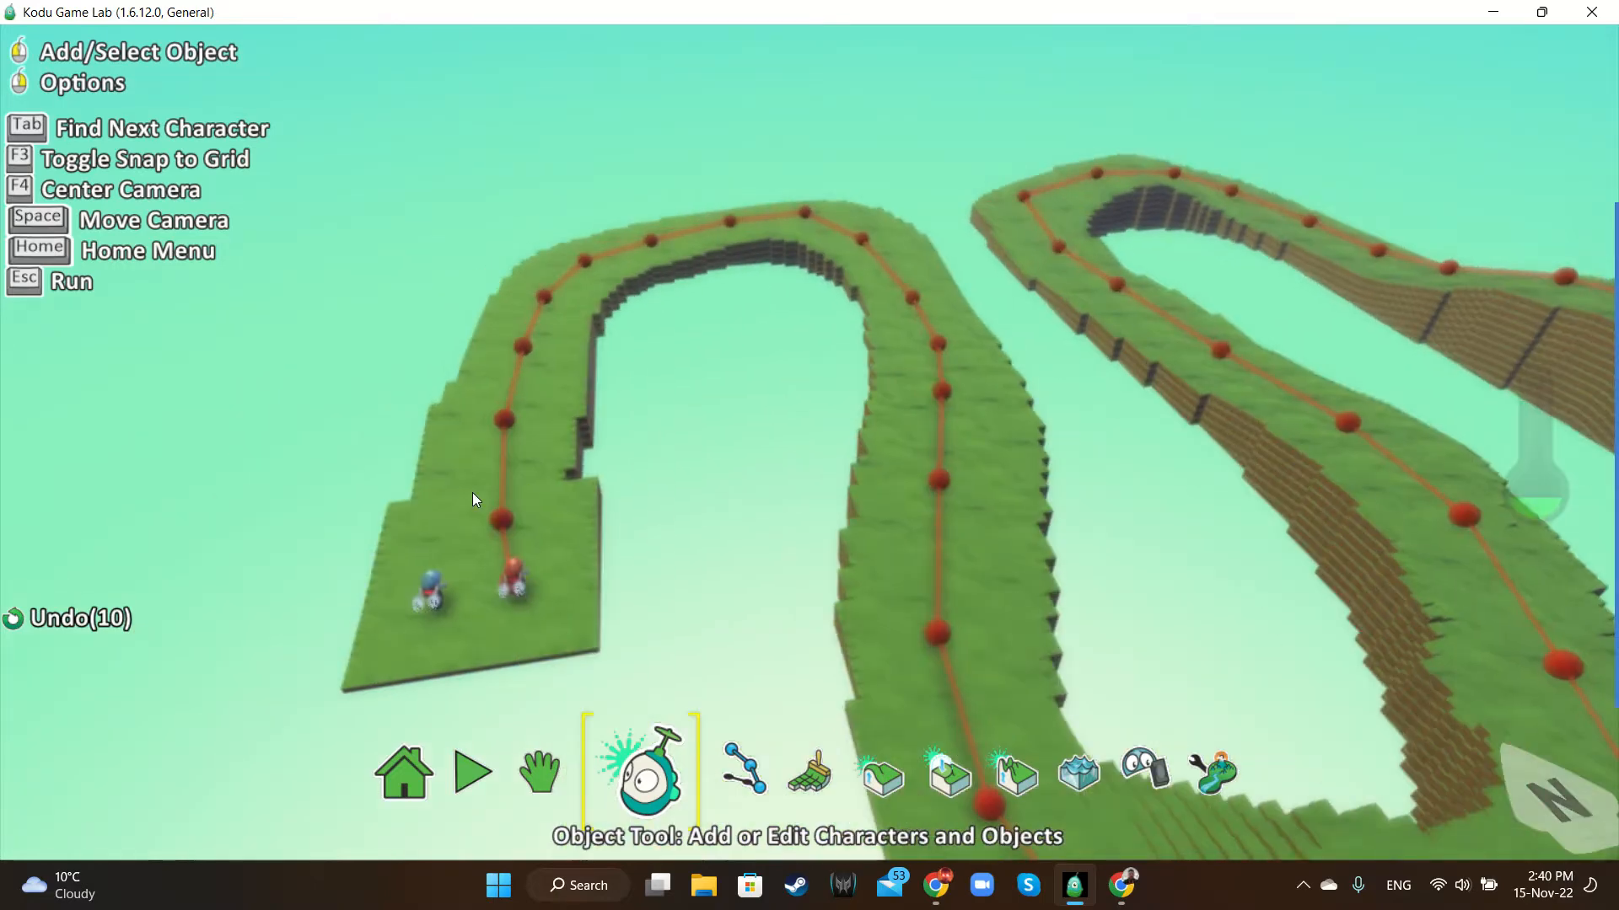
scroll(472, 493, up, 3)
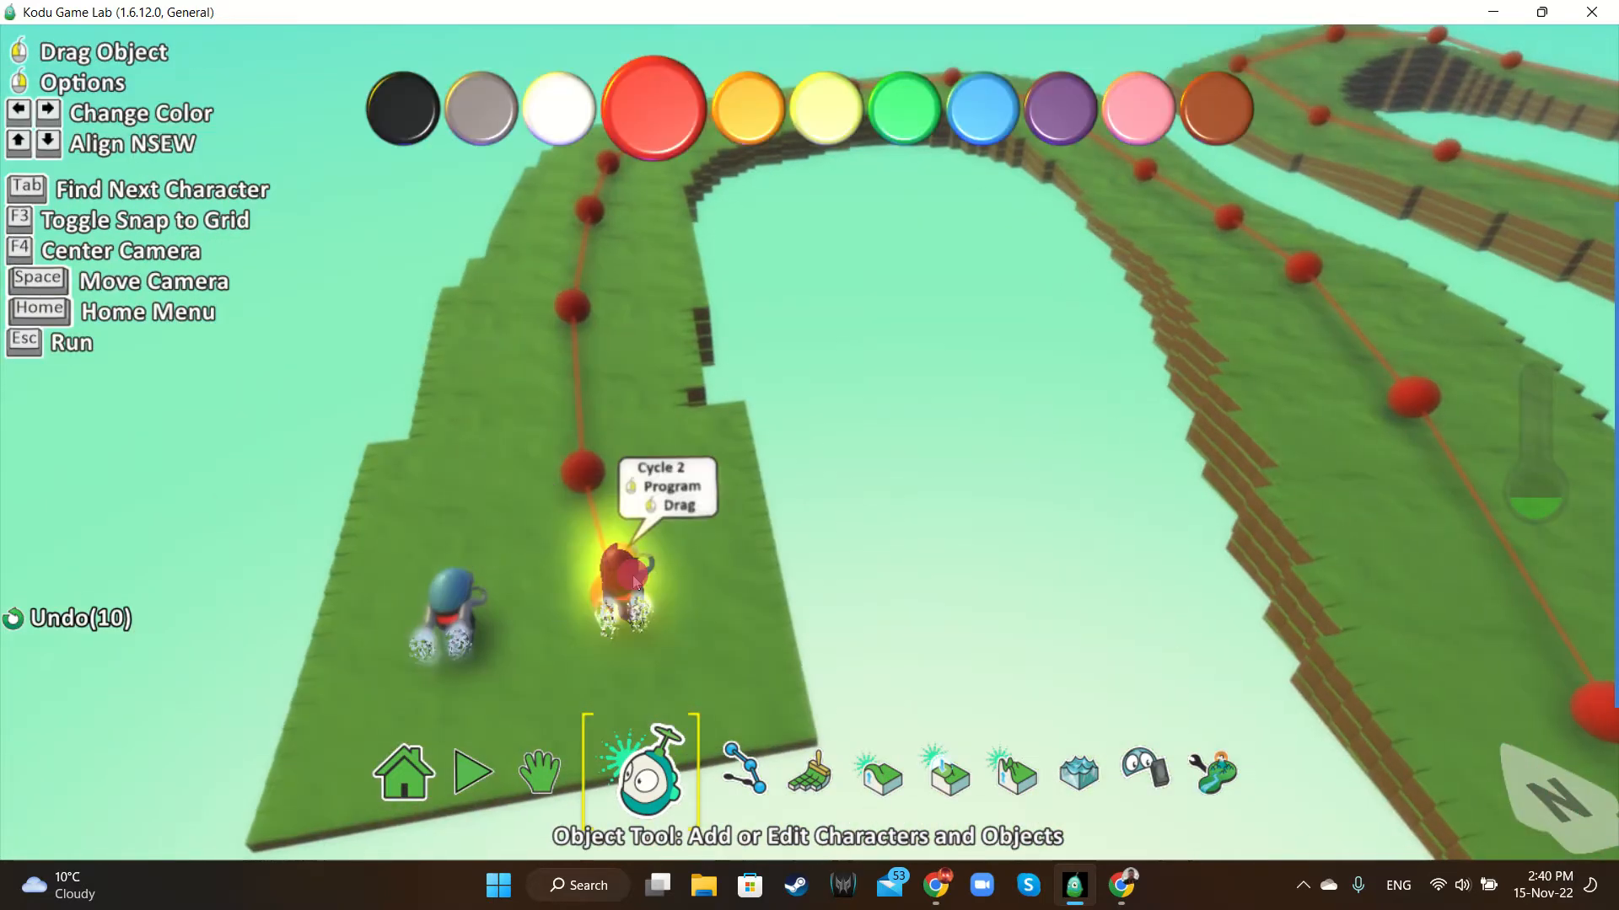
right_click(628, 582)
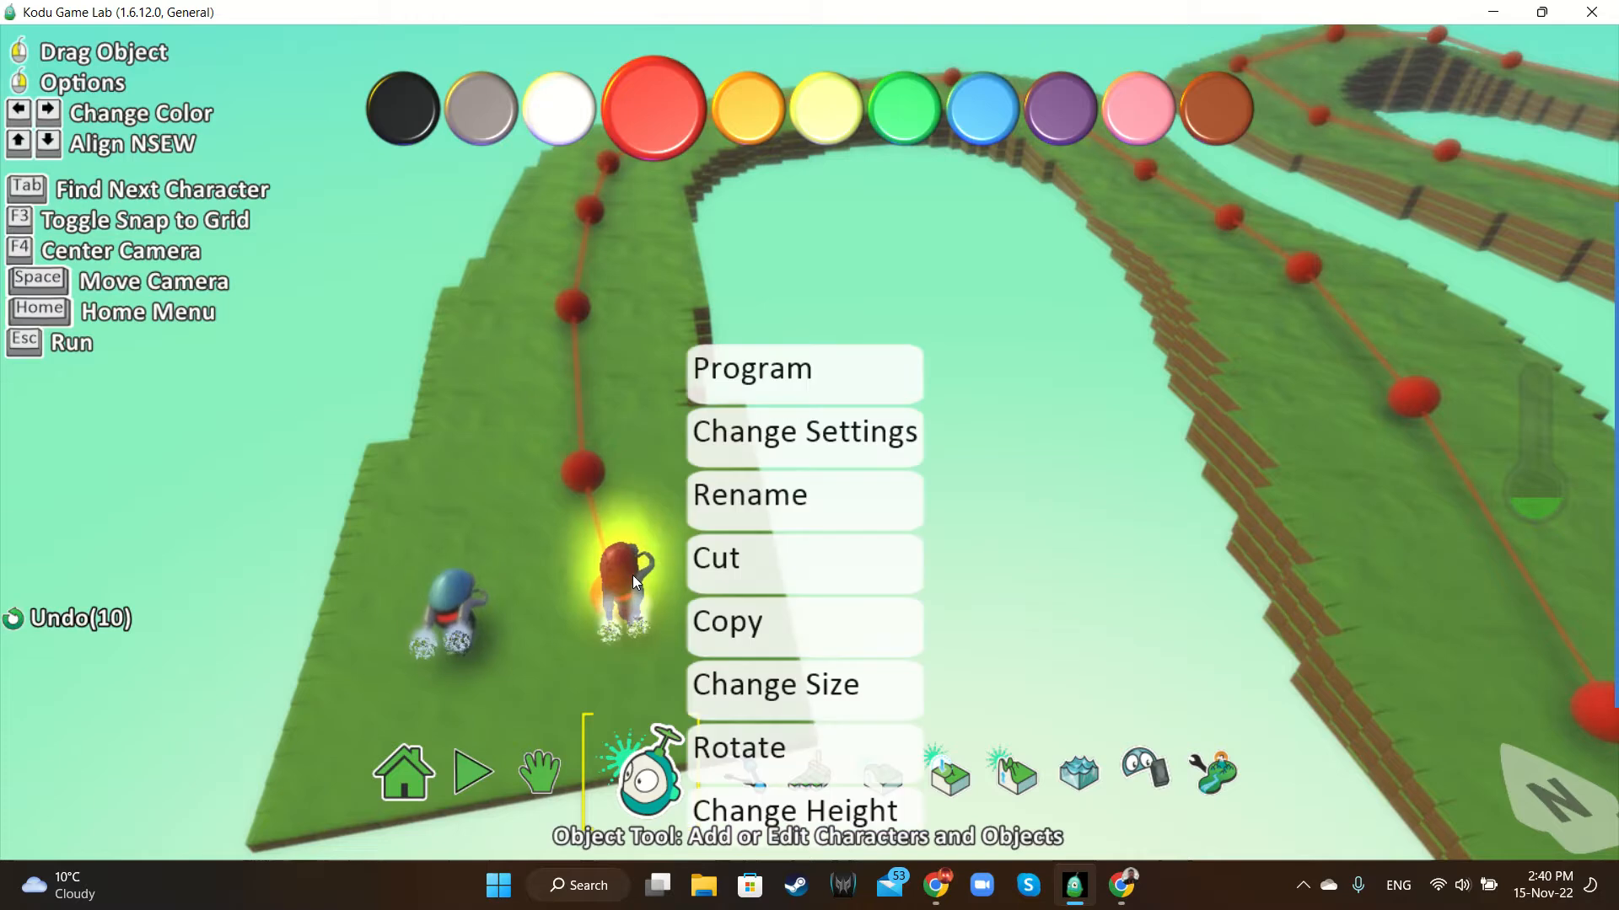
click(766, 369)
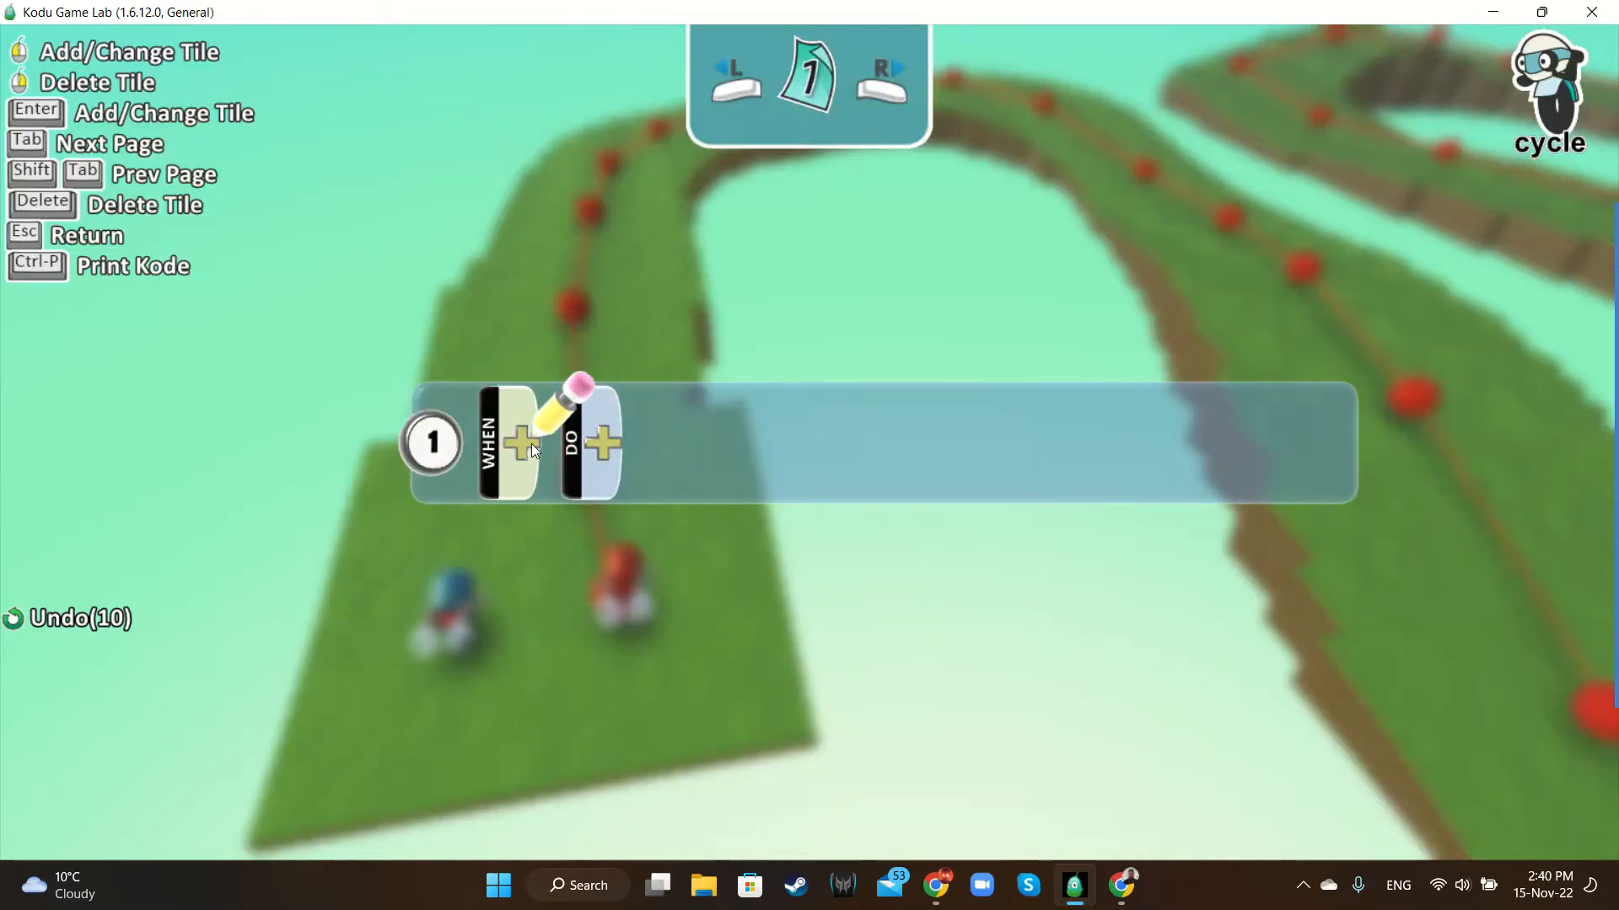
click(528, 439)
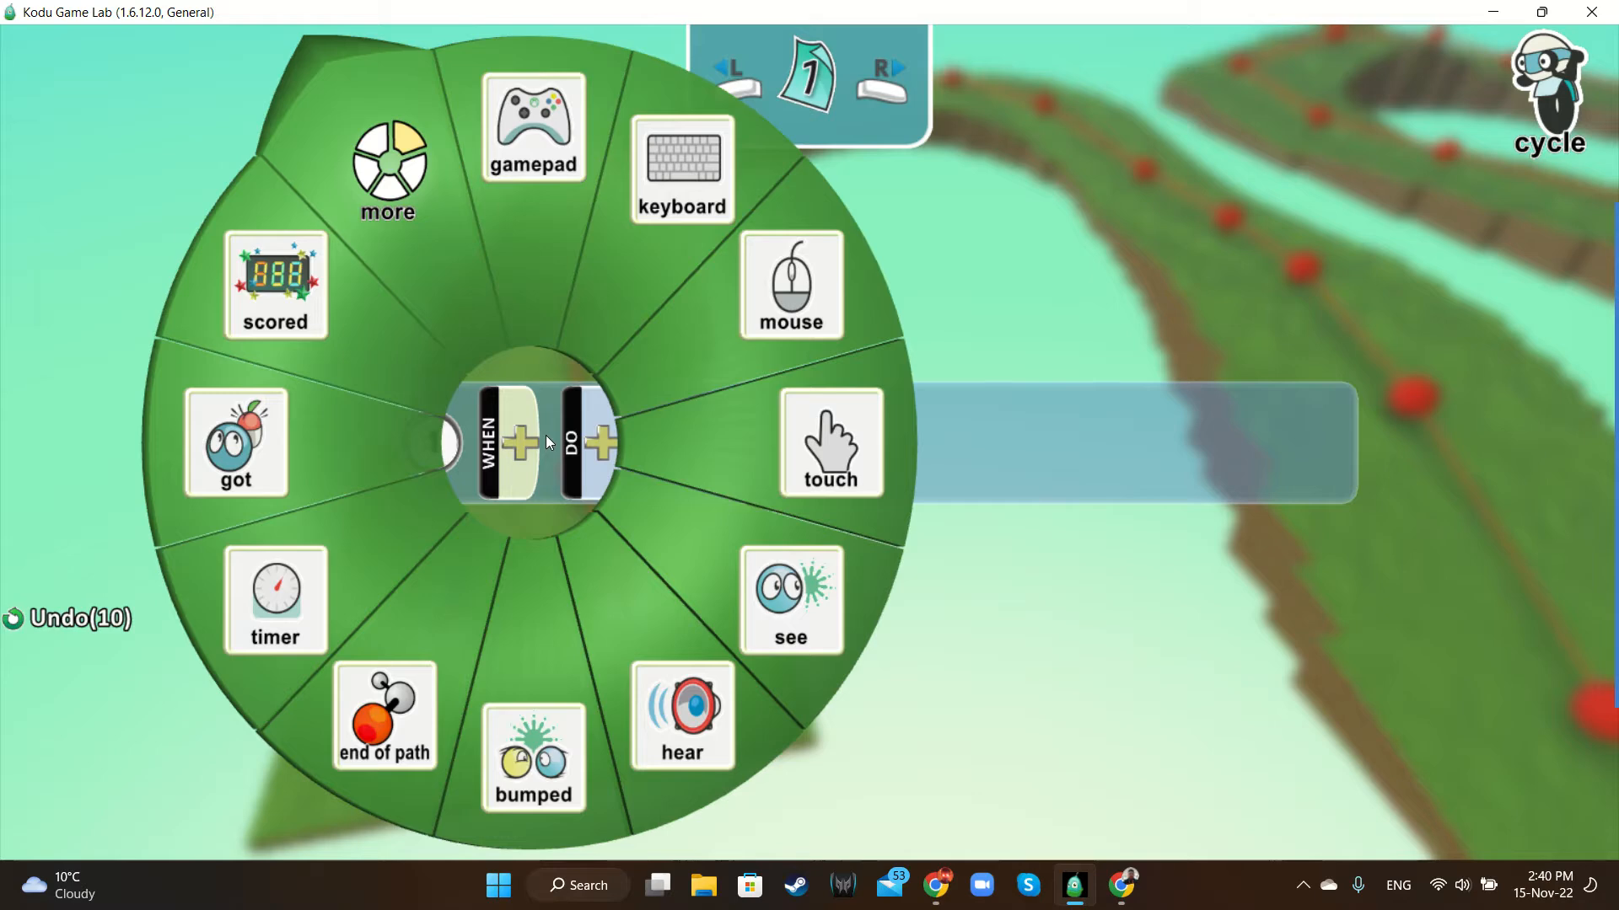
click(388, 168)
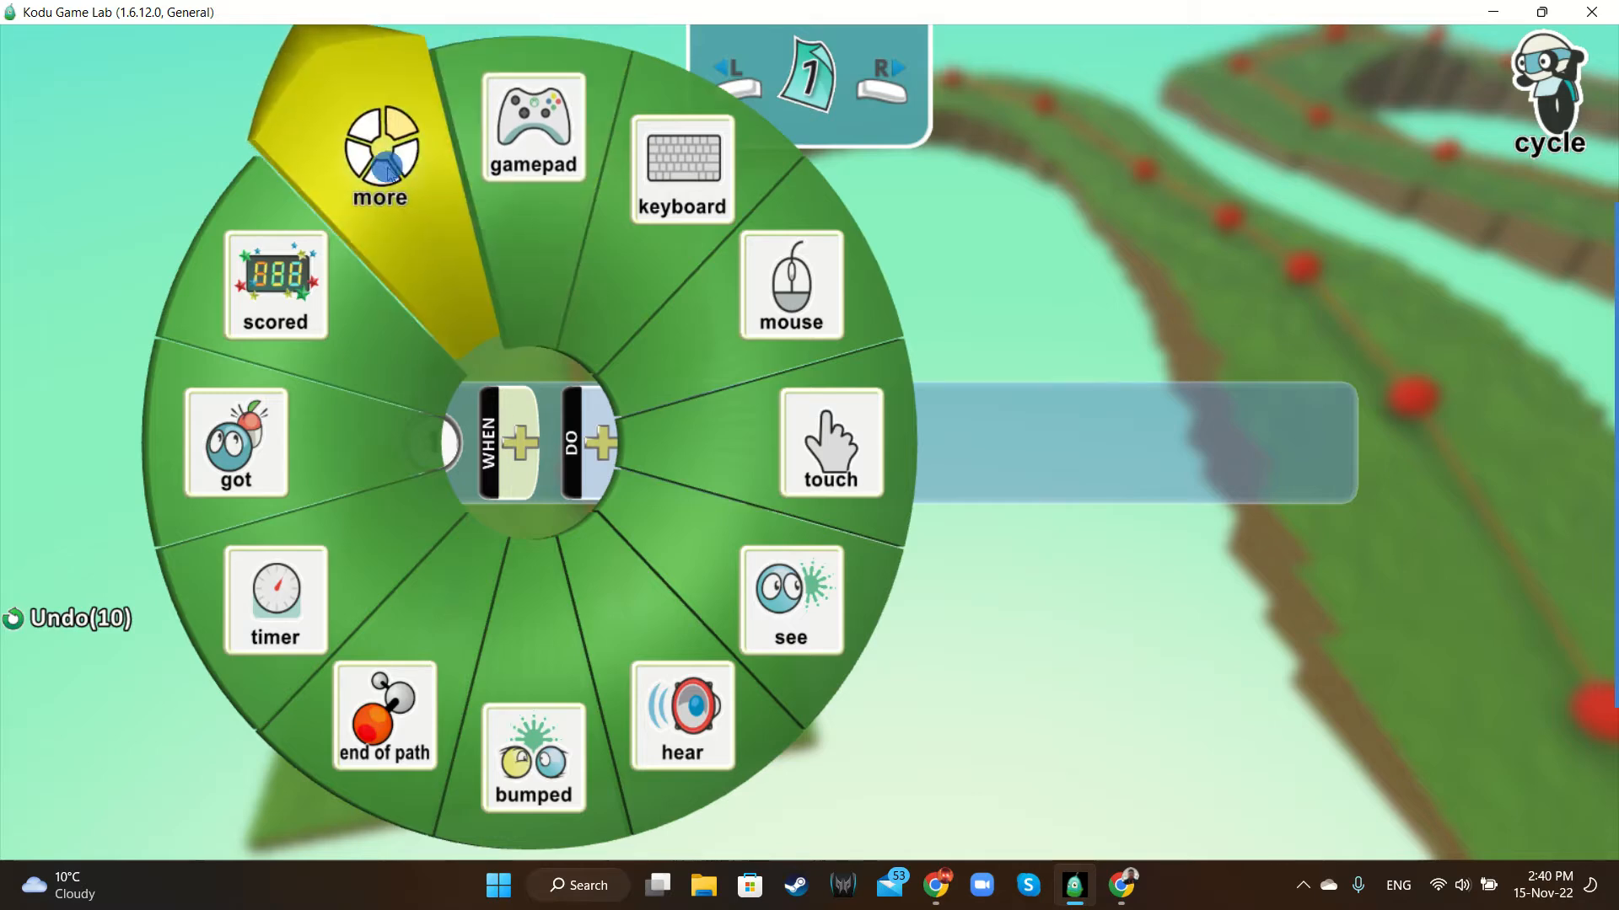
click(229, 321)
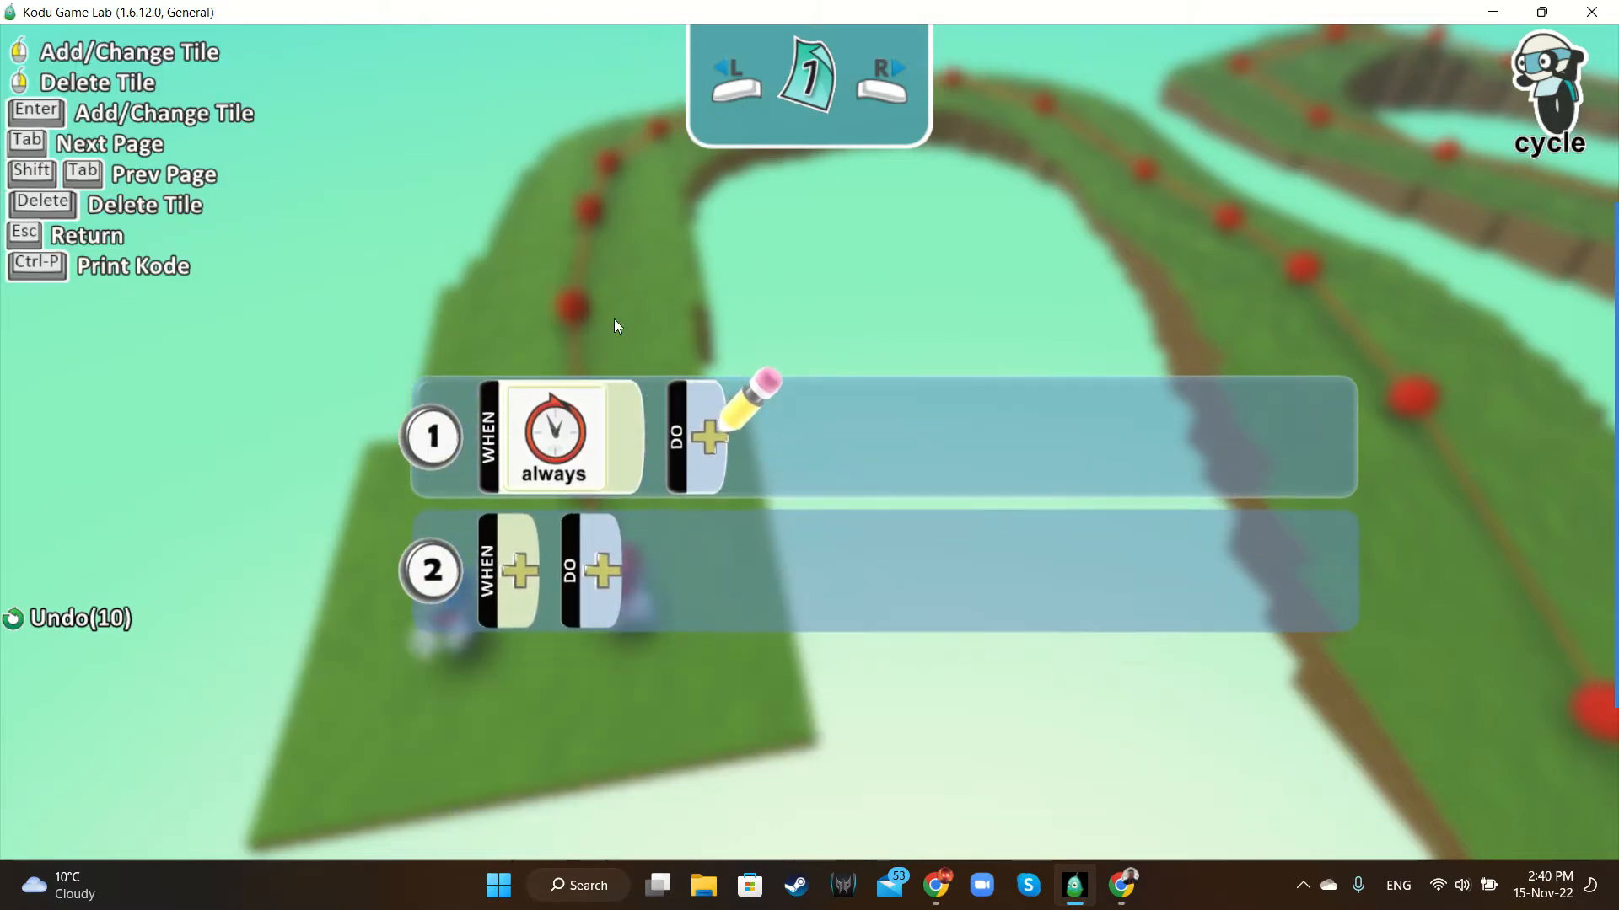
Set the DO action of the red cycle's rule 1 to move on path
click(706, 445)
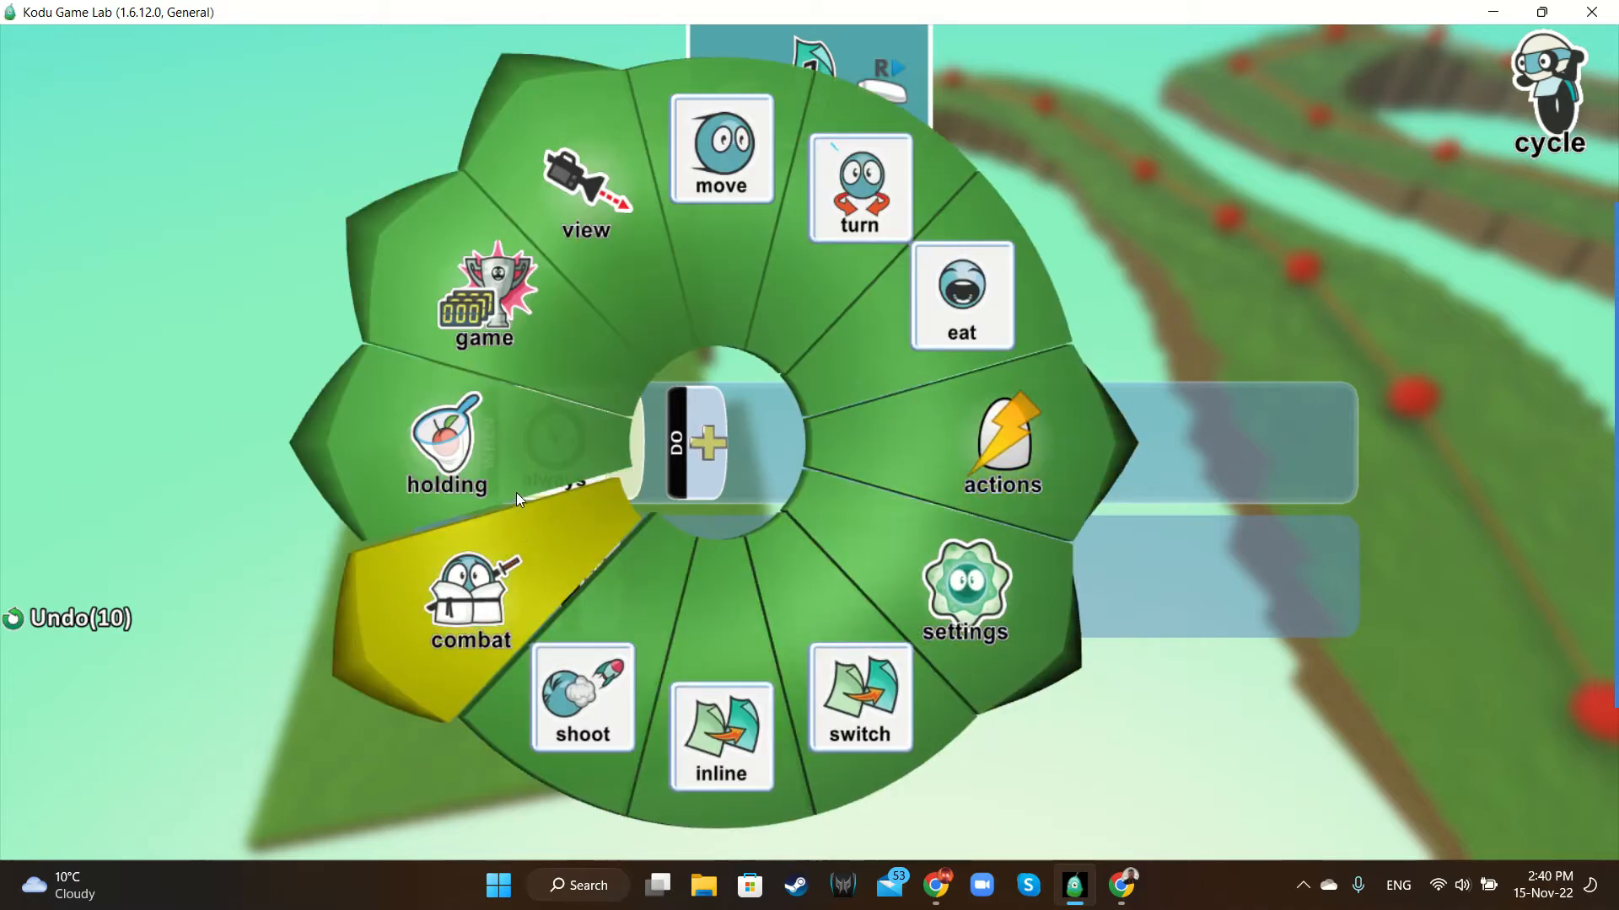
click(697, 190)
click(814, 453)
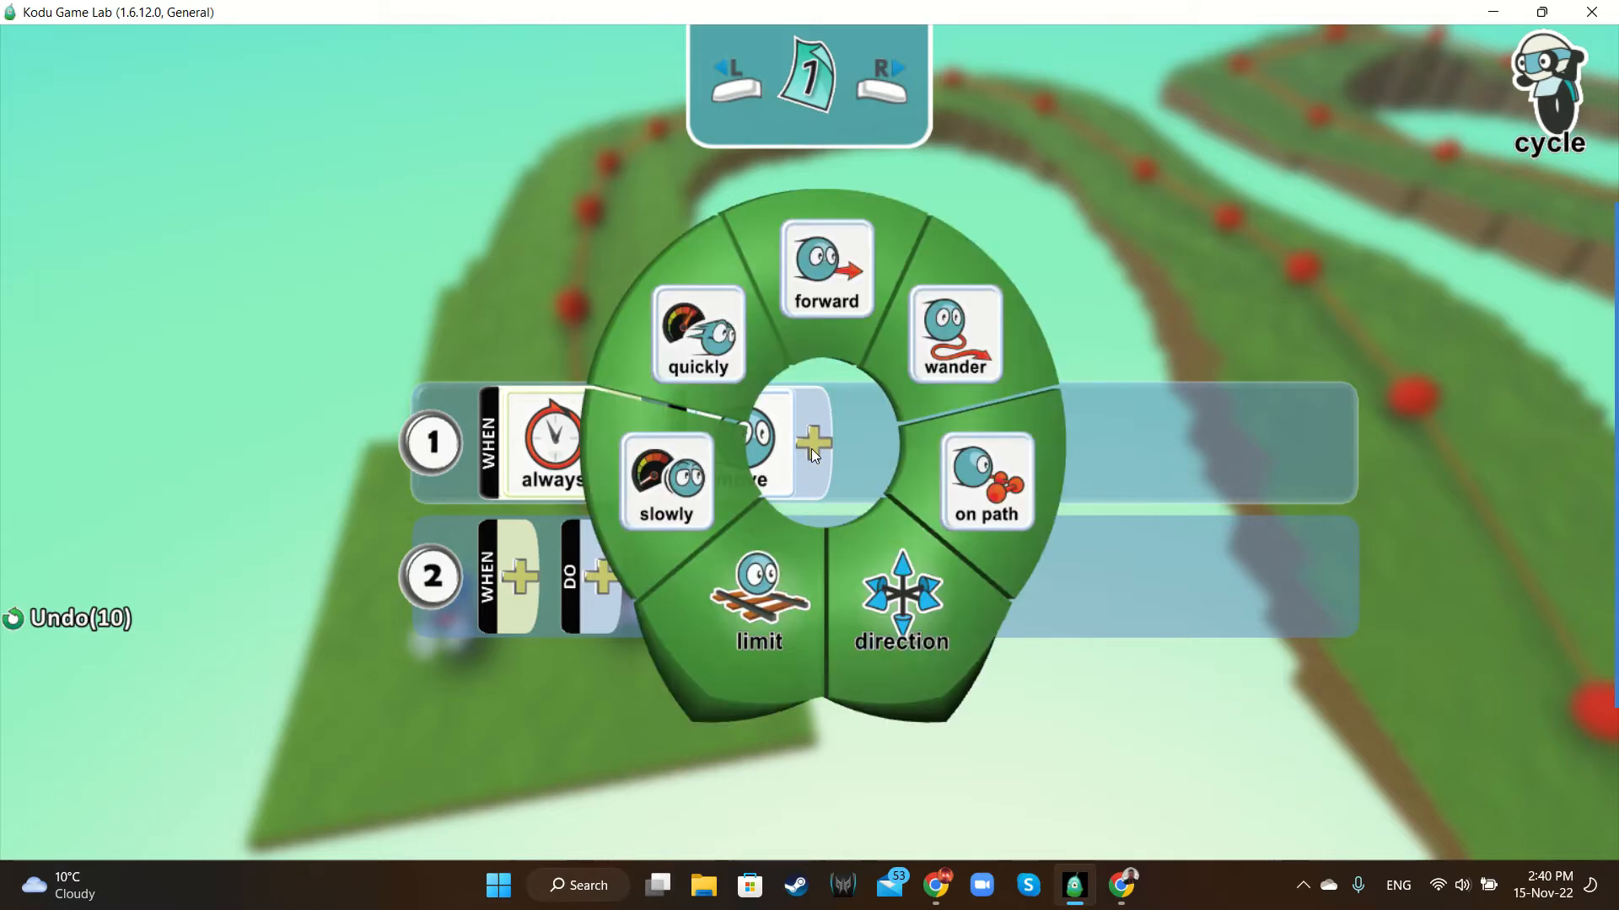
click(1015, 432)
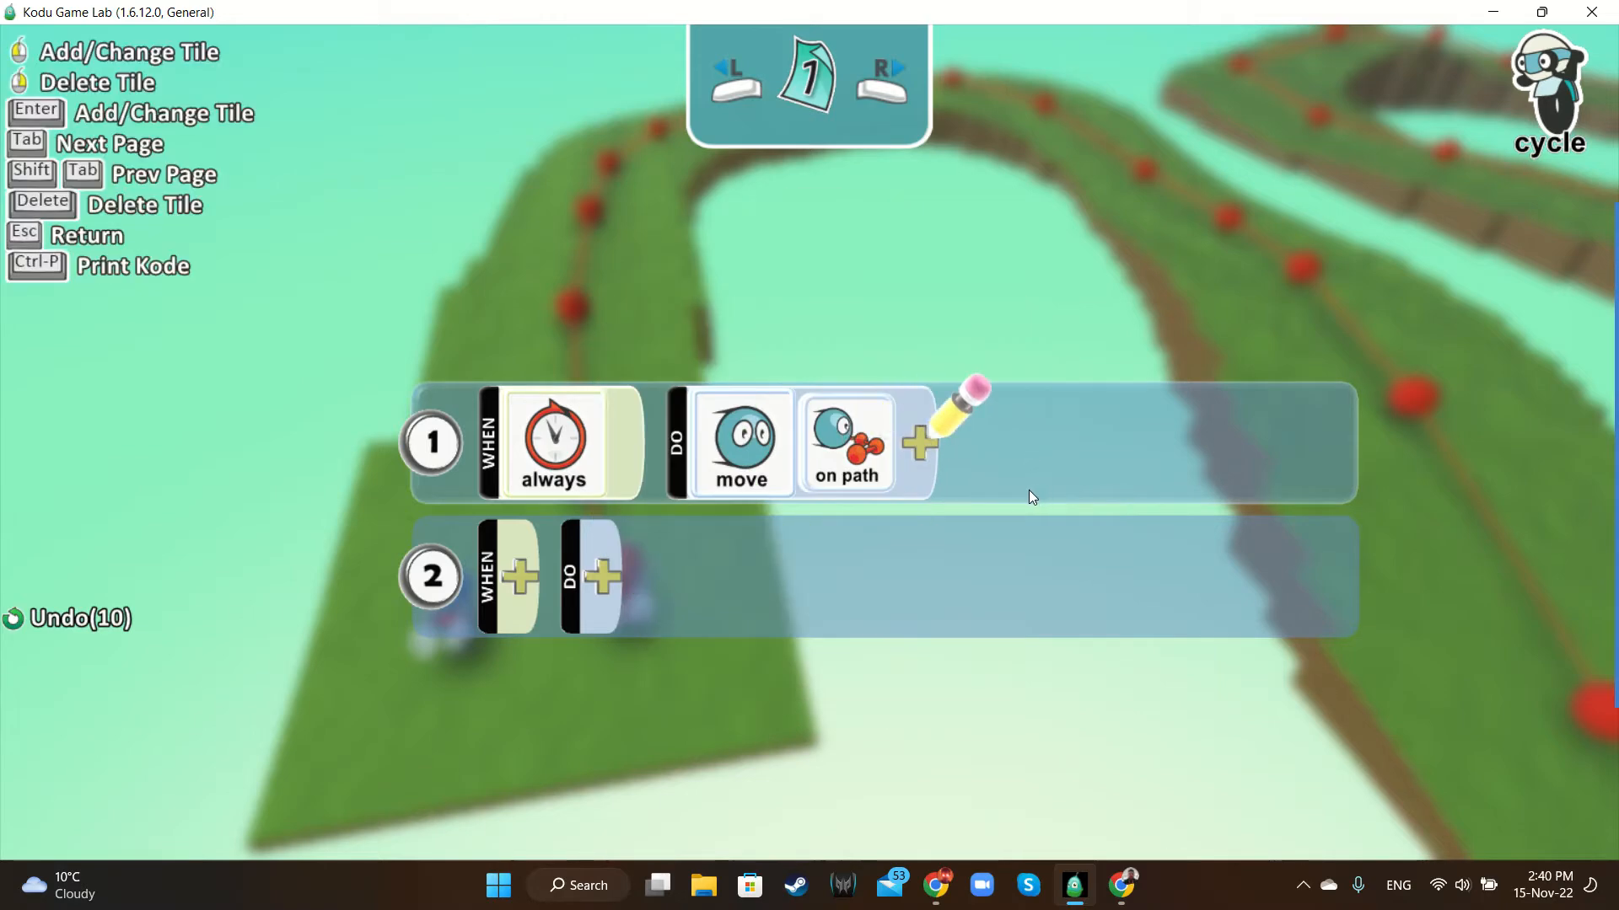
Add the red path and quickly modifiers to the red cycle's move action and close its program
click(922, 442)
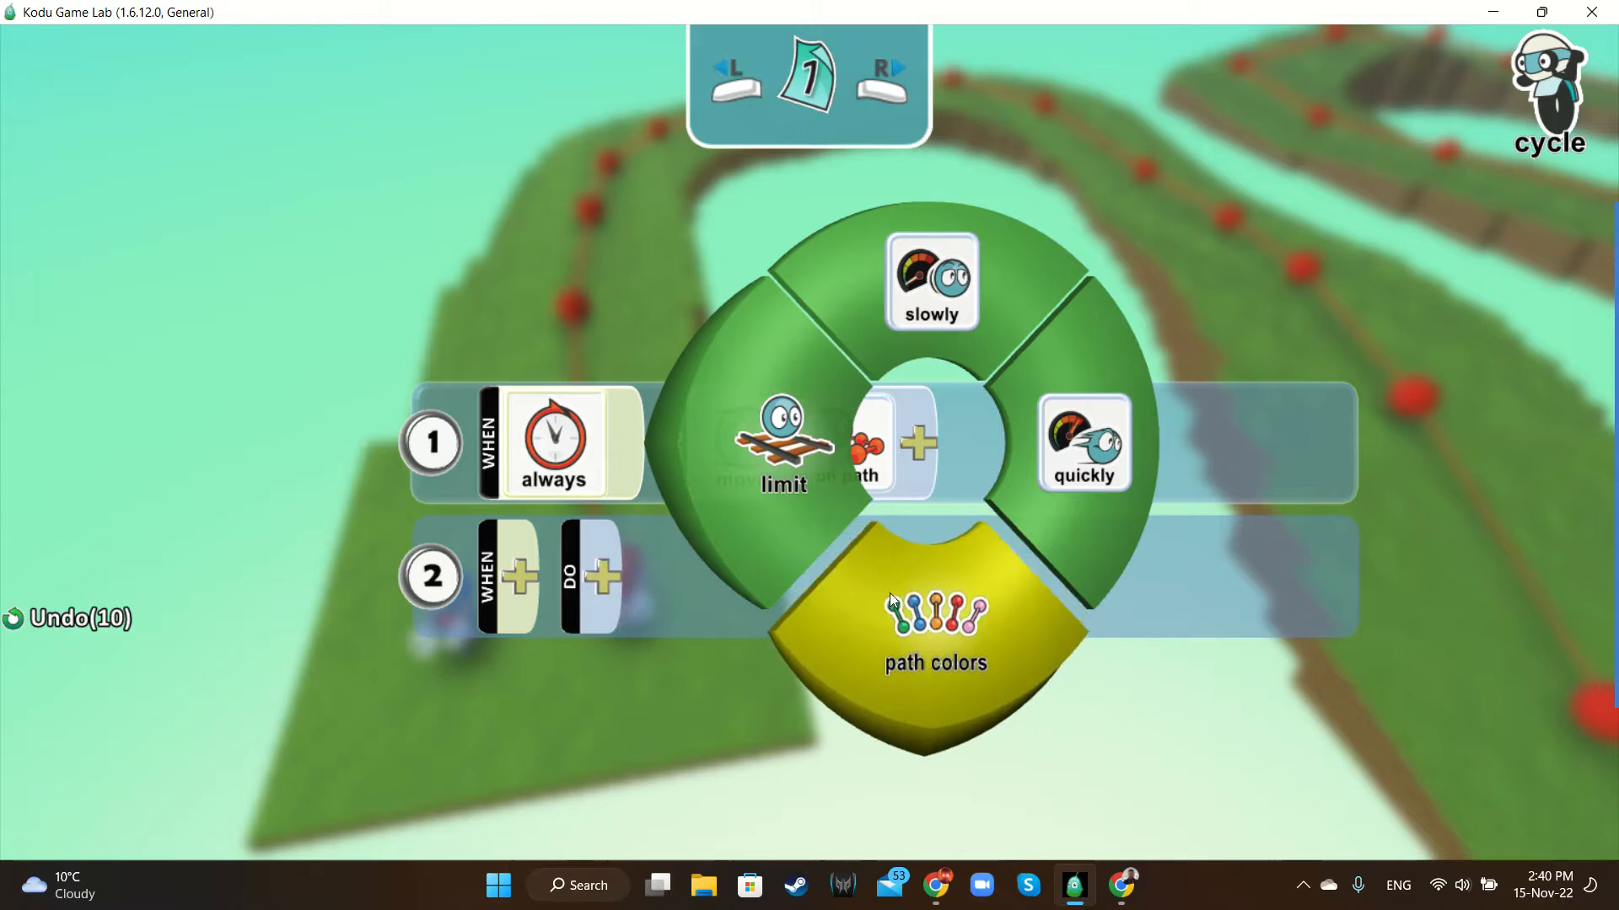
click(909, 614)
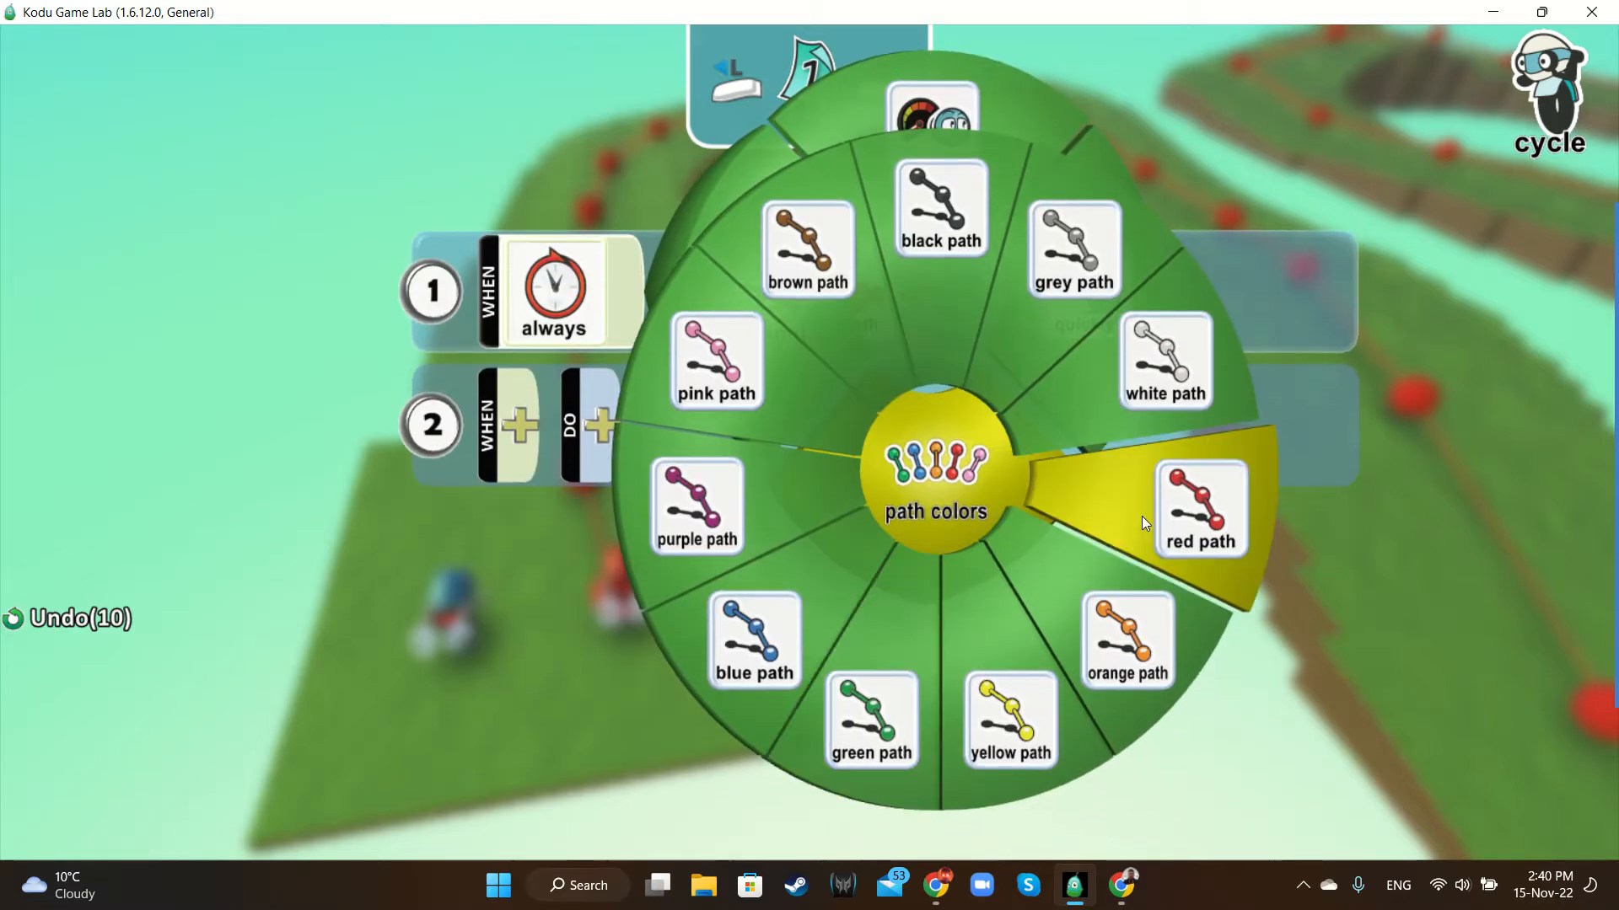
click(1141, 516)
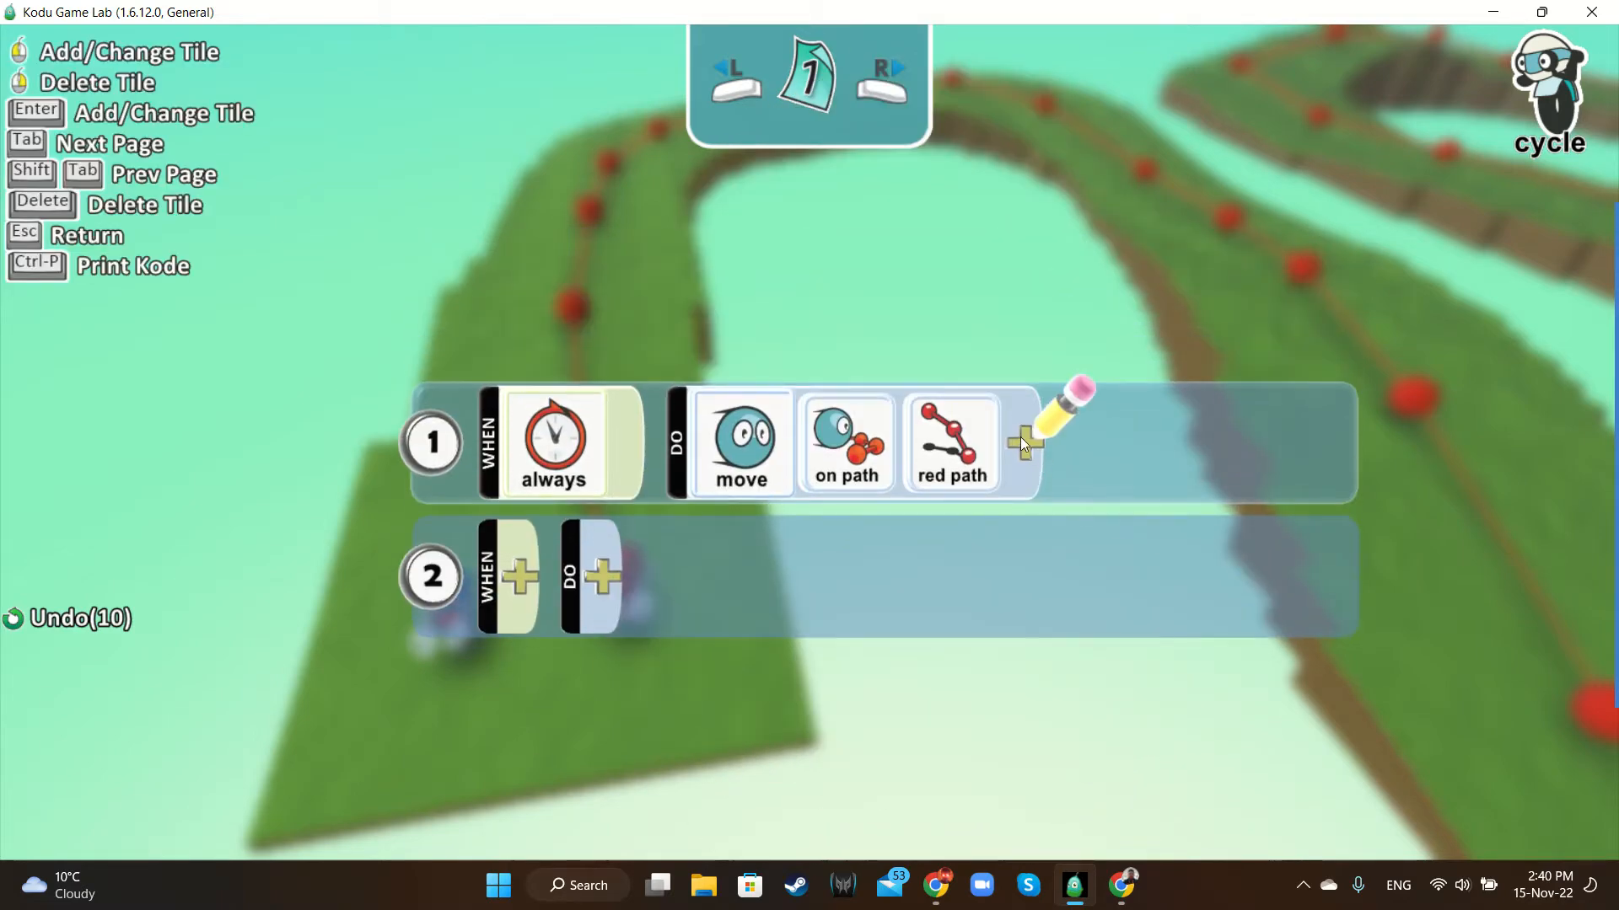
click(1022, 441)
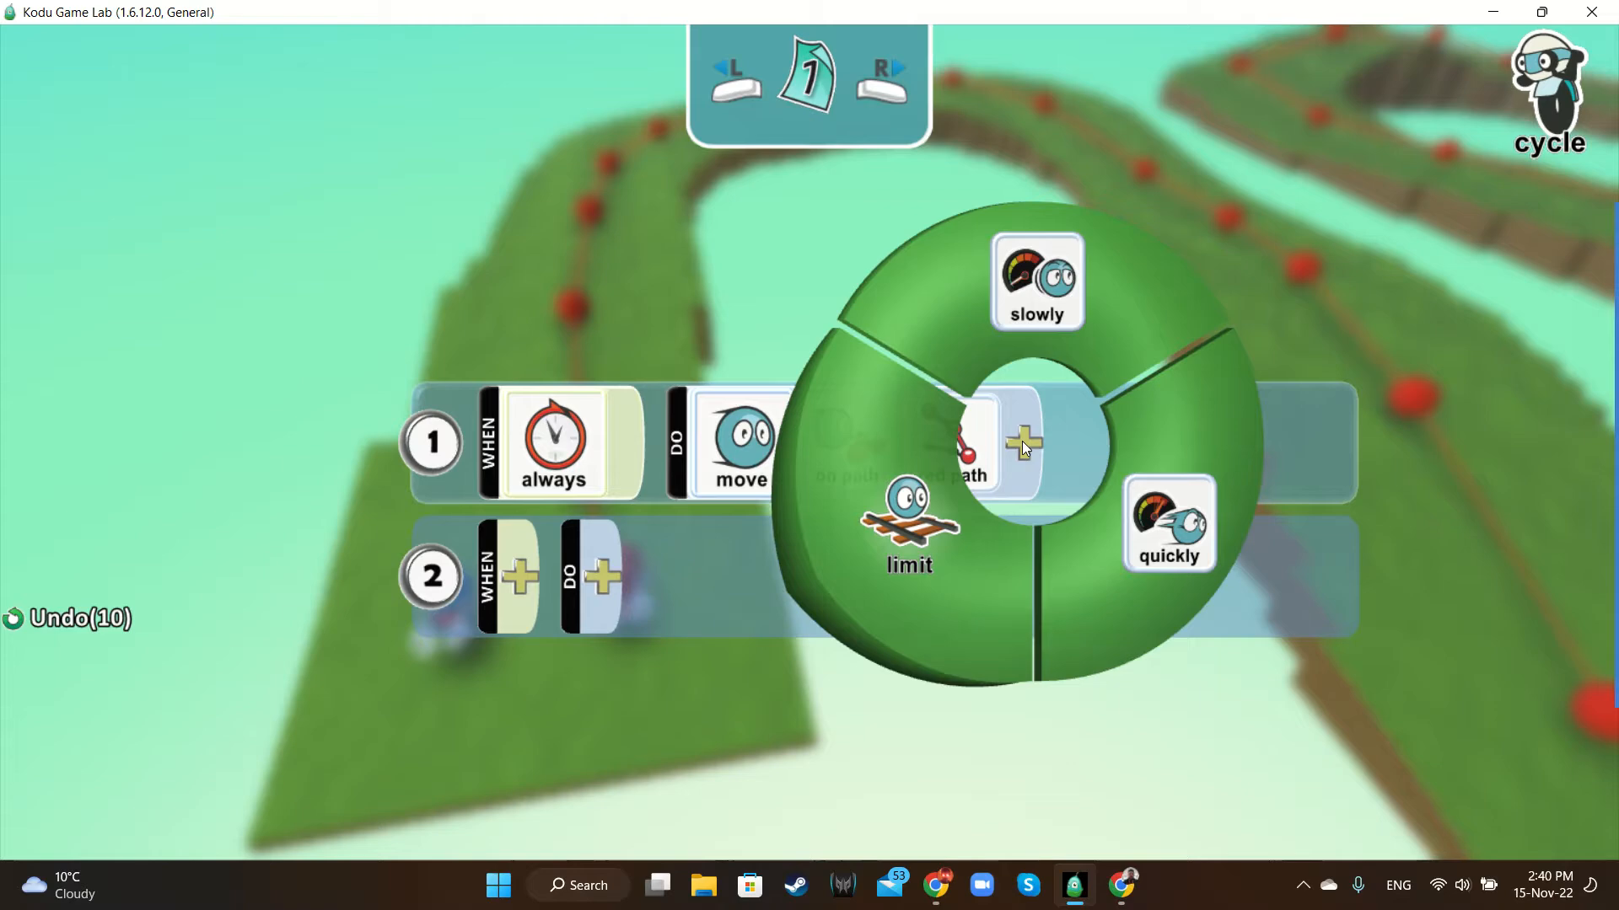
click(1172, 521)
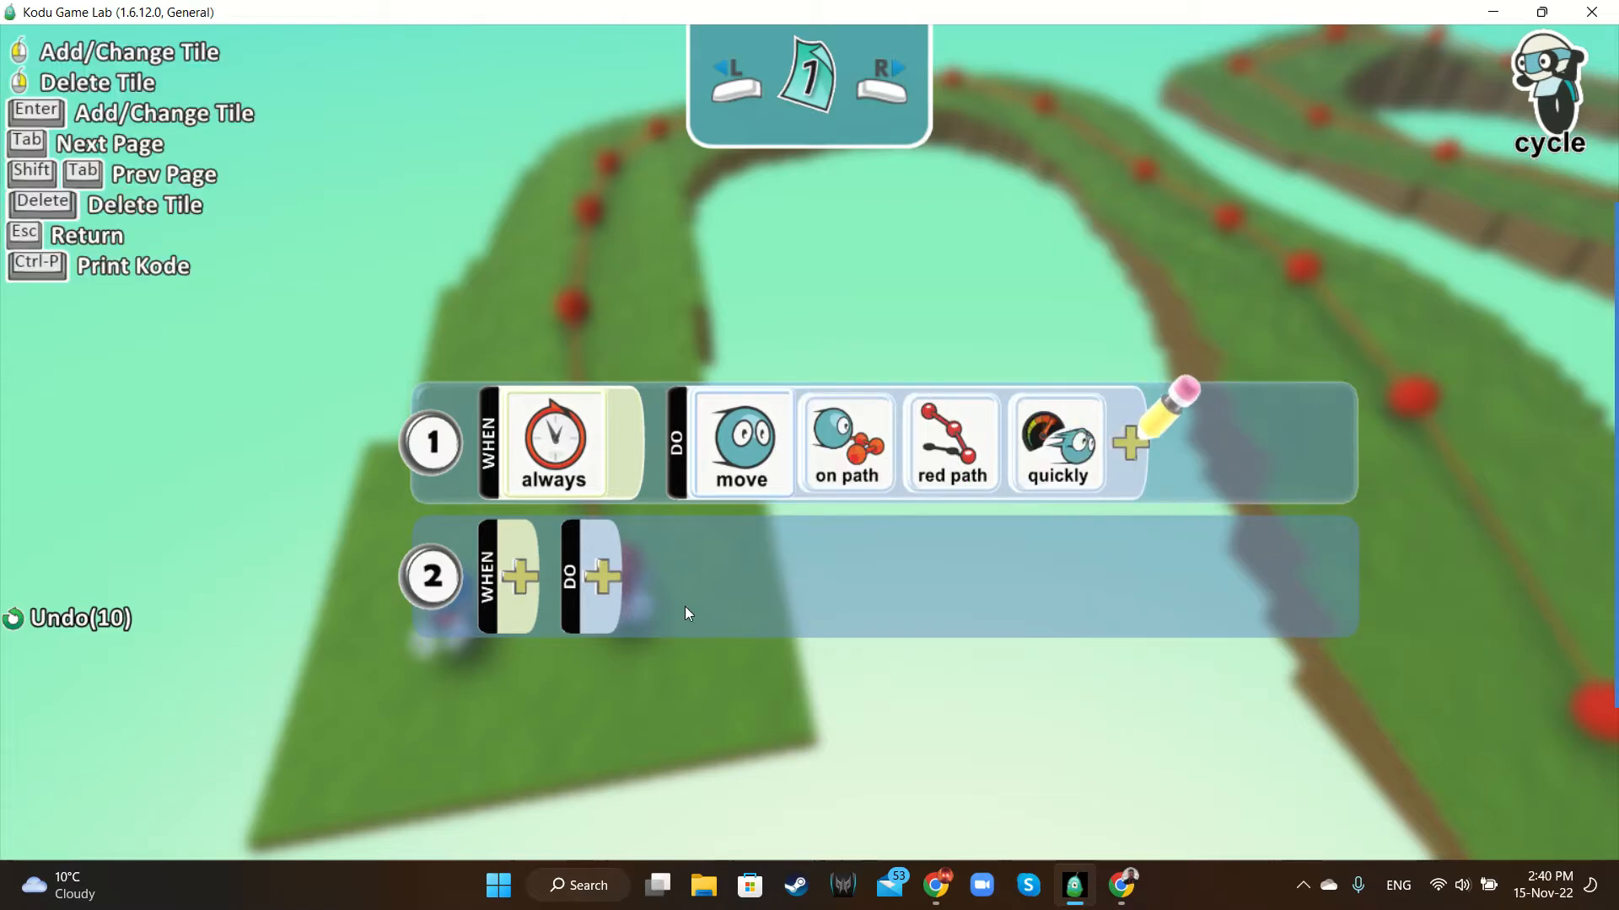
key(Escape)
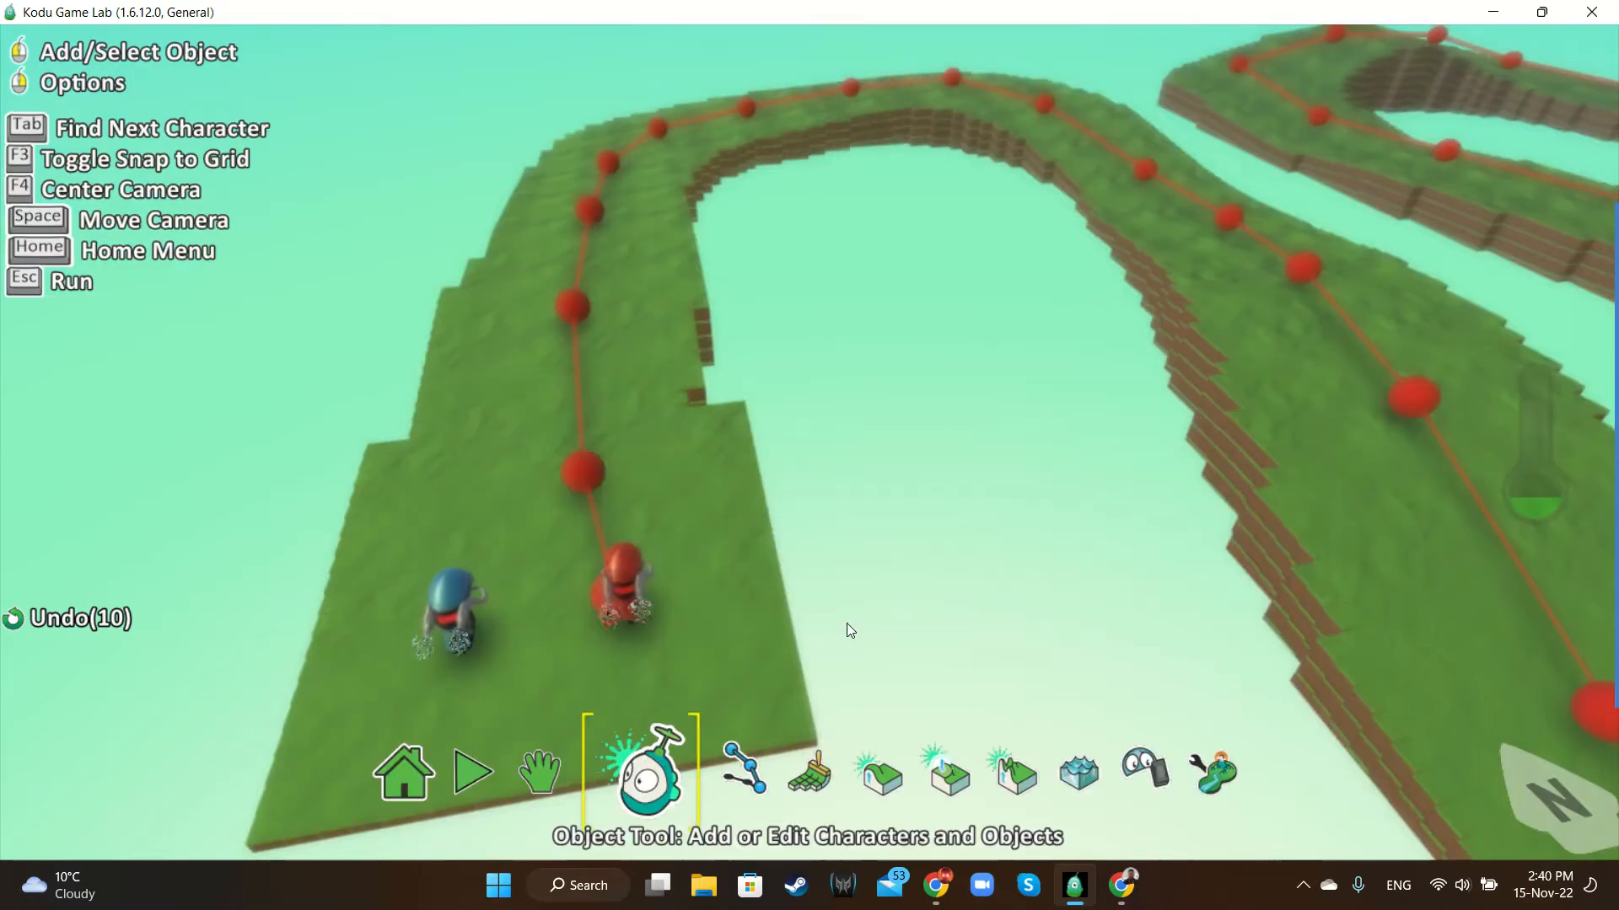
Run the game with the whole track in view to test the red cycle along the path, and return to editing
scroll(873, 622, down, 4)
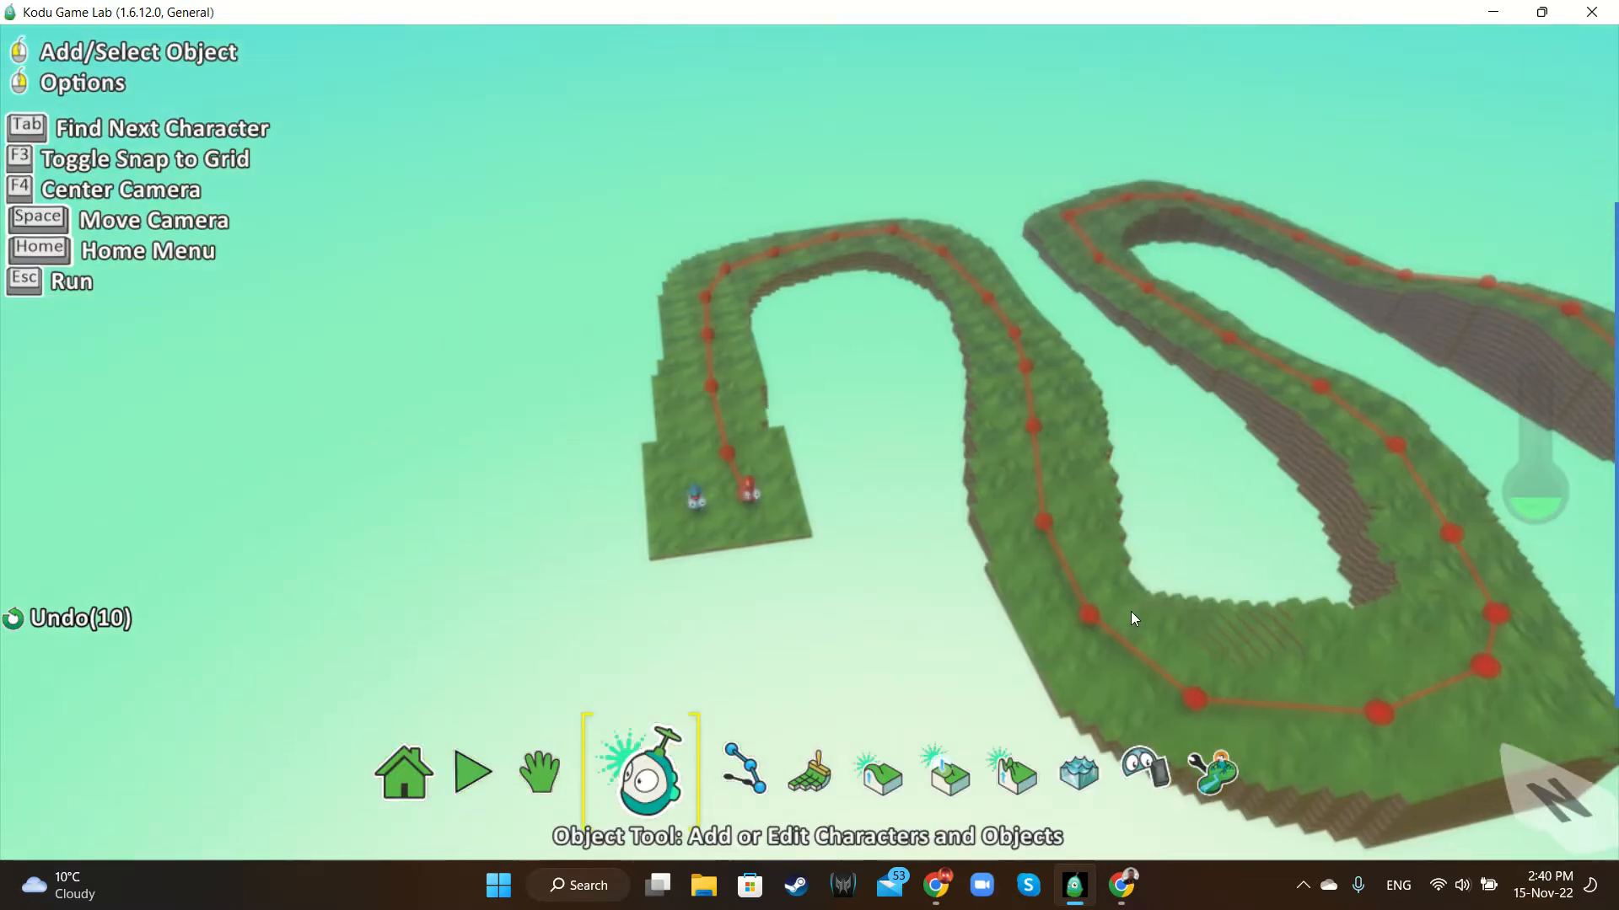
key(Right)
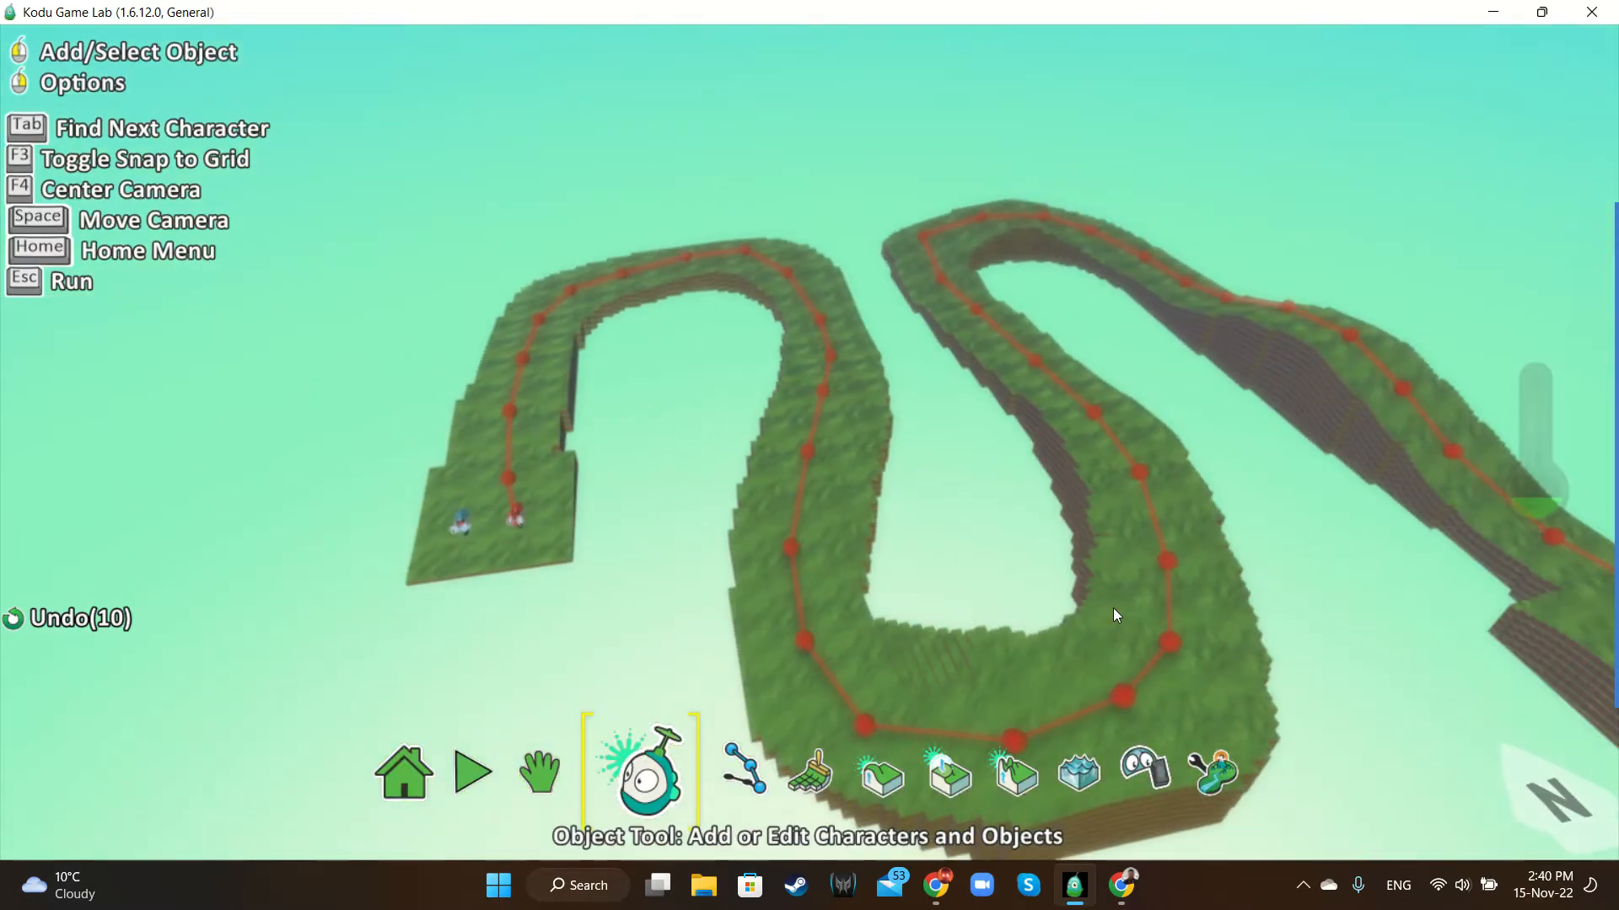
key(Right)
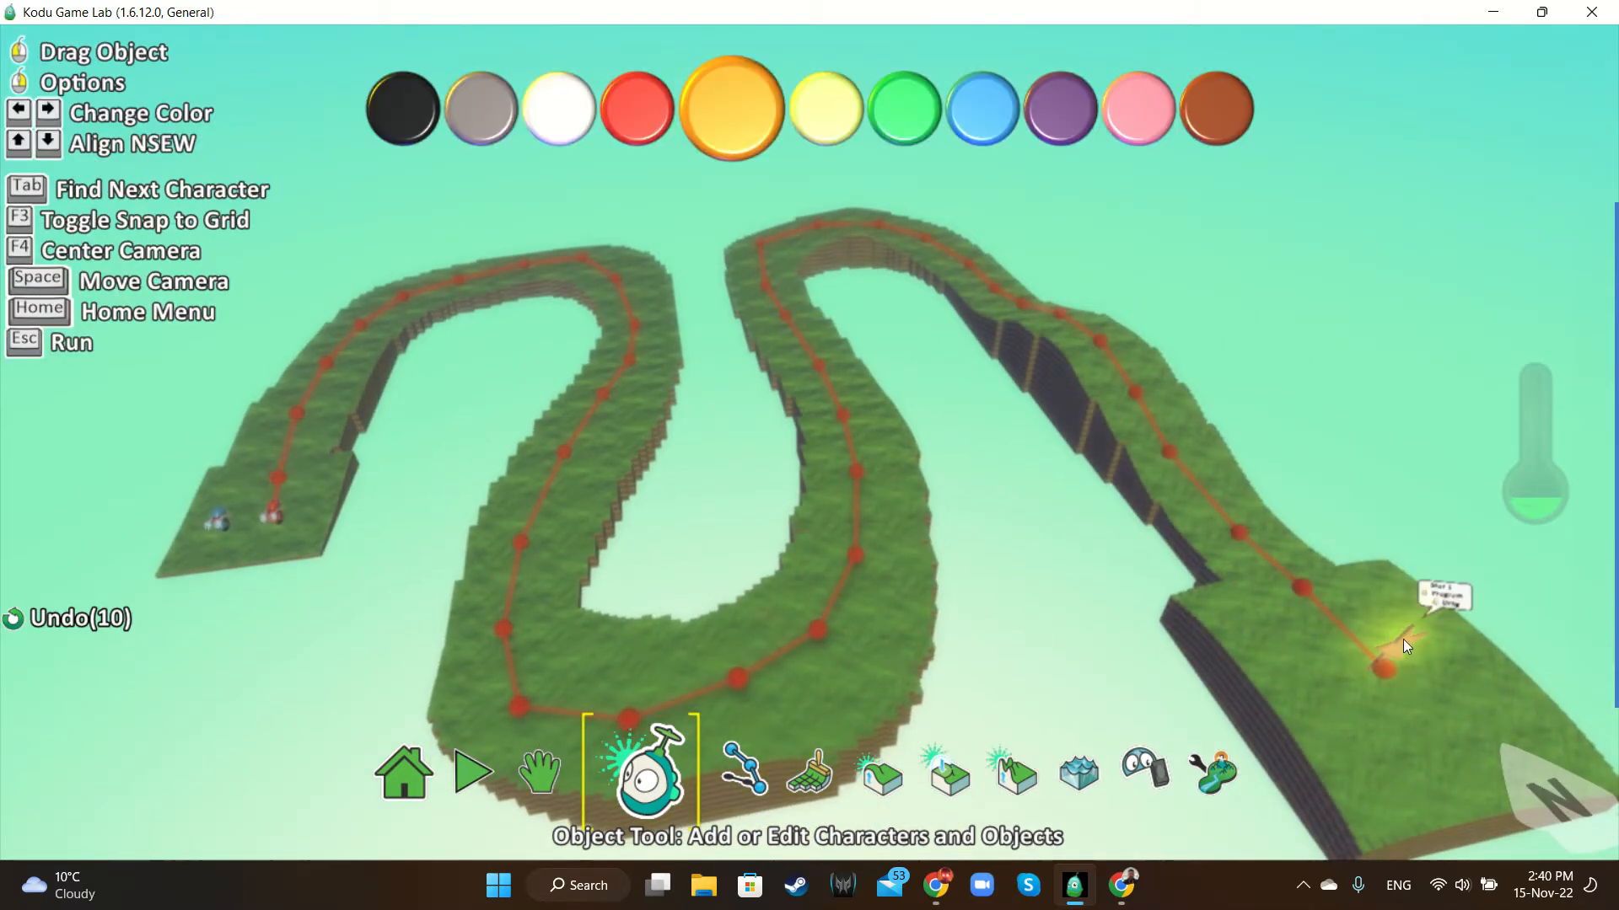
click(488, 761)
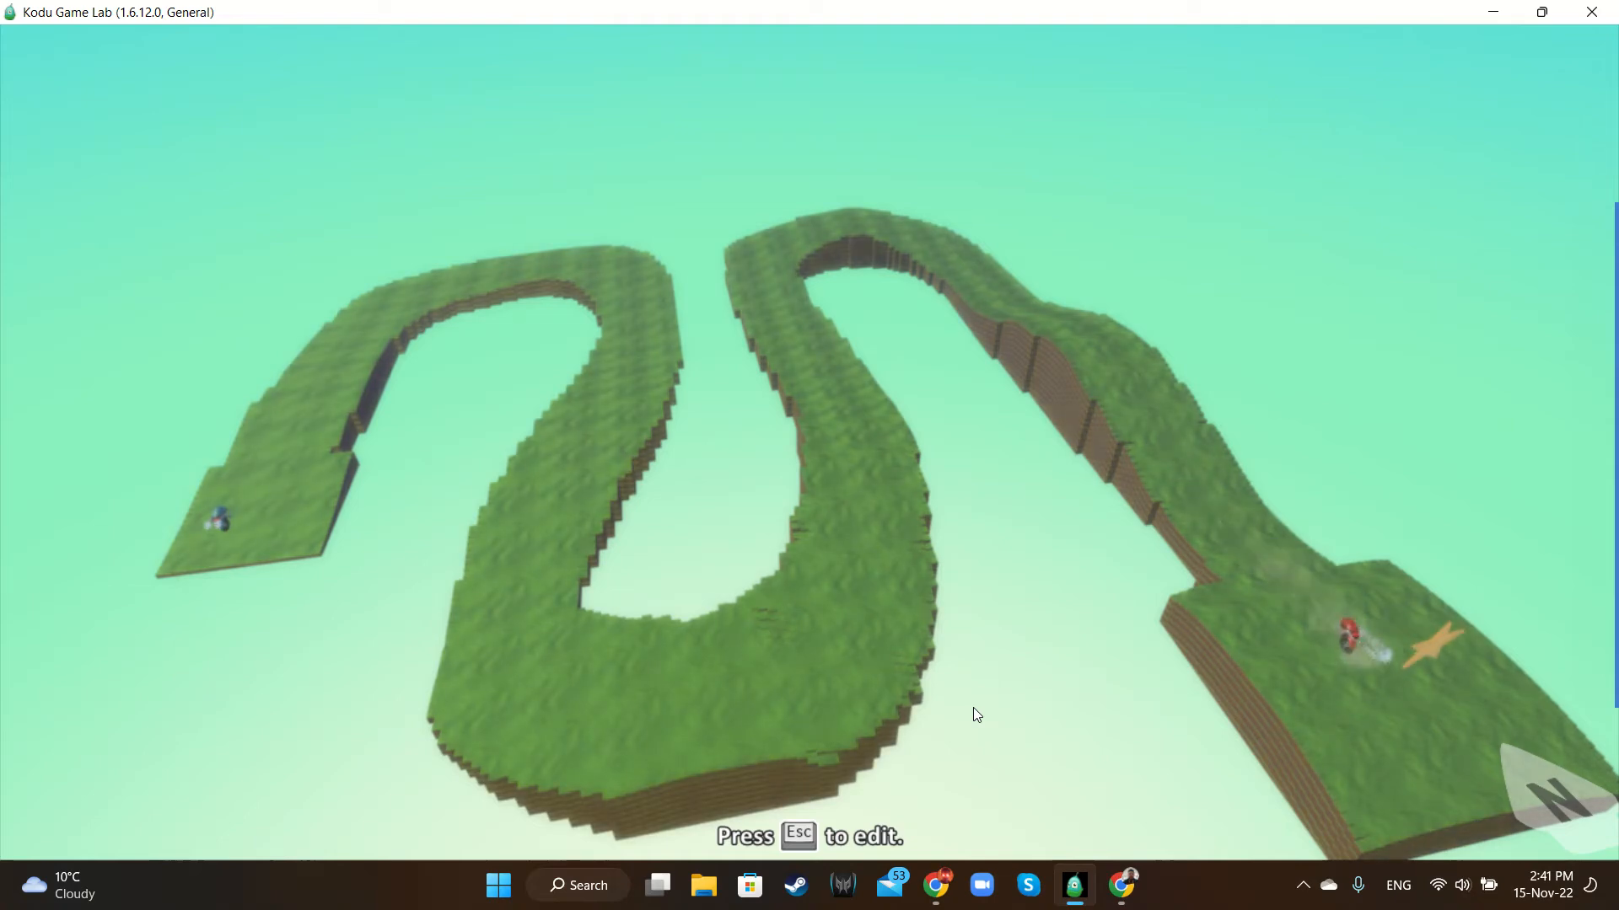
key(Escape)
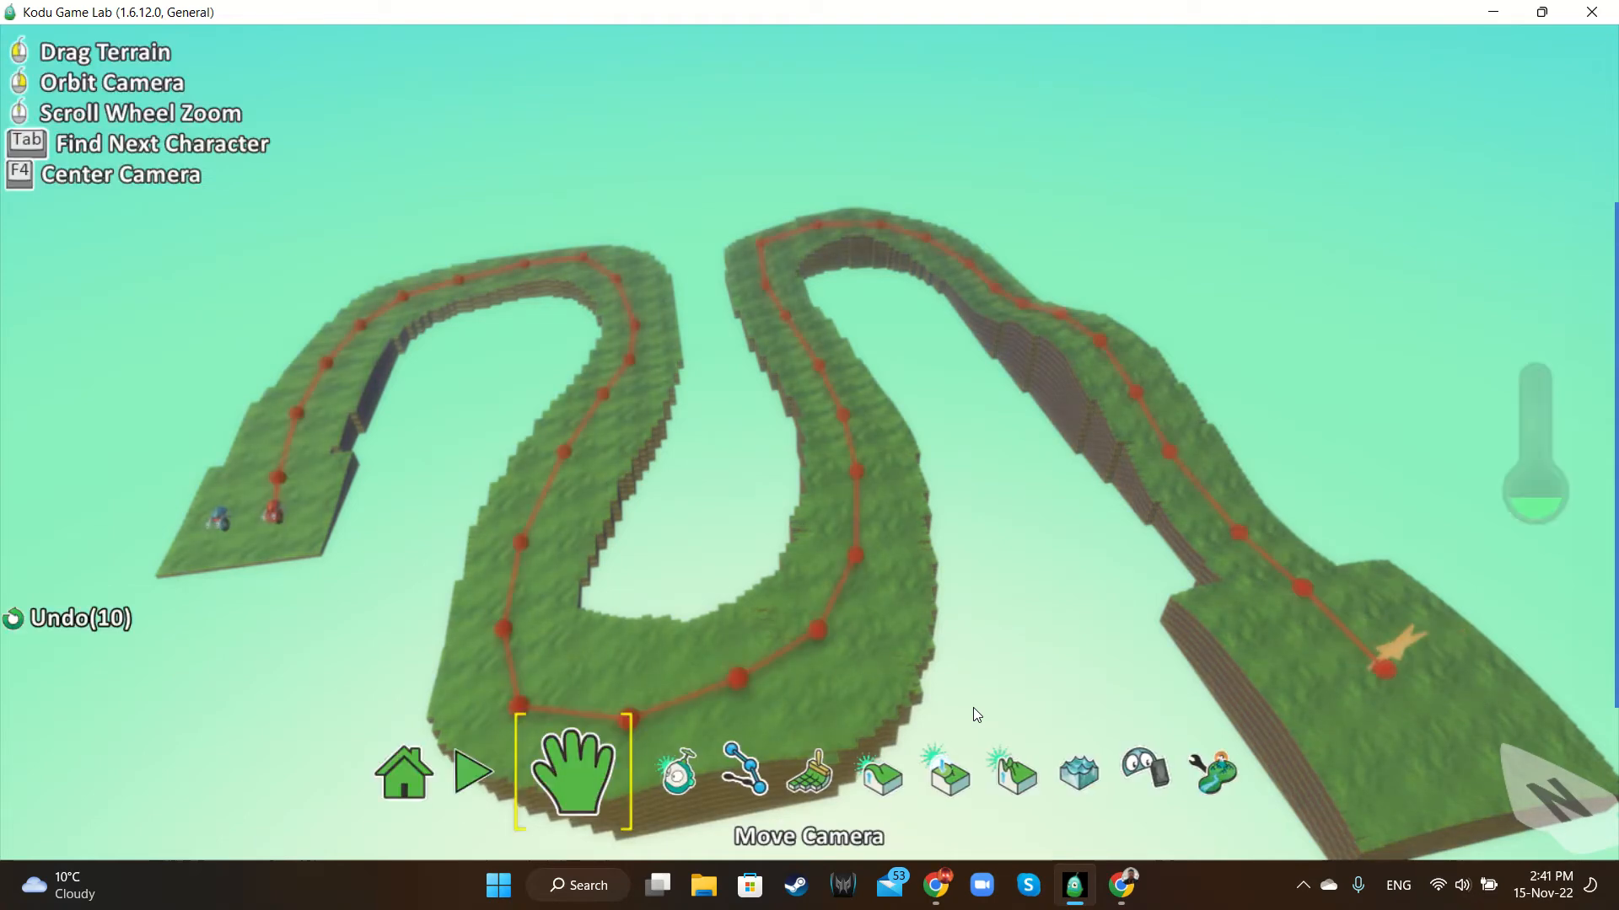
Add a coin on the red path between the two nodes just ahead of the red cycle with the Object Tool
scroll(431, 511, down, 3)
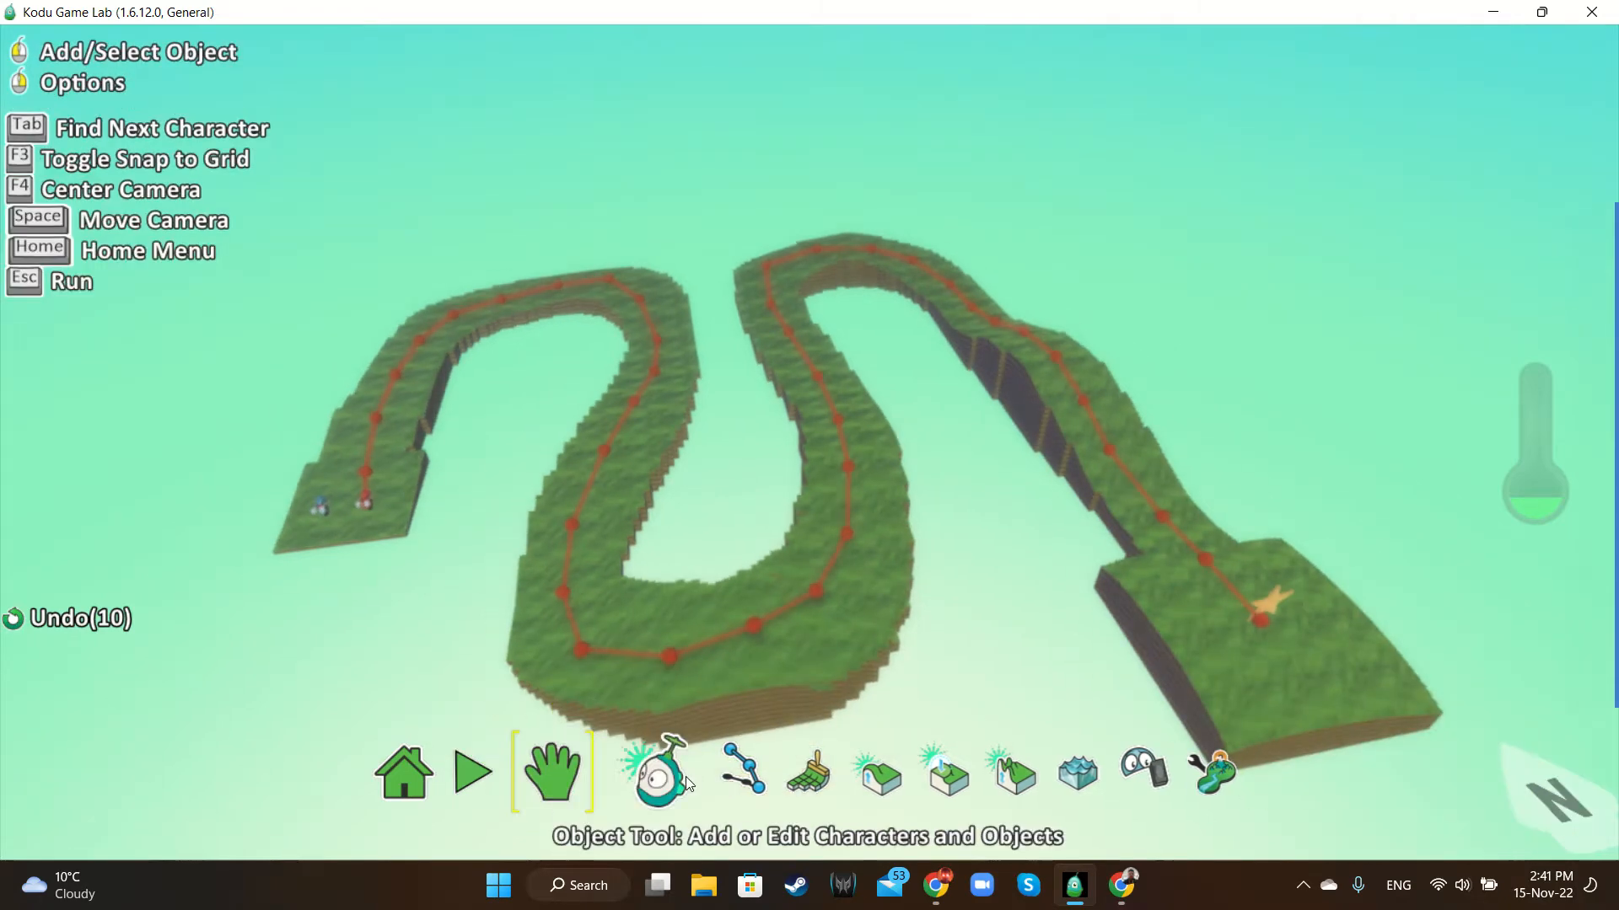
click(684, 779)
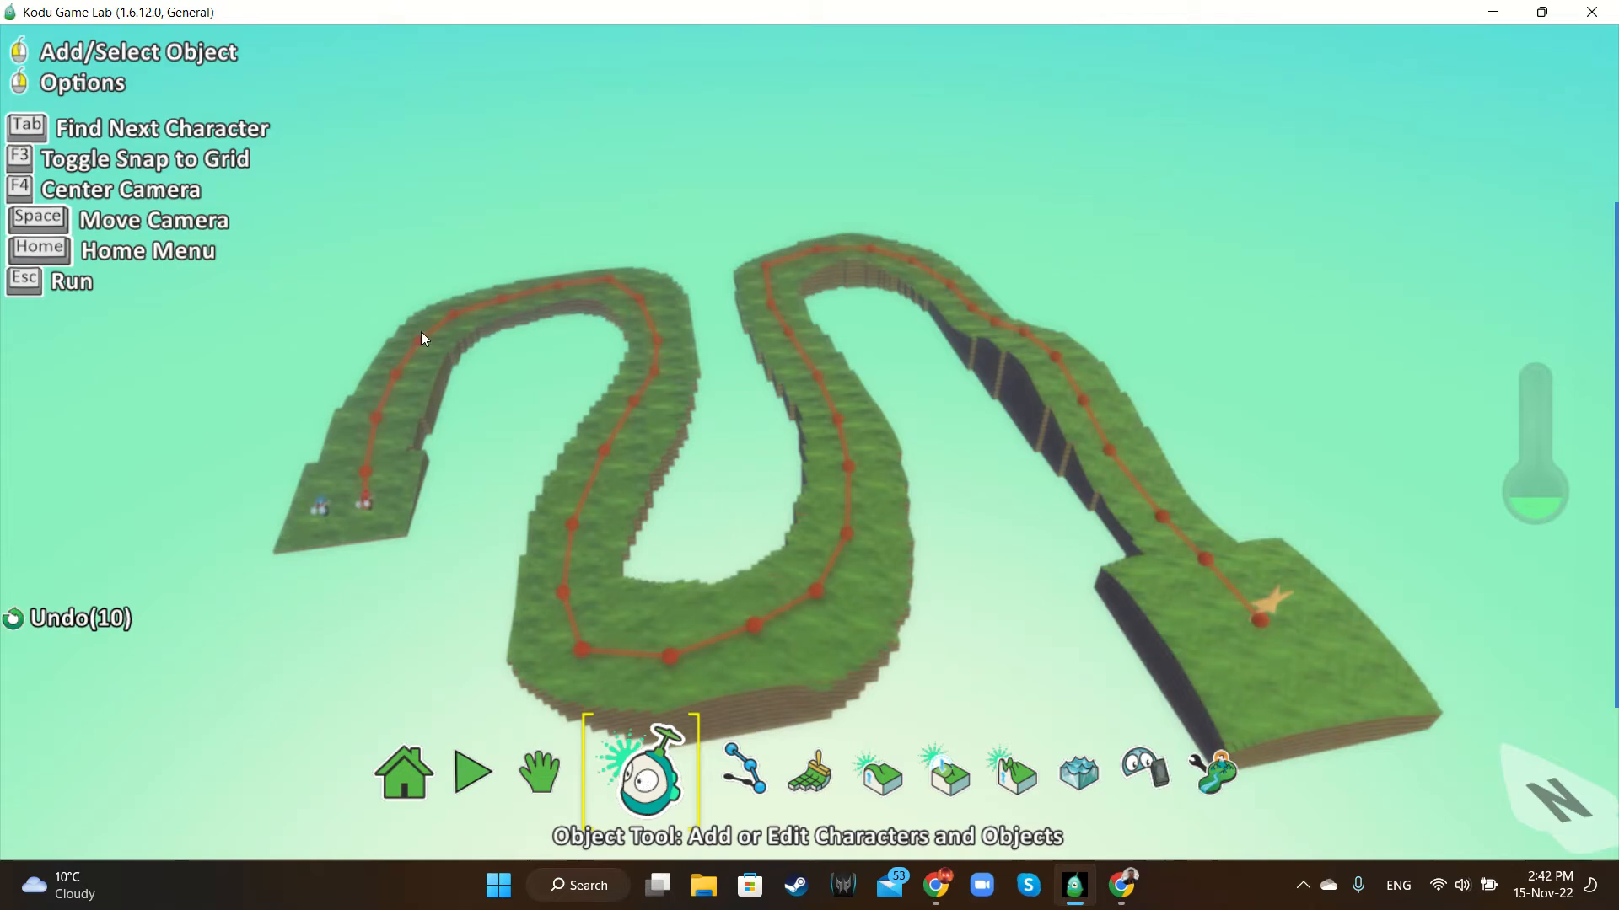
scroll(347, 452, up, 5)
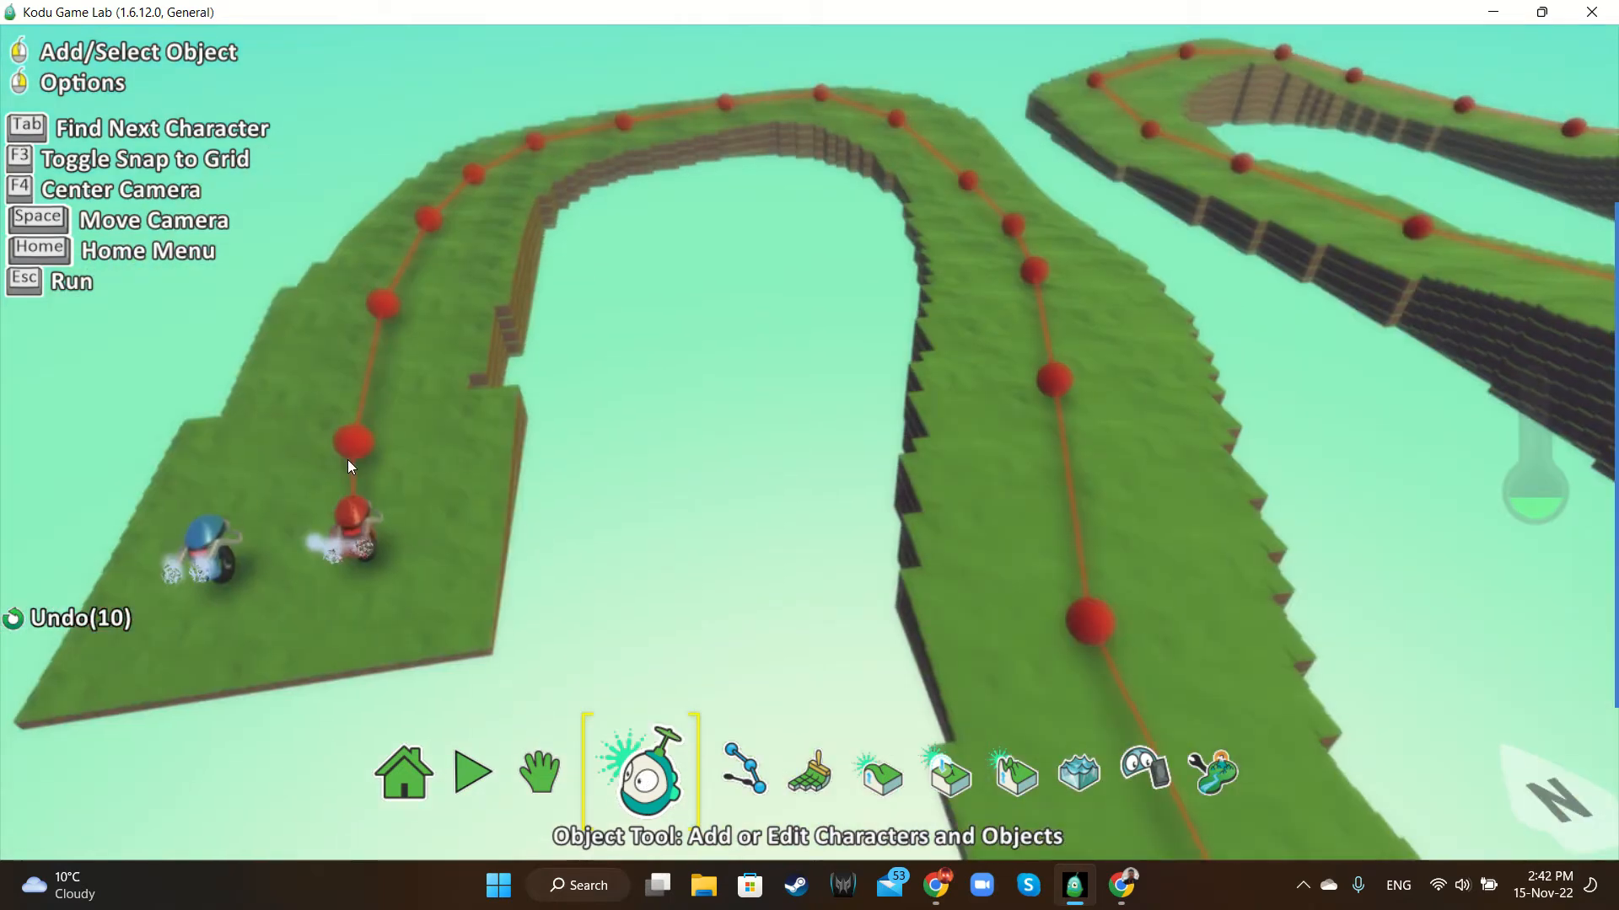
scroll(347, 459, up, 2)
scroll(361, 454, down, 3)
click(575, 372)
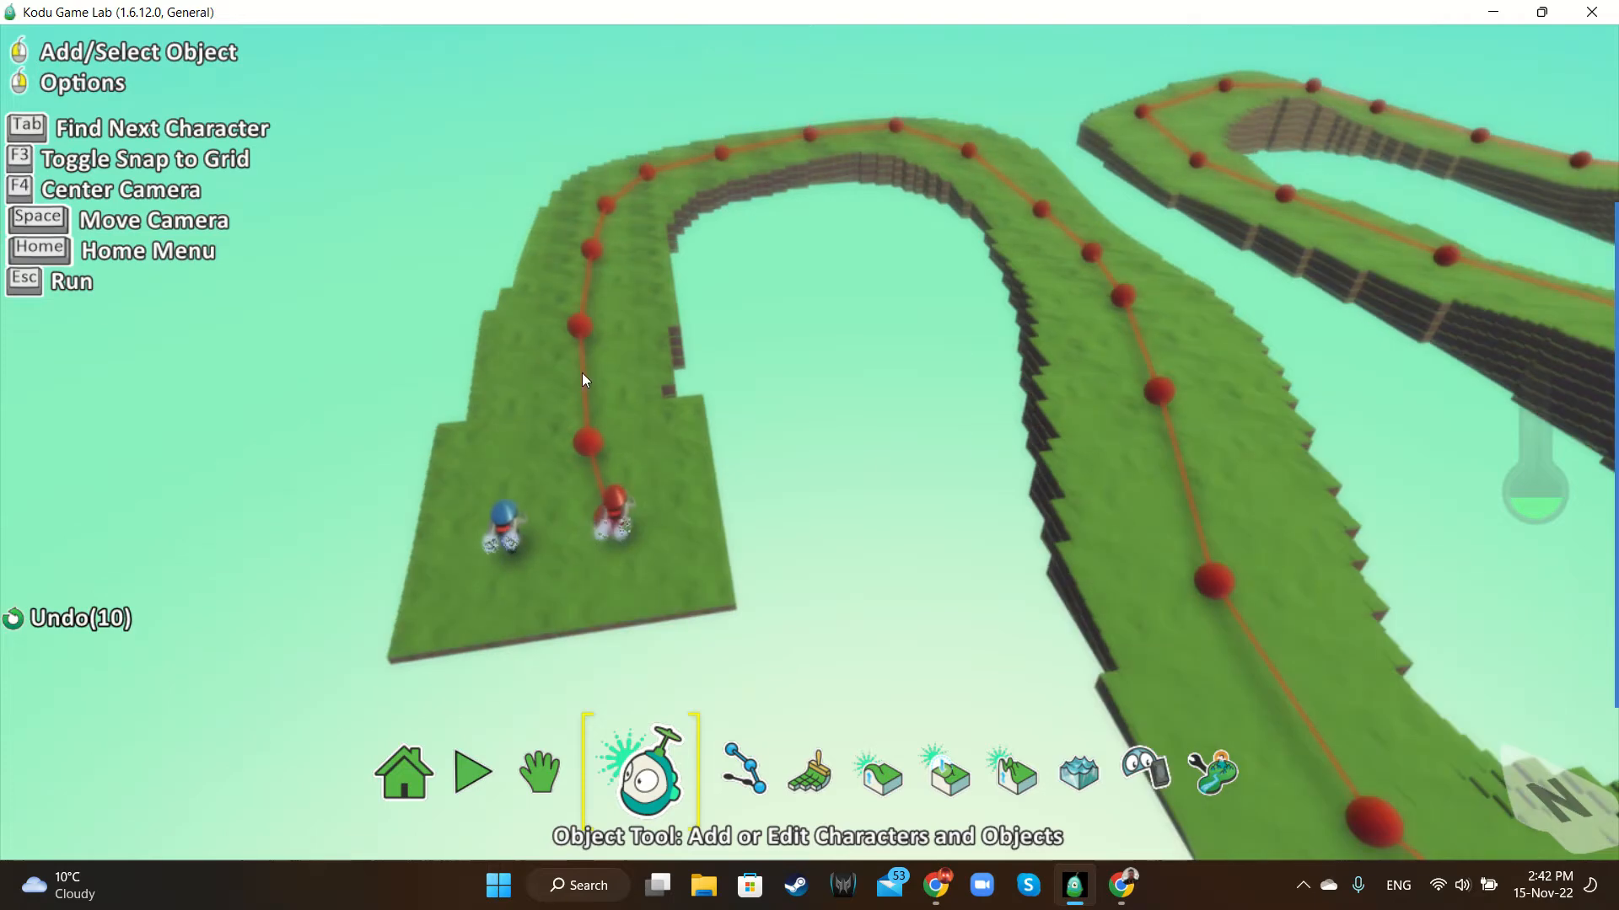
click(582, 373)
click(683, 322)
click(841, 737)
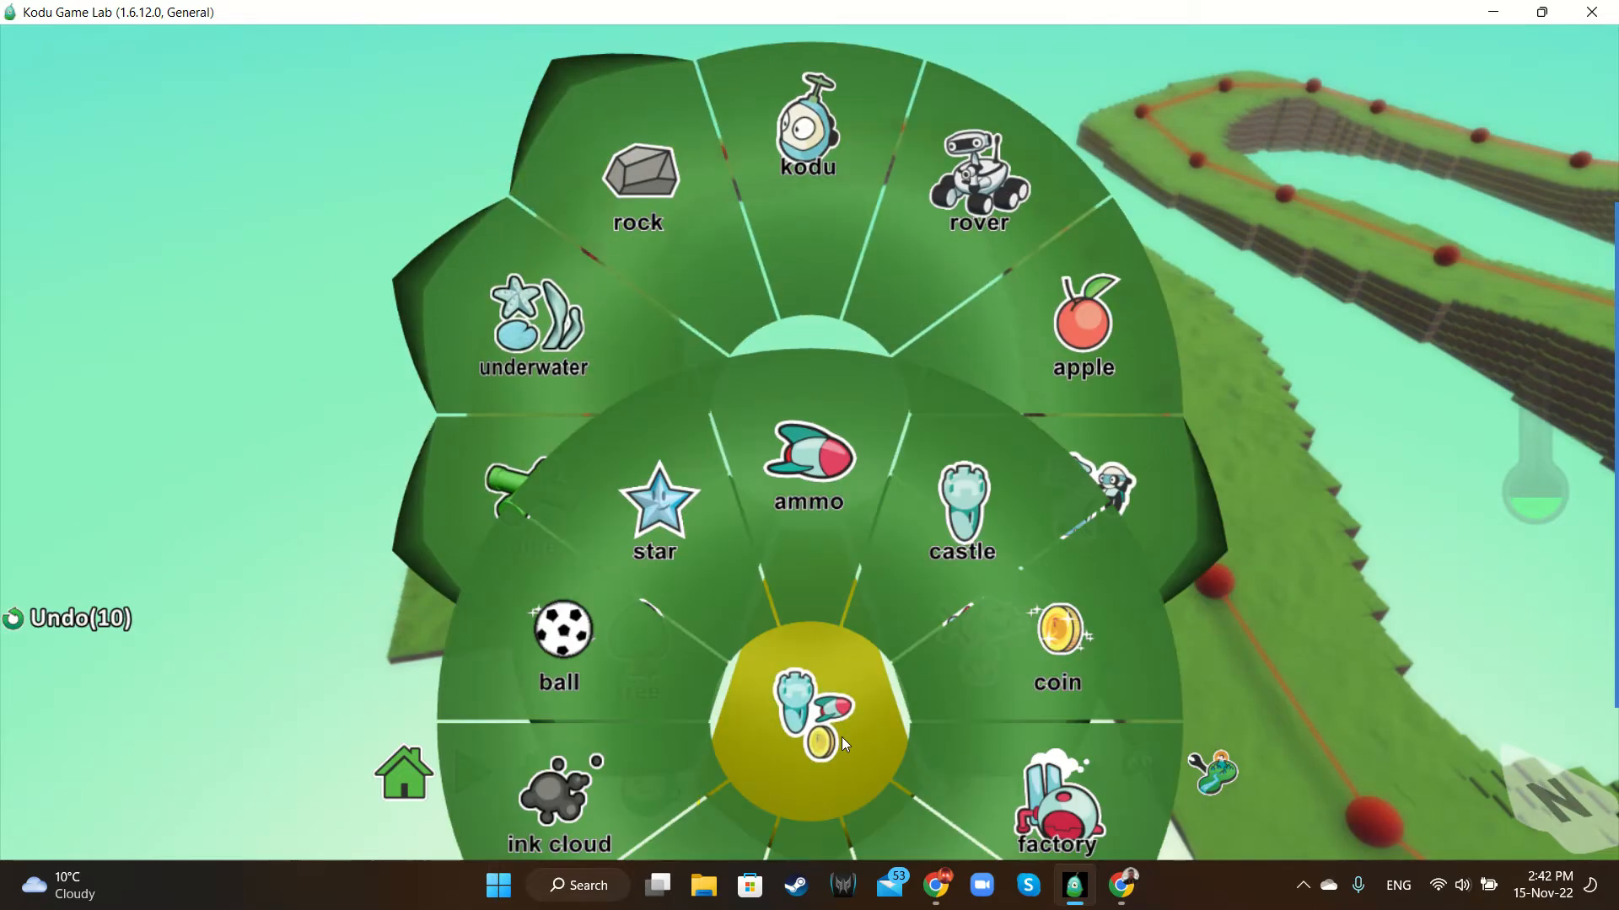
click(1130, 352)
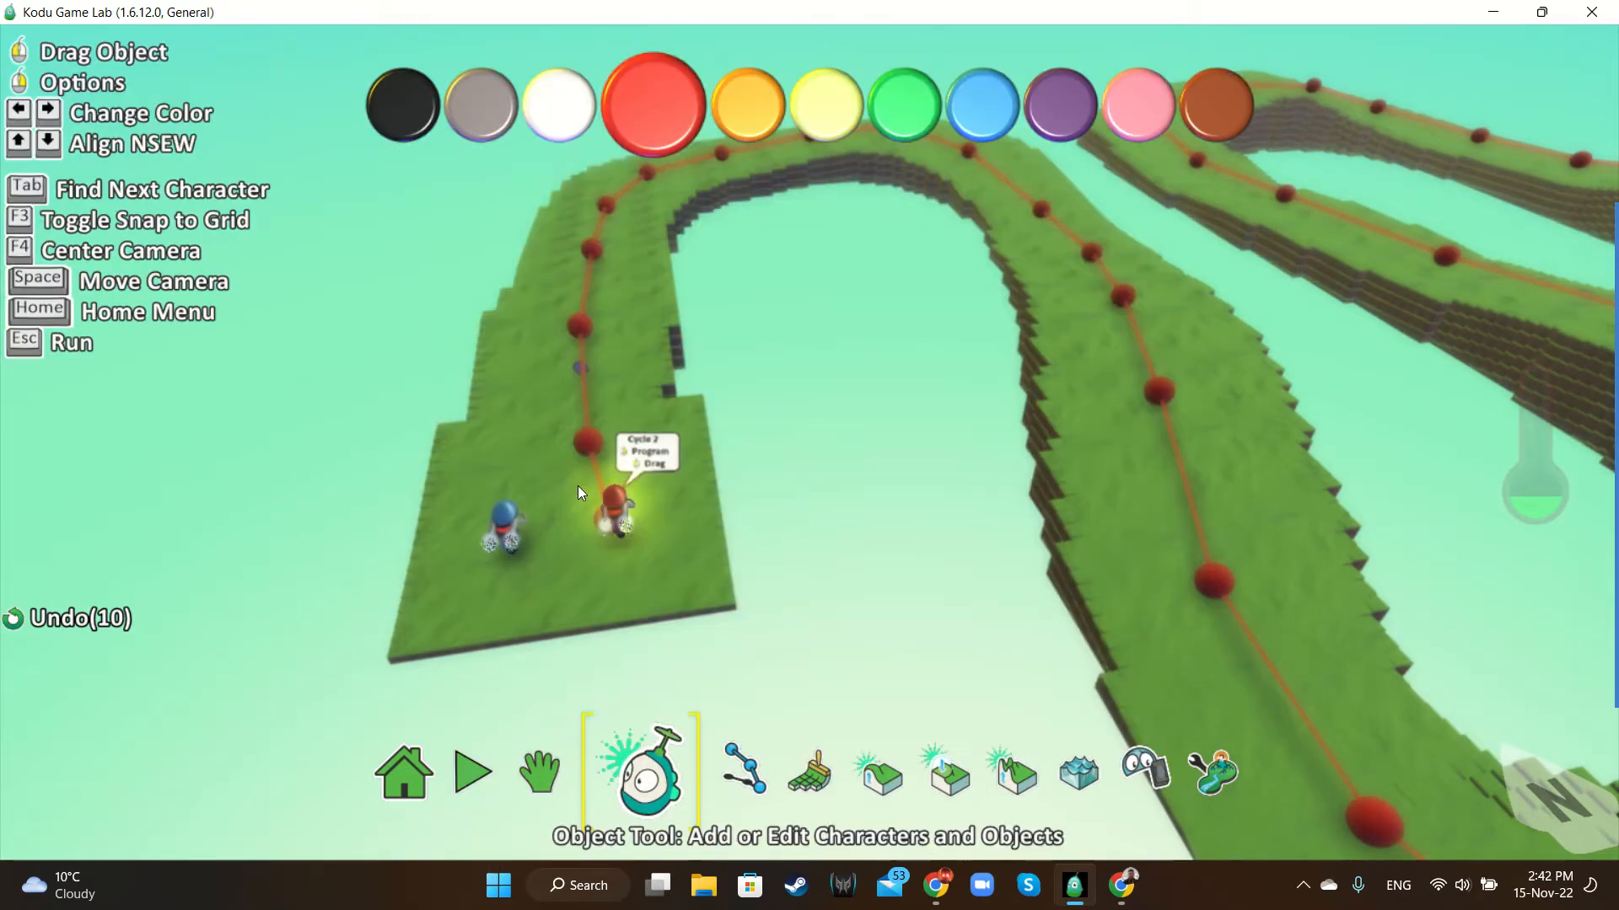
Set the size of the coin near the start platform to 2.9
right_click(579, 366)
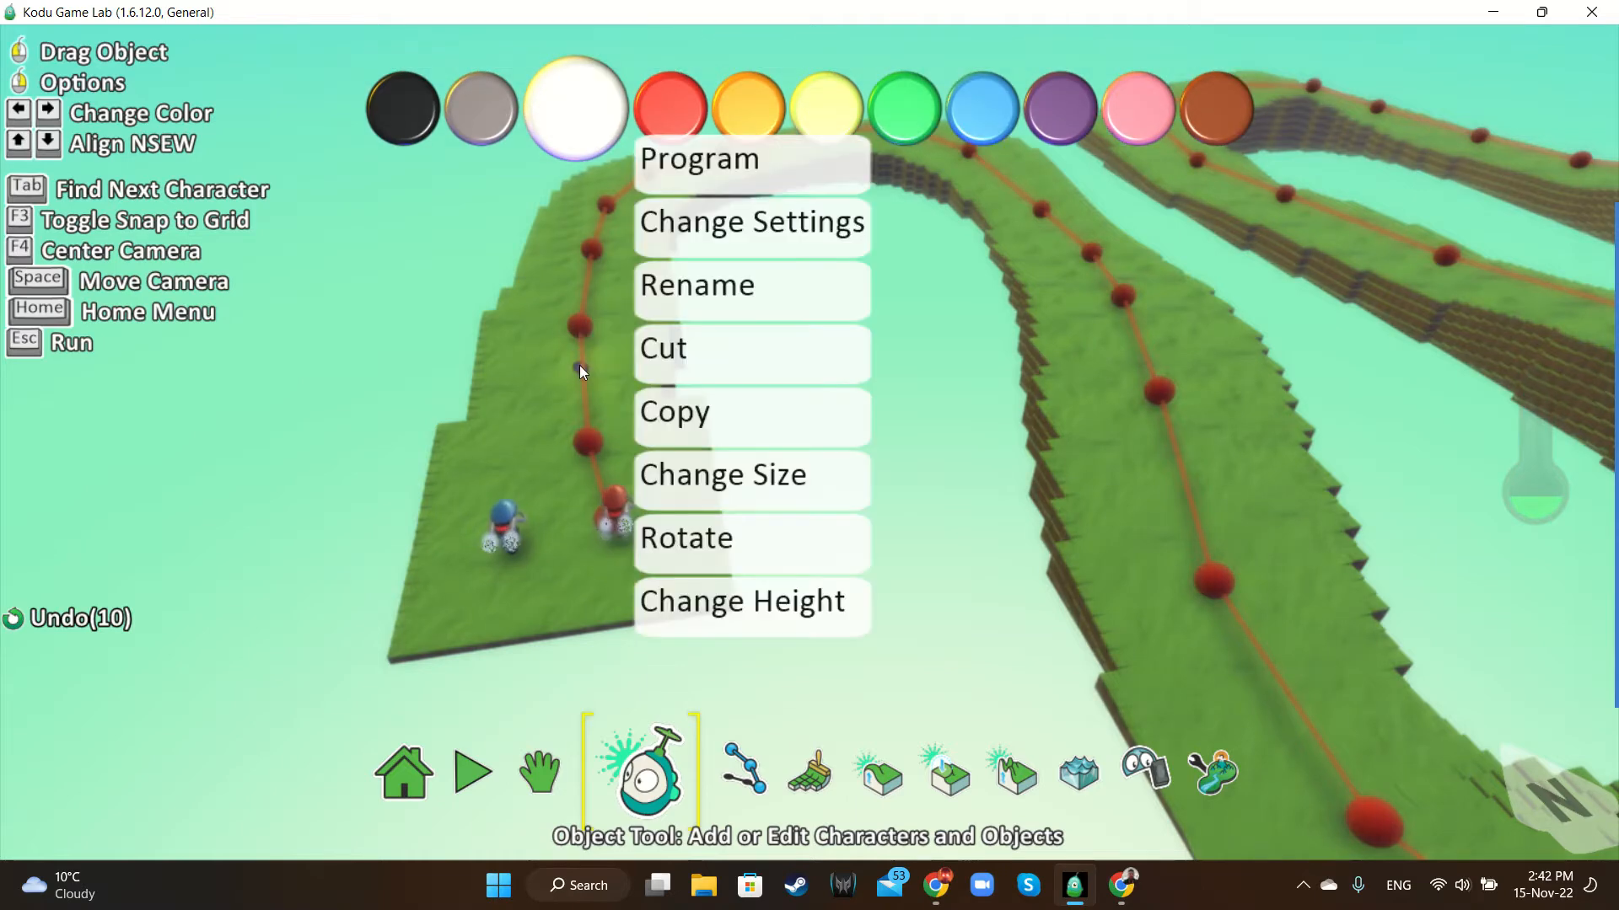
click(741, 492)
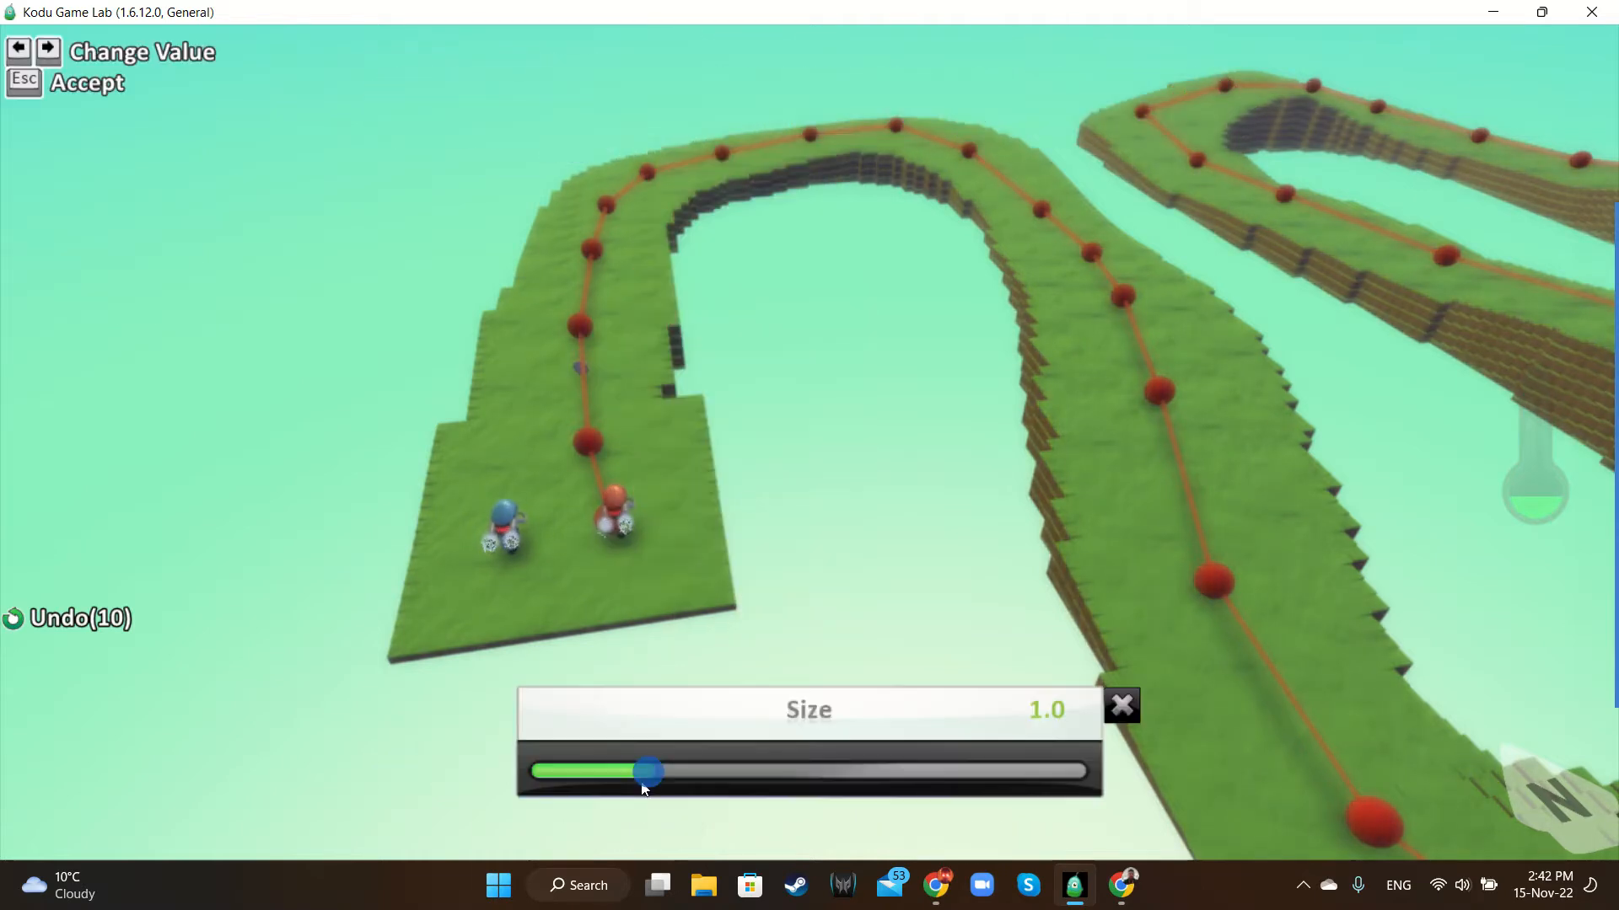
drag(651, 769, 923, 769)
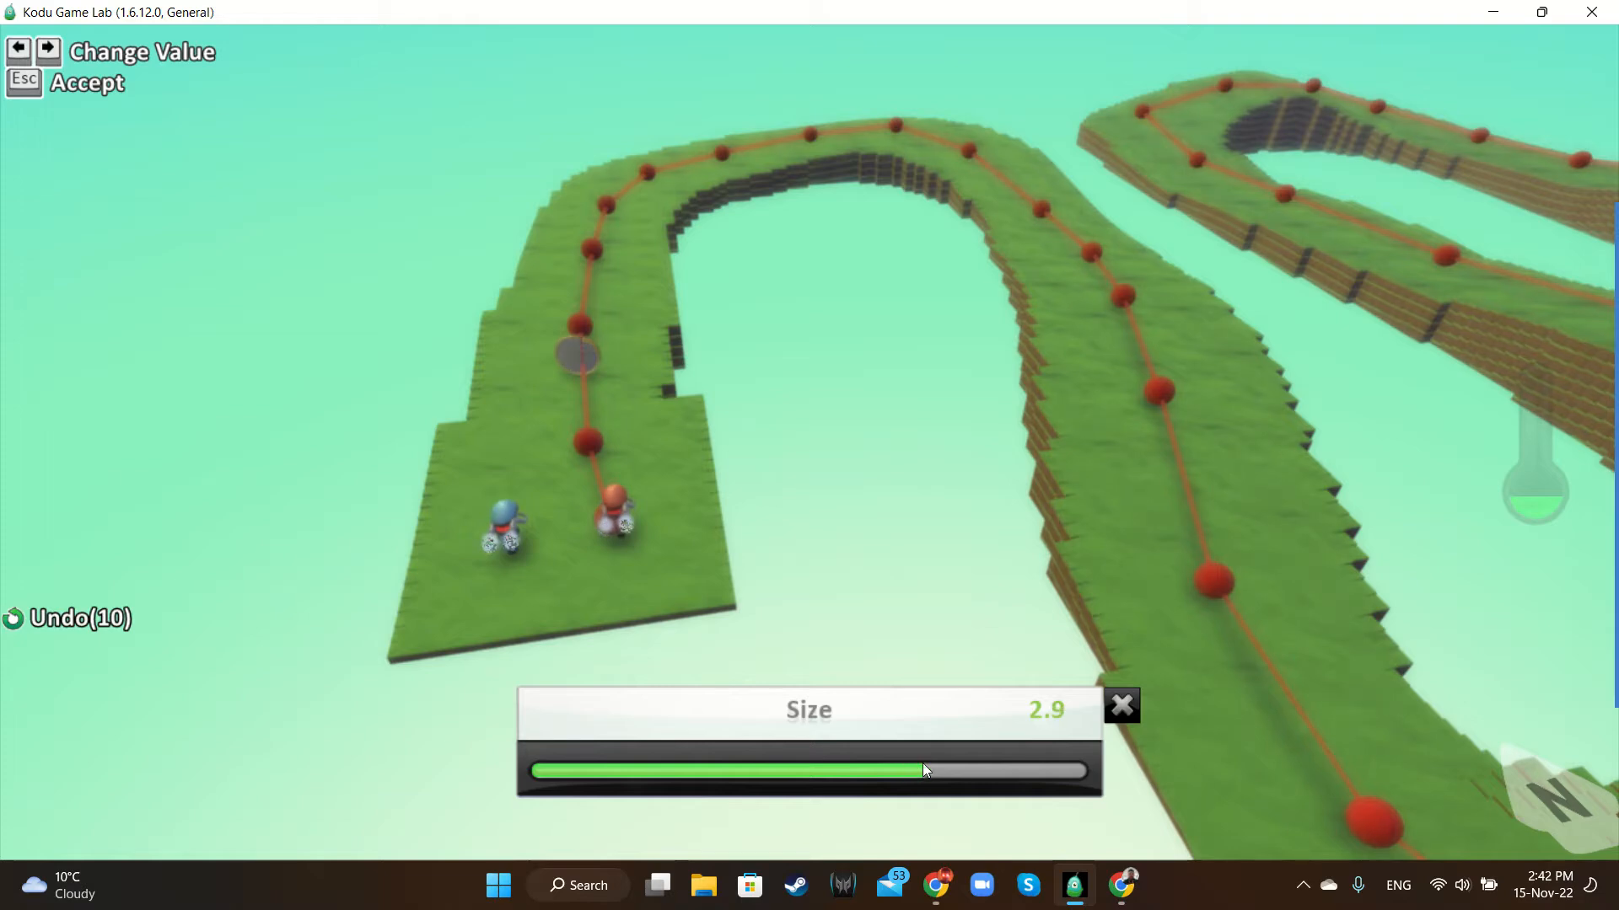
click(1121, 706)
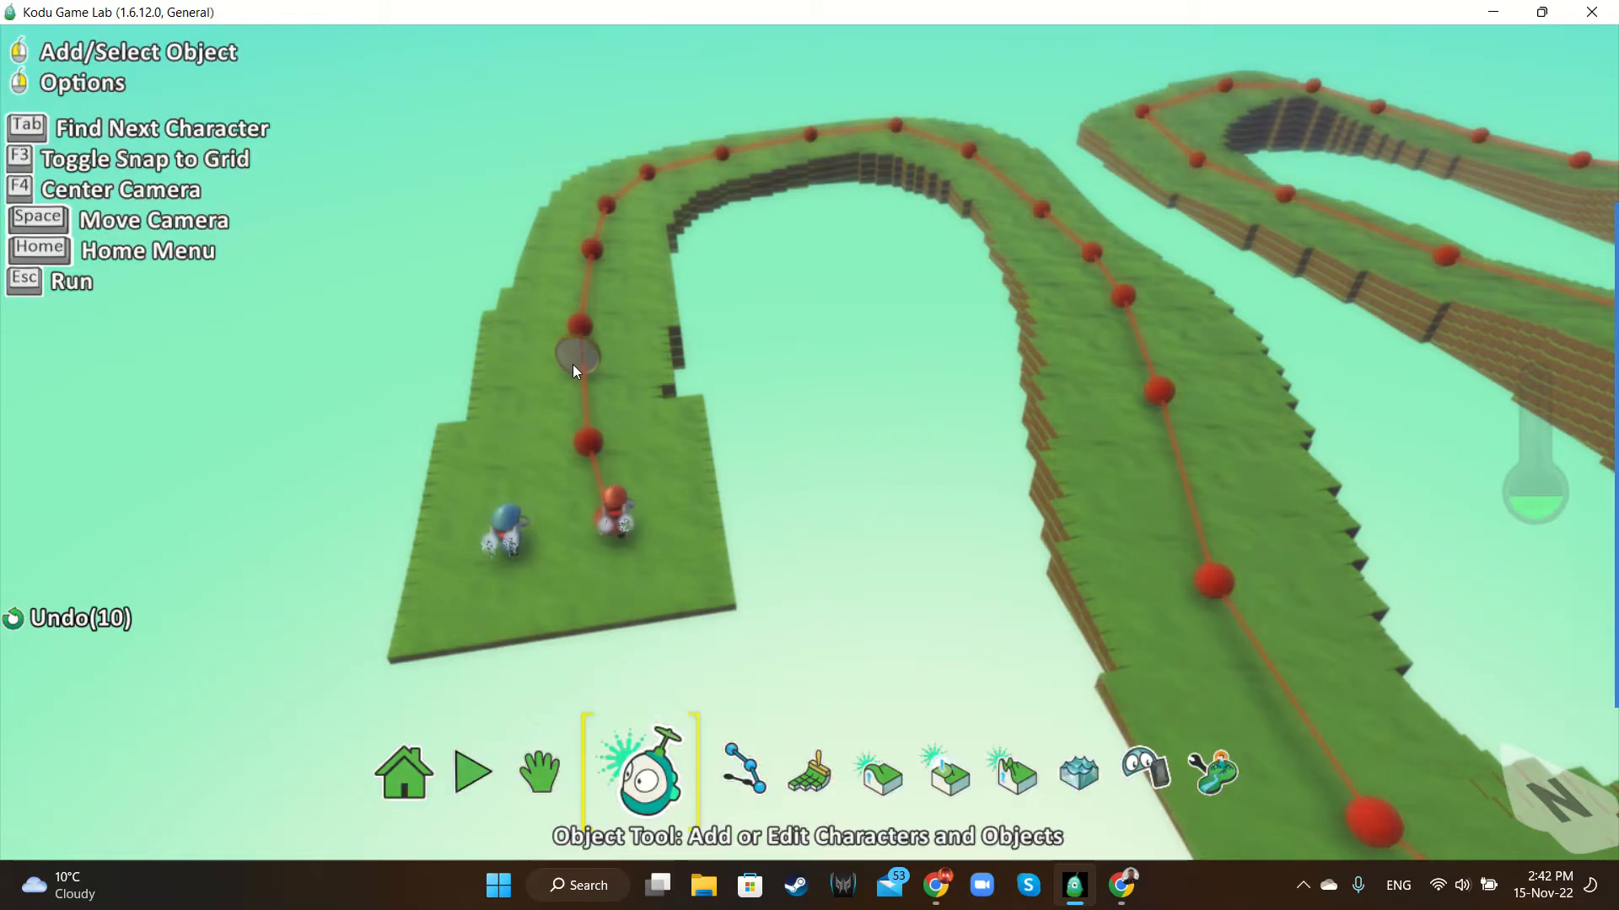
Change the color of the coin near the start platform to yellow
mouse_move(569, 356)
key(Right)
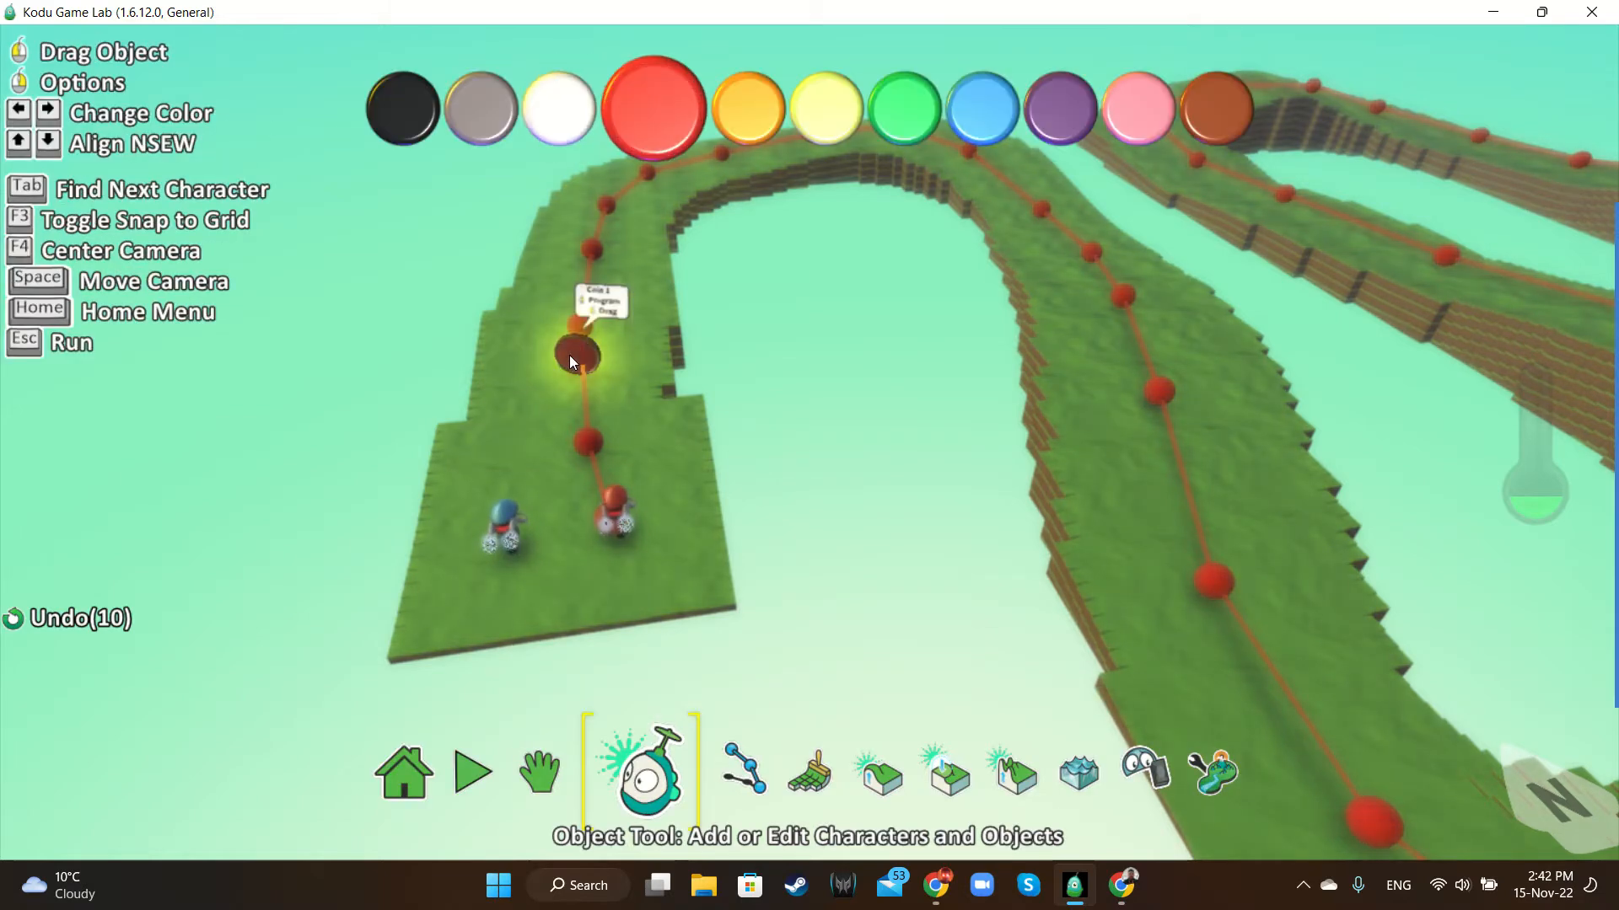
key(Right)
key(Right)
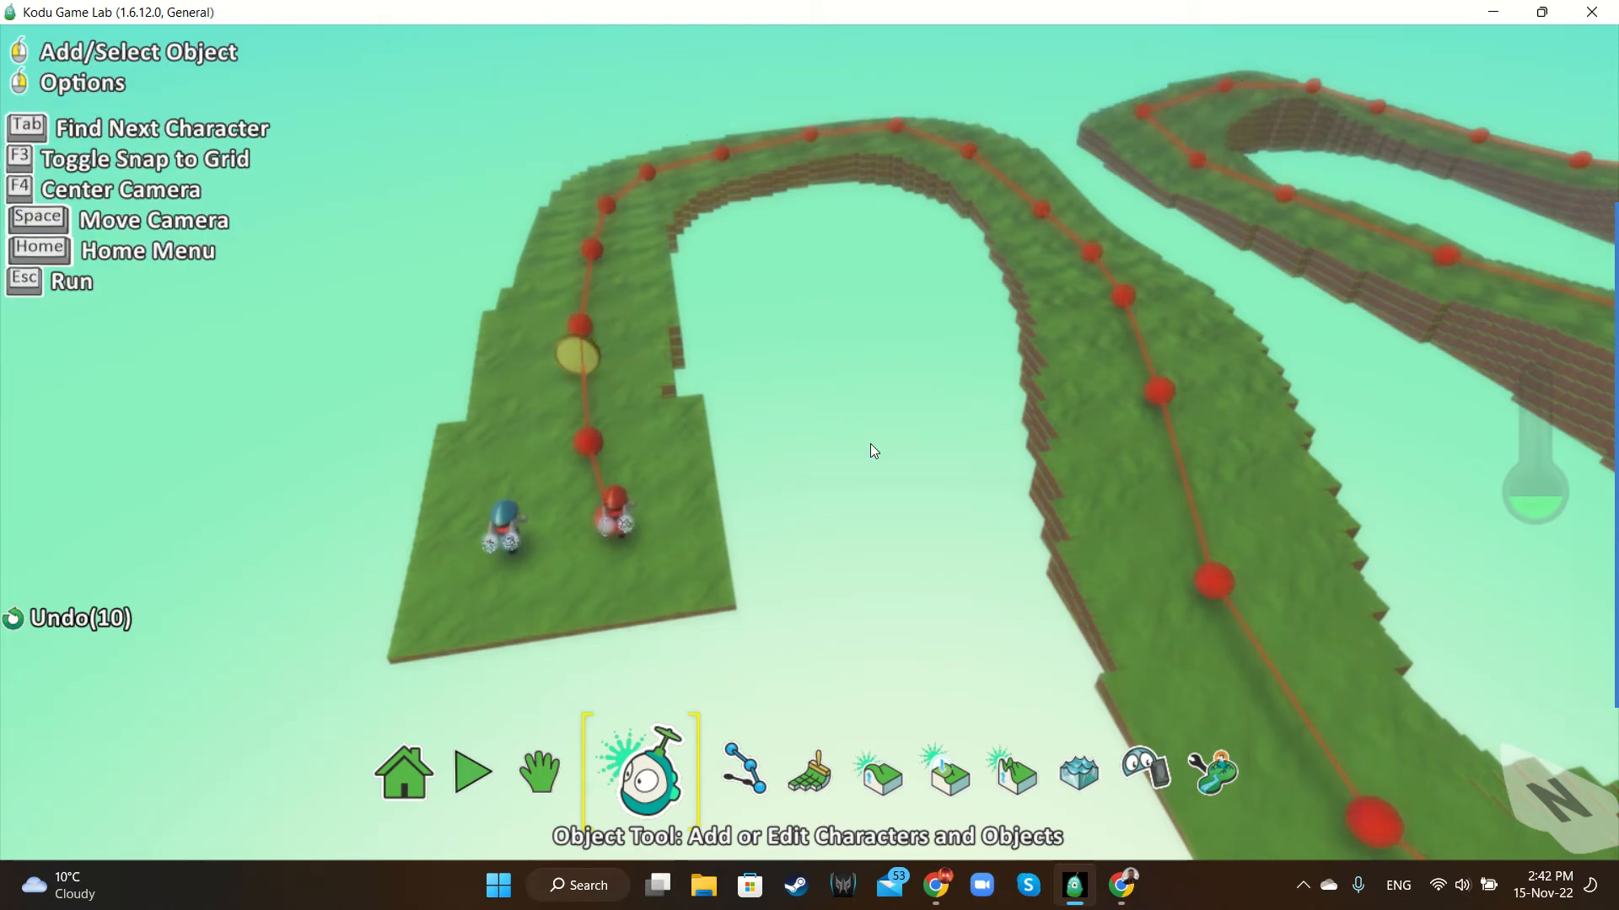
Copy the yellow coin and paste a duplicate on the red path just past the second node ahead of the red cycle
key(space)
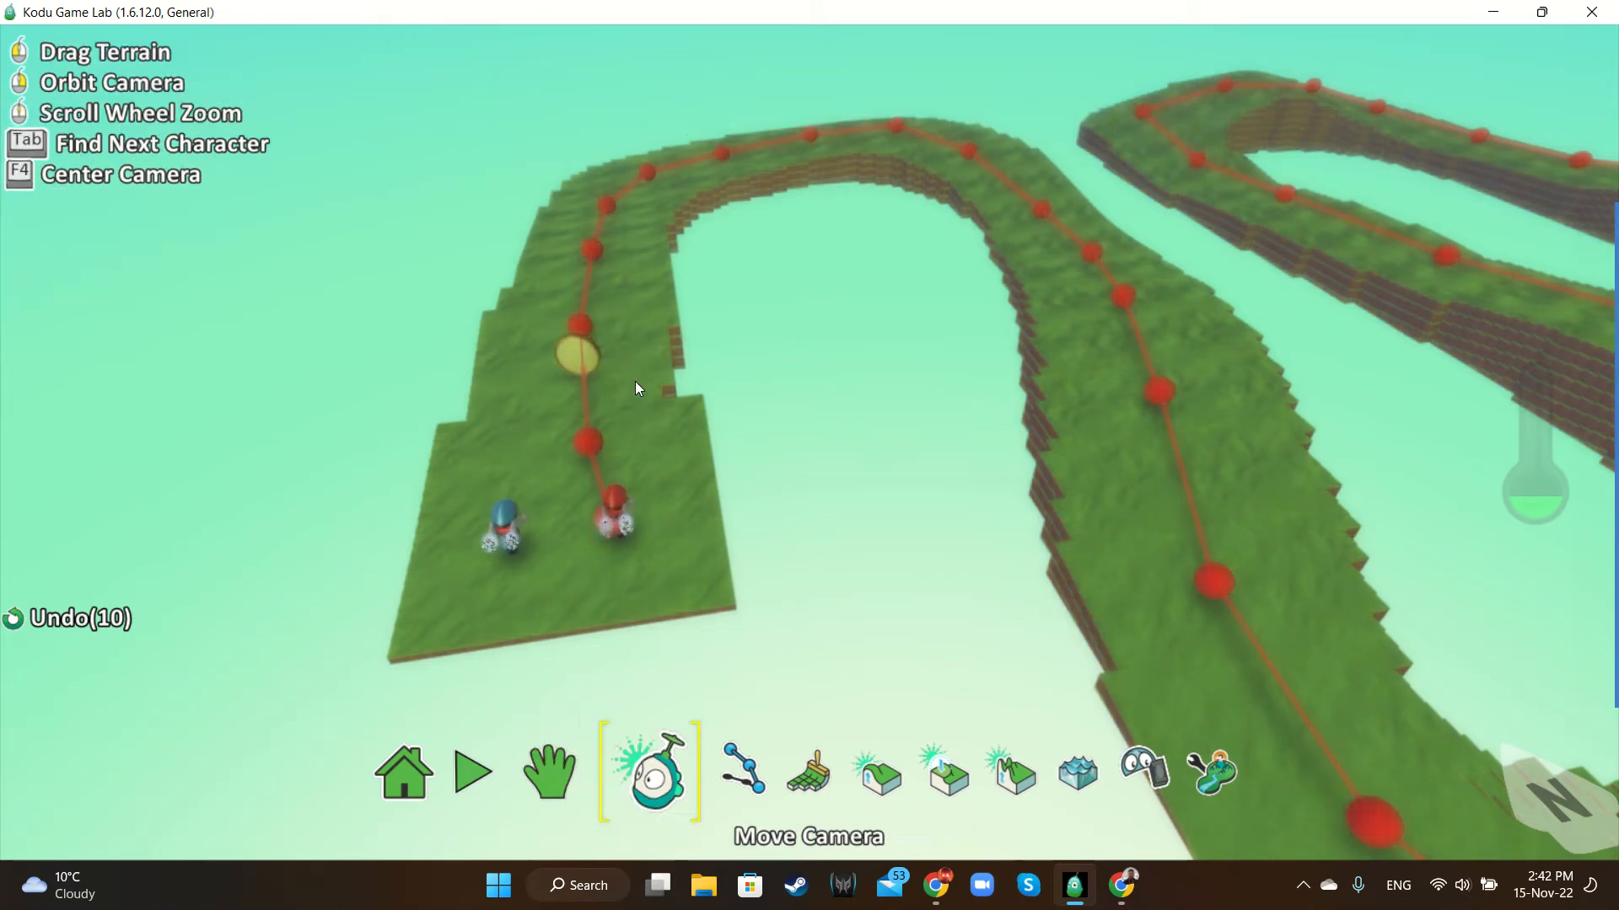
right_drag(635, 381, 617, 442)
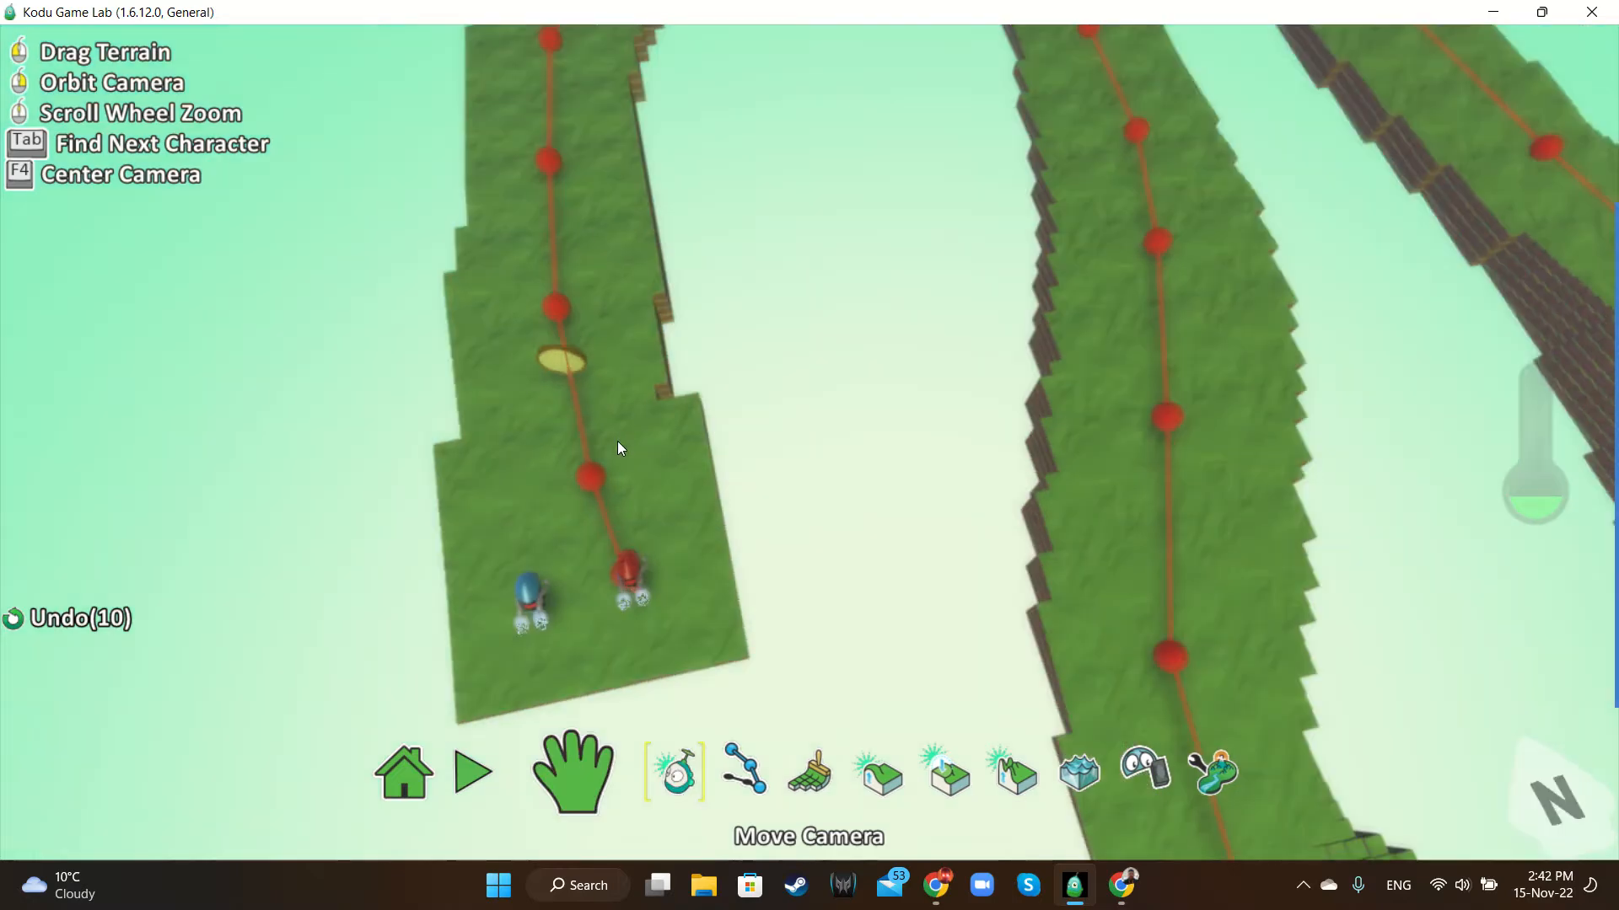
right_click(555, 346)
click(631, 389)
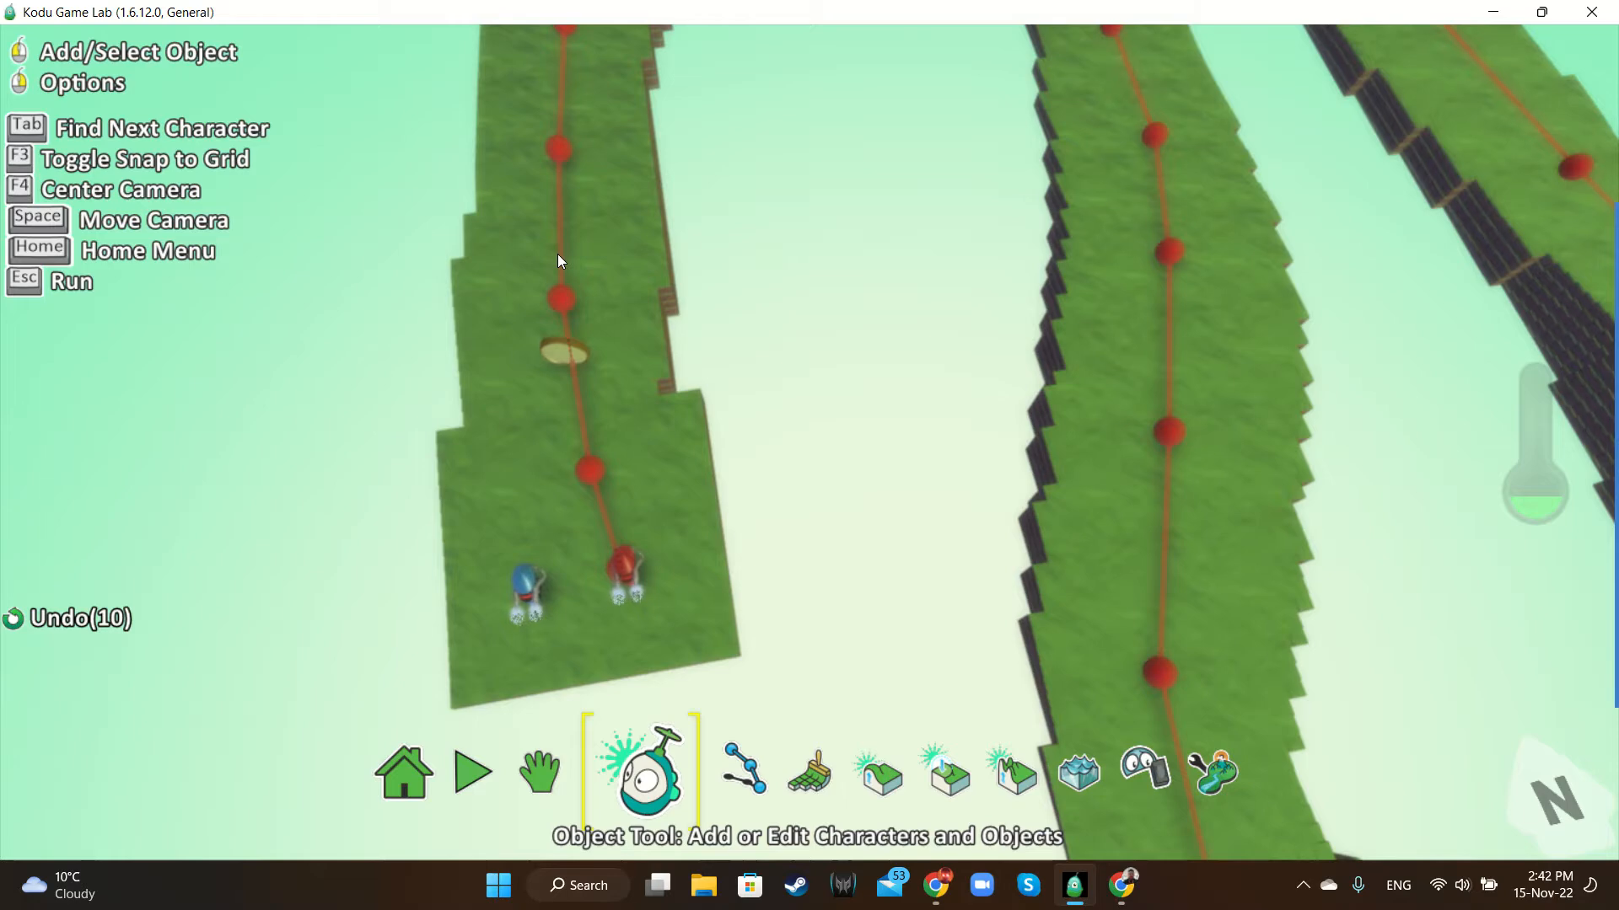
key(ctrl+v)
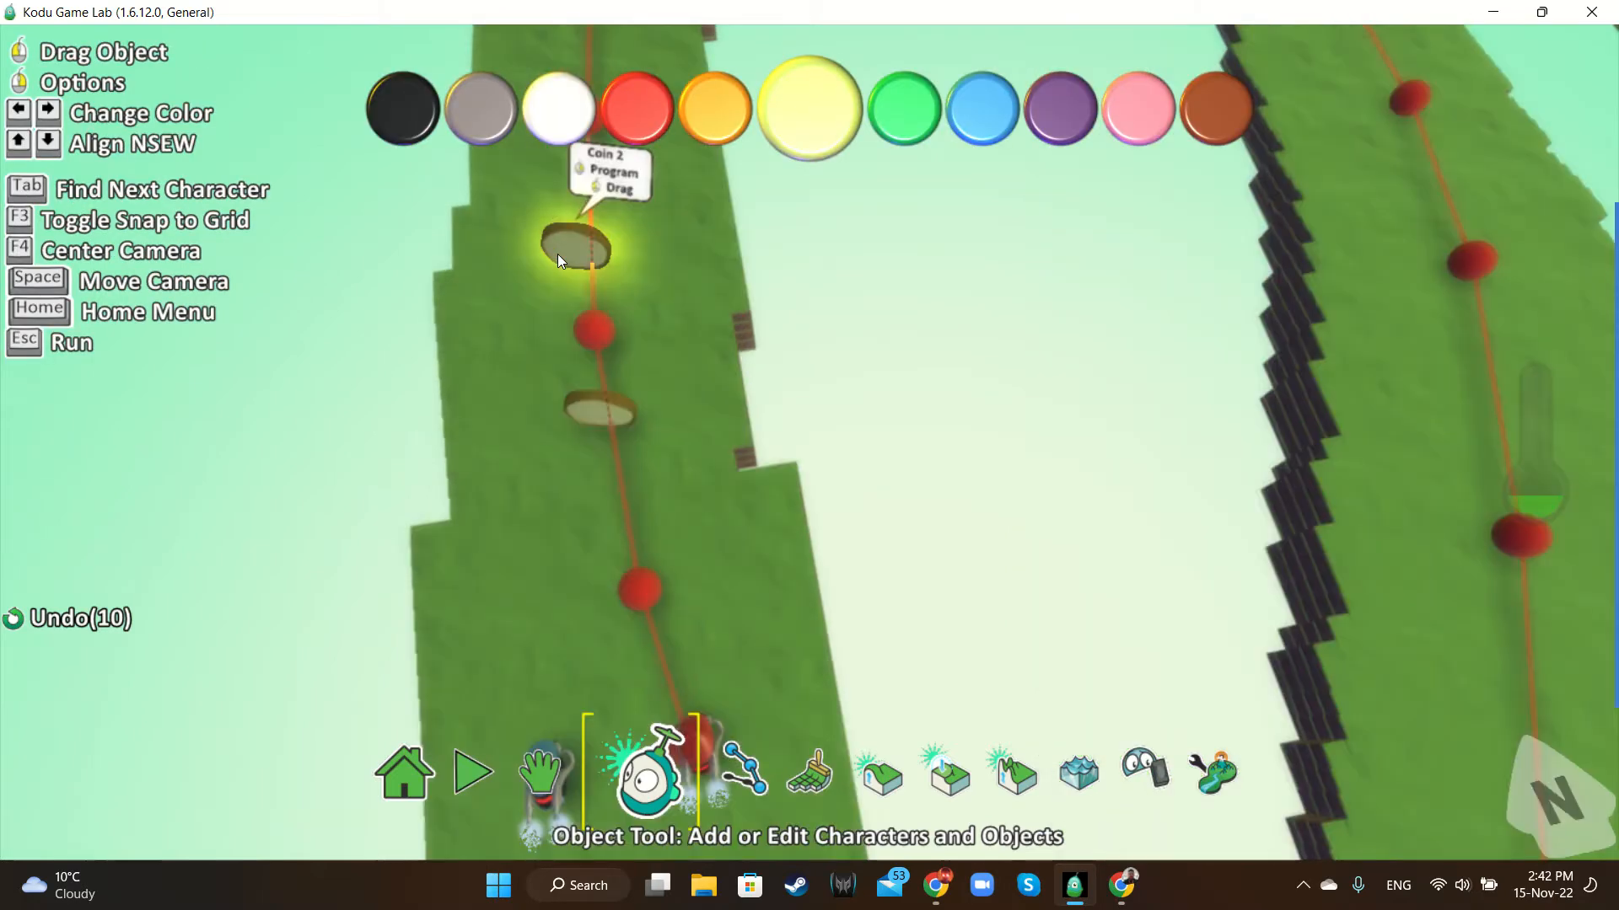
click(558, 254)
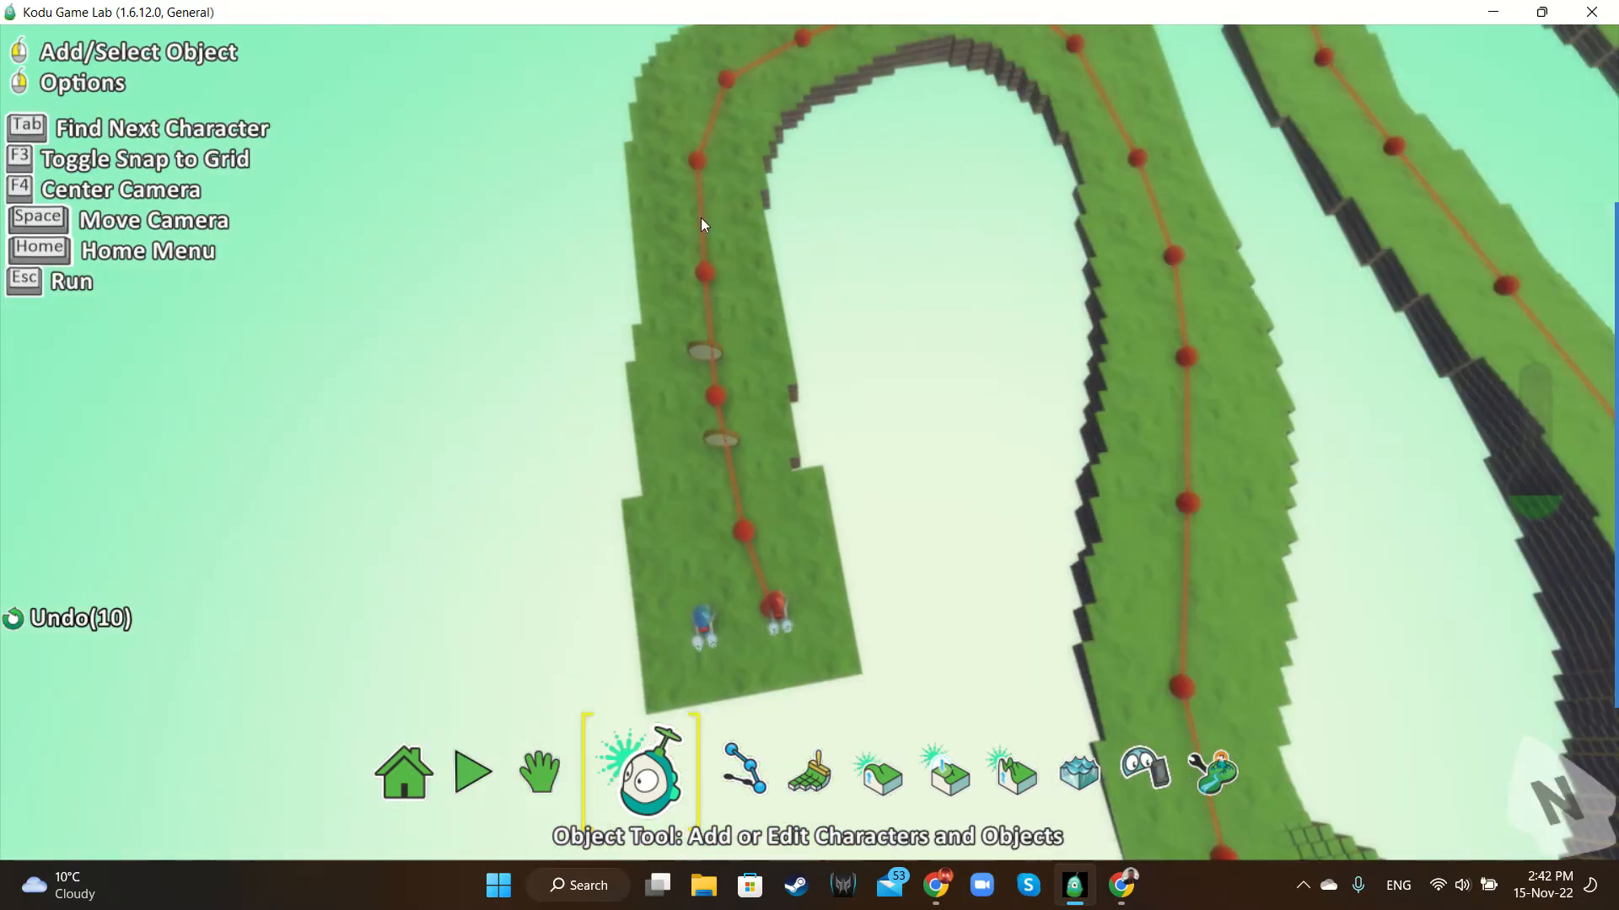
Paste two more coins on the red path along the end of the first straight, one between each pair of nodes
right_click(702, 217)
click(781, 302)
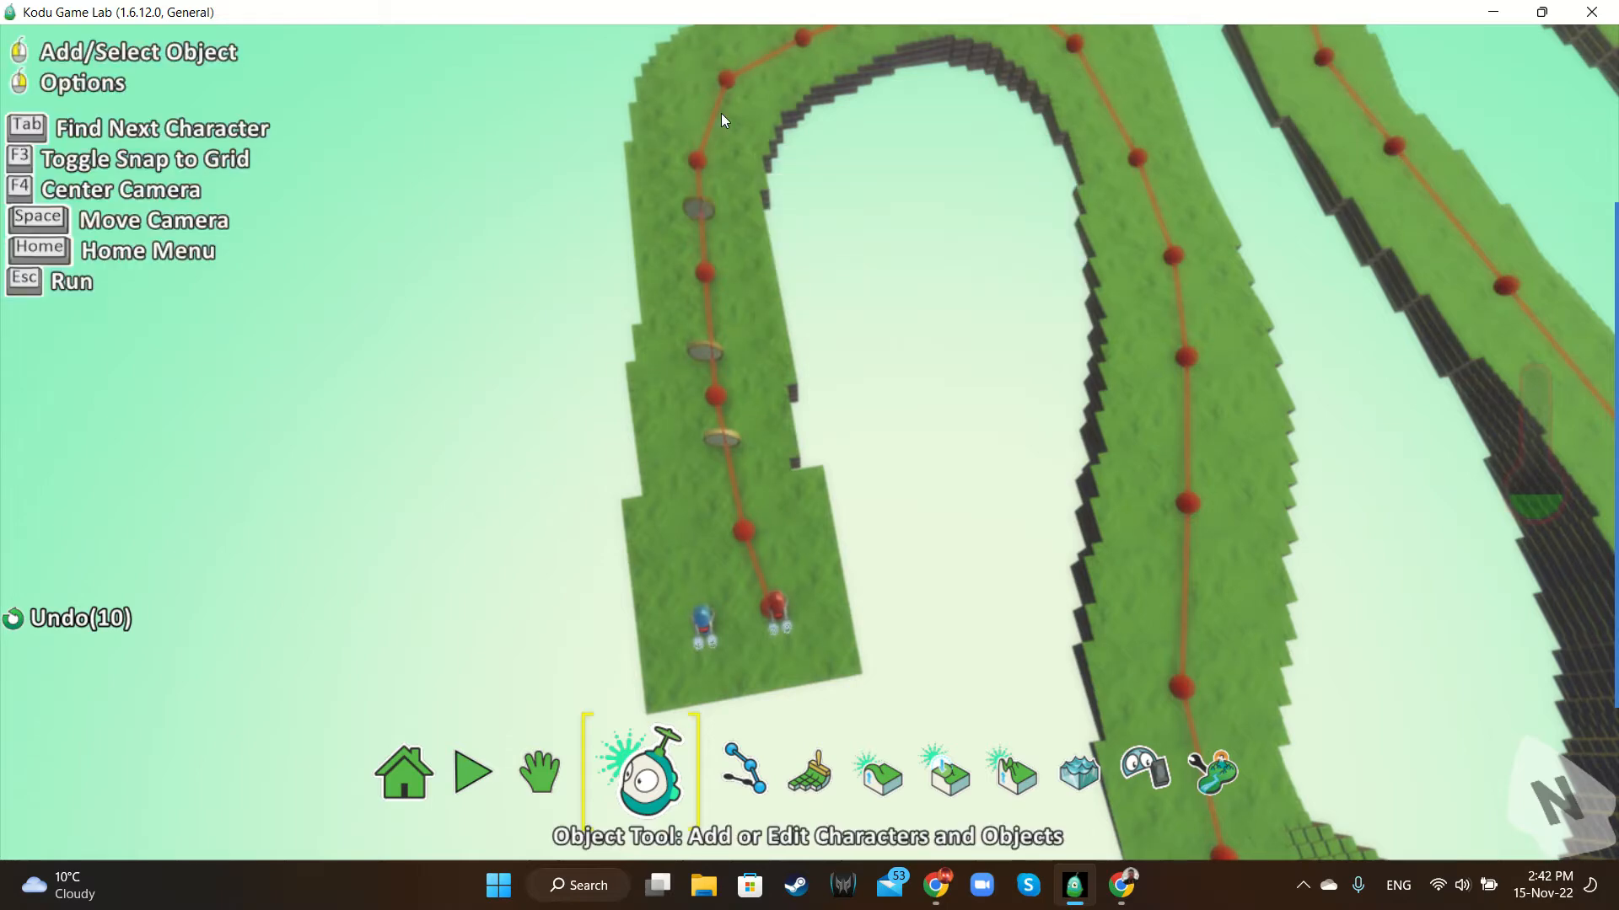
right_click(717, 116)
click(819, 208)
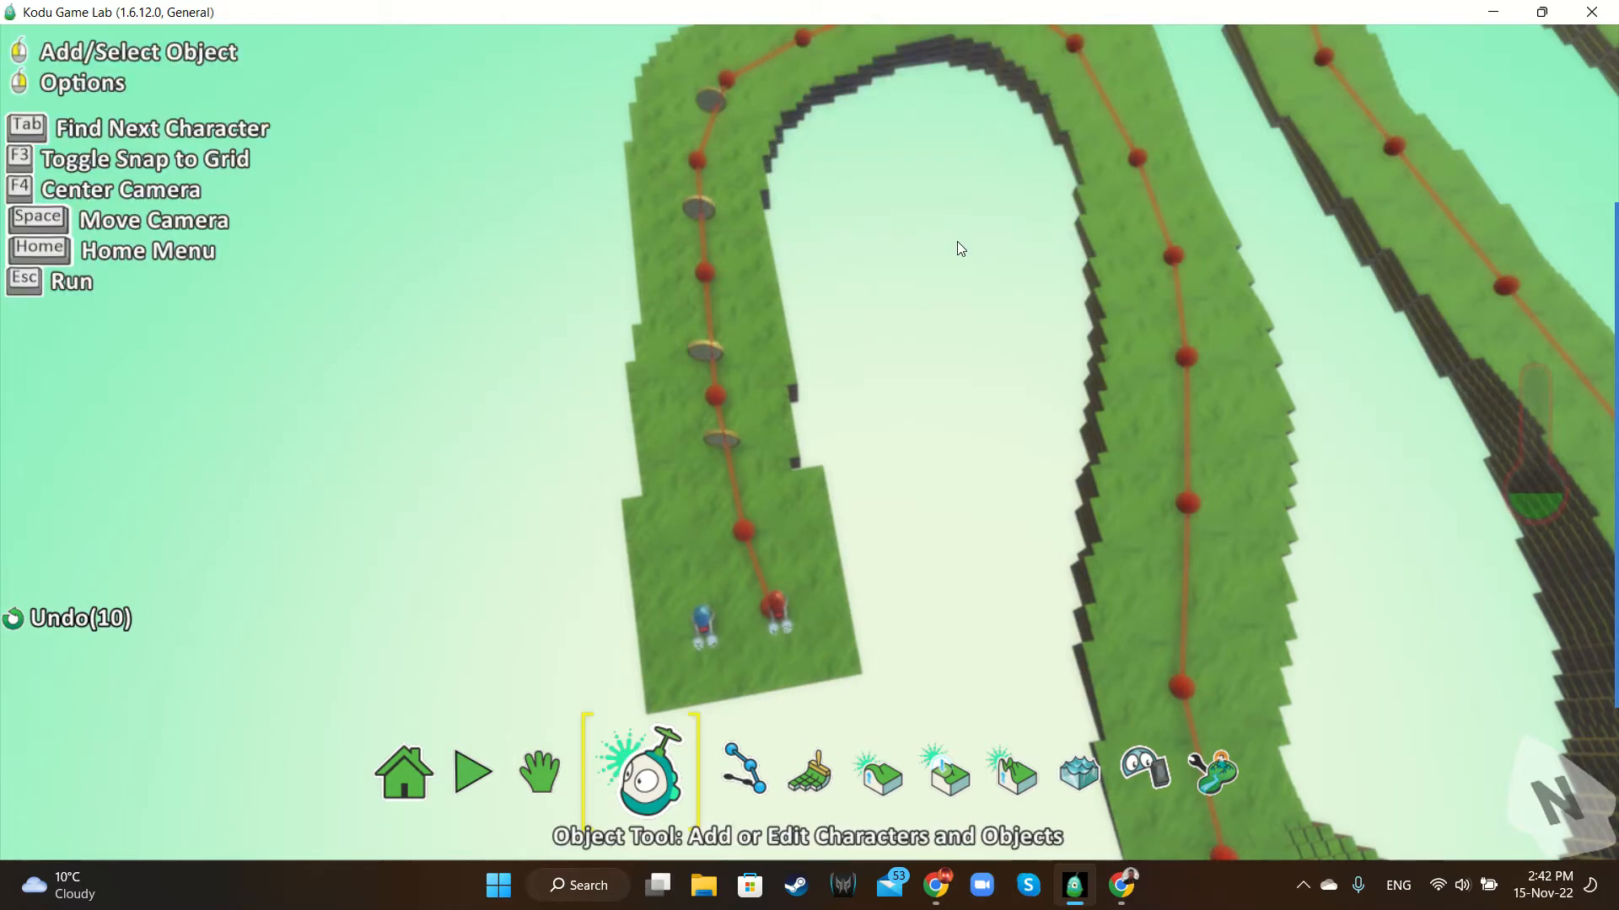
Paste four coins along the red path around the first bend, spaced between the path nodes
key(Up)
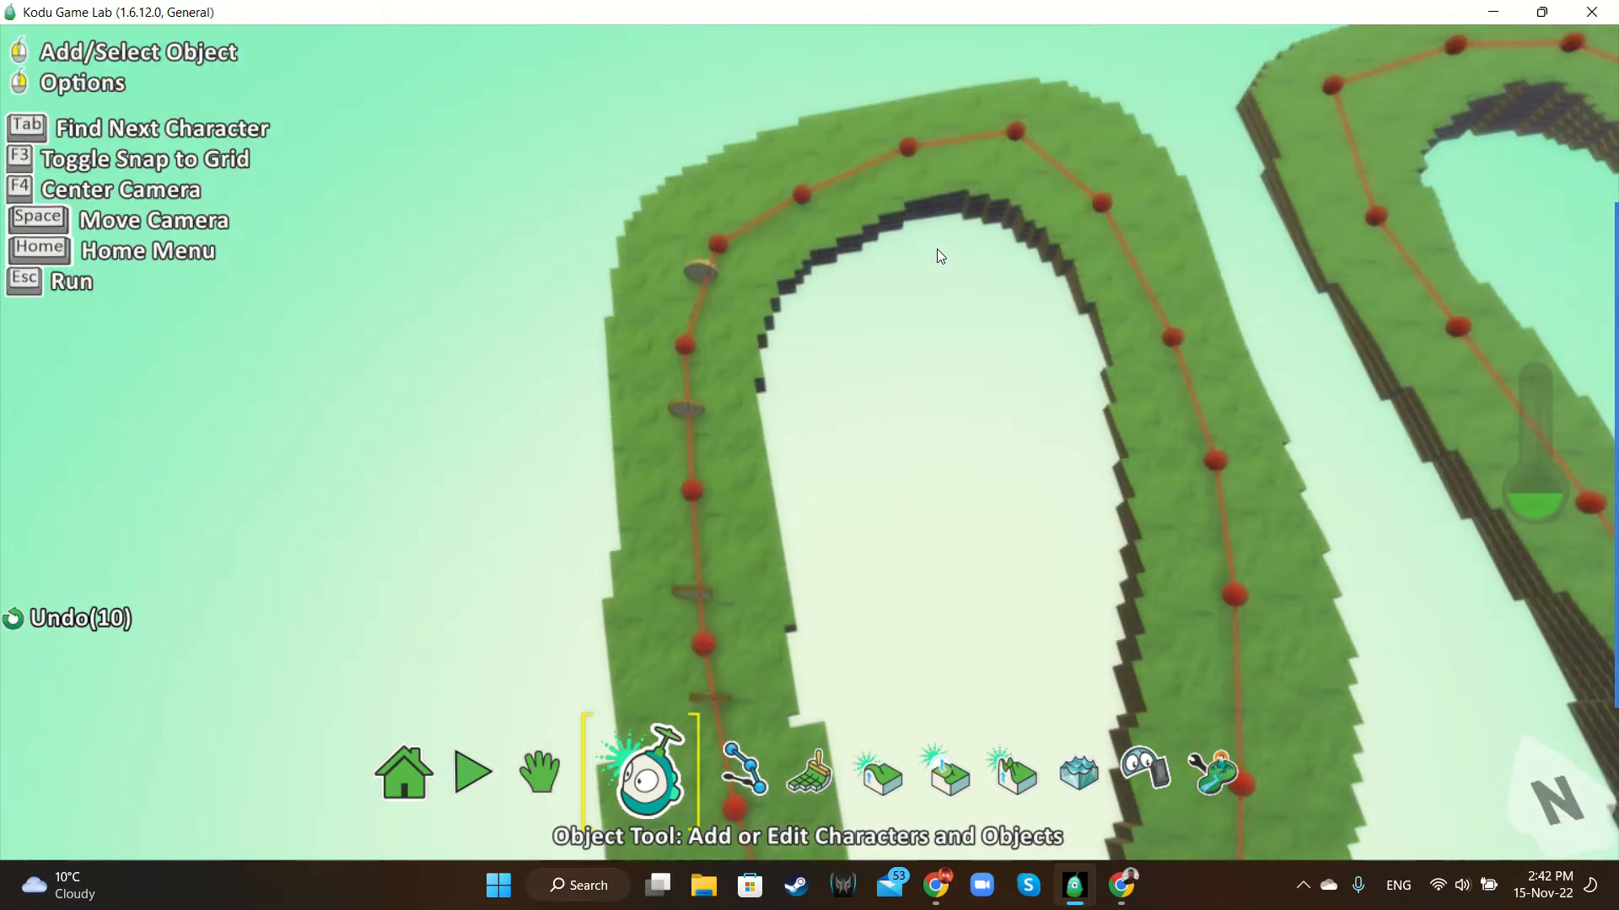
right_click(835, 213)
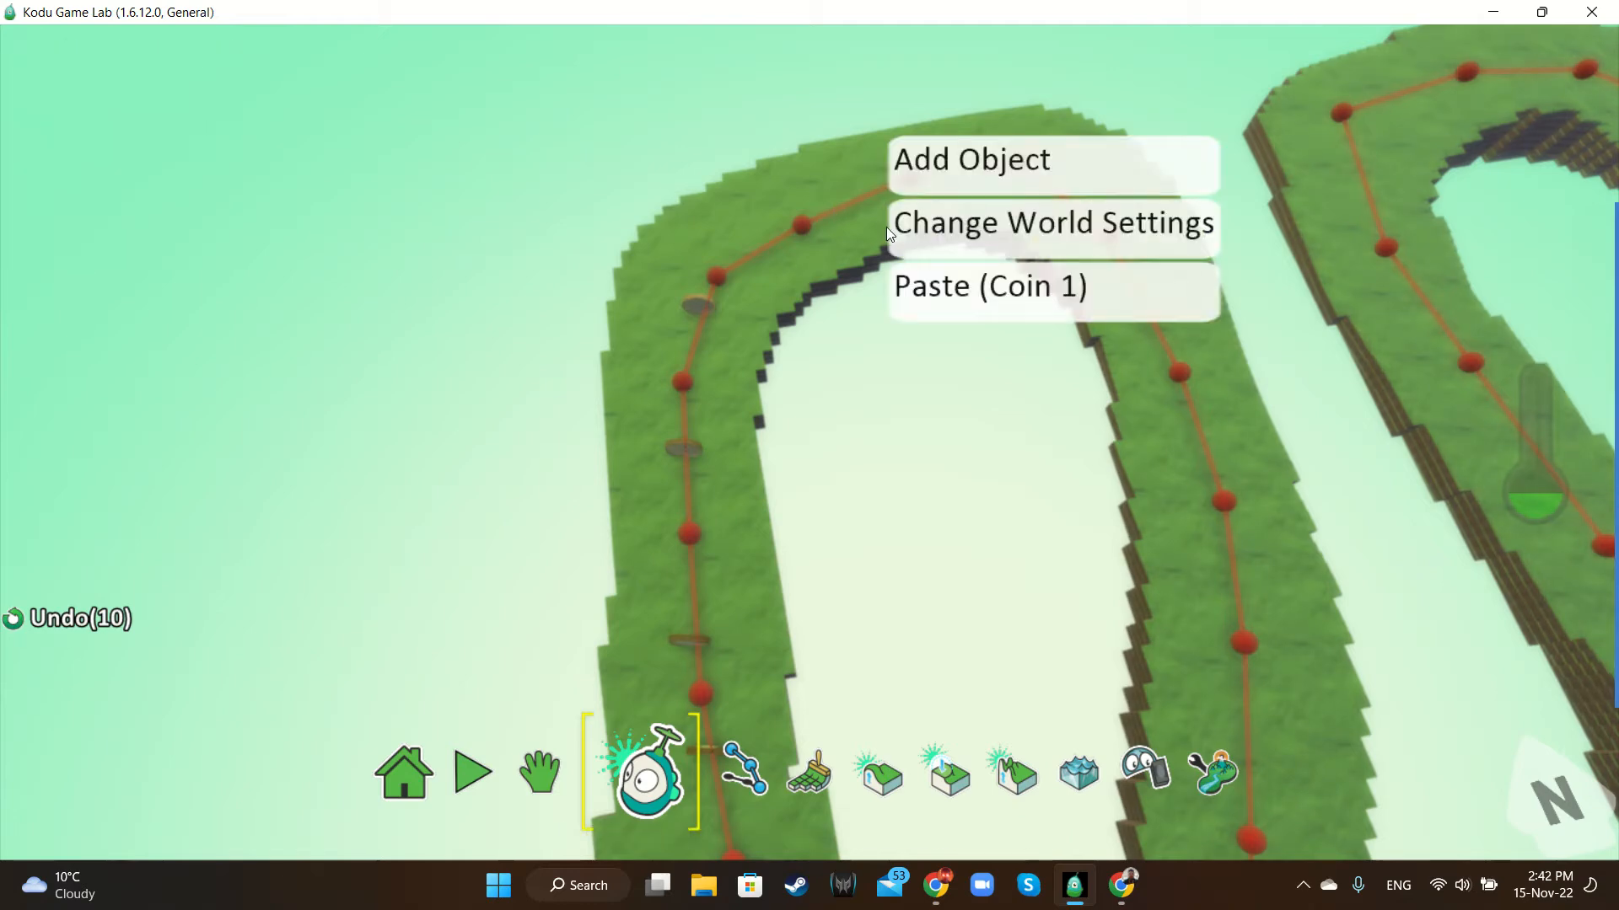
click(950, 286)
right_click(1003, 192)
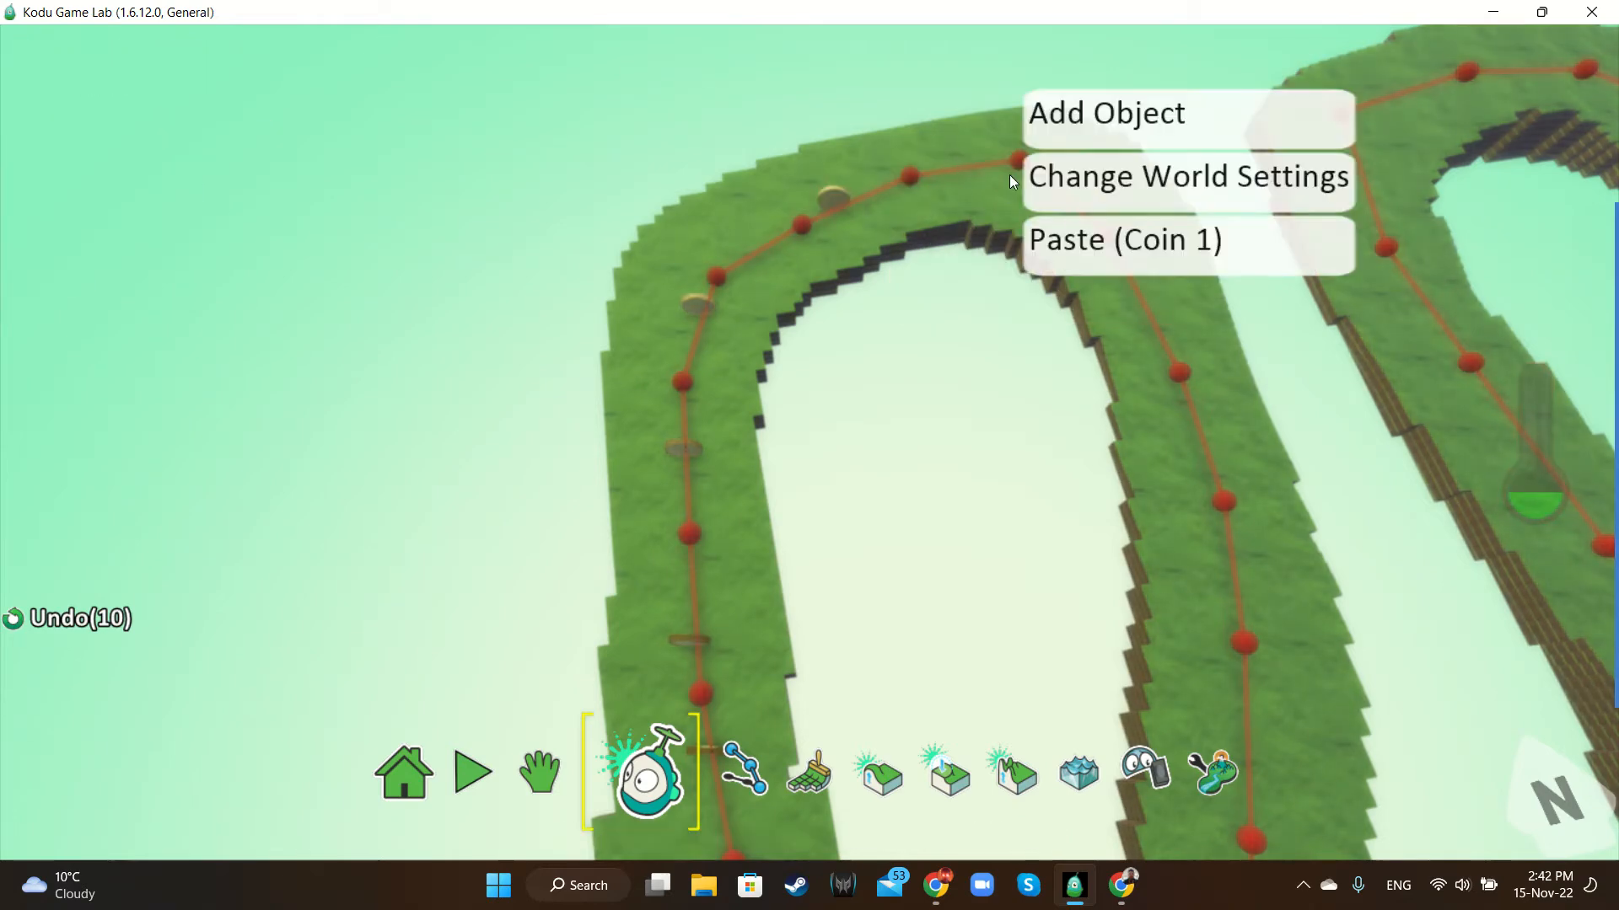
click(1076, 242)
right_click(1064, 191)
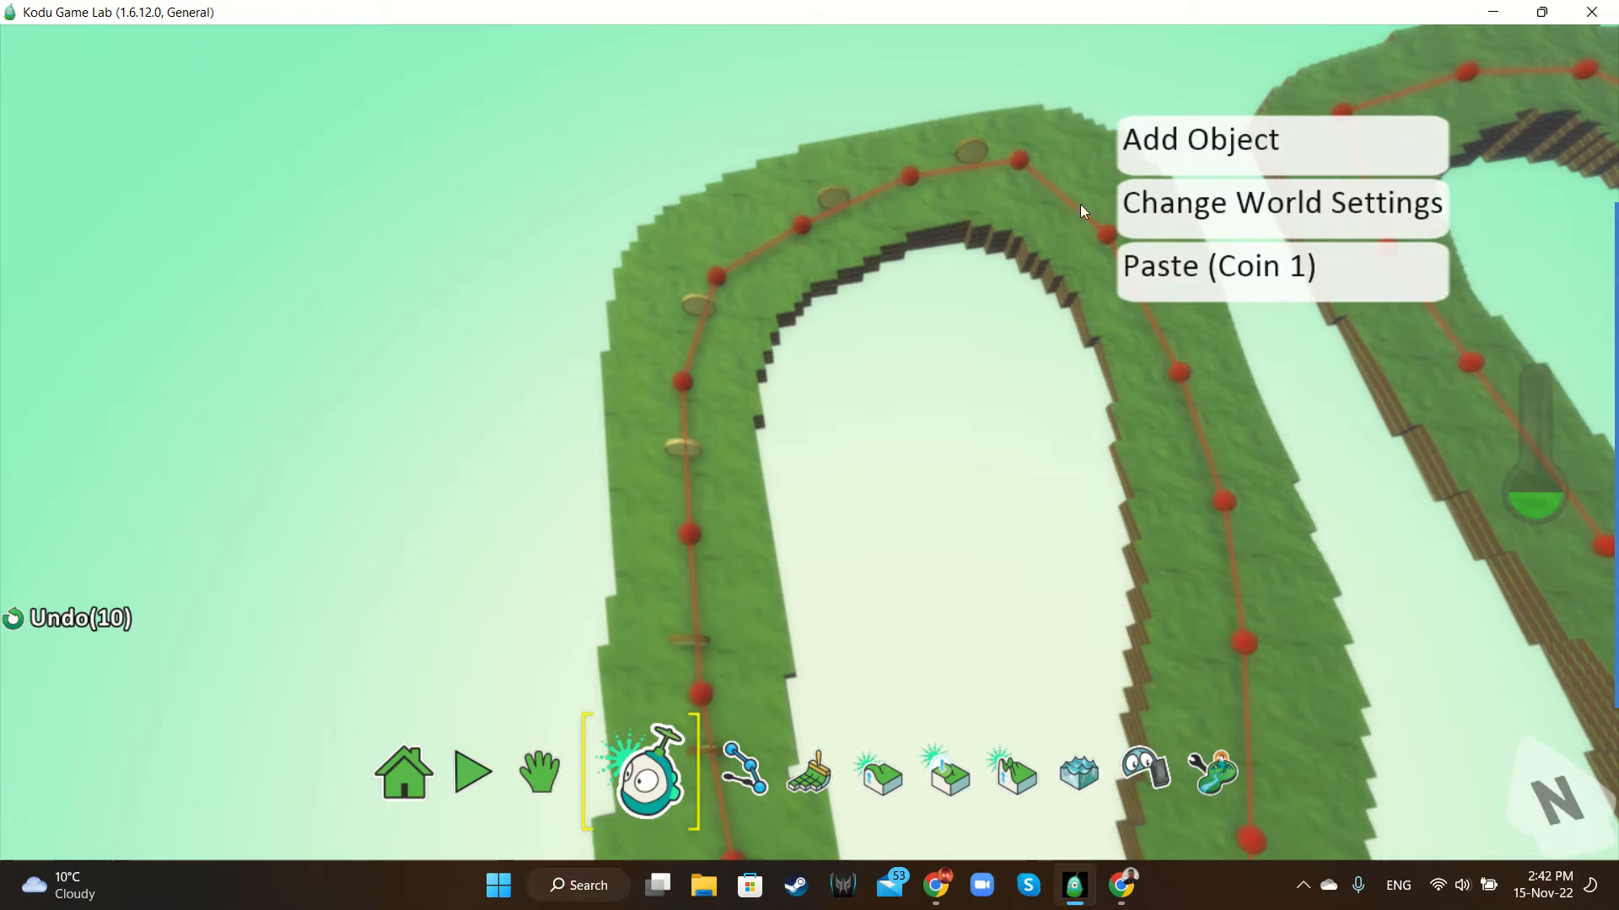
click(1160, 268)
right_click(1133, 285)
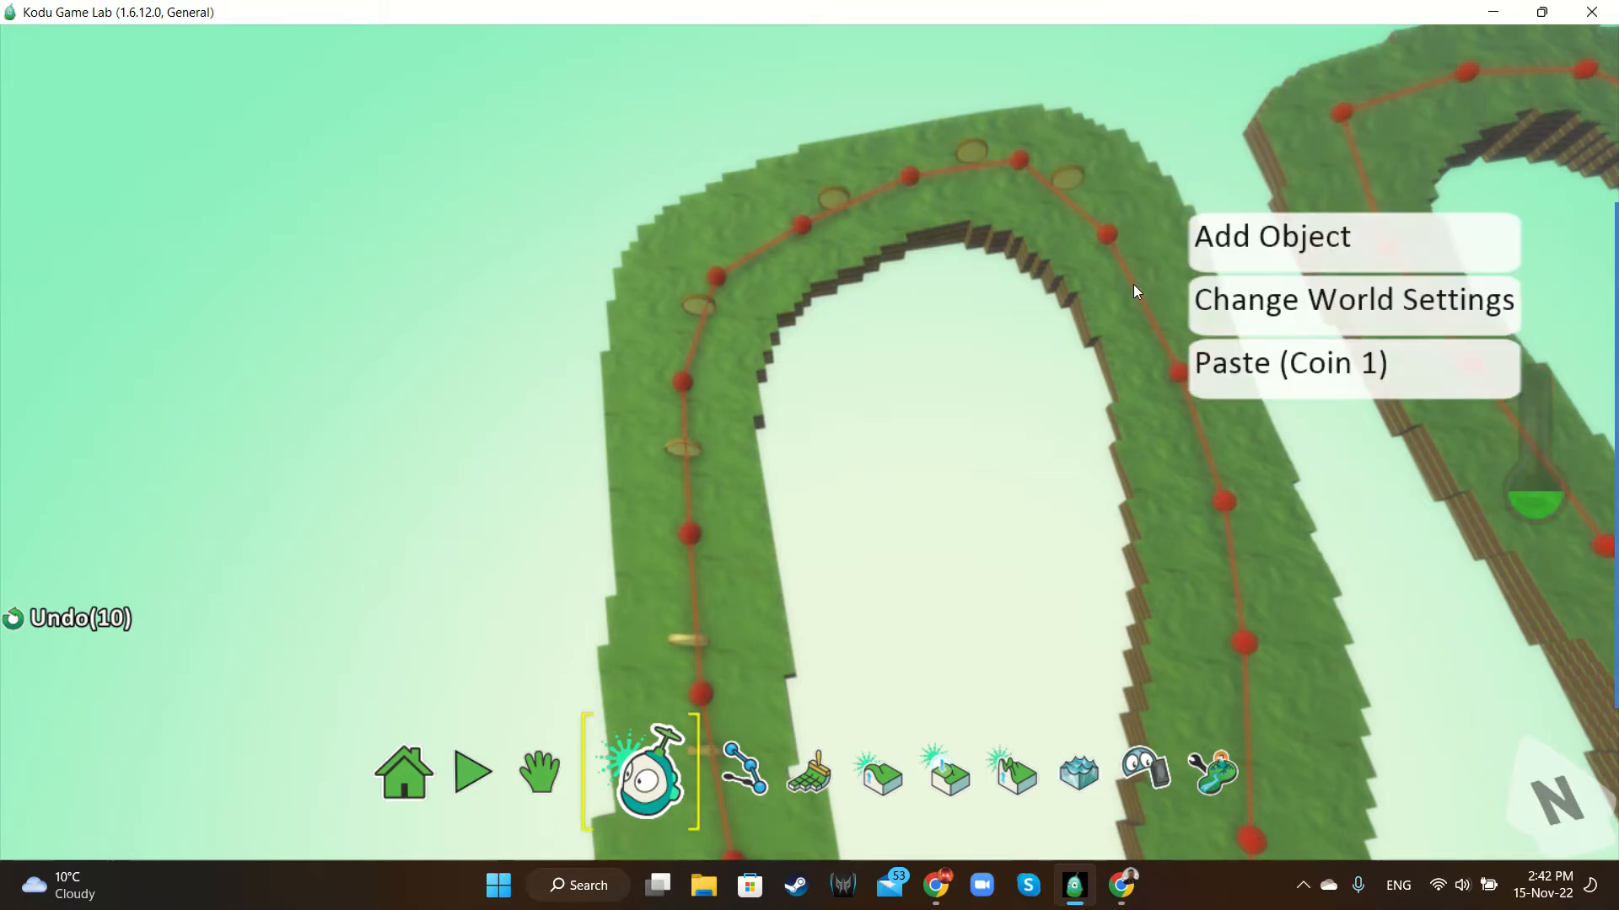
click(1231, 367)
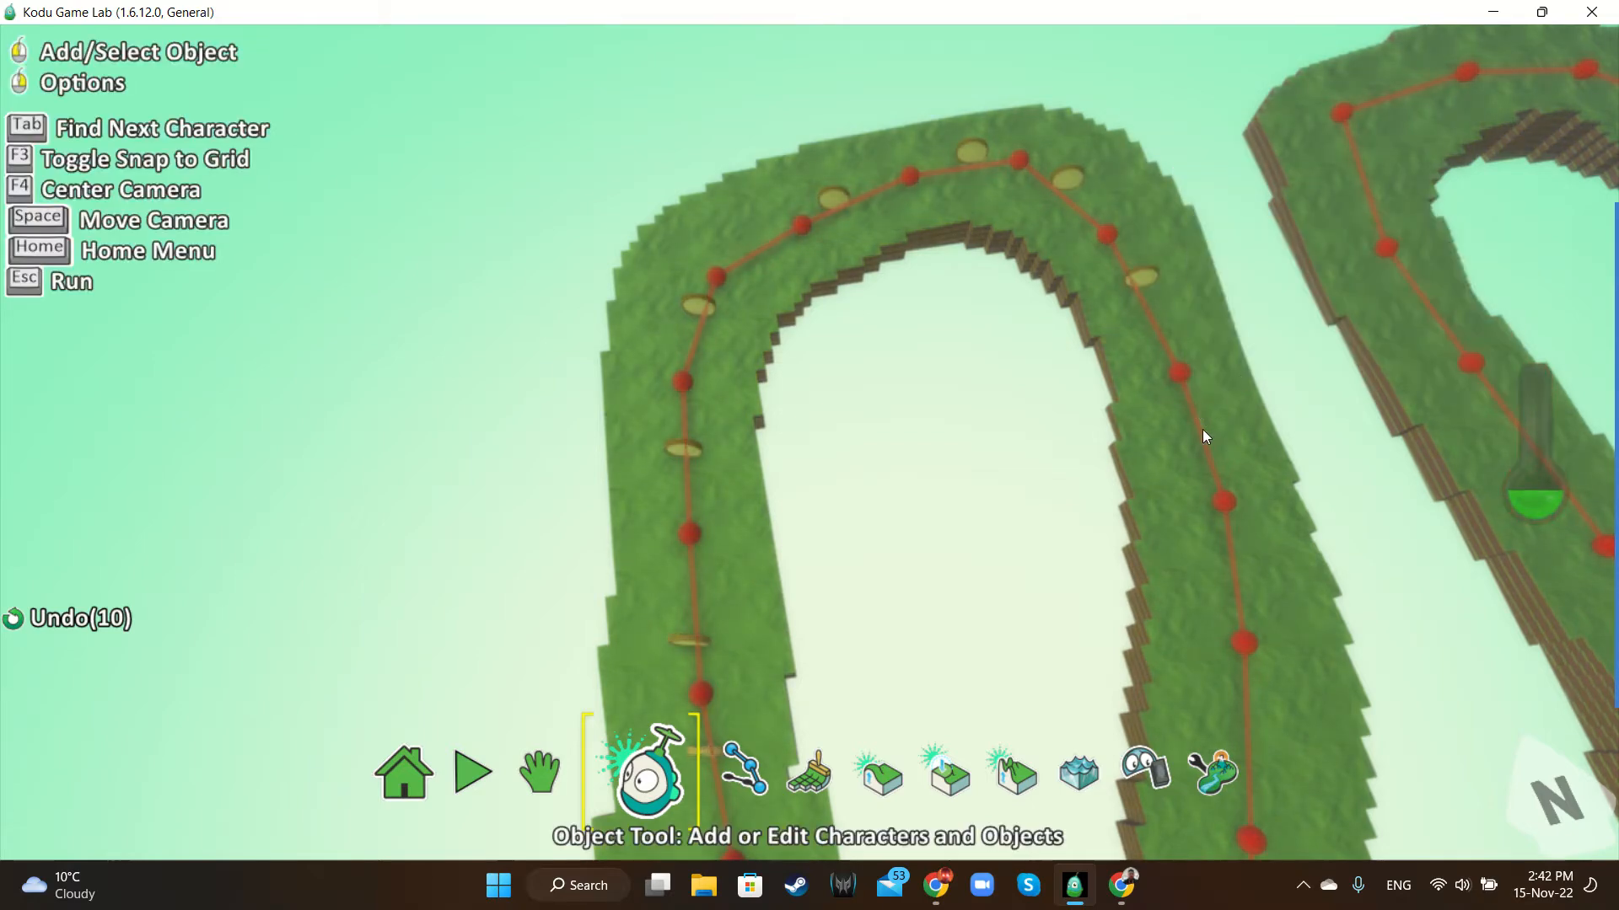
Paste four coins along the red path down the first part of the second straight
right_click(1167, 351)
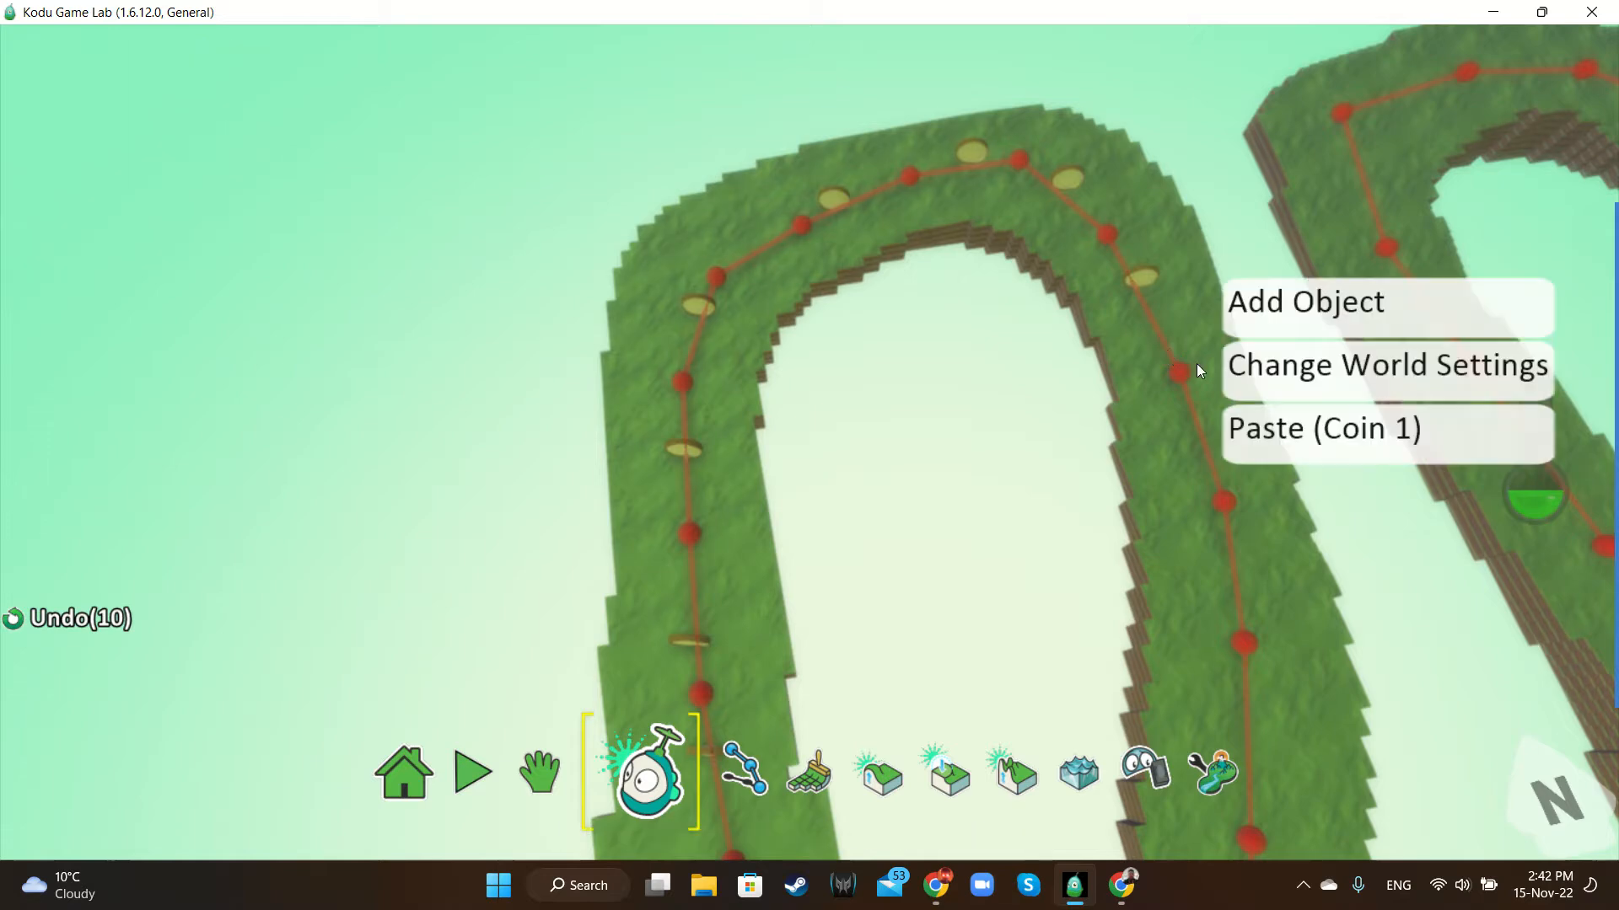
click(1271, 435)
right_click(1207, 449)
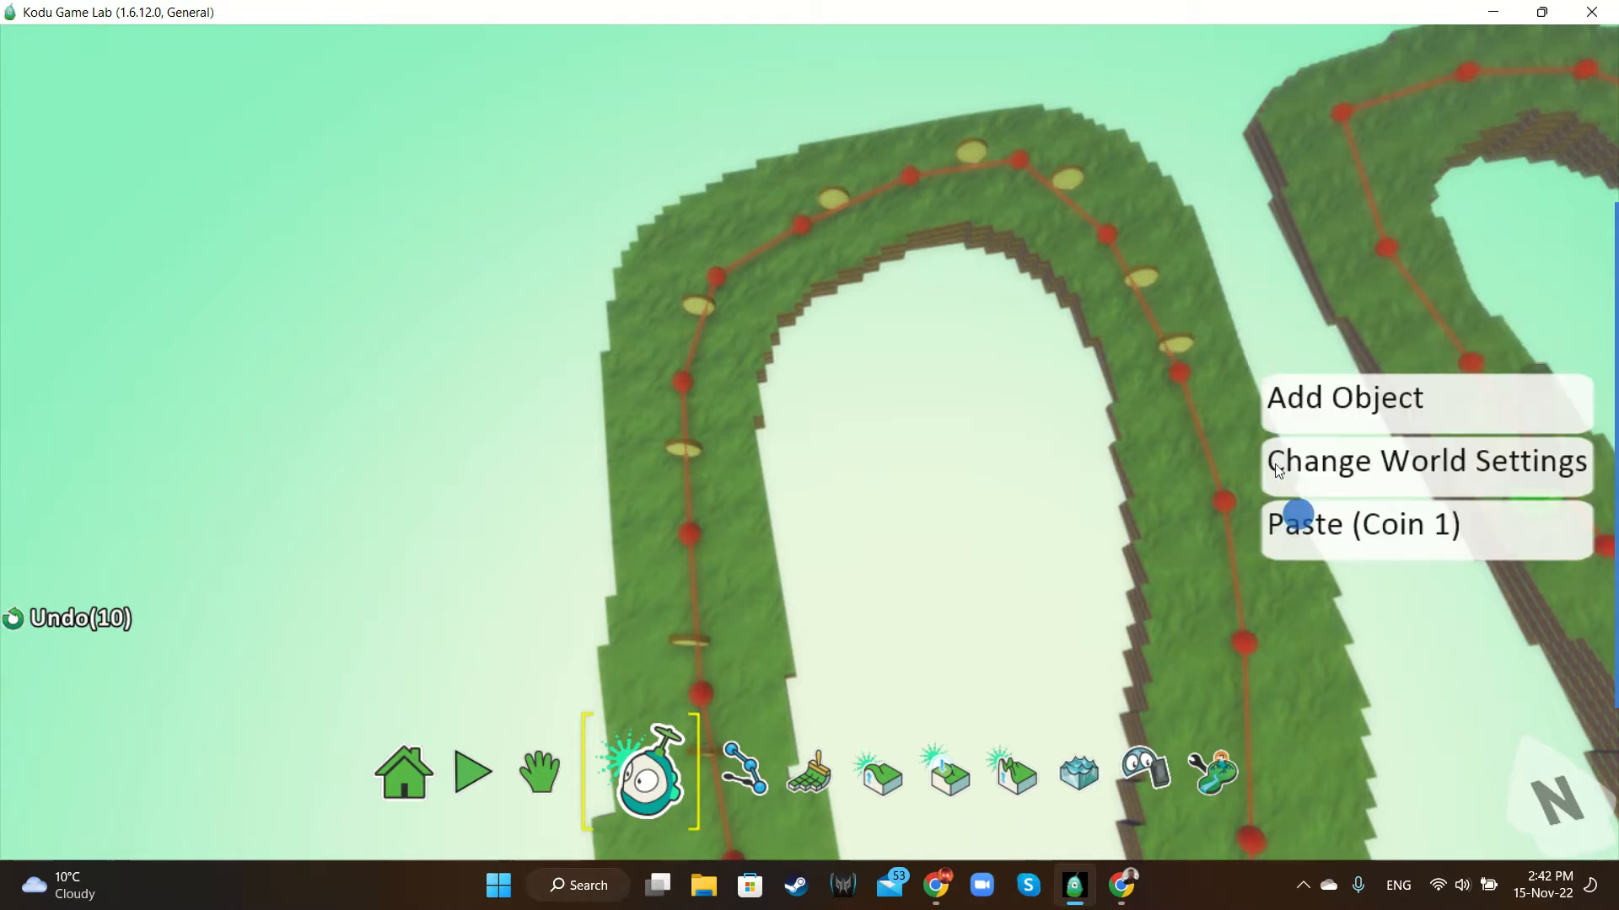
click(1284, 521)
right_click(1236, 570)
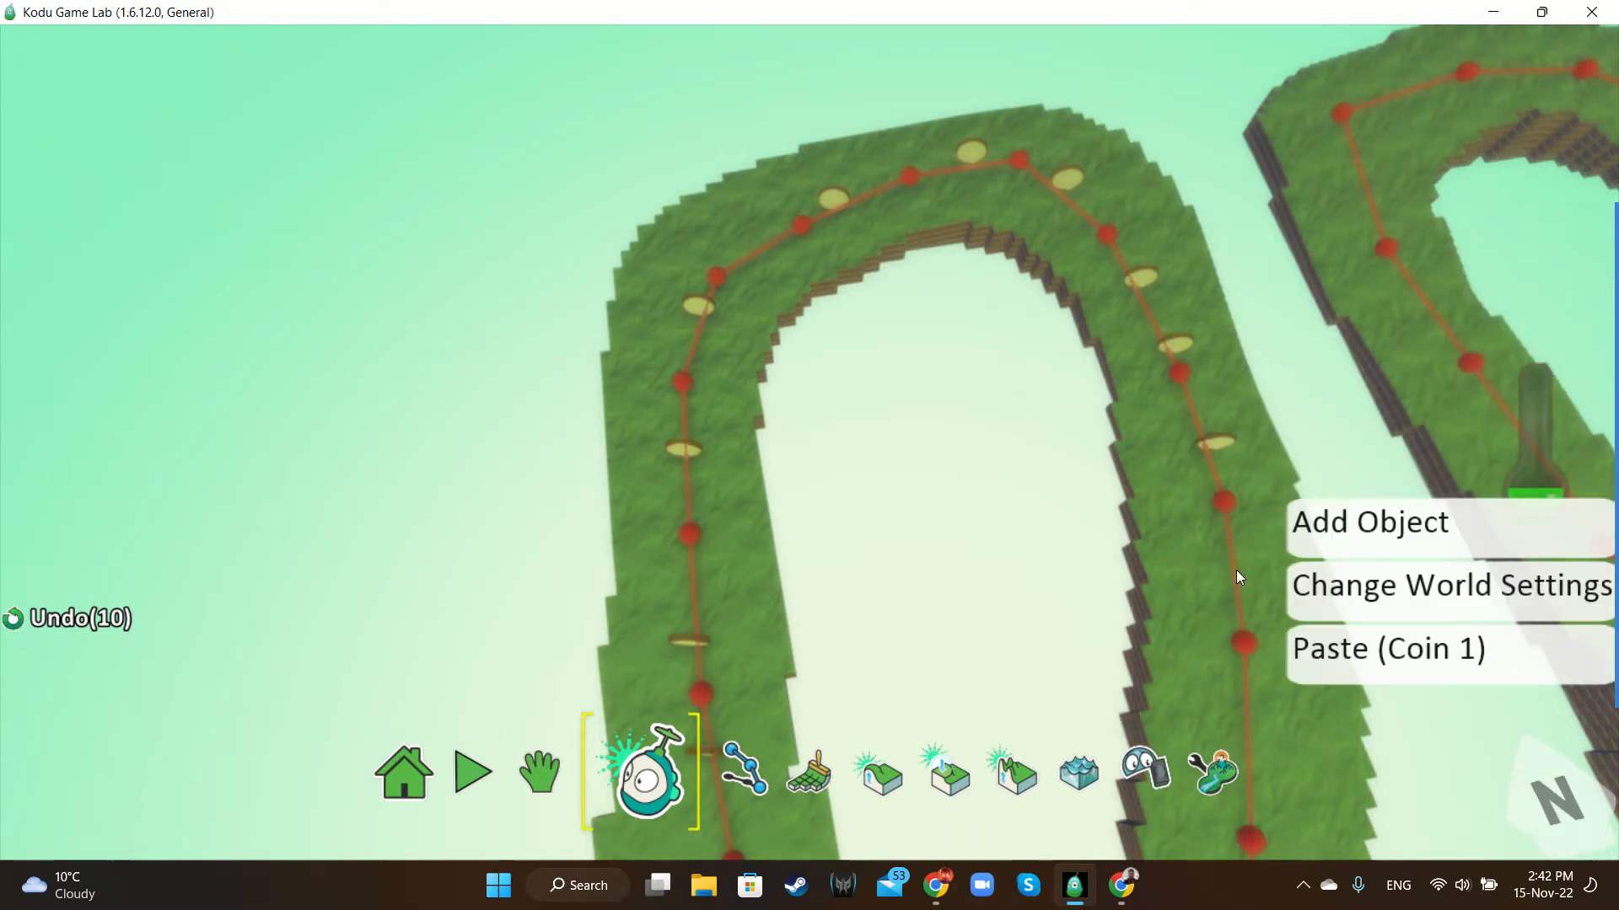
click(1319, 651)
scroll(1319, 651, down, 5)
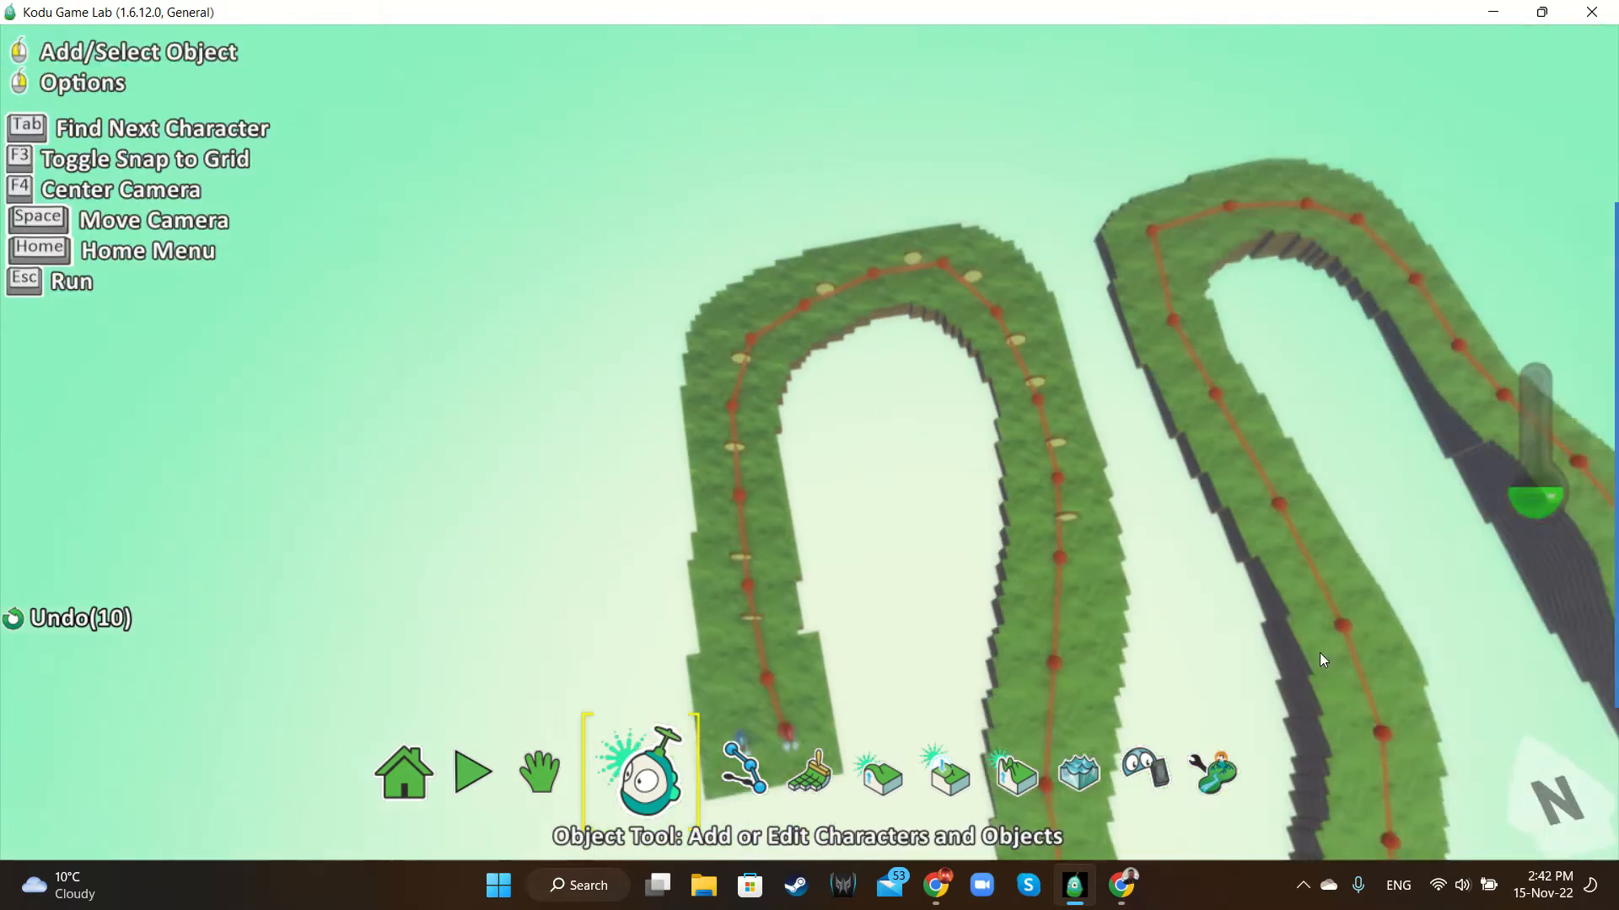
right_click(1038, 598)
click(1145, 674)
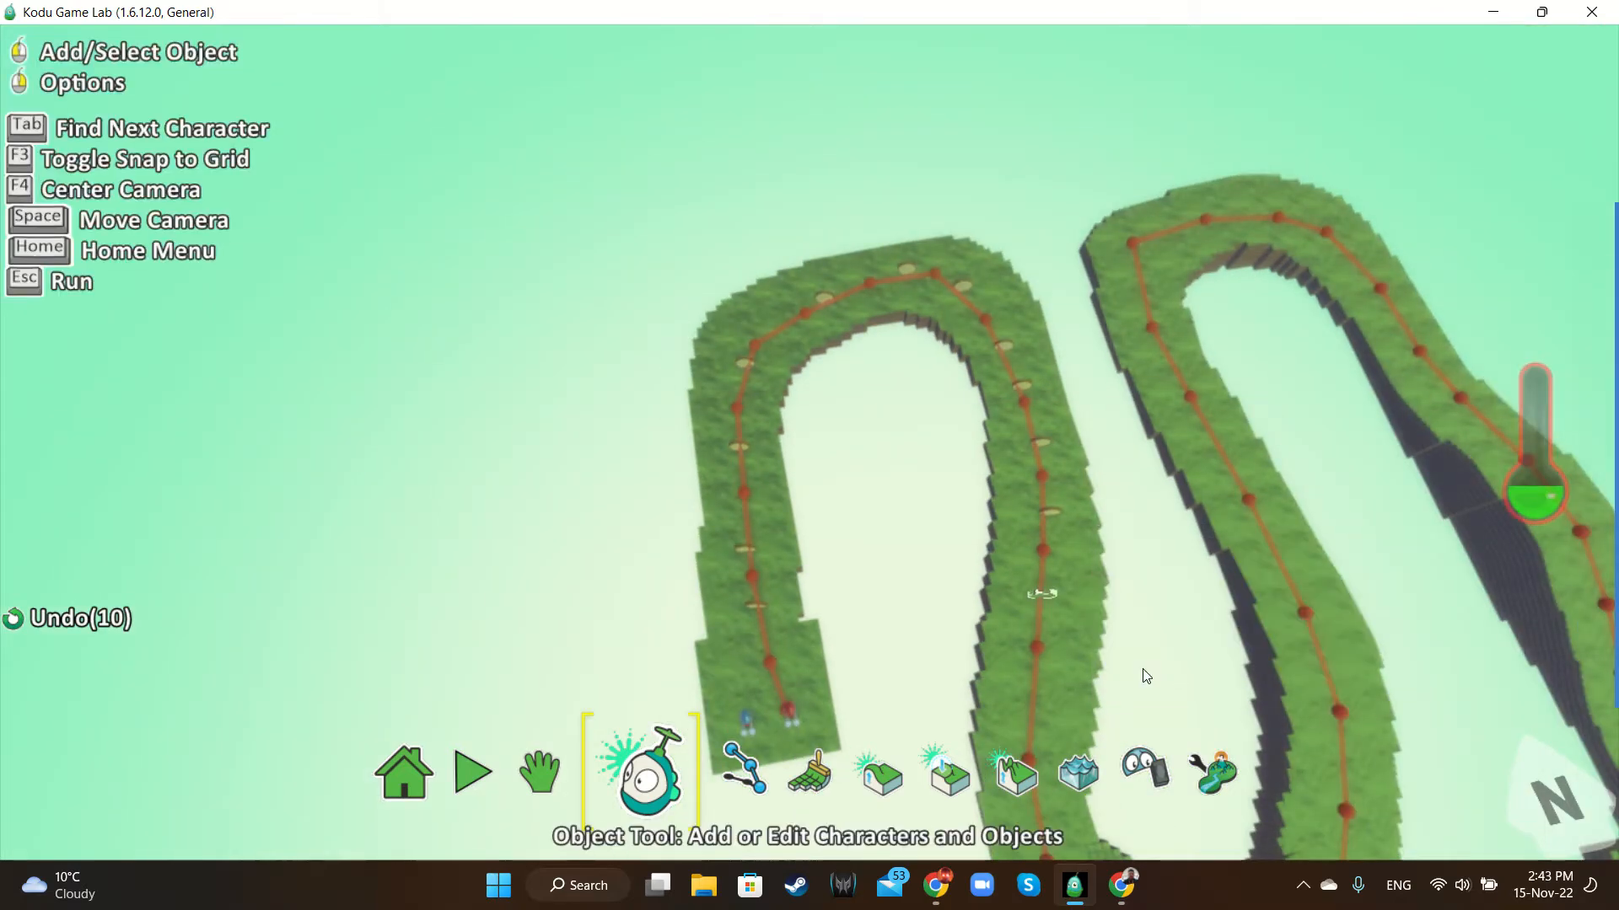
Paste four coins along the rest of the second straight, up to the start of the second bend
key(Down)
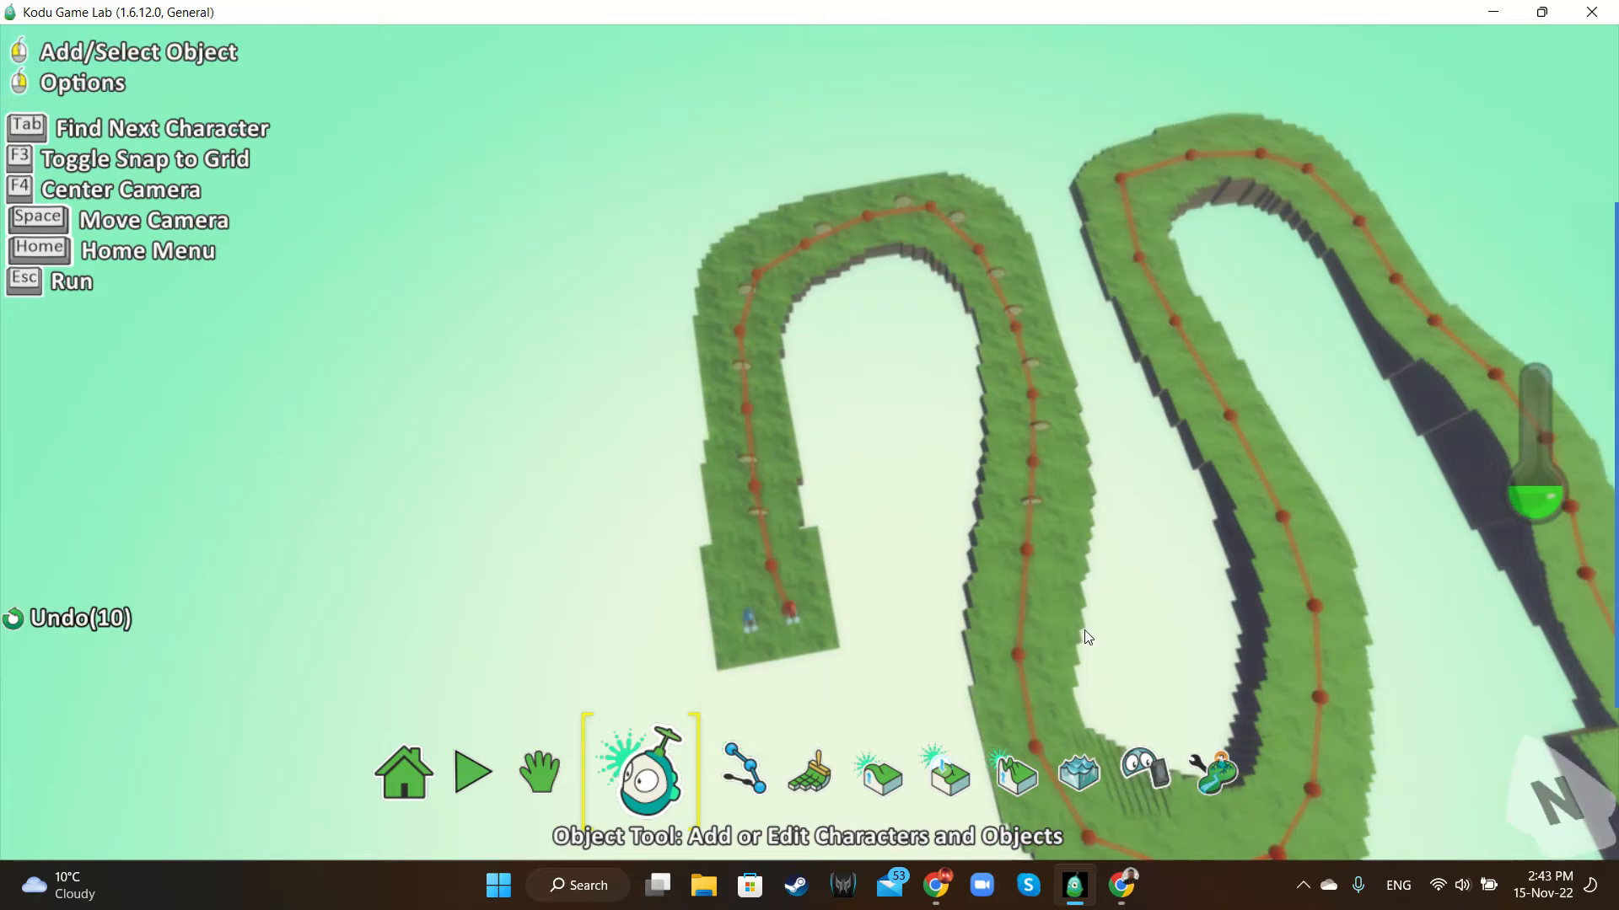
right_click(1010, 447)
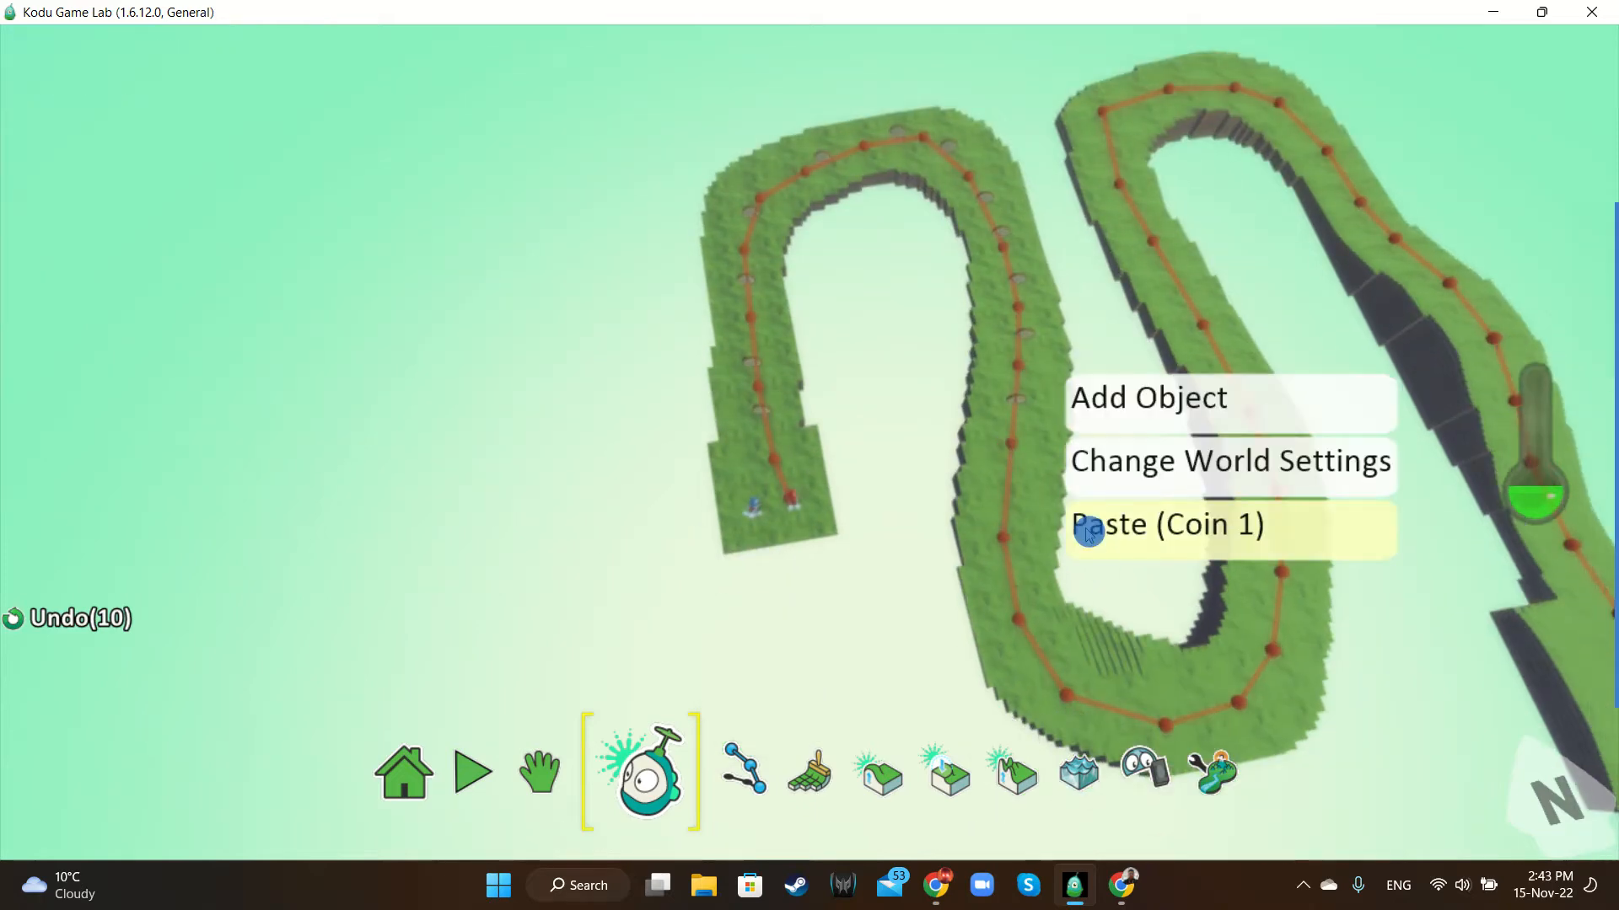
click(1095, 541)
right_click(1003, 490)
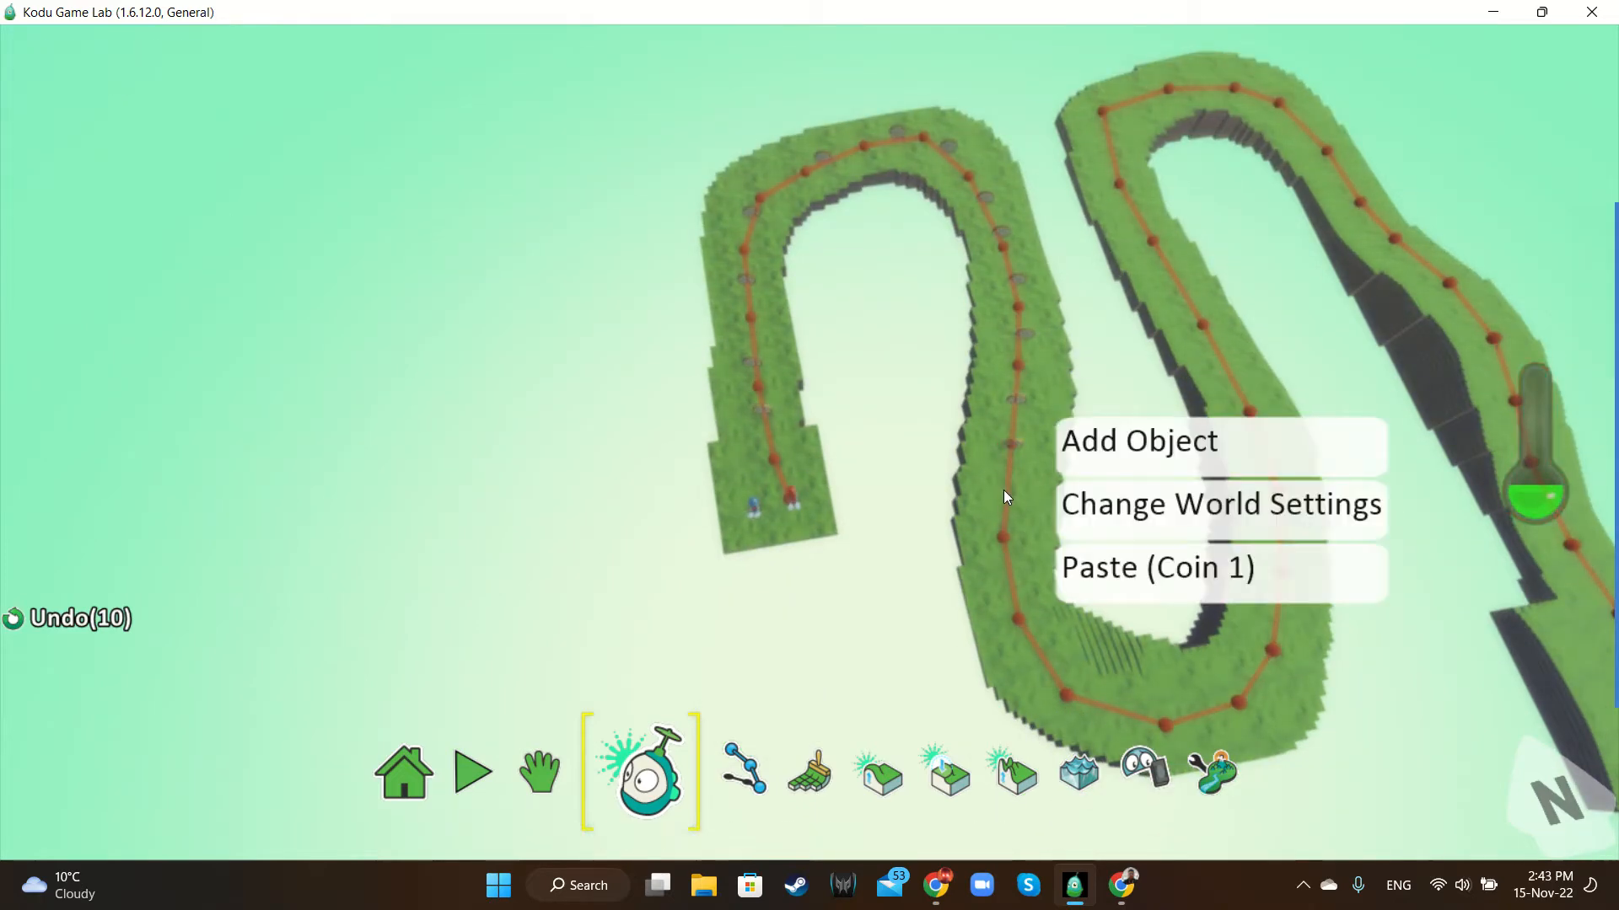
click(1084, 568)
right_click(1015, 578)
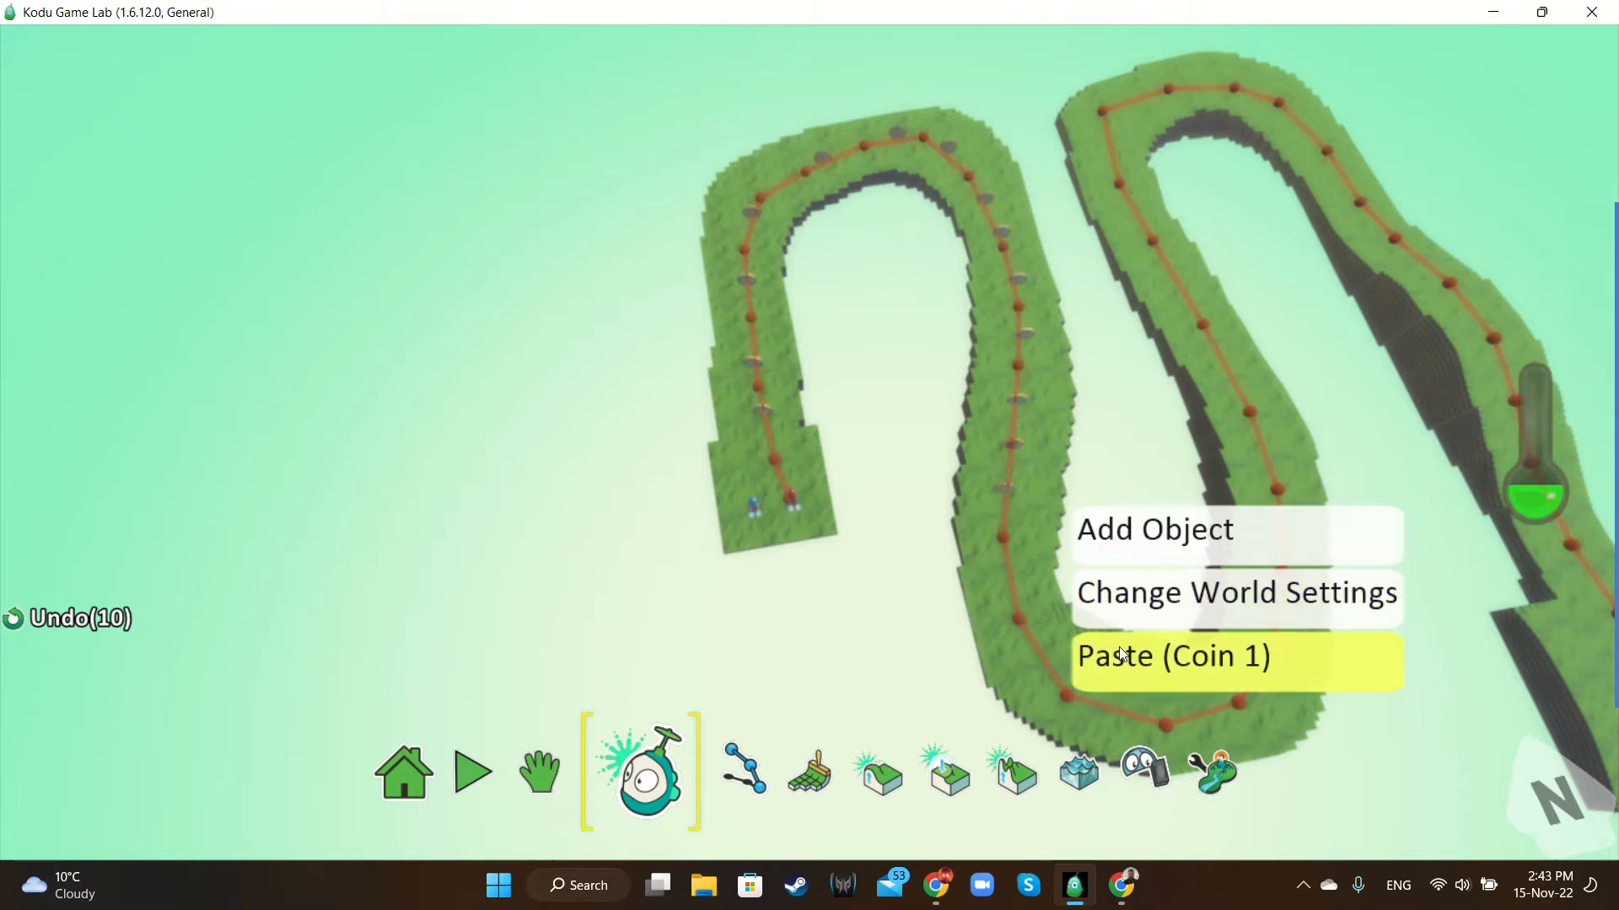
click(1115, 650)
right_click(1030, 639)
click(1144, 730)
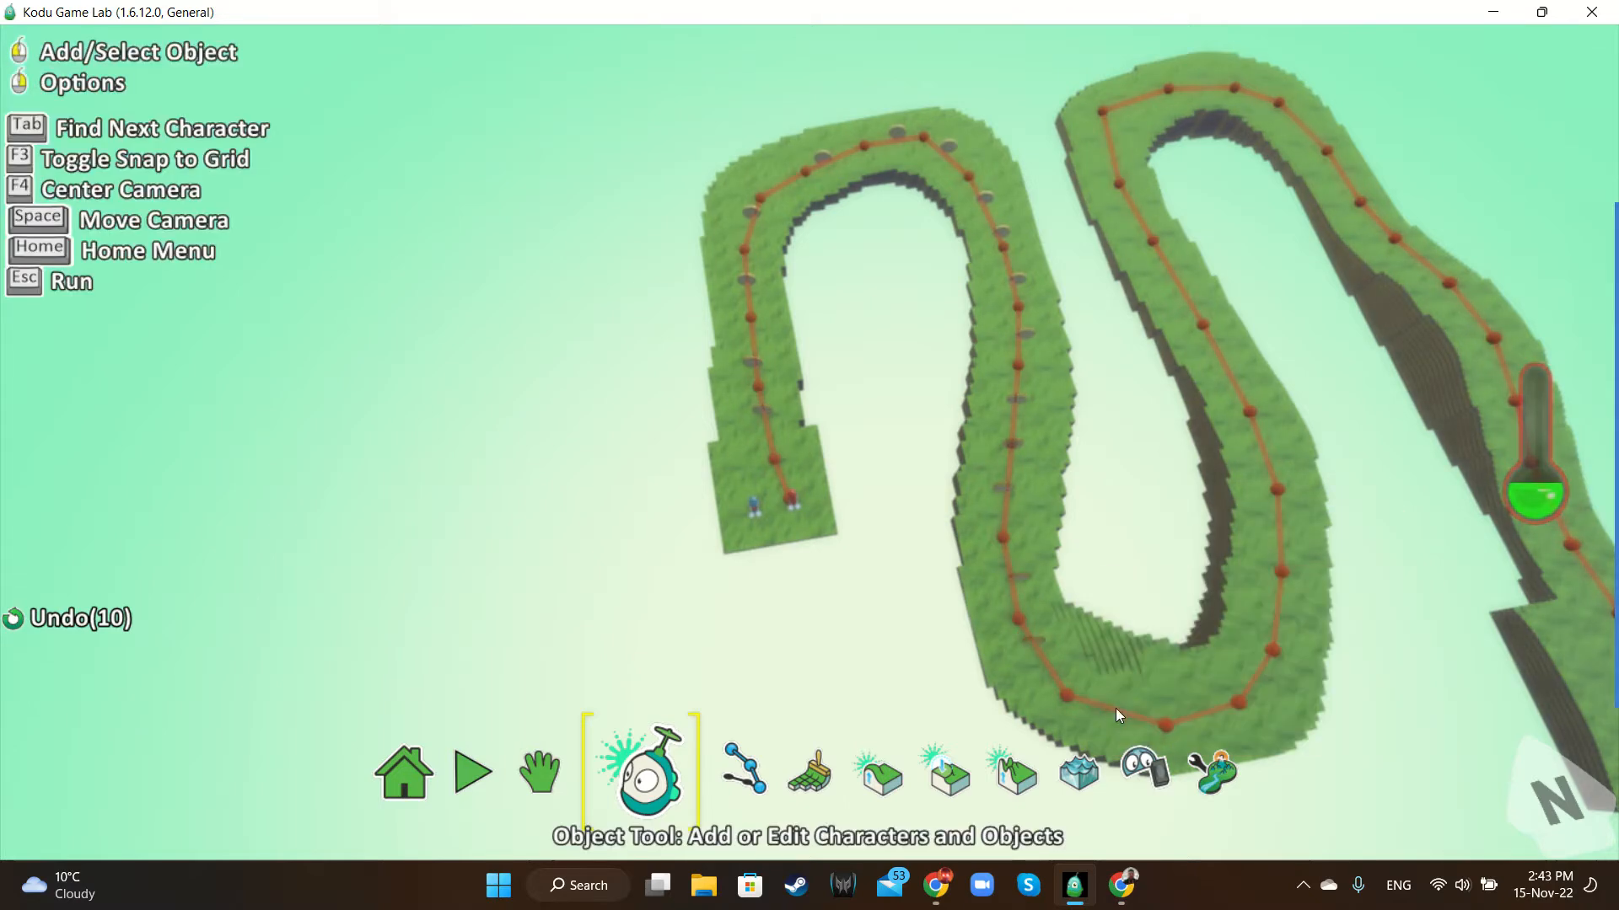
Paste three coins along the red path around the second bend, leading into the third straight
right_click(1115, 708)
click(1252, 803)
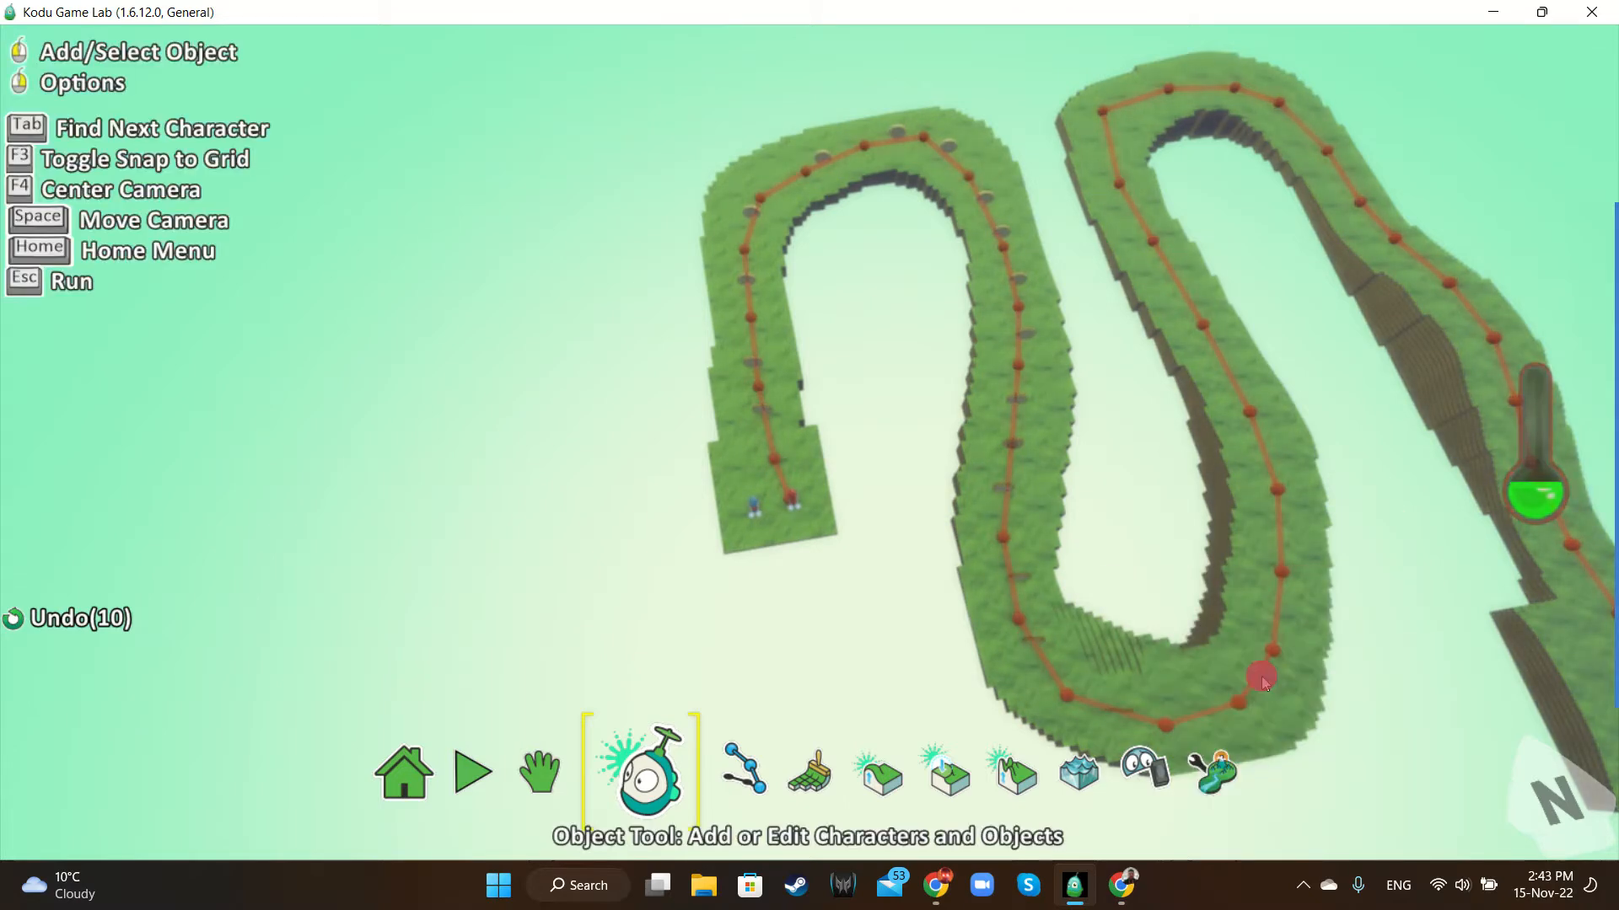
right_click(1262, 681)
click(1366, 749)
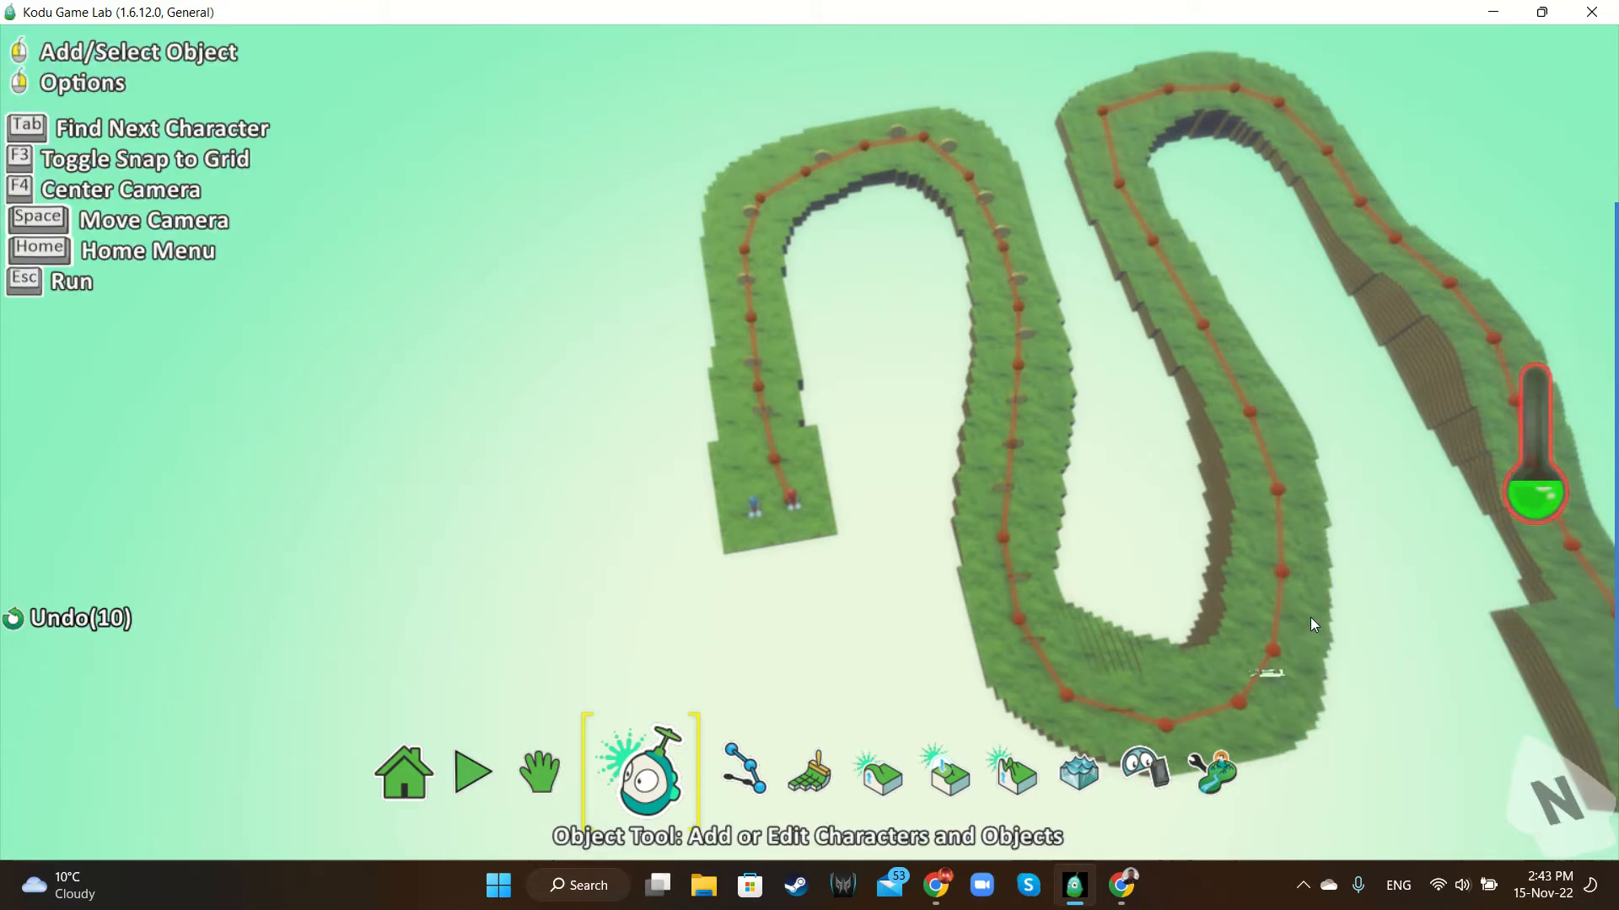
right_click(1287, 602)
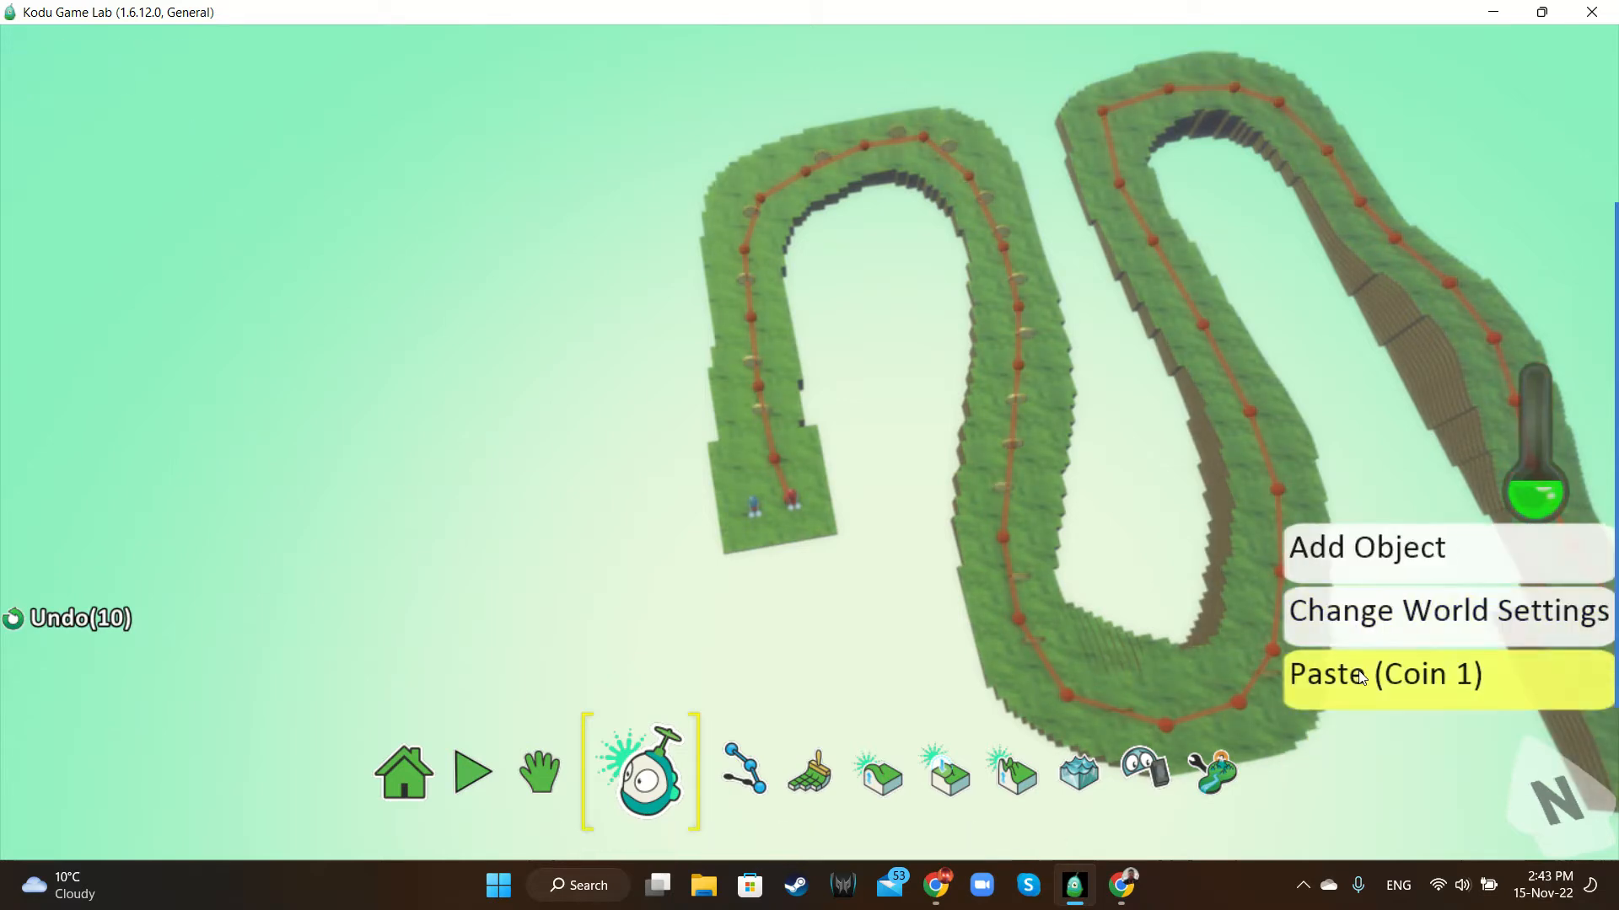
click(1359, 677)
Paste four coins along the red path on the third straight, up to the start of the third bend
right_click(1275, 484)
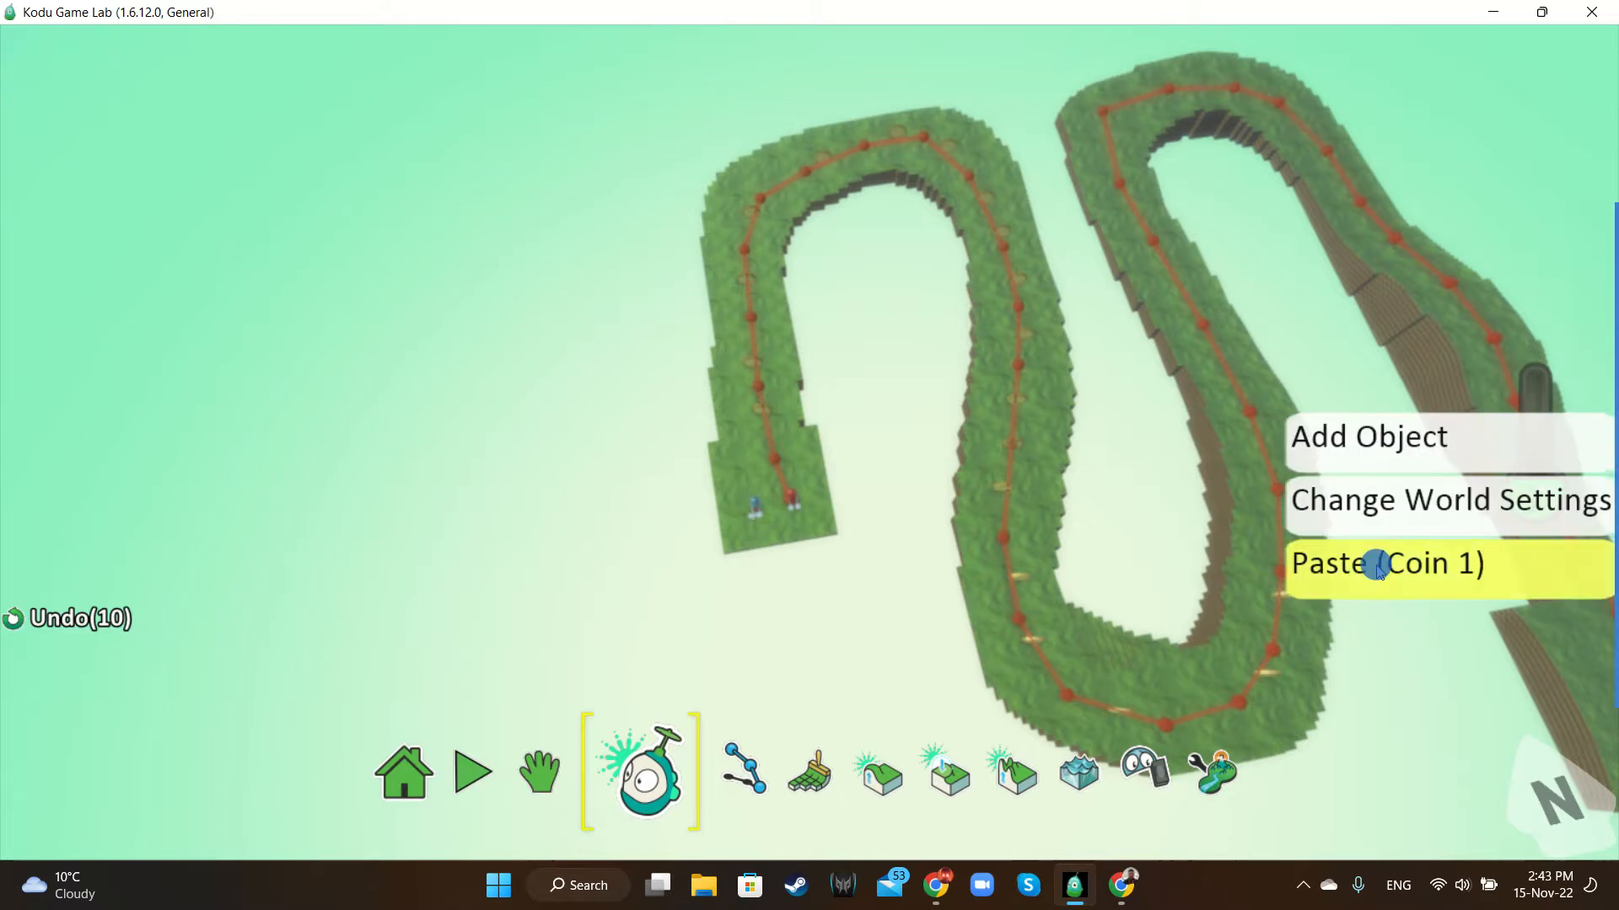
click(1375, 563)
right_click(1232, 377)
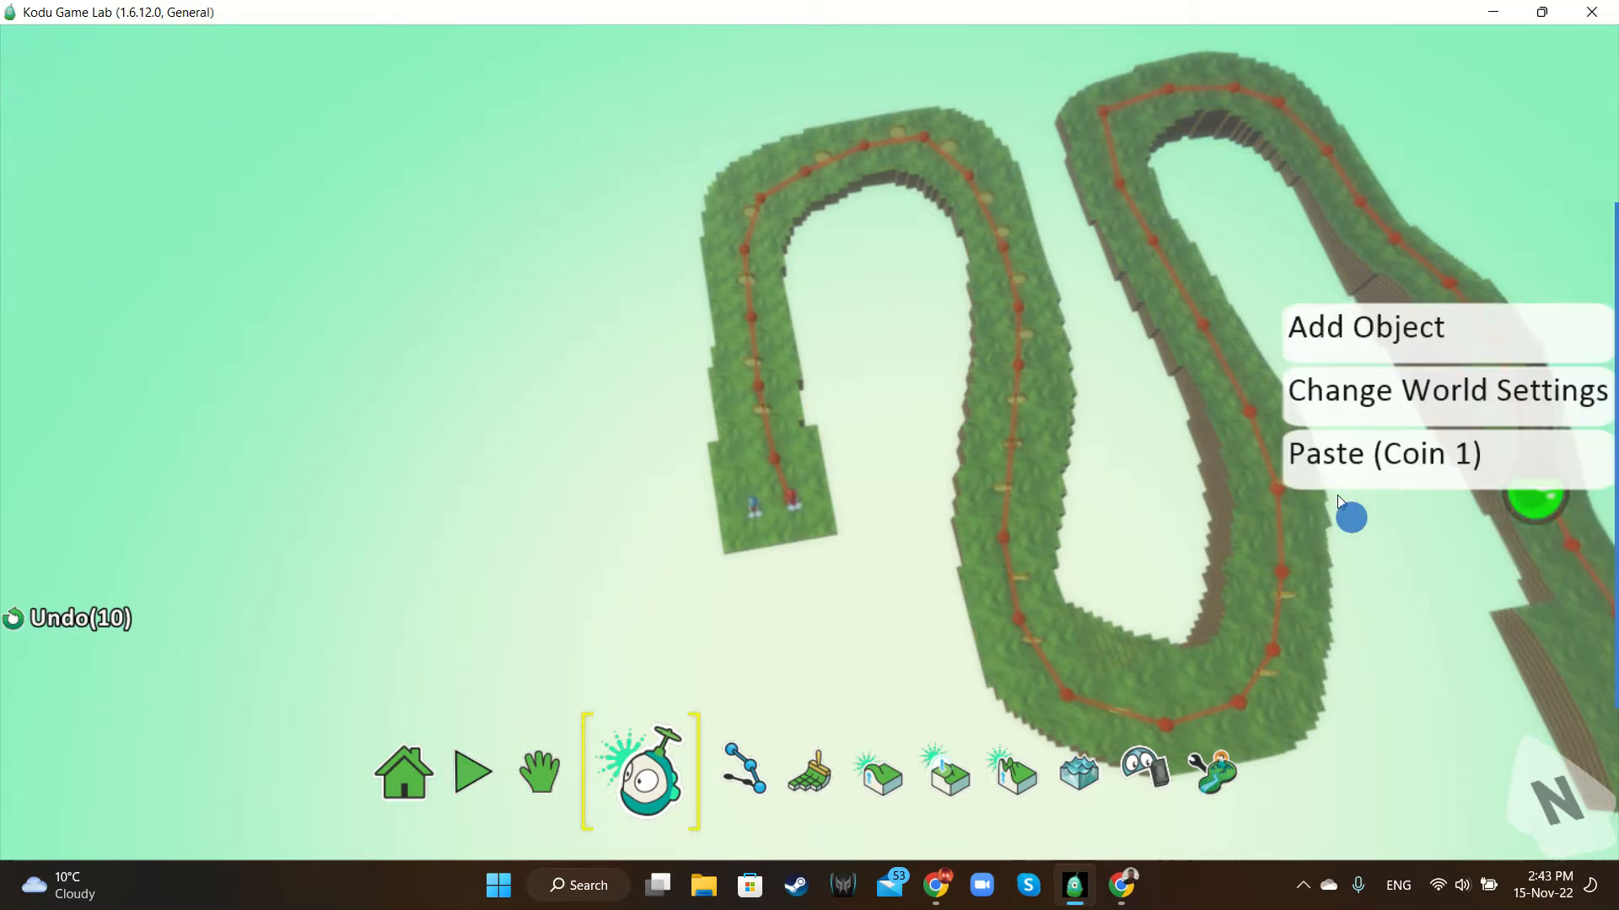
click(1348, 456)
right_click(1178, 270)
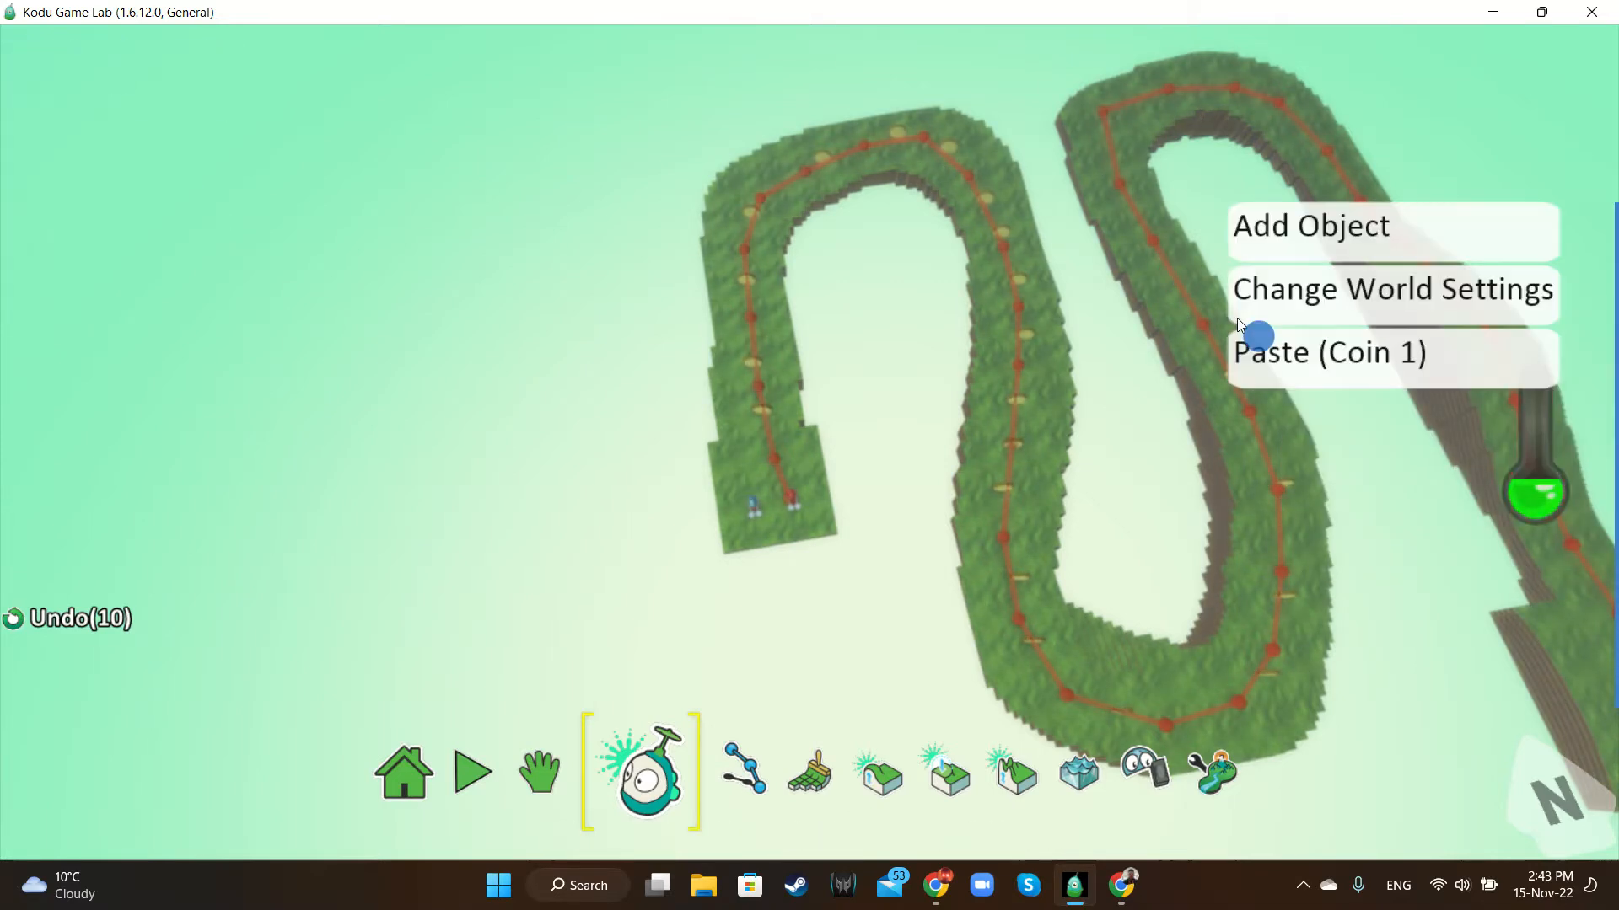
click(1259, 349)
right_click(1126, 195)
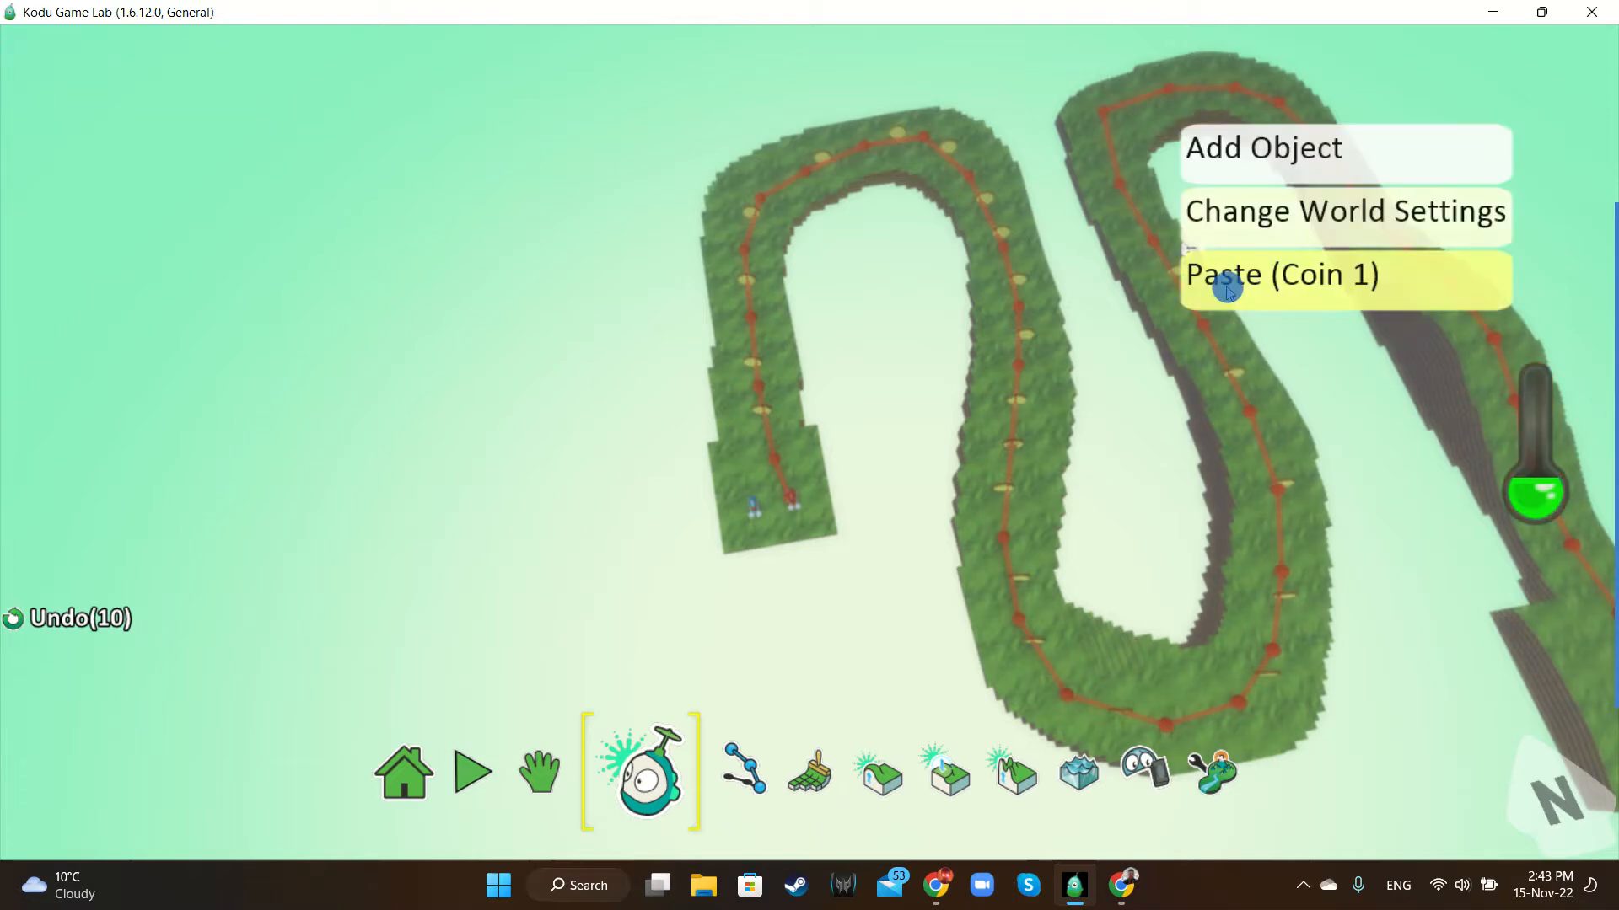
click(1231, 291)
Paste three coins along the red path around the third bend, leading into the fourth straight
right_click(1119, 103)
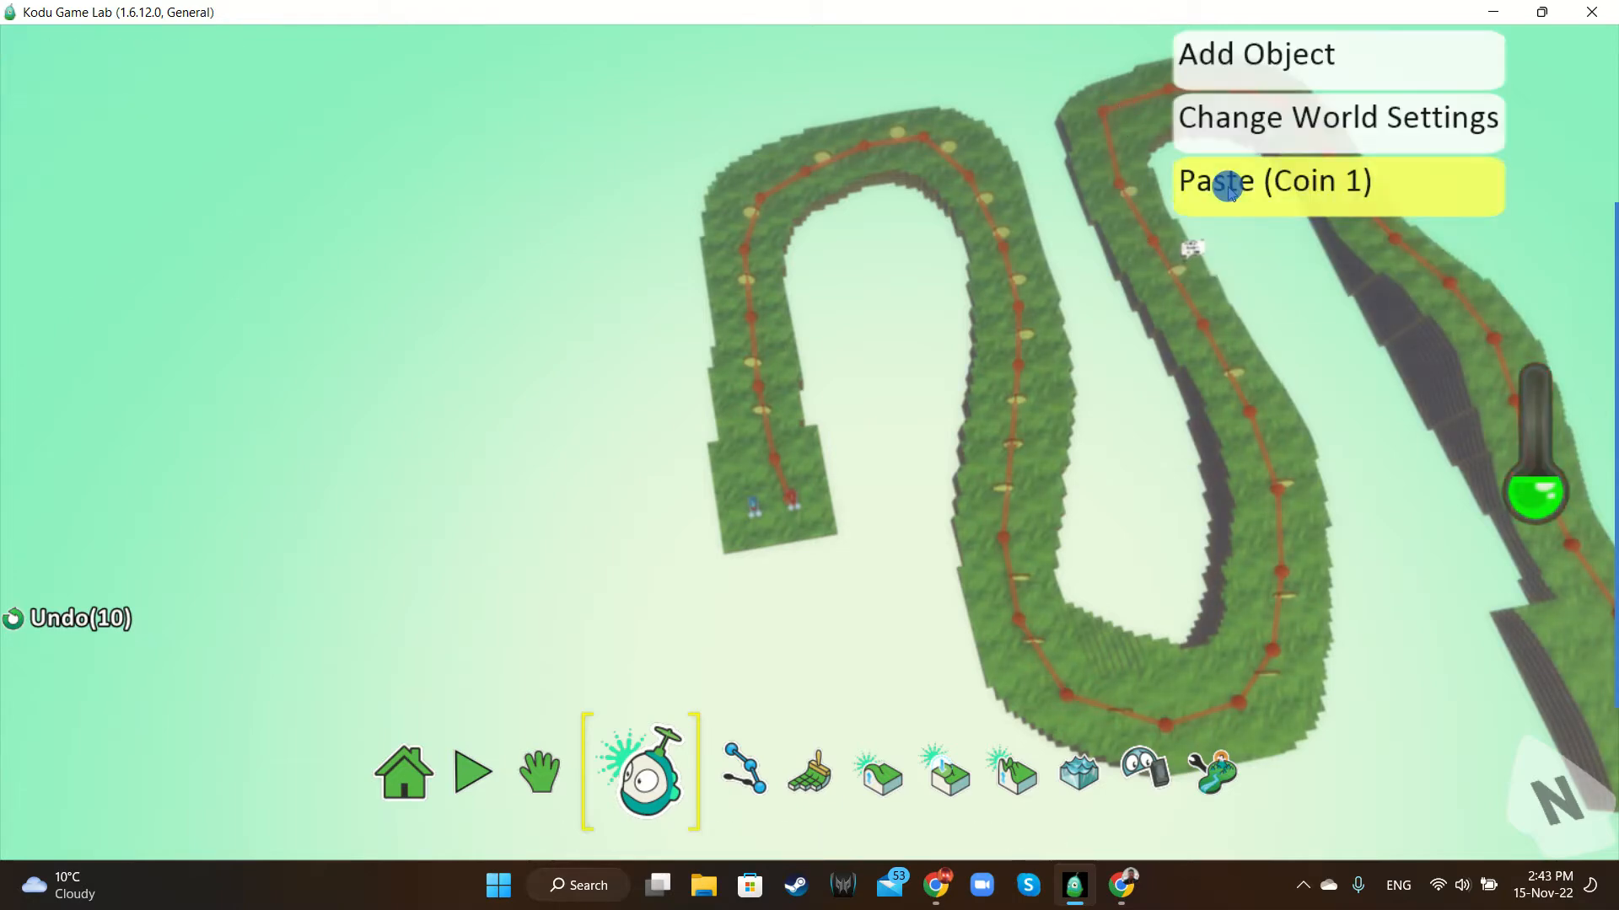
click(1228, 181)
right_click(1255, 89)
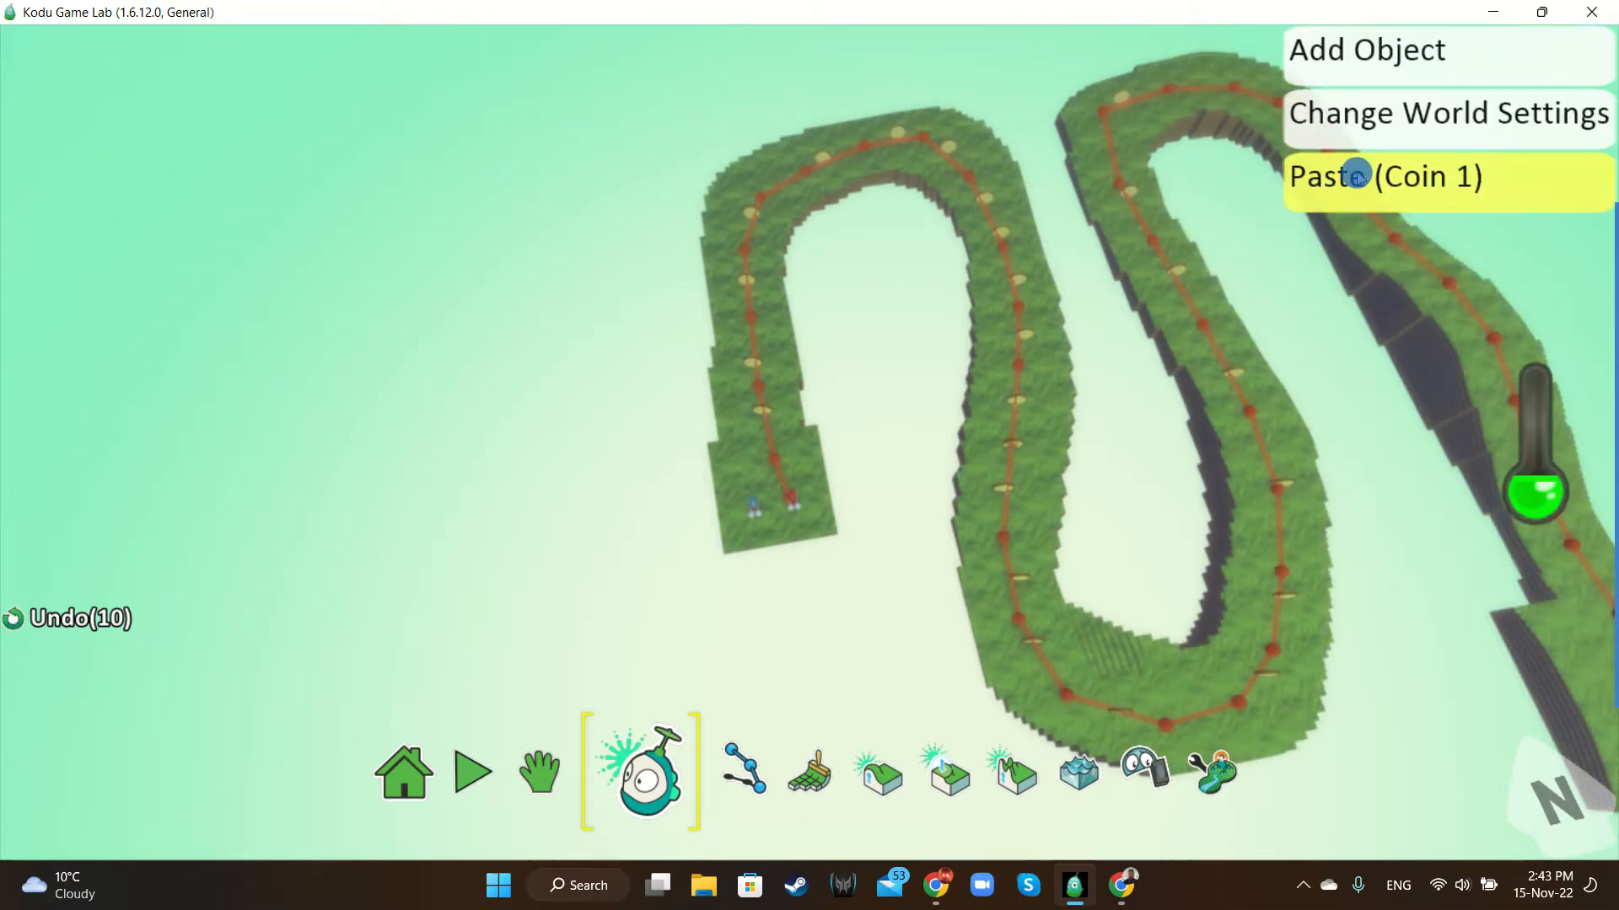
click(1355, 171)
right_click(1322, 133)
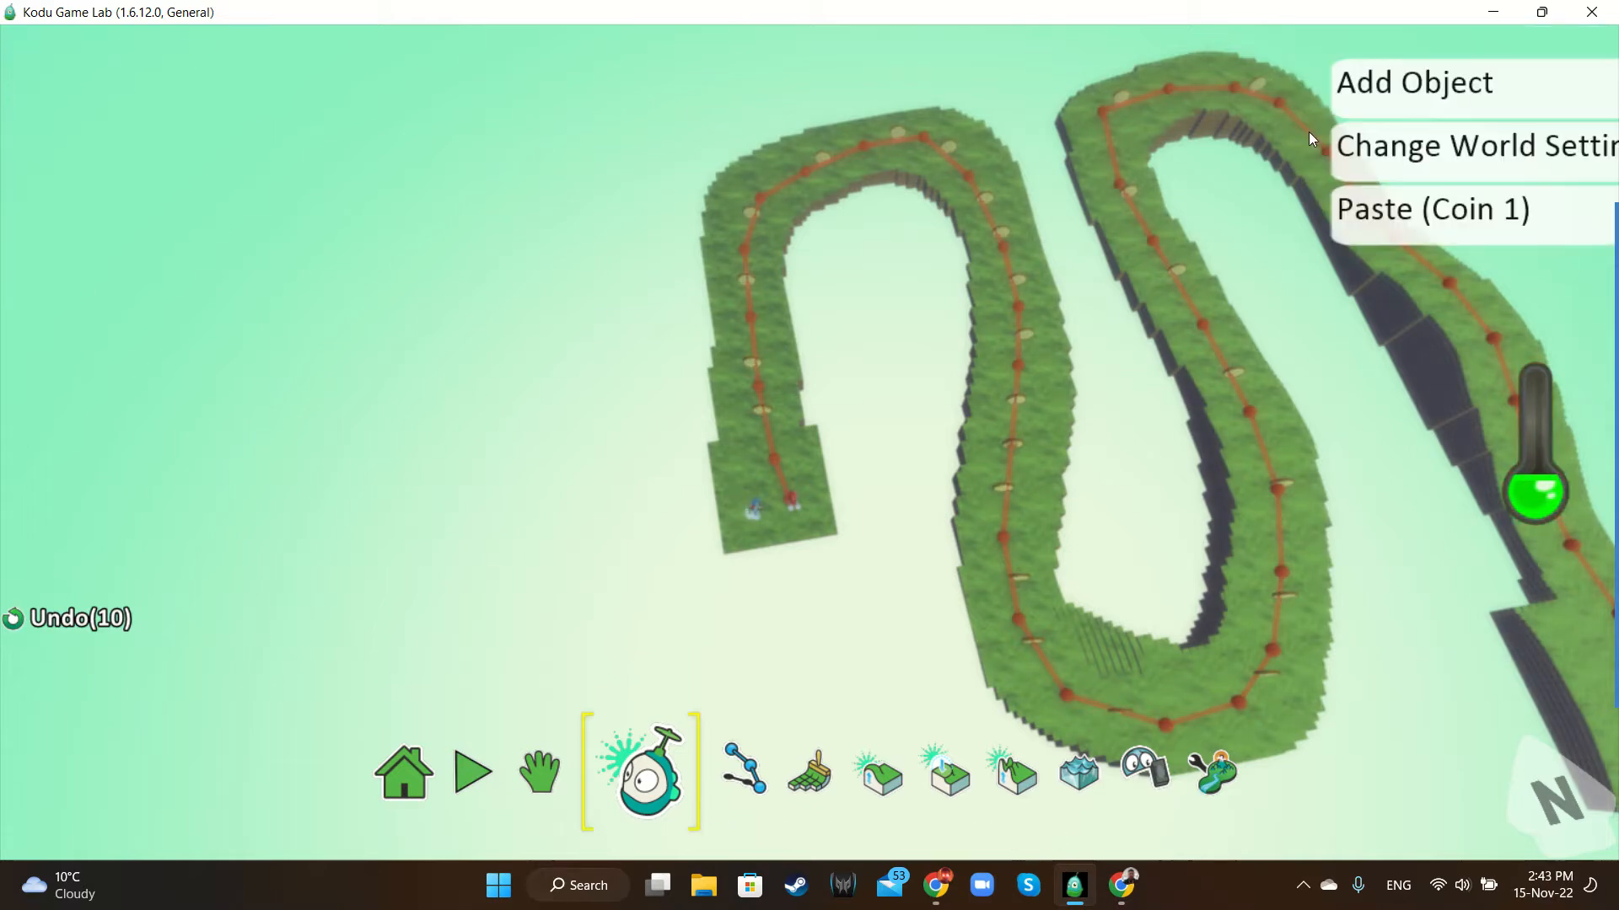
click(1379, 204)
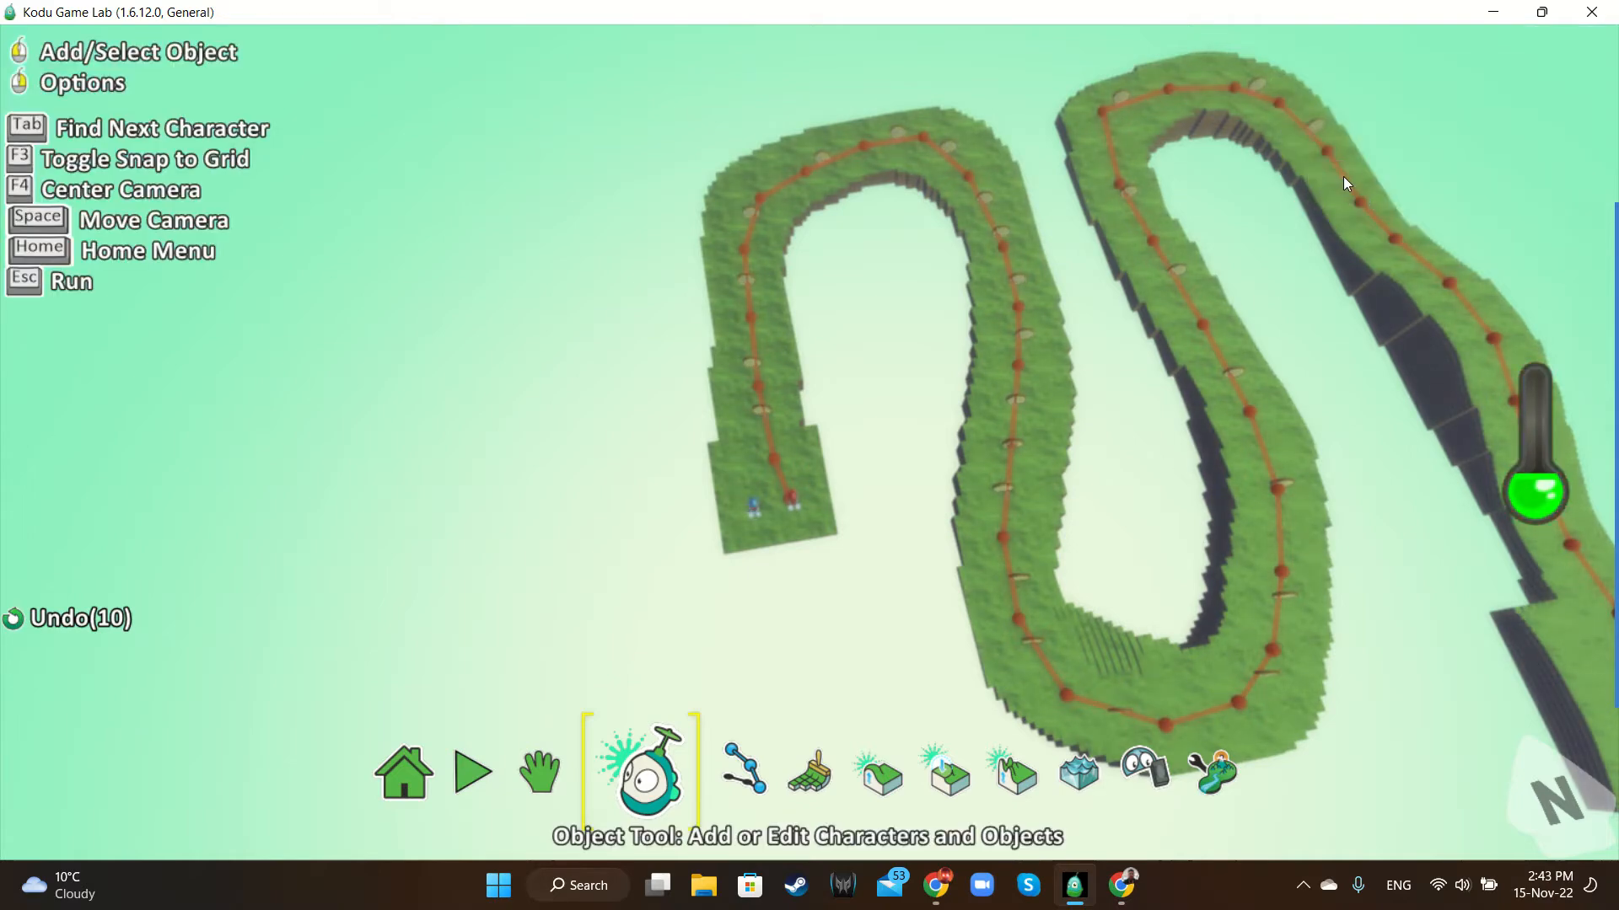
Paste three coins along the red path down the first part of the fourth straight
right_click(1343, 175)
click(1389, 257)
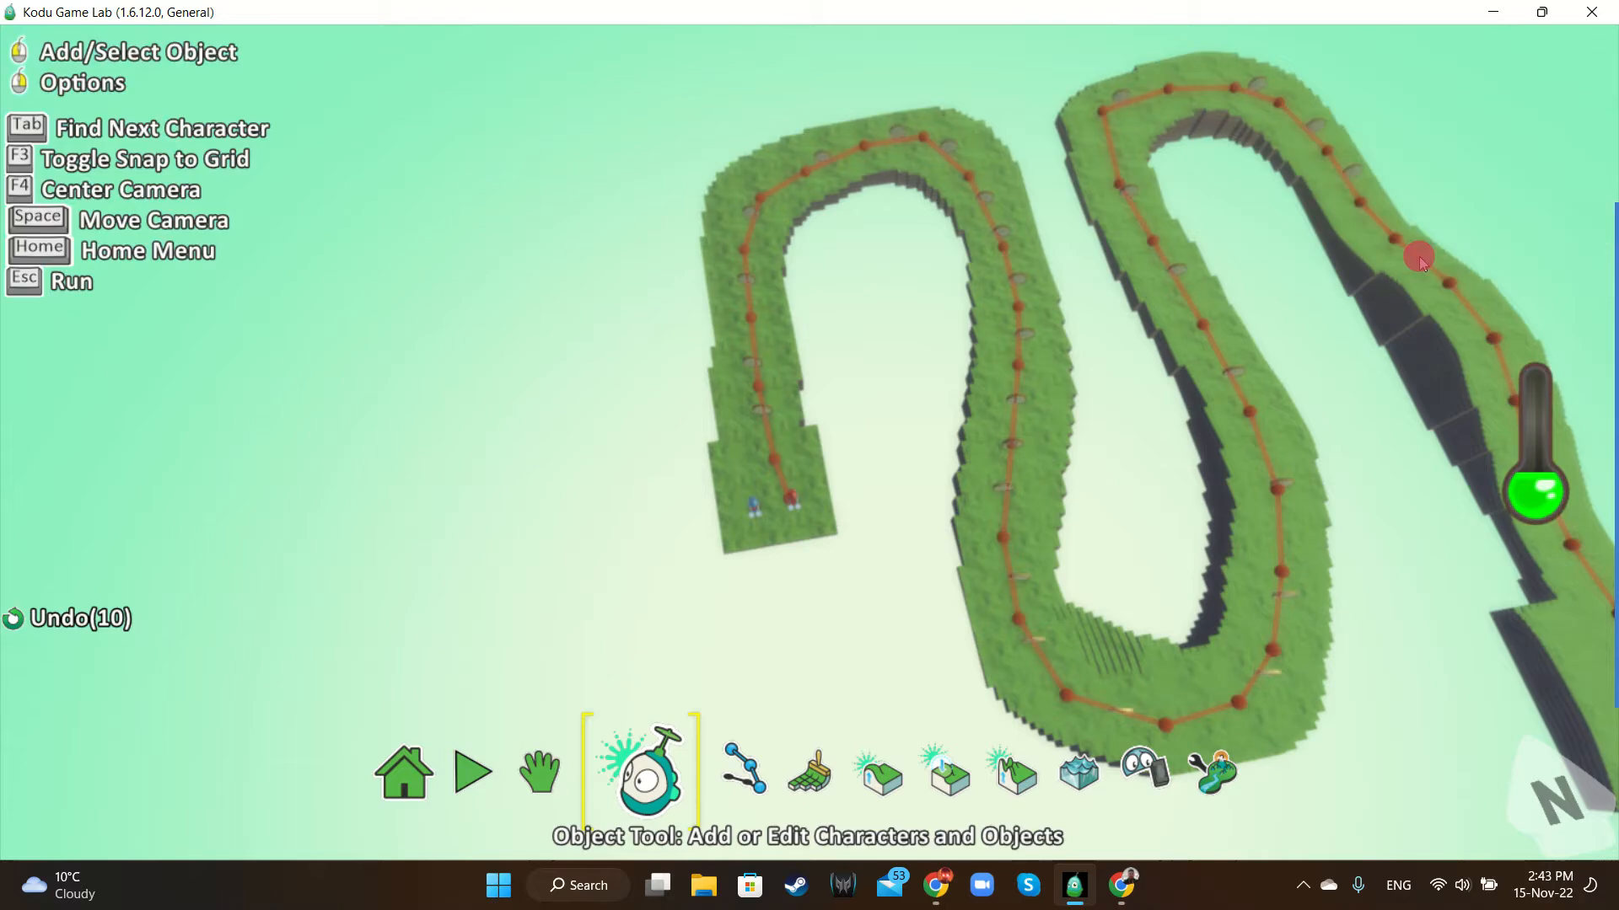
right_click(1416, 255)
click(1465, 326)
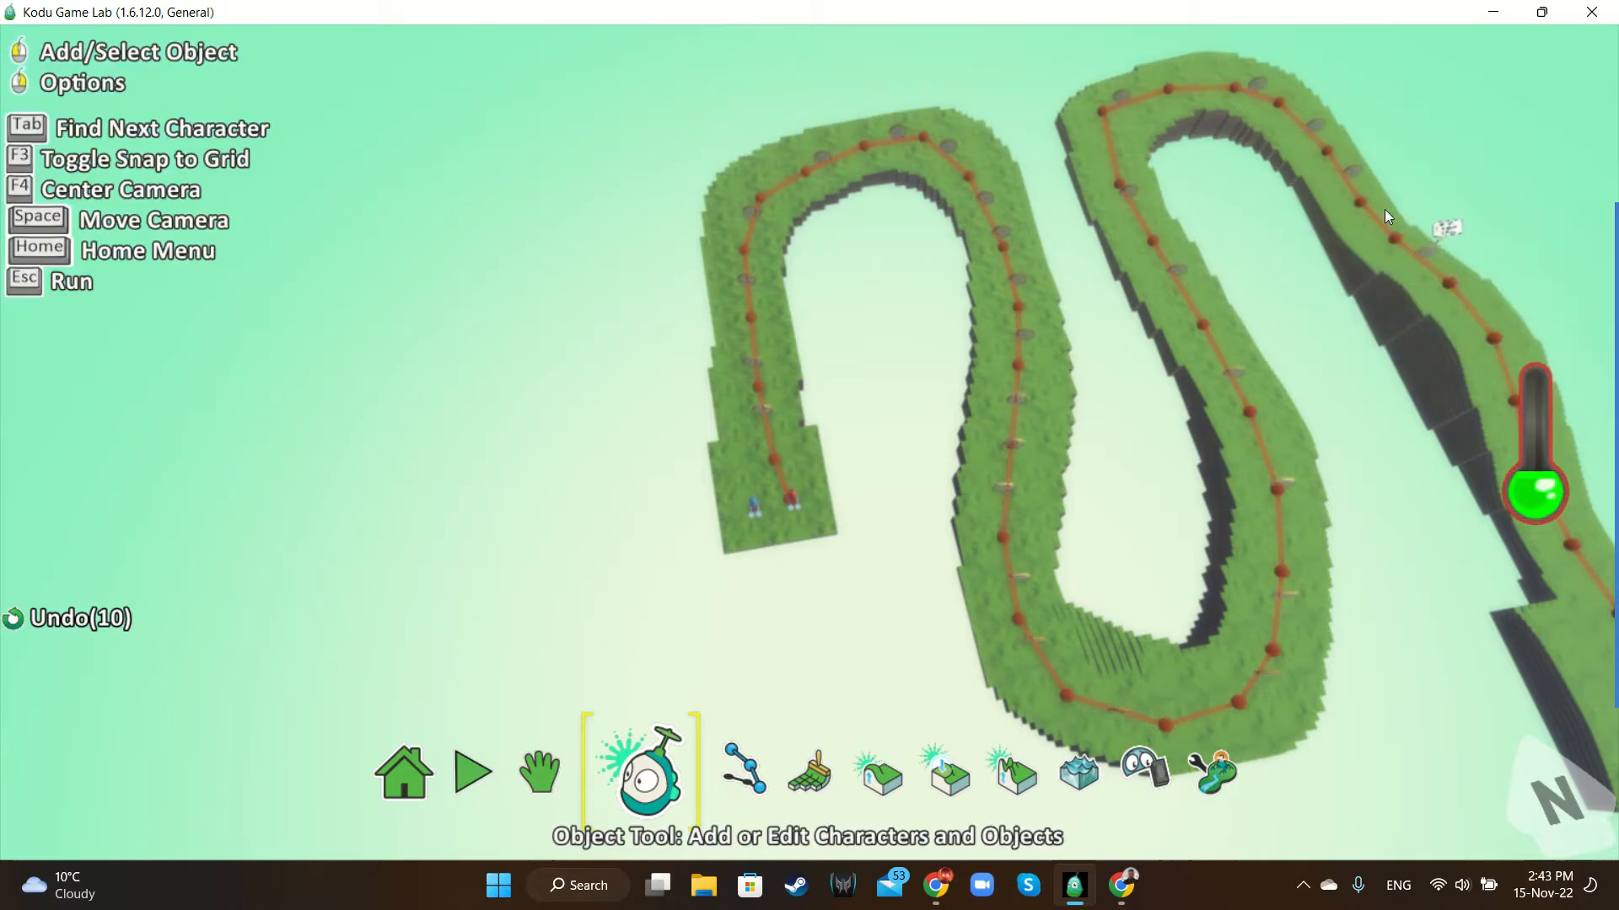
right_click(1374, 221)
click(1416, 287)
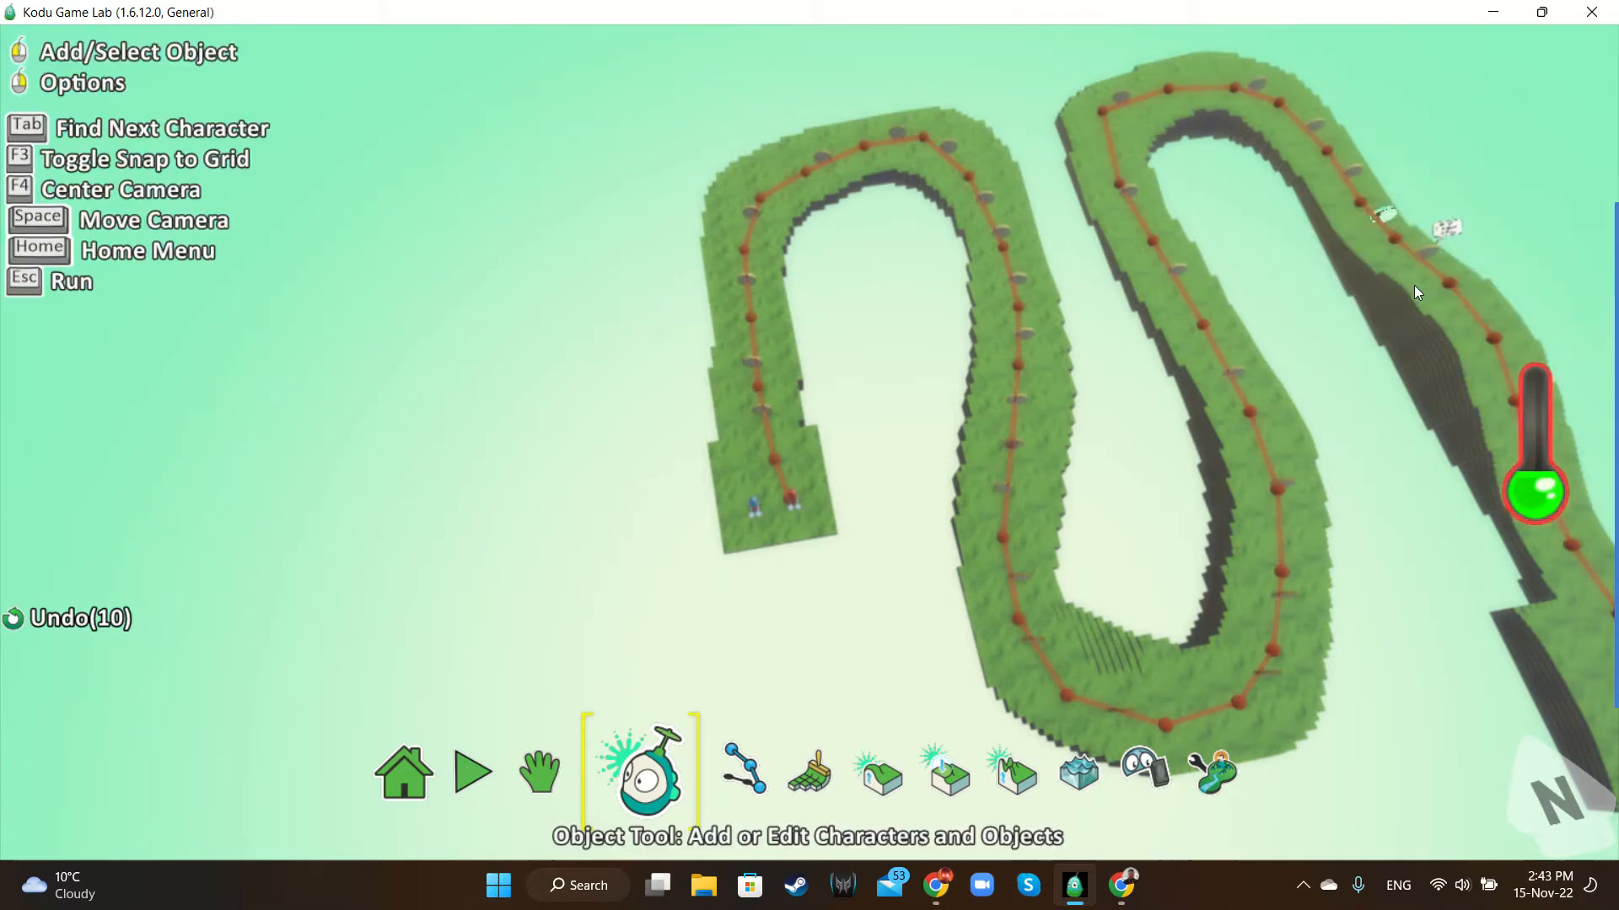
Paste two coins along the red path on the middle part of the fourth straight
key(Down)
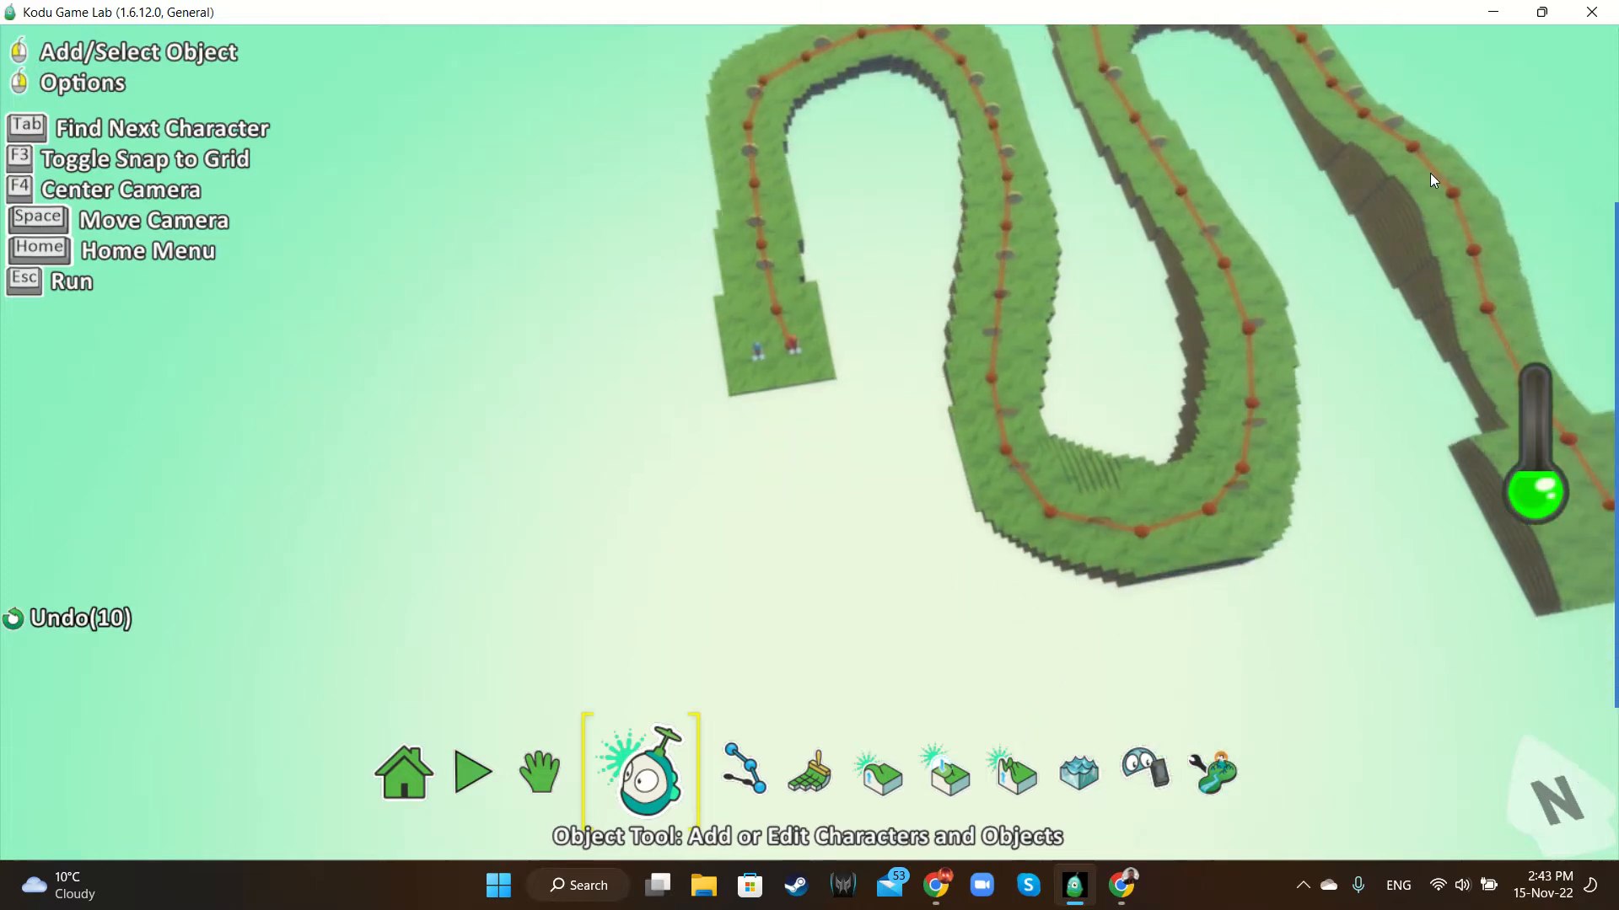
right_click(1434, 172)
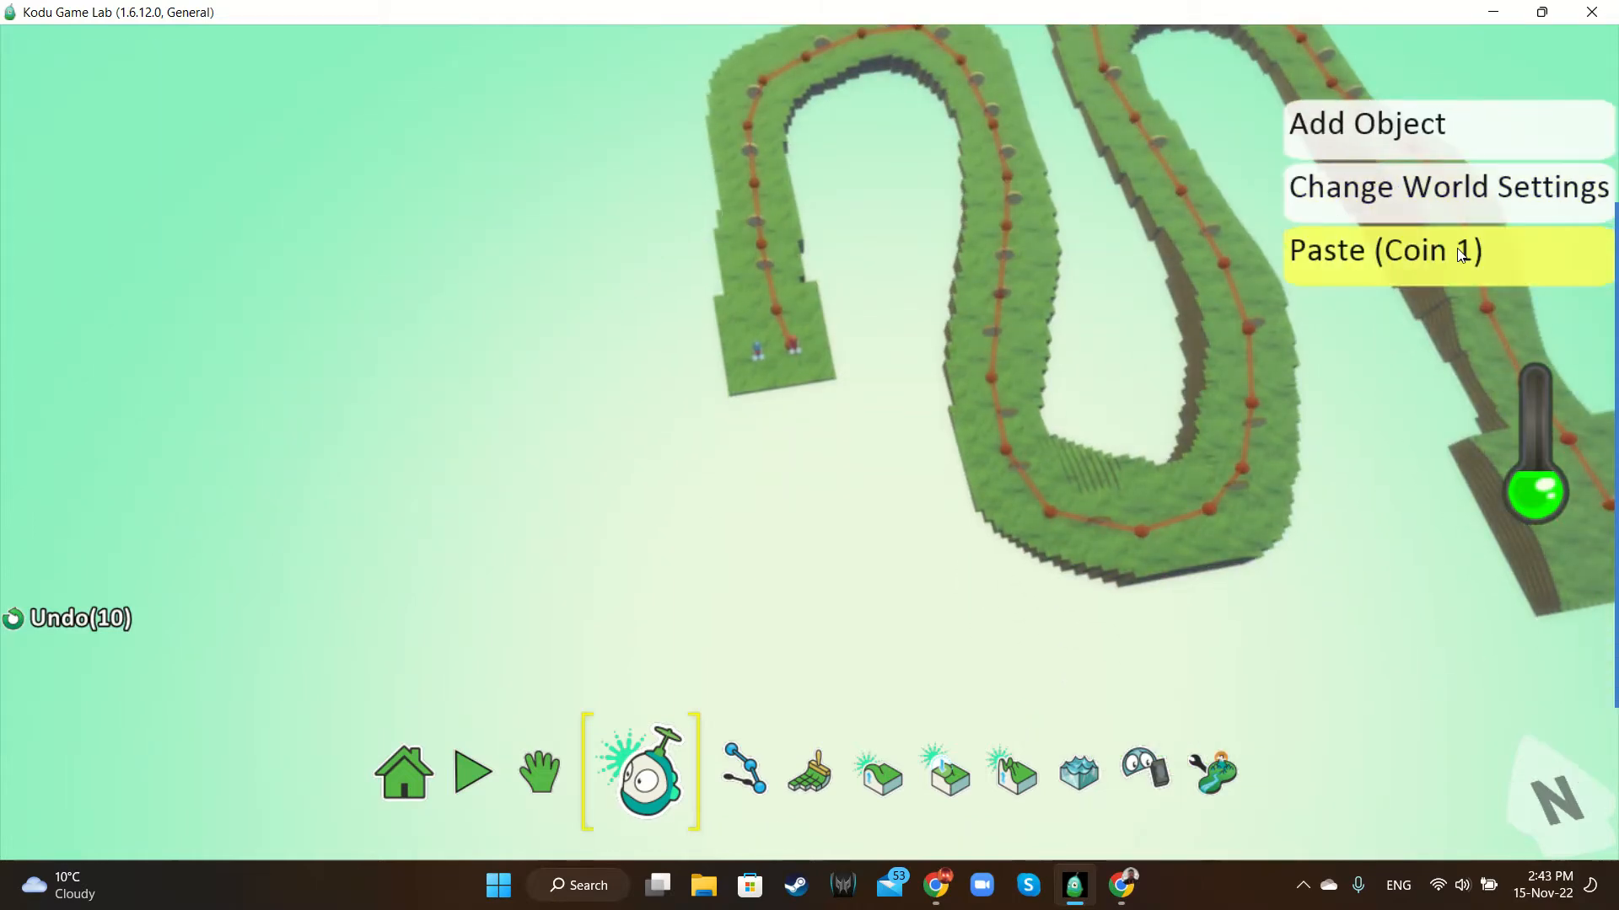
click(1450, 247)
right_click(1459, 215)
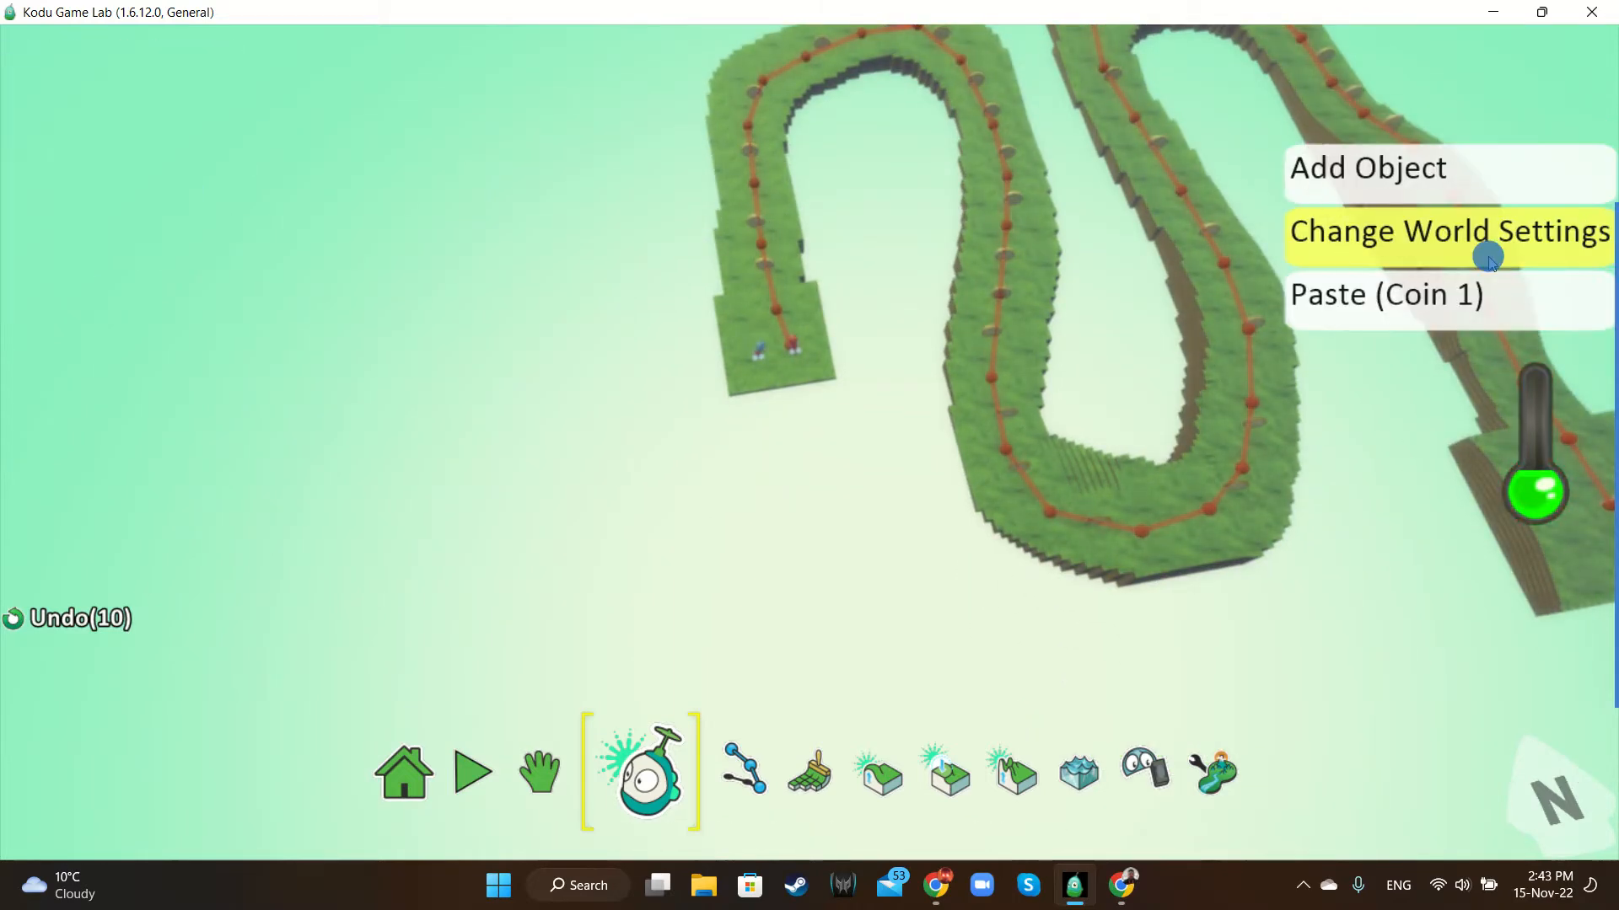
click(1449, 287)
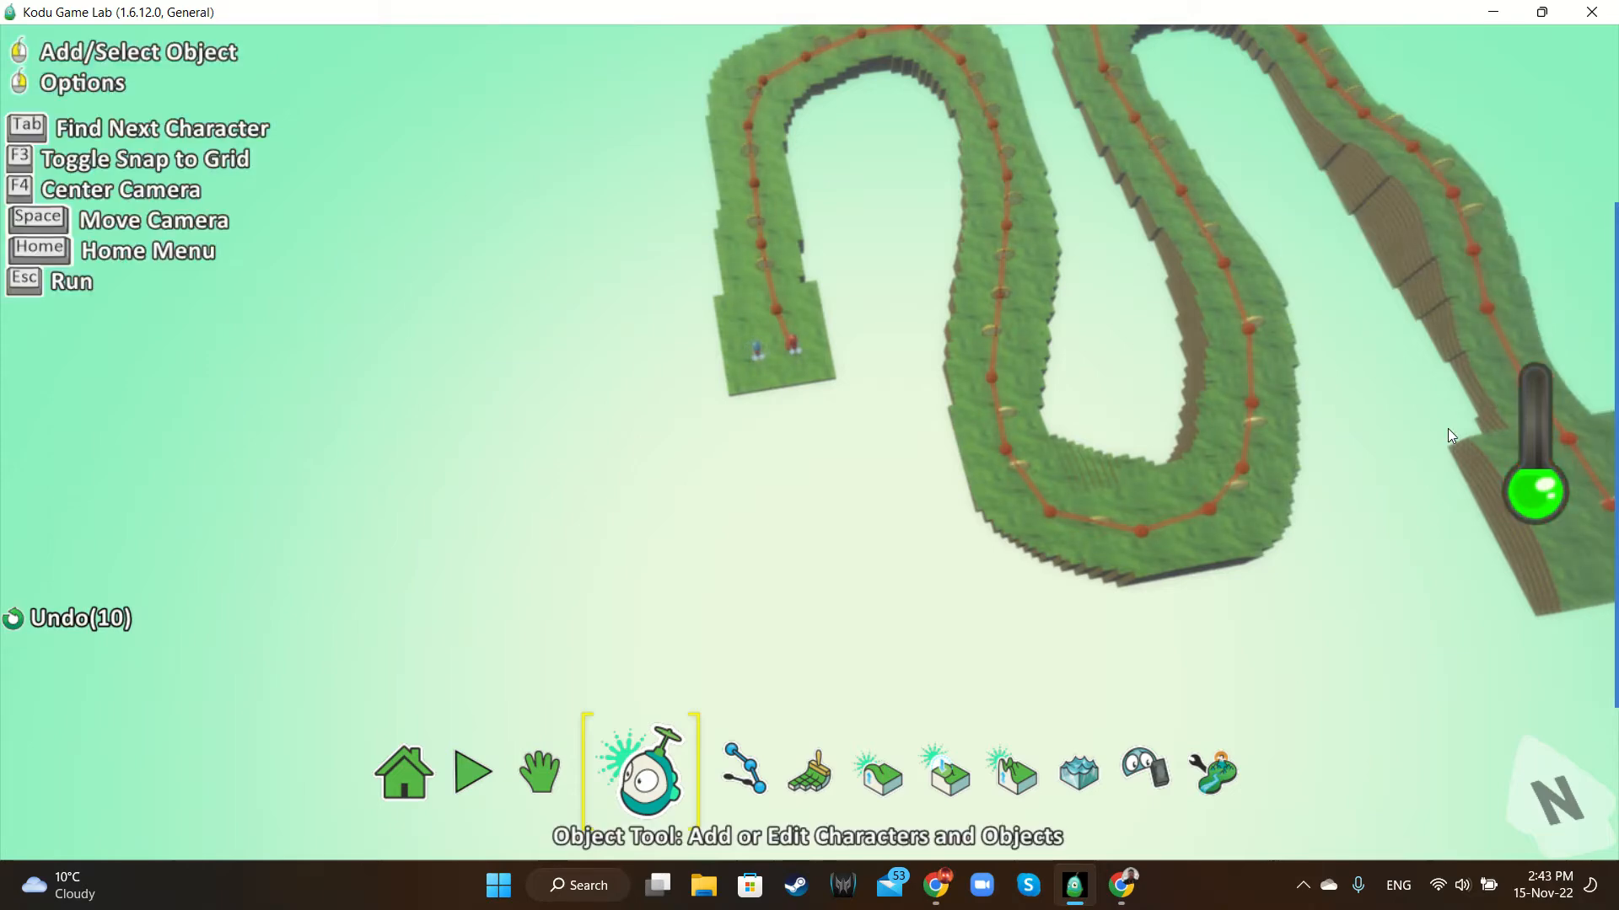
Paste a cluster of four coins around the red path at the end of the fourth straight, just before the finish platform
key(Right)
key(Right)
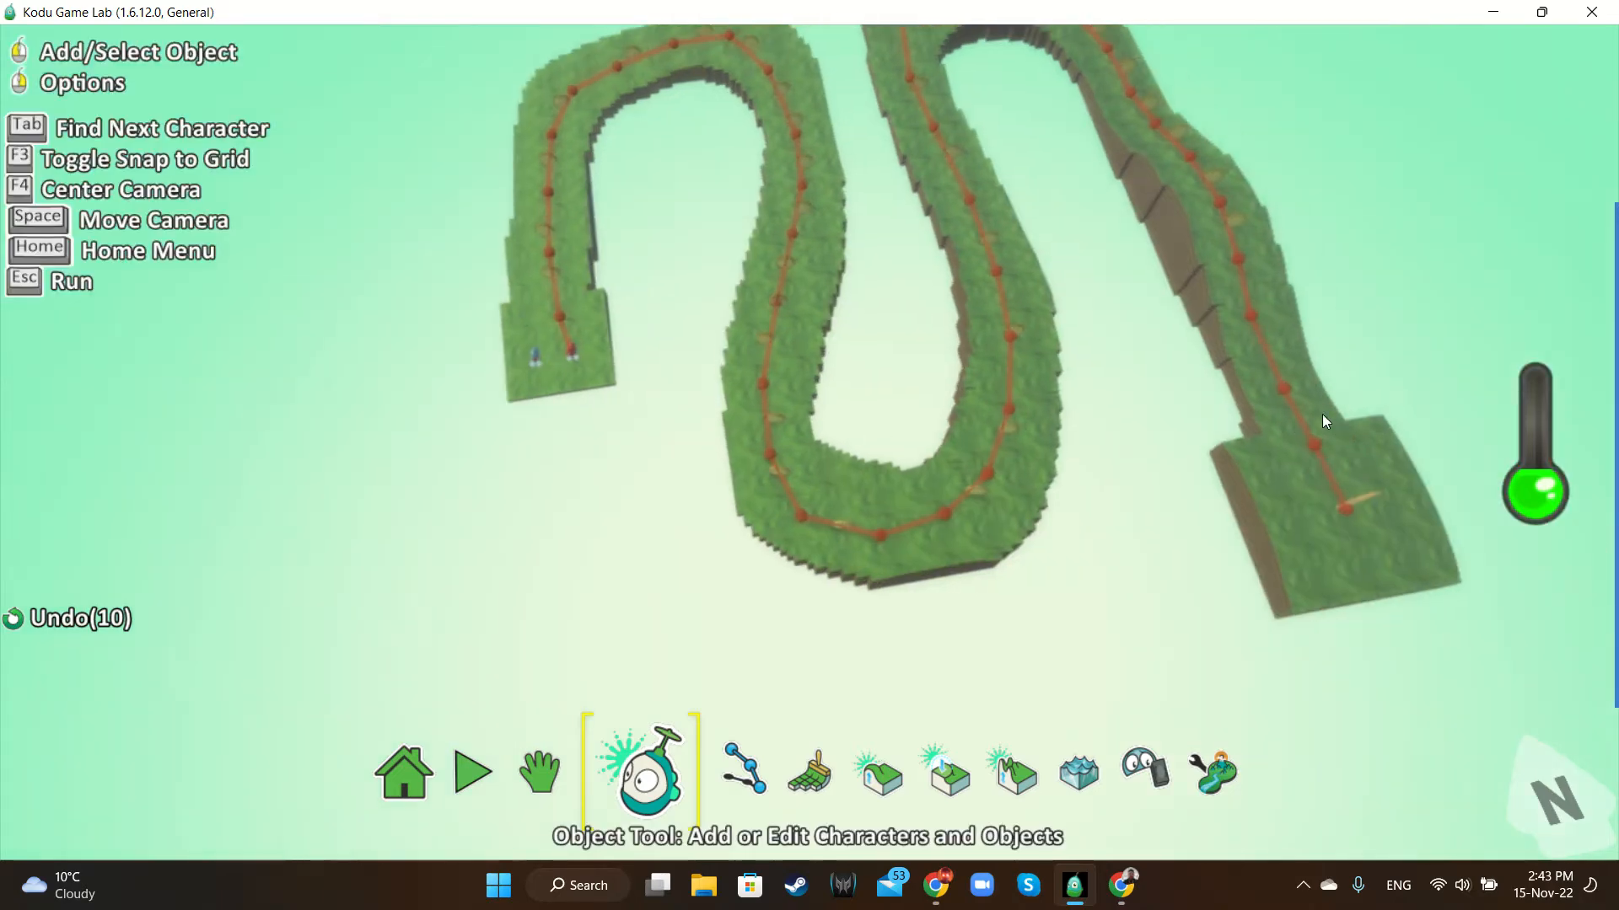
right_click(1281, 392)
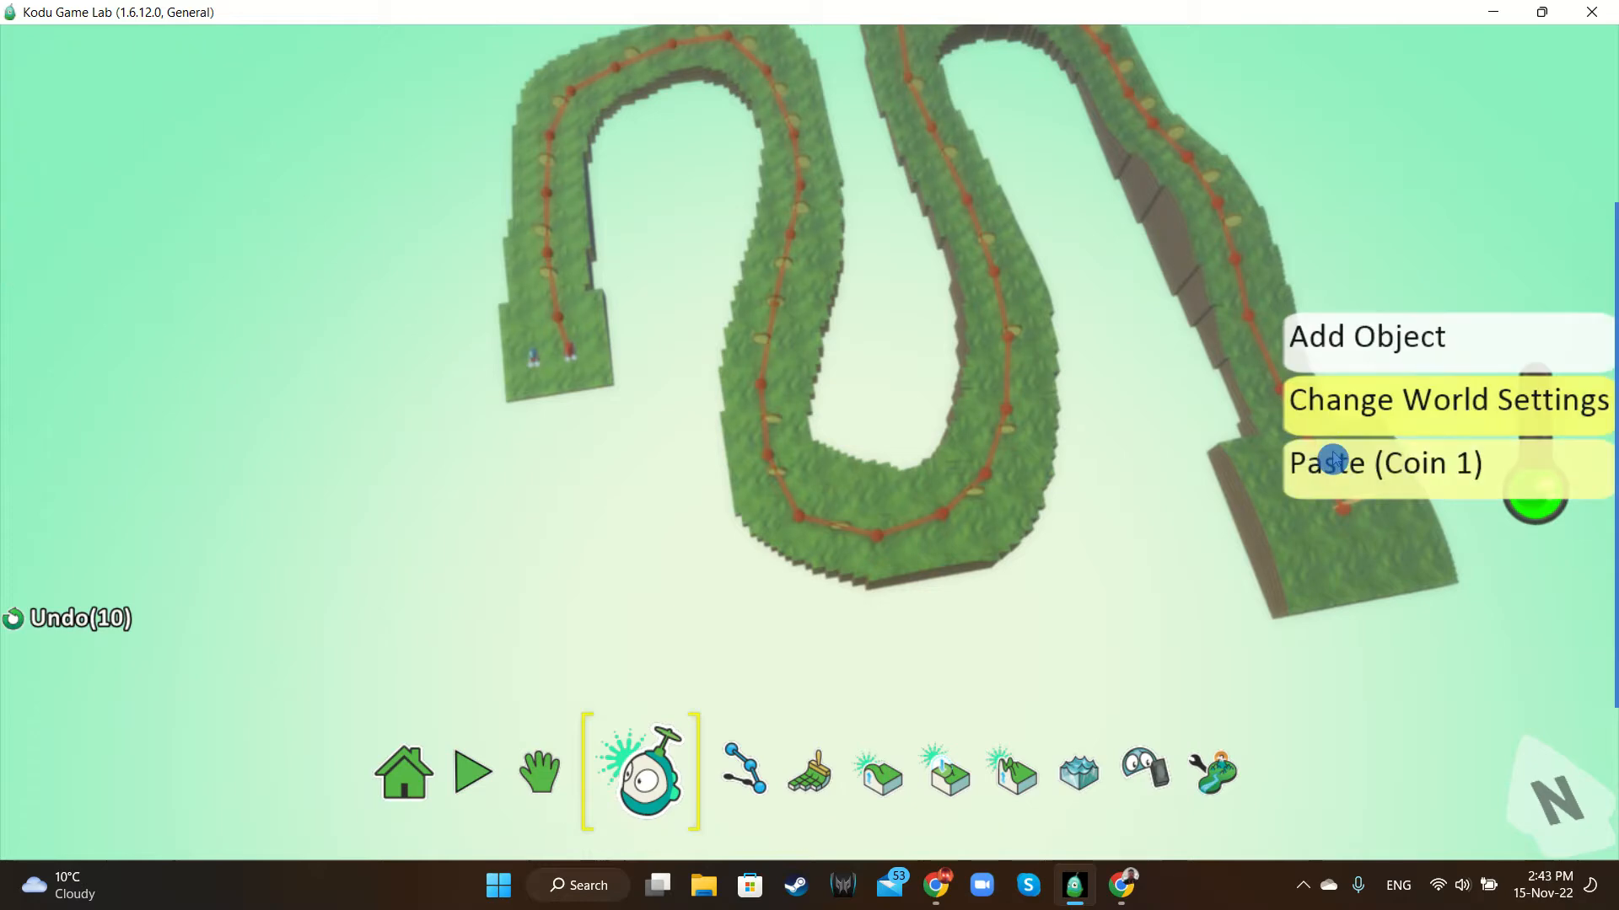
click(1320, 461)
right_click(1273, 419)
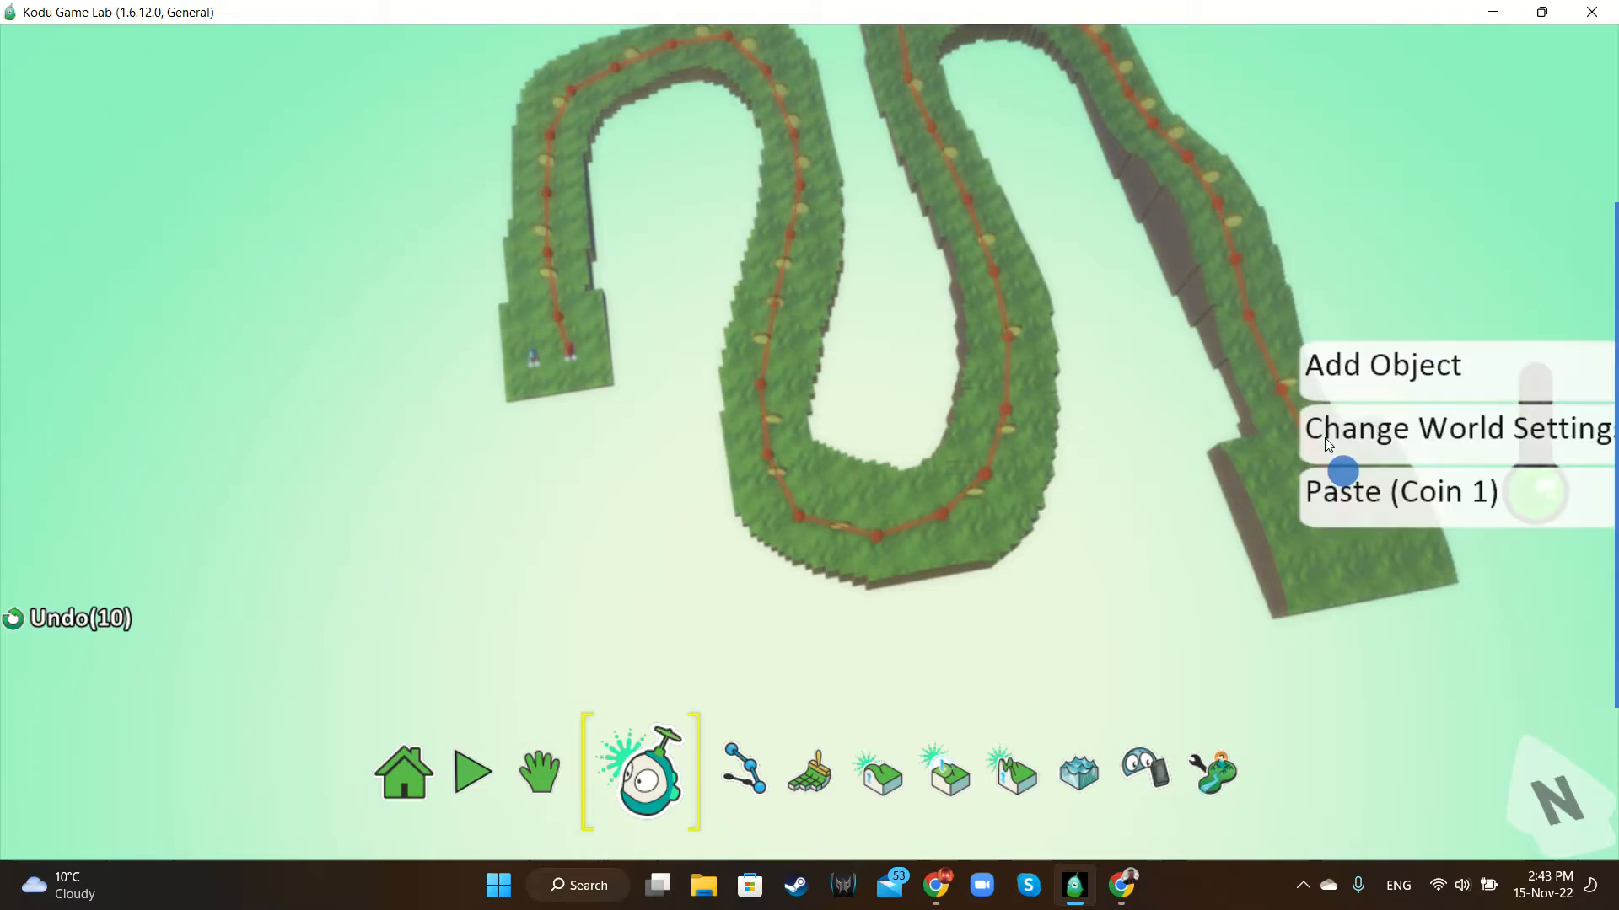
click(1338, 462)
right_click(1314, 406)
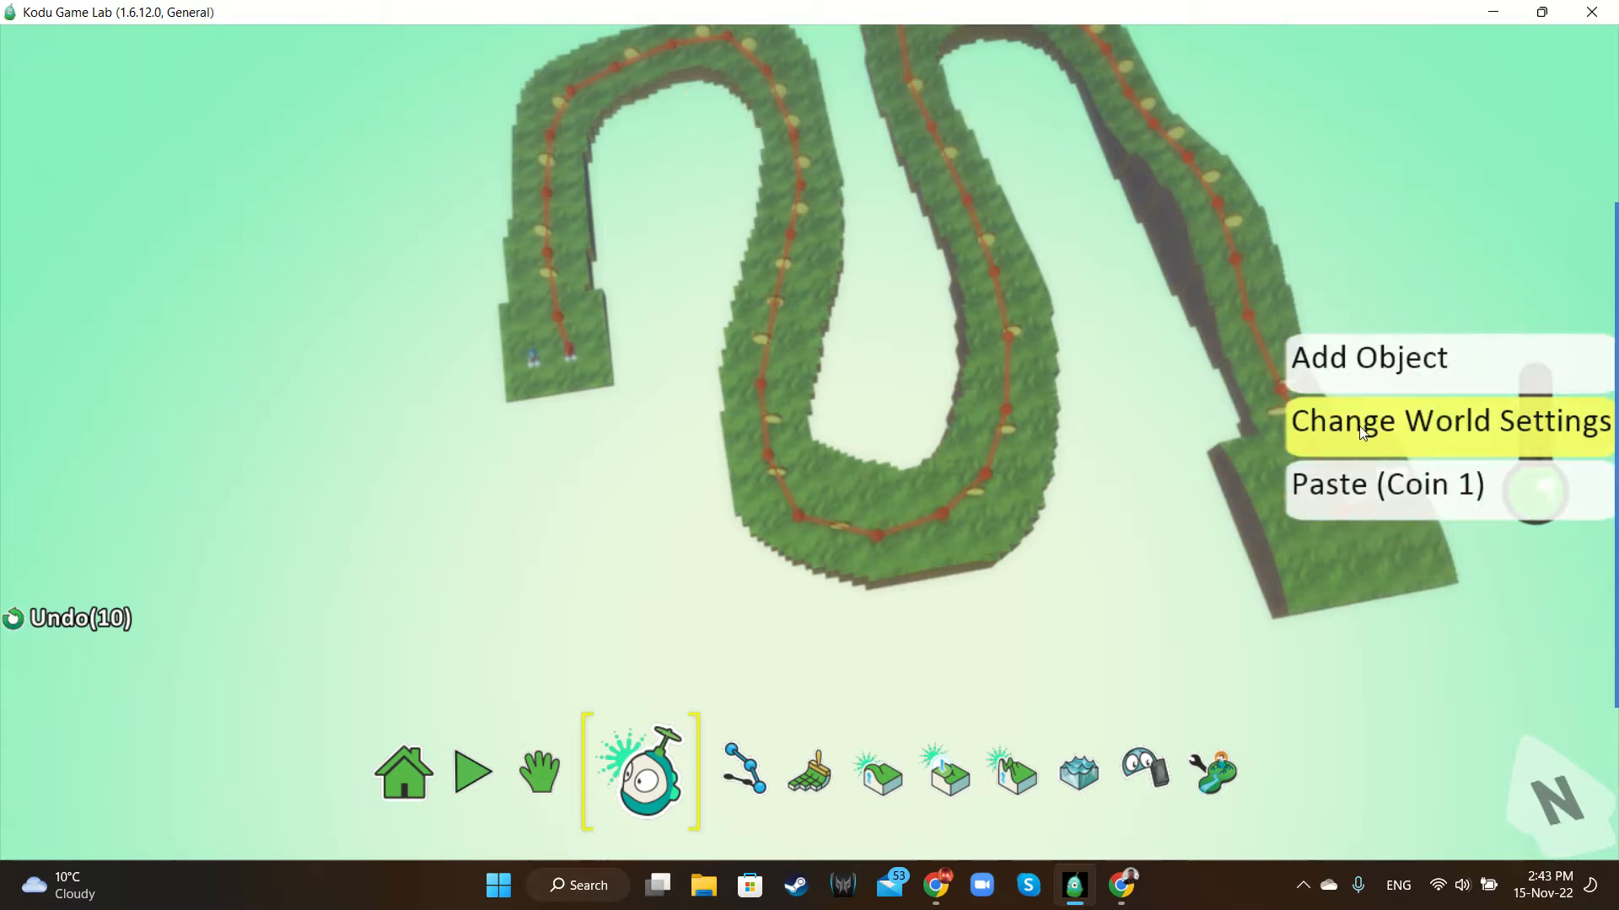
click(1390, 477)
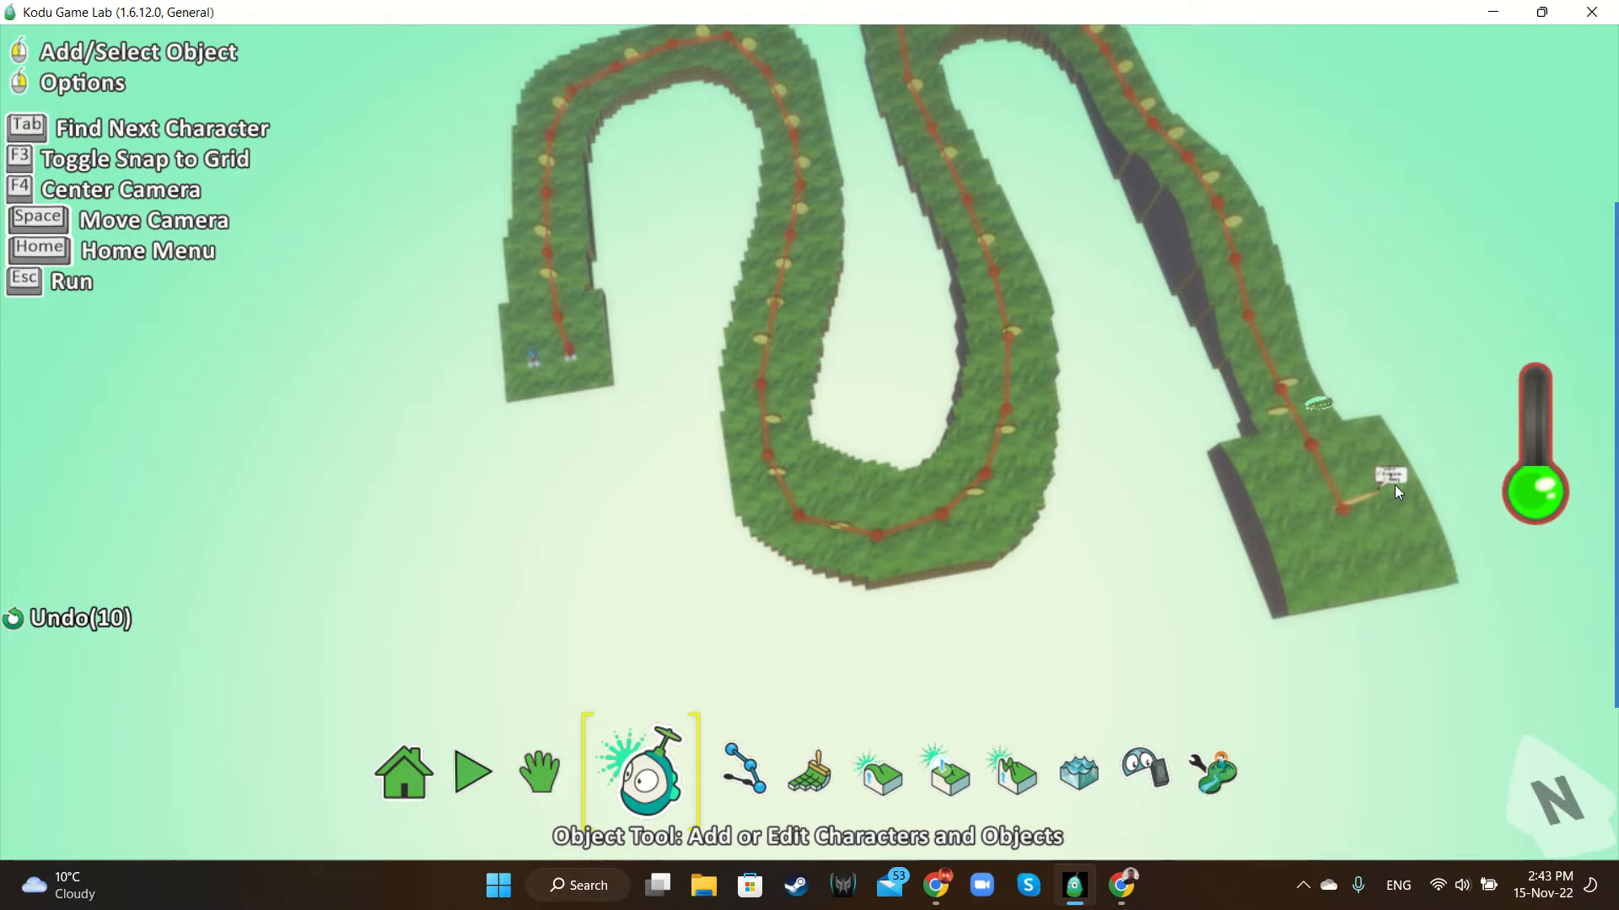
right_click(1305, 427)
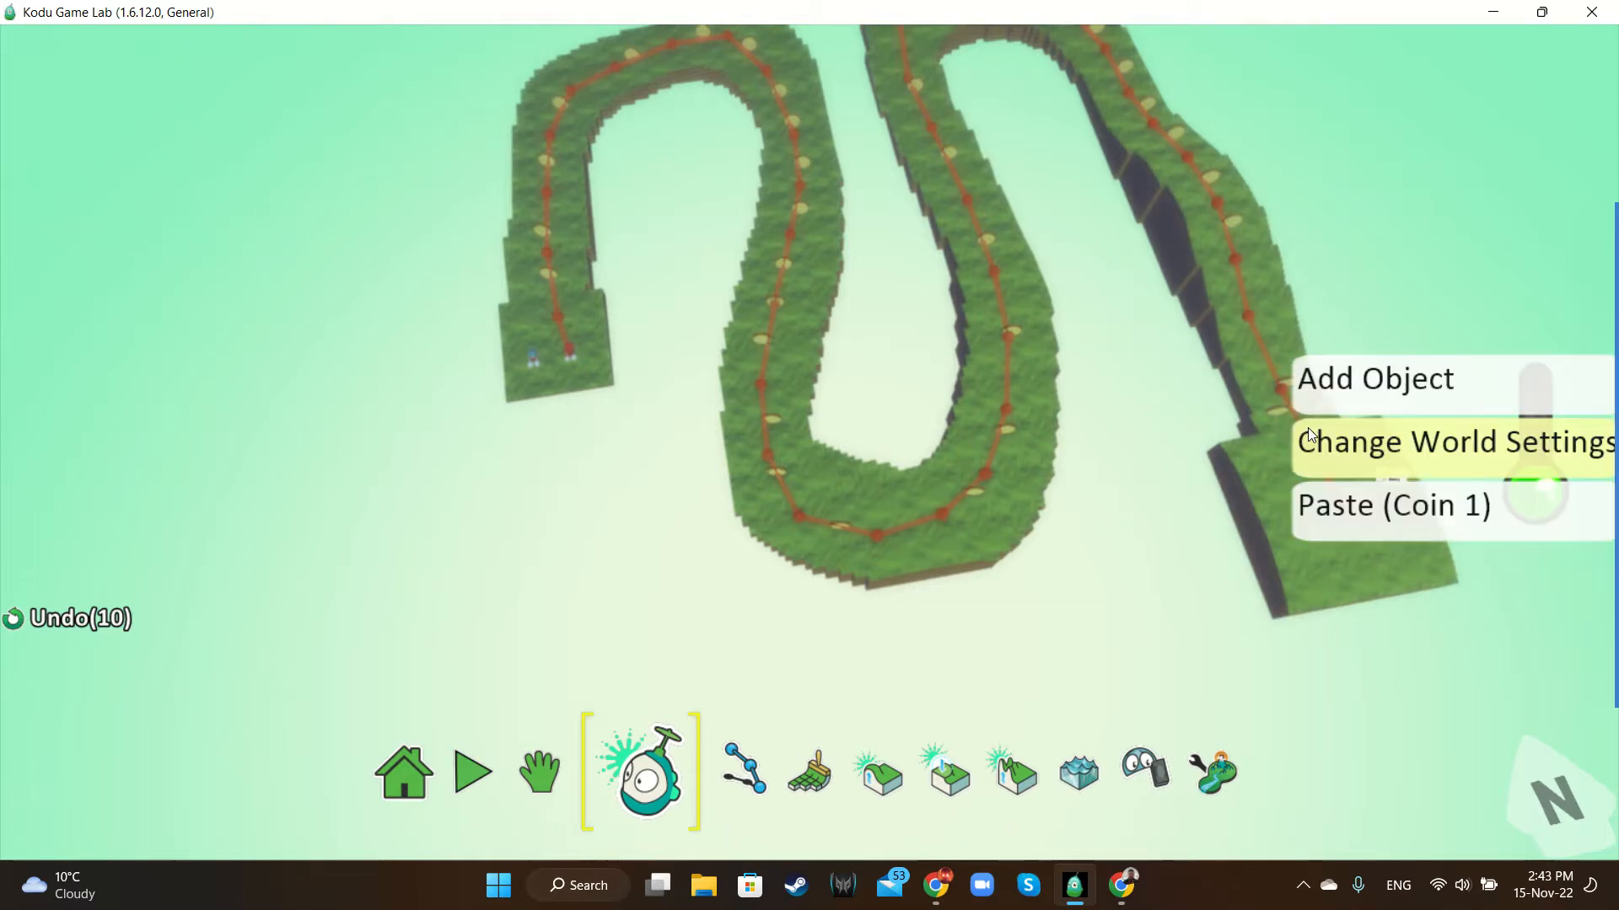
click(1353, 502)
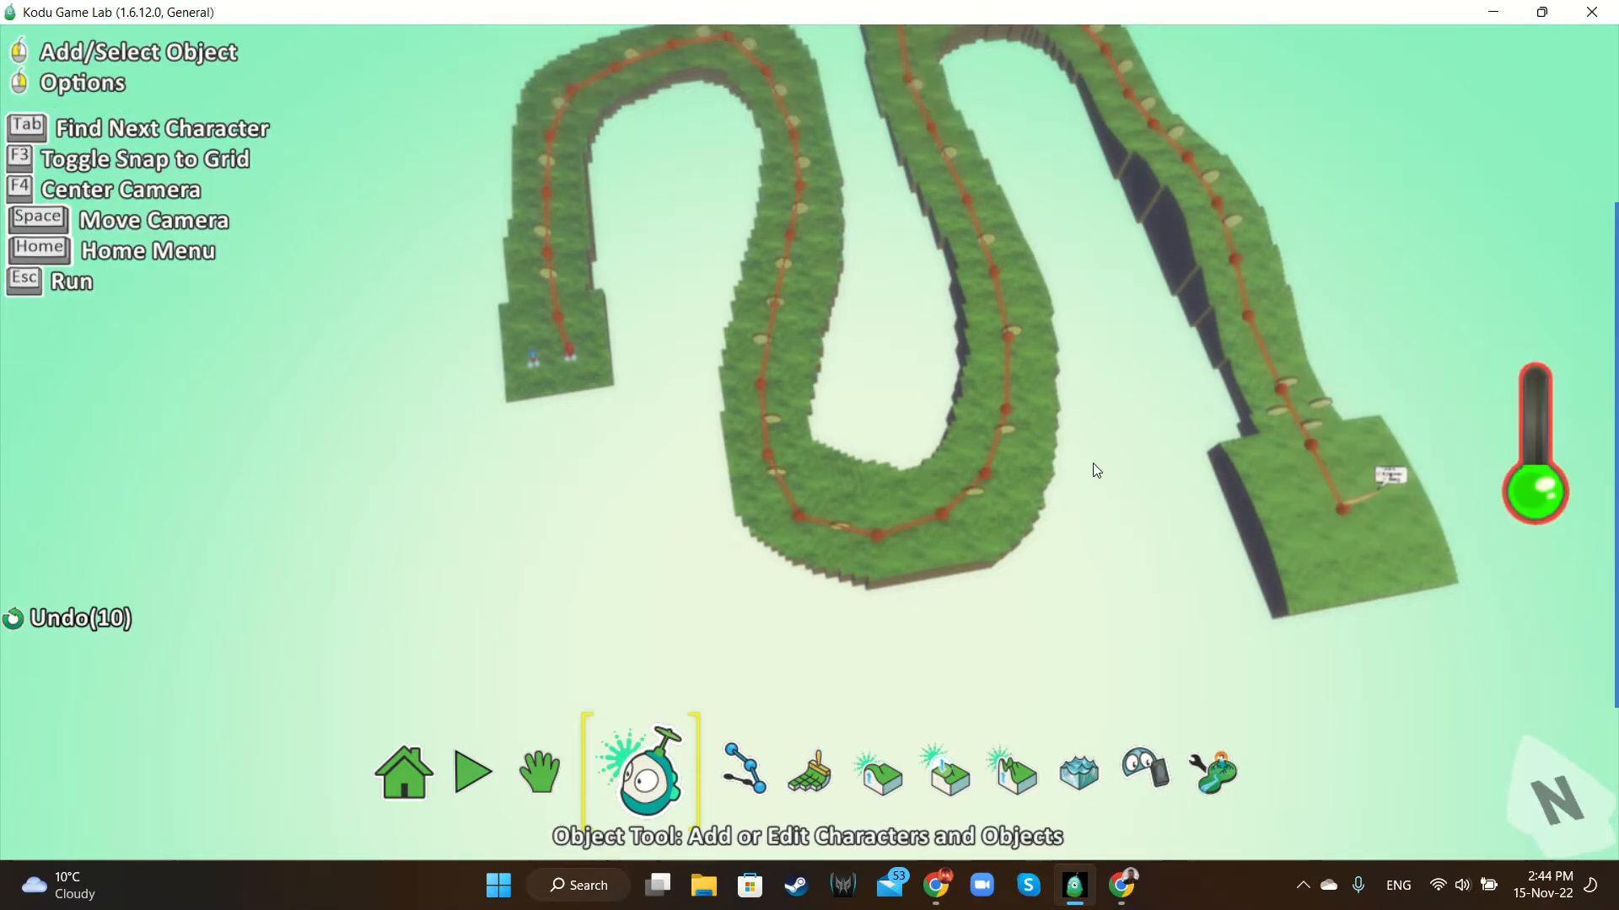
Open the program of the red cycle on the start platform for editing
scroll(1005, 402, up, 4)
scroll(1004, 401, down, 3)
key(space)
mouse_move(500, 506)
right_down()
mouse_move(496, 479)
mouse_move(512, 485)
right_up()
scroll(494, 483, up, 4)
scroll(494, 483, up, 3)
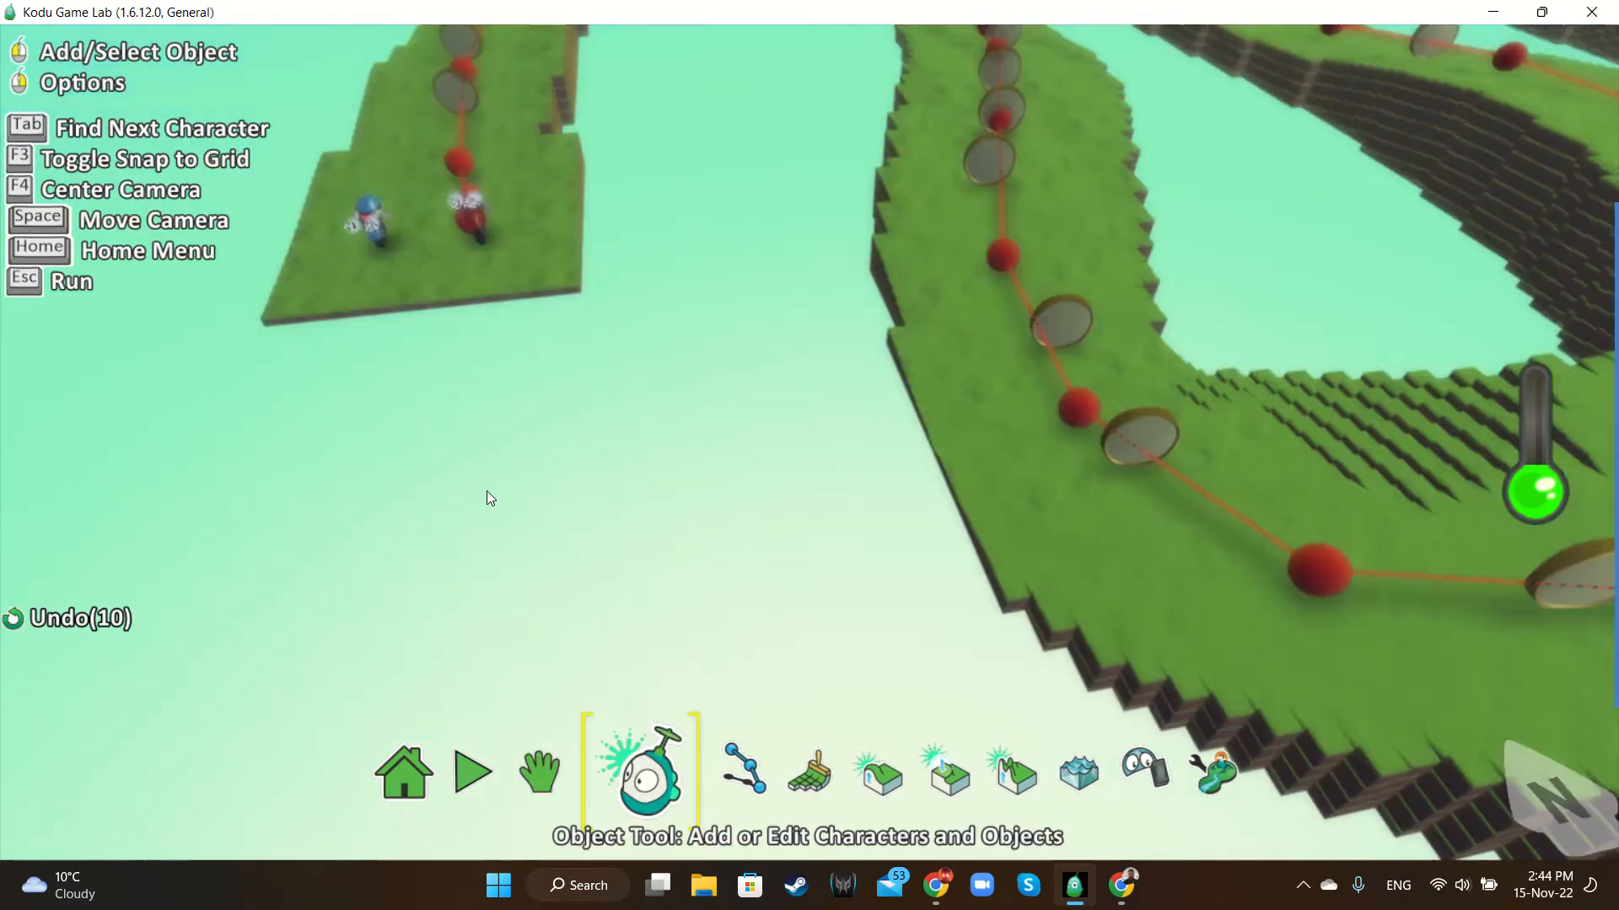
scroll(296, 501, up, 1)
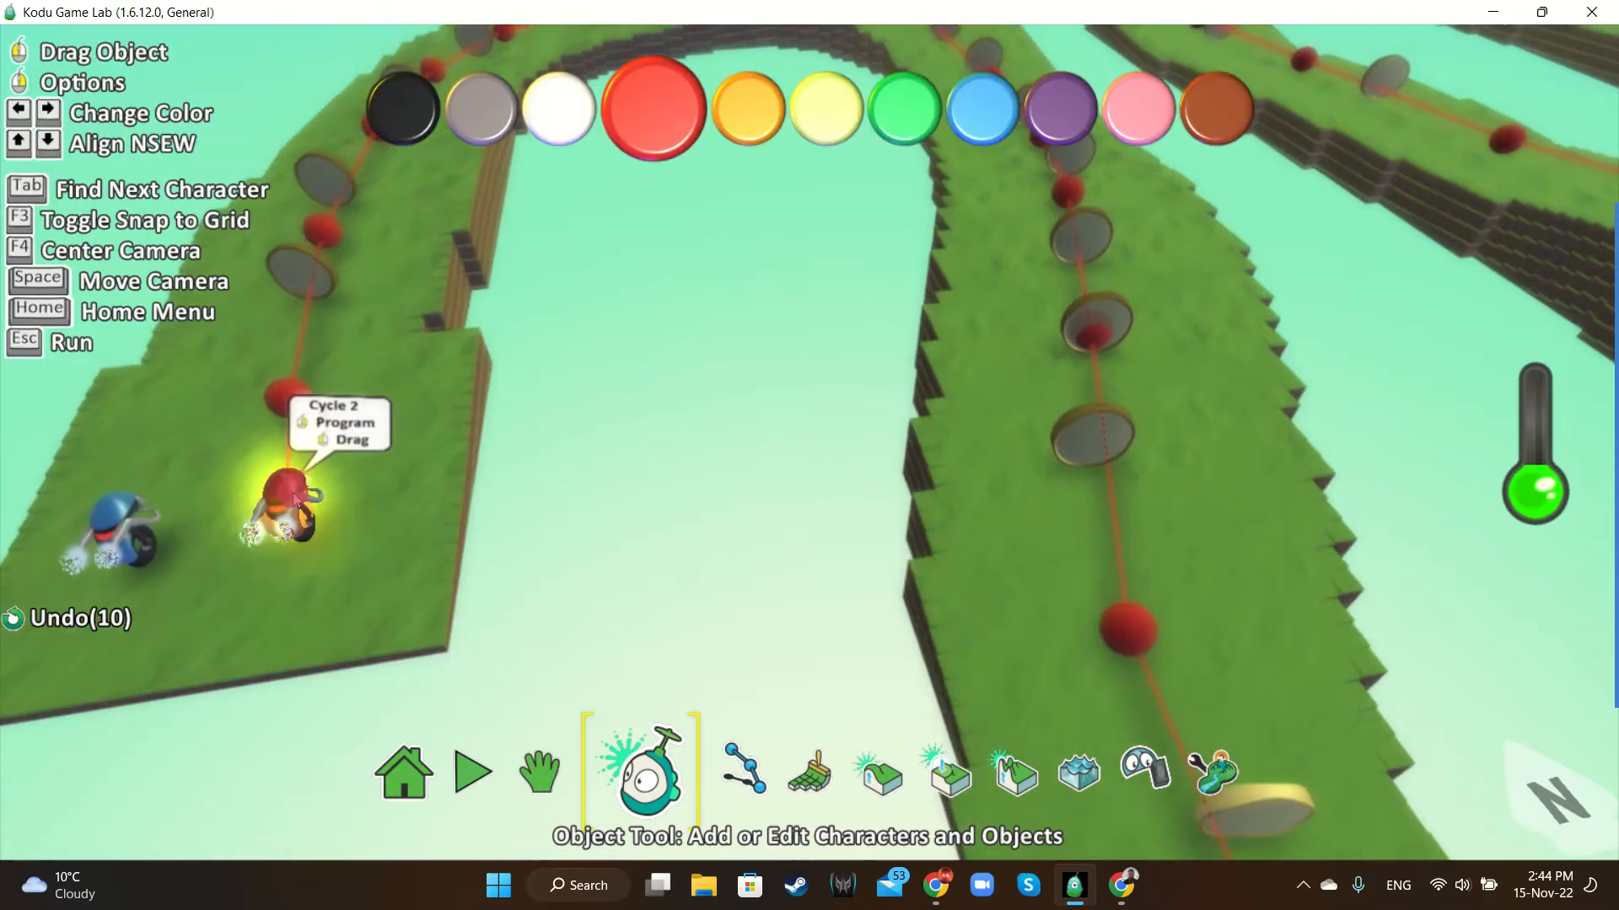
right_click(297, 501)
click(499, 297)
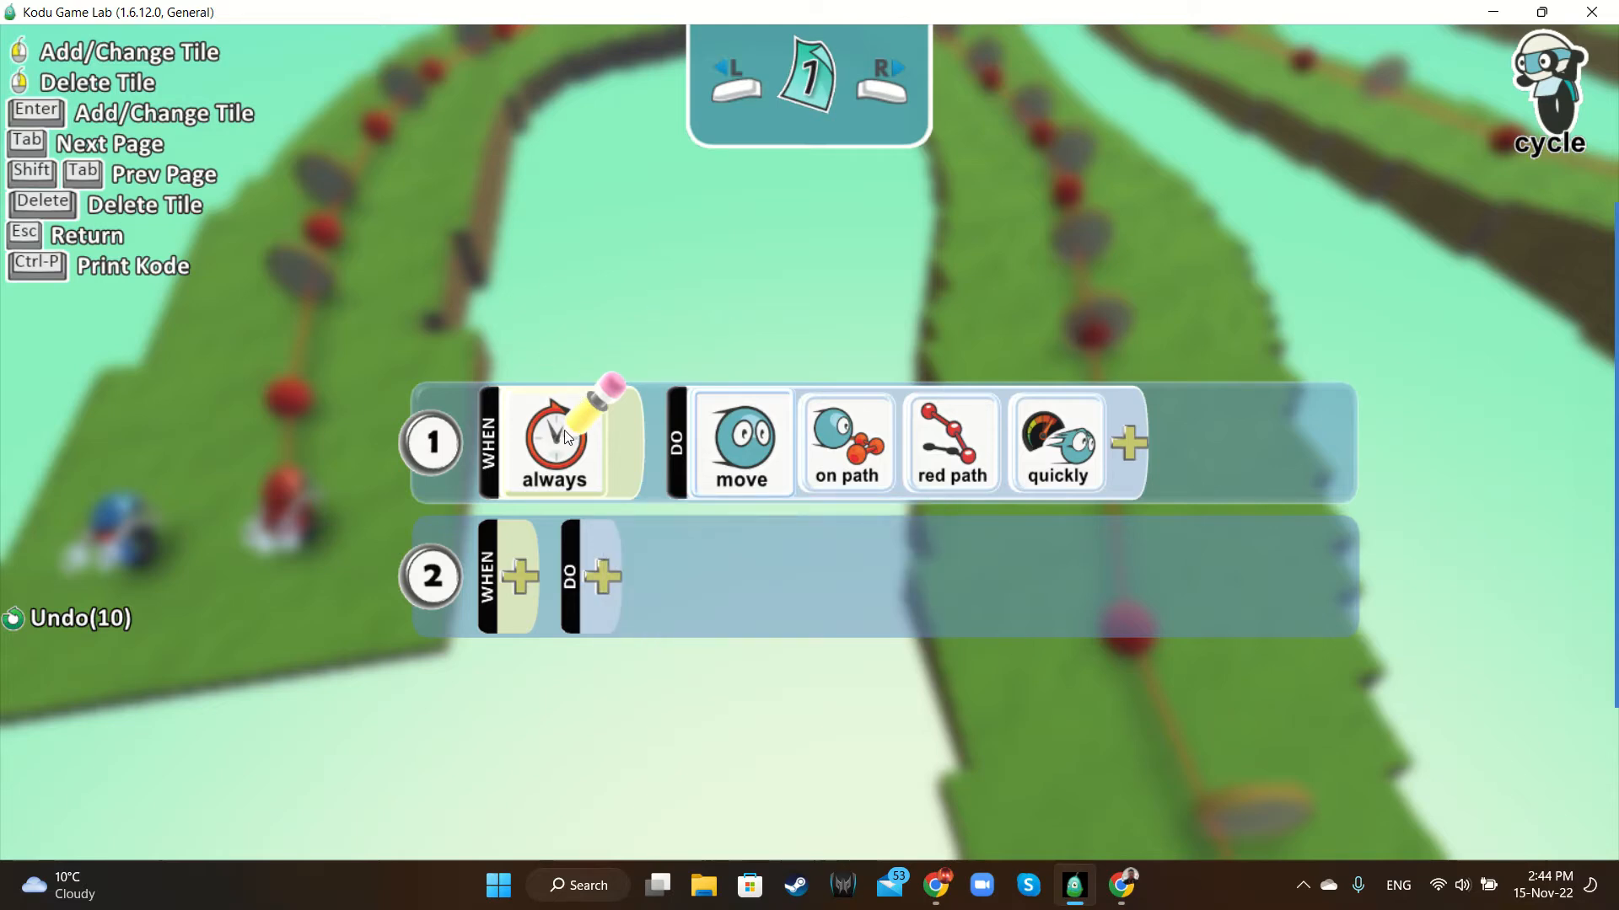
Set the WHEN condition of row 2 in the red cycle's program to bumped coin
mouse_move(563, 438)
click(533, 568)
click(534, 447)
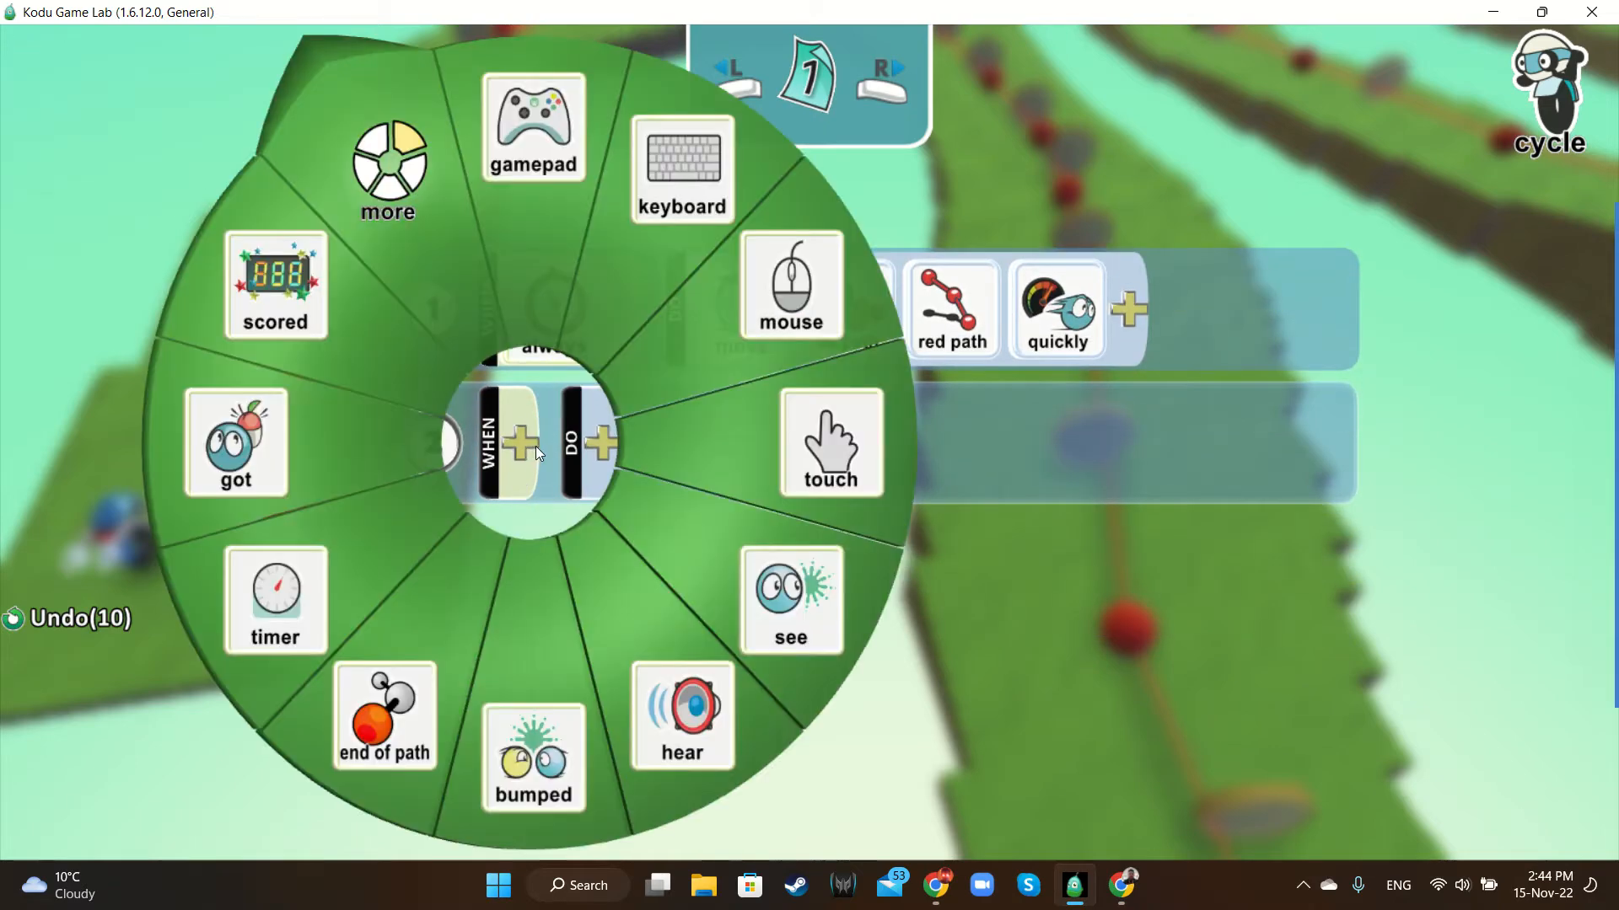
click(497, 705)
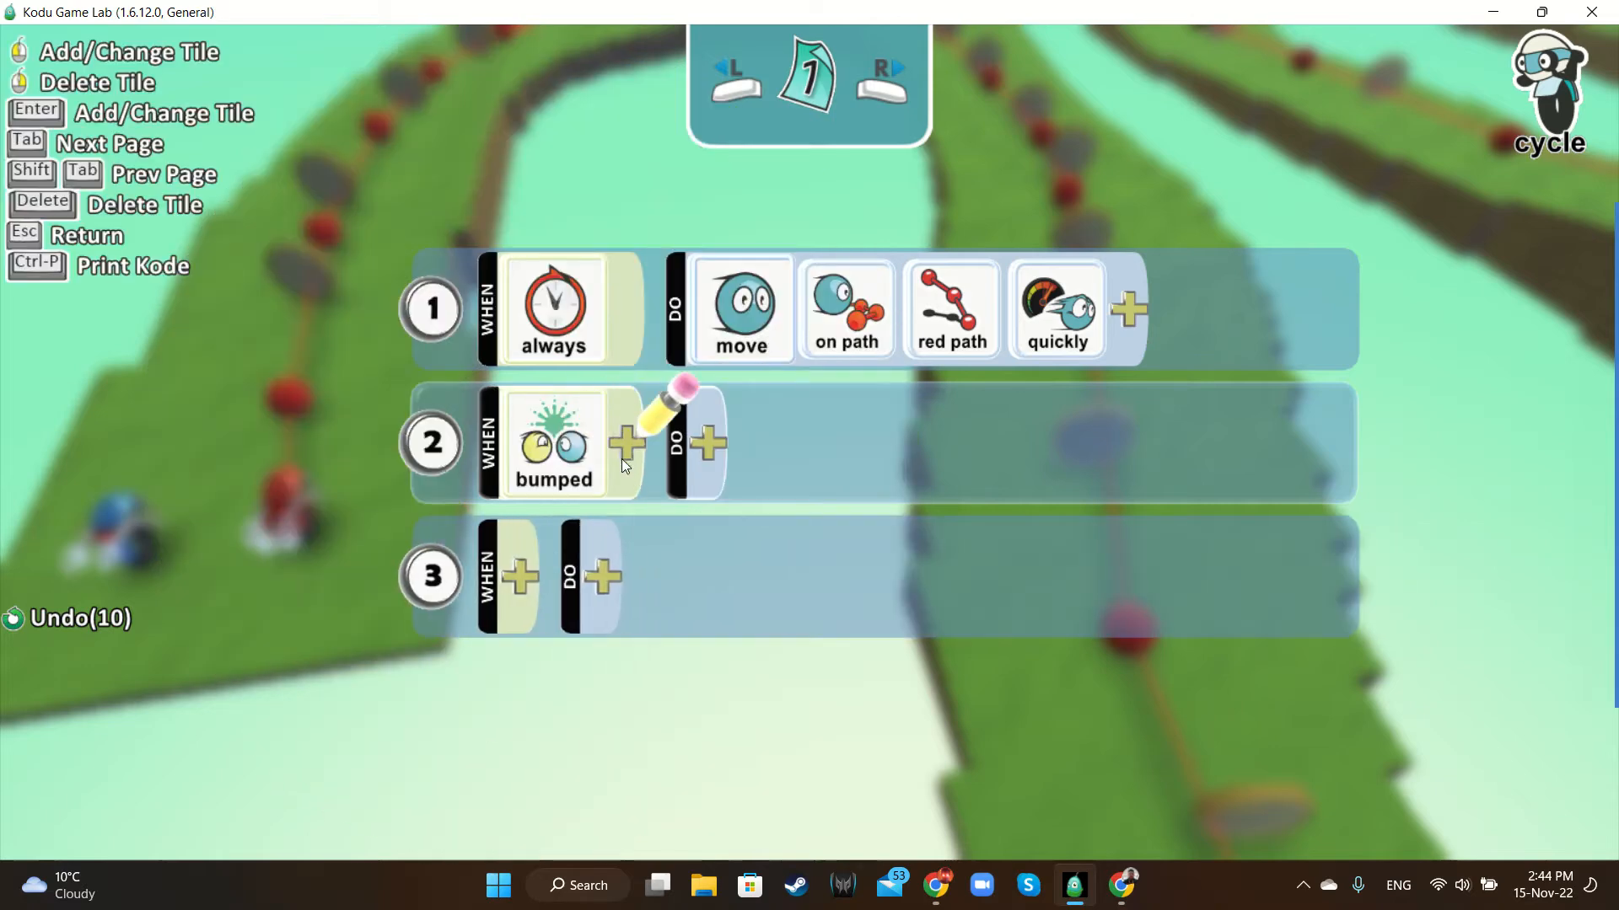
click(641, 440)
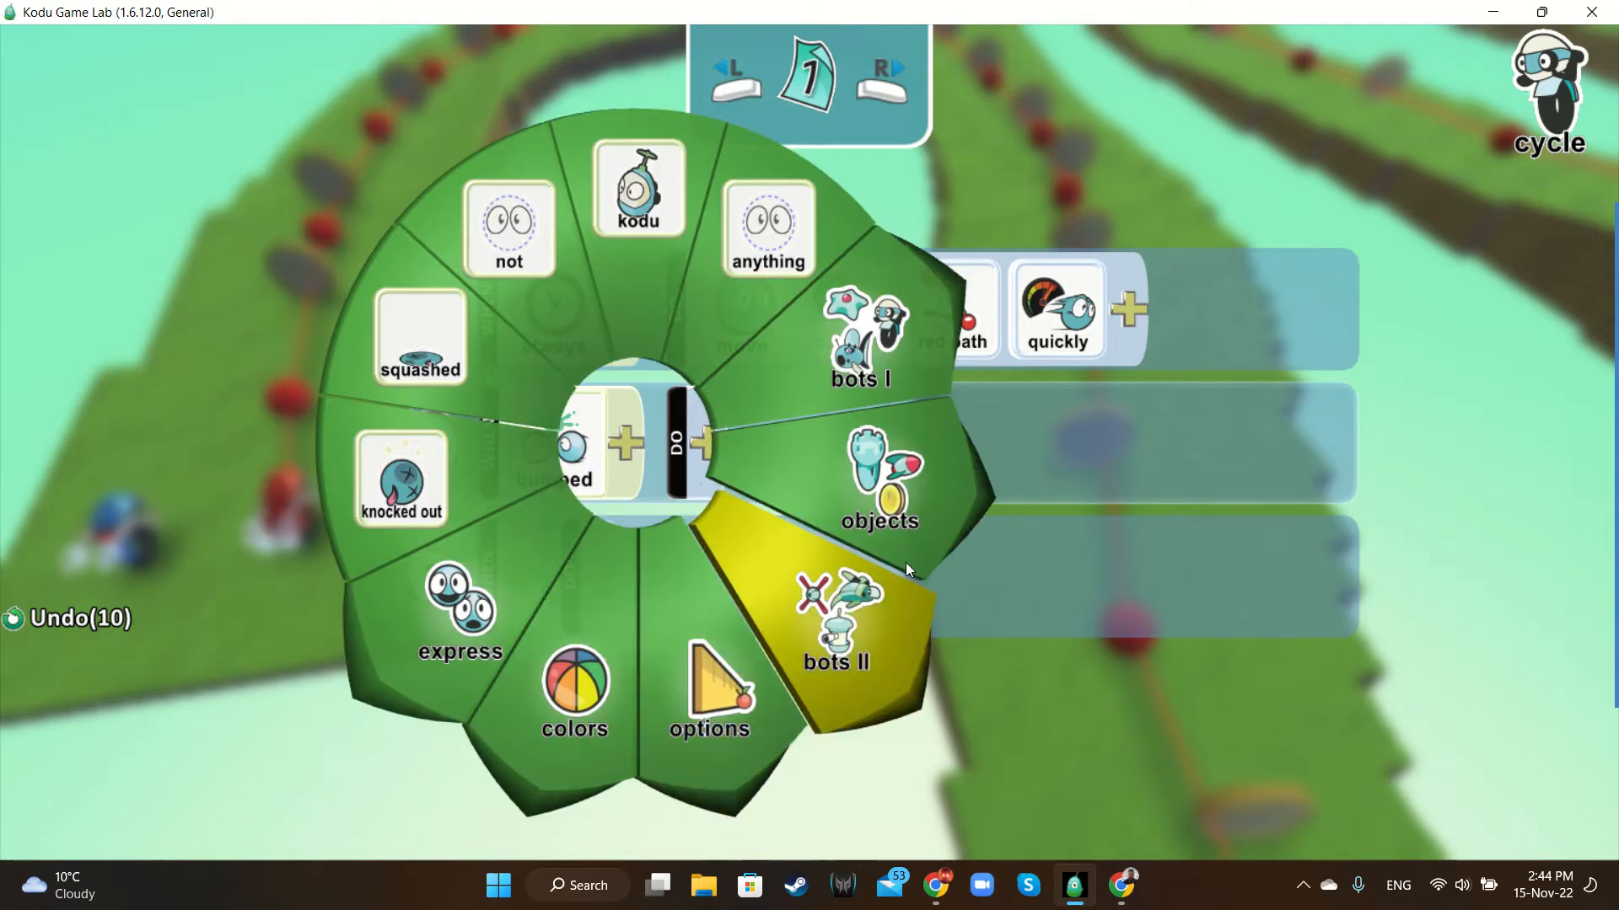
click(898, 534)
click(797, 236)
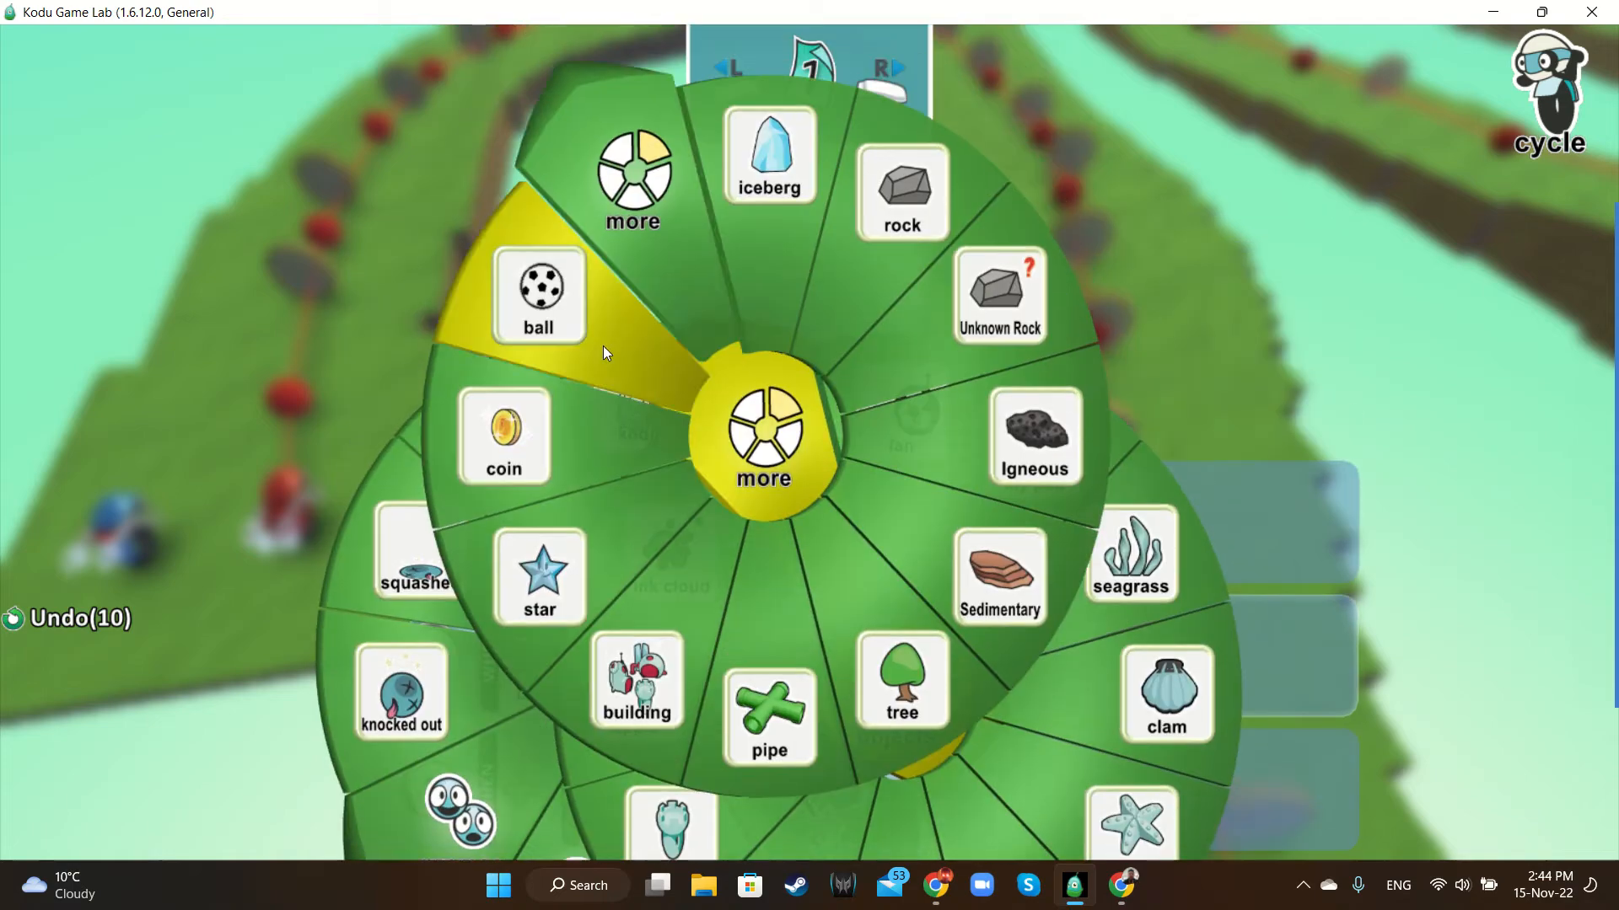
click(503, 414)
Set the DO action of row 2 to eat it
click(817, 443)
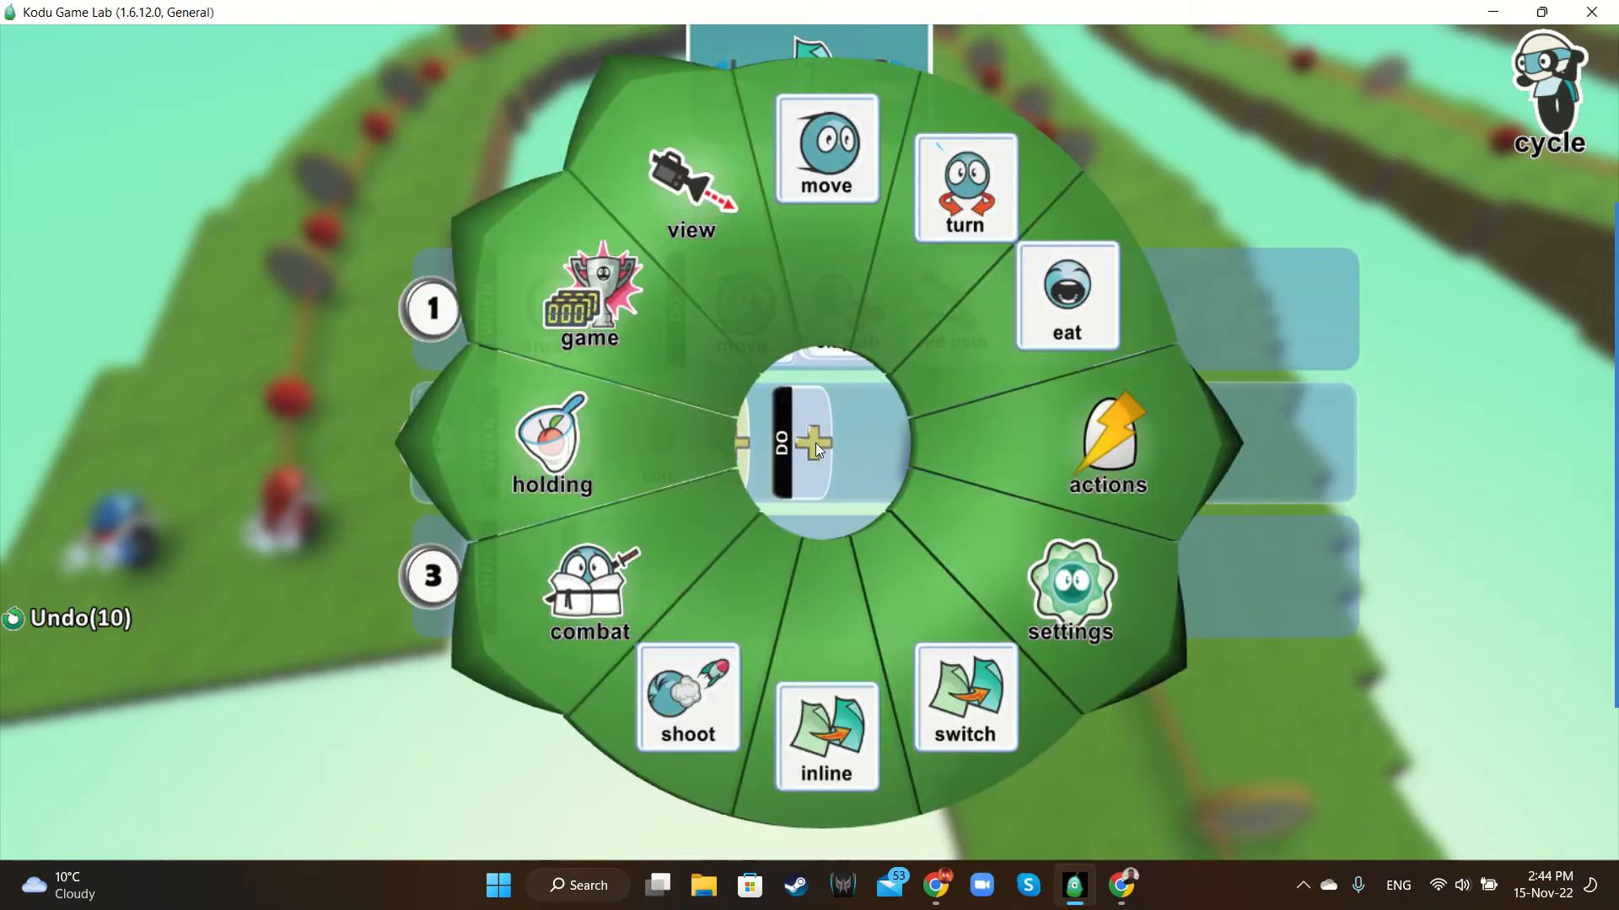
click(1136, 352)
click(921, 441)
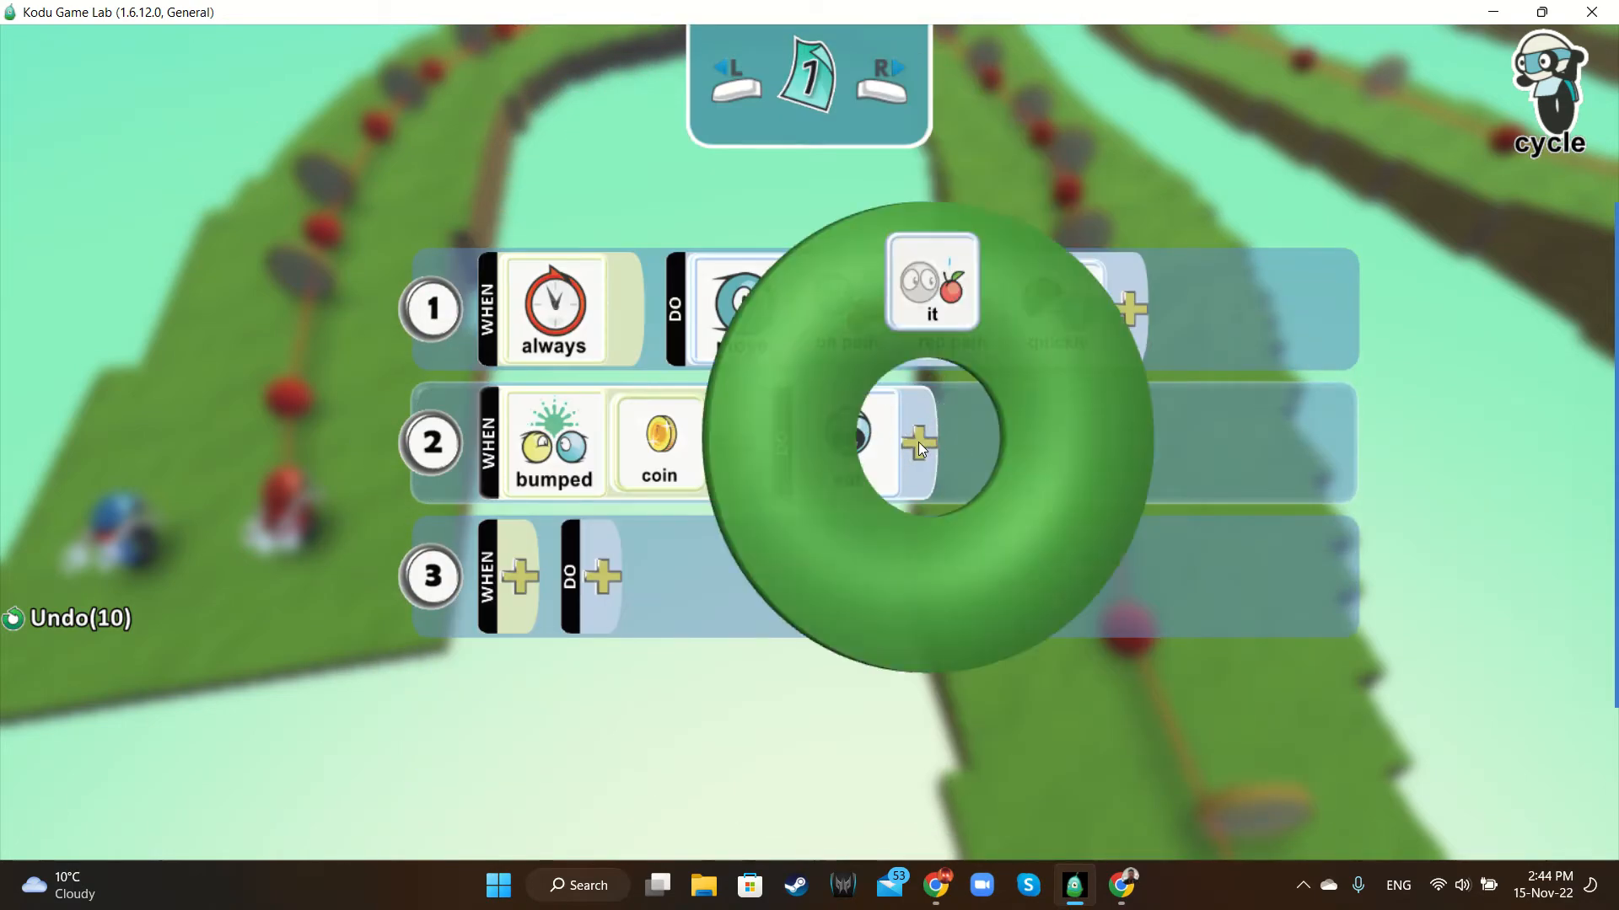
click(909, 291)
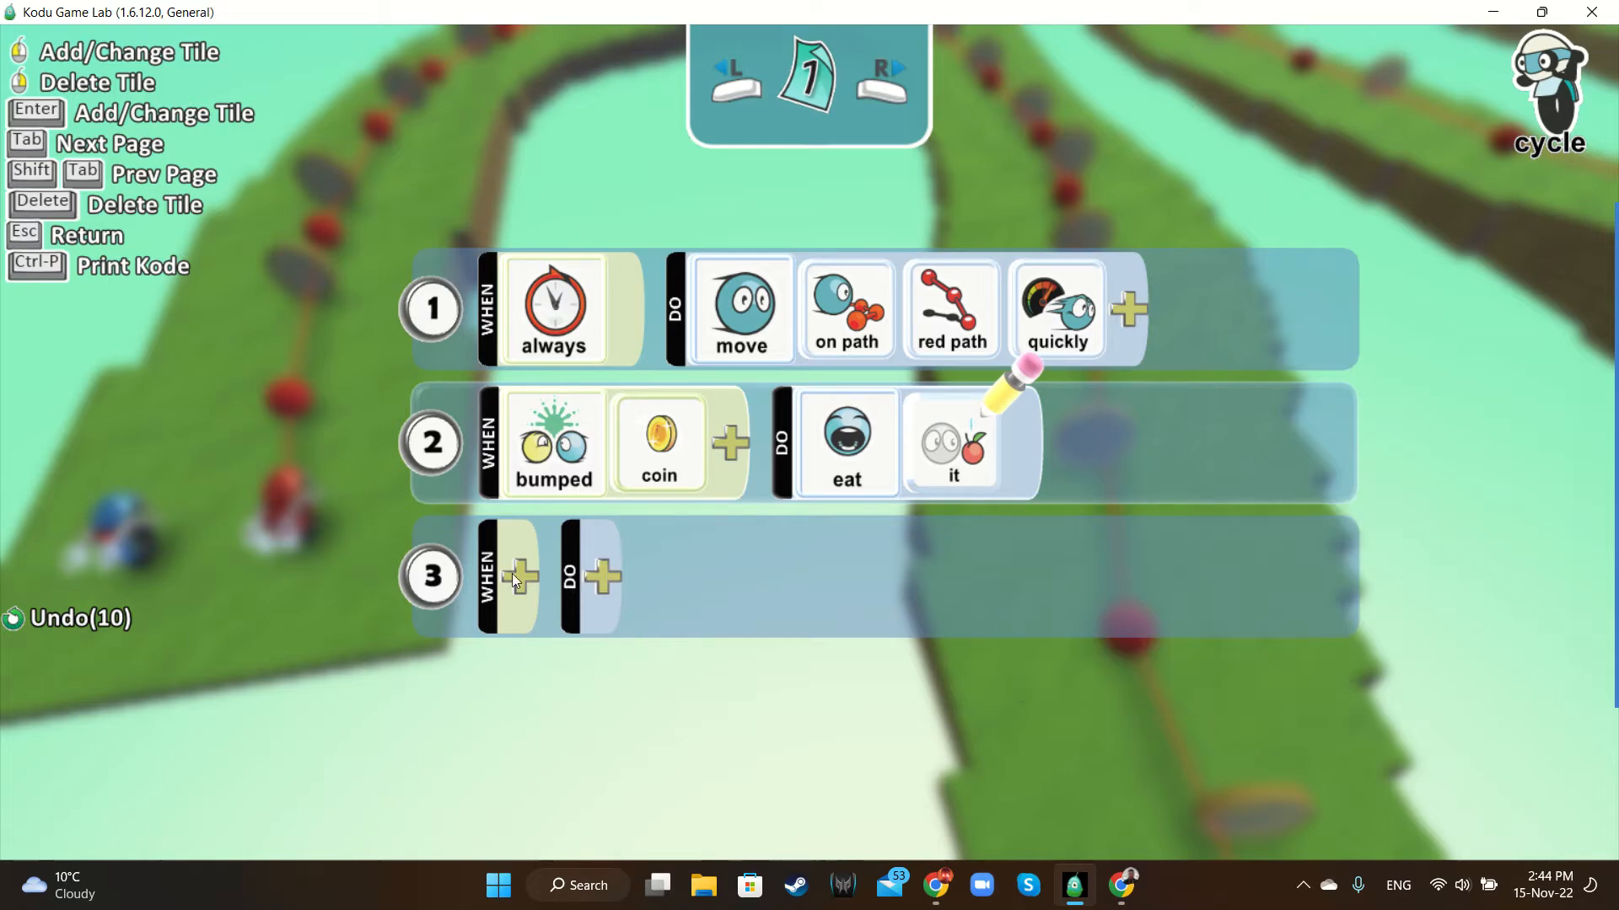
Set the DO action of row 3 in the red cycle's program to score red 1 point, leaving its WHEN empty
click(613, 578)
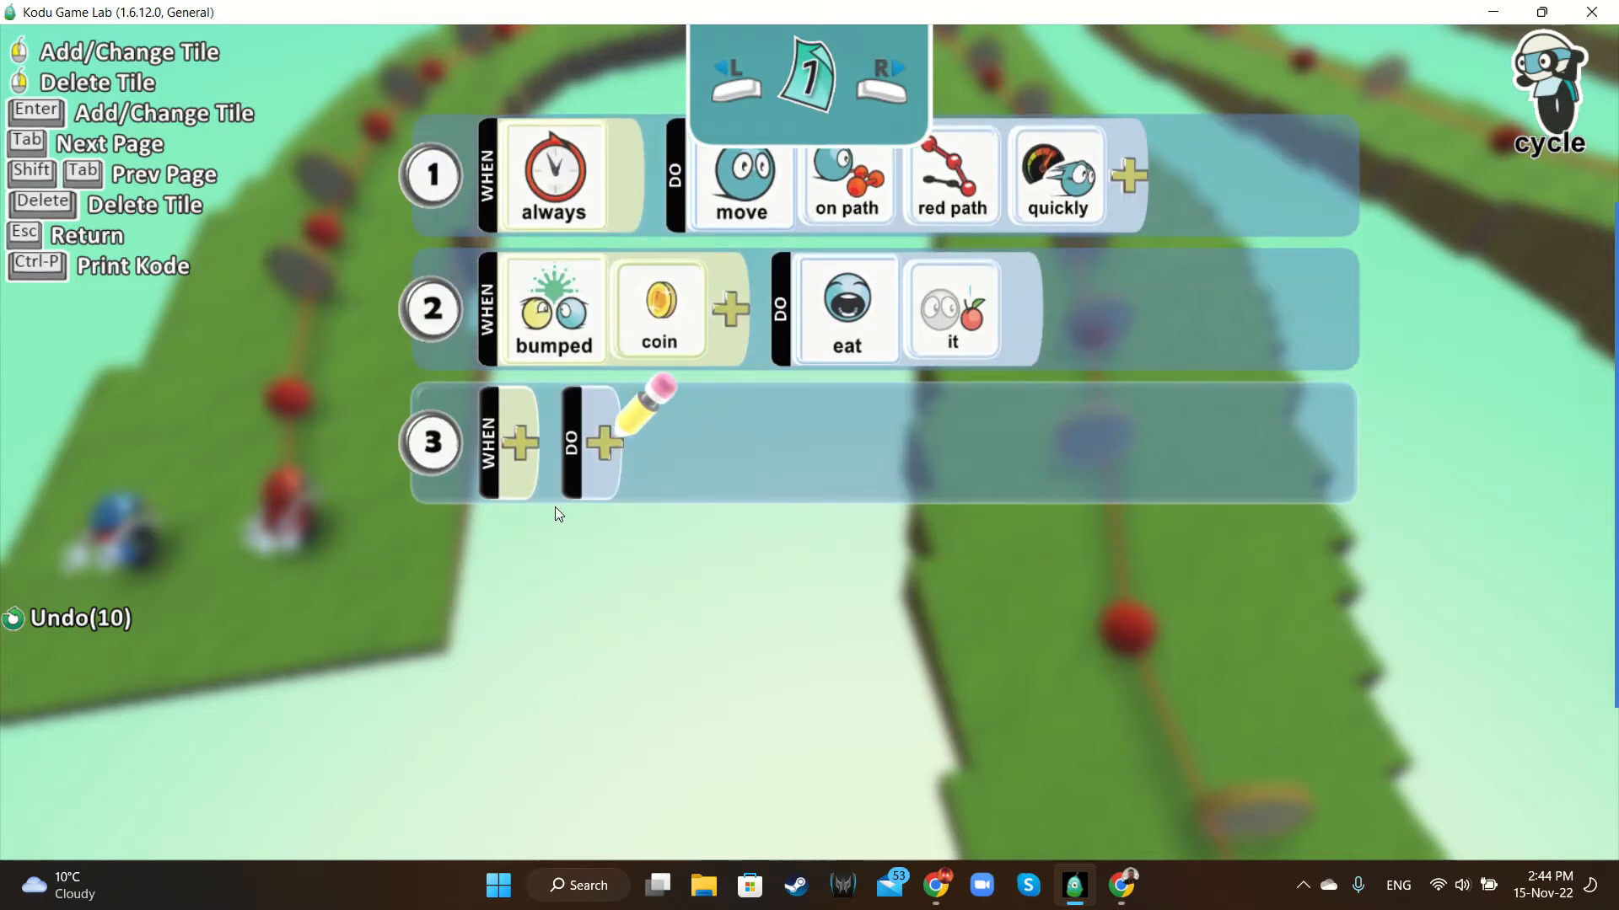
click(603, 443)
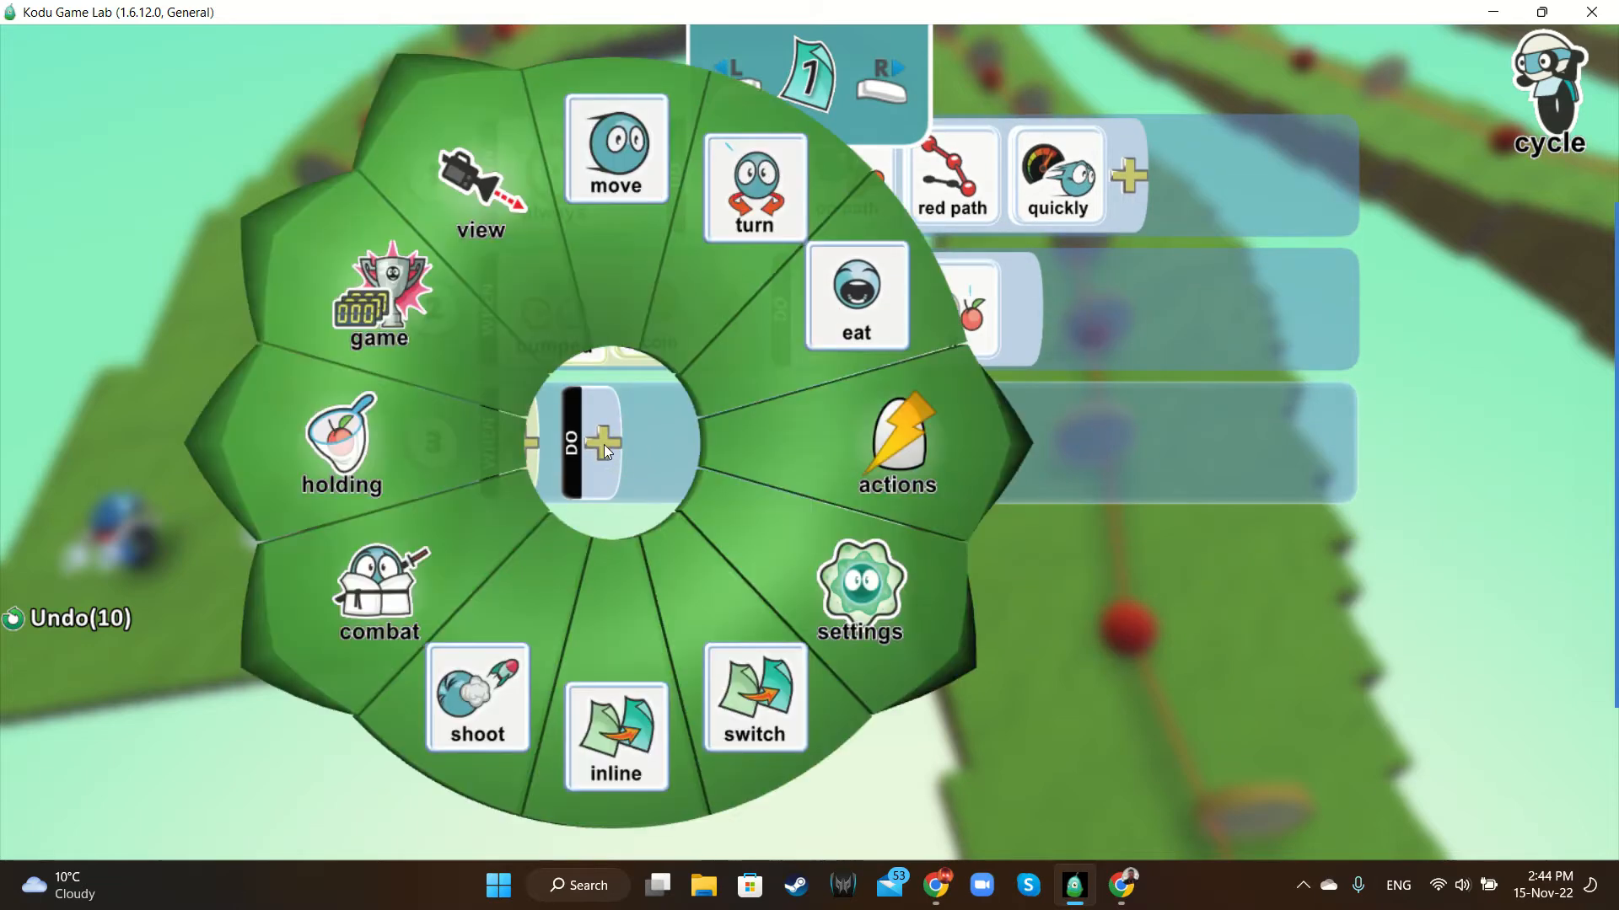
click(437, 325)
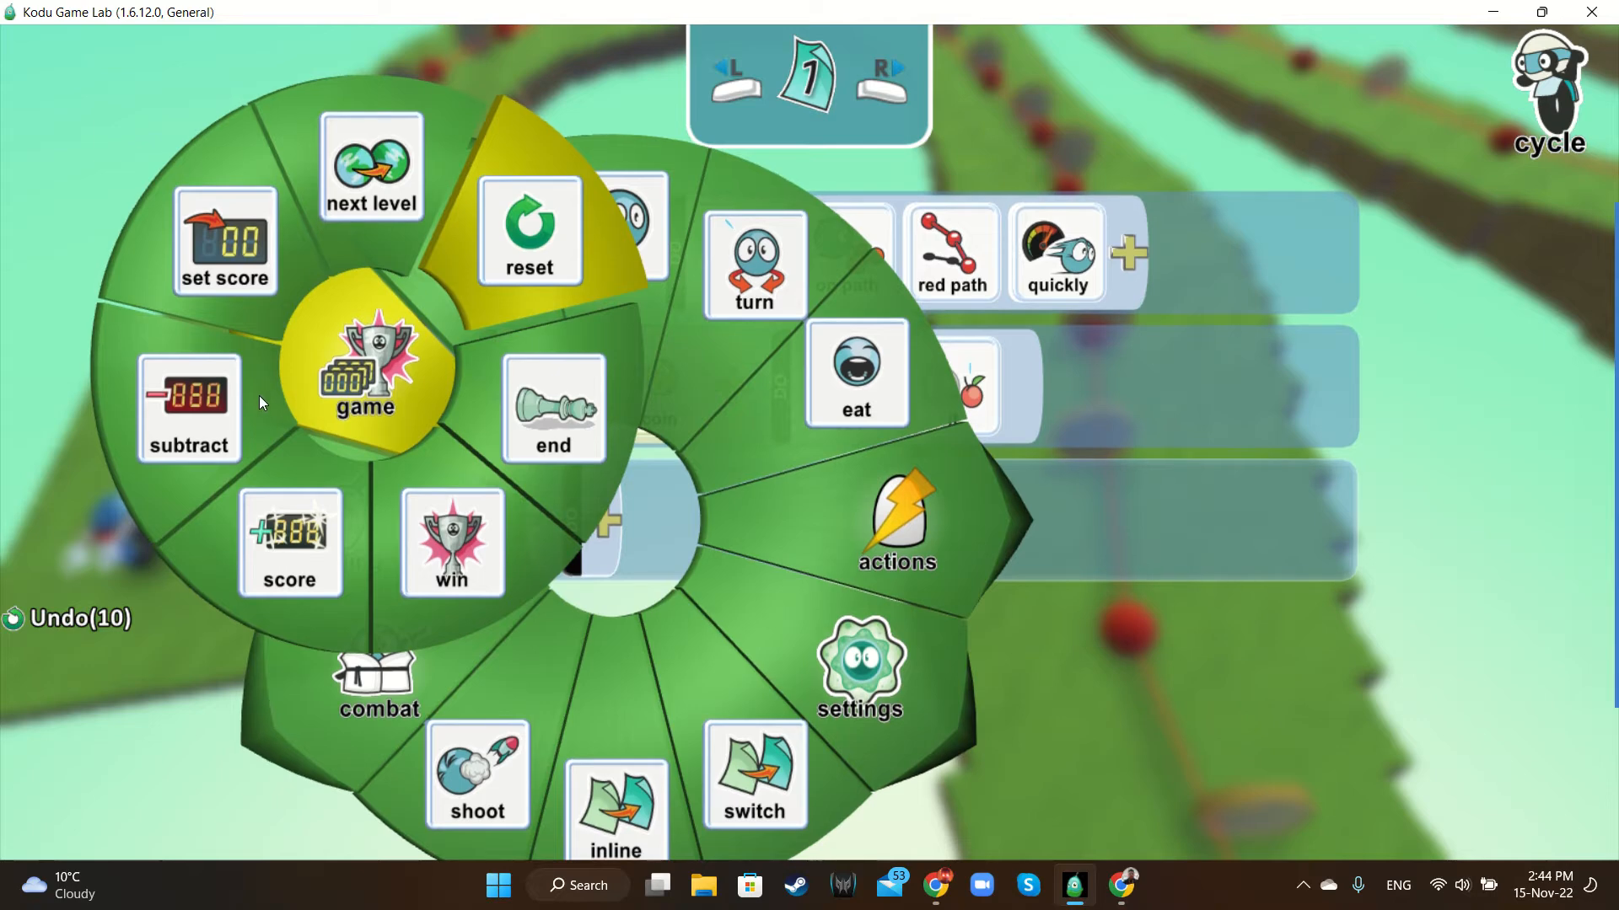
click(310, 547)
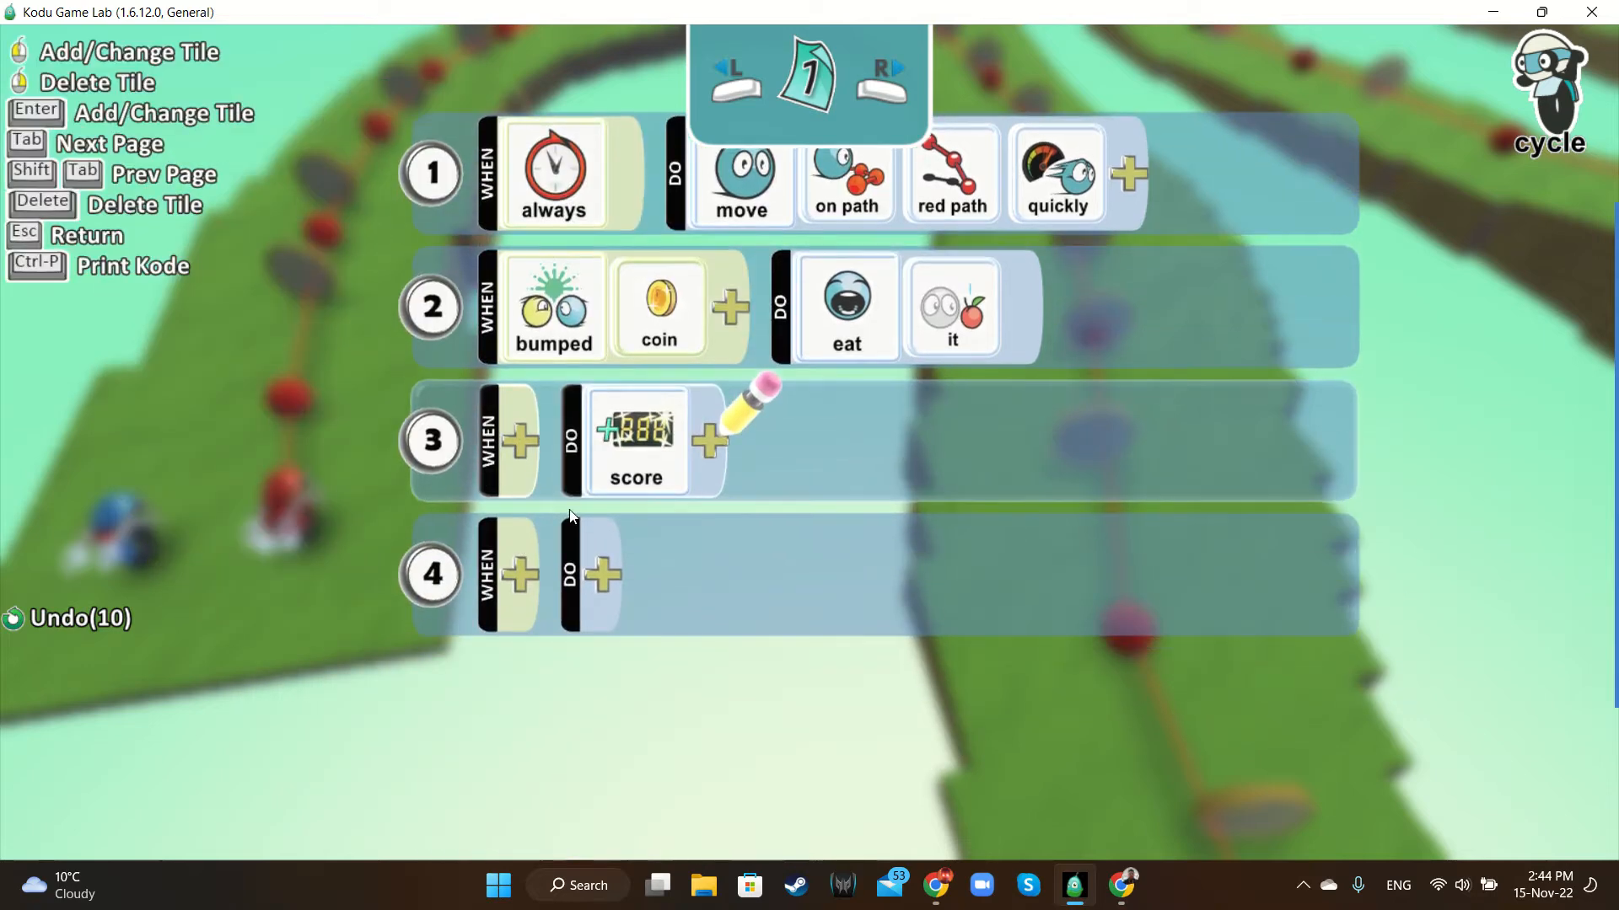
click(716, 441)
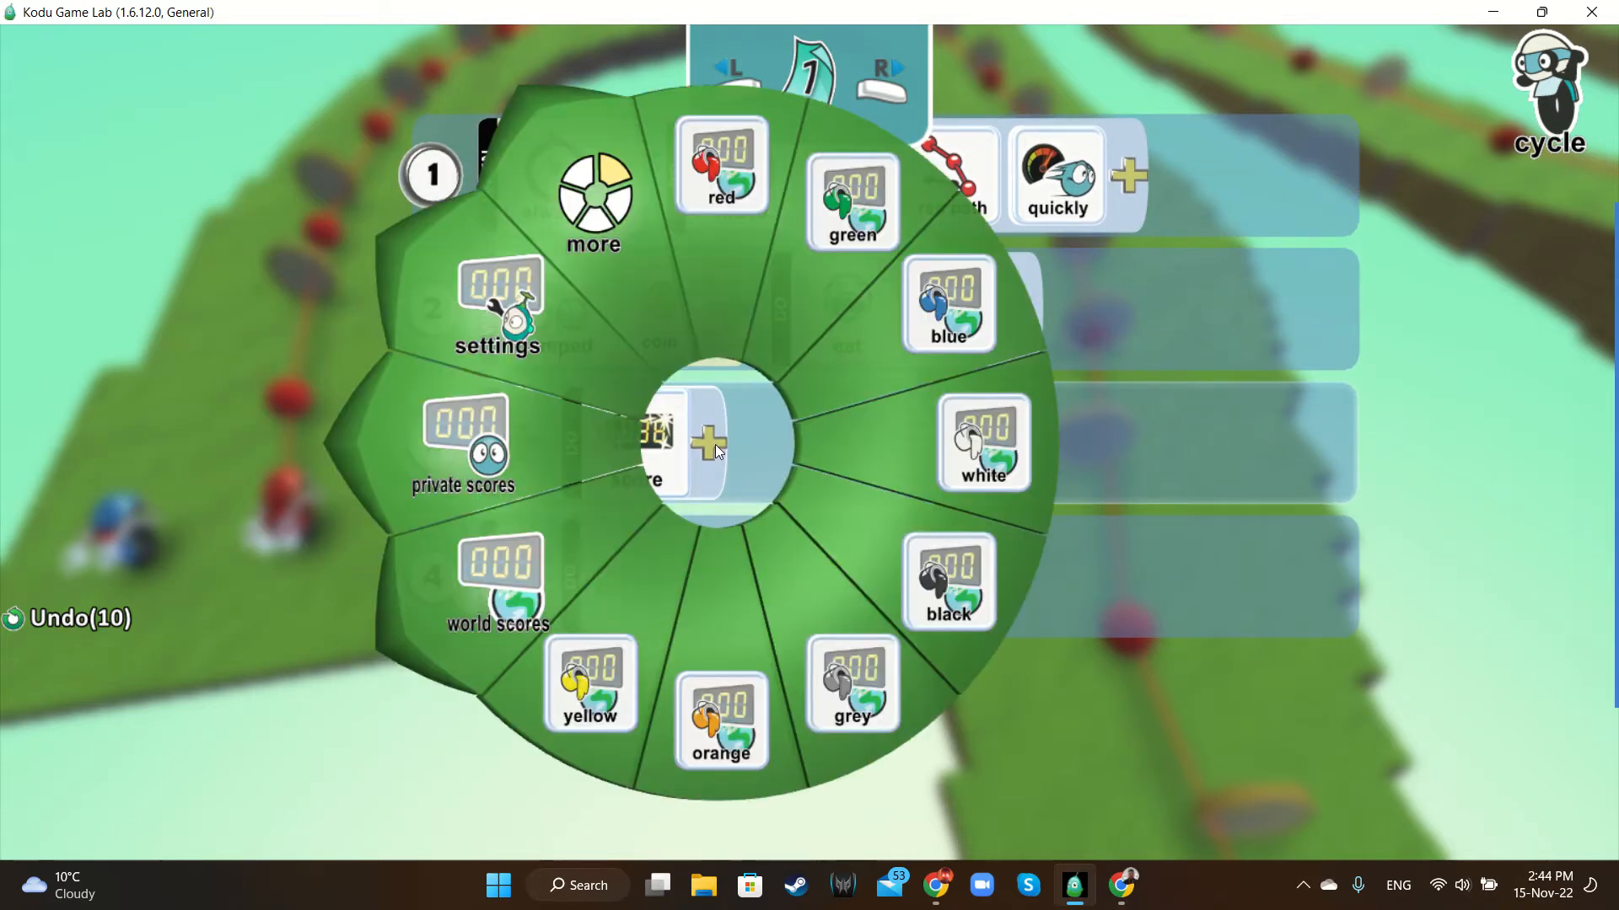
click(735, 187)
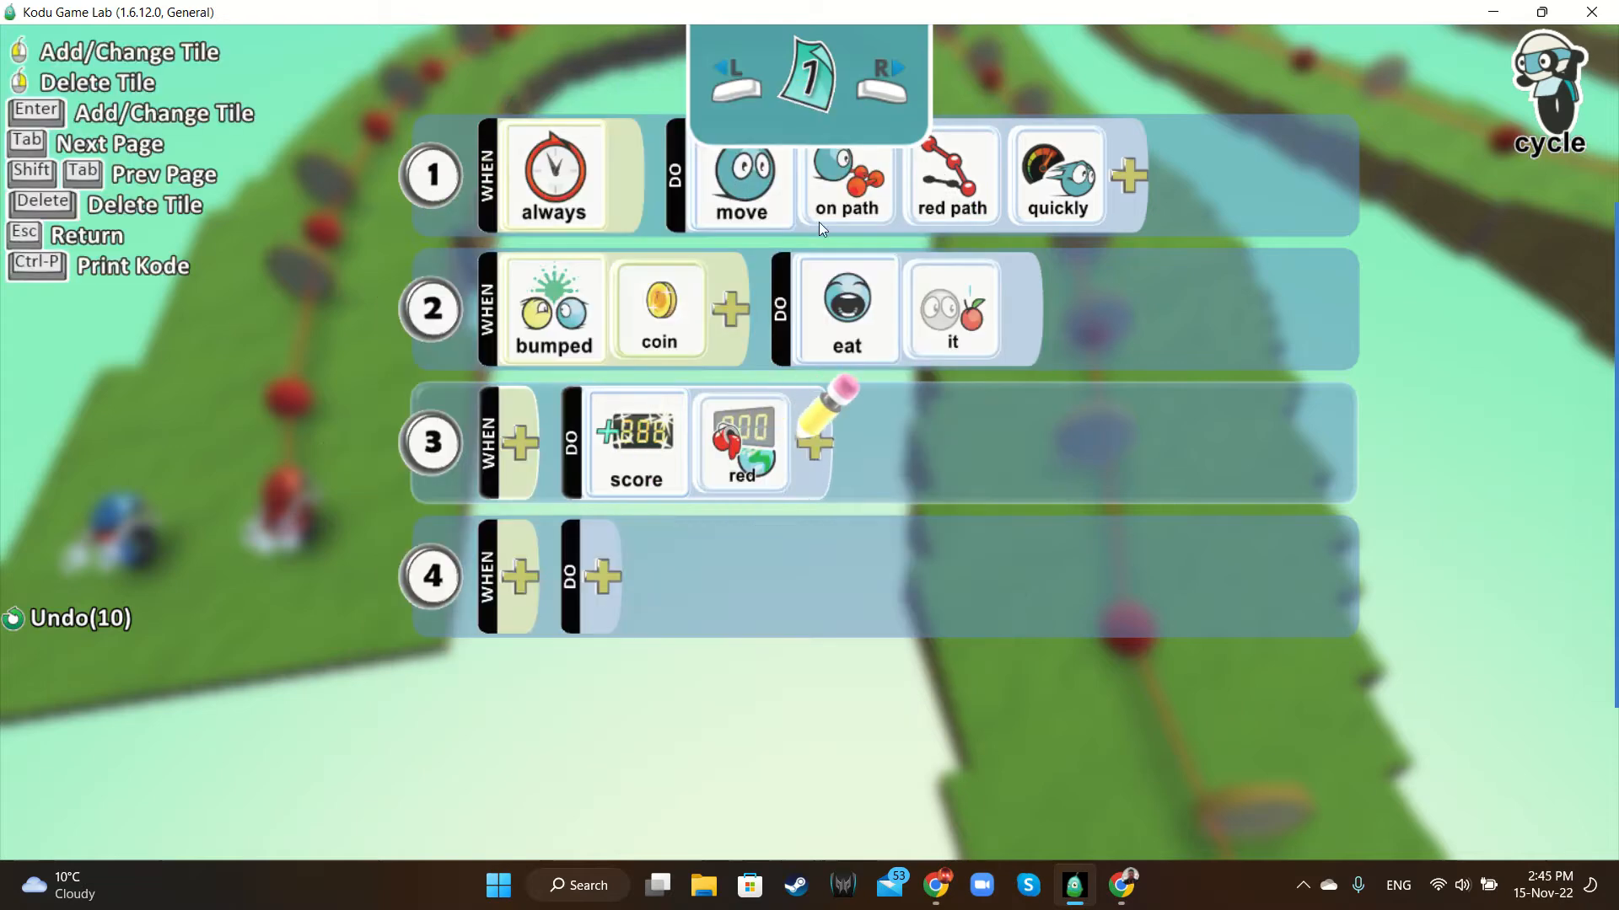
click(811, 428)
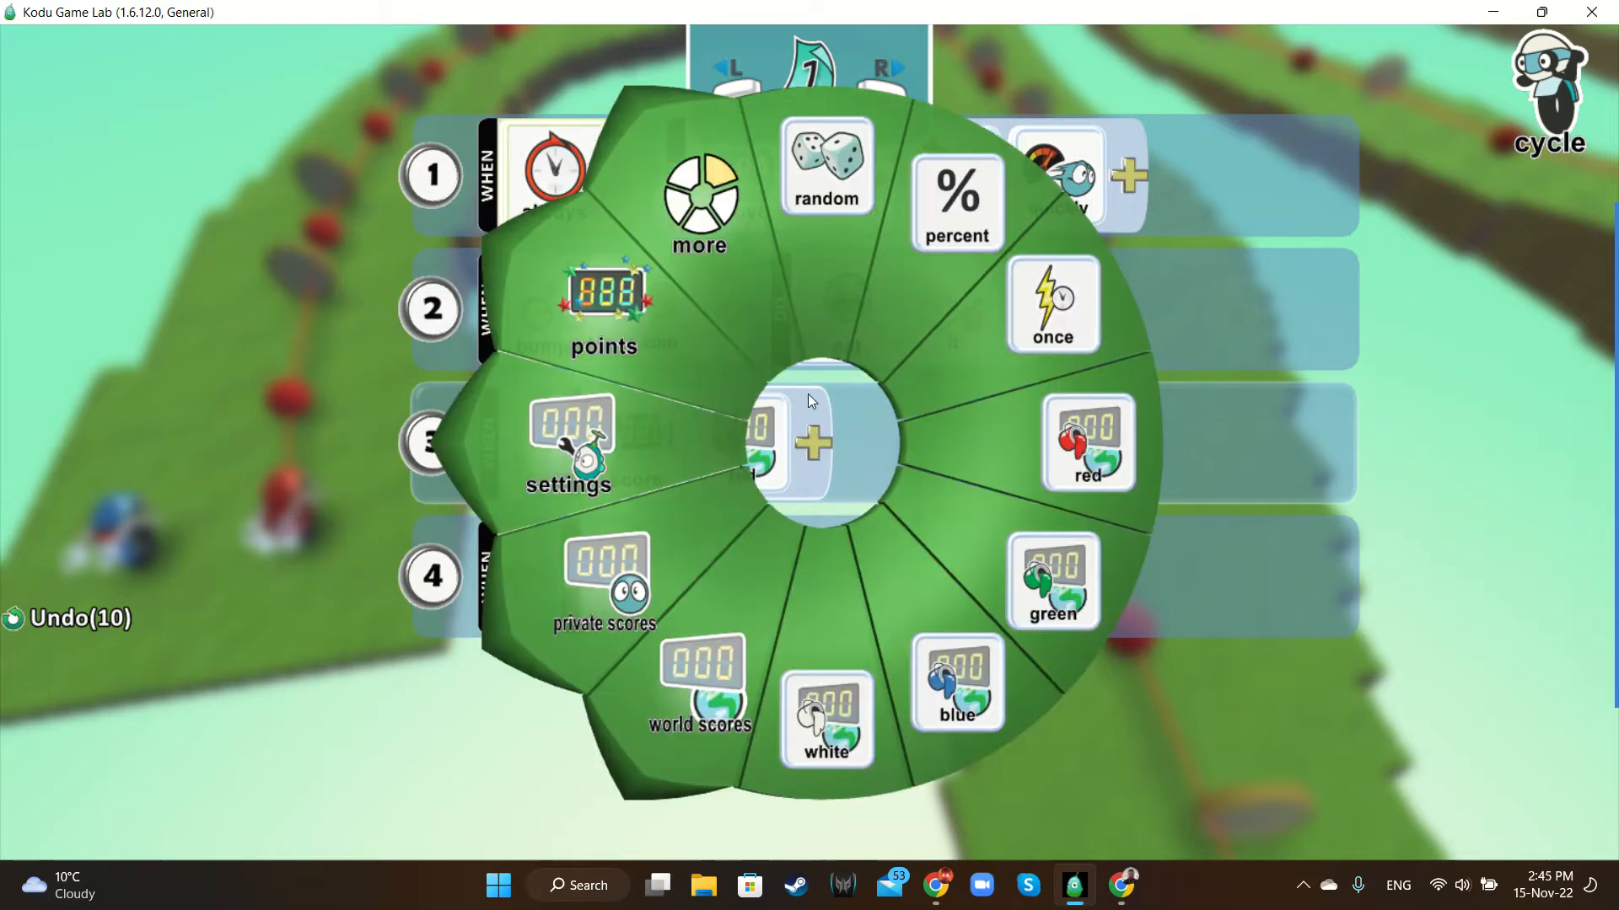
click(609, 322)
click(721, 226)
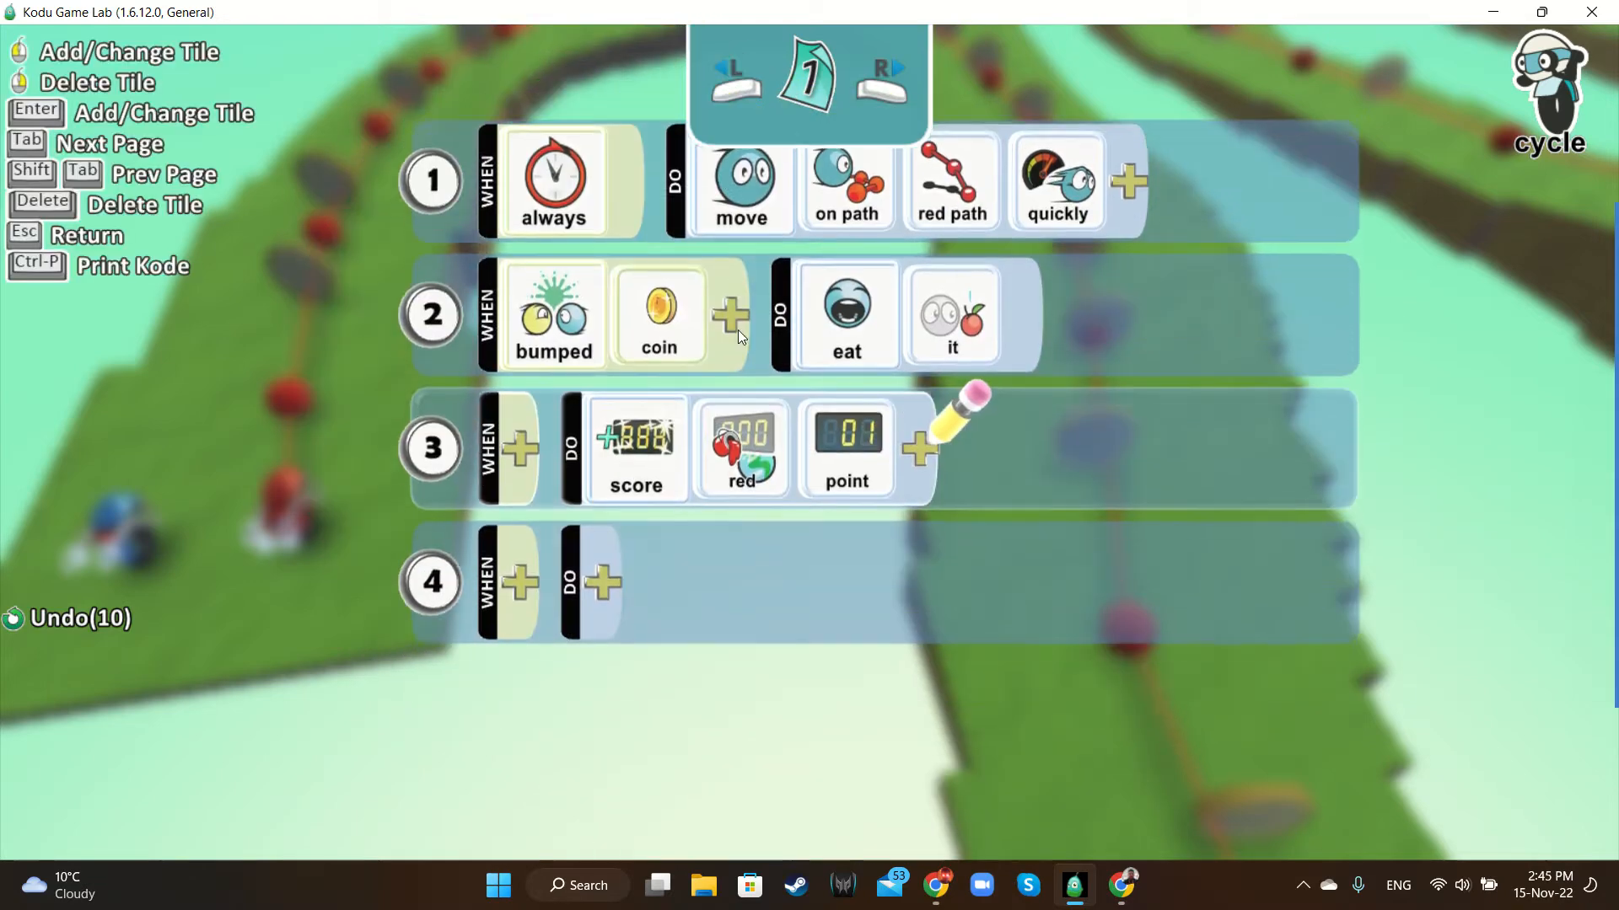
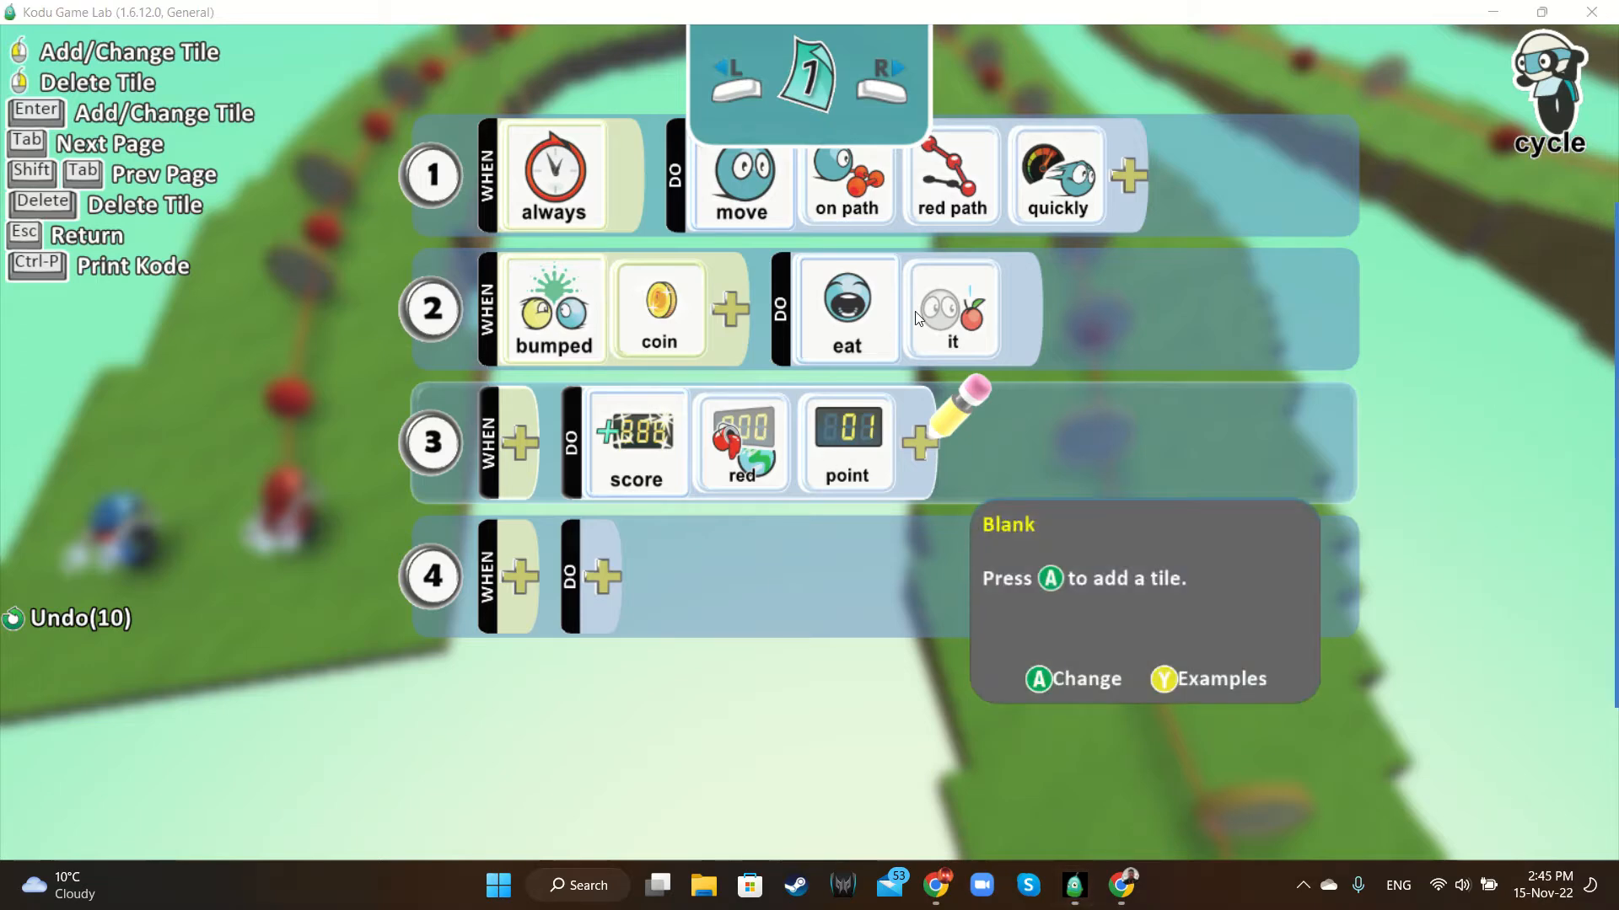
drag(601, 246, 464, 296)
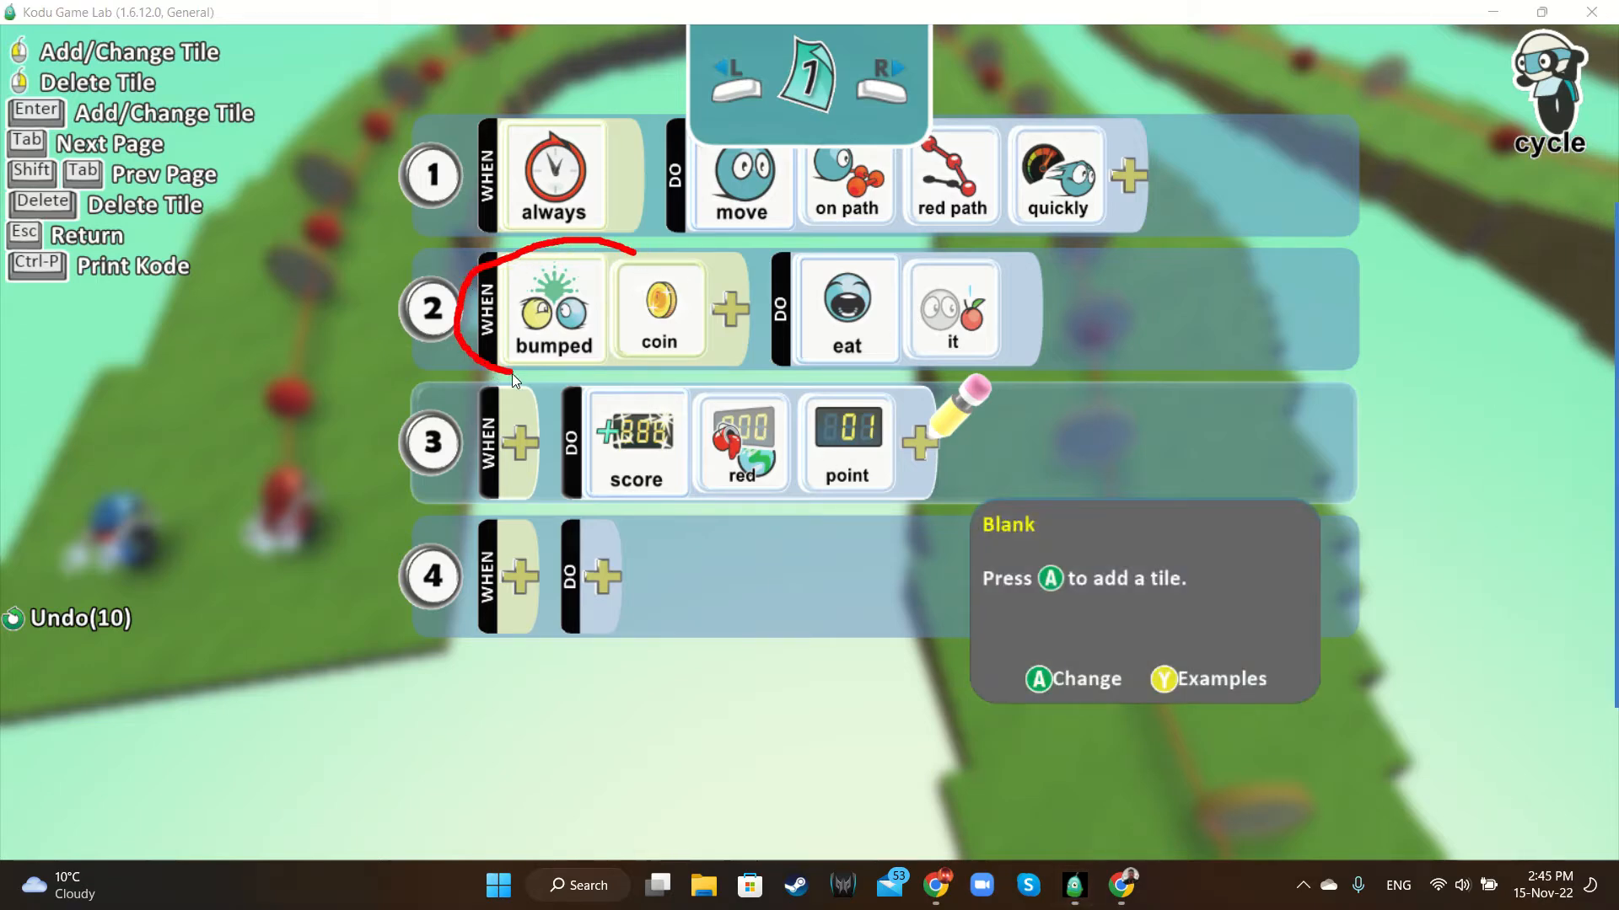
mouse_move(513, 373)
mouse_down()
mouse_move(686, 371)
mouse_move(674, 247)
mouse_move(611, 251)
mouse_up()
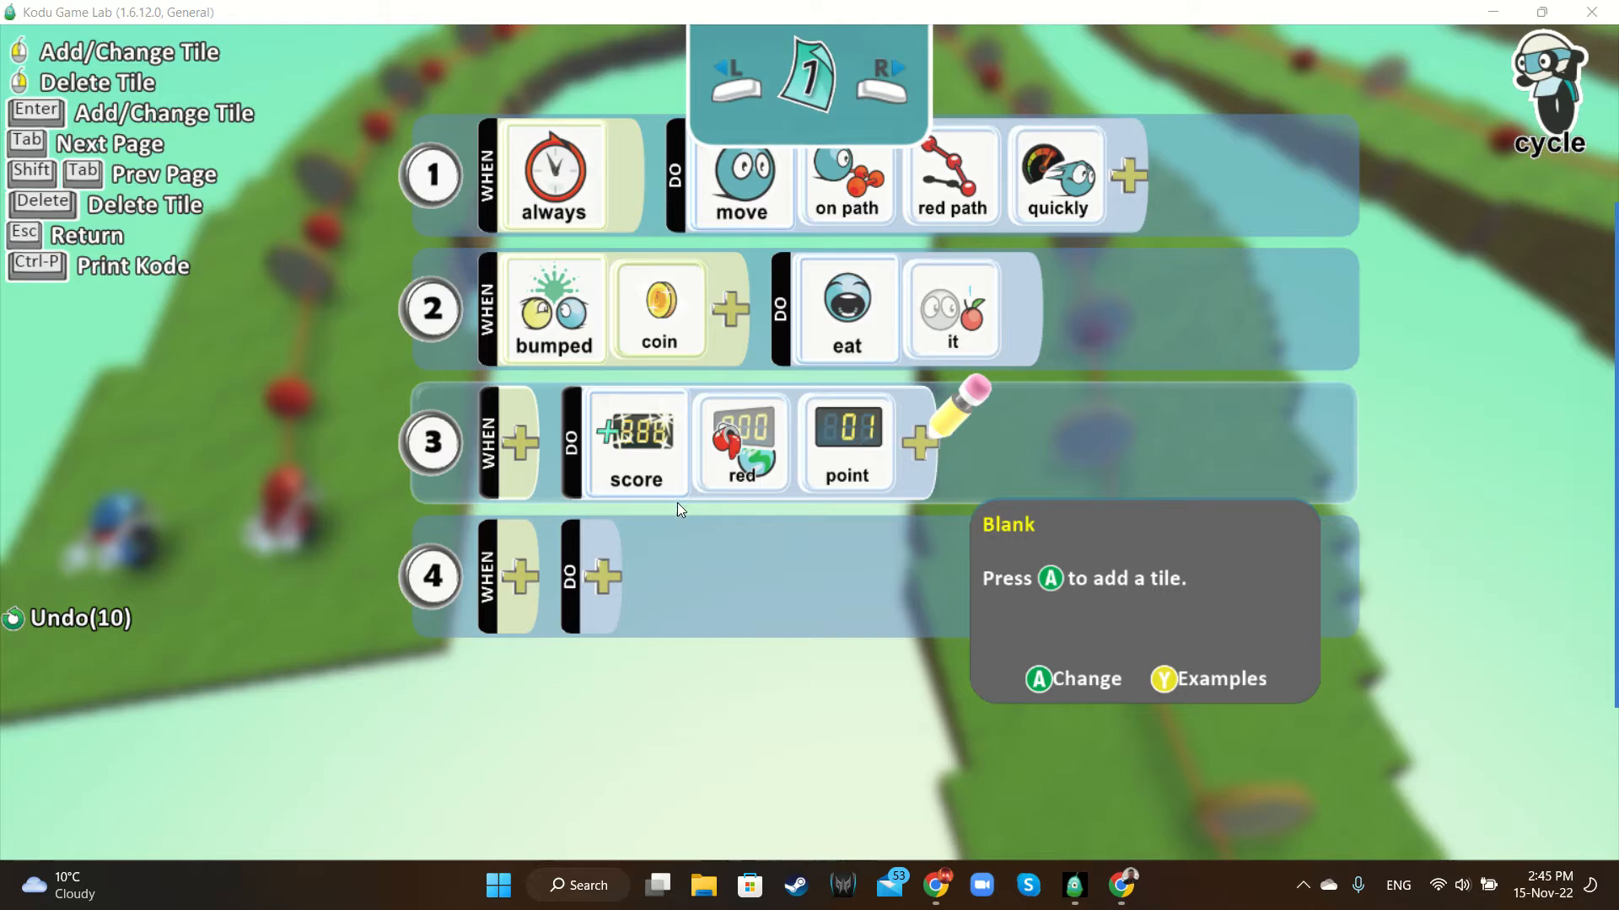
Indent row 3 under row 2 and move it back to the outer level
click(439, 453)
drag(439, 453, 509, 456)
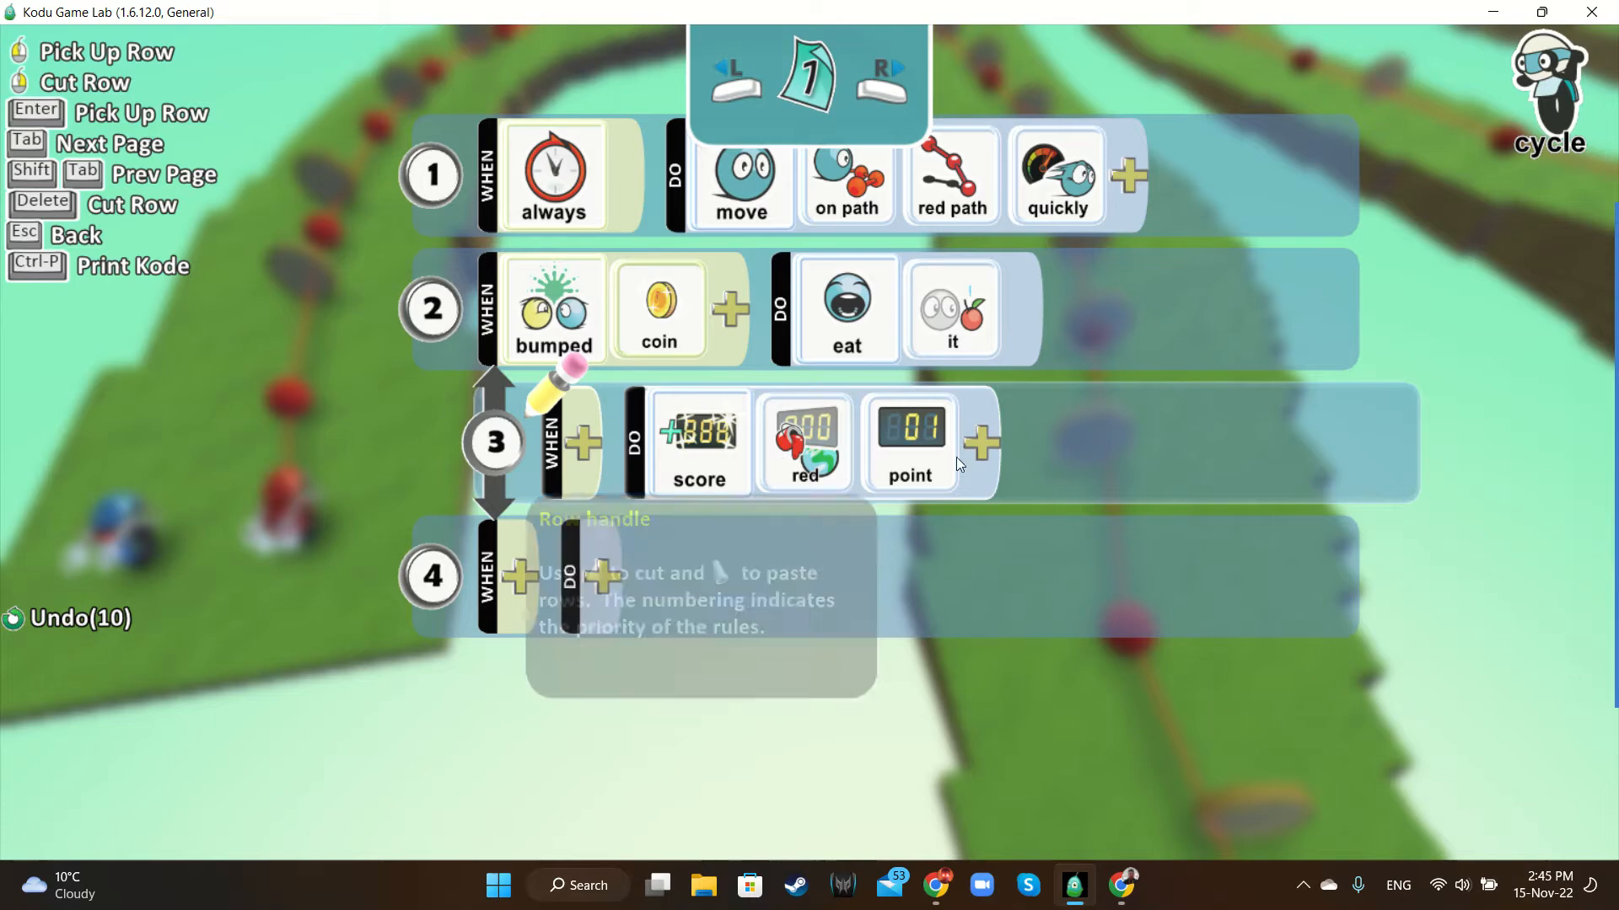
click(493, 442)
click(405, 436)
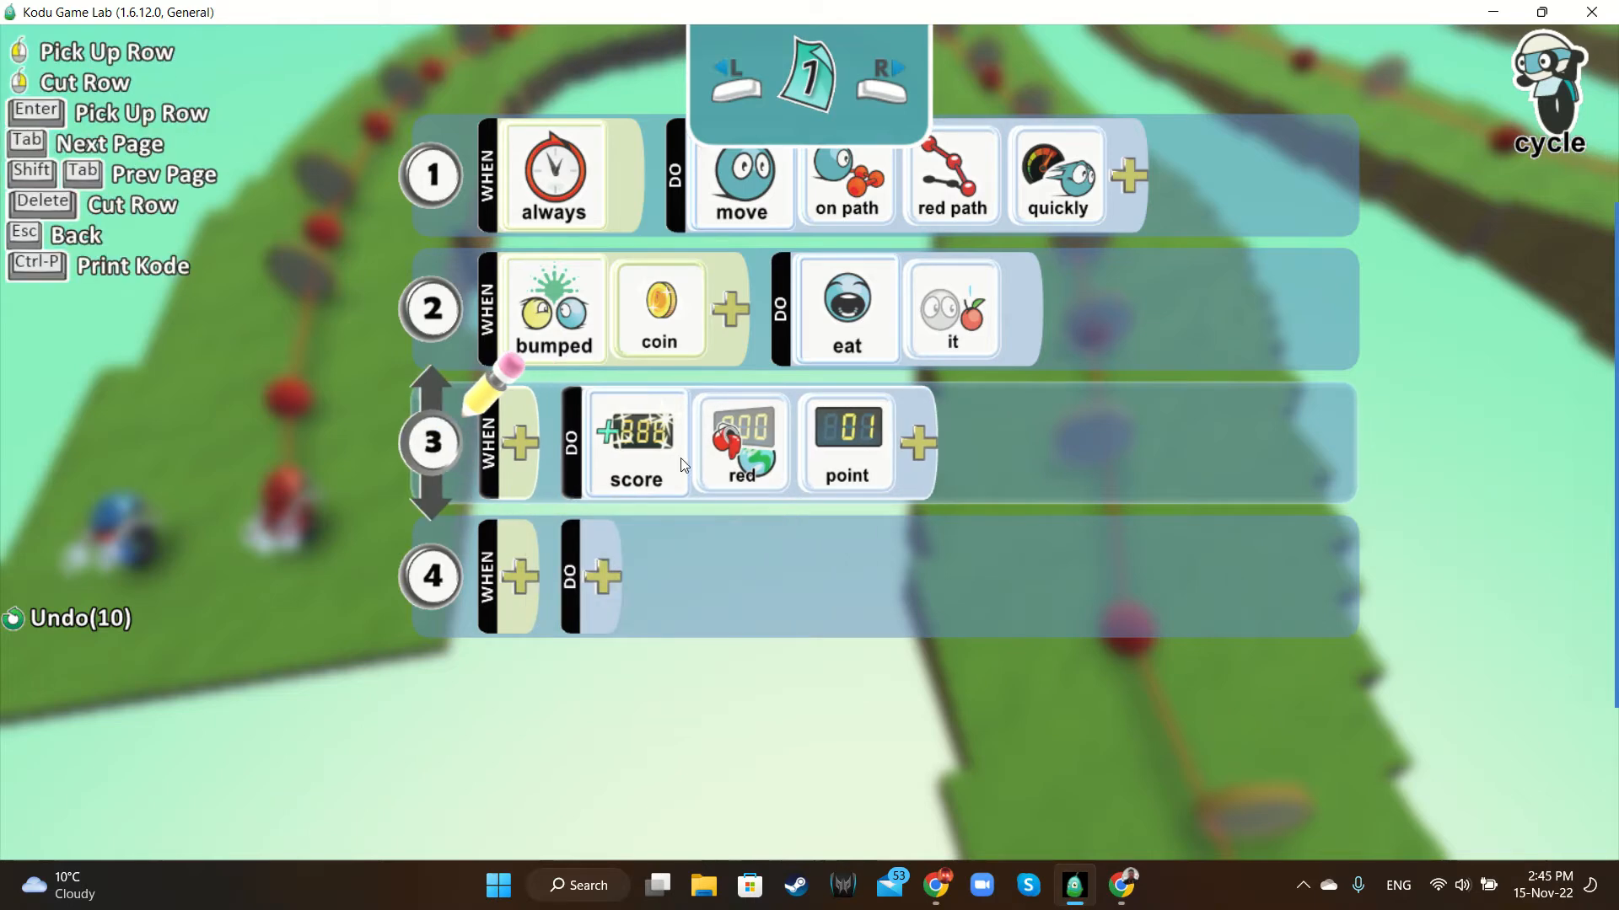
Run the game to test the red score with row 3 unindented, and return to edit mode
key(Escape)
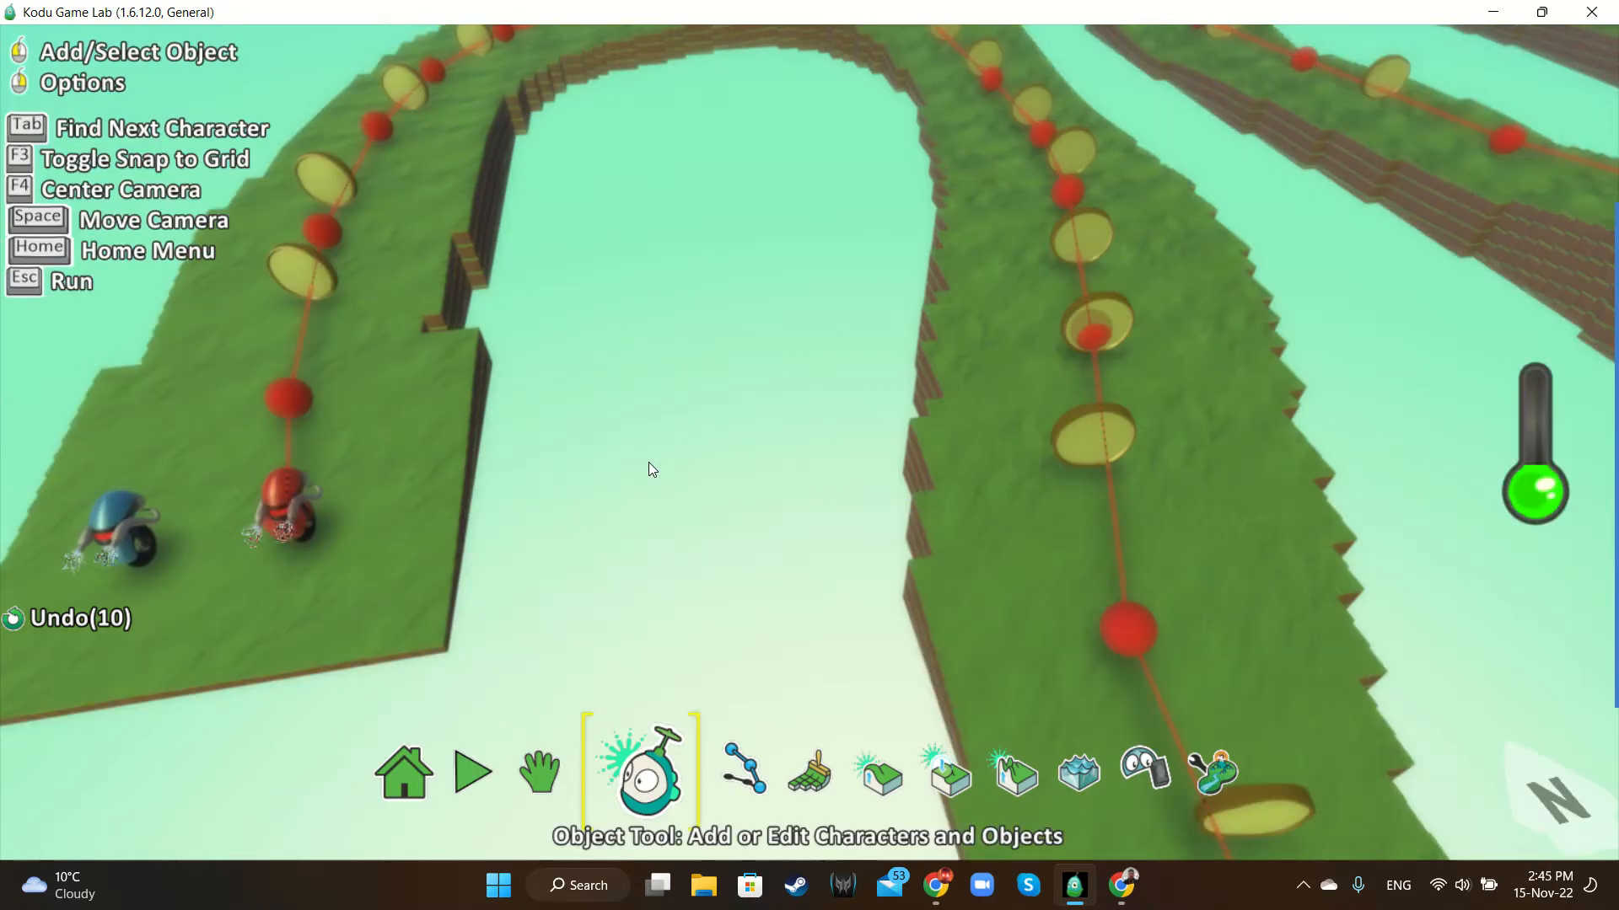
click(516, 764)
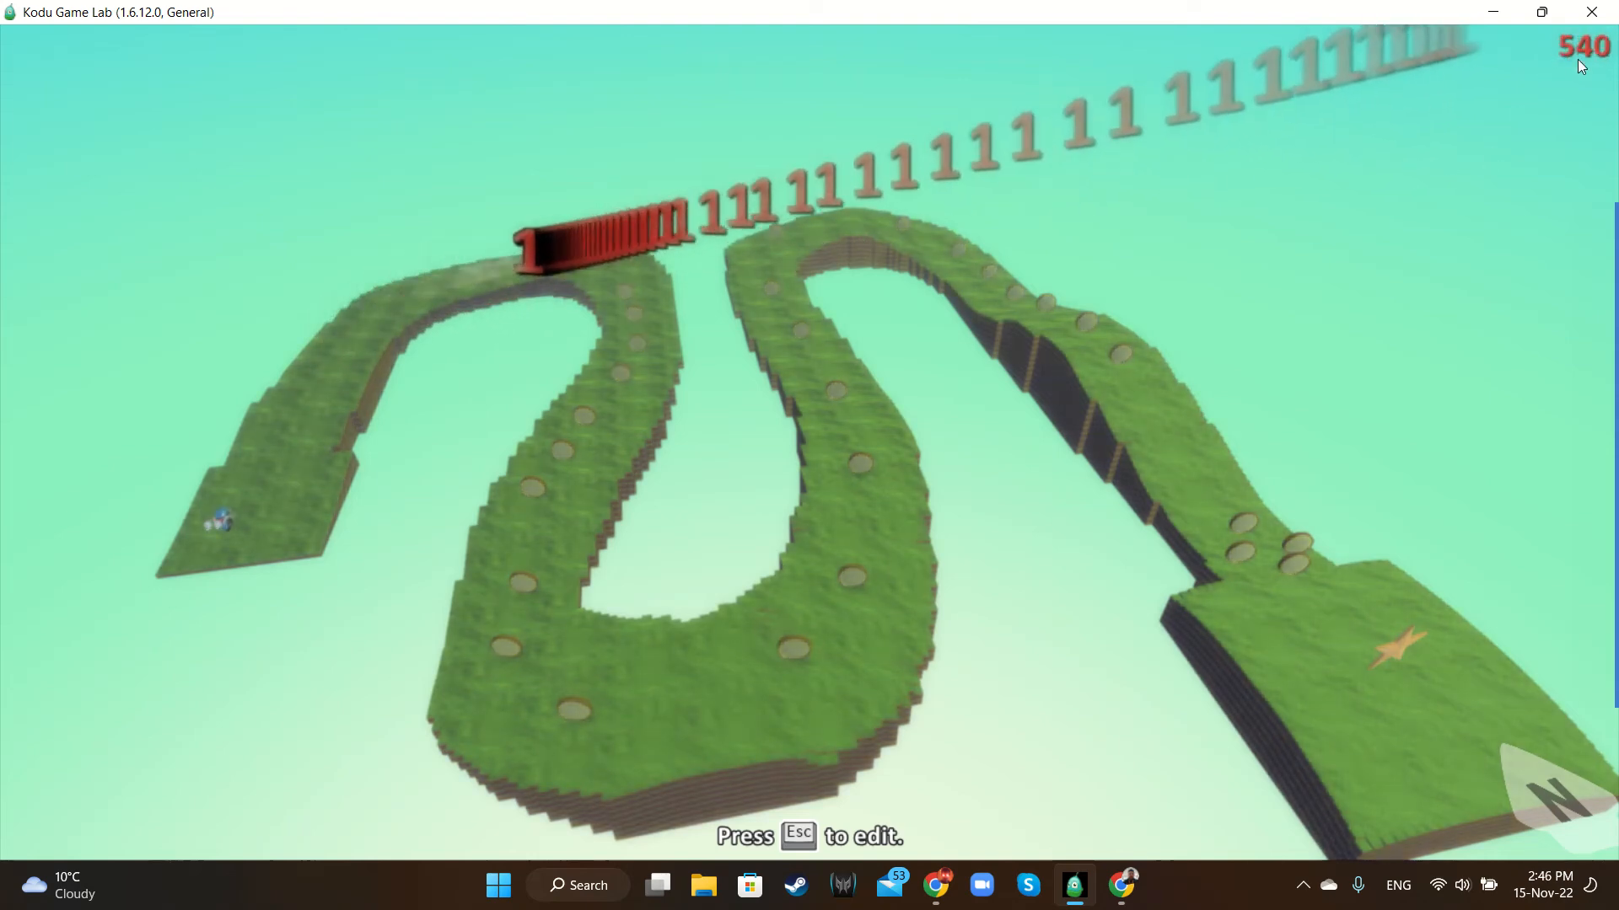
key(Escape)
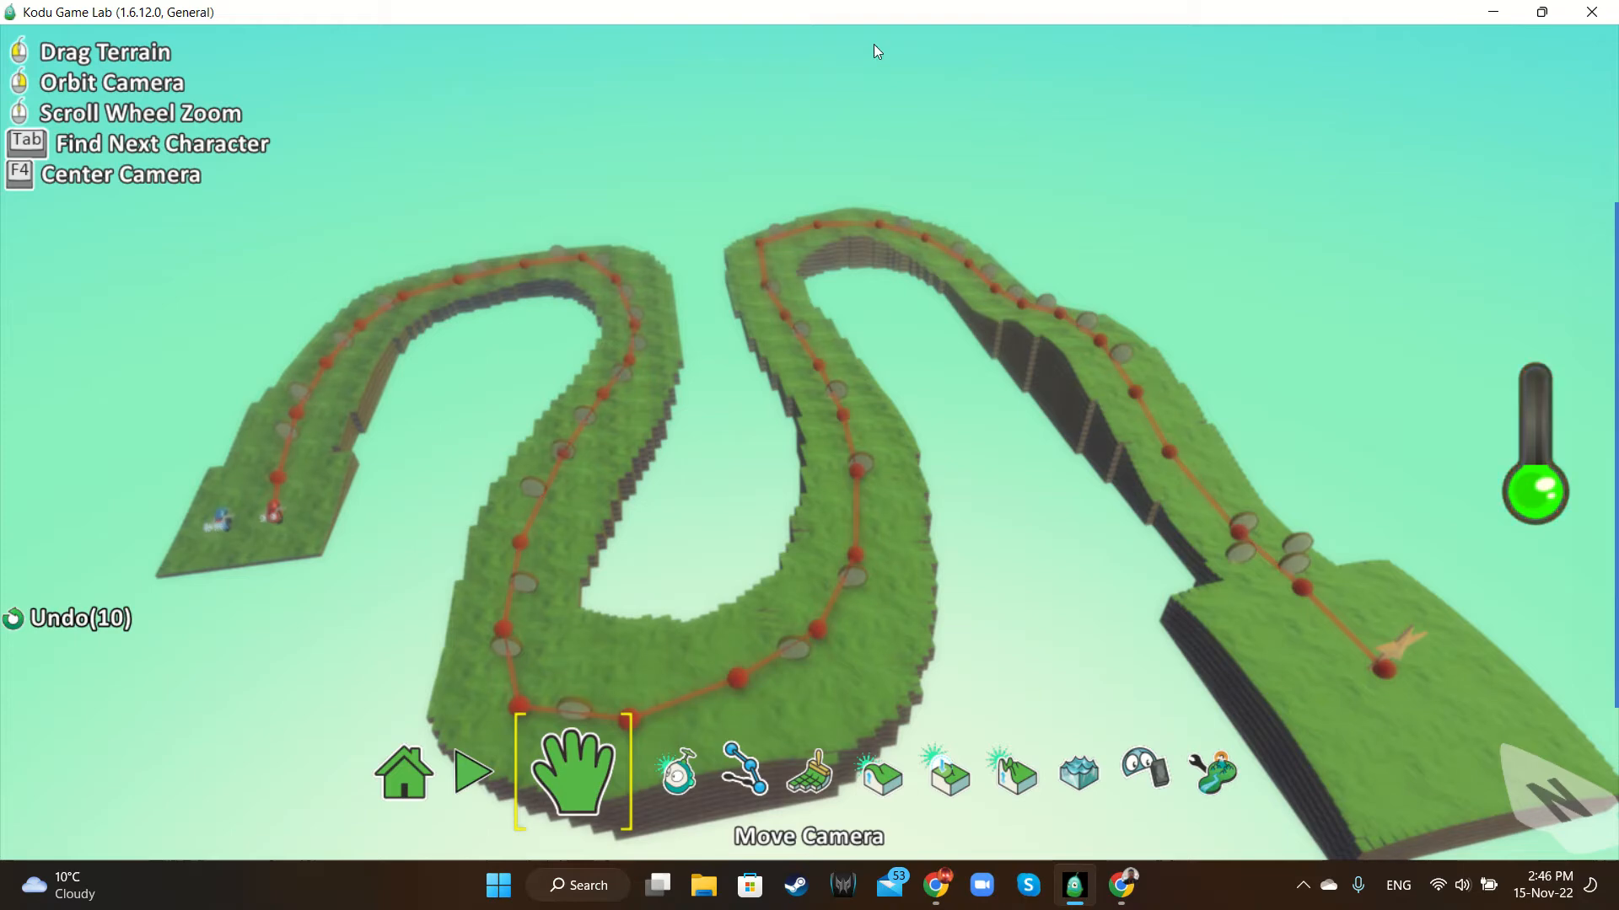
Reopen the red cycle's program and indent row 3, the scoring row, under the bumped coin row
click(661, 771)
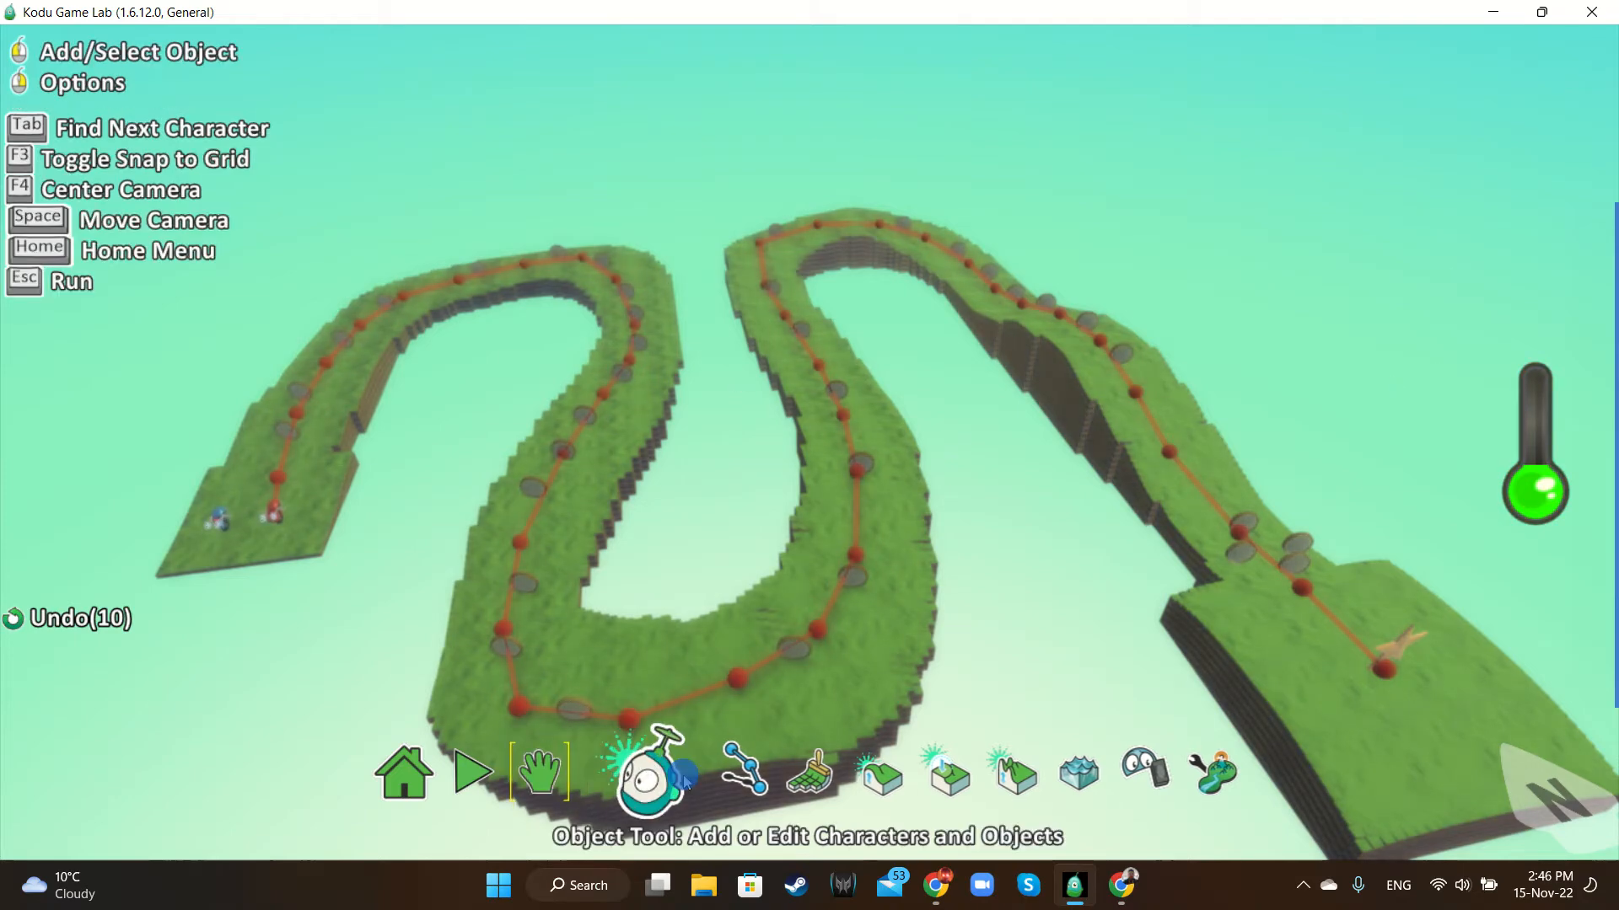
right_click(268, 514)
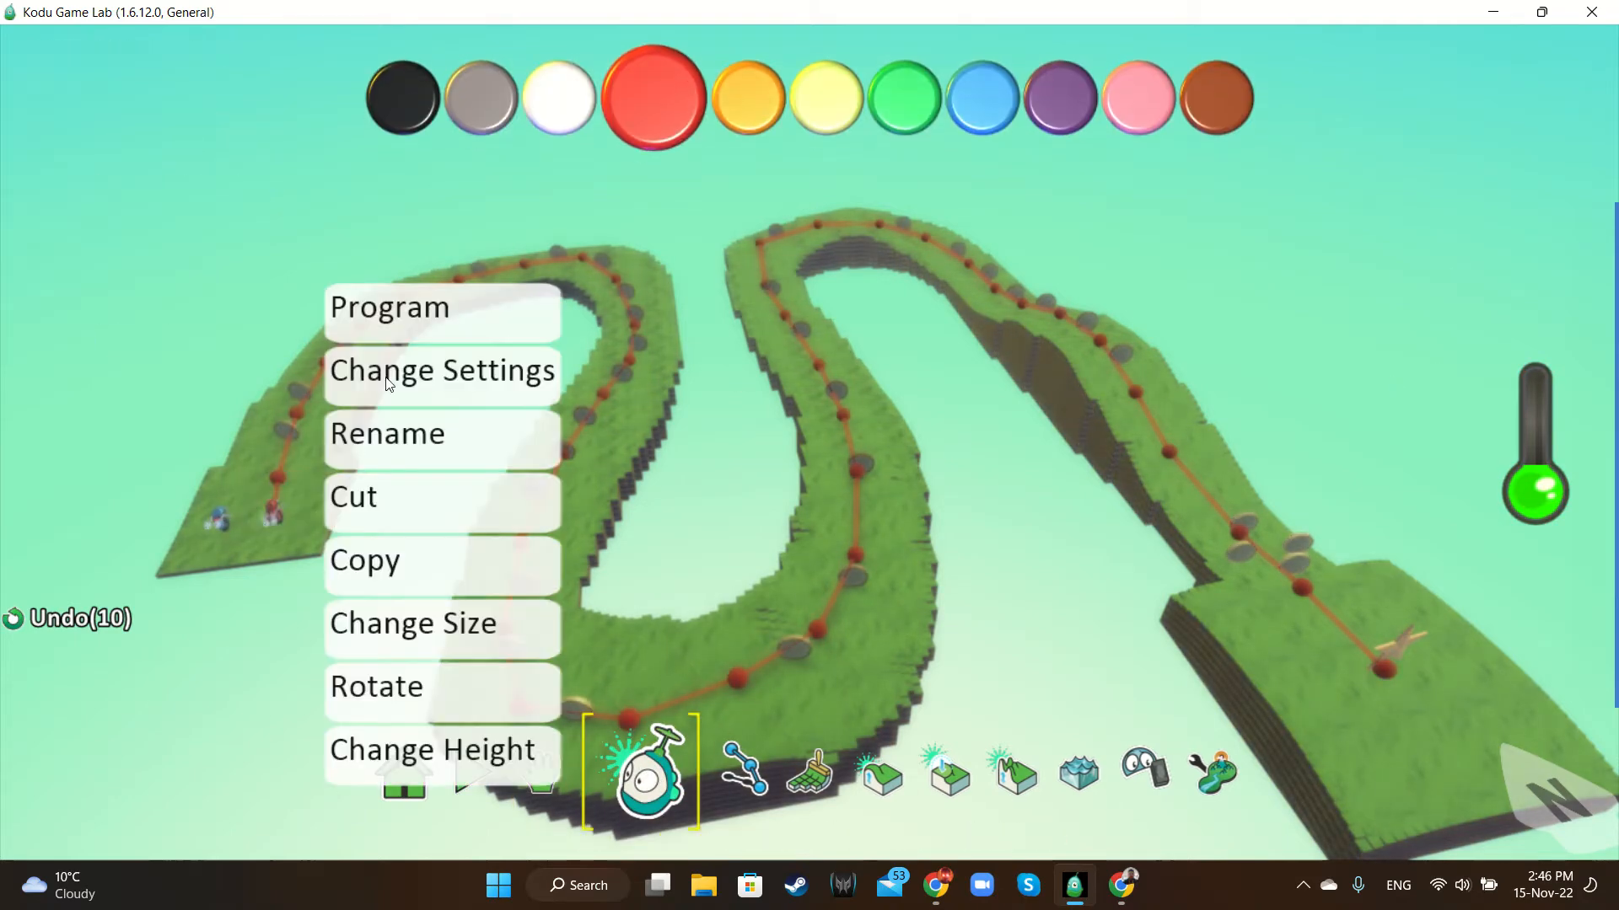
click(408, 312)
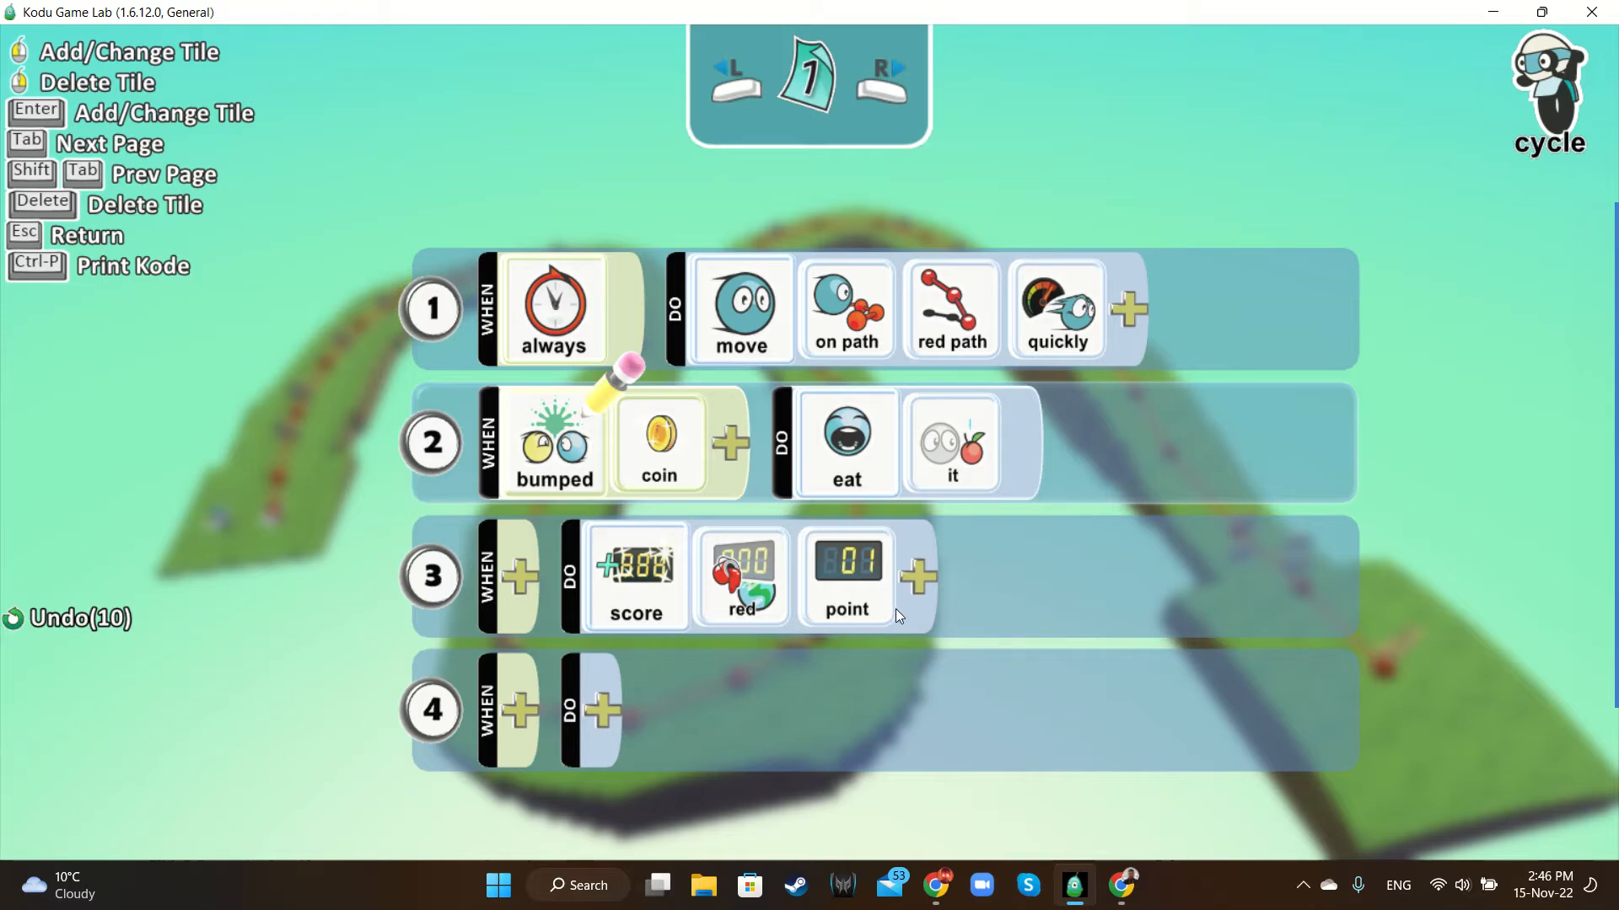
scroll(438, 579, down, 1)
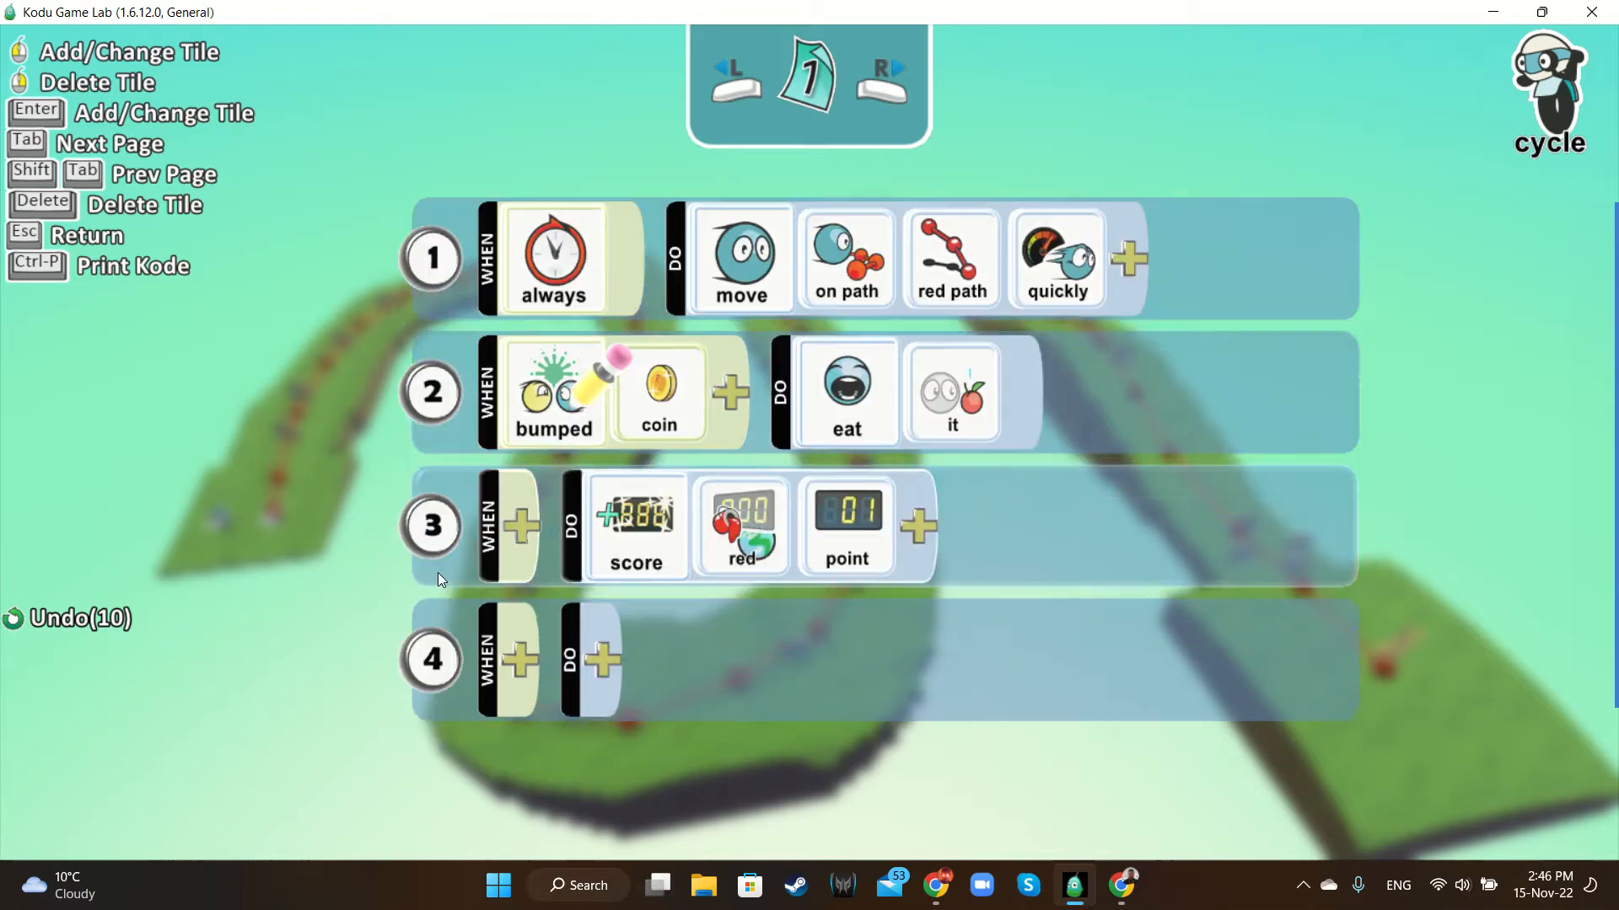
click(434, 442)
click(687, 453)
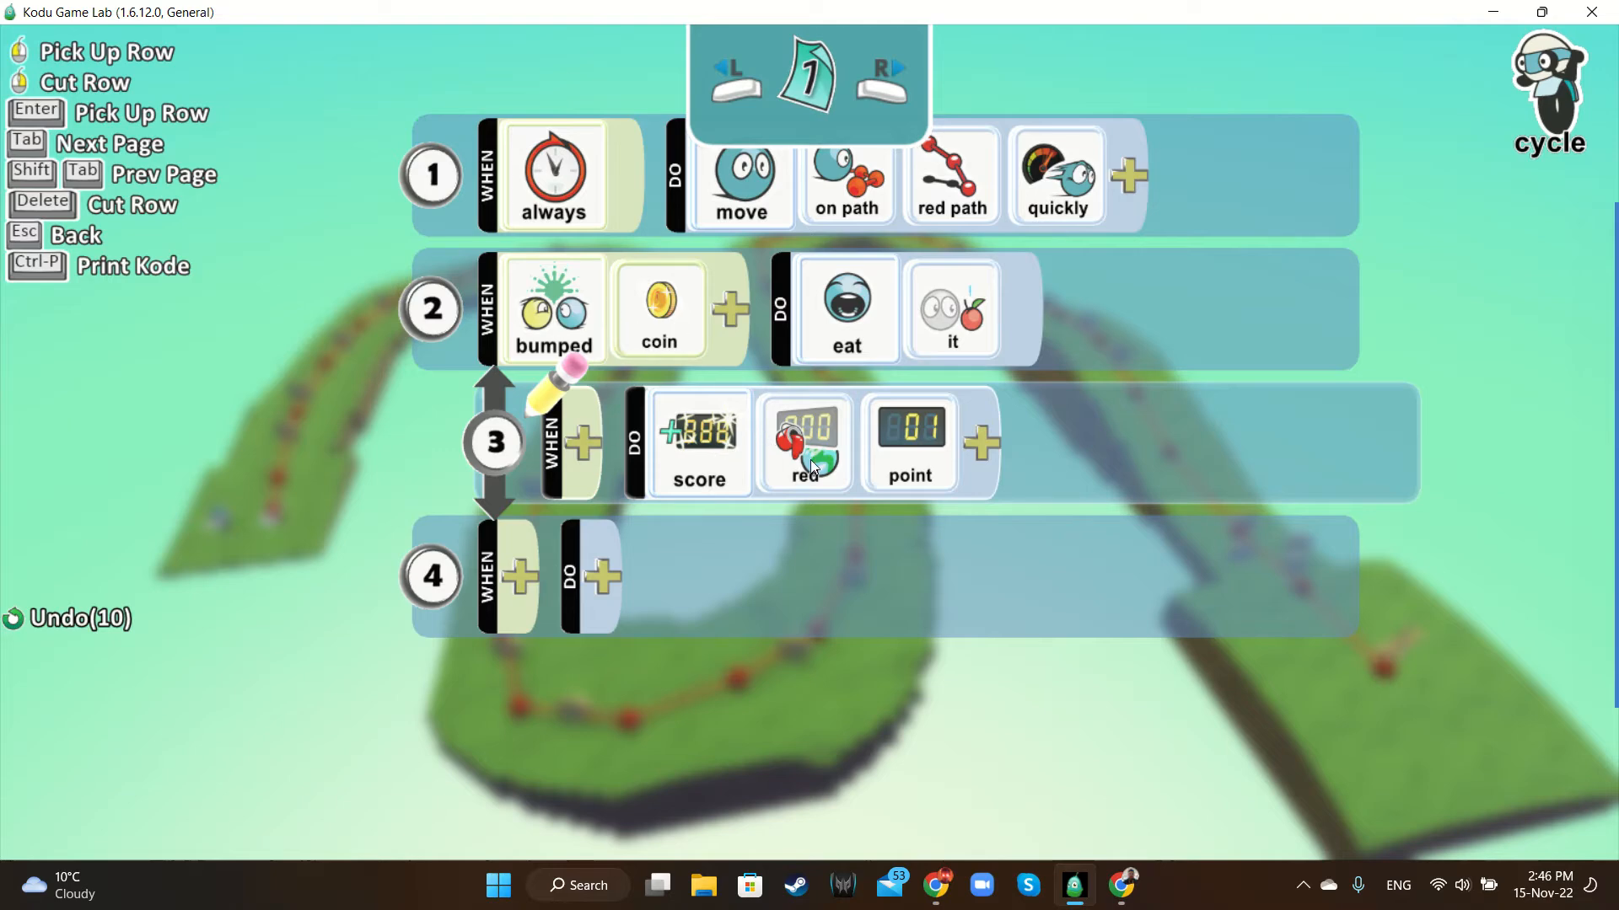
Run the game to check the red score with the scoring row indented, and return to edit mode
key(Escape)
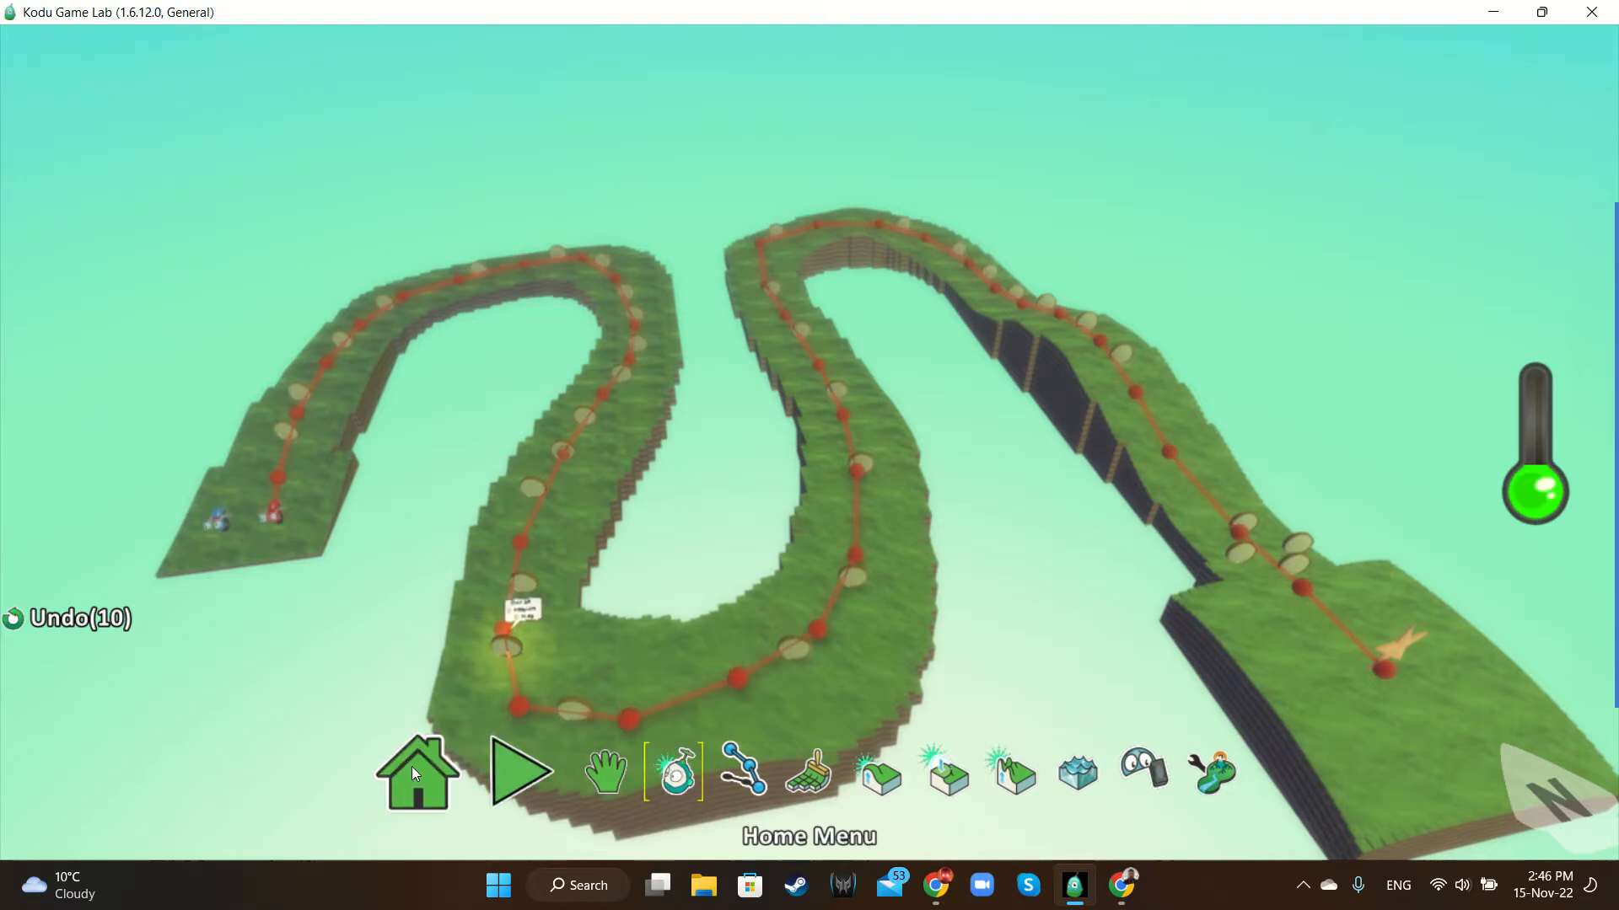
click(526, 776)
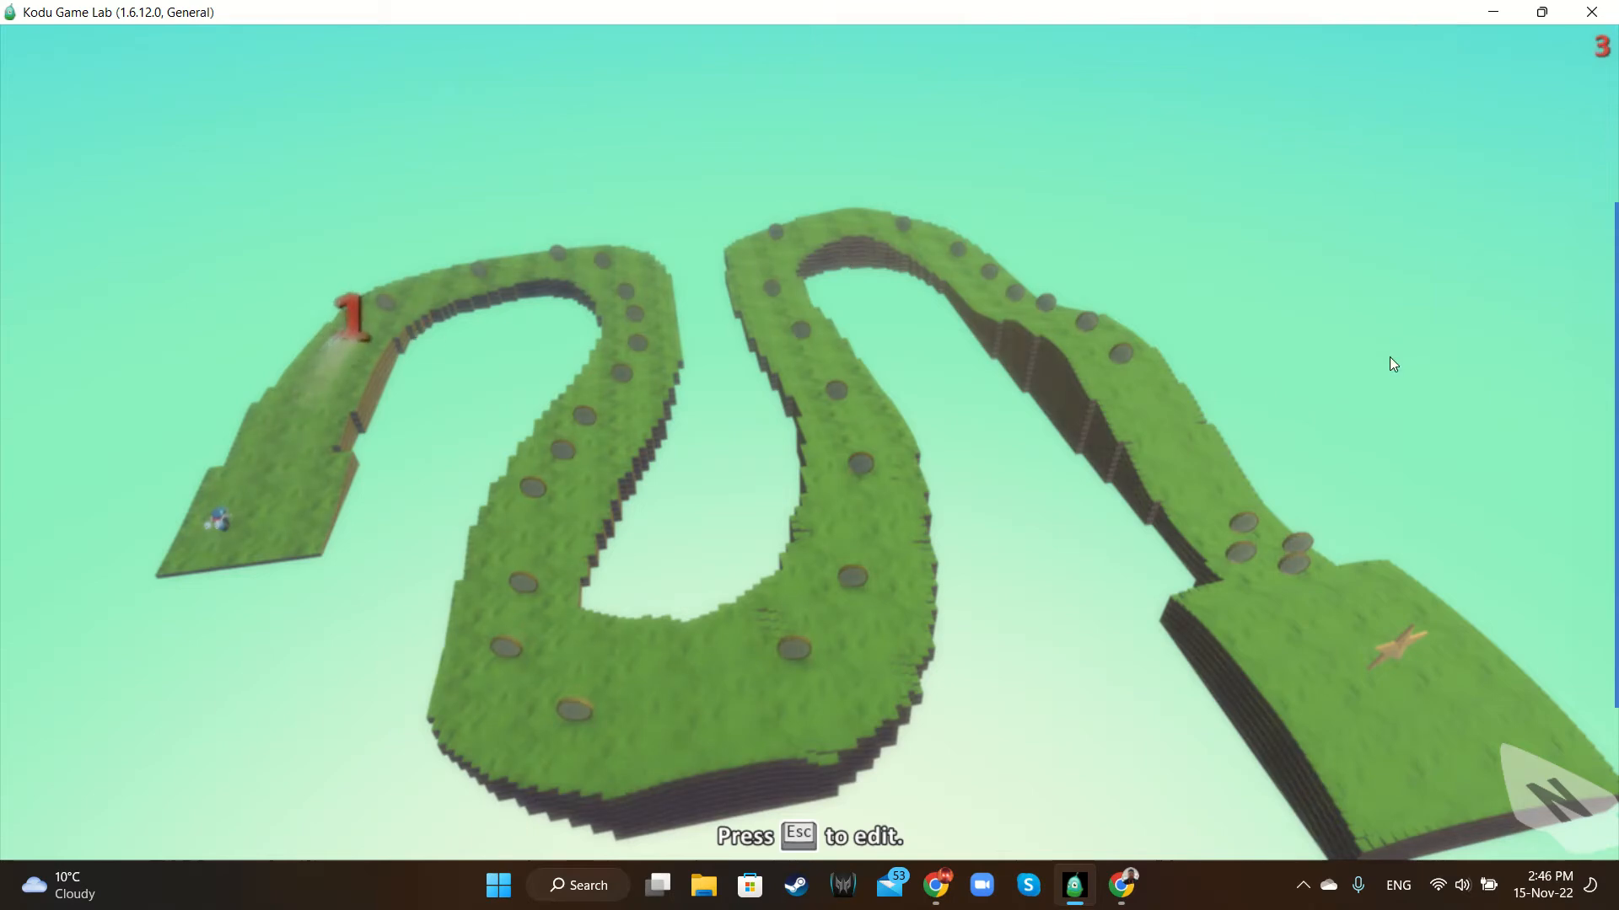
key(Escape)
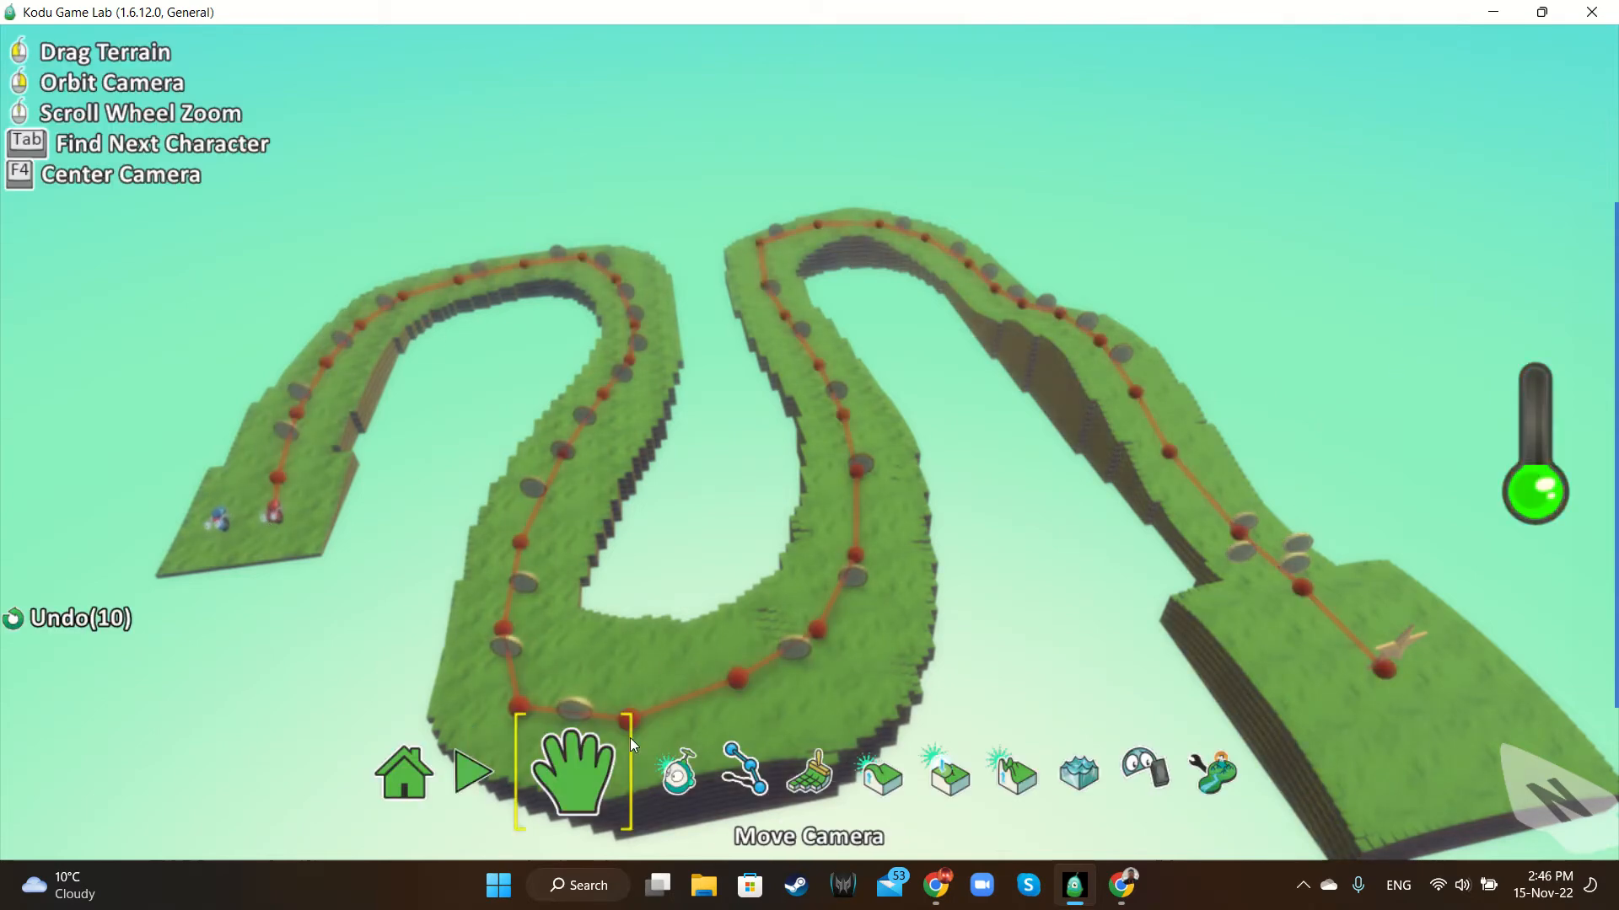
Open the red cycle's program for editing
click(662, 767)
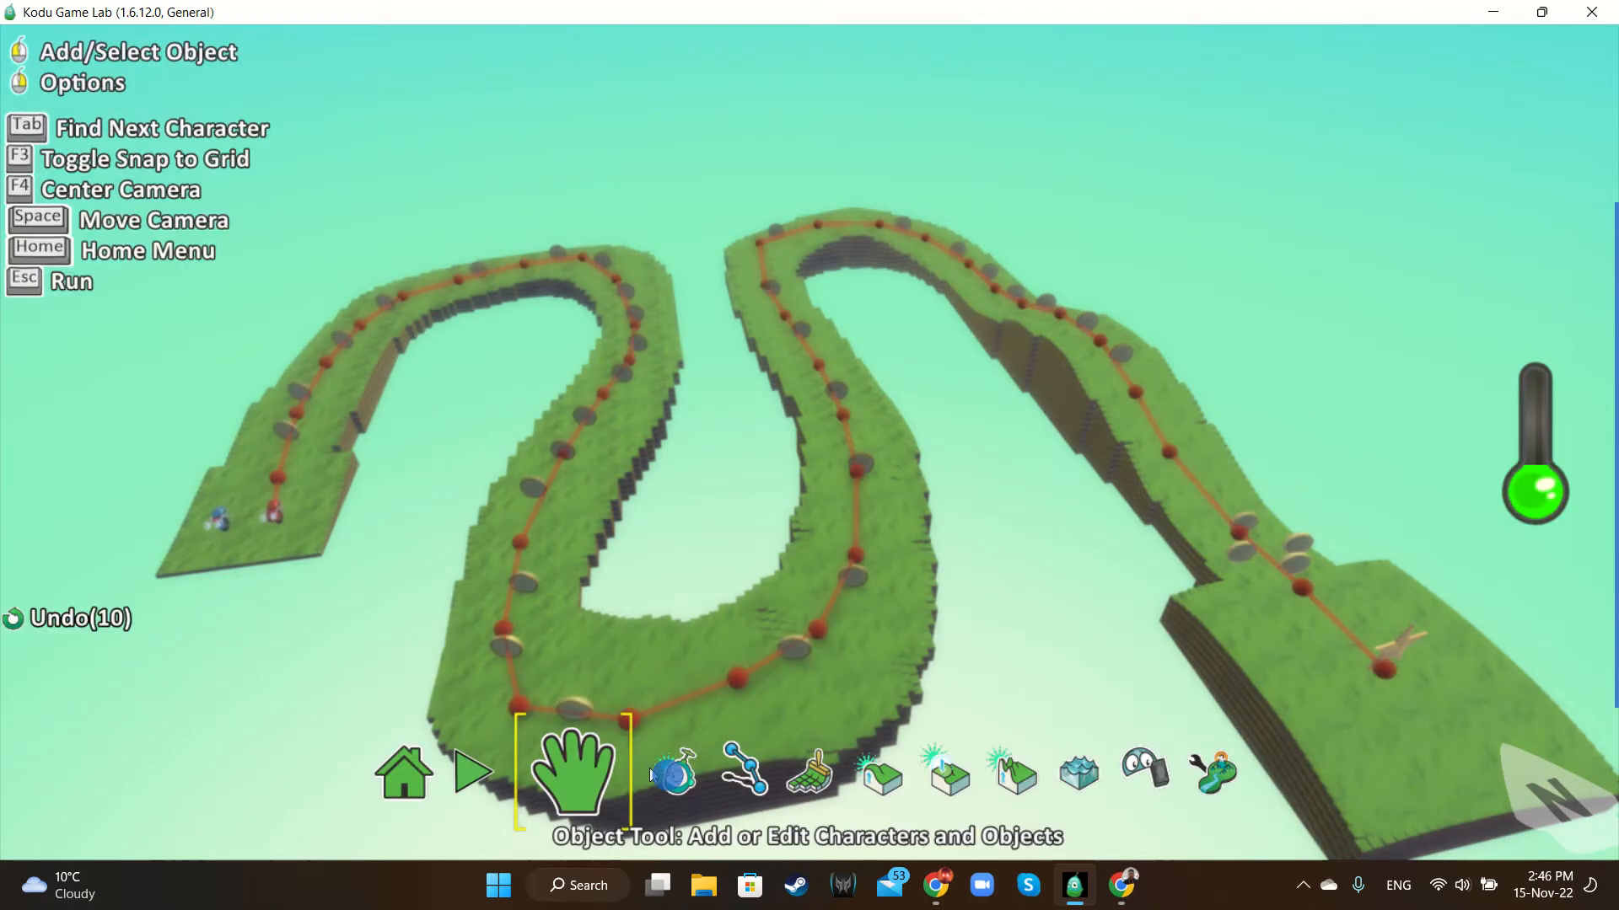
right_click(275, 509)
click(396, 307)
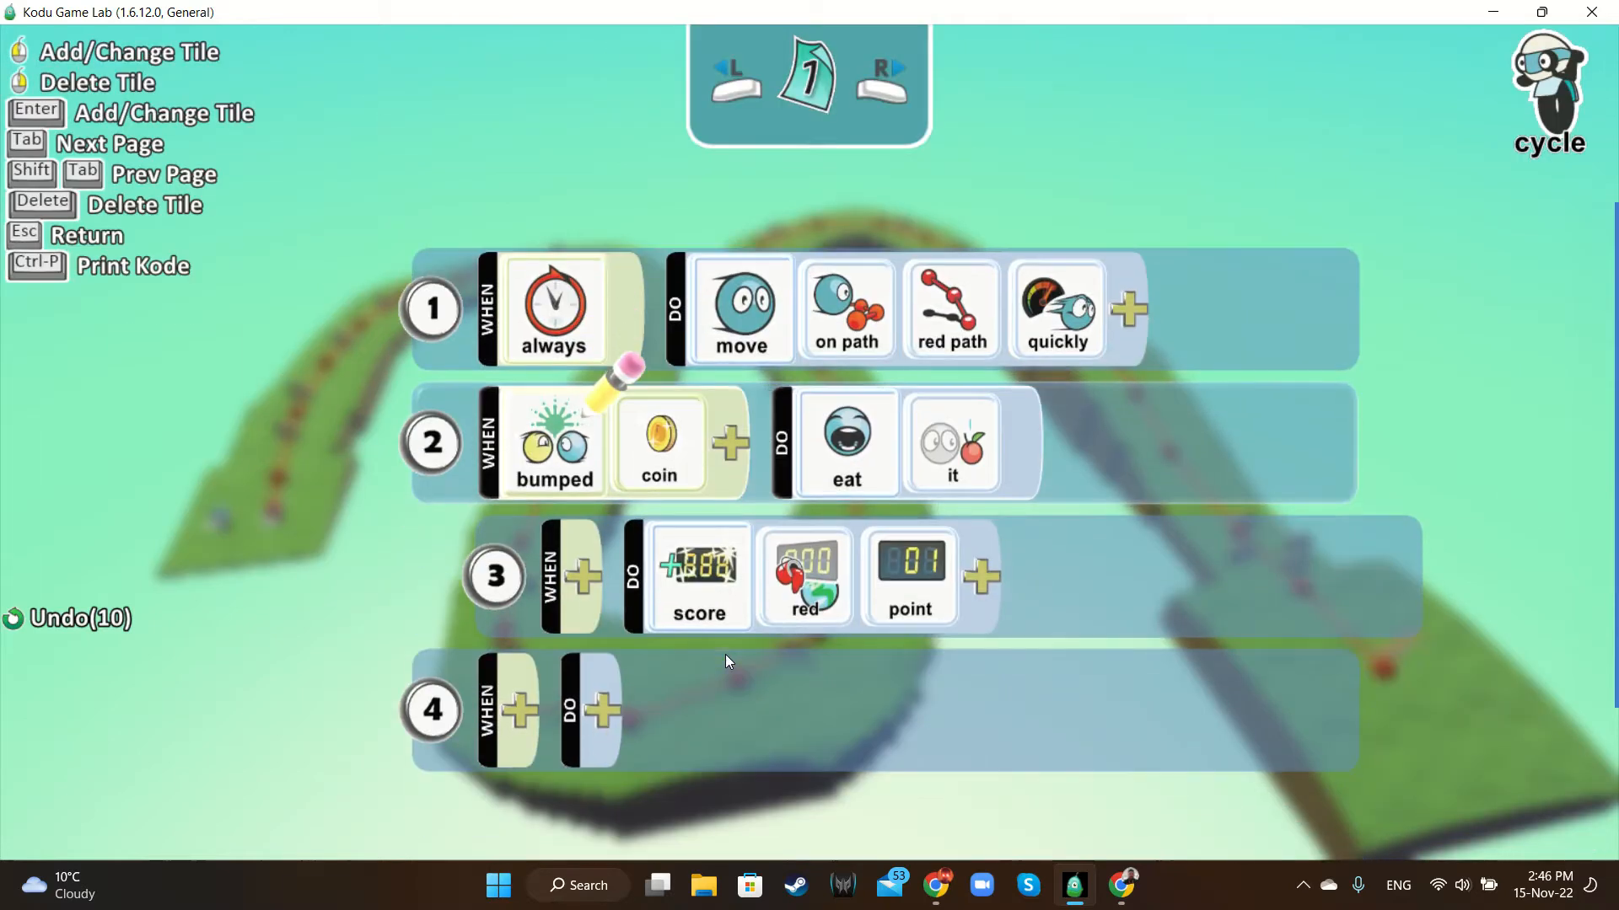
Set the WHEN condition of row 4 in the red cycle's program to bumped star
scroll(725, 654, down, 1)
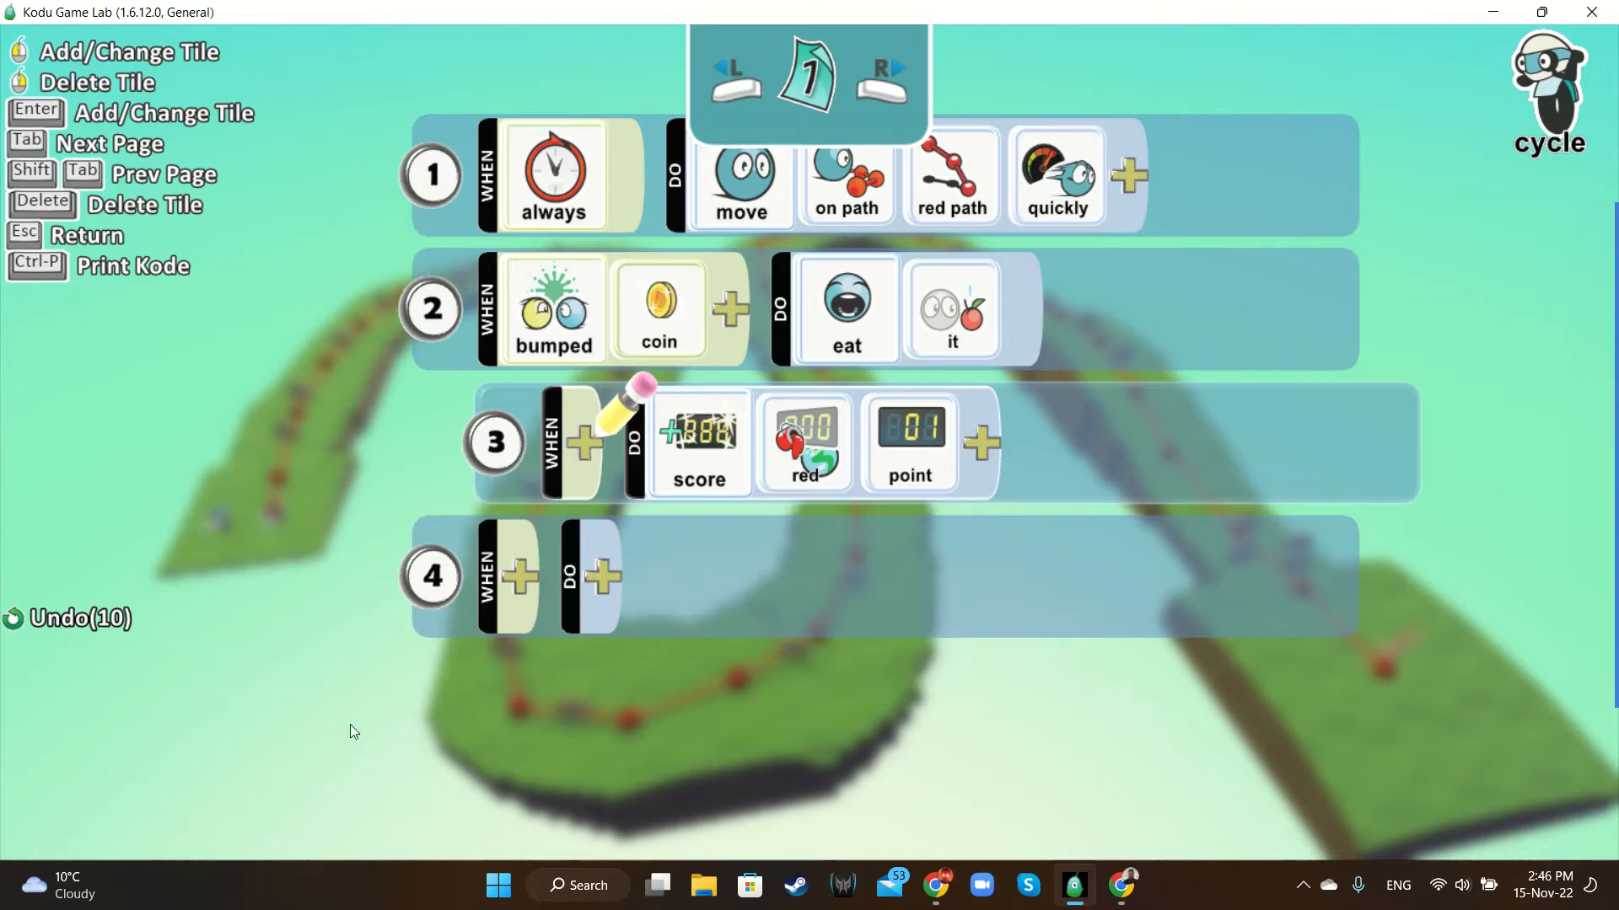
scroll(512, 575, down, 1)
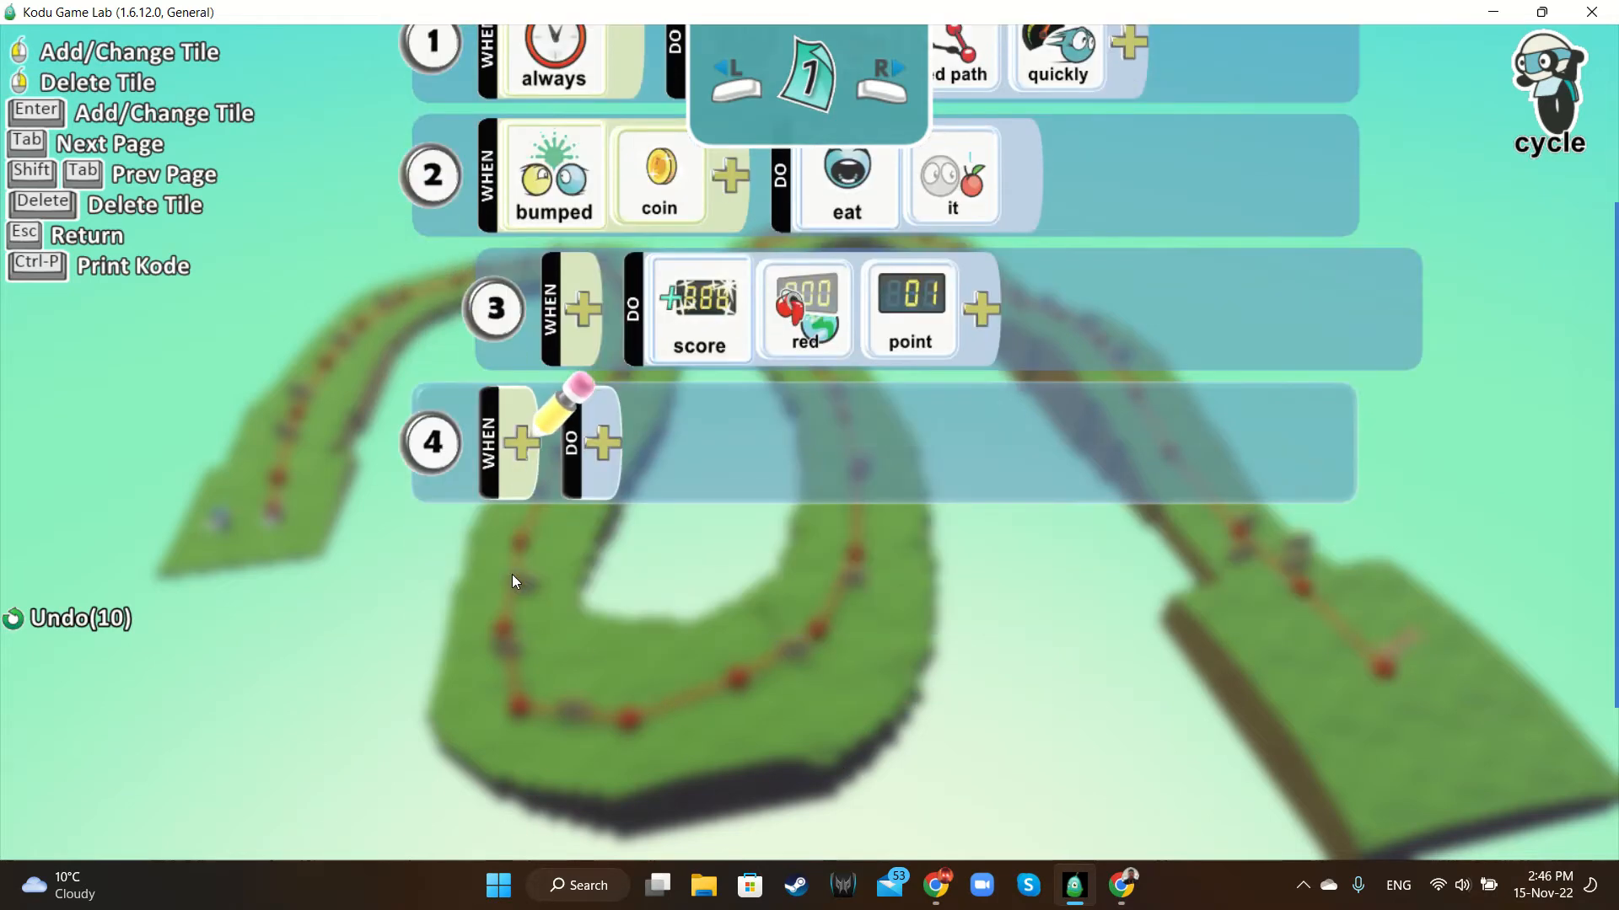
click(521, 428)
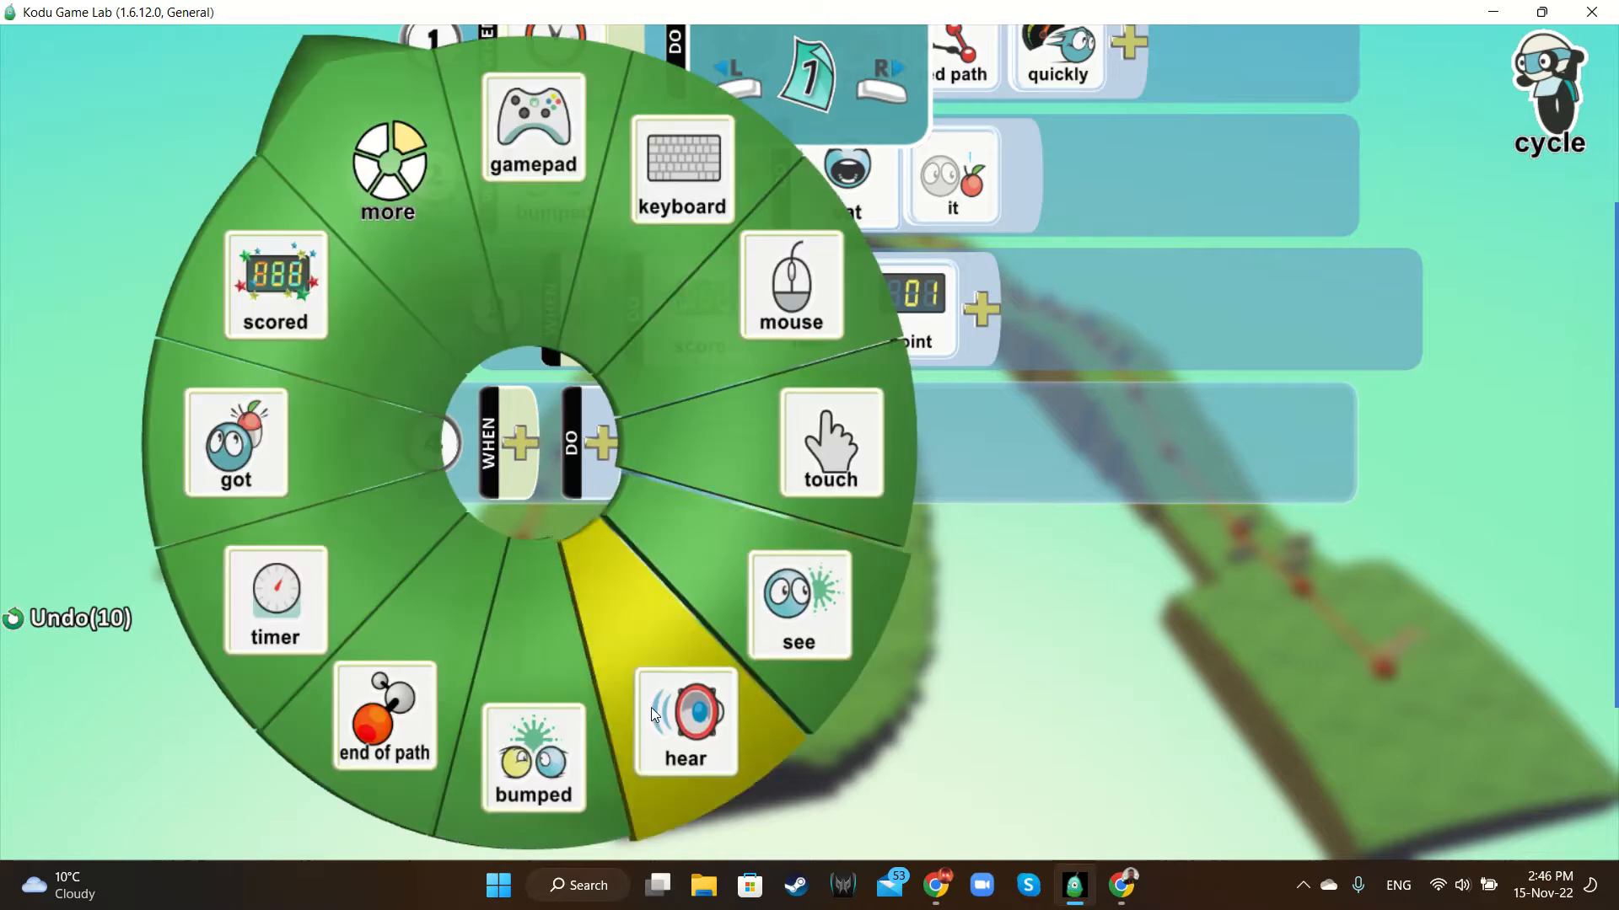
click(575, 715)
click(627, 439)
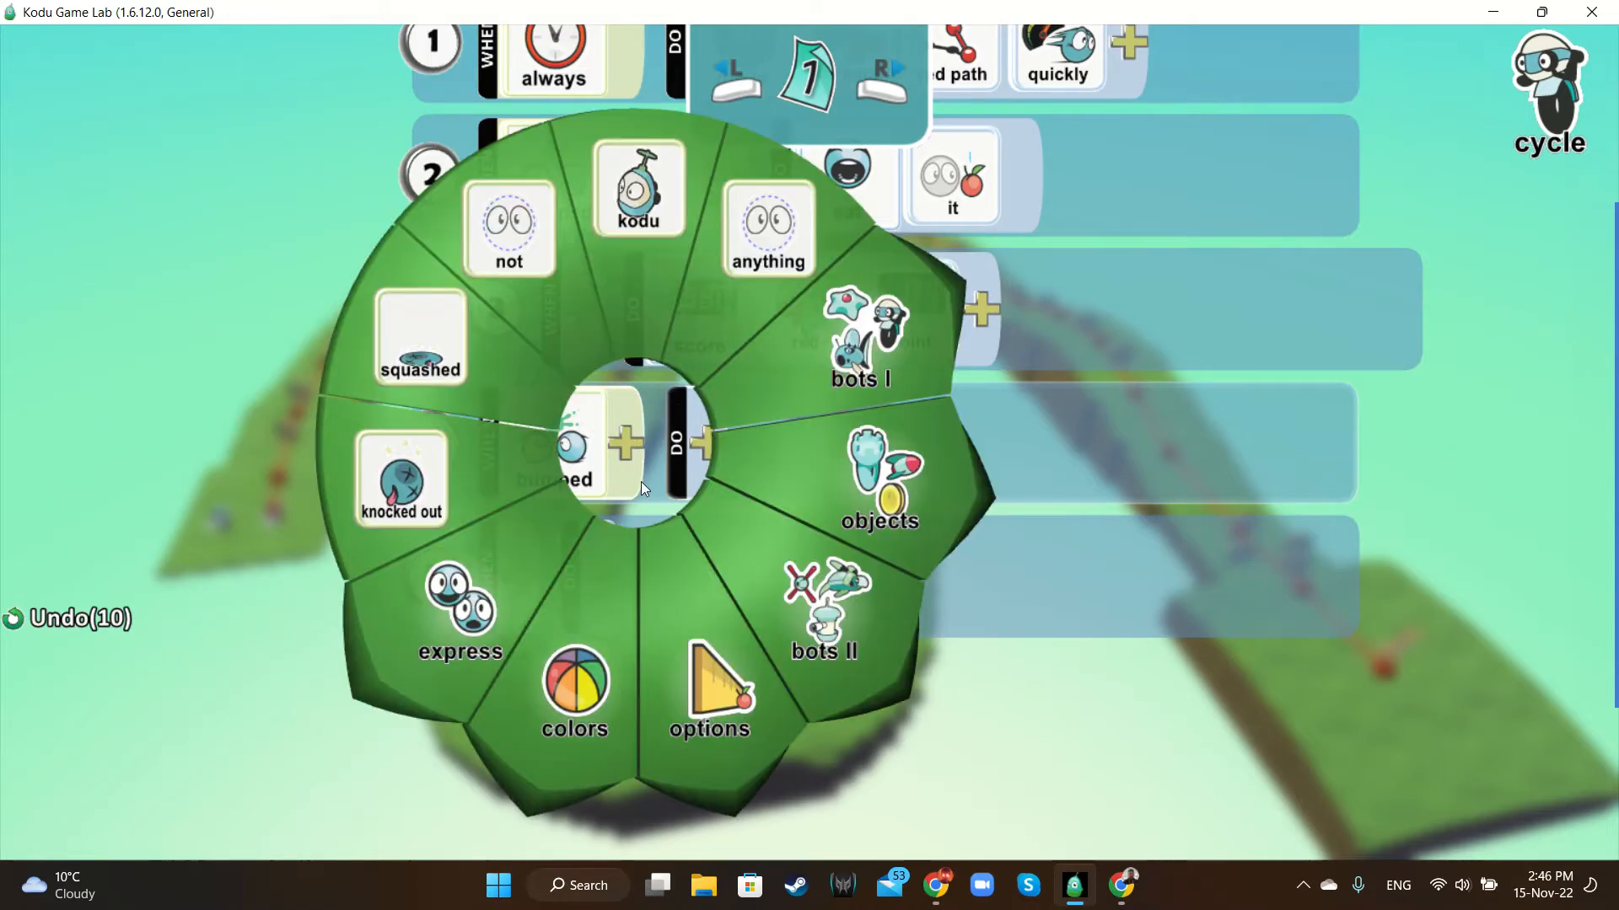
click(875, 508)
click(762, 190)
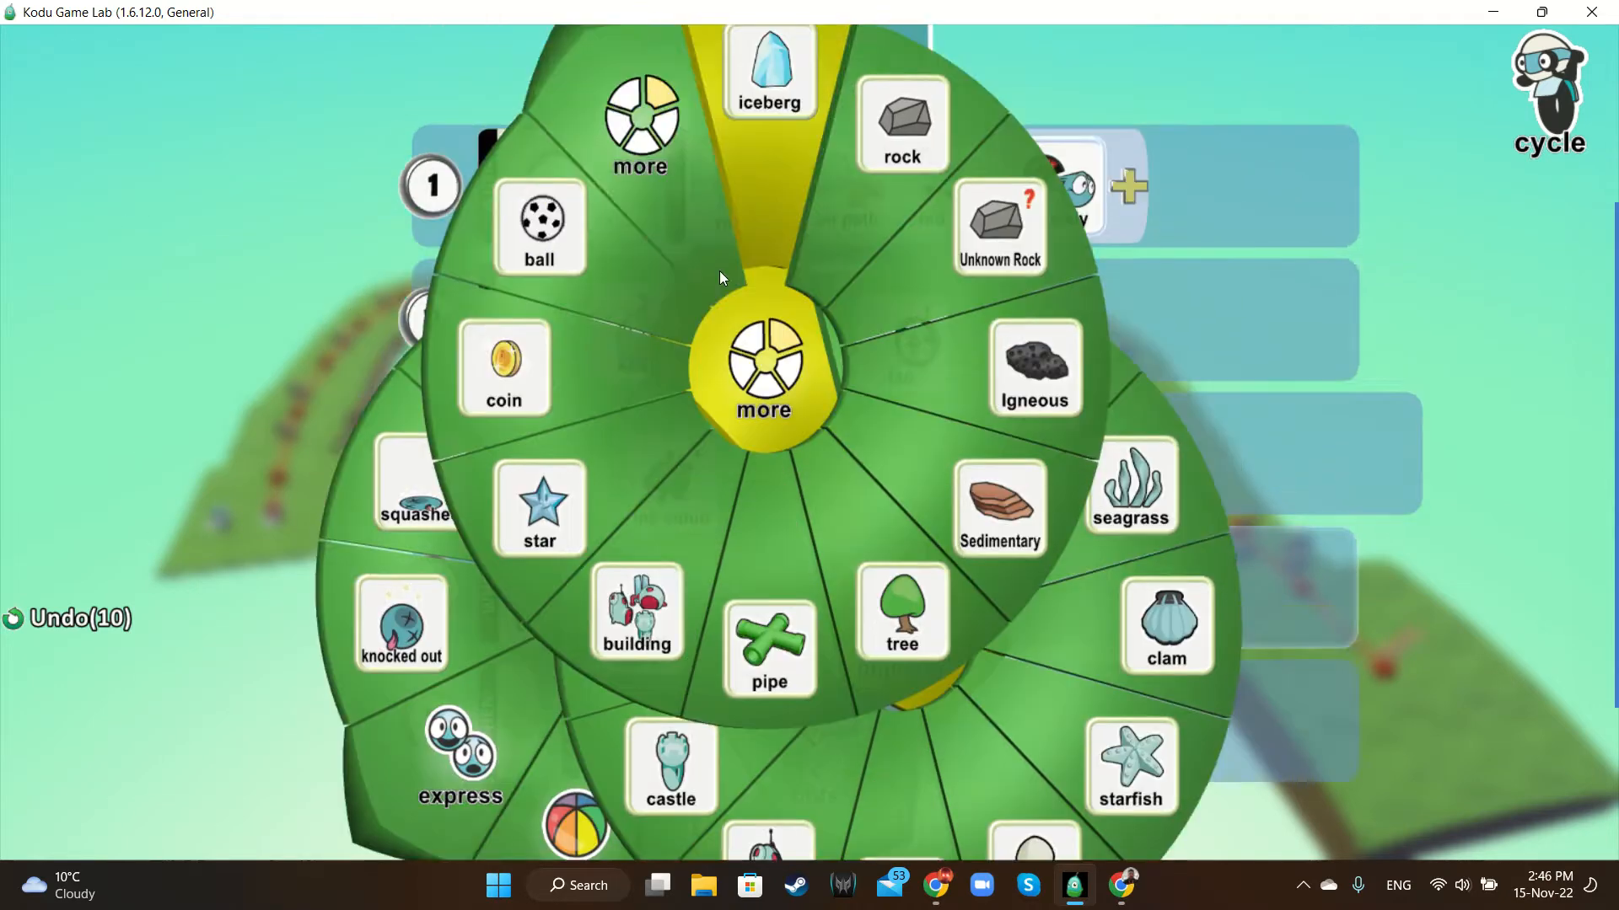
click(573, 561)
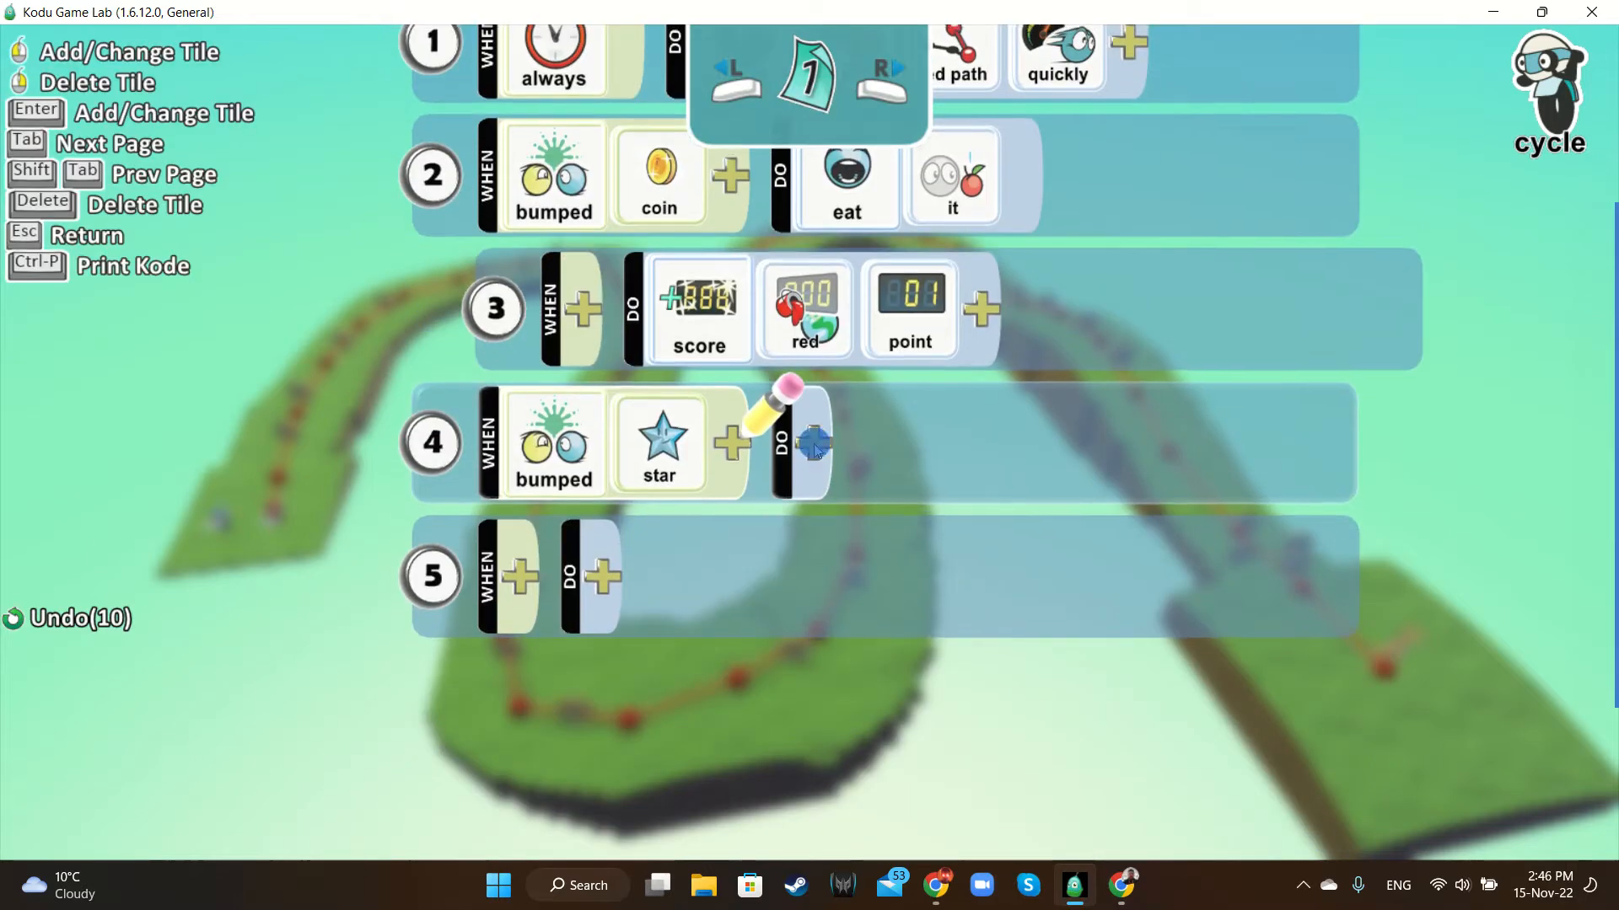
Set the DO action of row 4 in the red cycle's program to eat it
click(815, 443)
click(1085, 327)
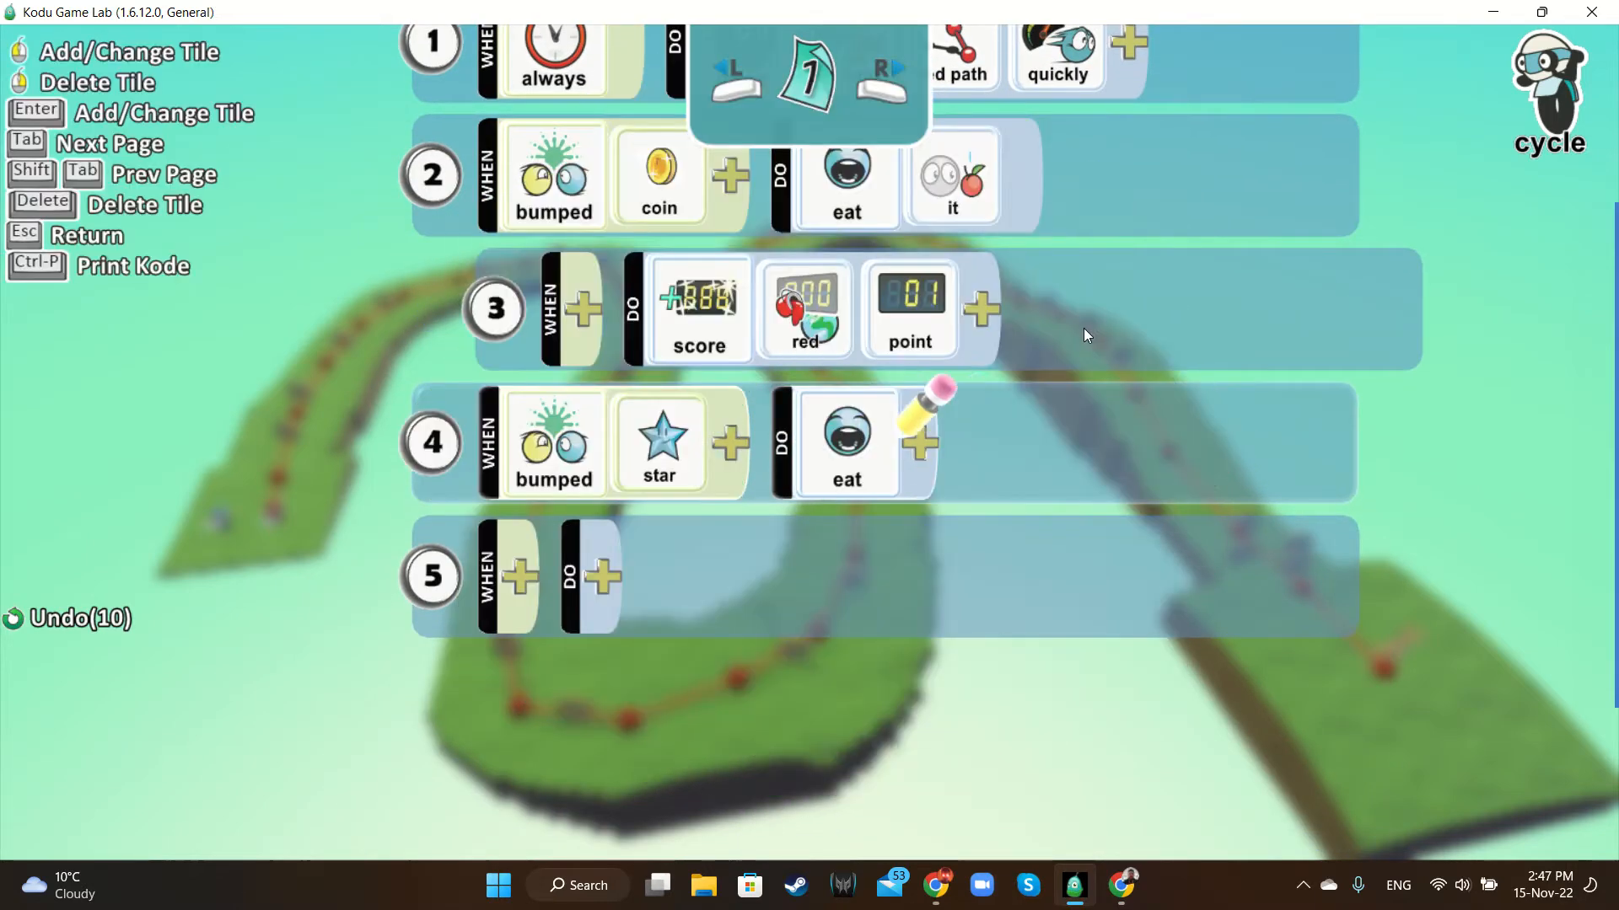
click(924, 443)
click(942, 290)
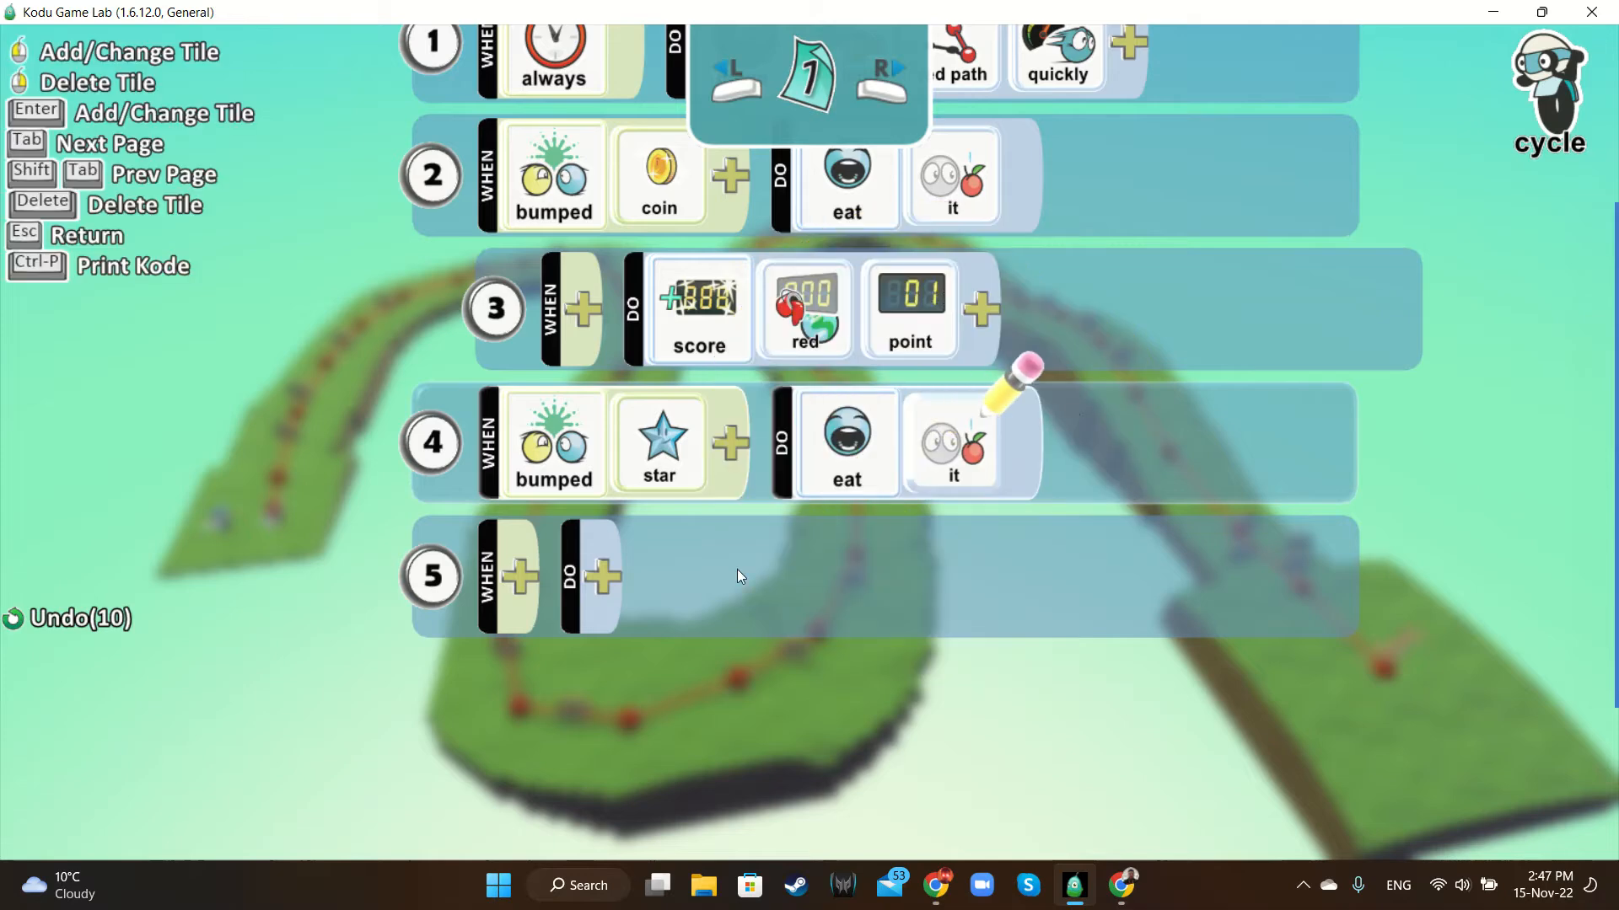
scroll(595, 590, down, 1)
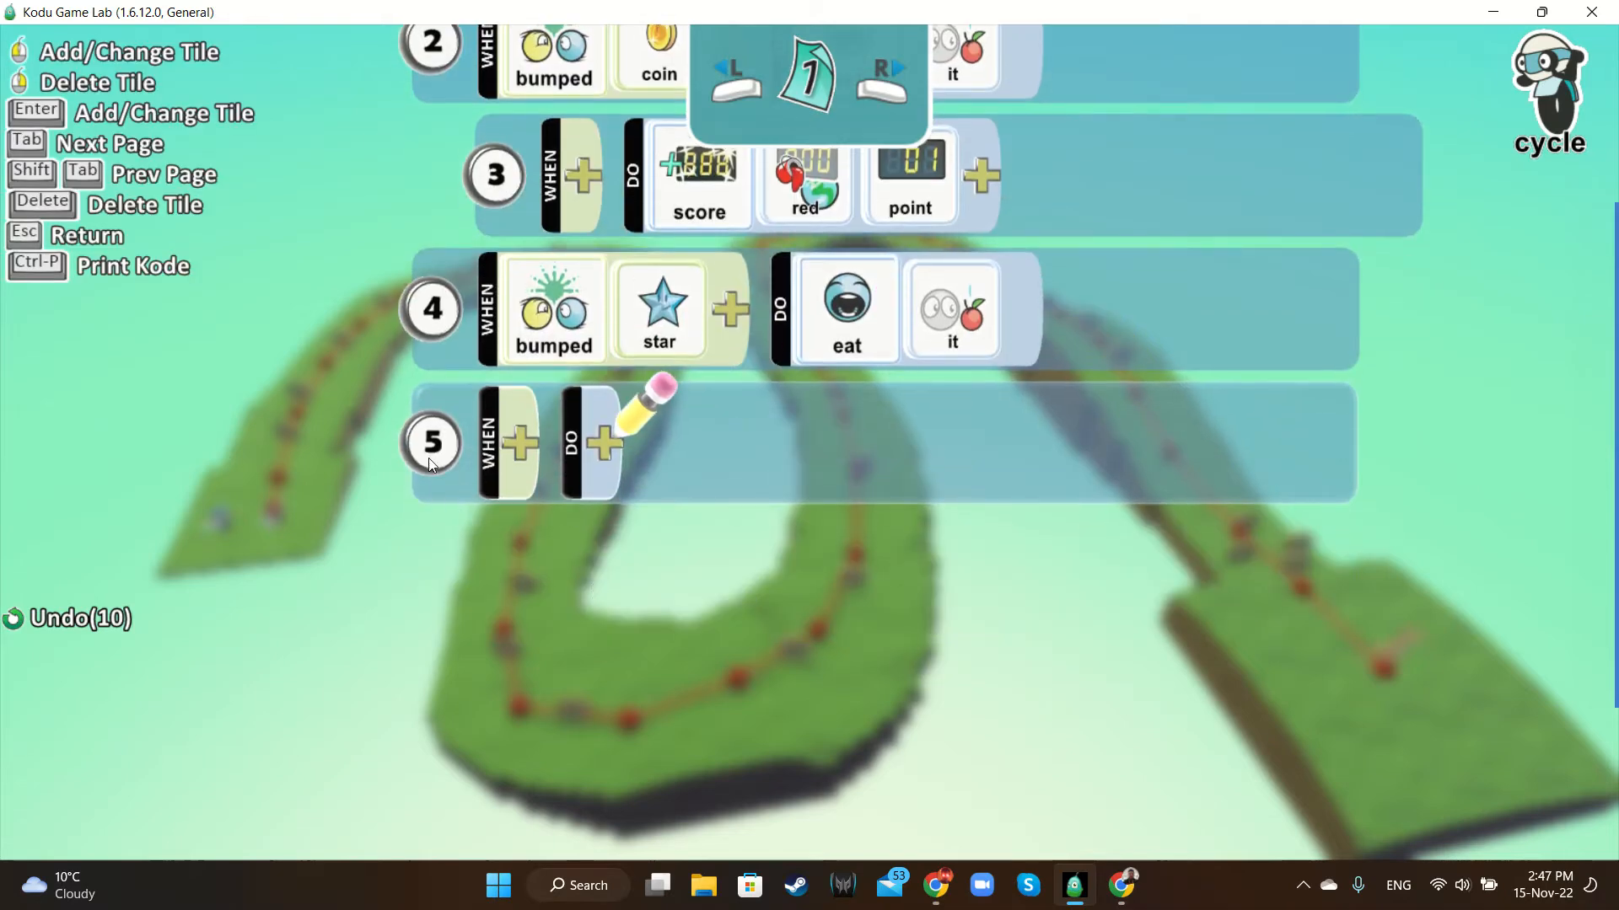
Indent row 5 of the red cycle's program under the star row and set its DO action to end
drag(429, 459, 717, 441)
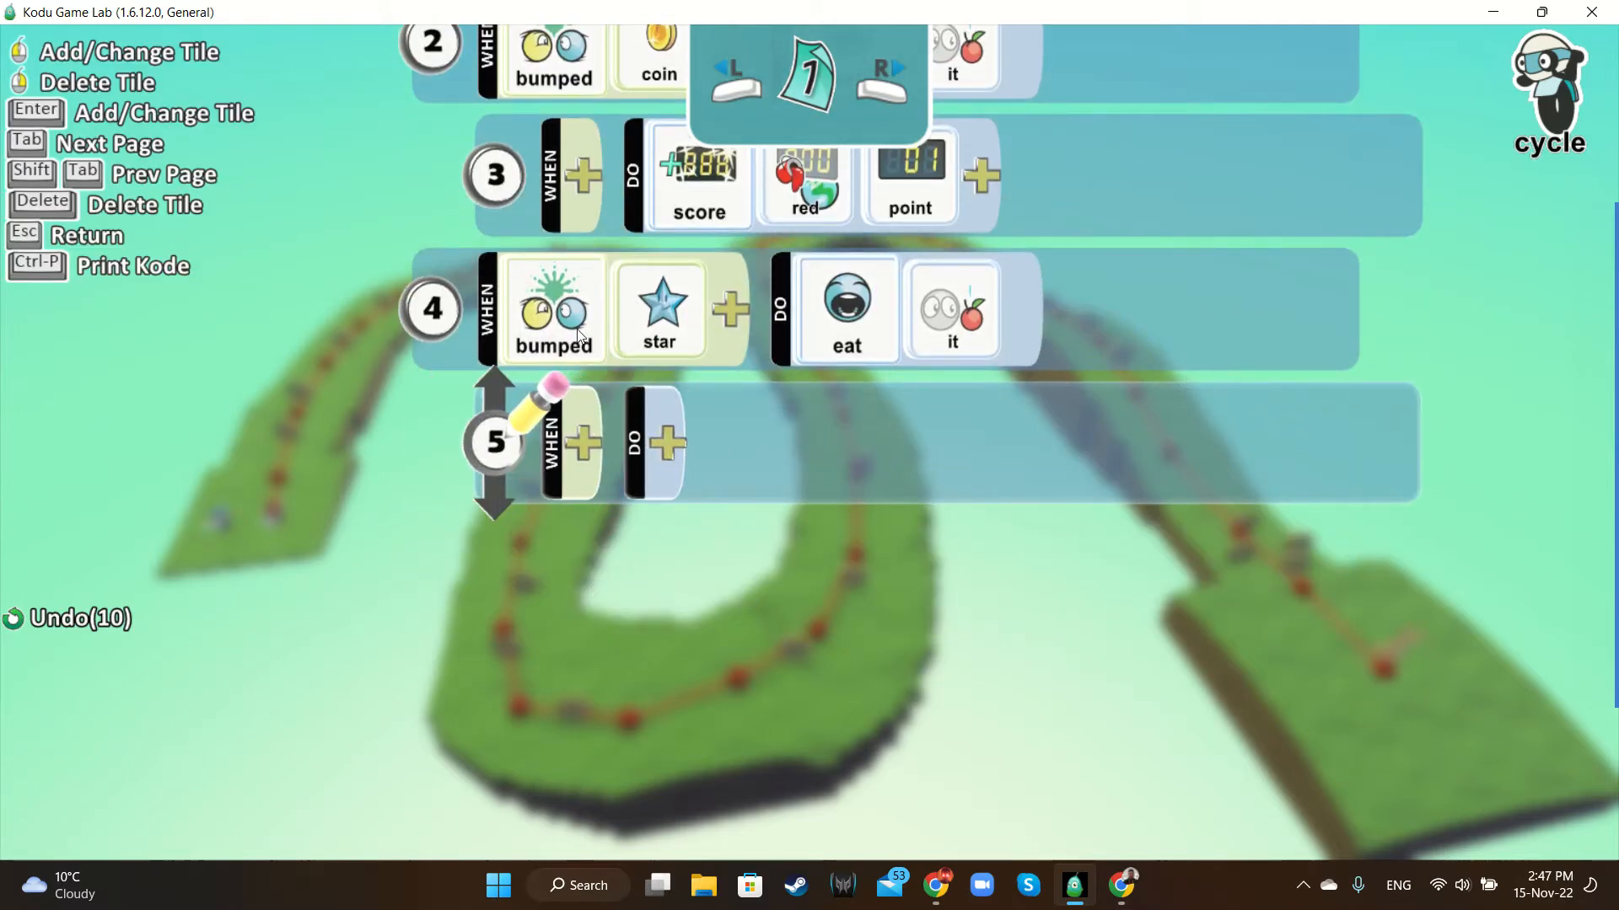
click(671, 445)
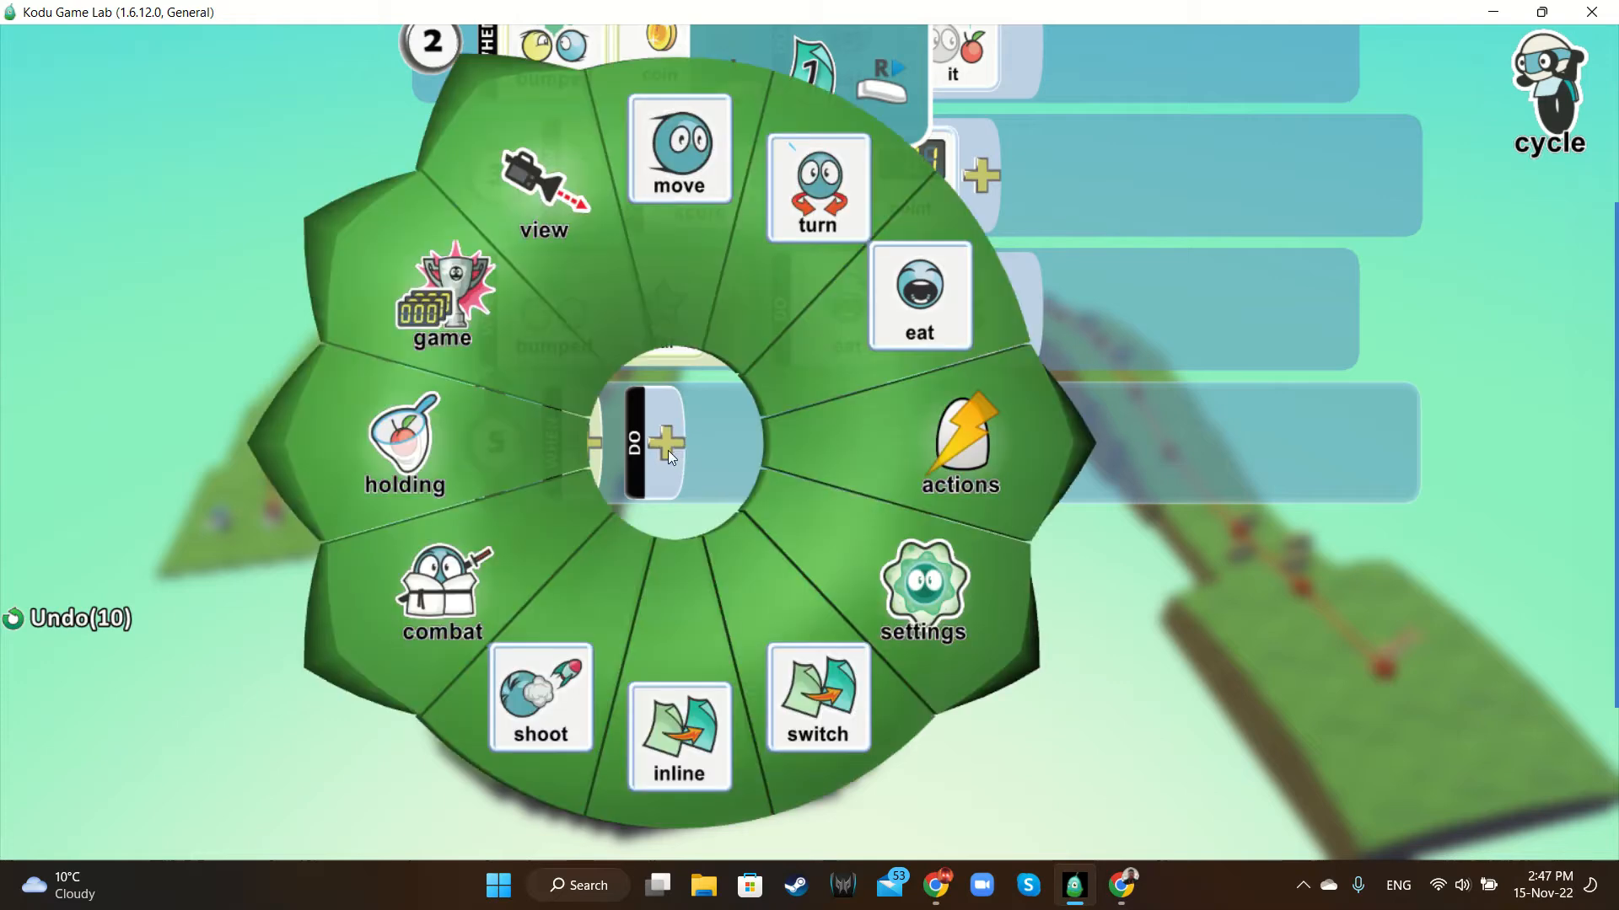
click(448, 328)
click(621, 428)
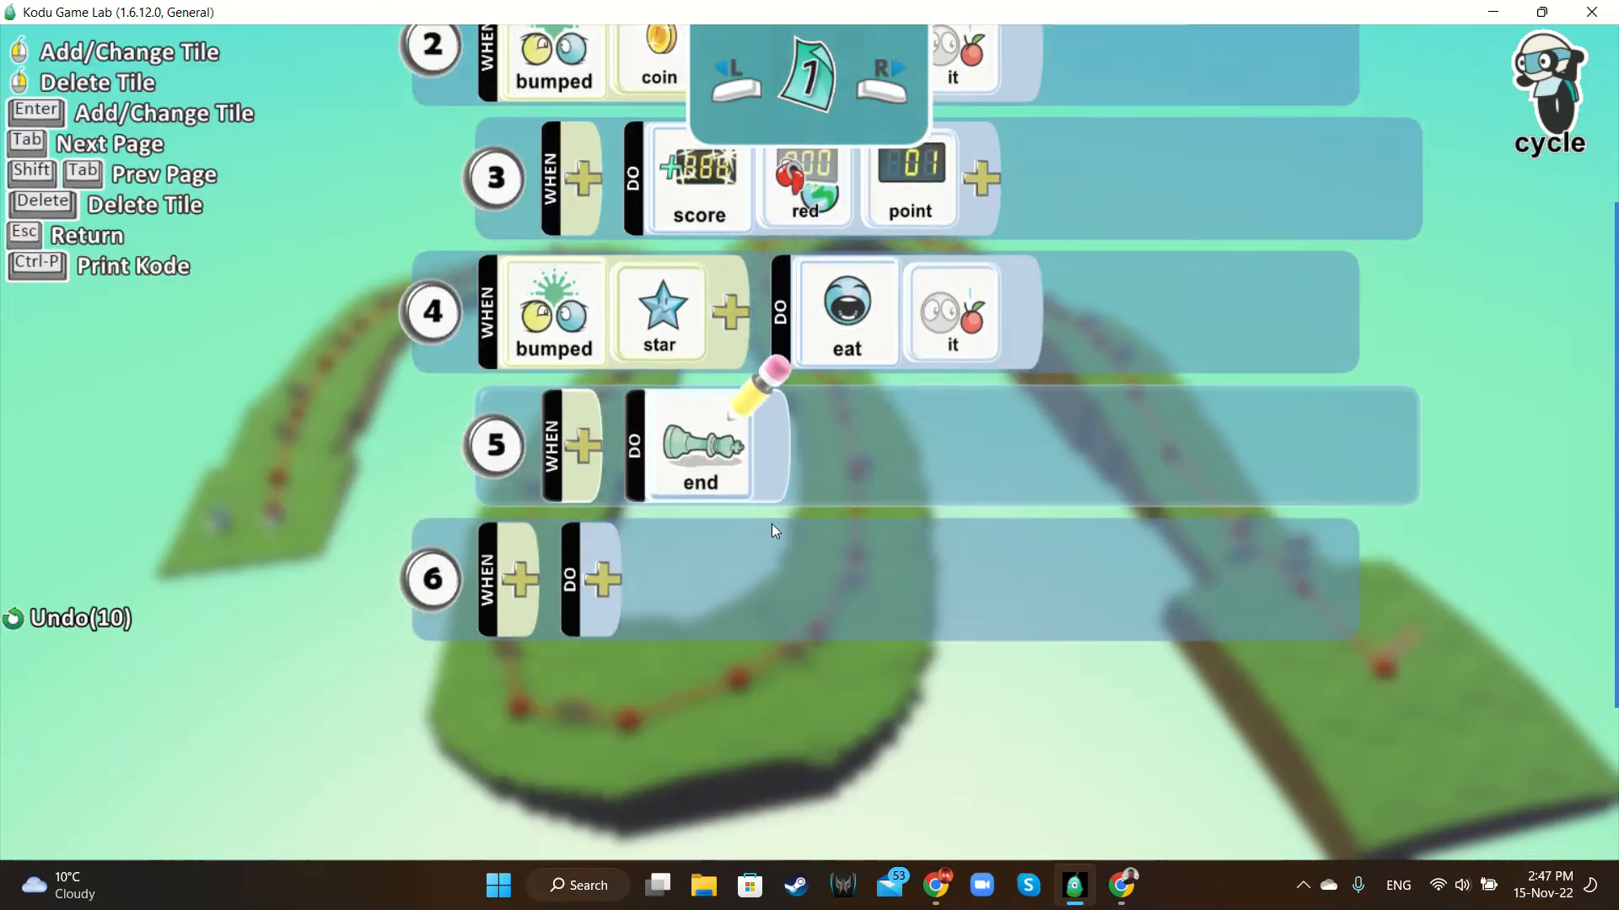
Remove the indent from row 5 of the red cycle's program and test the unindented end action in a game run
scroll(902, 795, up, 1)
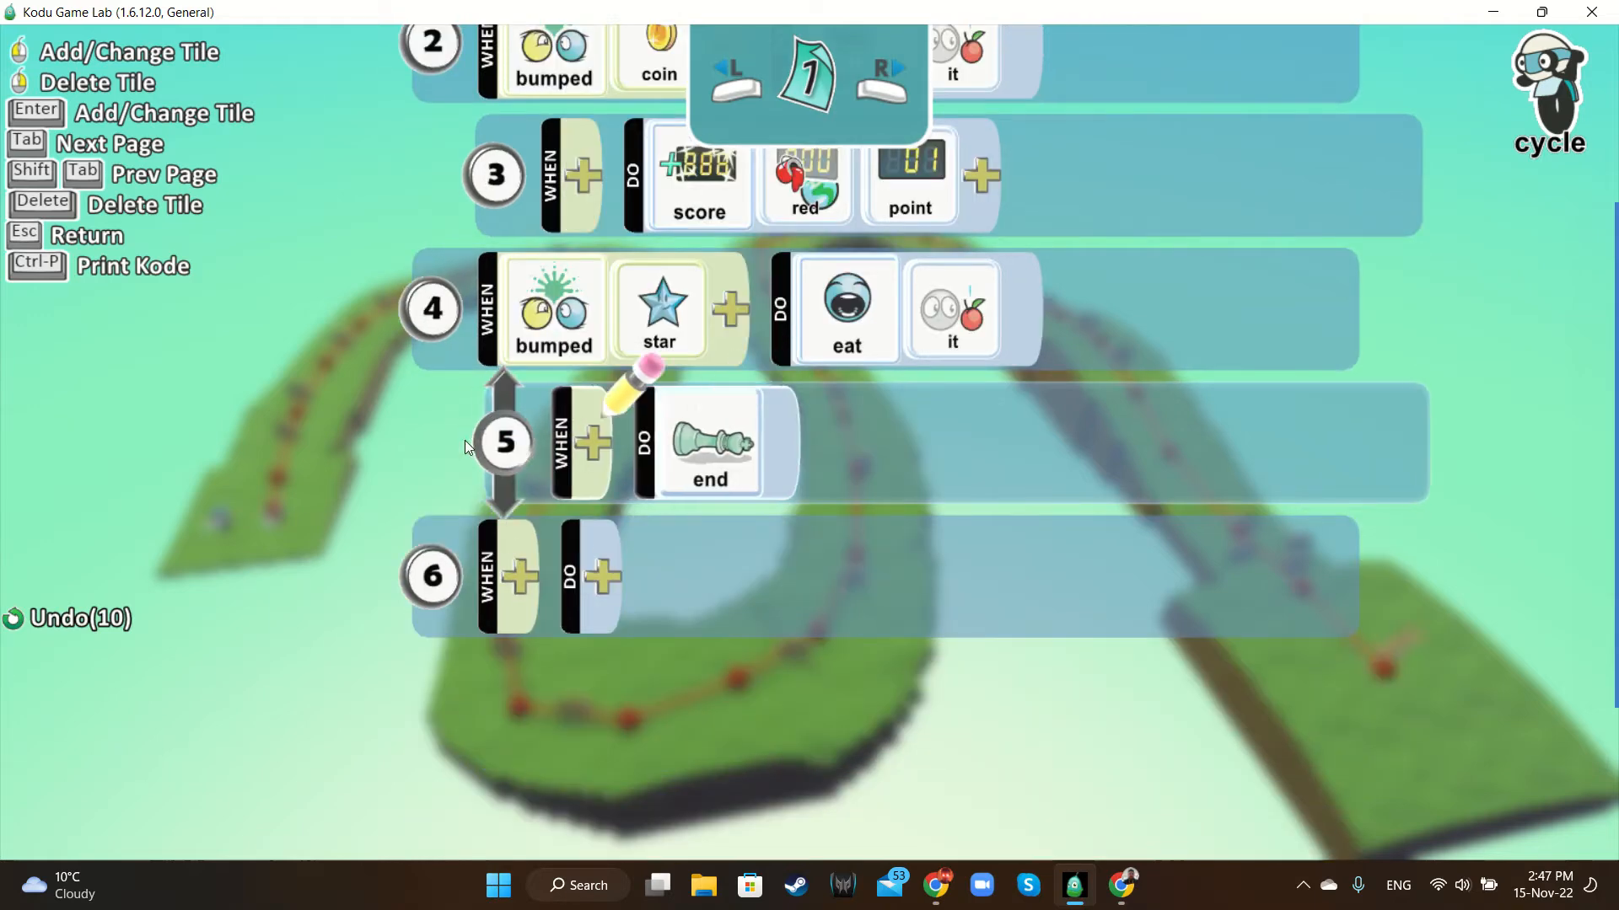
drag(464, 440, 329, 487)
key(Escape)
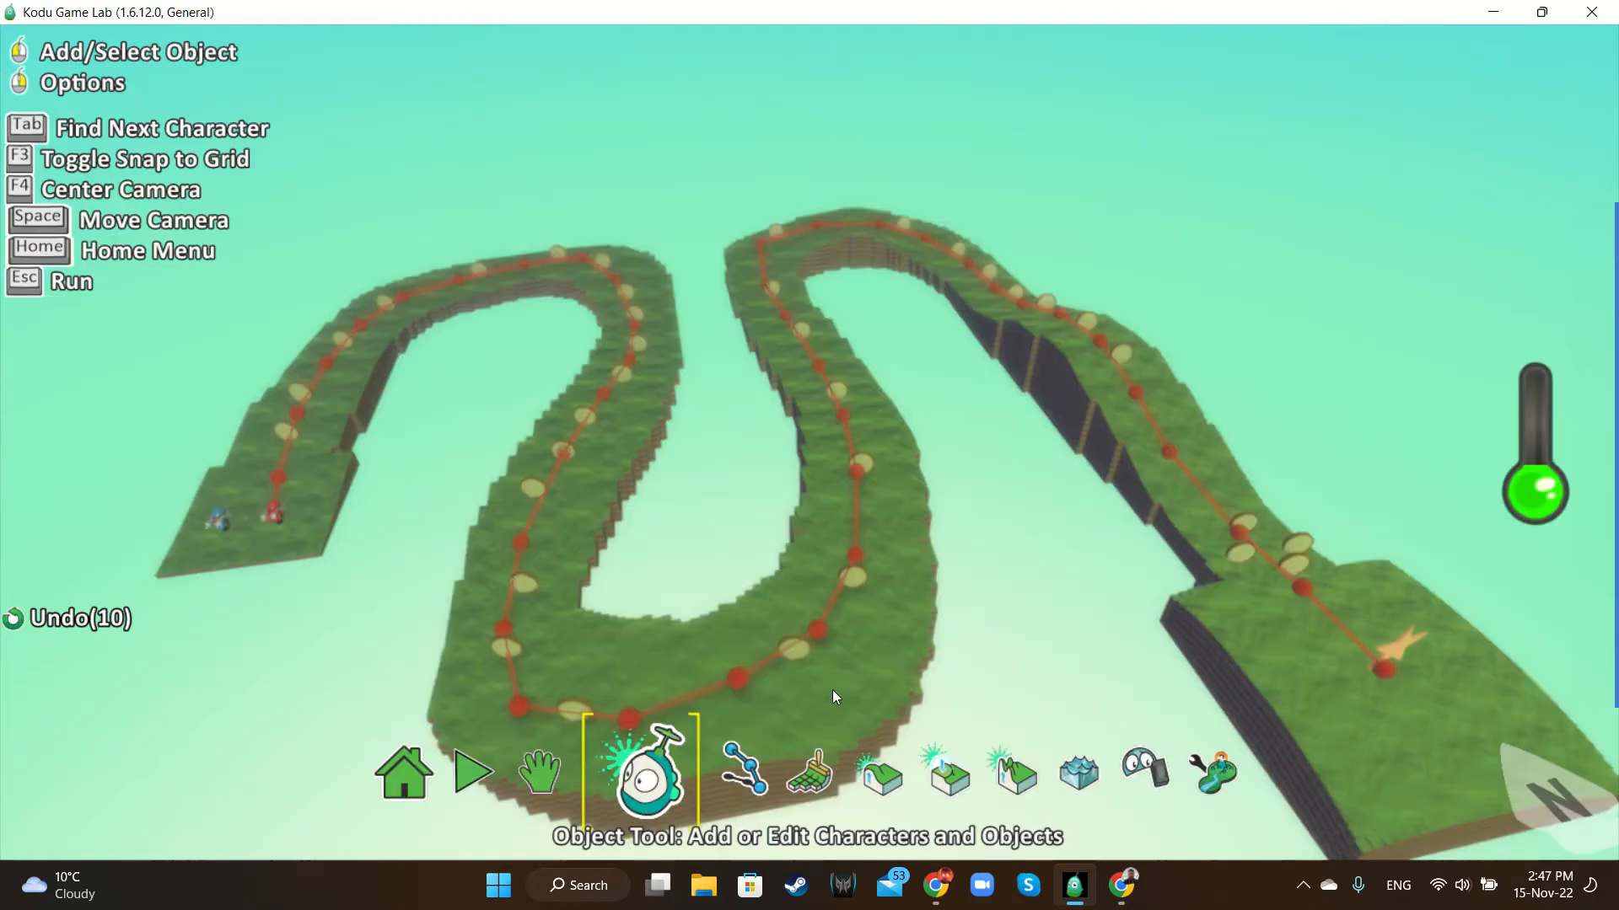
click(484, 774)
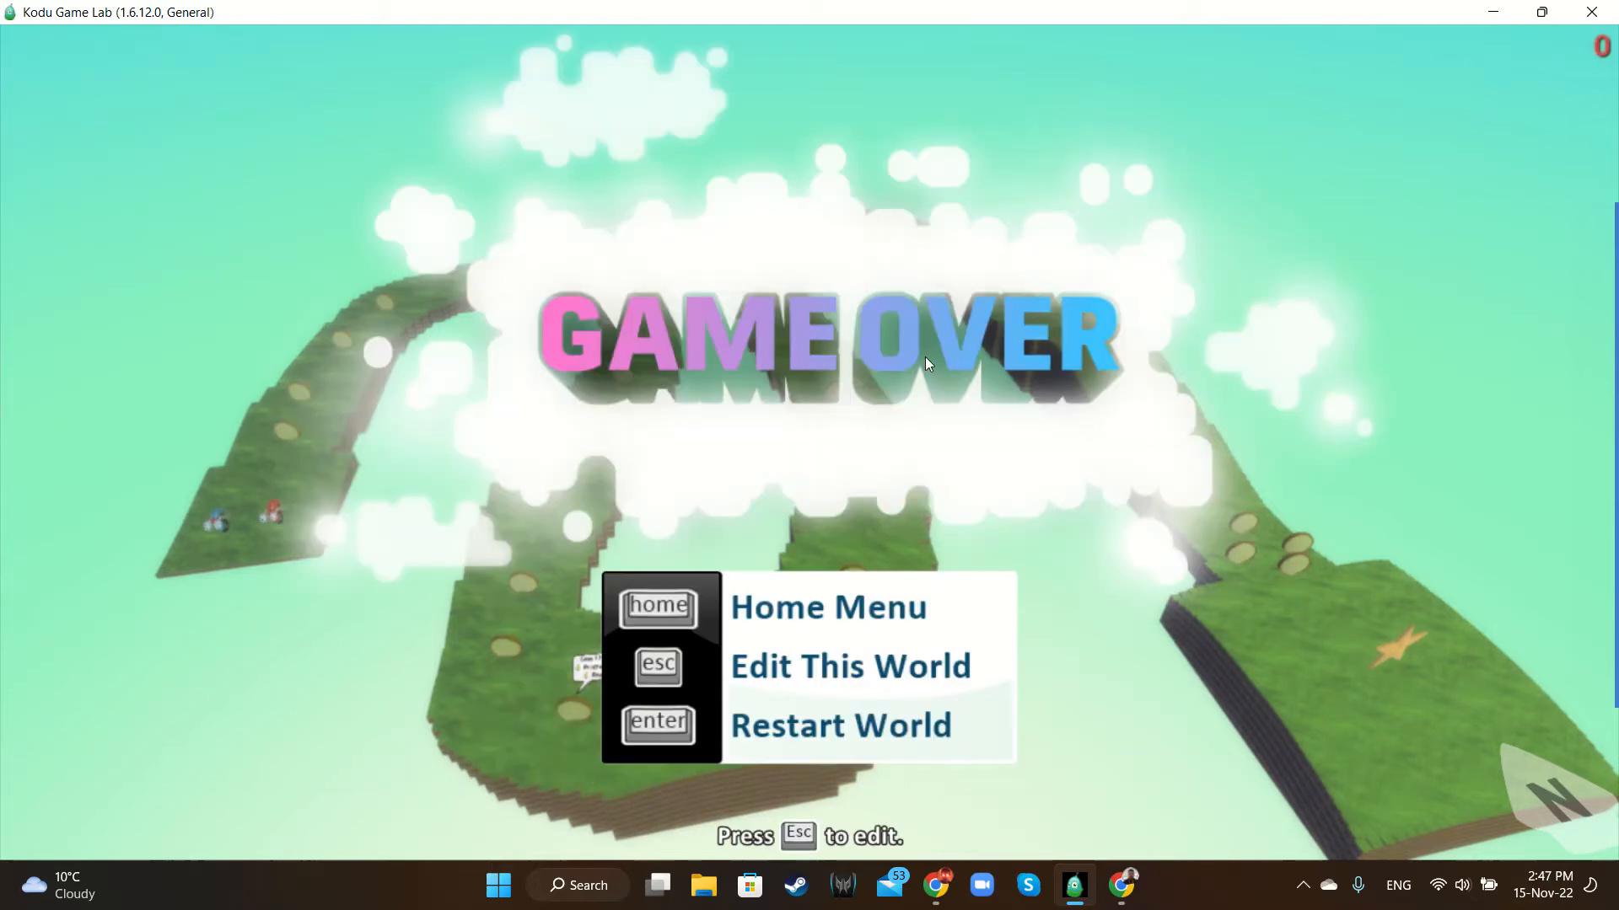
key(Escape)
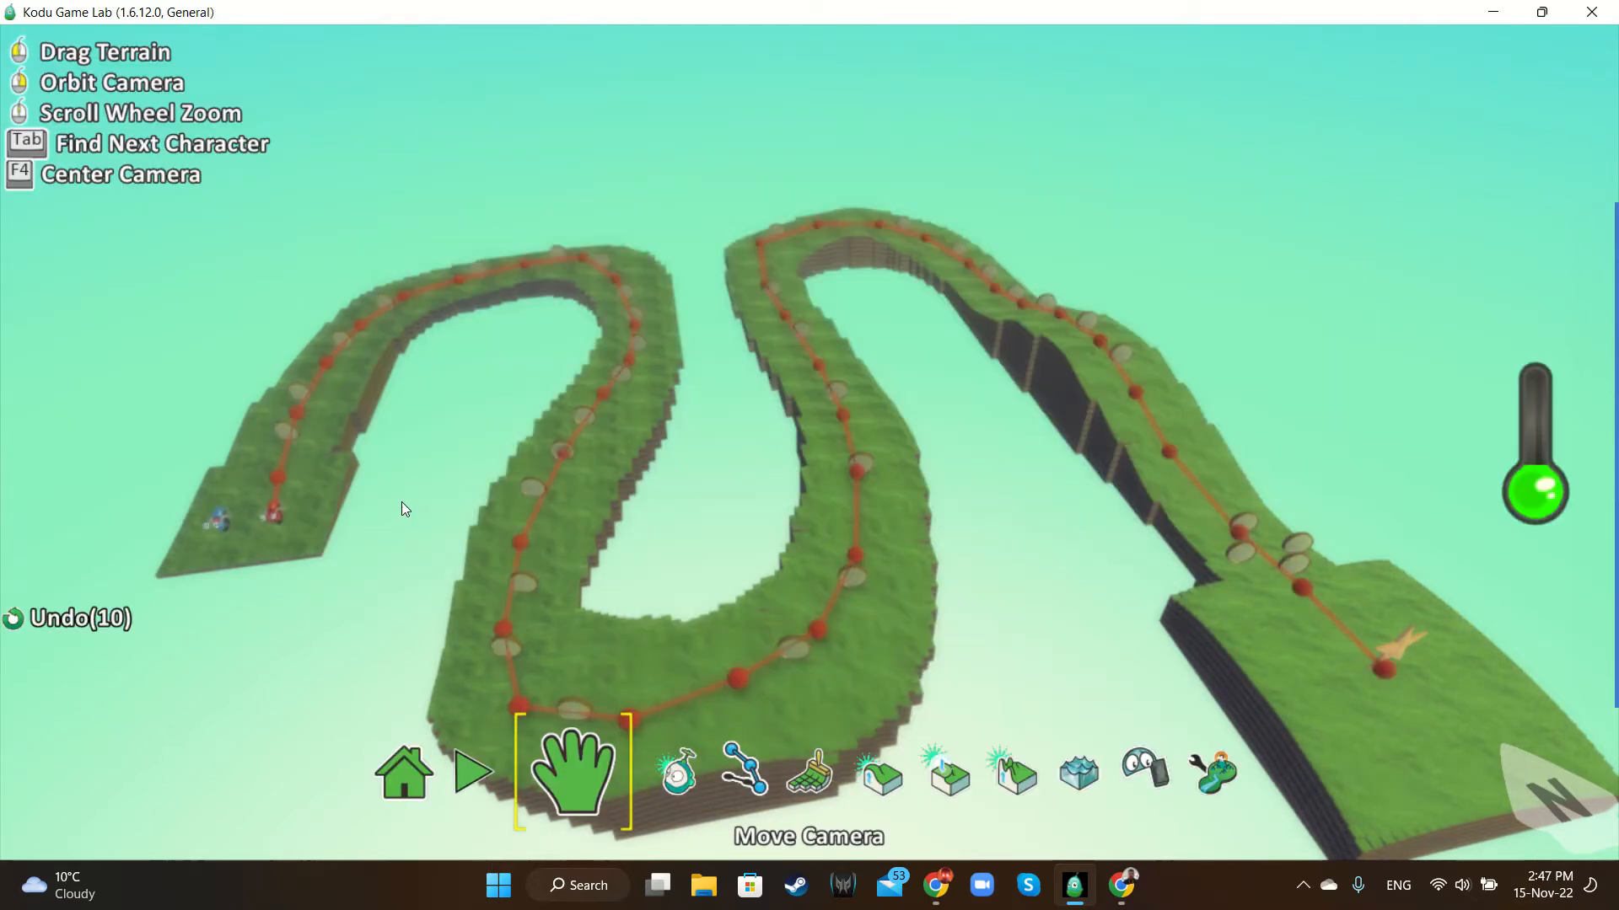
Reopen the red cycle's program and indent row 5 with the end action under the bumped-star row
click(671, 779)
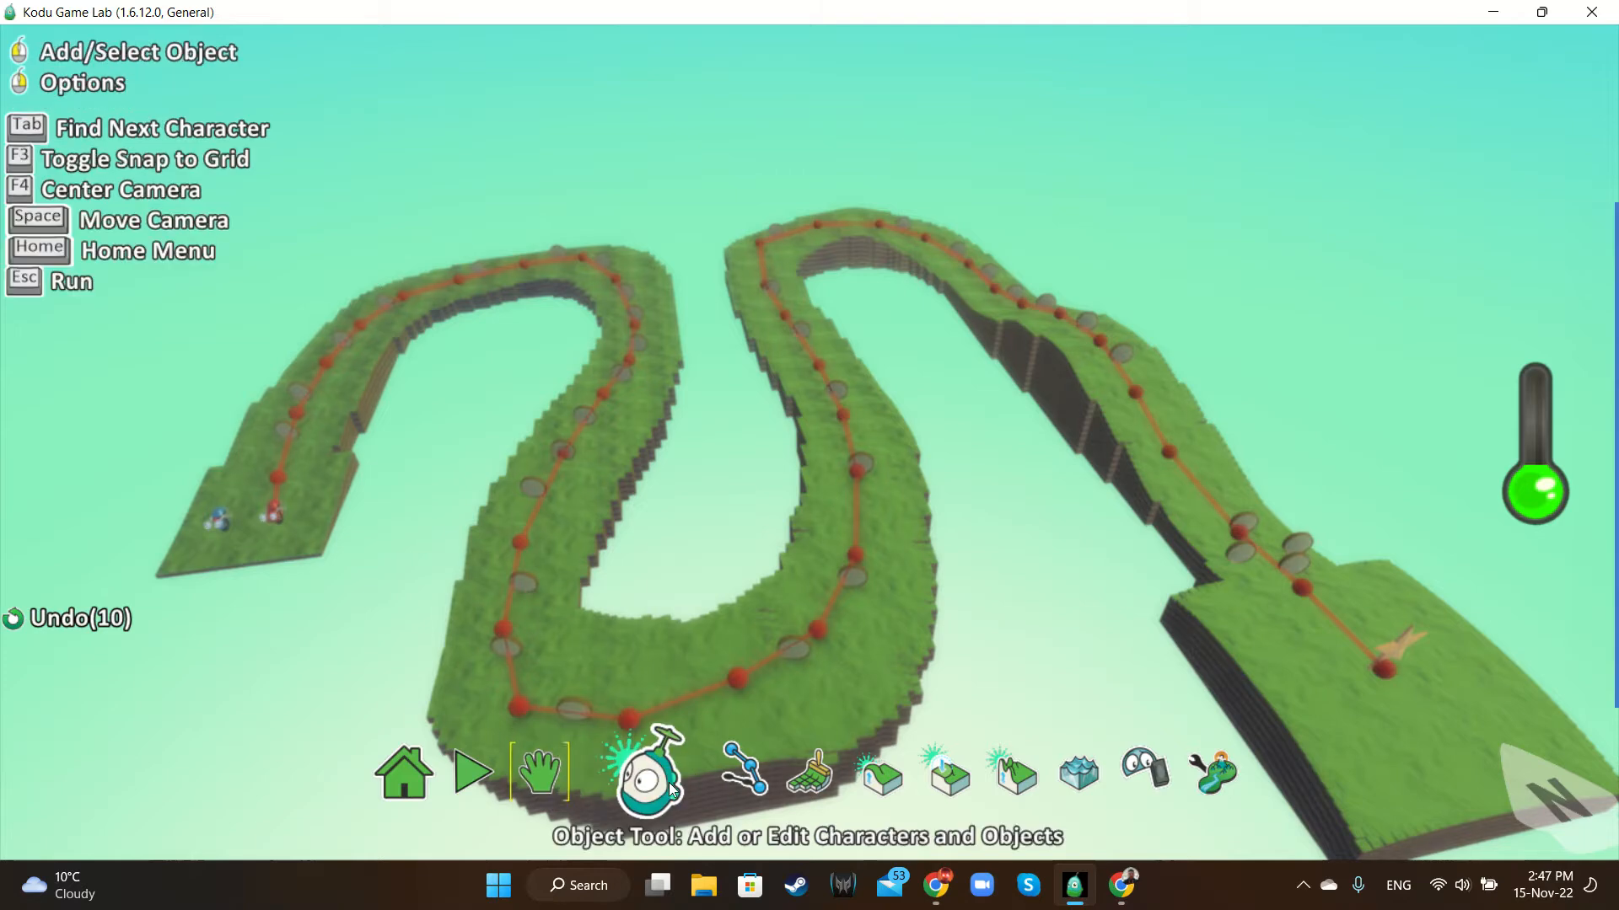
right_click(280, 513)
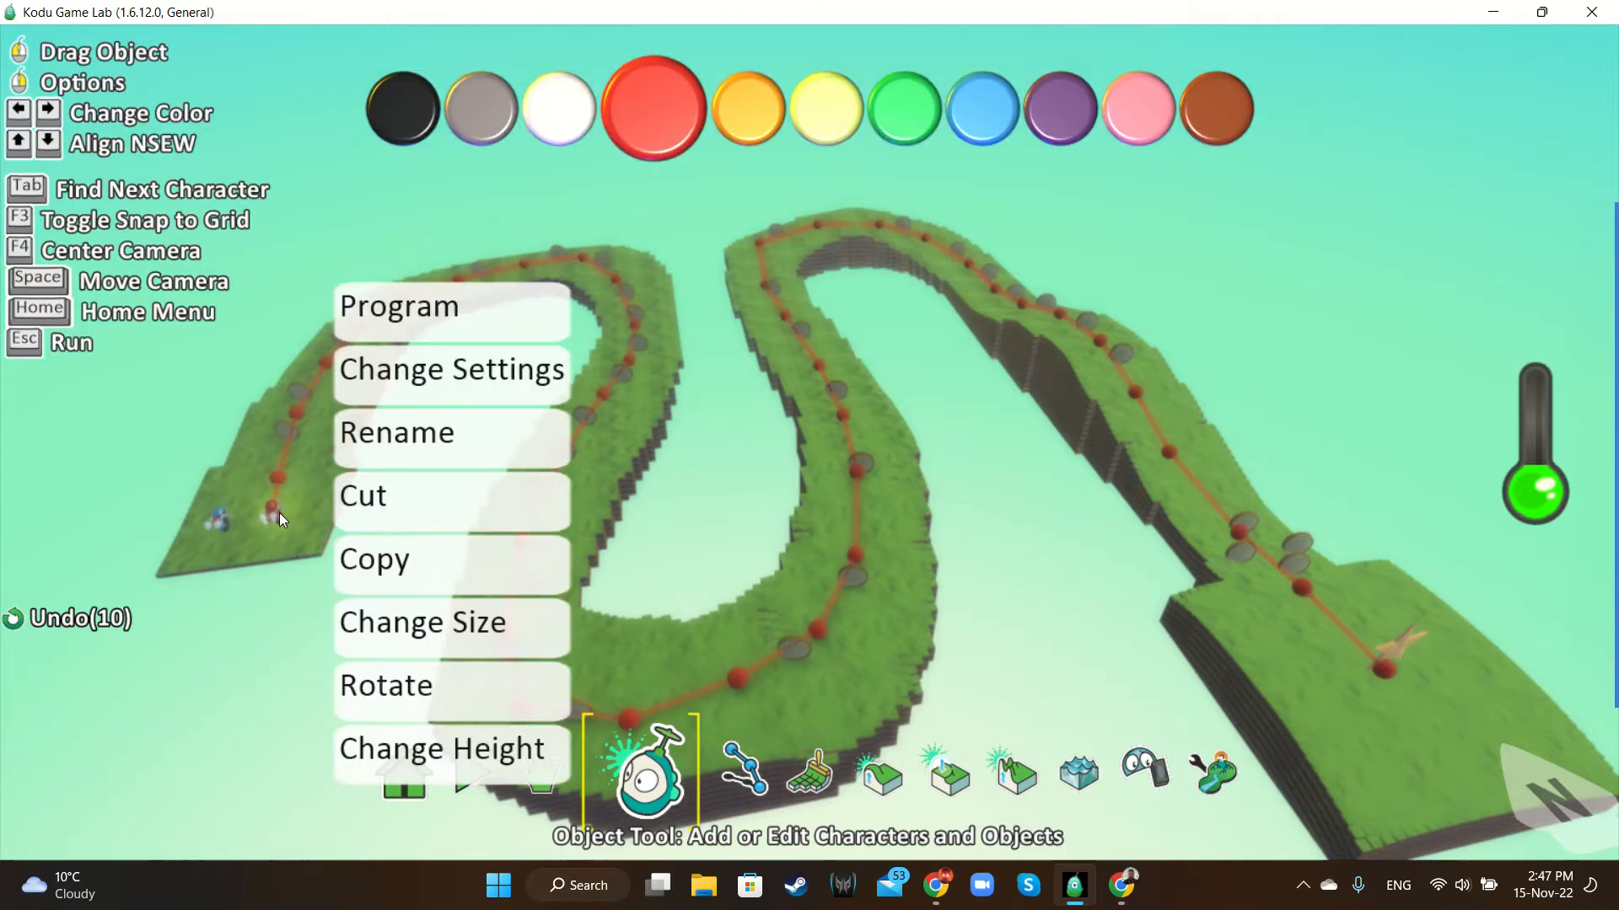
click(451, 319)
scroll(684, 518, down, 2)
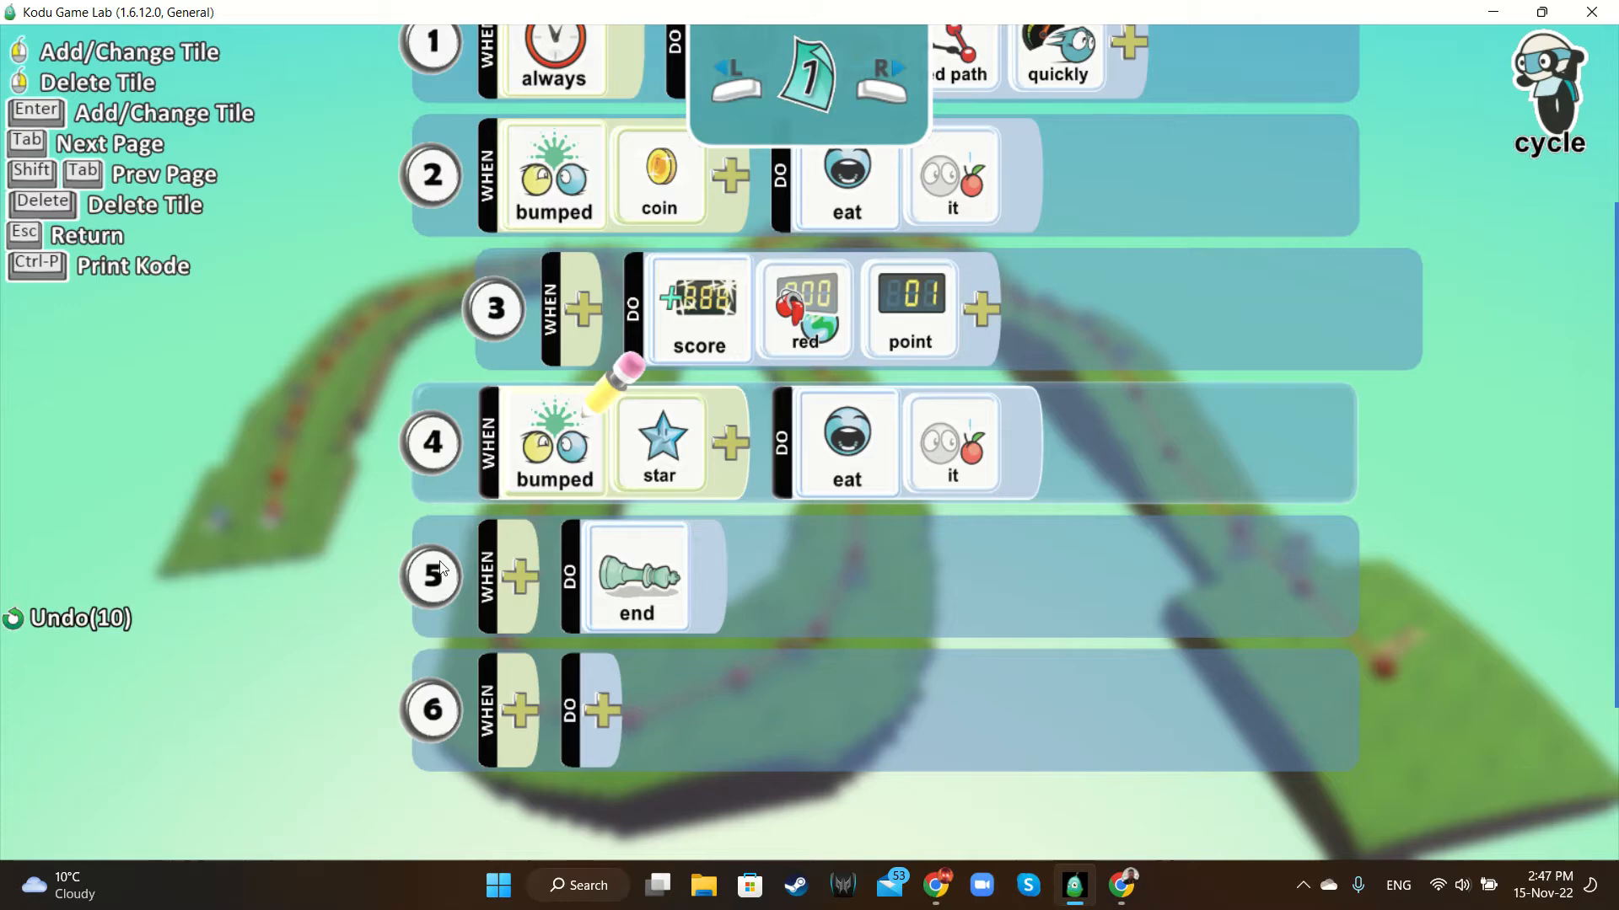
scroll(784, 598, down, 1)
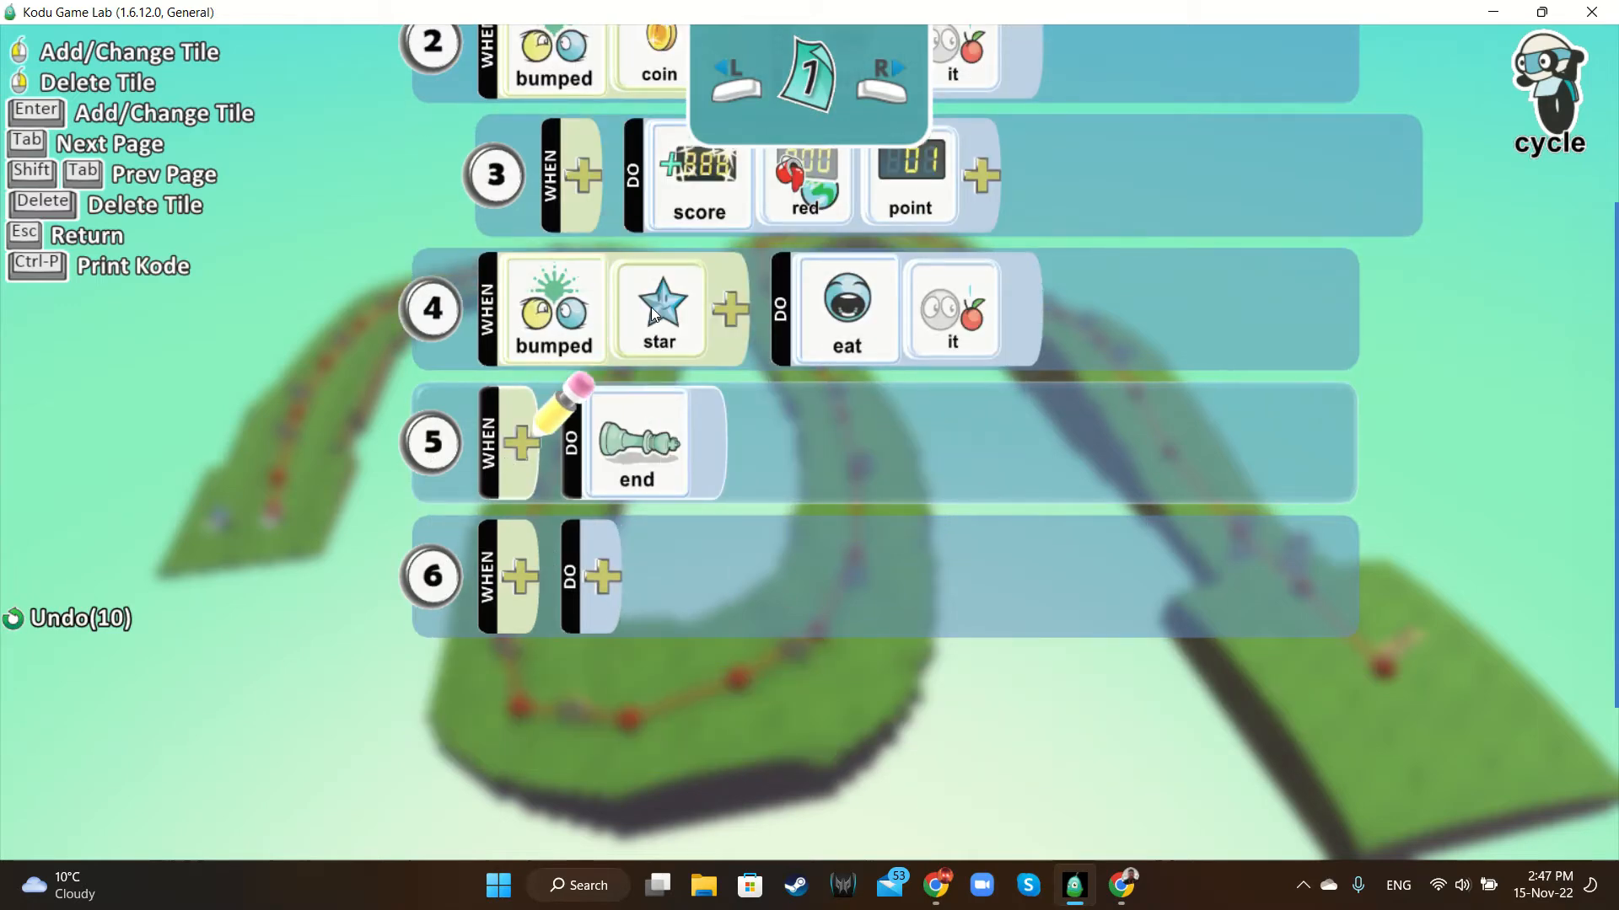
drag(439, 441, 504, 440)
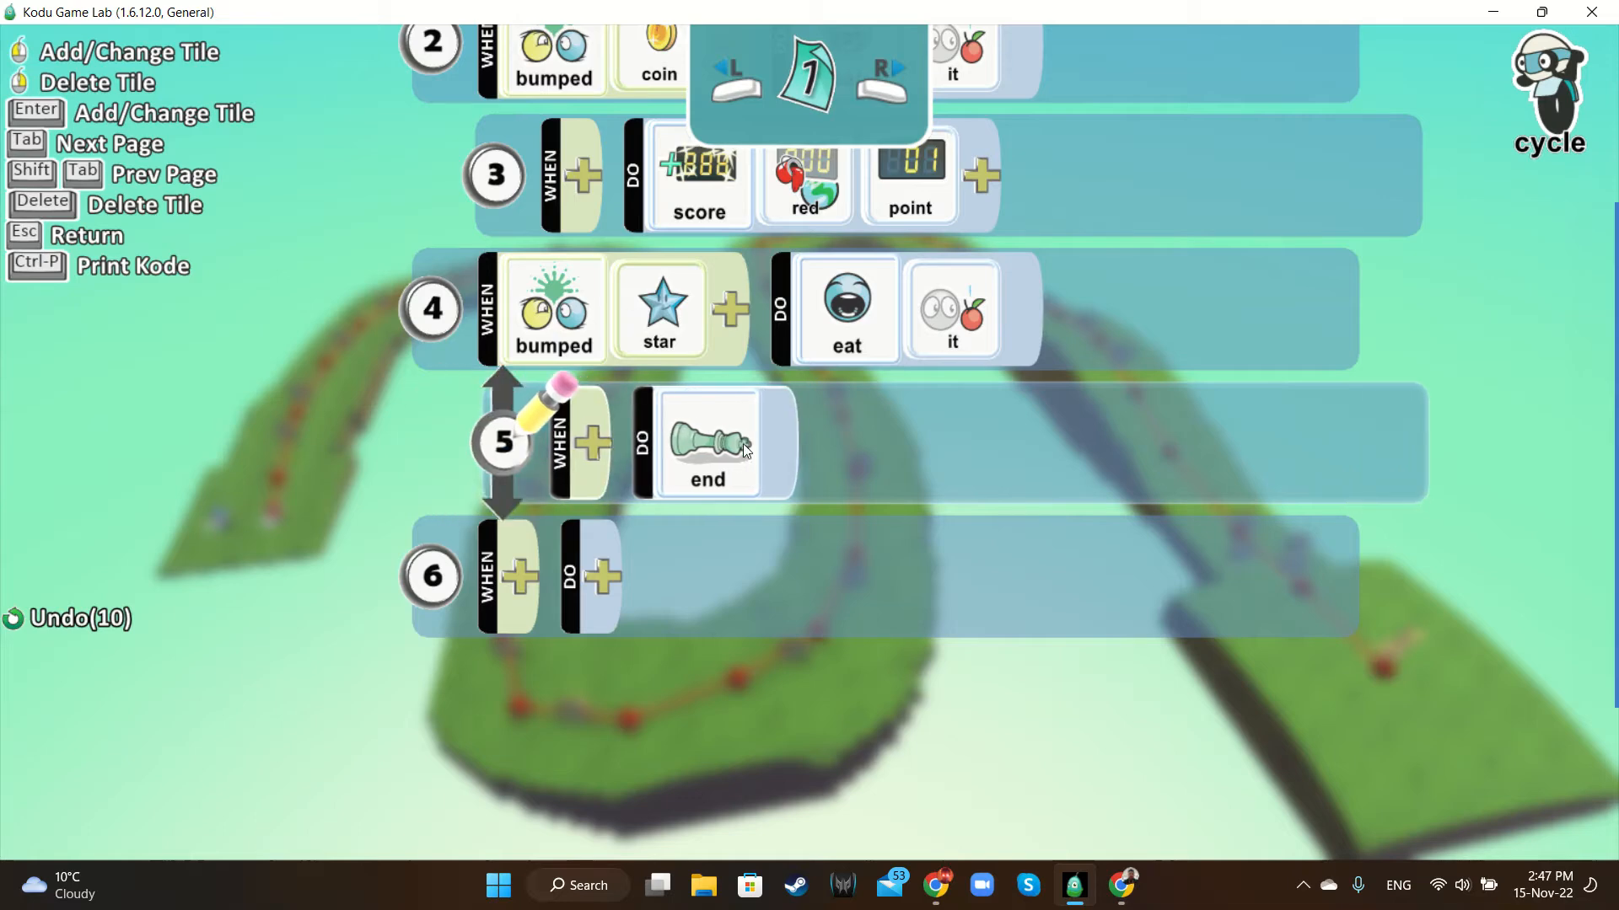
key(Escape)
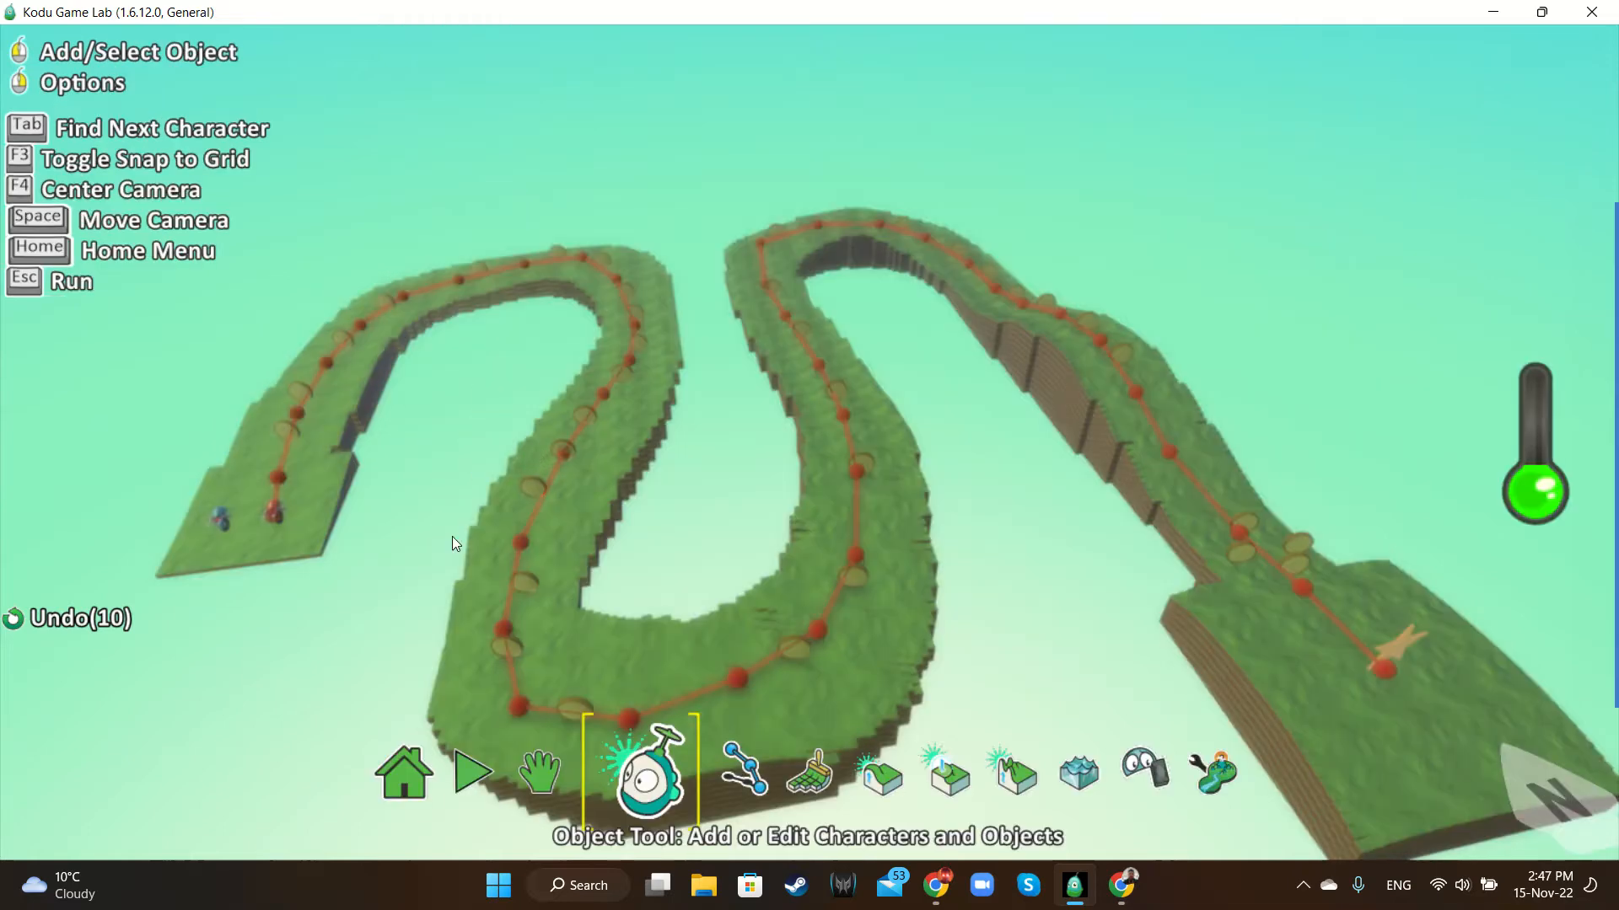
Run the game and follow the red cycle along the track to the finish star, and return to edit mode
click(507, 774)
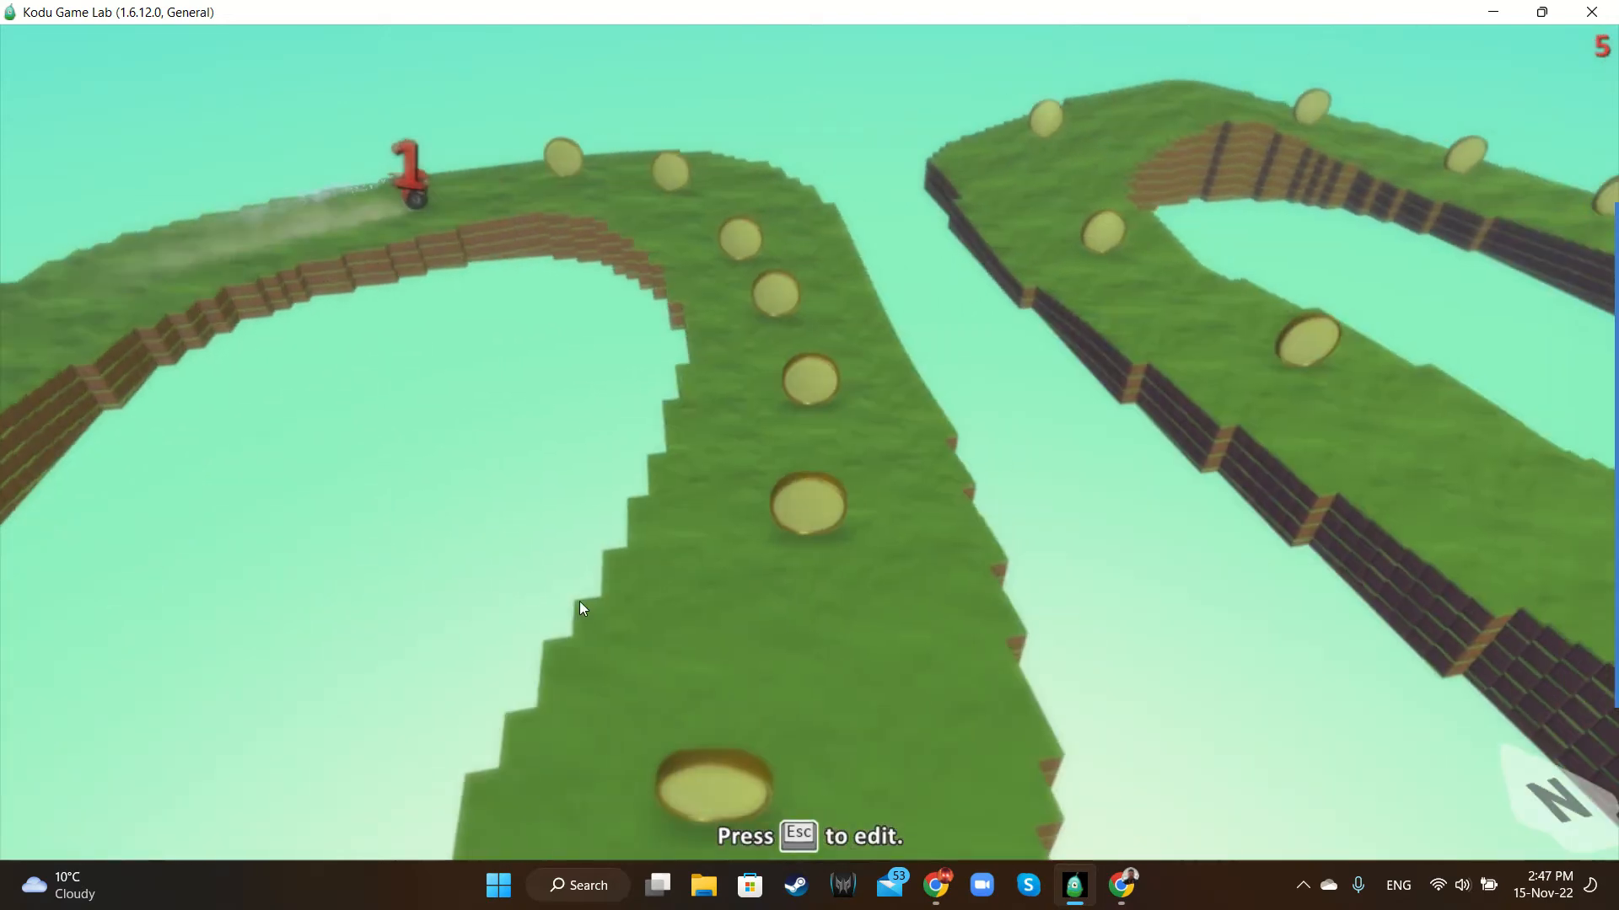
click(1184, 650)
click(922, 741)
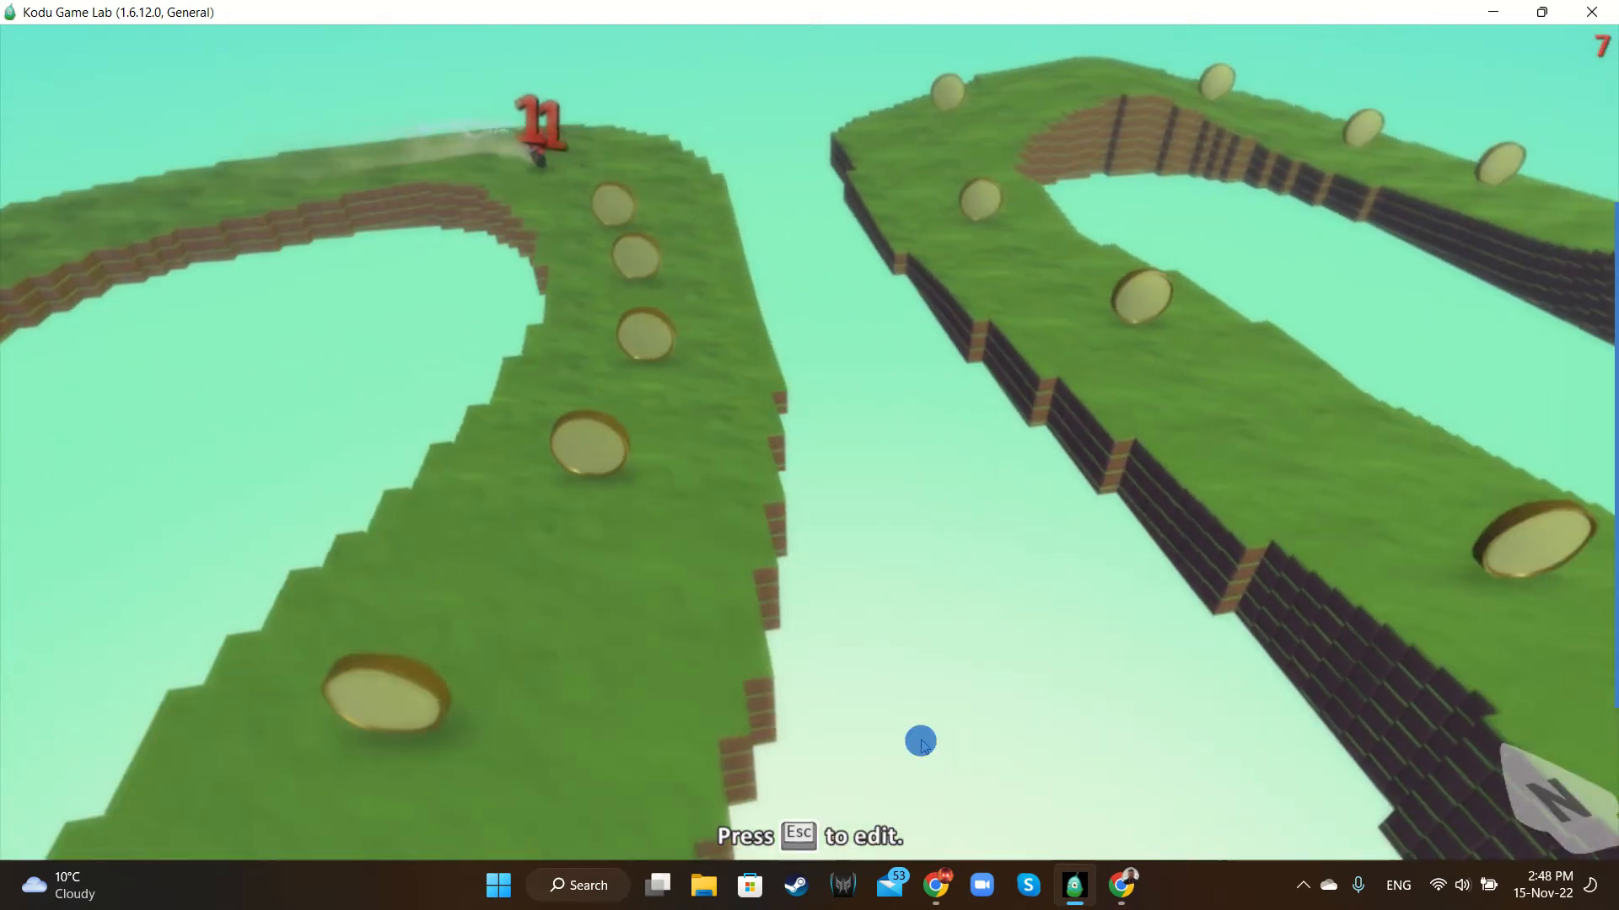
click(900, 626)
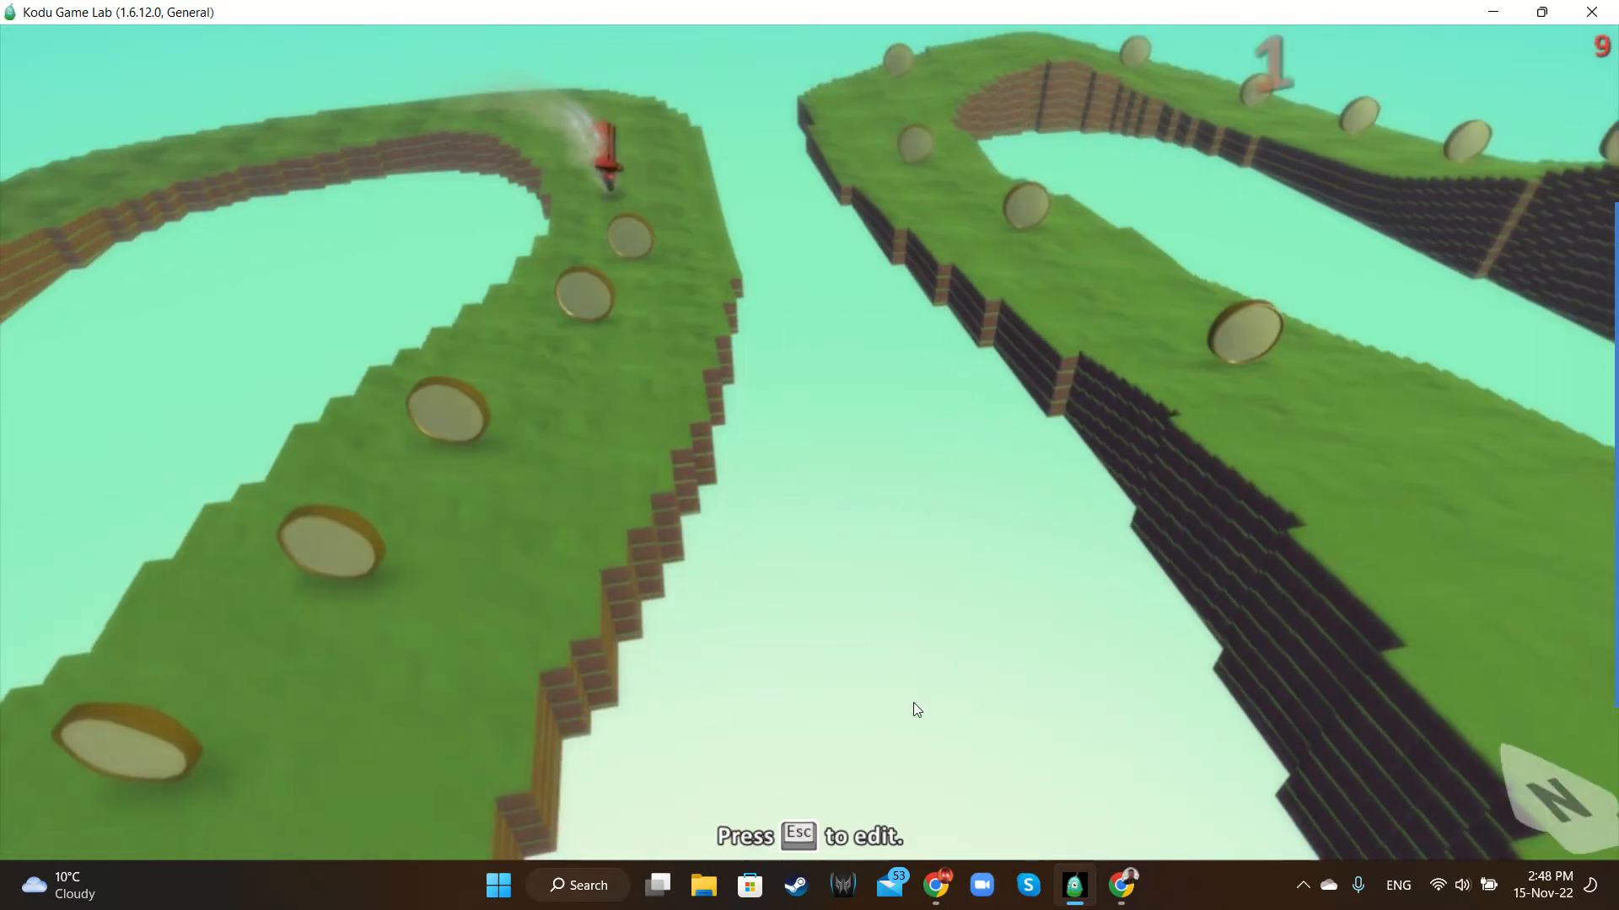
click(863, 727)
click(846, 599)
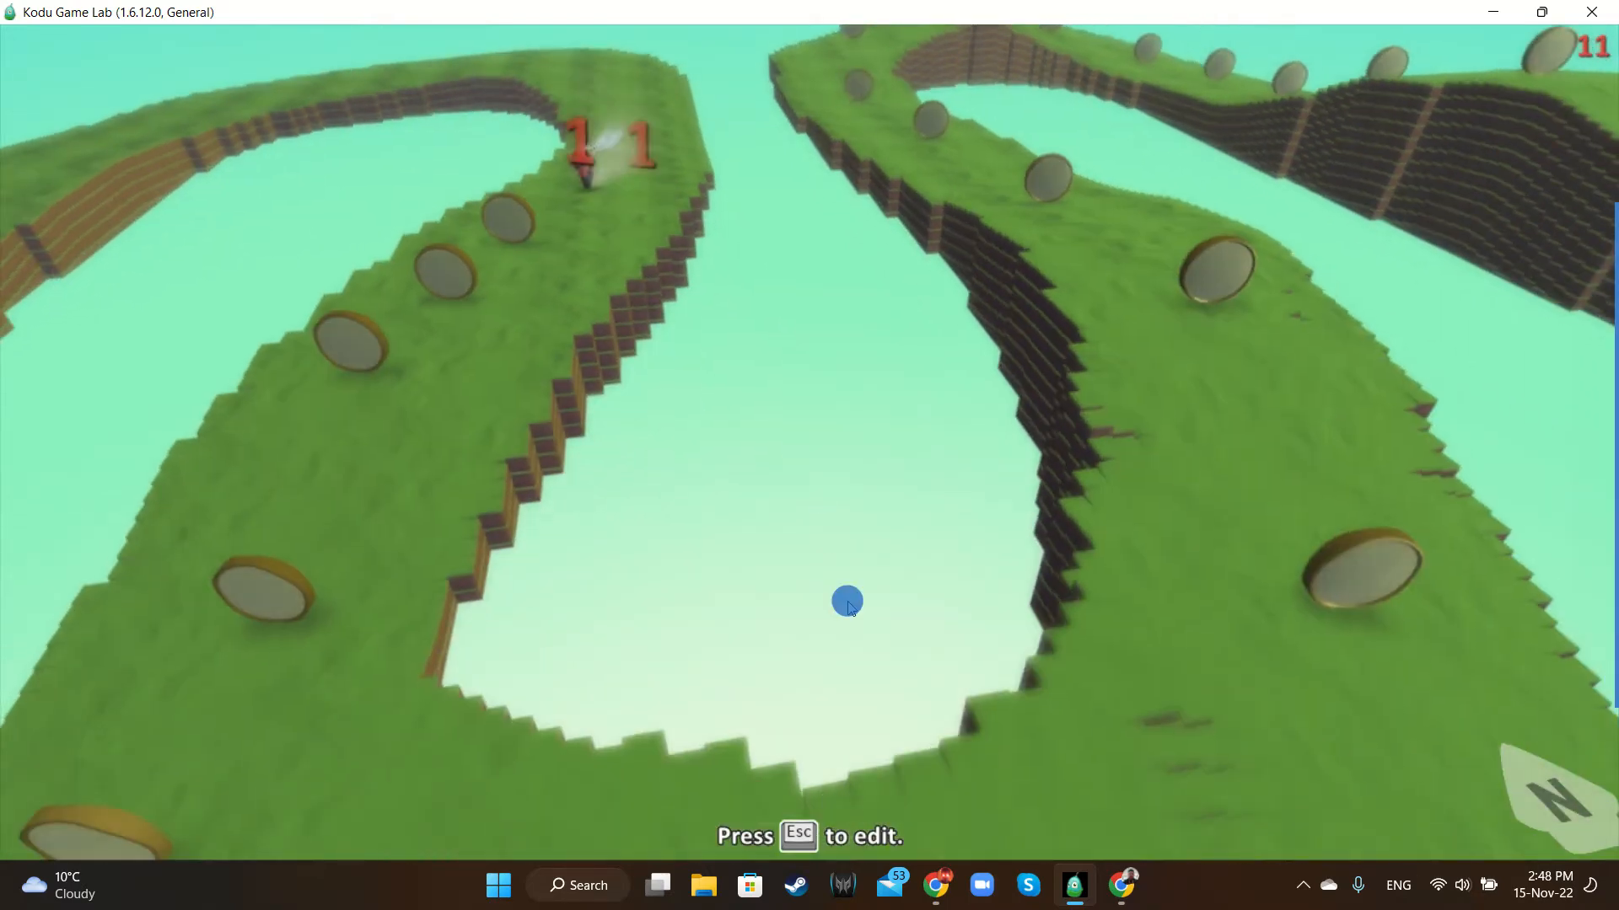
drag(810, 533, 736, 371)
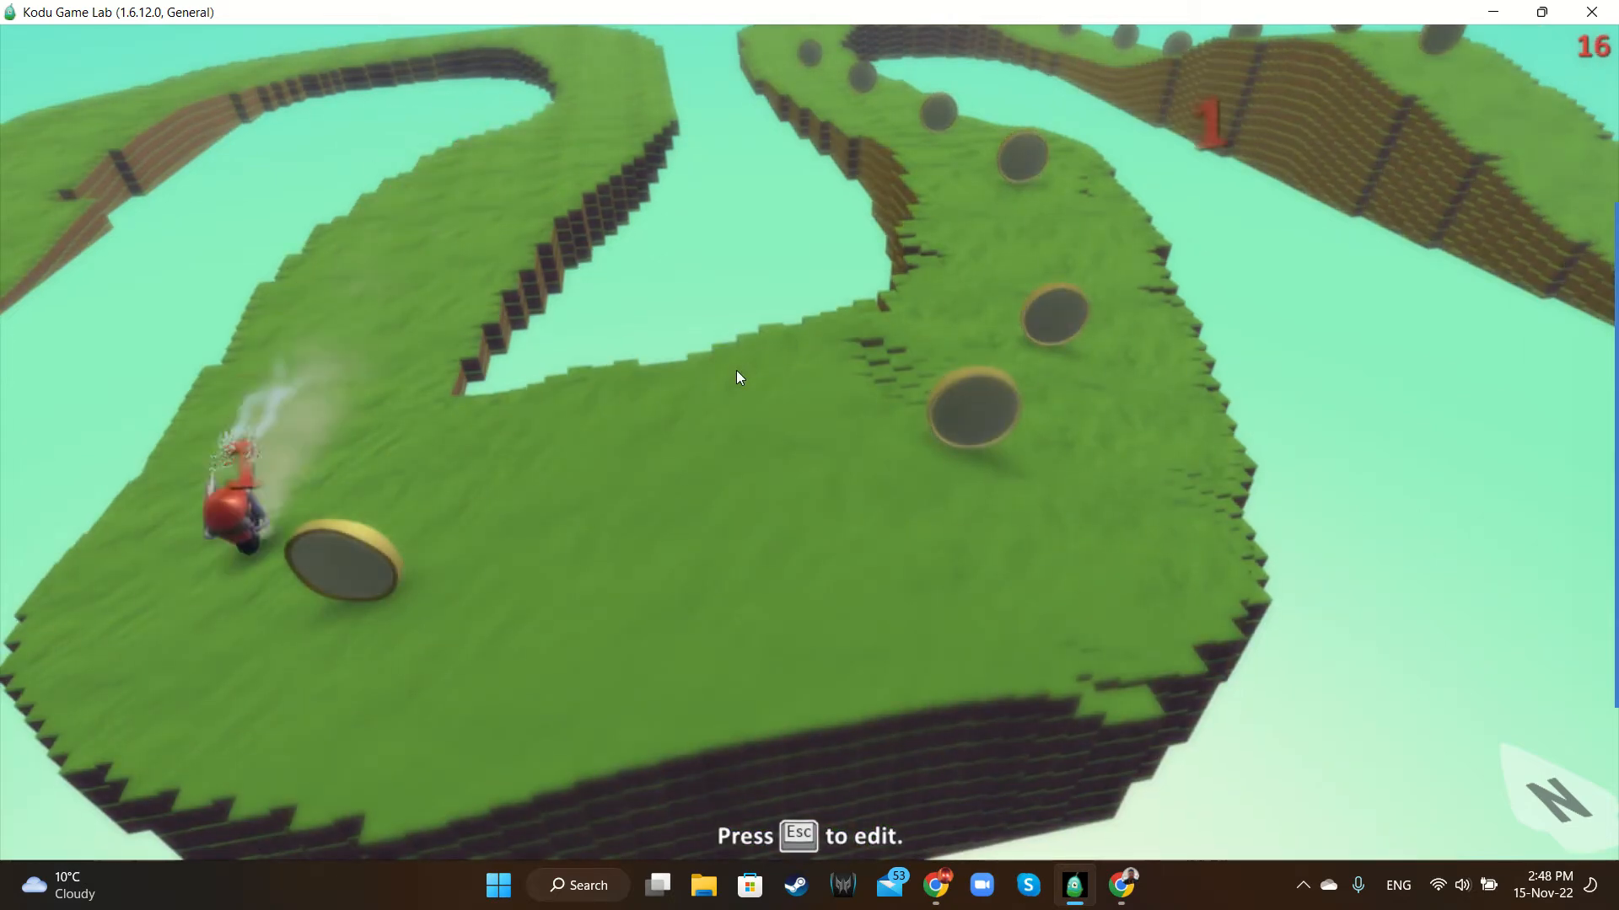
click(1231, 374)
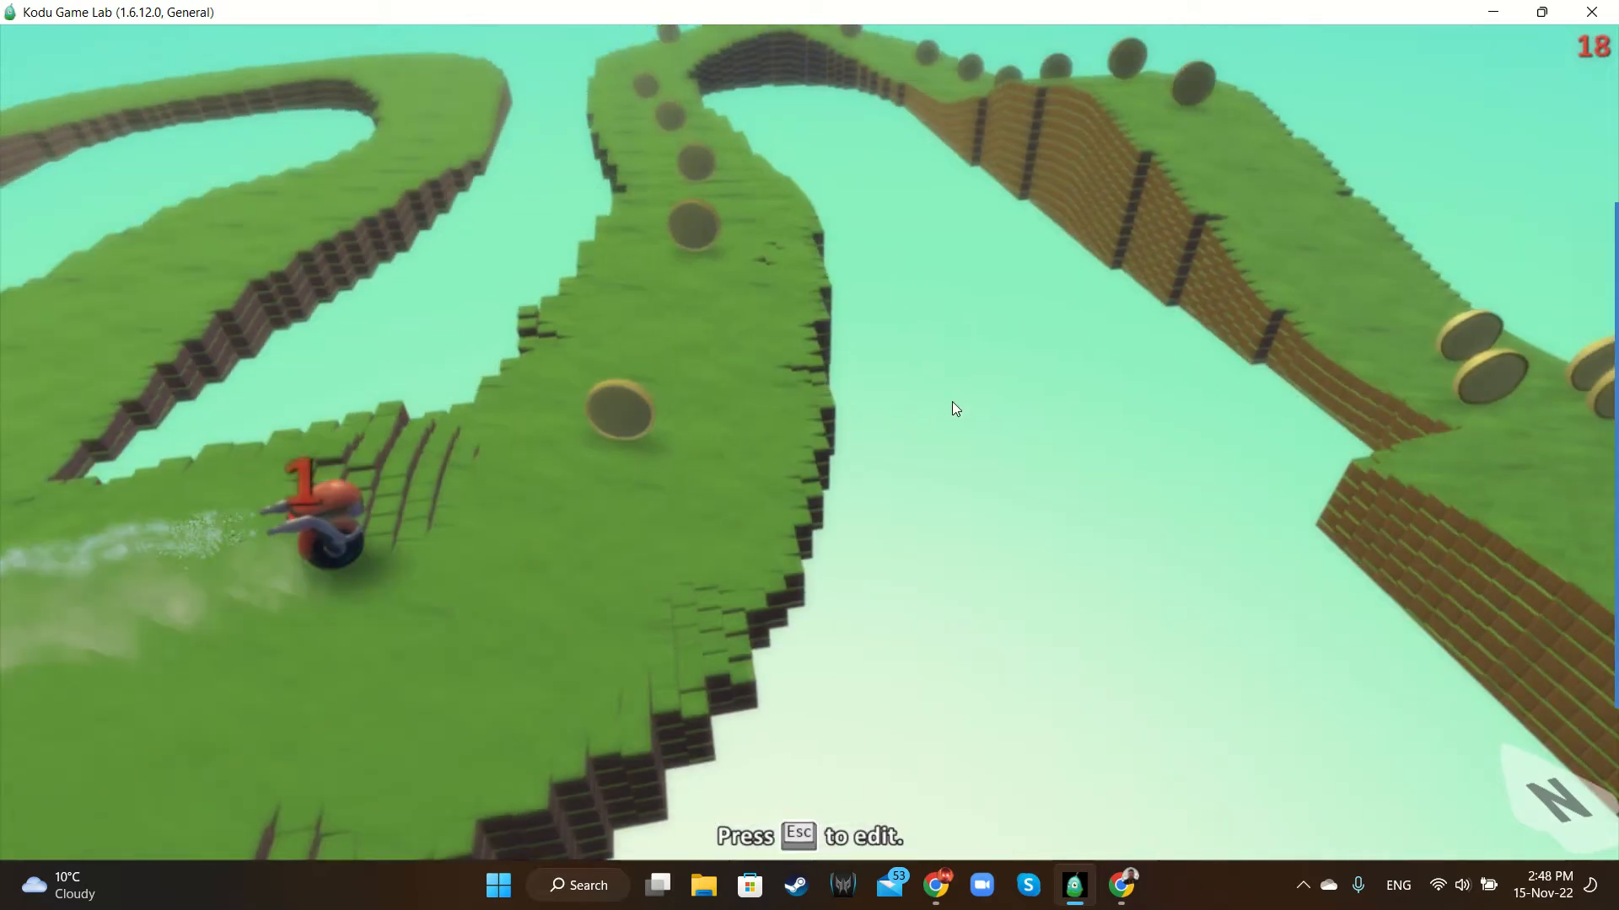
click(939, 400)
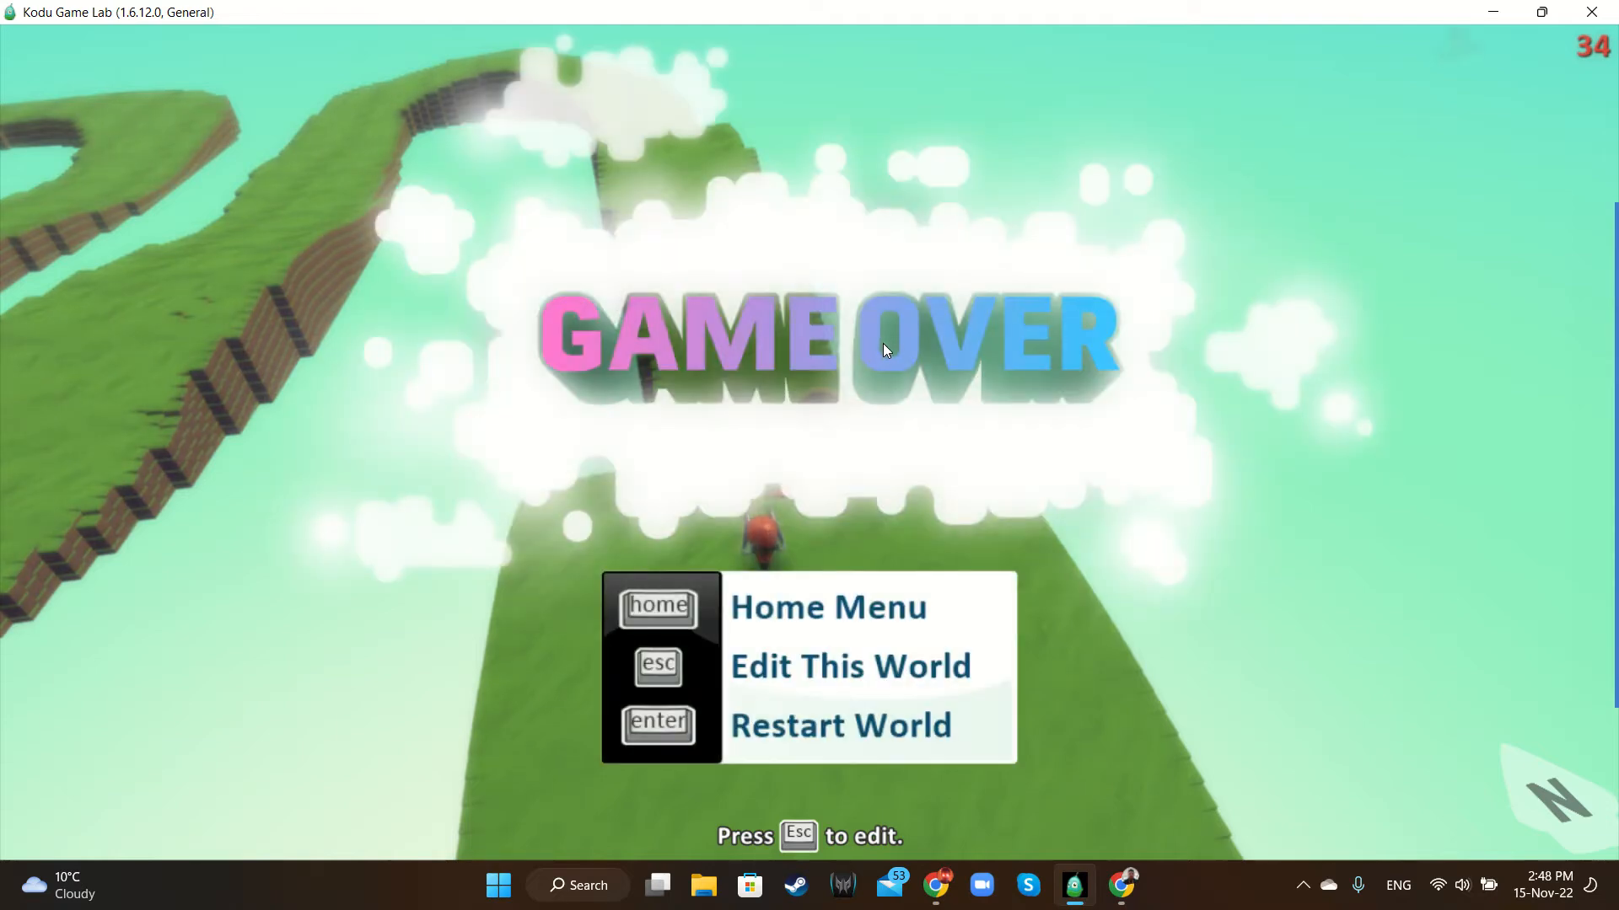
key(Escape)
Go to the blue cycle at the start of the track, examine its program, and close it
click(645, 780)
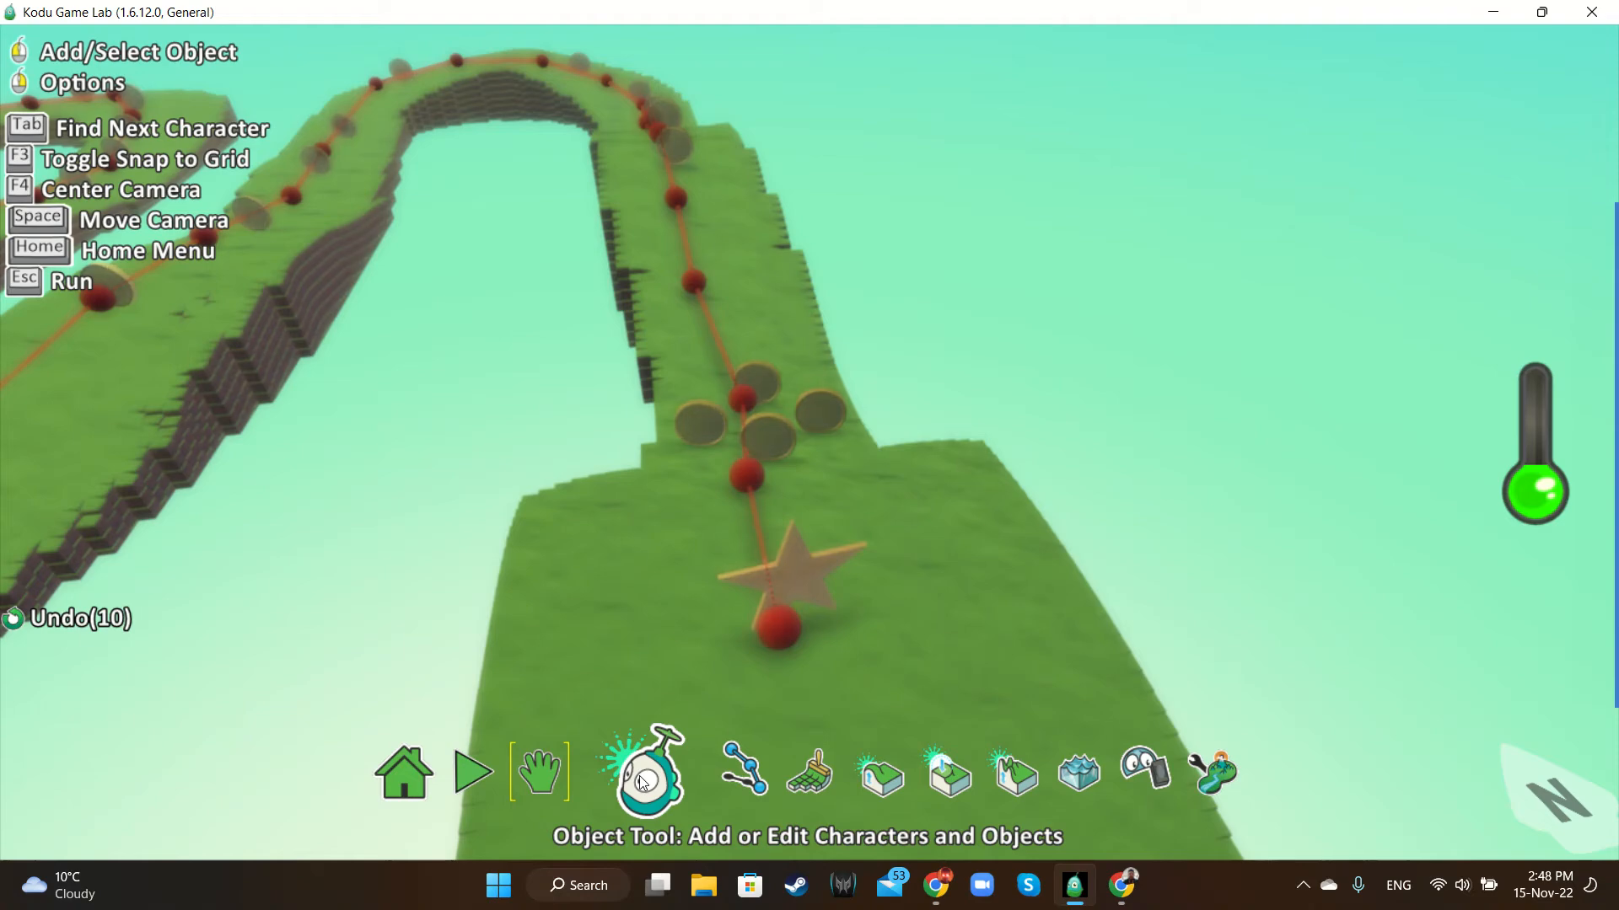
click(657, 784)
key(Left)
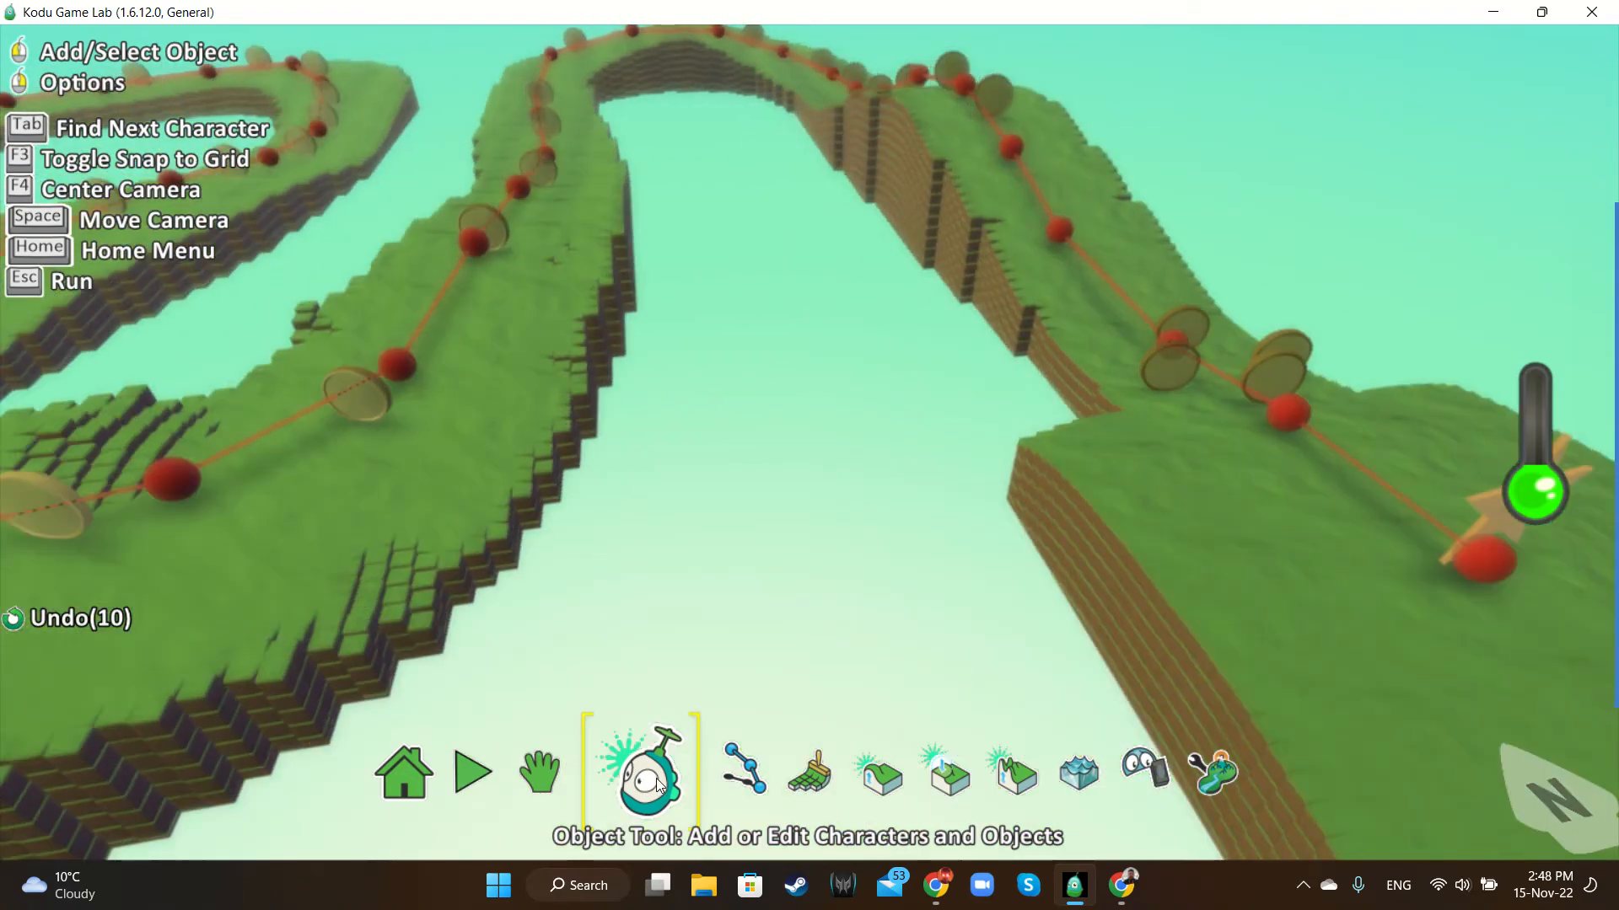
key(Left)
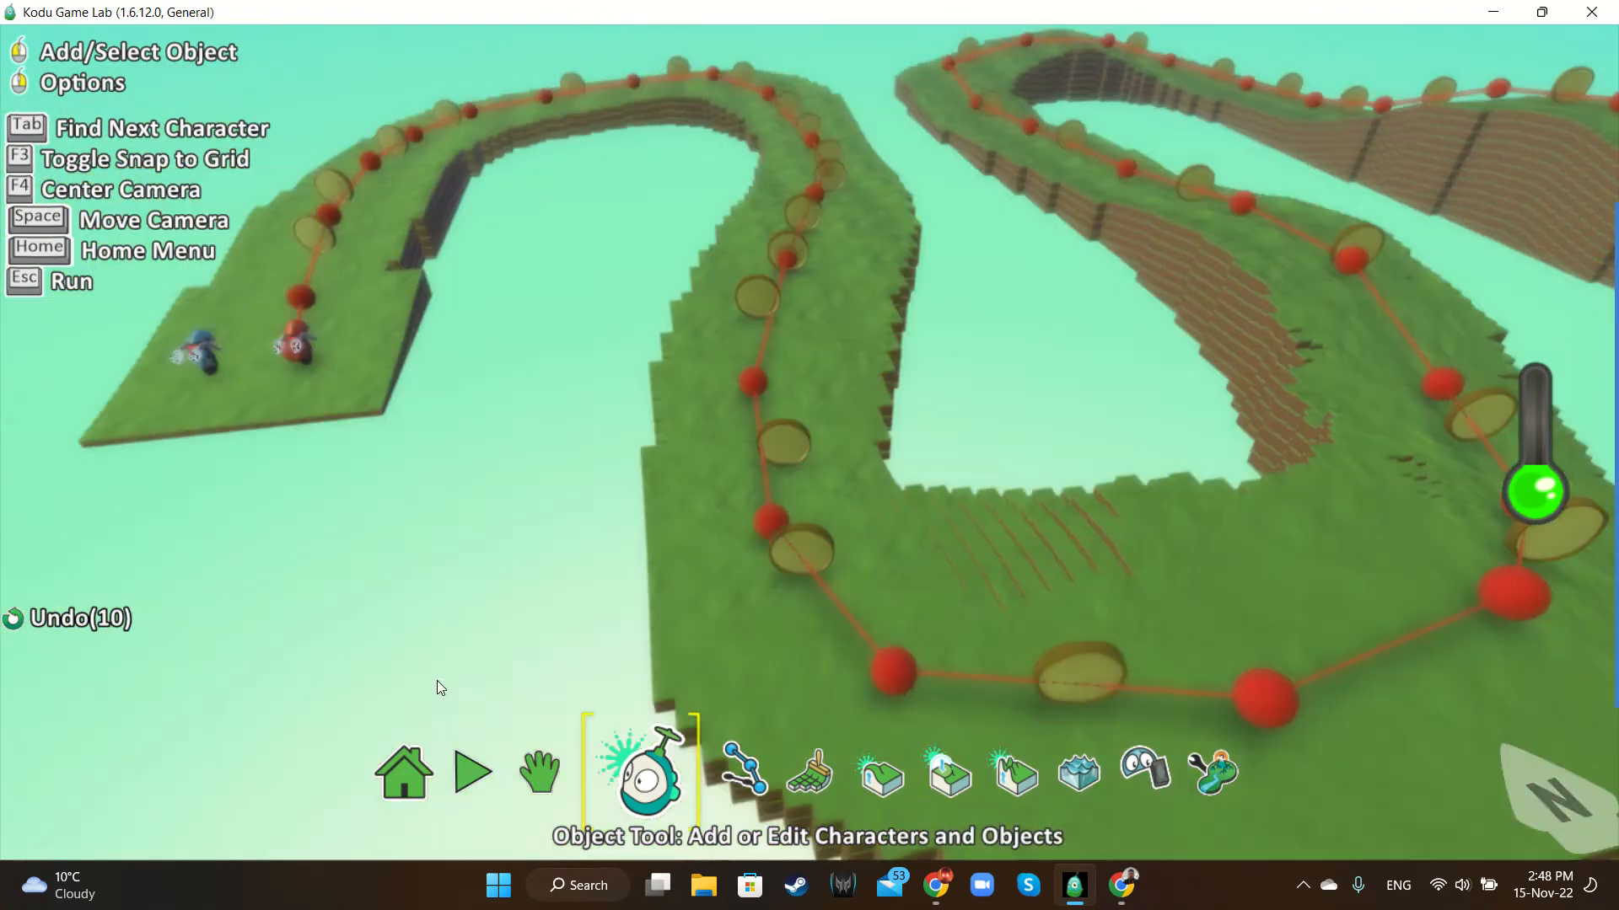
key(Left)
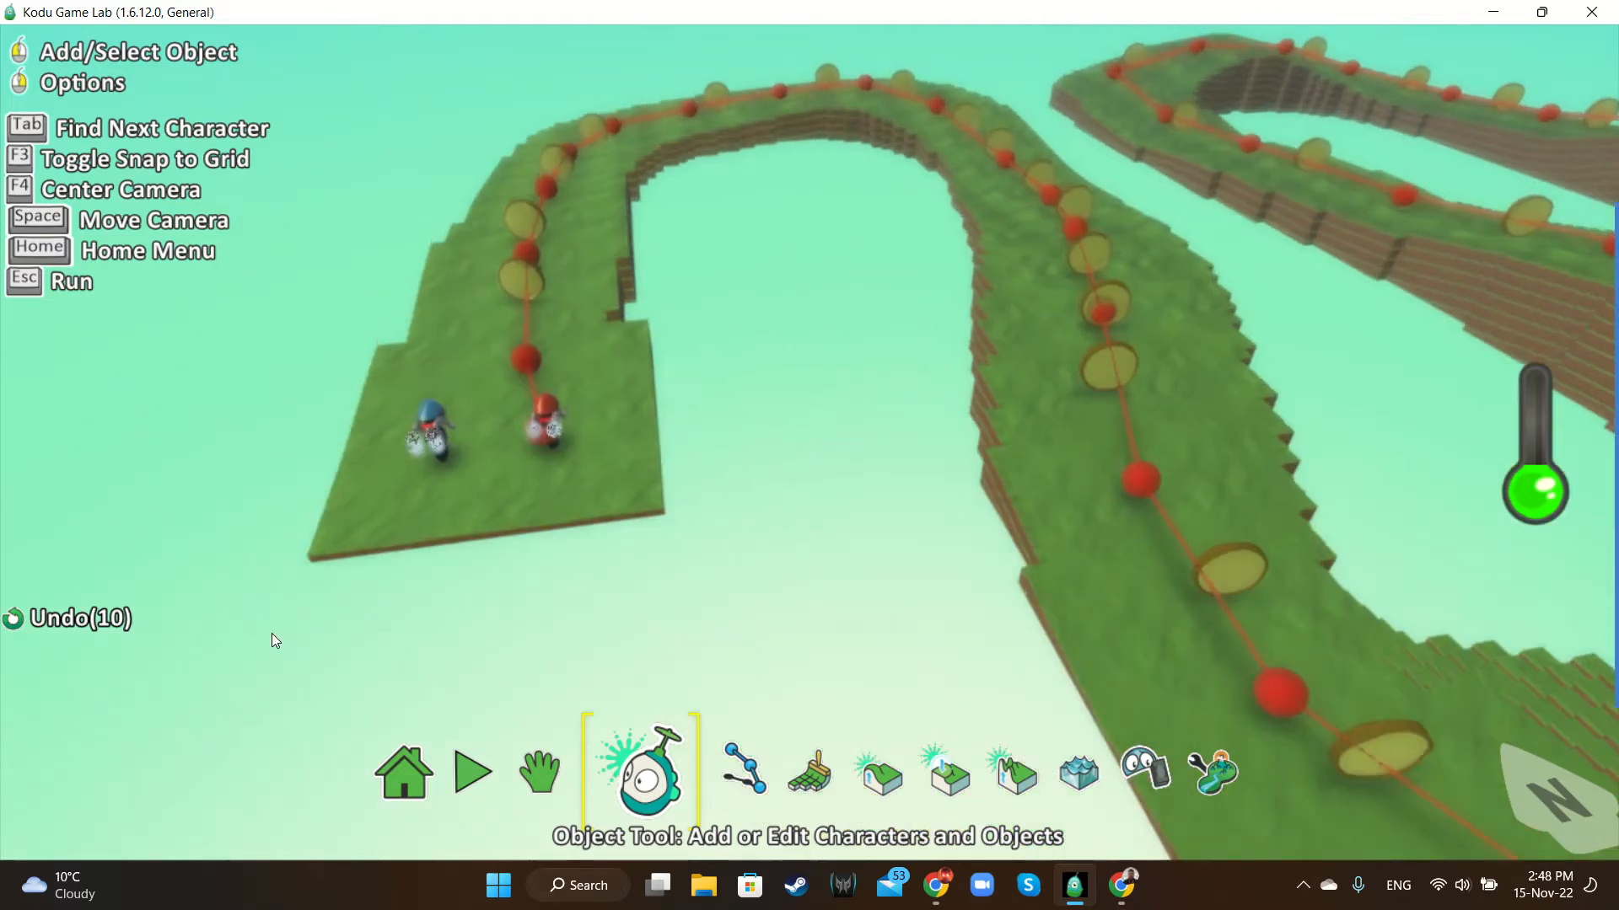
key(Left)
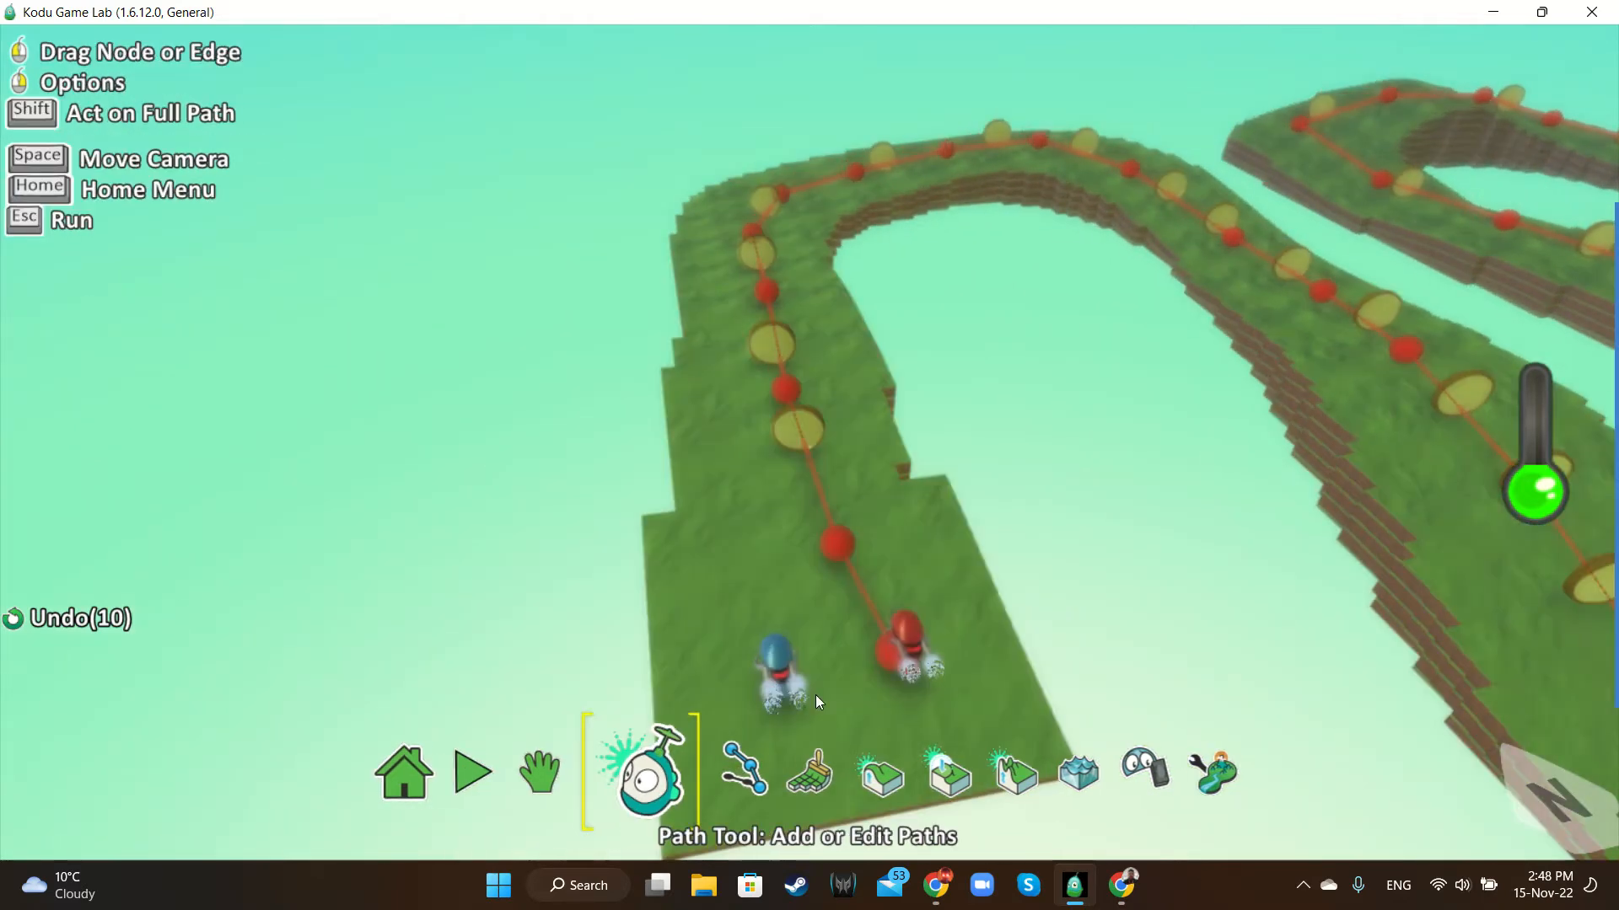
scroll(816, 700, up, 5)
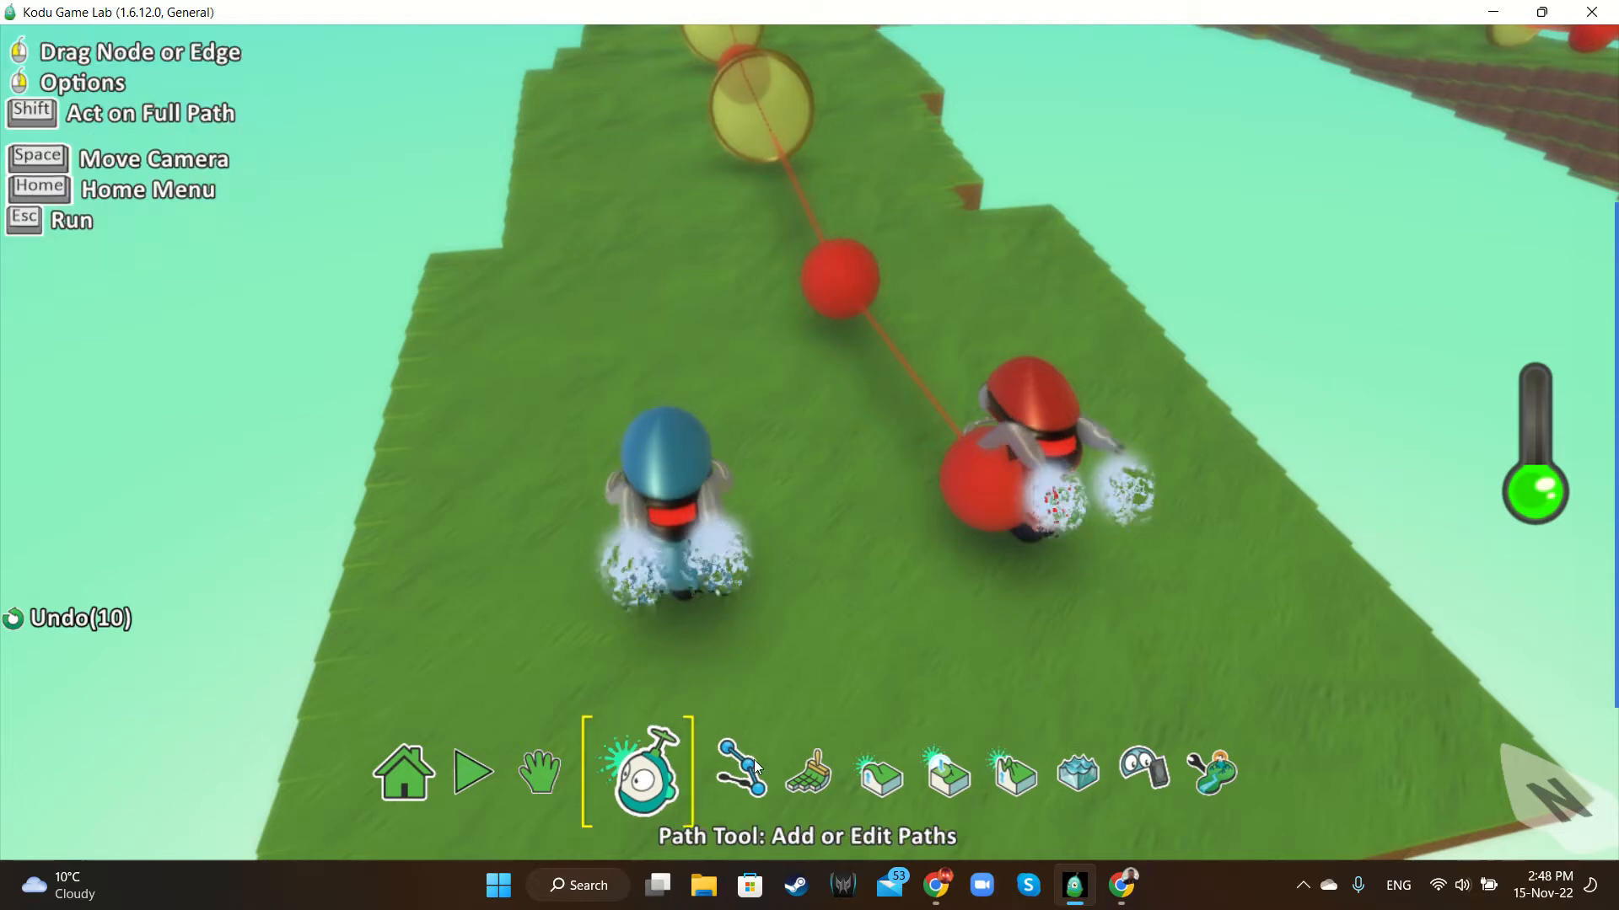
right_click(668, 483)
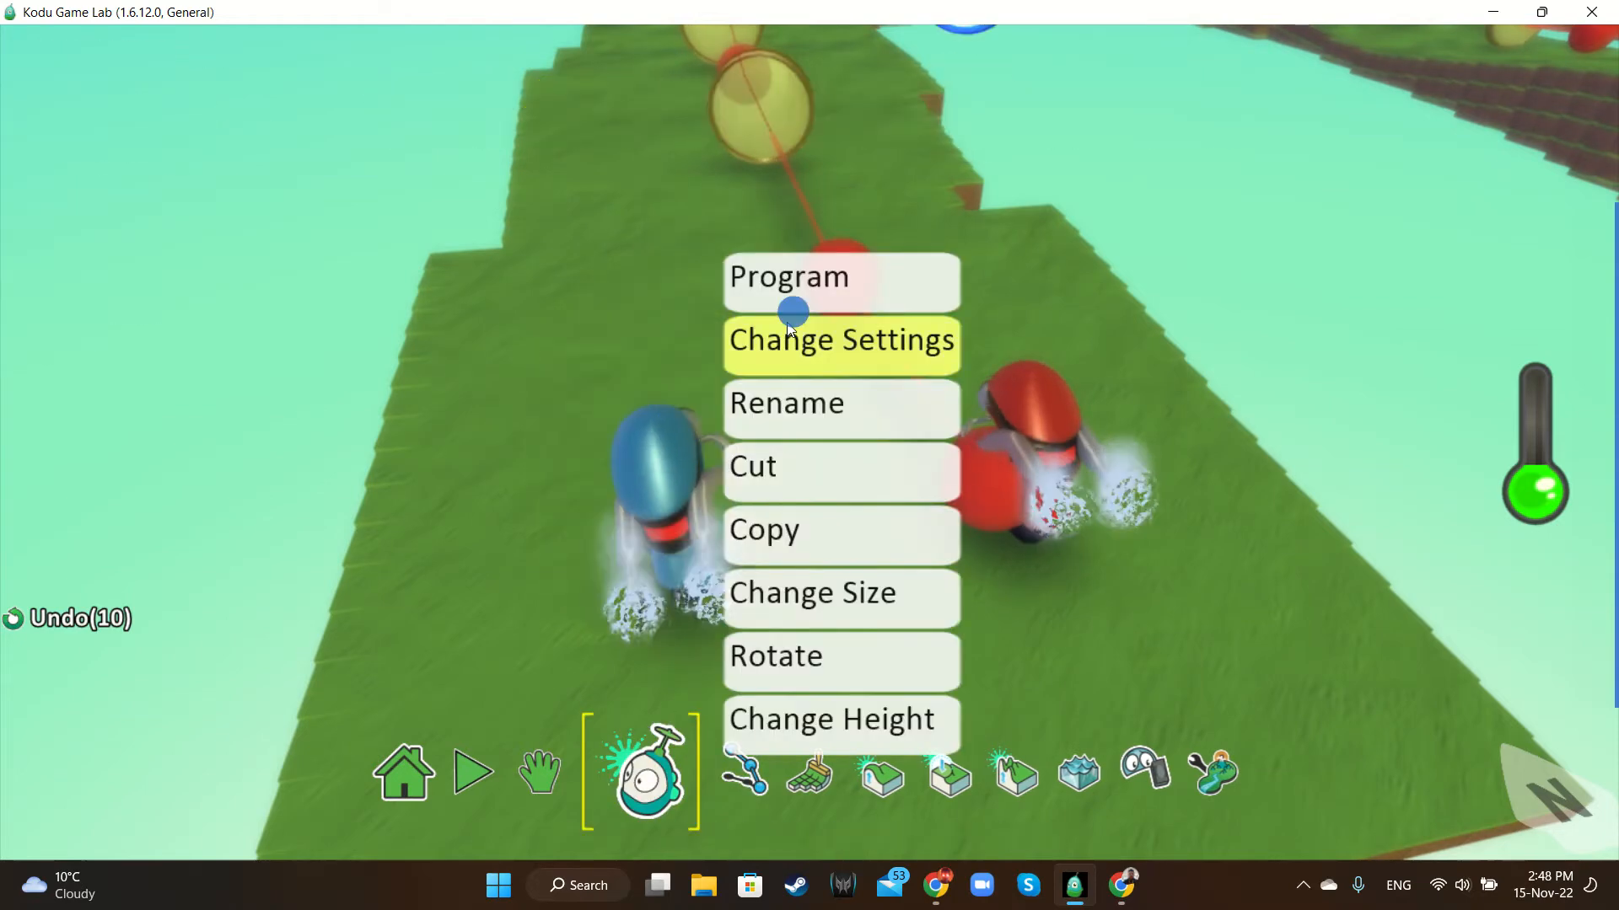
click(803, 285)
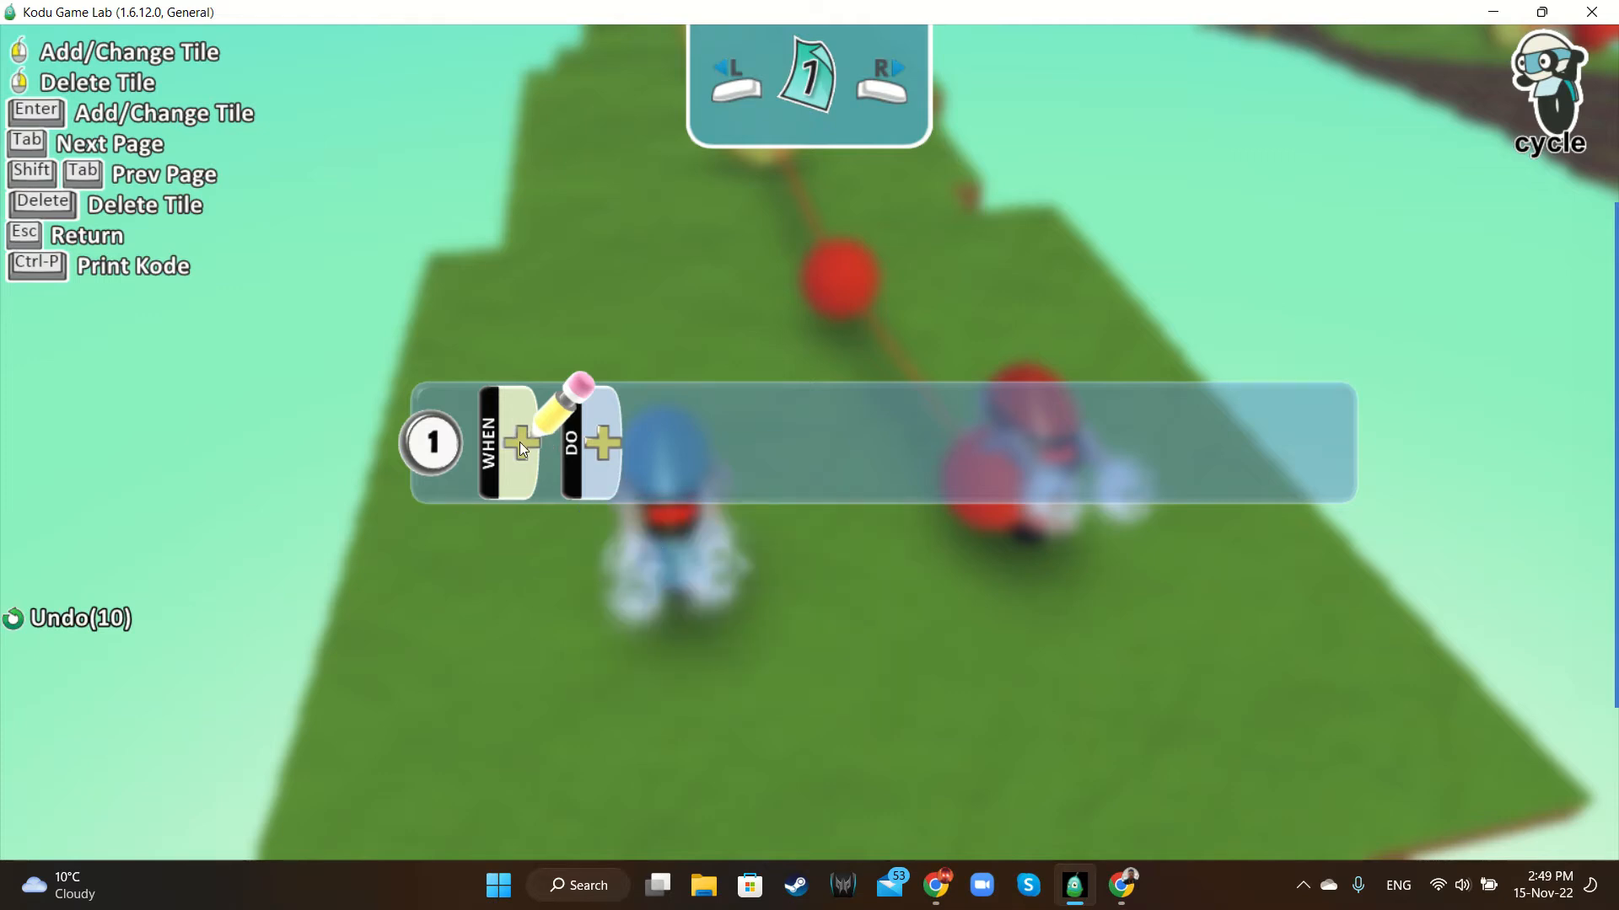
key(Escape)
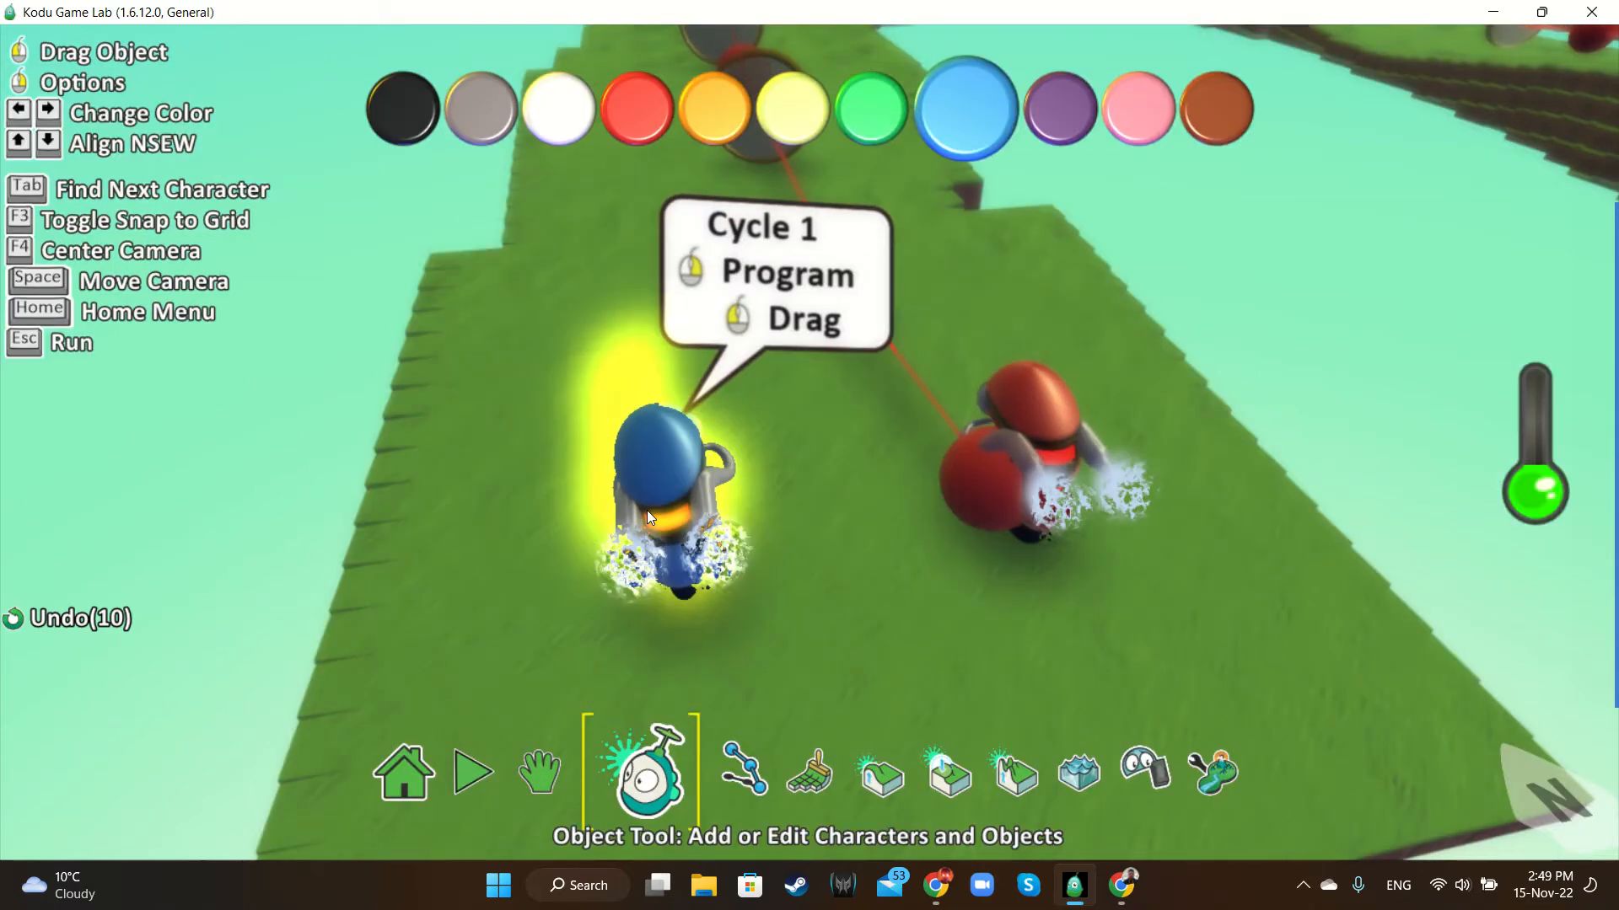
Set the blue cycle's Forward Speed Multiplier and Turning Speed Multiplier to 1.2 in its settings
right_click(647, 514)
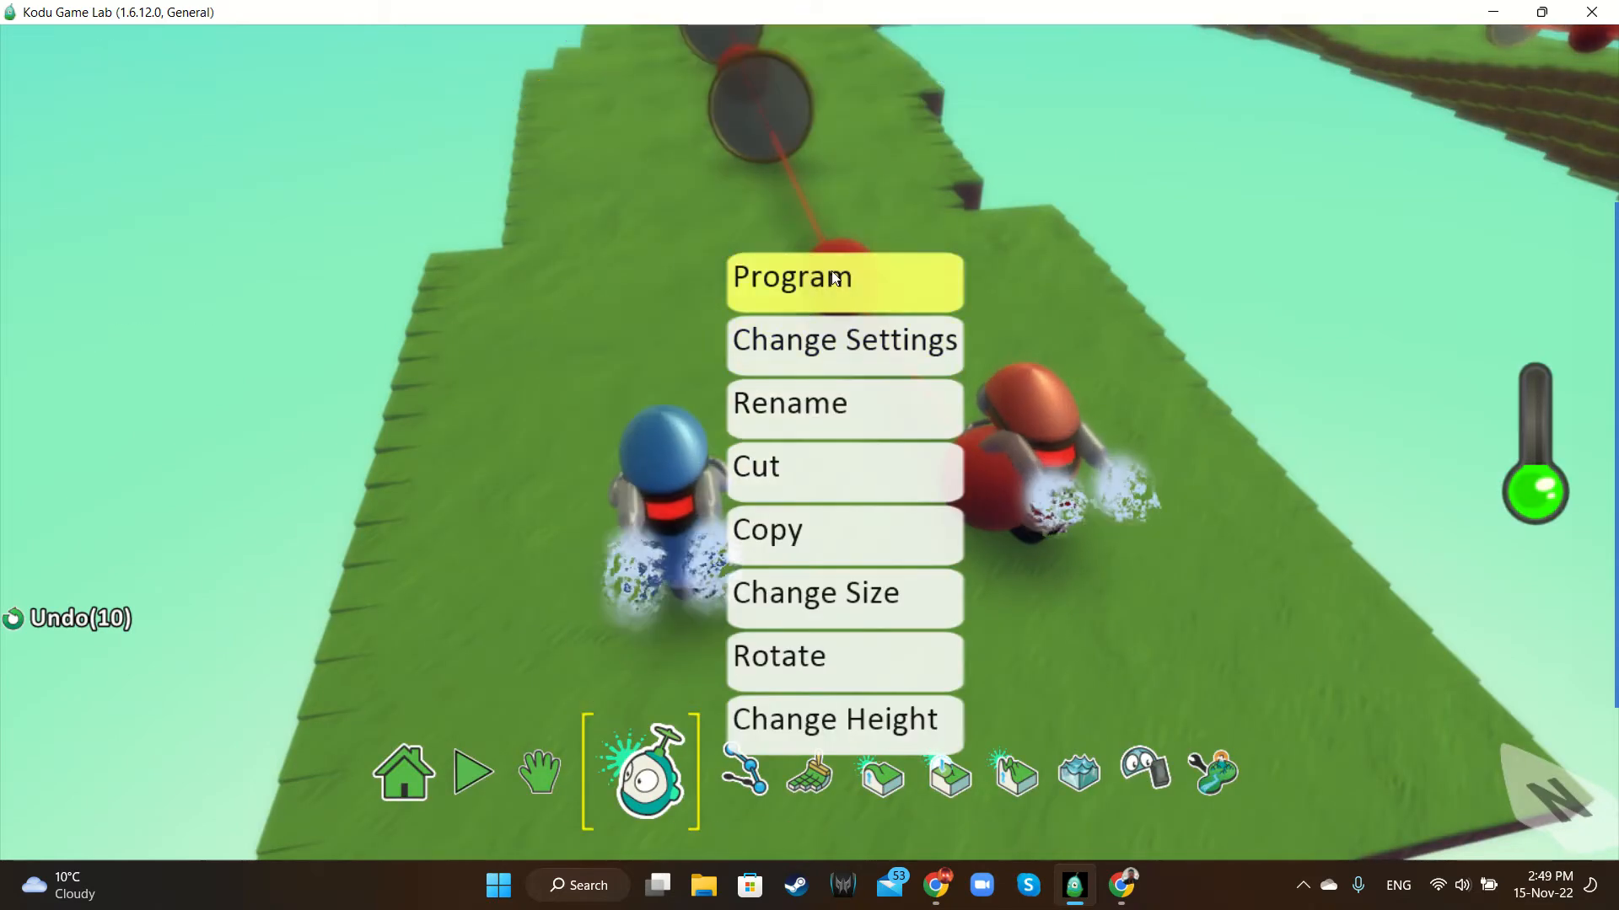
click(788, 337)
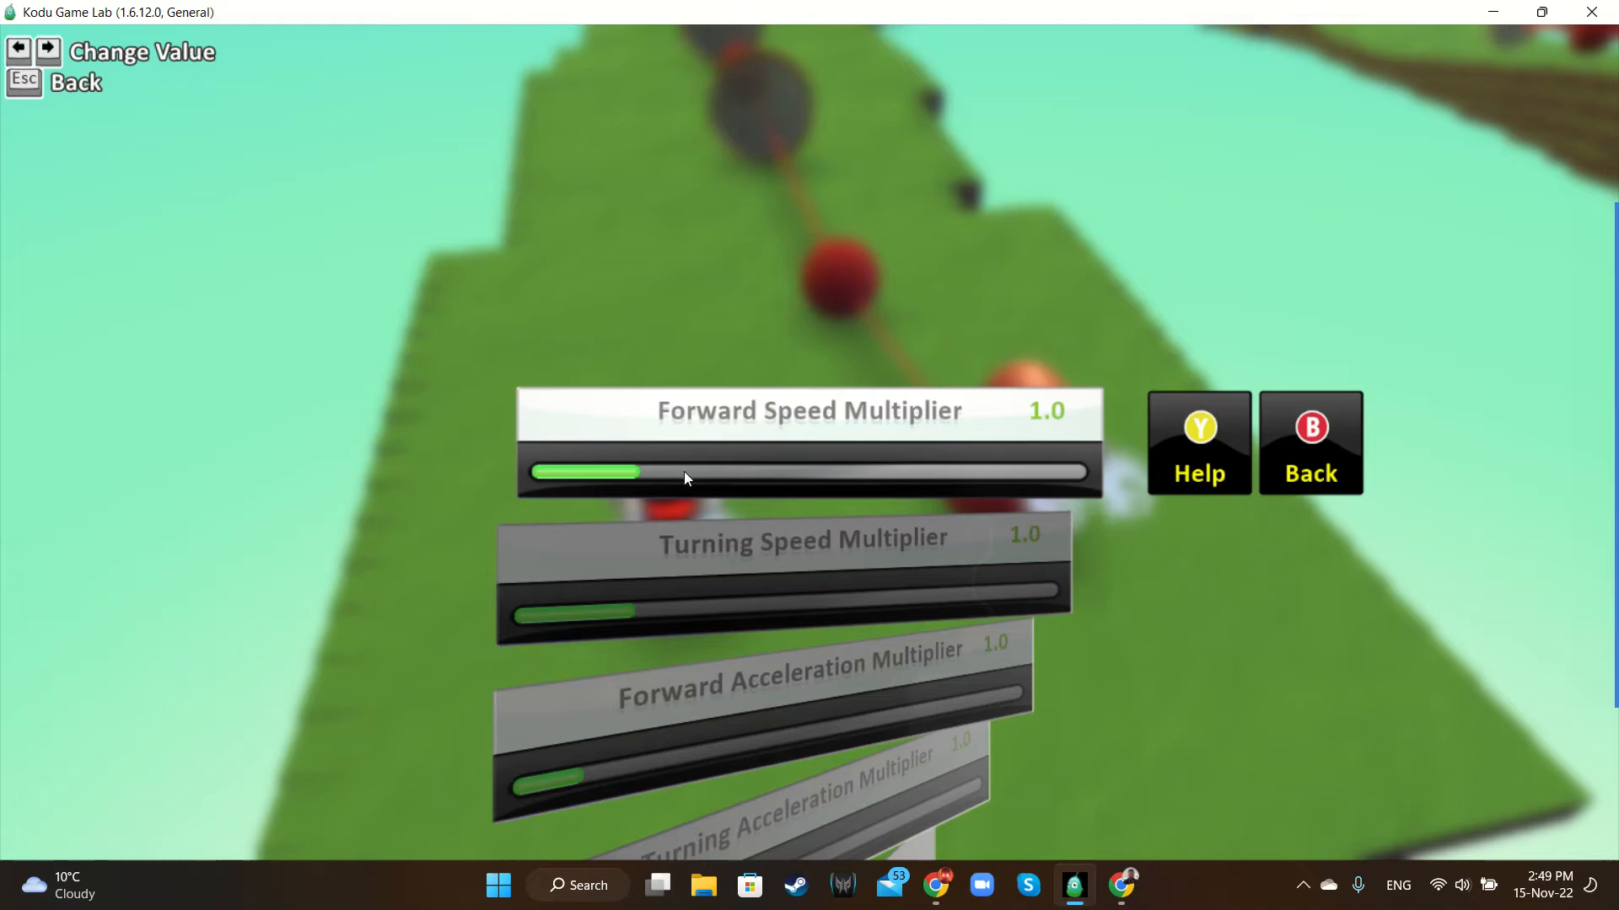
drag(634, 477, 645, 478)
click(639, 559)
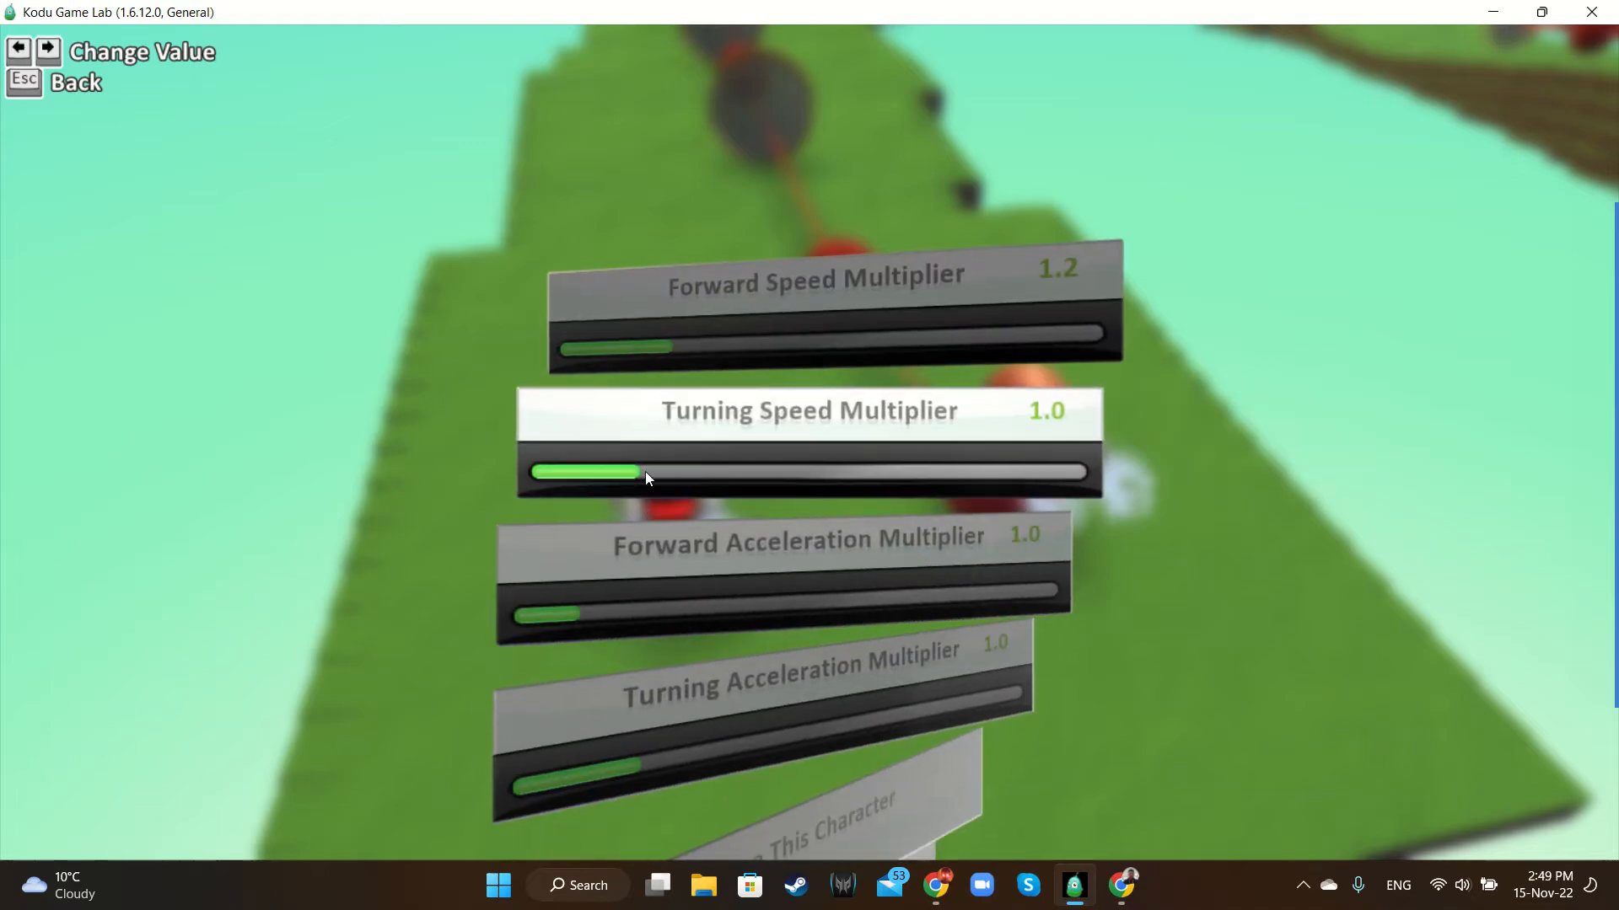
drag(638, 473, 661, 474)
Turn on Show Hit Points in the blue cycle's settings
scroll(788, 644, down, 1)
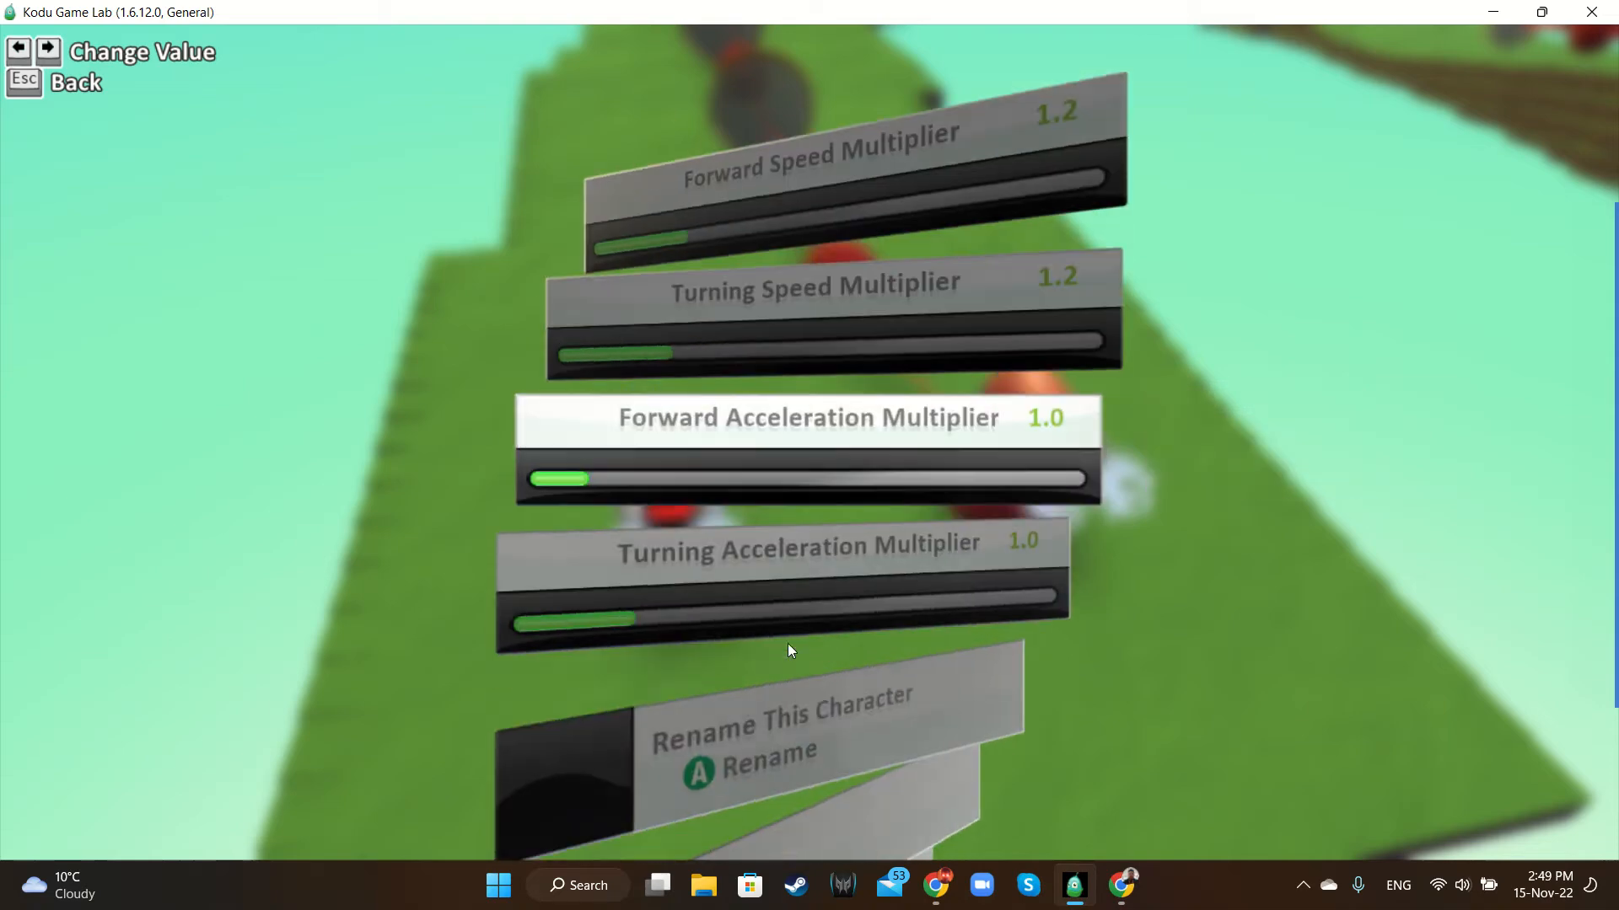
scroll(749, 558, down, 2)
scroll(749, 559, down, 3)
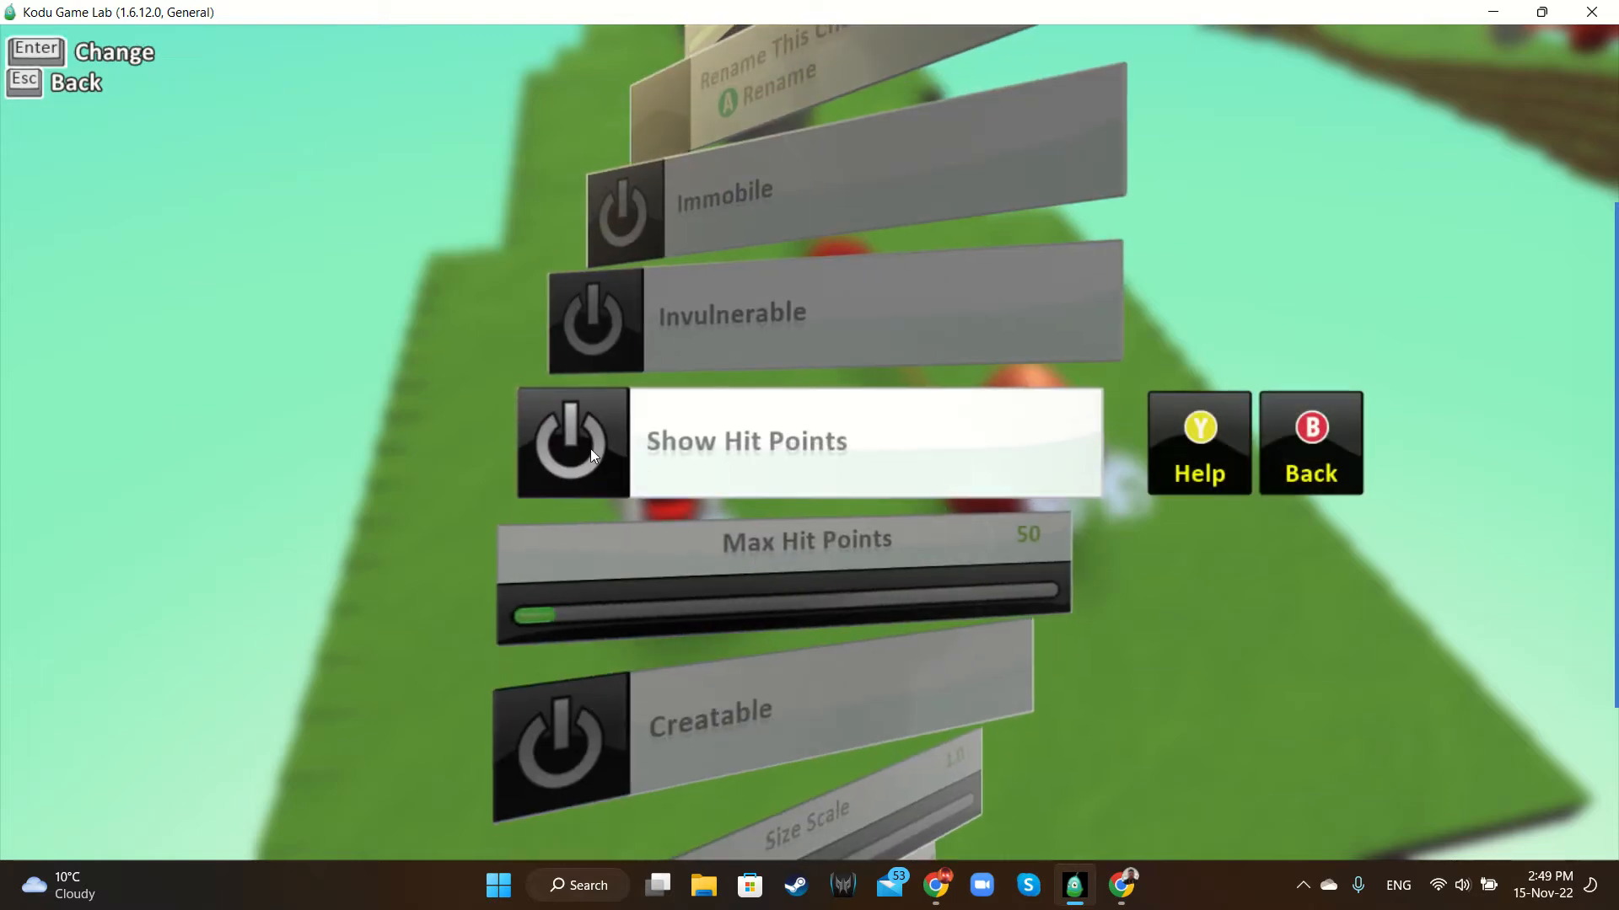
click(590, 449)
scroll(863, 558, down, 1)
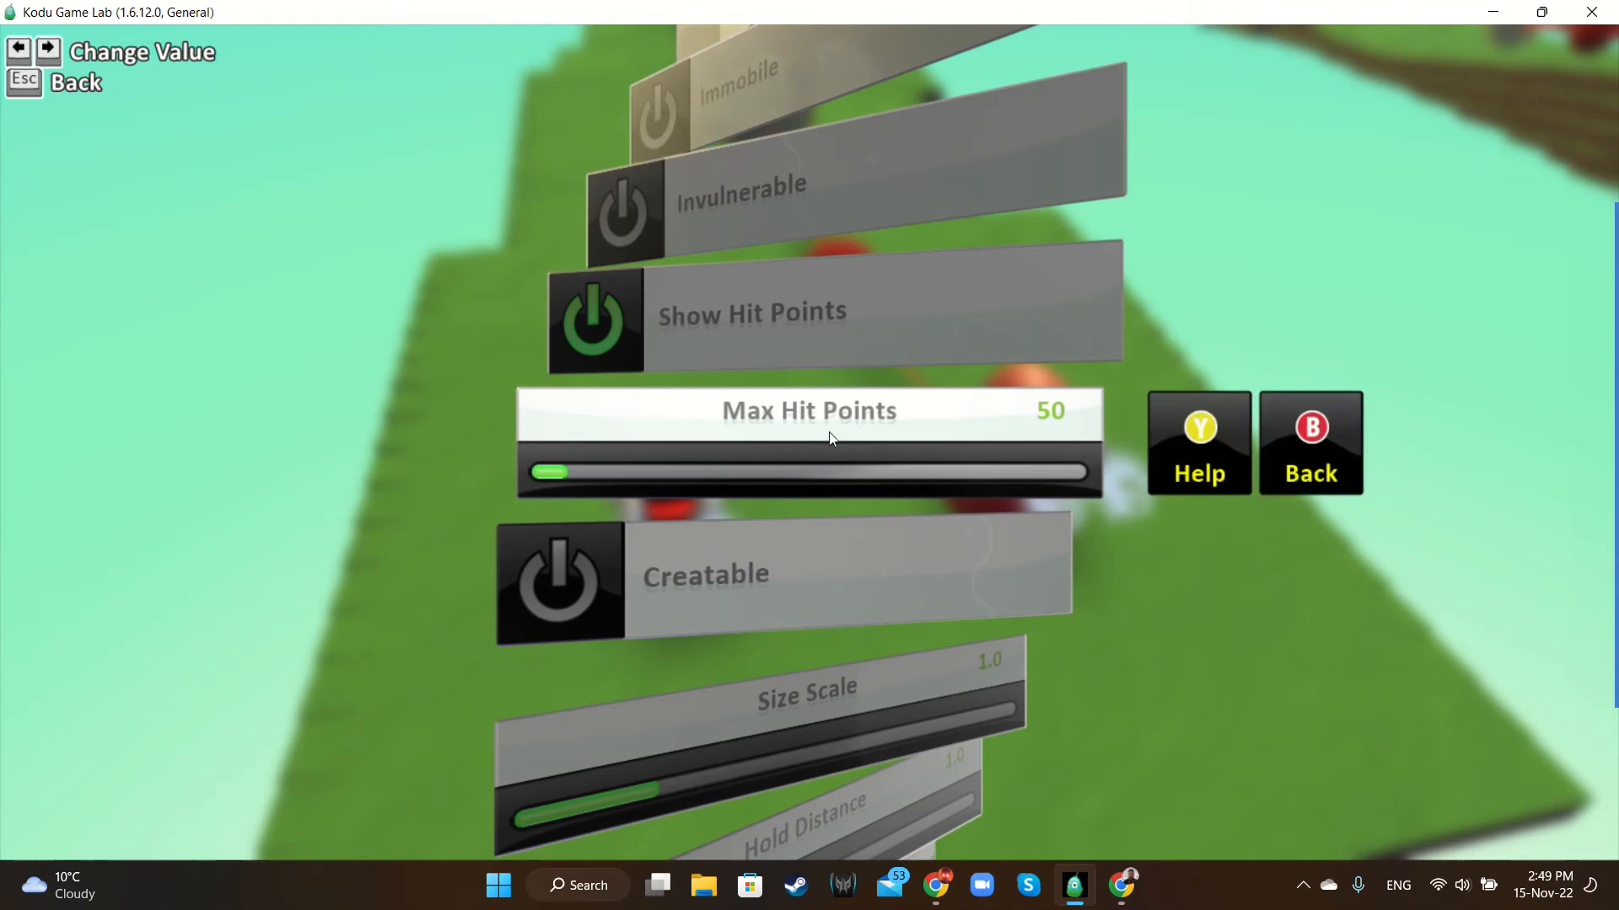
Set the blue cycle's Max Hit Points to 100 and close its settings
drag(562, 475, 594, 469)
scroll(824, 499, up, 1)
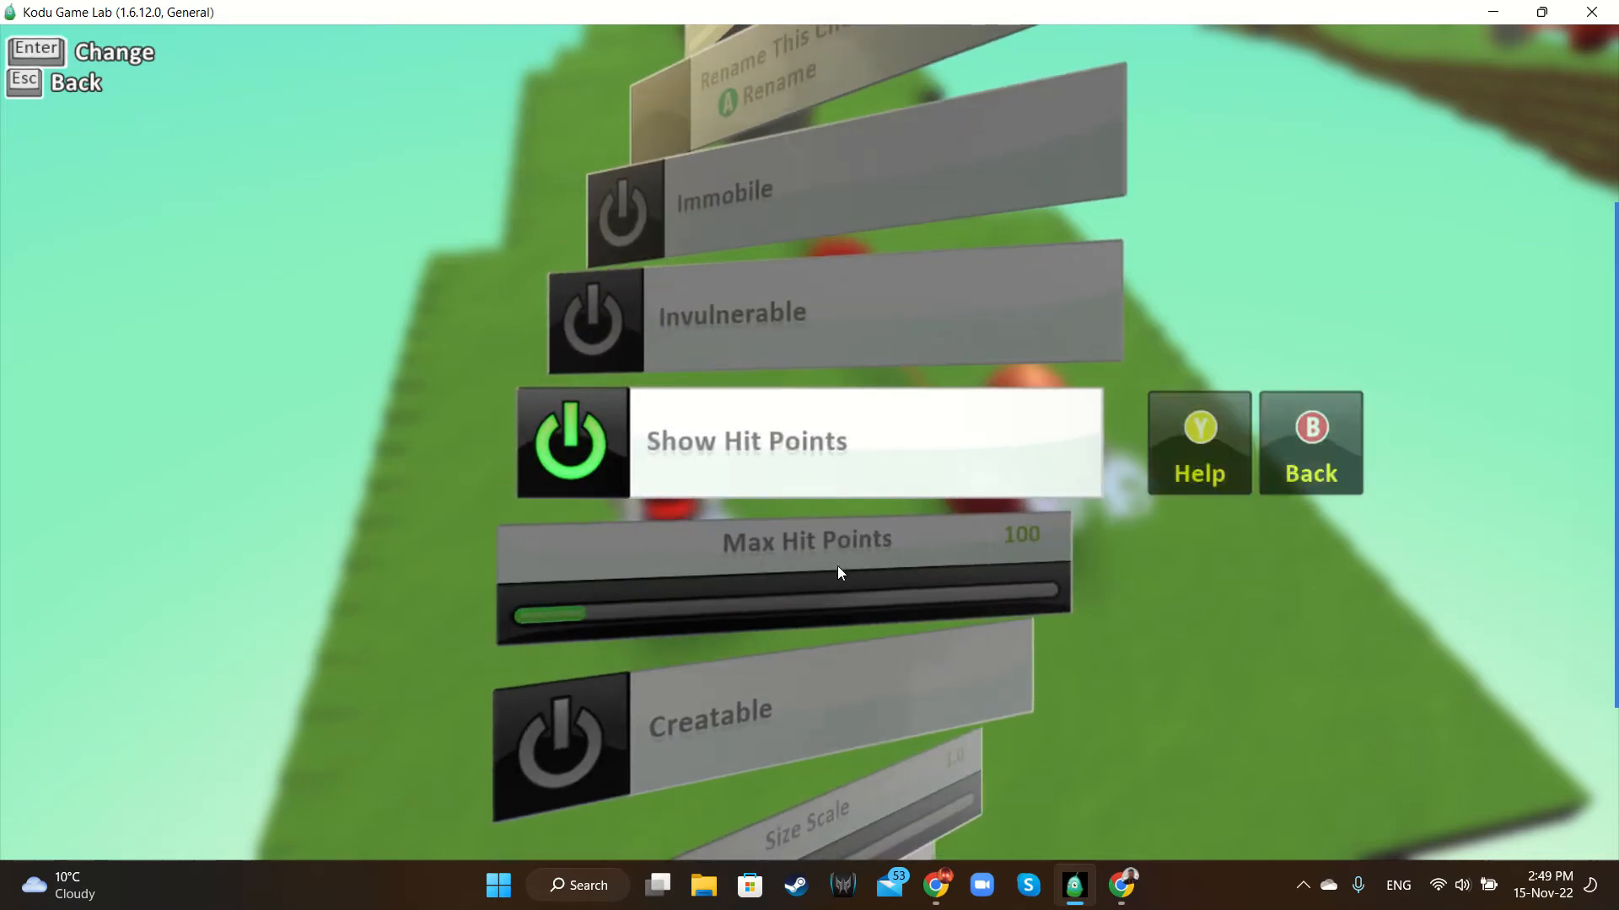
click(1062, 740)
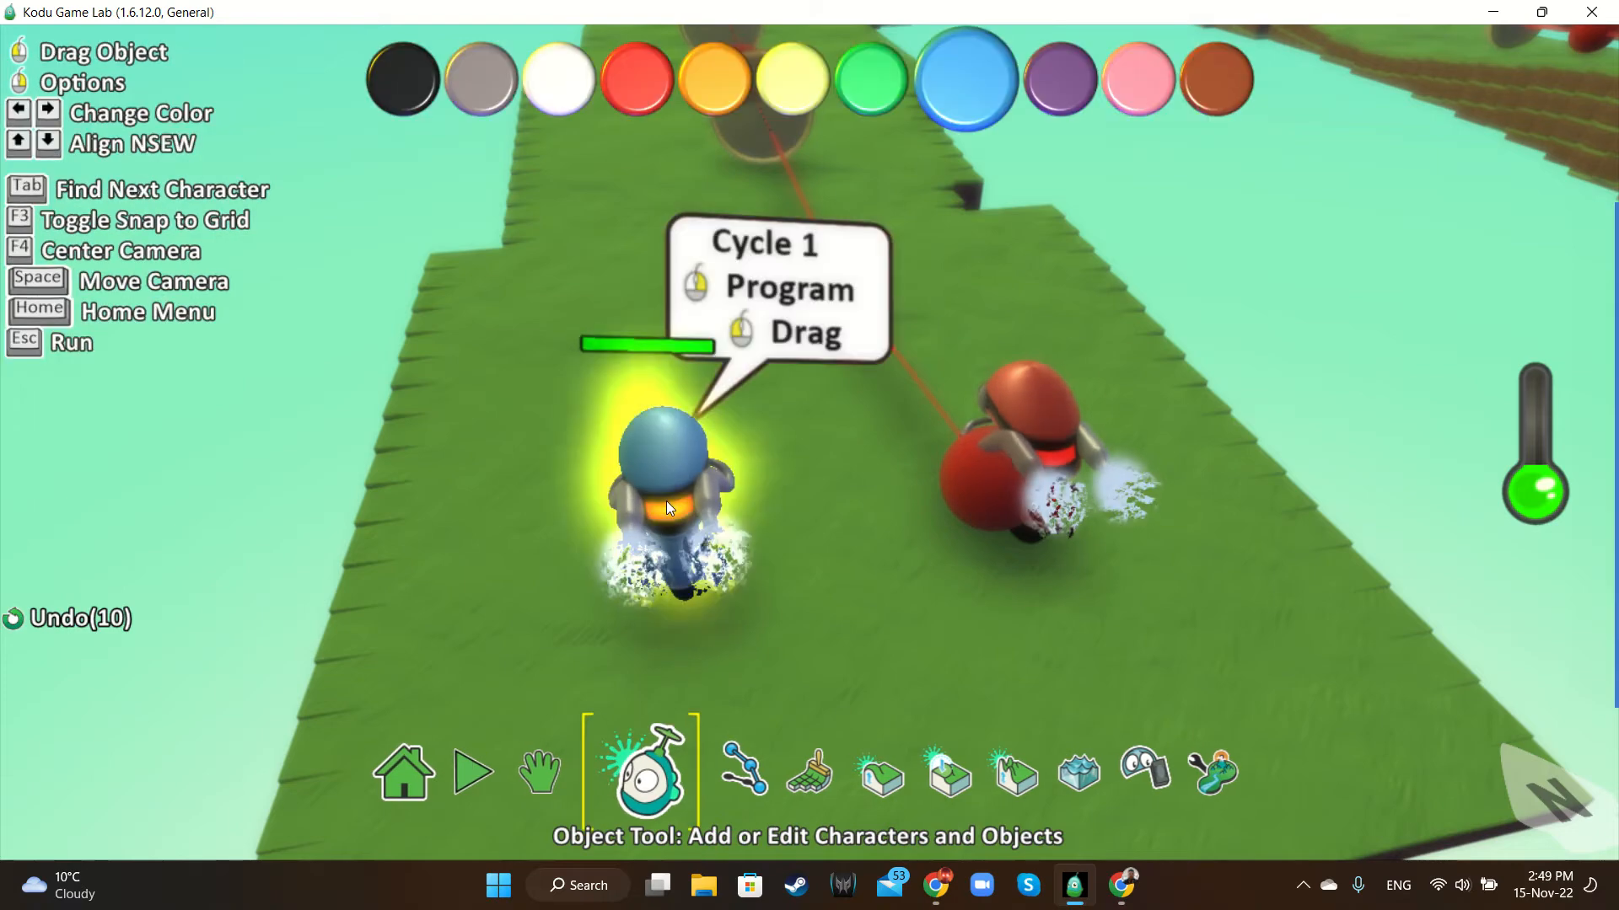
Program the blue cycle's first rule as WHEN keyboard Arrows, DO move quickly
right_click(669, 483)
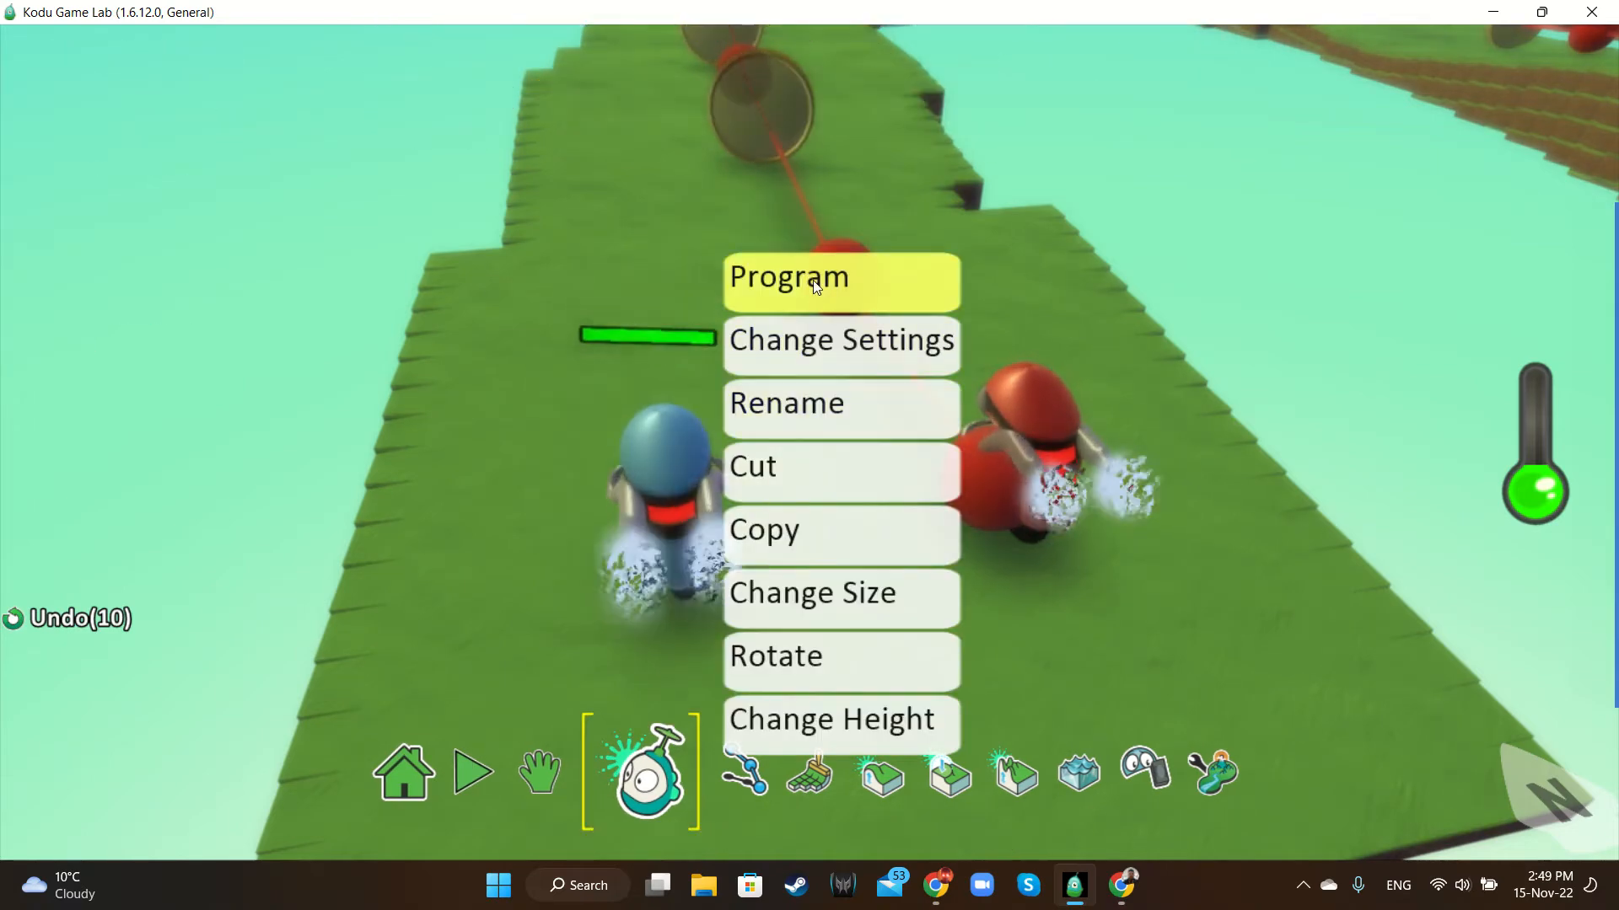
click(830, 275)
click(516, 438)
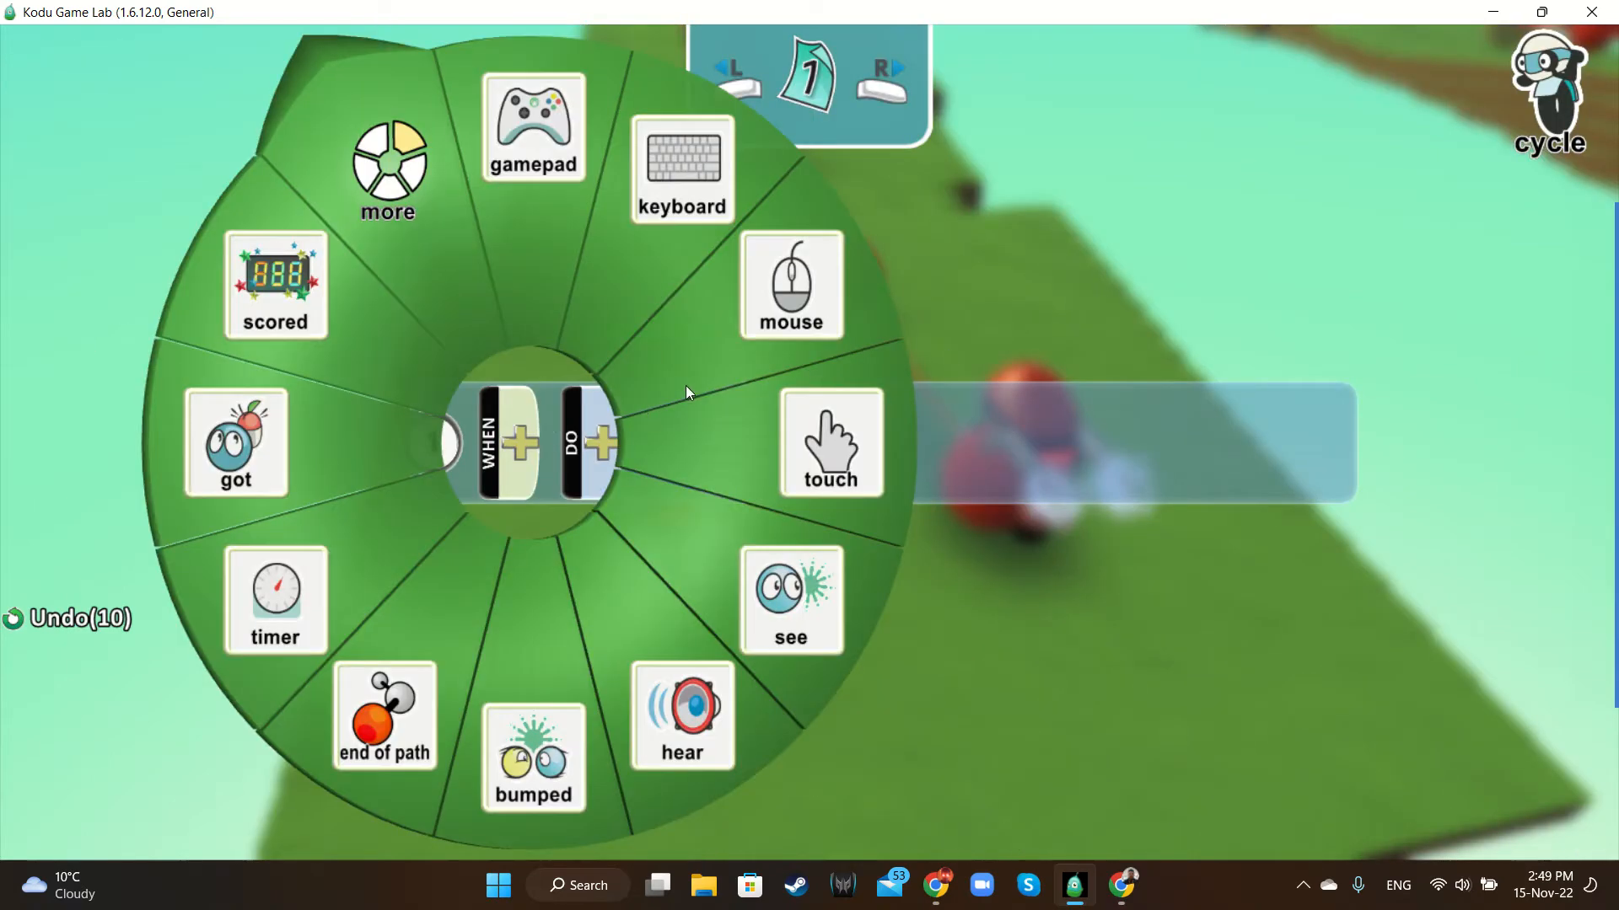
click(676, 199)
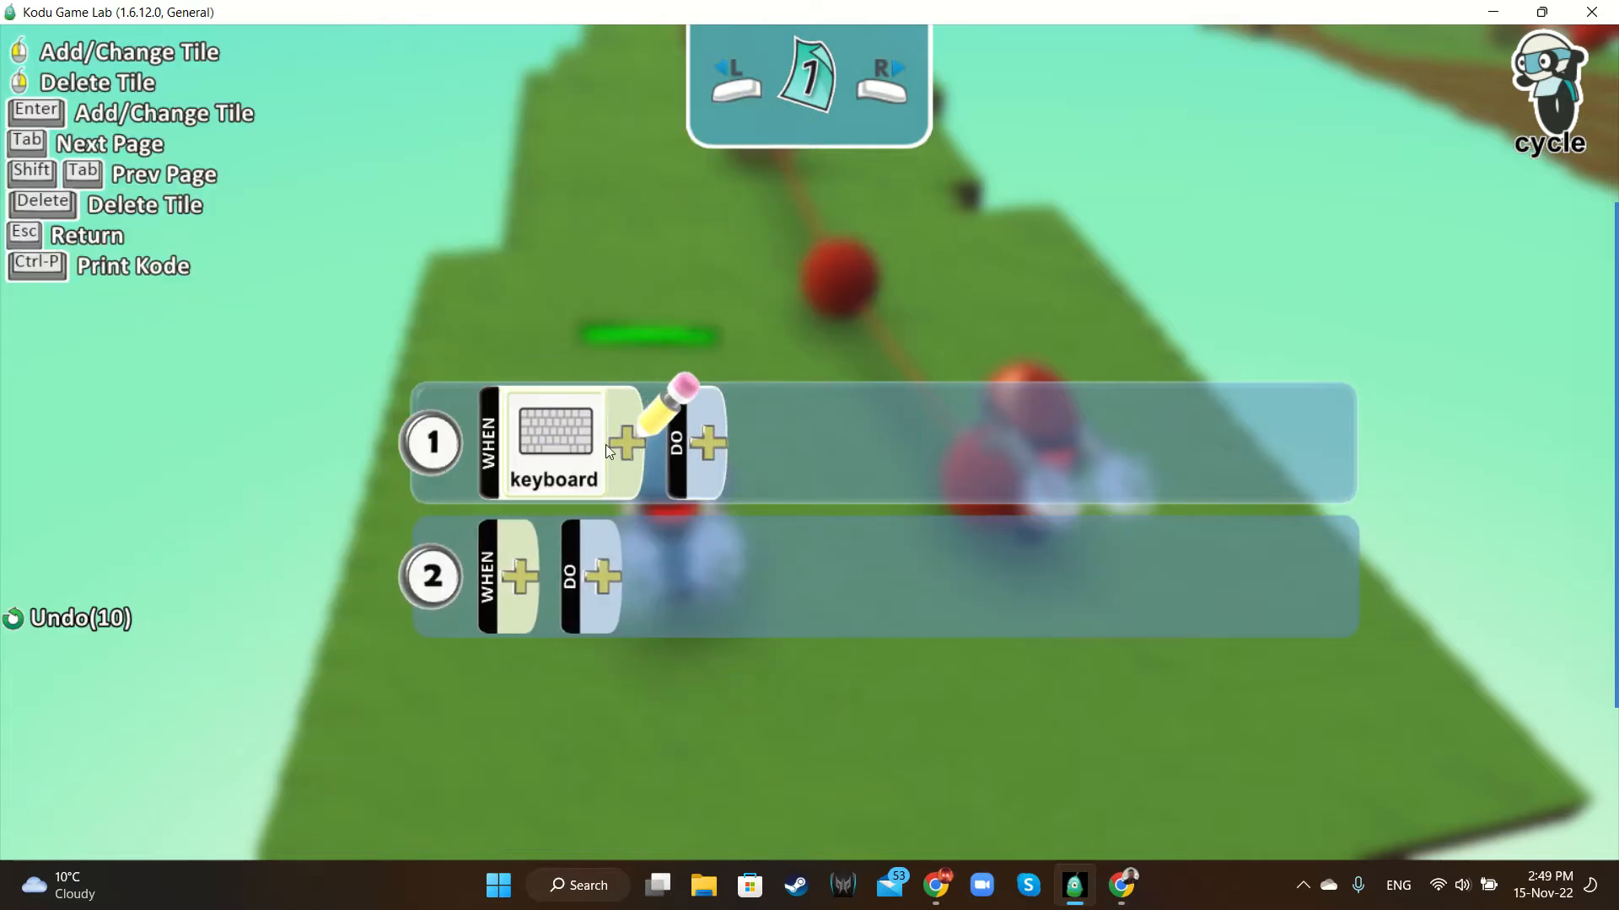
click(625, 451)
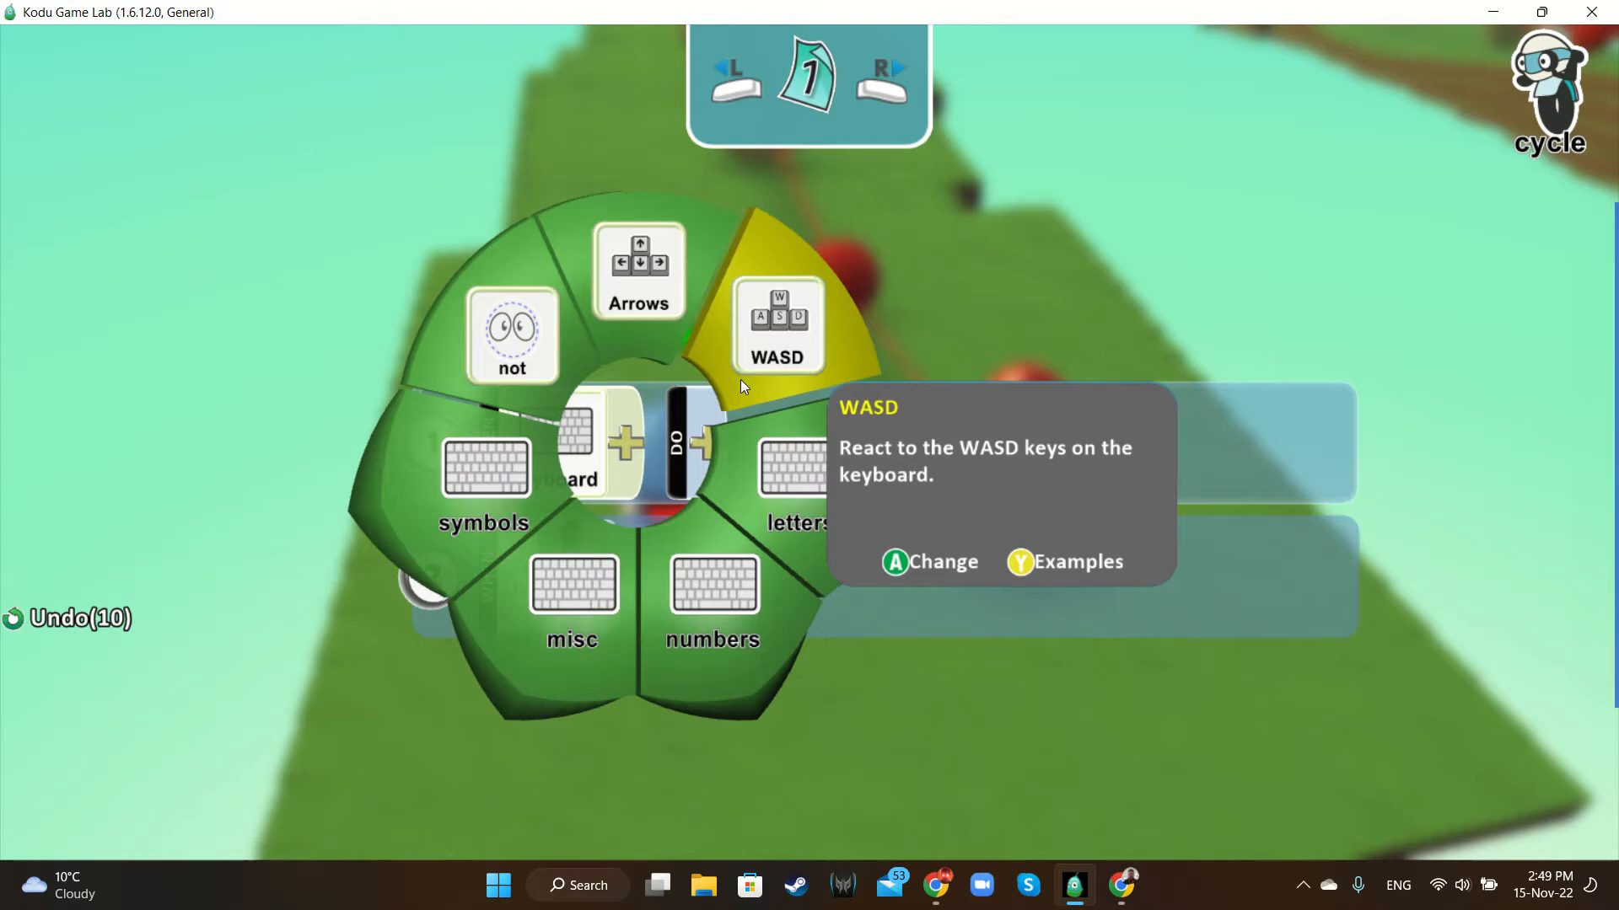
click(651, 280)
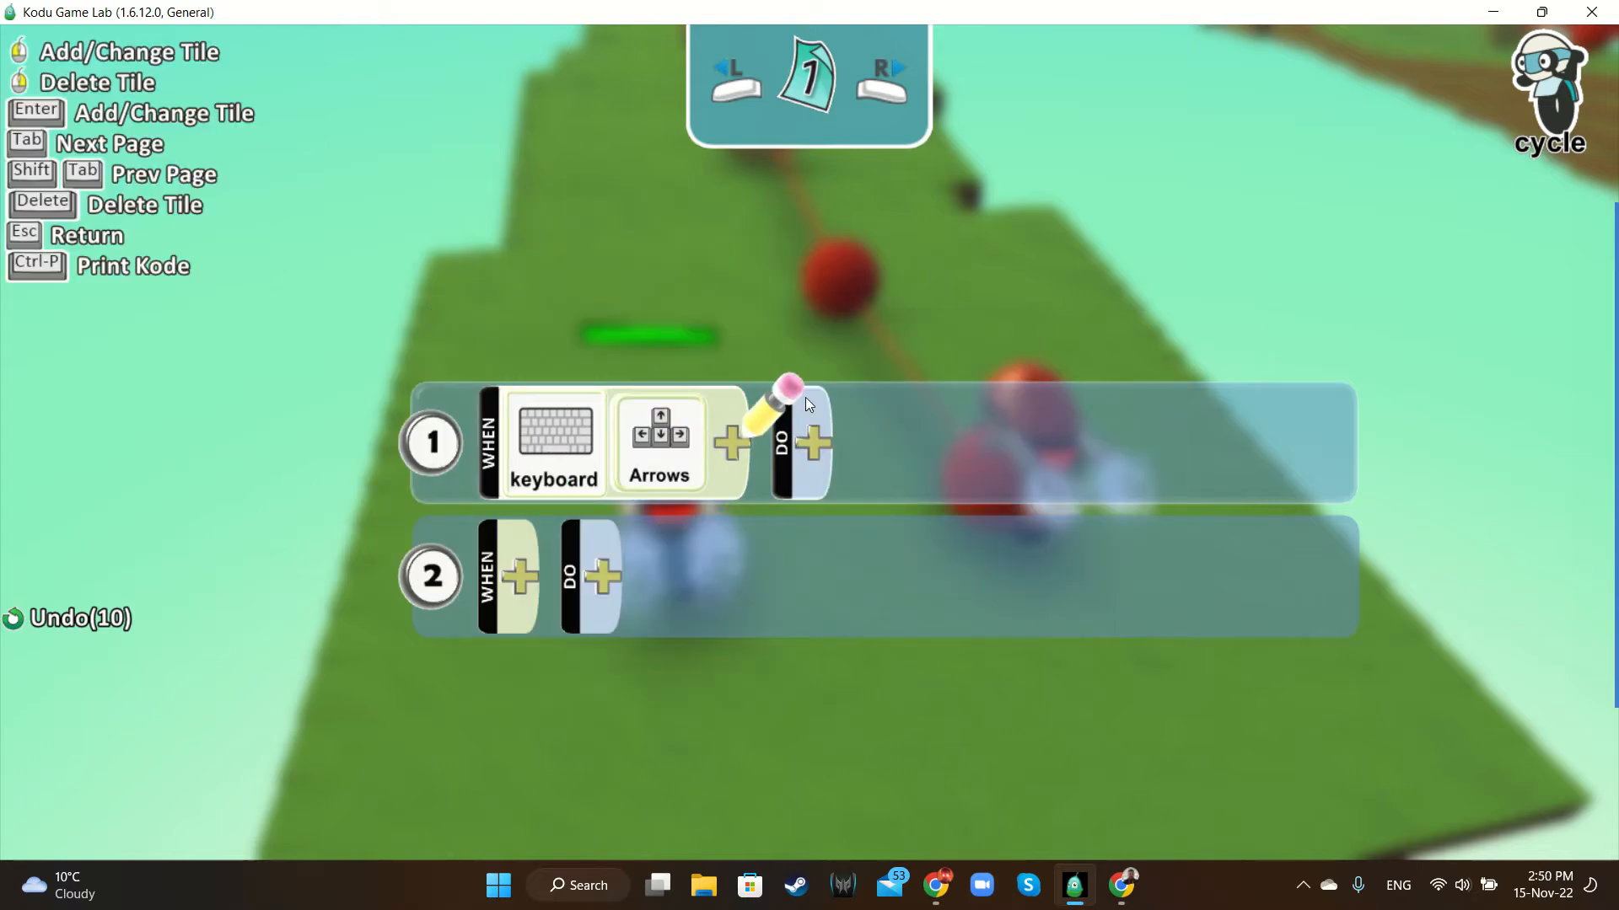
click(818, 433)
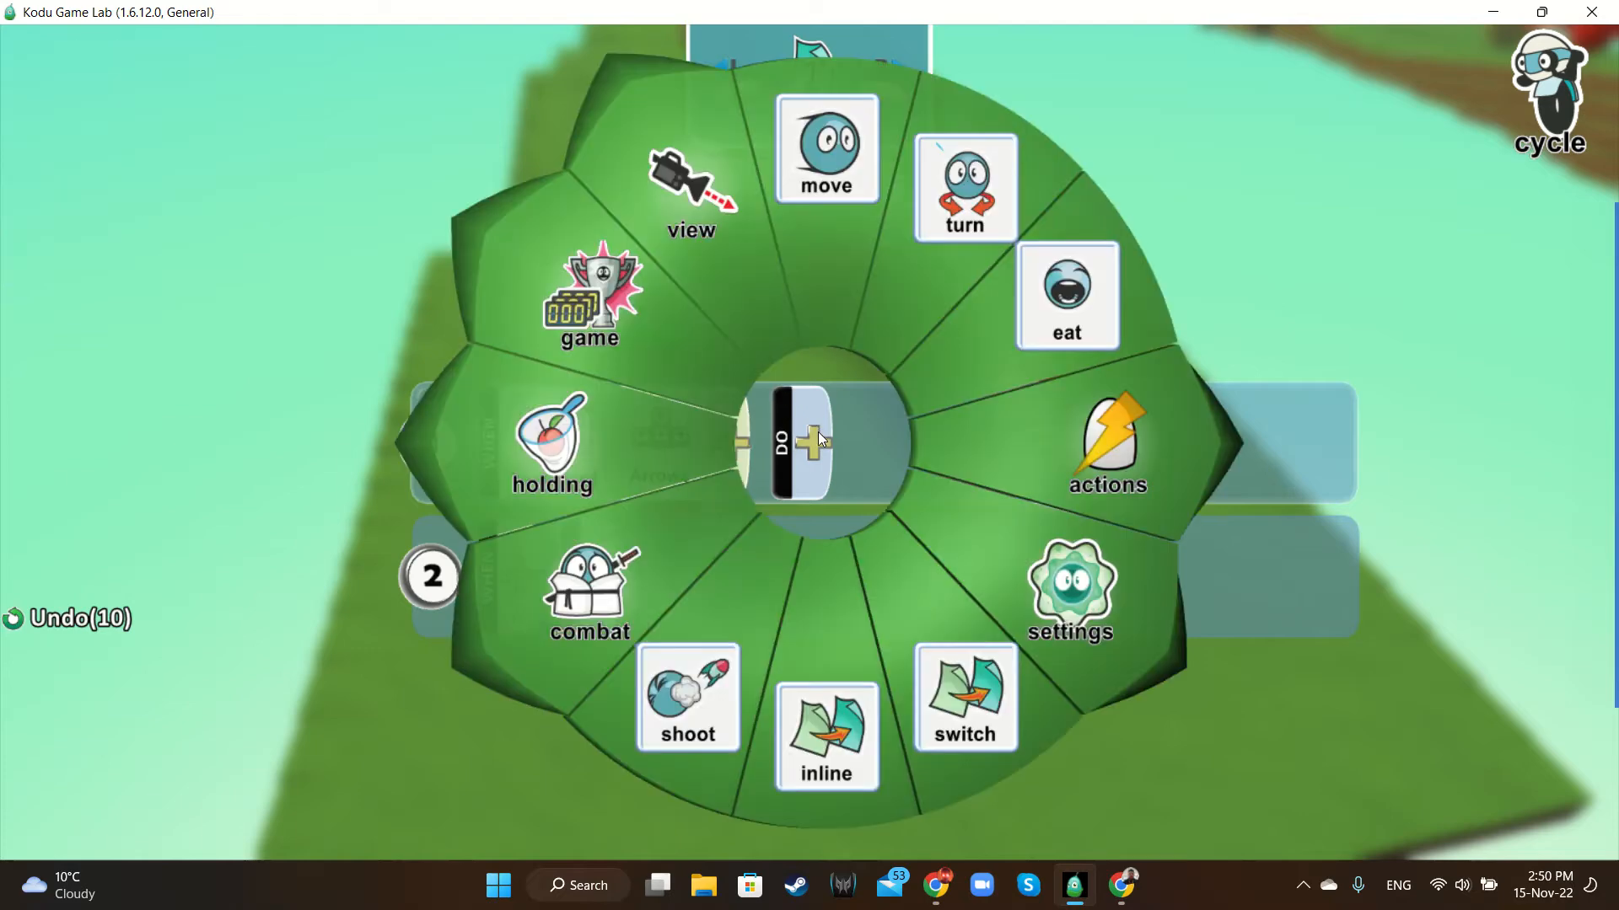
click(846, 175)
click(924, 443)
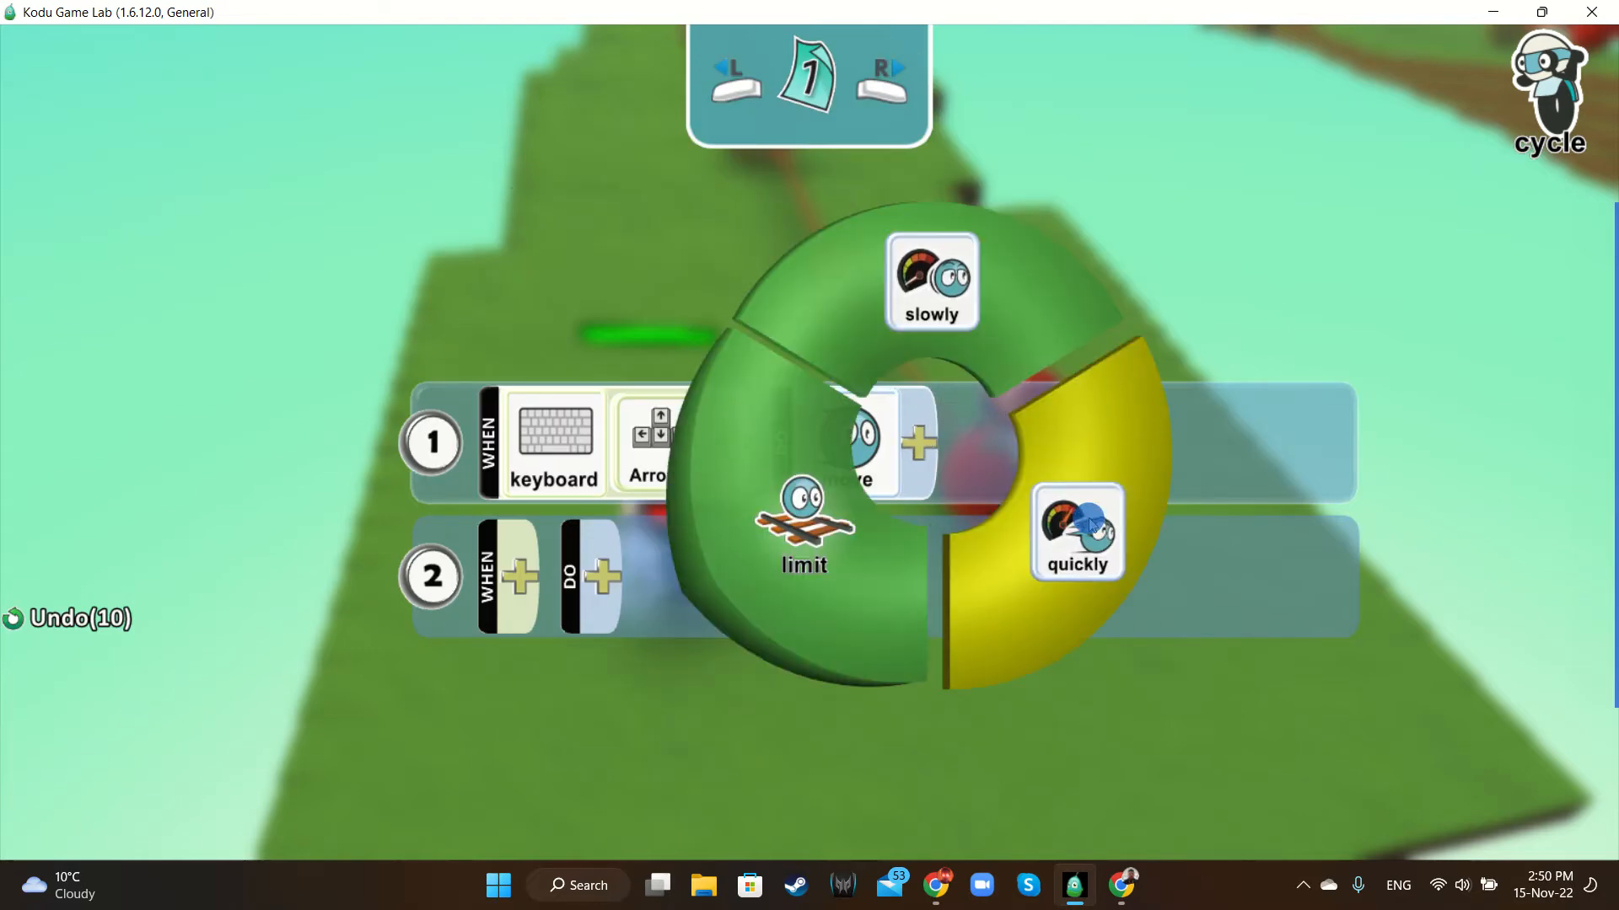
click(1151, 529)
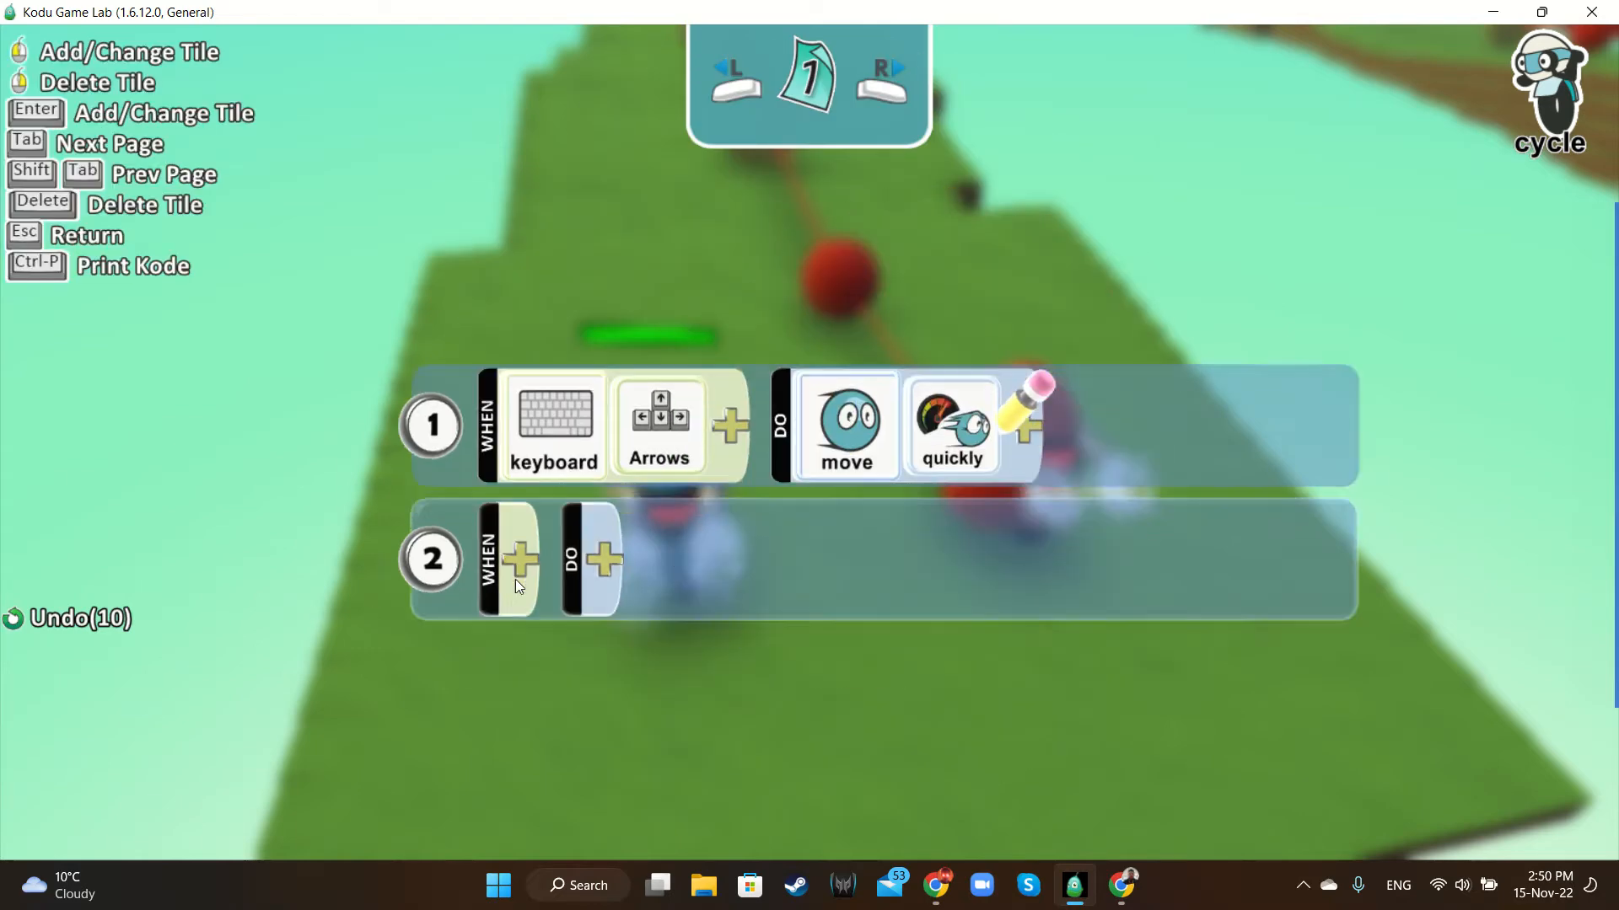
Give the blue cycle's second rule the condition WHEN bumped cycle red
click(520, 445)
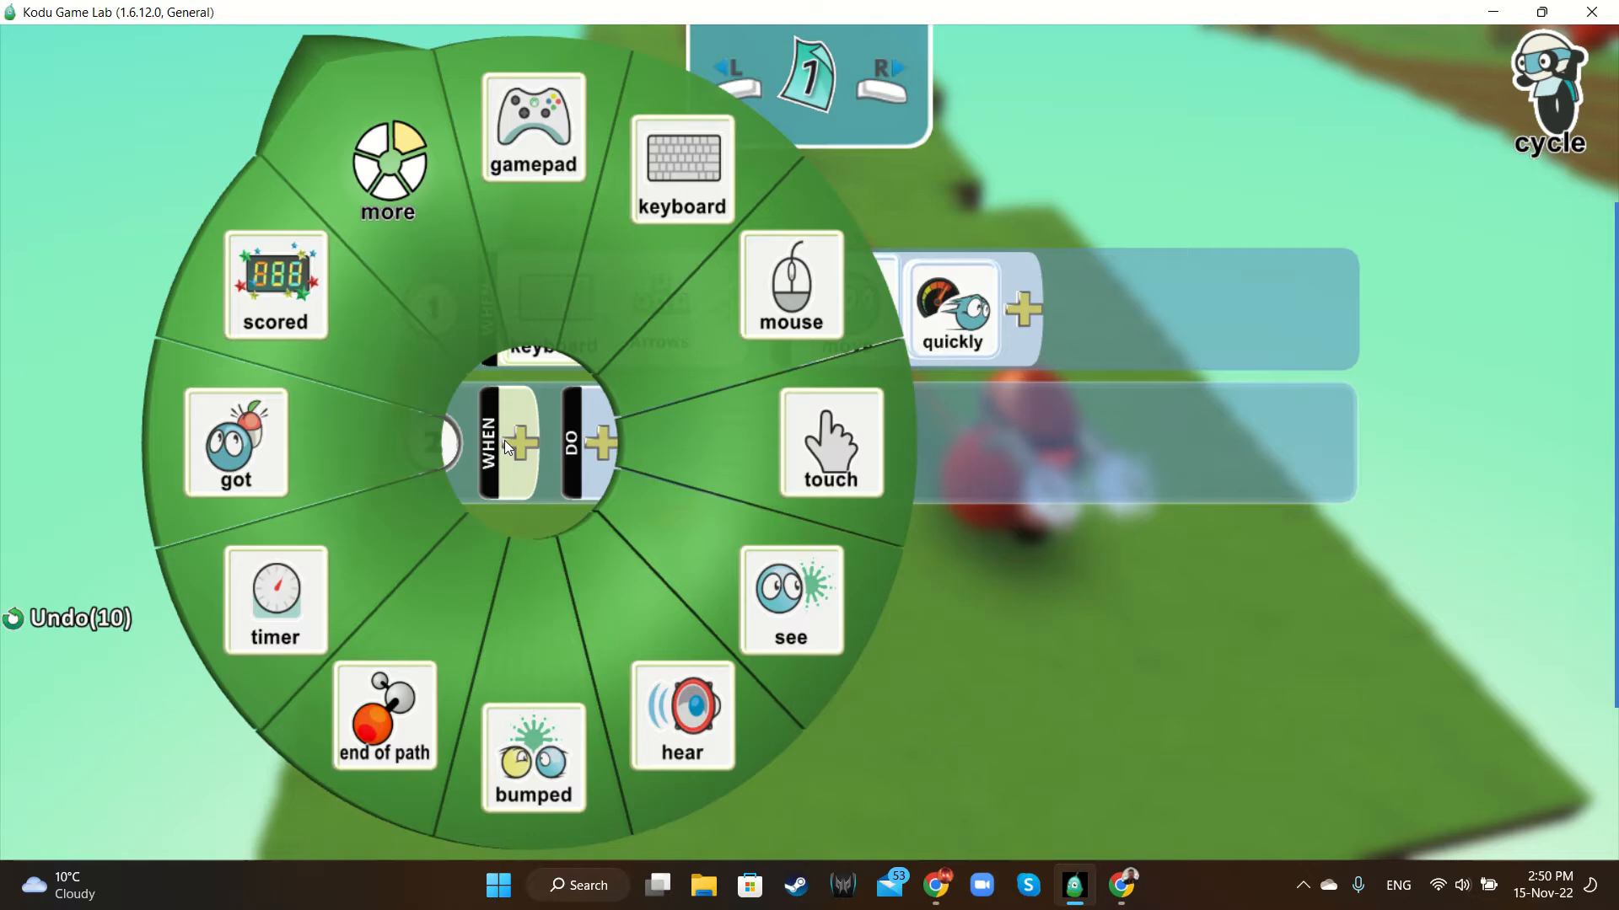
click(551, 674)
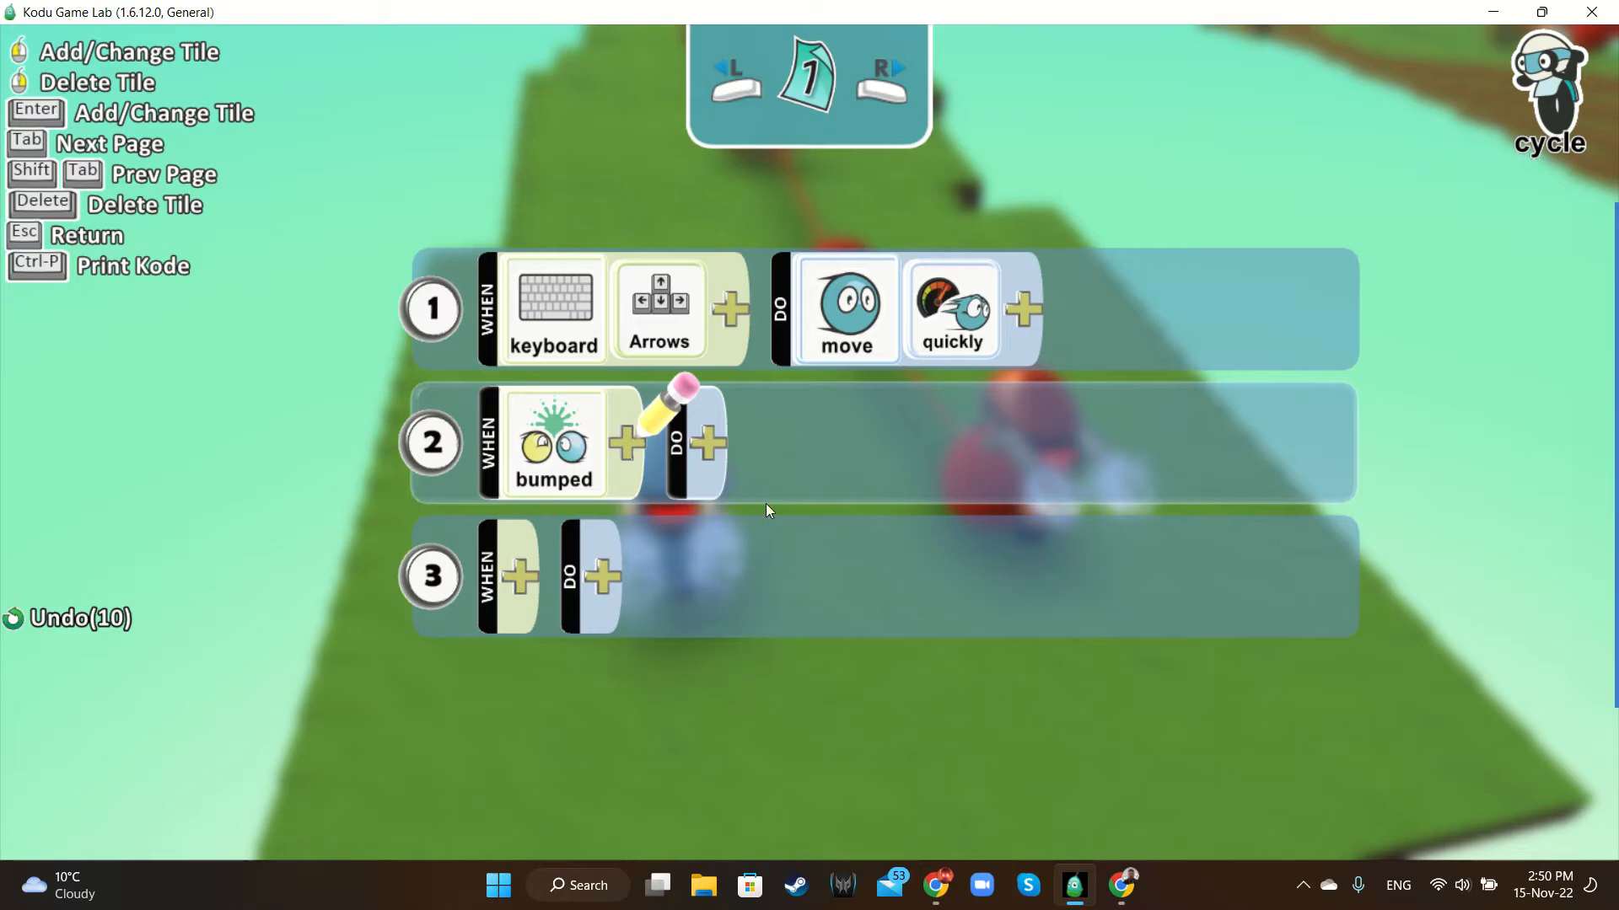
click(638, 441)
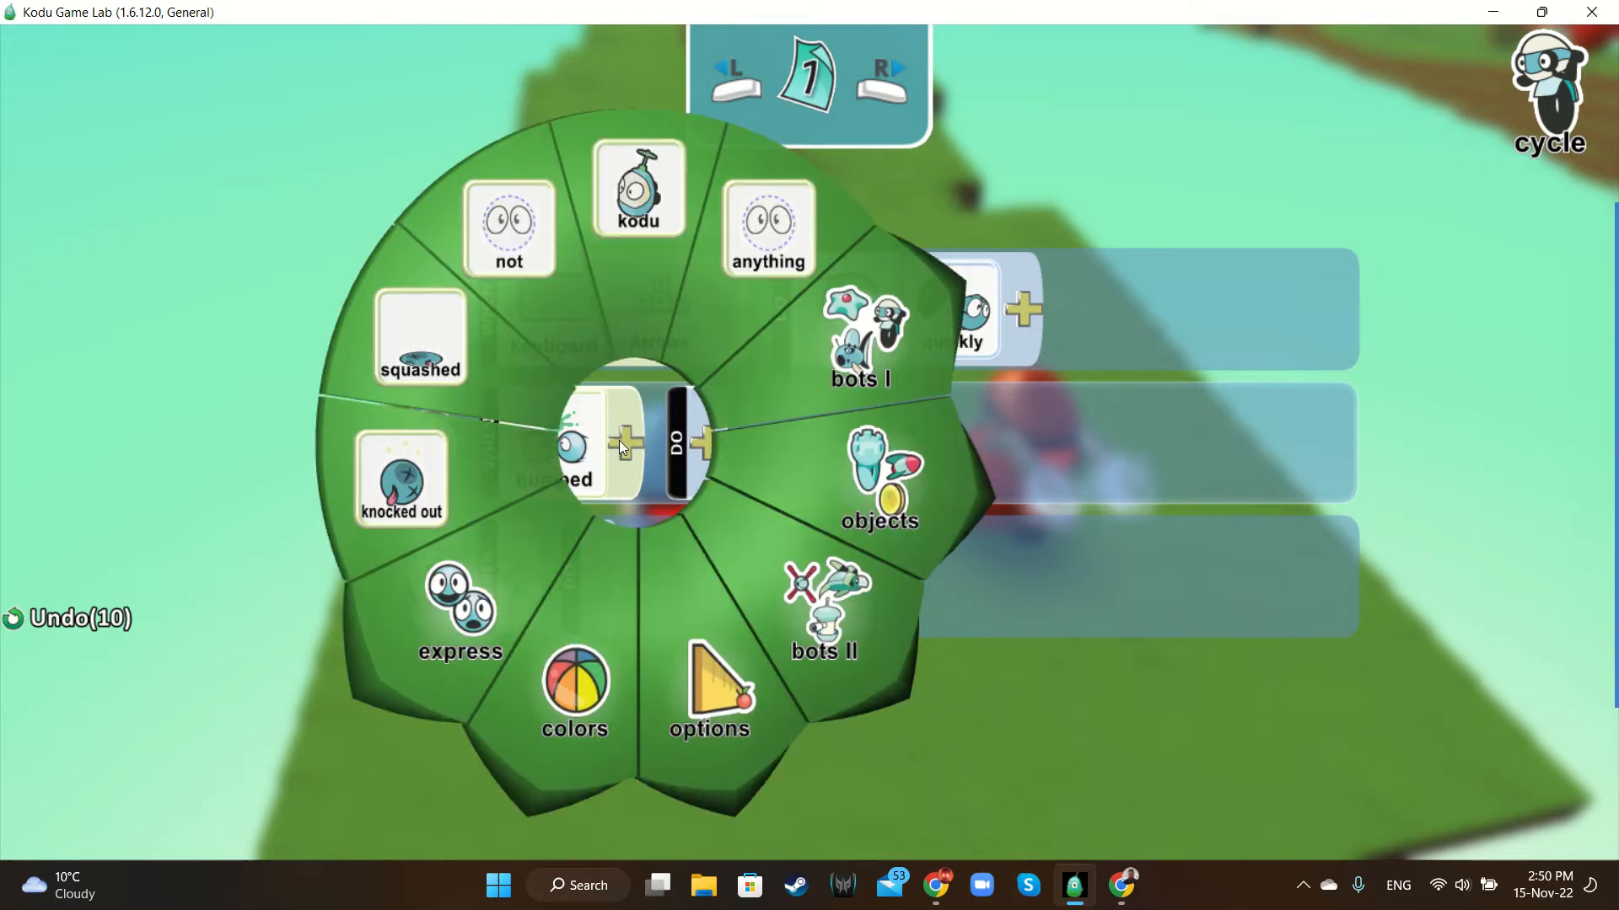
click(892, 365)
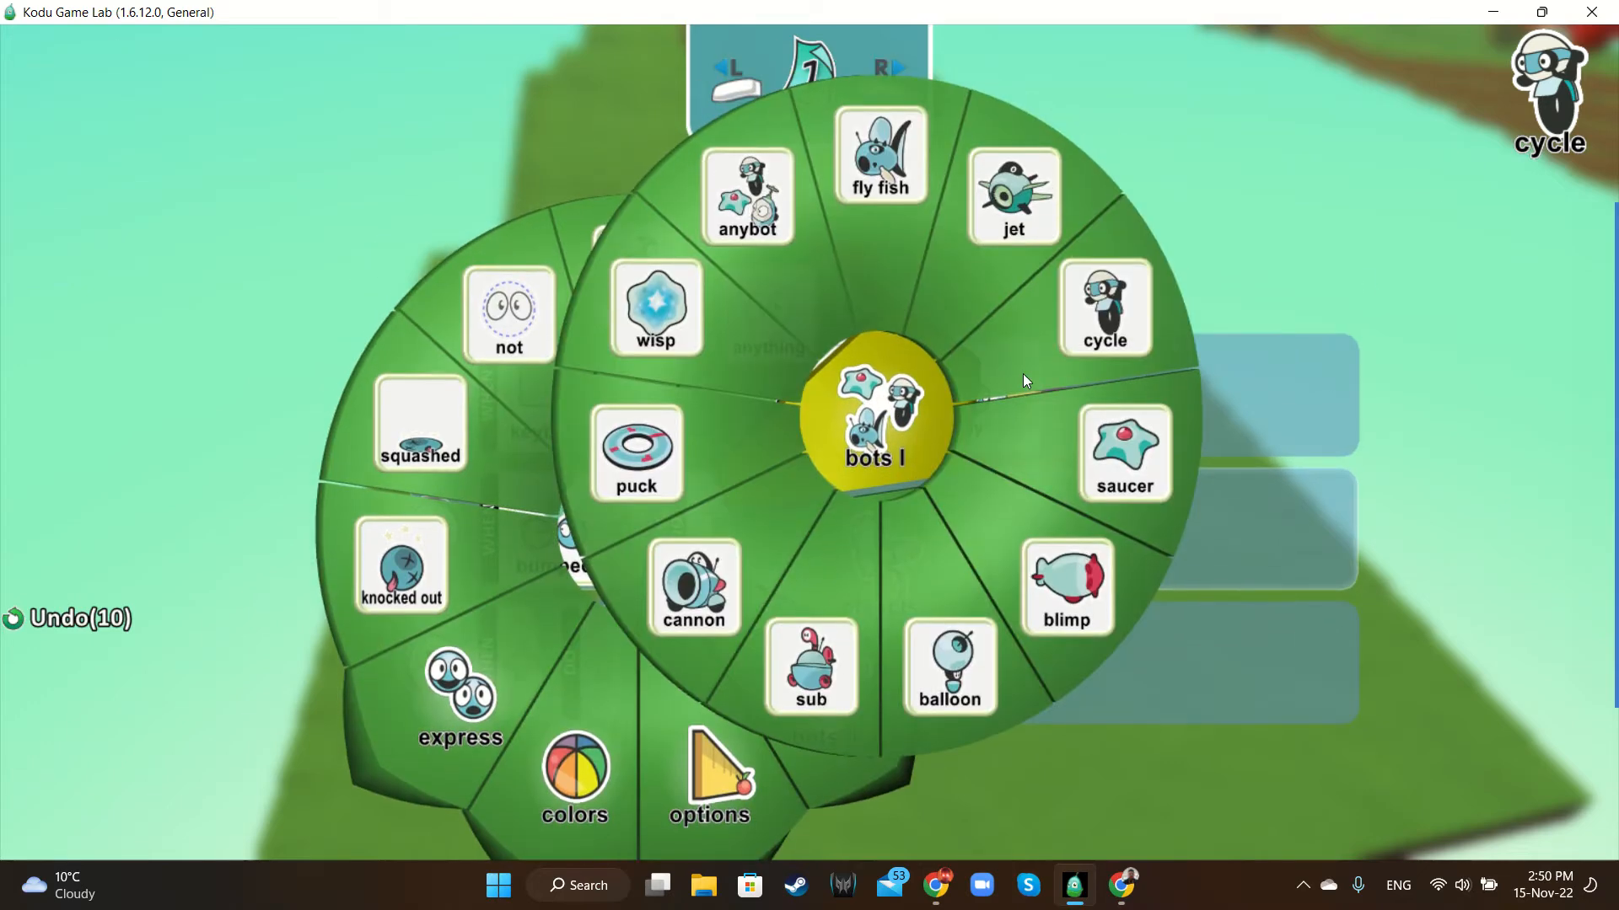
click(1081, 355)
click(731, 437)
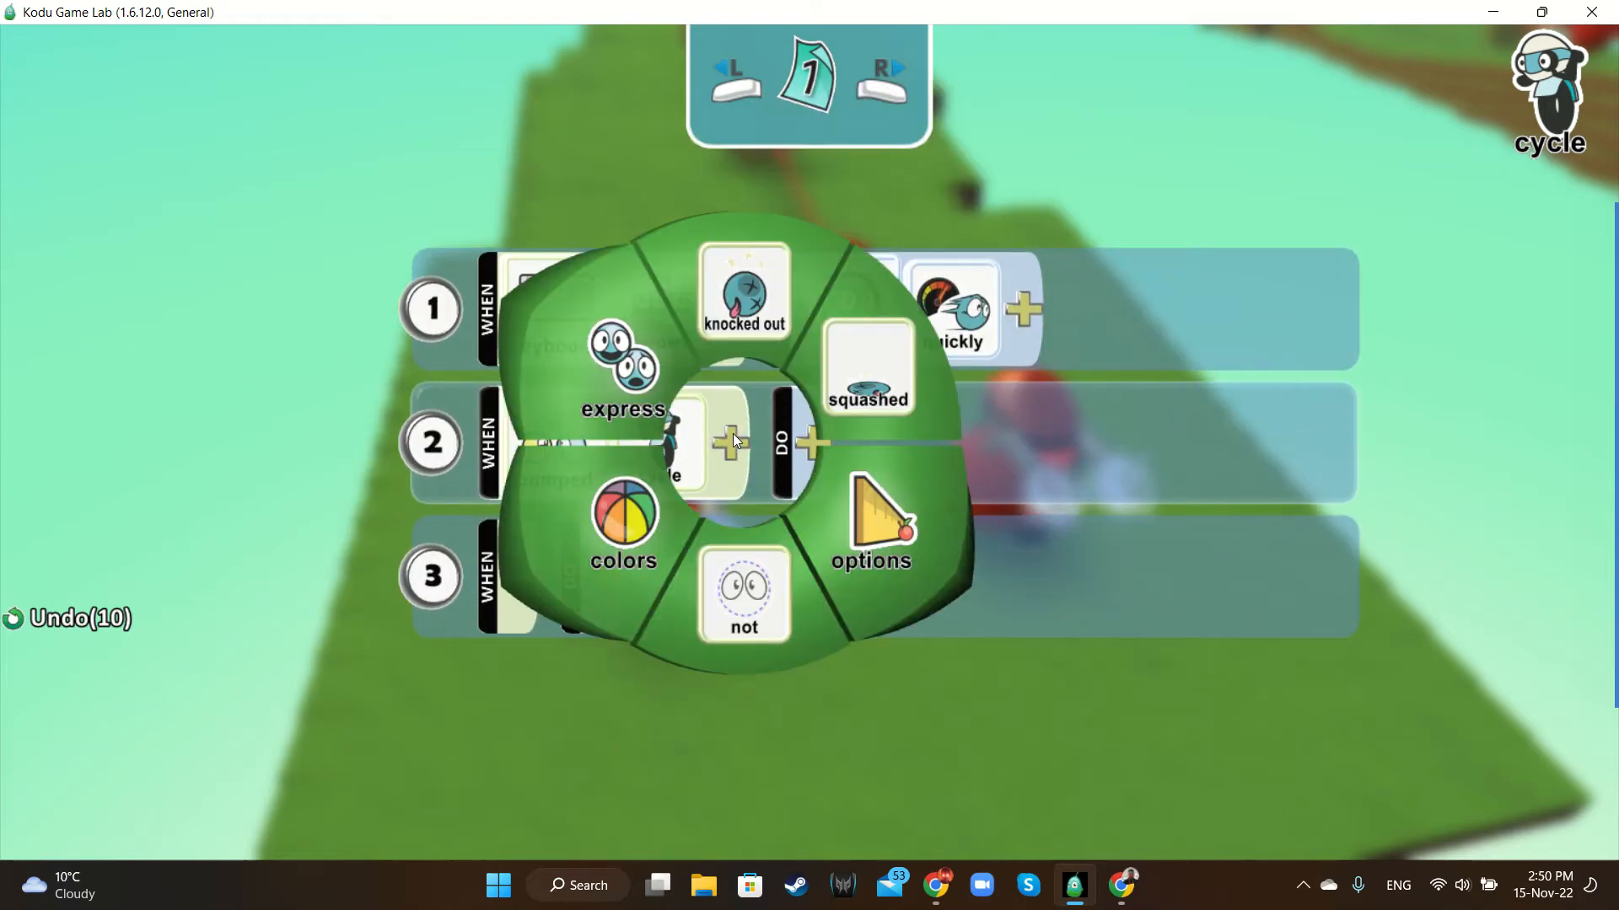
click(656, 496)
click(869, 539)
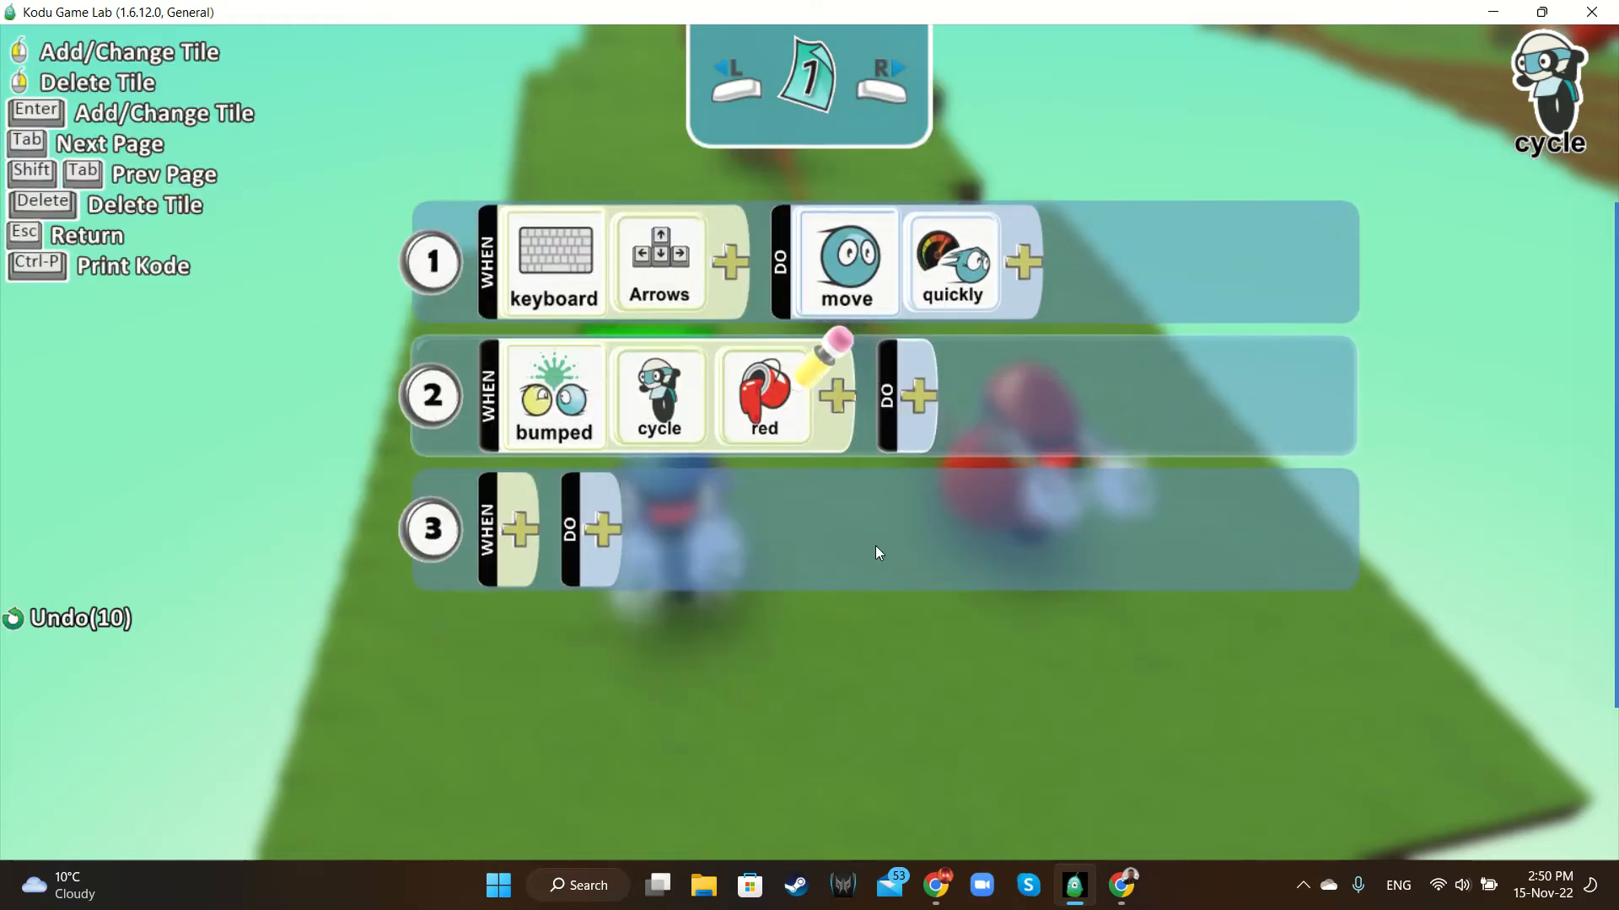
Set the DO action of the second rule to the combat action damage
click(923, 443)
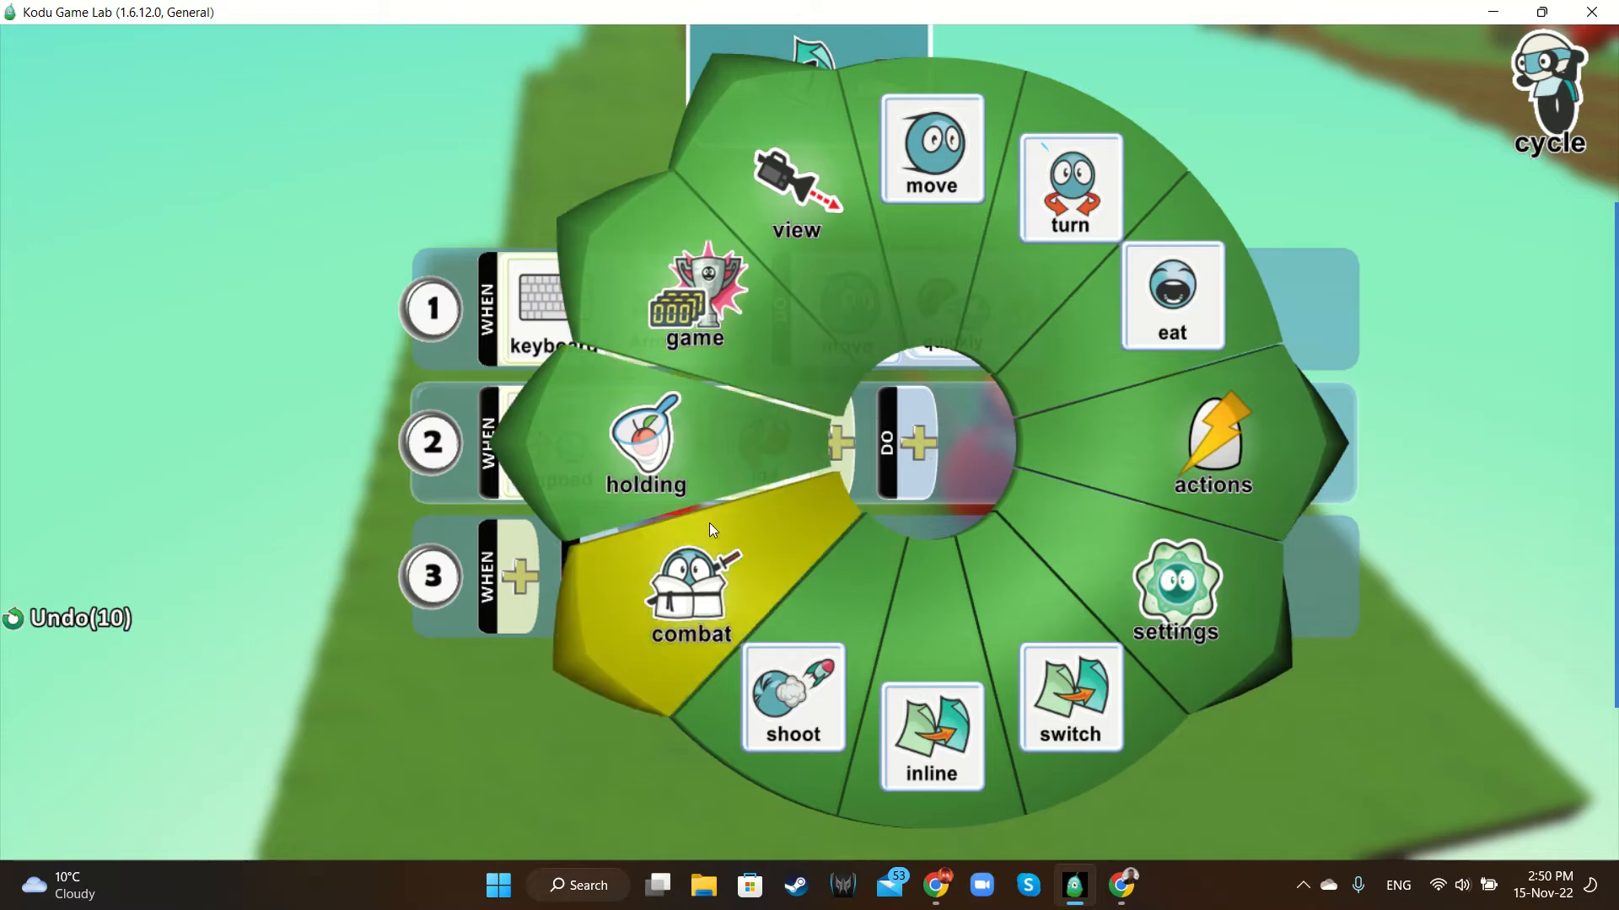
click(723, 582)
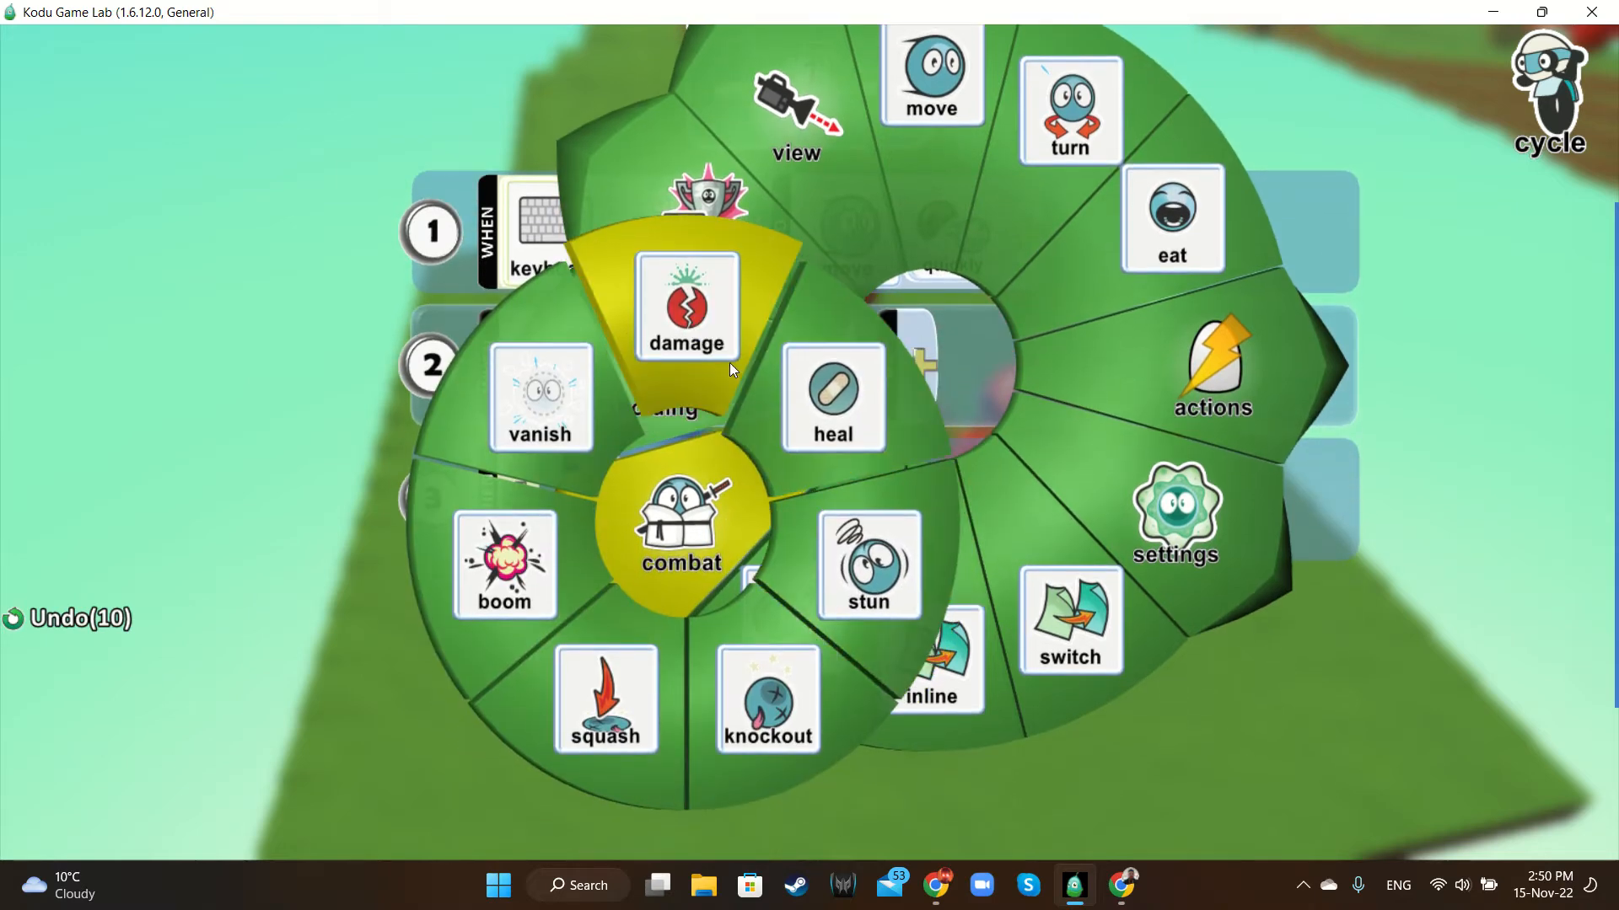
click(730, 362)
click(1025, 447)
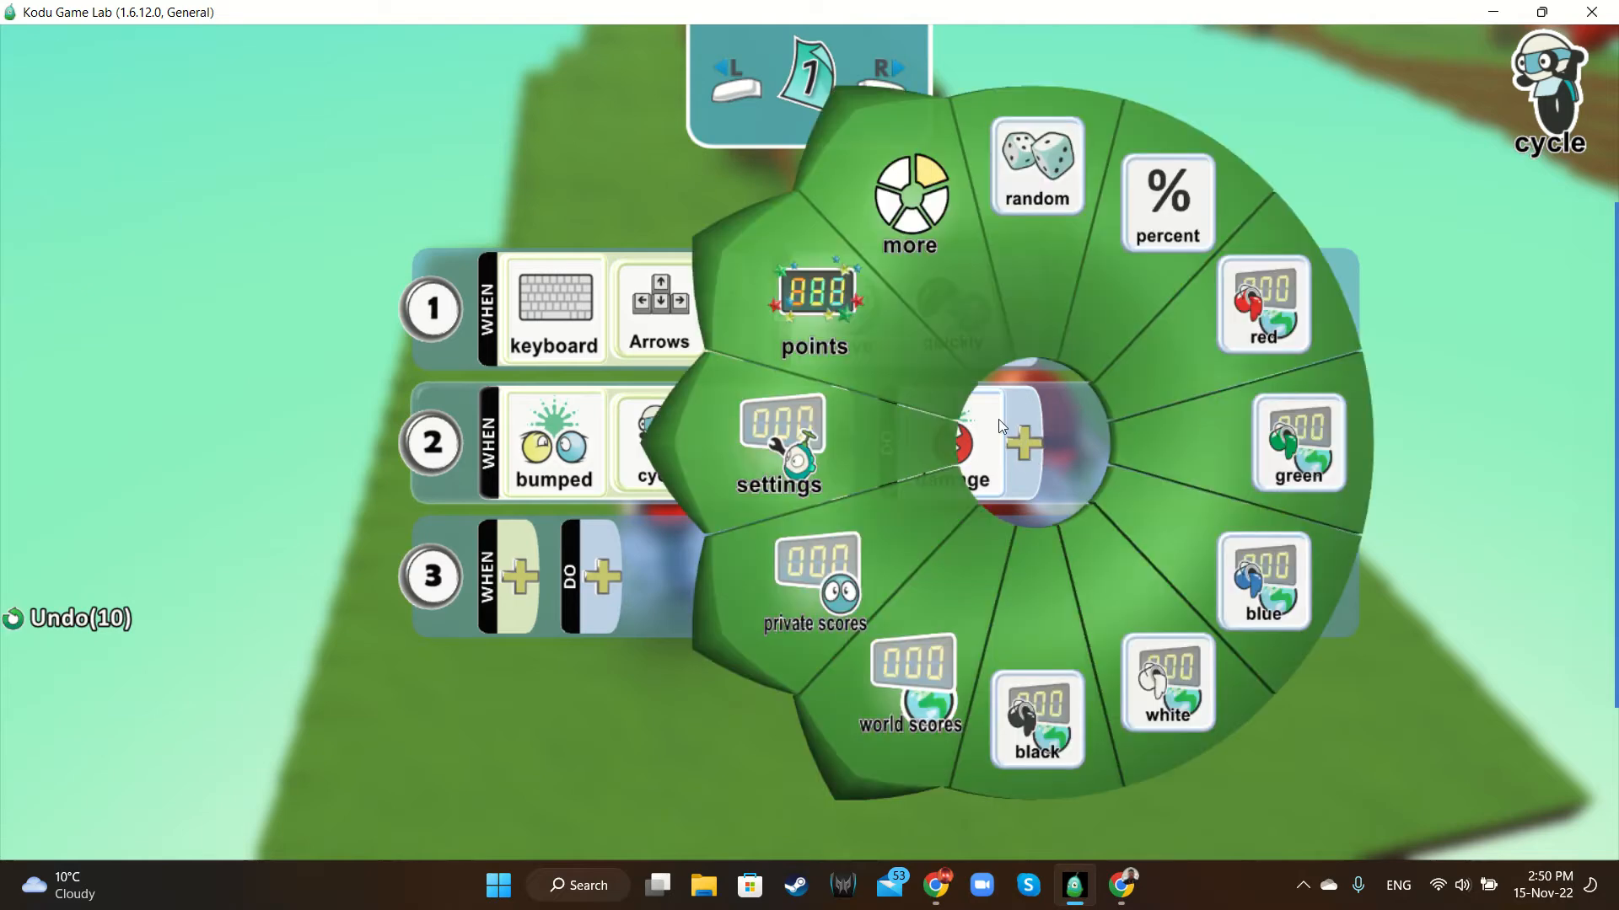
click(882, 346)
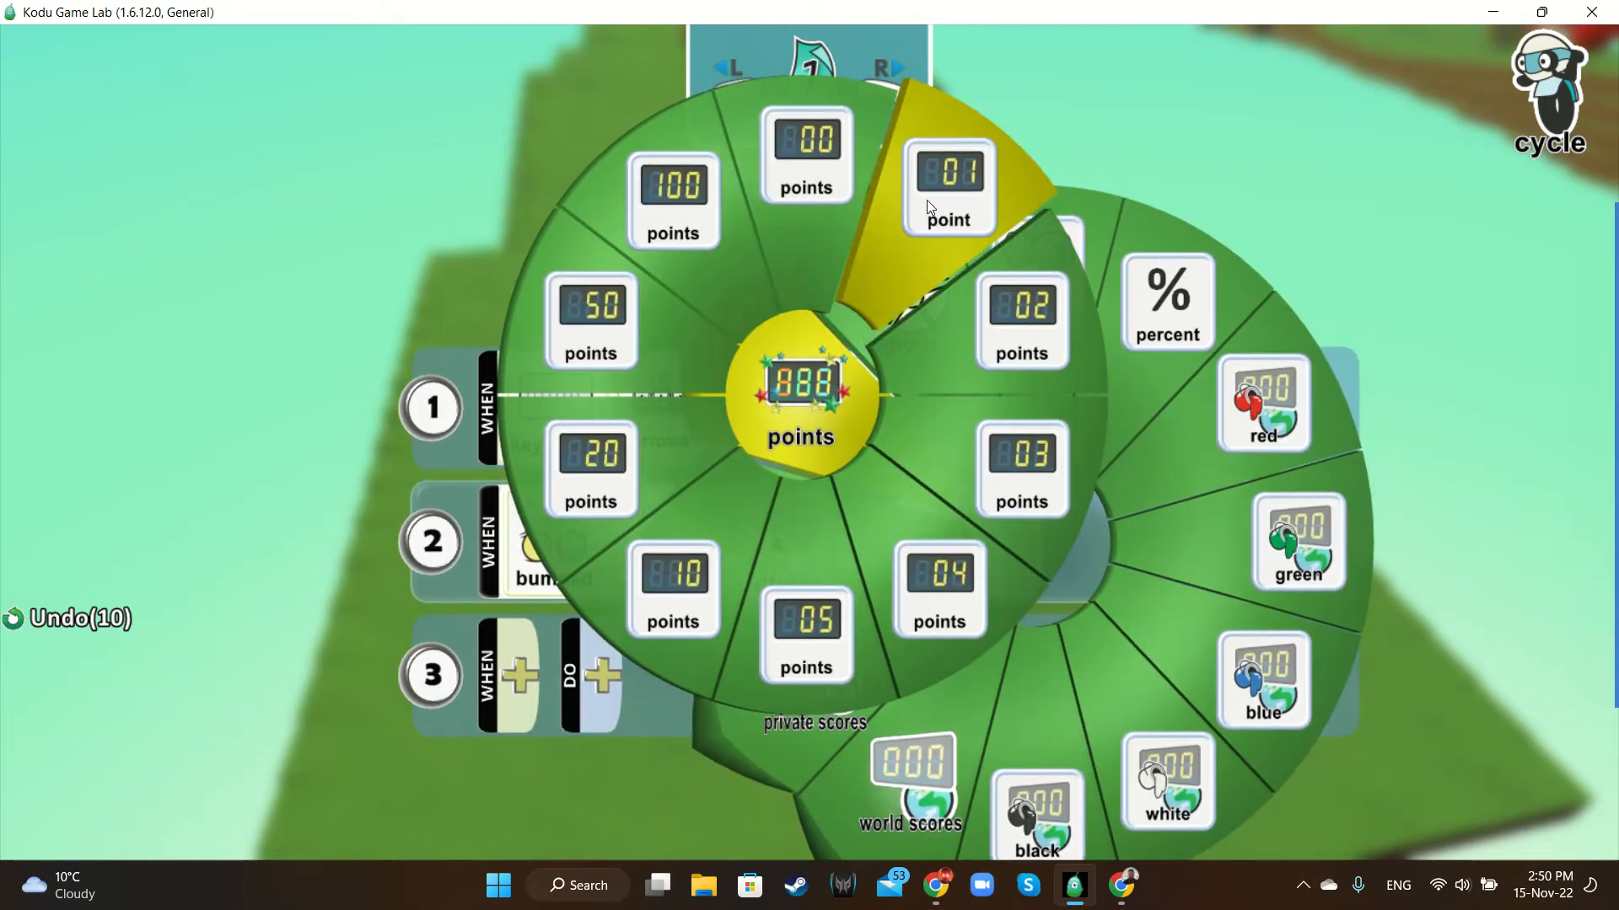
click(938, 231)
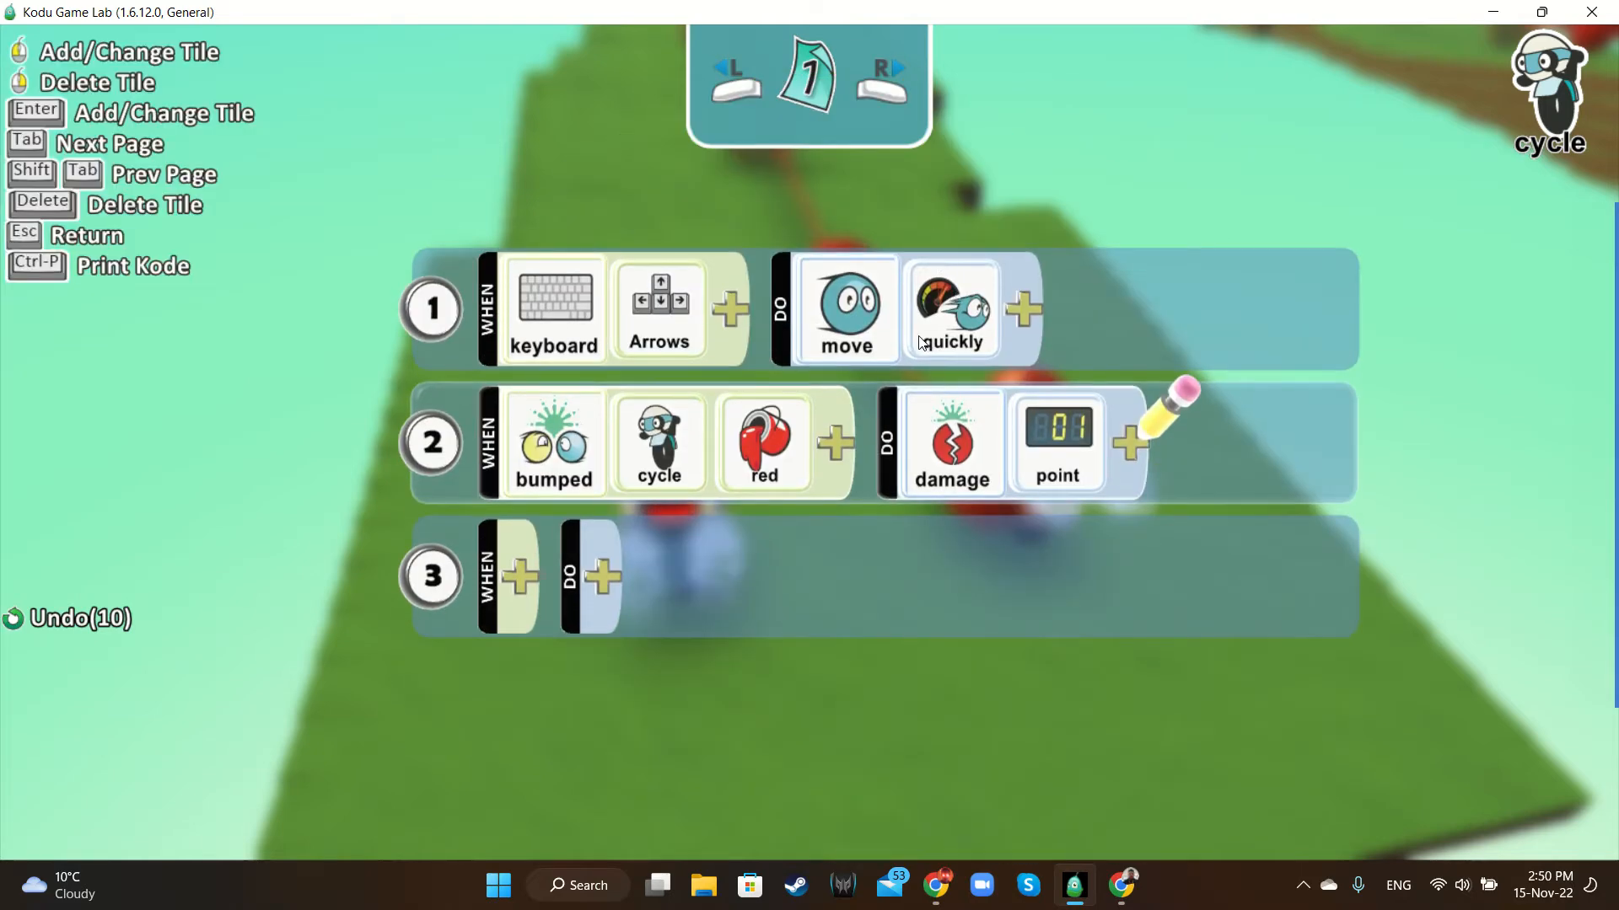
right_click(1060, 445)
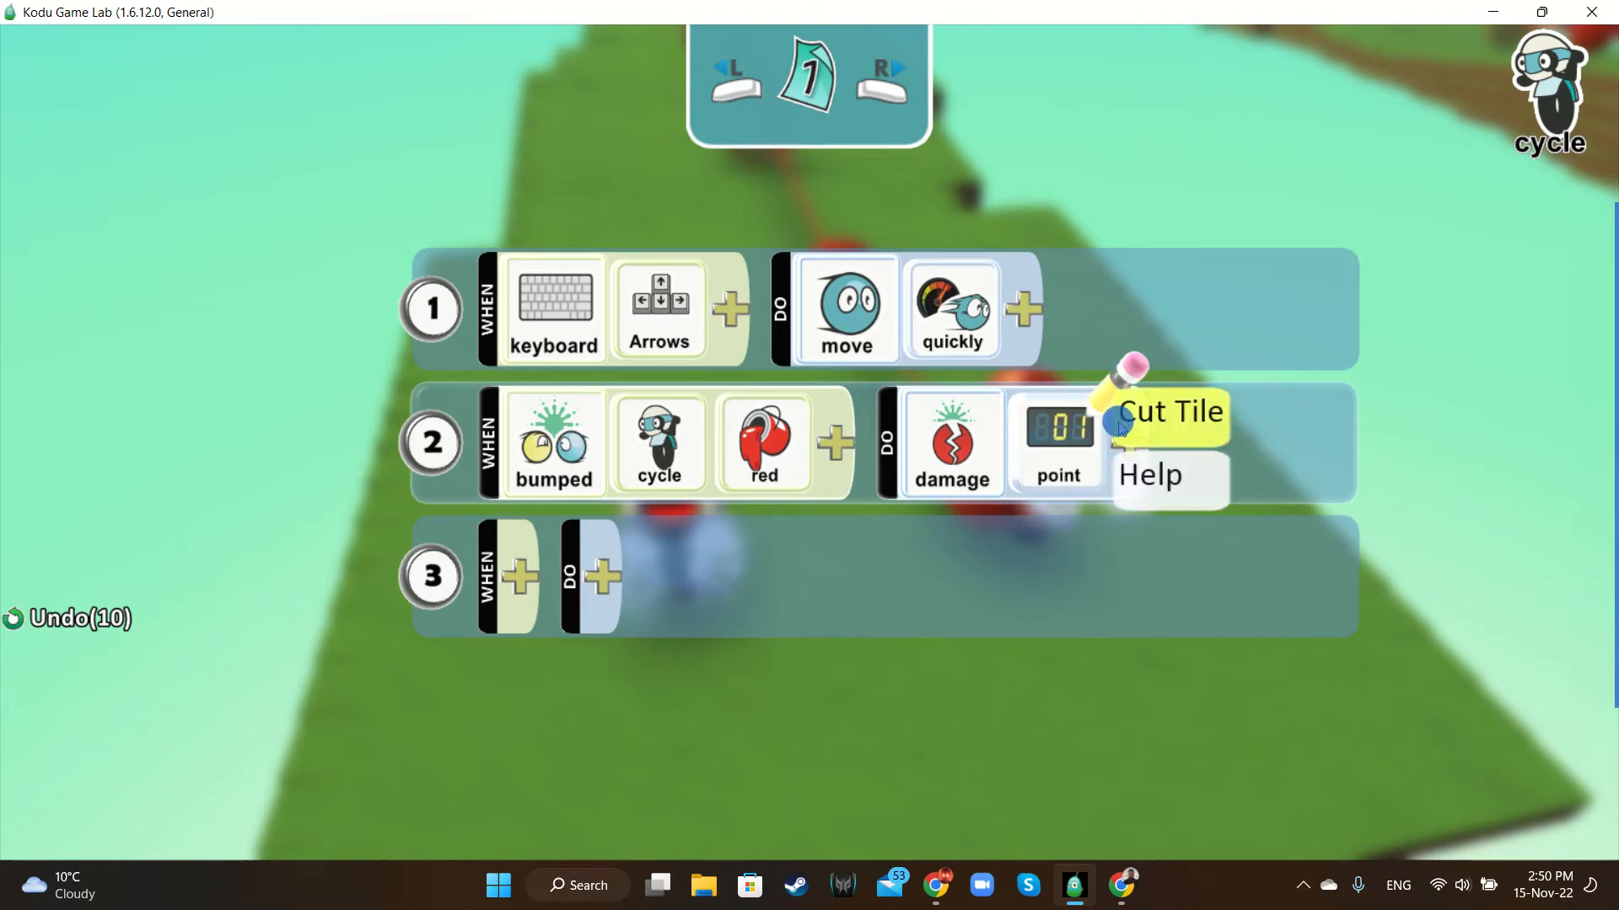
click(1146, 411)
Extend the damage action in the second rule with the me and 01 point tiles
click(1016, 452)
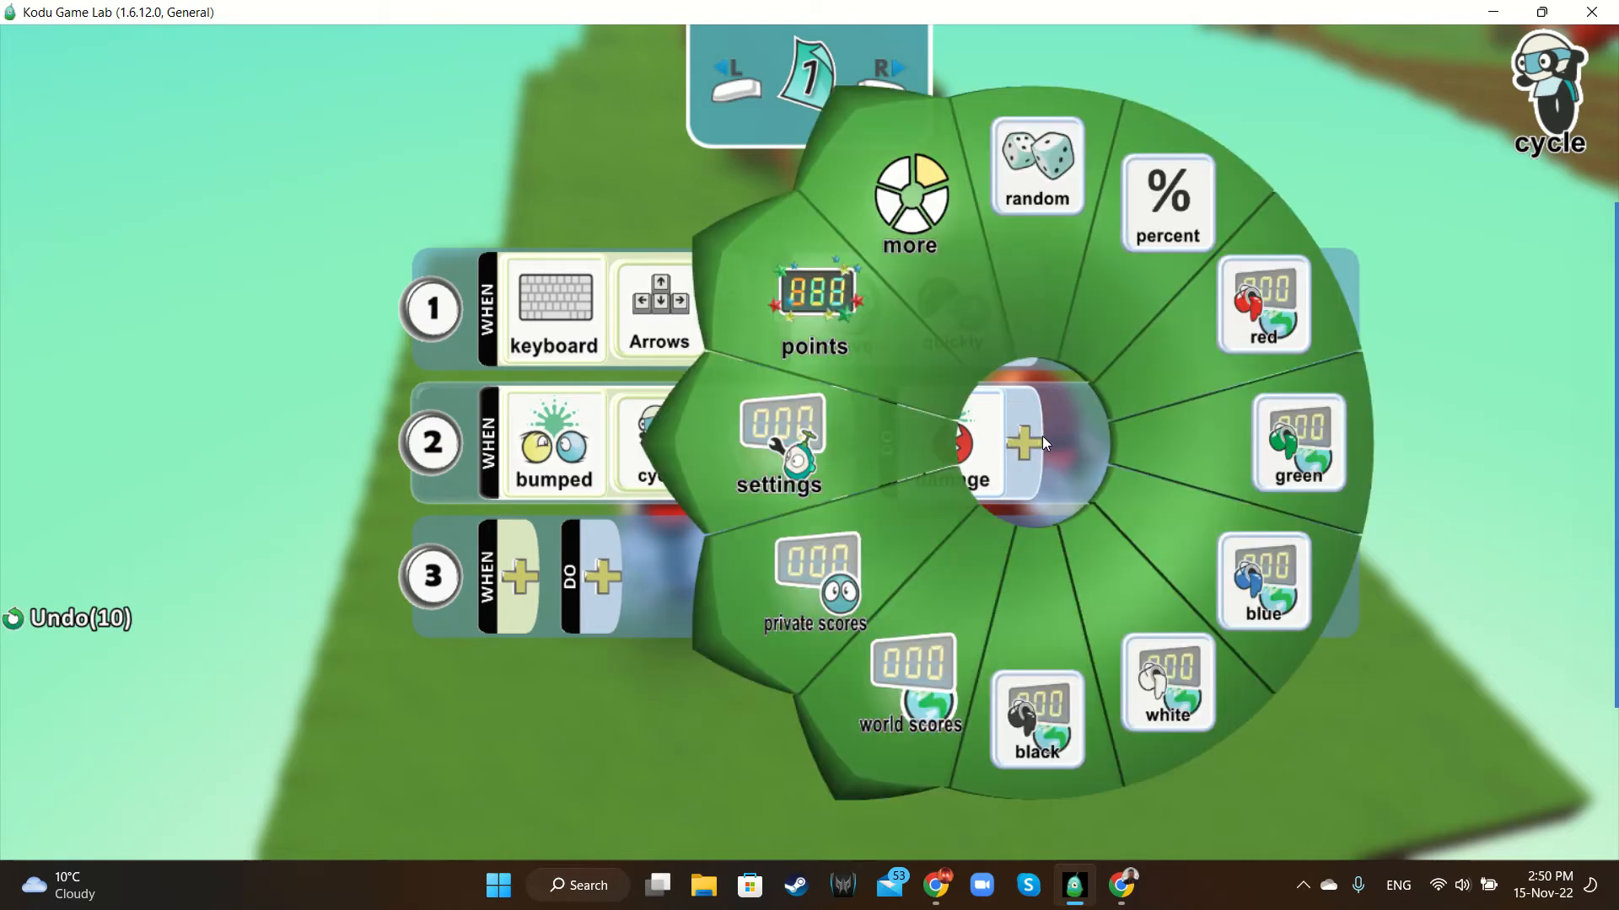
click(922, 210)
click(766, 377)
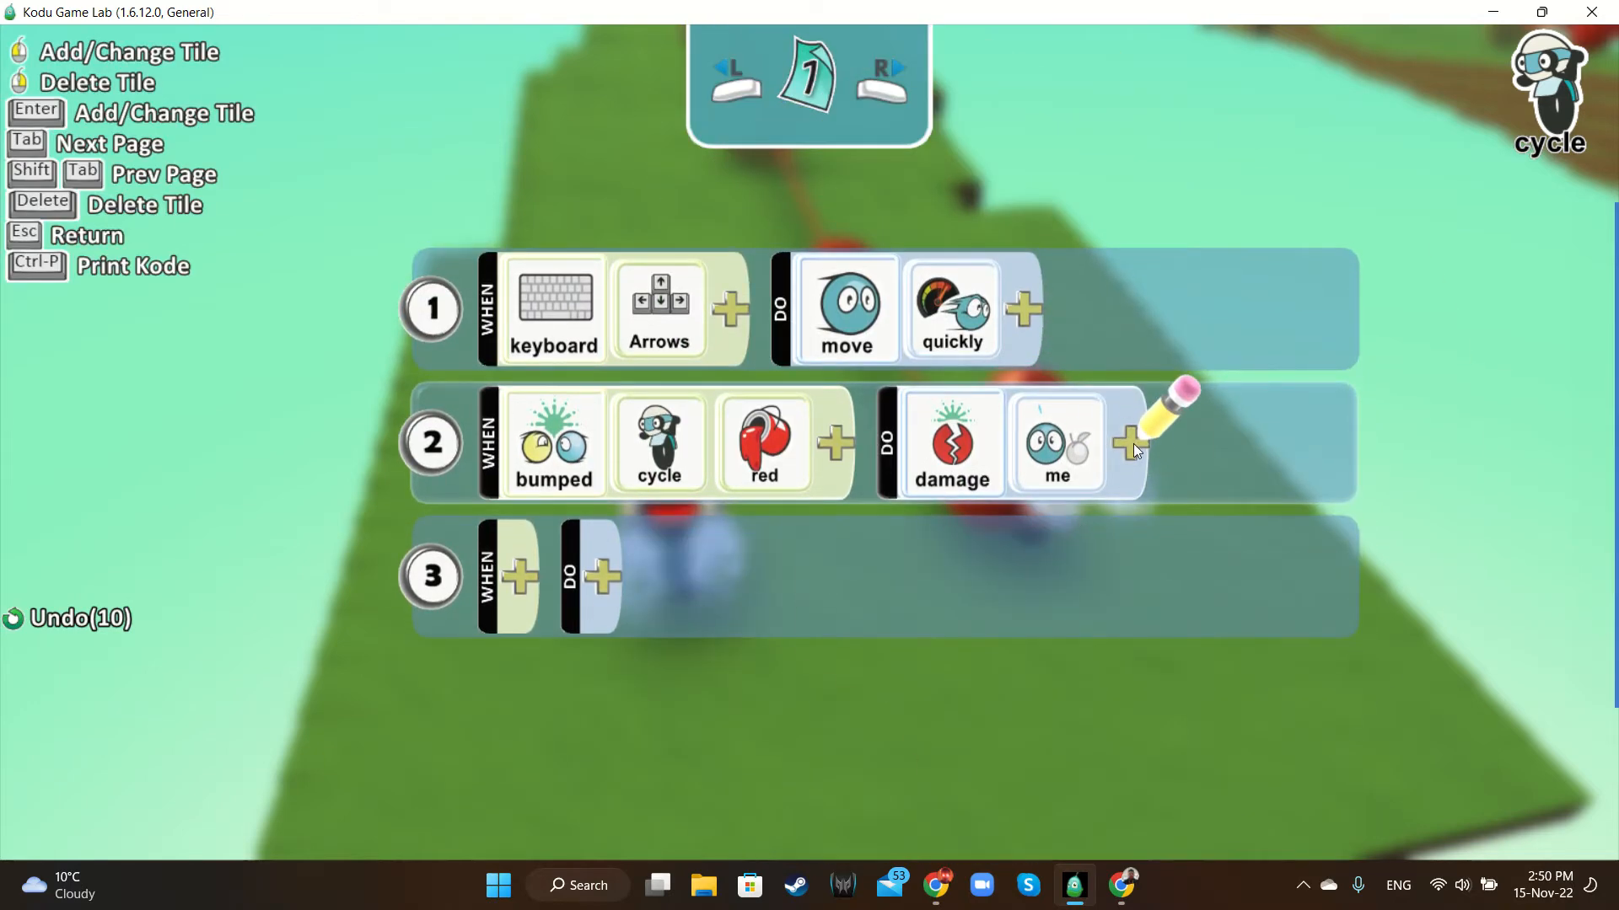
click(1133, 444)
click(922, 289)
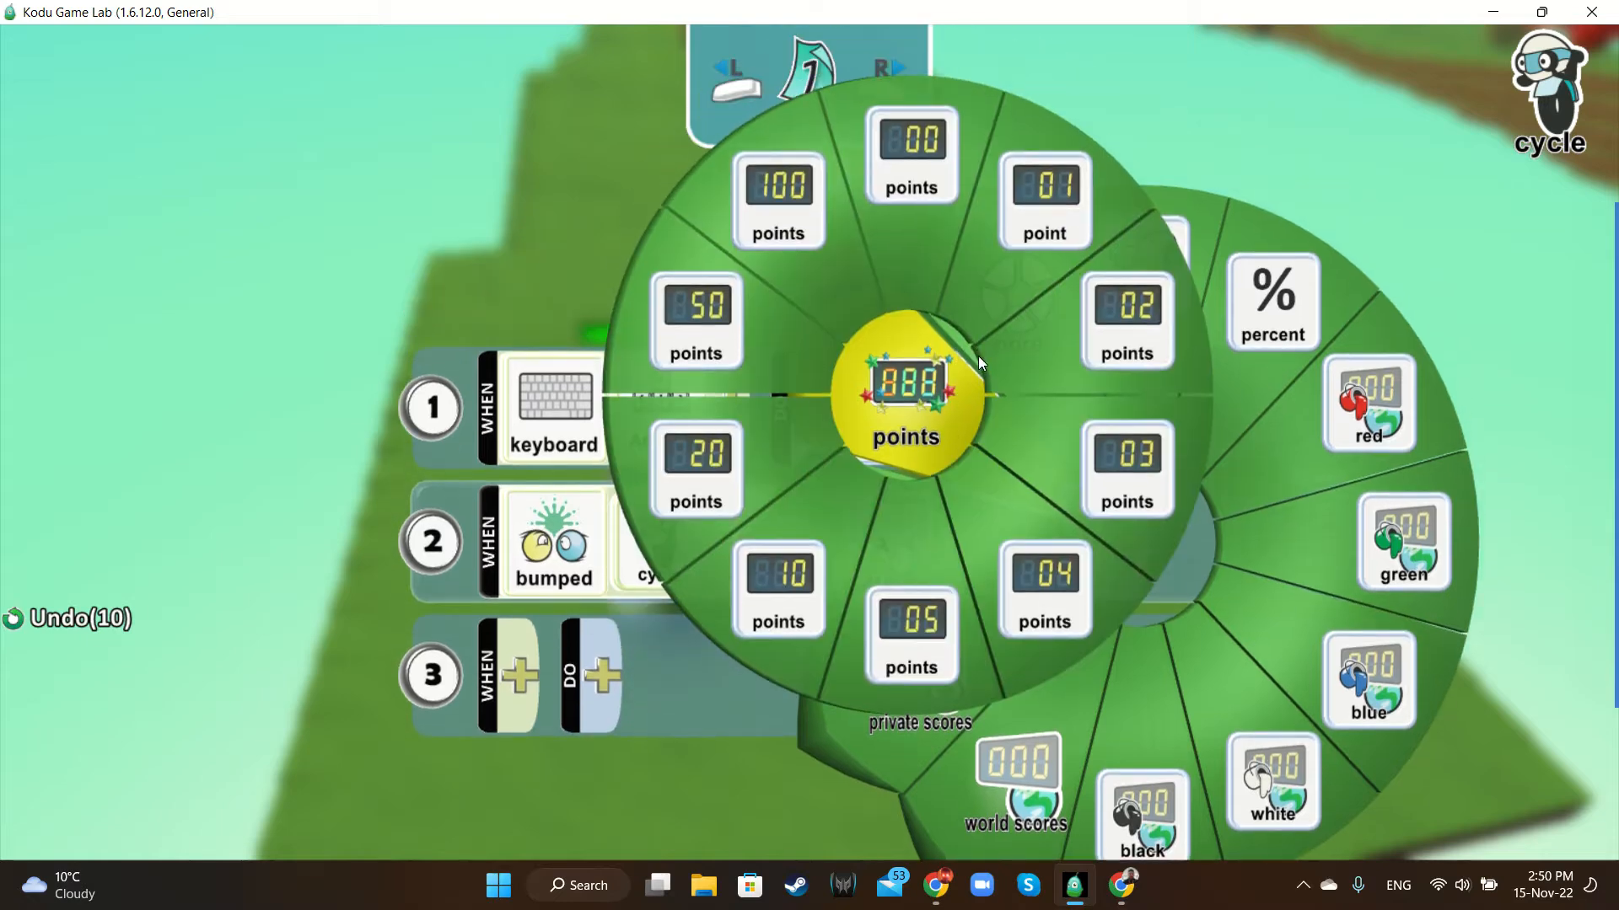
click(1038, 217)
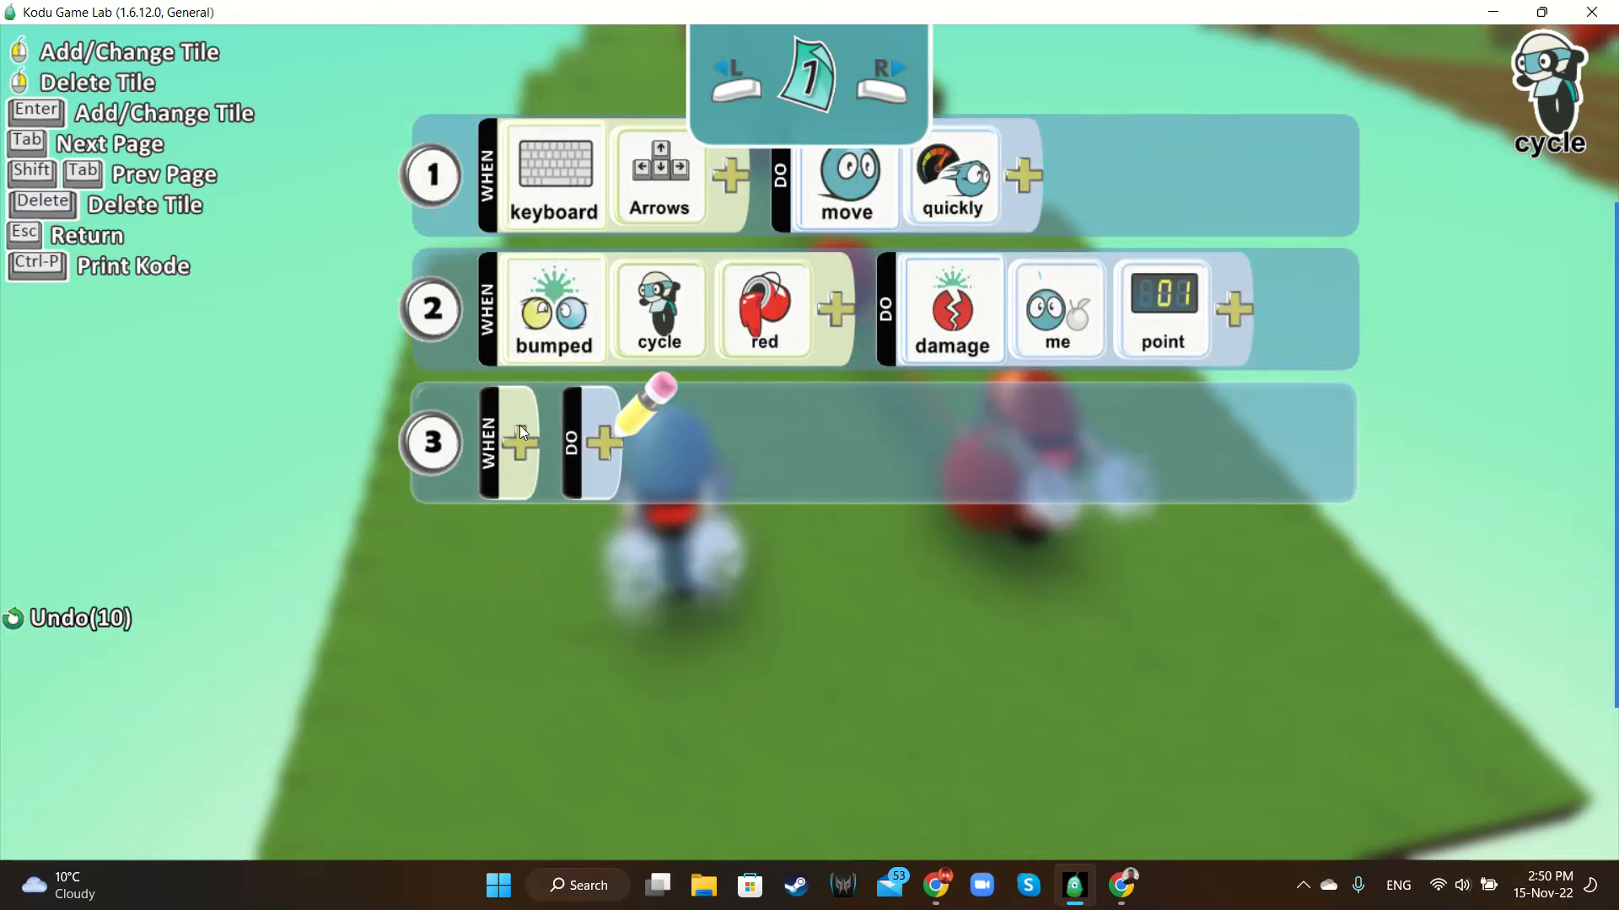
Program the blue cycle's third rule as WHEN bumped coin, DO eat it
click(519, 433)
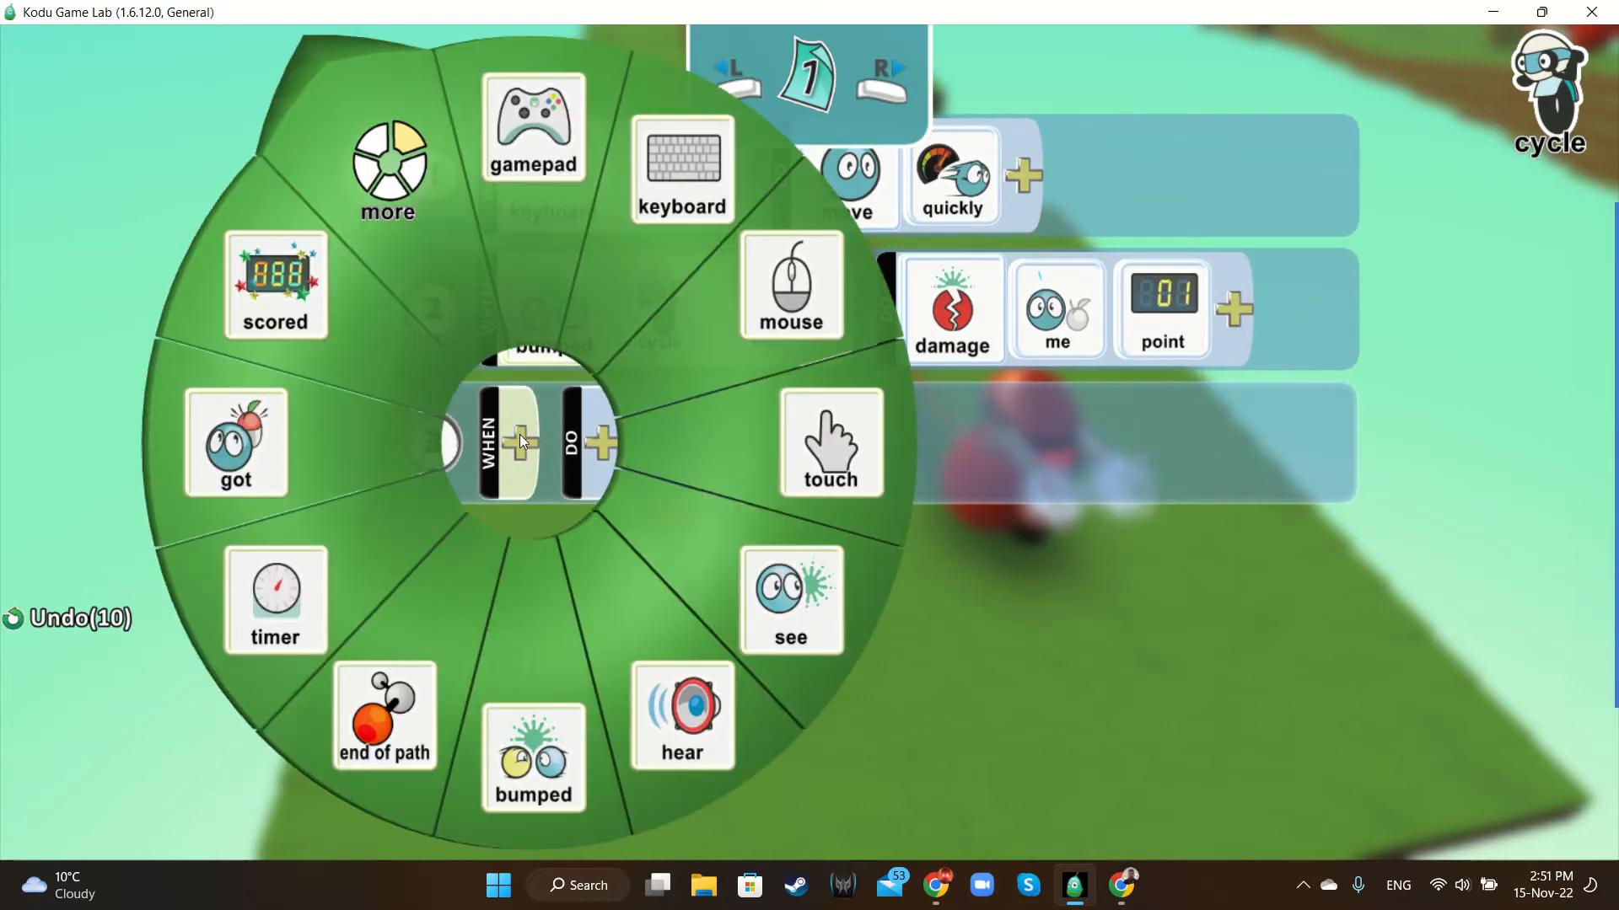
click(572, 747)
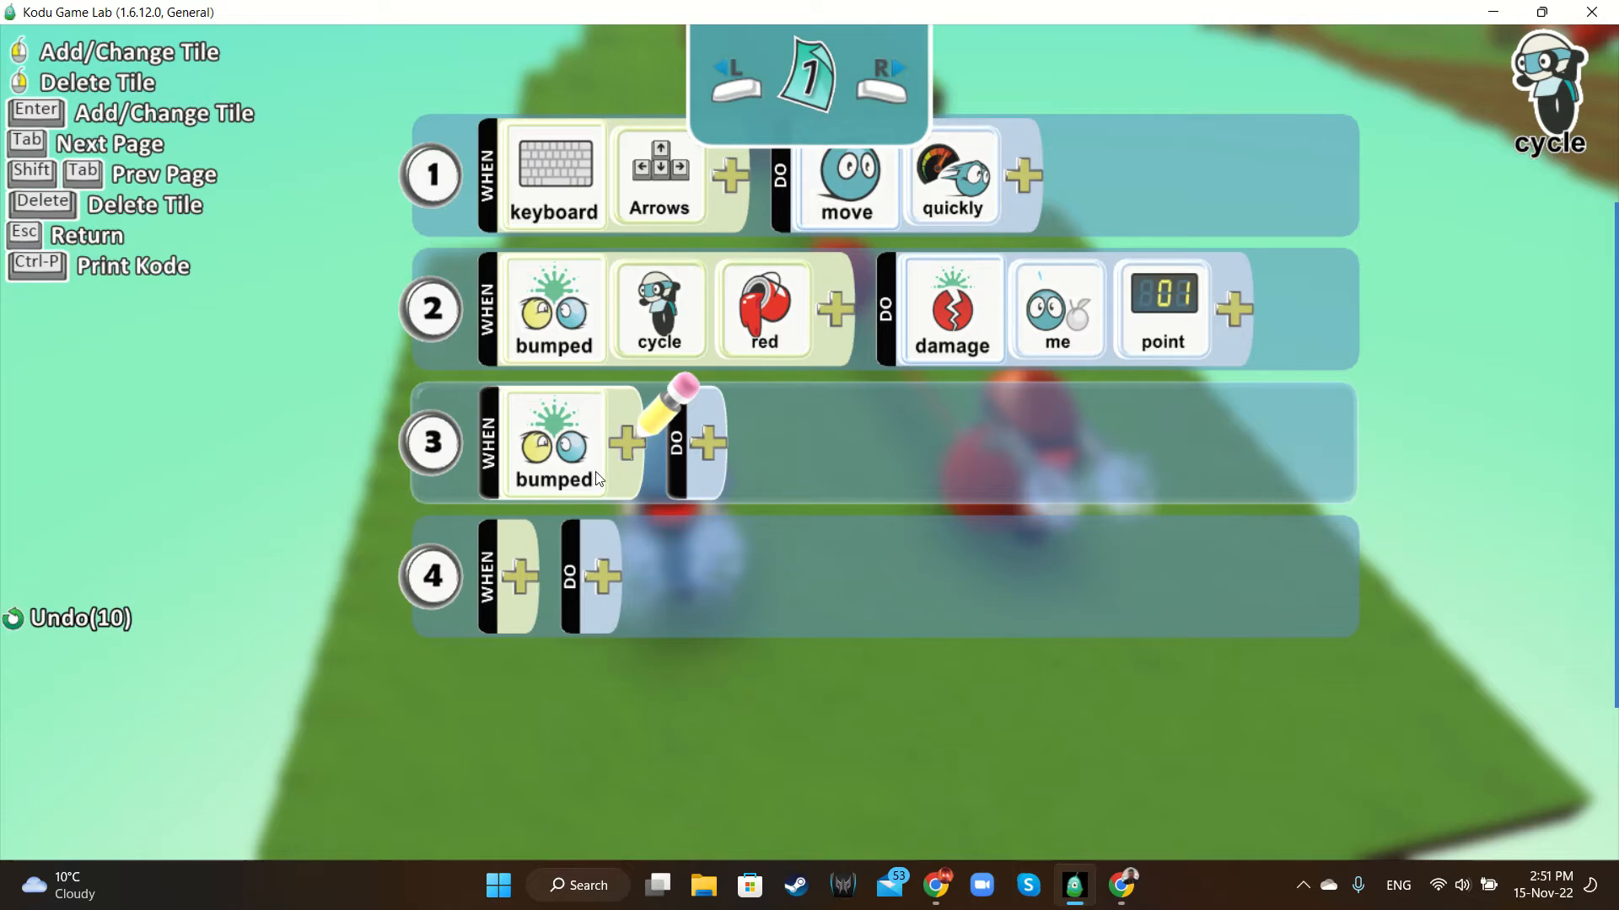
click(628, 433)
click(889, 476)
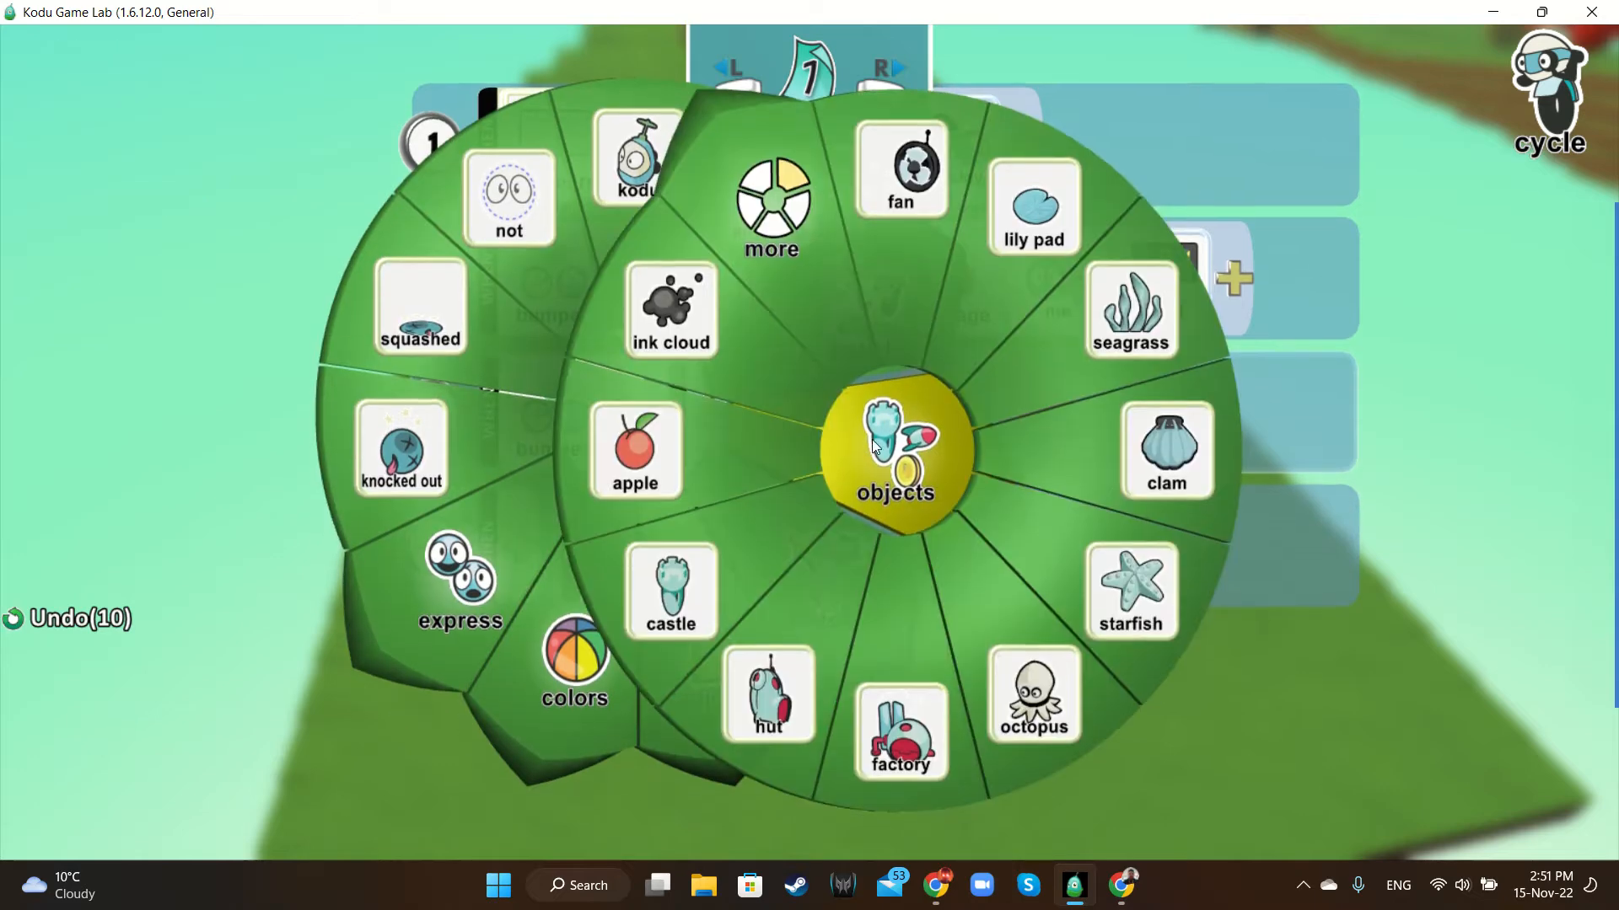
click(783, 206)
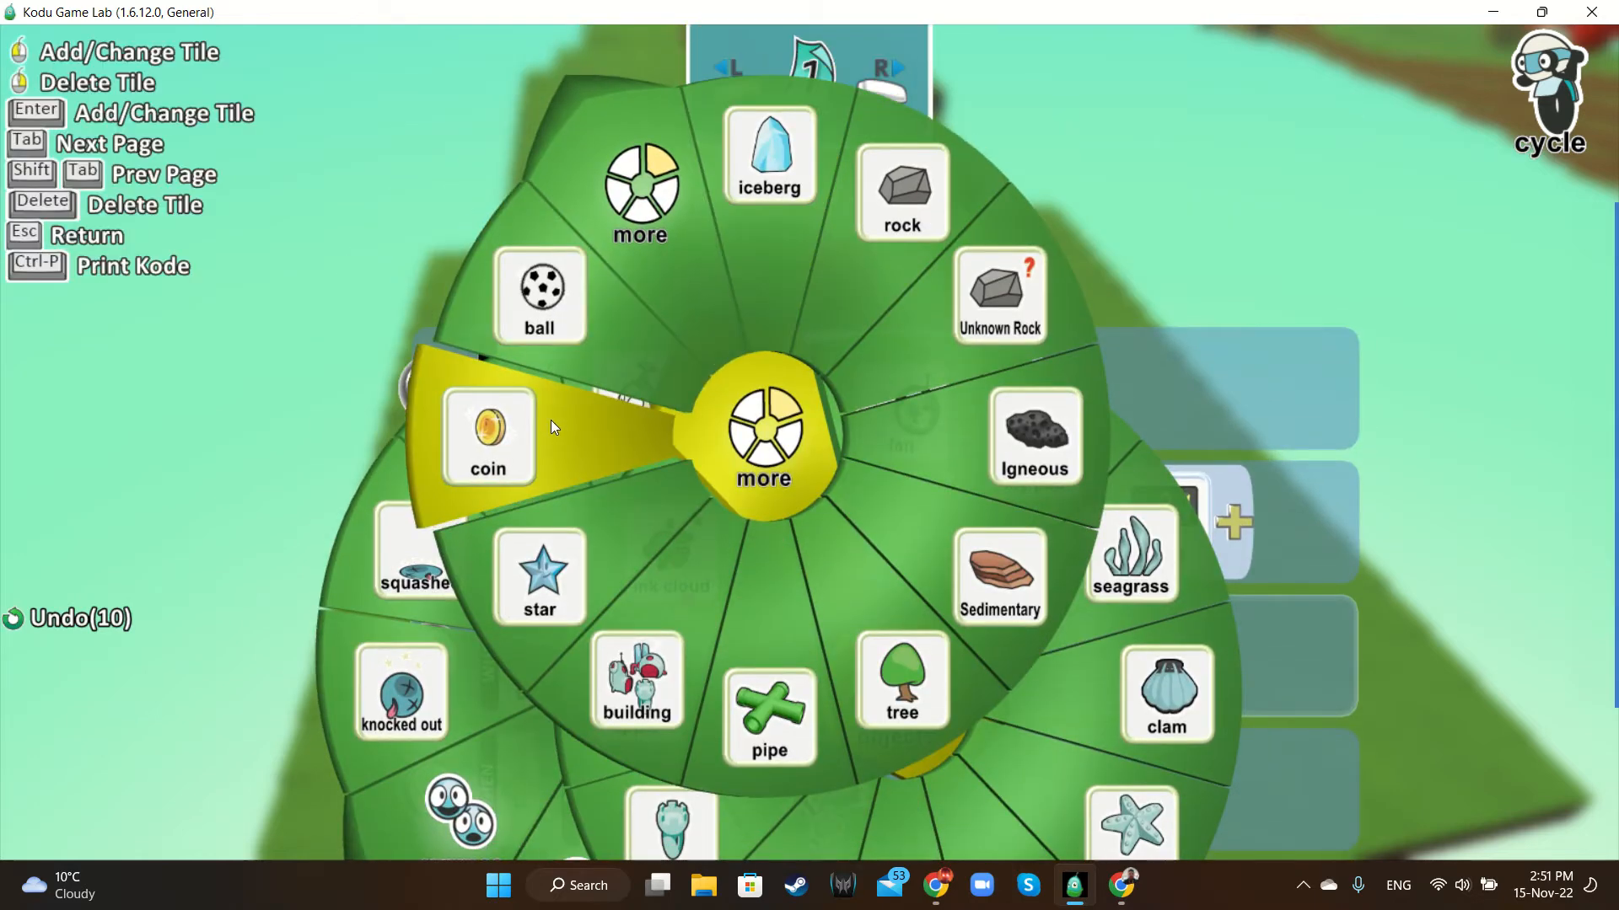
click(550, 420)
click(813, 437)
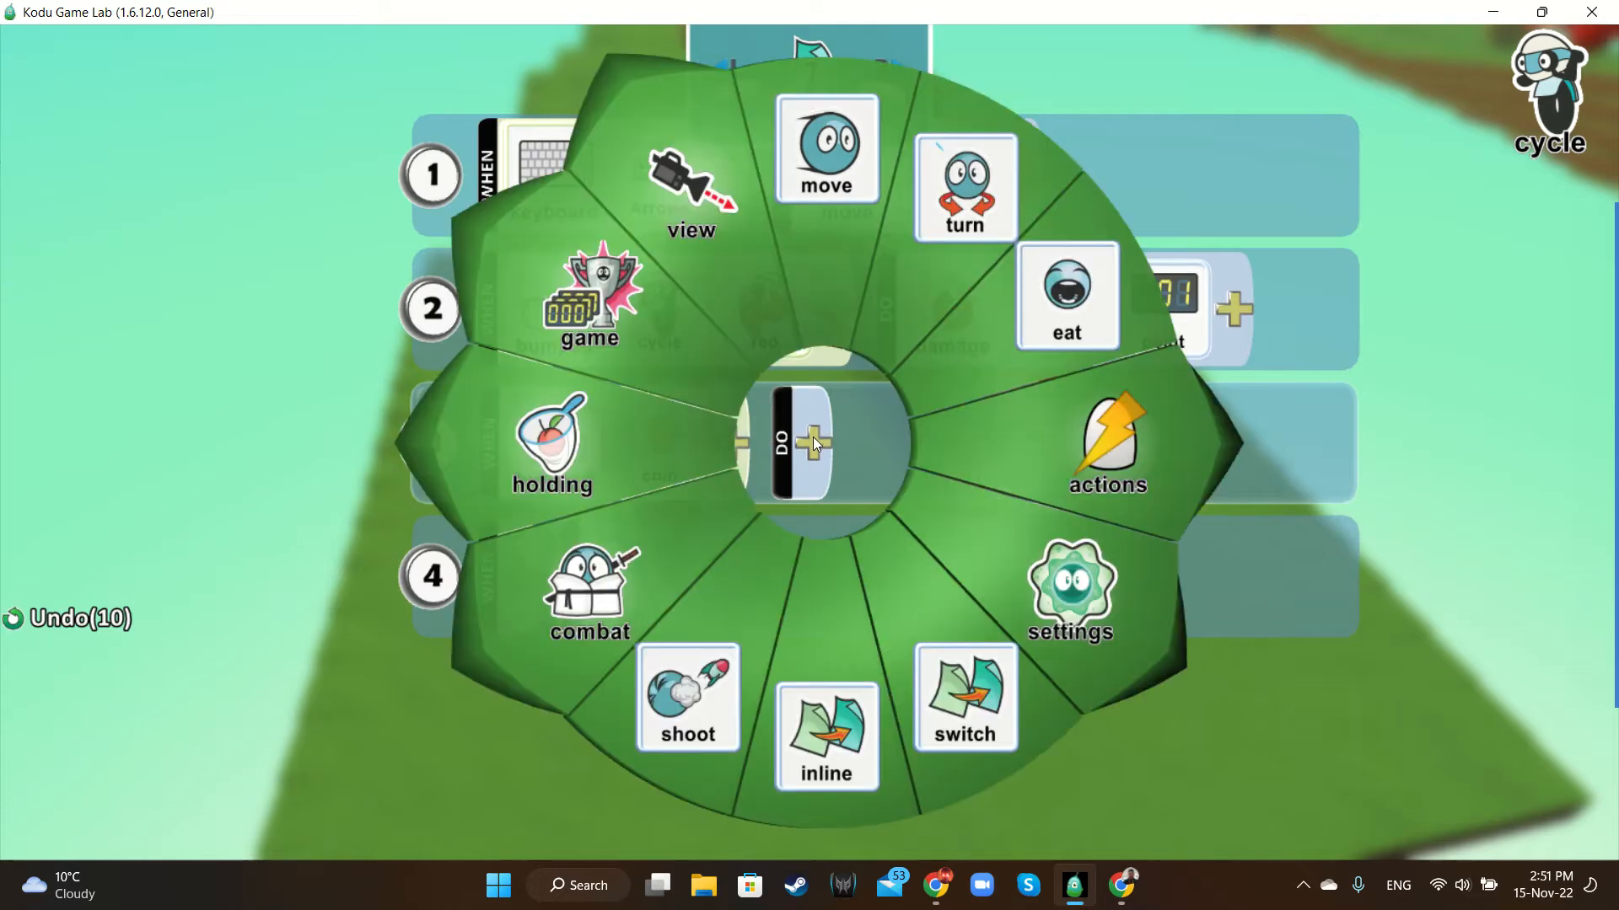
click(1057, 301)
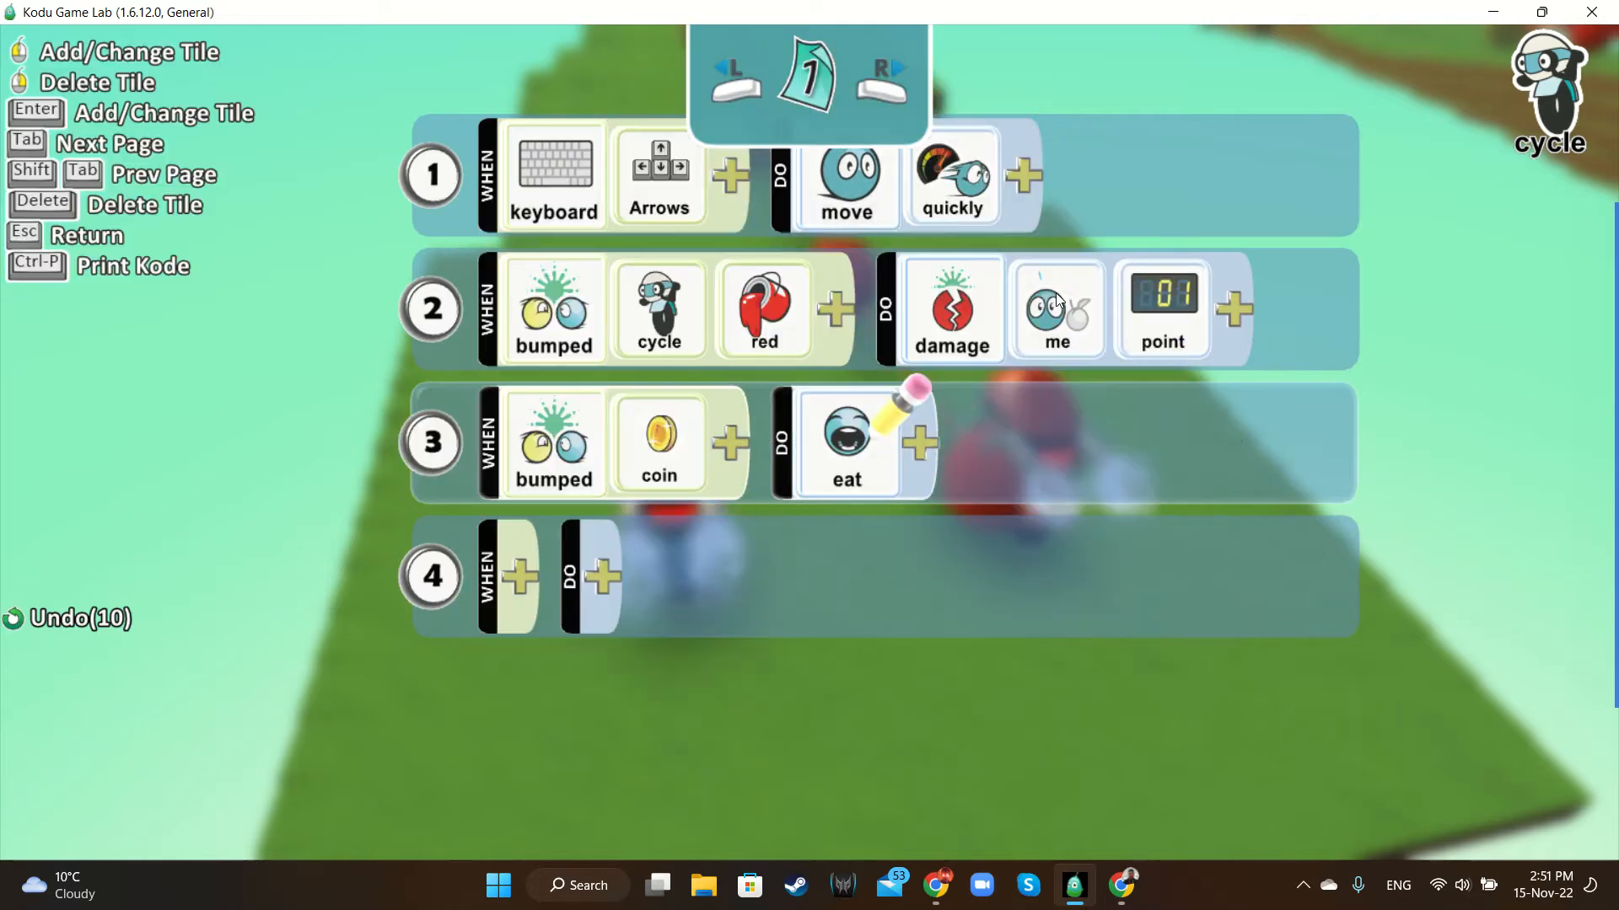
click(922, 439)
click(959, 329)
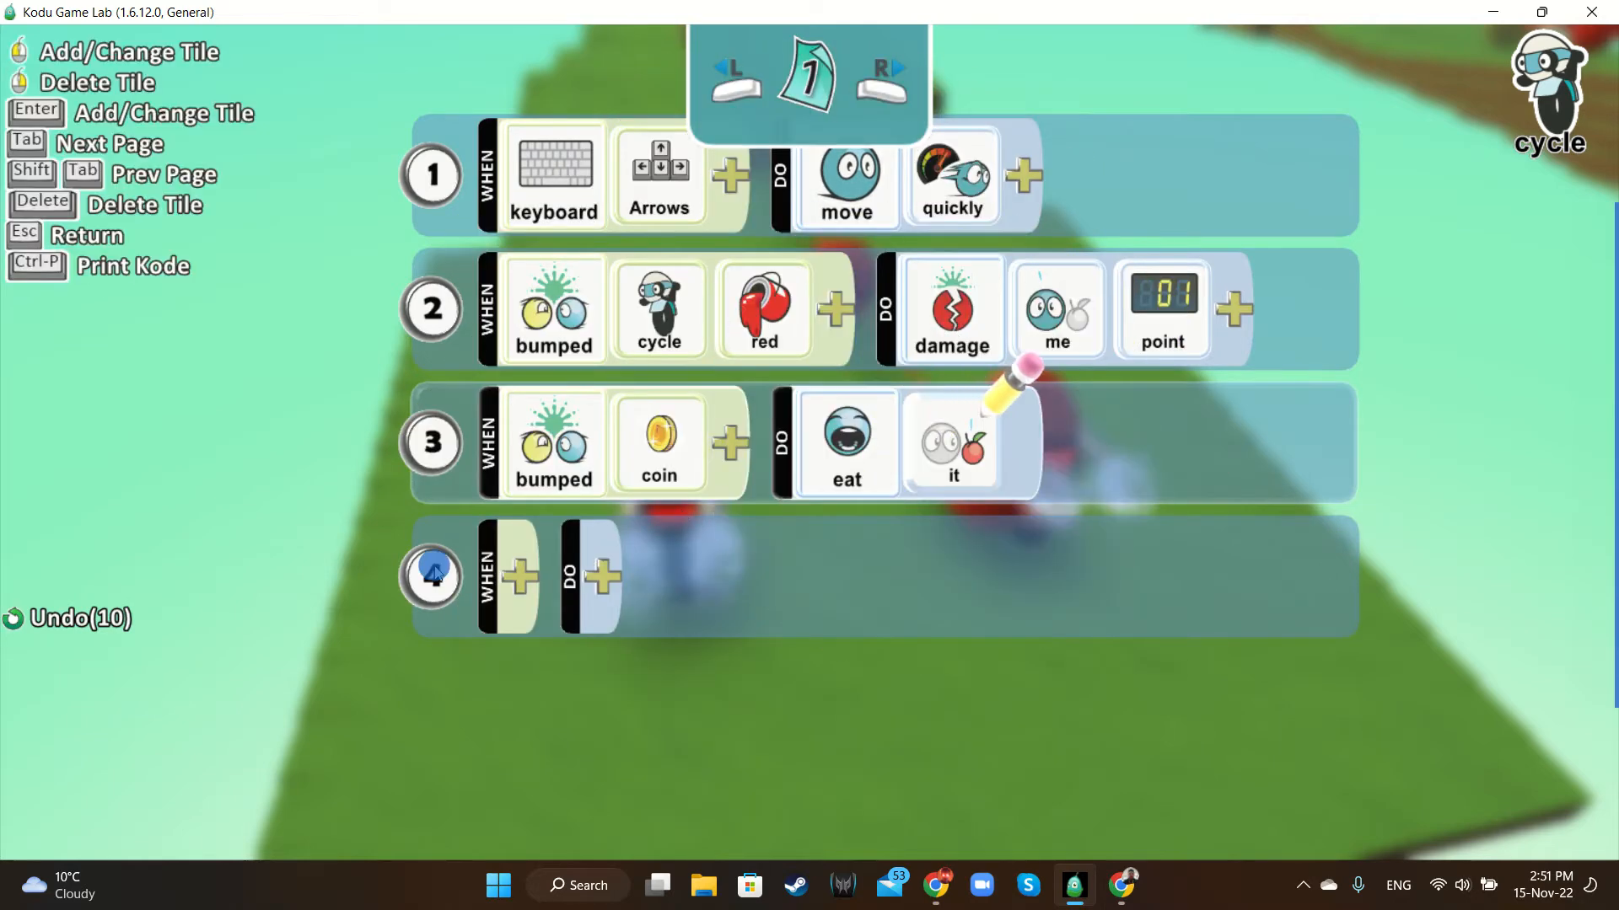
Indent the blue cycle's fourth rule under the coin rule and set its DO action to score
scroll(789, 563, down, 1)
drag(436, 447, 665, 441)
click(664, 442)
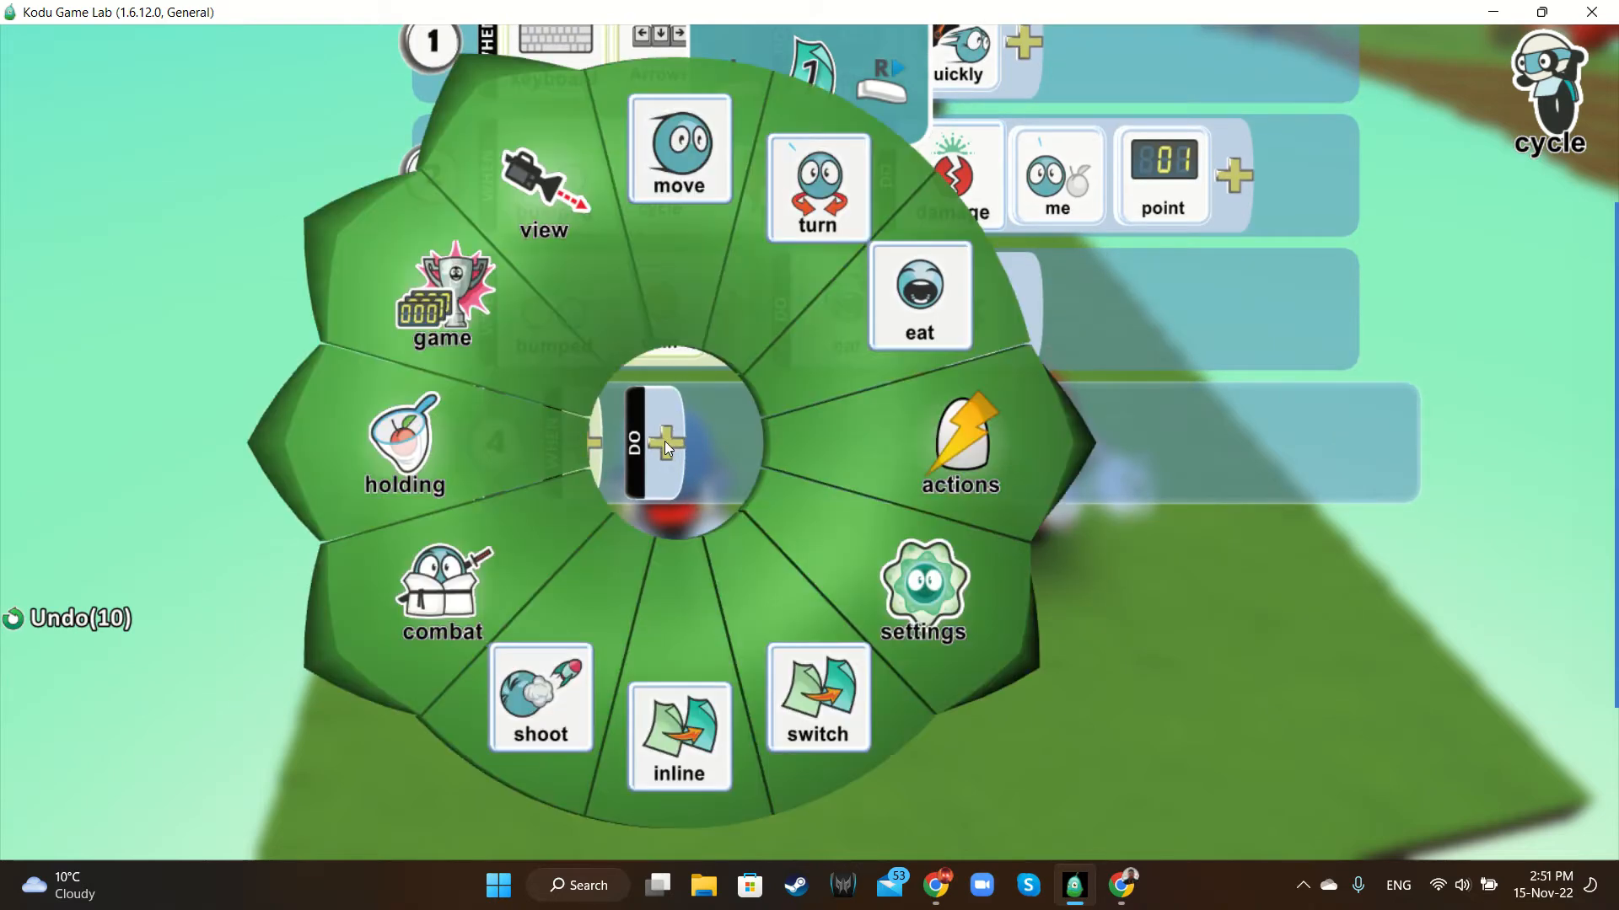
click(476, 334)
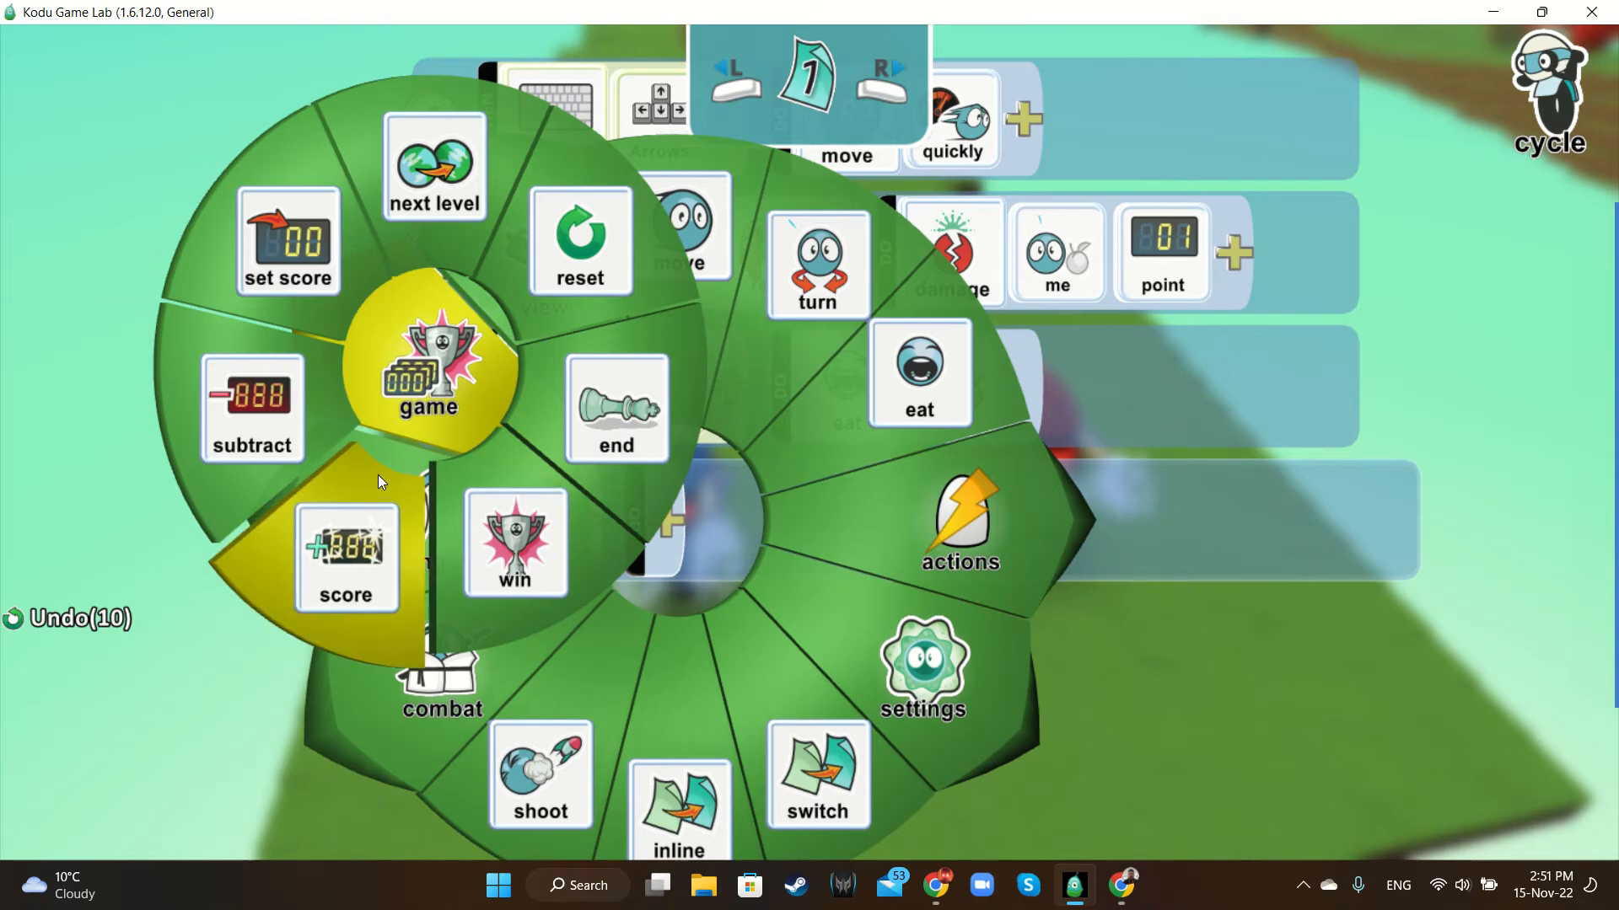
click(377, 473)
Extend the fourth rule's score action with the blue score and 01 point tiles
click(769, 437)
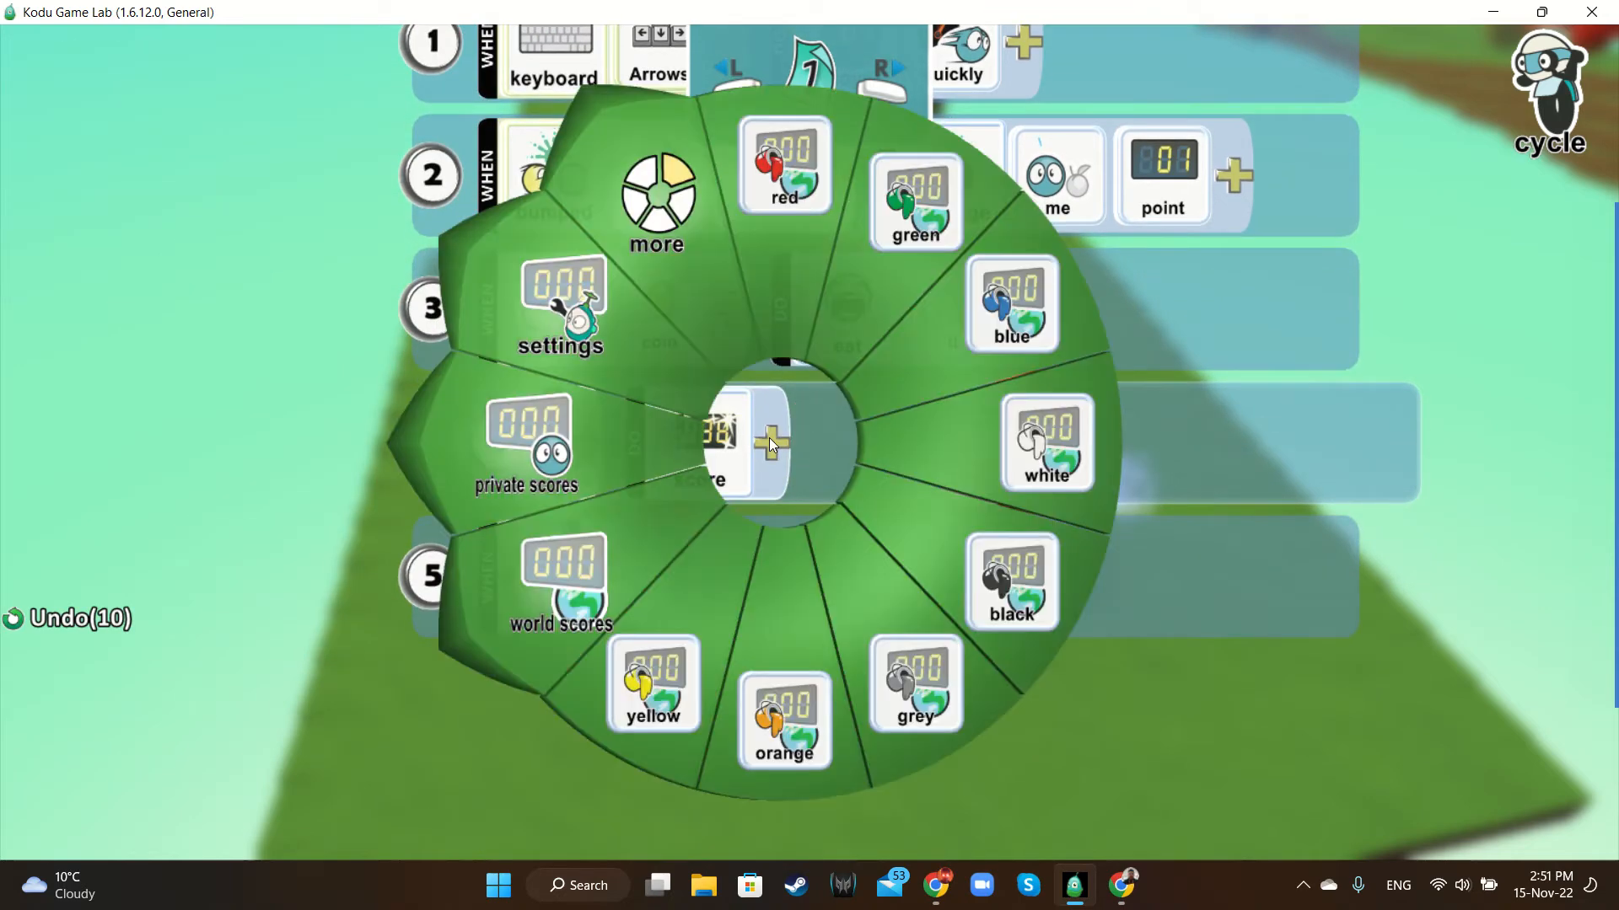
click(1021, 330)
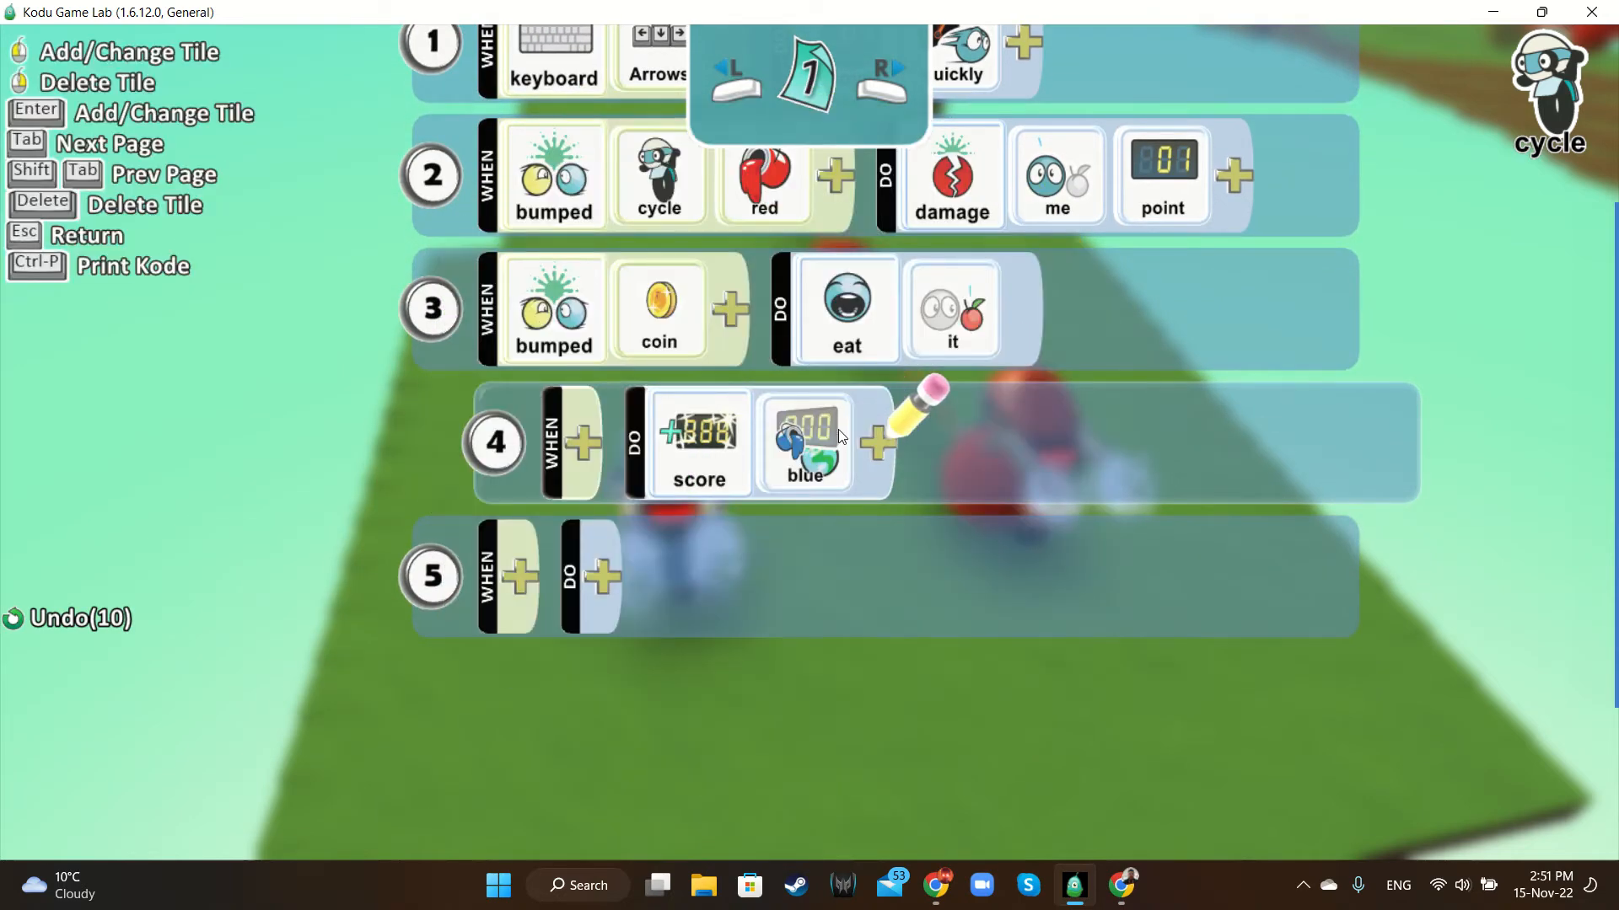
click(872, 443)
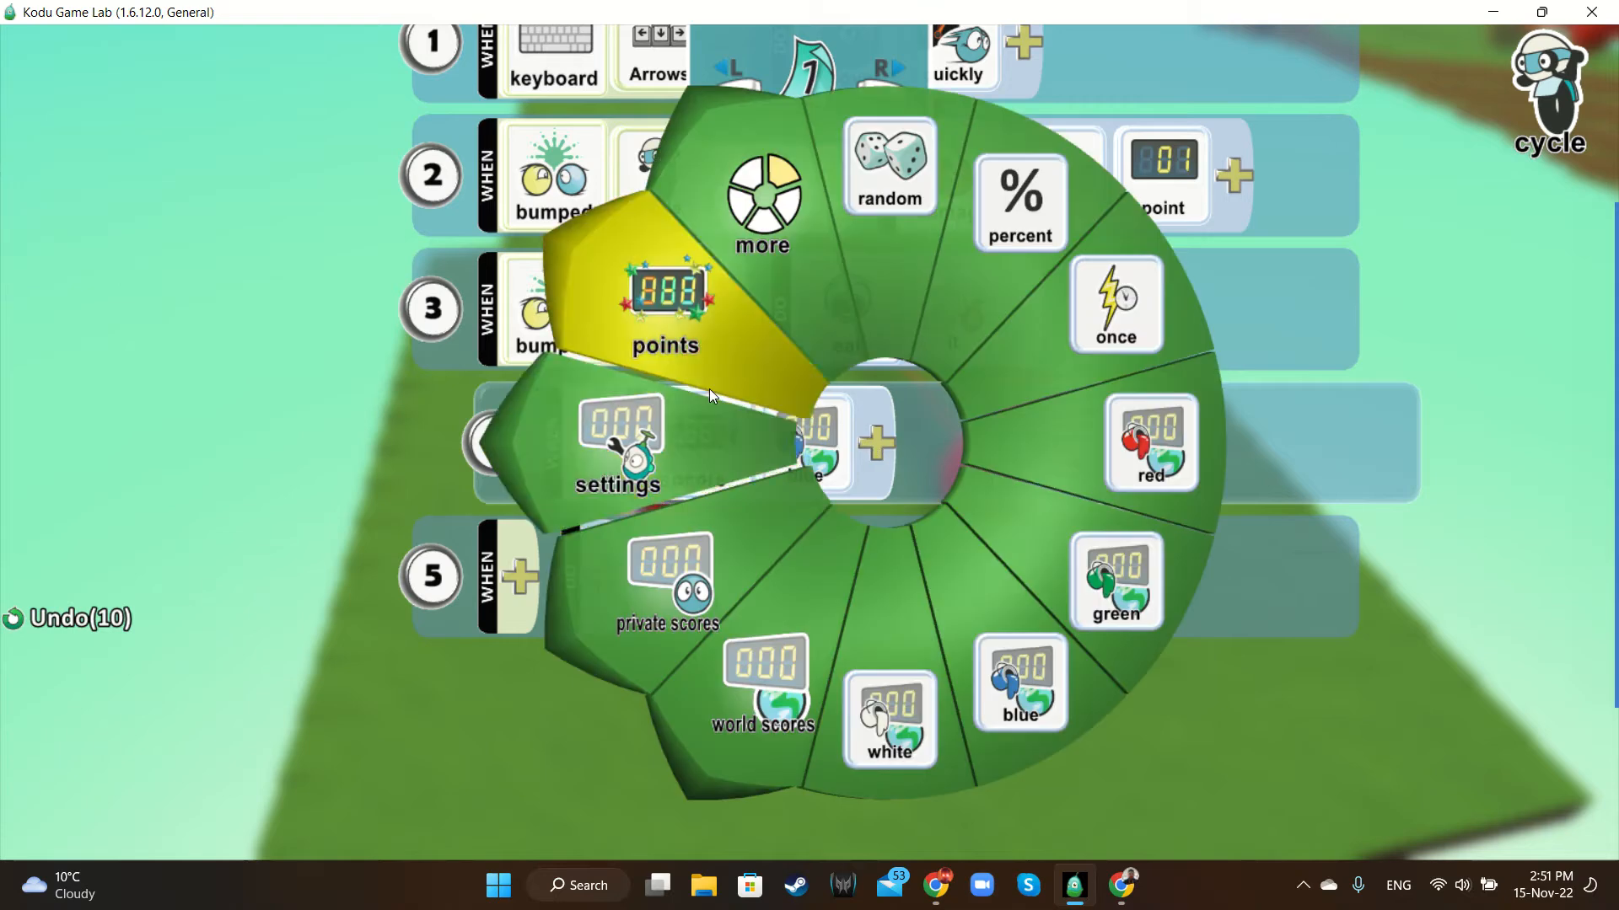
click(706, 354)
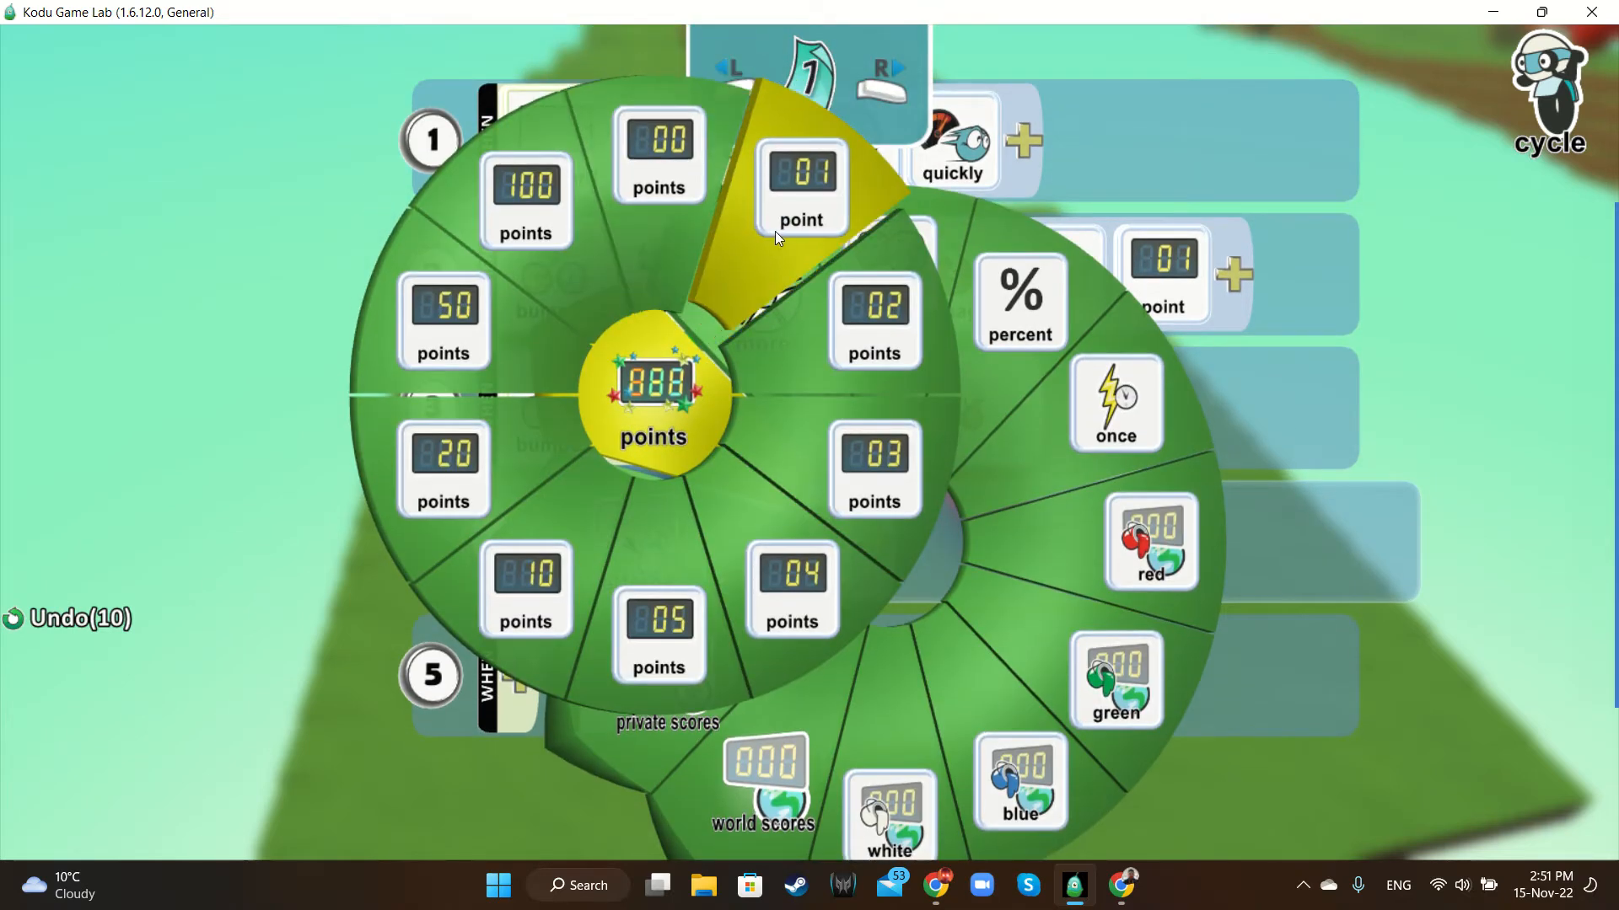
click(776, 231)
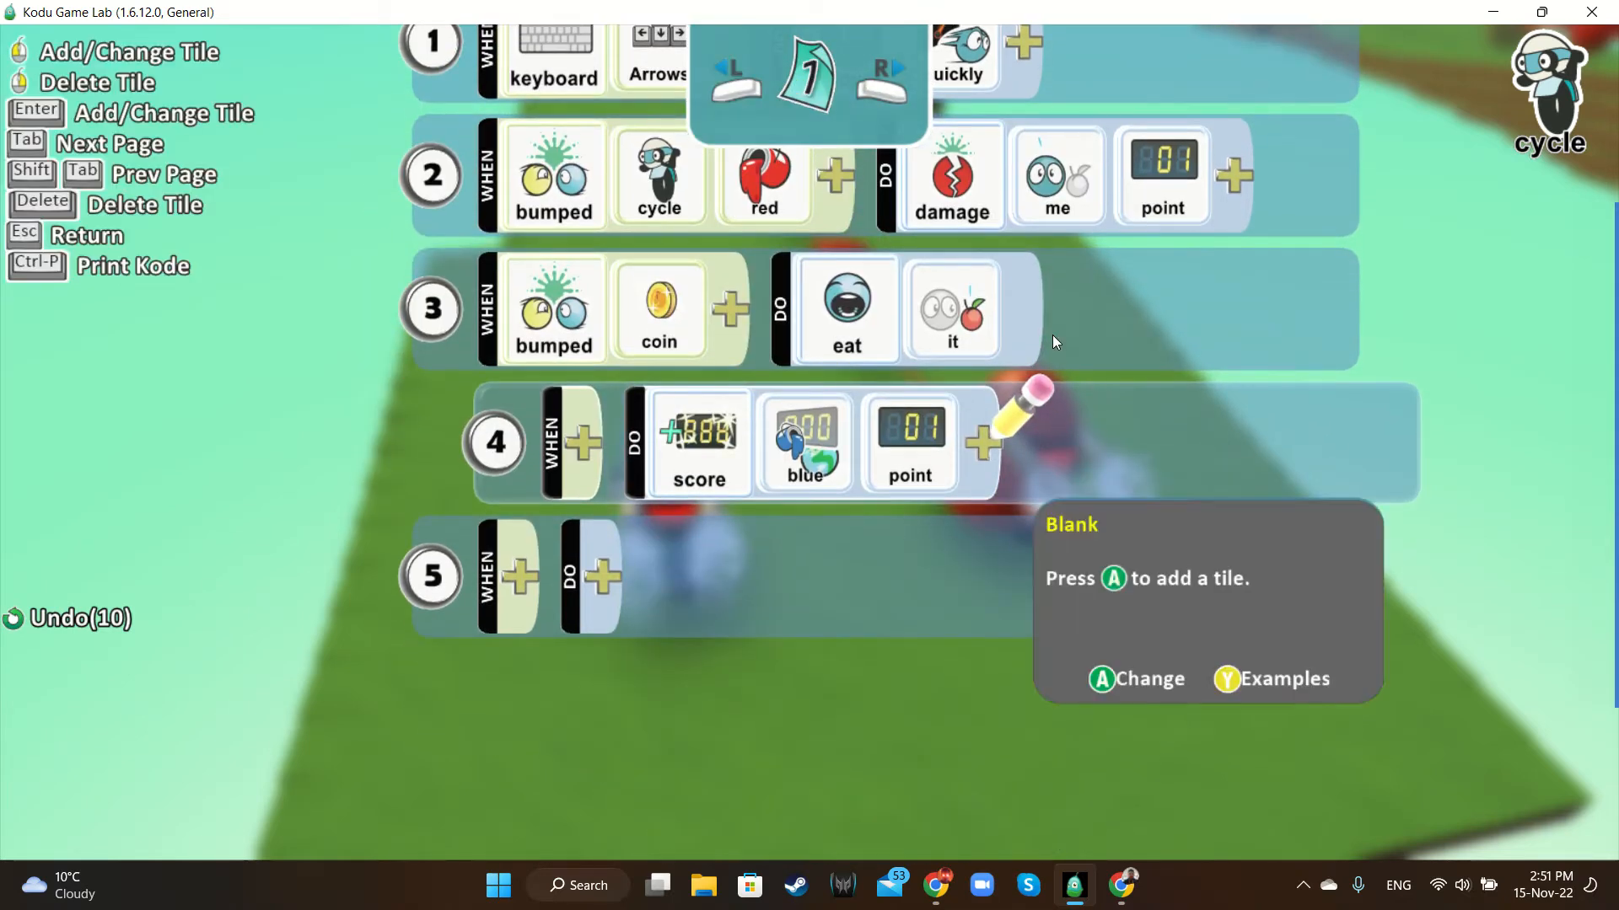
Give the blue cycle's fifth rule the condition WHEN health <= 00 points
scroll(1040, 343, up, 2)
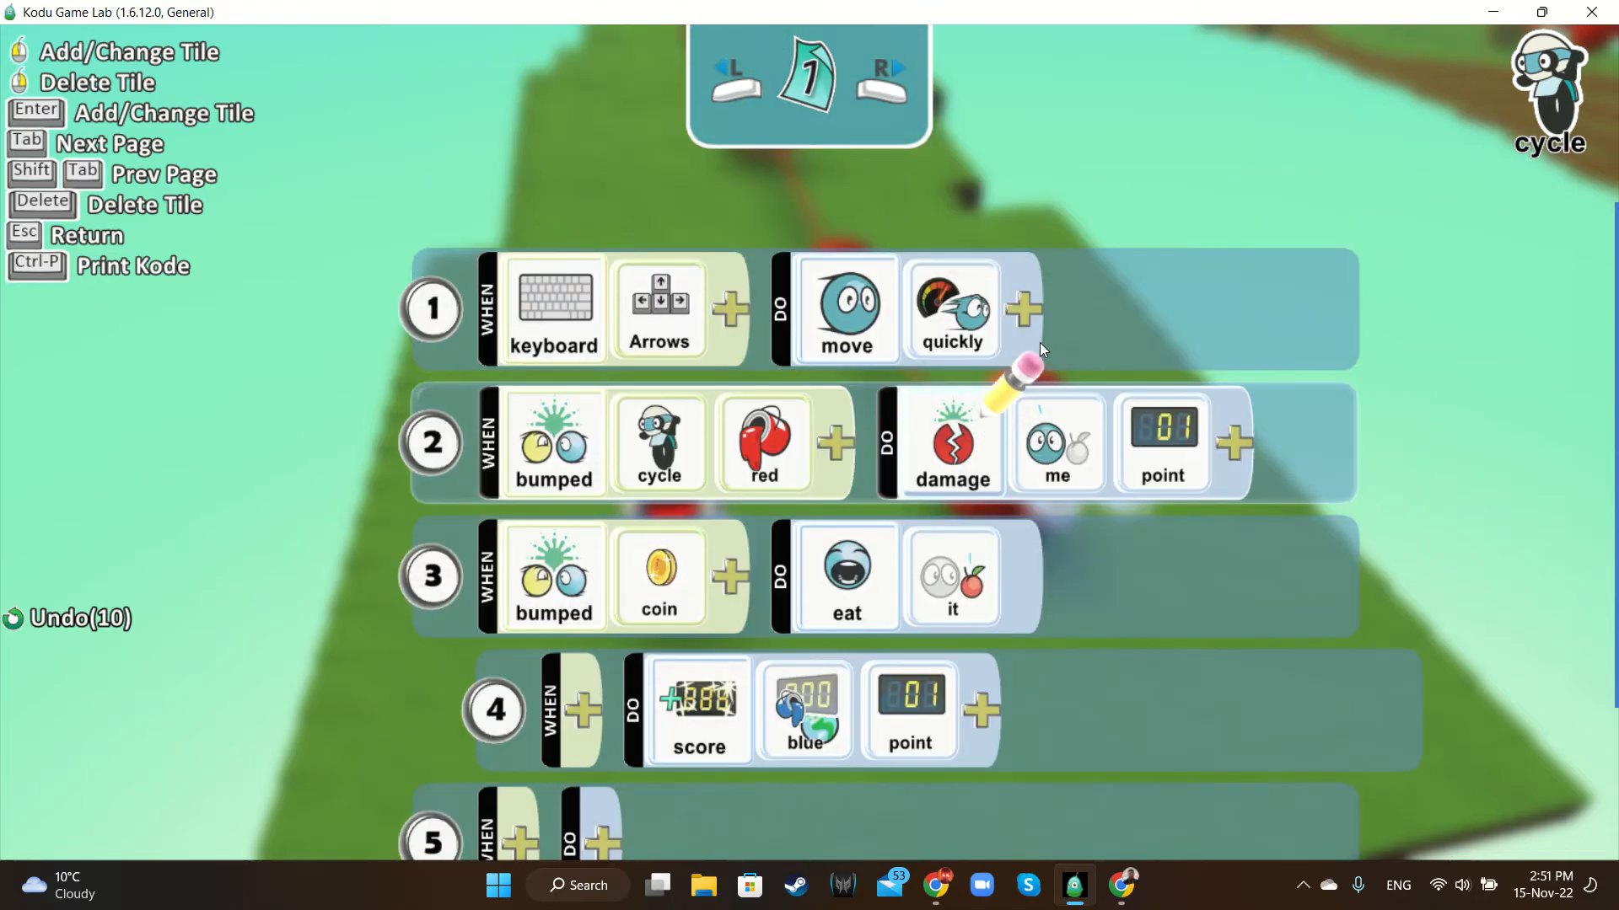
scroll(1039, 342, down, 1)
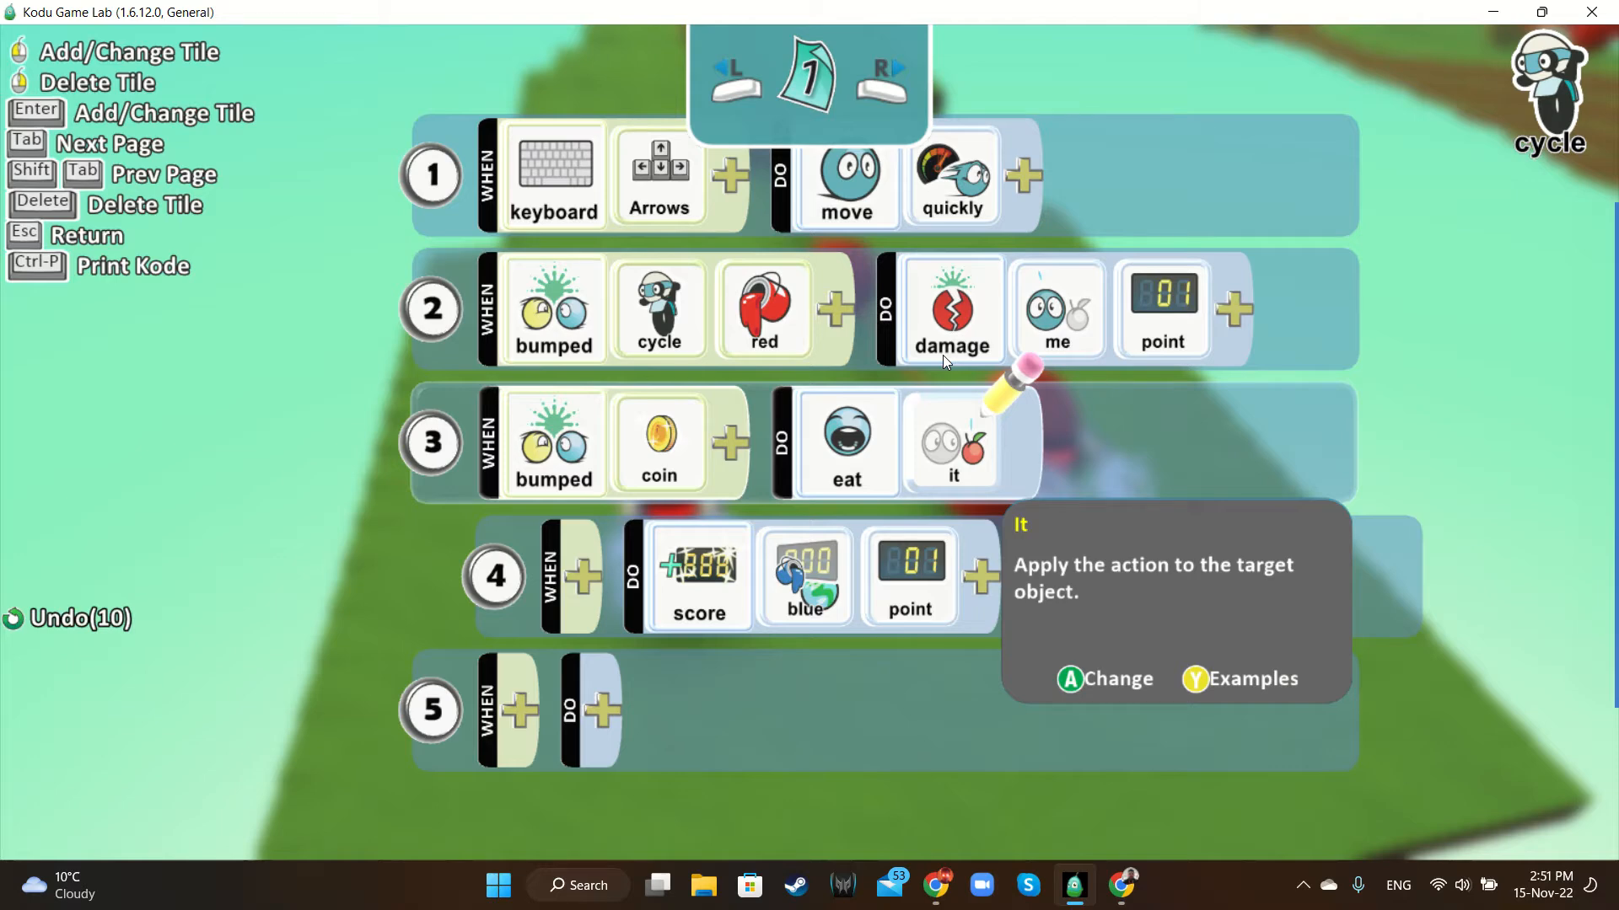
scroll(838, 678, down, 1)
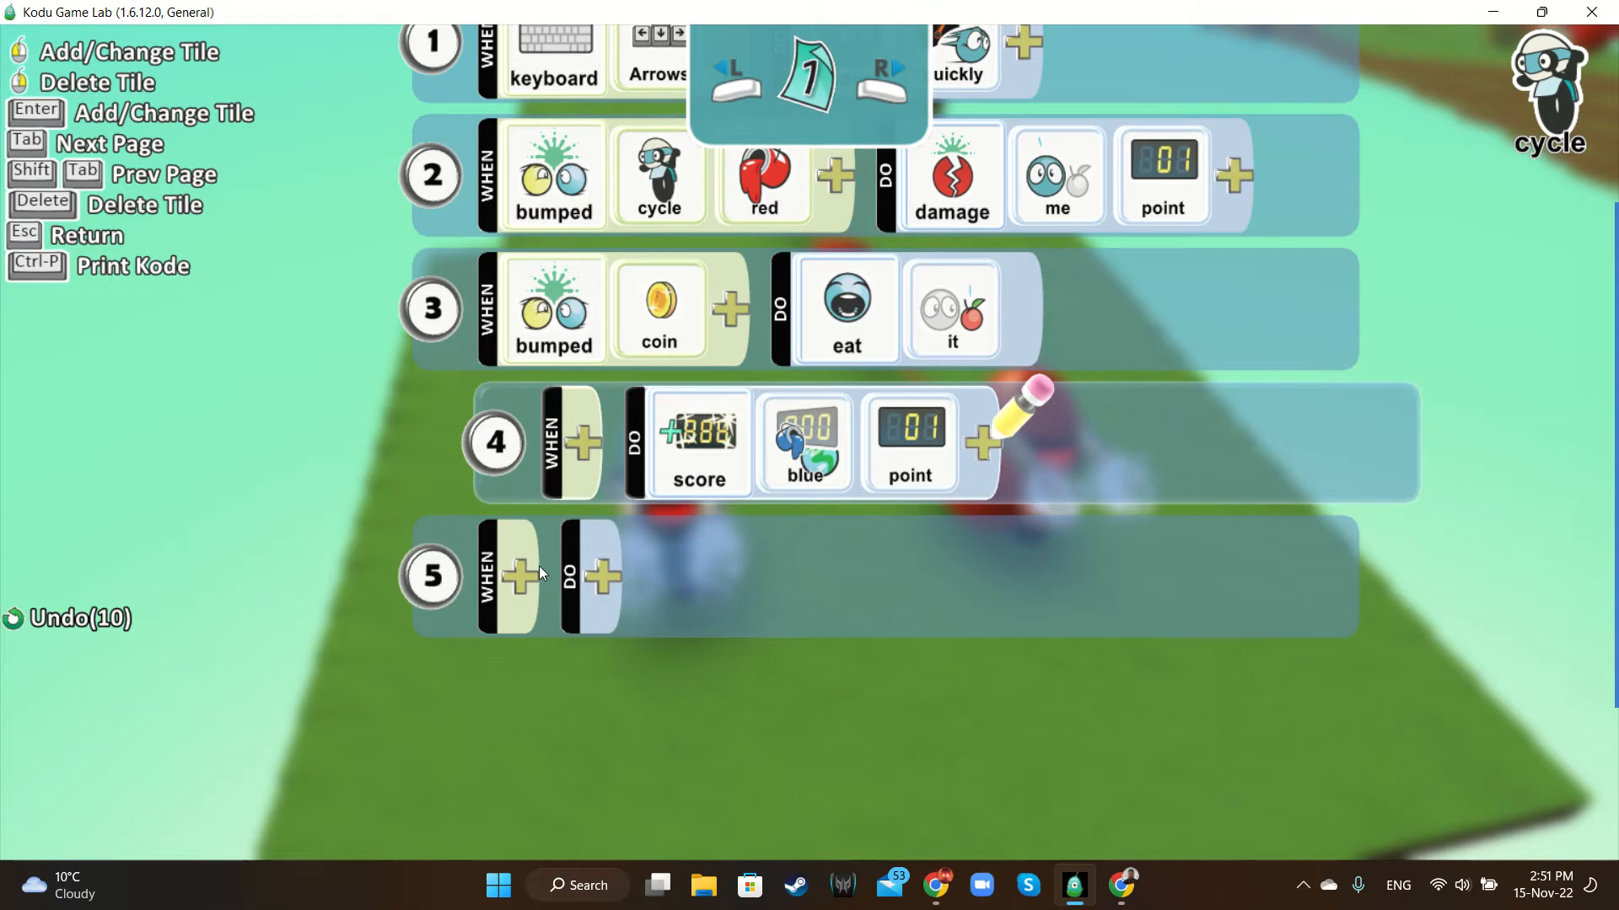
scroll(538, 565, down, 1)
click(512, 449)
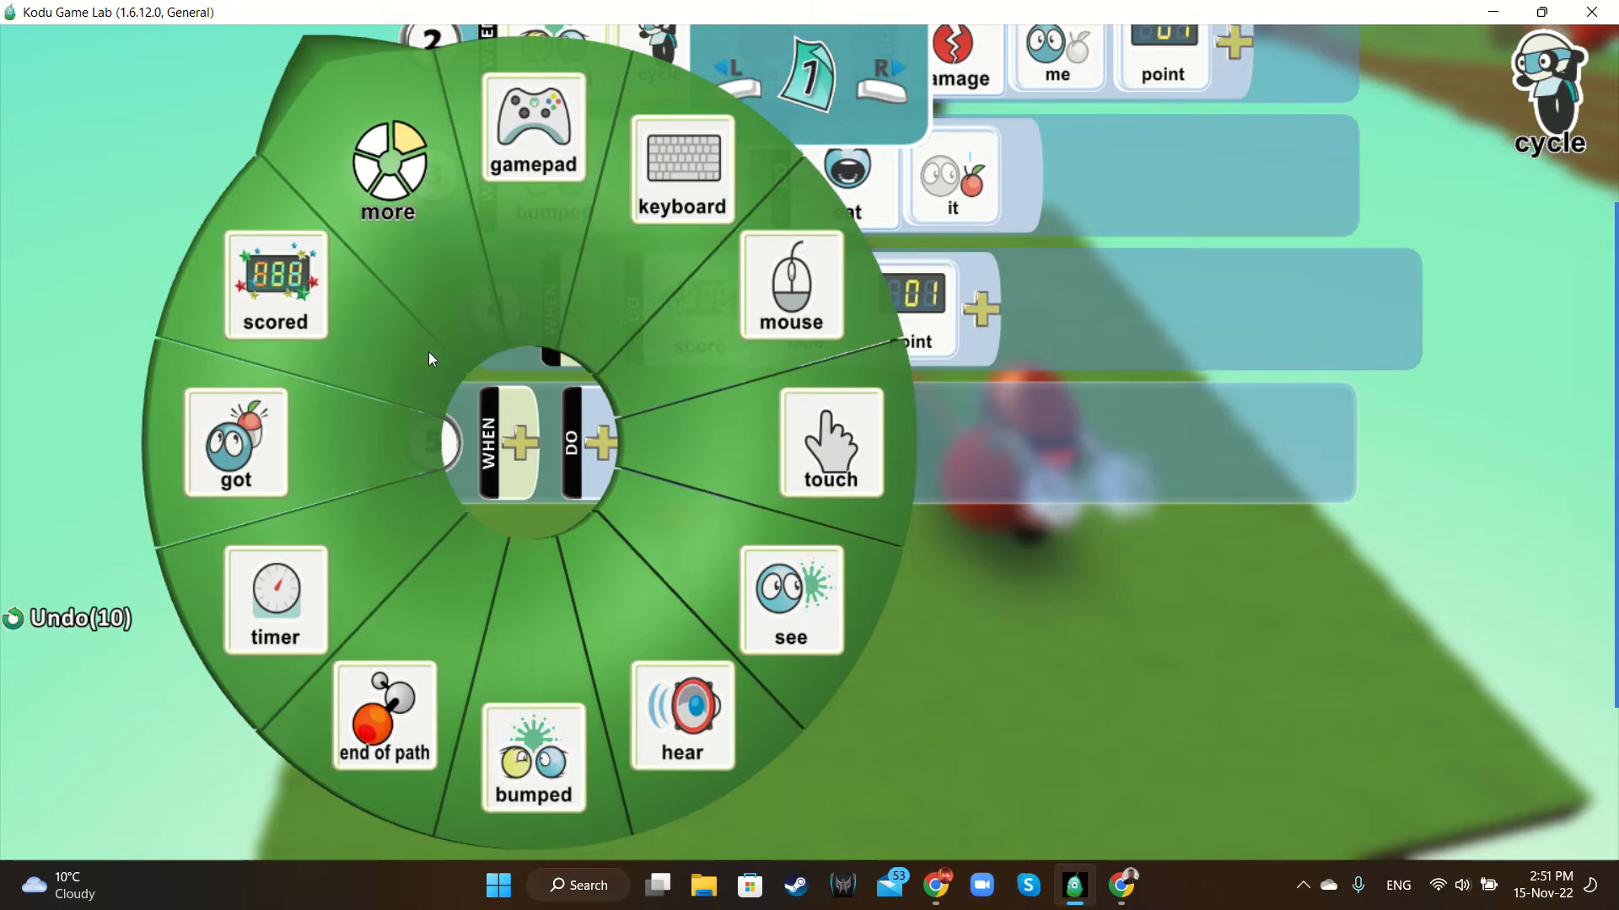
click(413, 206)
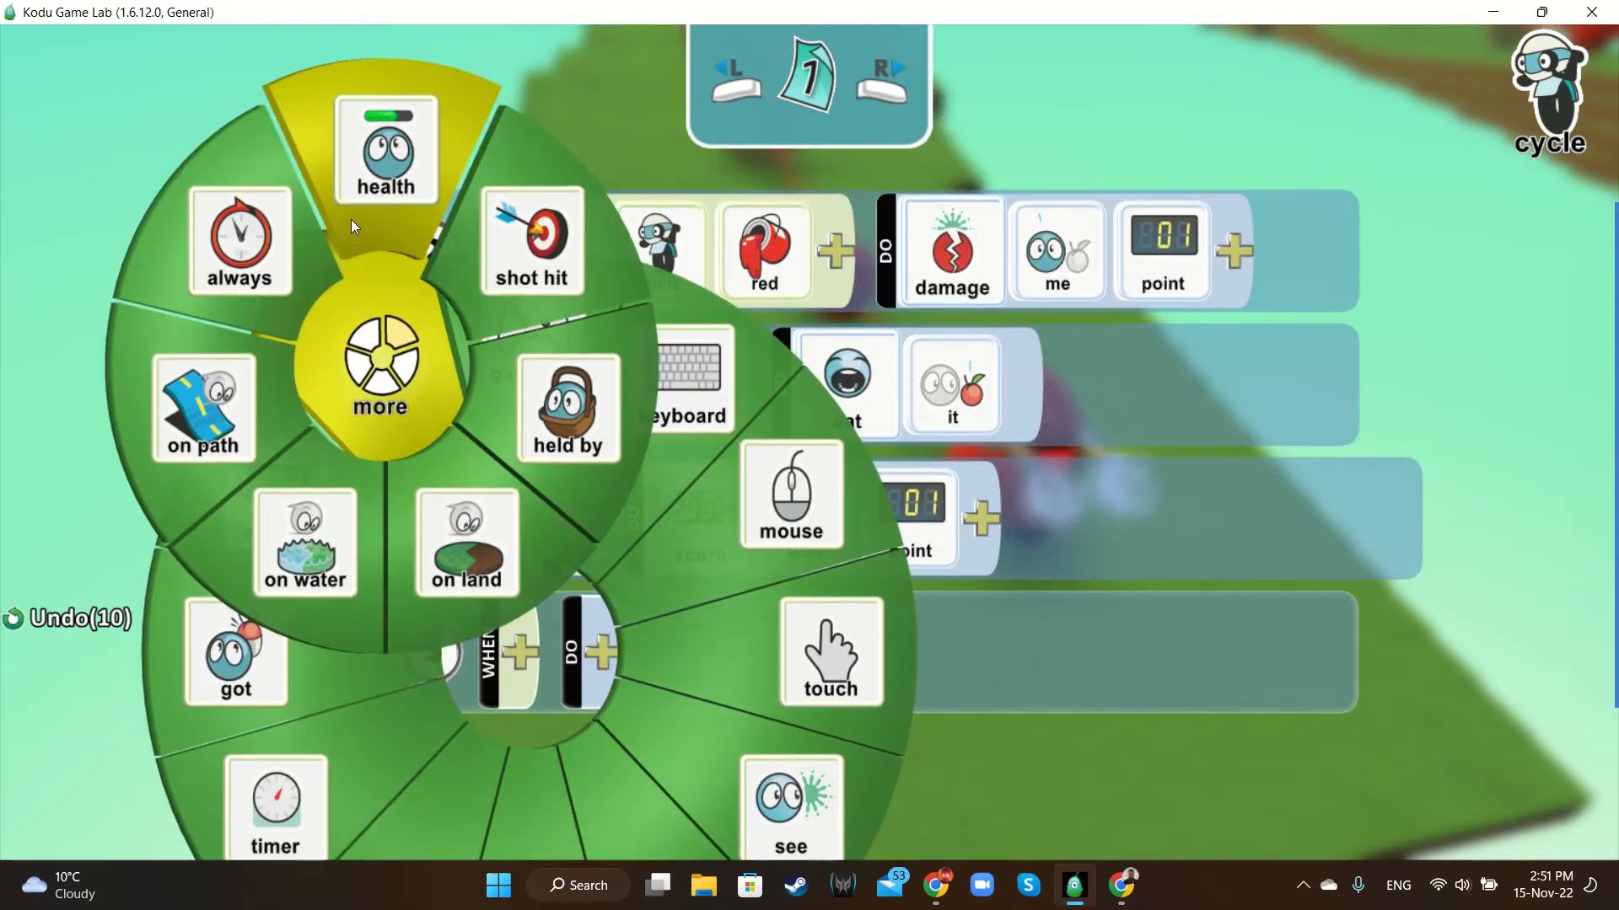
click(371, 168)
click(637, 454)
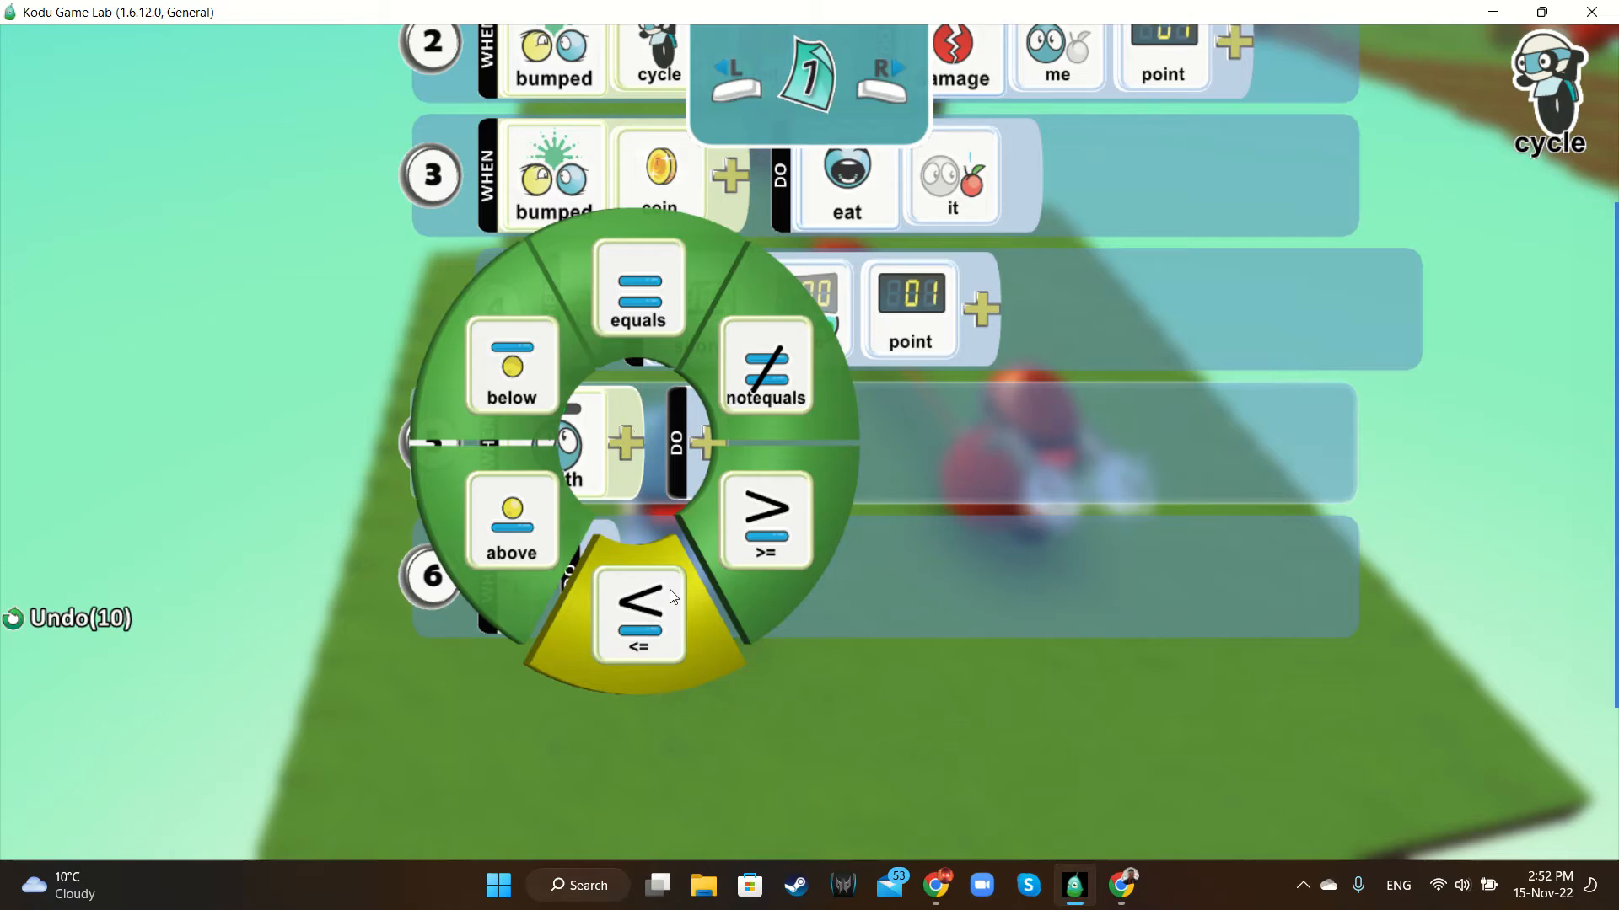
click(669, 627)
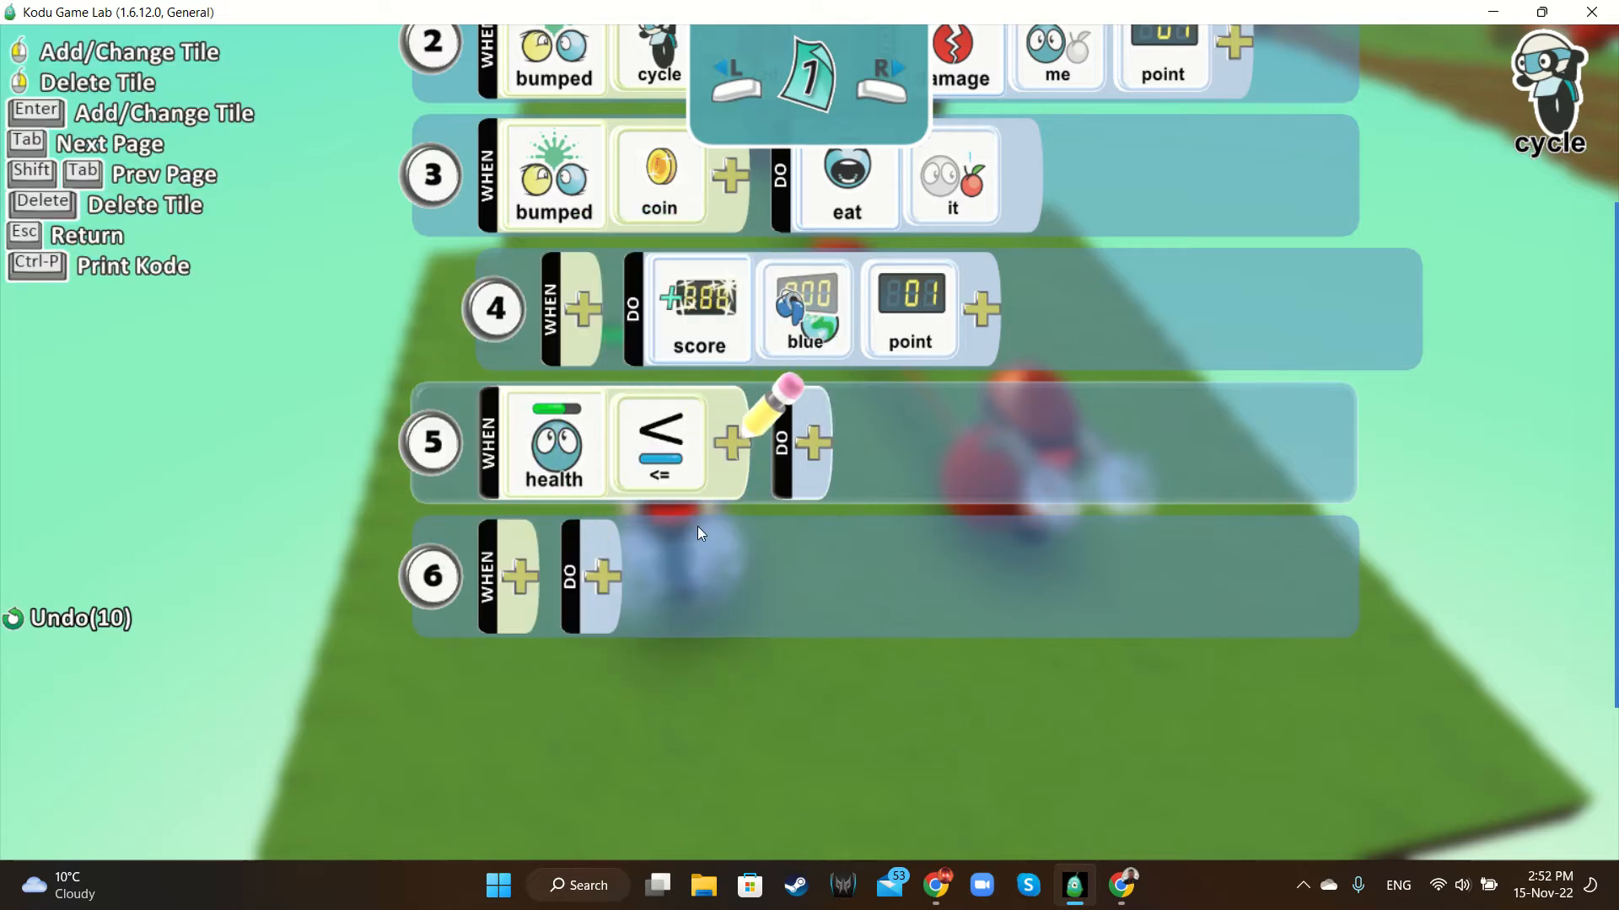
click(740, 443)
click(563, 330)
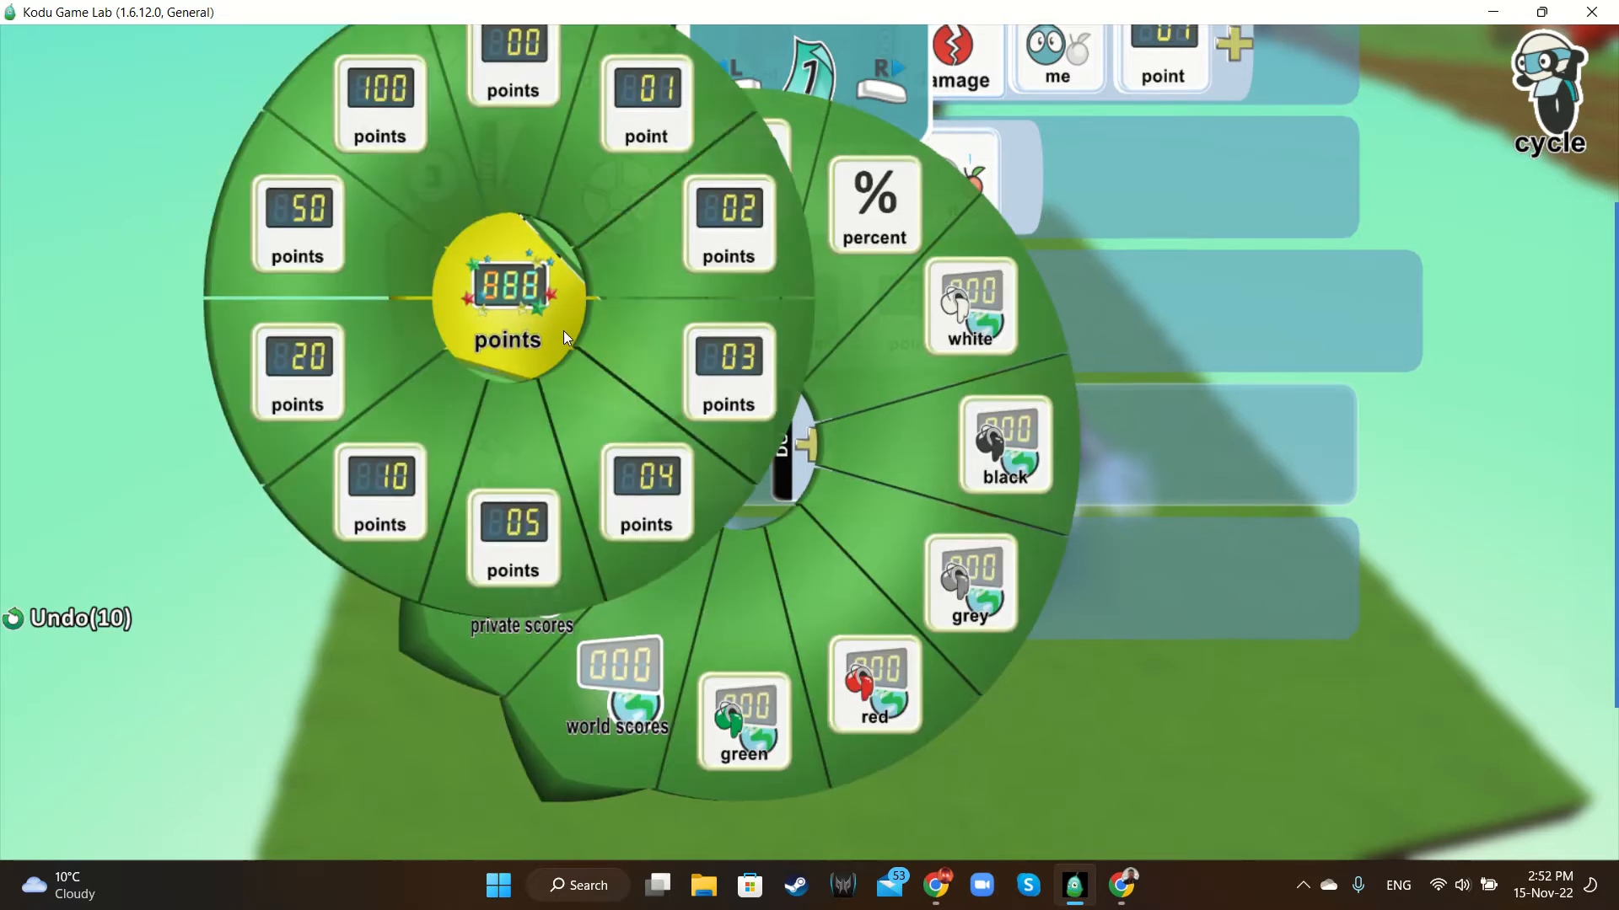
click(514, 155)
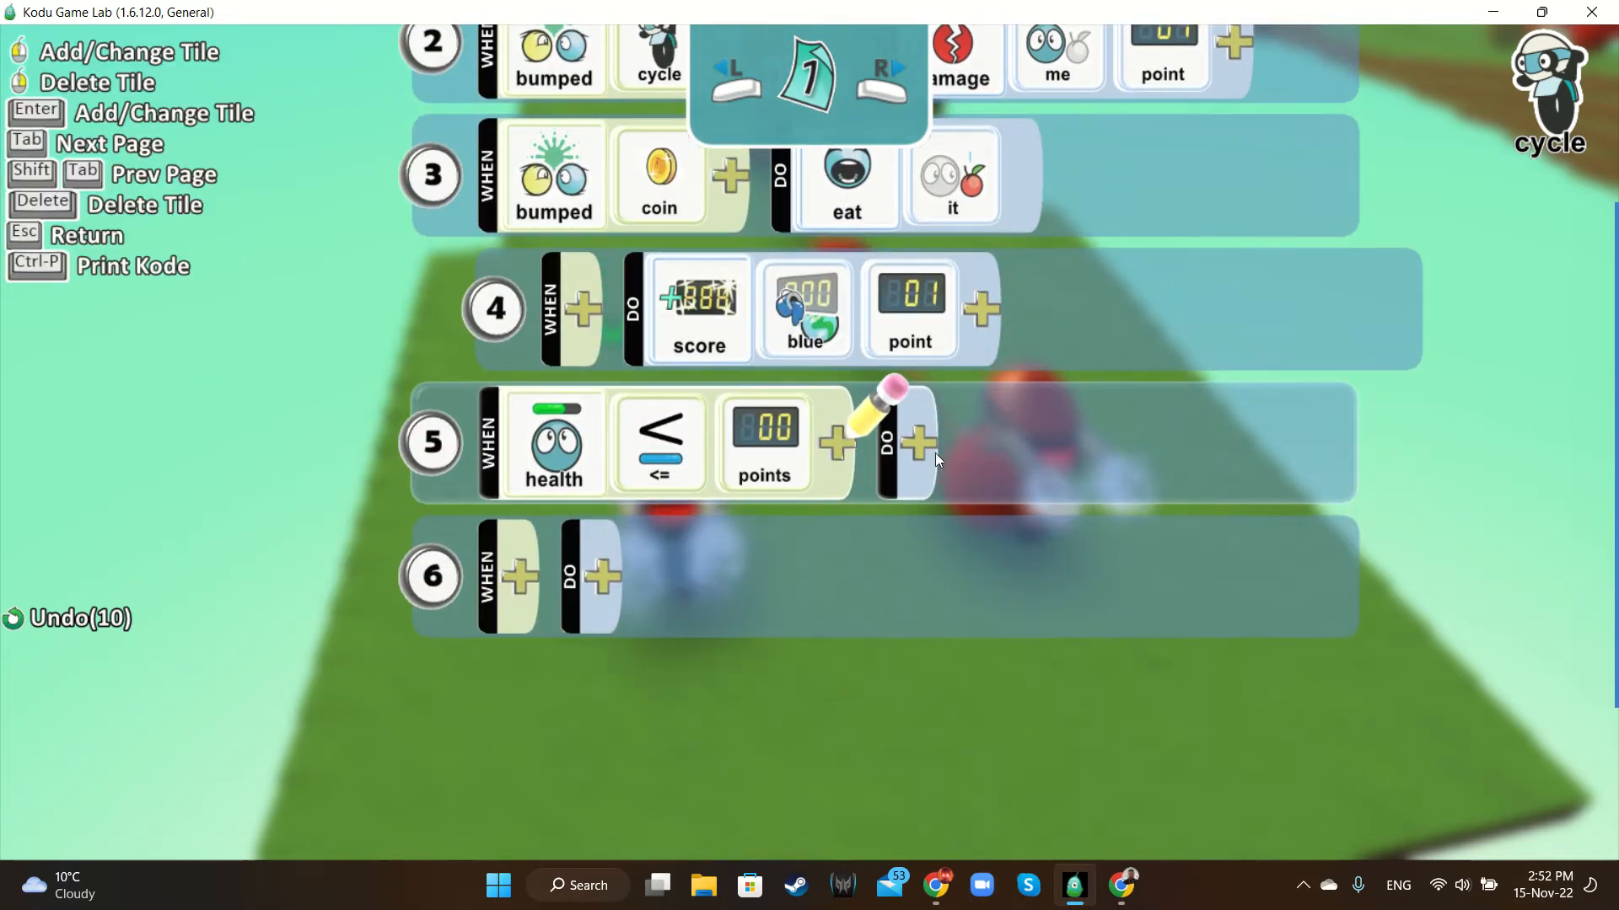
Set the DO action of the fifth rule to the game action end
click(934, 453)
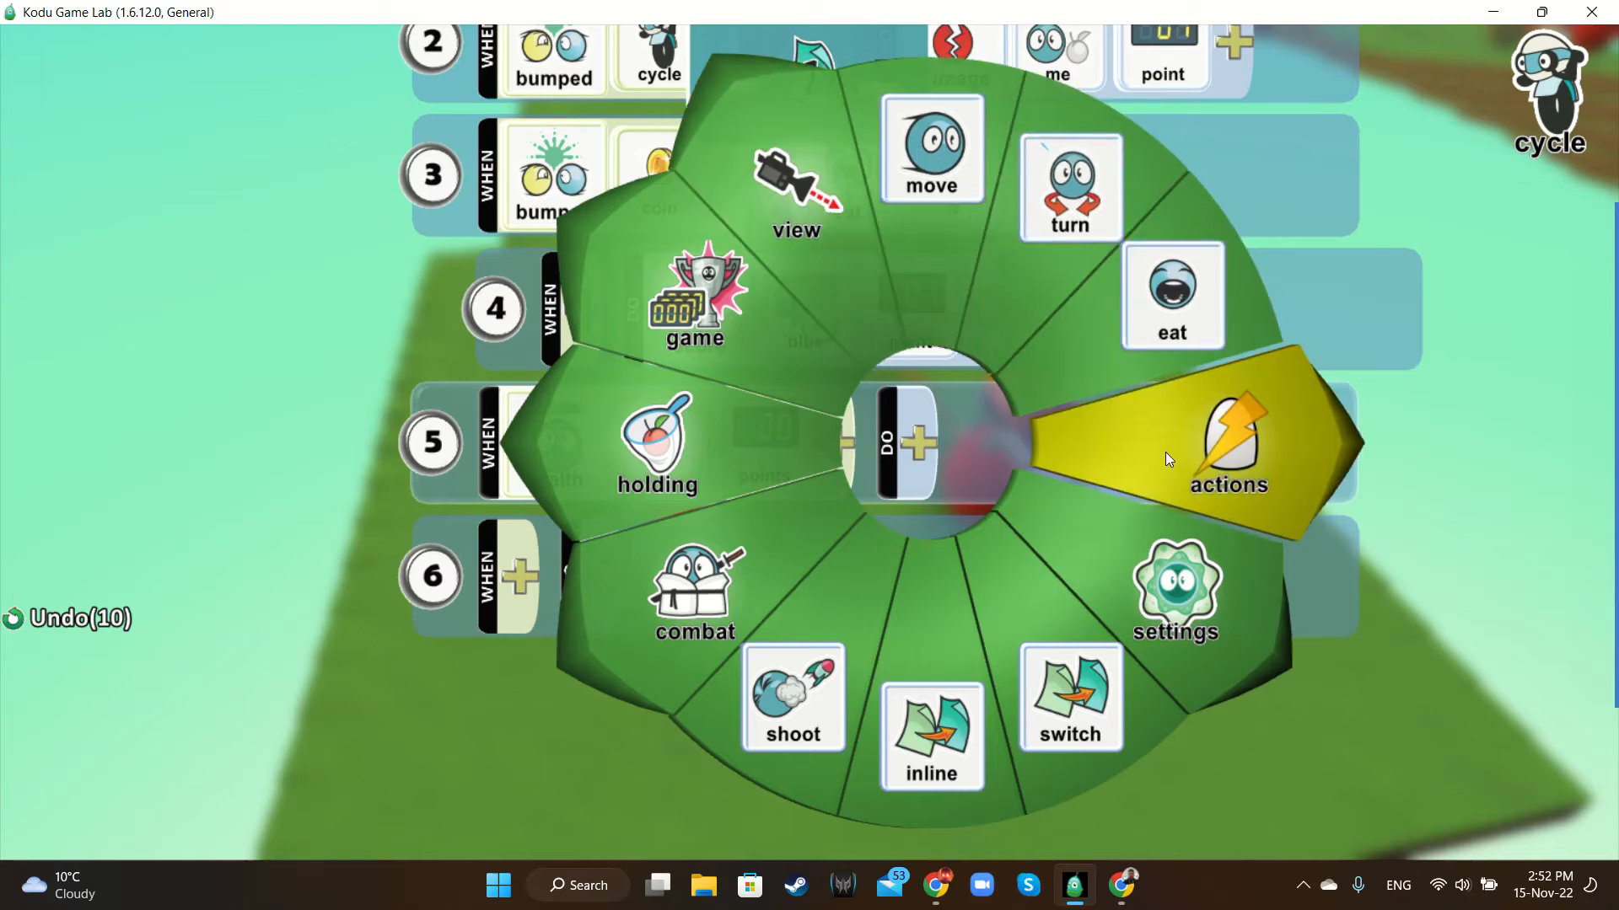
click(708, 325)
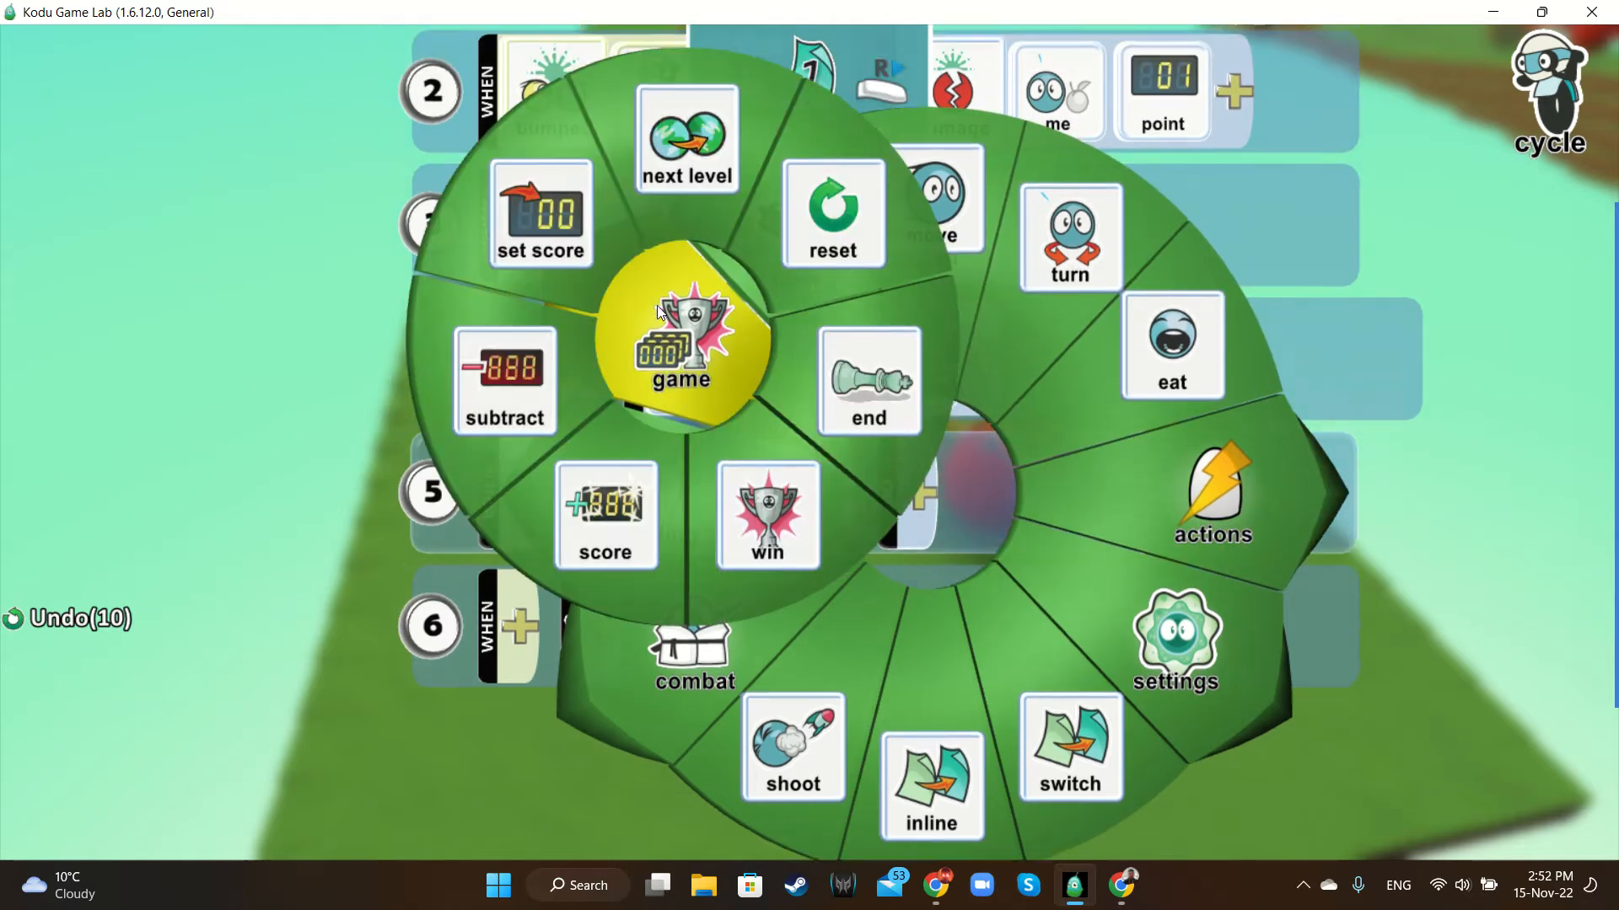
click(868, 408)
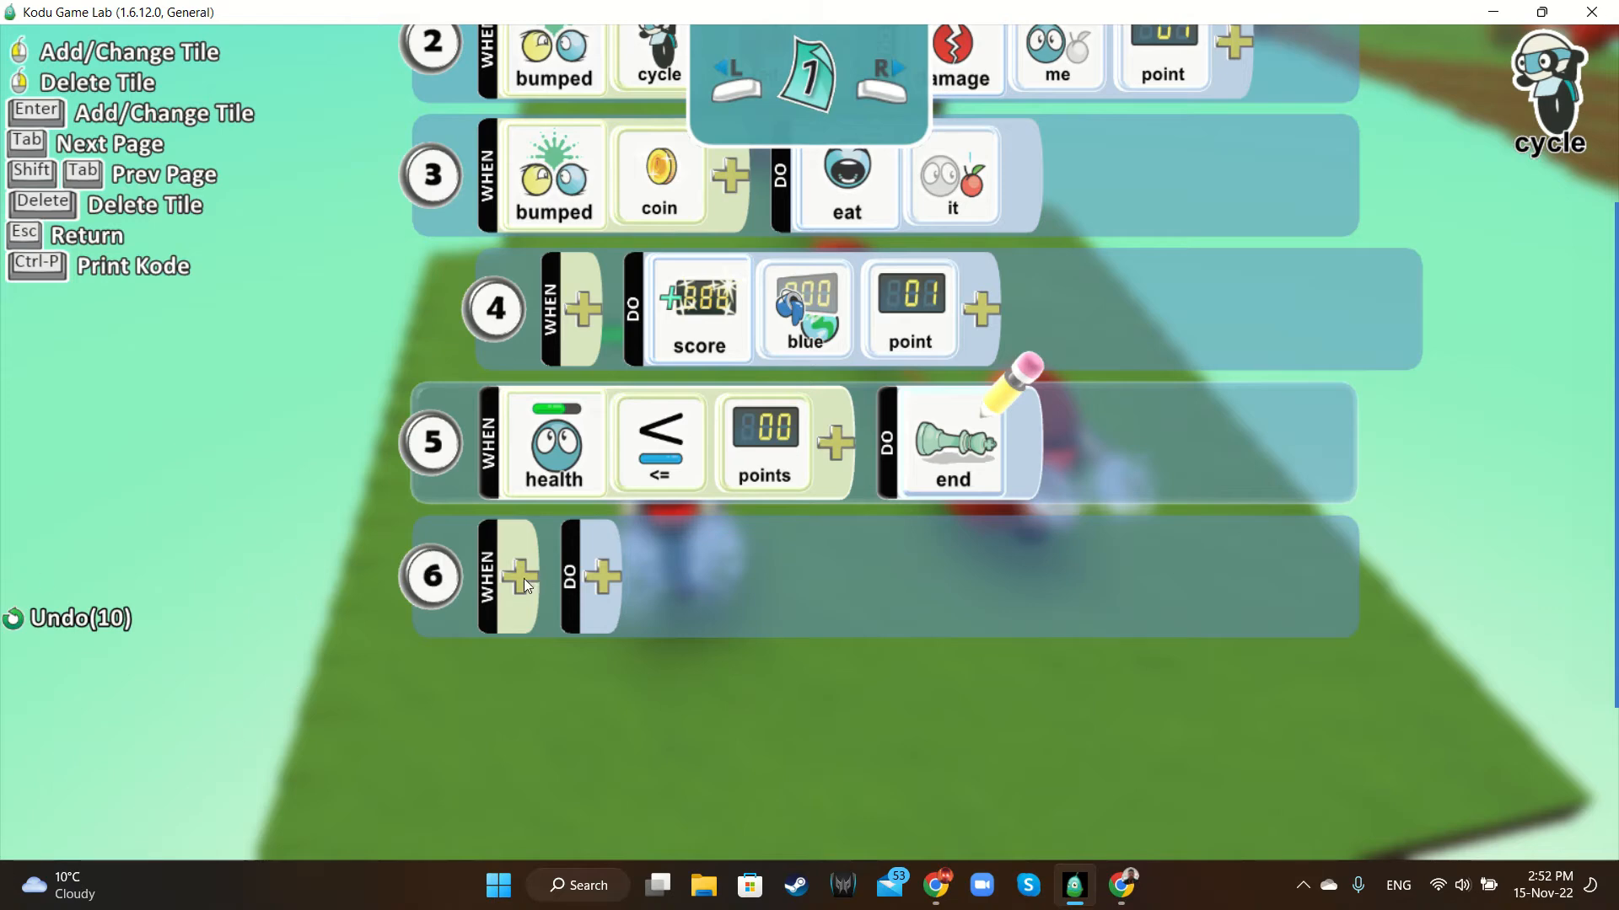
Give the blue cycle's sixth rule the condition WHEN bumped star
click(521, 440)
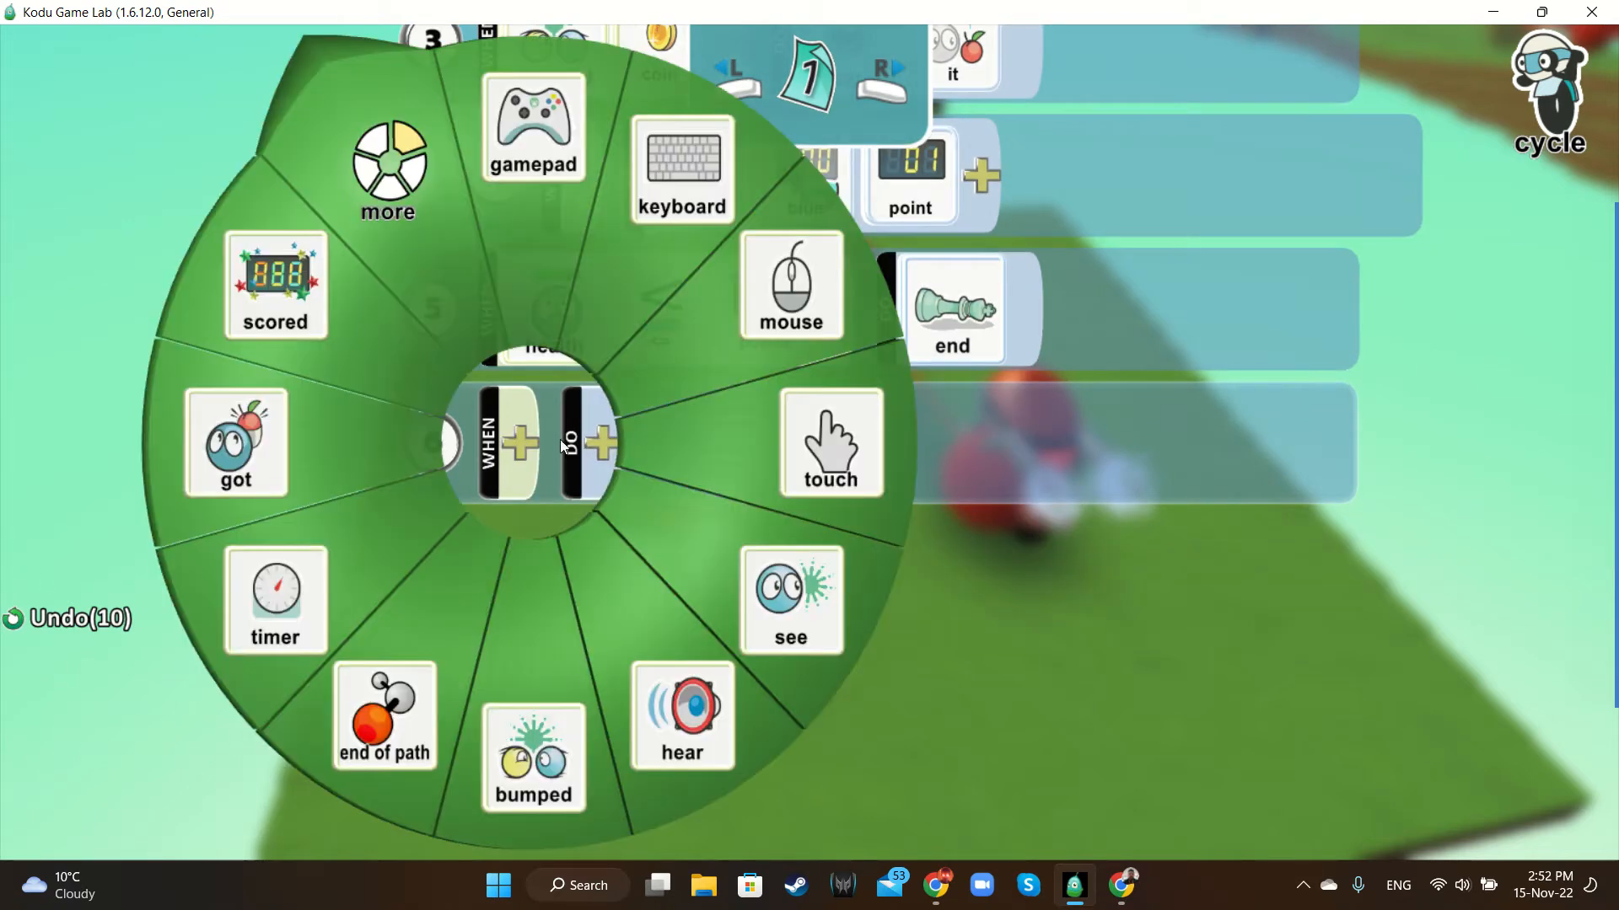
click(533, 746)
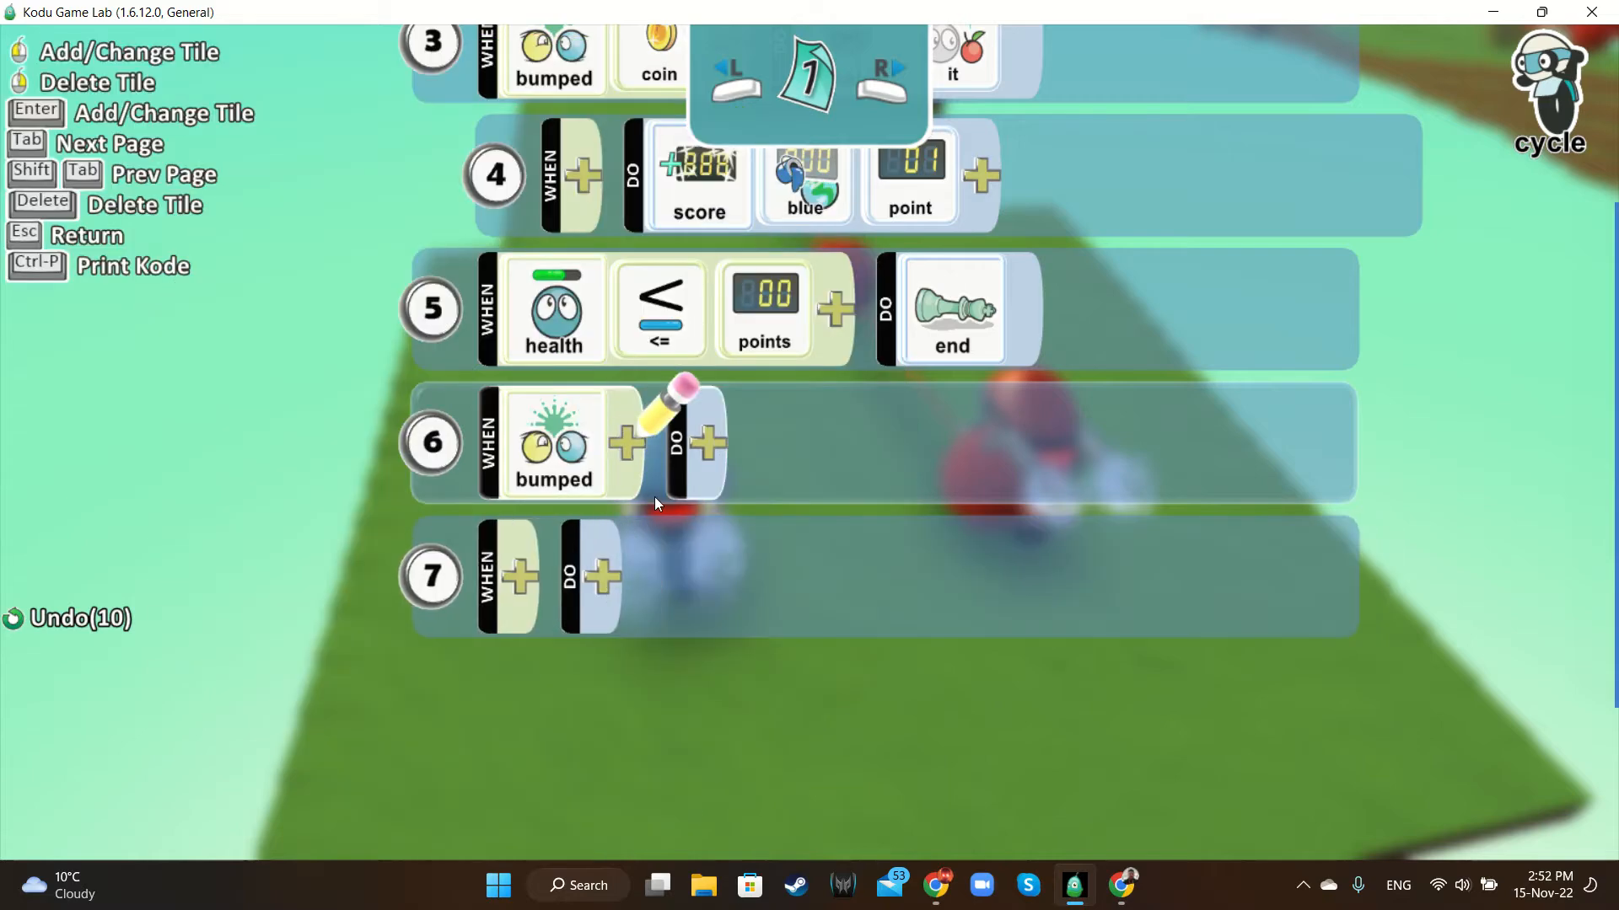
click(639, 434)
click(873, 460)
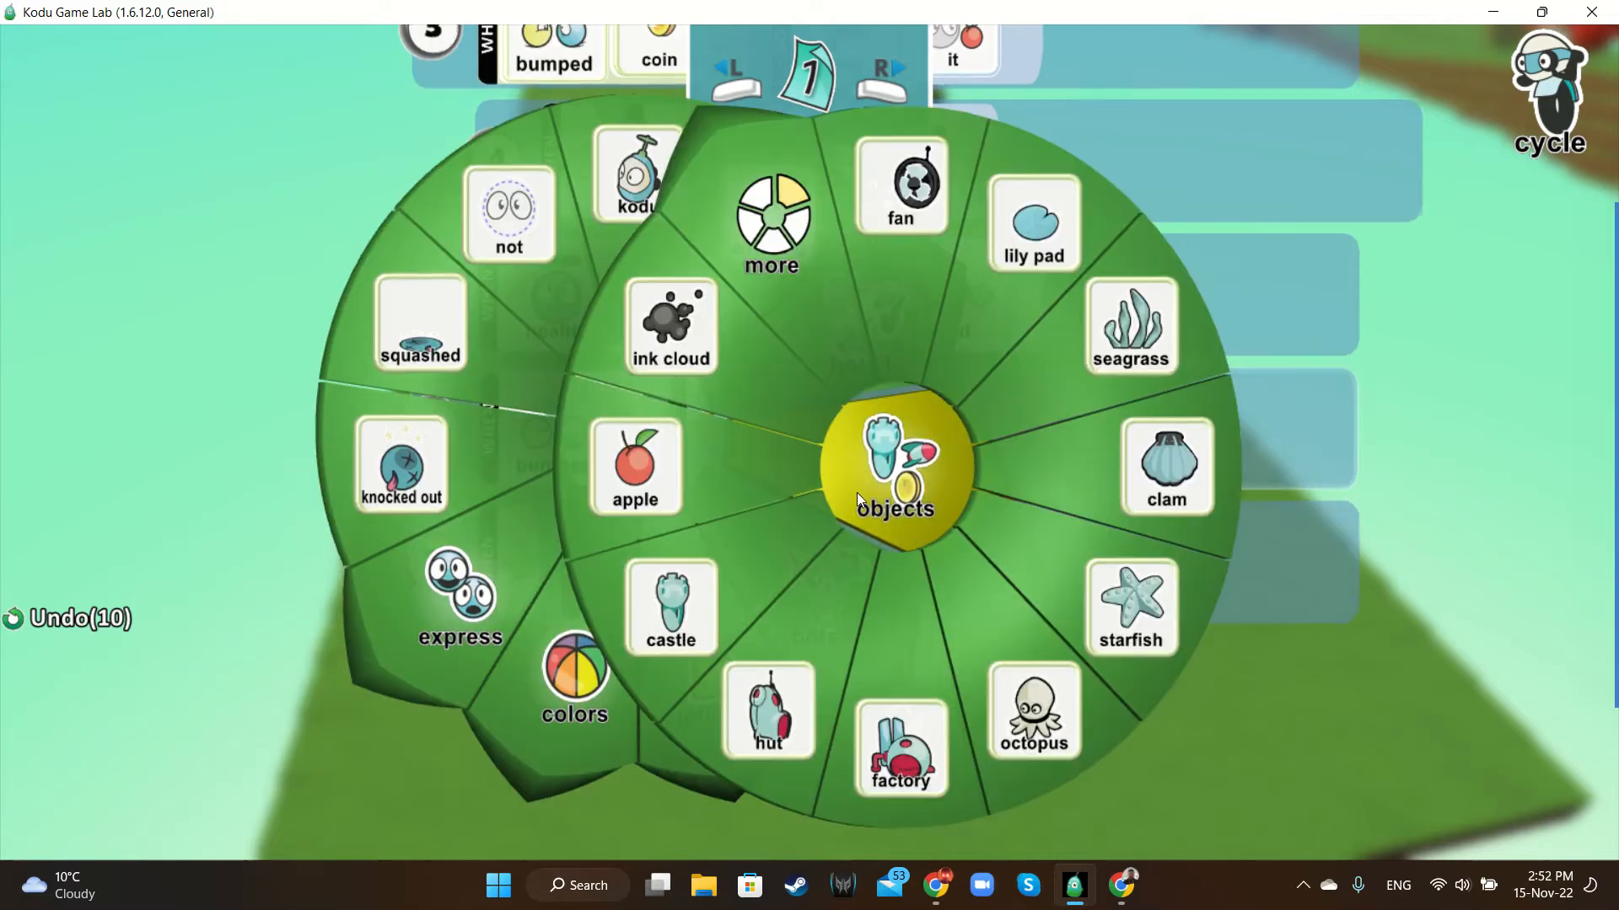
click(729, 245)
click(542, 544)
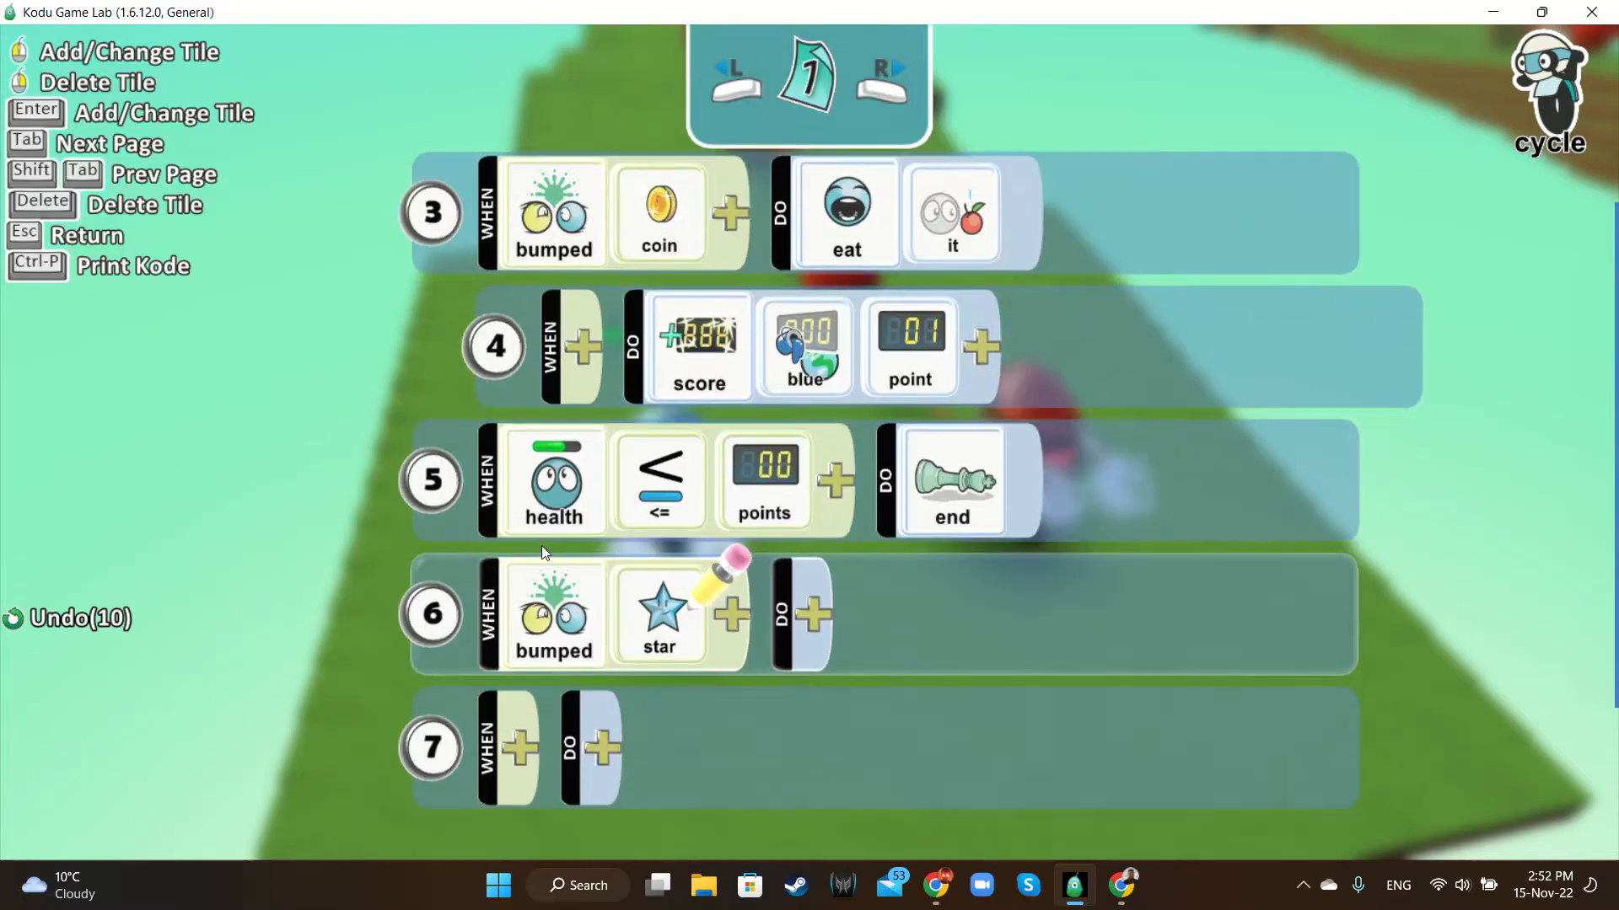
Set the DO action of the sixth rule to eat it
click(819, 442)
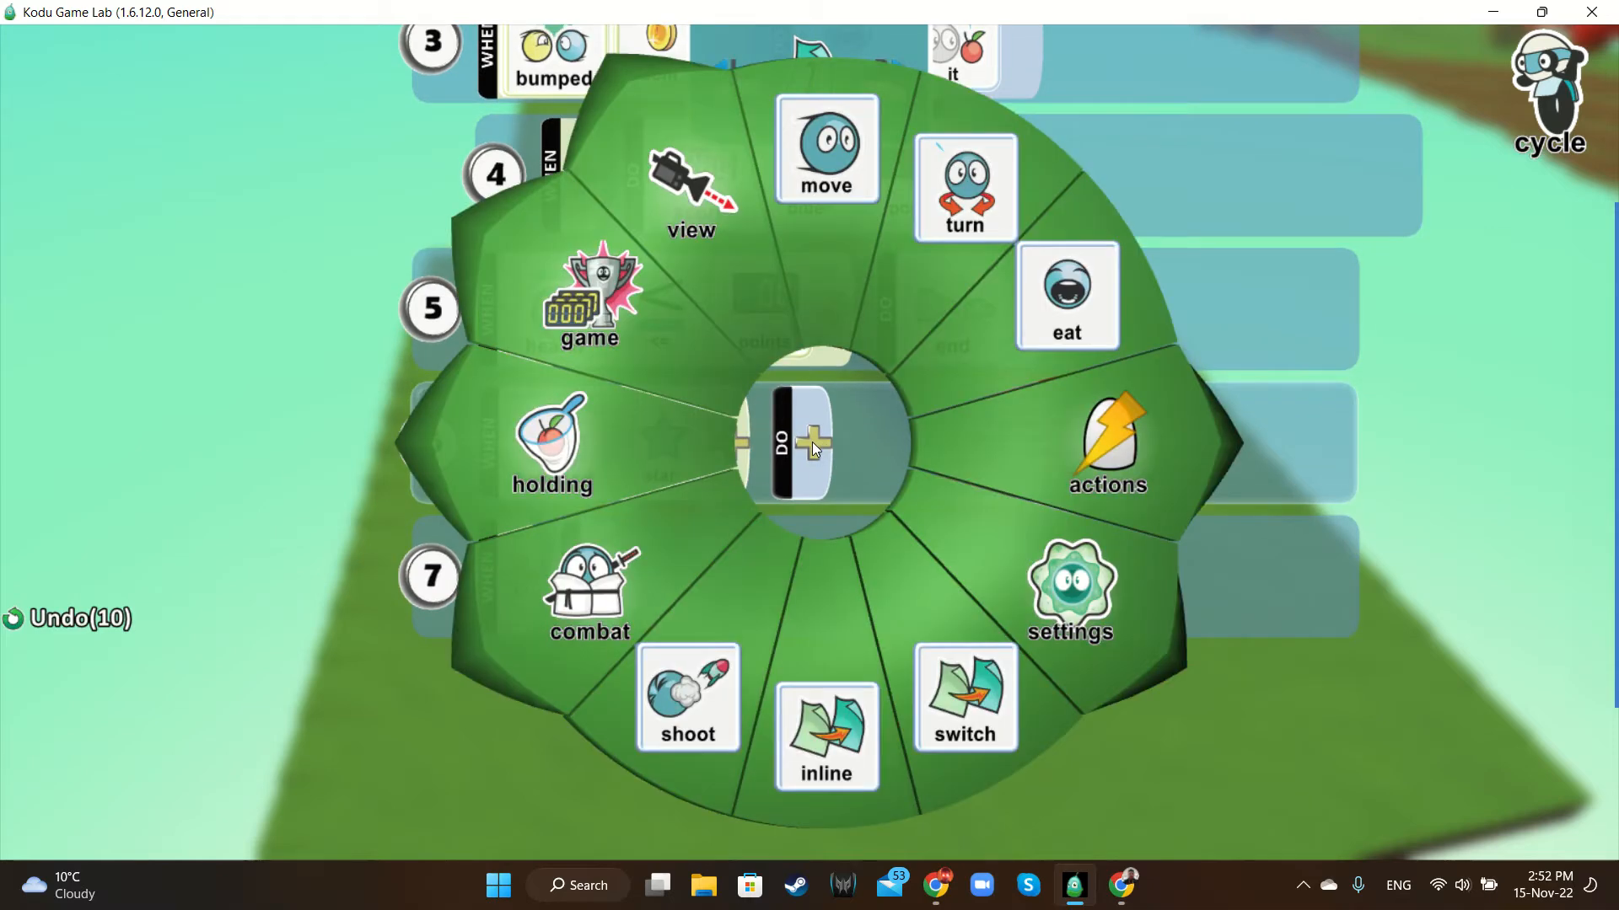
click(1034, 339)
click(918, 444)
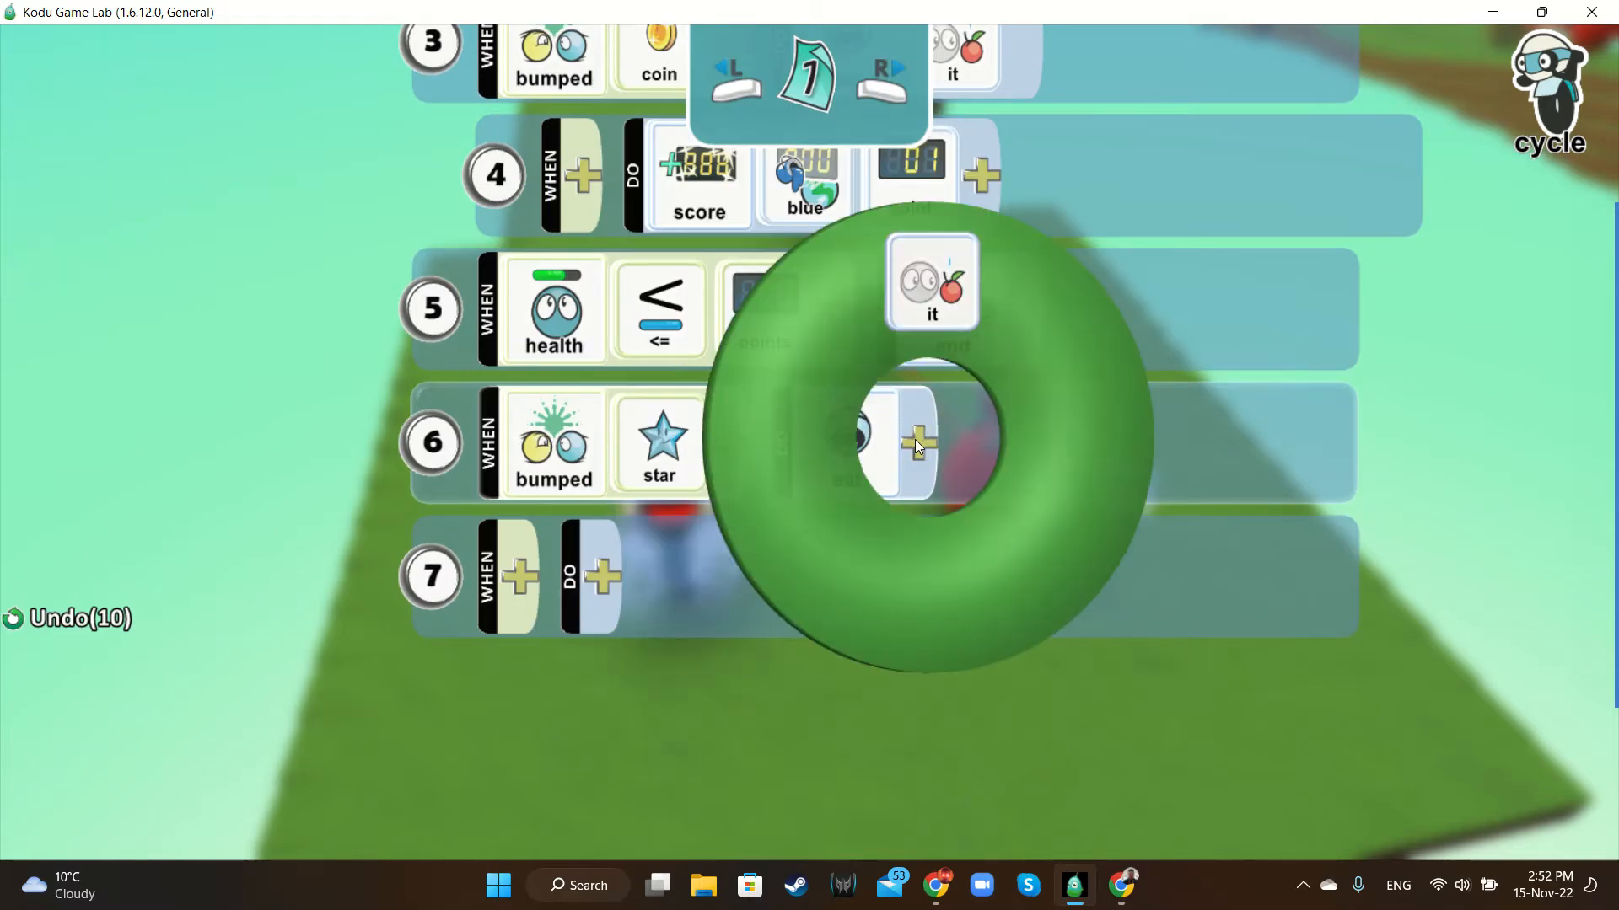
click(818, 573)
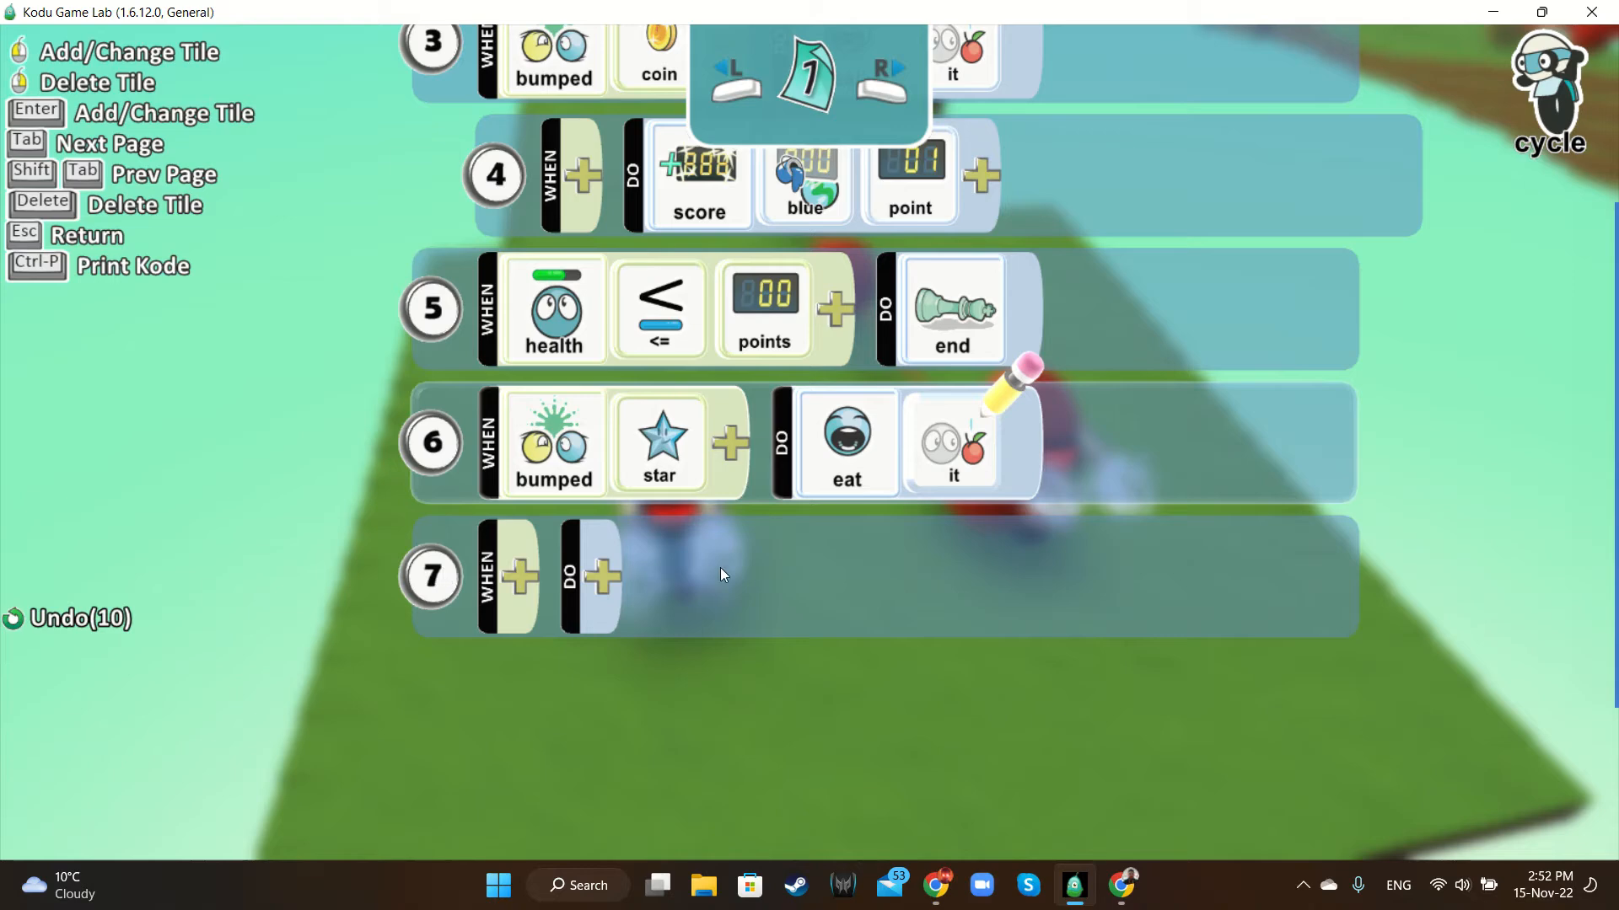
Indent the seventh rule under the star rule, set its DO action to win, and leave the blue cycle's program
drag(440, 436, 703, 445)
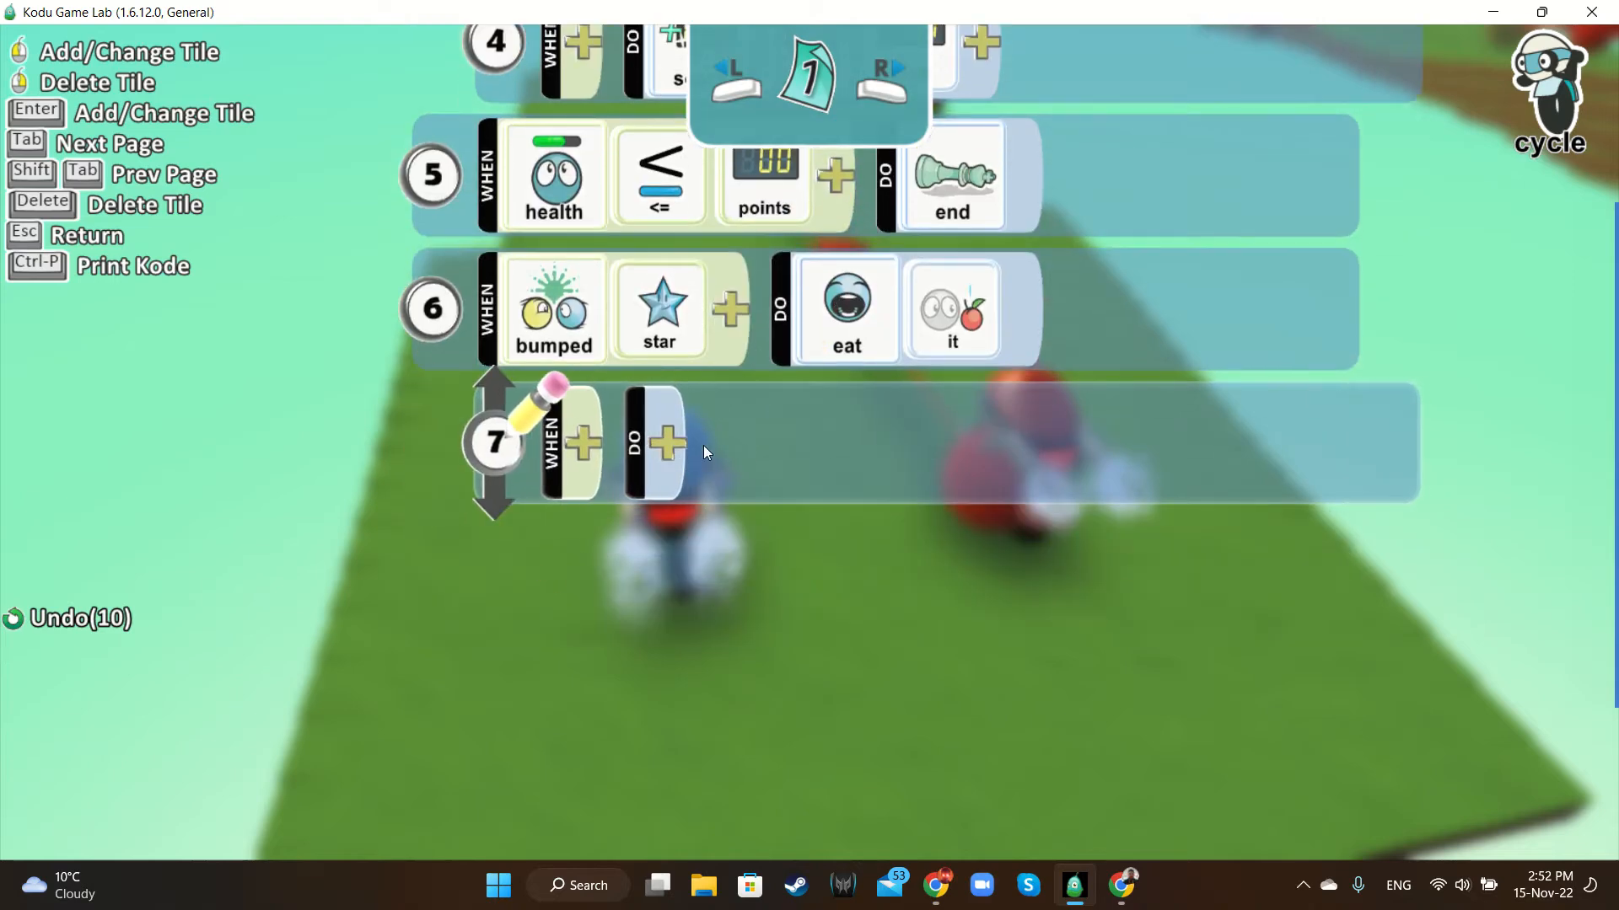
click(667, 441)
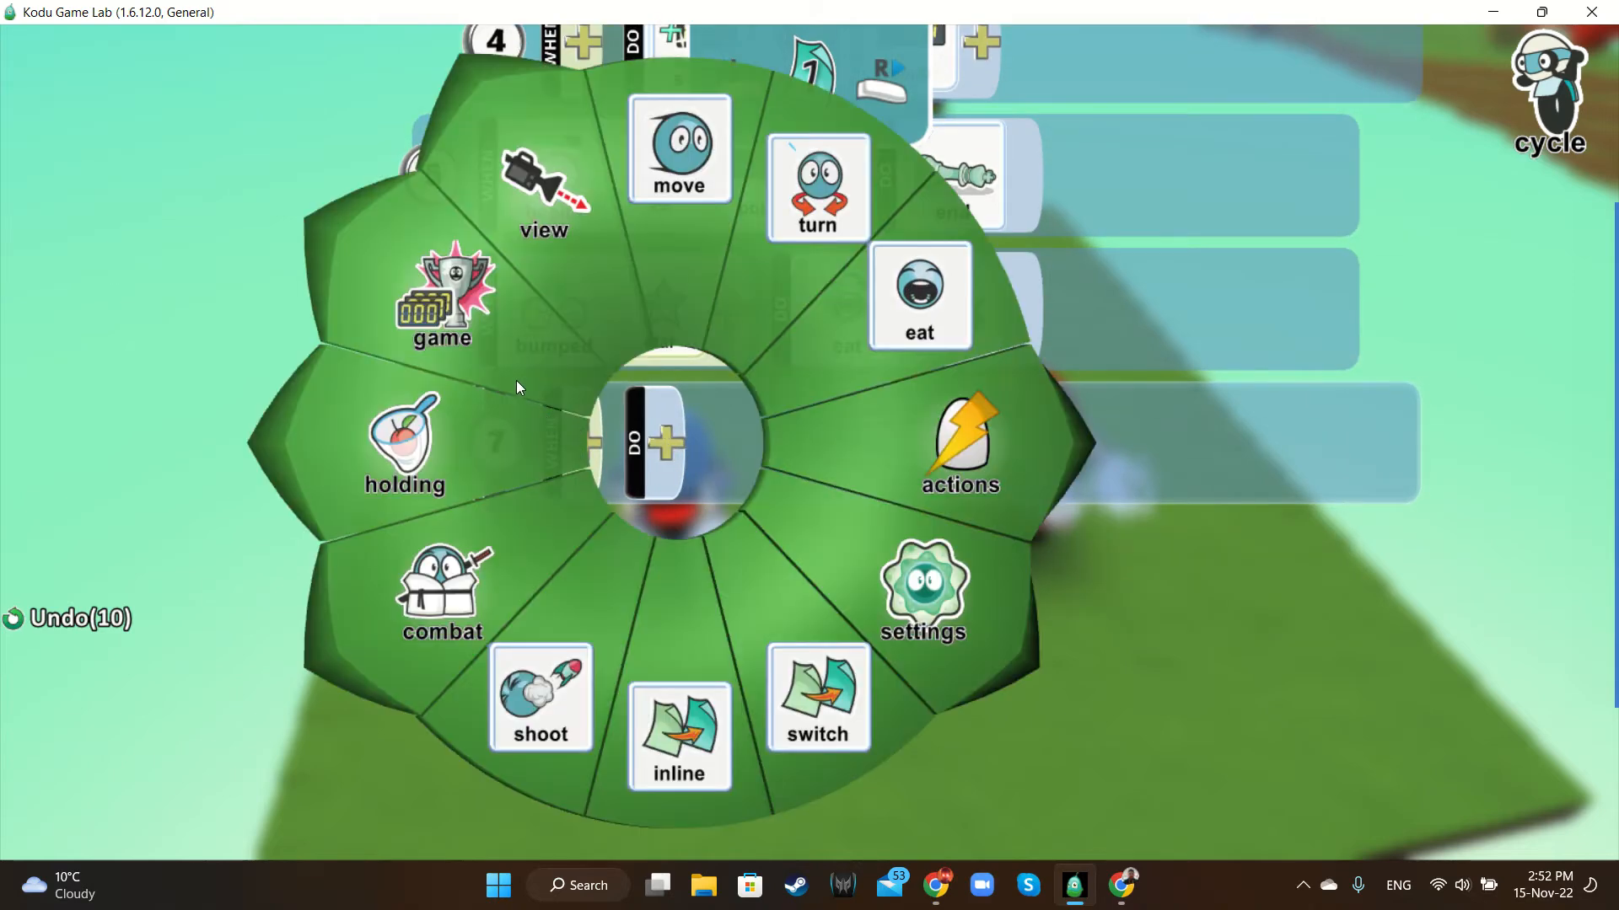
click(502, 337)
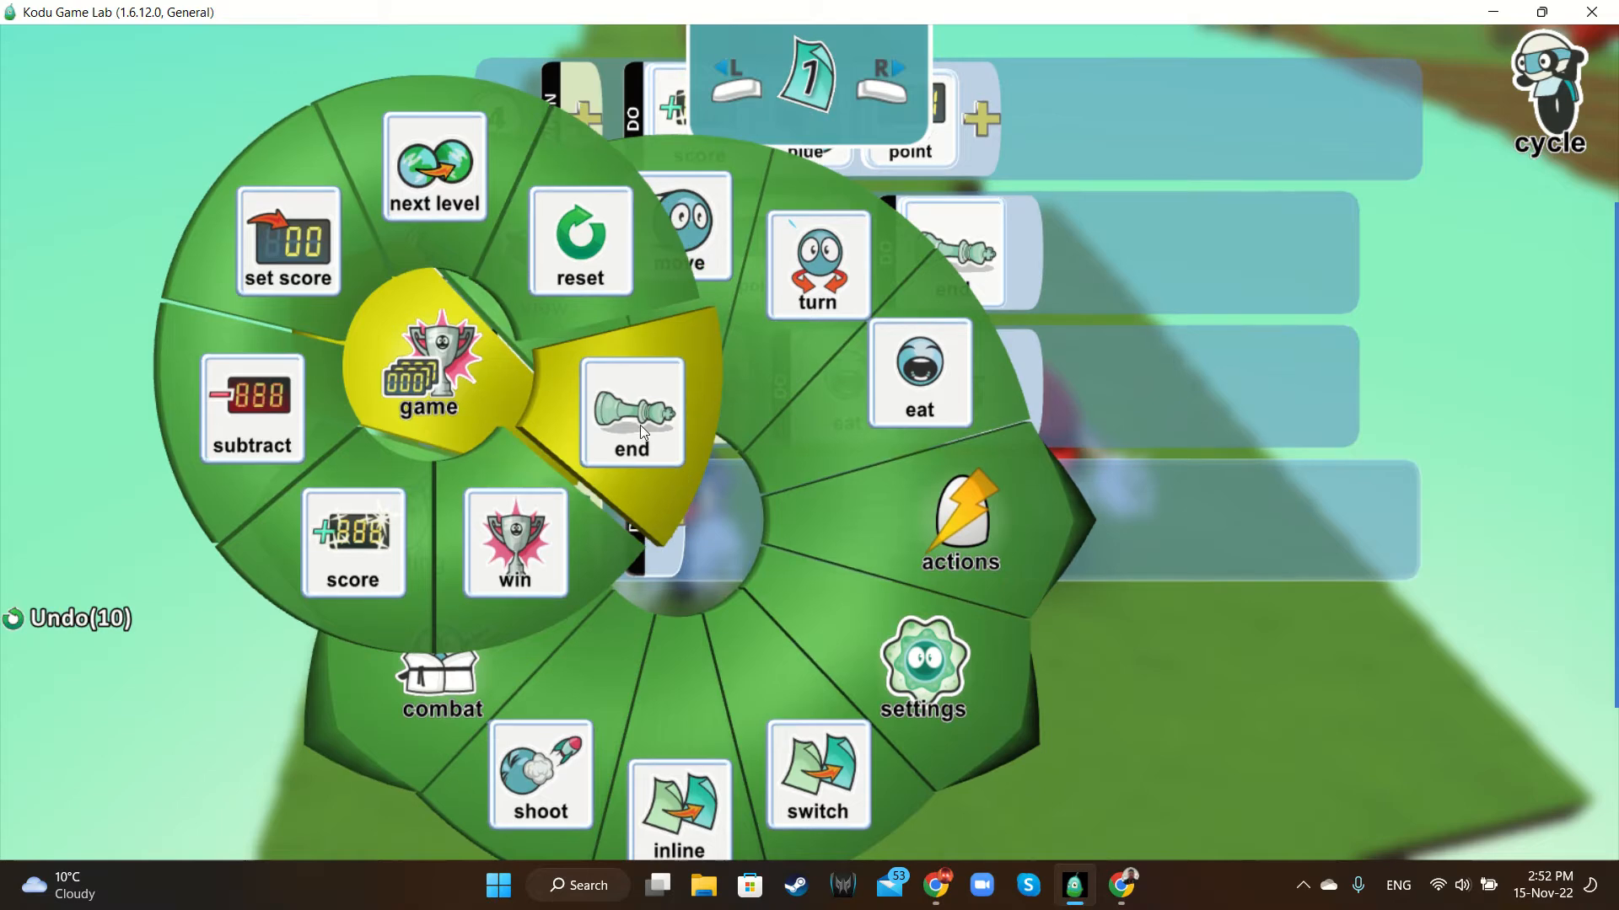
click(514, 545)
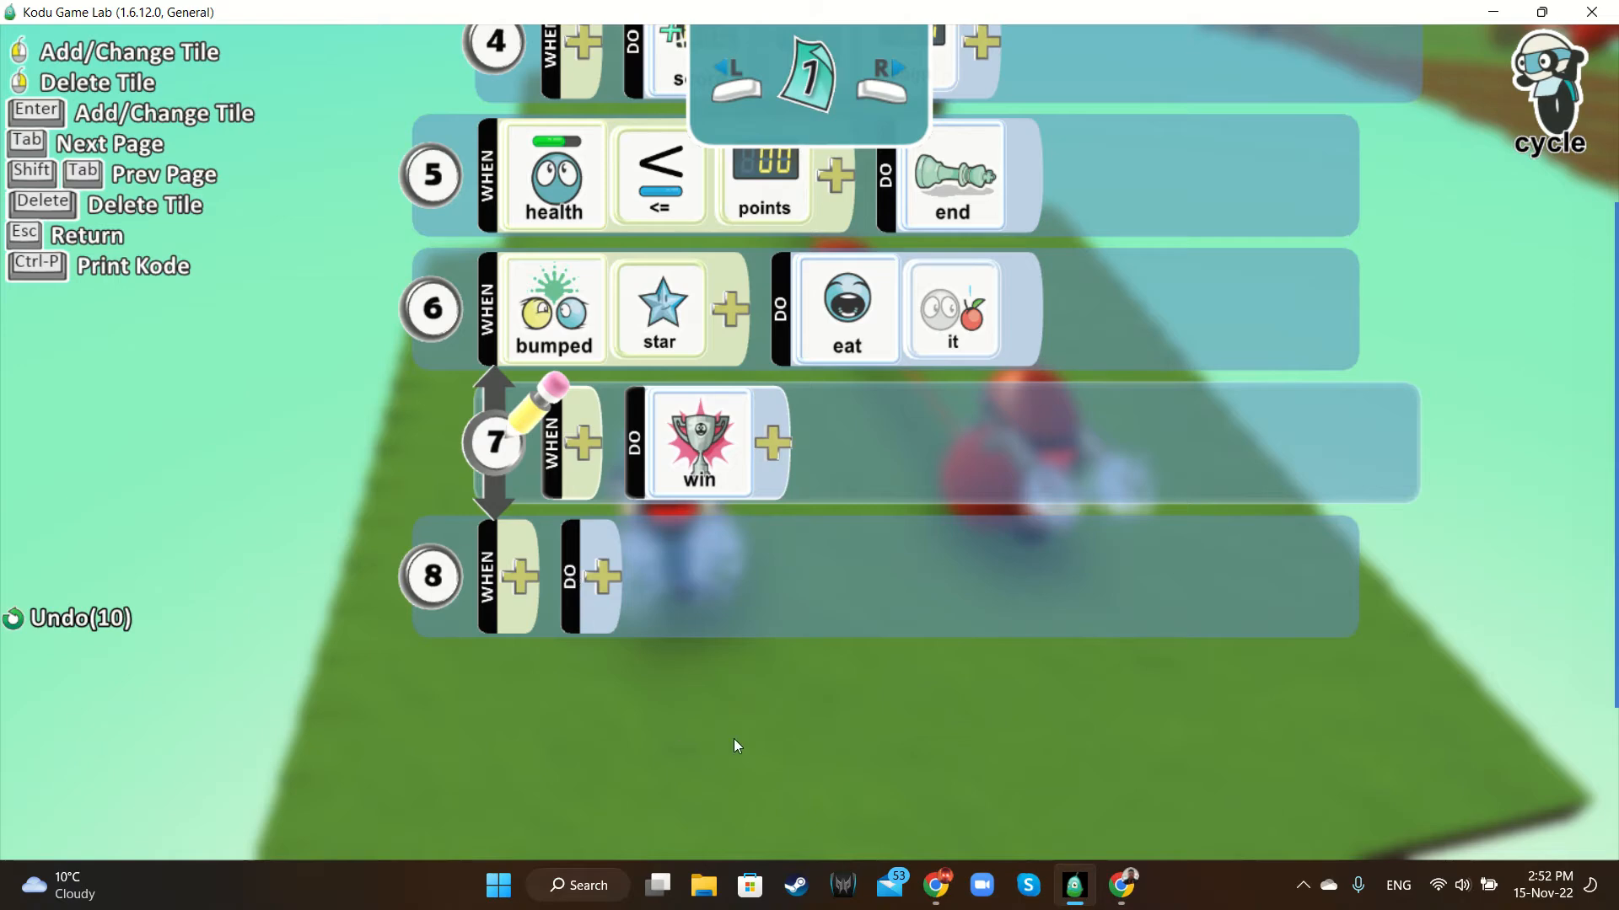
key(Escape)
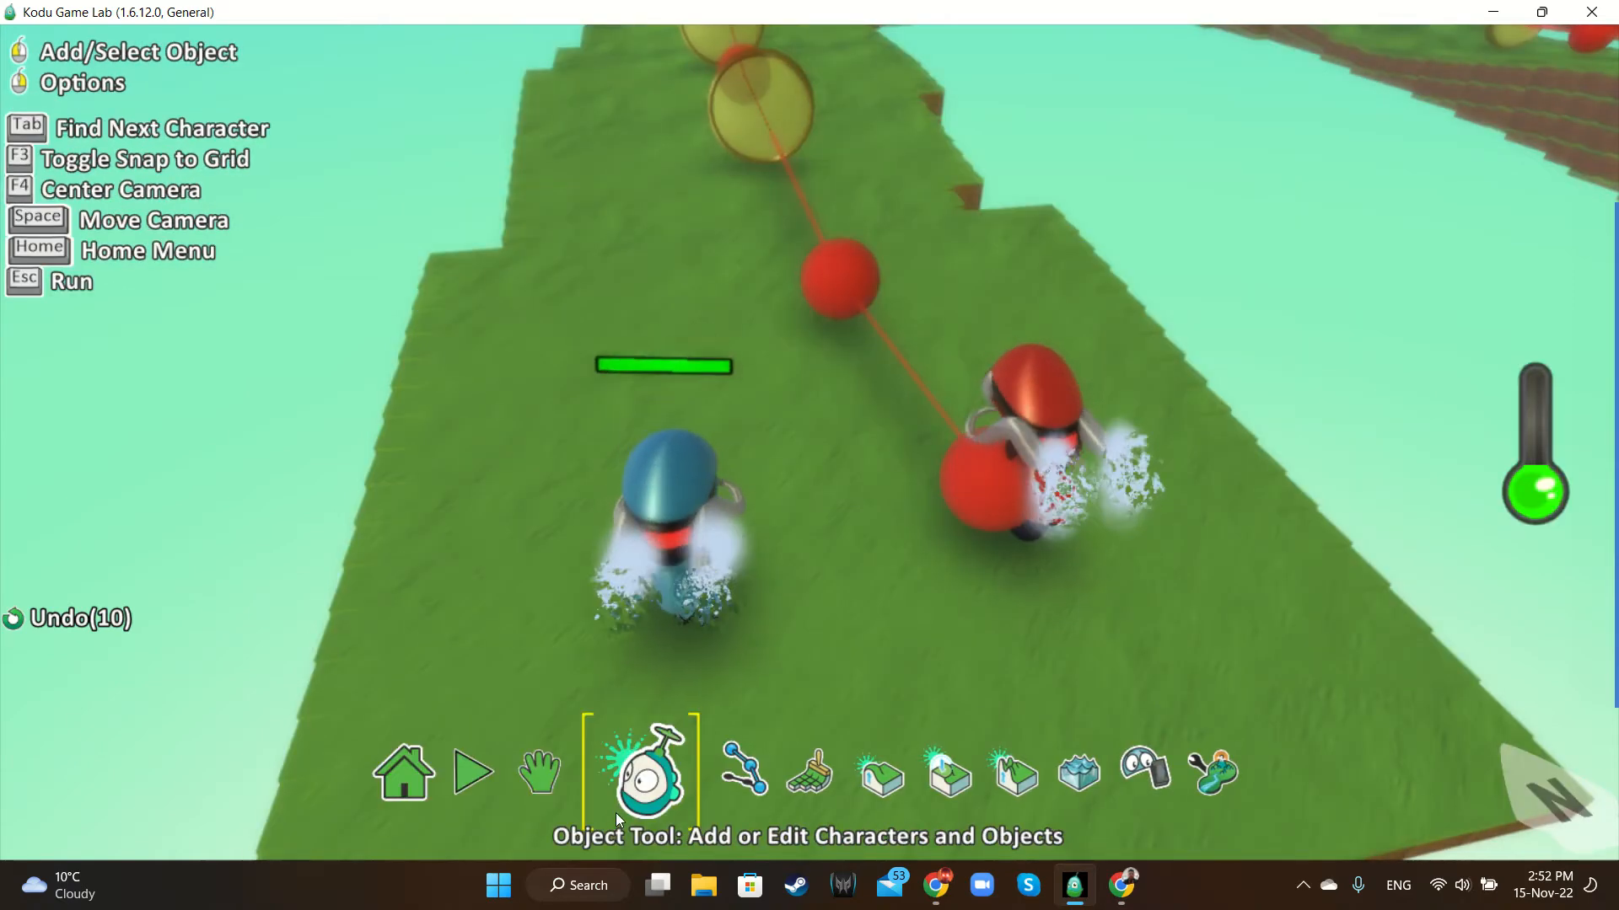
Reopen the blue cycle's program and review its rules from the arrow-key movement to the win action
right_click(684, 518)
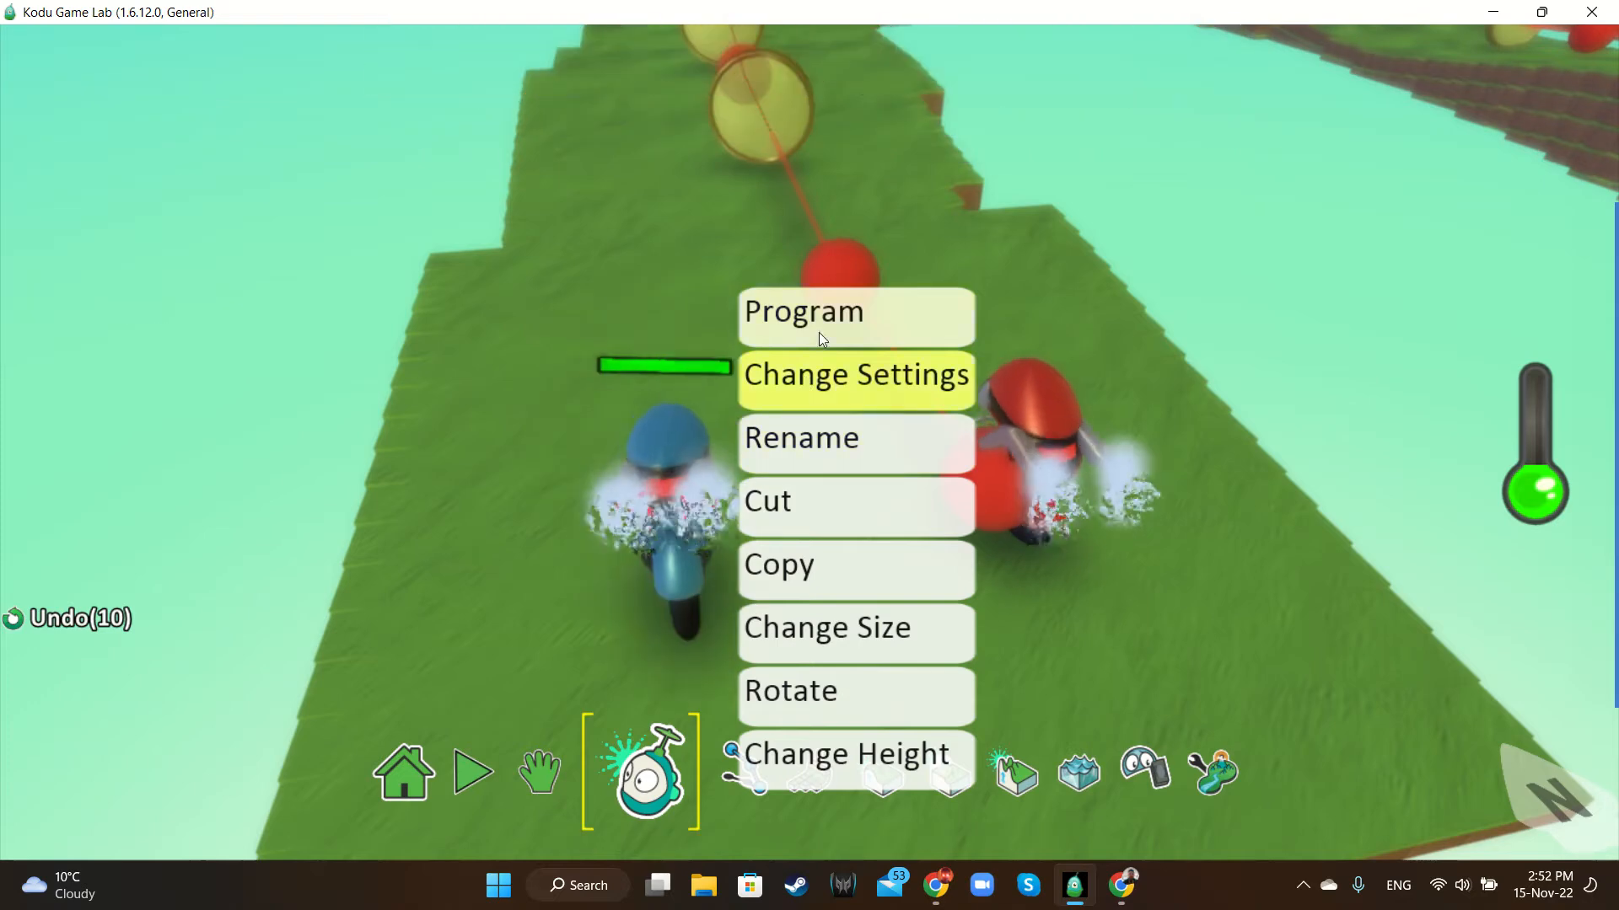
click(819, 322)
scroll(863, 363, down, 1)
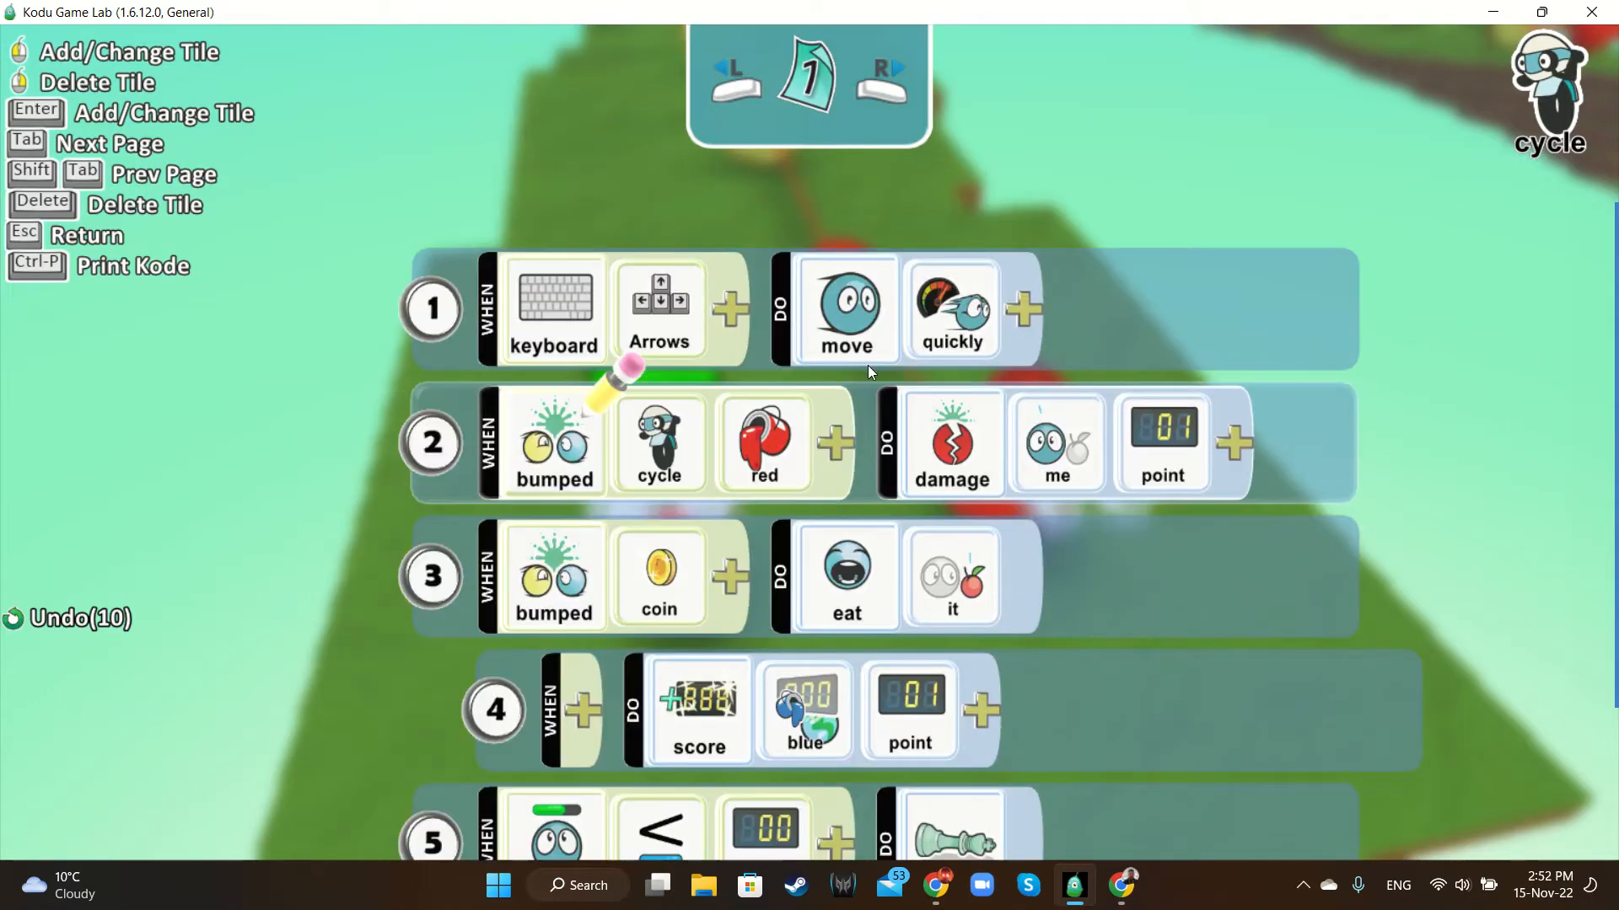
scroll(873, 366, down, 1)
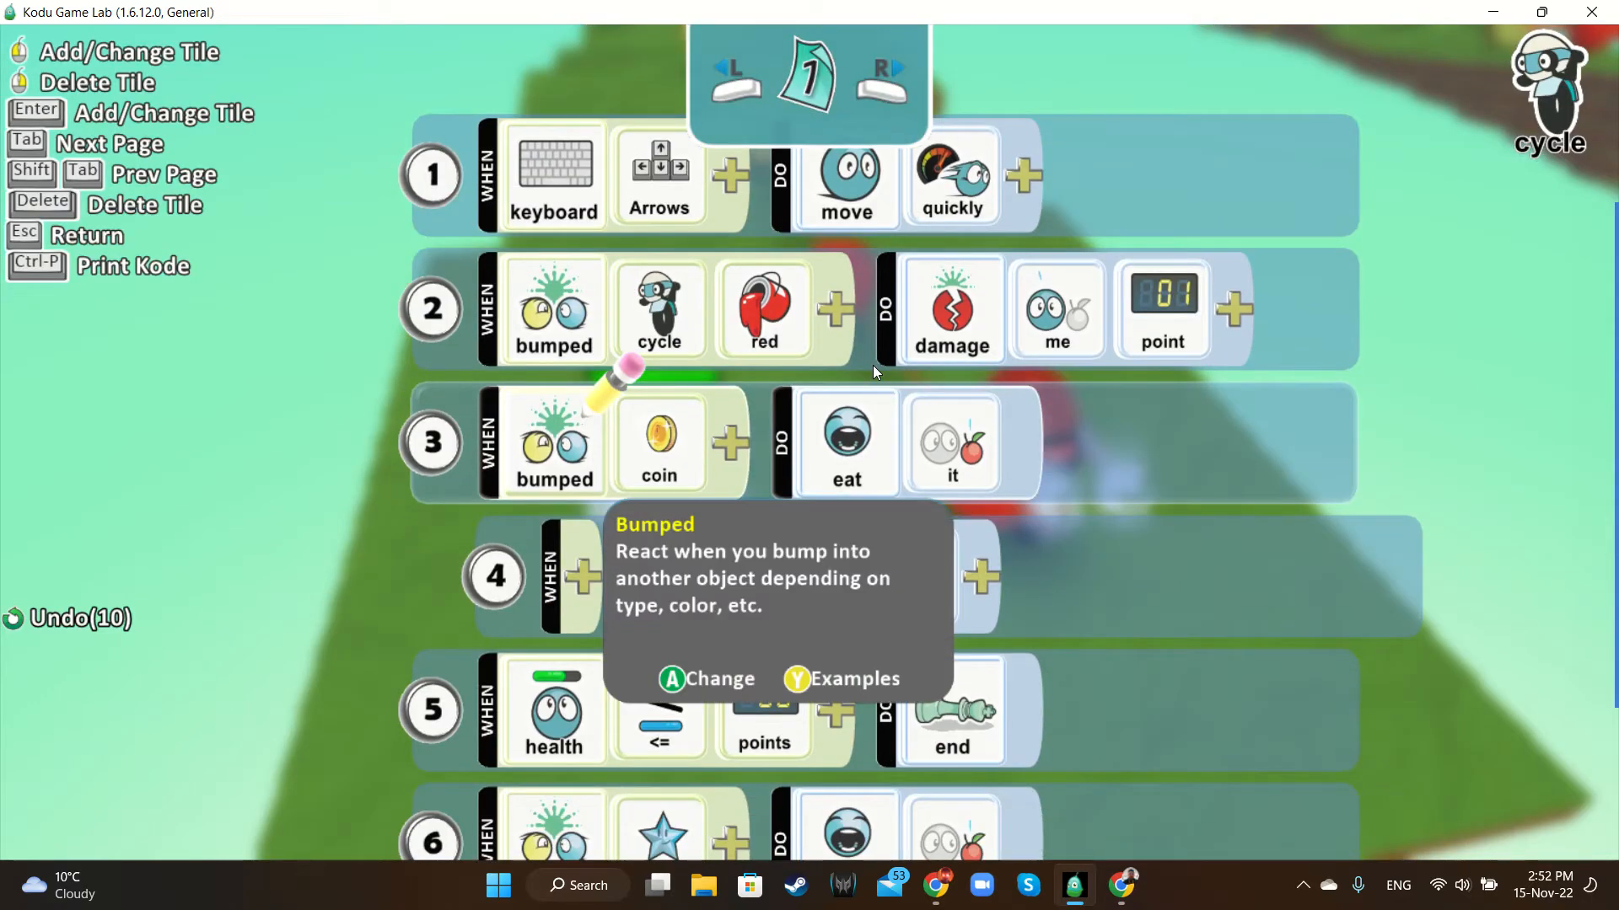
scroll(1181, 484, down, 1)
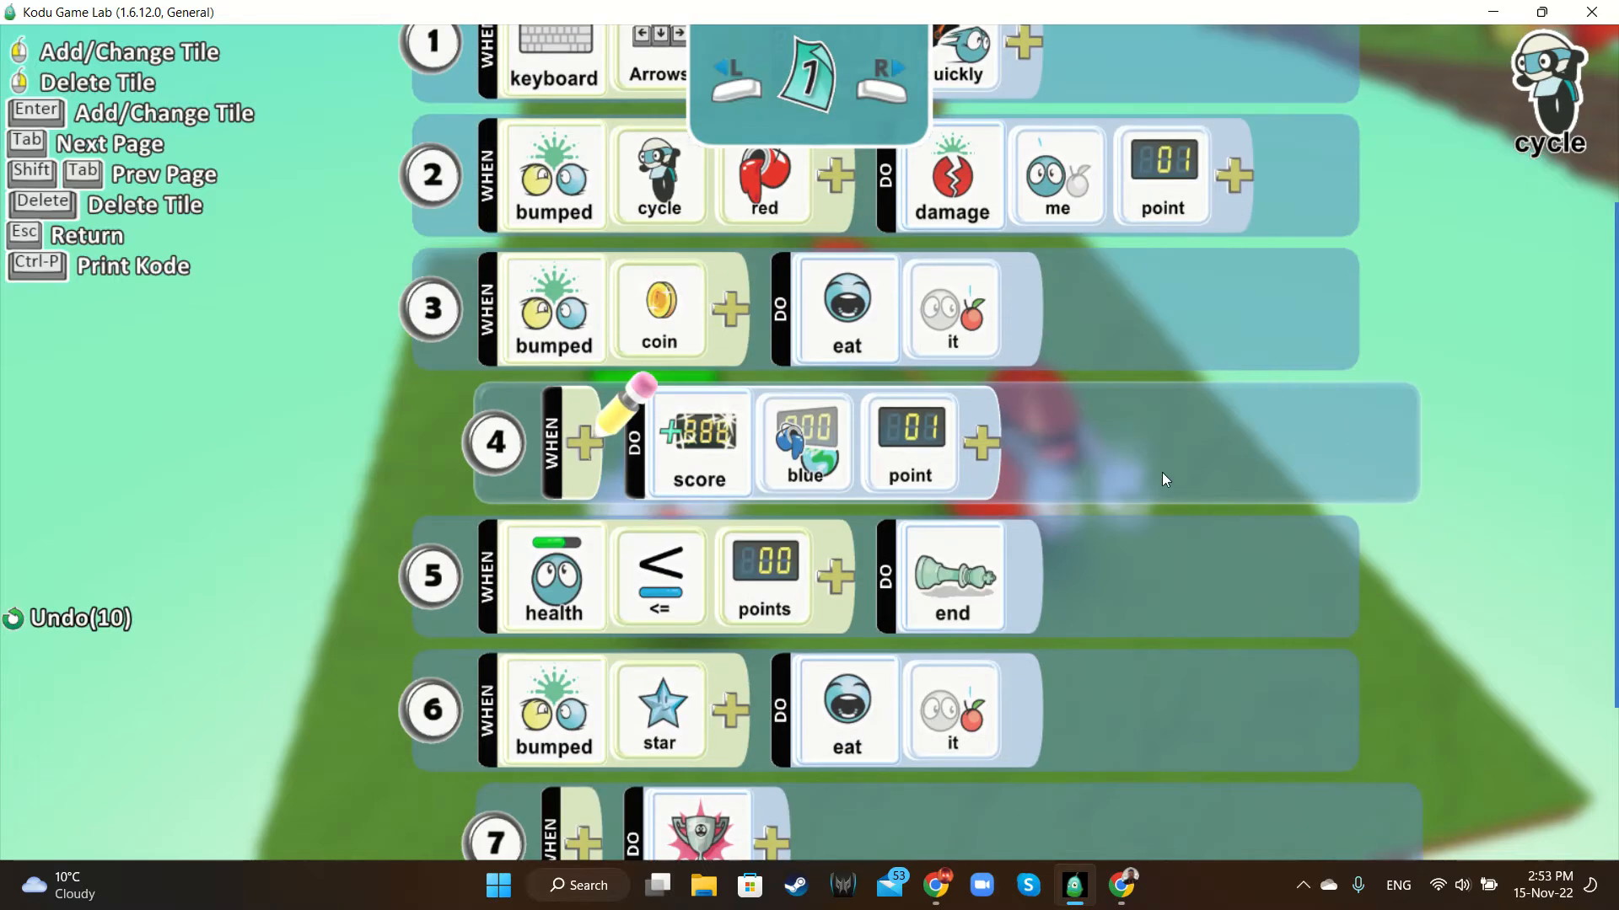
scroll(1216, 469, down, 1)
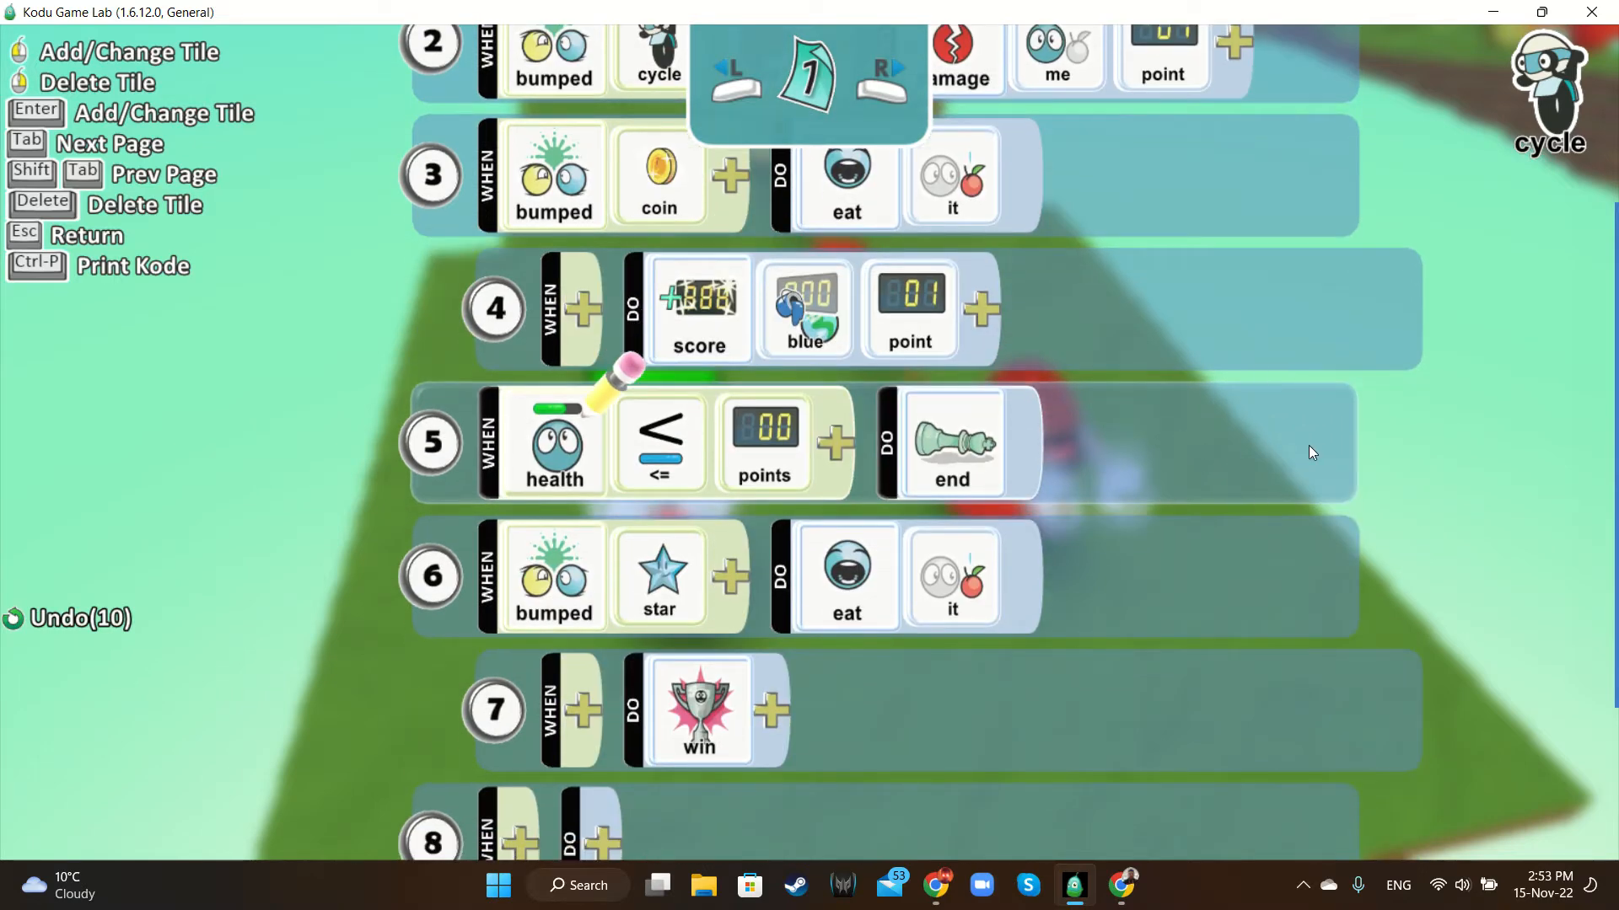
key(Escape)
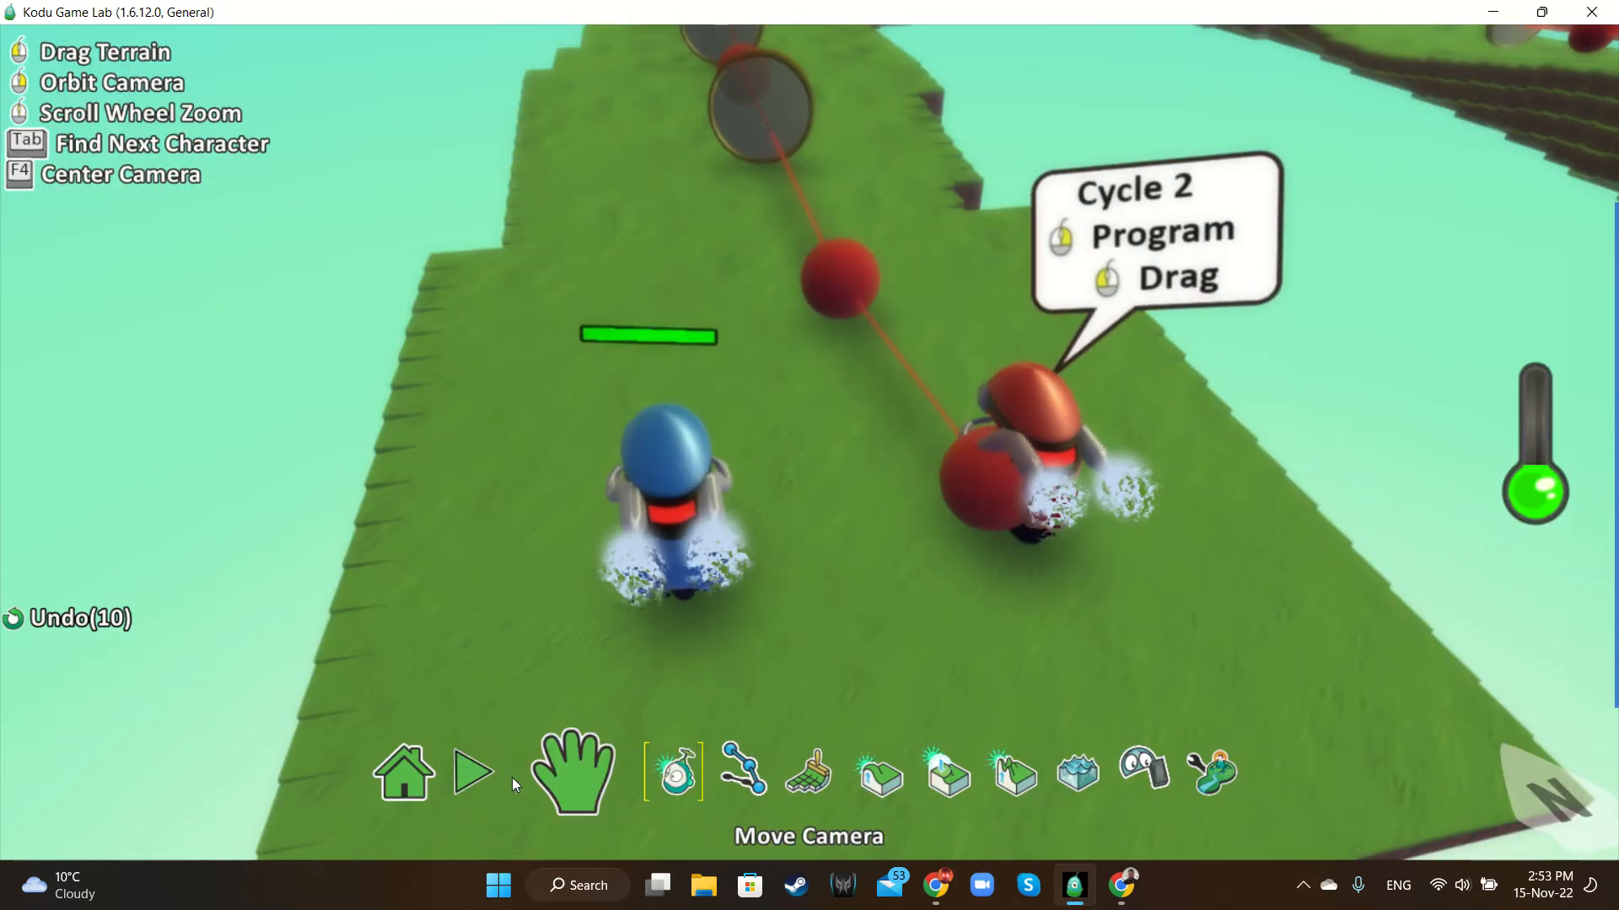
Run the game and drive the blue cycle forward along the track behind the red cycle to test the programming
click(501, 782)
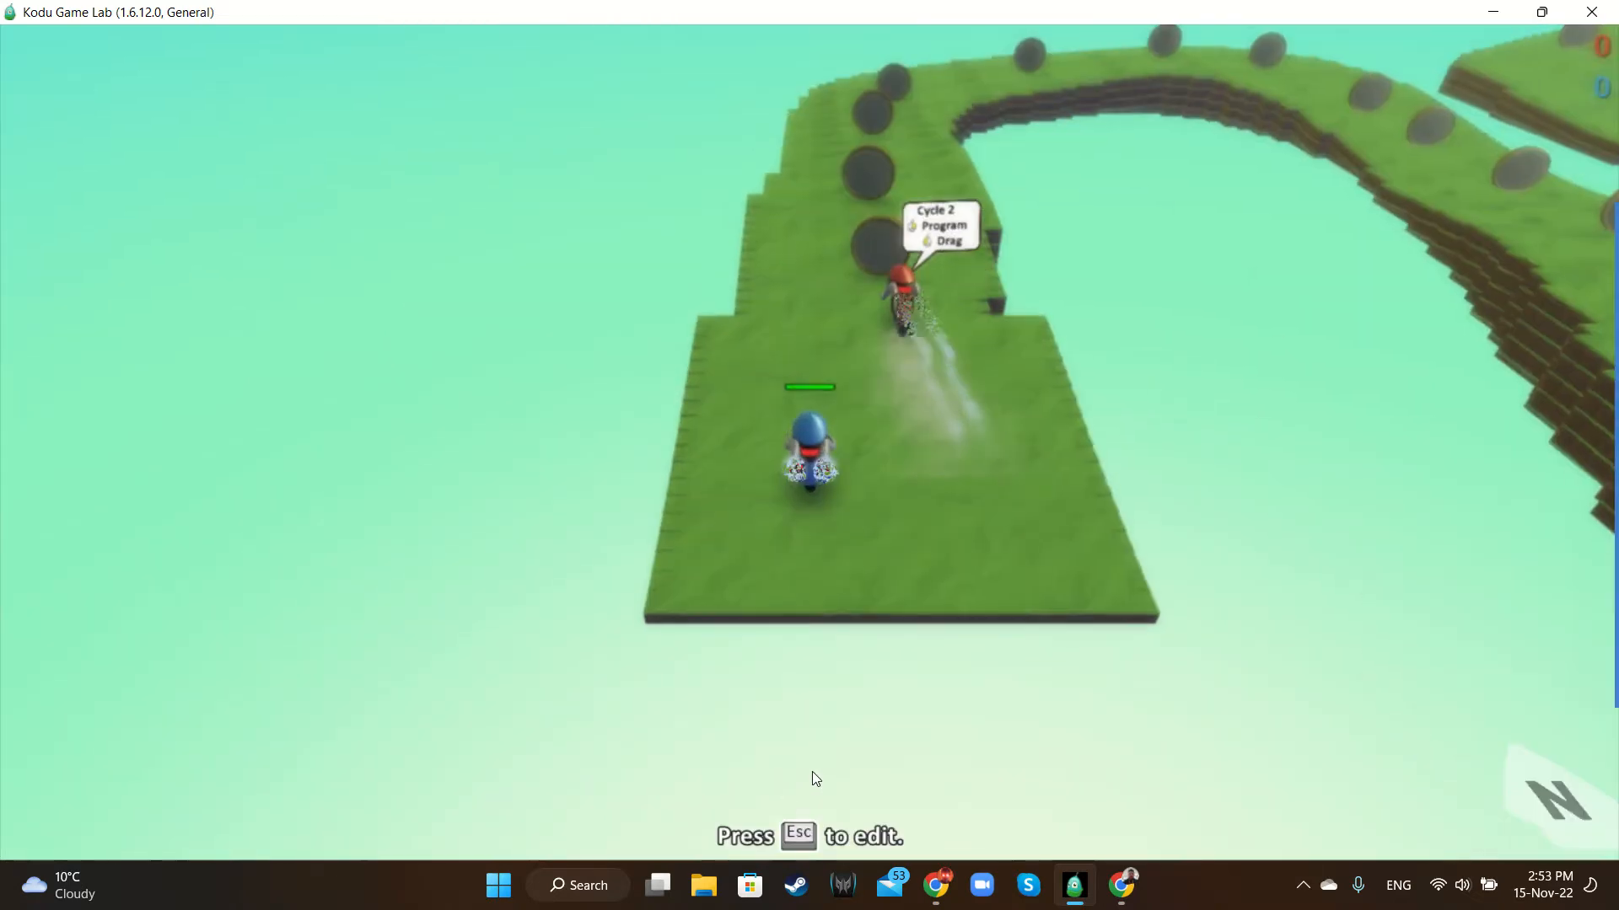
key(Up)
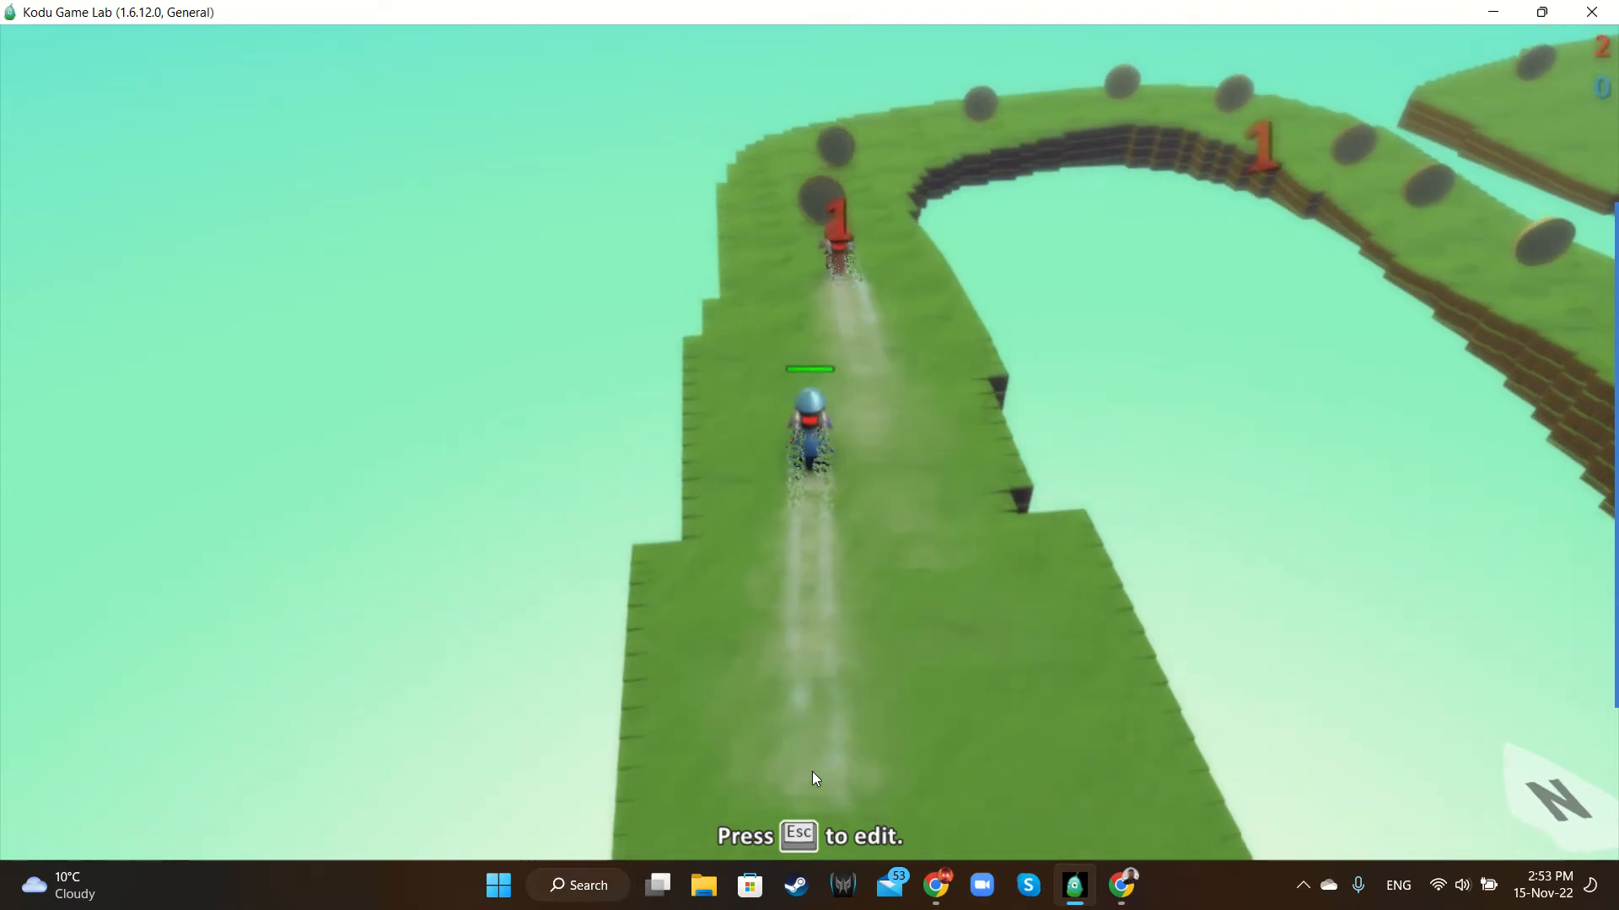
key(Right)
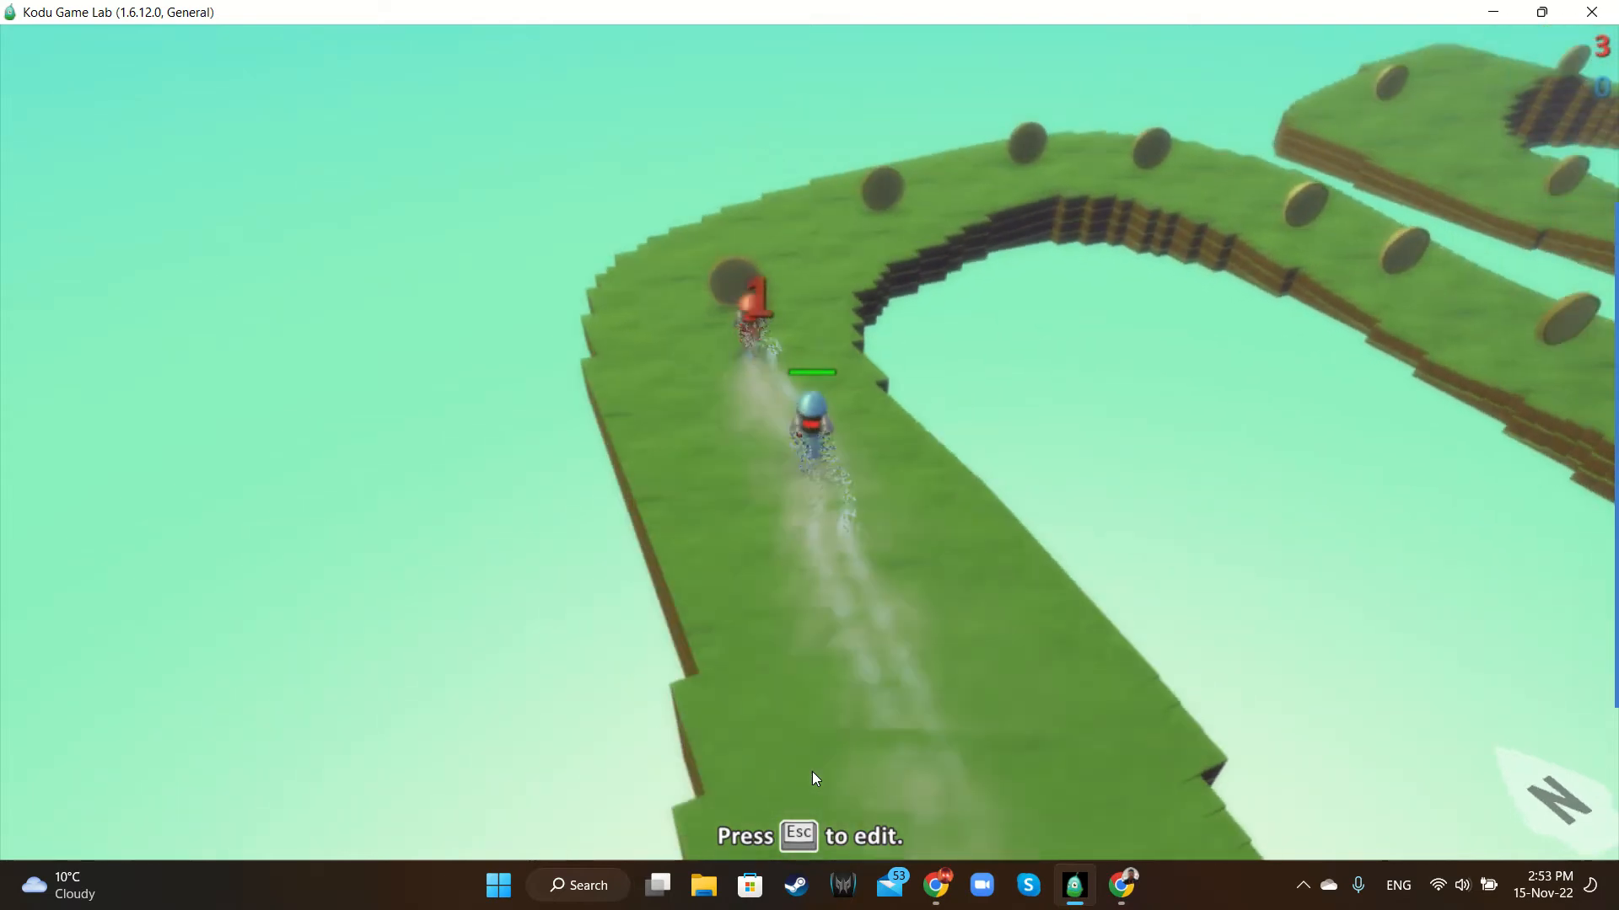
Test-play the race by steering the blue cycle around the first bends of the track behind the red cycle
key(Up)
key(Right)
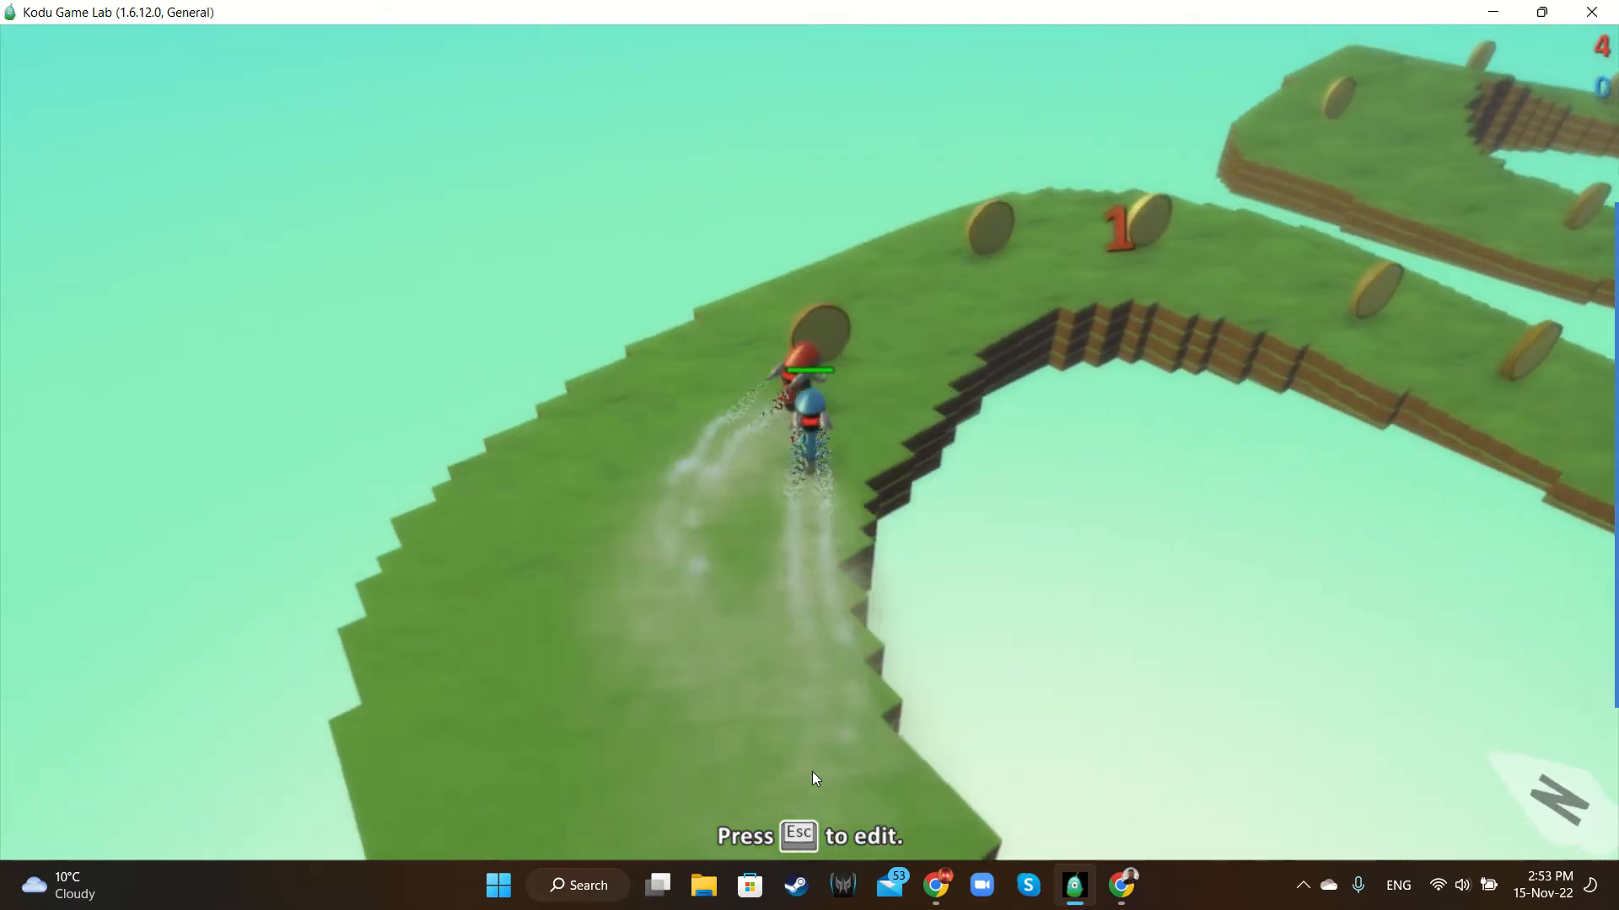
key(Up)
key(Right)
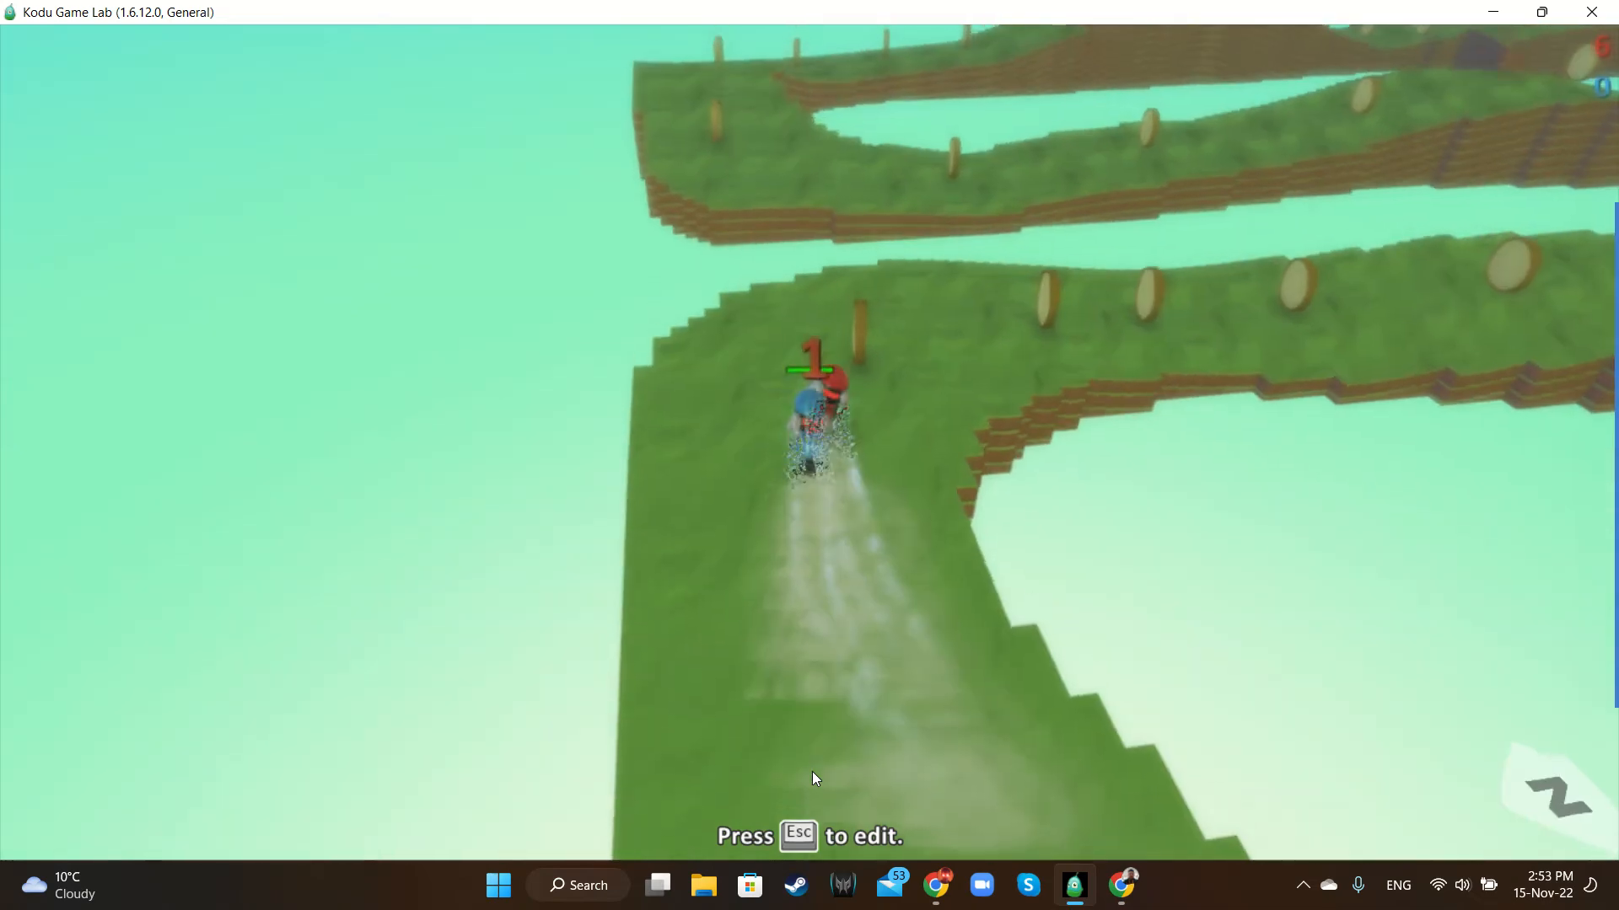
key(Up)
key(Right)
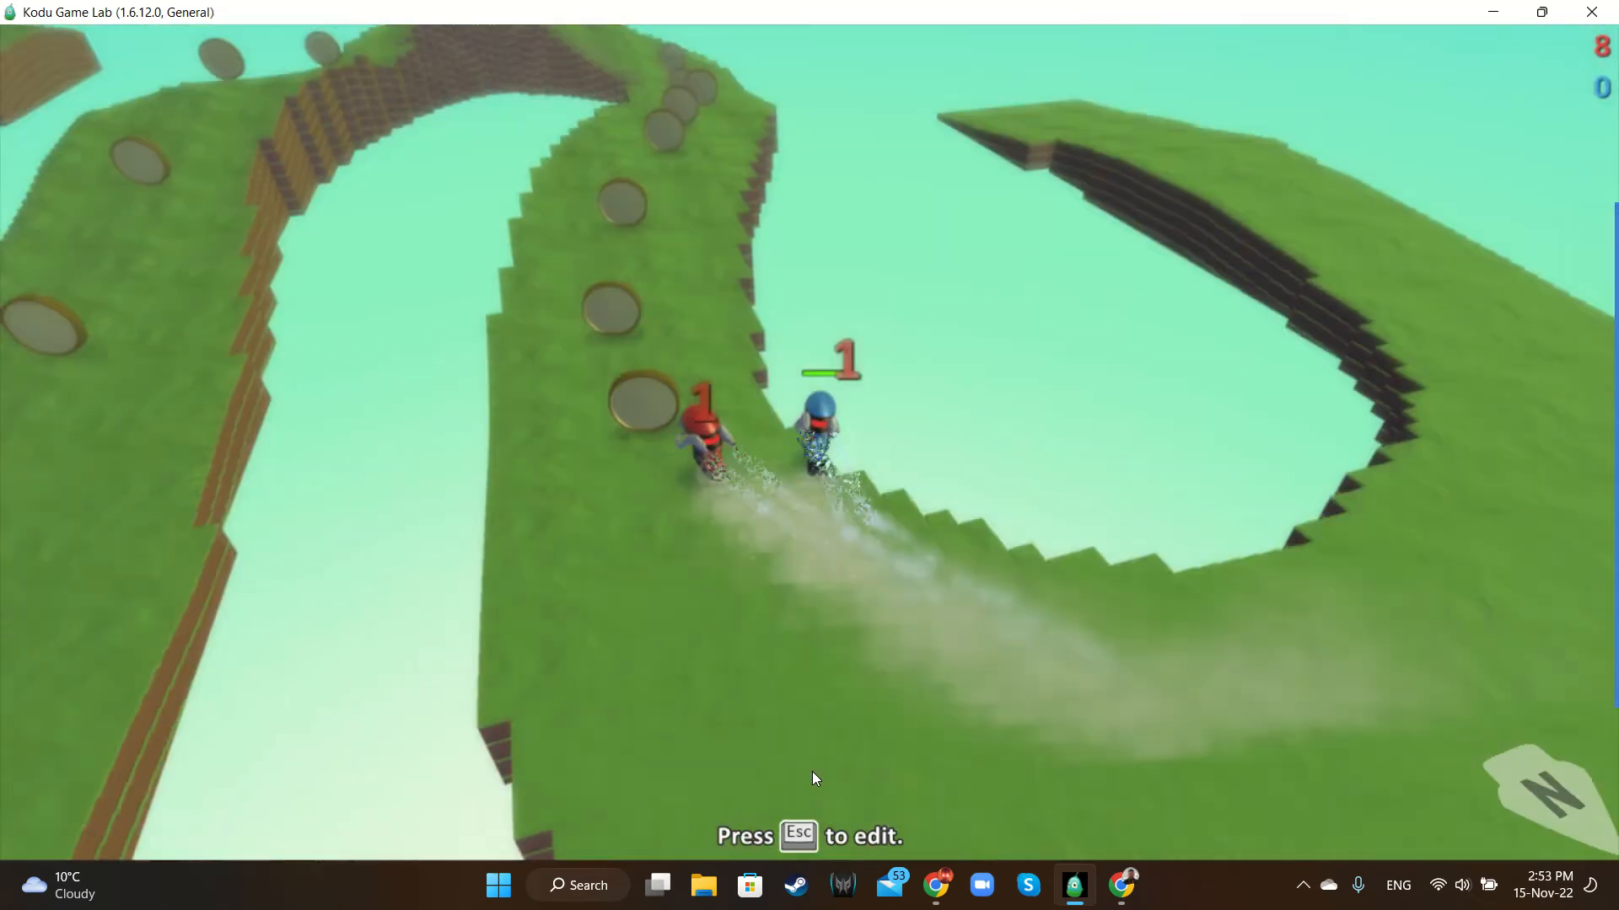
key(Left)
key(Up)
key(Left)
key(Right)
key(Left)
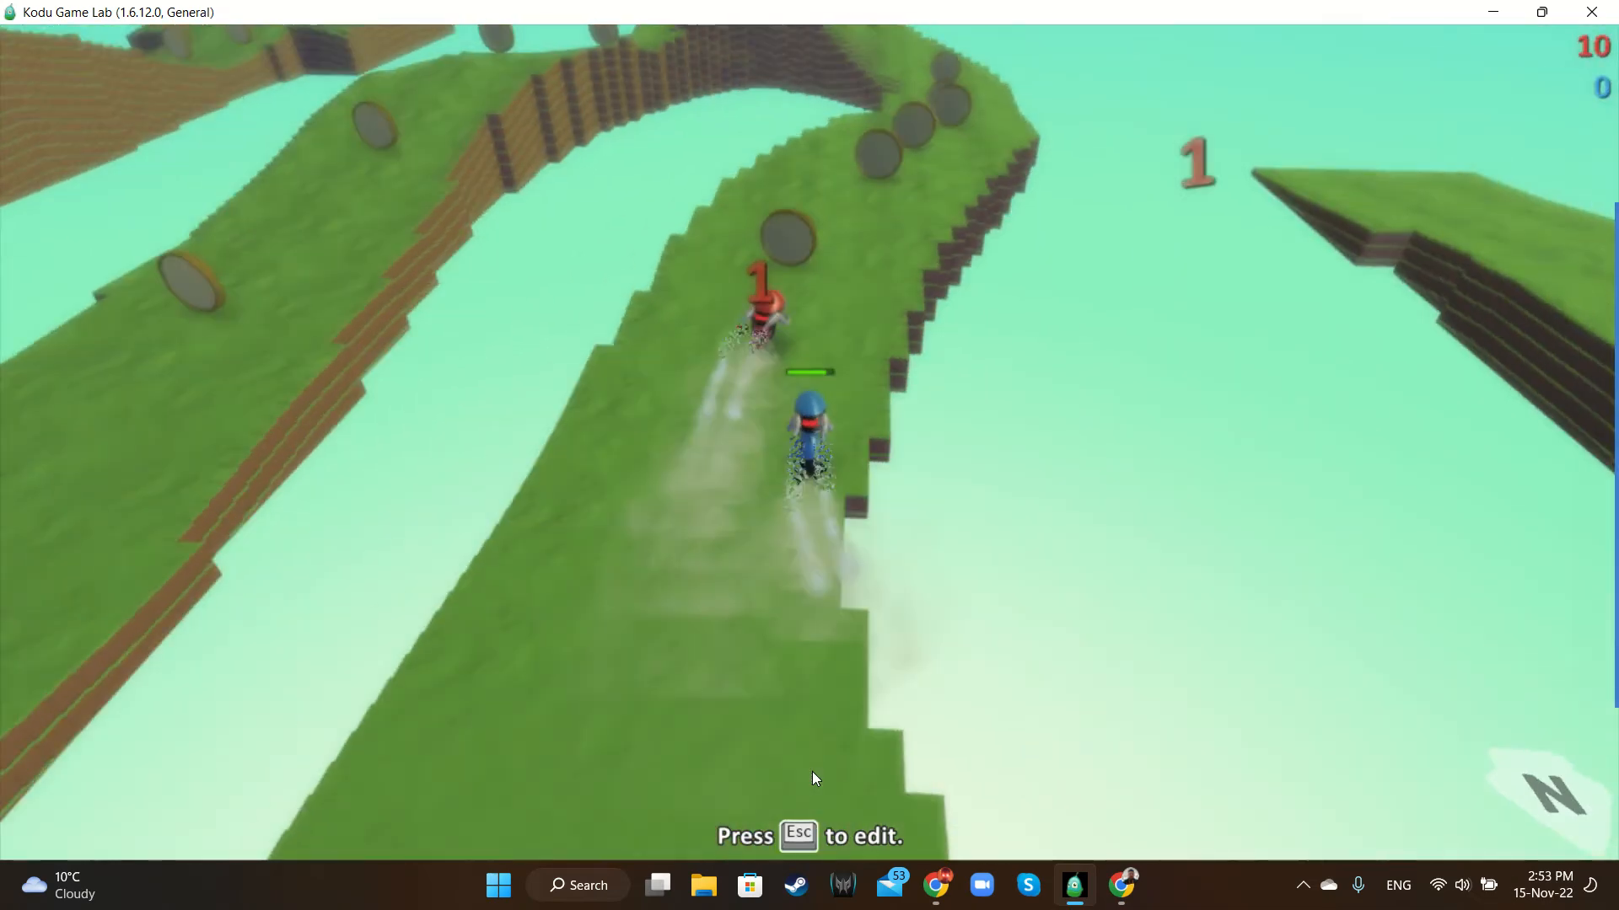
key(Right)
key(Up)
key(Right)
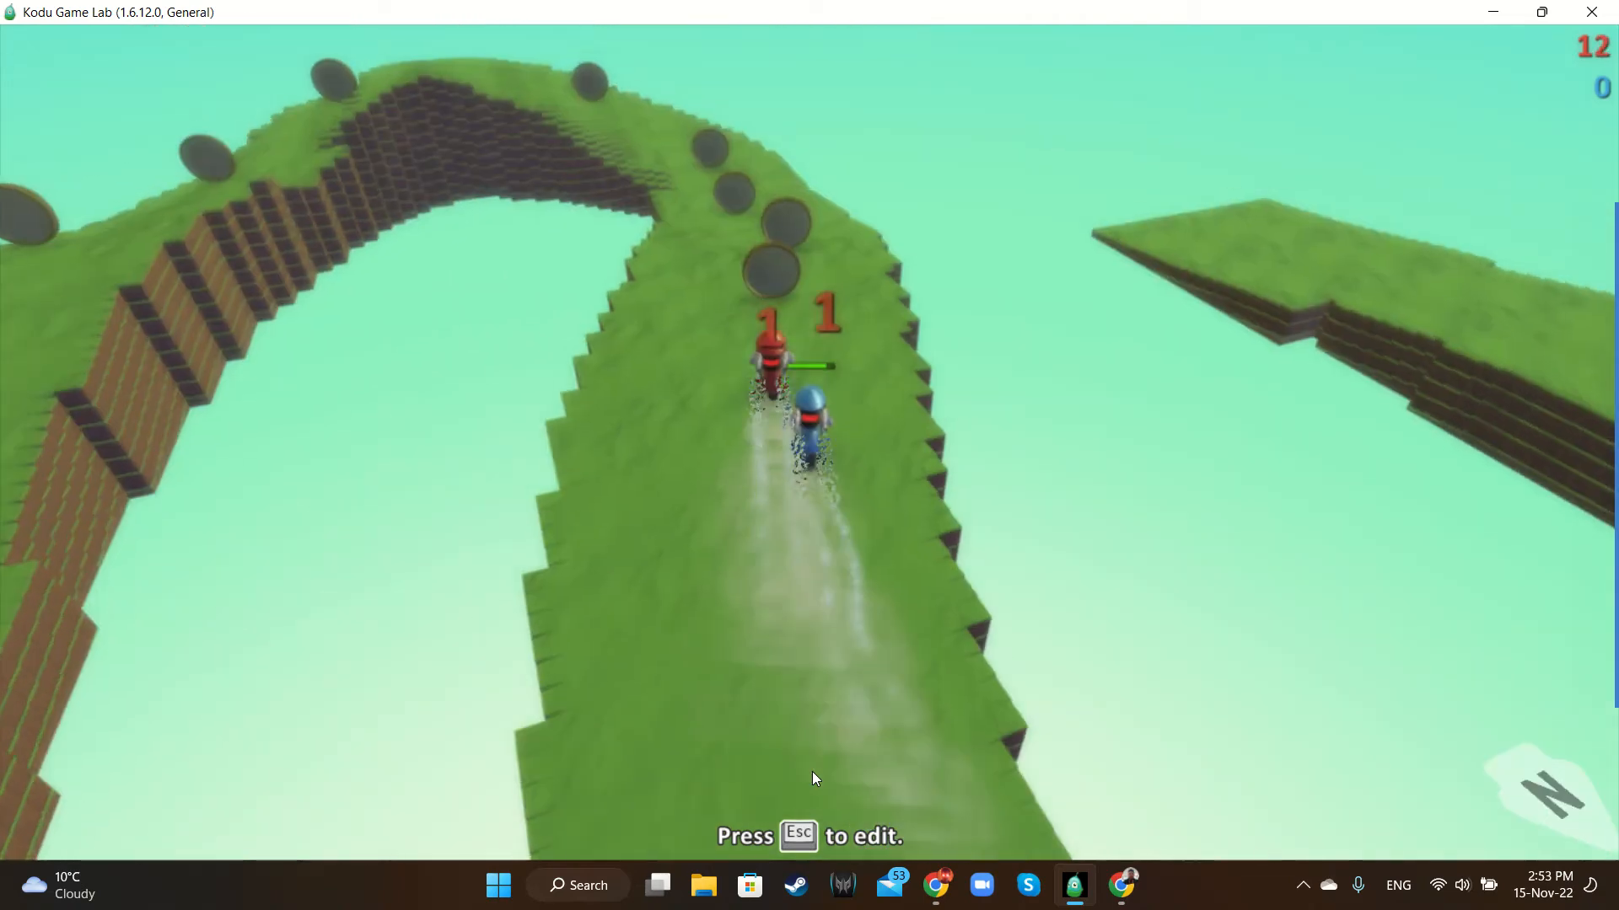
key(Up)
key(Left)
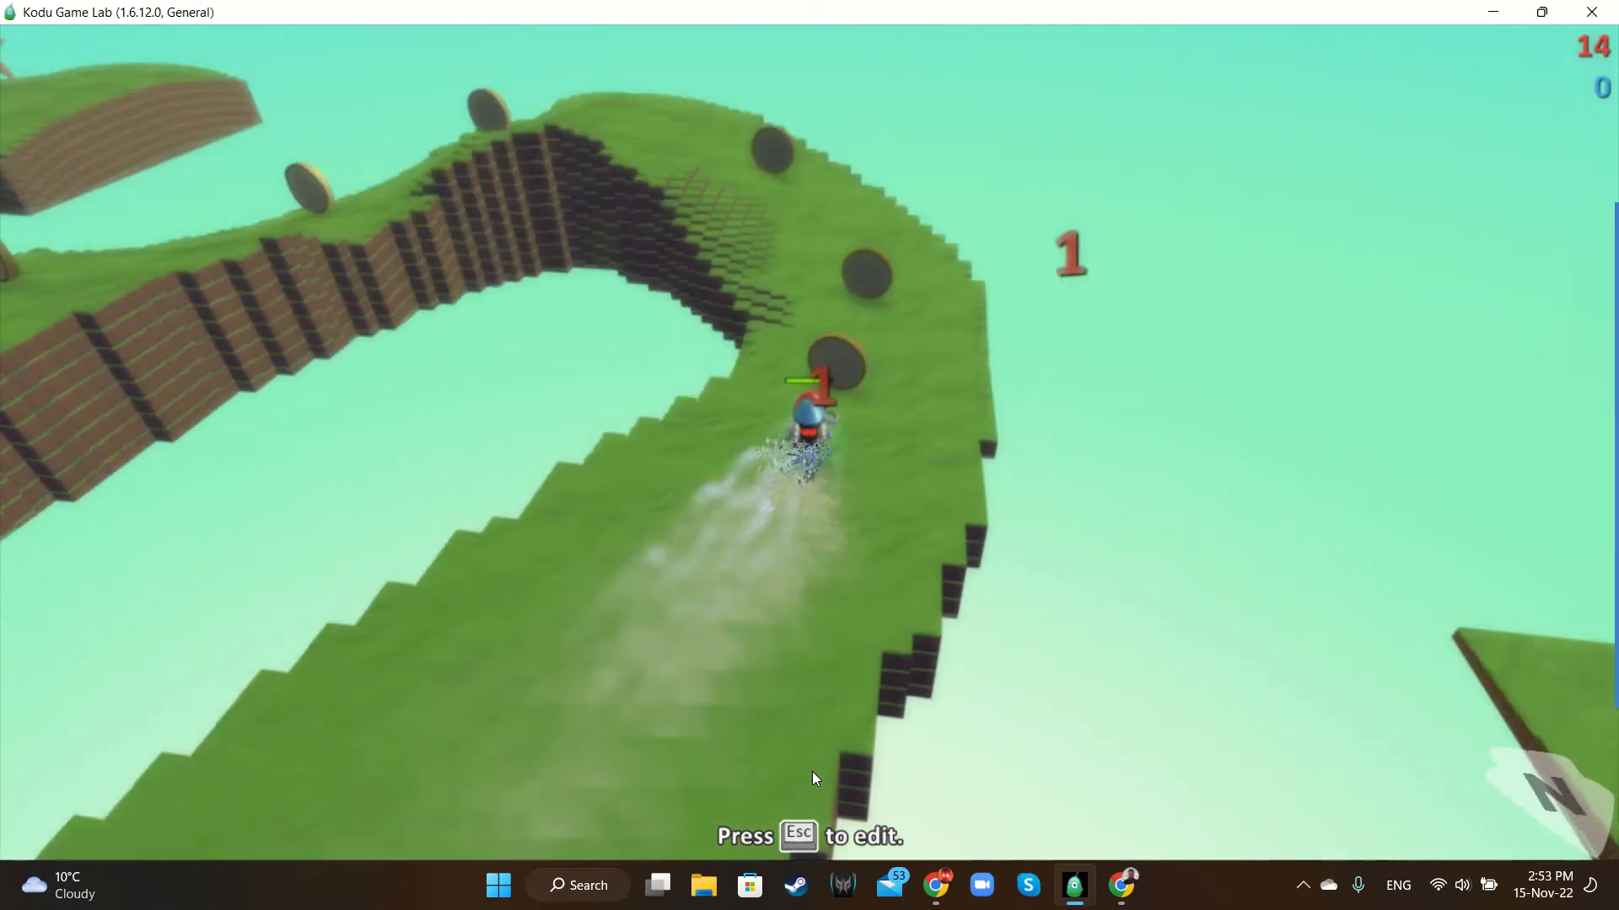
key(Up)
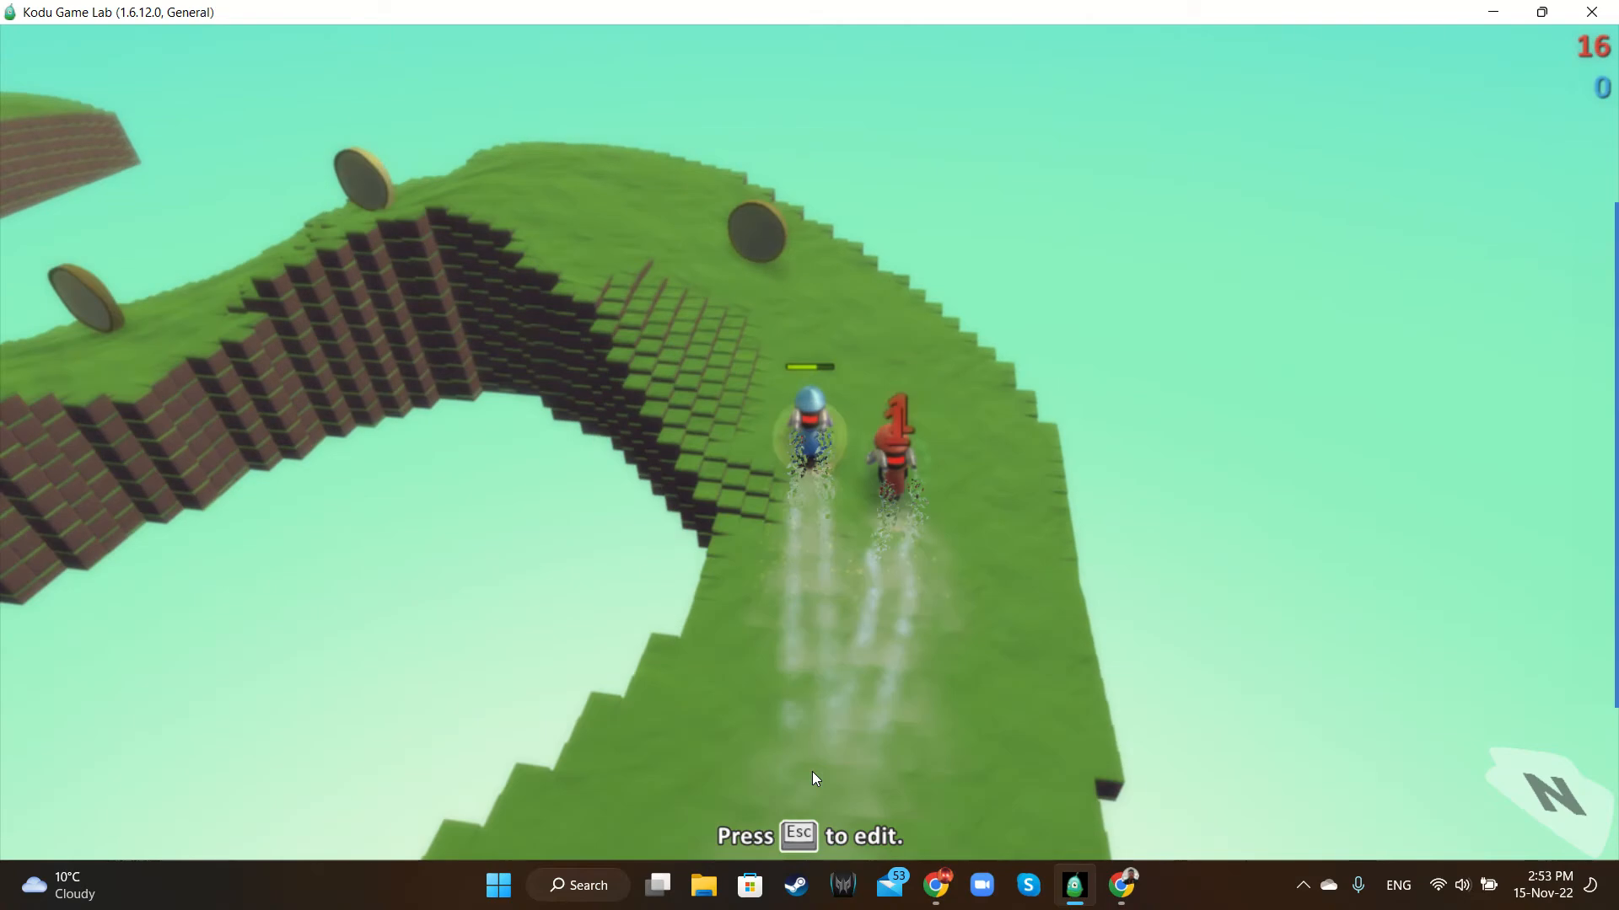
Steer the blue cycle ahead of the red cycle and collect coins along the middle stretch of the track
key(Up)
key(Left)
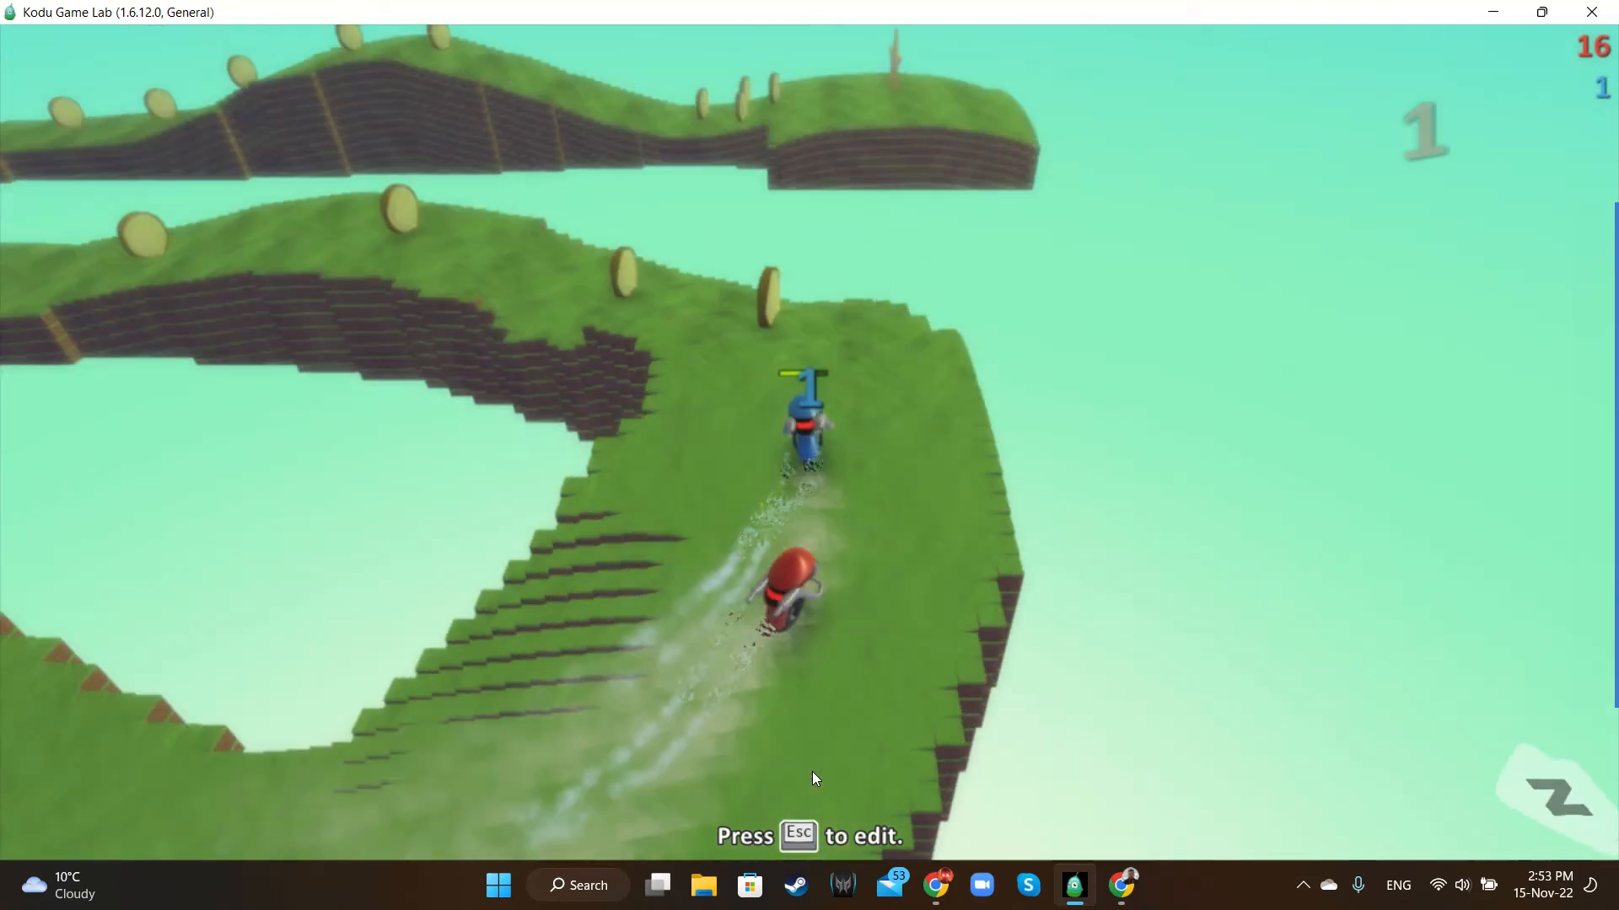
key(Up)
key(Left)
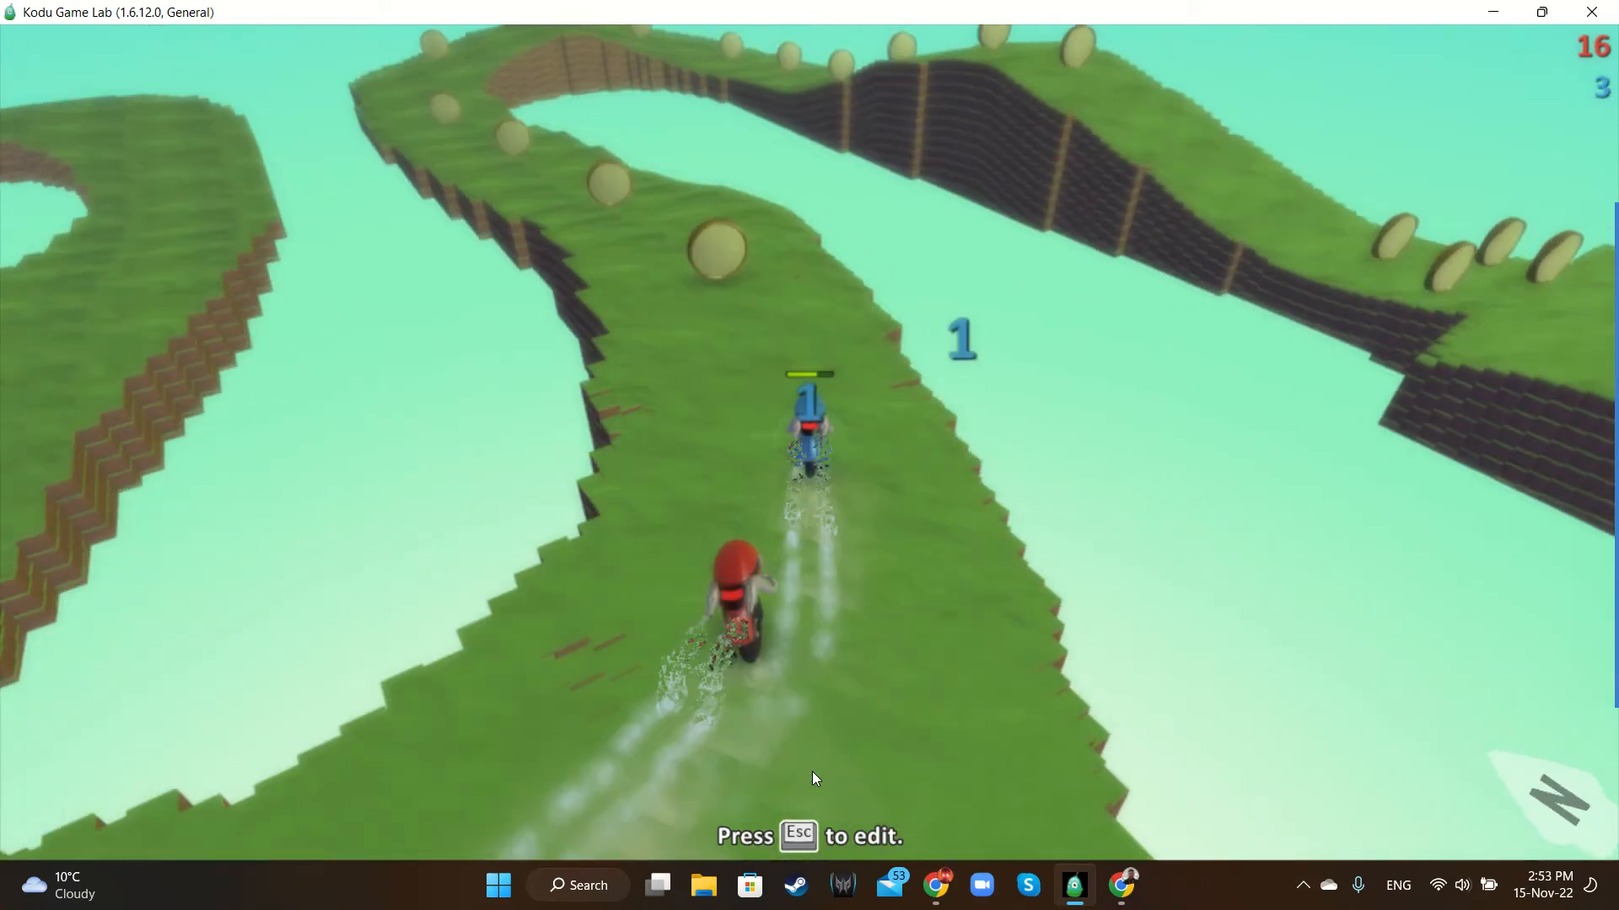
key(Up)
key(Left)
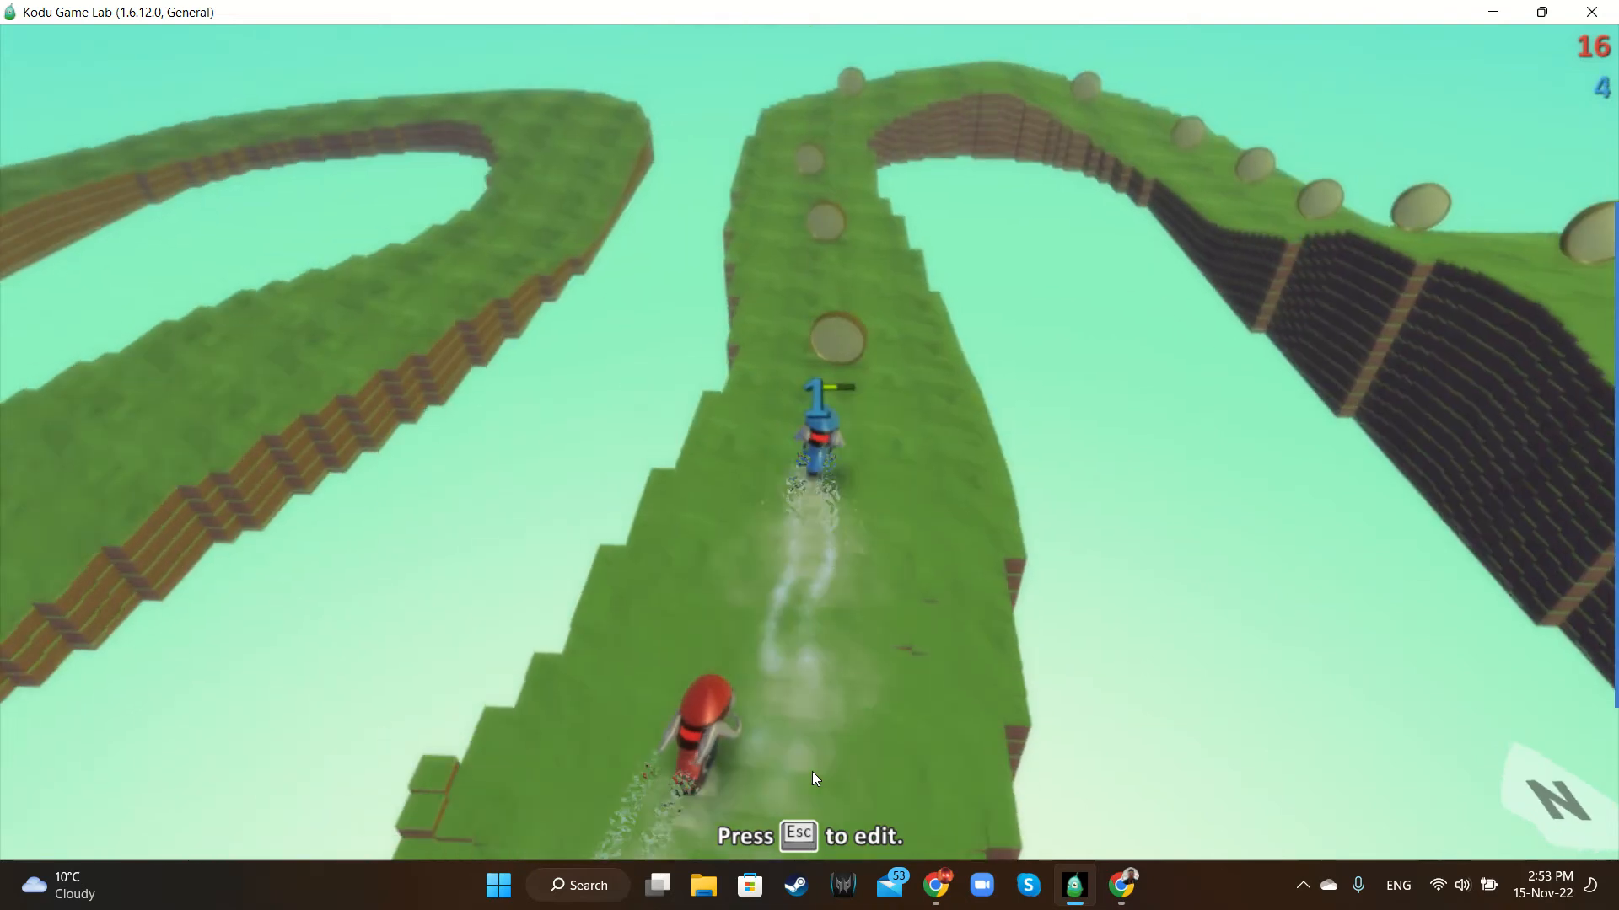
key(Right)
key(Up)
key(Left)
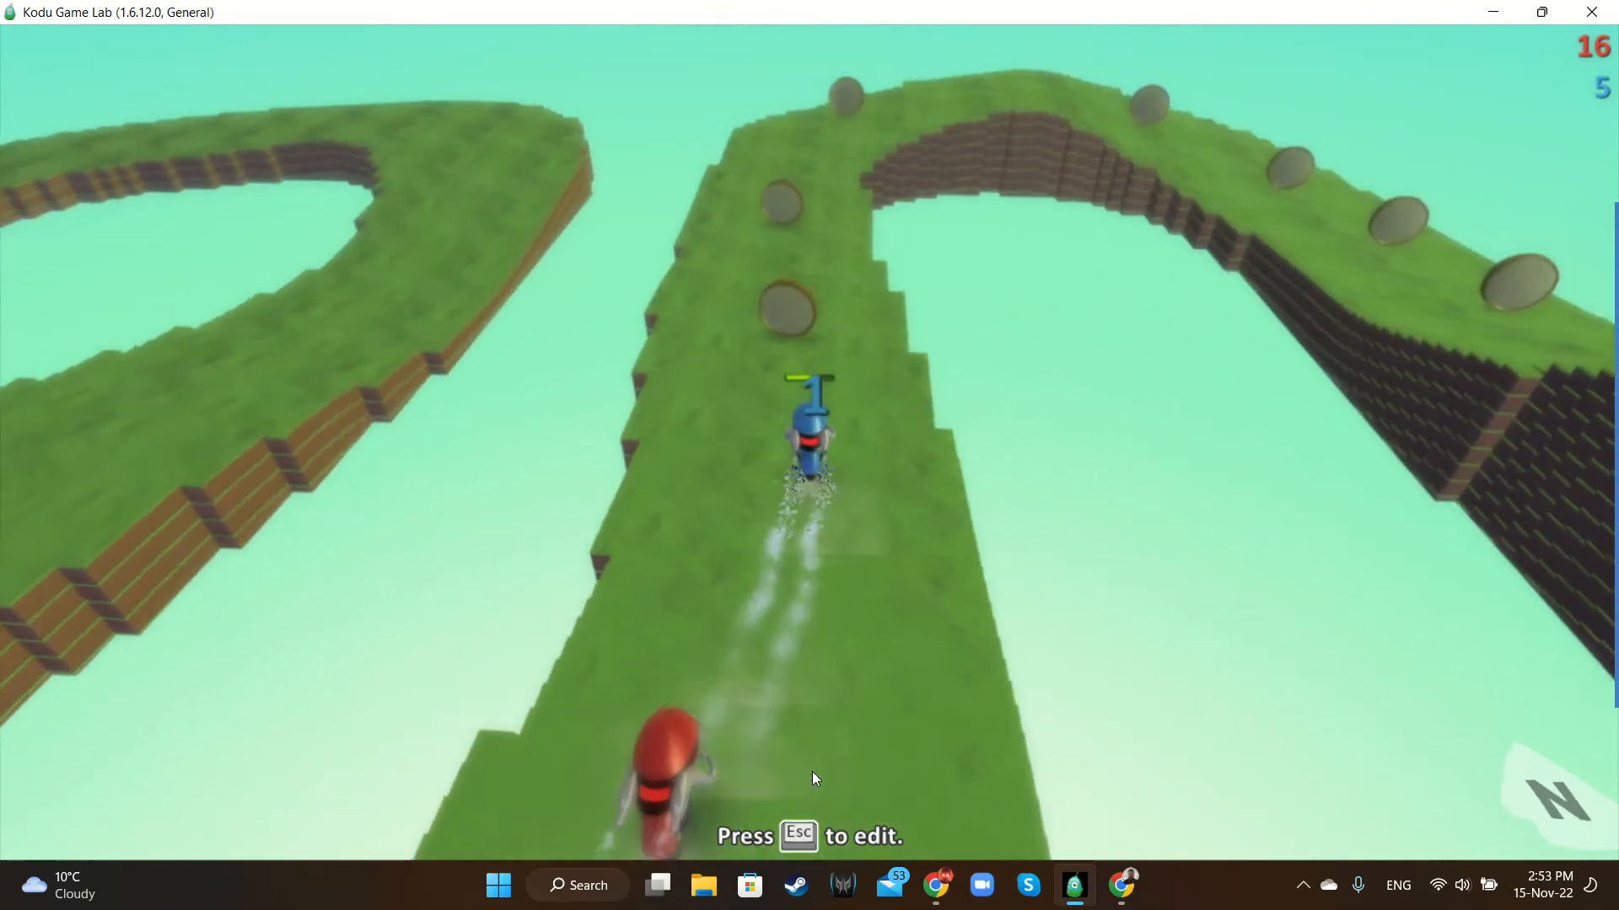
key(Up)
key(Left)
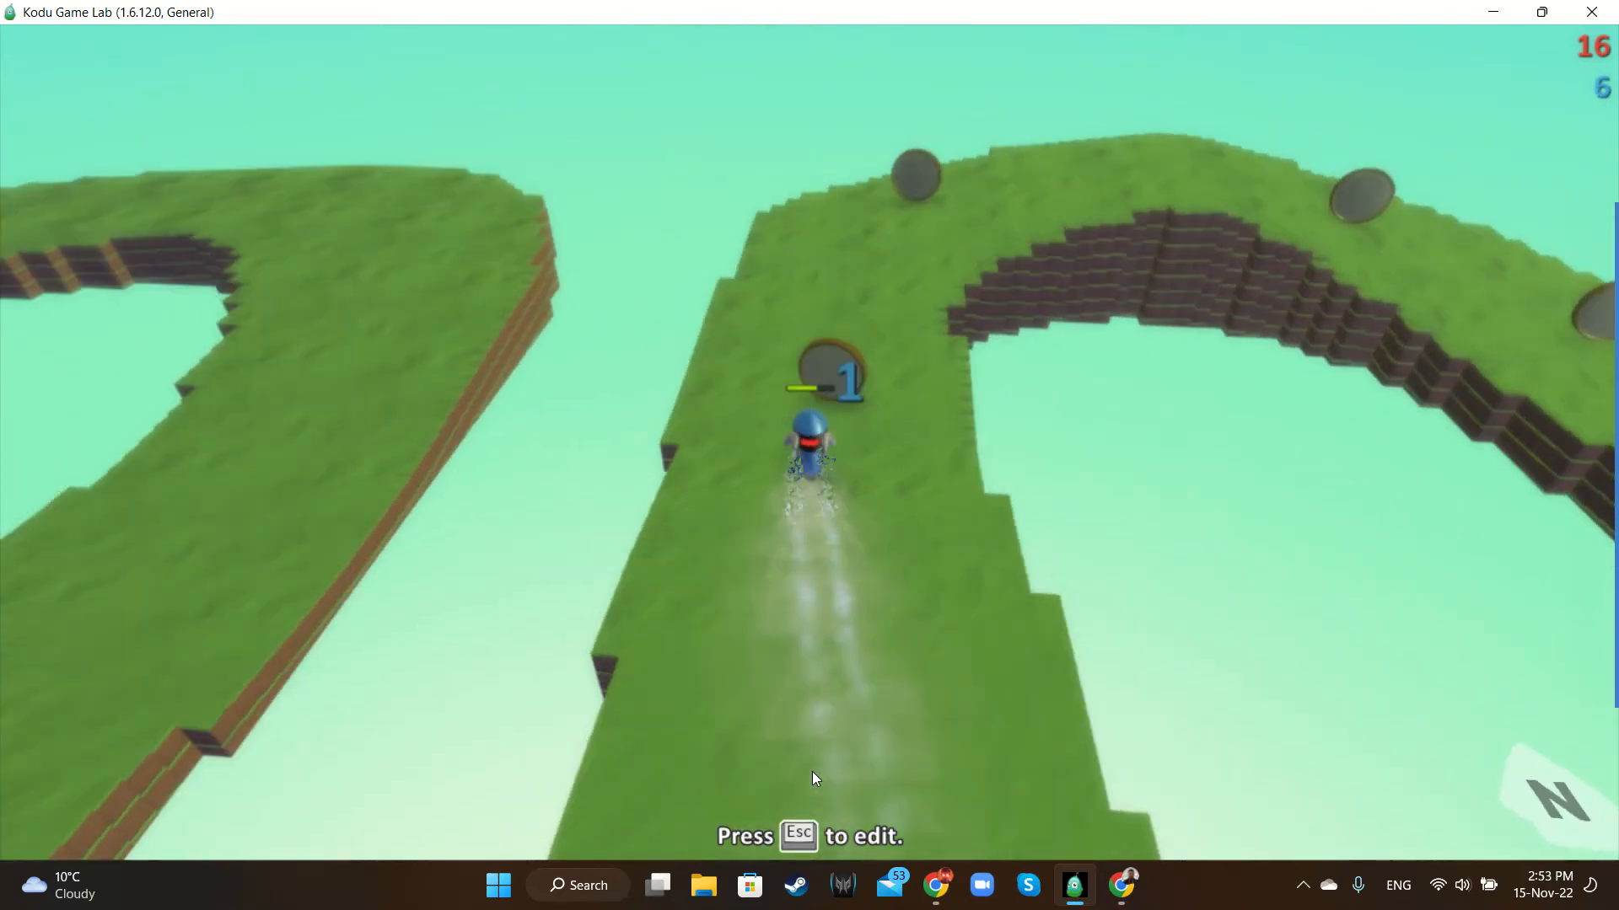
key(Up)
key(Right)
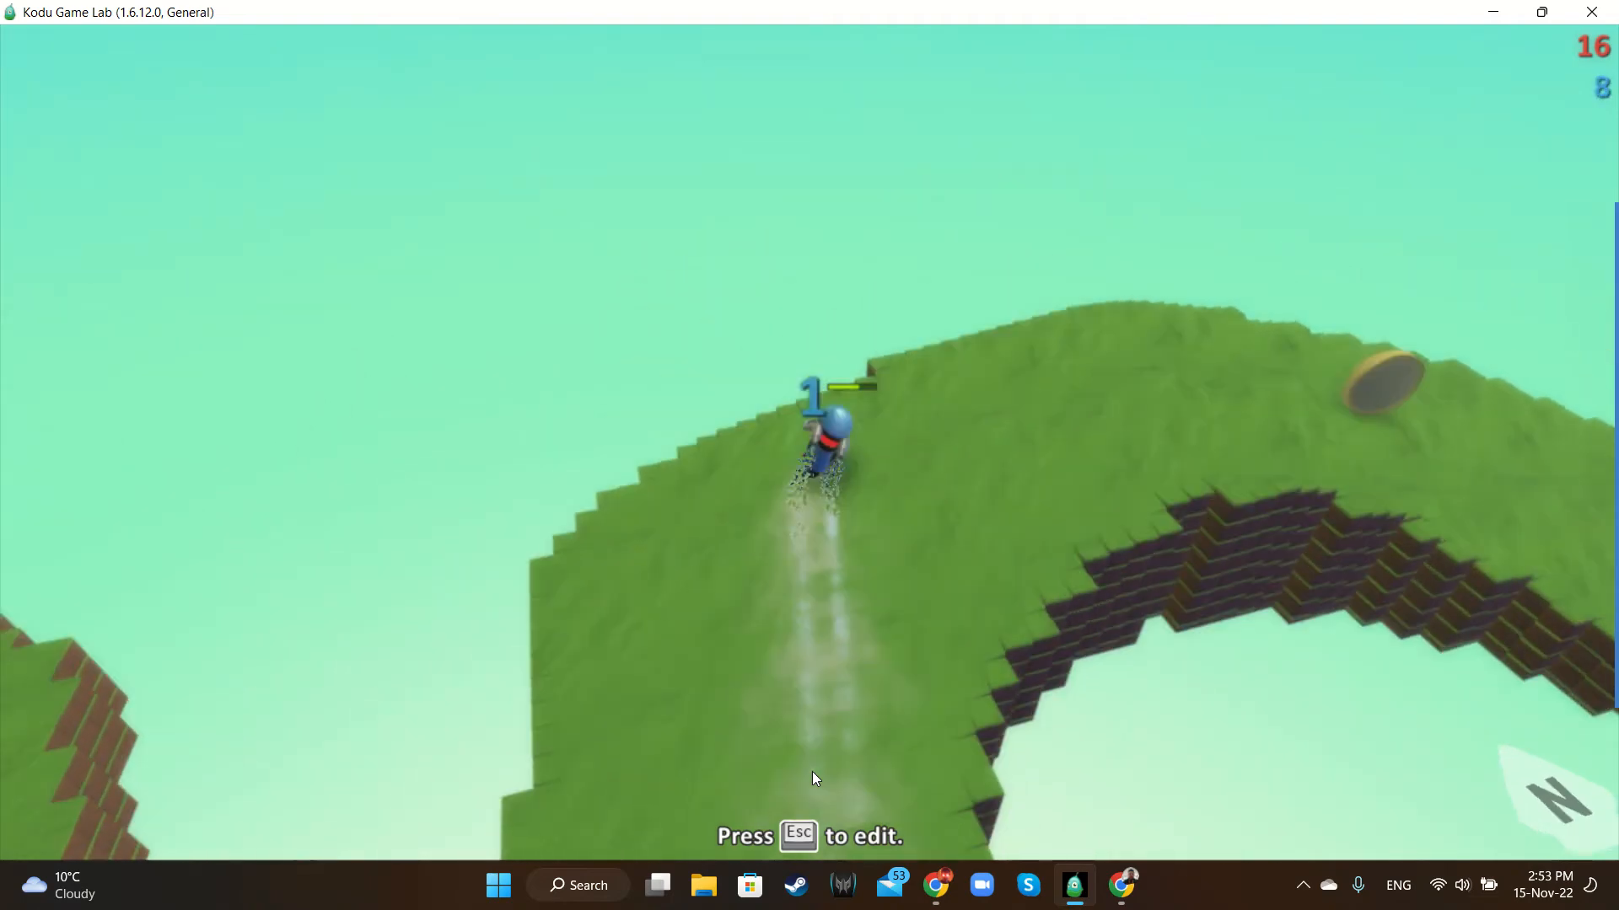
Drive the blue cycle around the last bend and along the final straight, collecting coins up to the star
key(Up)
key(Left)
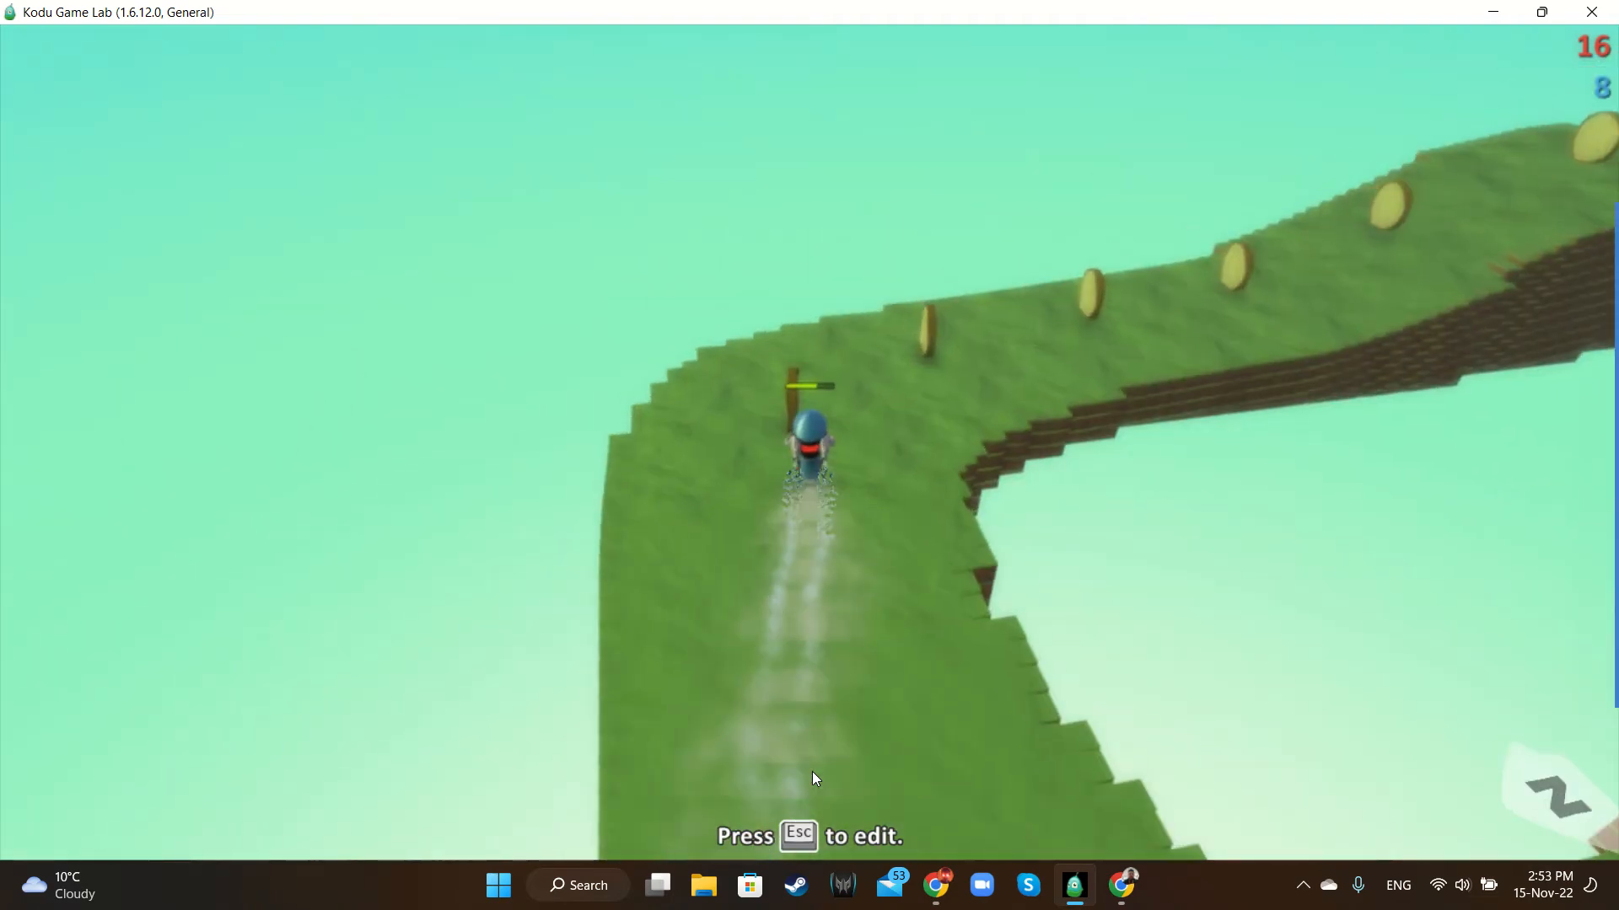
key(Up)
key(Left)
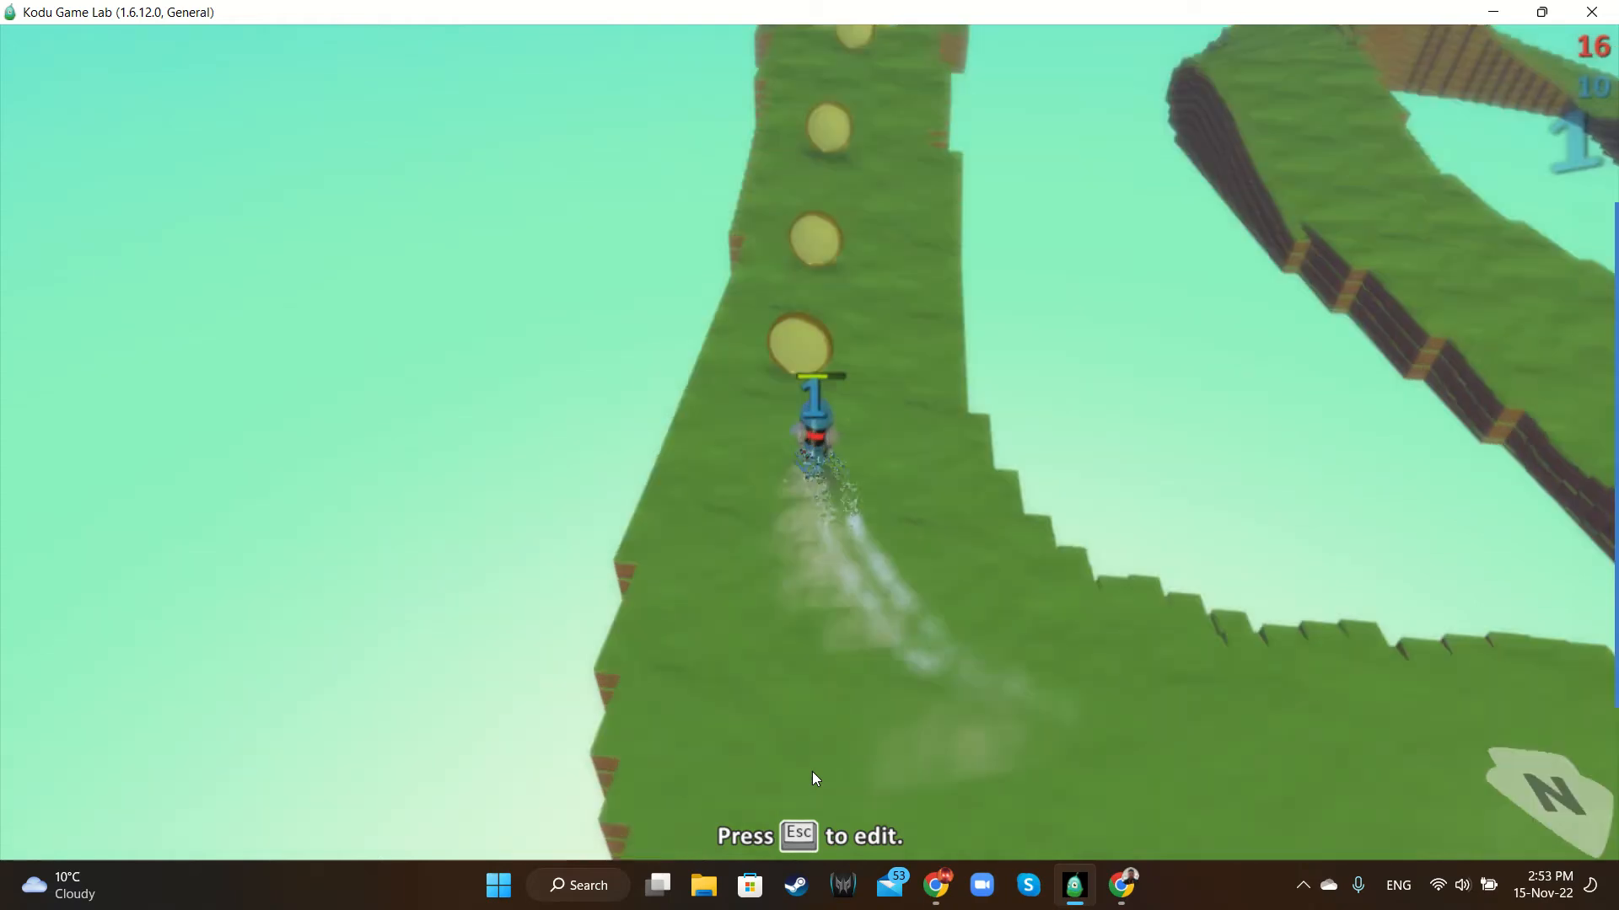
key(Up)
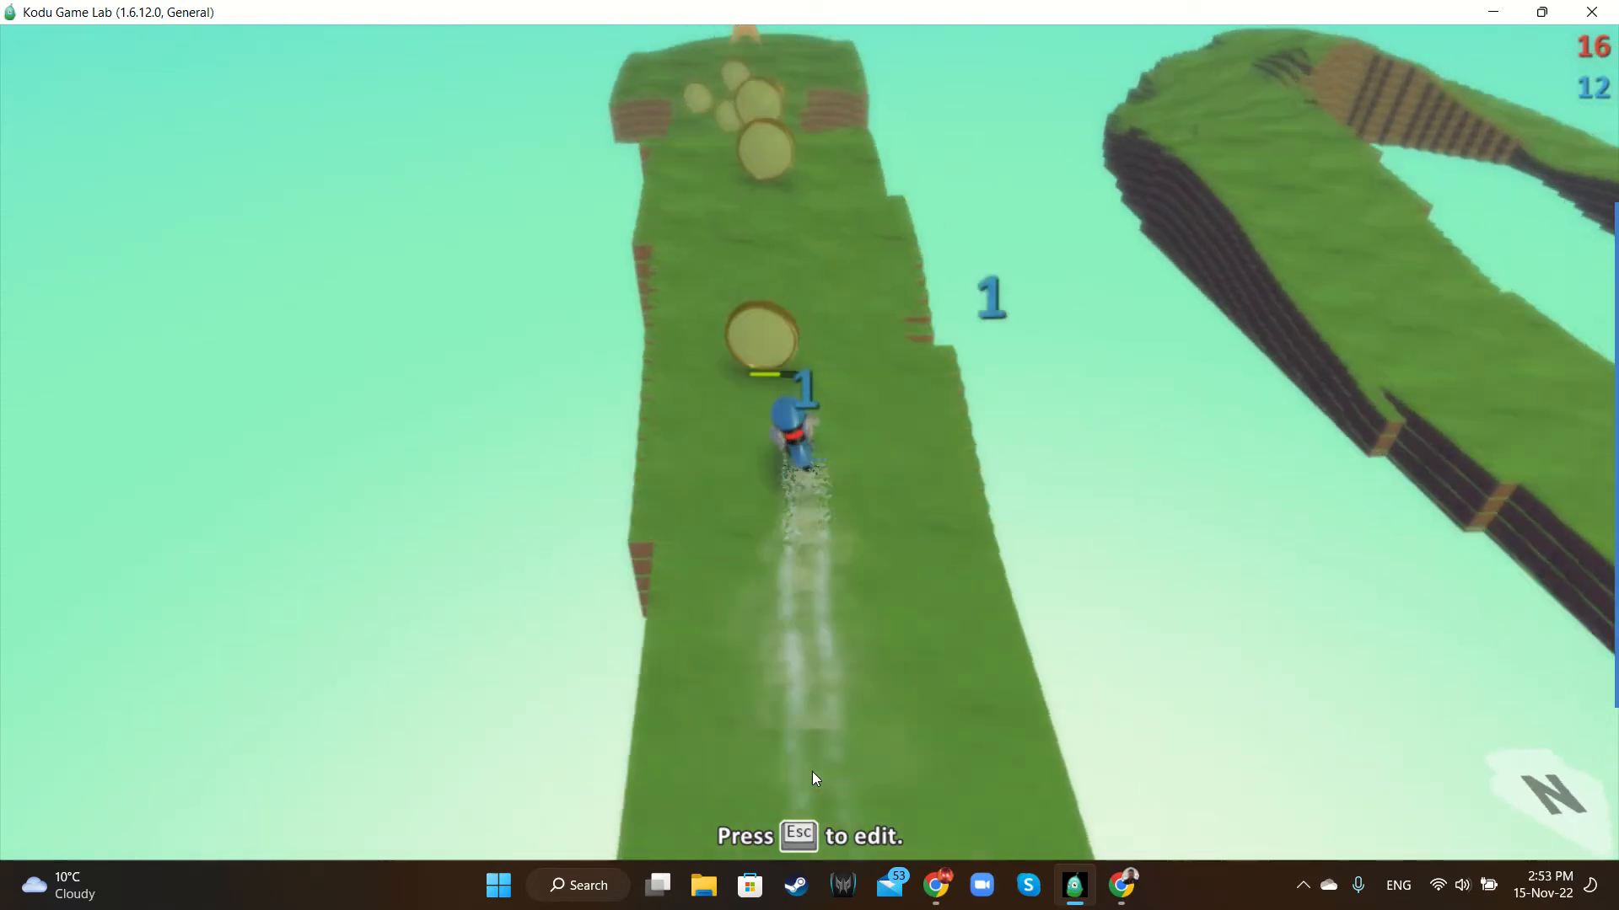
key(Up)
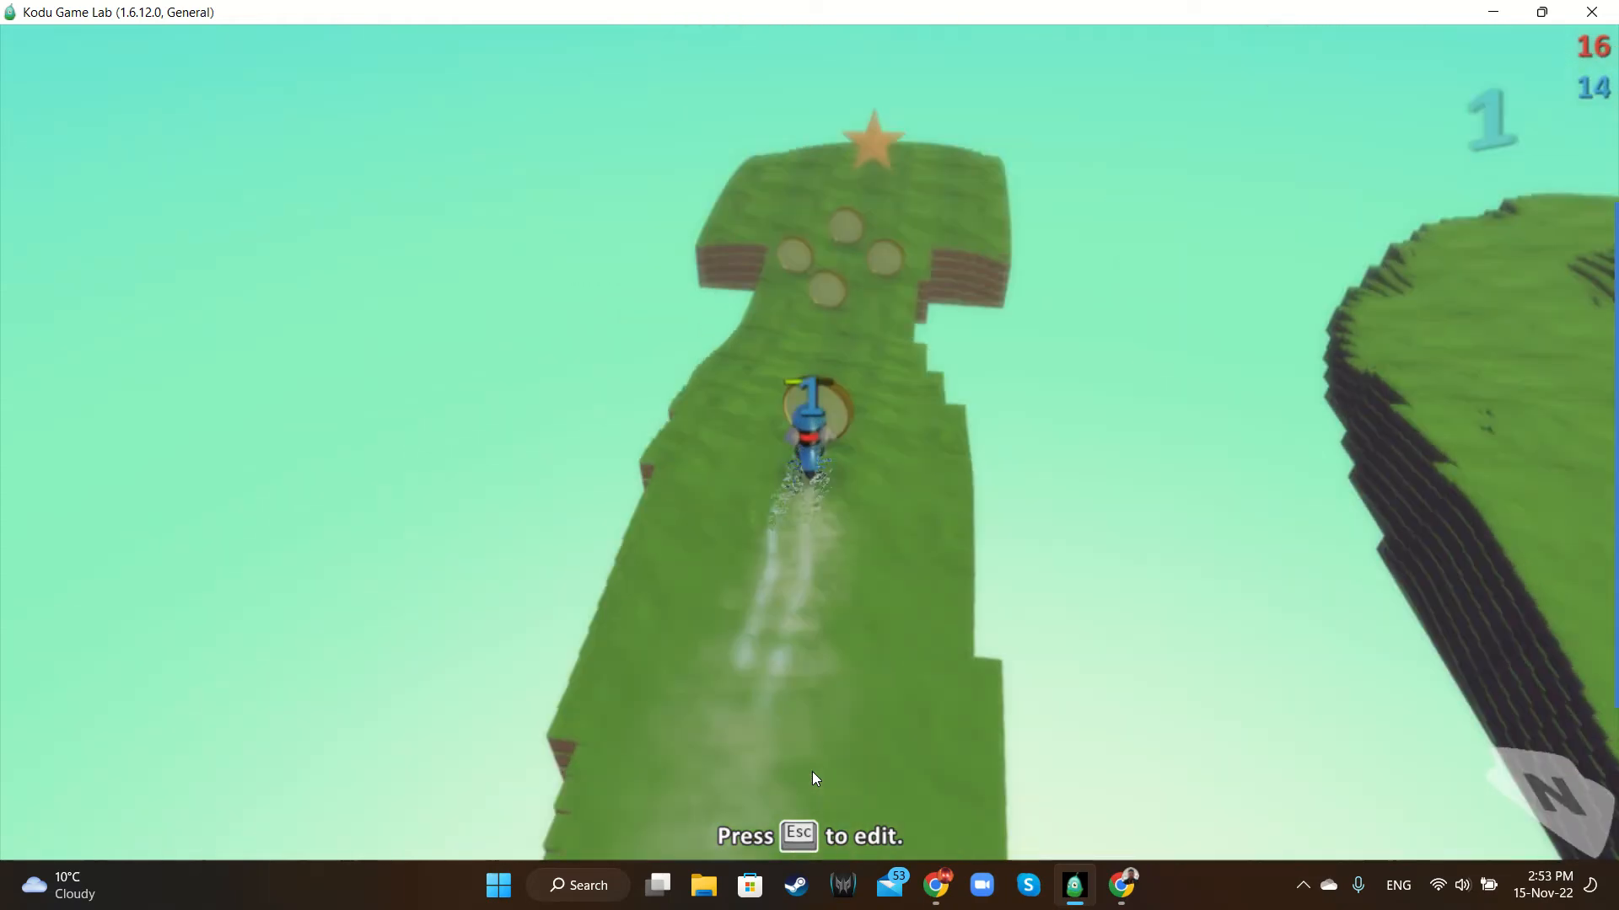
key(Up)
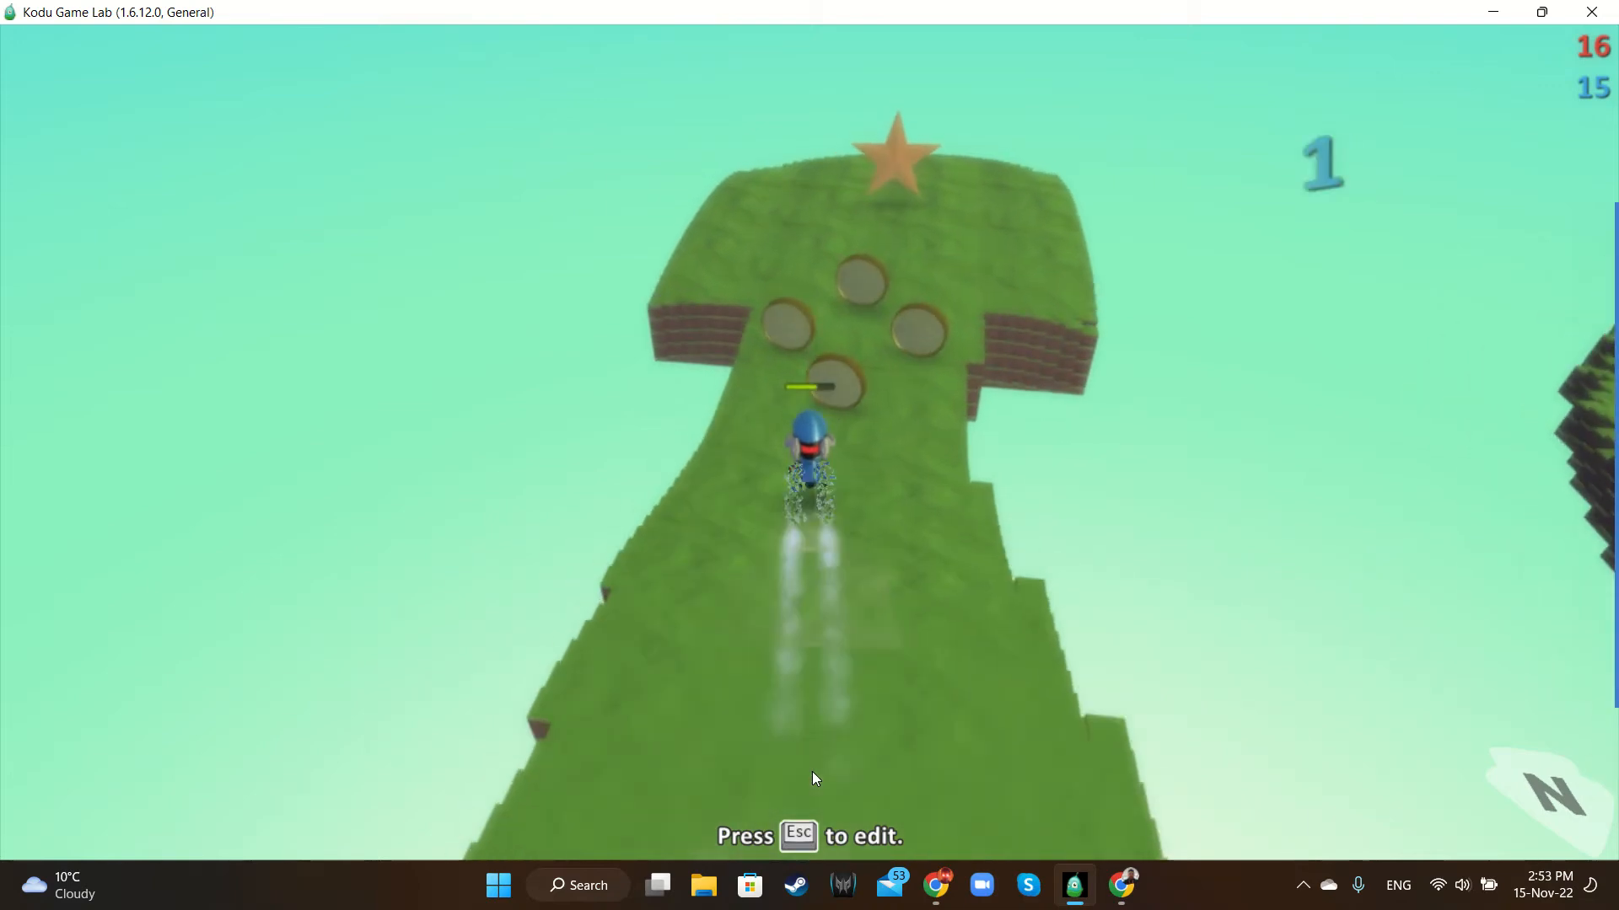
key(Up)
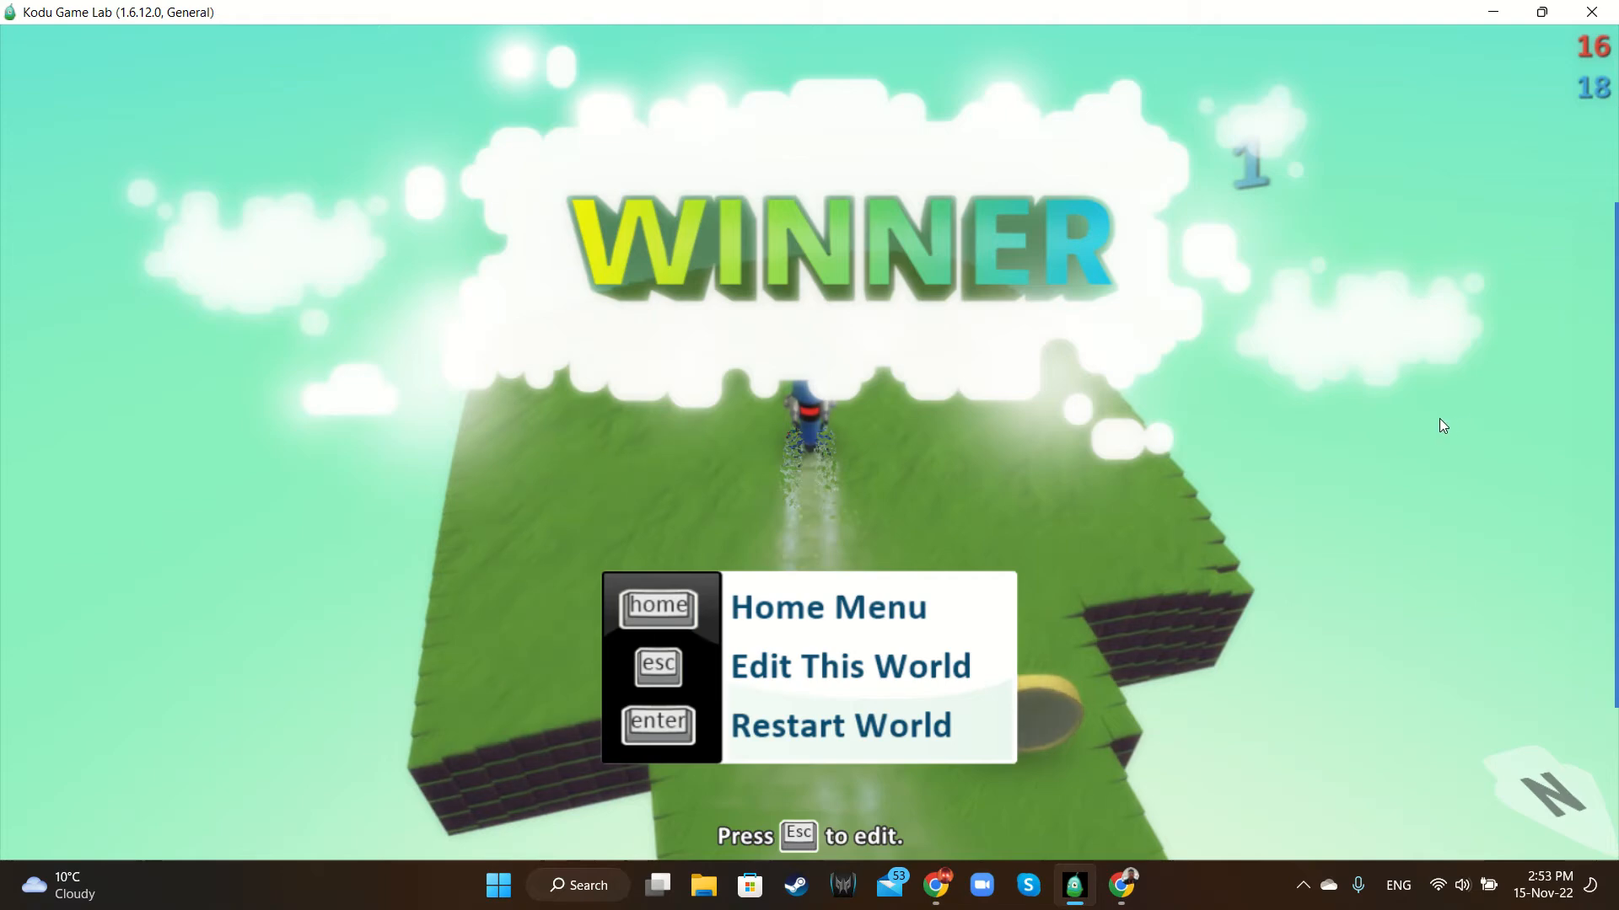
End the finished test run and return to editing the race world
key(Escape)
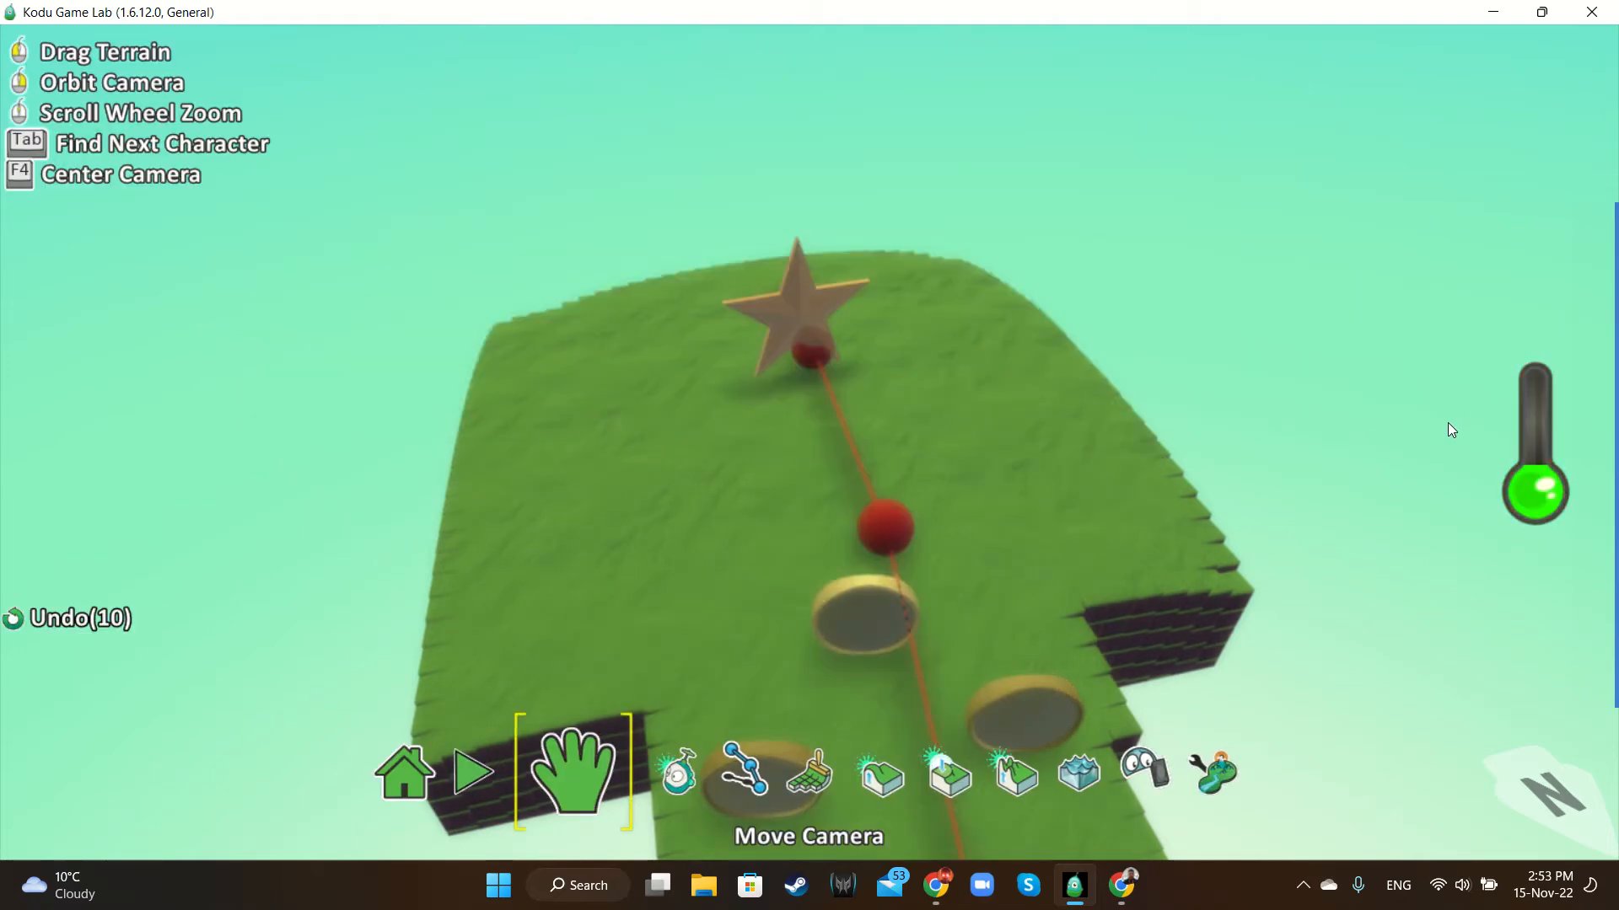
scroll(961, 499, down, 6)
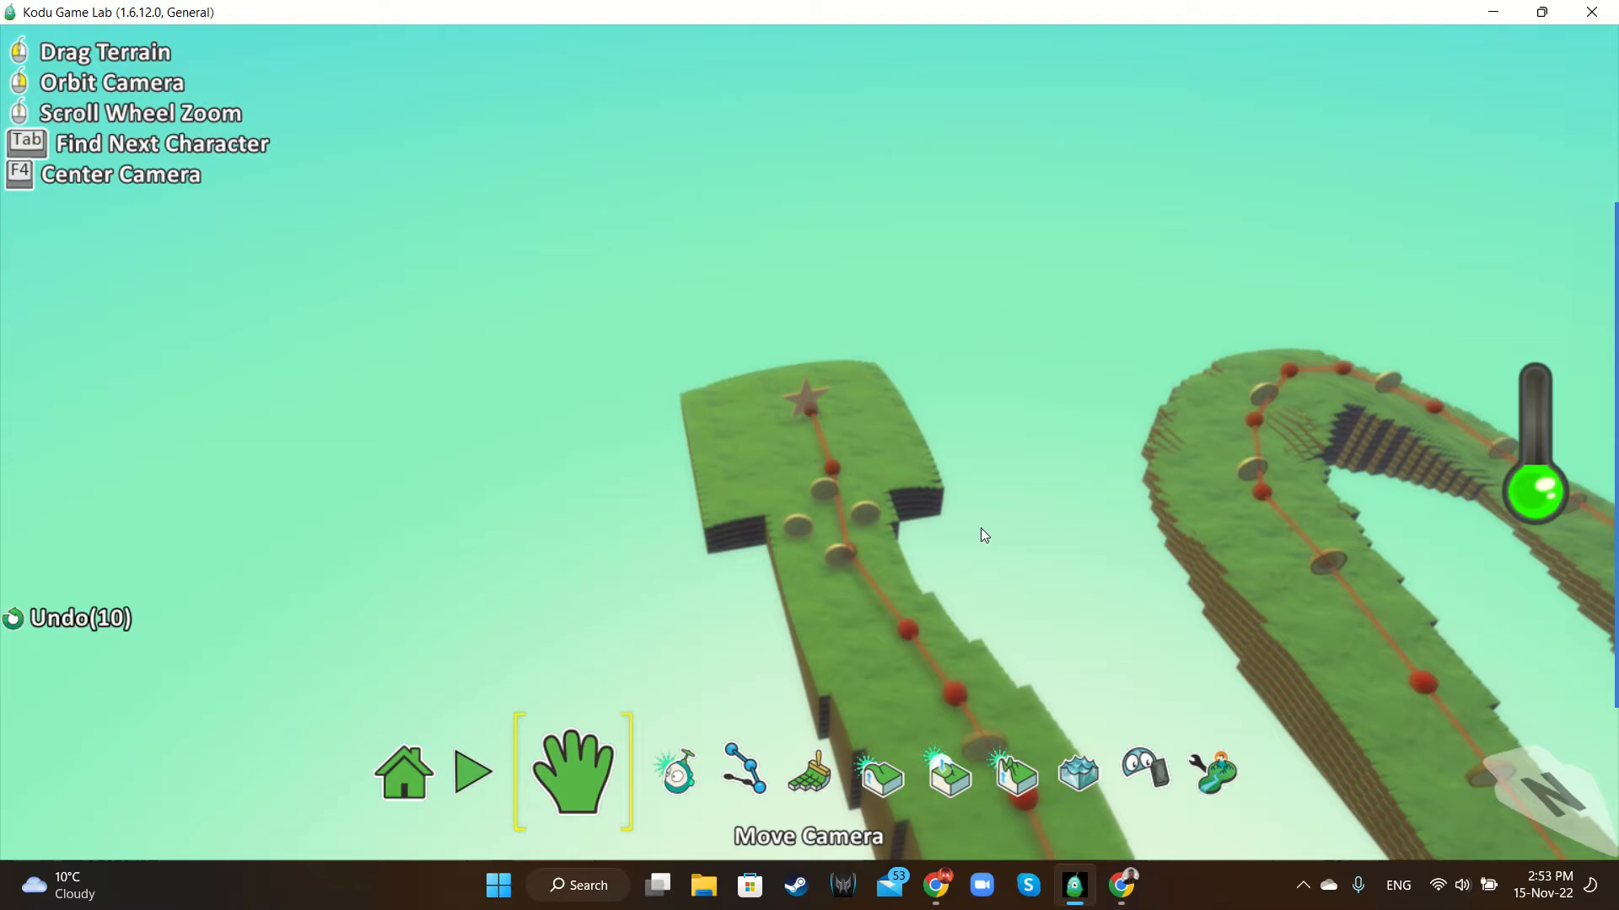
scroll(985, 529, down, 2)
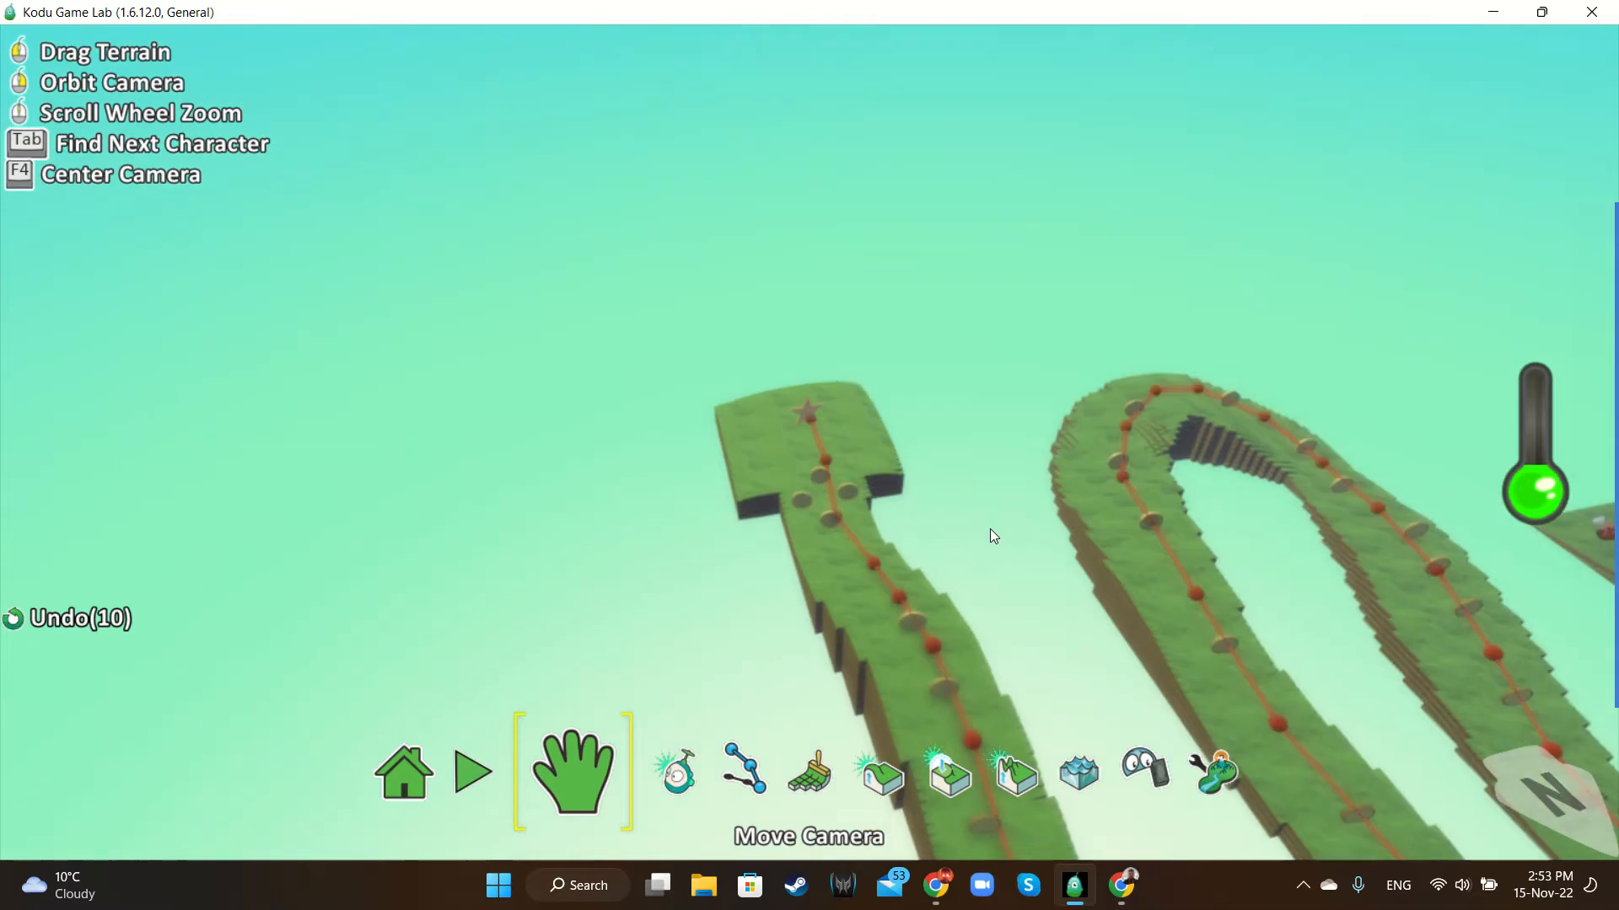
scroll(989, 529, down, 3)
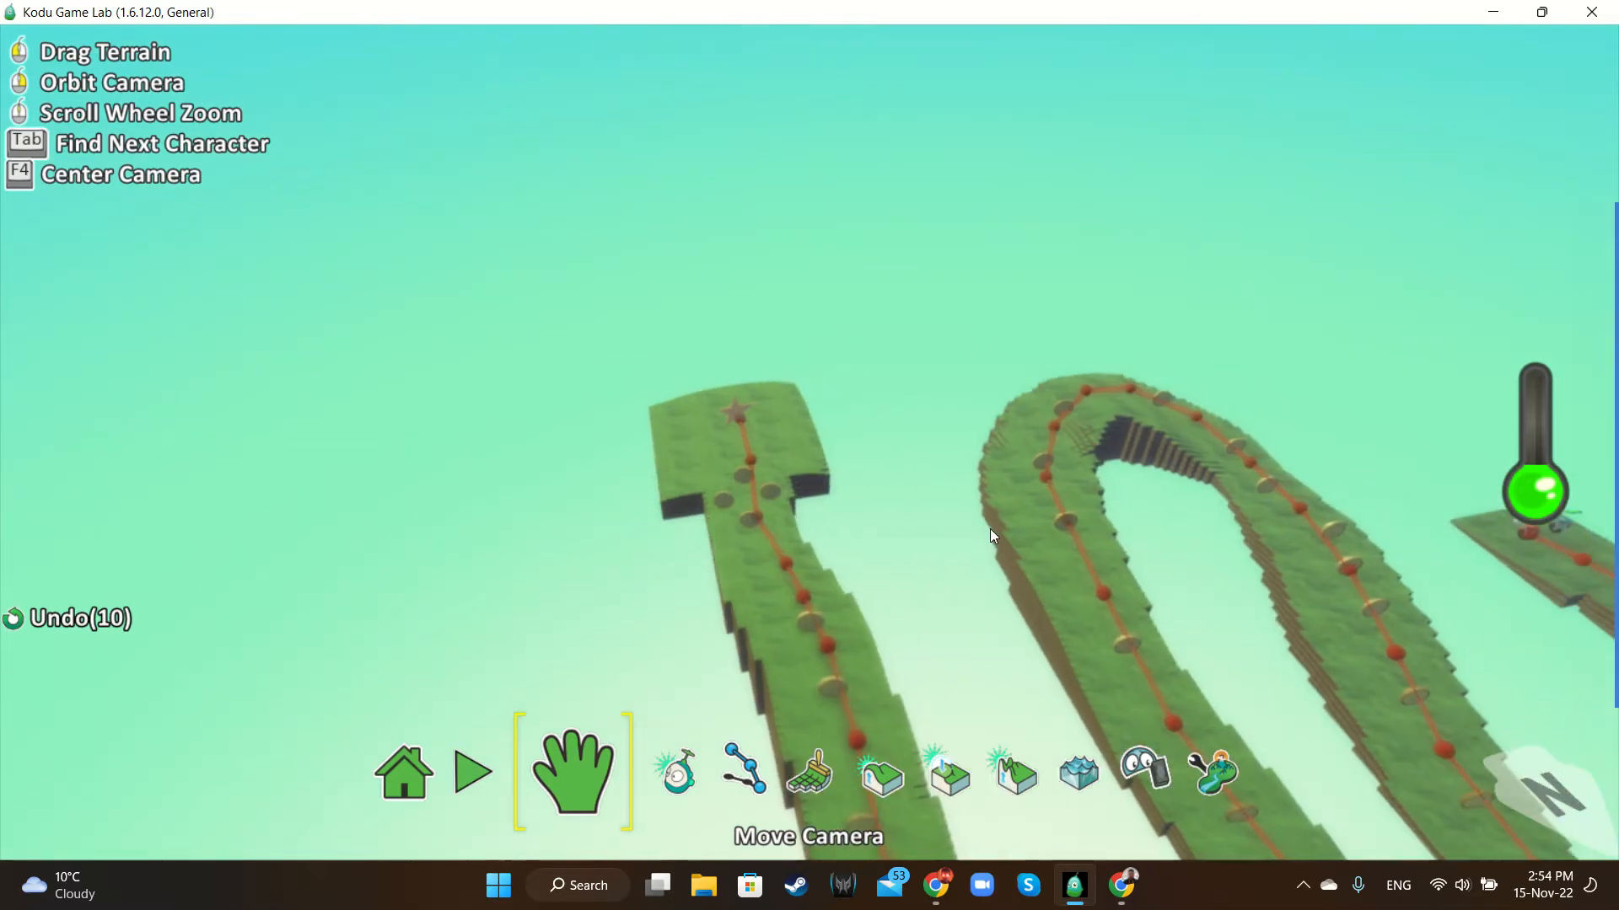
scroll(990, 531, down, 3)
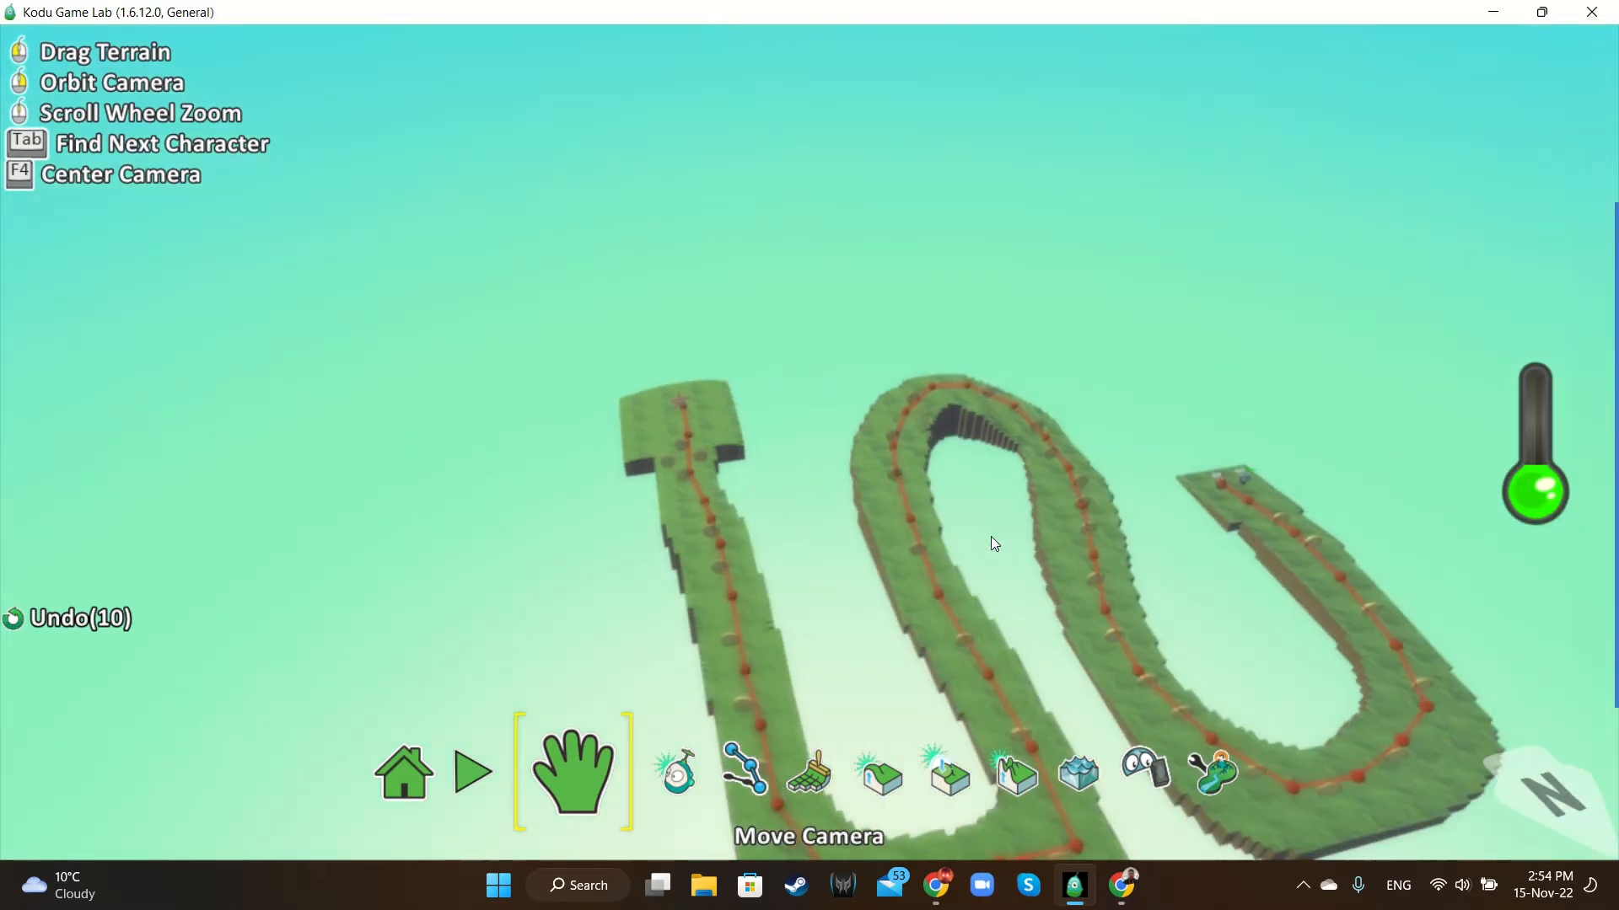
scroll(968, 595, up, 5)
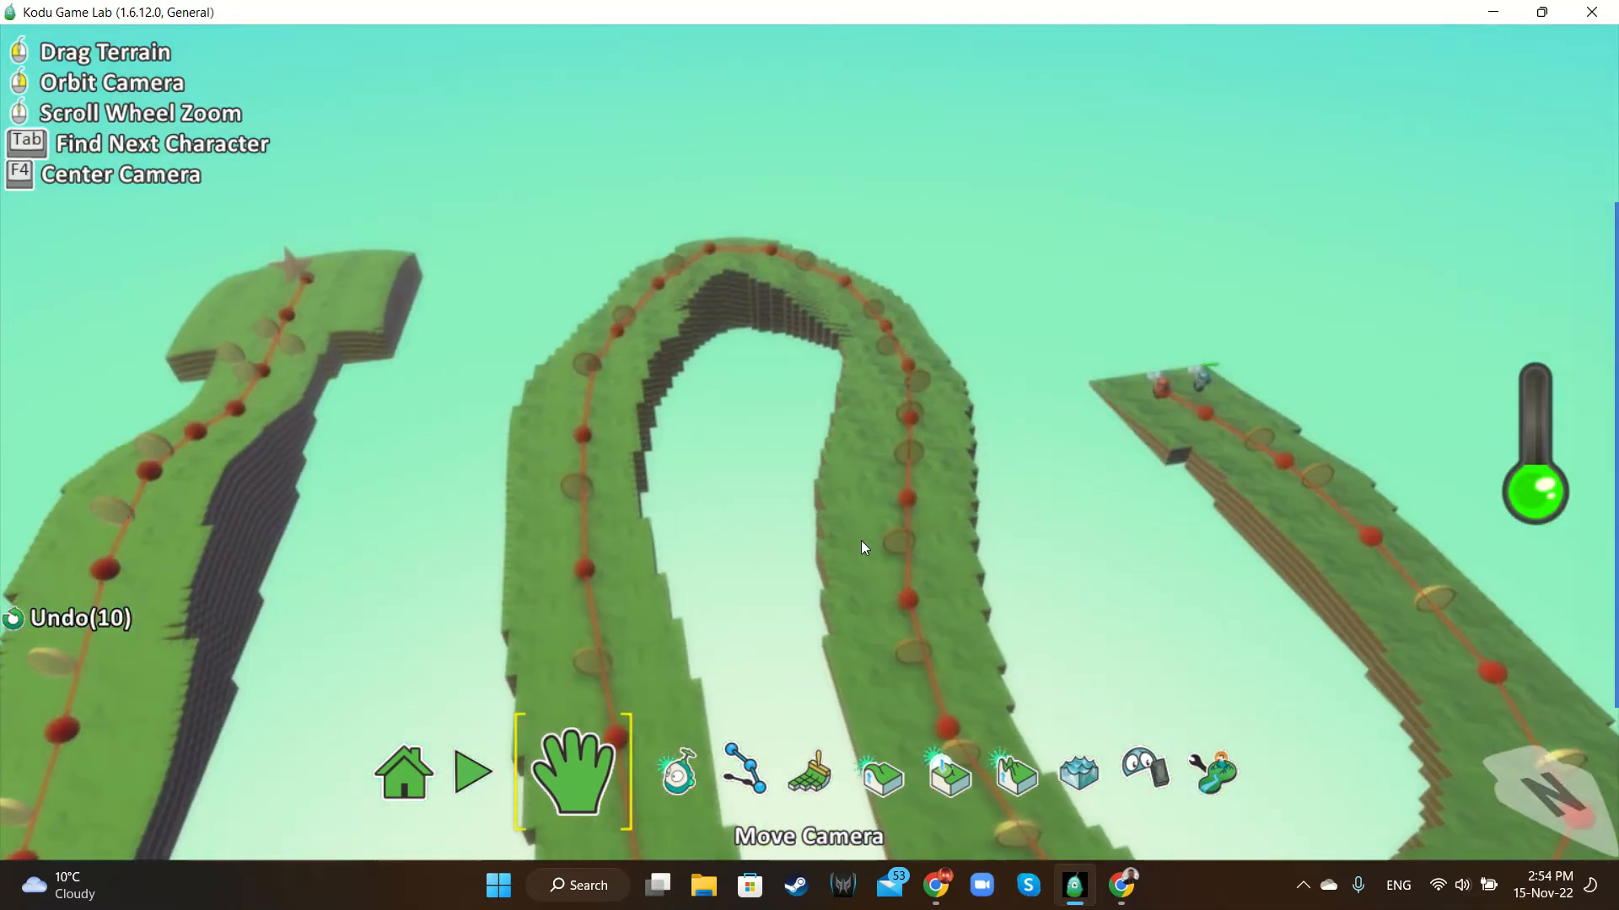
scroll(861, 547, down, 3)
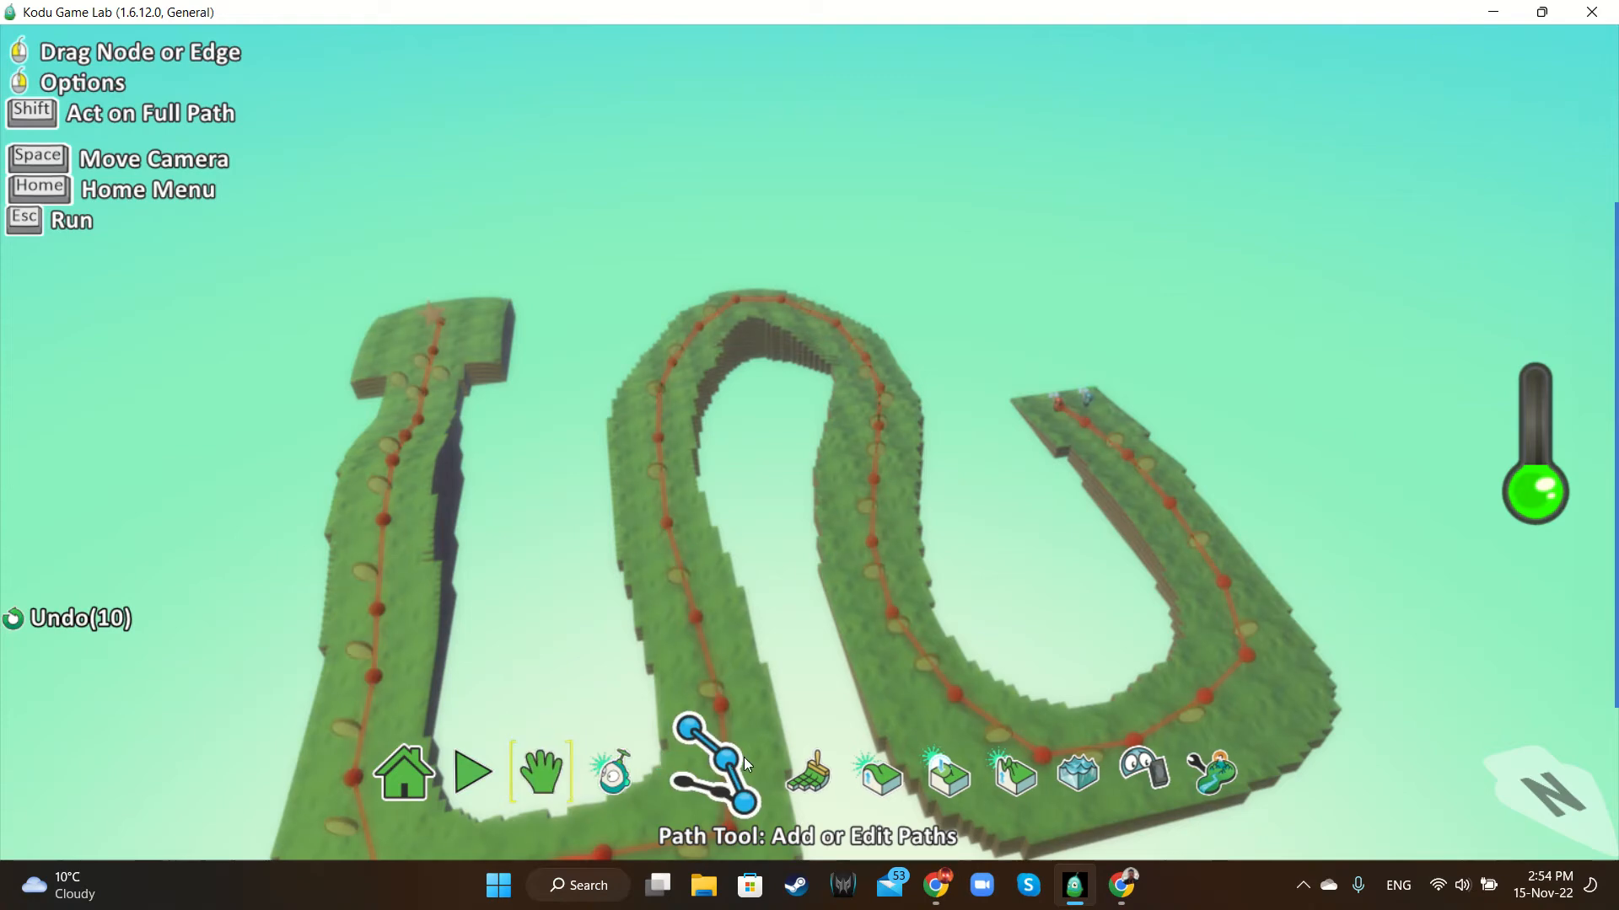
Start a new path with the Path Tool, placing its first two nodes in the gap between the final straight and the neighbouring track section
click(742, 759)
key(space)
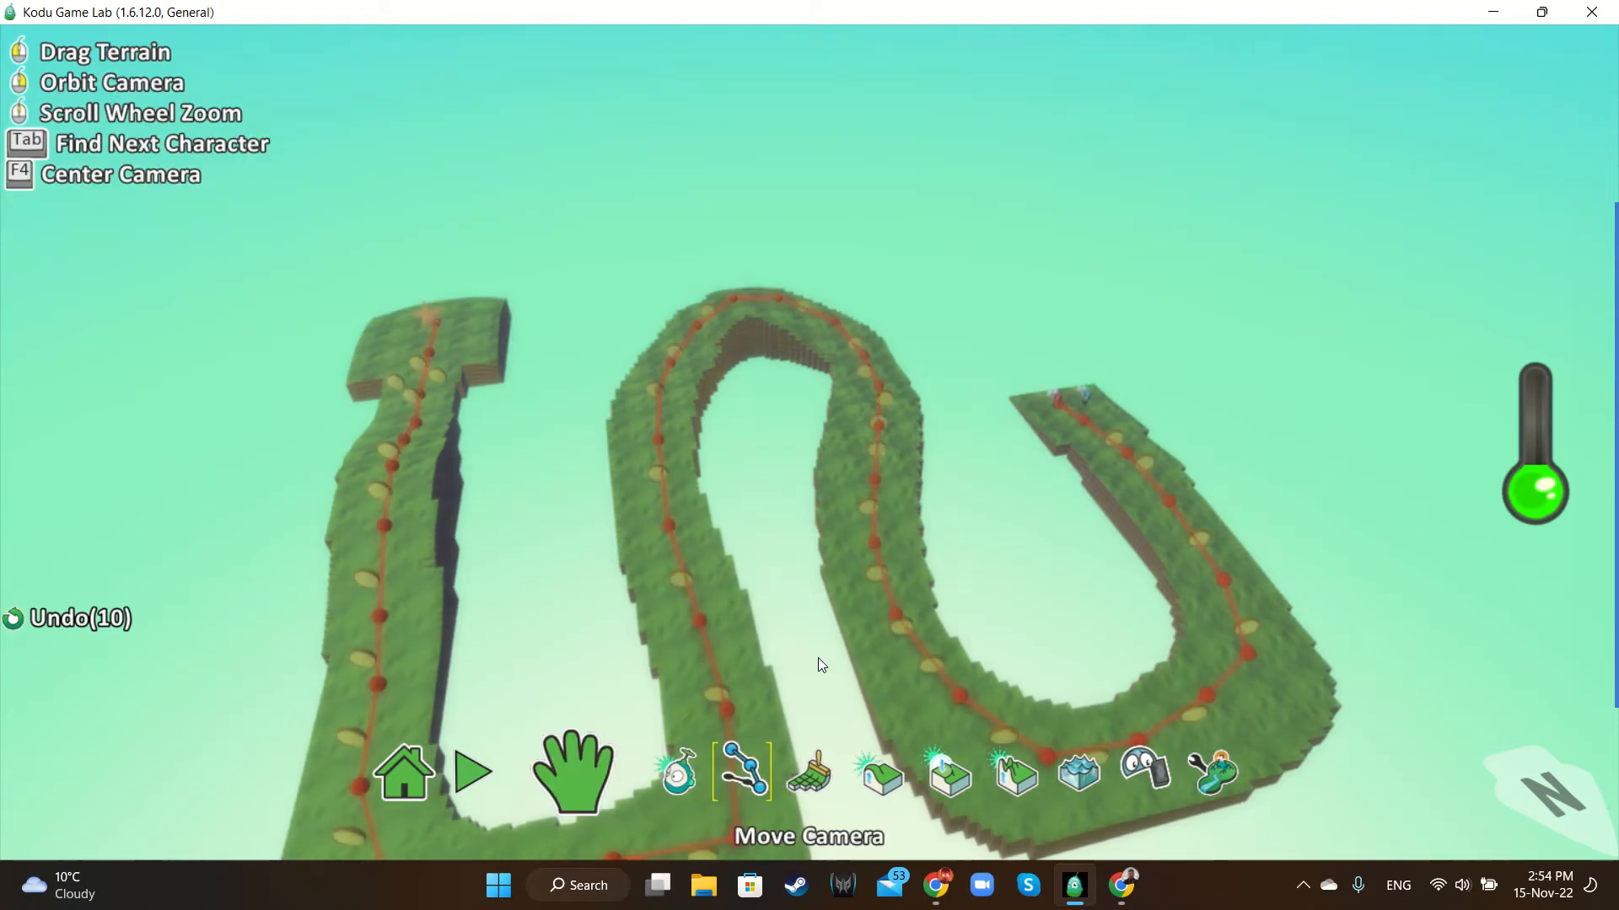
right_drag(820, 664, 889, 655)
scroll(727, 769, down, 2)
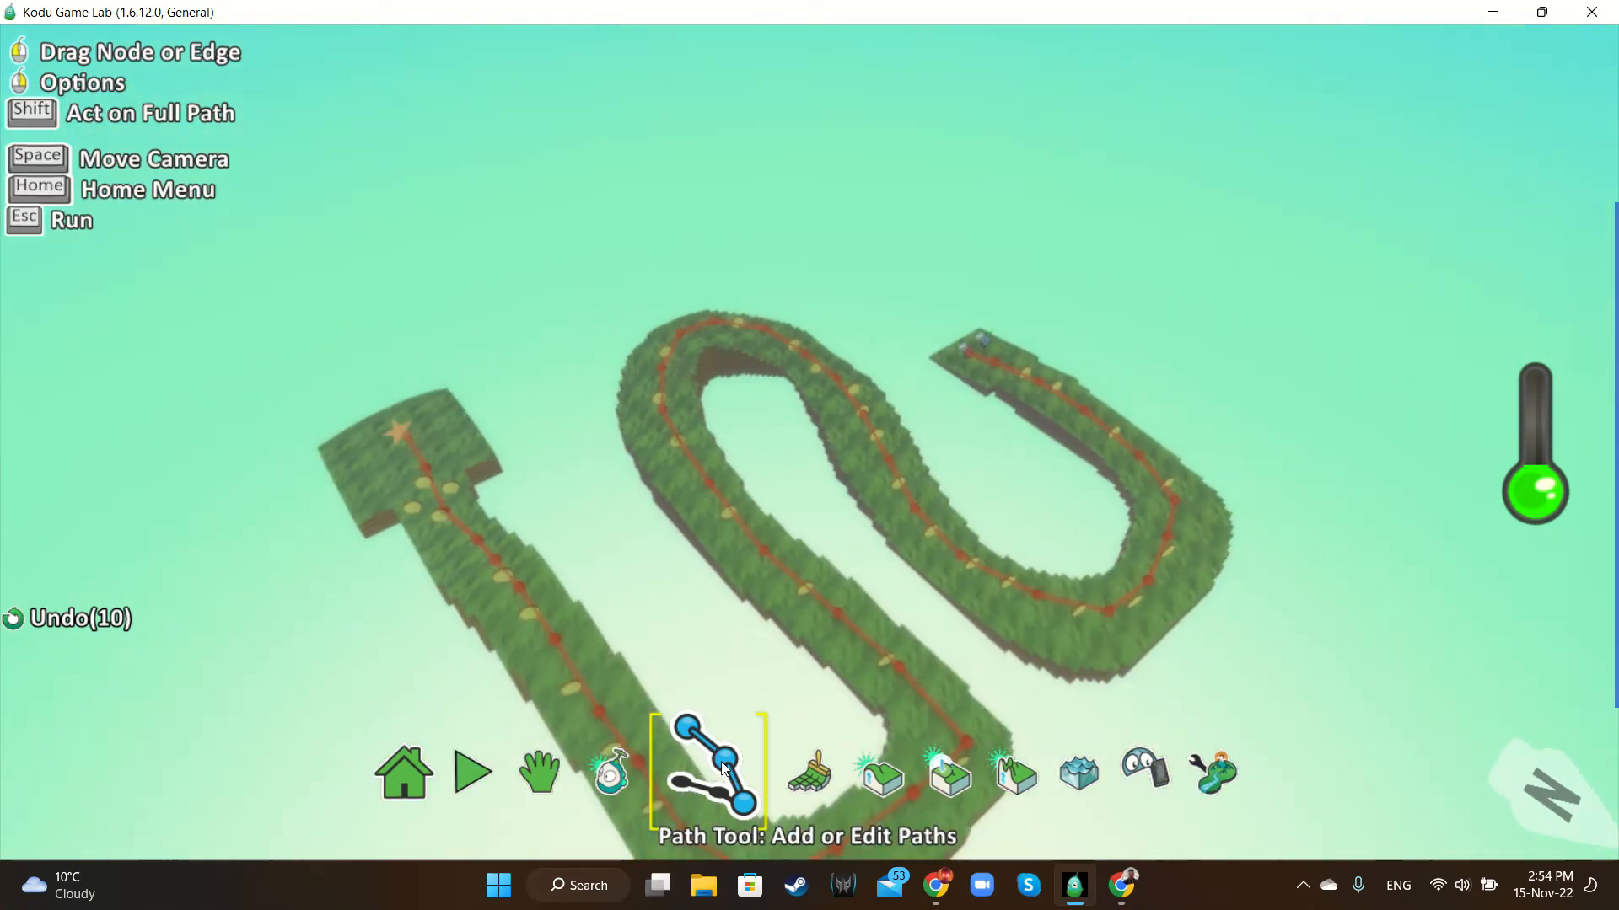
click(593, 524)
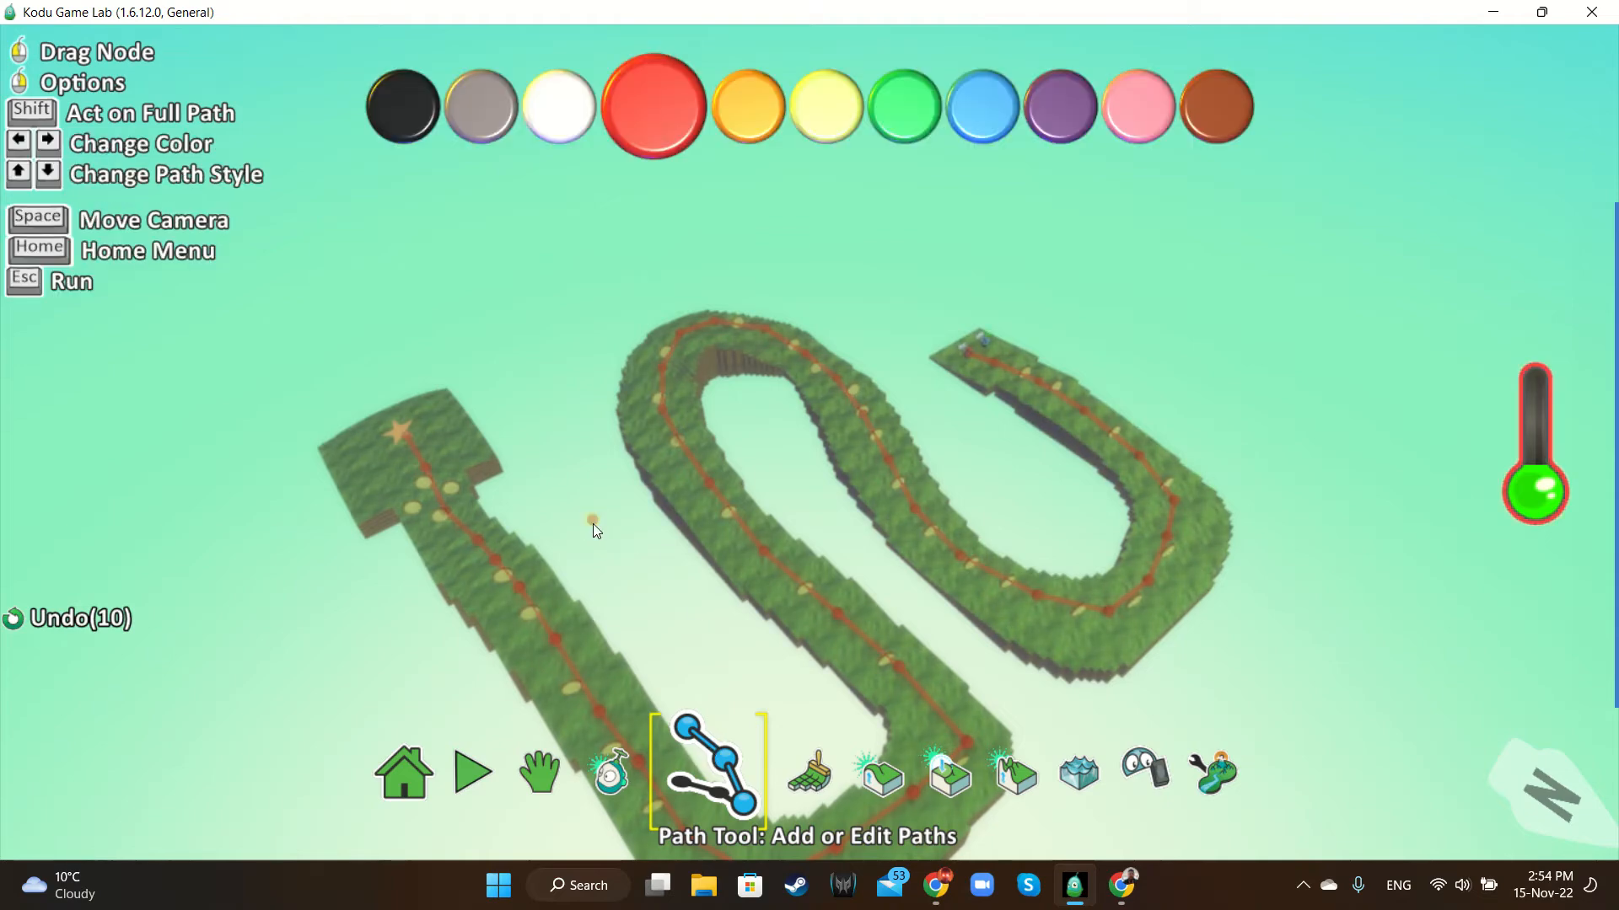
click(750, 672)
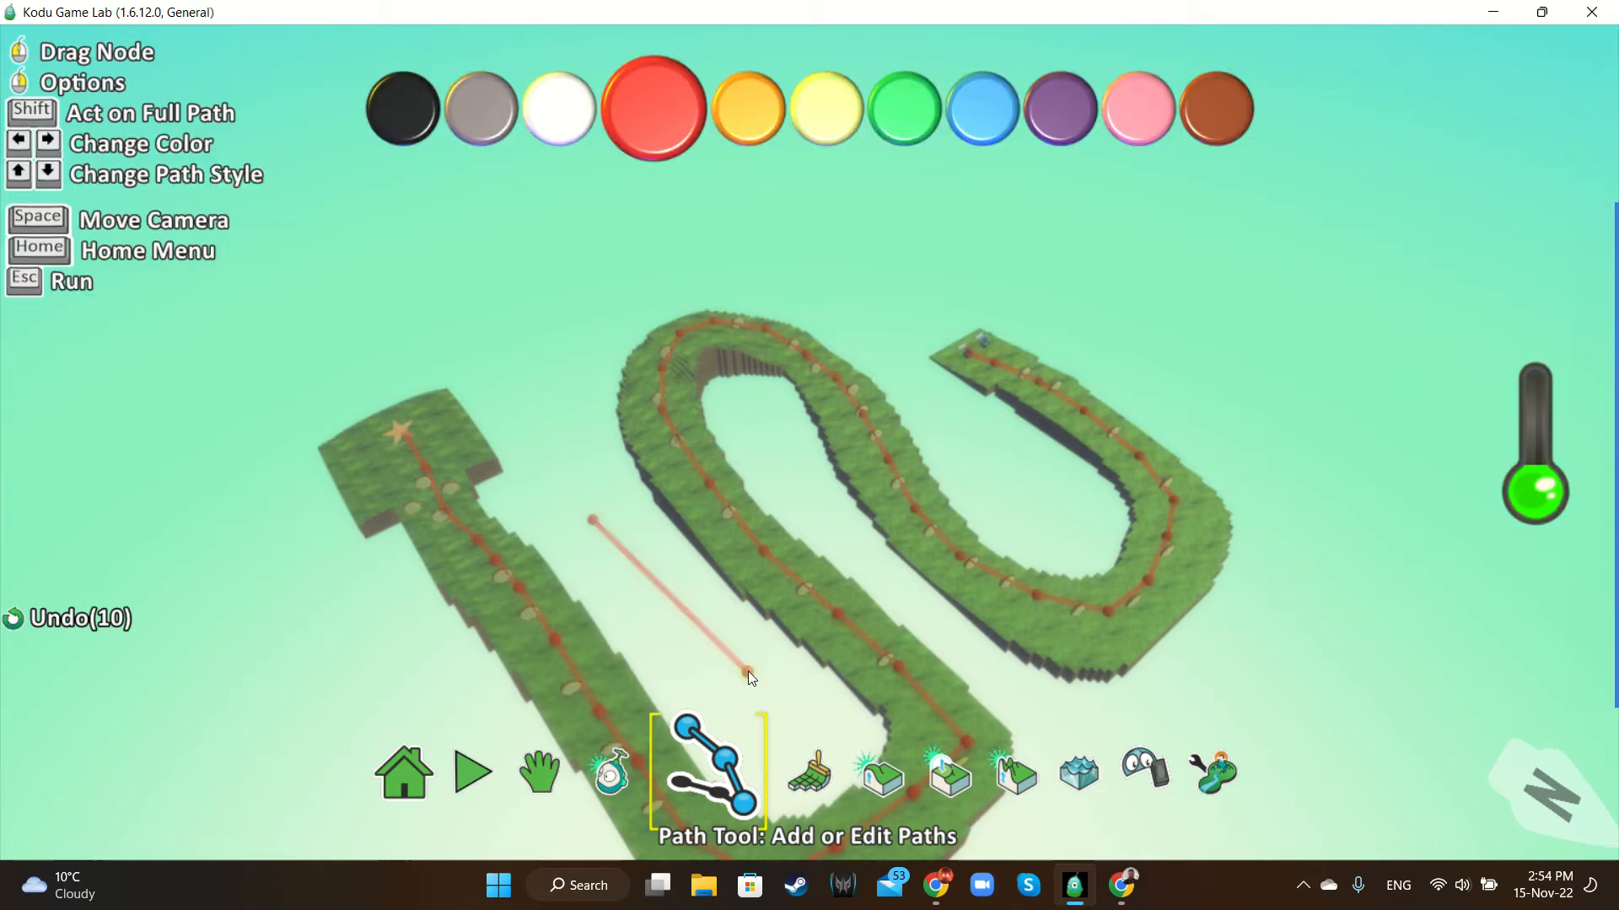
Change the new path's colour to black
key(Right)
key(Right)
key(Right)
key(Right)
key(Right)
key(Right)
key(Right)
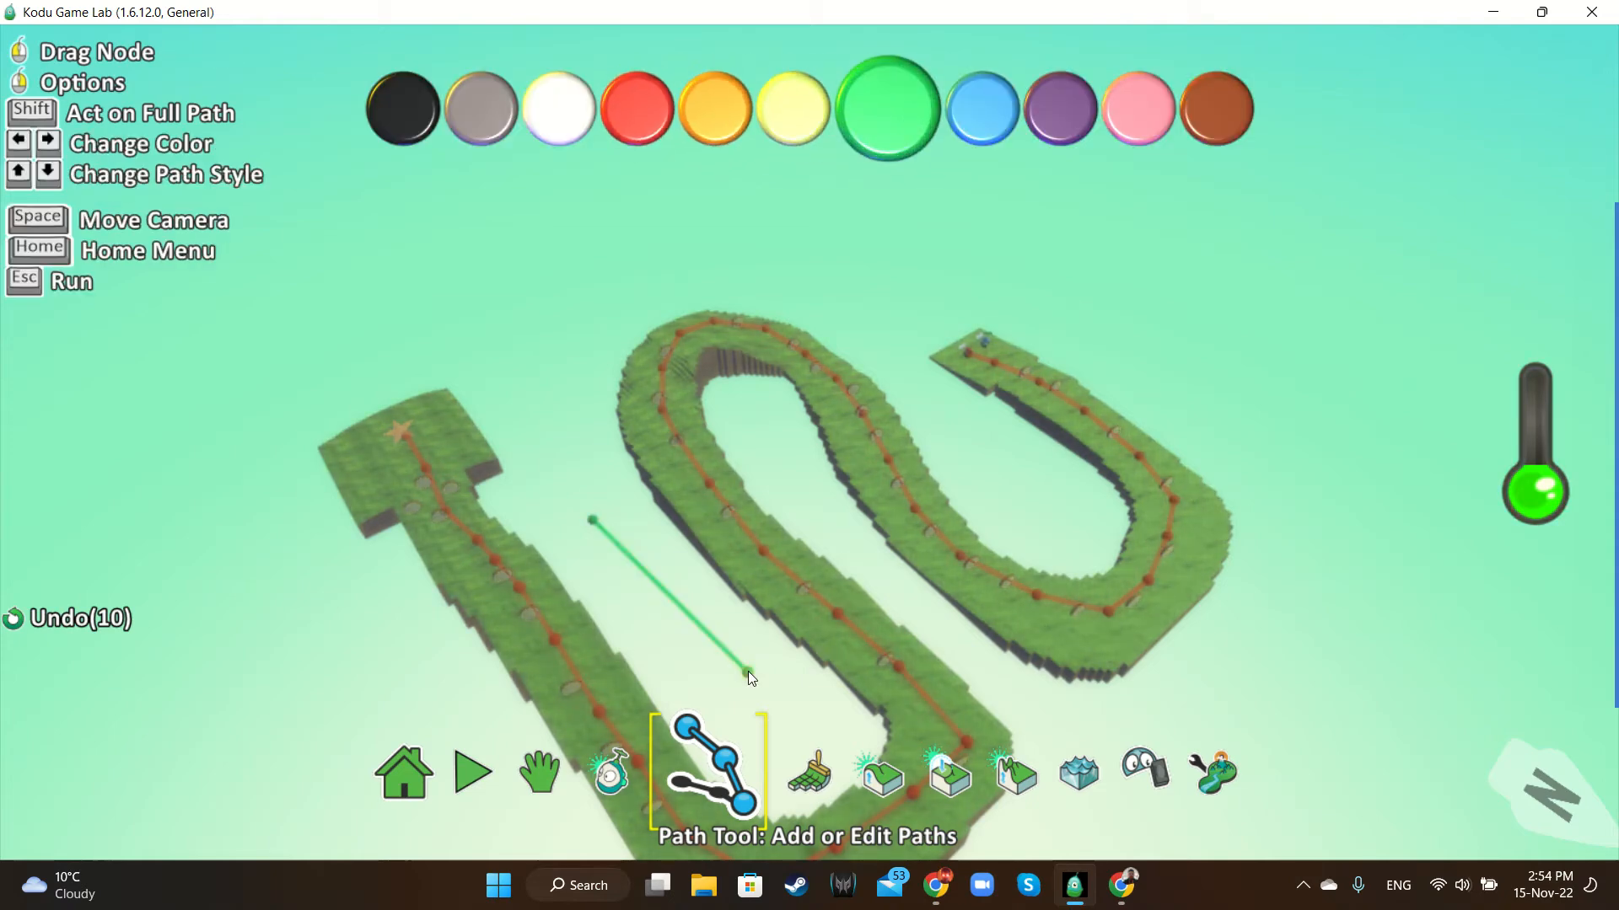
key(Right)
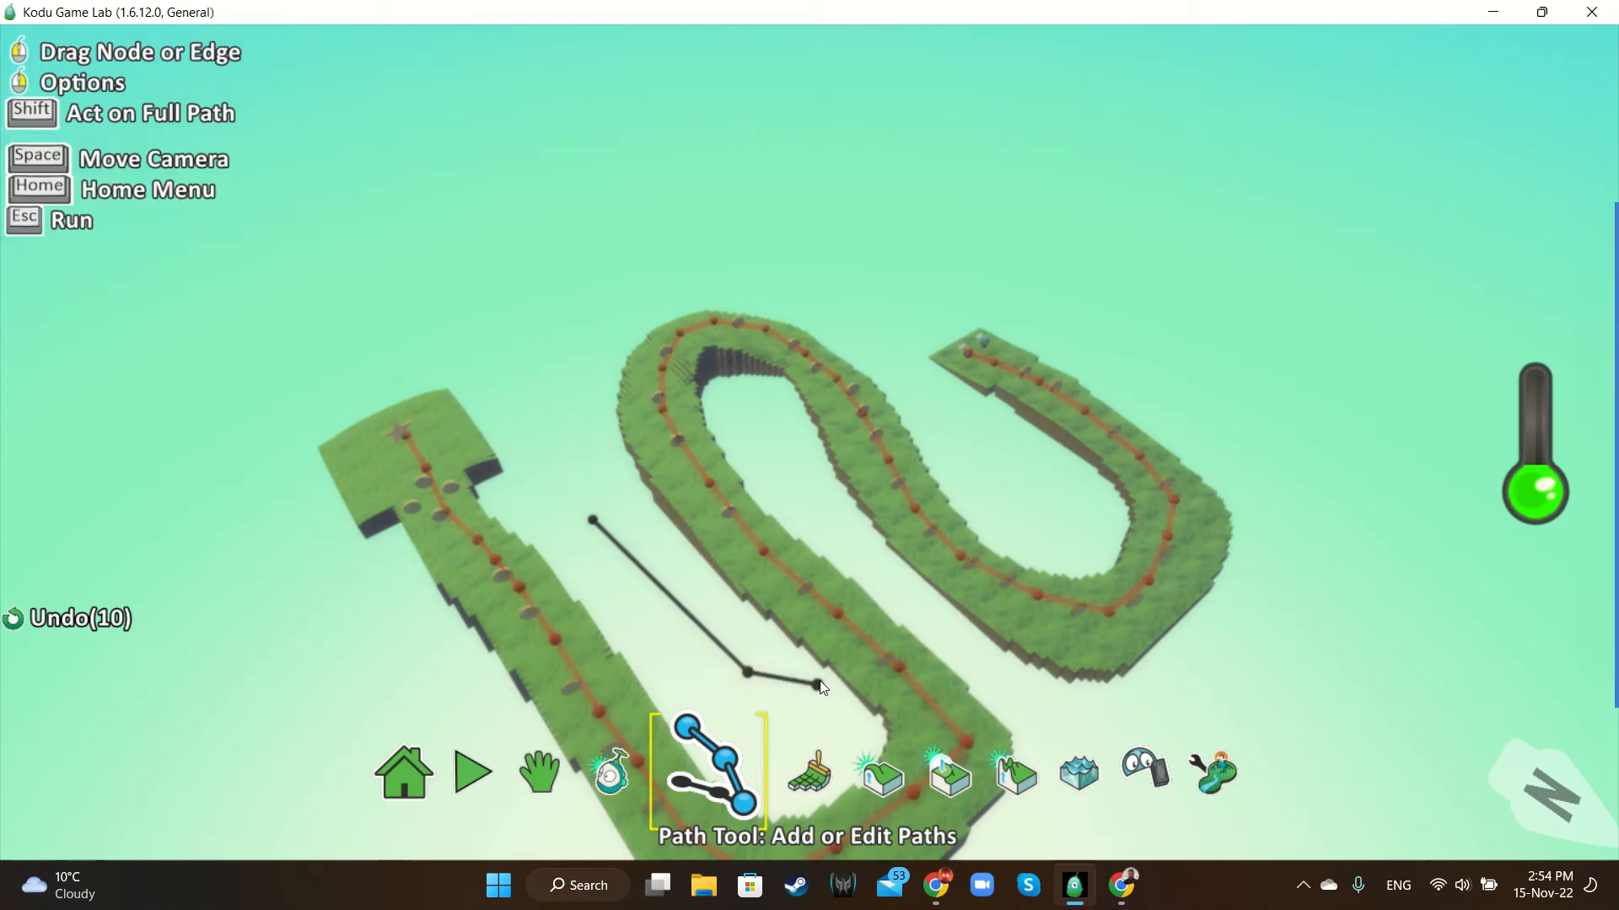
Extend the black path with nodes around the middle track sections and close it into a loop at its first node
click(750, 671)
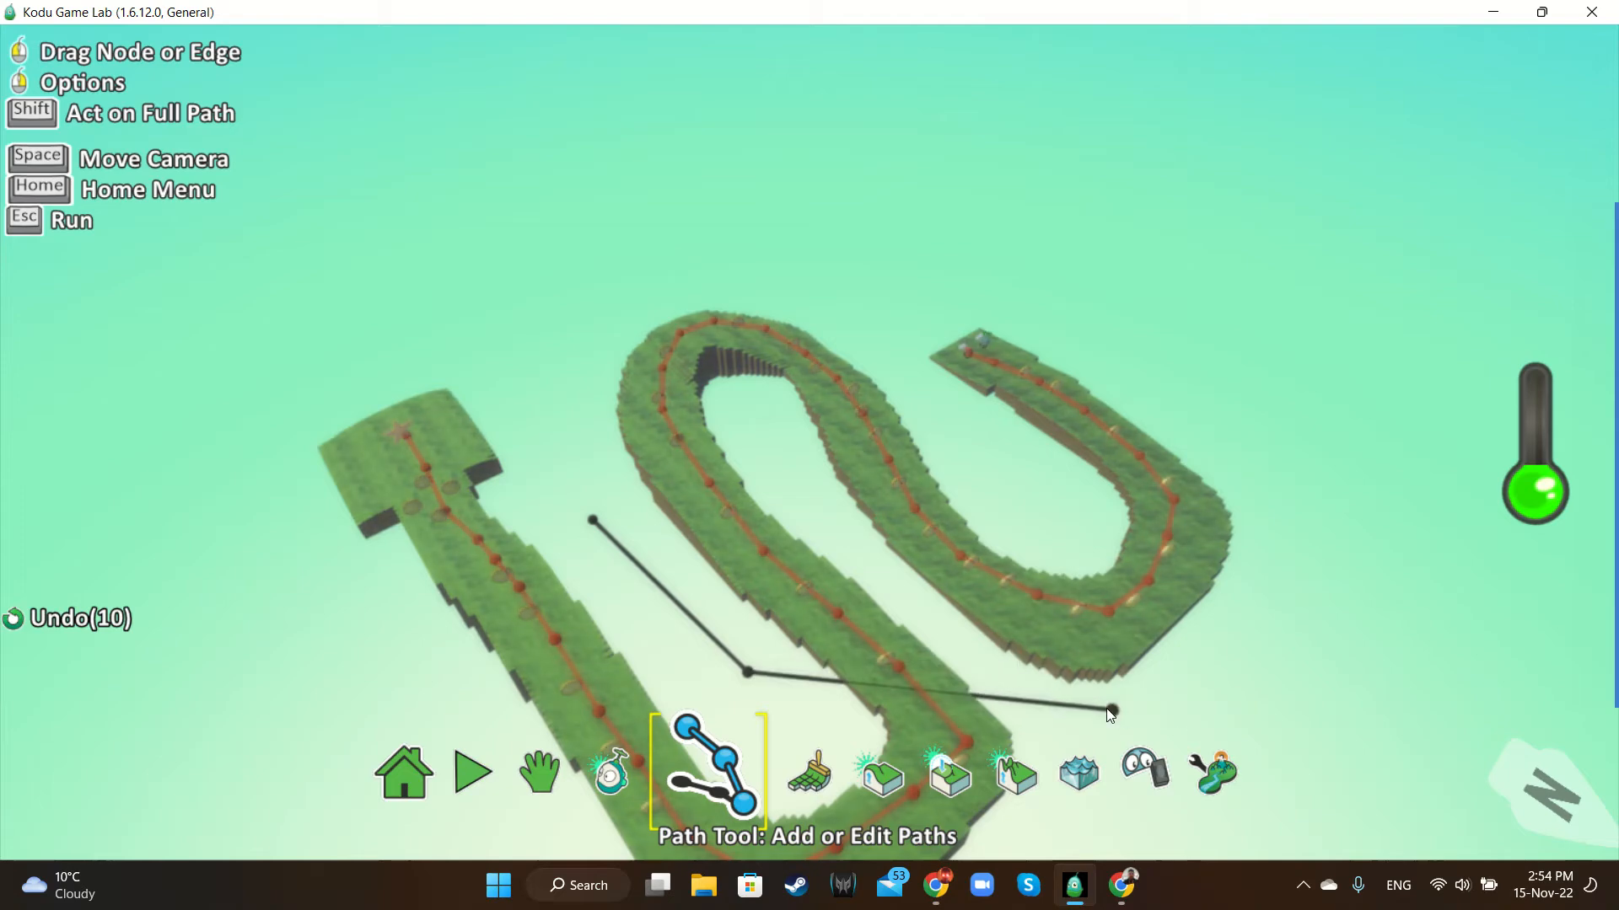
click(1109, 710)
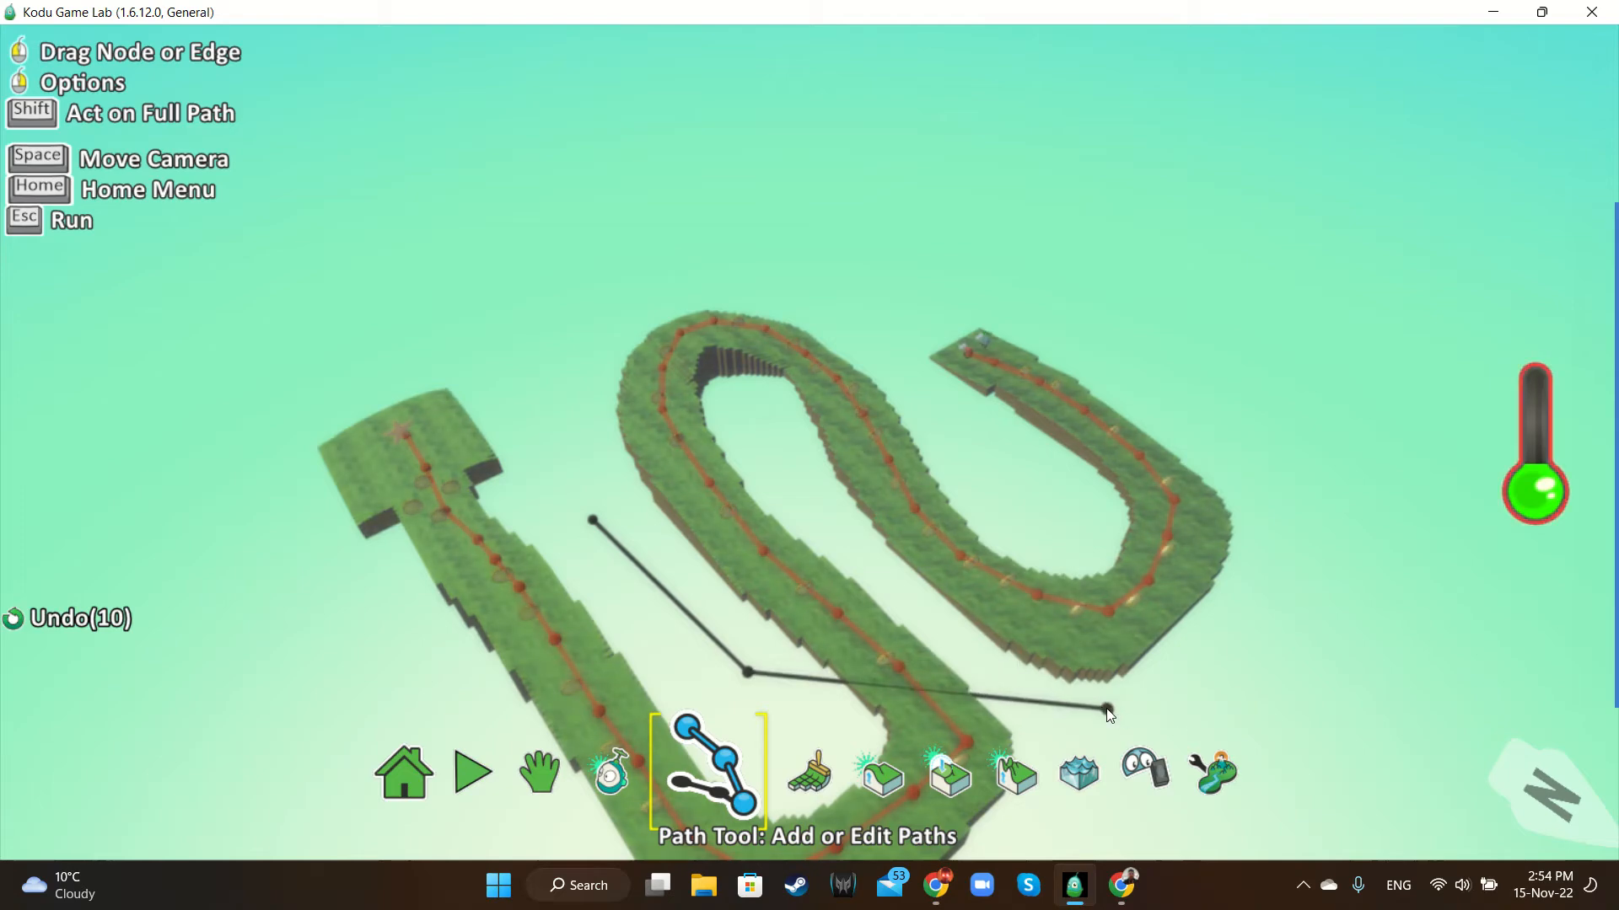
click(1055, 493)
click(839, 295)
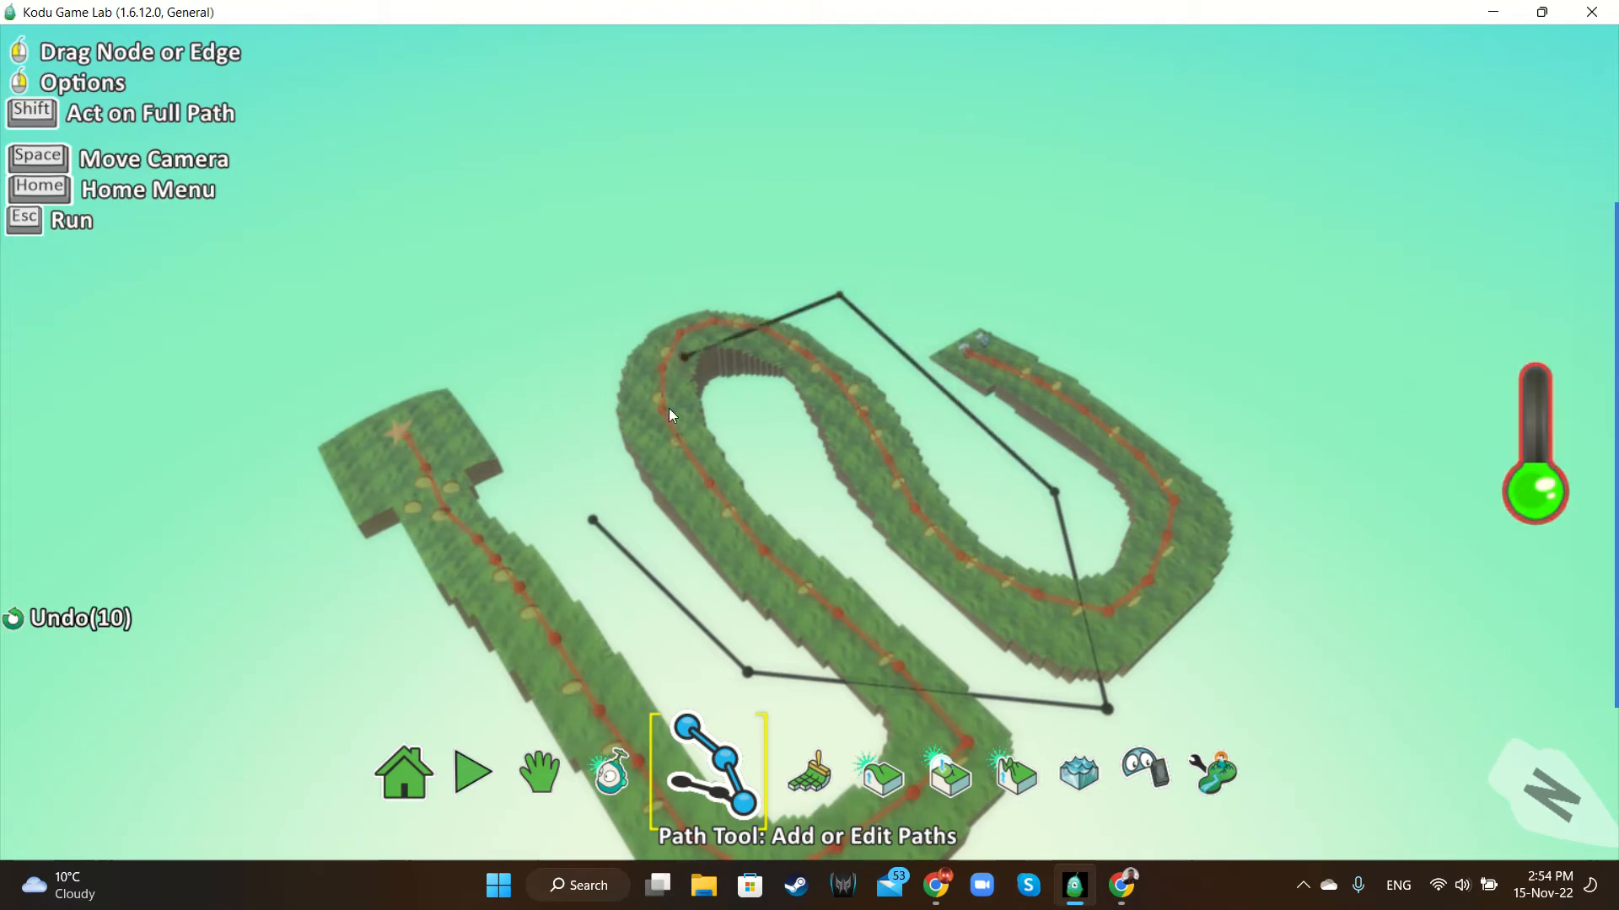
click(594, 520)
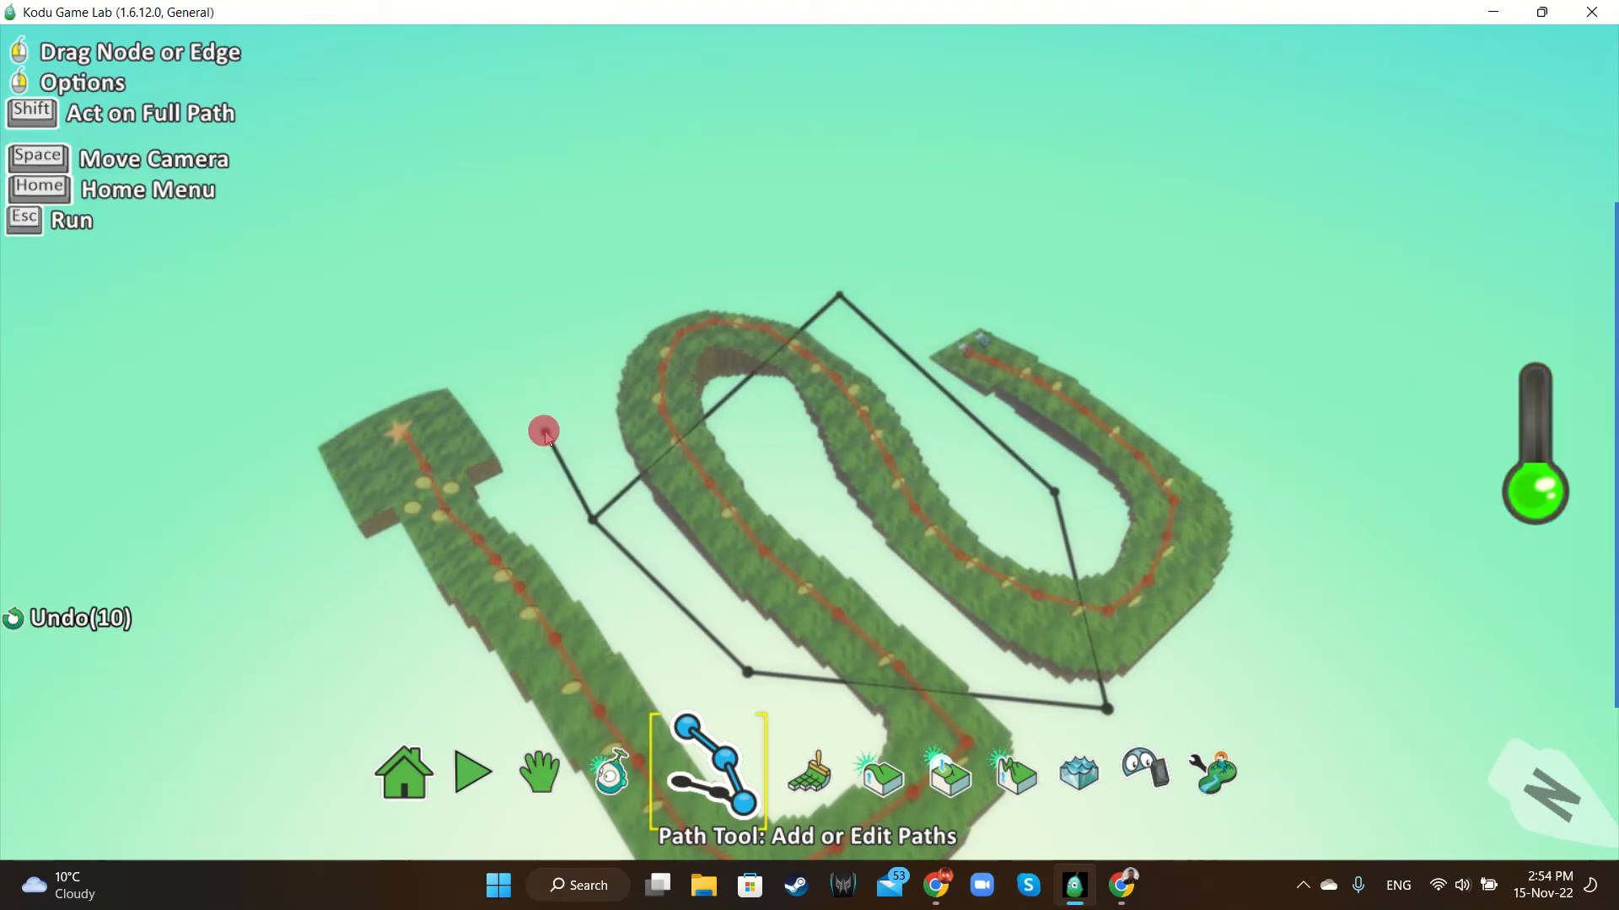
right_click(545, 433)
Raise the black path node just outside the wide bend near the race start to a height of 11.51
key(space)
right_drag(759, 597, 736, 519)
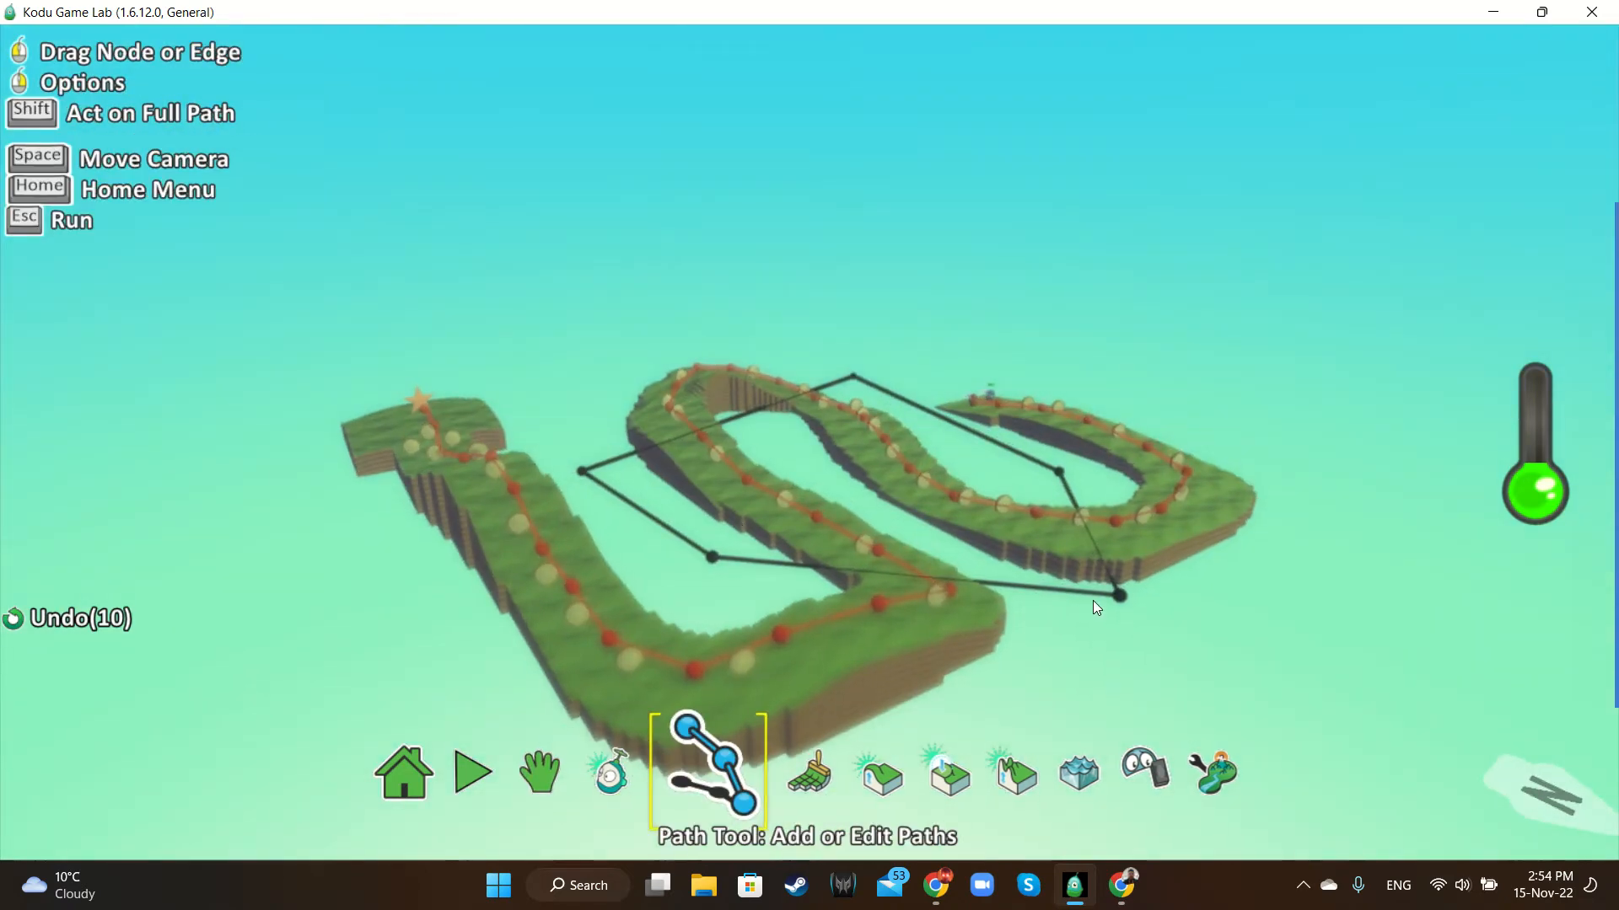
mouse_move(1120, 596)
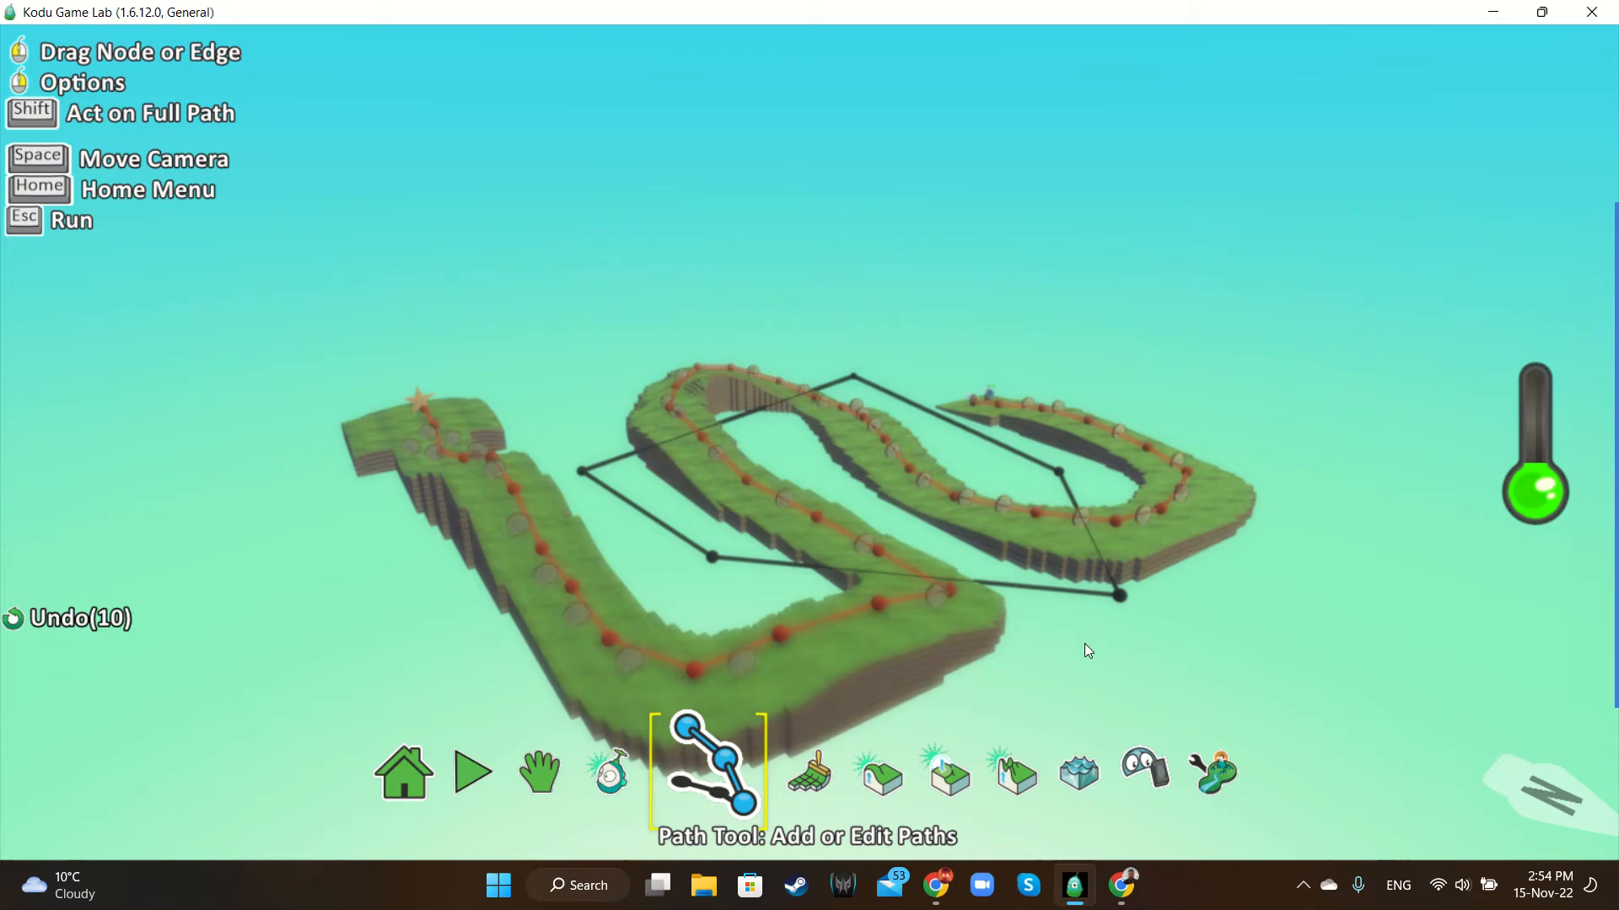
scroll(1084, 642, up, 1)
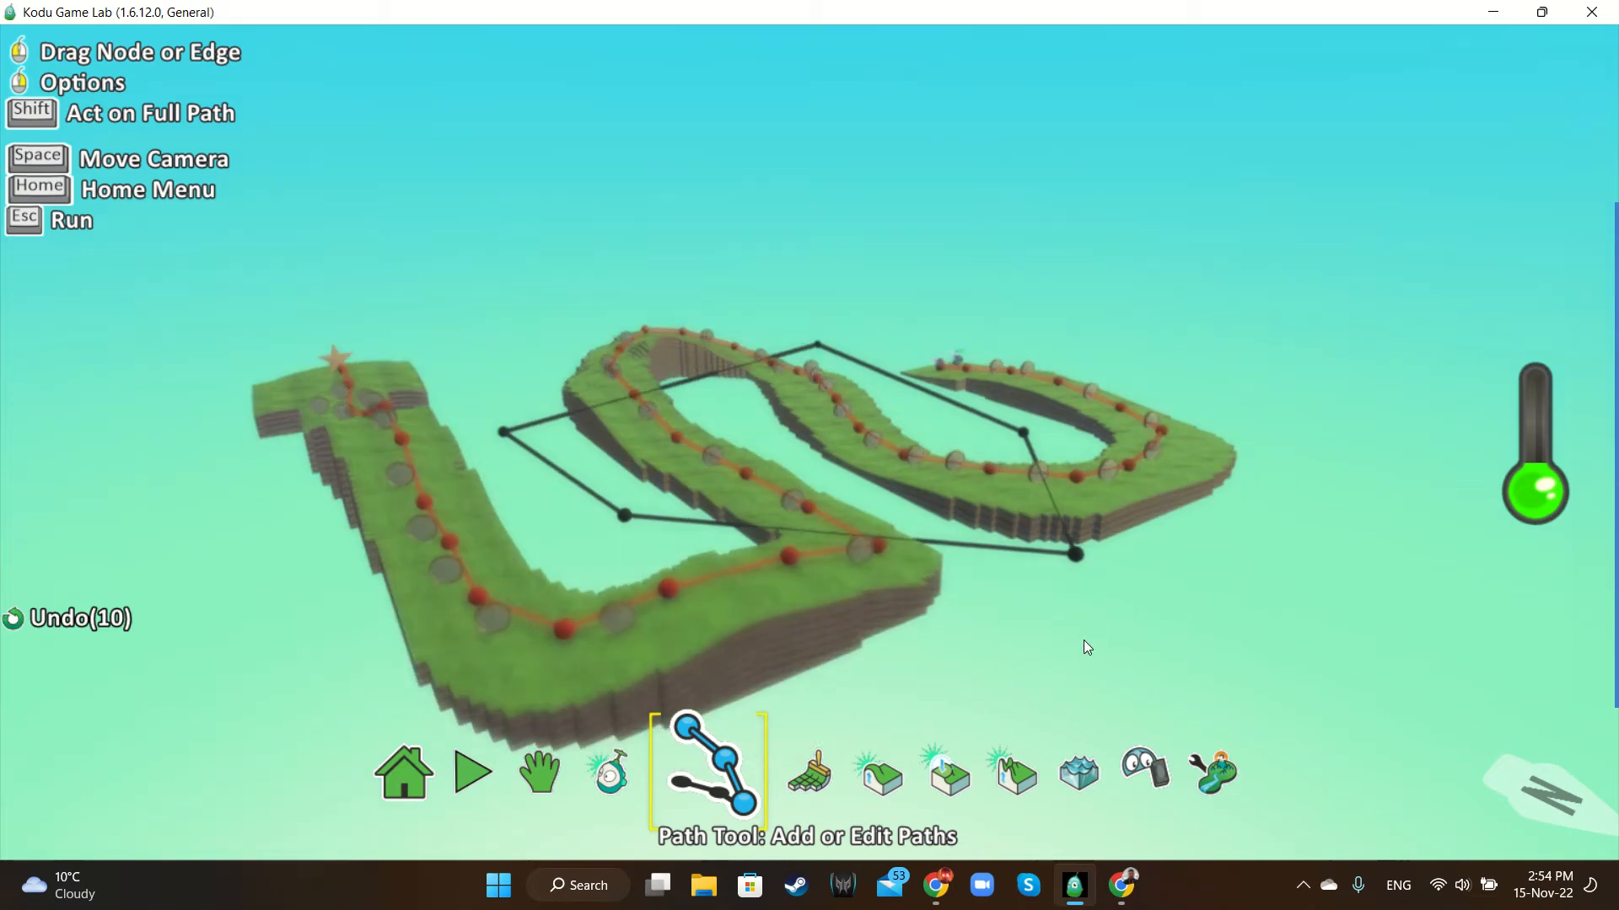
right_click(1072, 553)
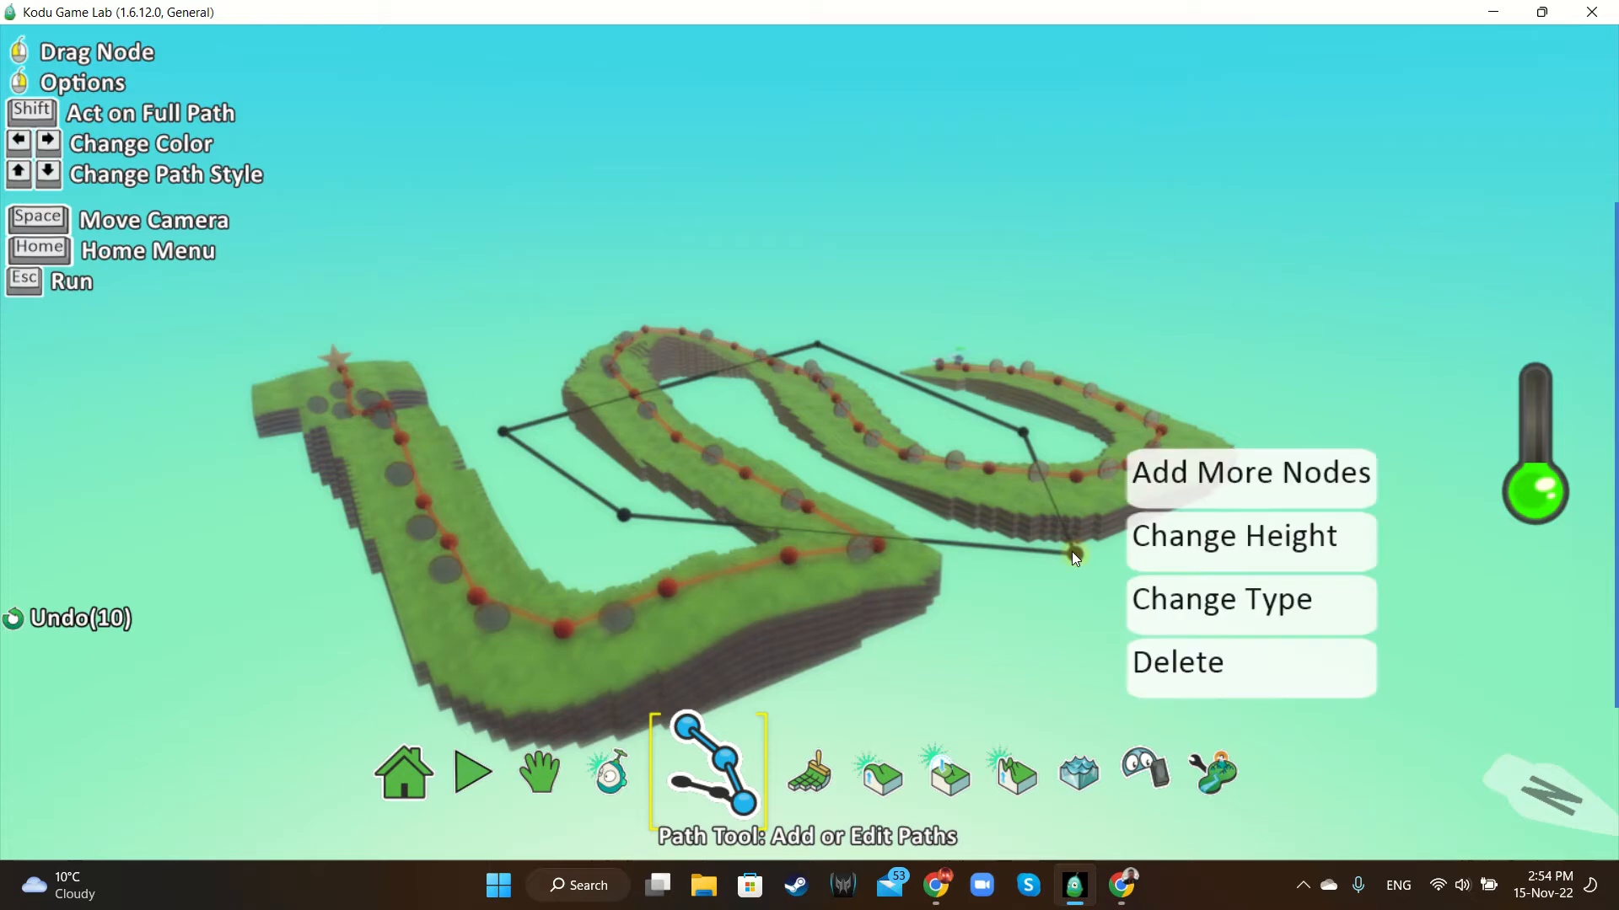
click(1248, 538)
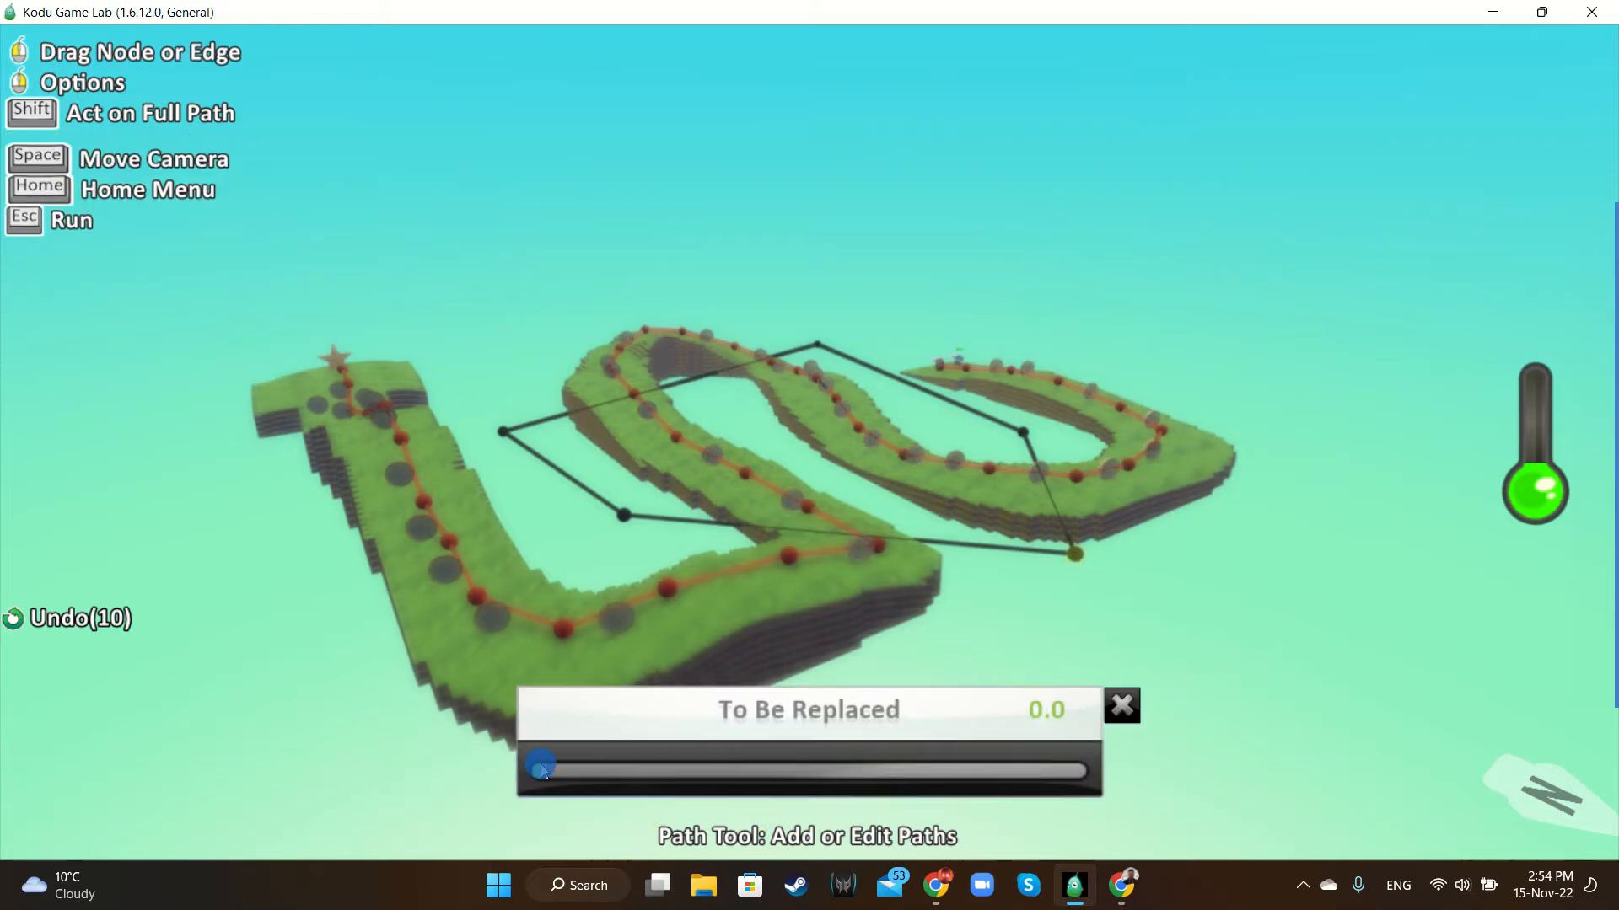
drag(560, 765, 748, 752)
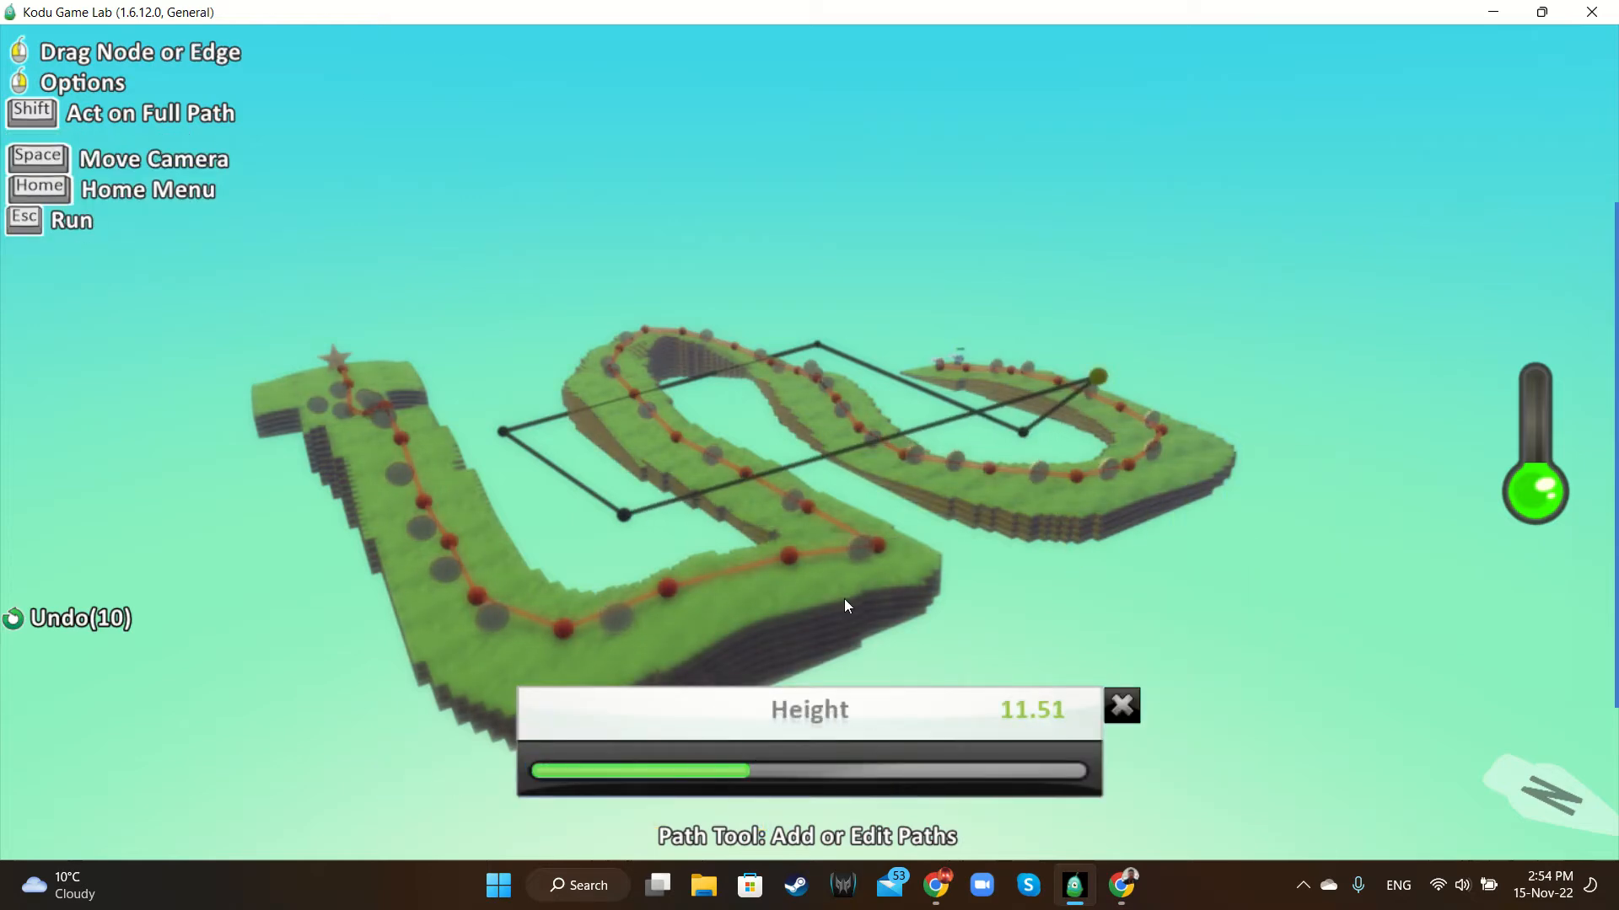
click(1121, 693)
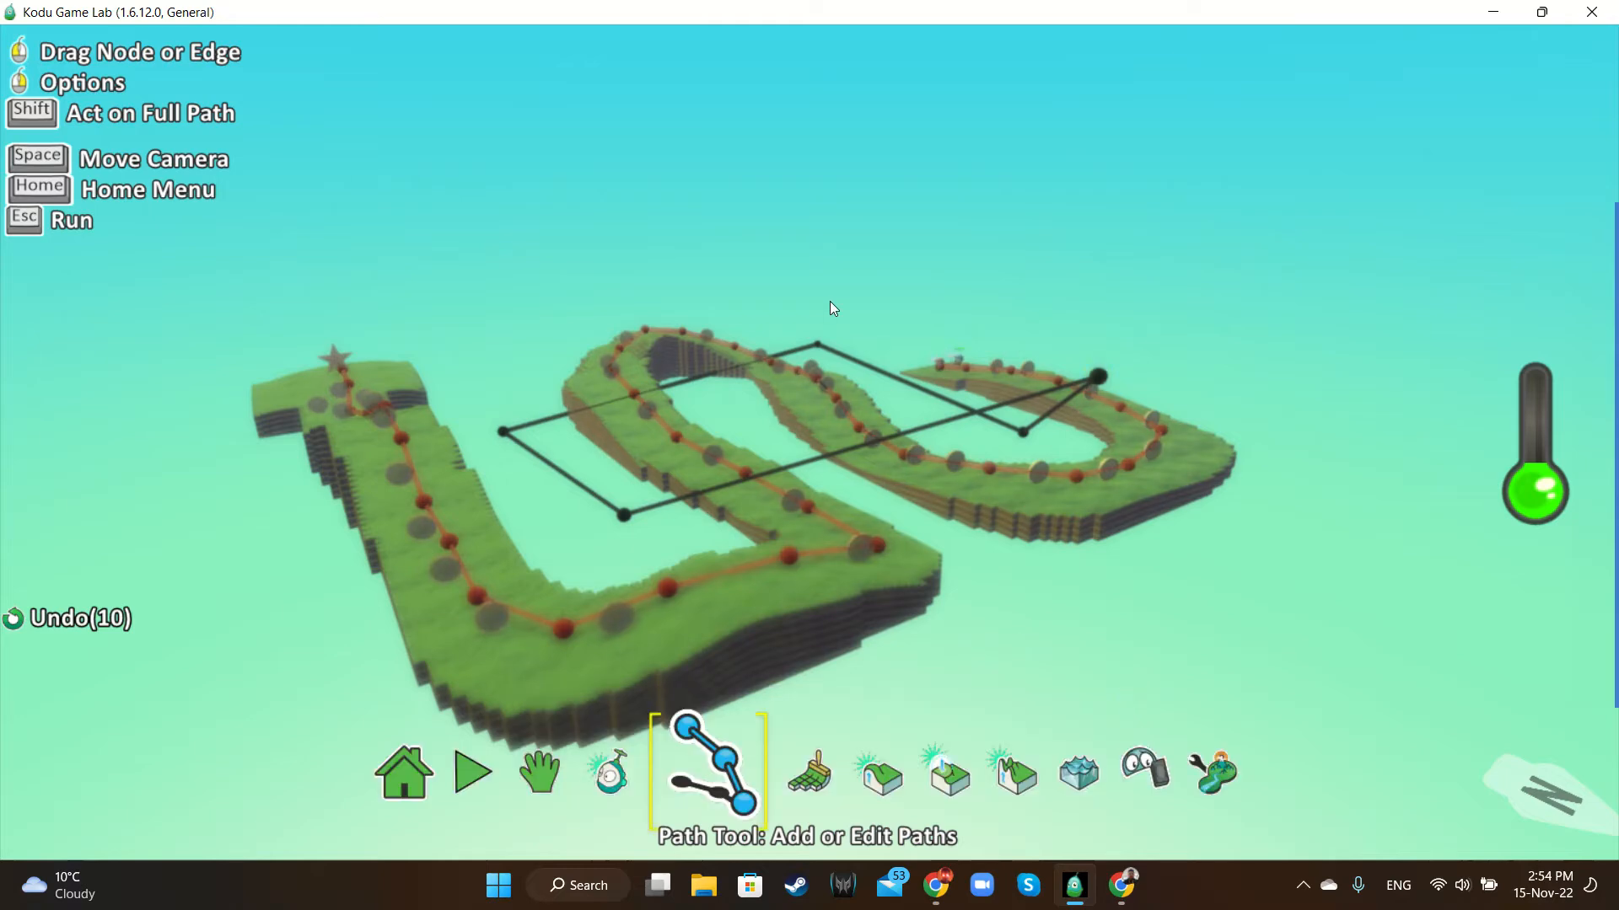
Set the height of the black path node inside the bend near the race start to 2.11
right_click(1021, 430)
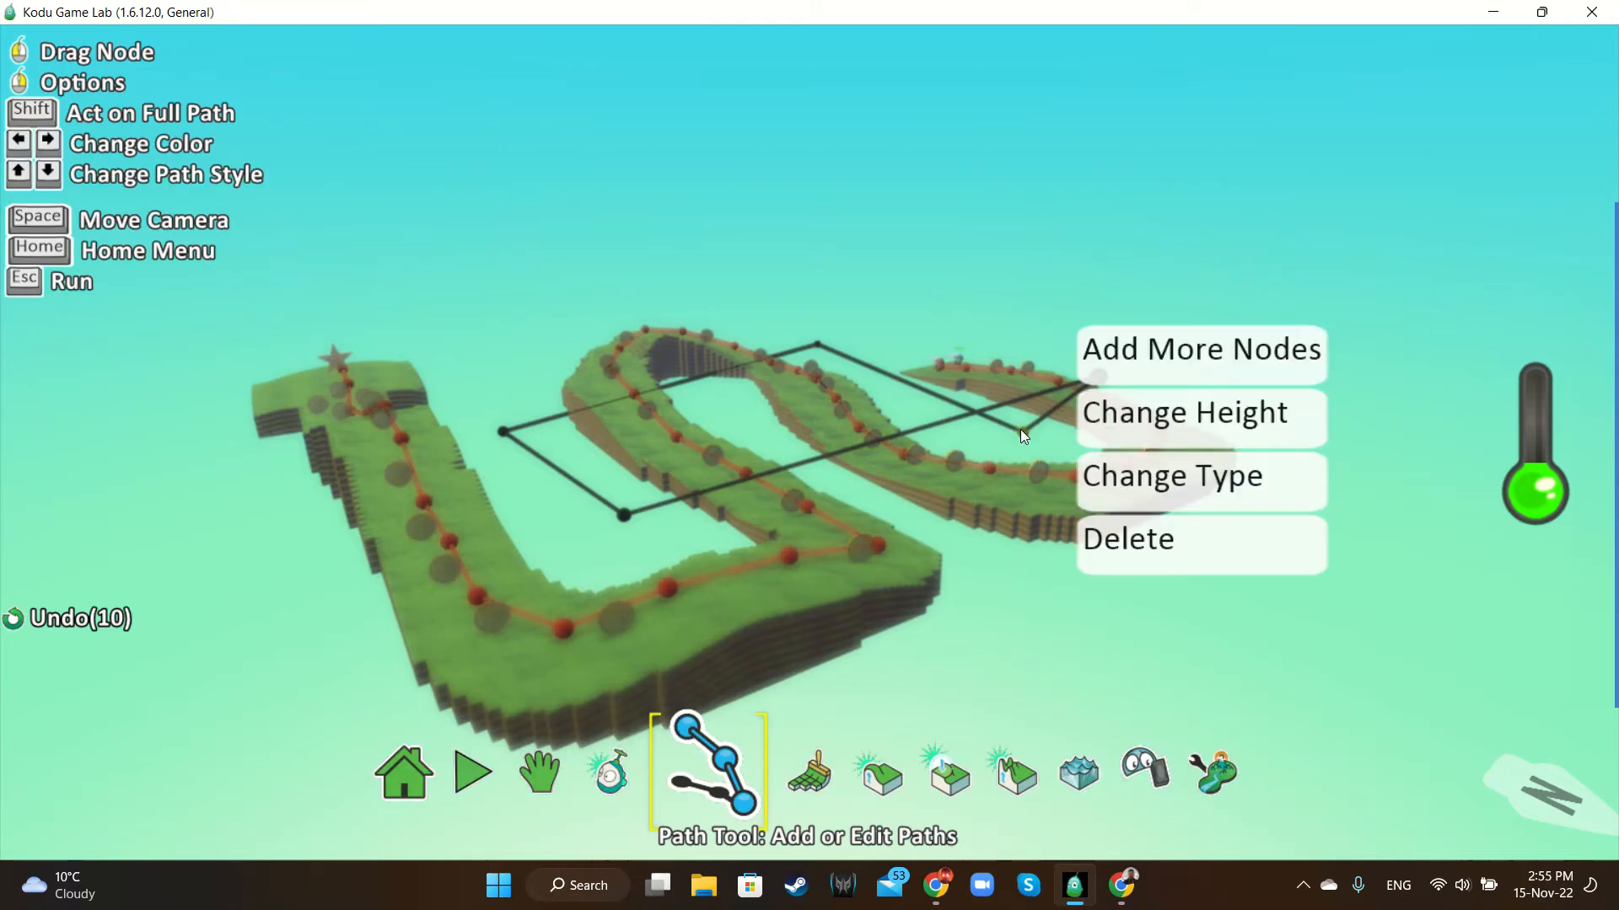
click(1188, 458)
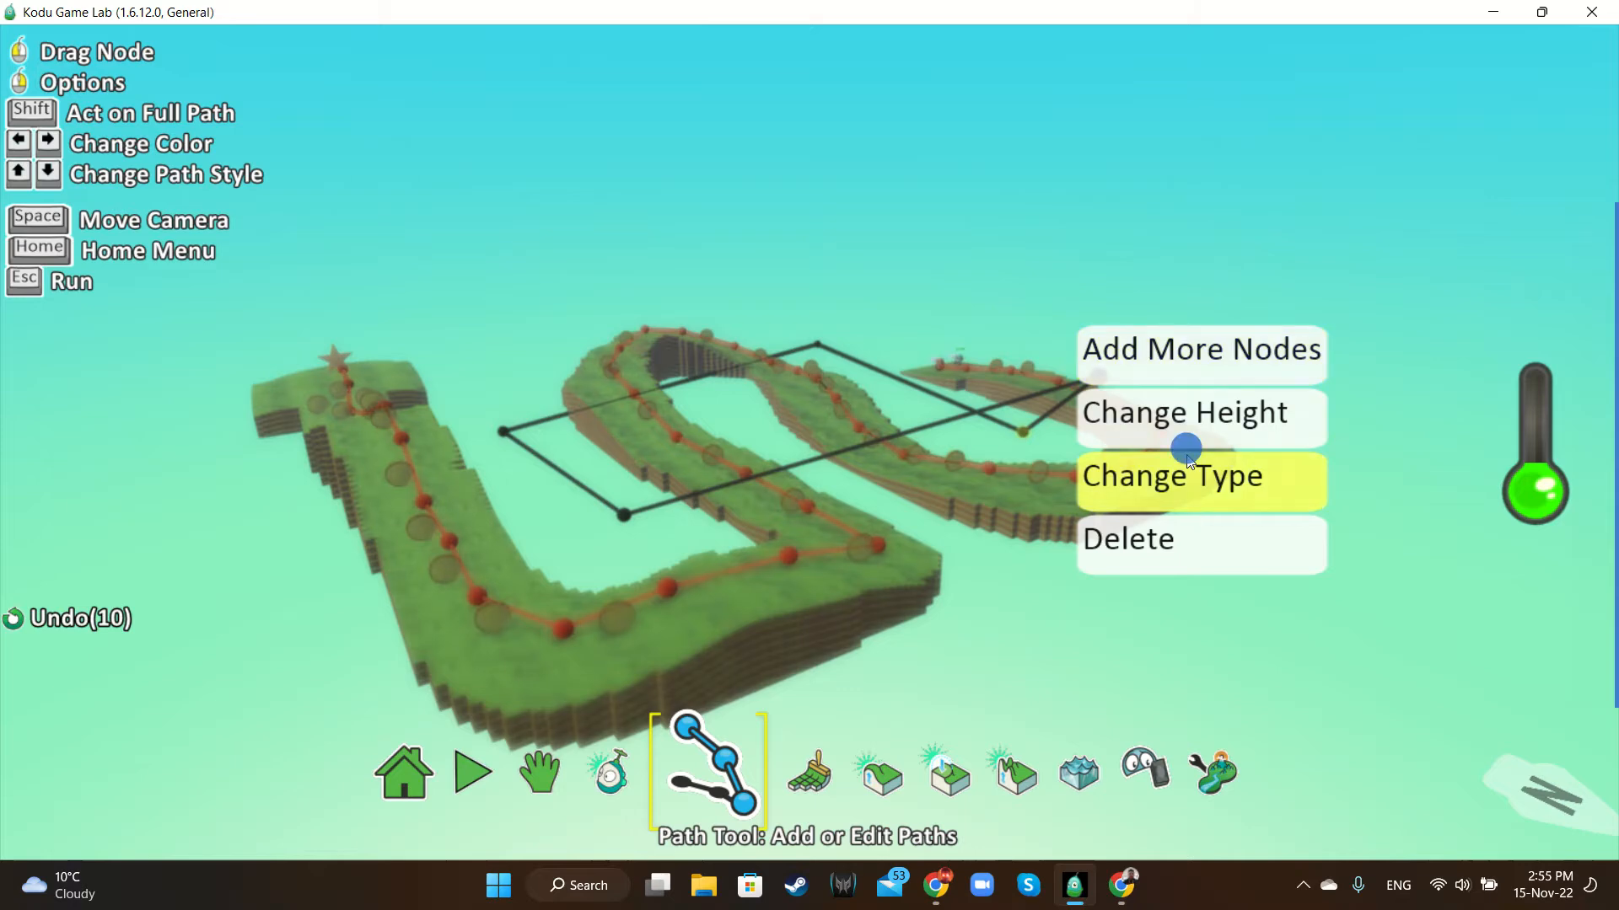
click(1185, 414)
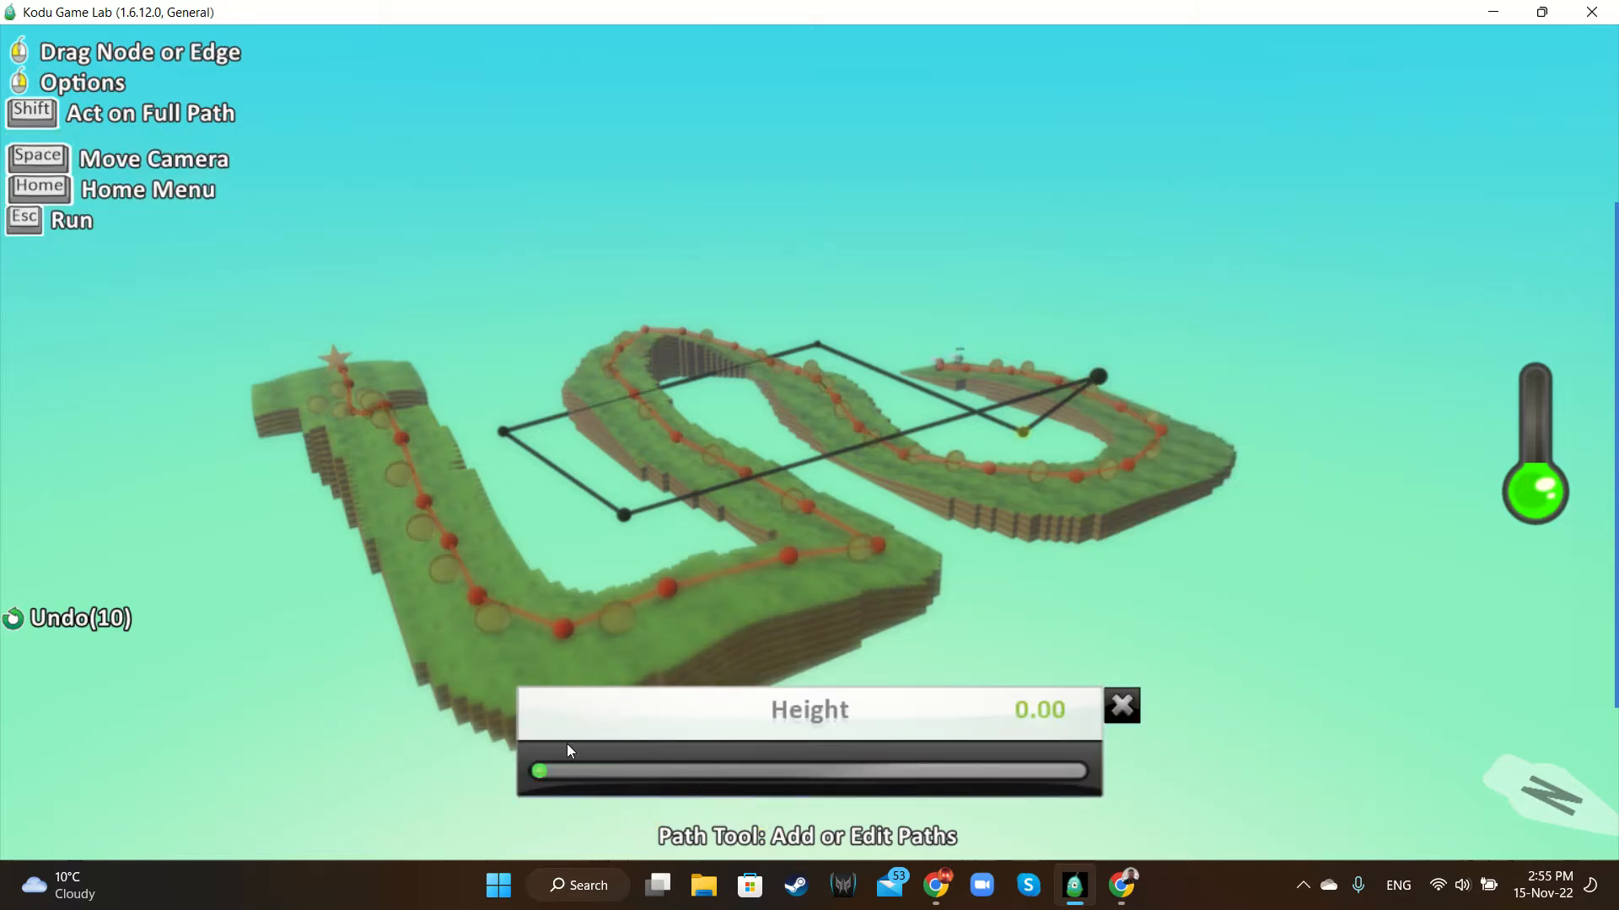
click(579, 767)
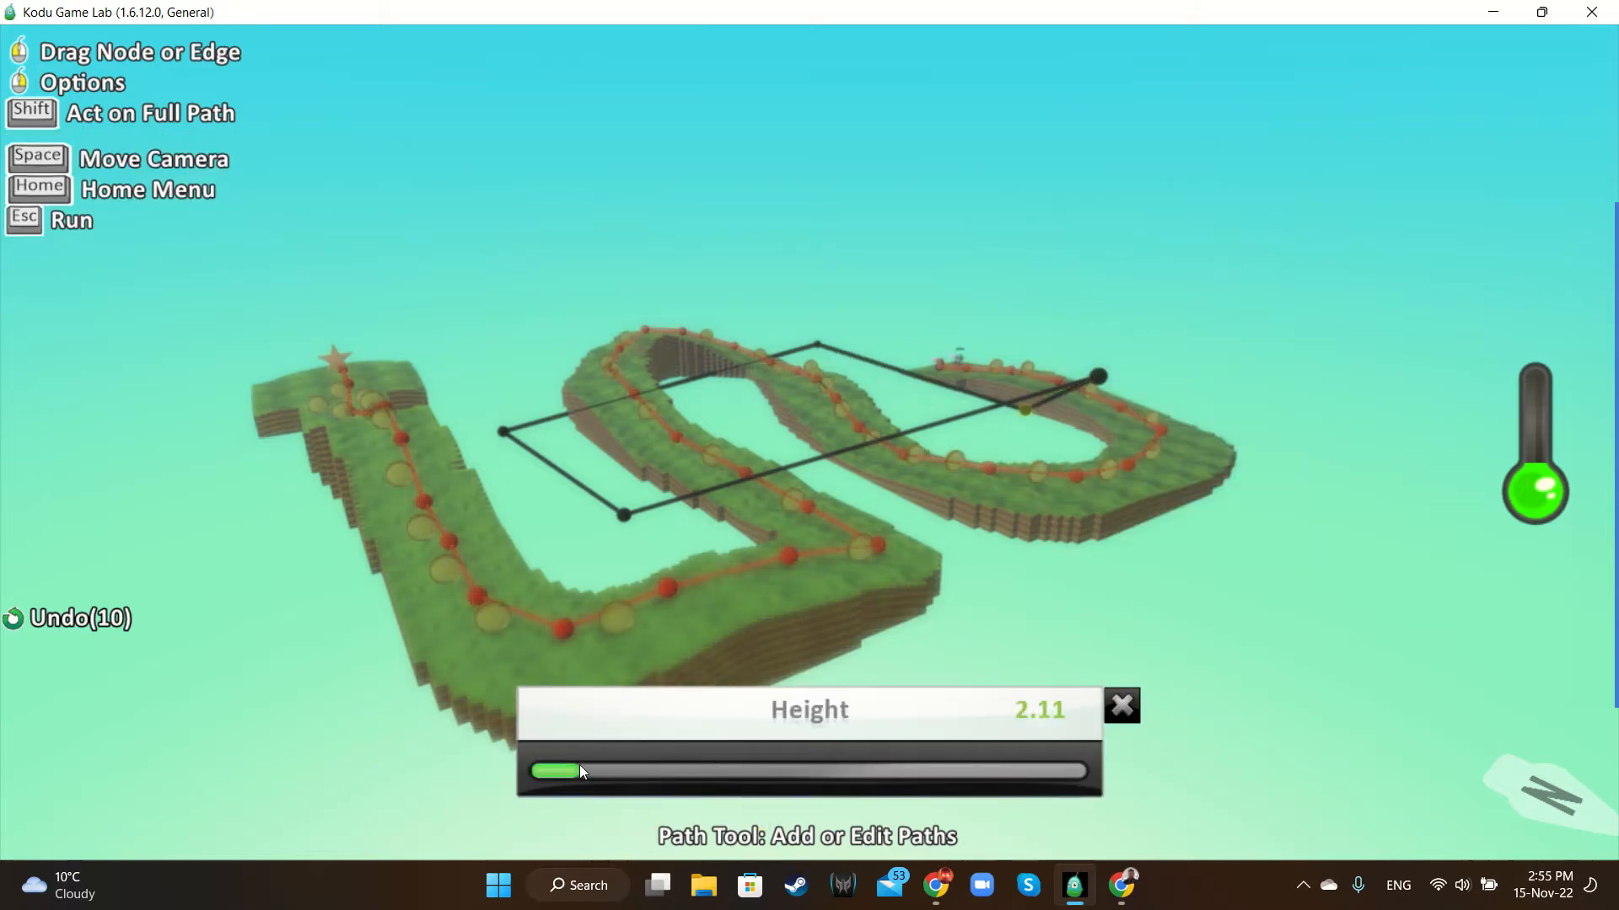
click(1122, 707)
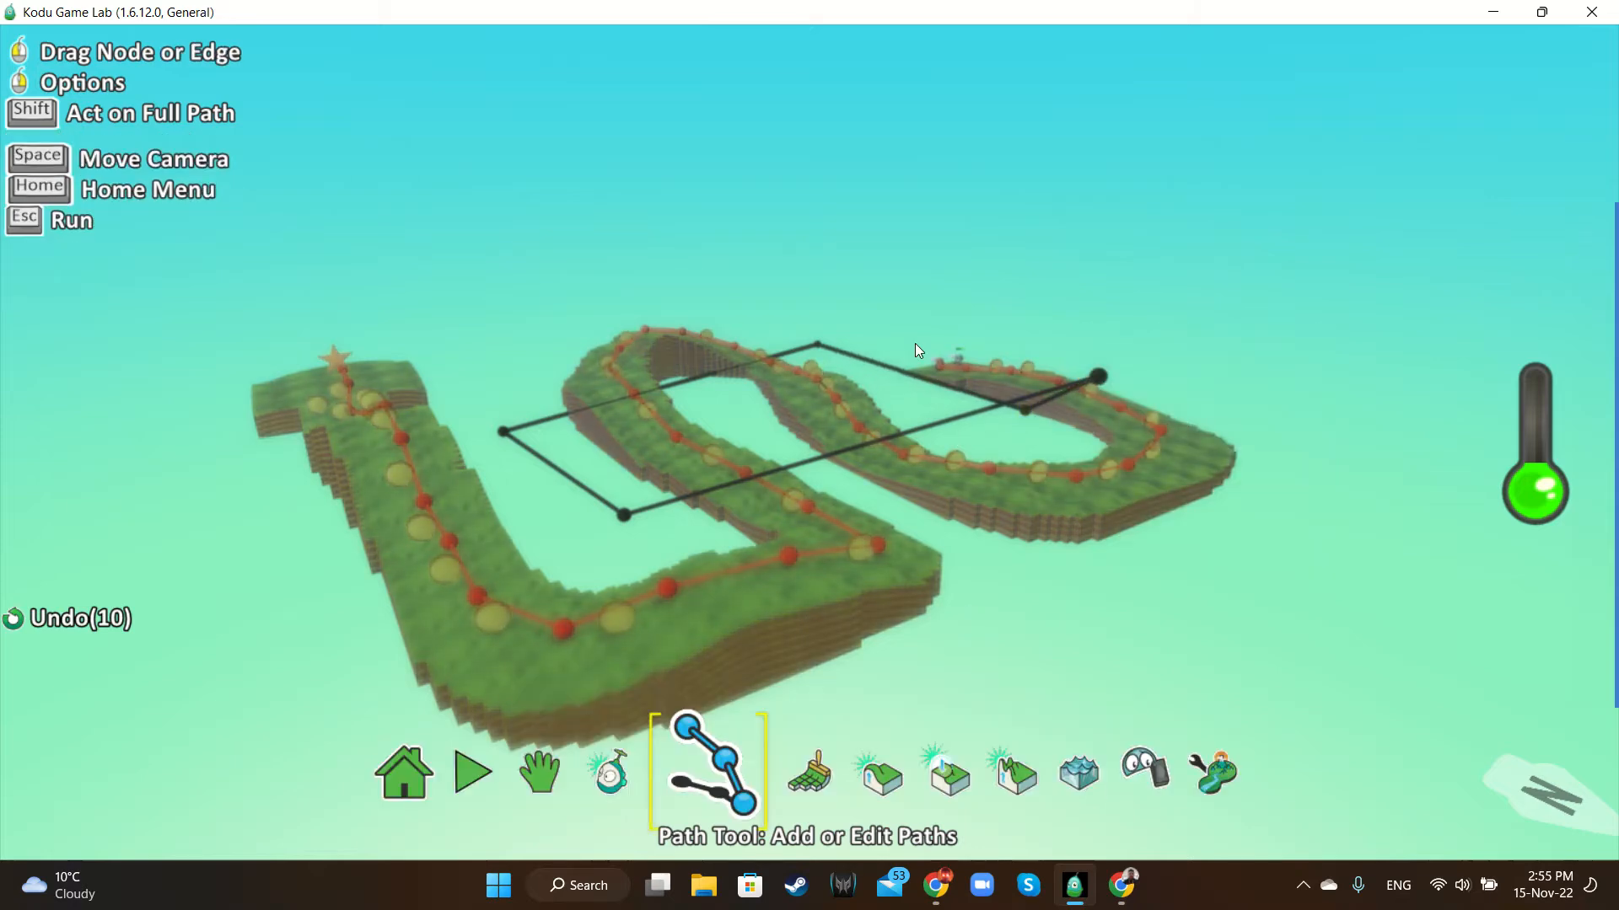
Raise the black path node on the far side of the track to a height of 8.79
right_click(815, 347)
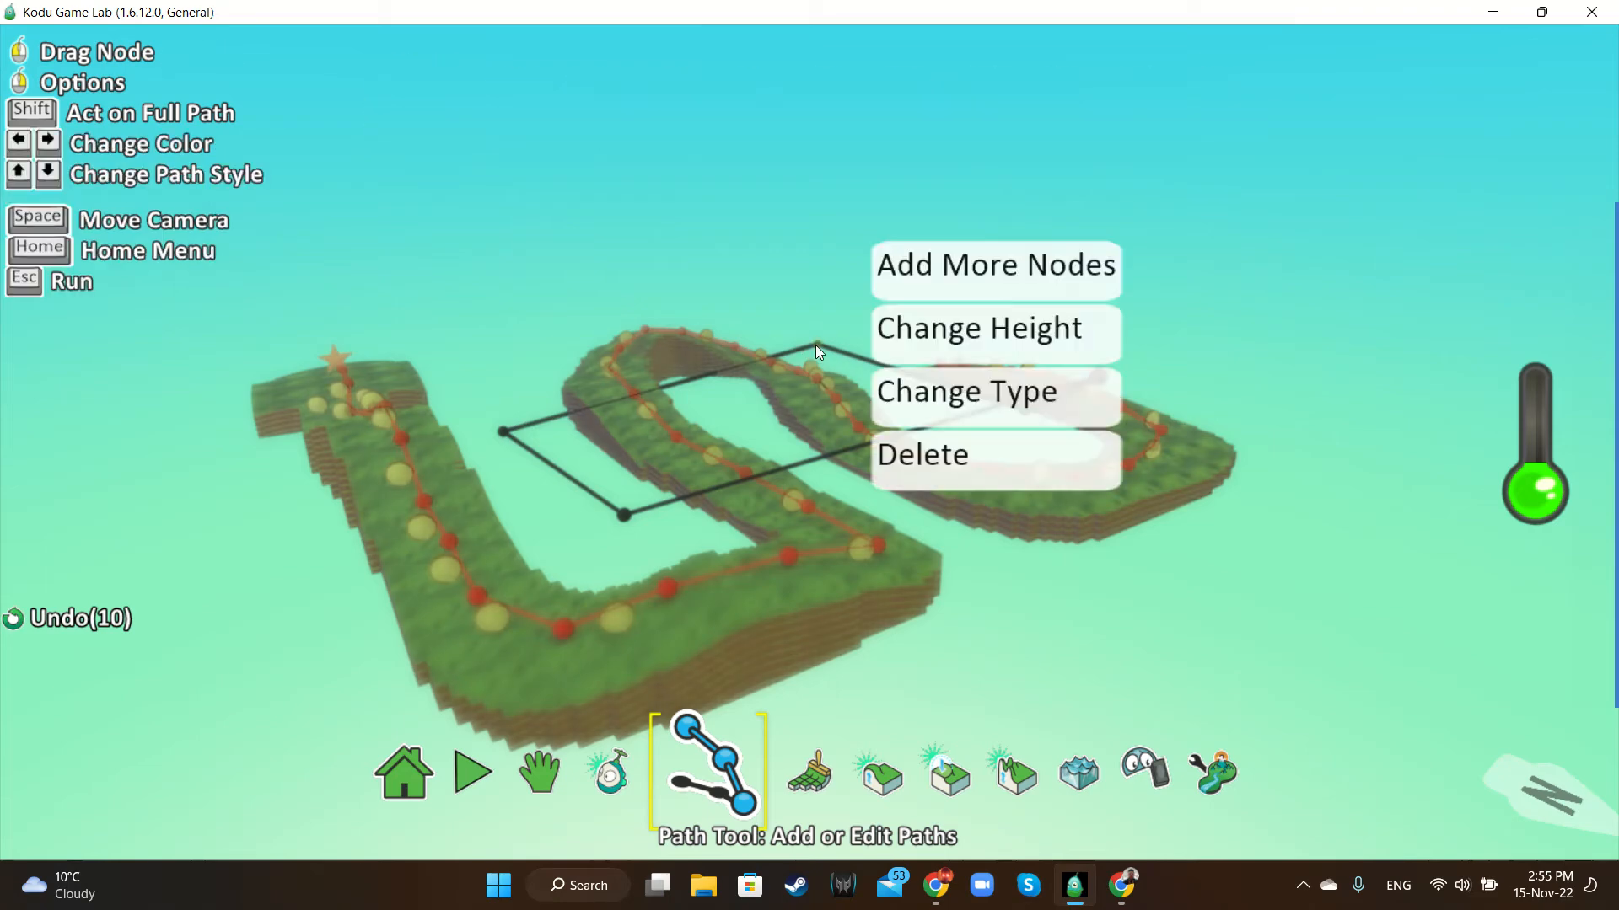
click(980, 340)
drag(641, 771, 676, 755)
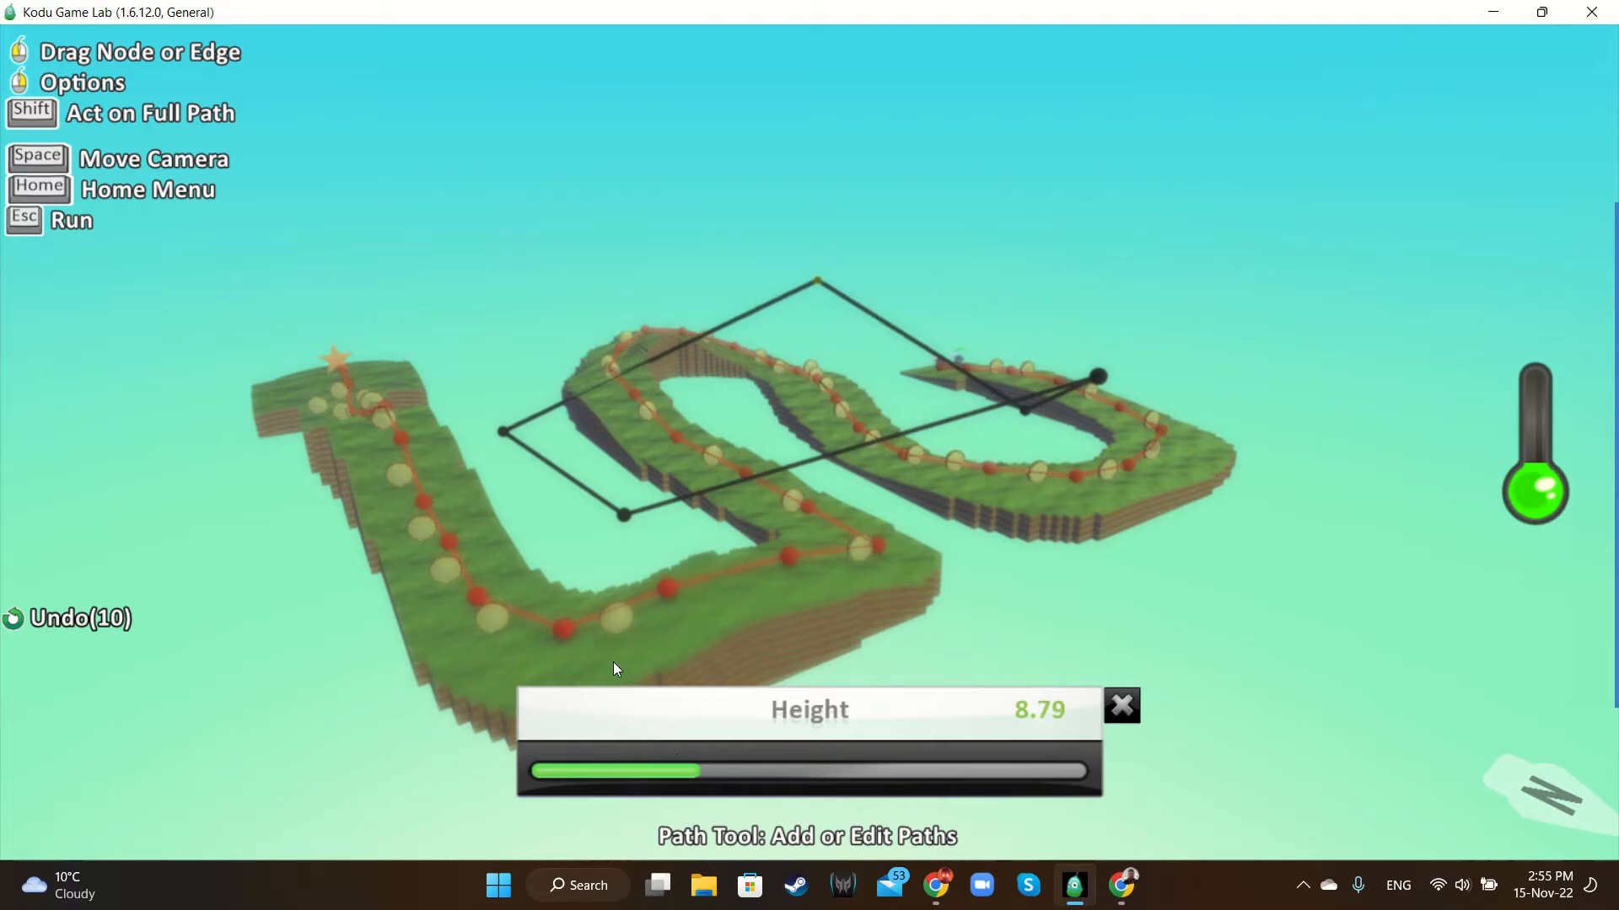
click(1122, 706)
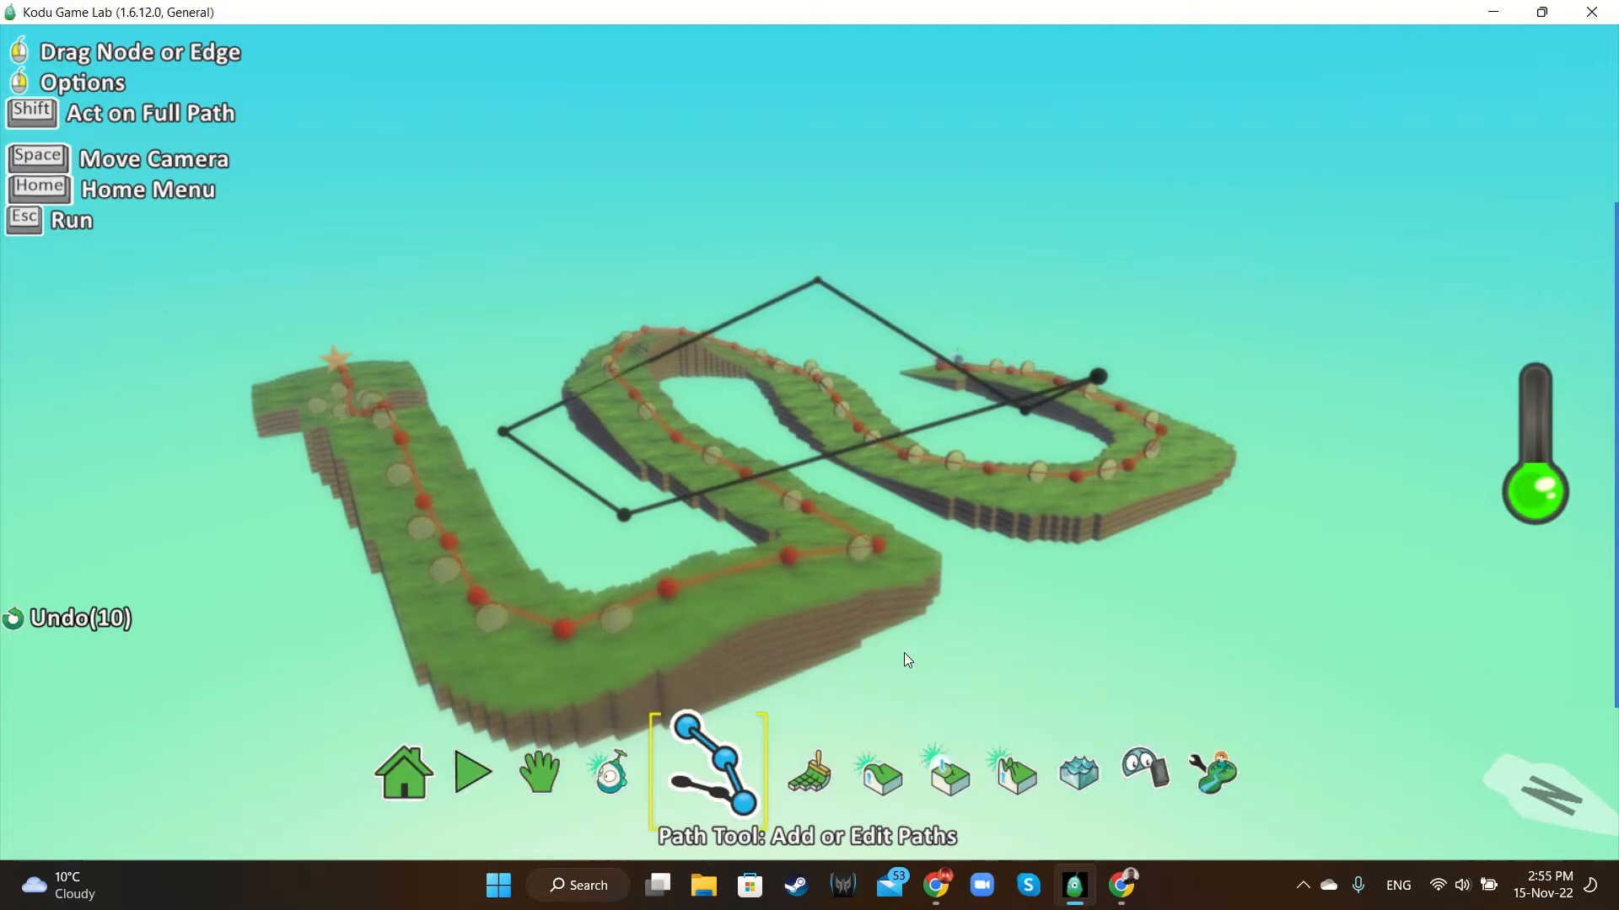
Raise the black path node nearest the finish star to a height of 10.27
right_click(504, 432)
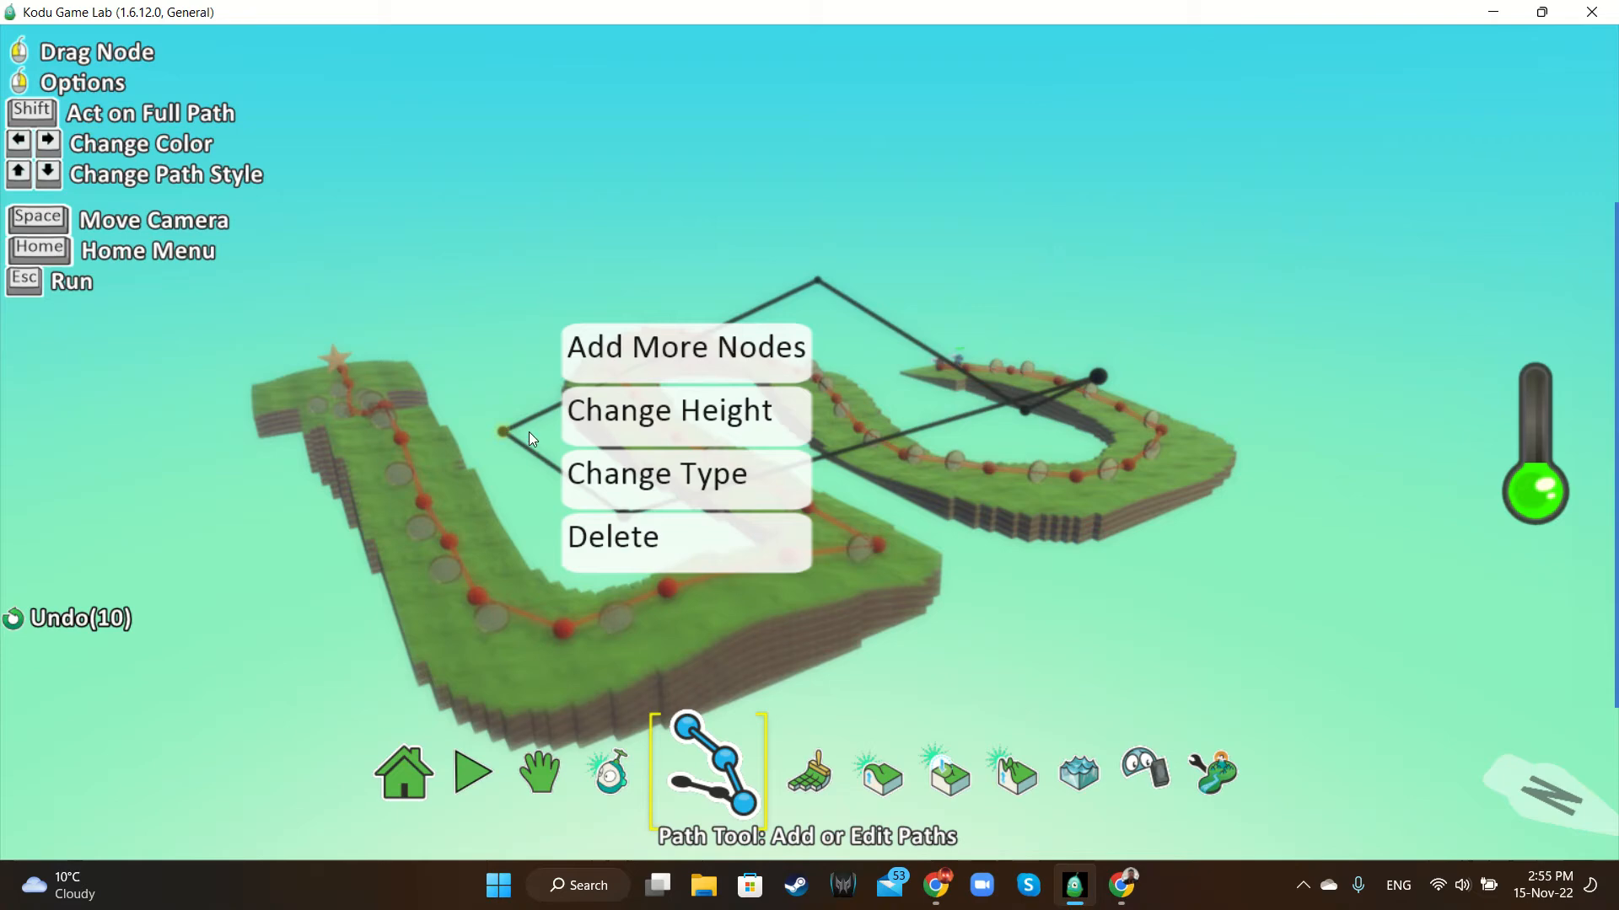
click(699, 410)
drag(541, 776, 725, 770)
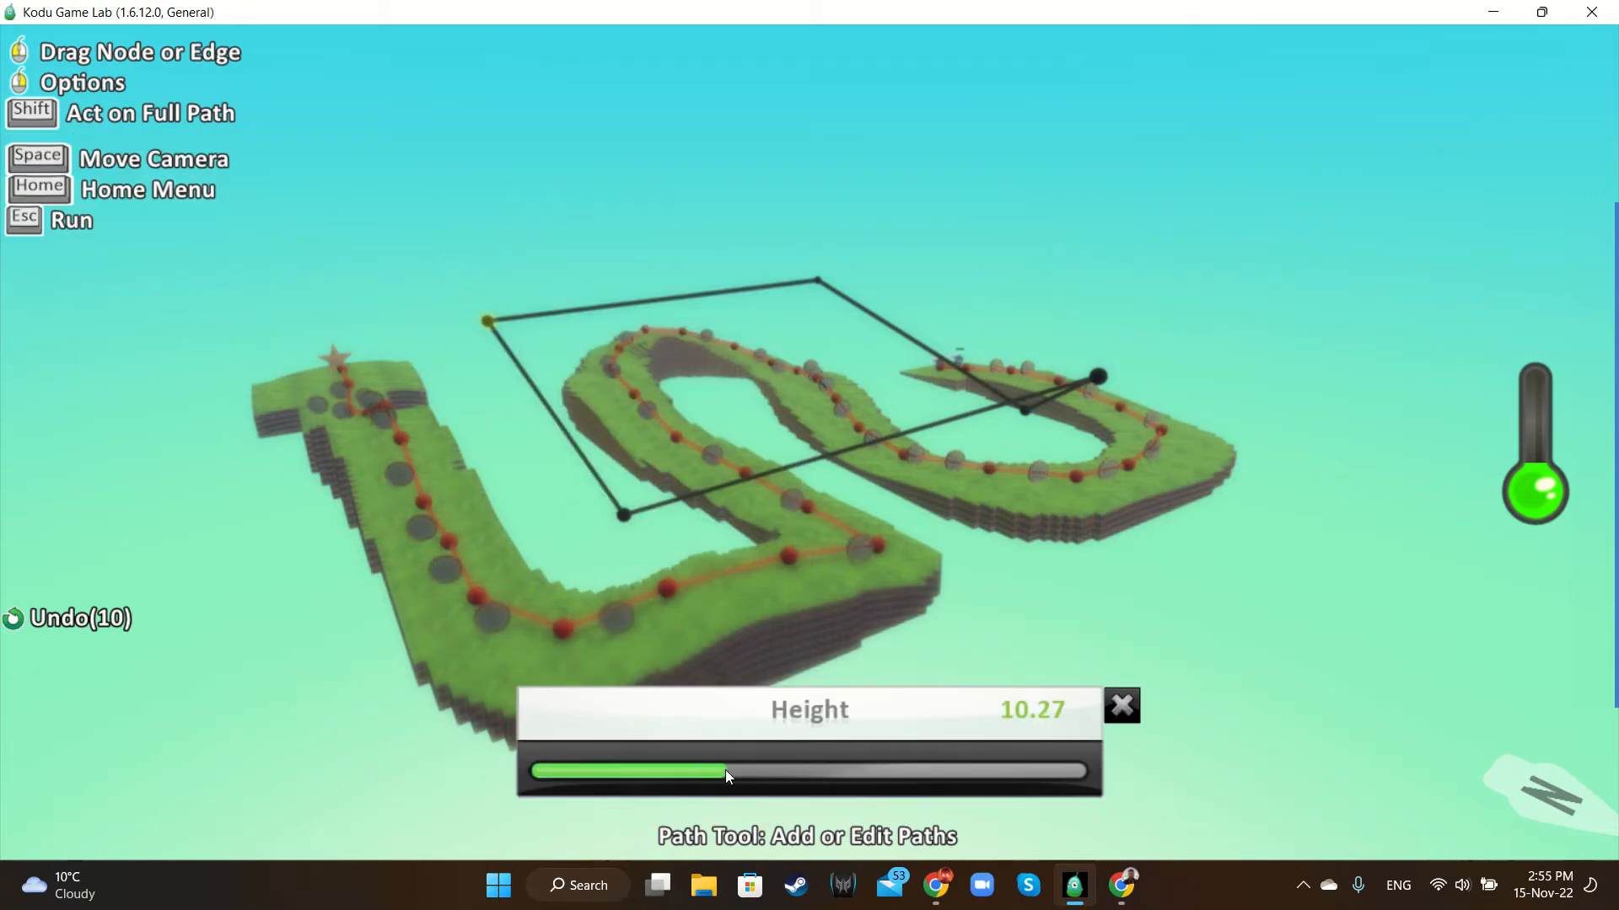
click(1122, 706)
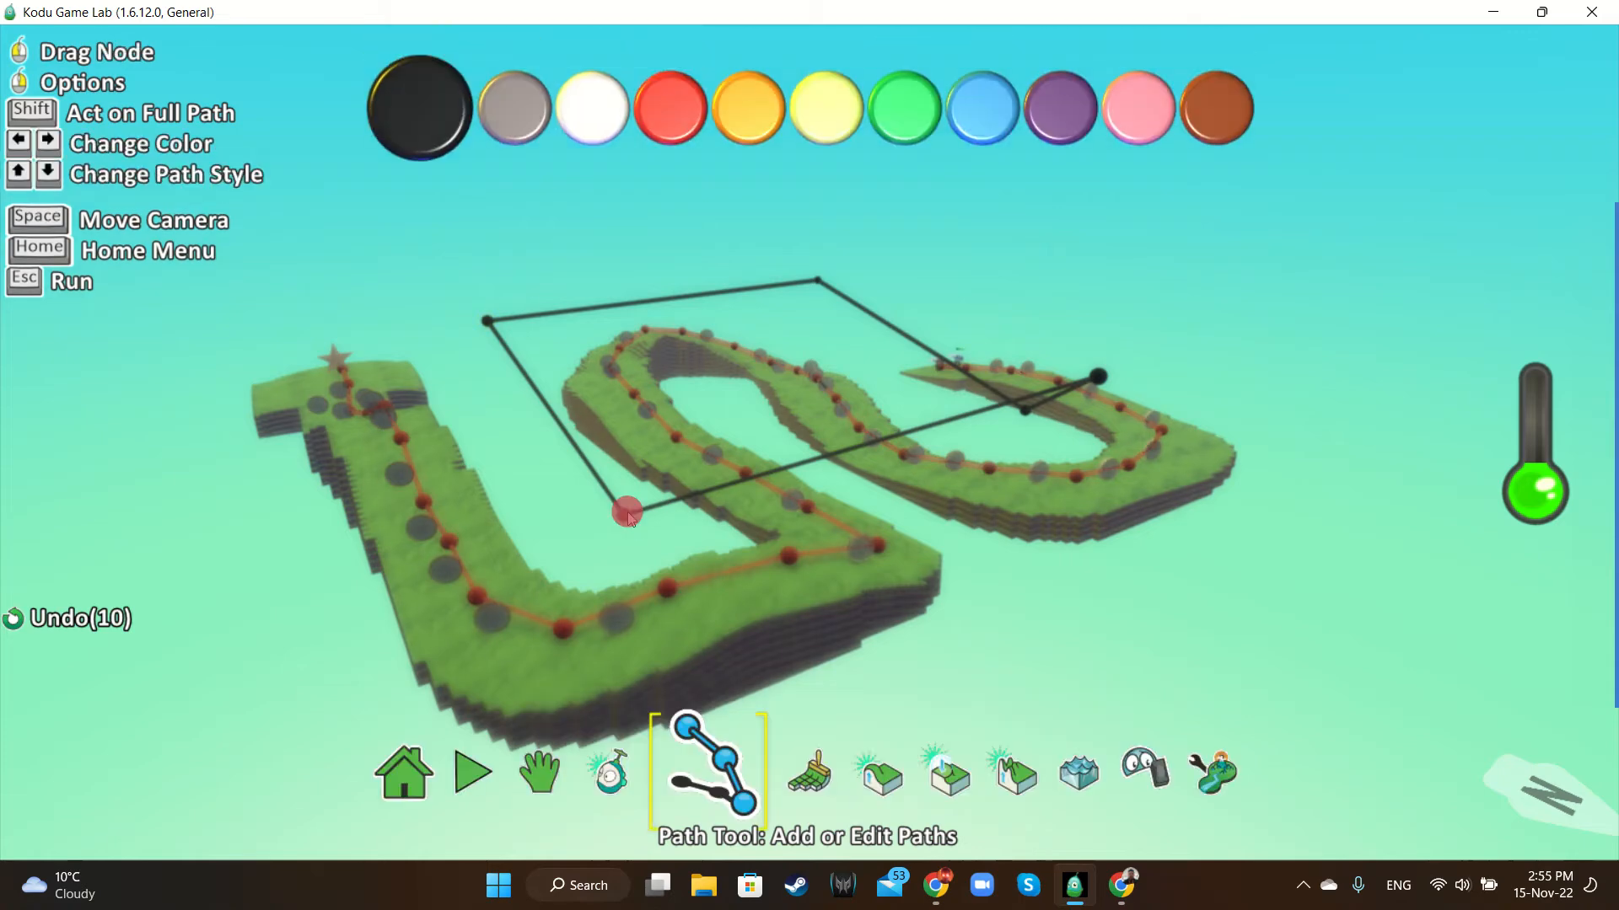
Raise the remaining ground-level black path node beside the final straight to a height of 9.92
right_click(627, 512)
click(819, 516)
drag(539, 772, 843, 772)
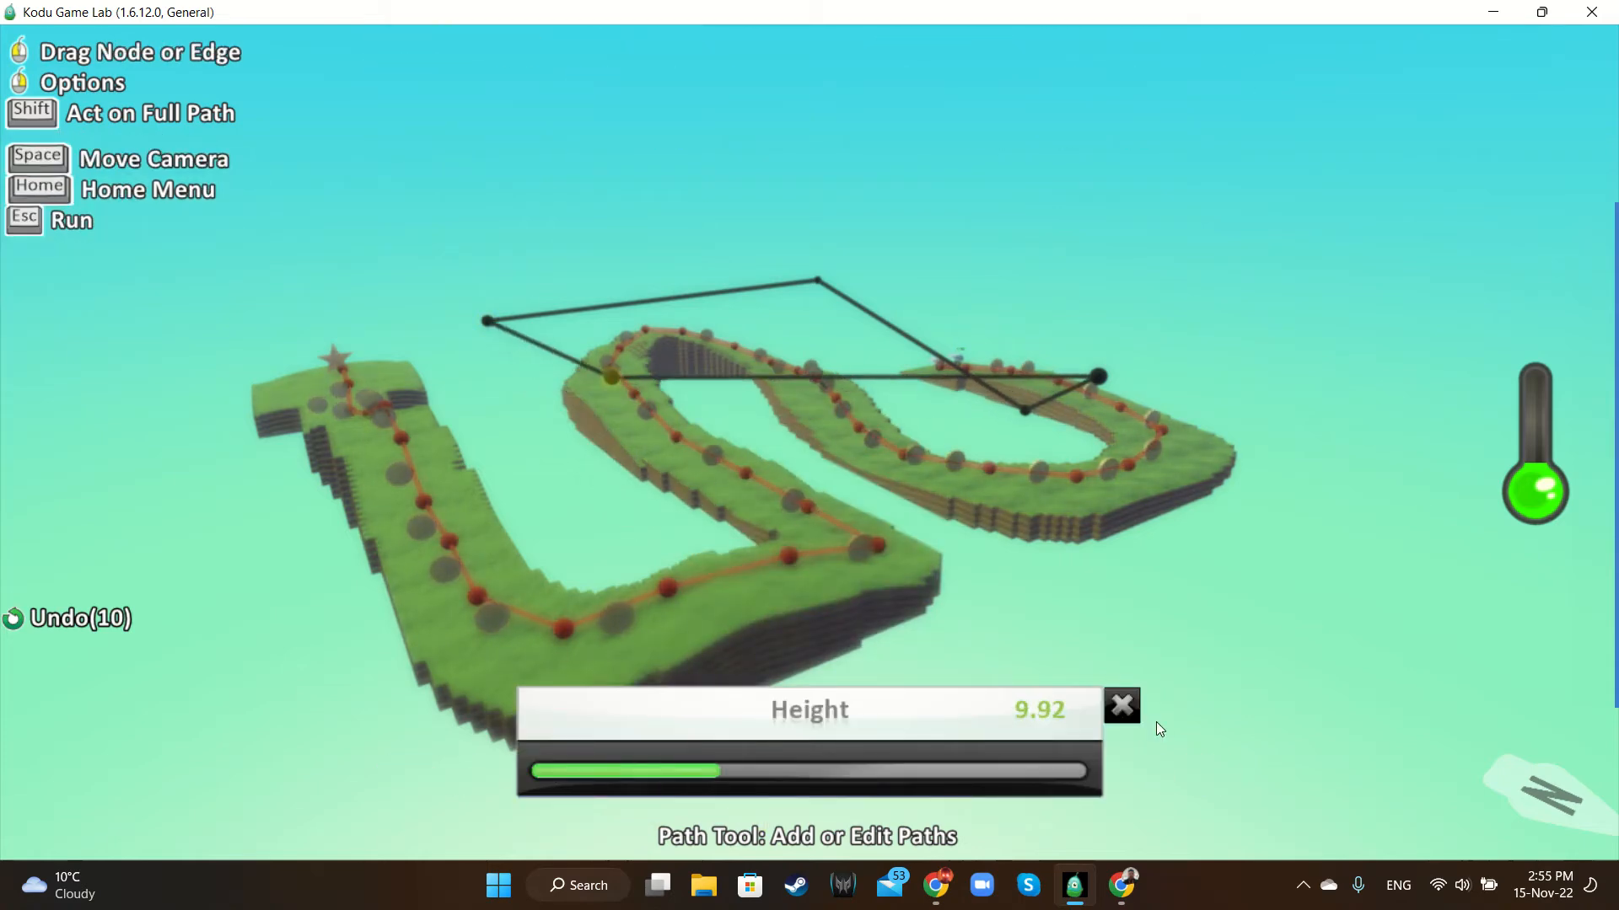
click(1117, 705)
Check the raised loop from several angles and lower the black path node nearest the finish star
key(space)
right_drag(1108, 688, 978, 558)
key(space)
mouse_move(978, 630)
right_down()
mouse_move(1005, 606)
mouse_move(998, 637)
right_up()
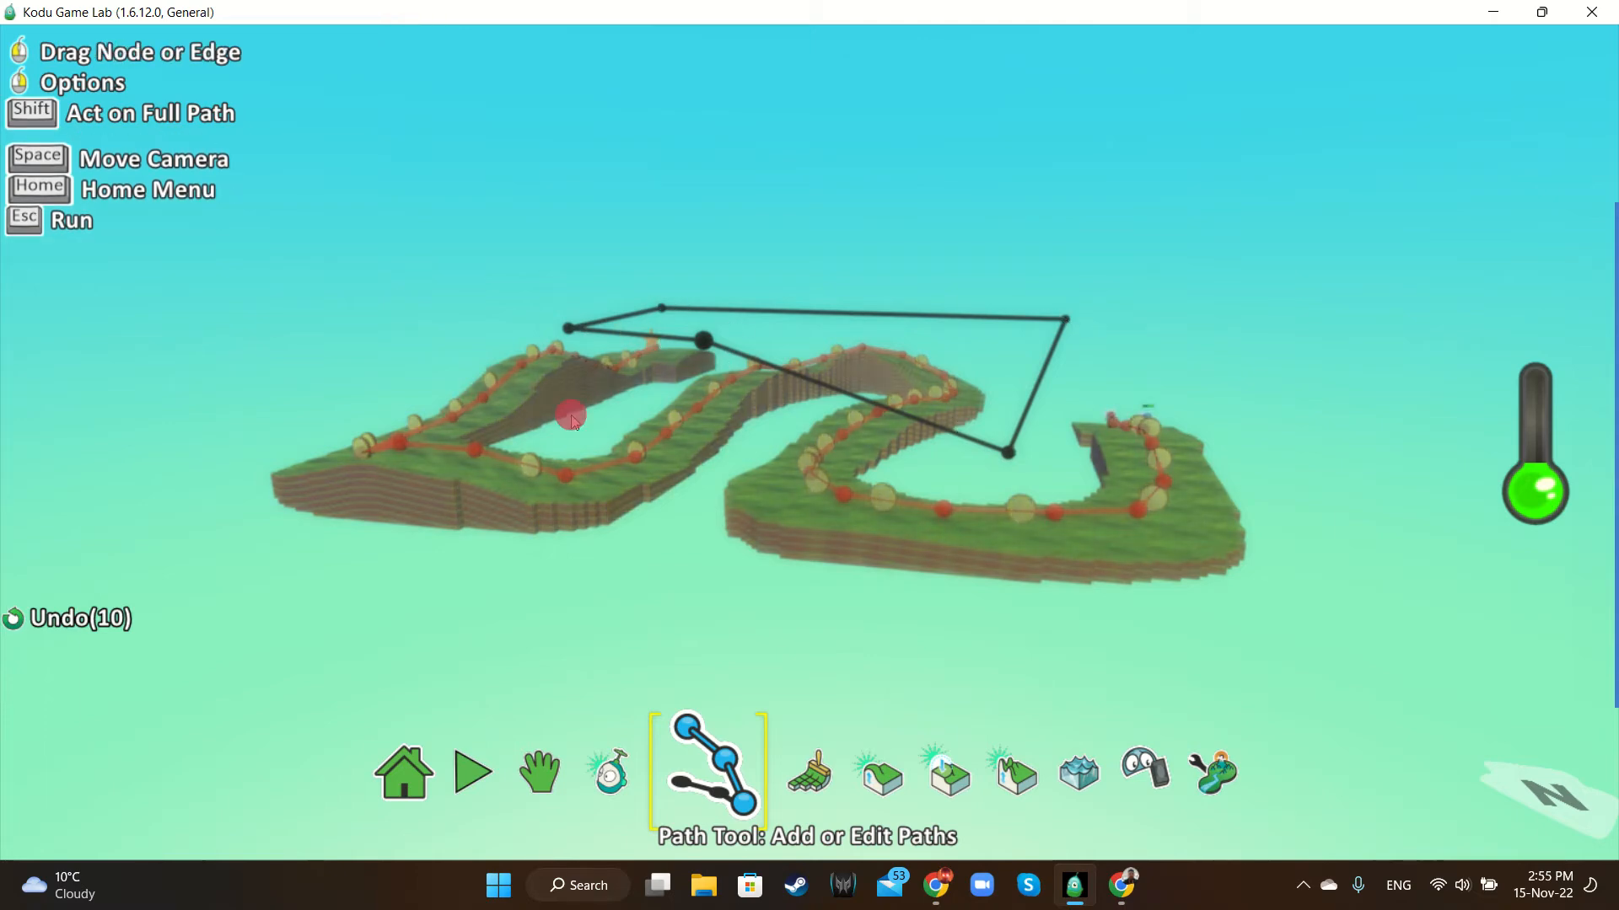
key(space)
right_drag(681, 452, 503, 286)
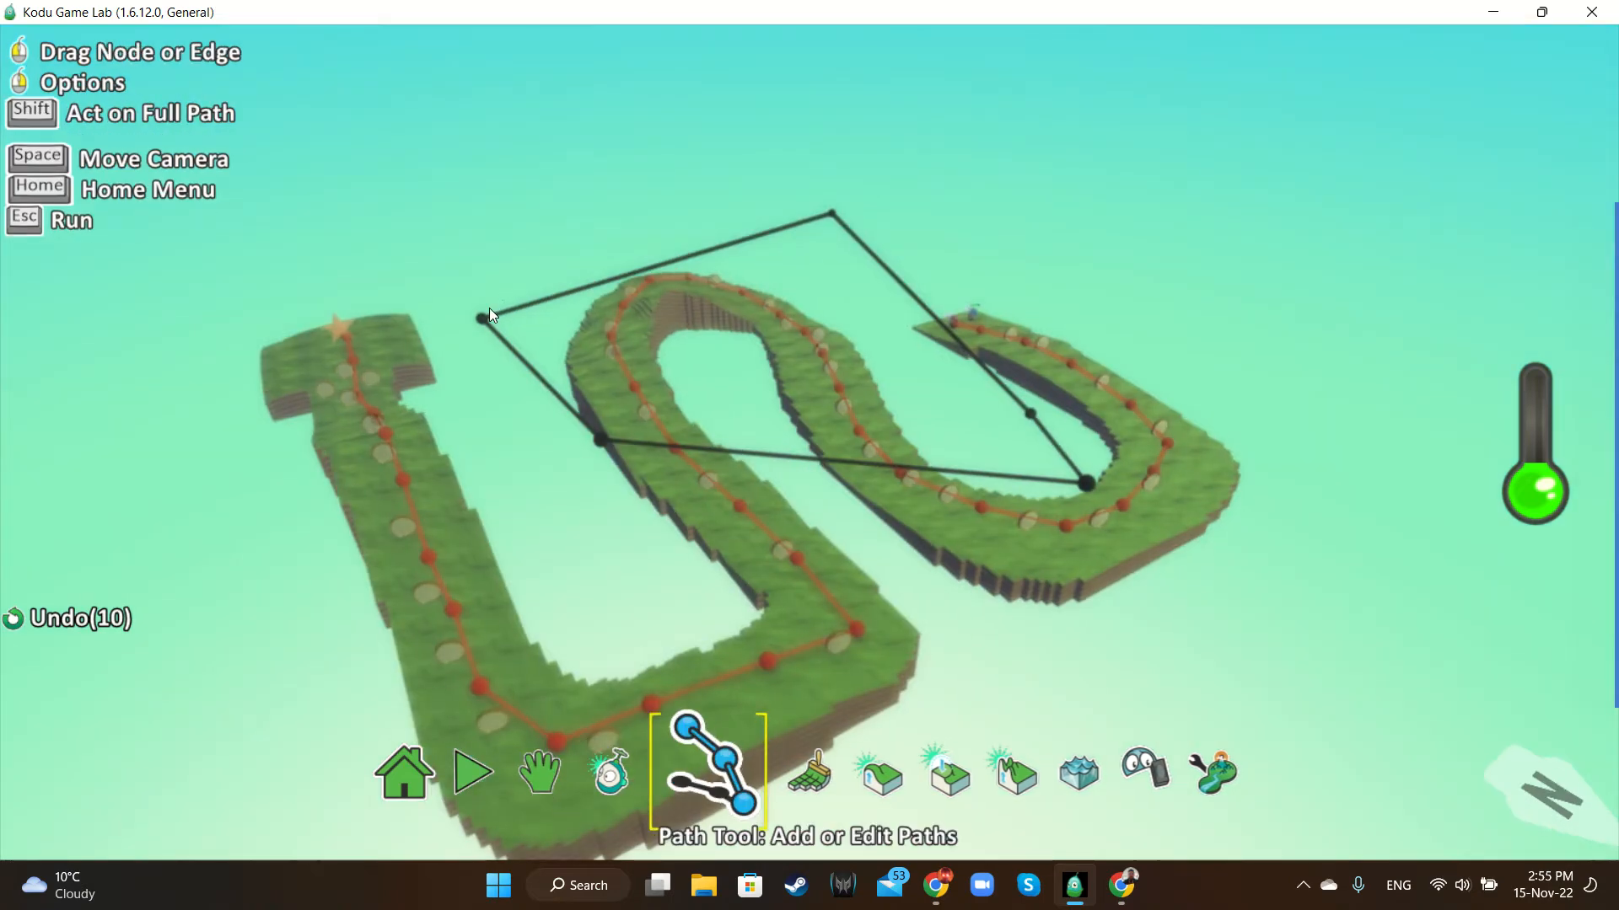
right_click(481, 319)
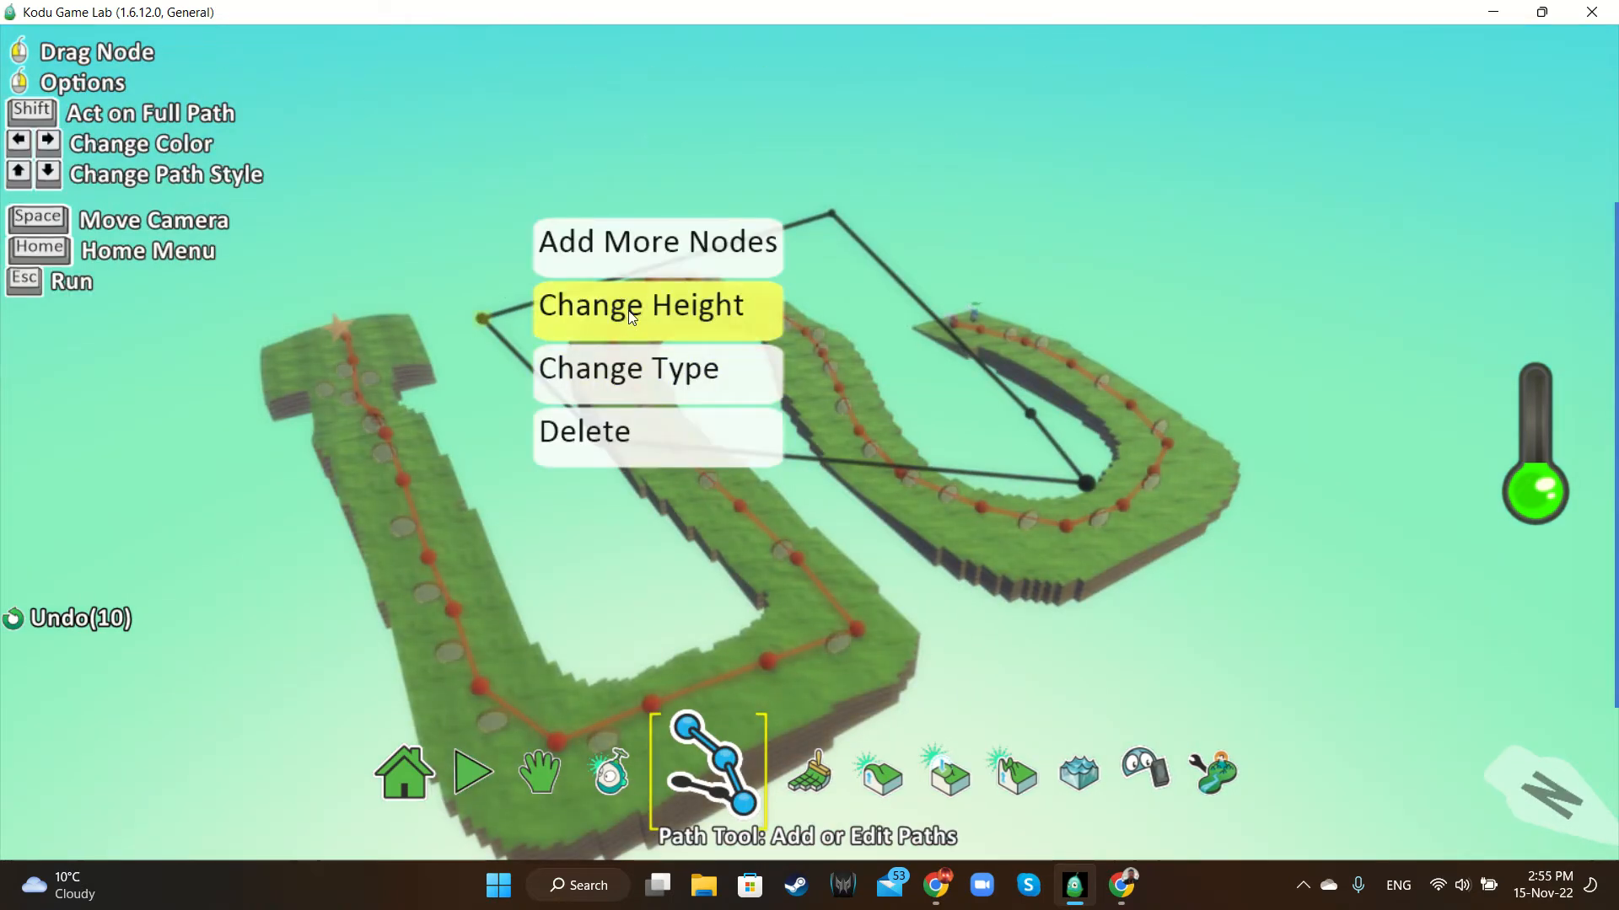
click(624, 314)
drag(717, 773, 641, 777)
click(1122, 707)
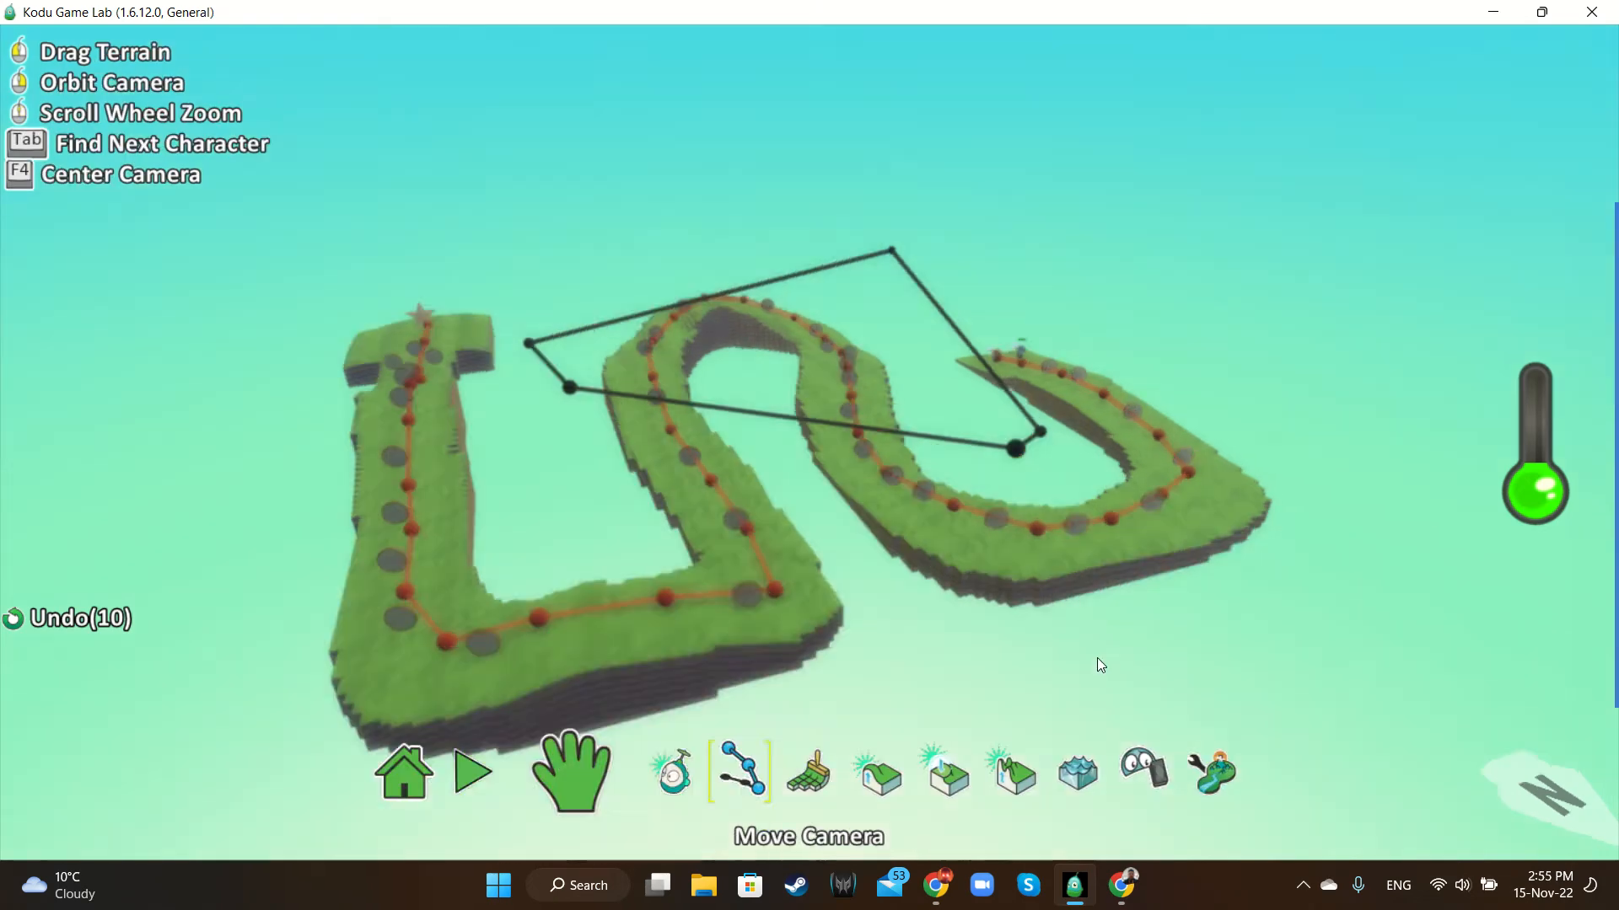
Add a saucer with the Object Tool in the gap between the final straight and the neighbouring track section
right_drag(1098, 659, 1246, 707)
click(742, 772)
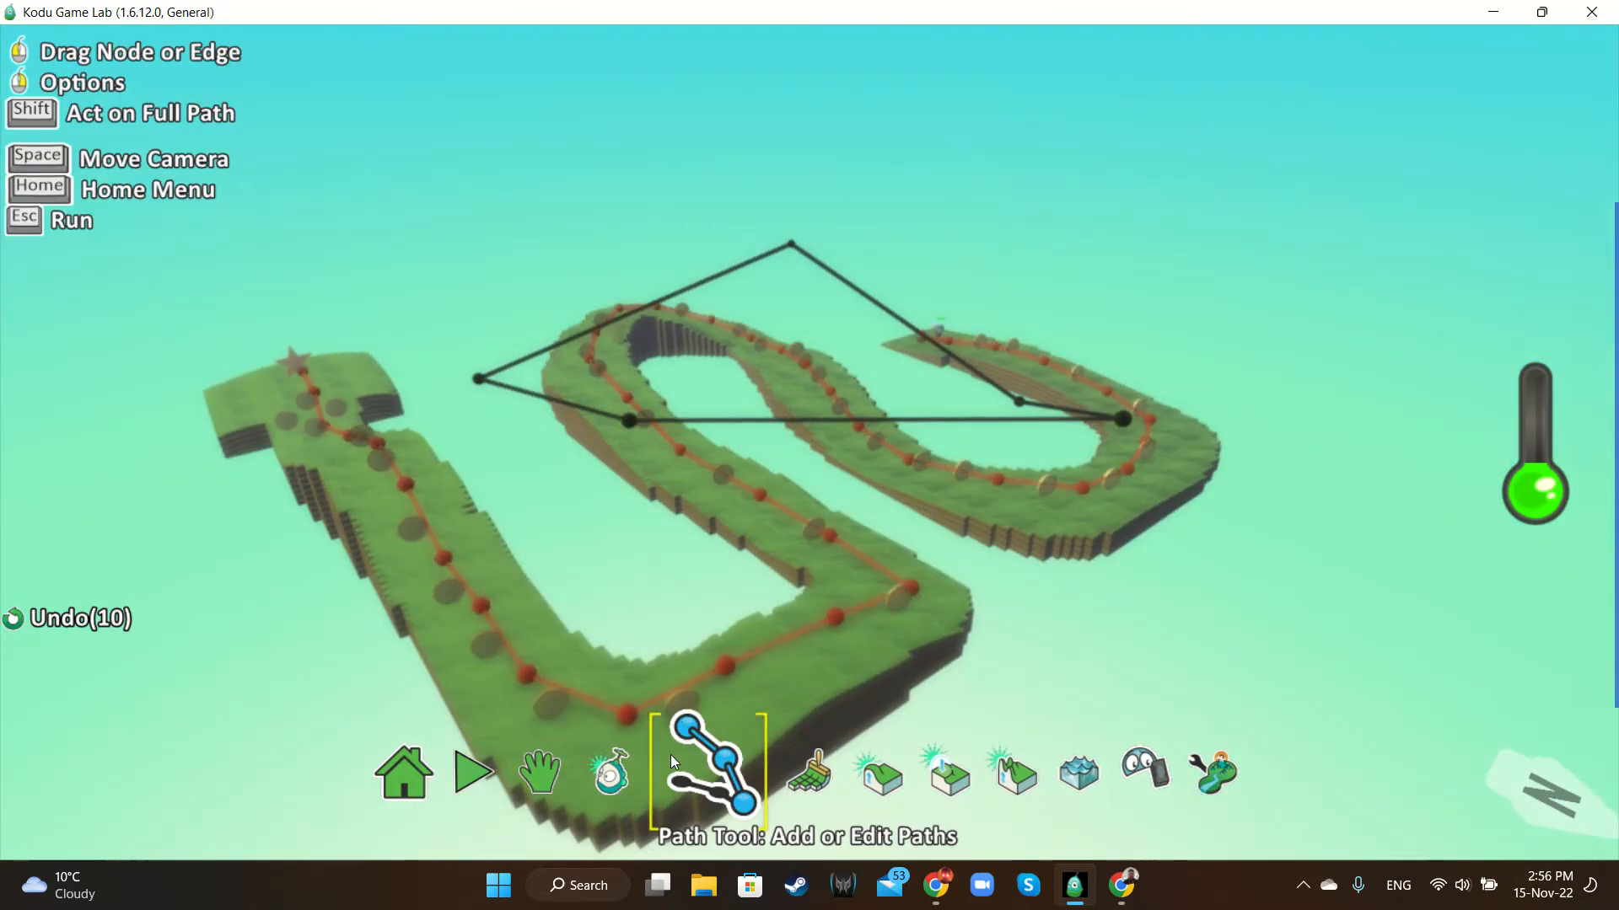
click(644, 767)
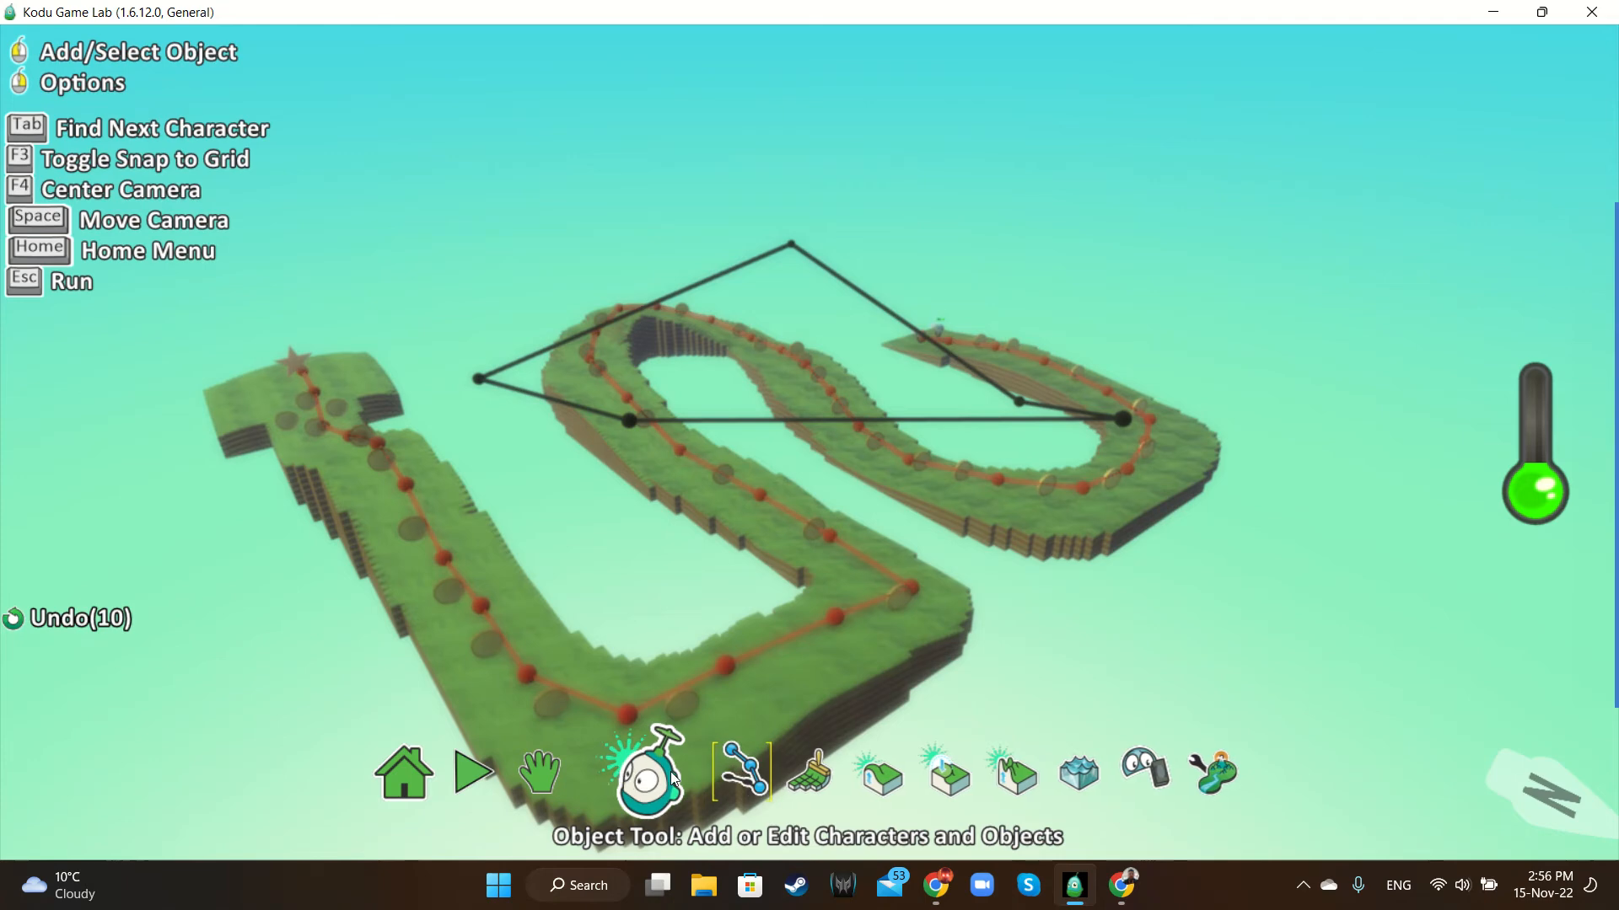
right_click(624, 544)
click(747, 497)
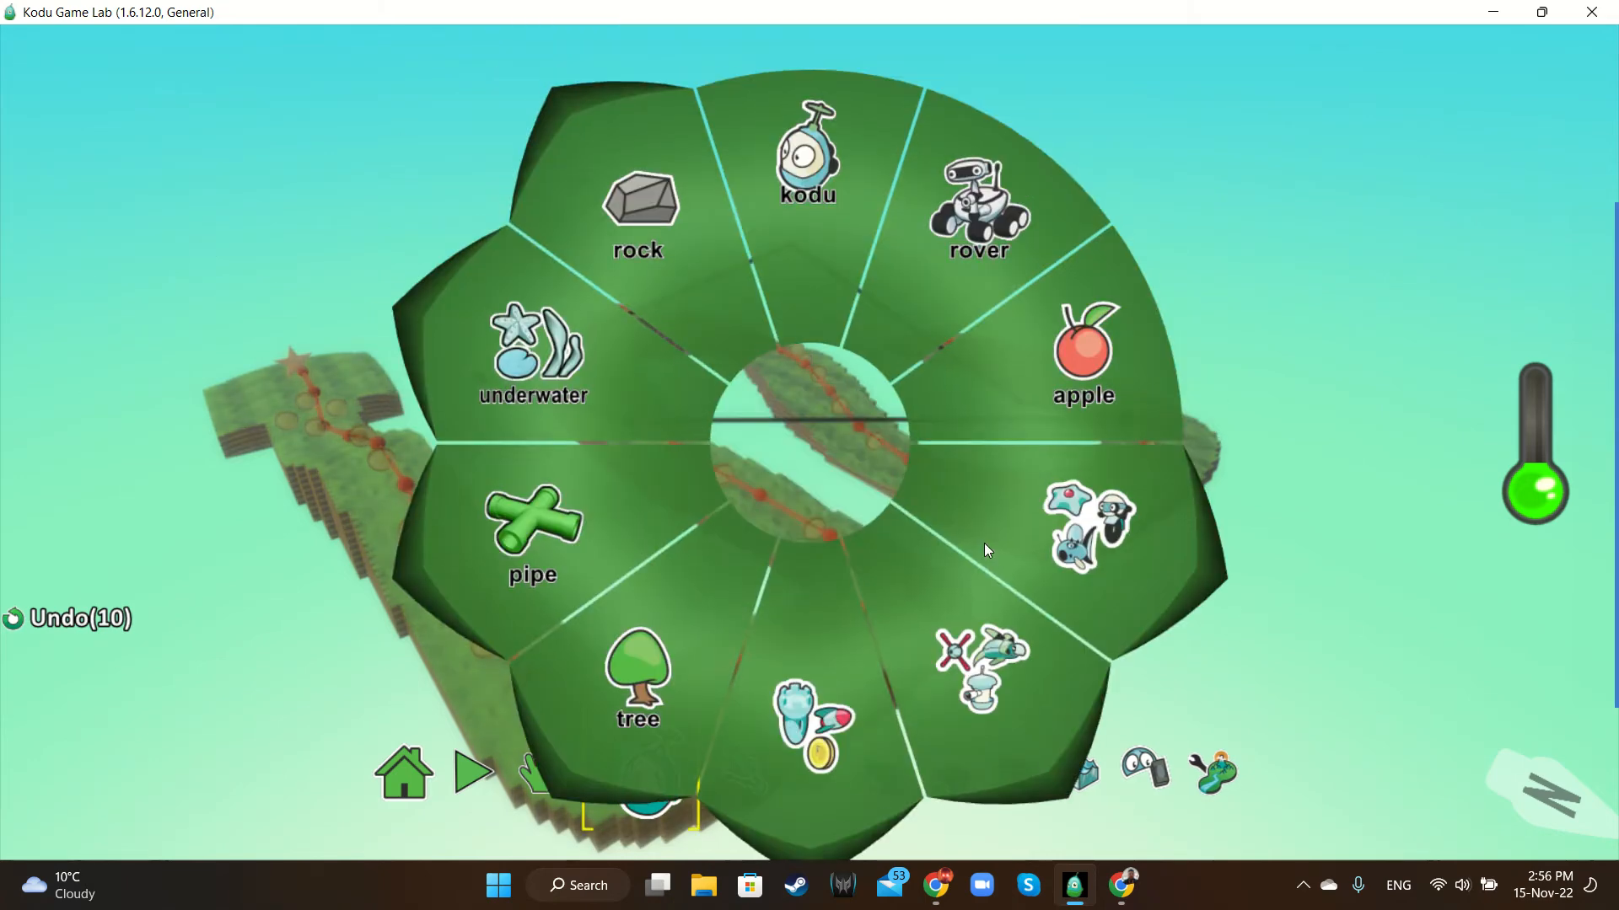
click(1122, 511)
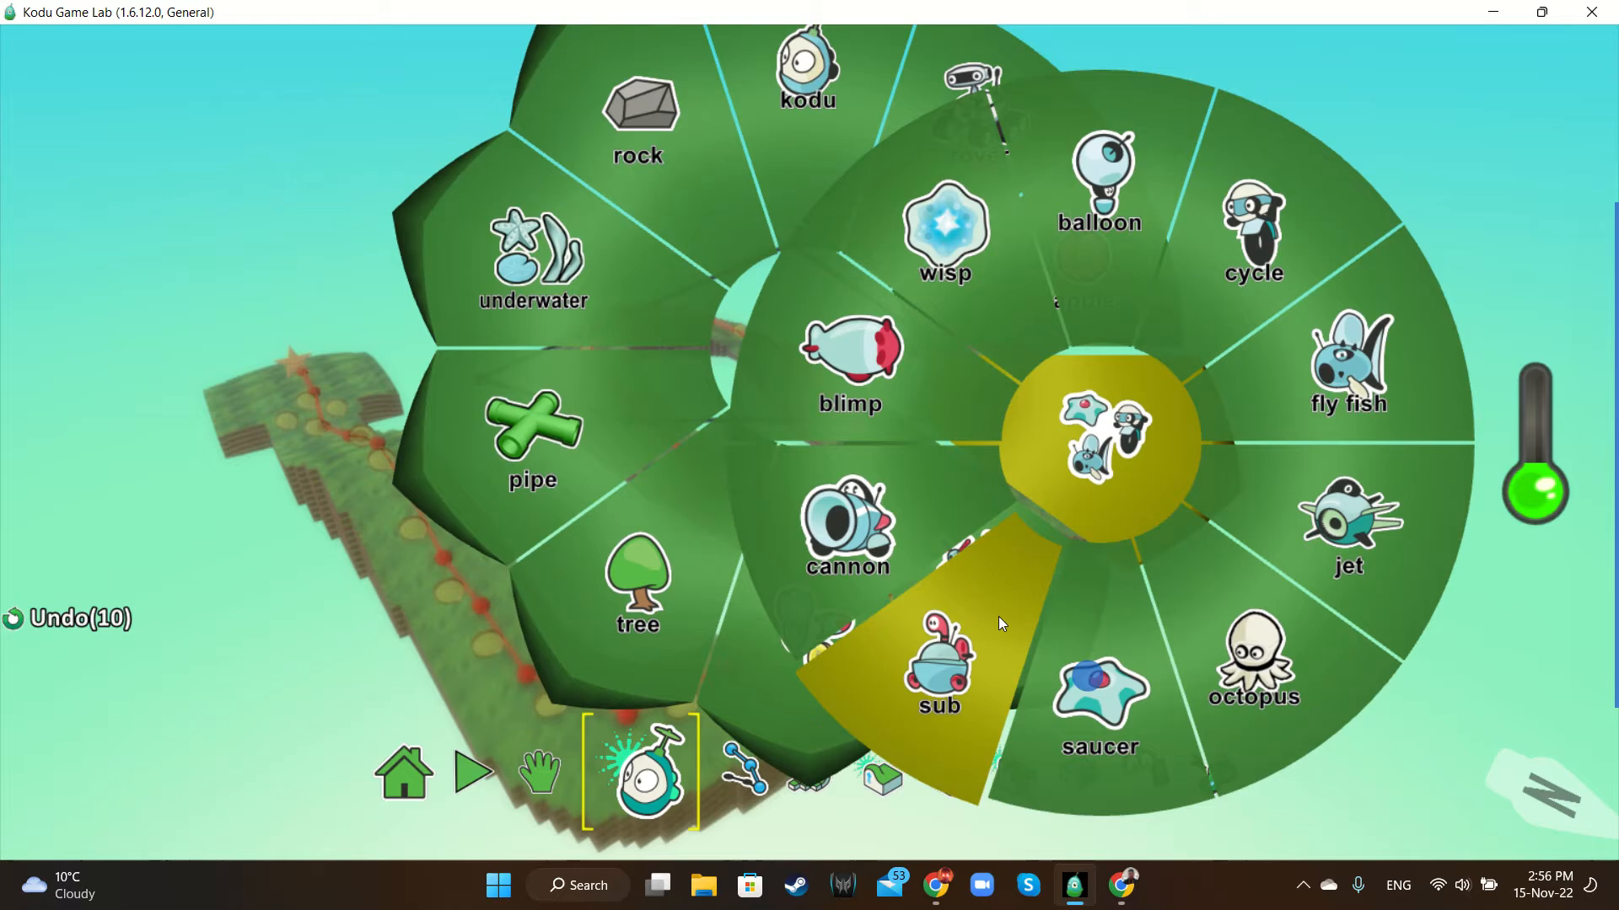
click(1096, 685)
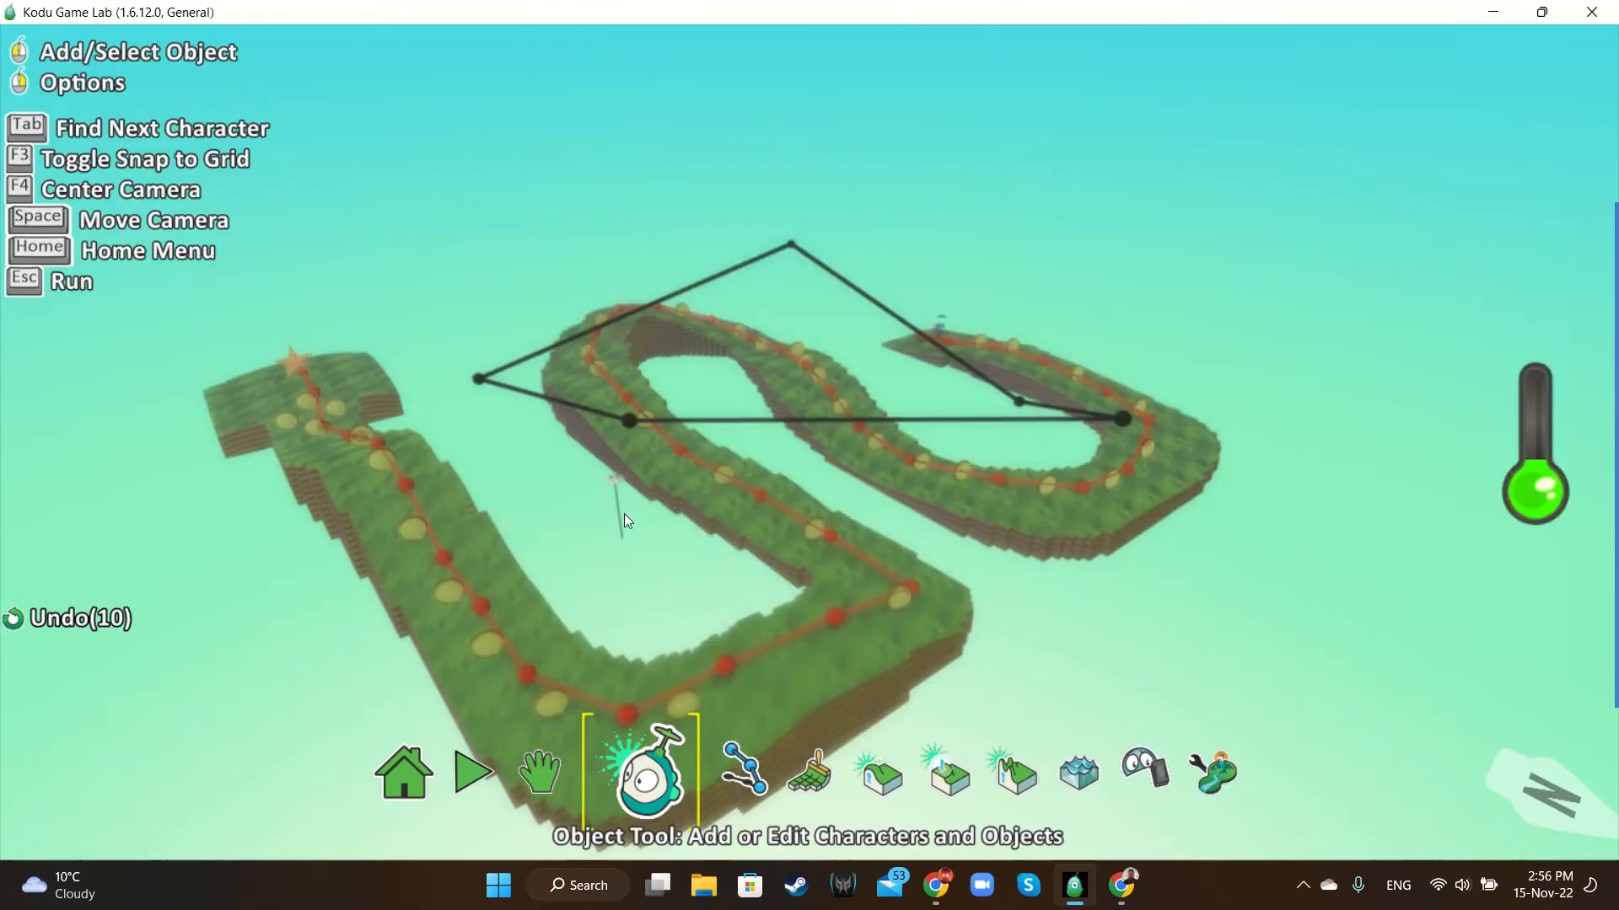
Enlarge the new saucer to size 4.0
scroll(624, 513, up, 2)
right_click(636, 476)
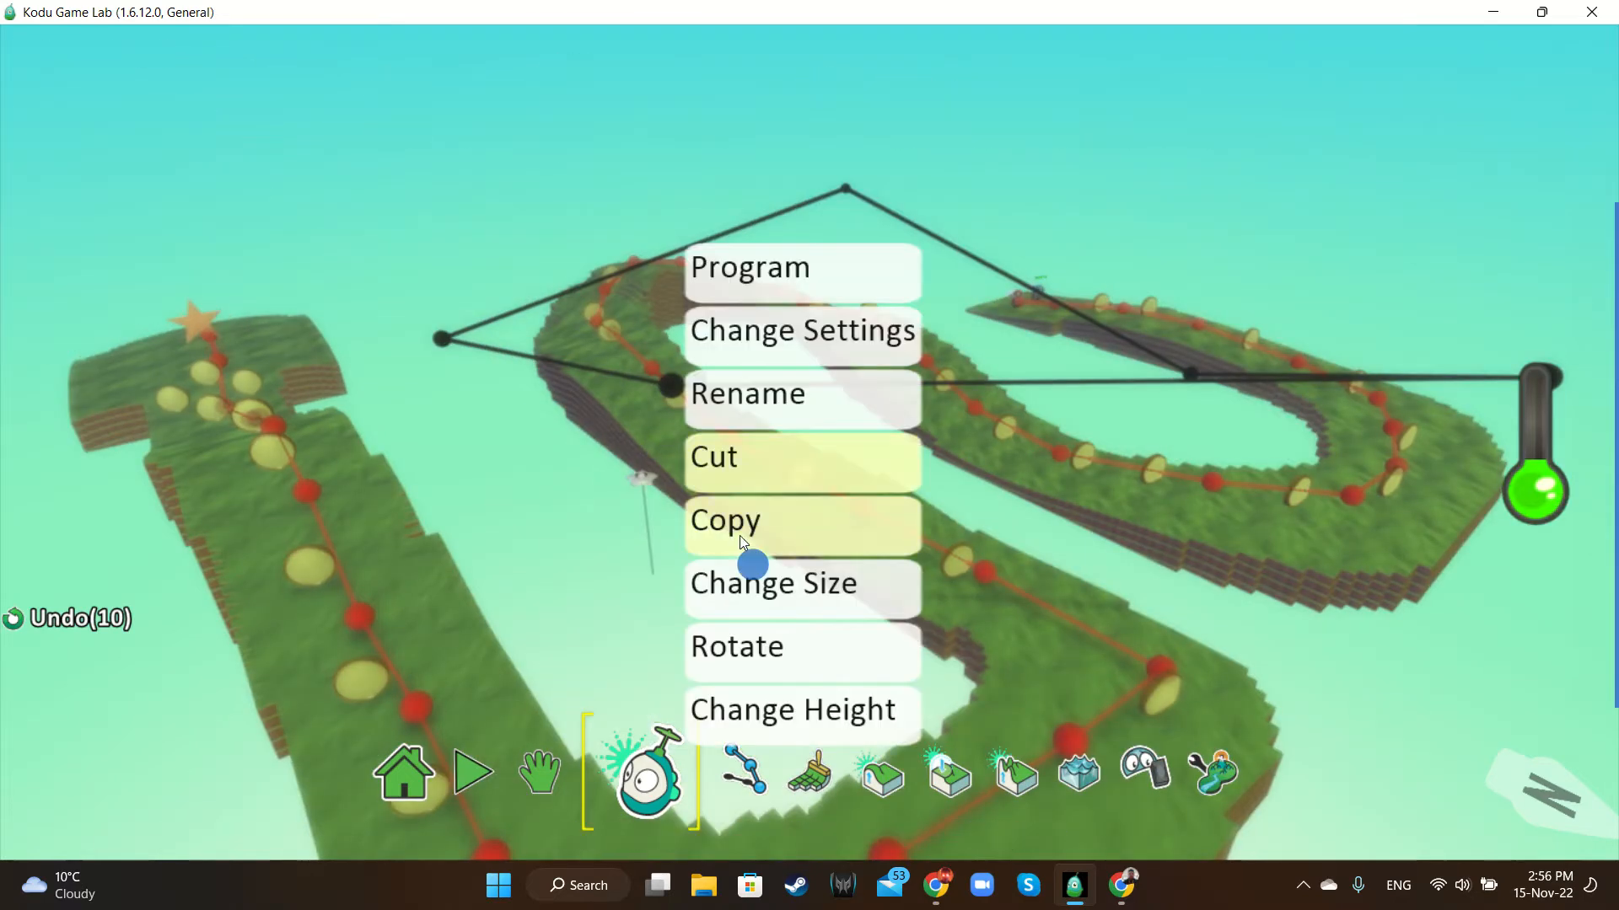
click(754, 578)
drag(645, 770, 1202, 797)
scroll(944, 625, down, 2)
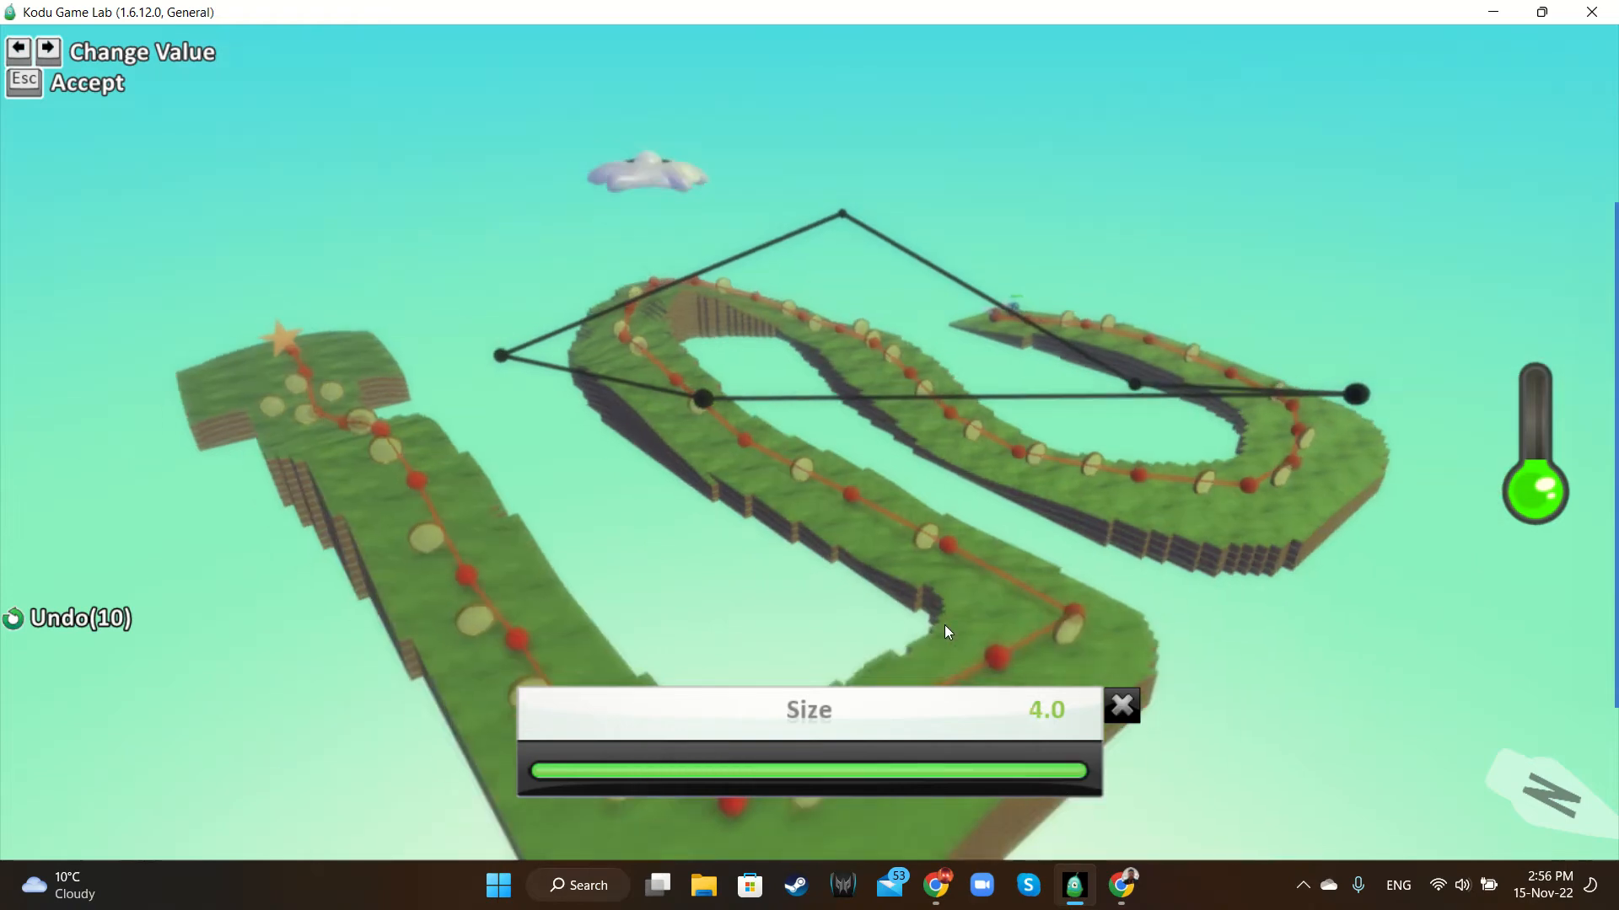
click(1115, 707)
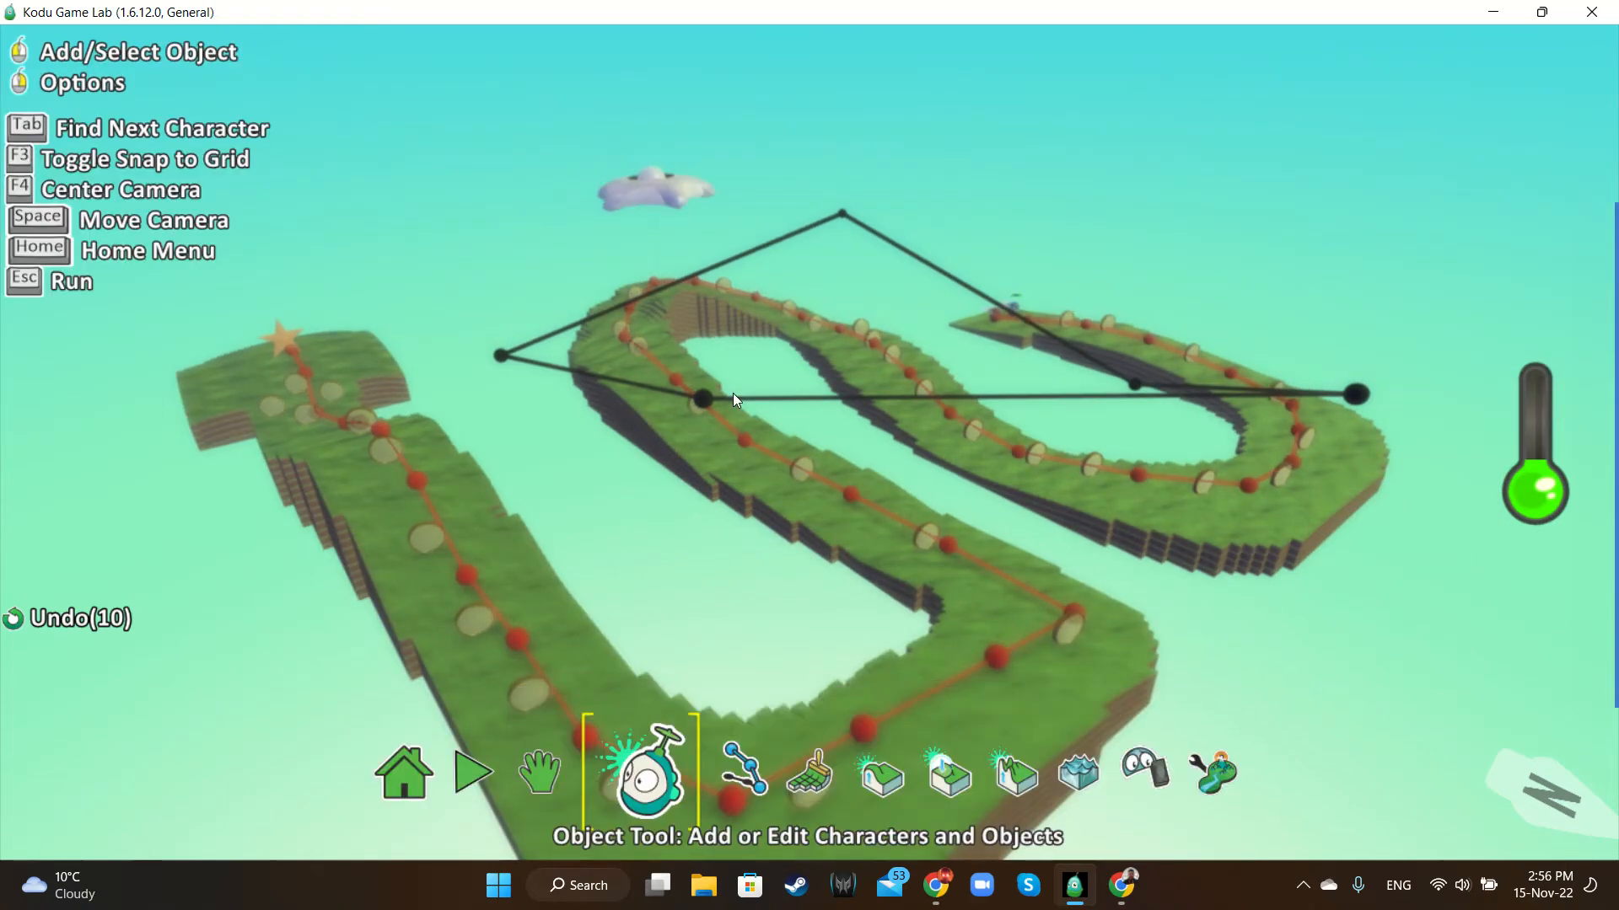
Lower the new white saucer to a height of 9.95, near the level of the black path
right_click(641, 196)
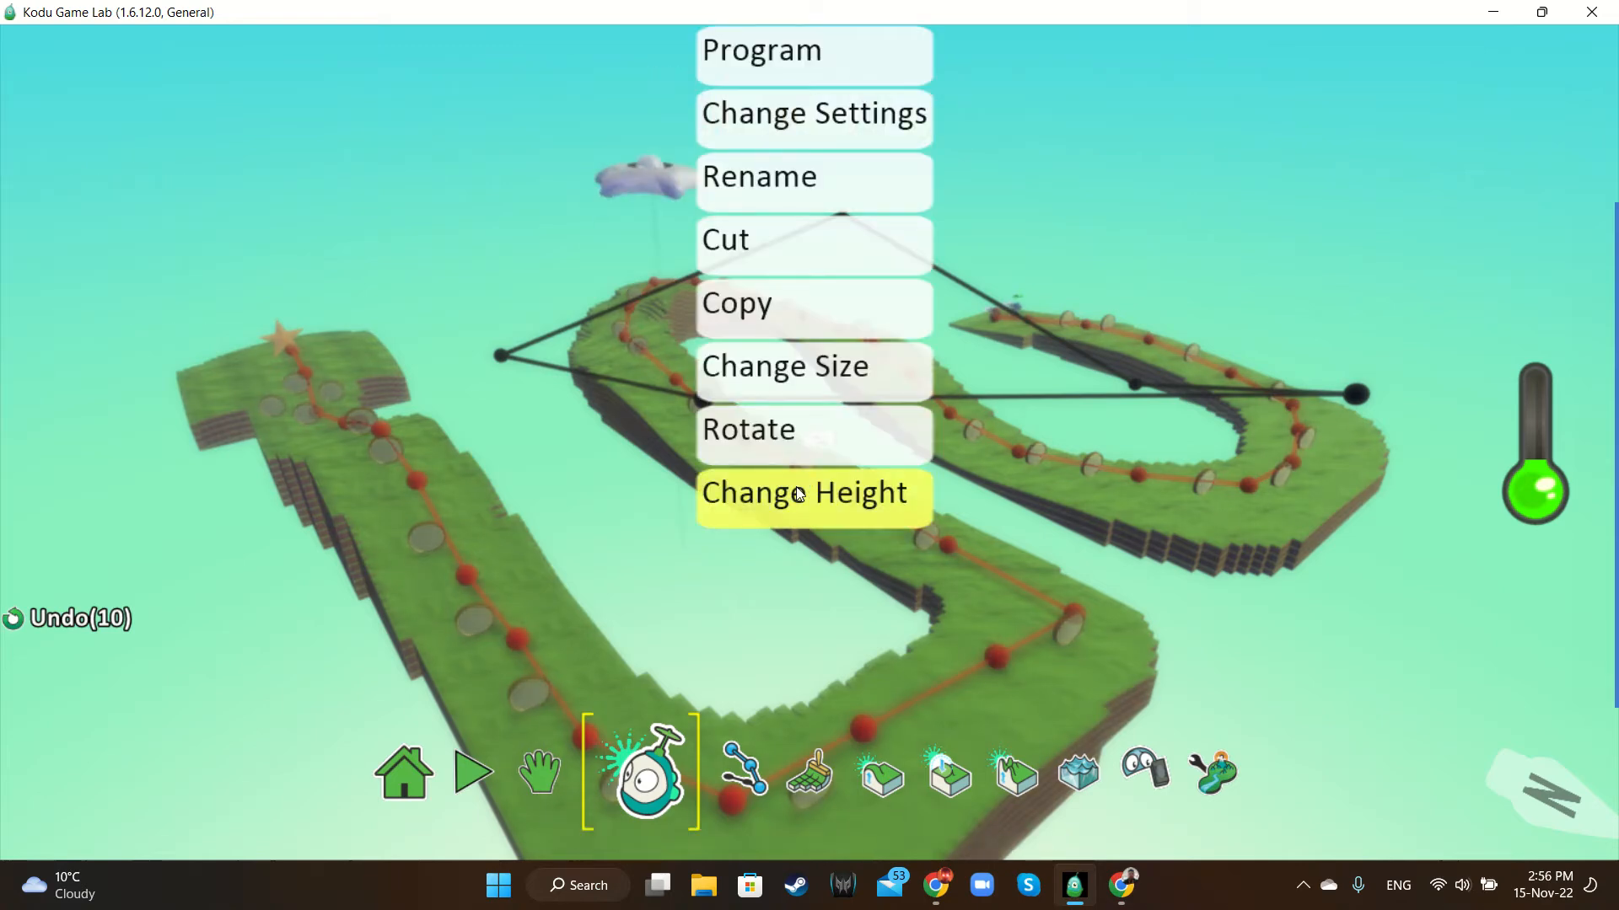
click(793, 489)
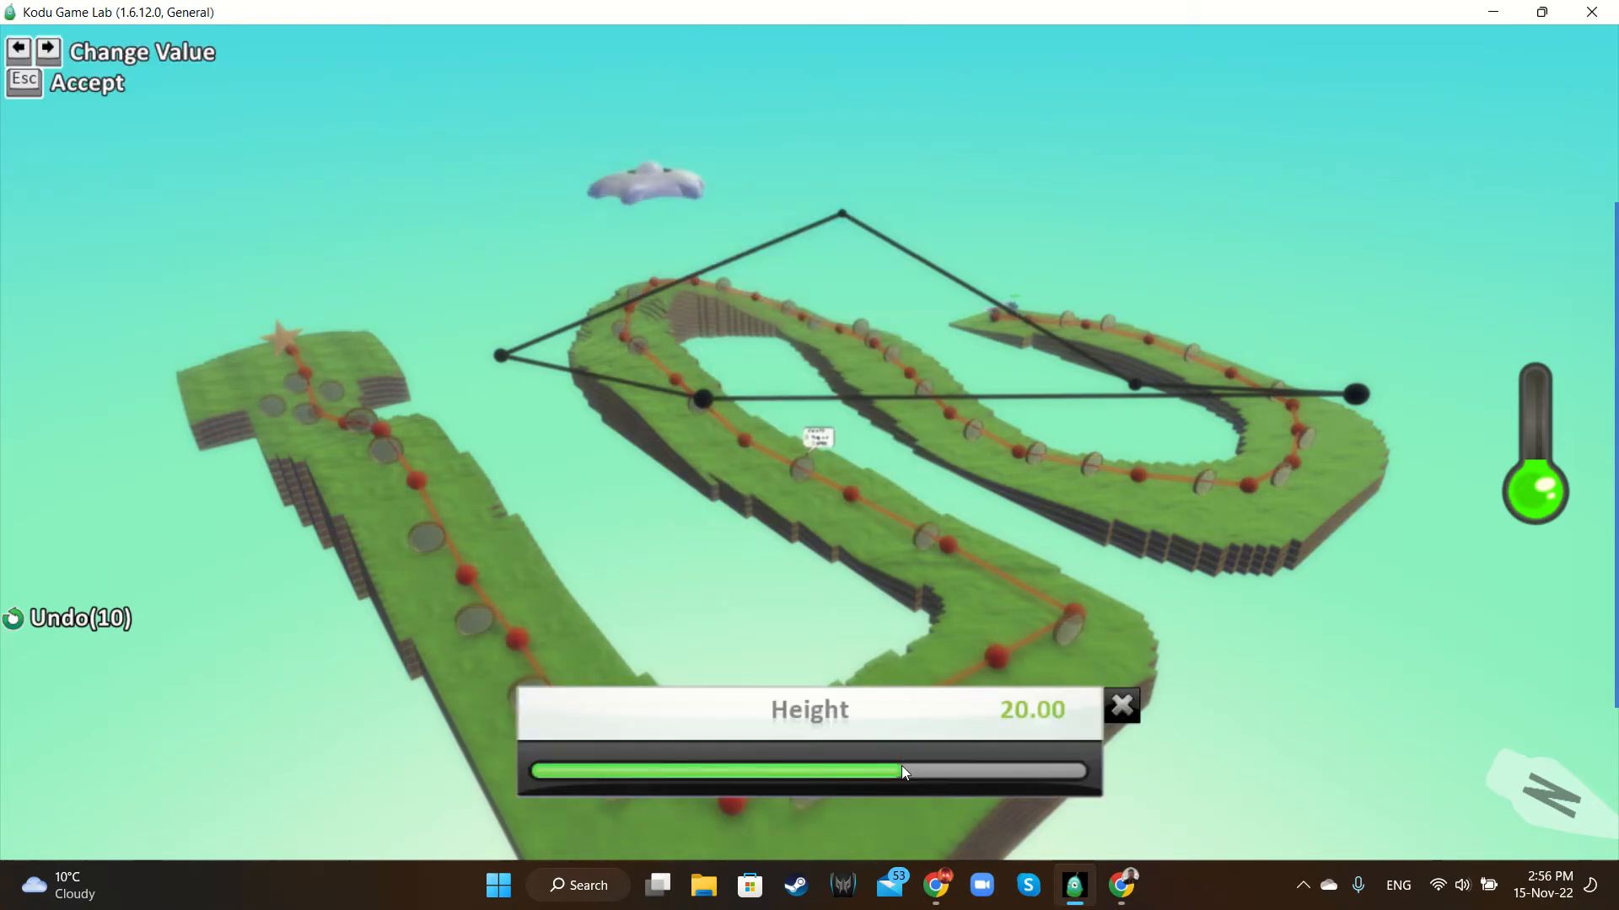
drag(902, 766, 772, 777)
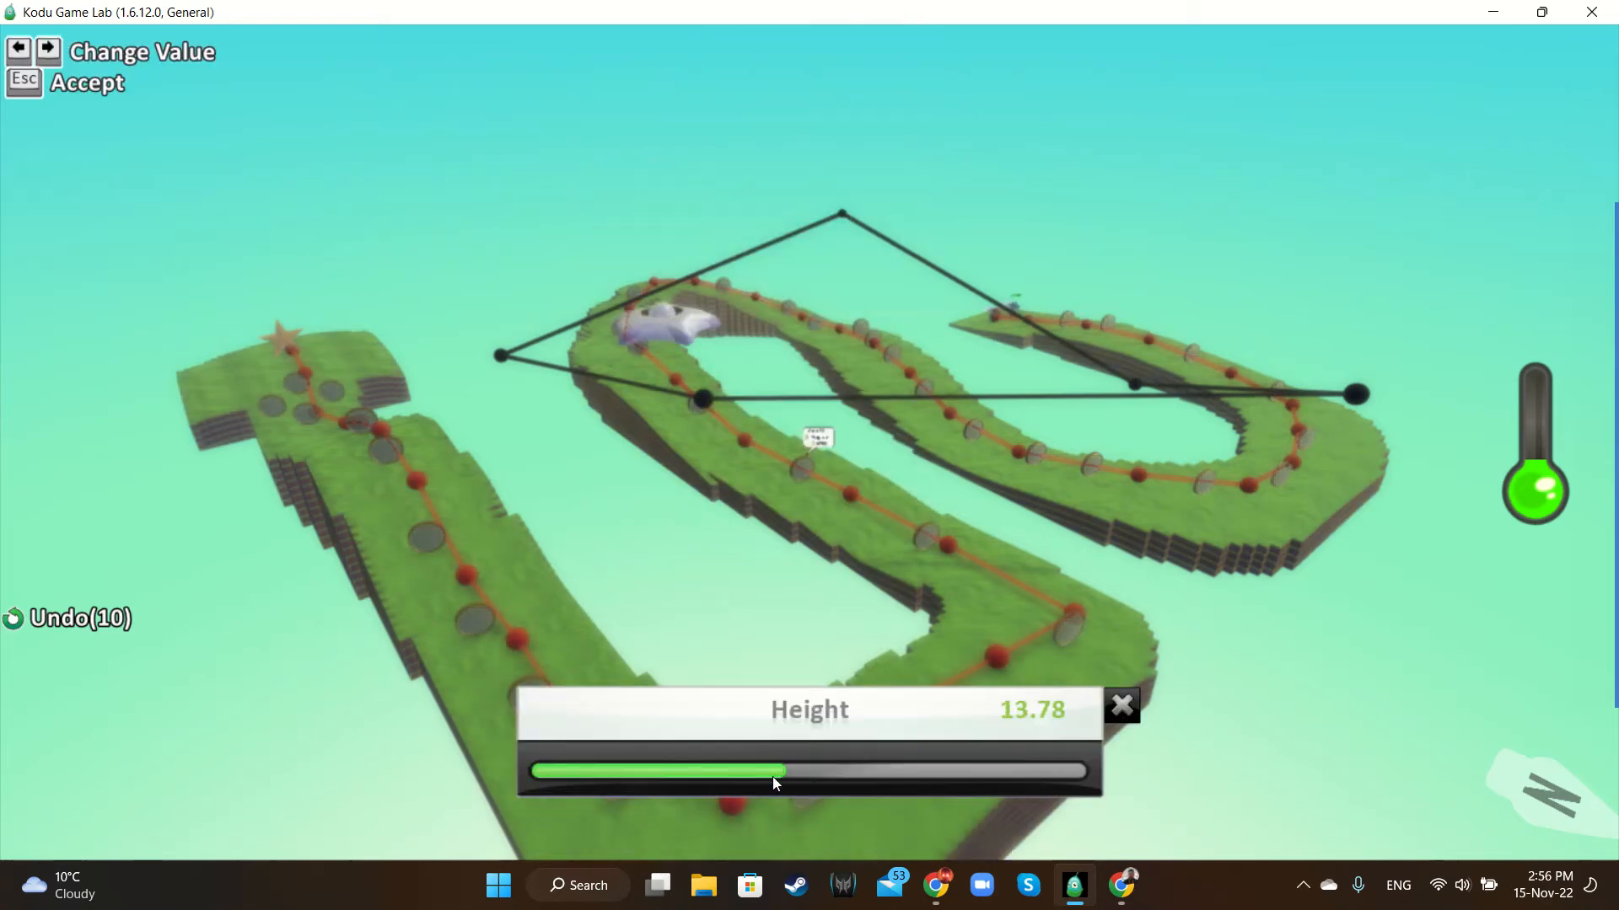
click(1121, 706)
key(space)
right_drag(741, 567, 953, 544)
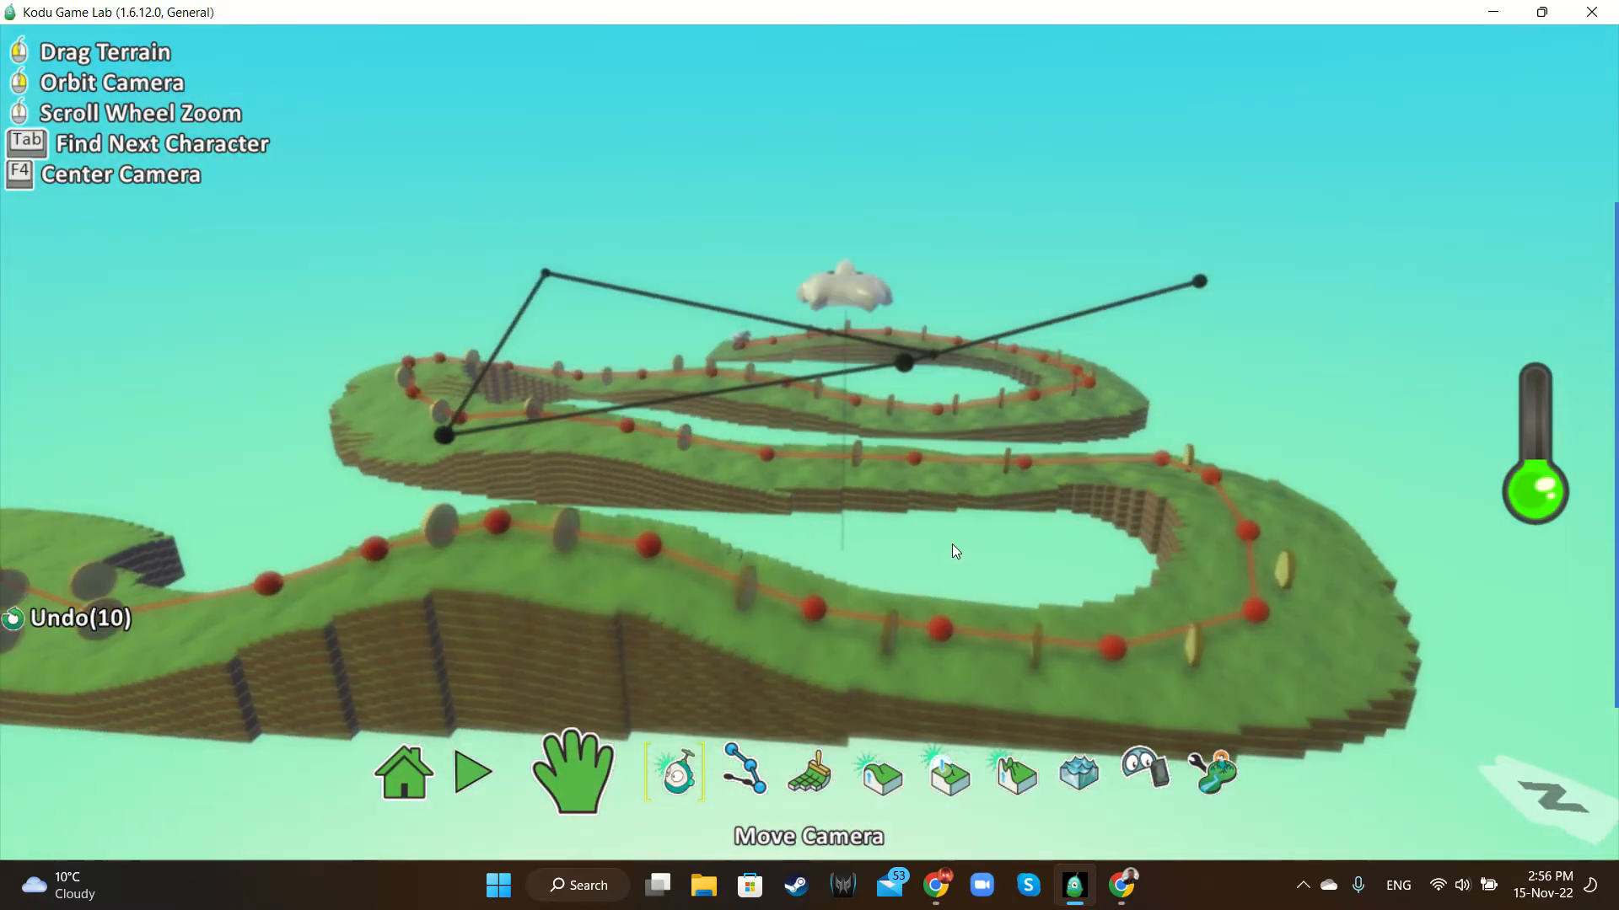
right_click(826, 291)
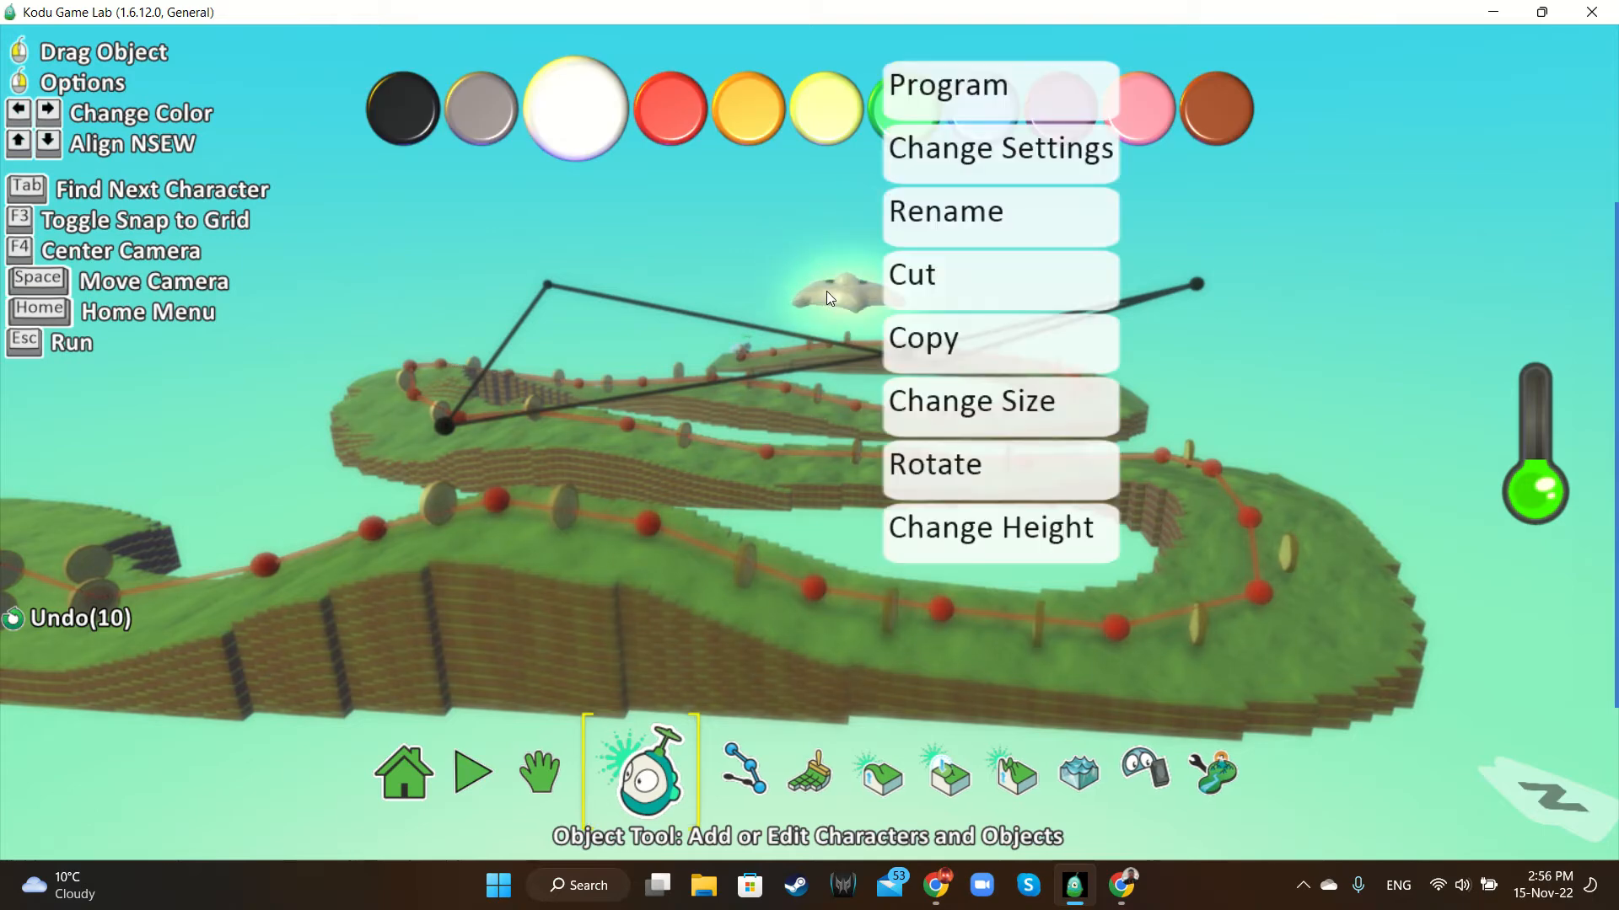
click(999, 527)
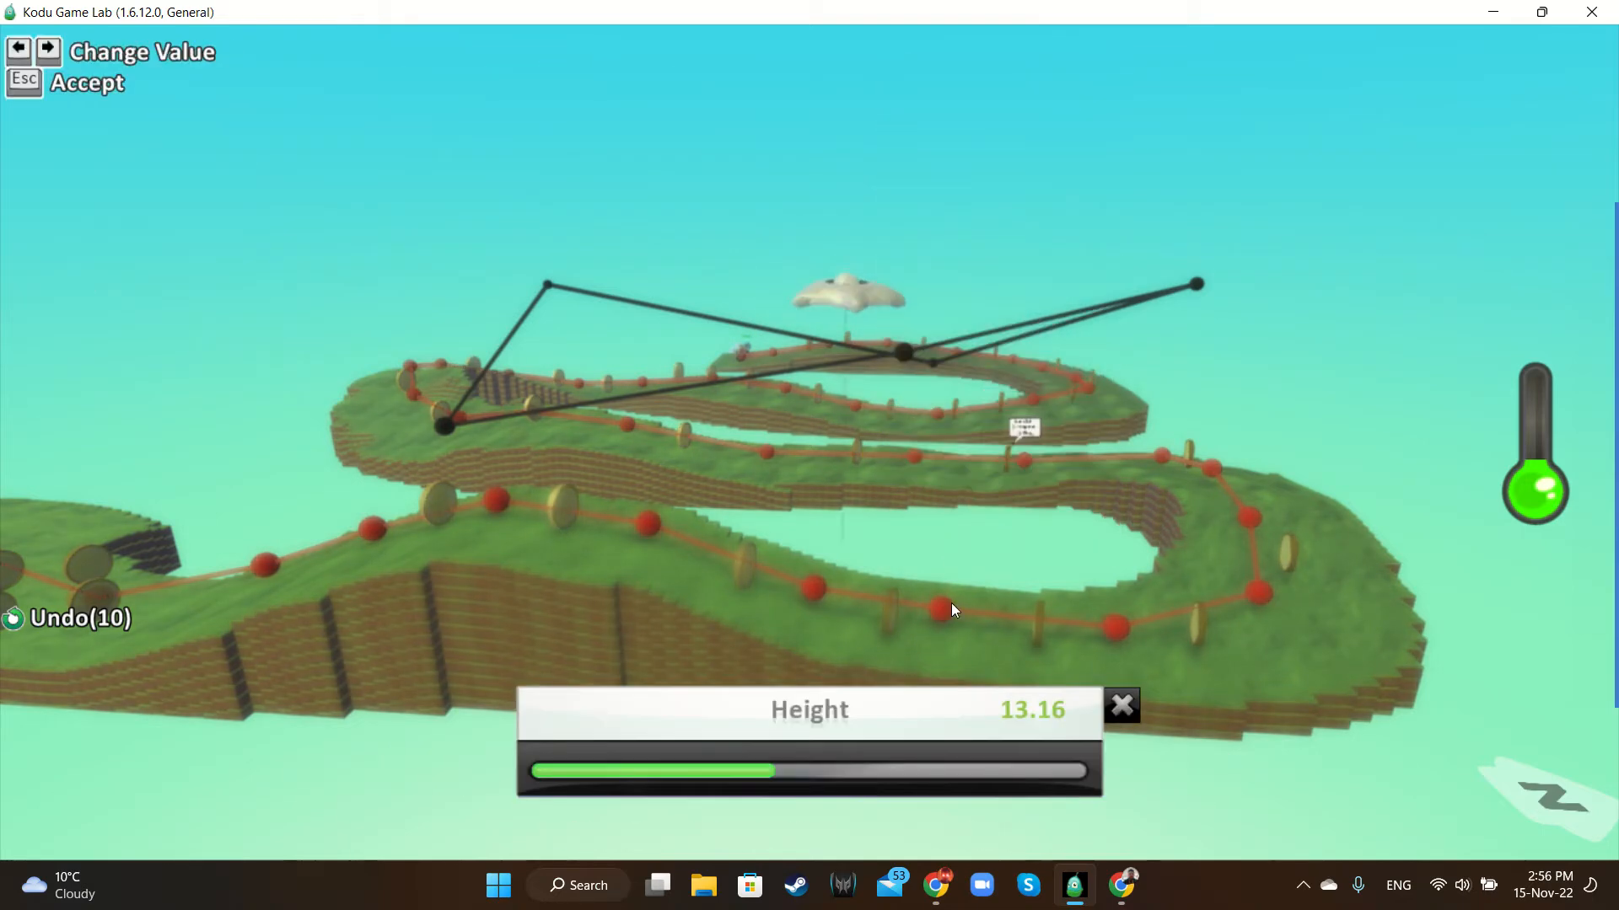
drag(769, 776, 714, 776)
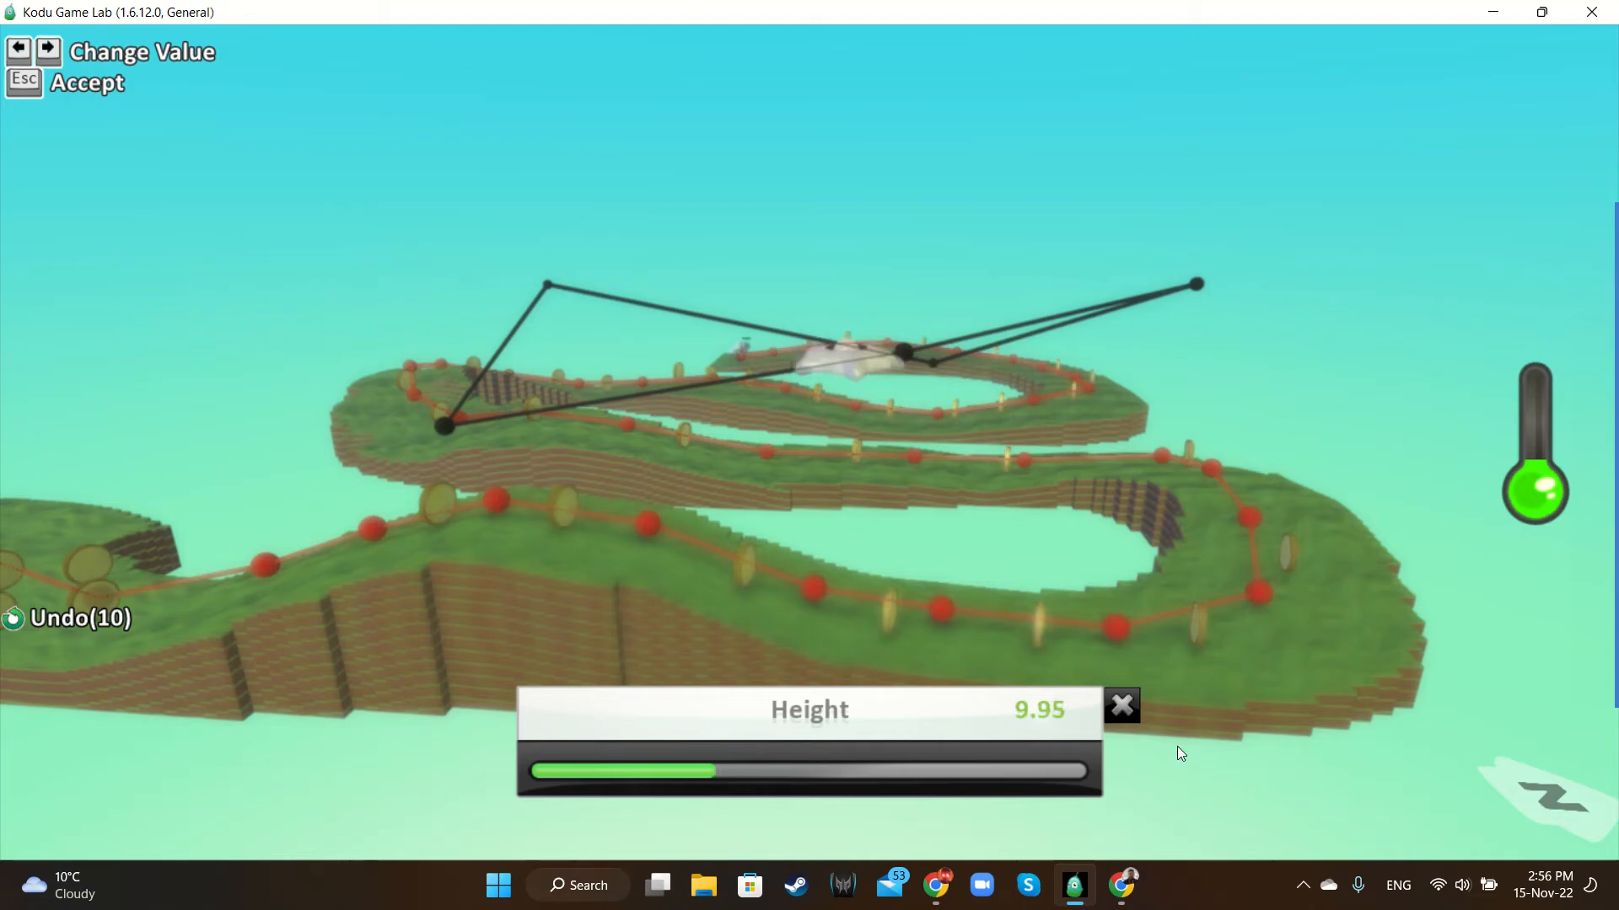
click(1120, 707)
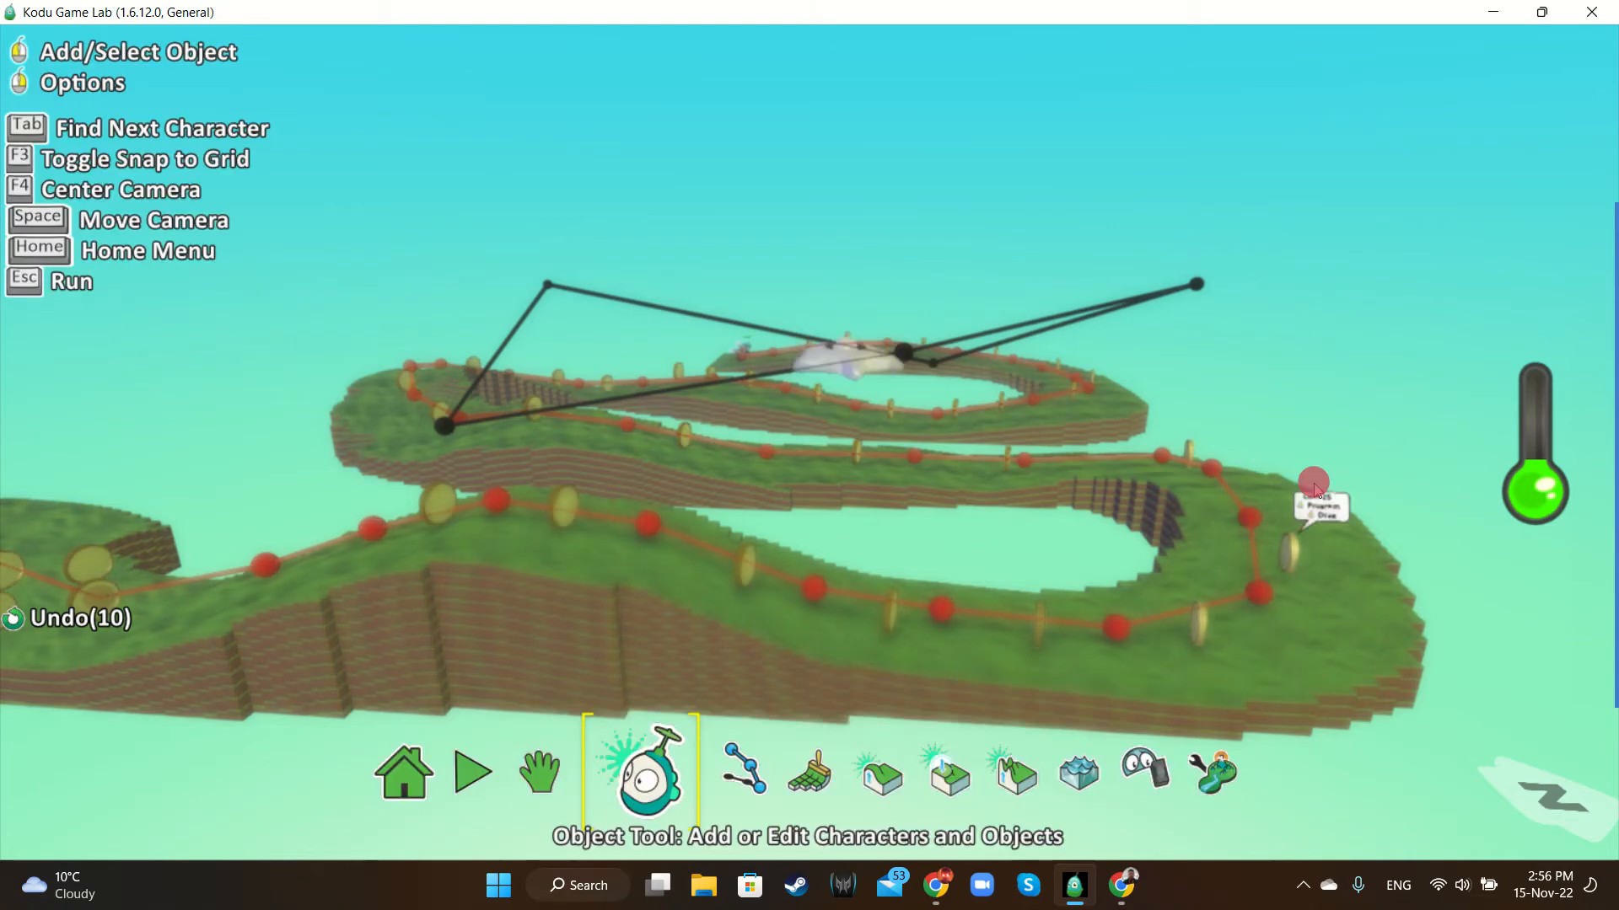
Open the saucer's program and set the WHEN condition of rule 1 to always
key(space)
right_drag(1312, 482, 1030, 548)
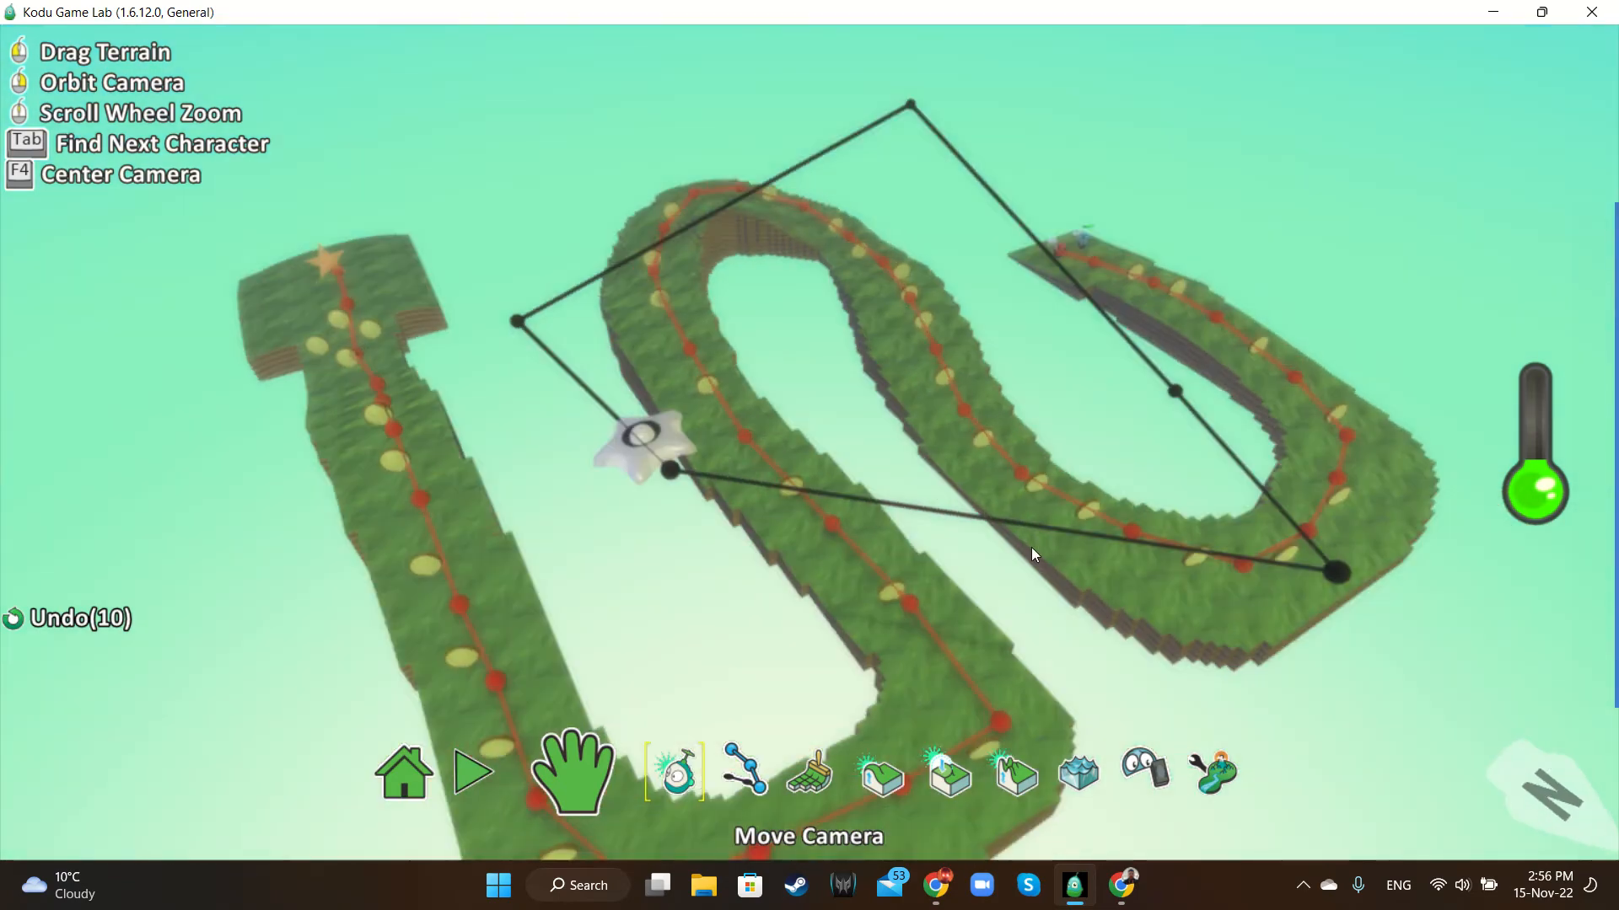
click(678, 771)
right_click(654, 443)
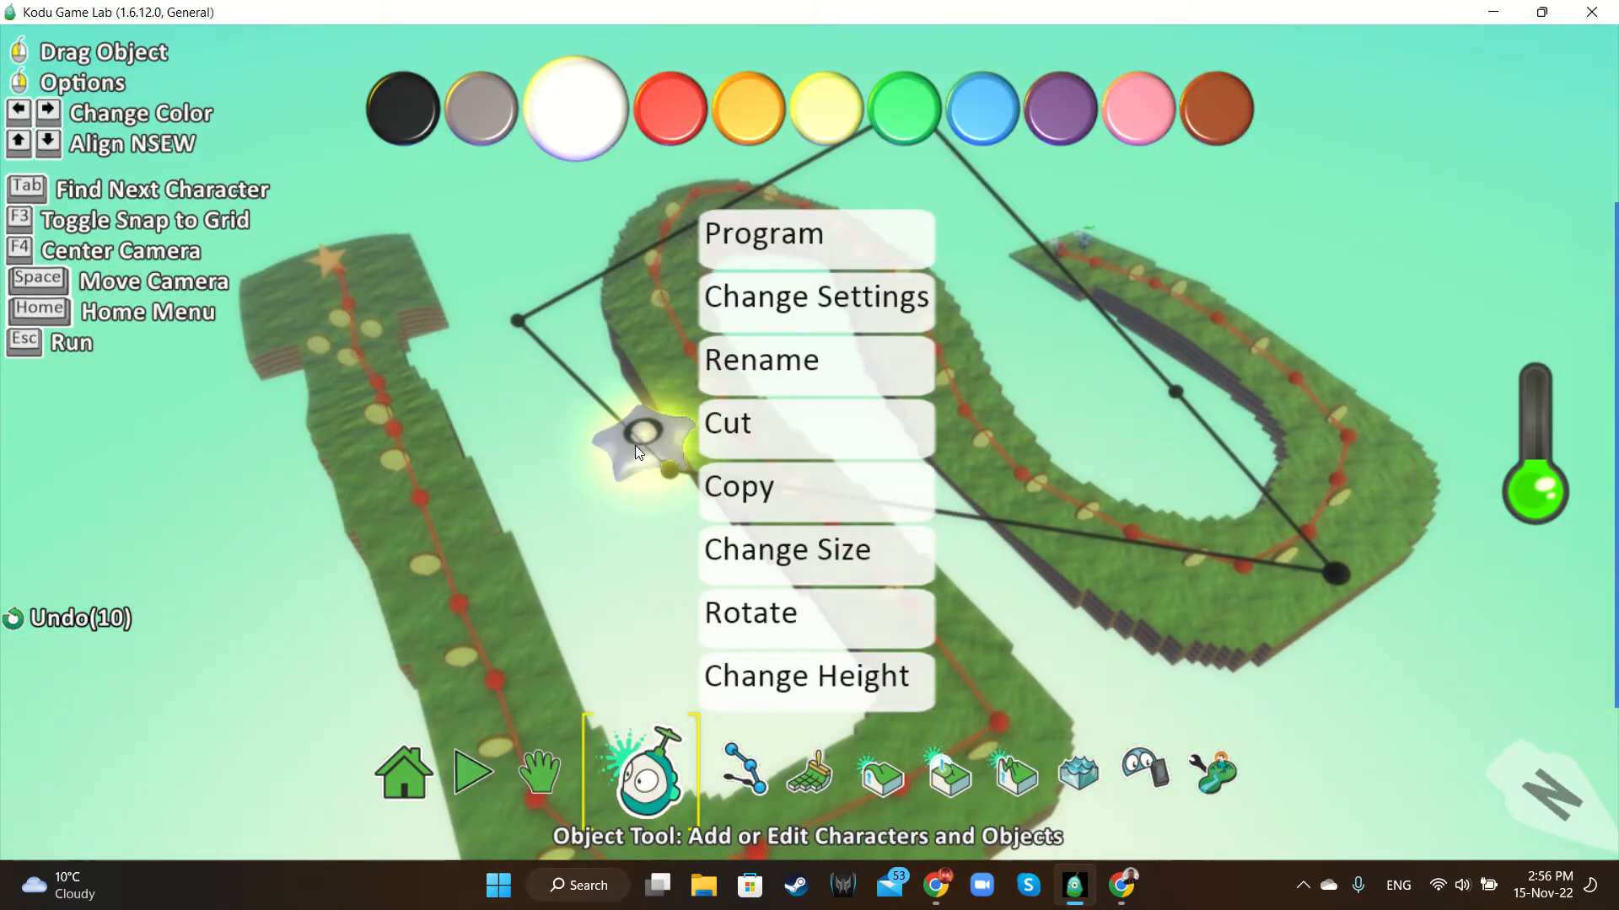
click(817, 236)
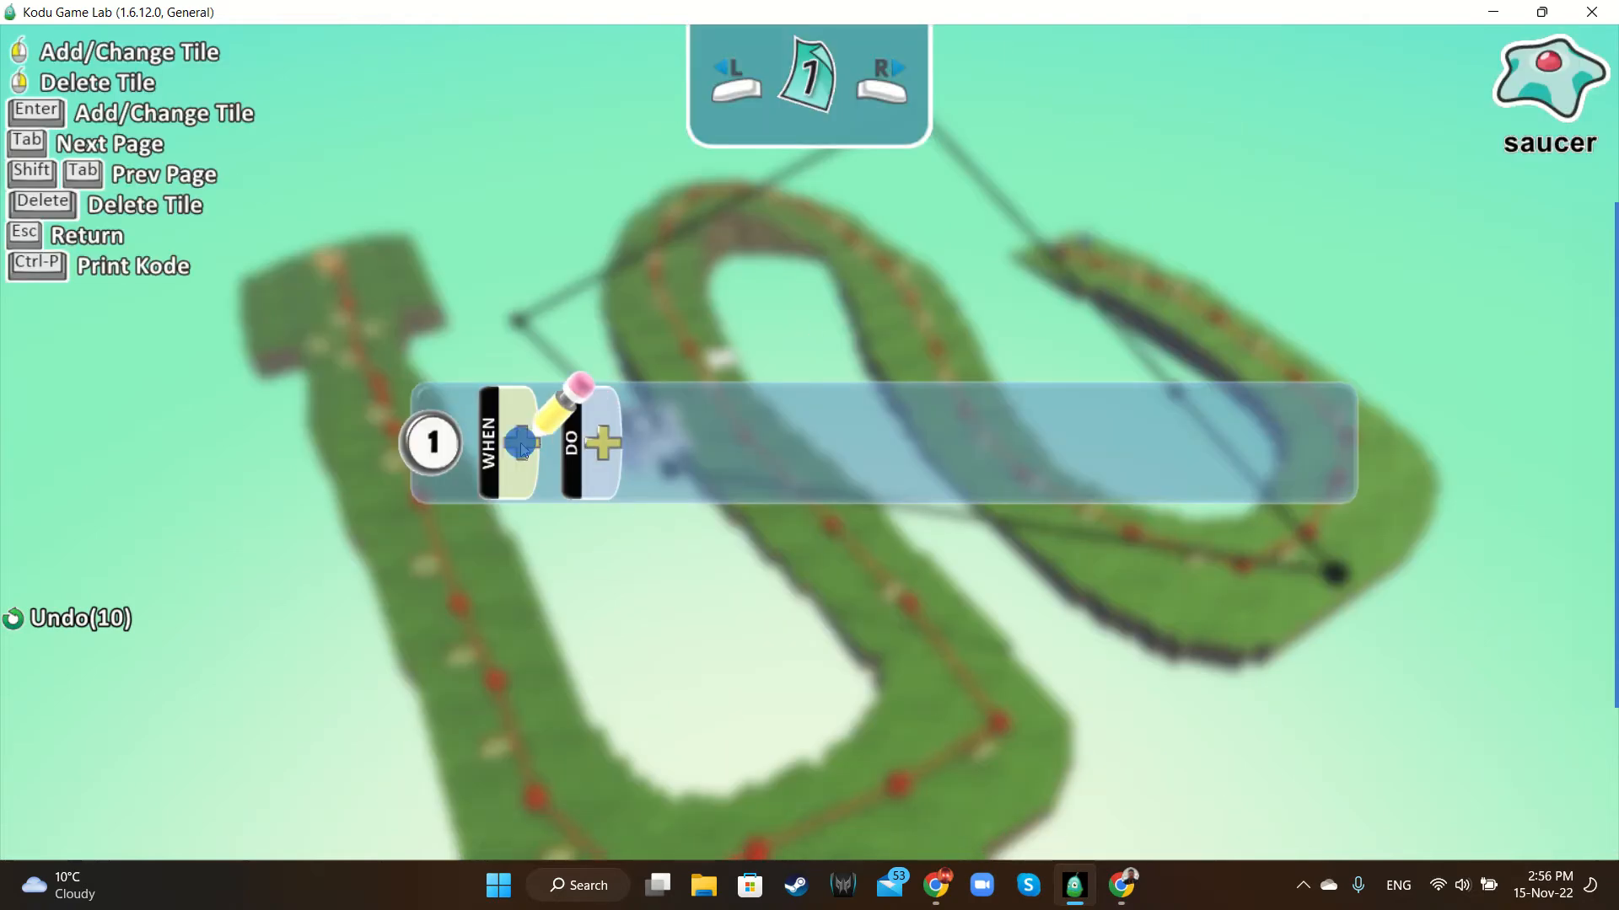
click(522, 442)
click(383, 229)
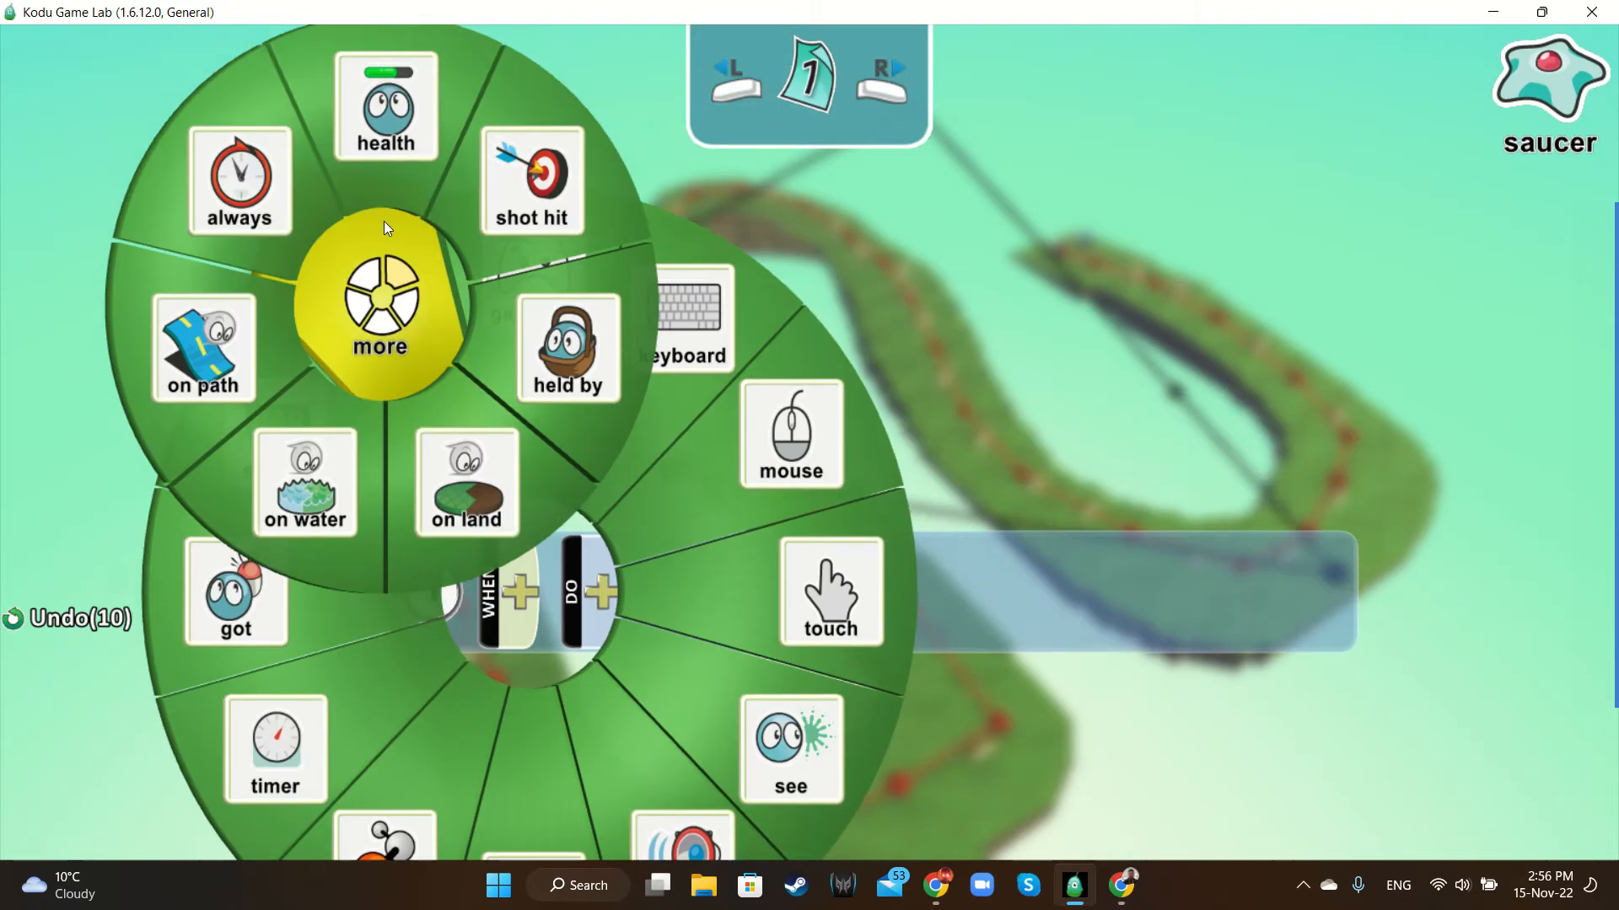
click(244, 227)
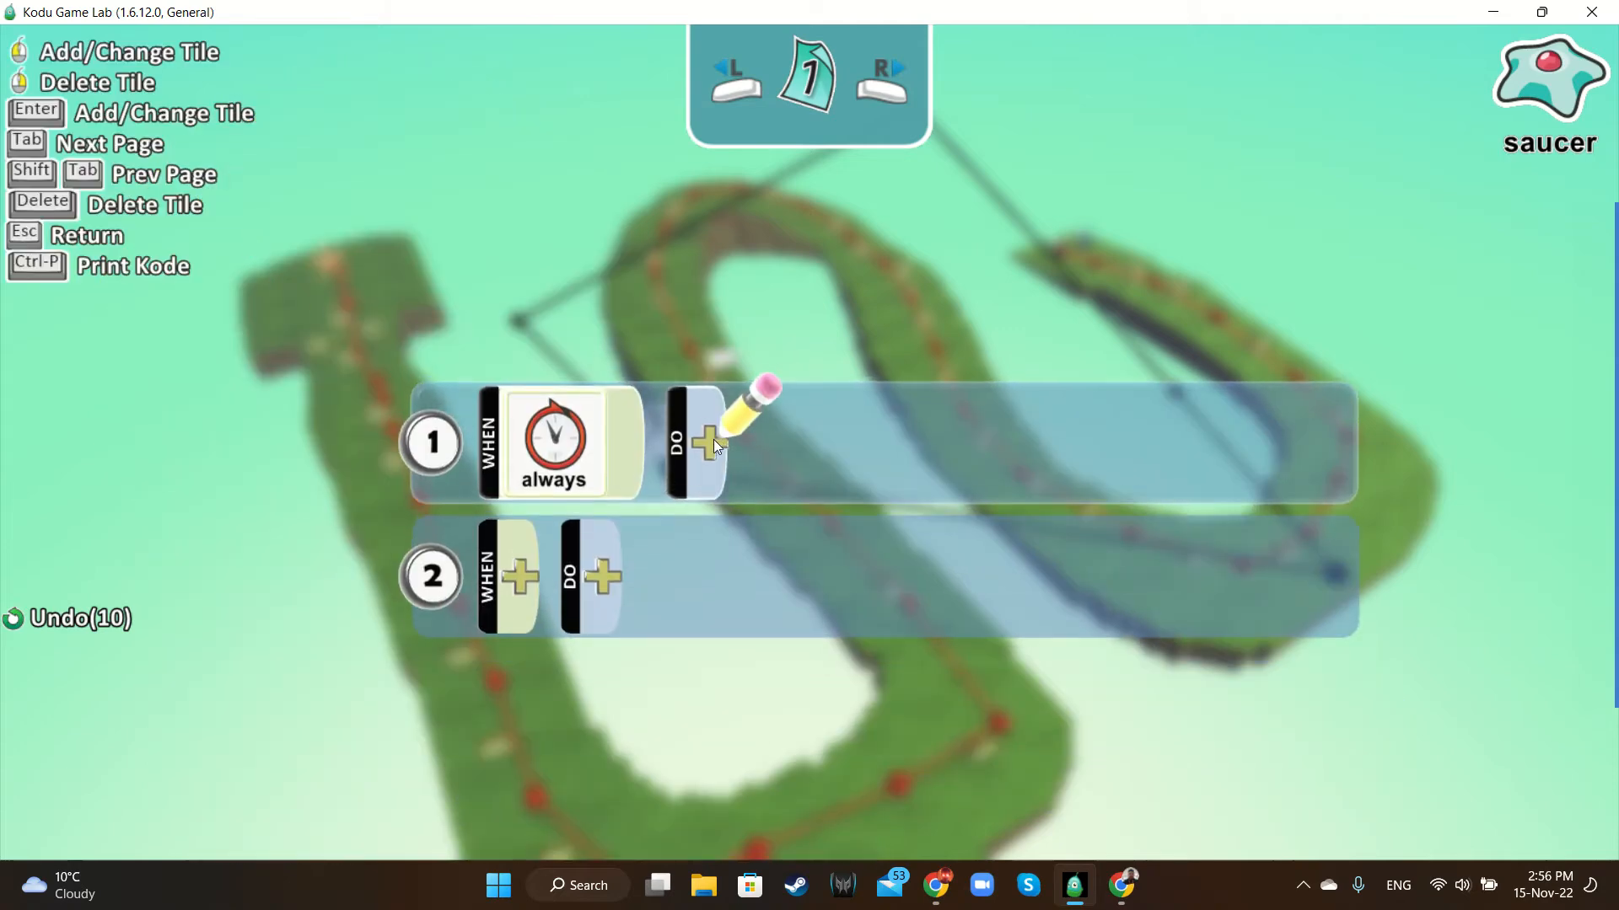
Set the DO action of rule 1 to move on path, black path, quickly
click(713, 443)
click(696, 257)
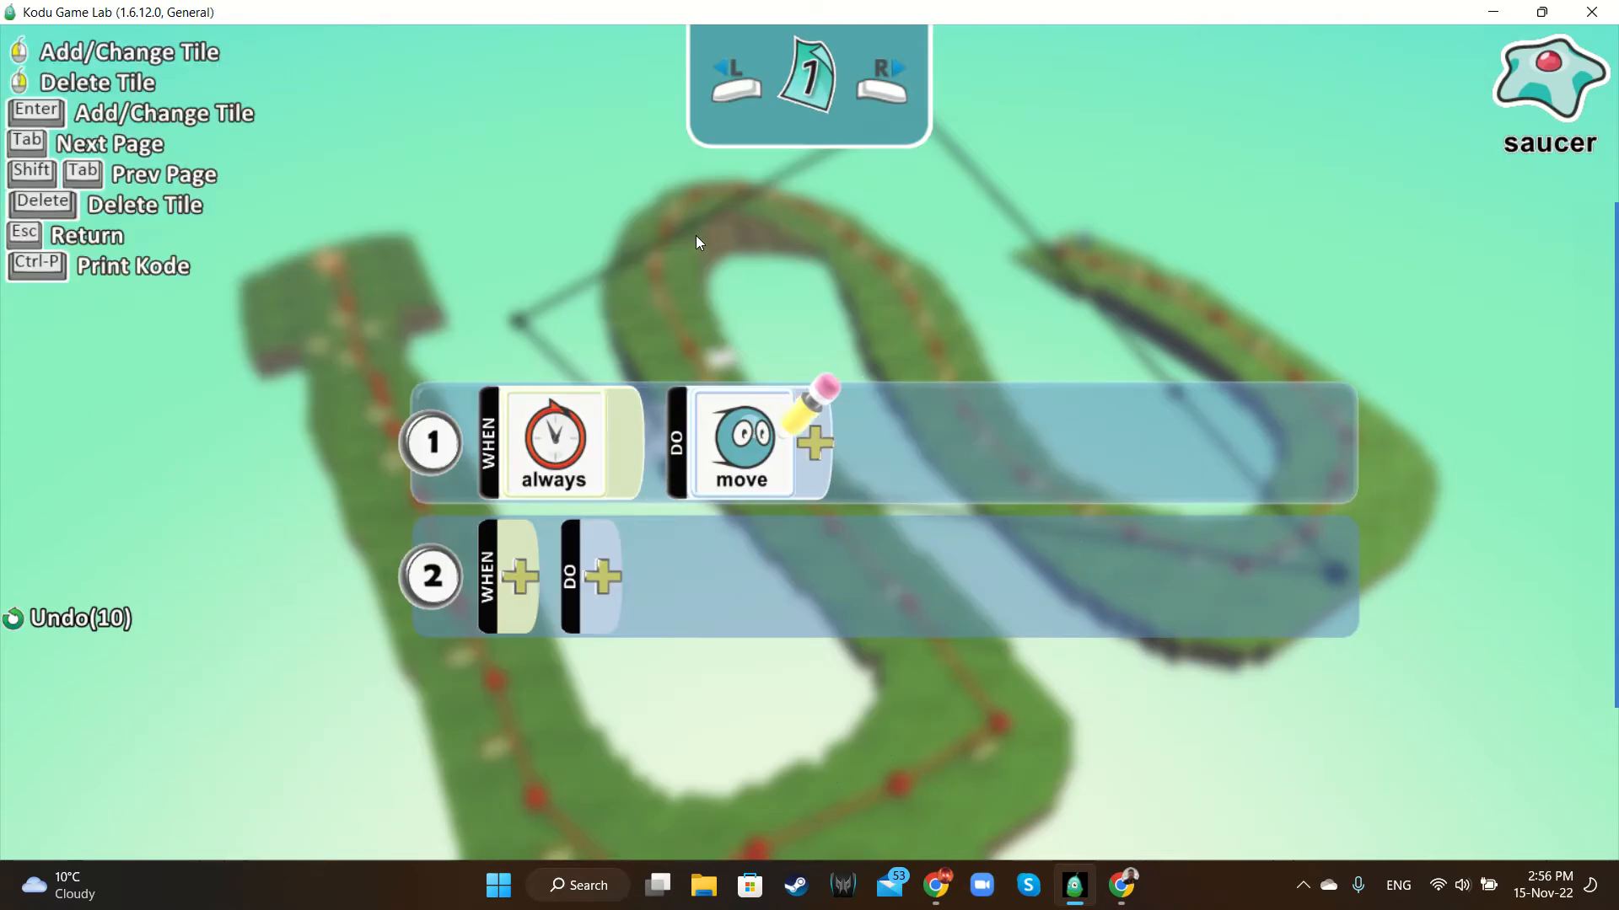
click(822, 453)
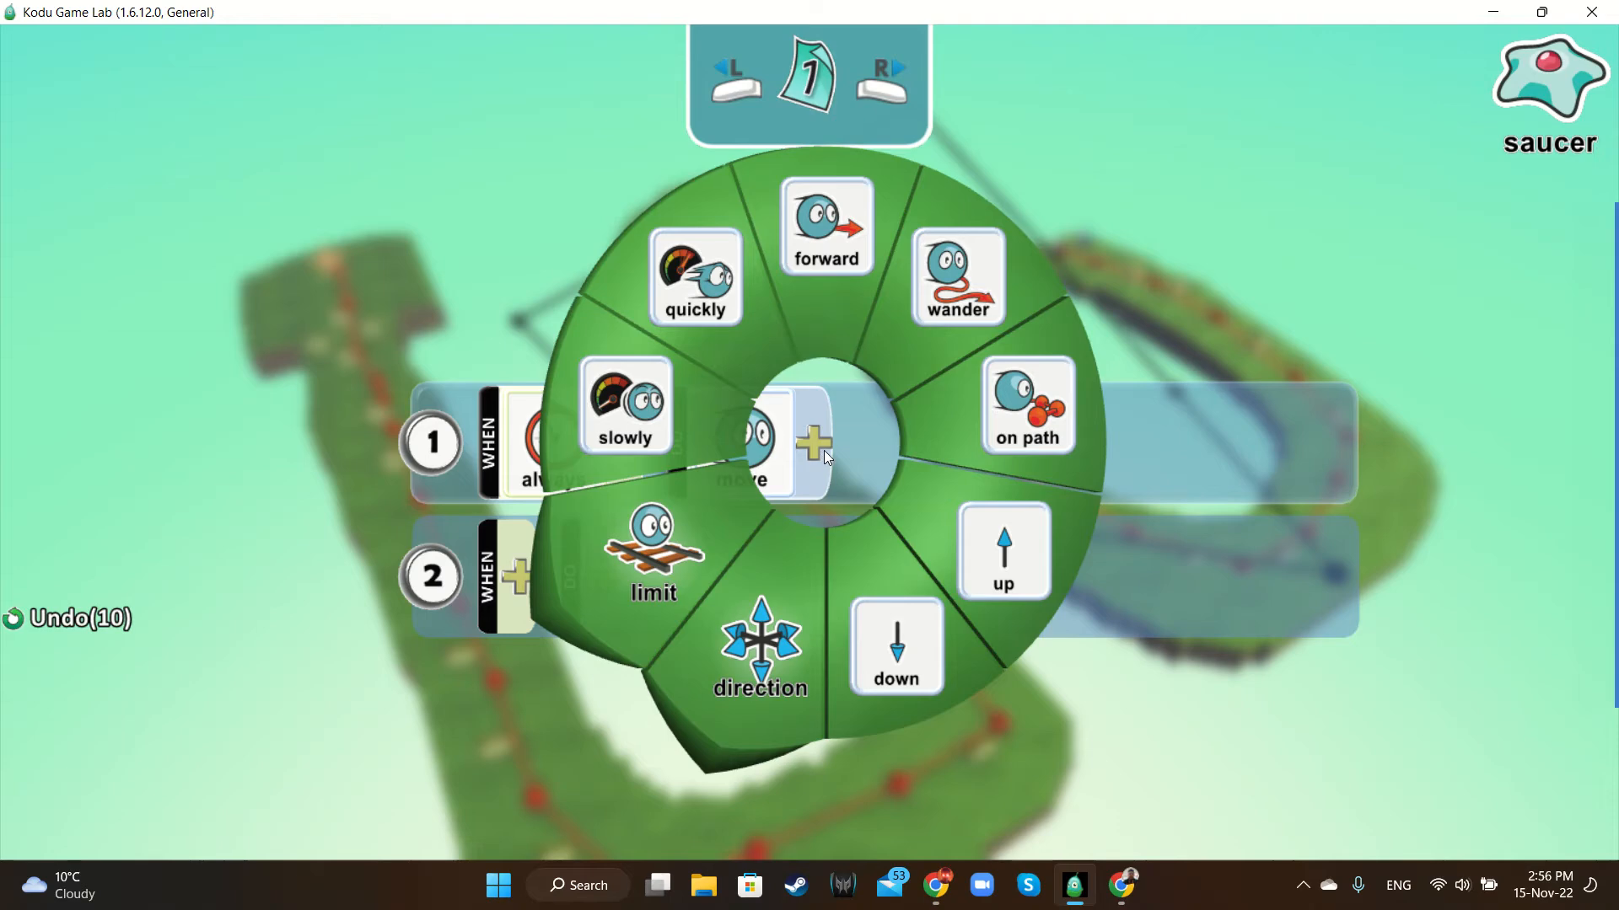
click(1067, 468)
click(923, 439)
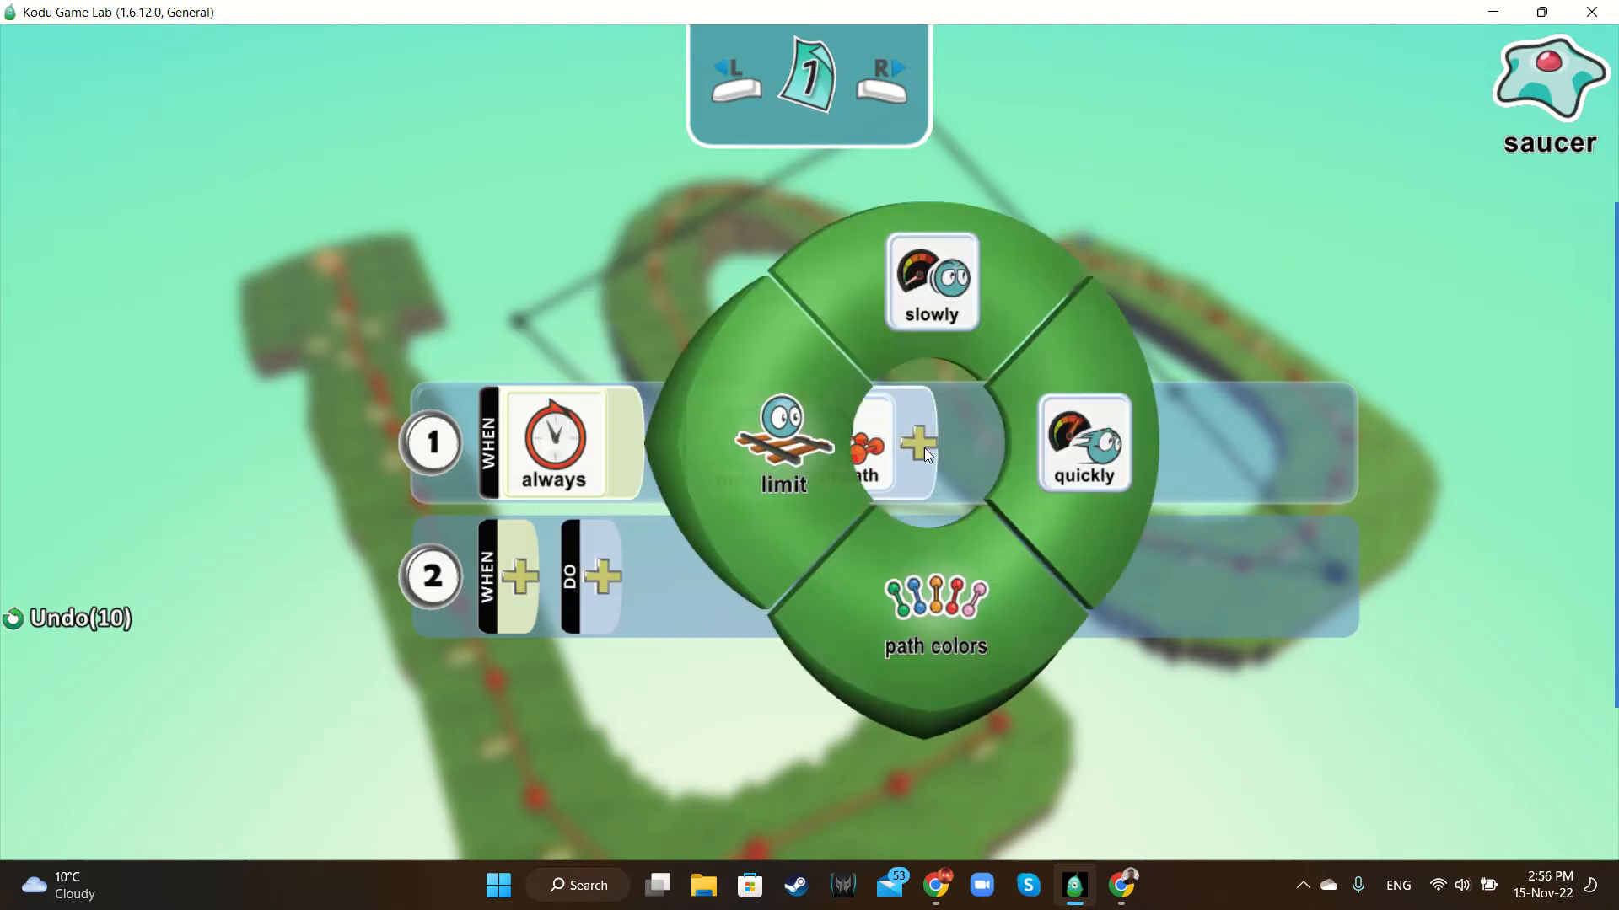
click(907, 628)
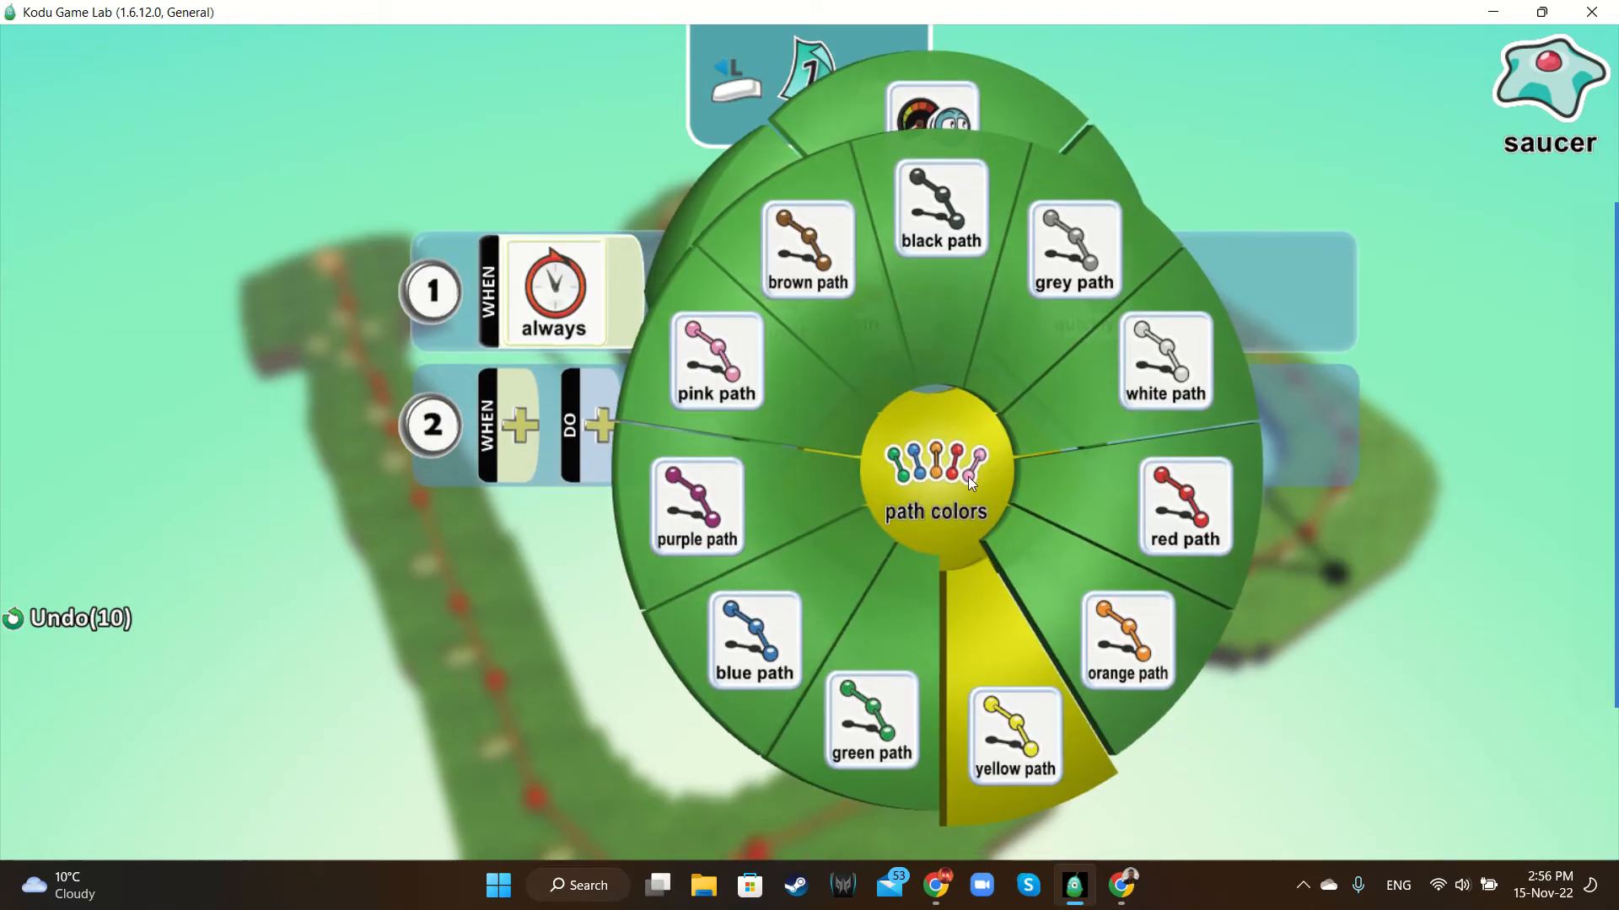
click(928, 249)
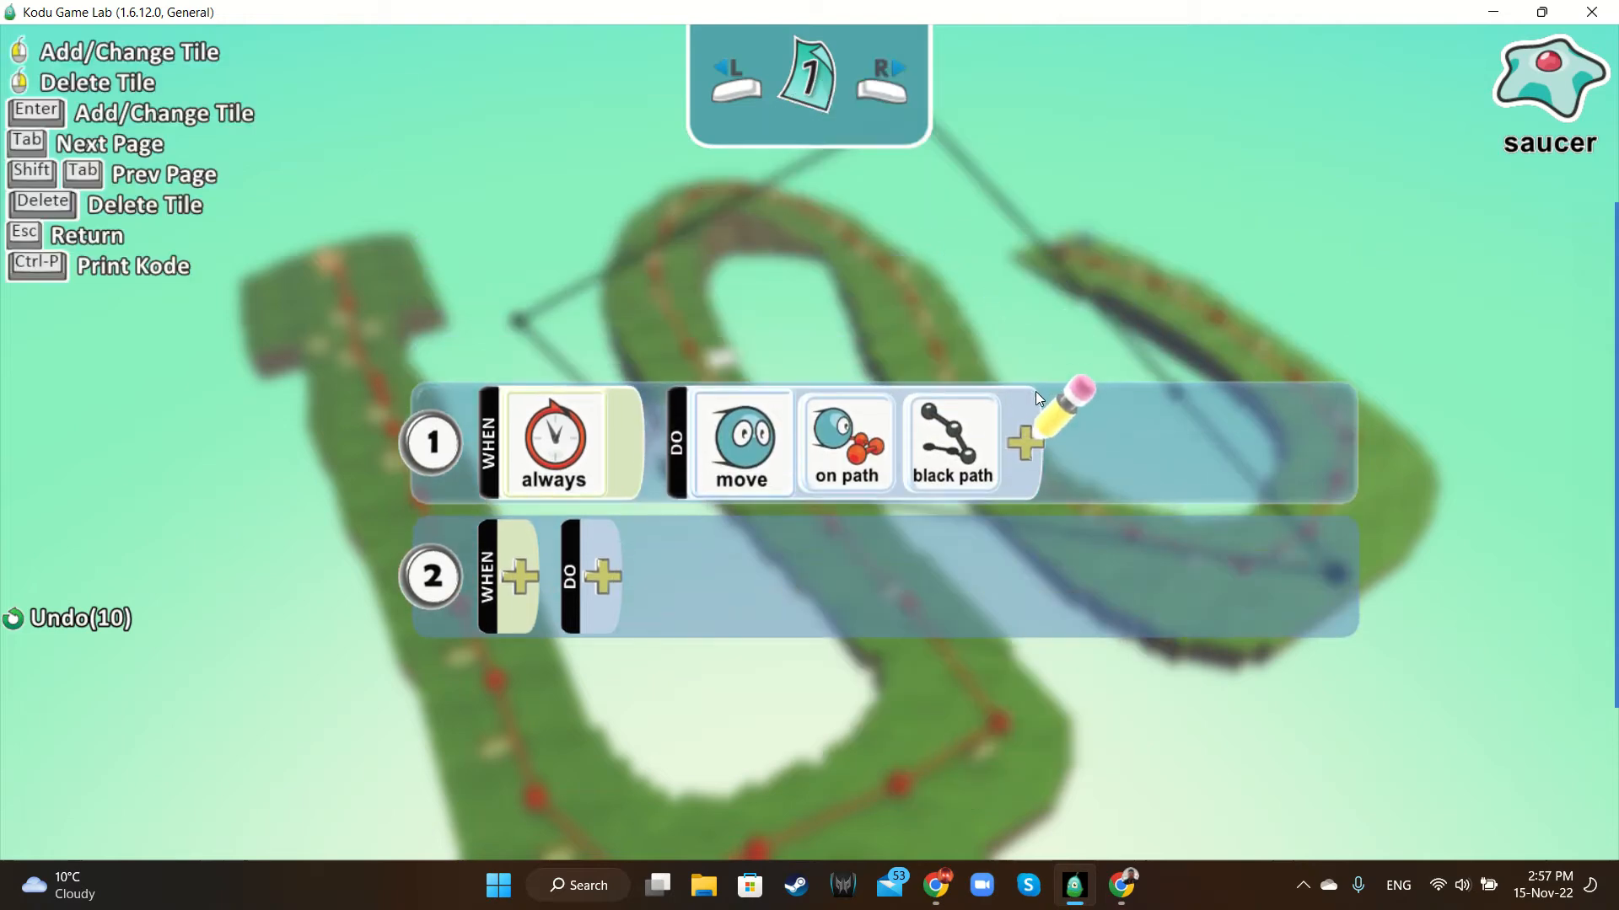
click(1030, 438)
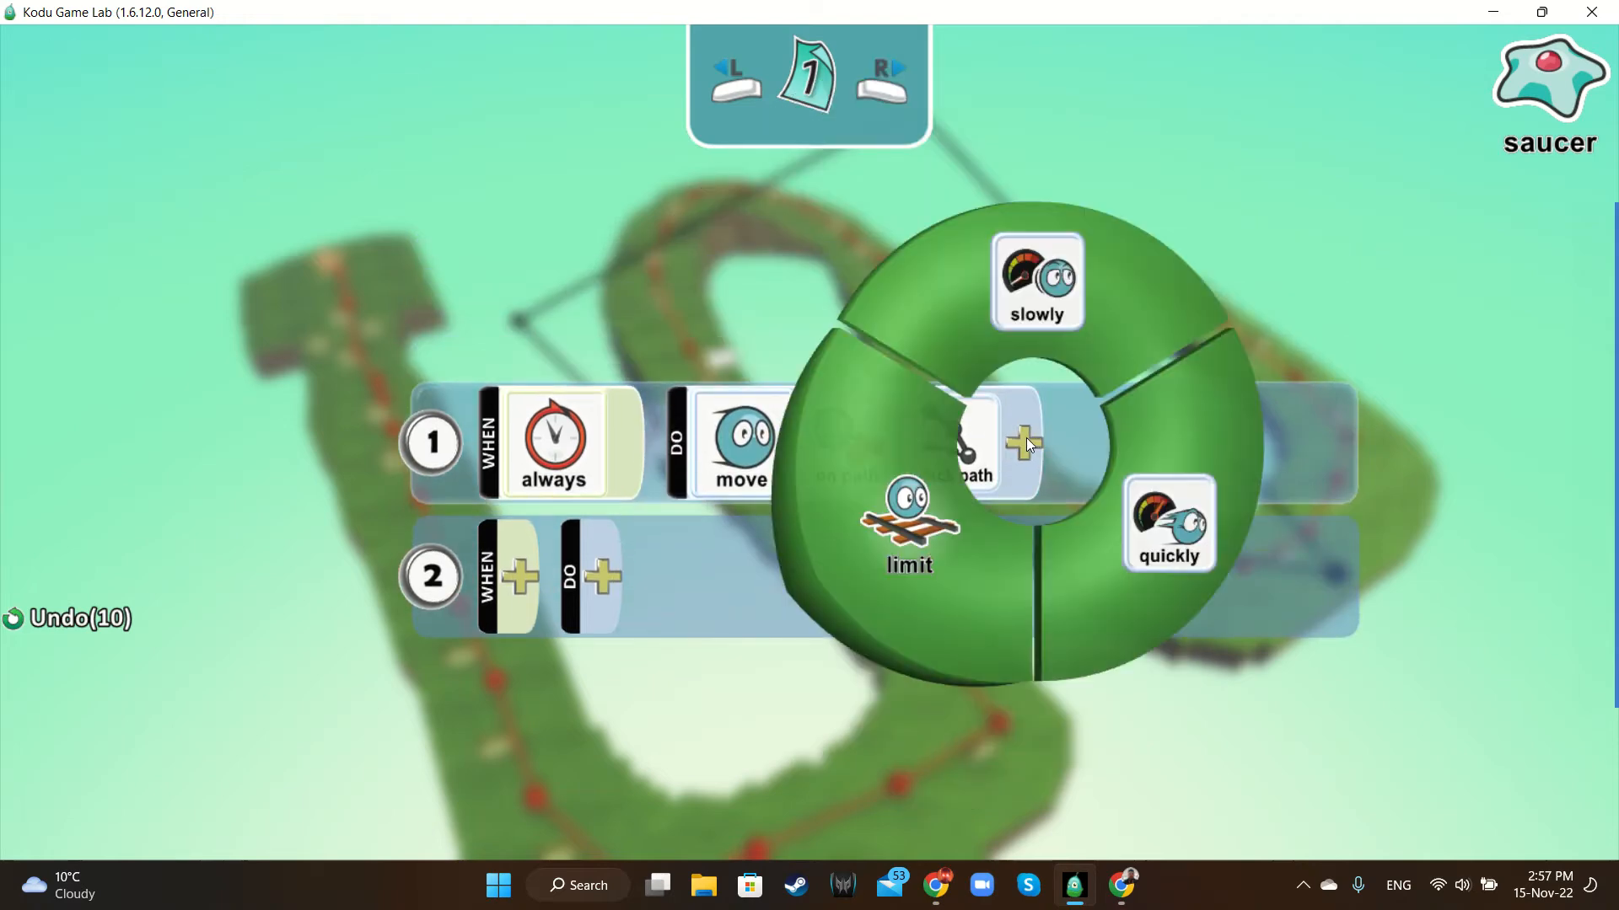
click(1157, 506)
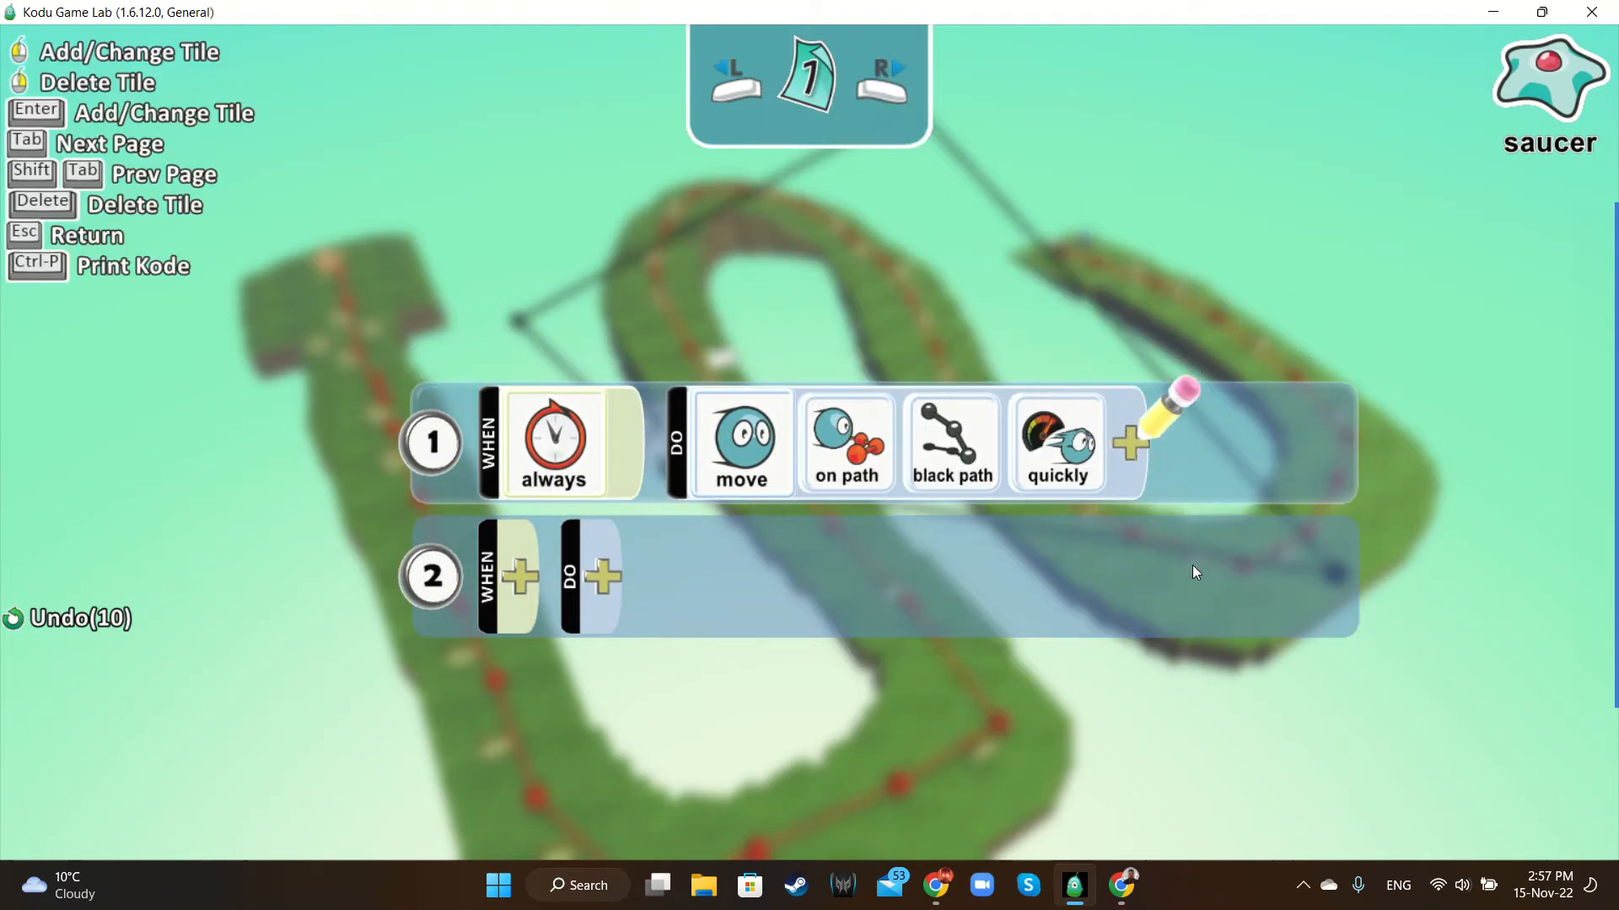
Set the WHEN condition of the saucer's rule 2 to a timer of 2 seconds
click(520, 578)
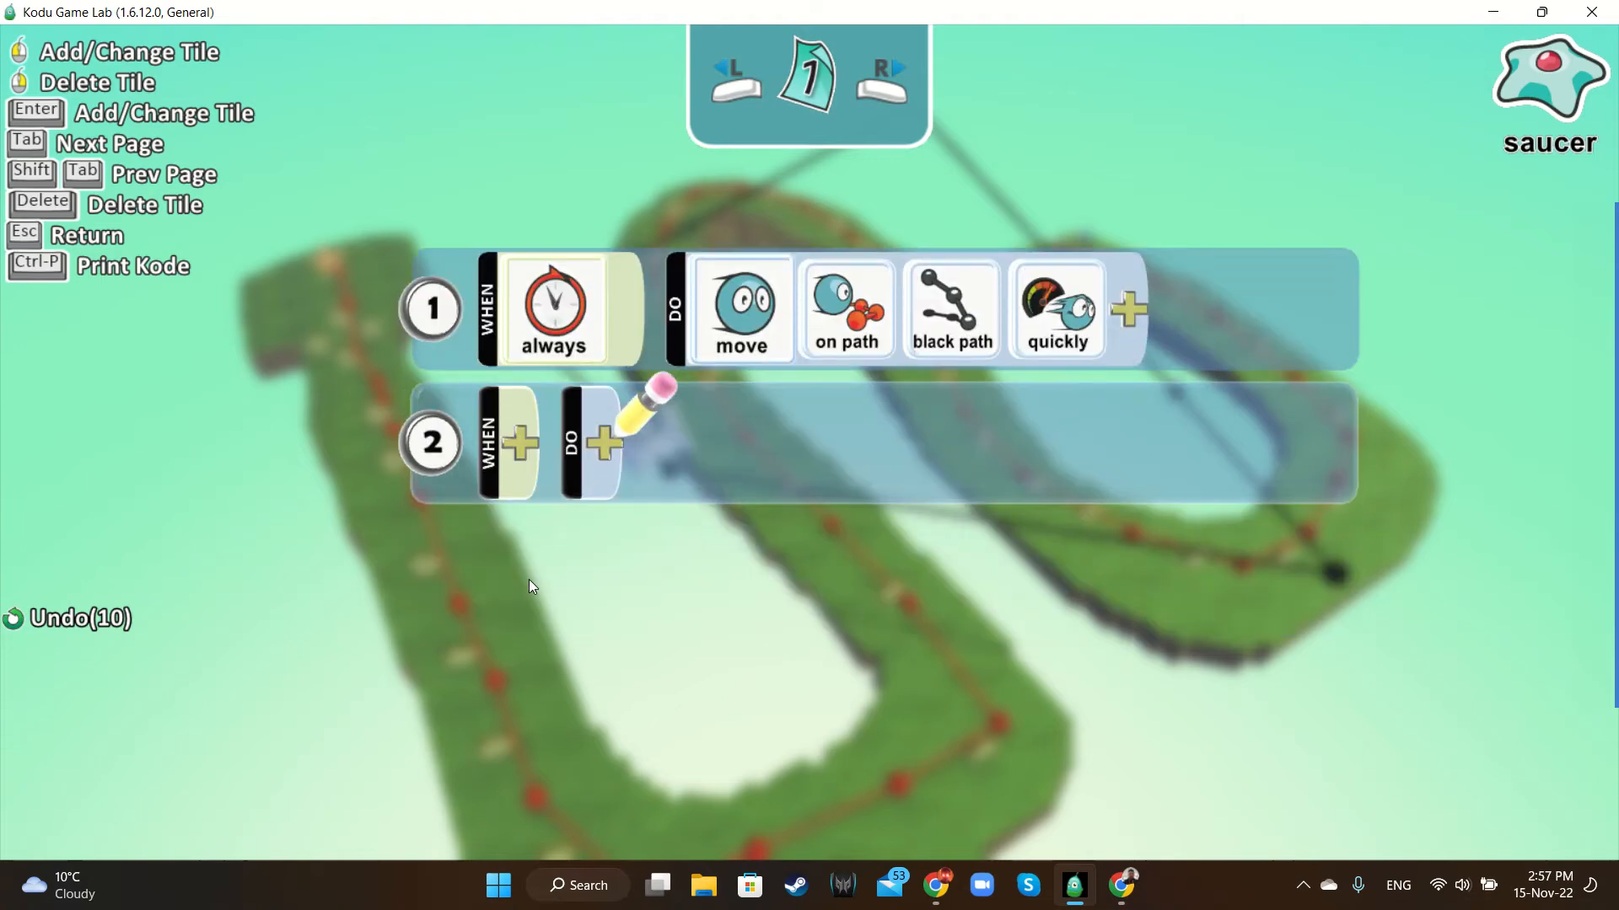
click(514, 442)
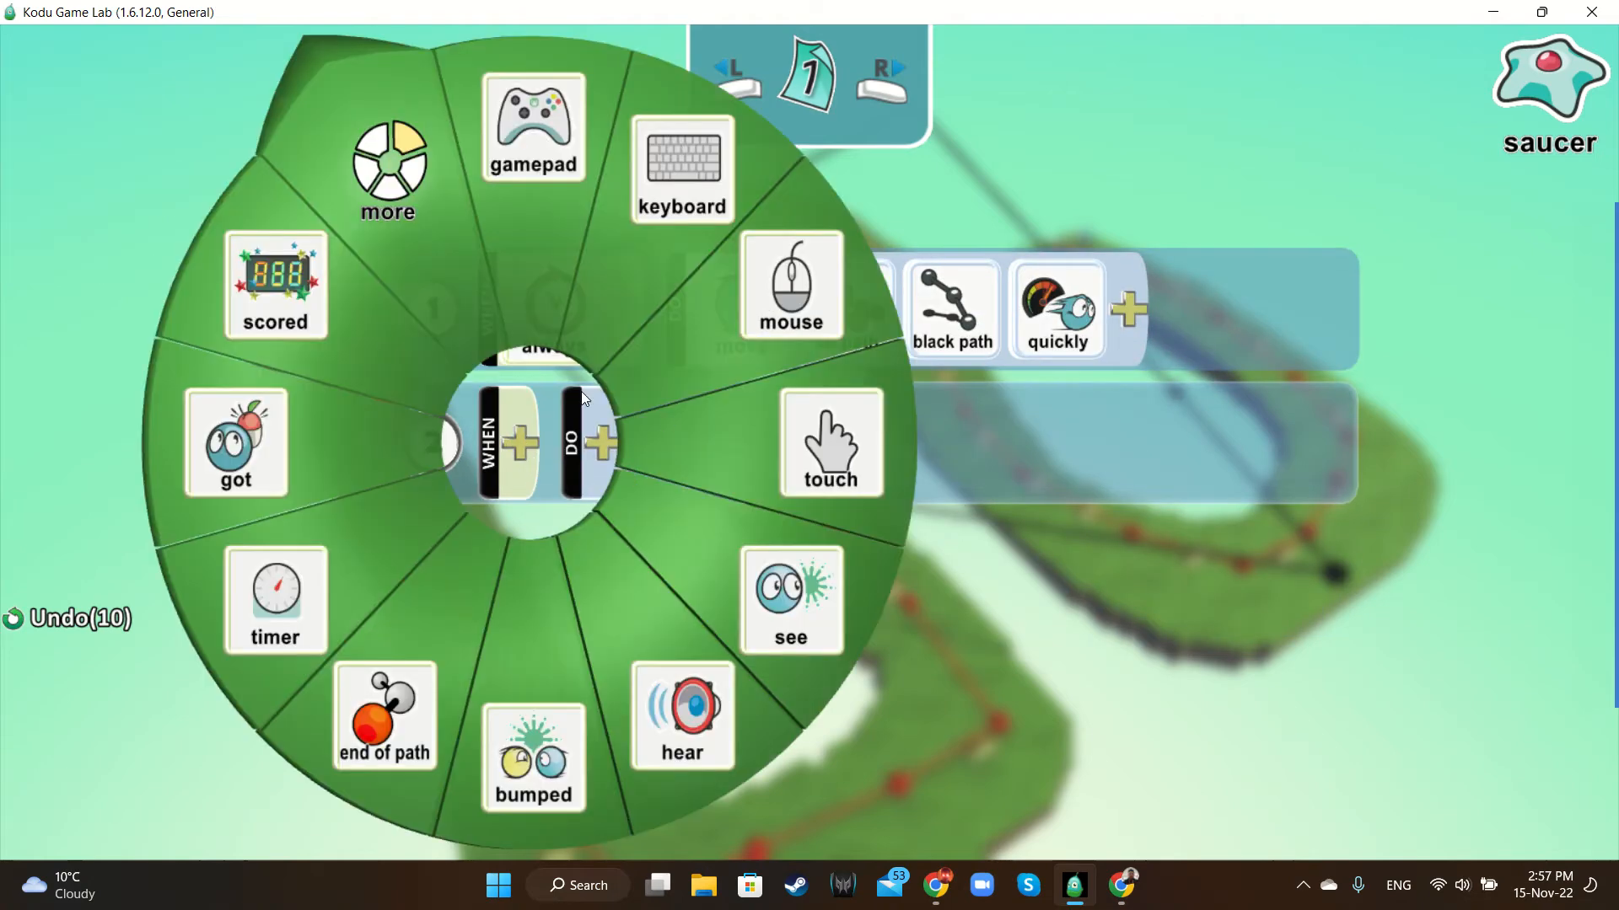
click(276, 600)
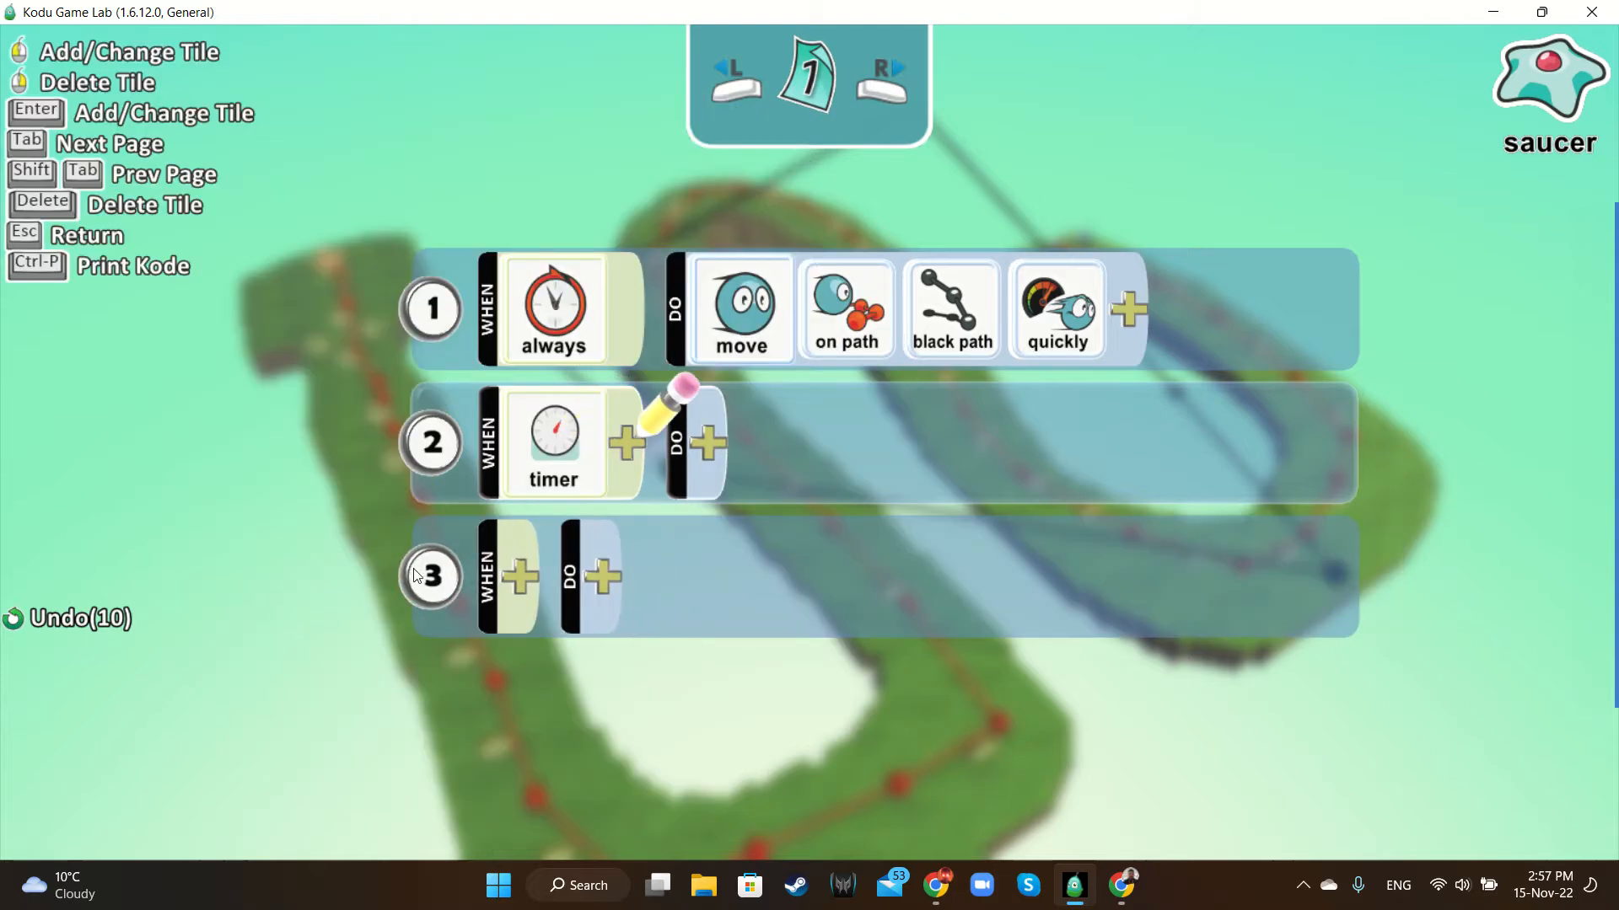
click(640, 445)
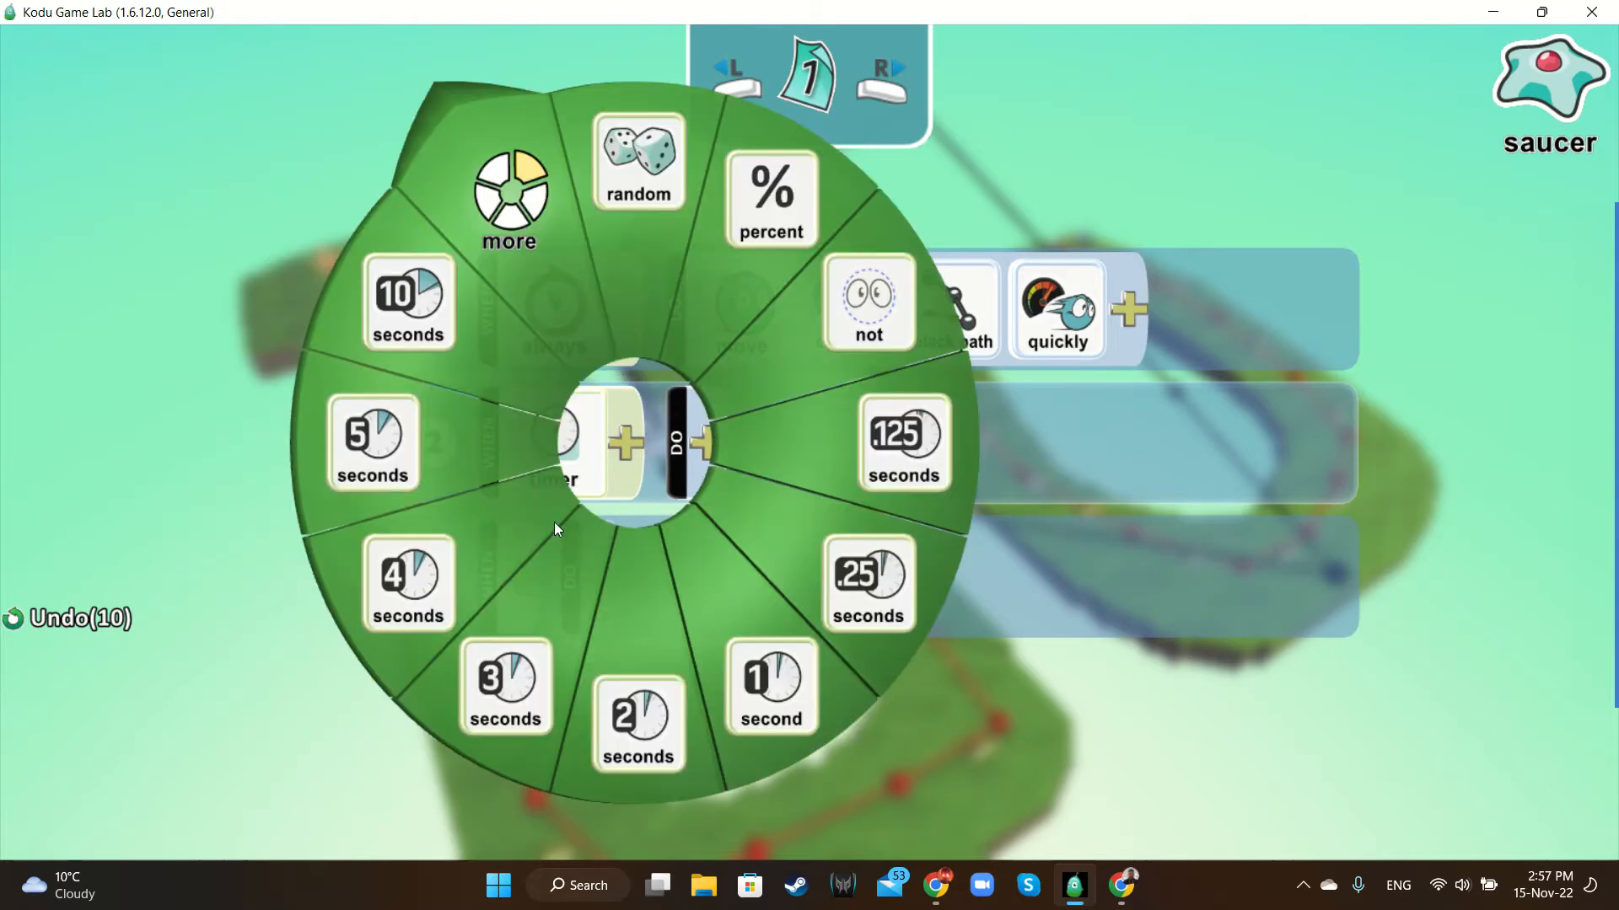
click(614, 671)
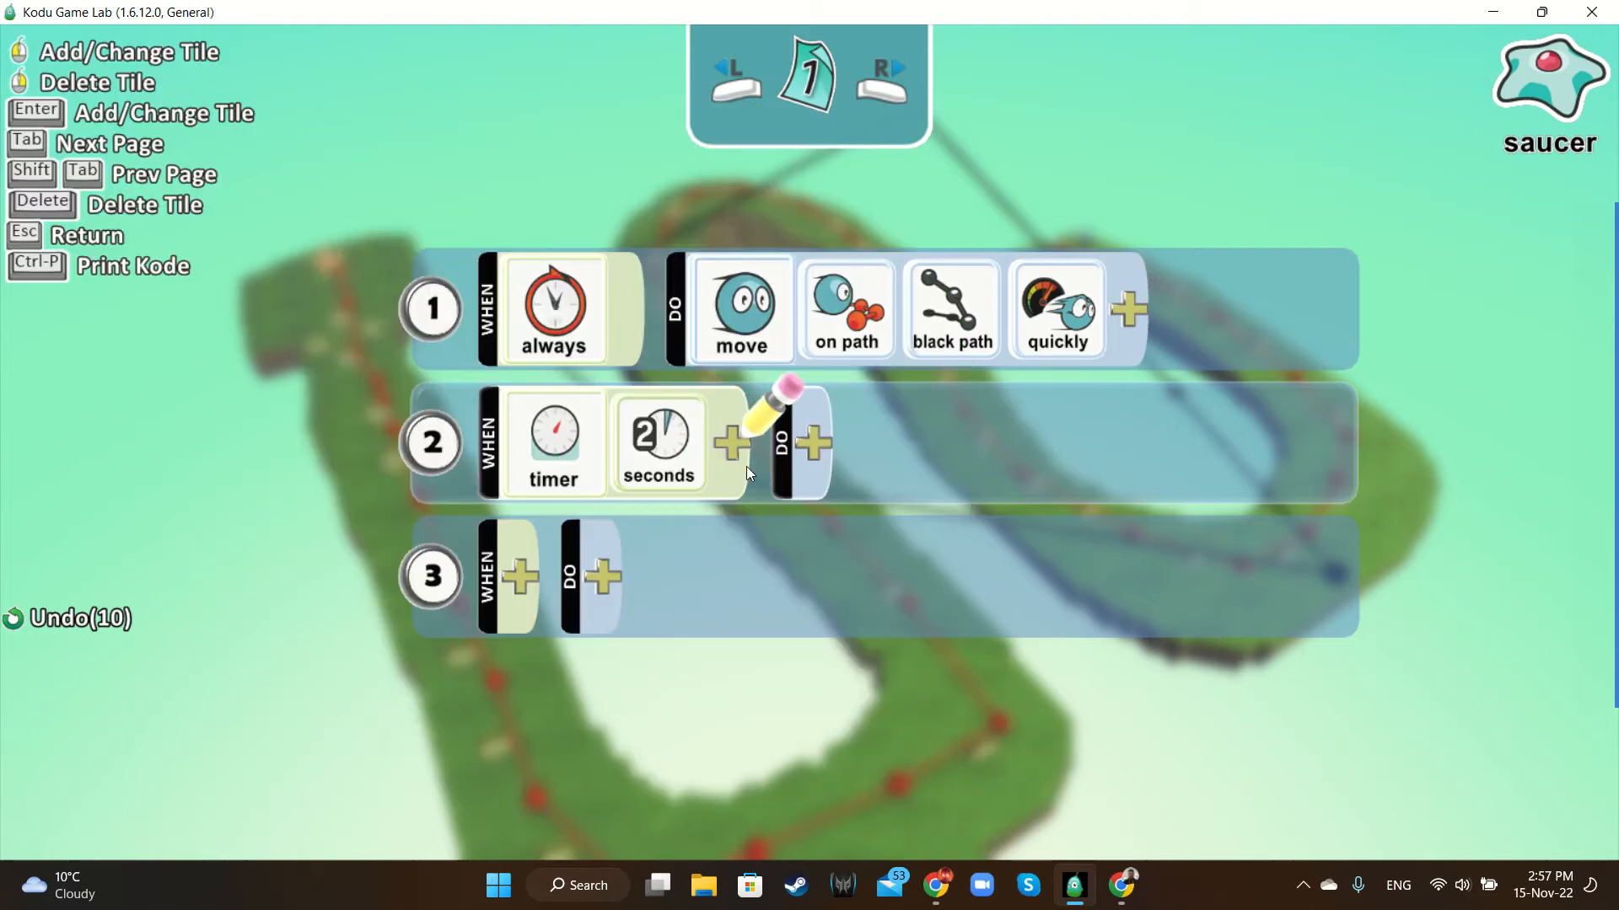
Set the DO action of rule 2 to shoot missile with the cruise option and leave the saucer's program
click(813, 444)
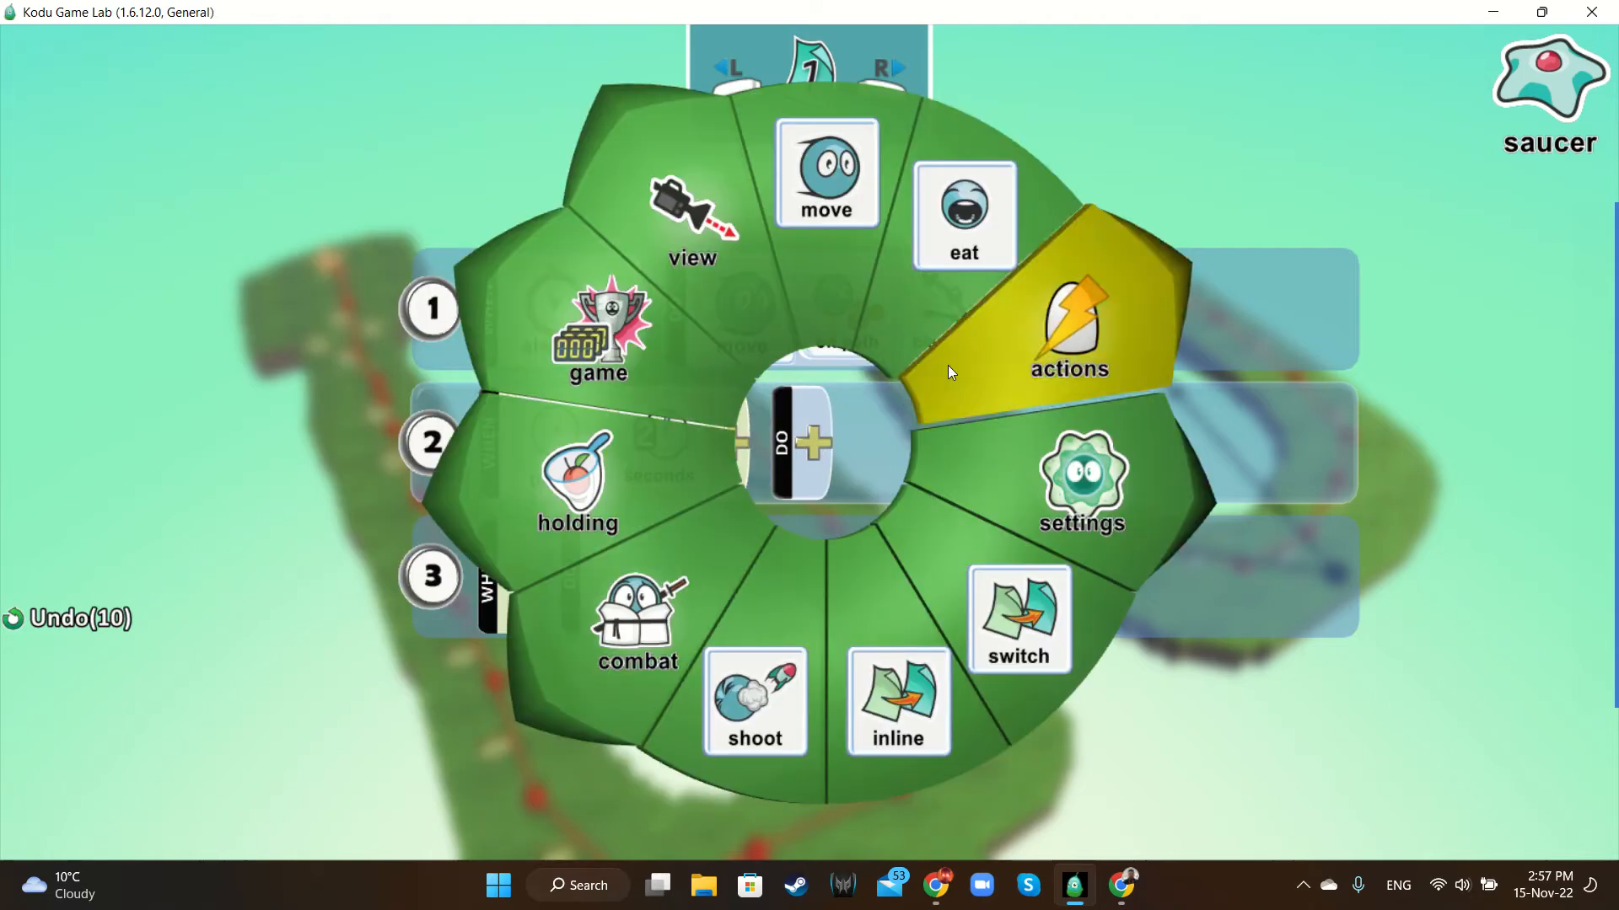
click(783, 671)
click(917, 441)
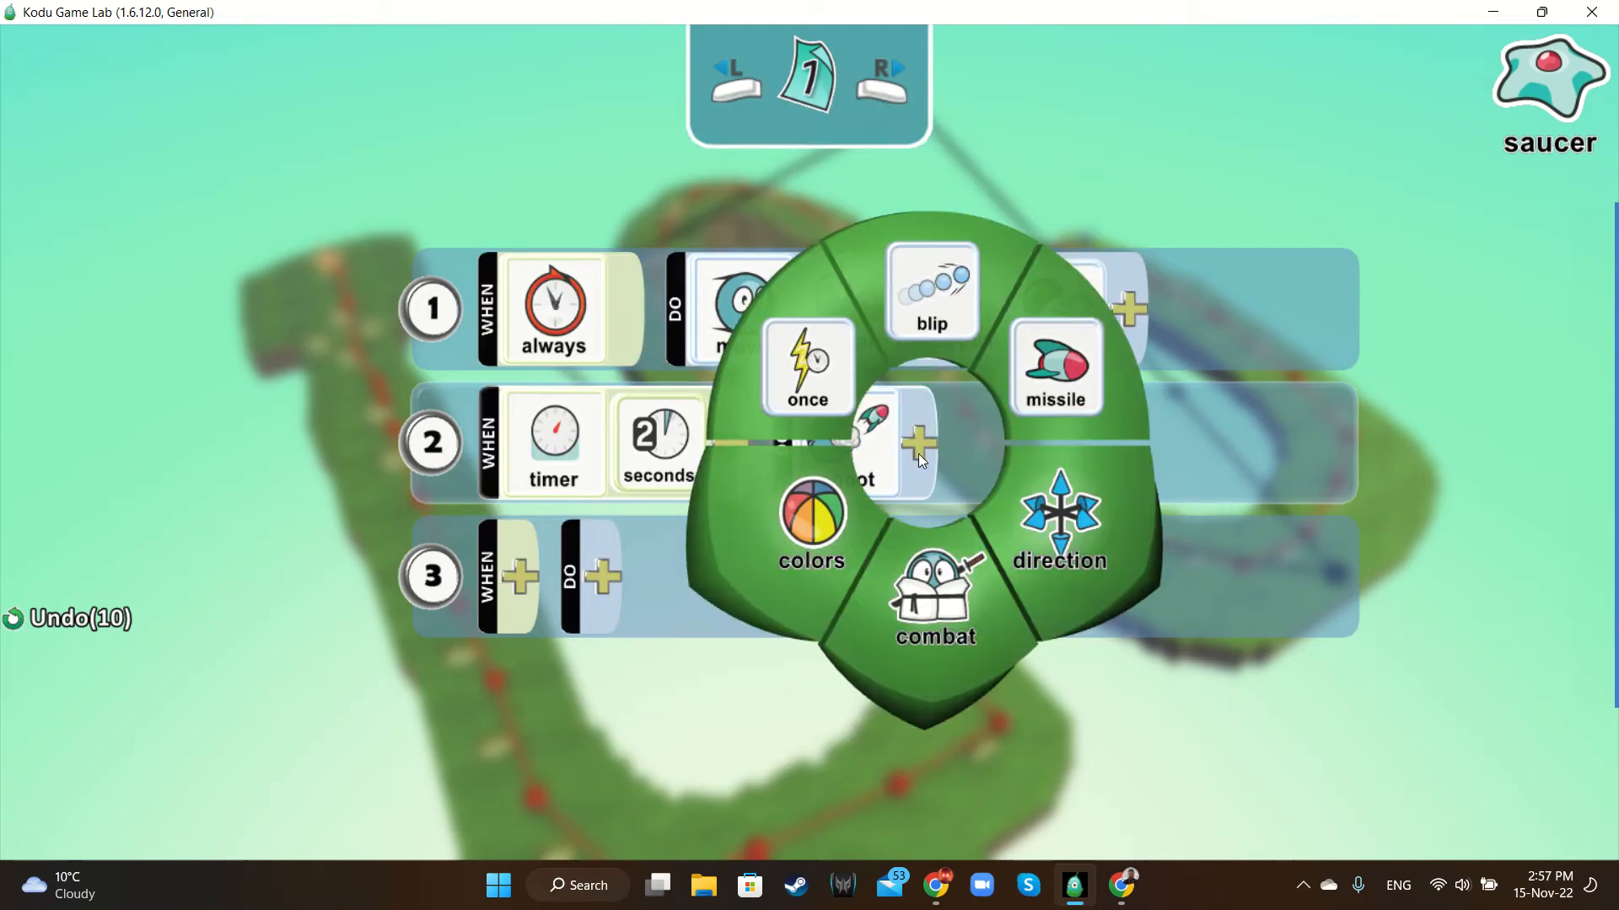
click(1057, 393)
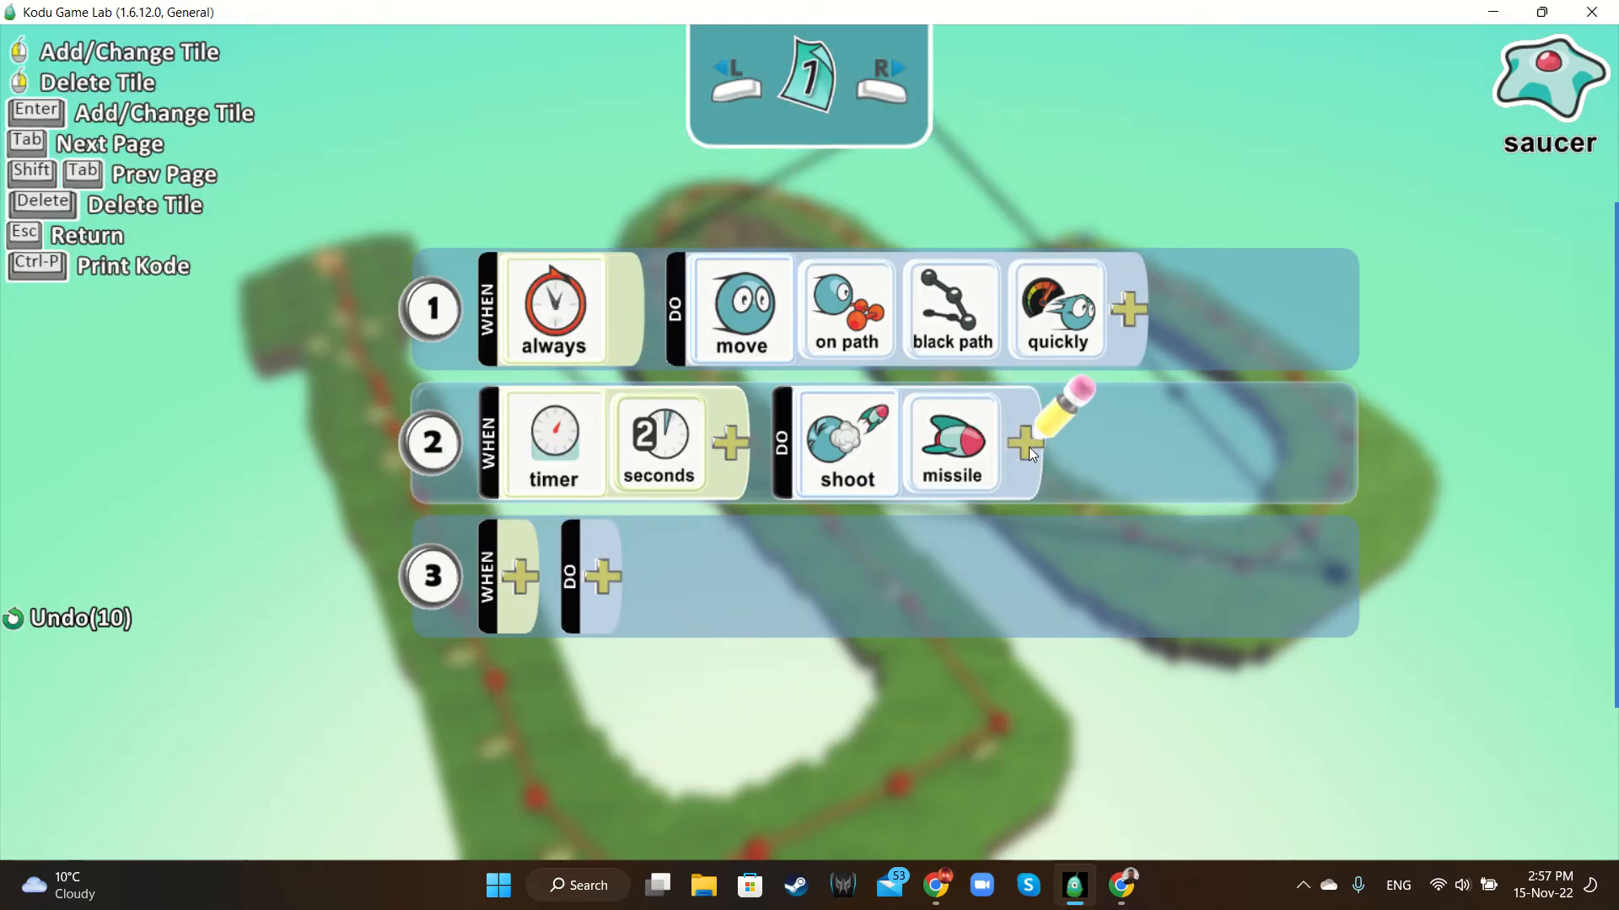
click(1028, 447)
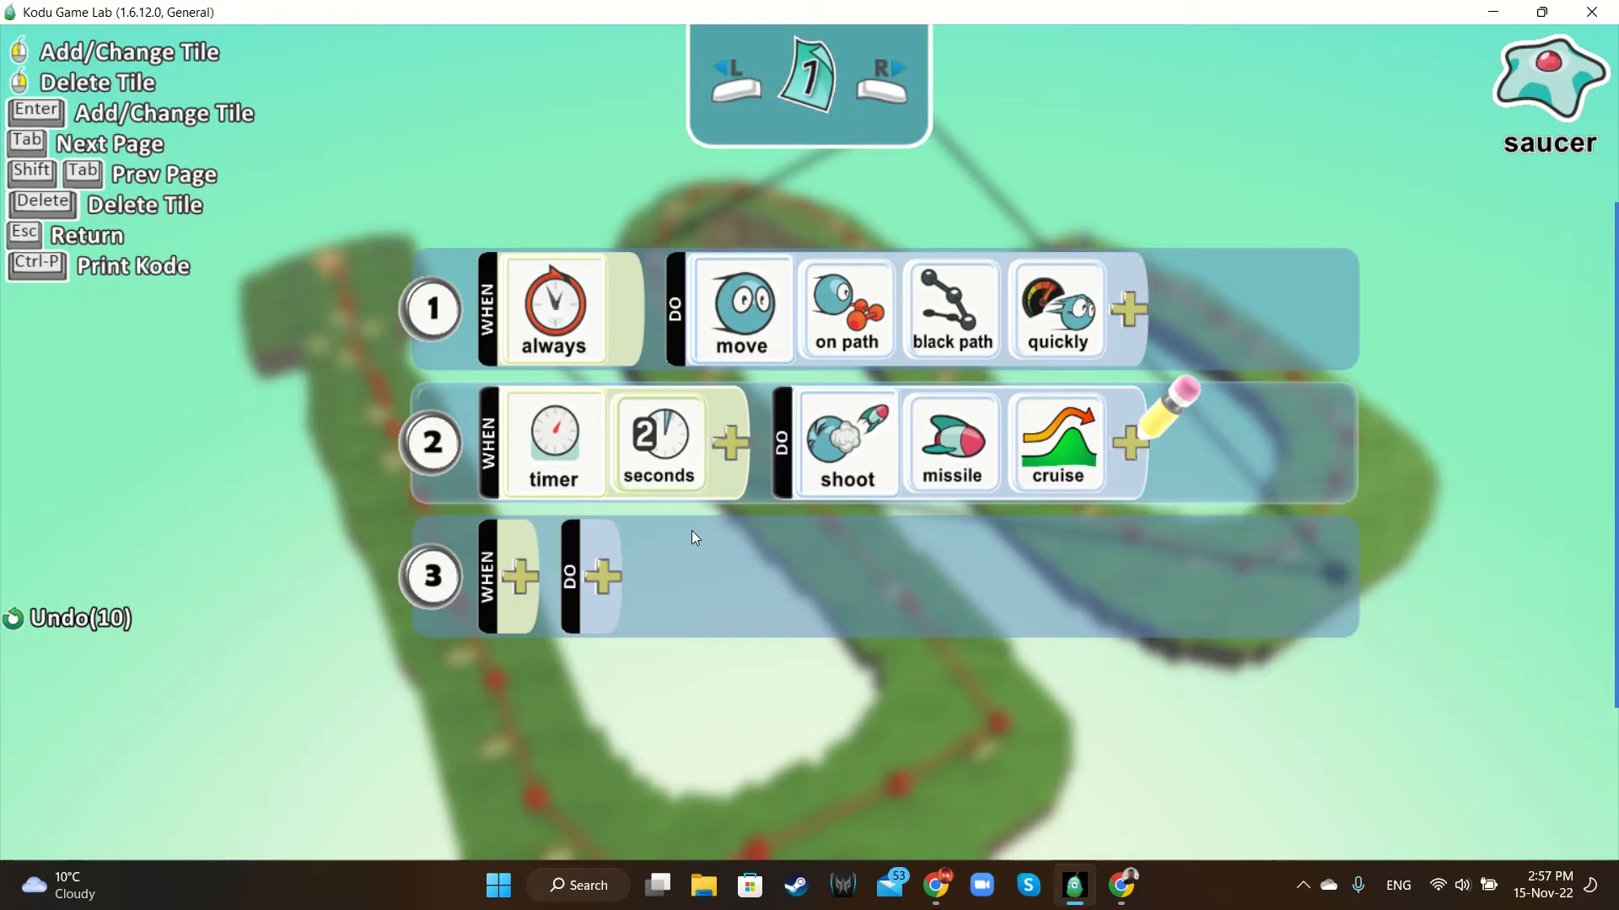
key(Escape)
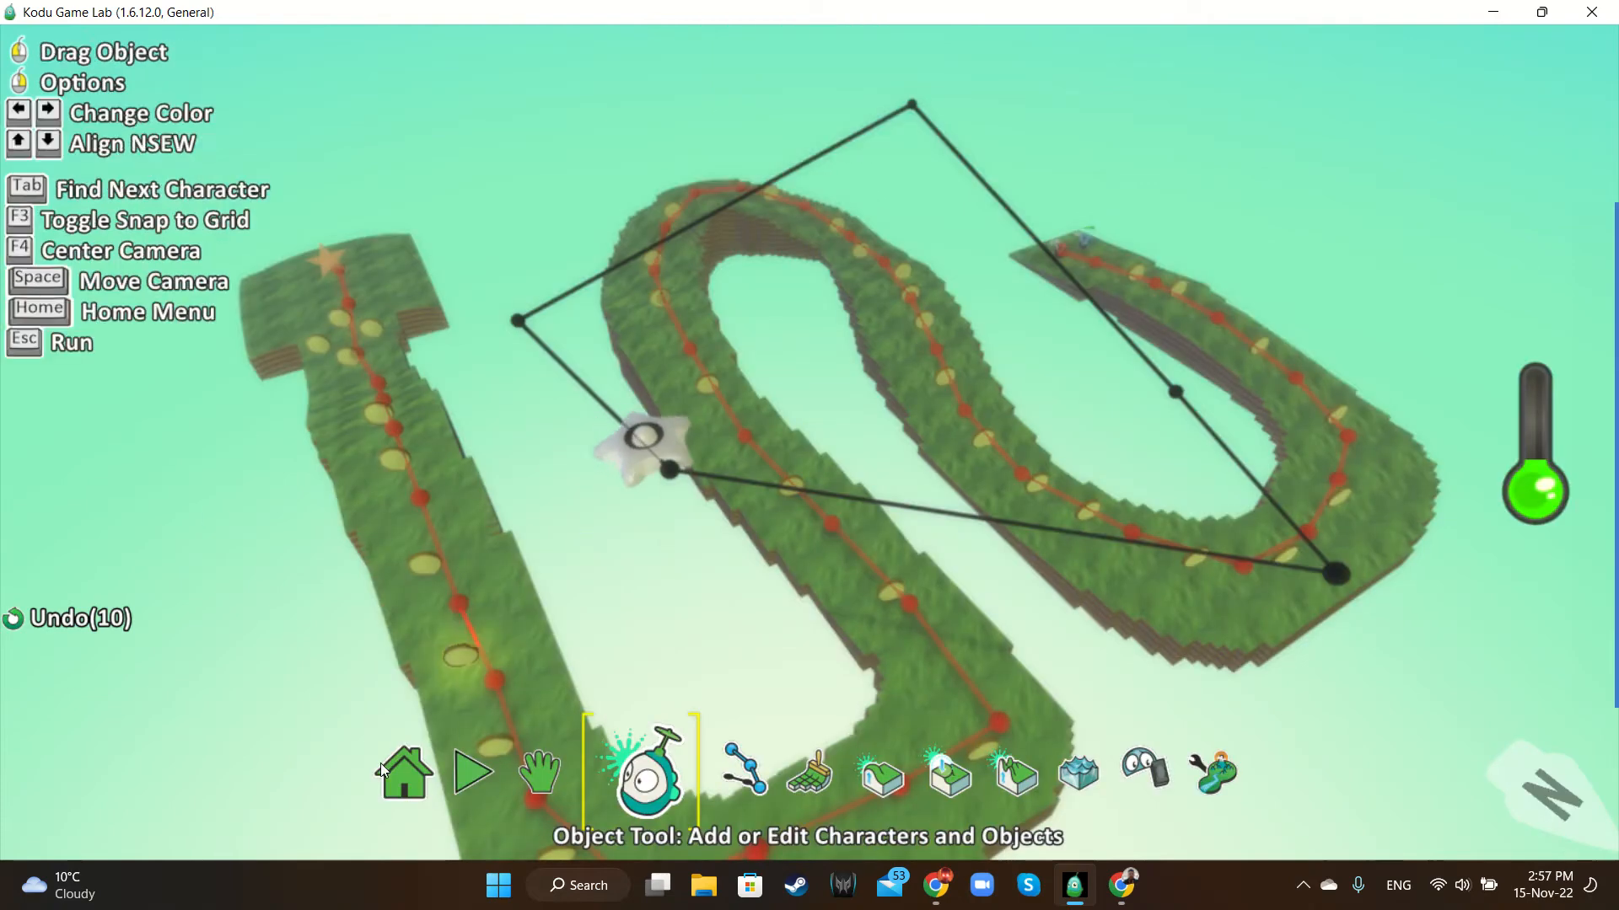
Run the world and watch the saucer fly along the black path and fire missiles while the red racer moves along the track
click(514, 780)
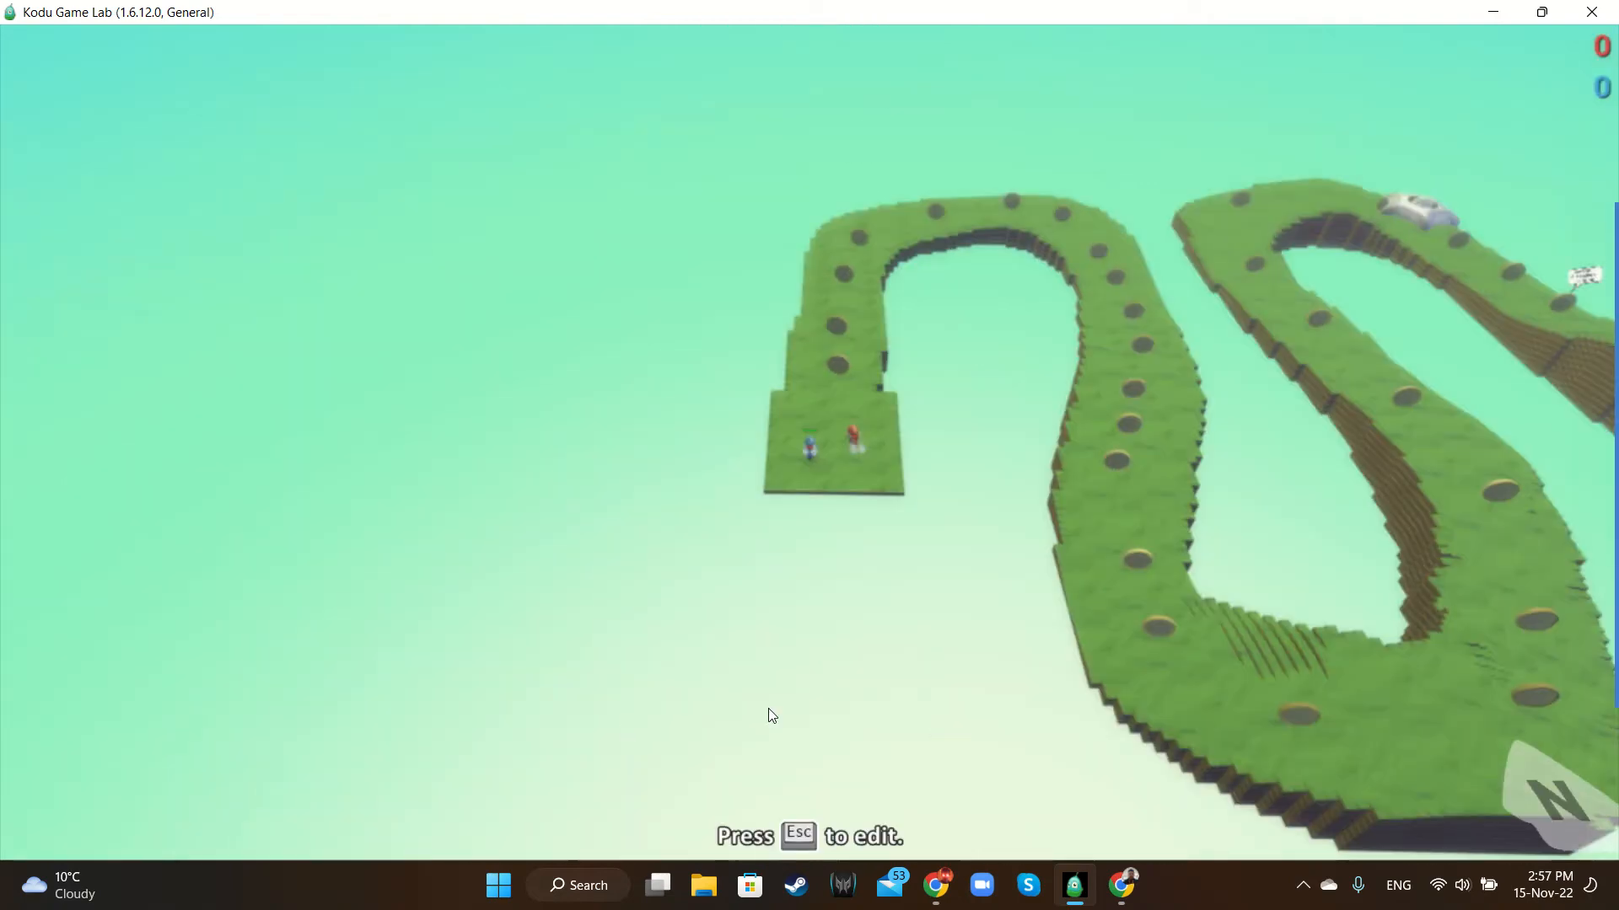
scroll(974, 649, down, 2)
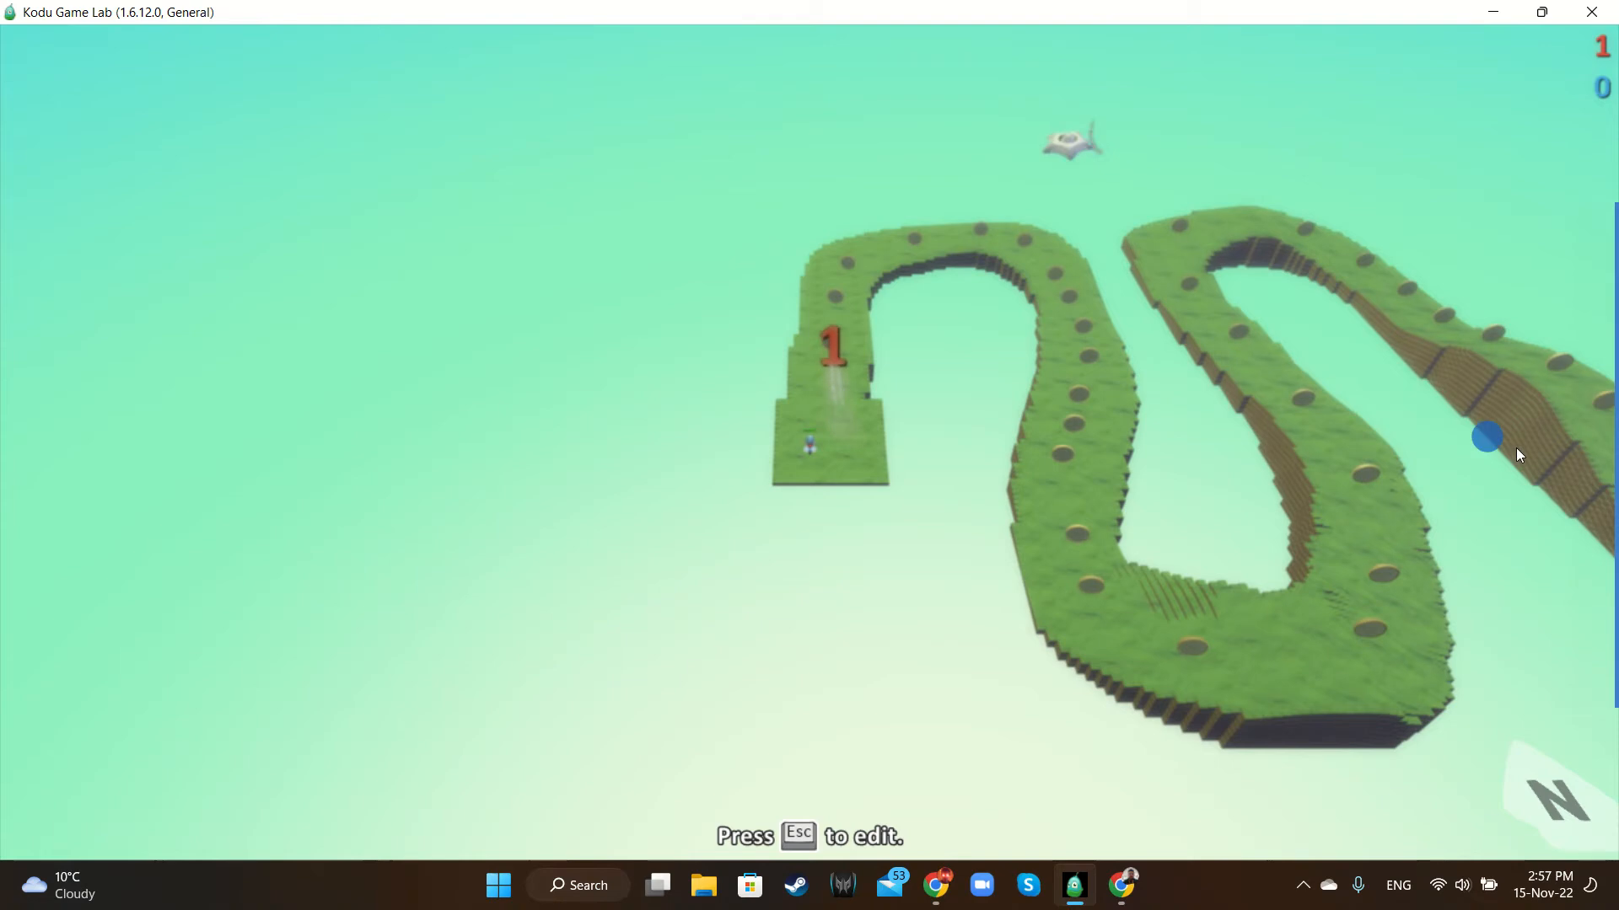
click(1171, 426)
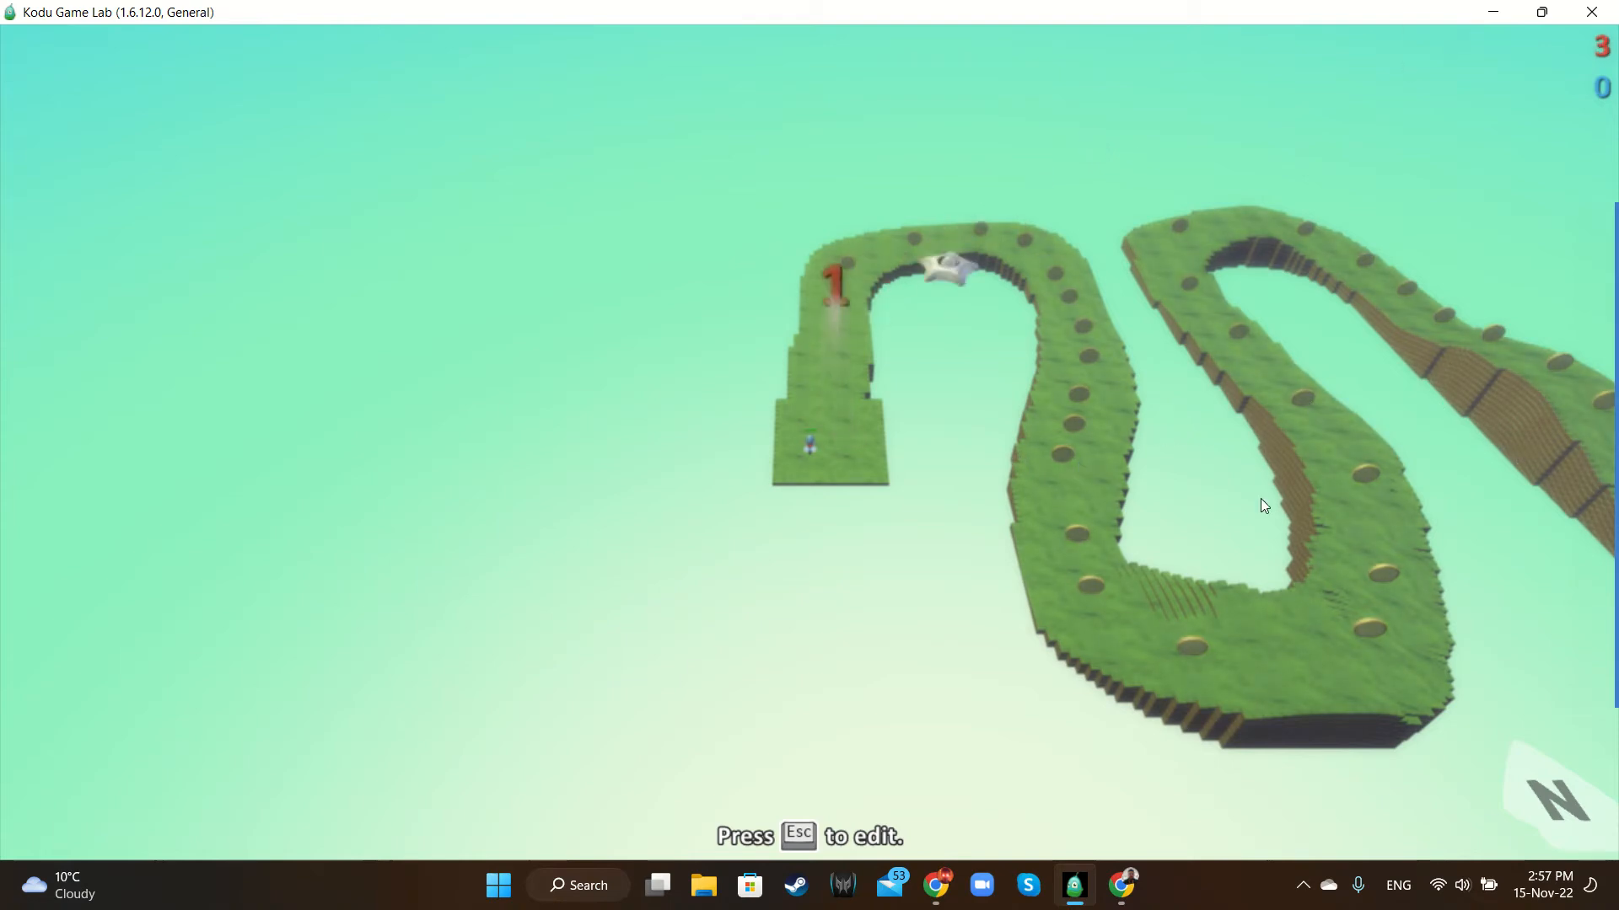
scroll(1263, 471, up, 5)
scroll(1263, 471, down, 2)
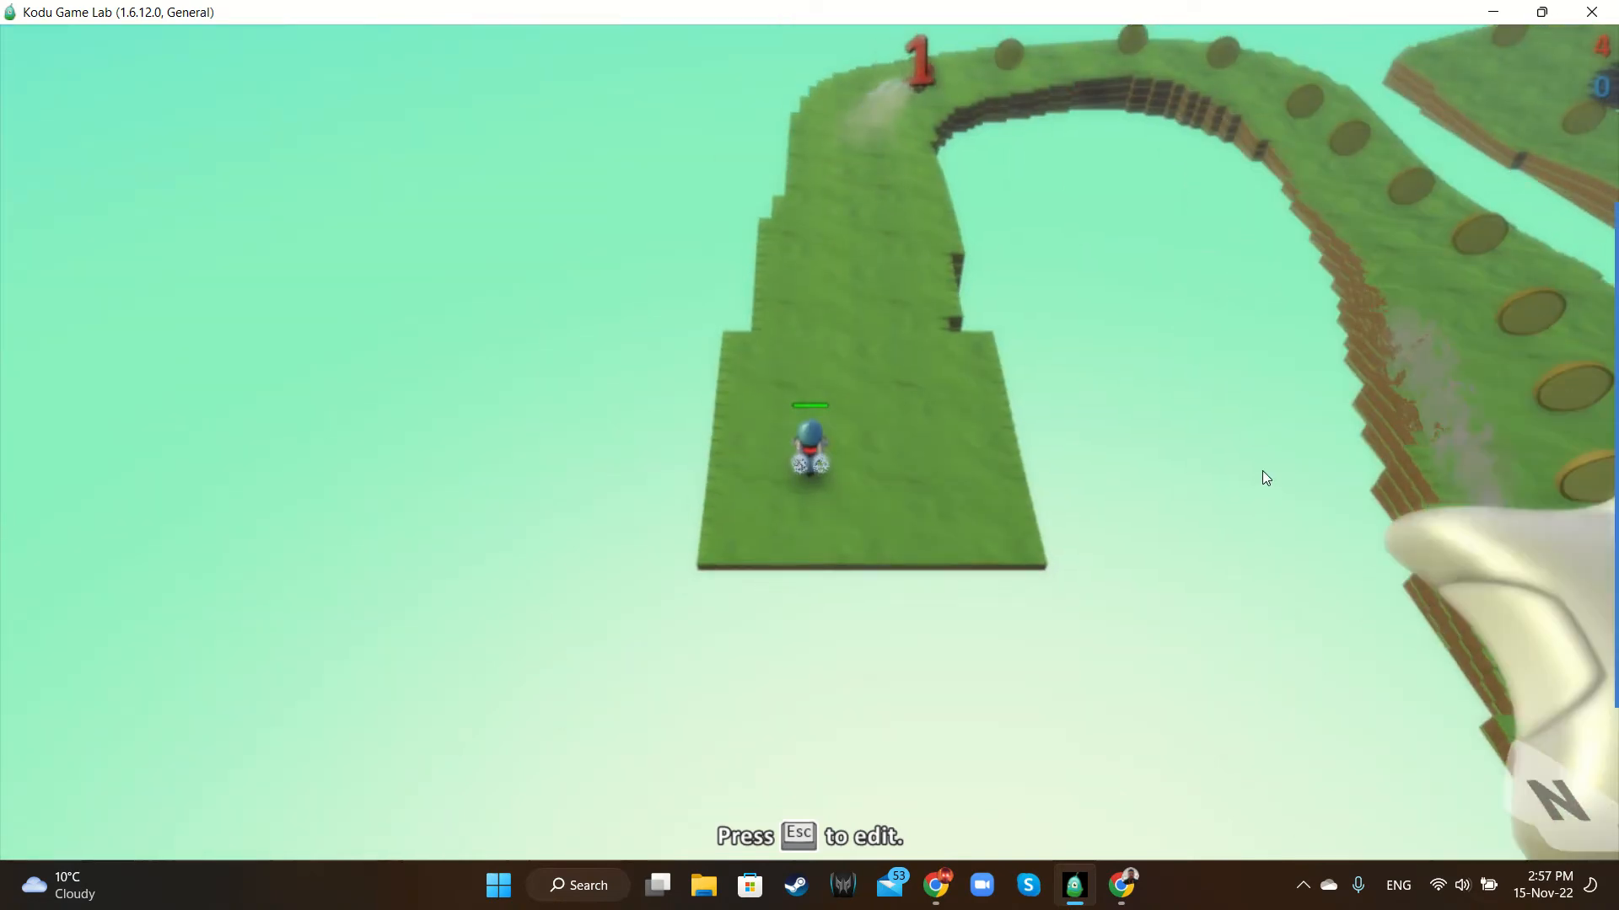
key(w)
mouse_move(1262, 472)
right_down()
mouse_move(1474, 387)
mouse_move(1364, 195)
right_up()
click(939, 300)
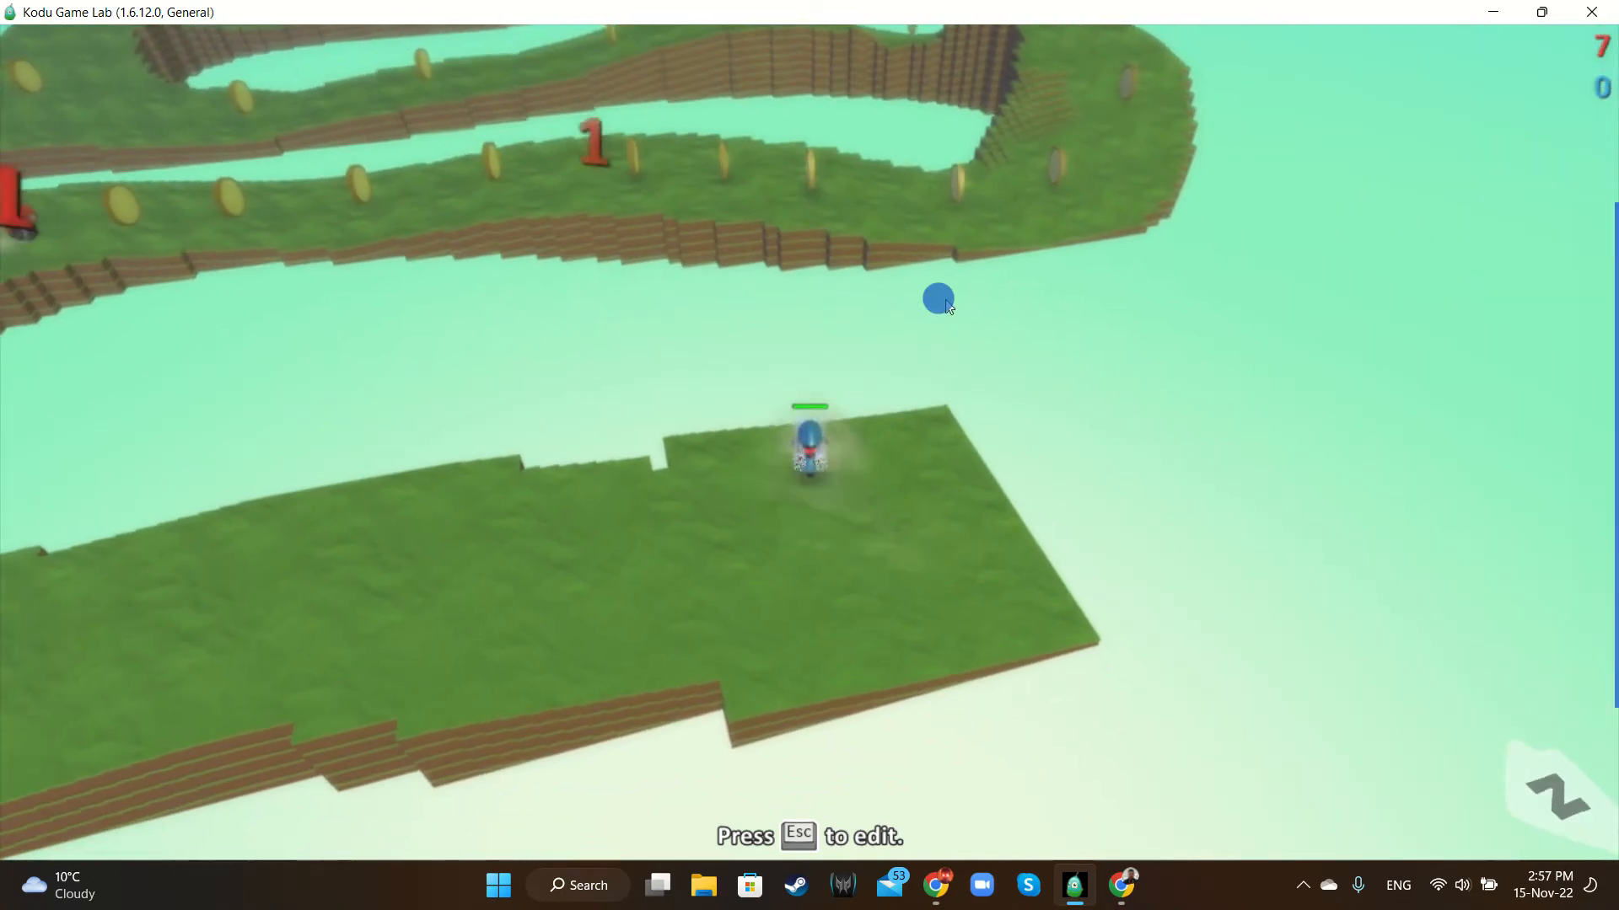
right_drag(841, 224, 570, 397)
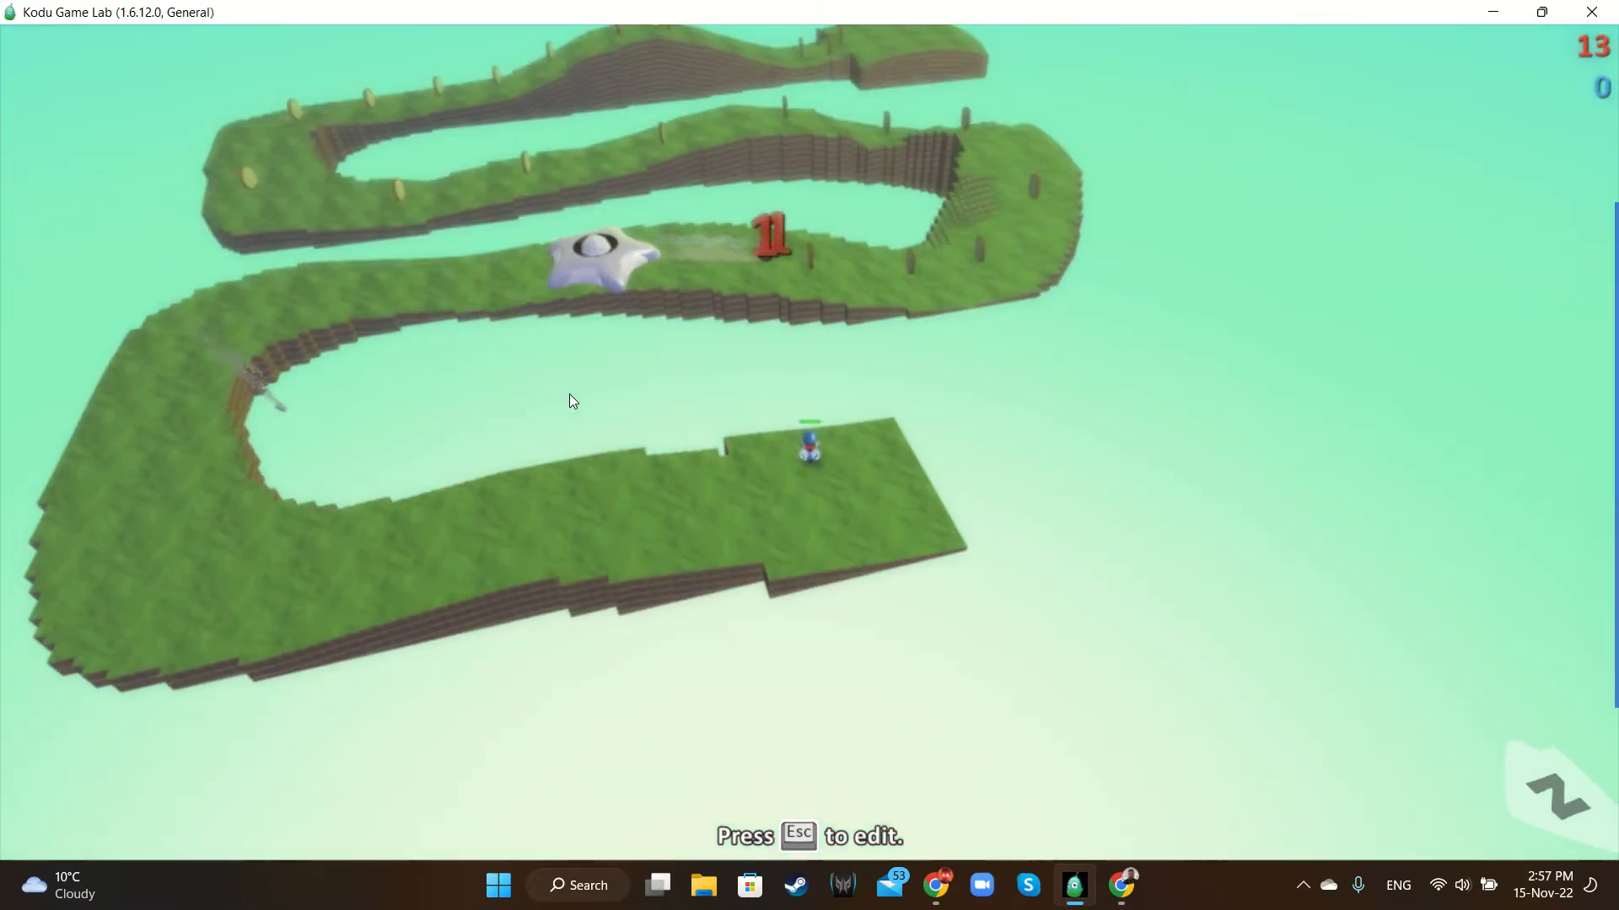
Test the race by driving the blue player character from the start platform around the first bend of the track
key(Left)
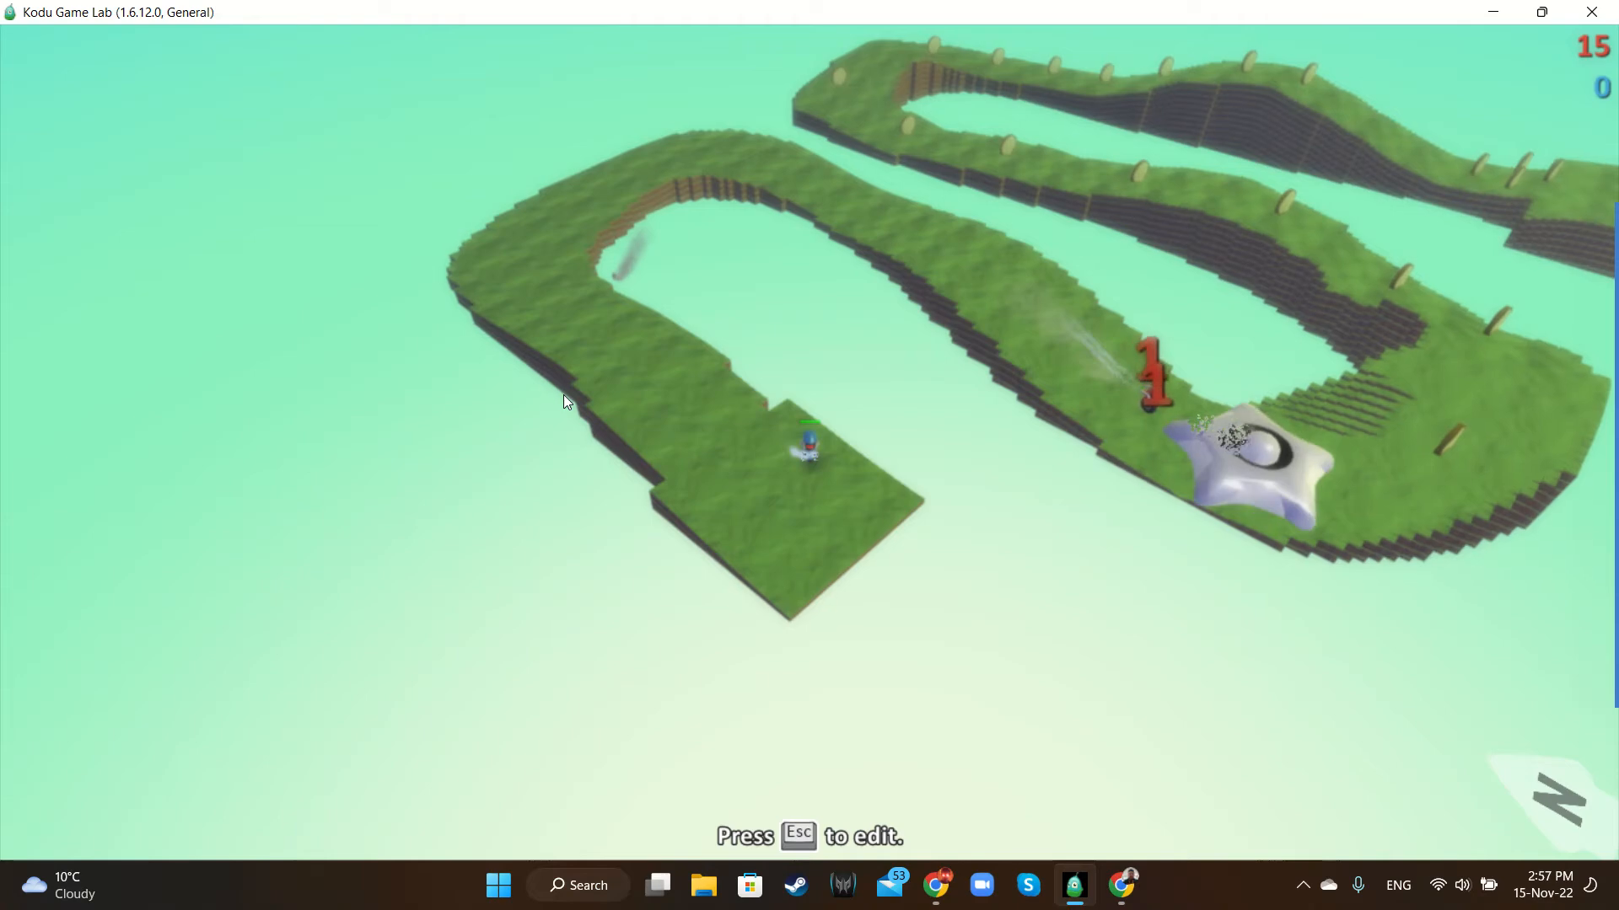
key(Left)
key(Up)
key(Right)
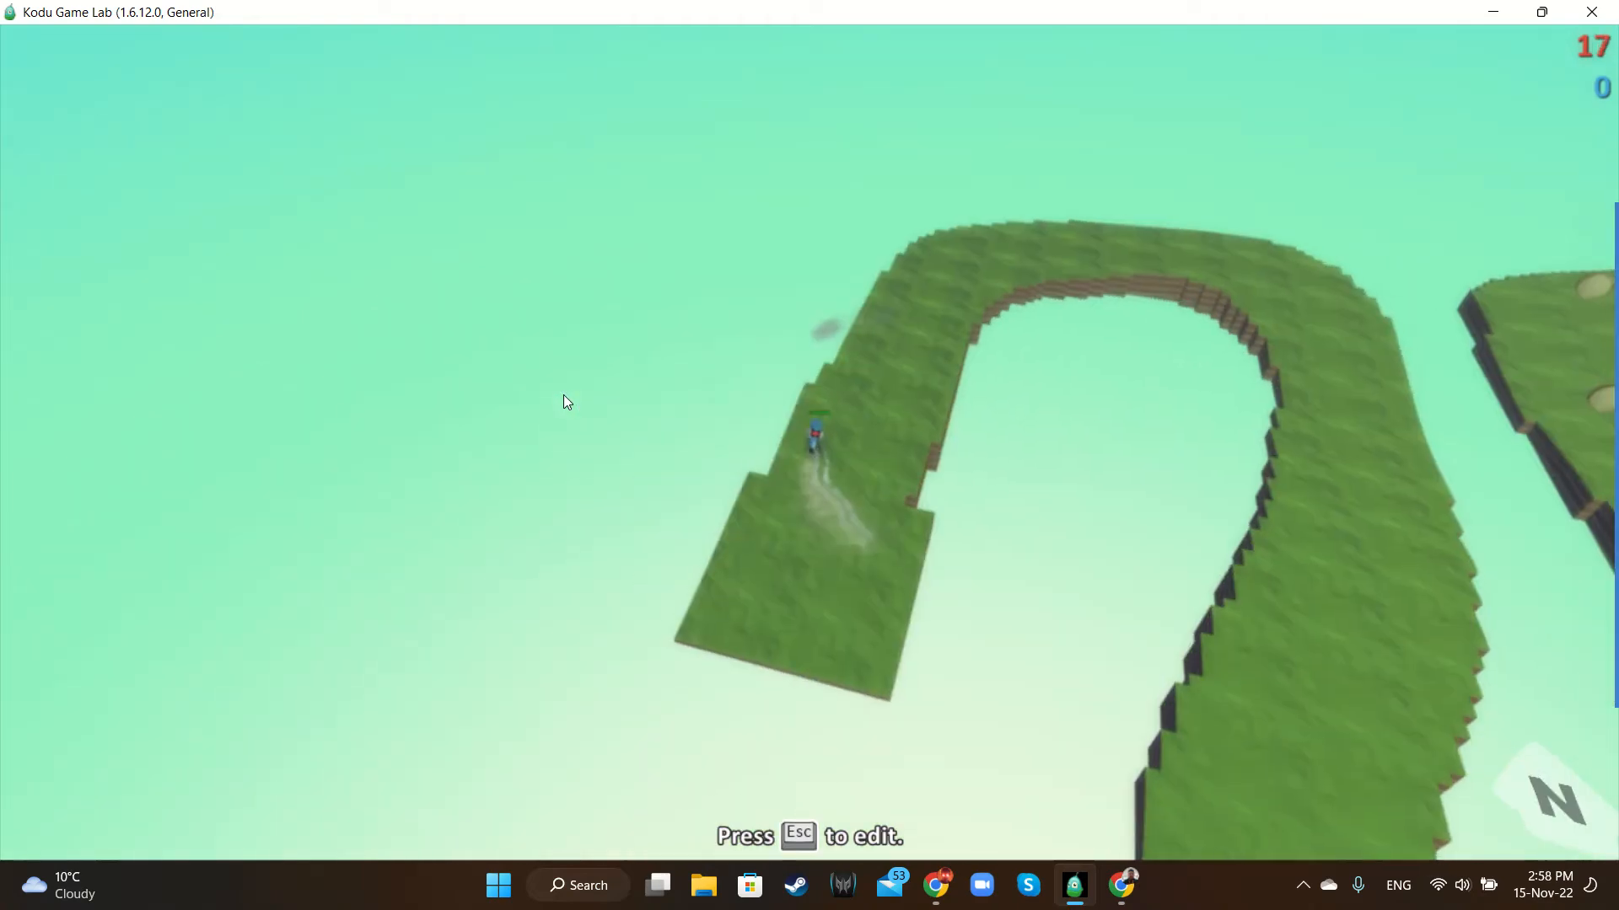
key(Up)
key(Right)
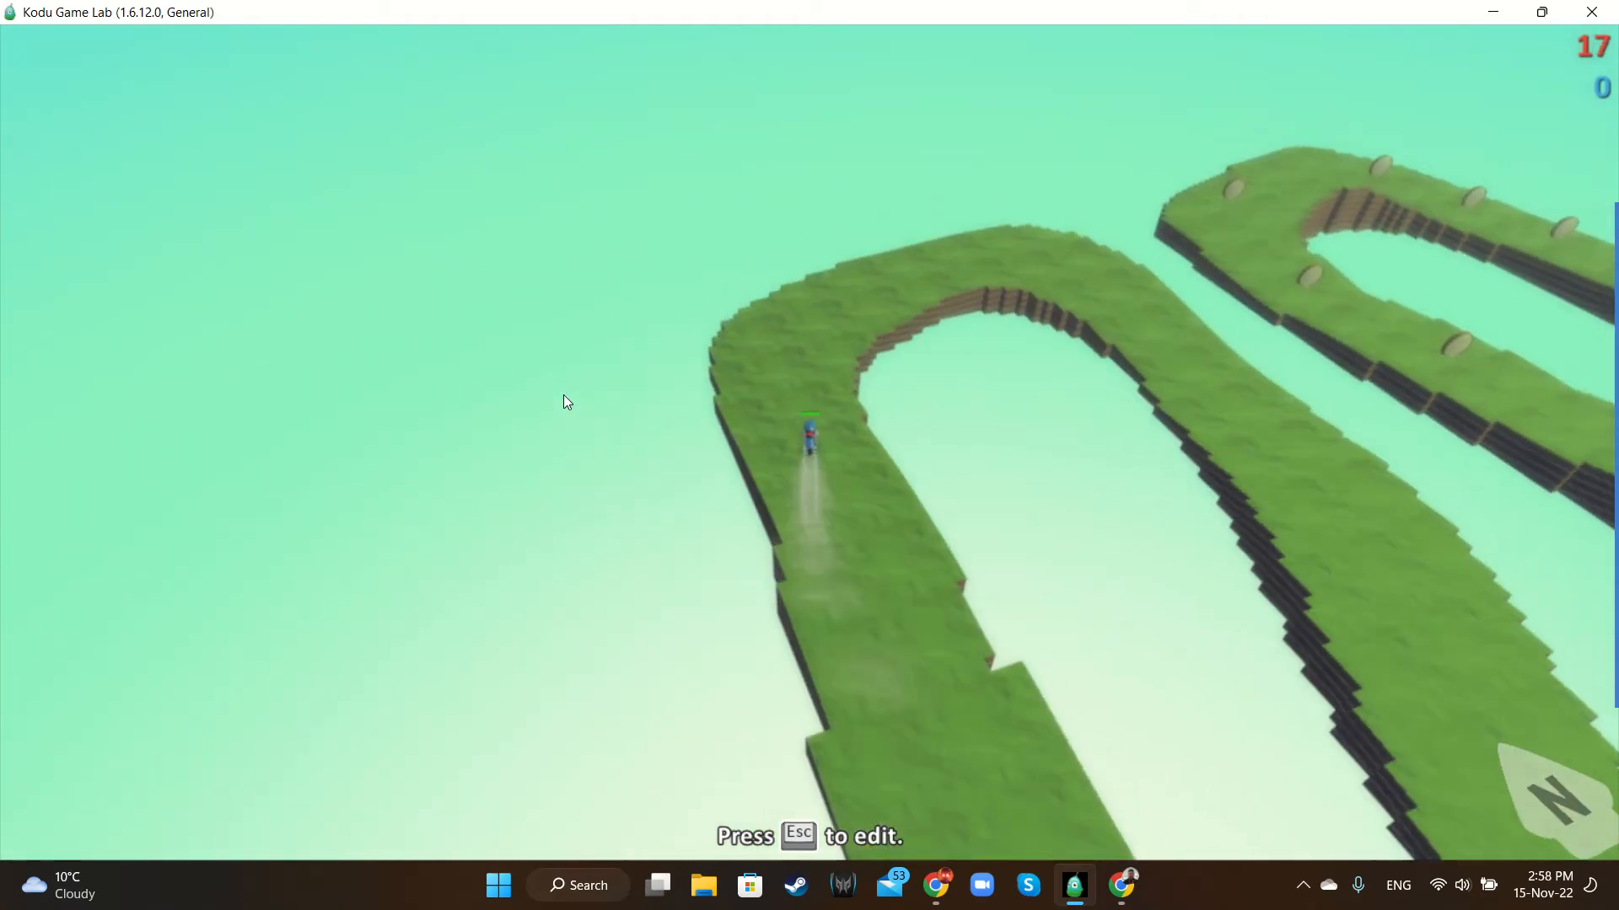
key(Up)
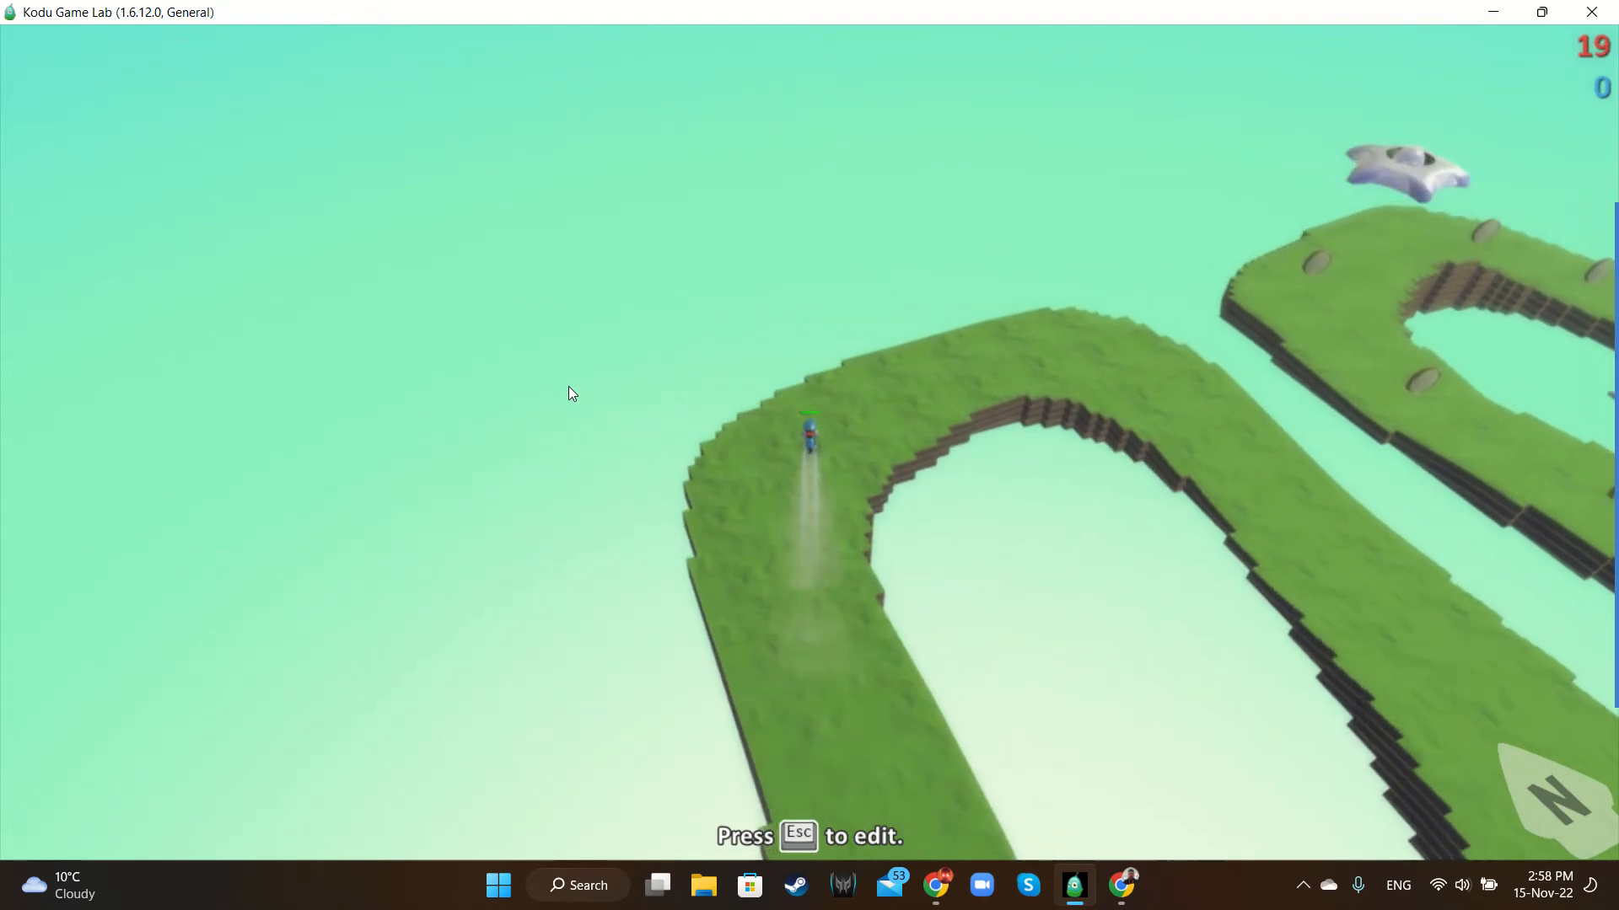
key(Up)
key(Right)
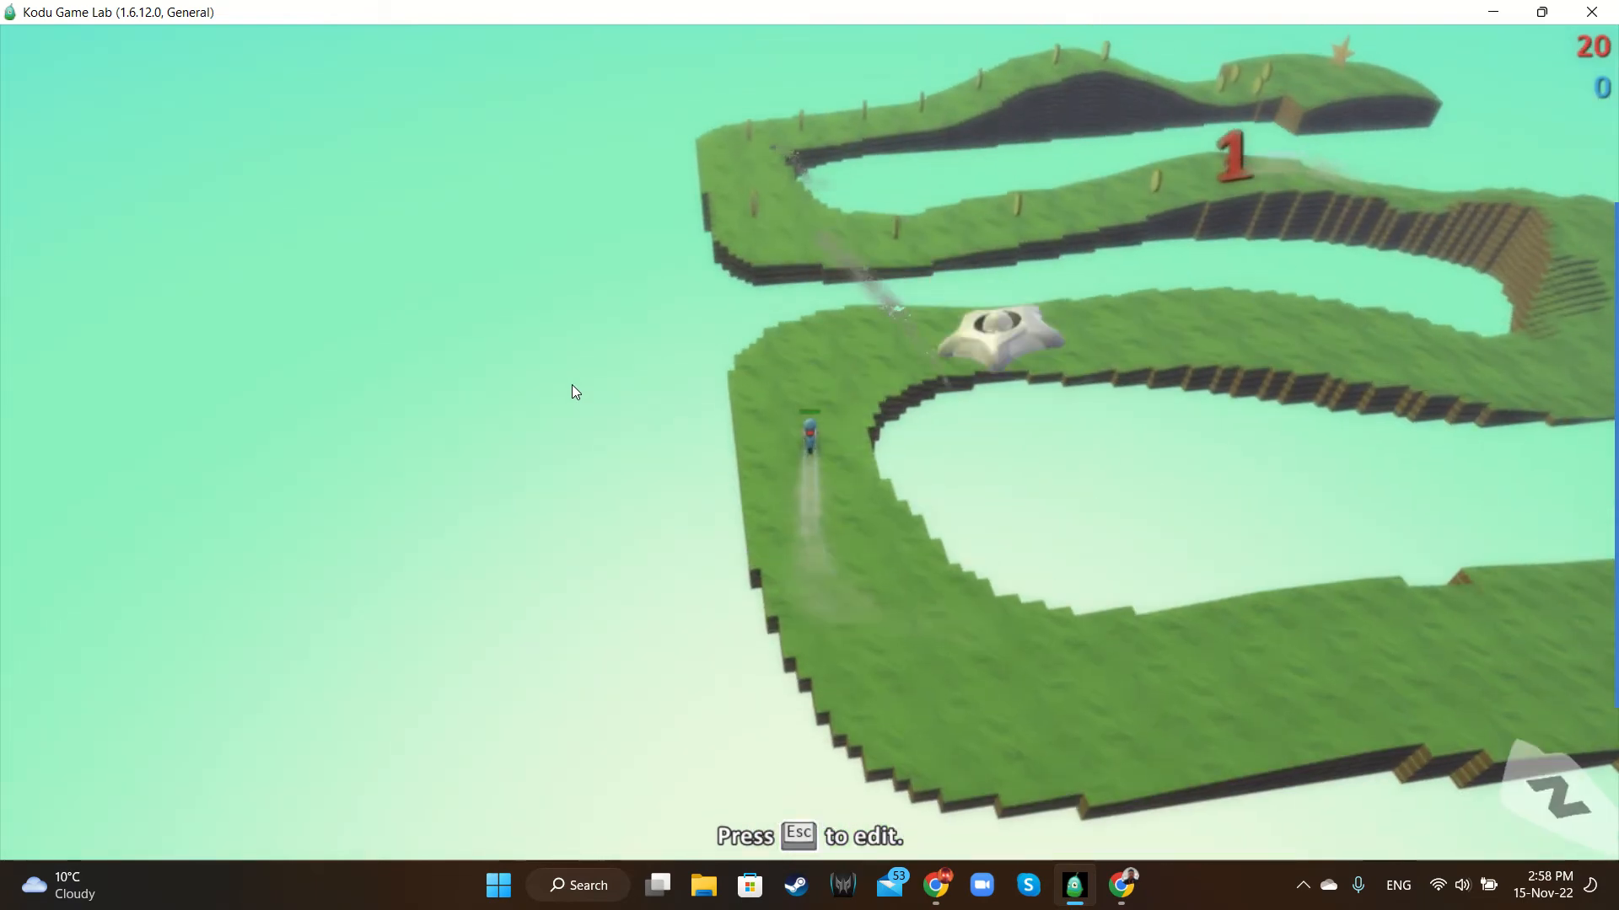
key(Up)
key(Right)
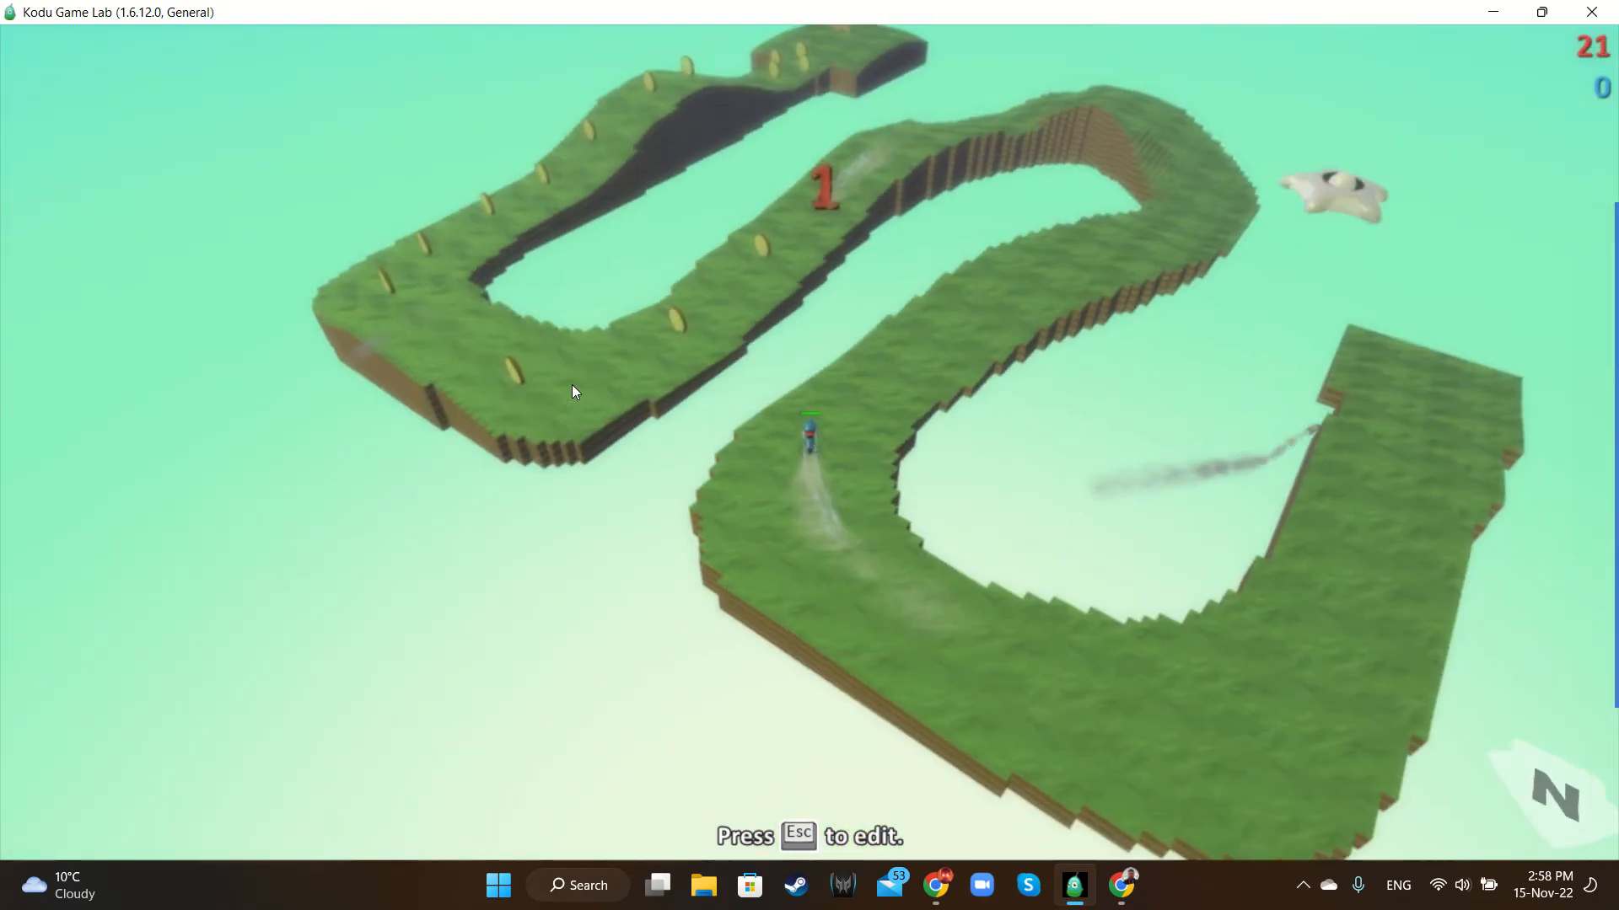
key(Up)
key(Right)
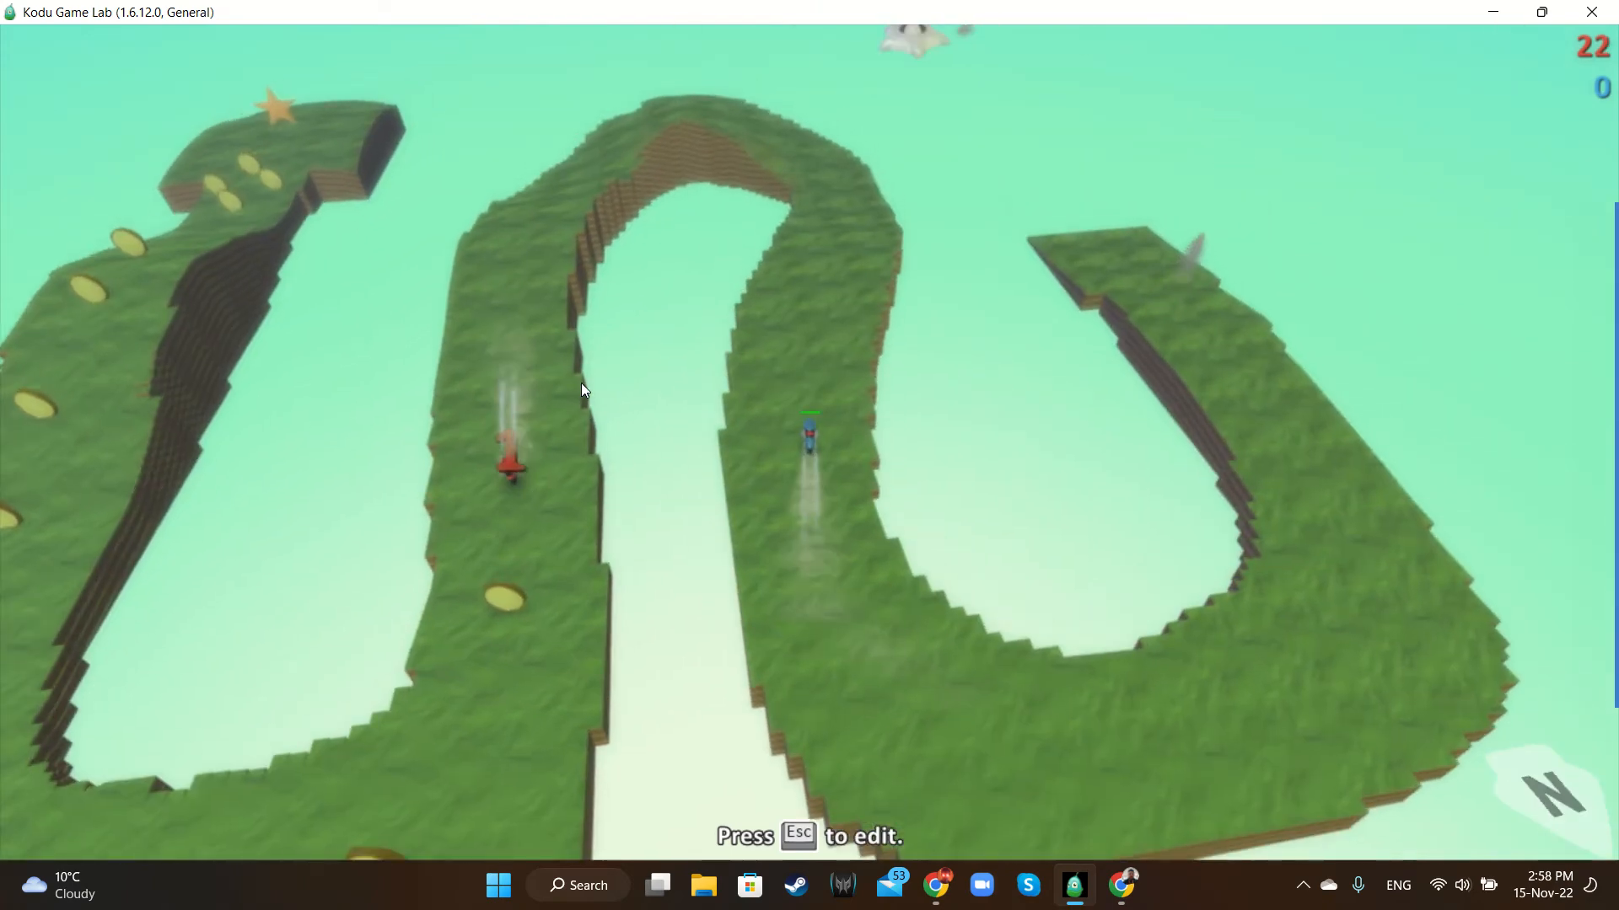
key(Up)
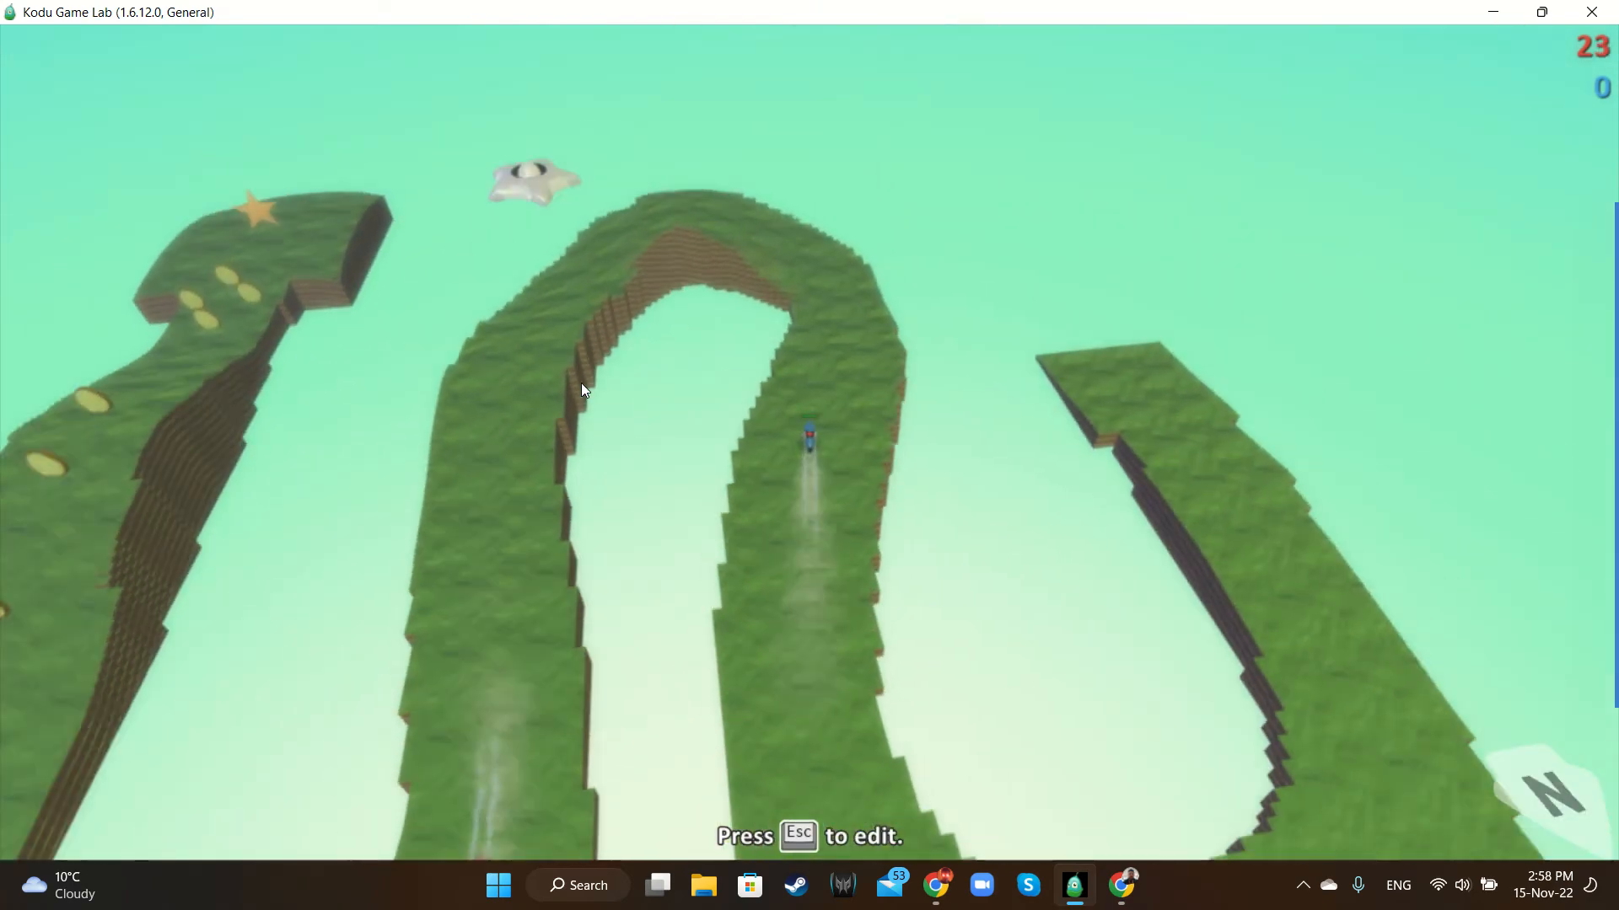
key(Up)
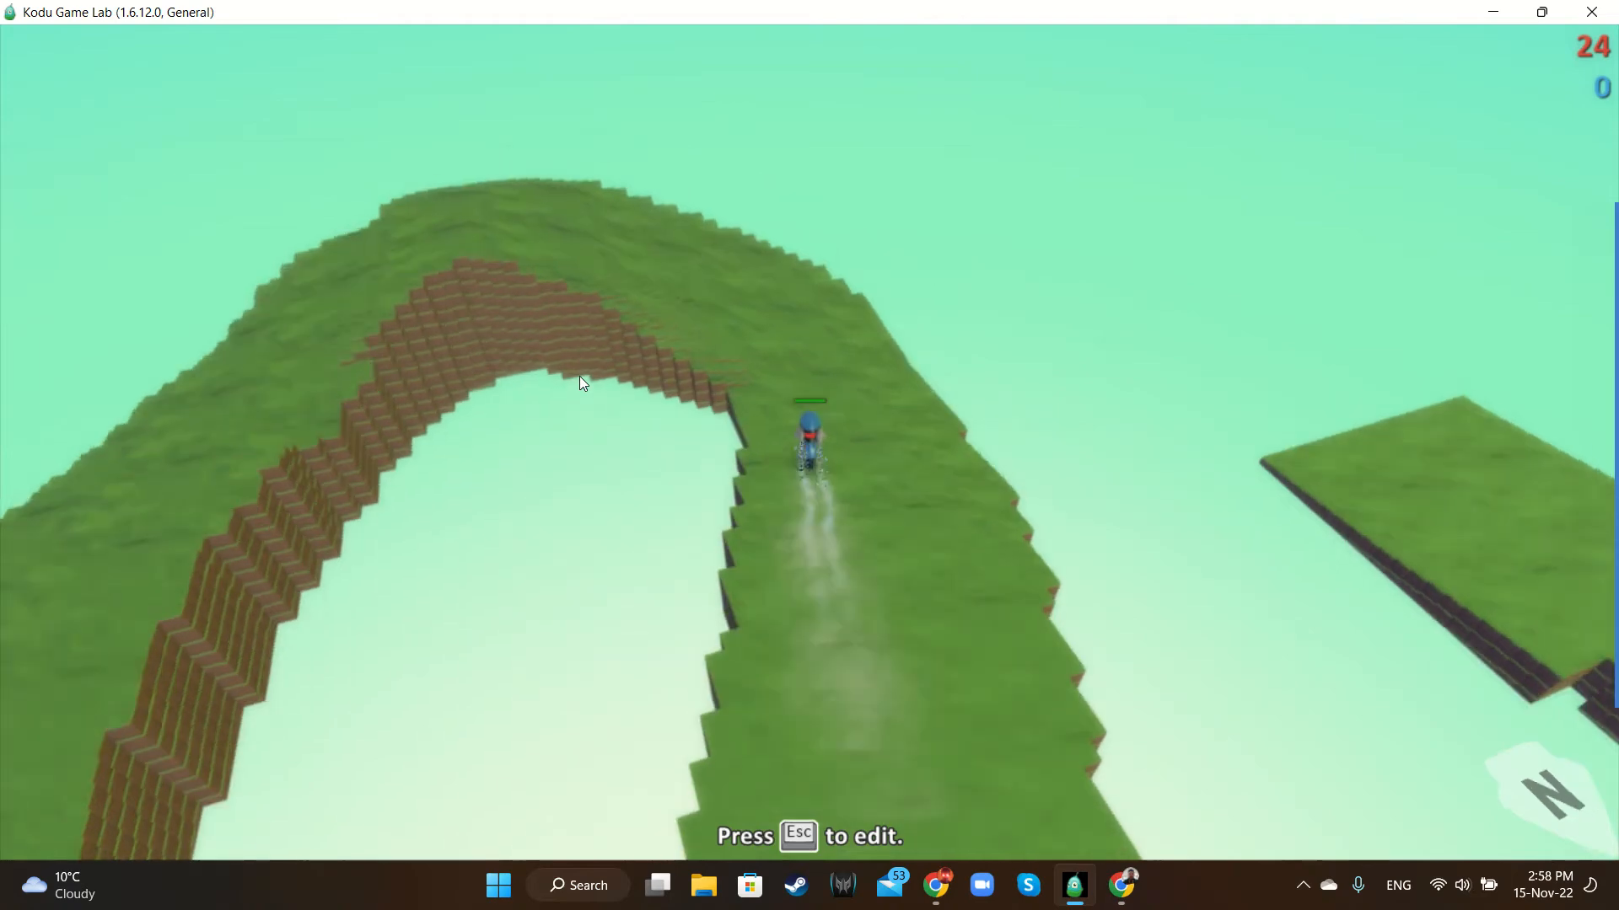
Drive the blue player character through the second bend towards the third until the game is over, and return to editing the world
key(Up)
key(Left)
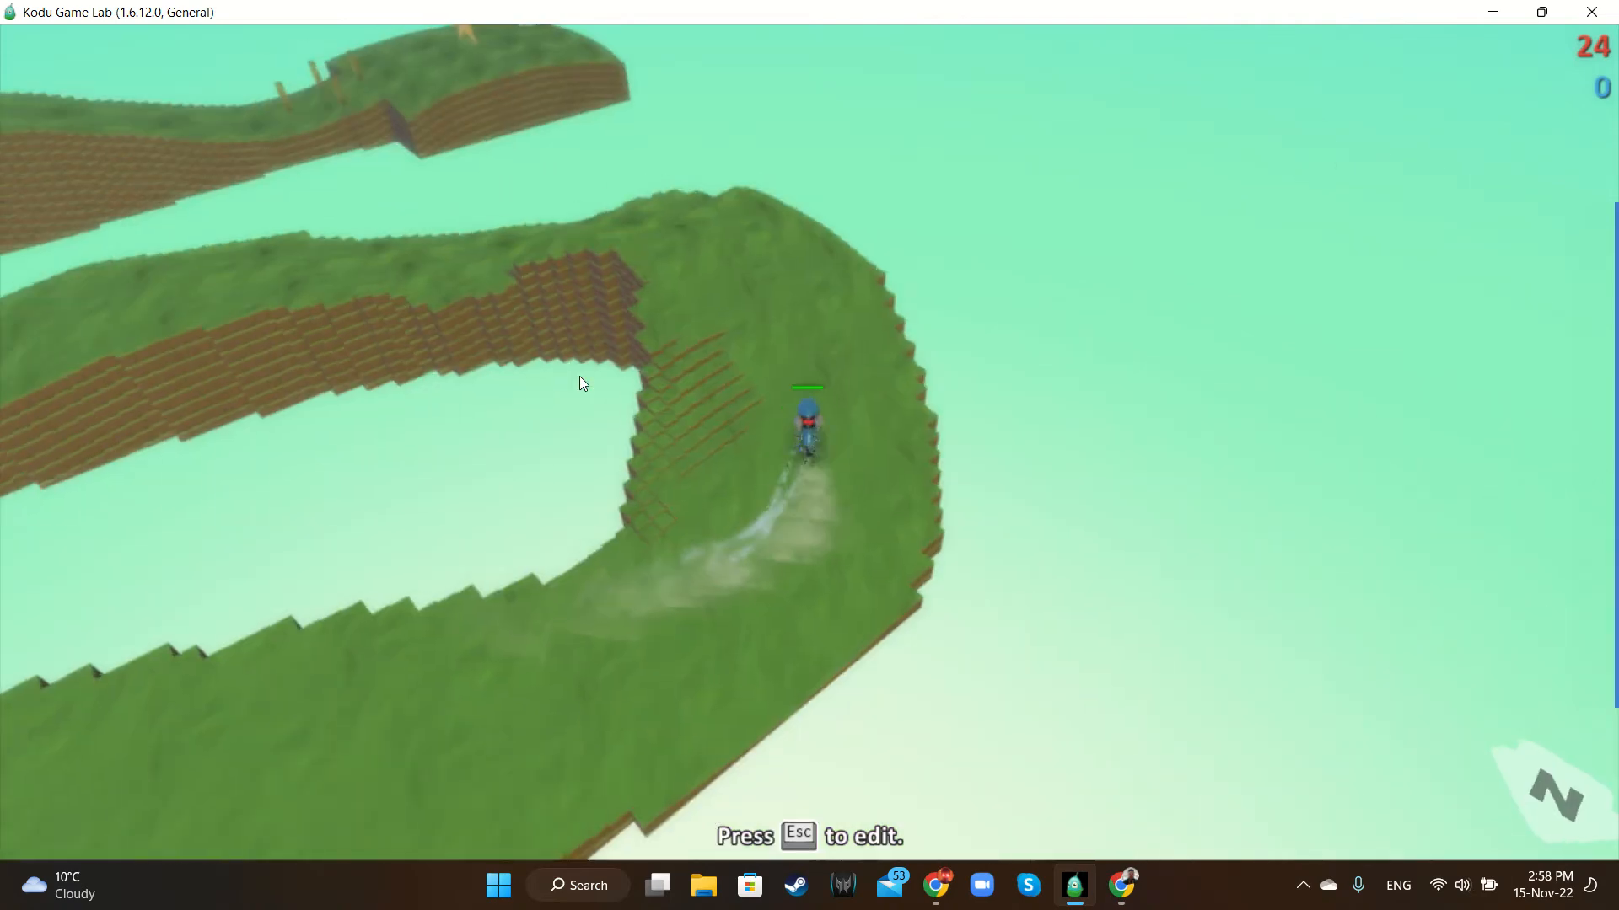
key(Up)
key(Left)
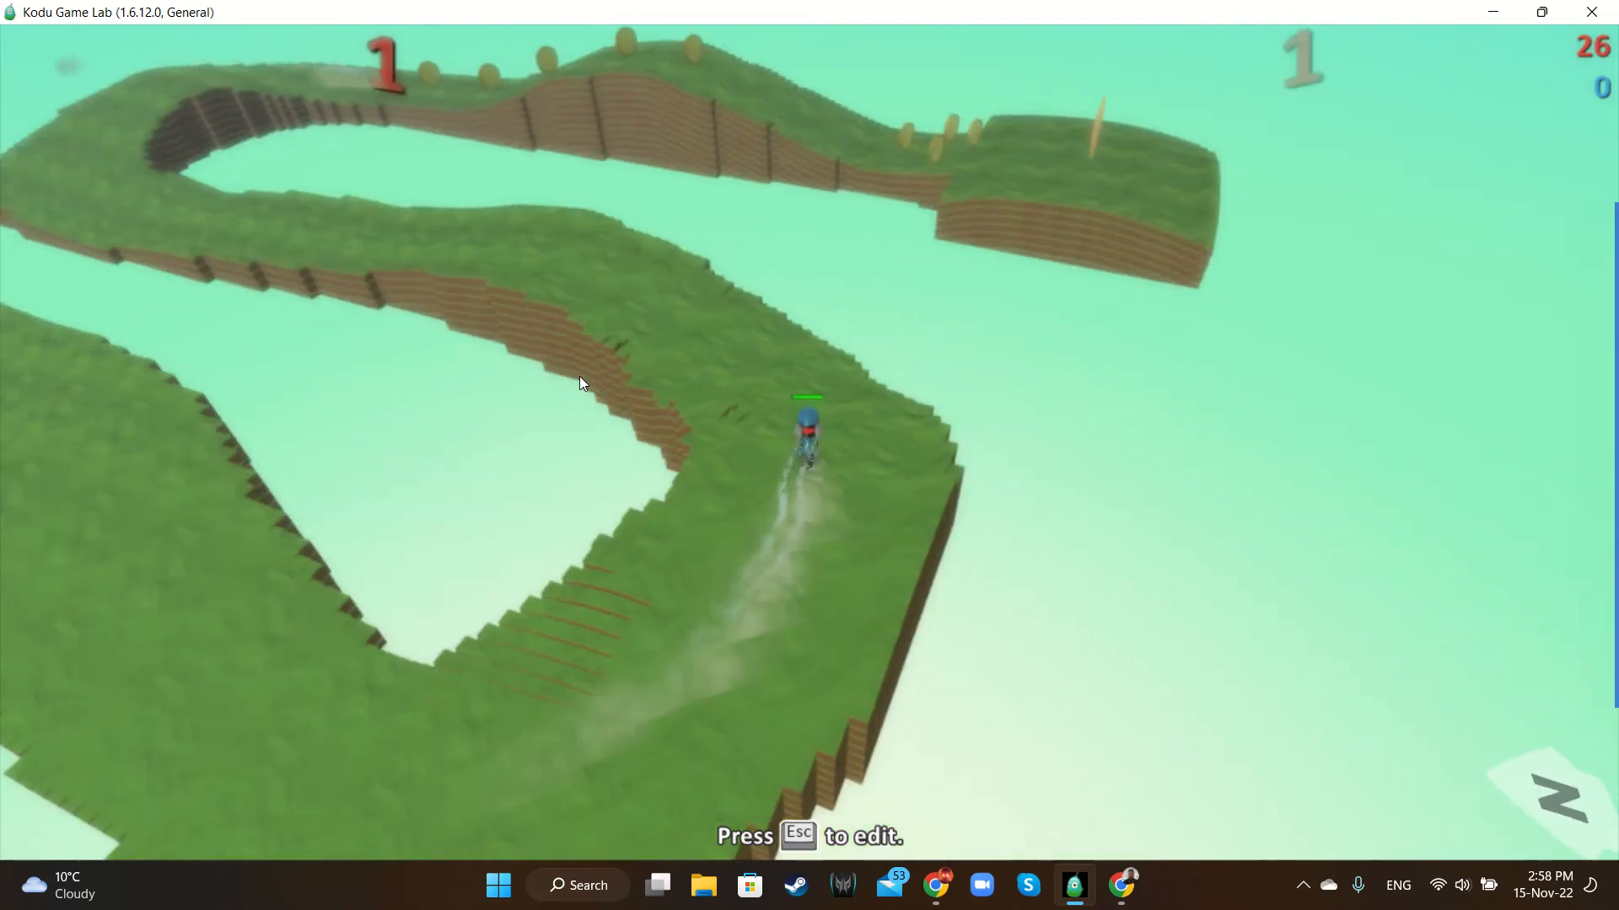
key(Up)
key(Left)
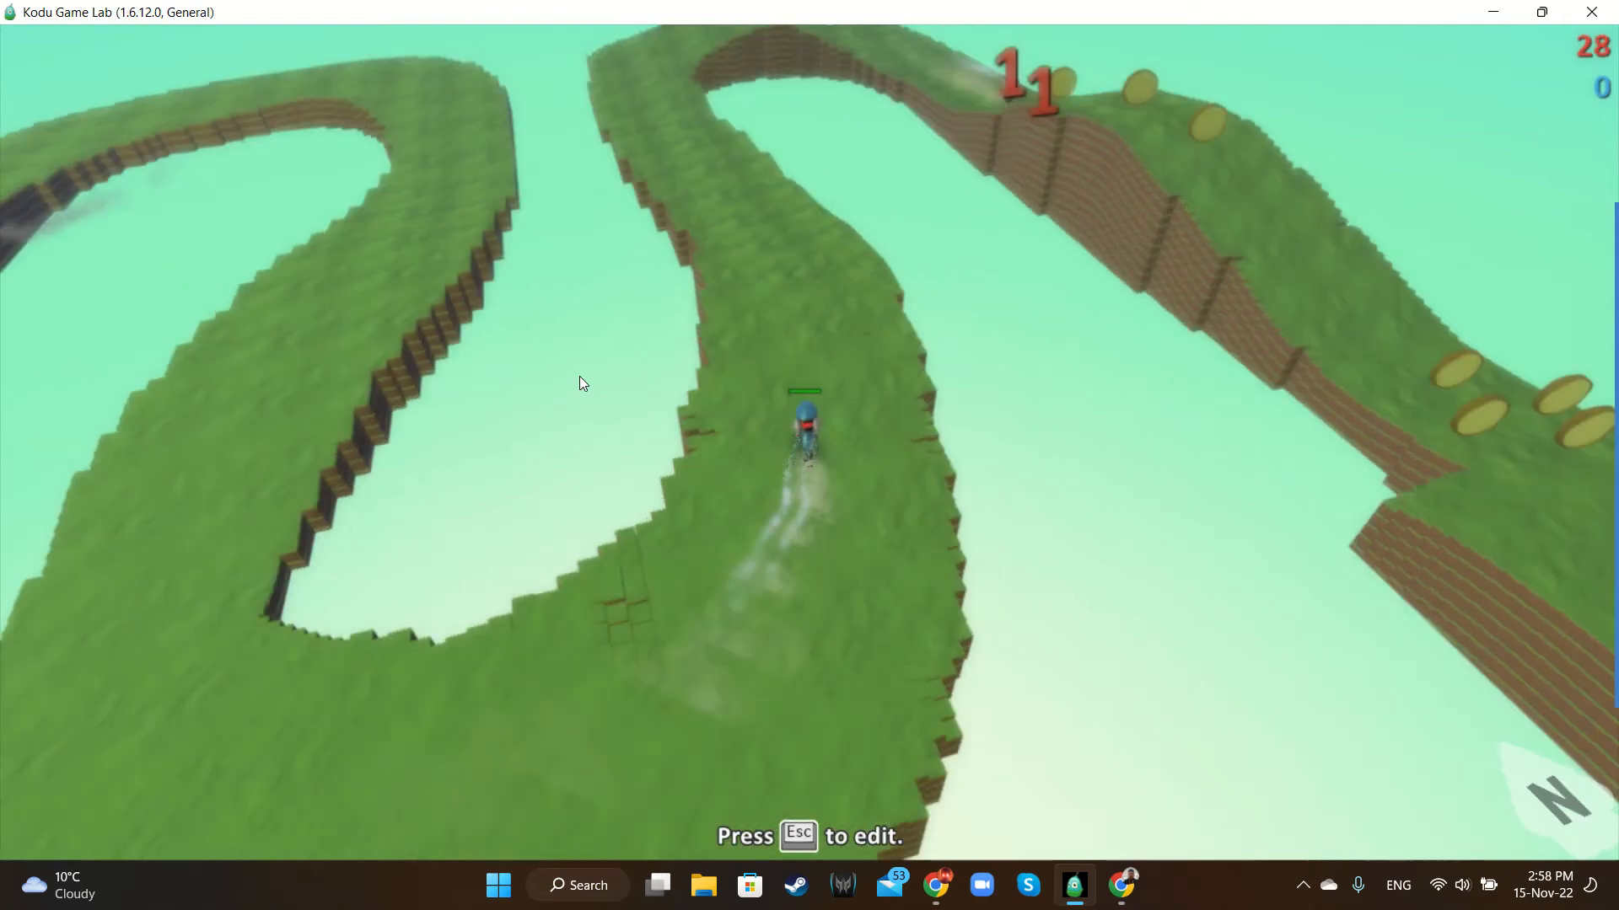
key(Up)
click(795, 378)
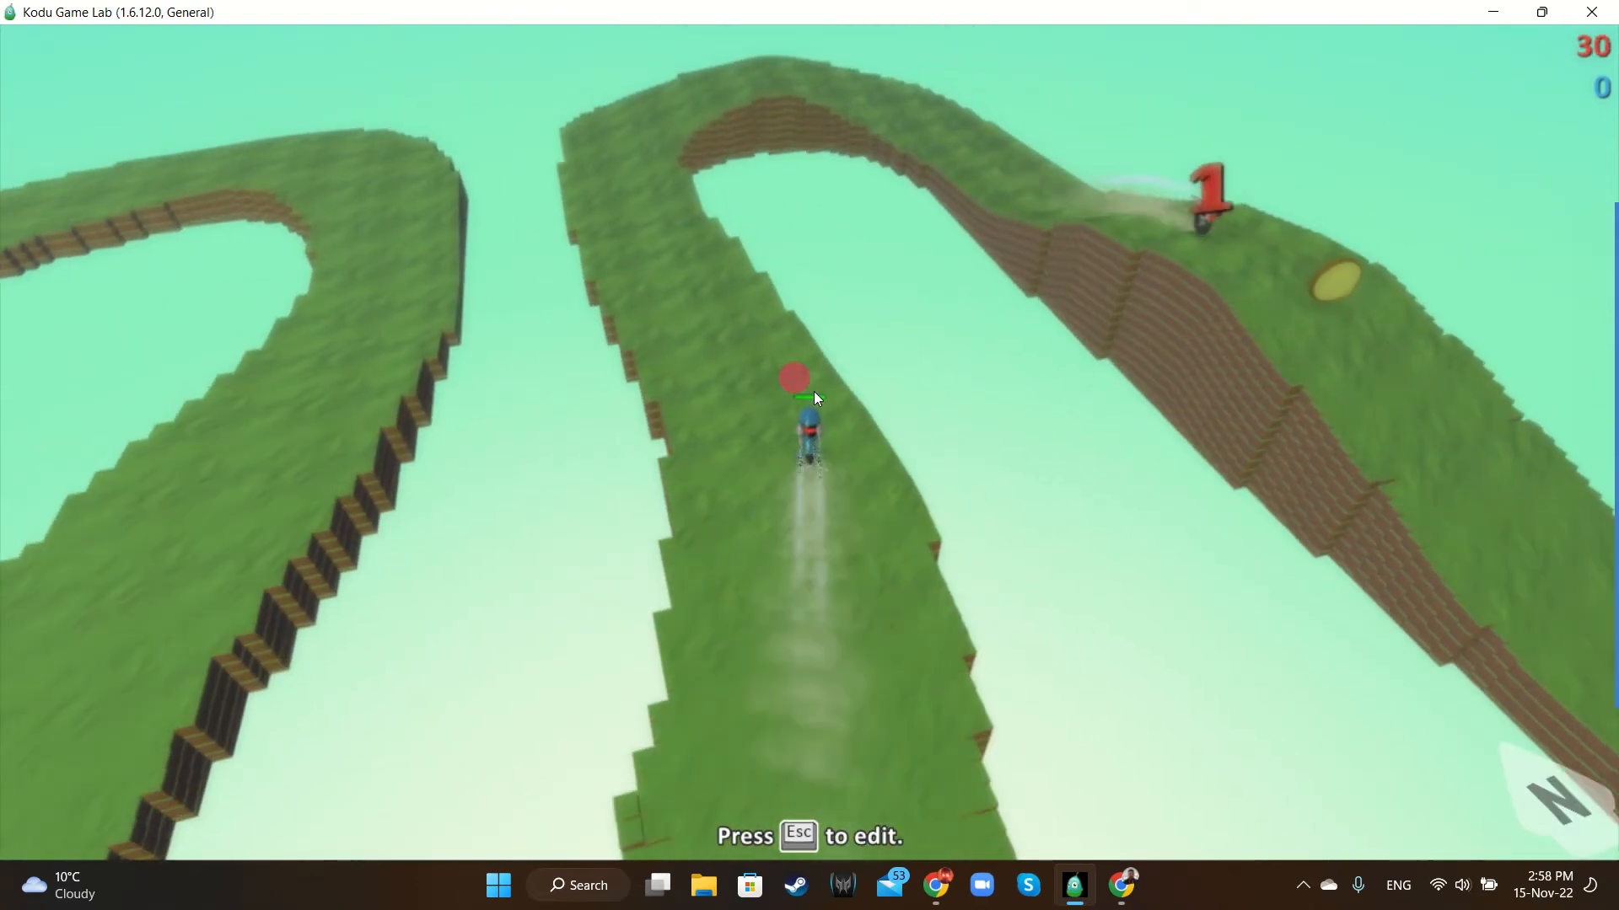
key(Up)
right_drag(791, 378, 660, 309)
key(Left)
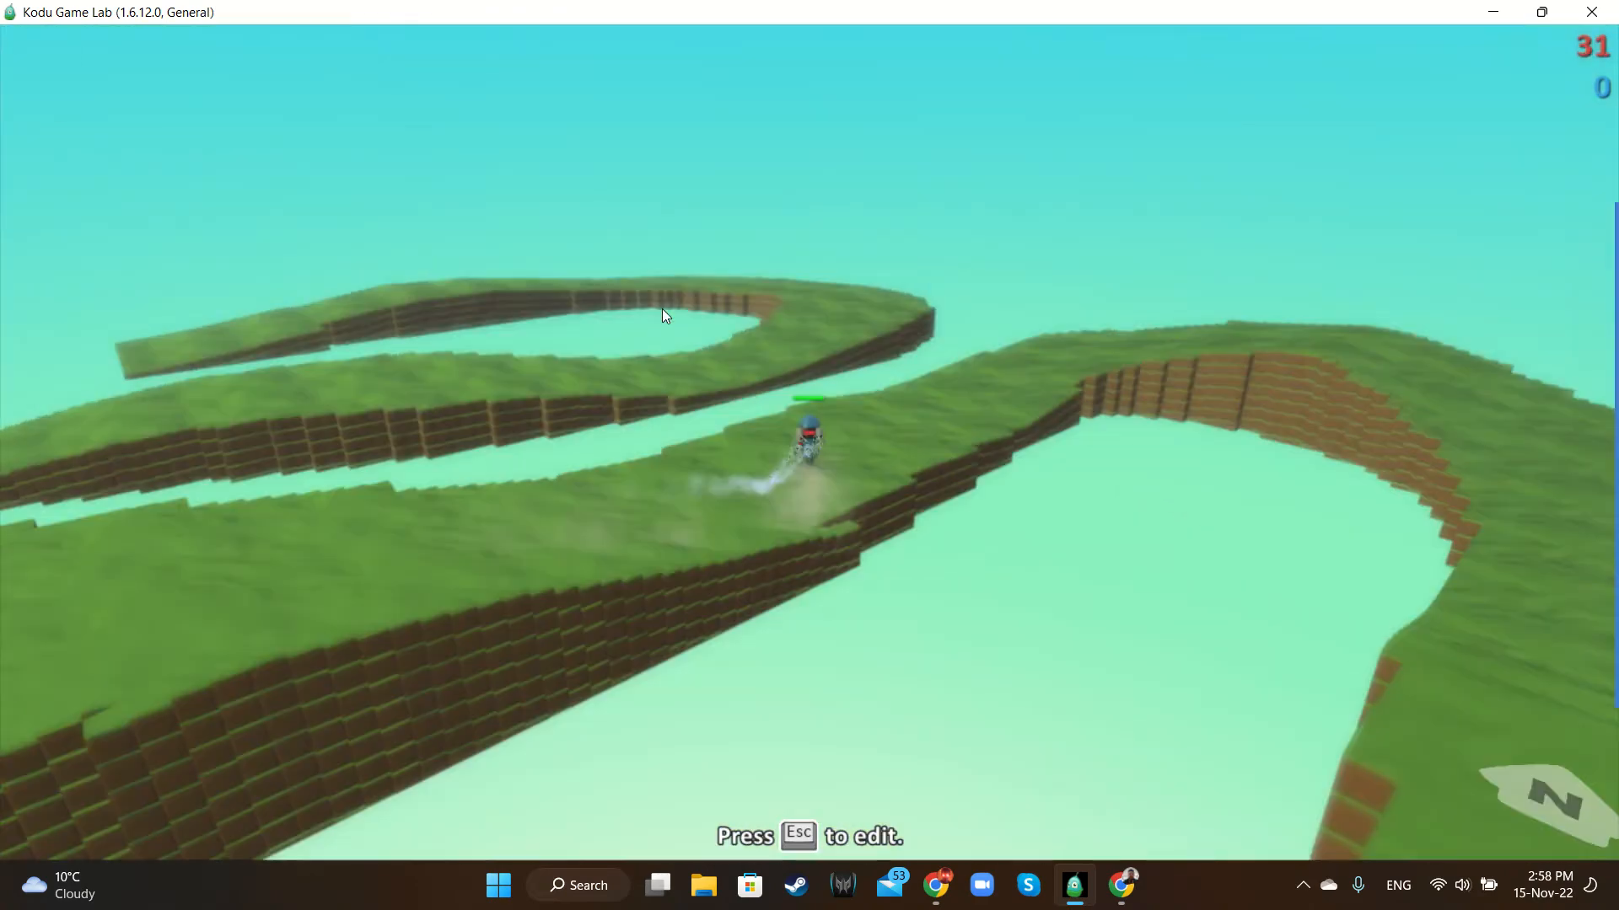
key(Up)
key(Right)
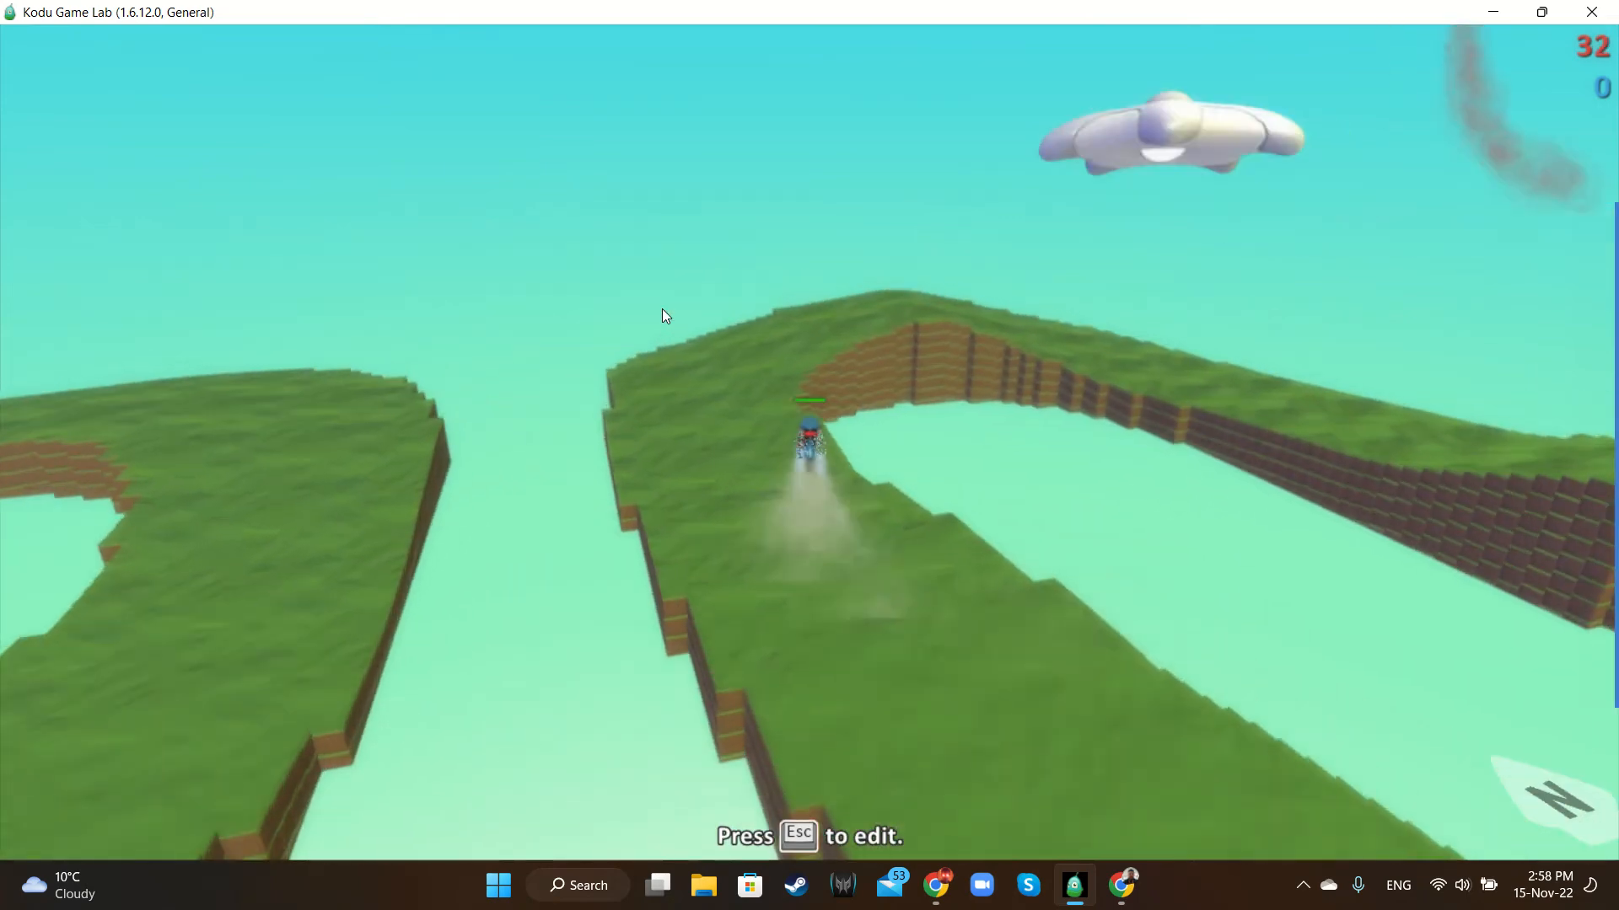
key(Up)
key(Right)
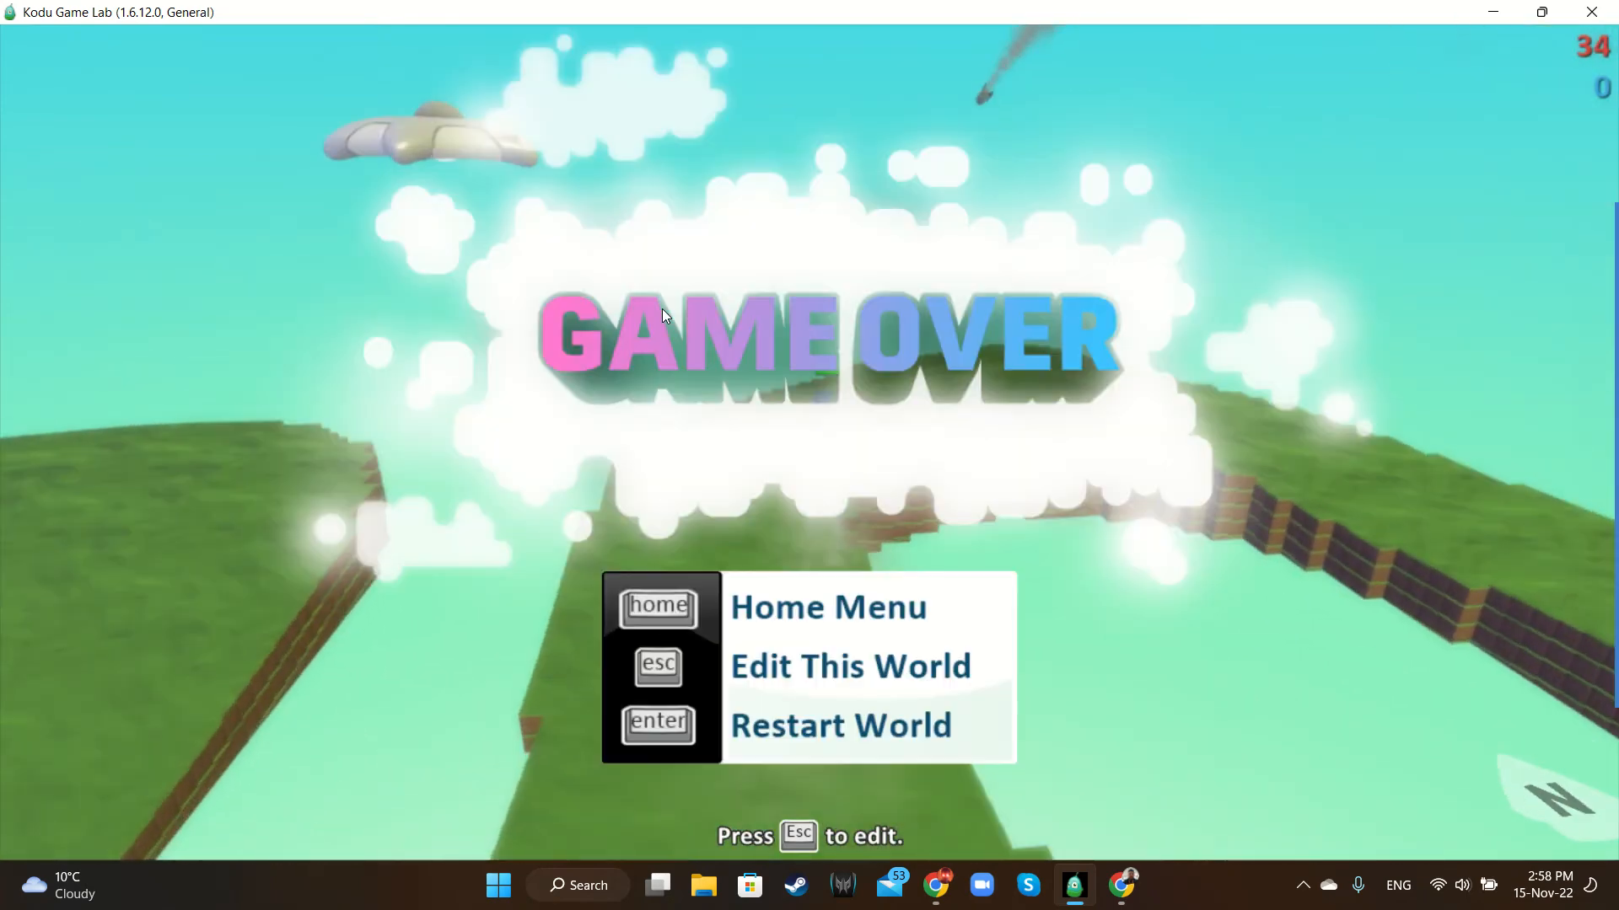
key(Escape)
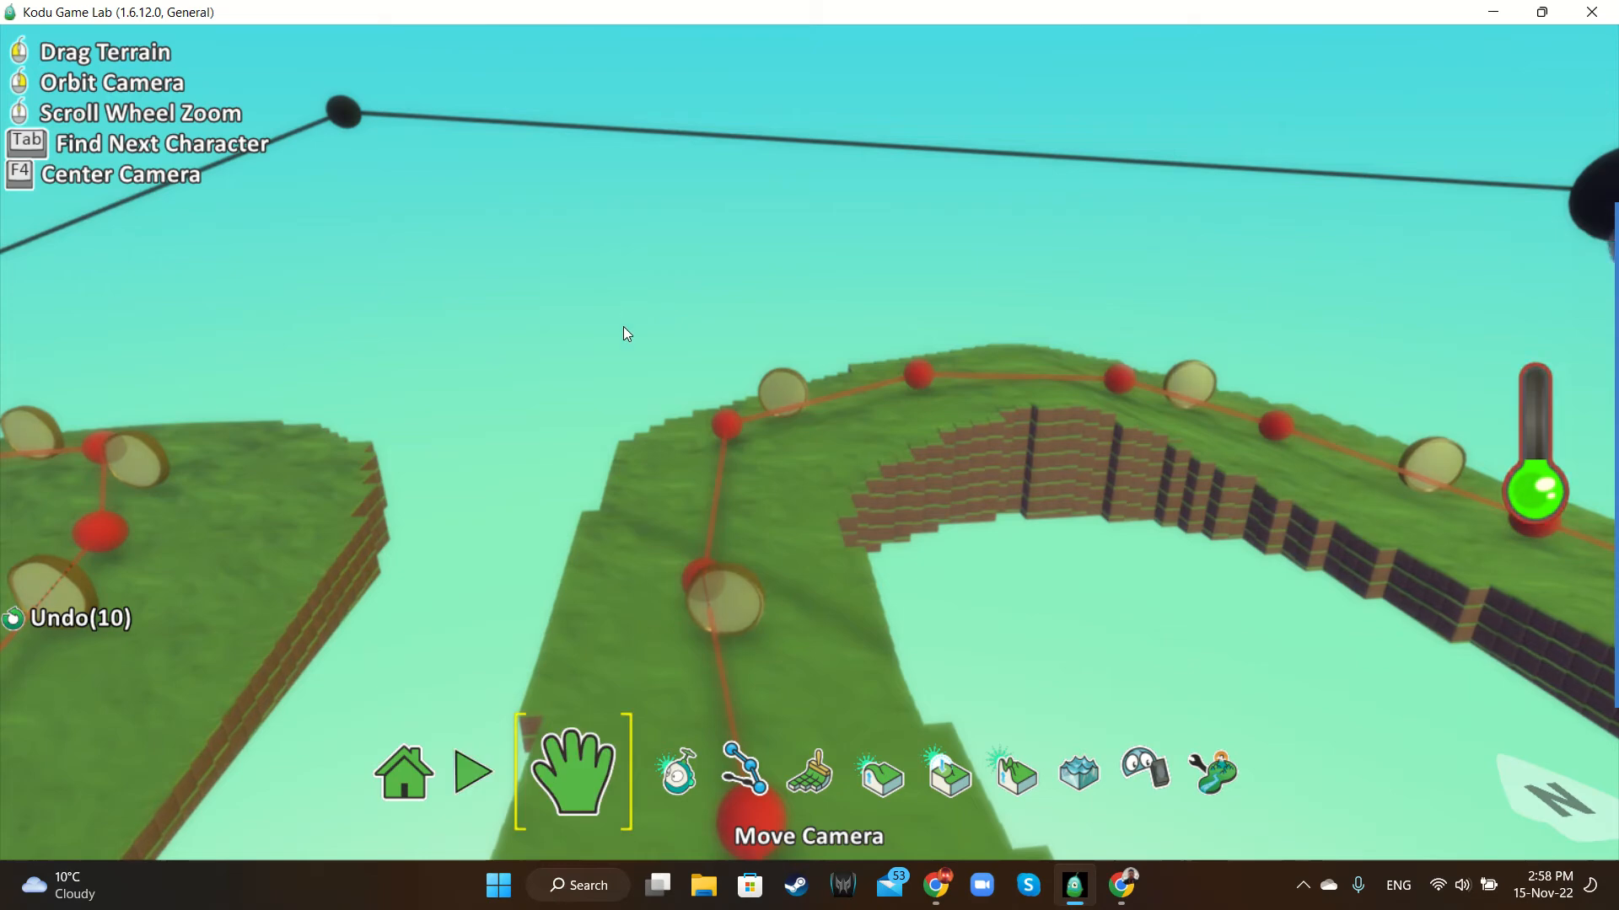
scroll(769, 516, down, 3)
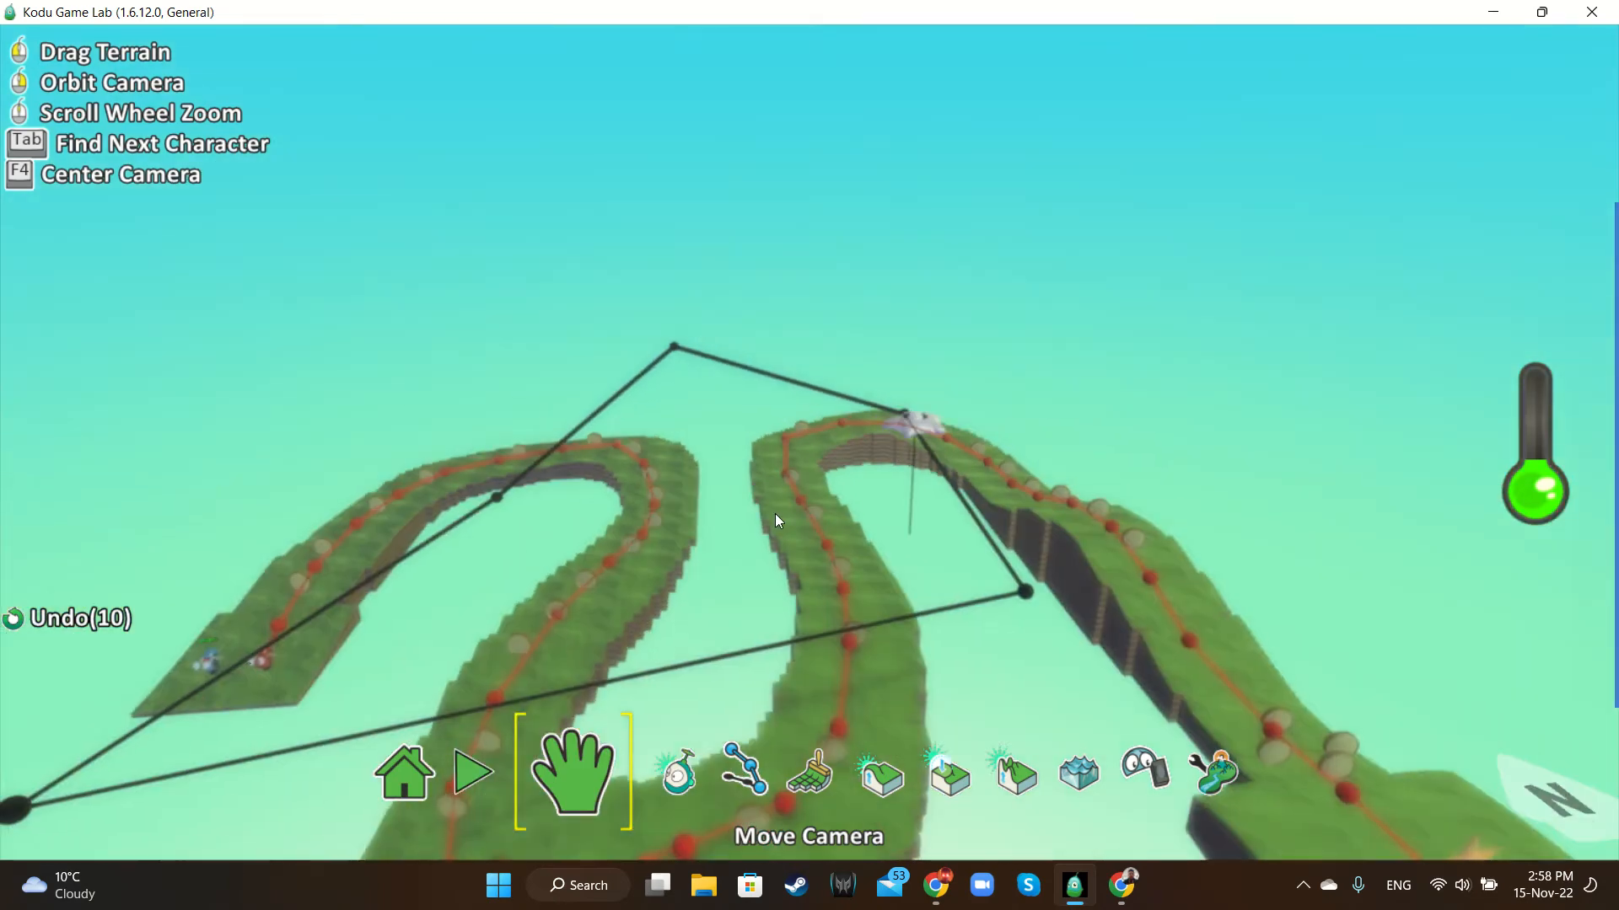
scroll(756, 531, down, 3)
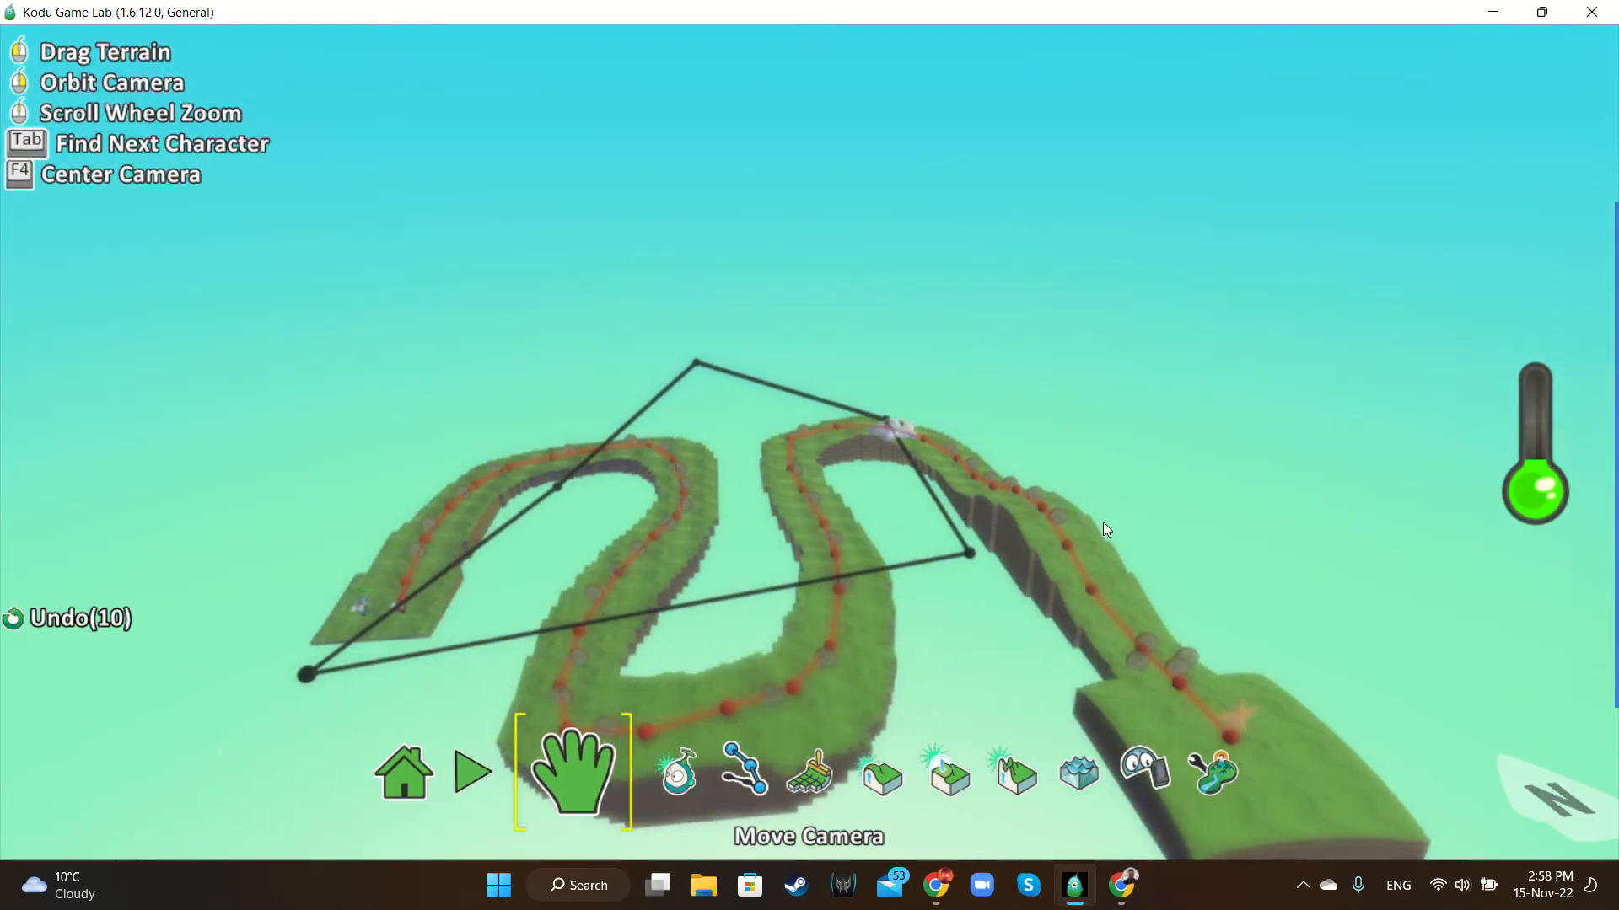
scroll(1181, 539, up, 3)
right_drag(1246, 558, 1281, 488)
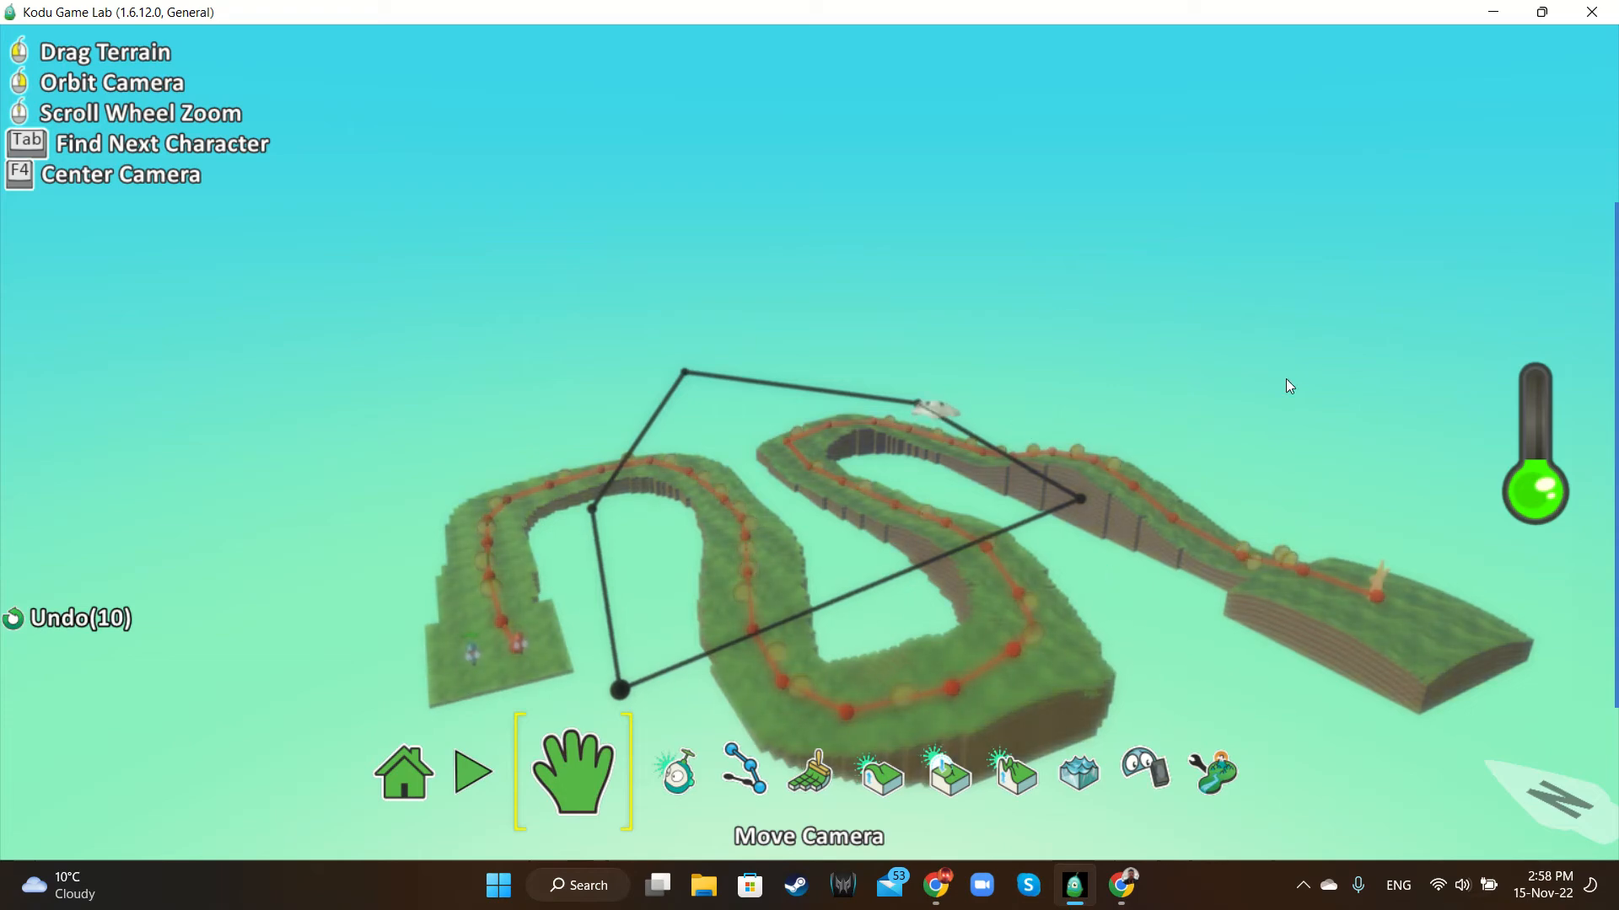
Save the world under the name "Racing Game with Paths", replacing the default name
click(412, 780)
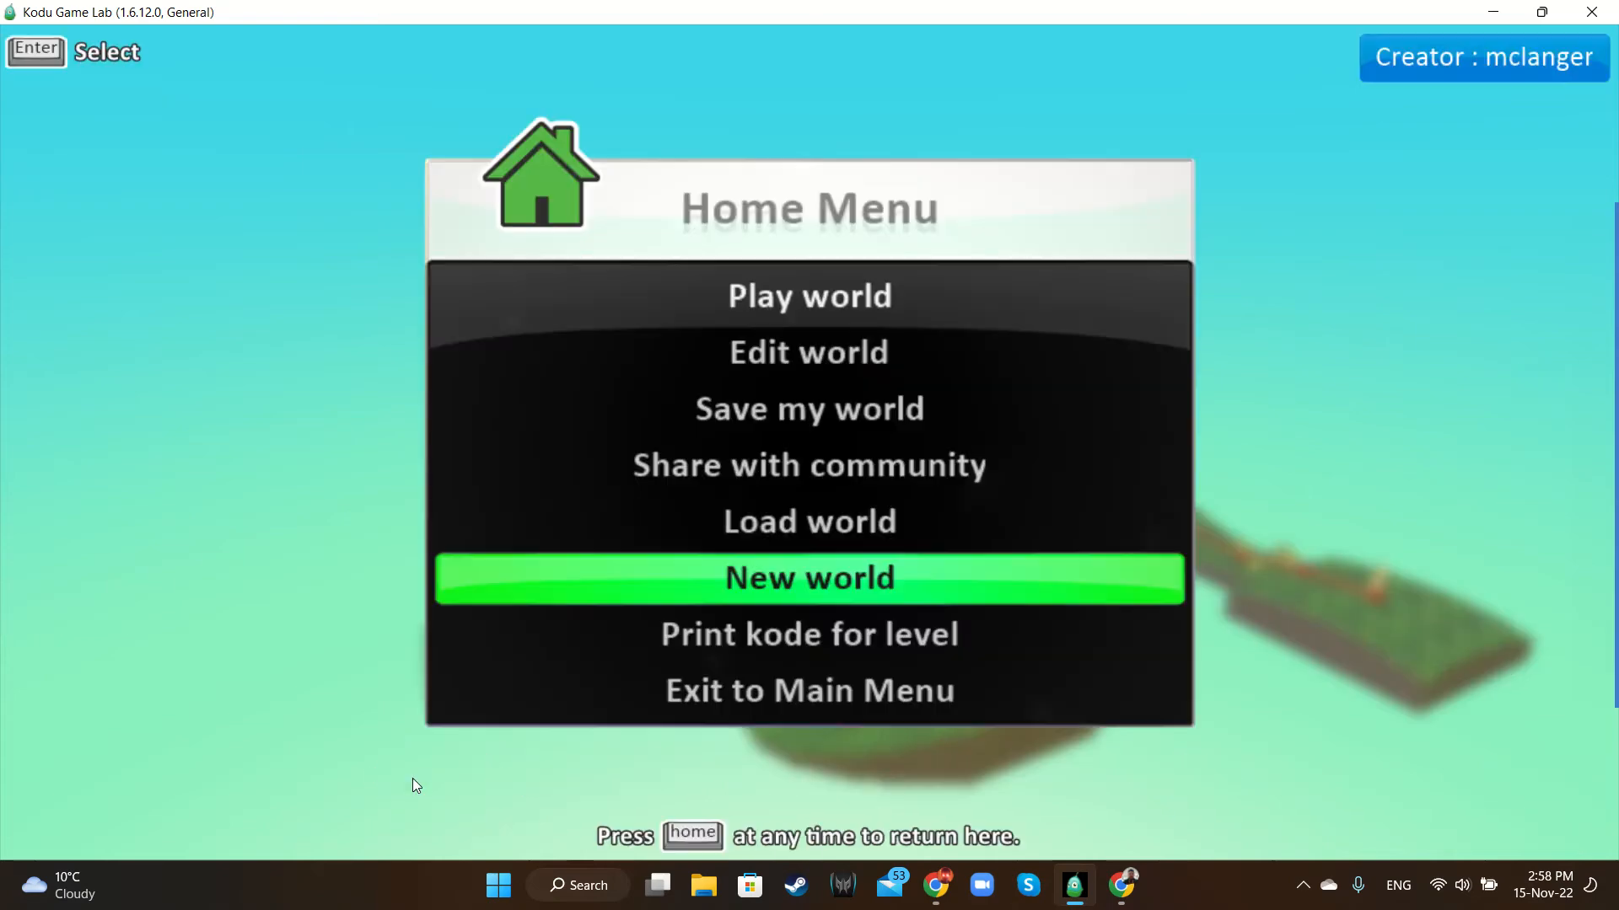
click(787, 410)
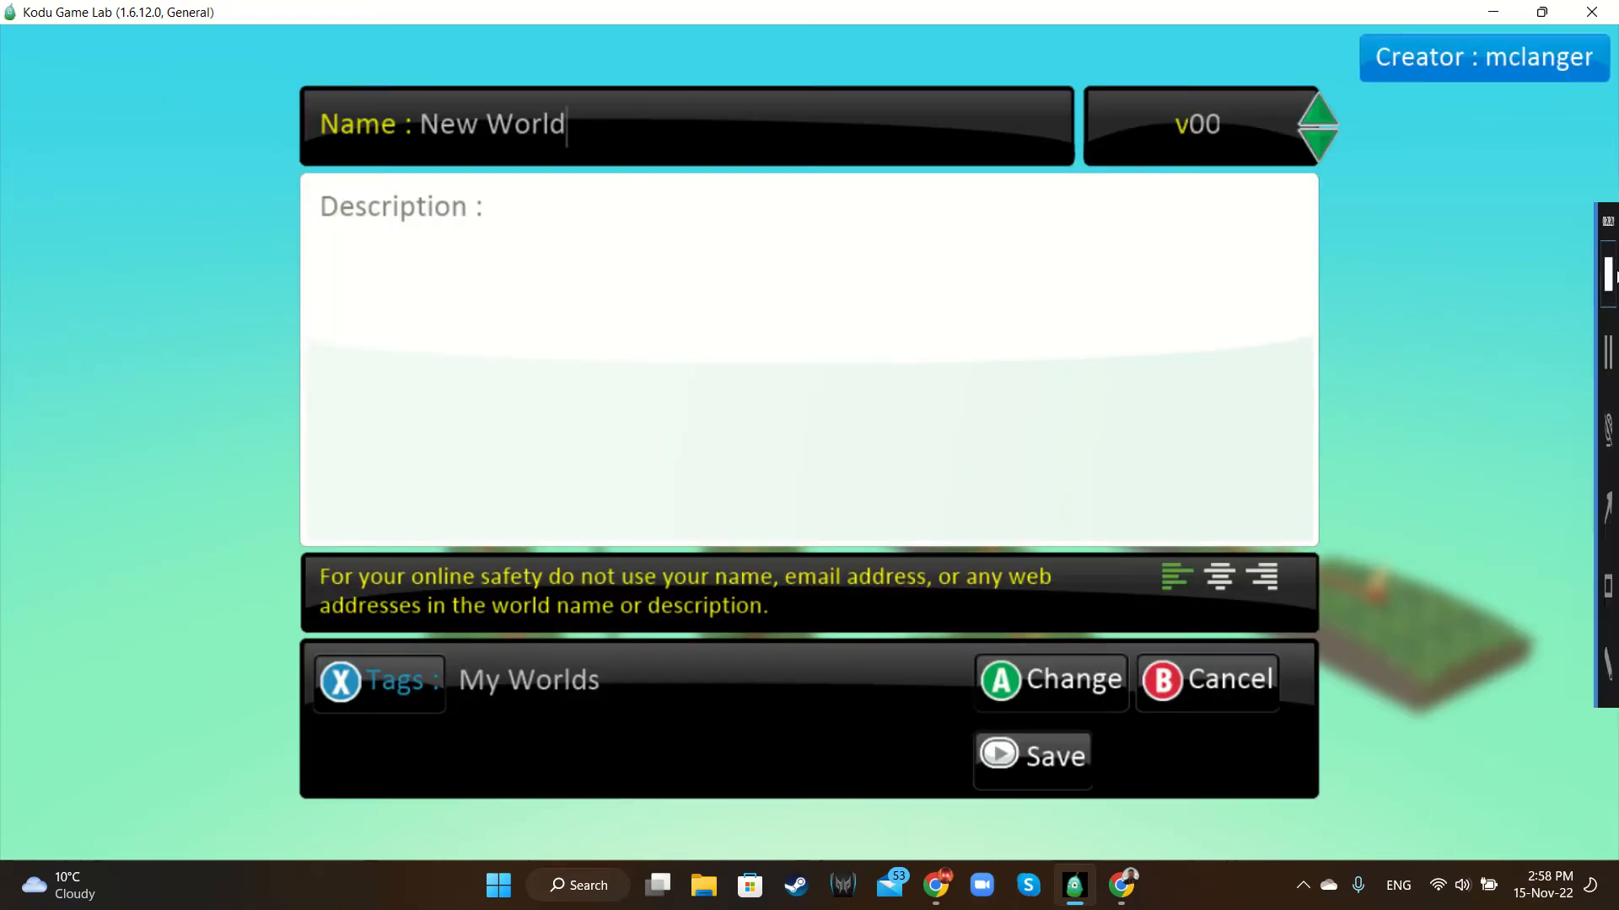
key(BackSpace)
key(BackSpace)
key(BackSpace)
key(BackSpace)
key(BackSpace)
key(BackSpace)
key(BackSpace)
key(BackSpace)
key(BackSpace)
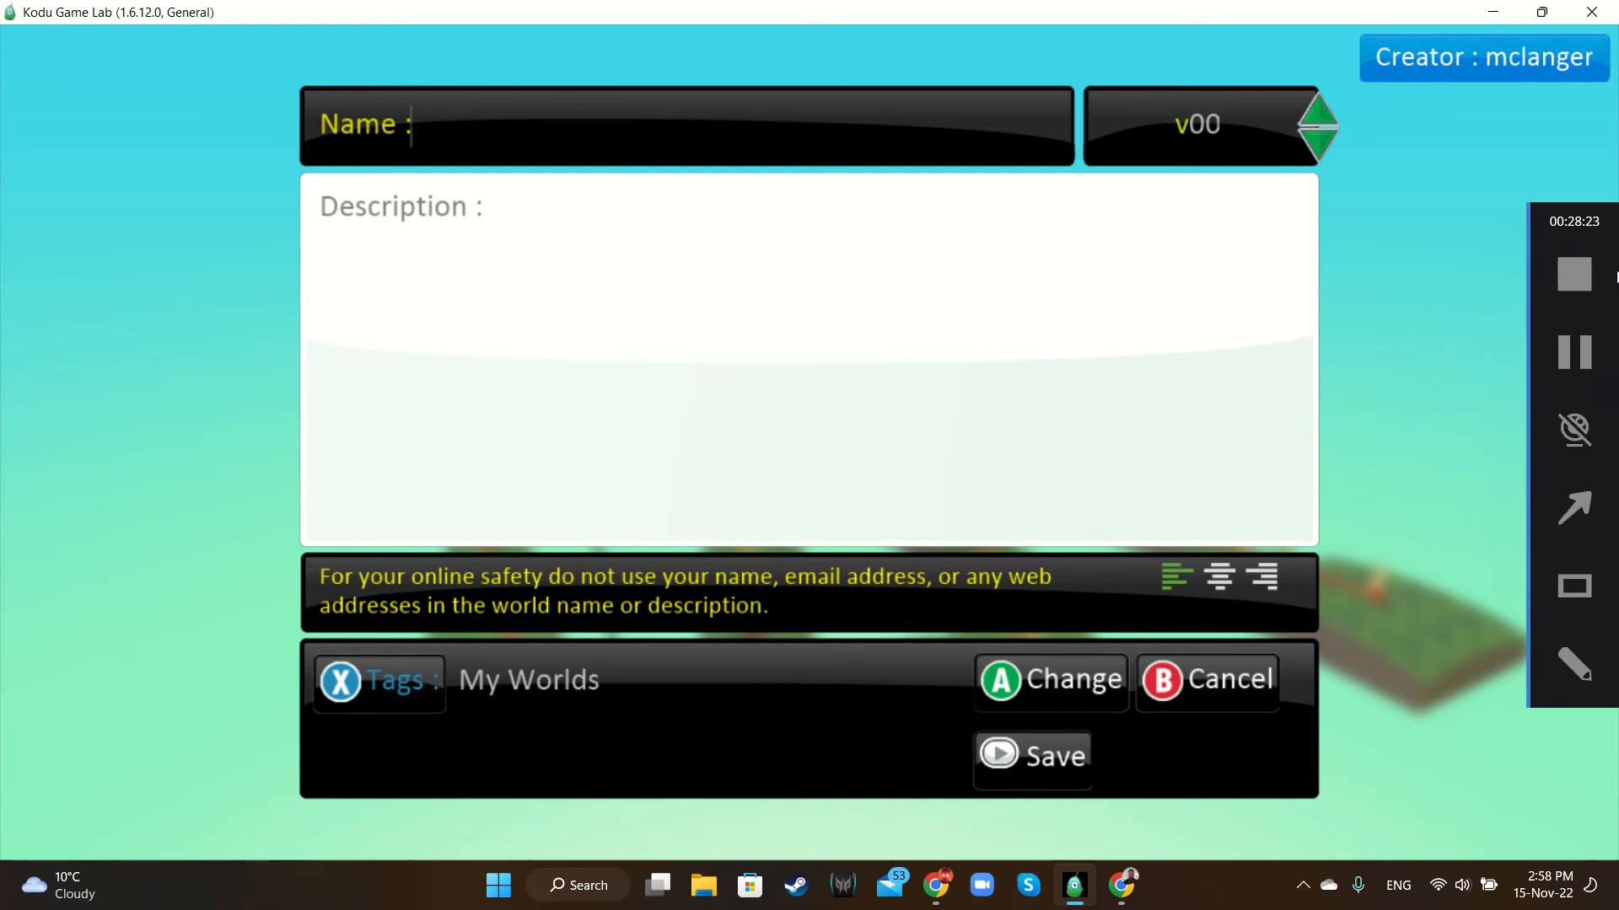
key(Caps_Lock)
text(p)
key(BackSpace)
key(Caps_Lock)
text(R)
key(Caps_Lock)
text(acing)
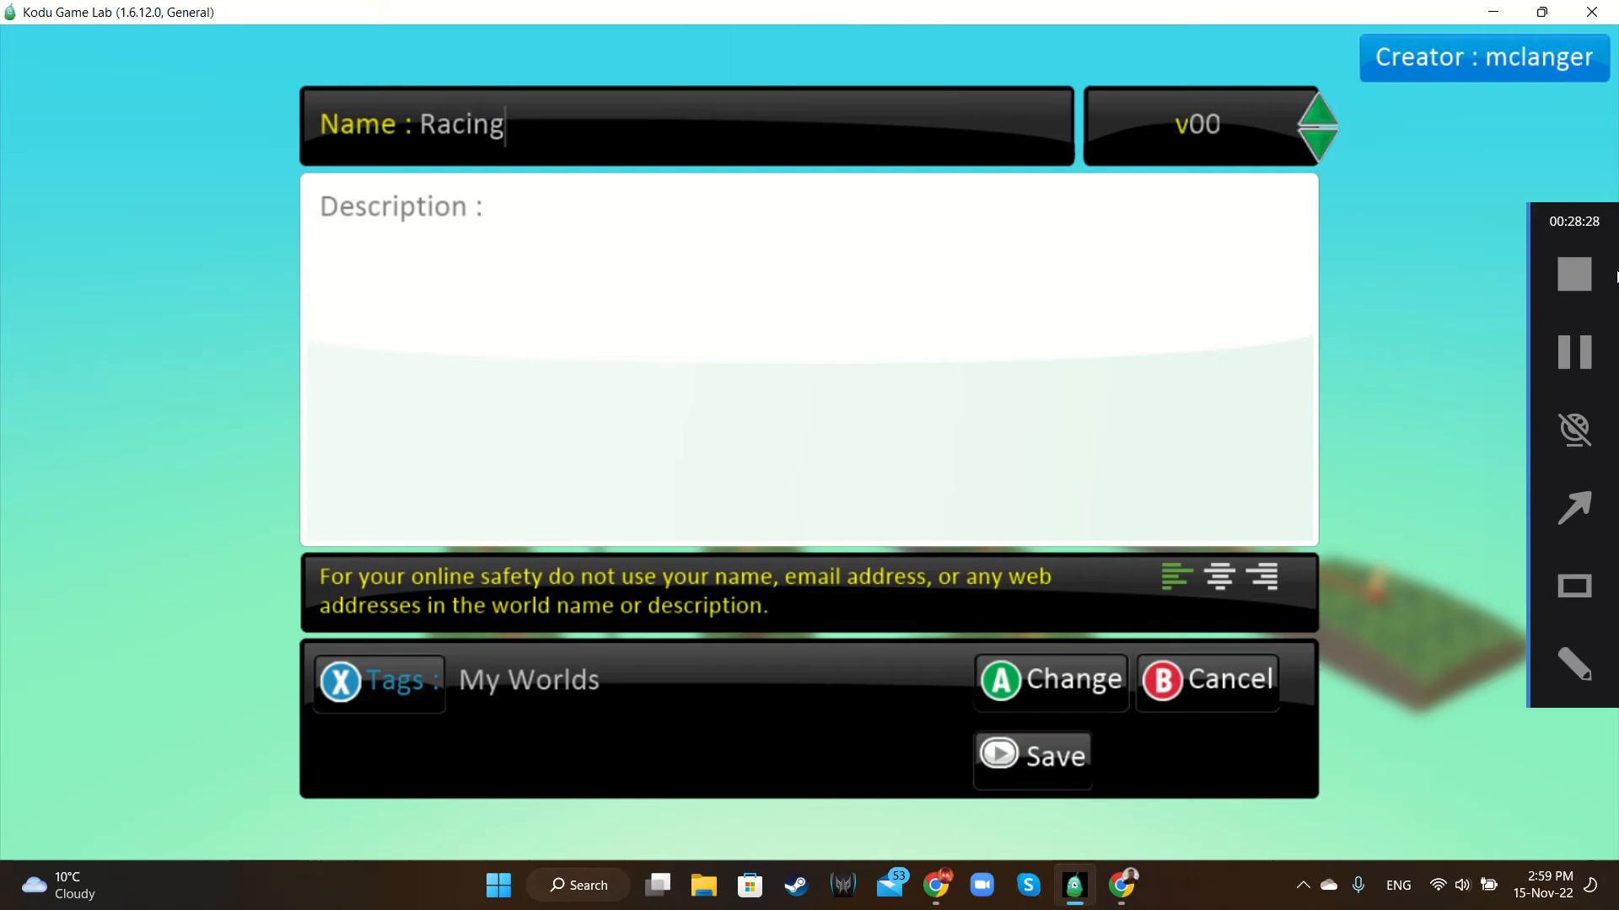
key(Caps_Lock)
text(G)
key(Caps_Lock)
text(ame with)
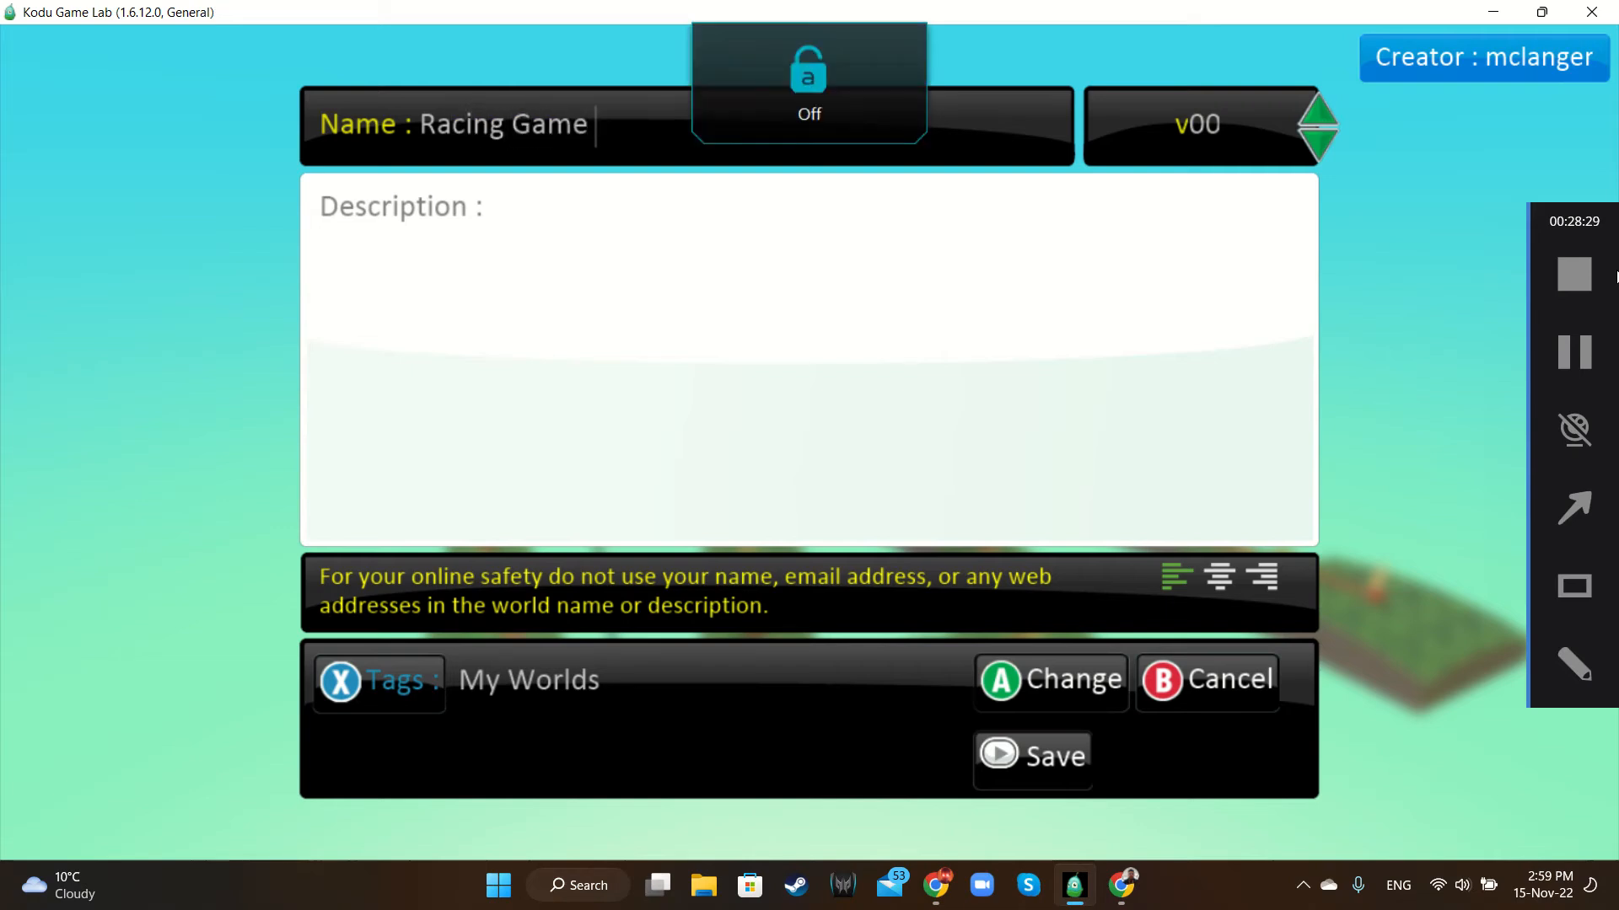
key(Caps_Lock)
text(P)
key(Caps_Lock)
text(aths)
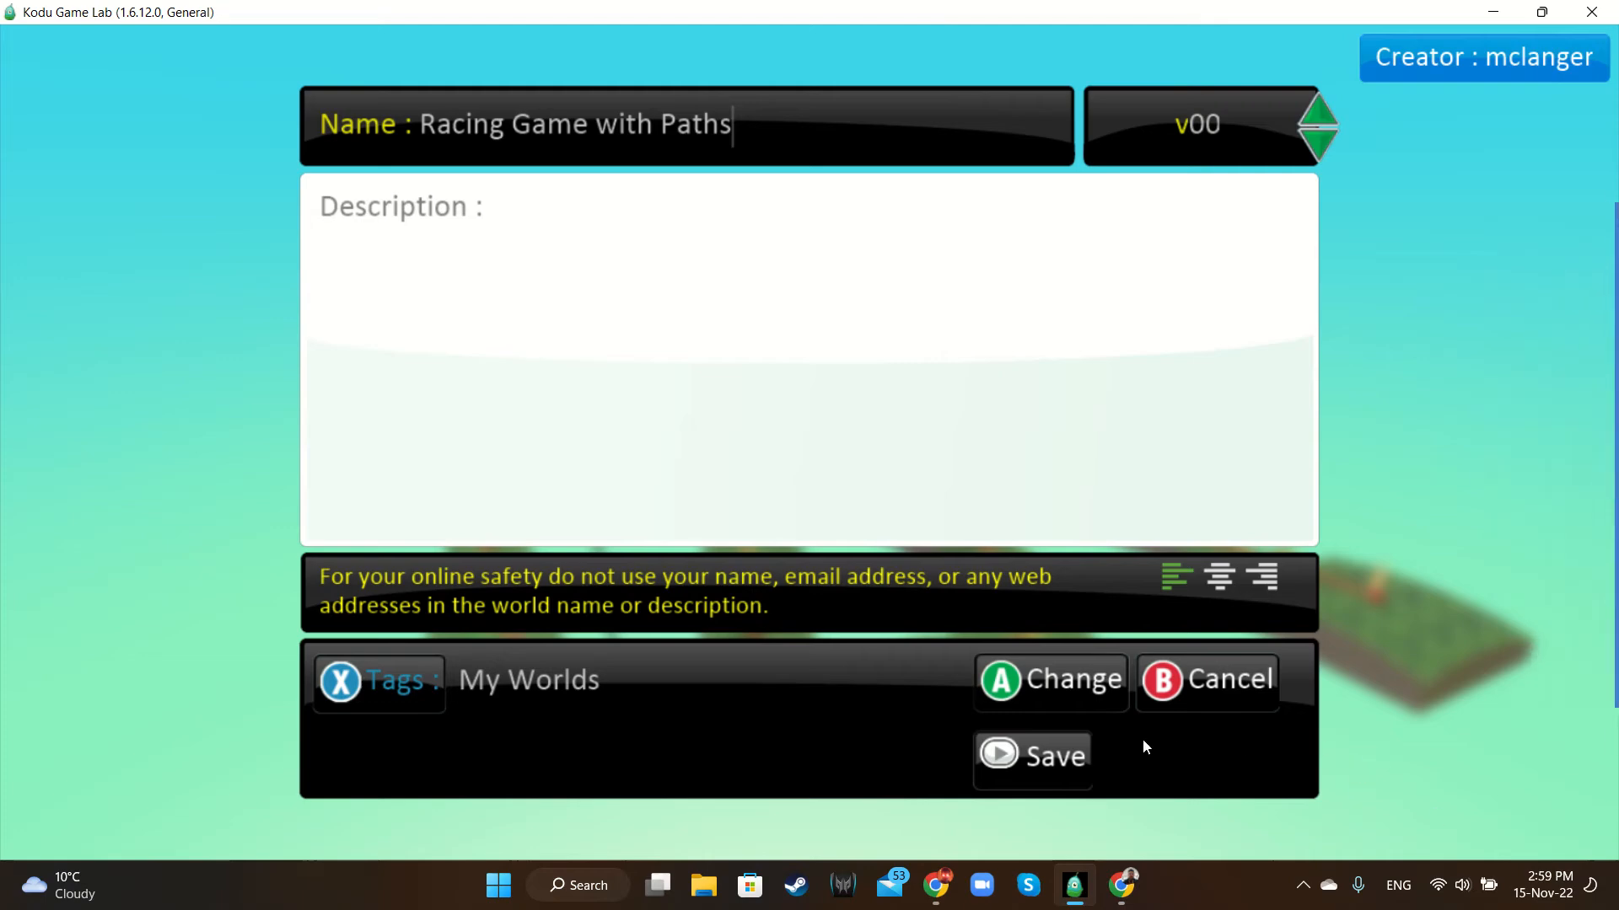
click(1056, 764)
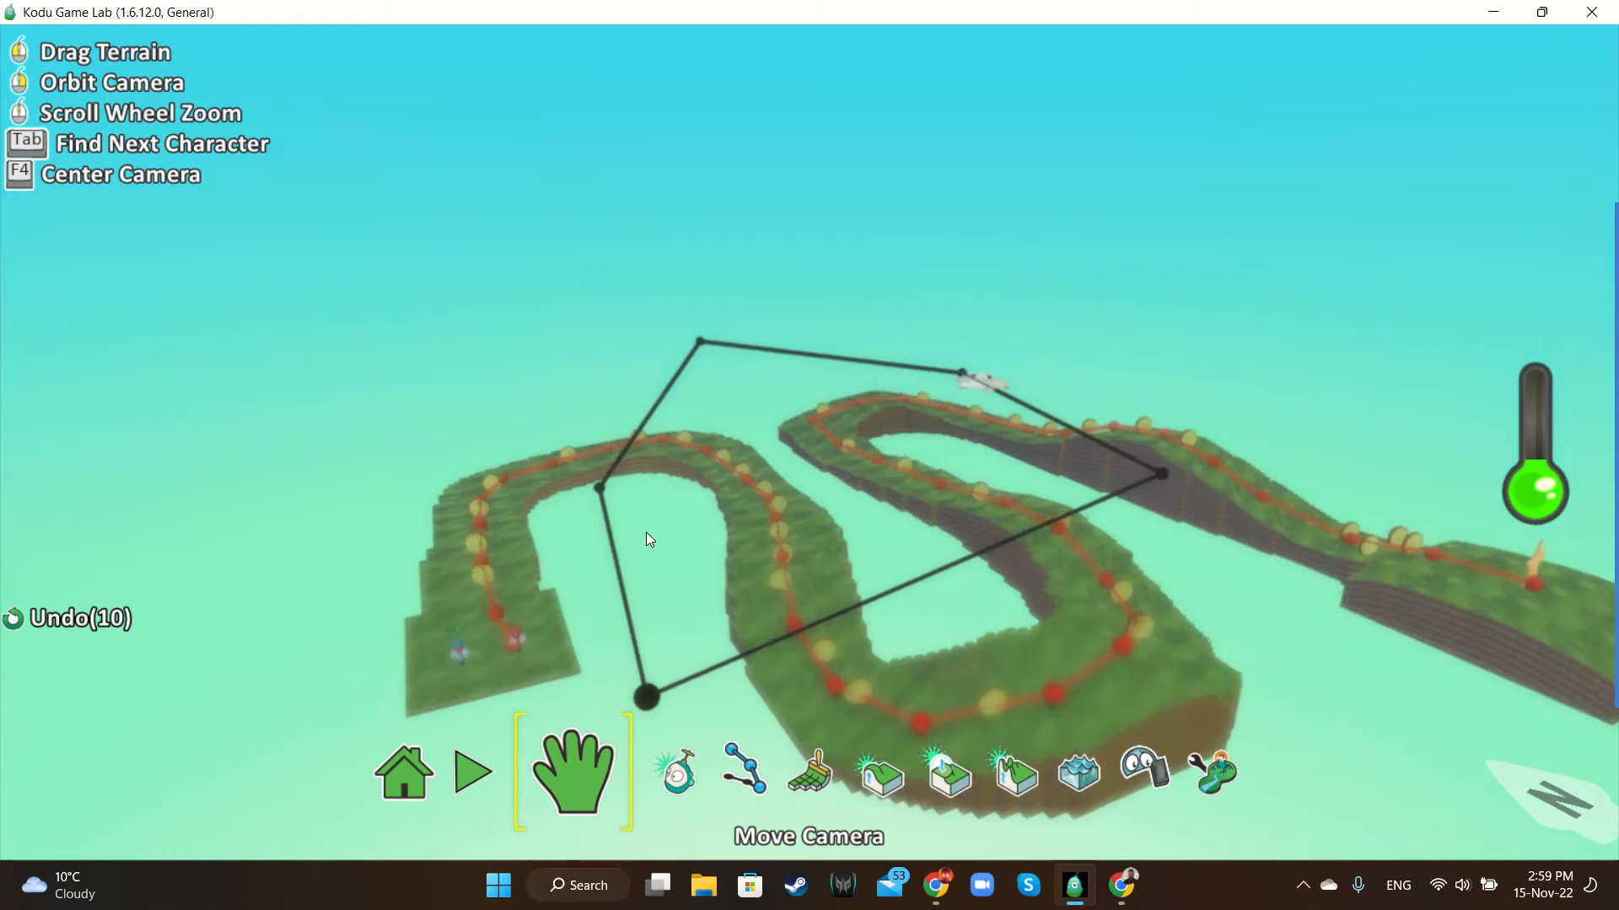
Switch to Chrome and show the Google Classroom assignment "Homework Lesson 6 (Path Tool): Create a bigger Racing Game"
scroll(646, 532, up, 3)
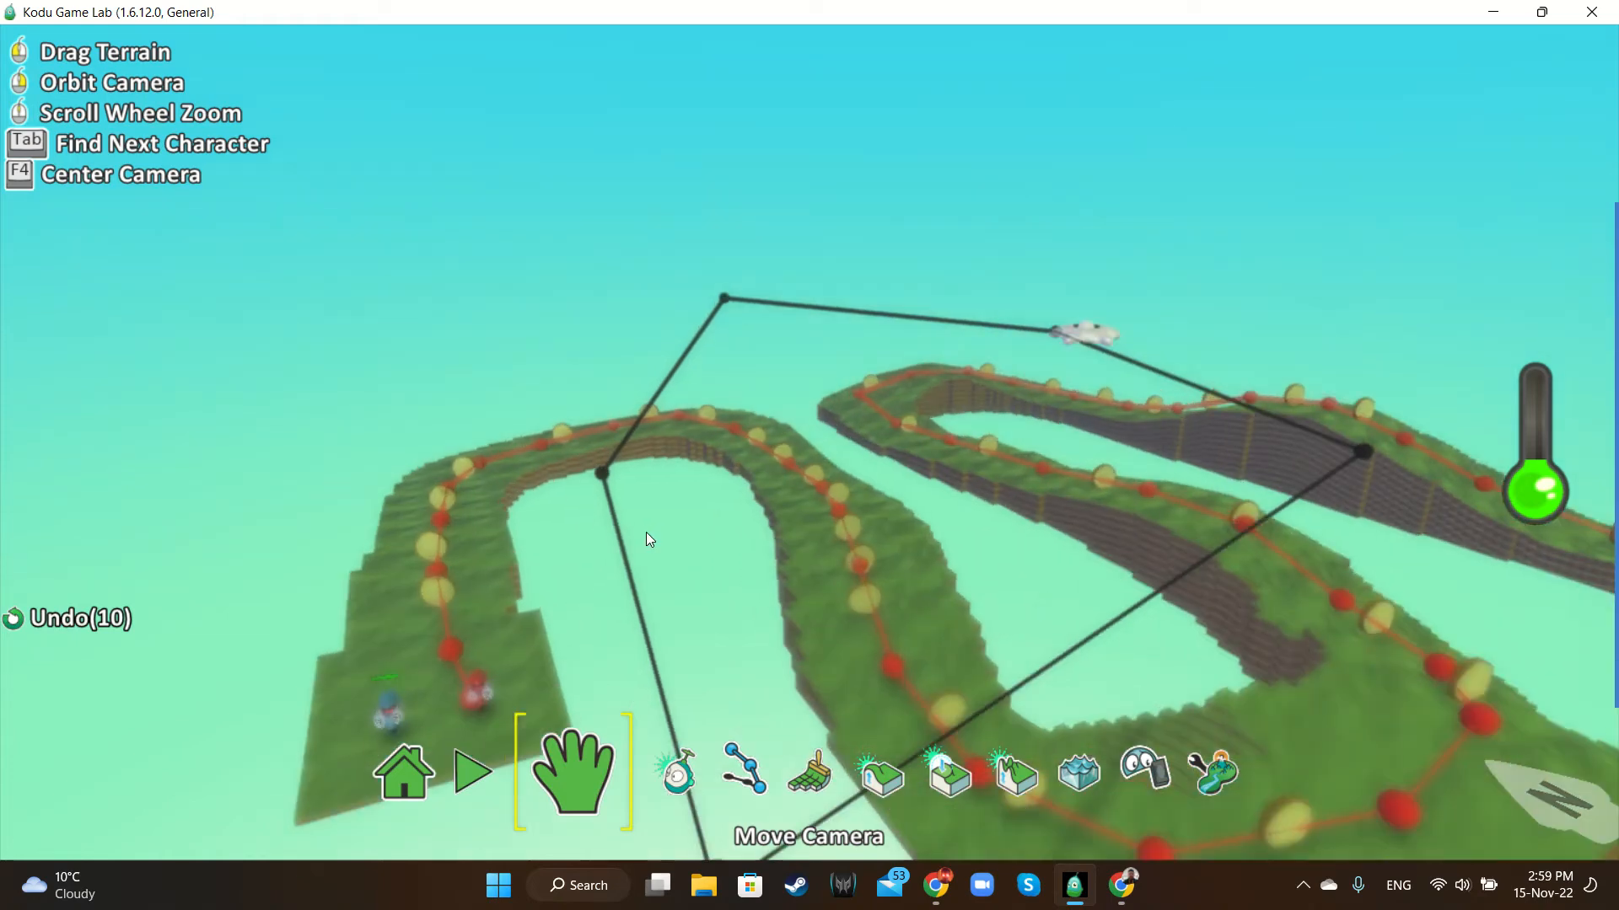
click(1134, 889)
click(1202, 17)
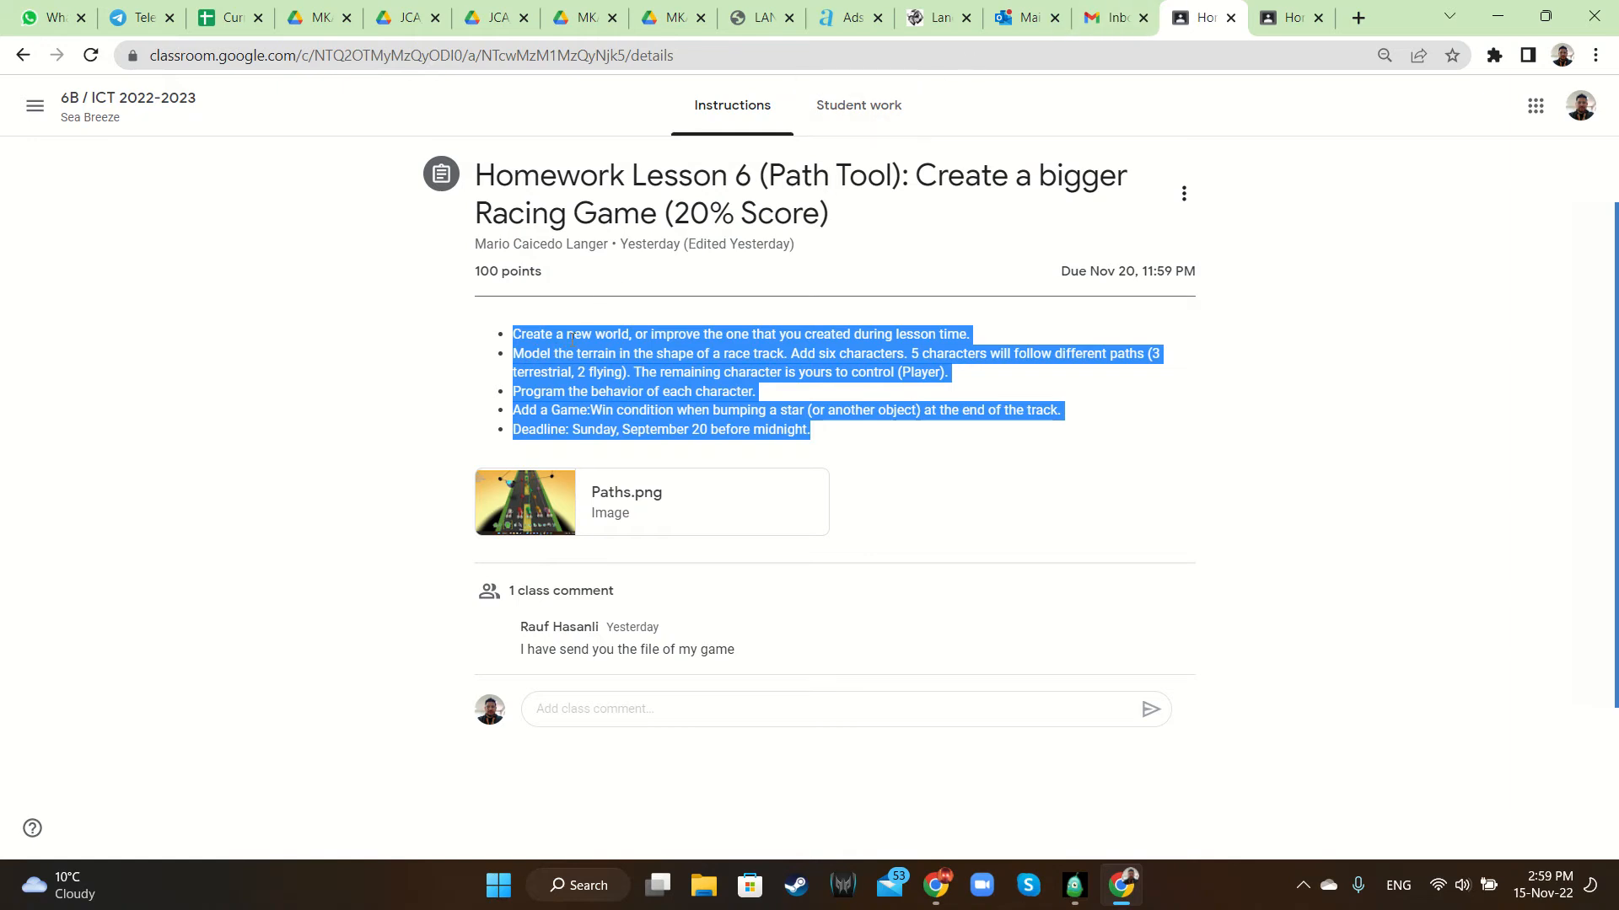
View the Paths.png attachment of the Lesson 6 Path Tool homework, trying the 6B assignment first and using the 6A assignment instead
click(1104, 411)
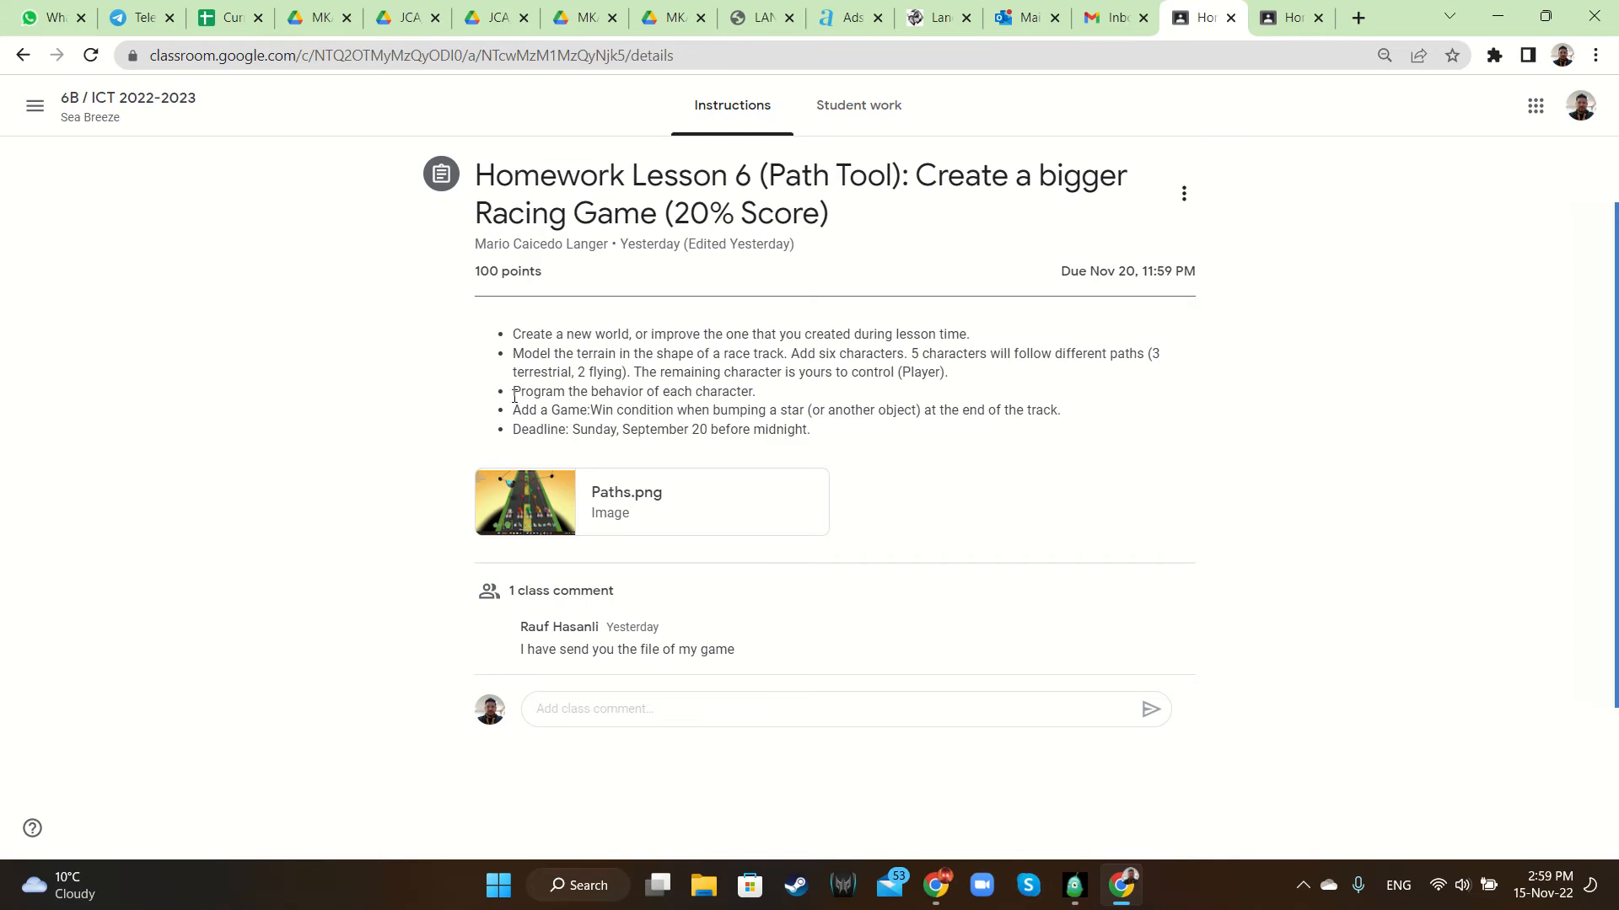
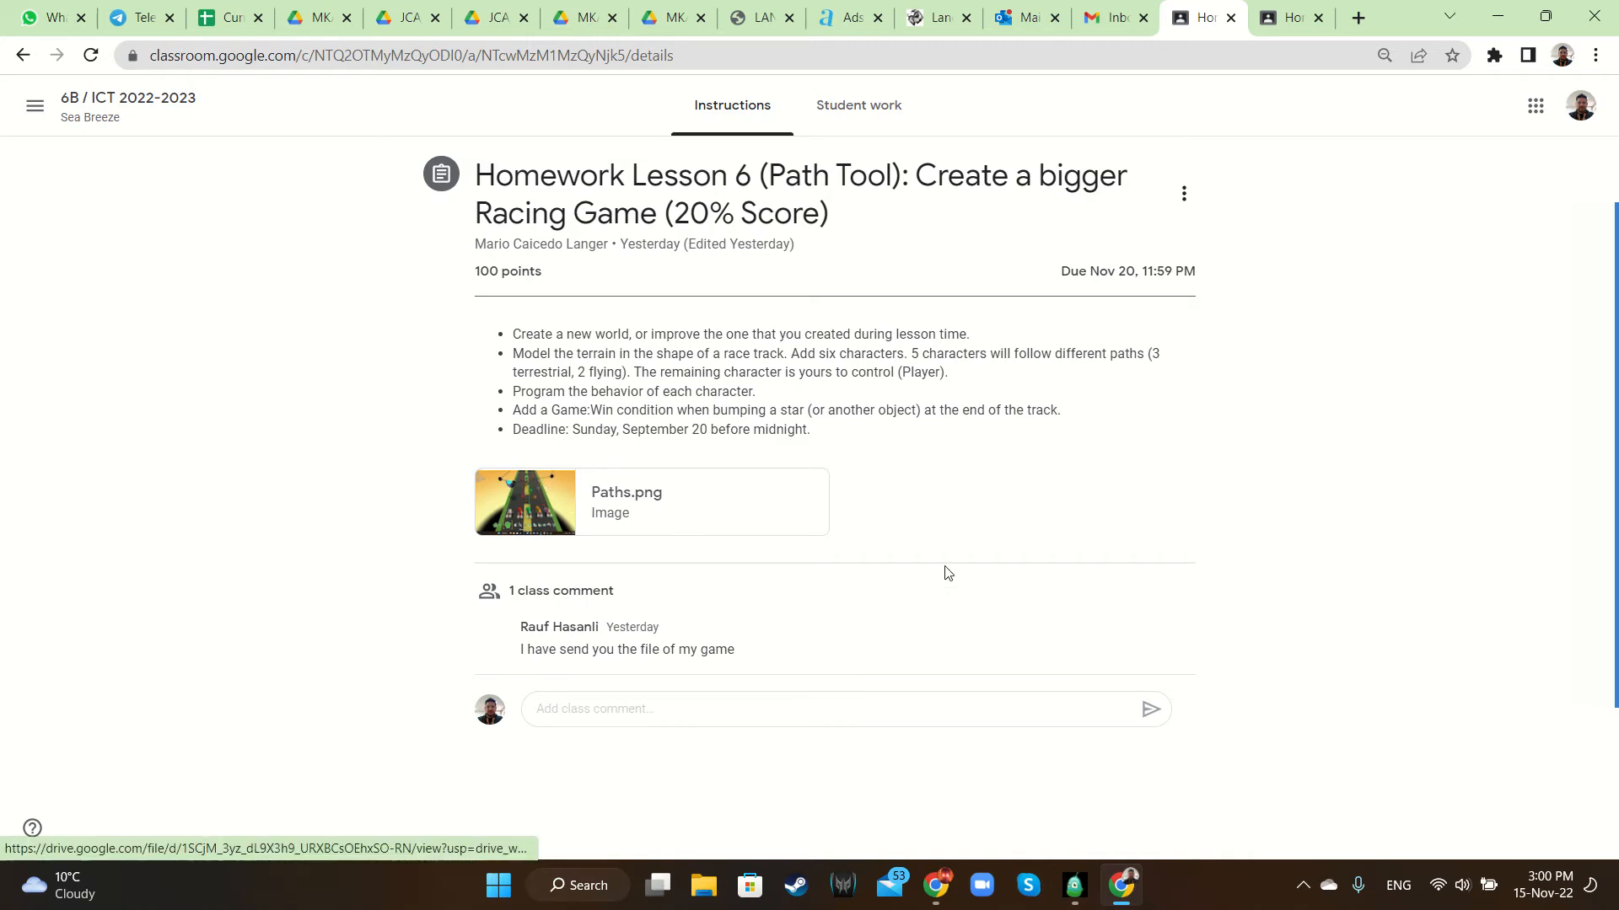
click(544, 516)
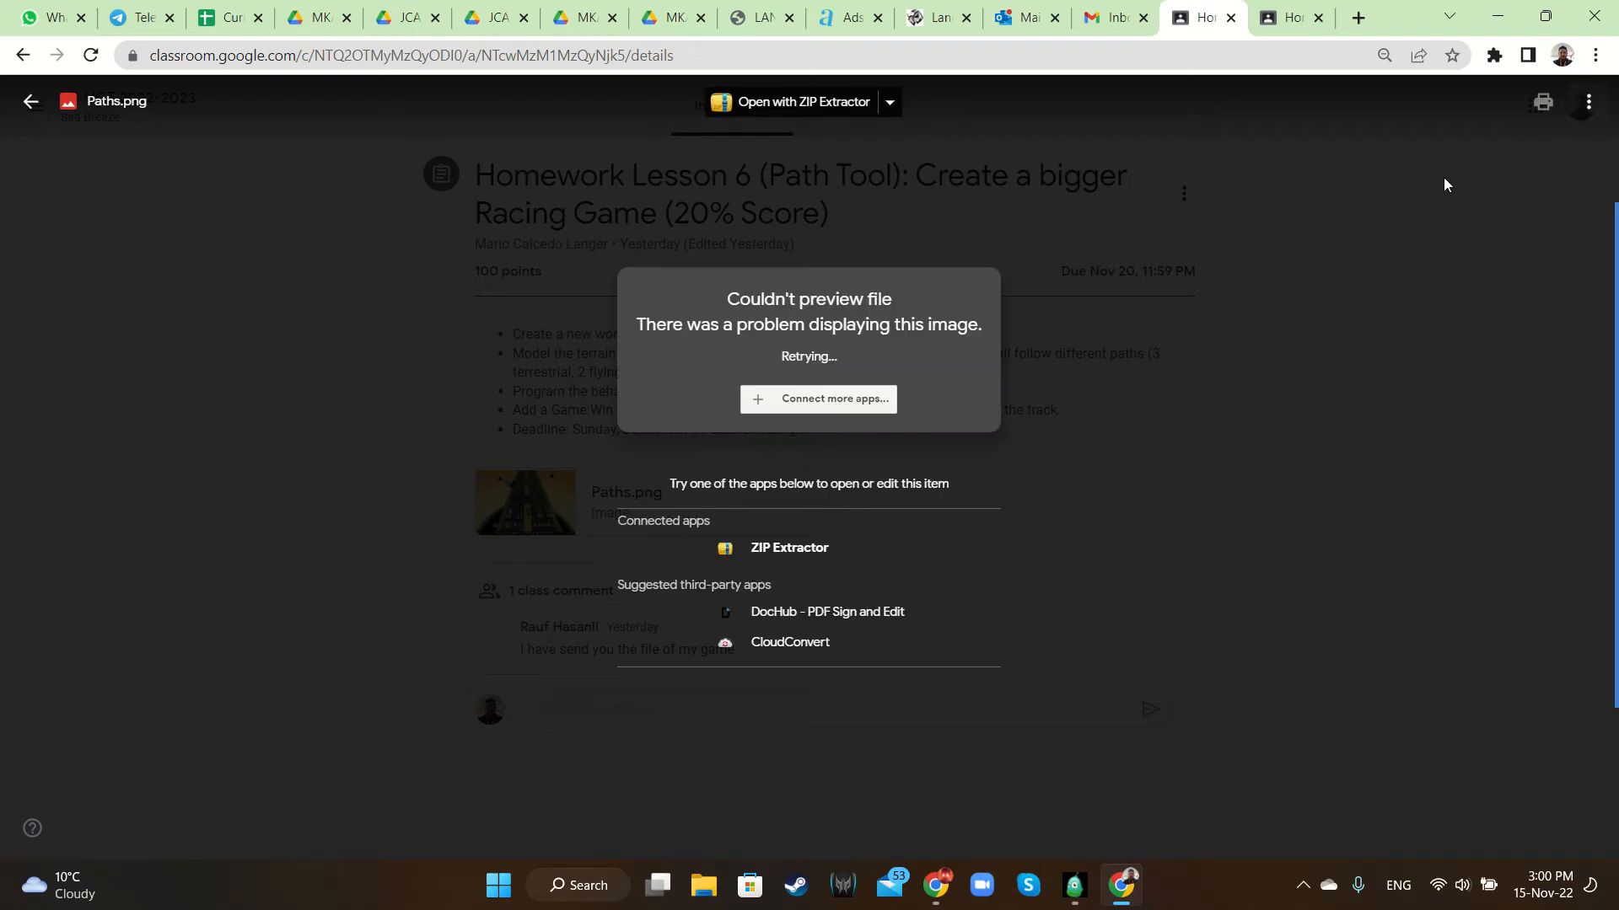
click(1392, 221)
click(544, 503)
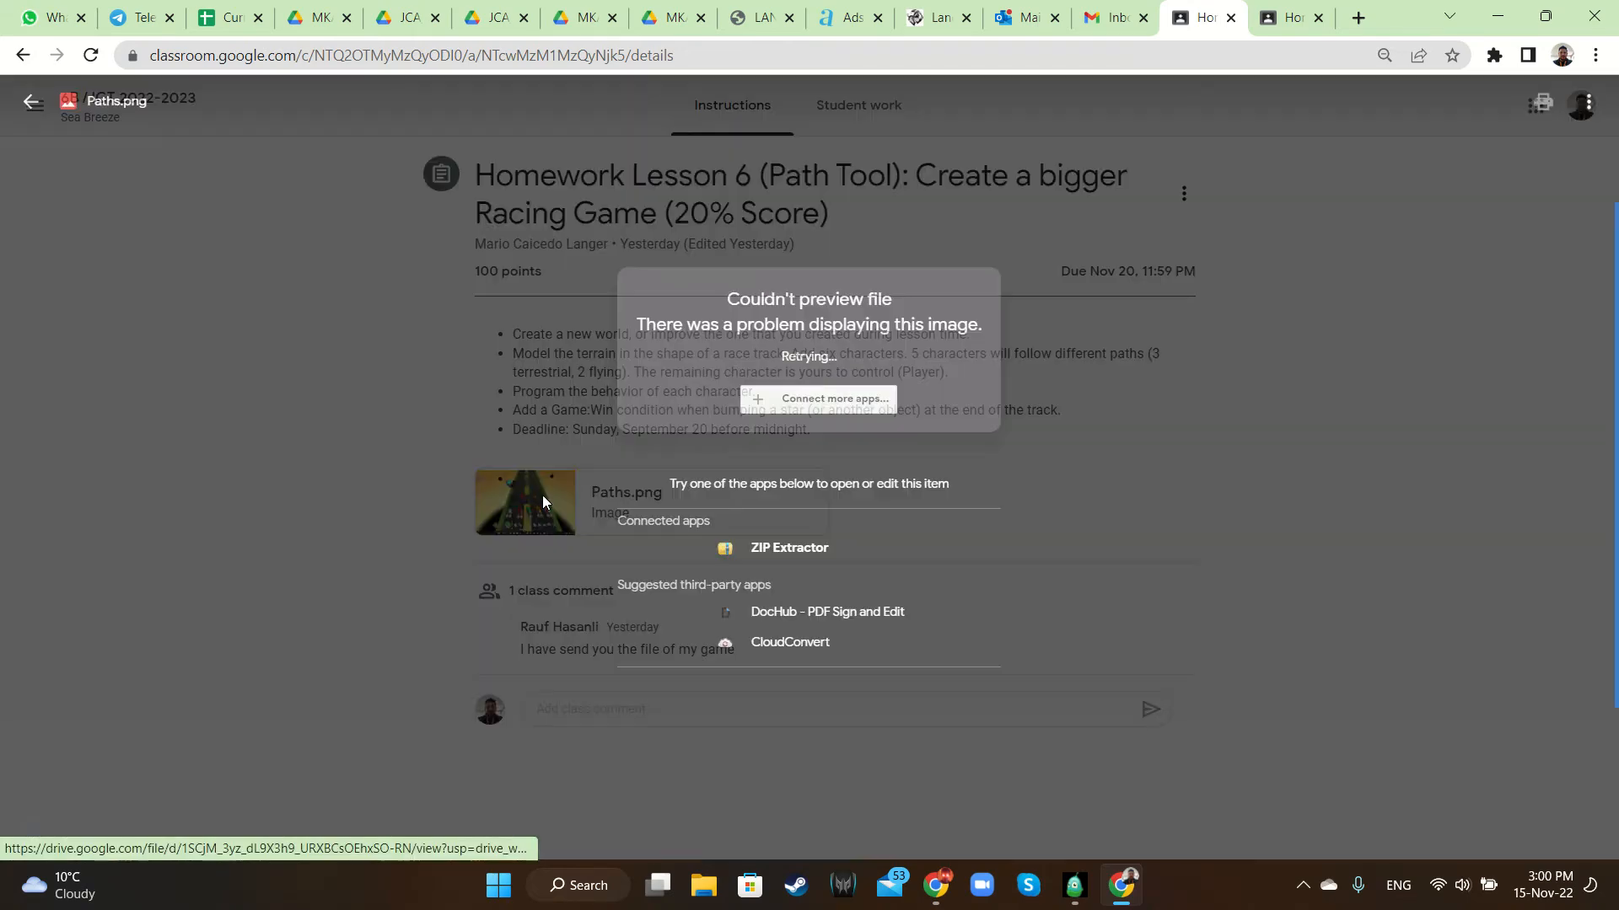
click(1431, 219)
click(1283, 18)
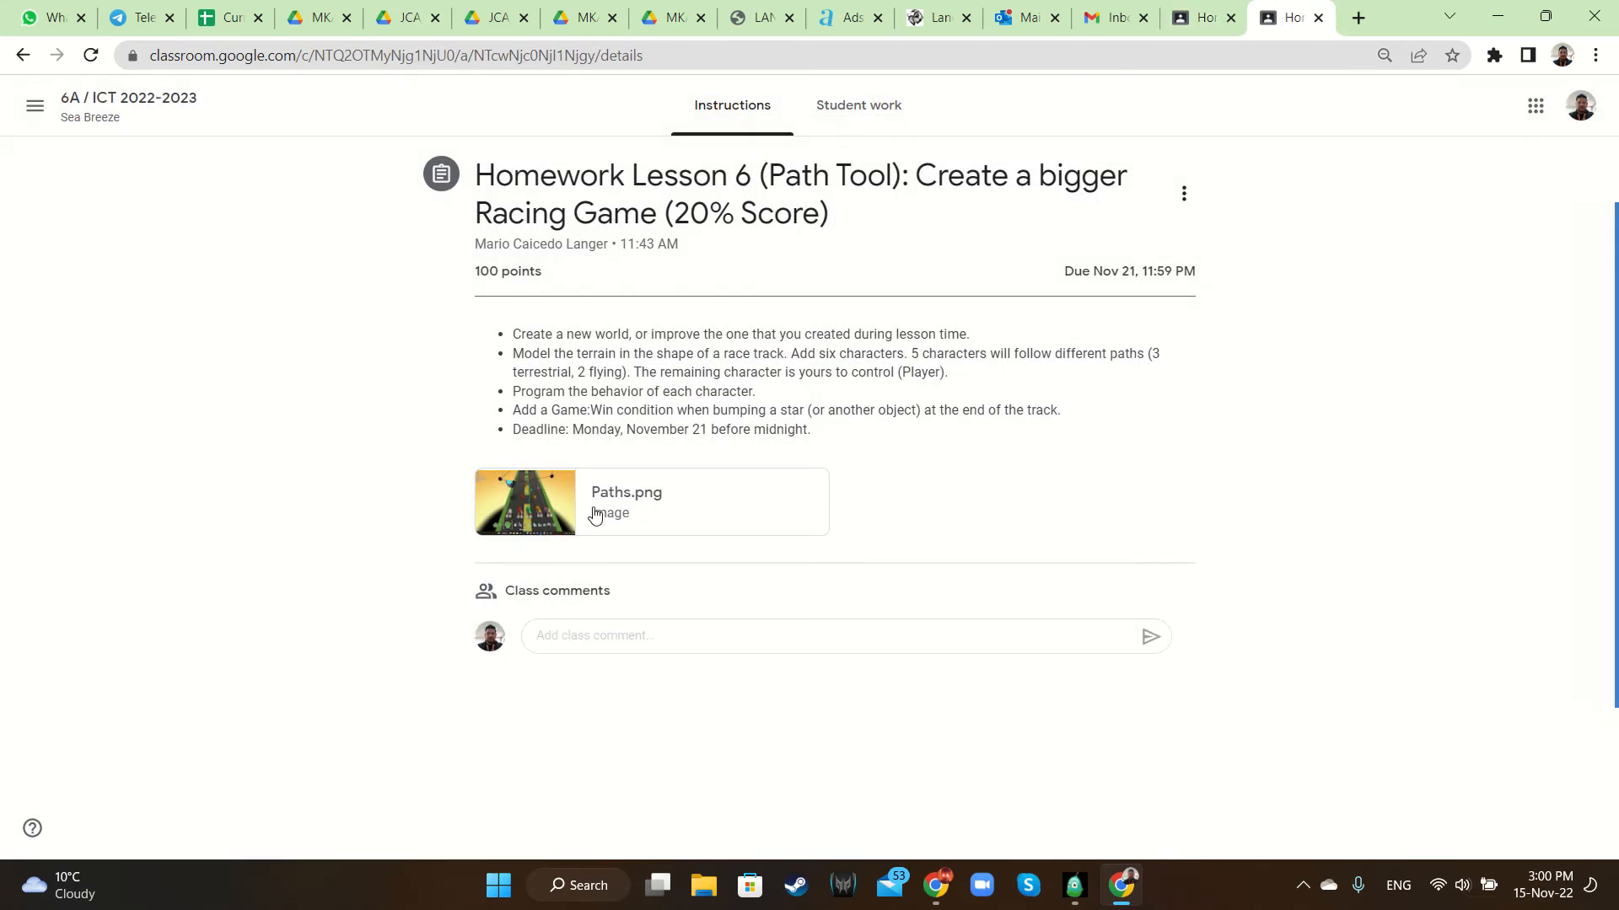
click(544, 499)
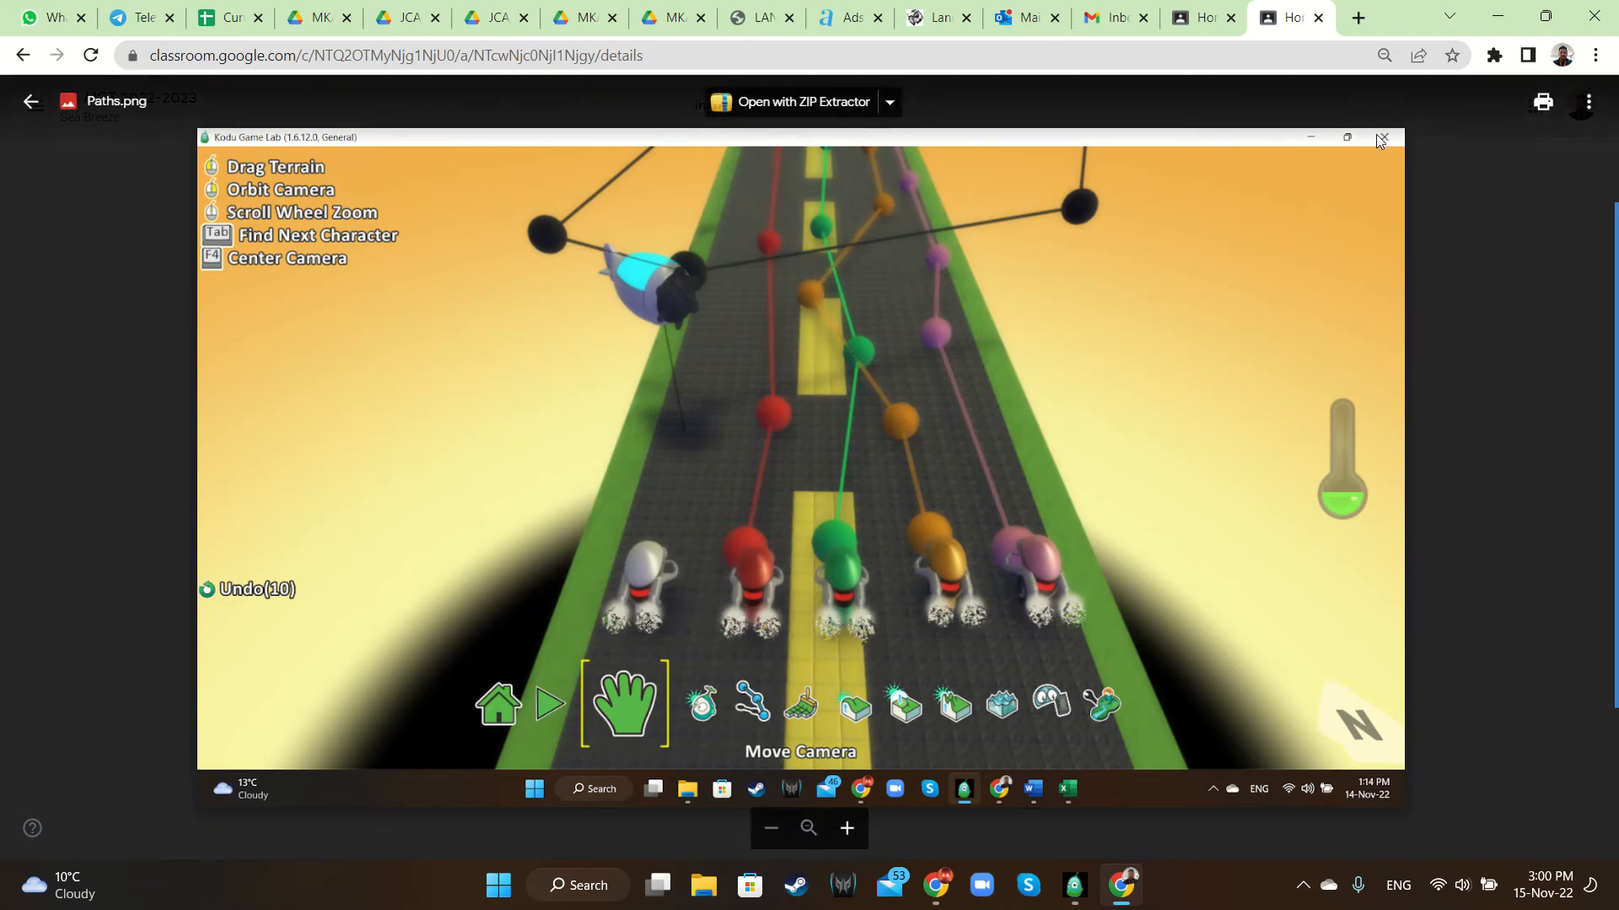
Switch to Kodu Game Lab and move the blue cycle closer to the outer edge of the start platform, away from the red cycle
click(1073, 885)
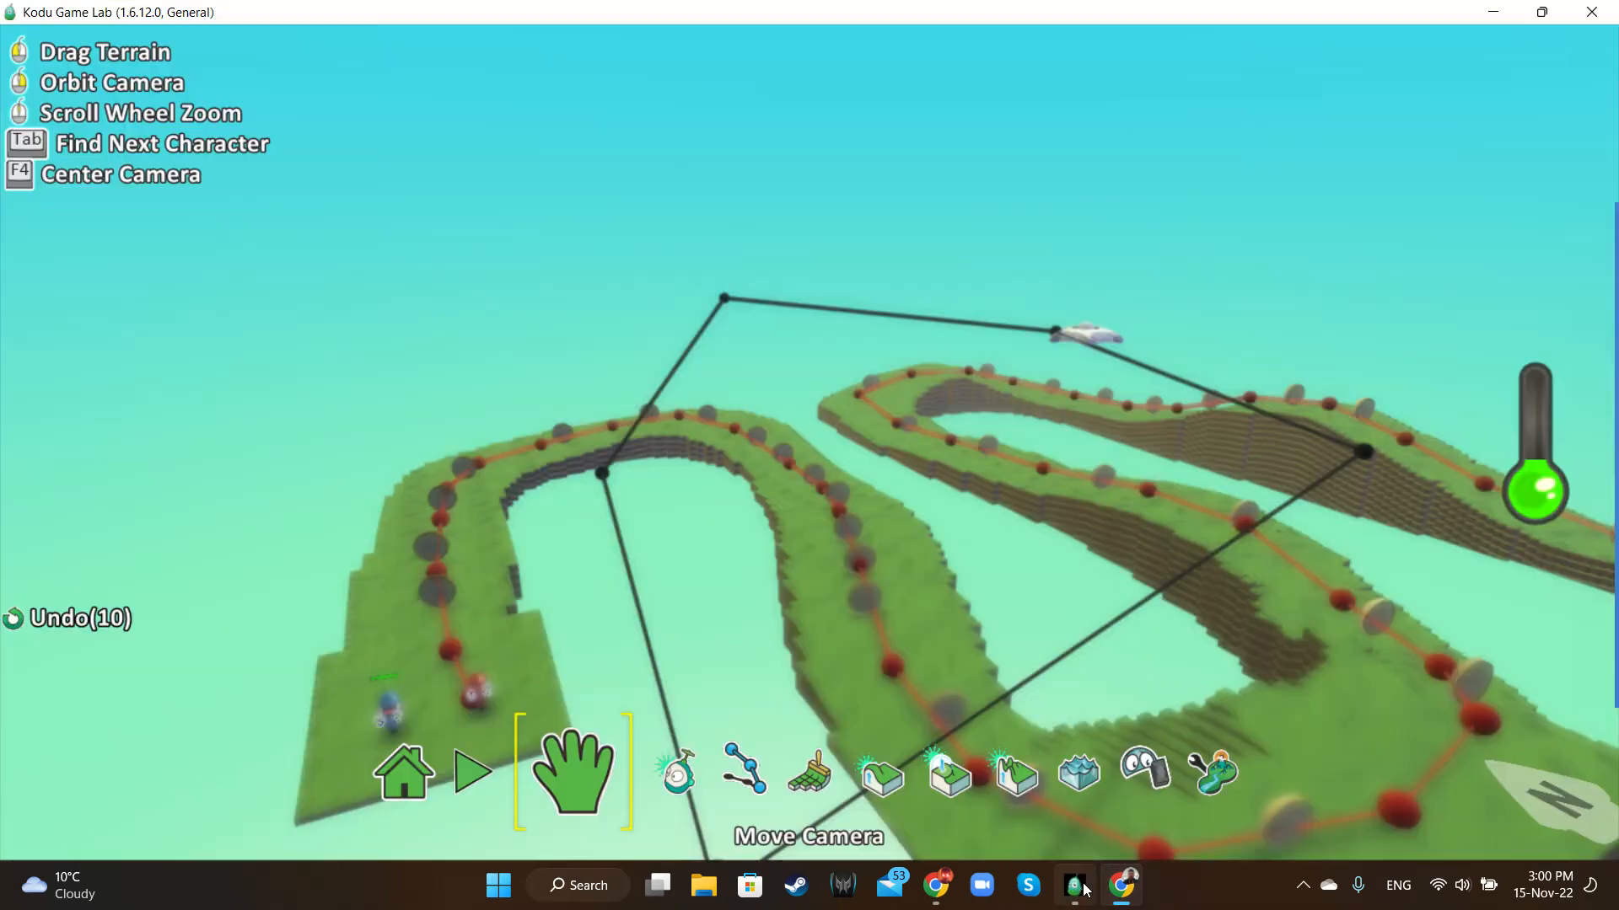
scroll(797, 357, down, 6)
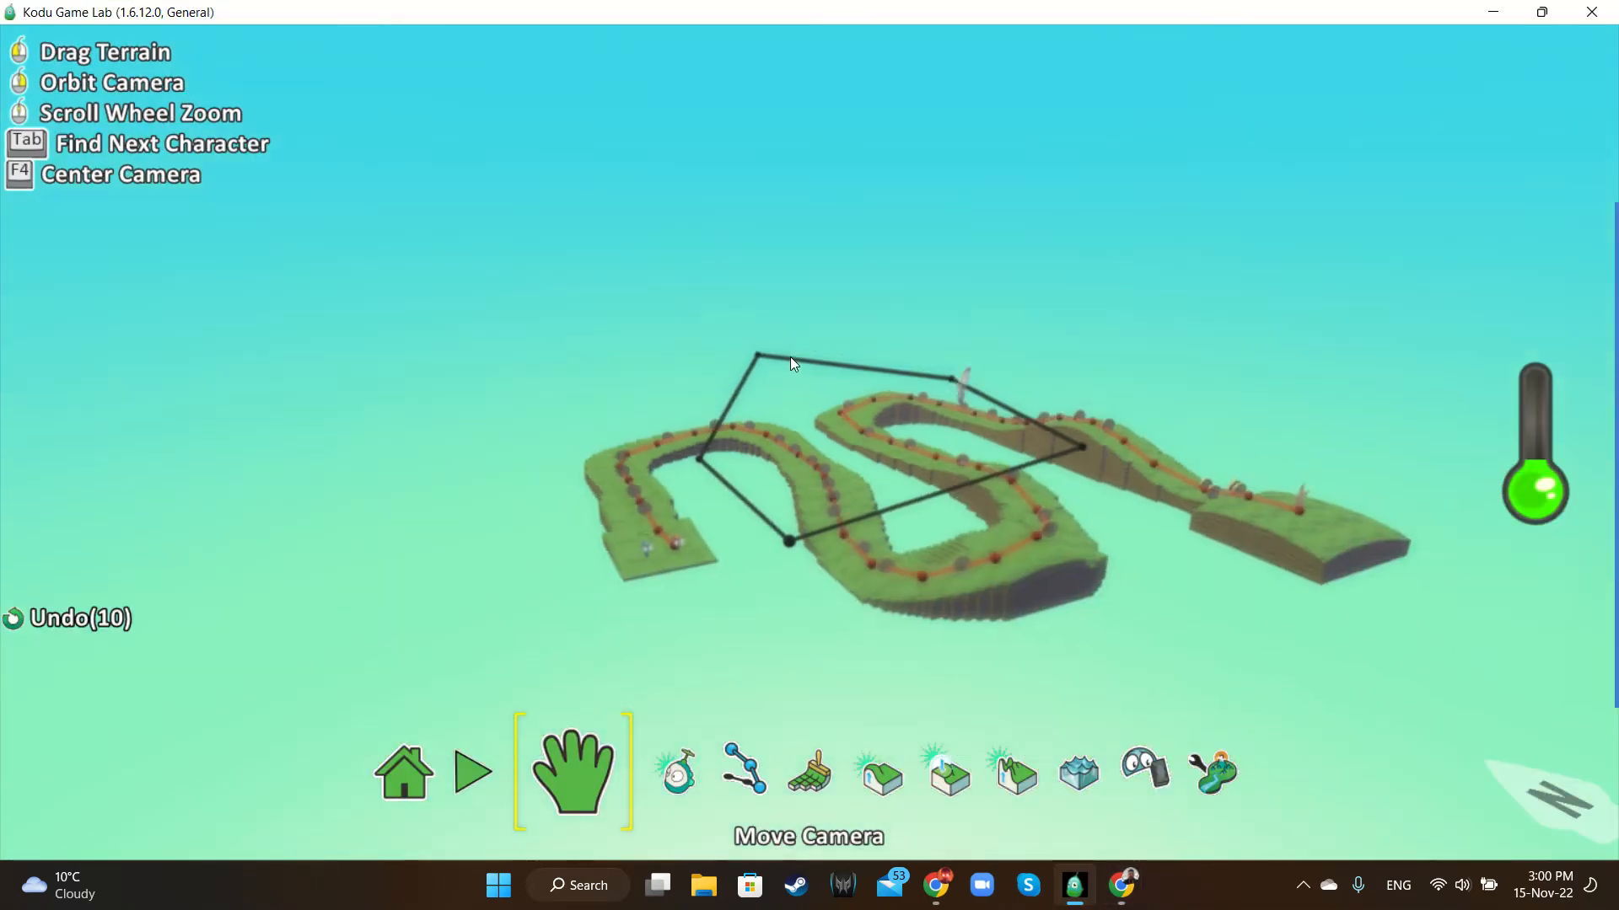
scroll(791, 357, up, 10)
scroll(794, 371, down, 5)
scroll(794, 376, up, 1)
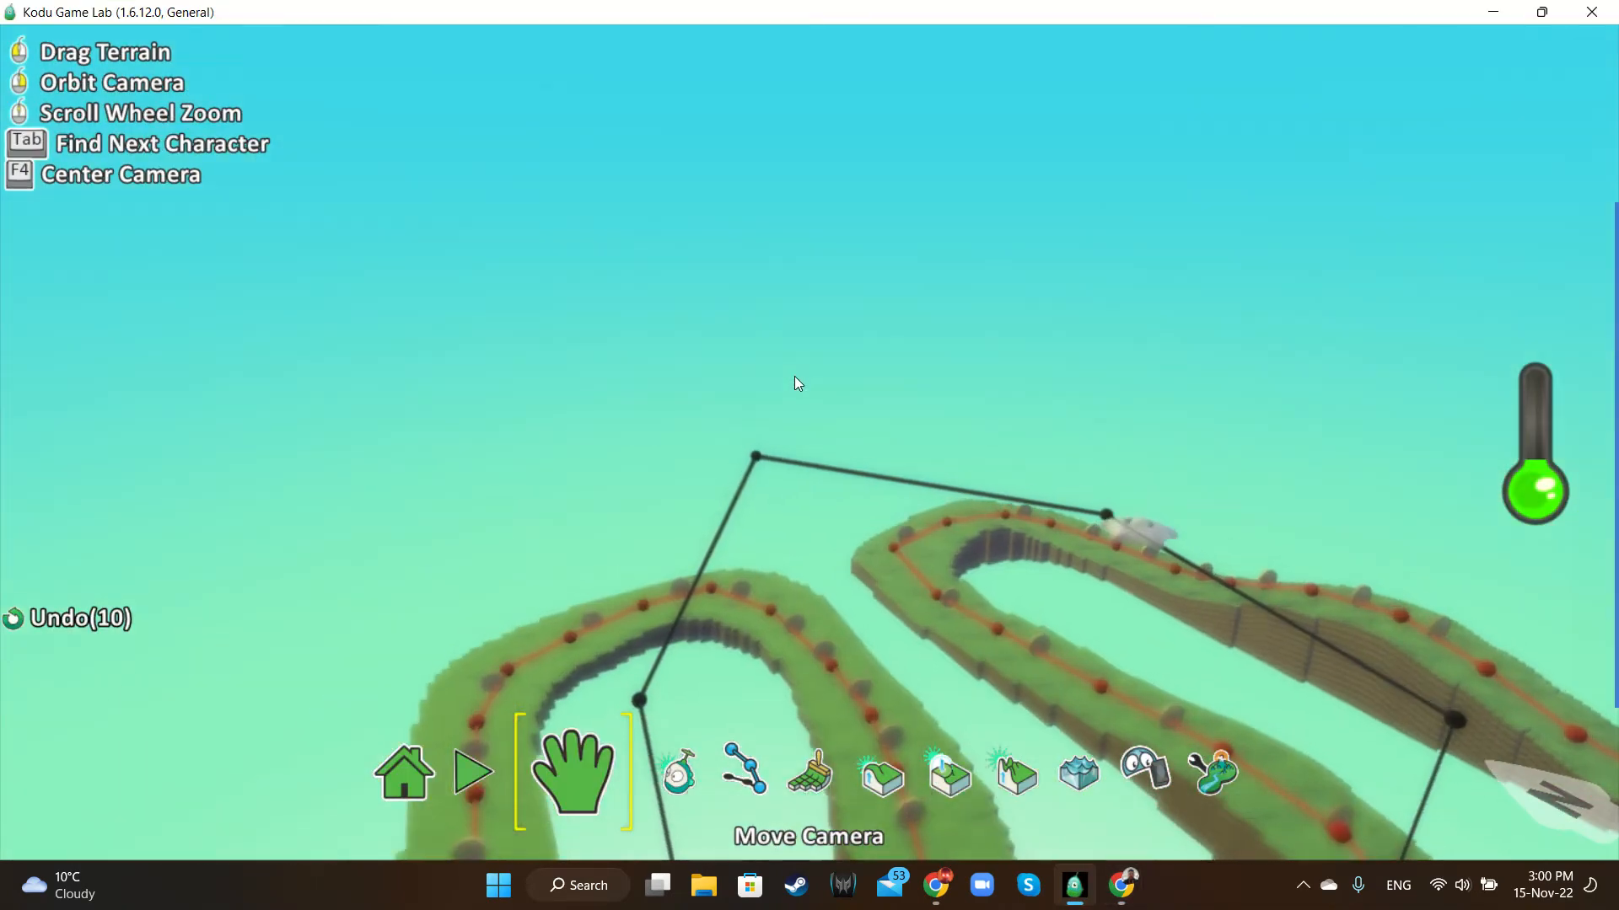
scroll(796, 376, down, 2)
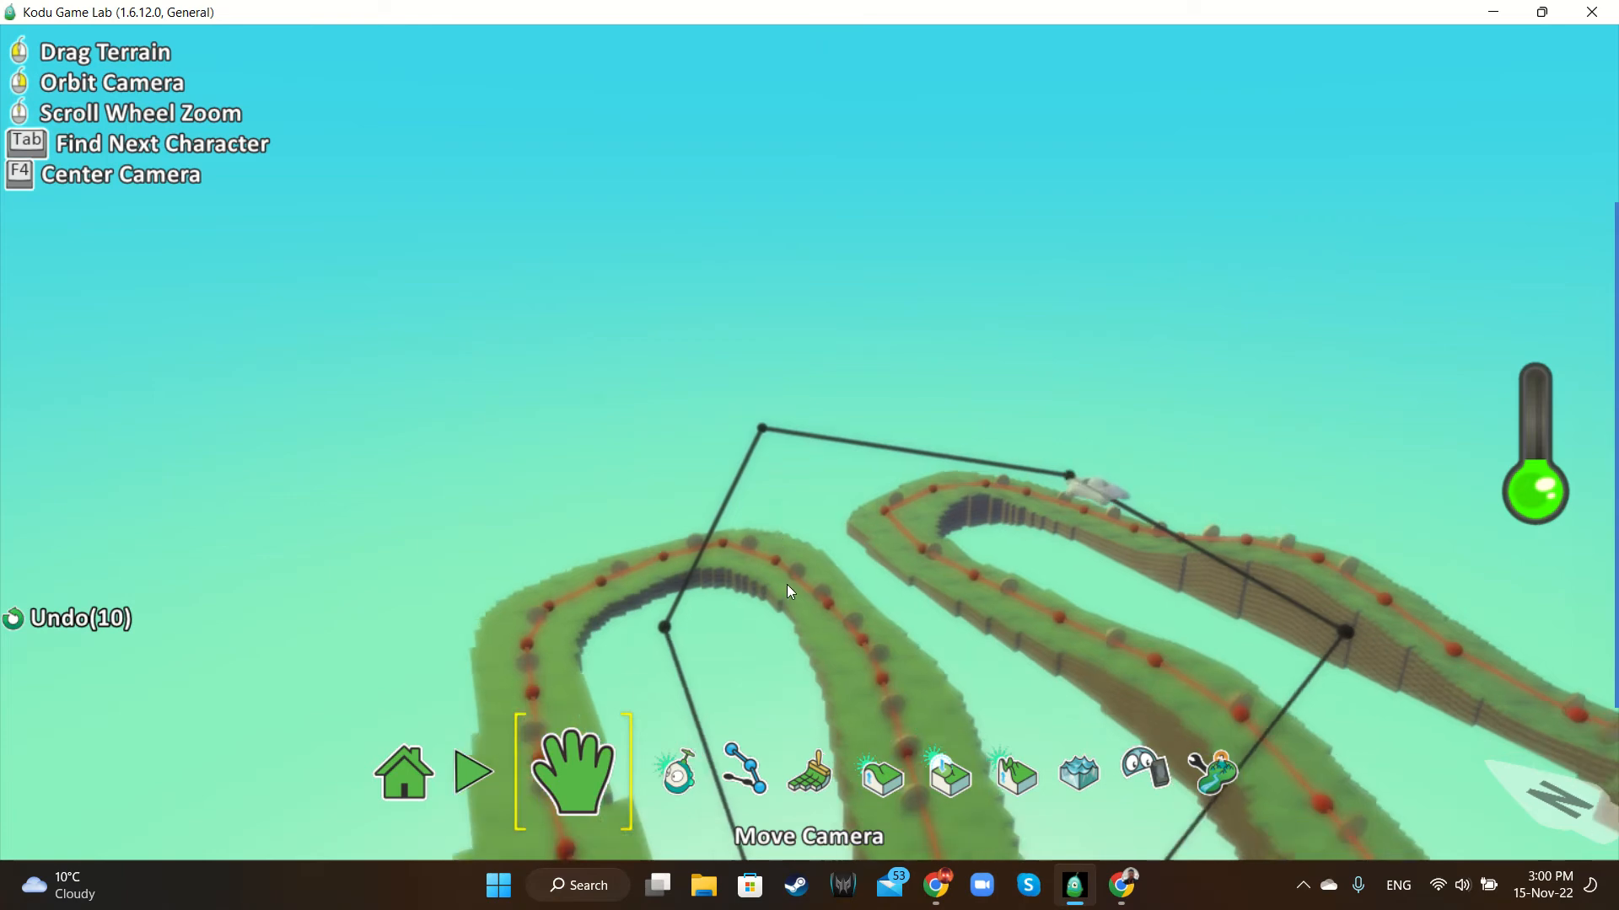
scroll(787, 585, down, 3)
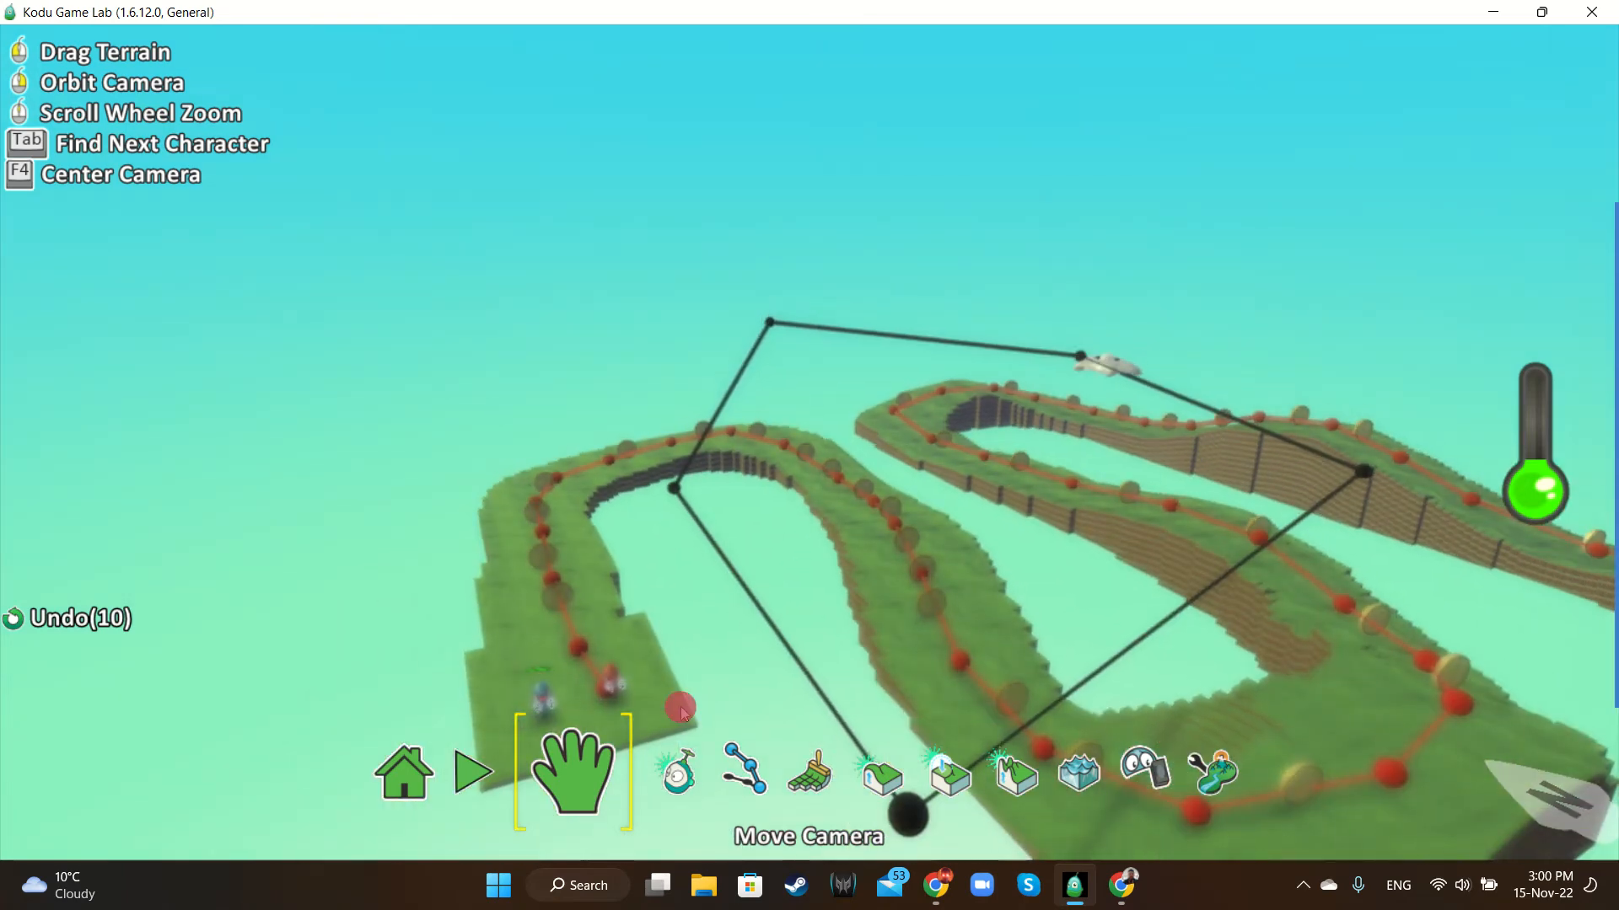
click(703, 723)
key(space)
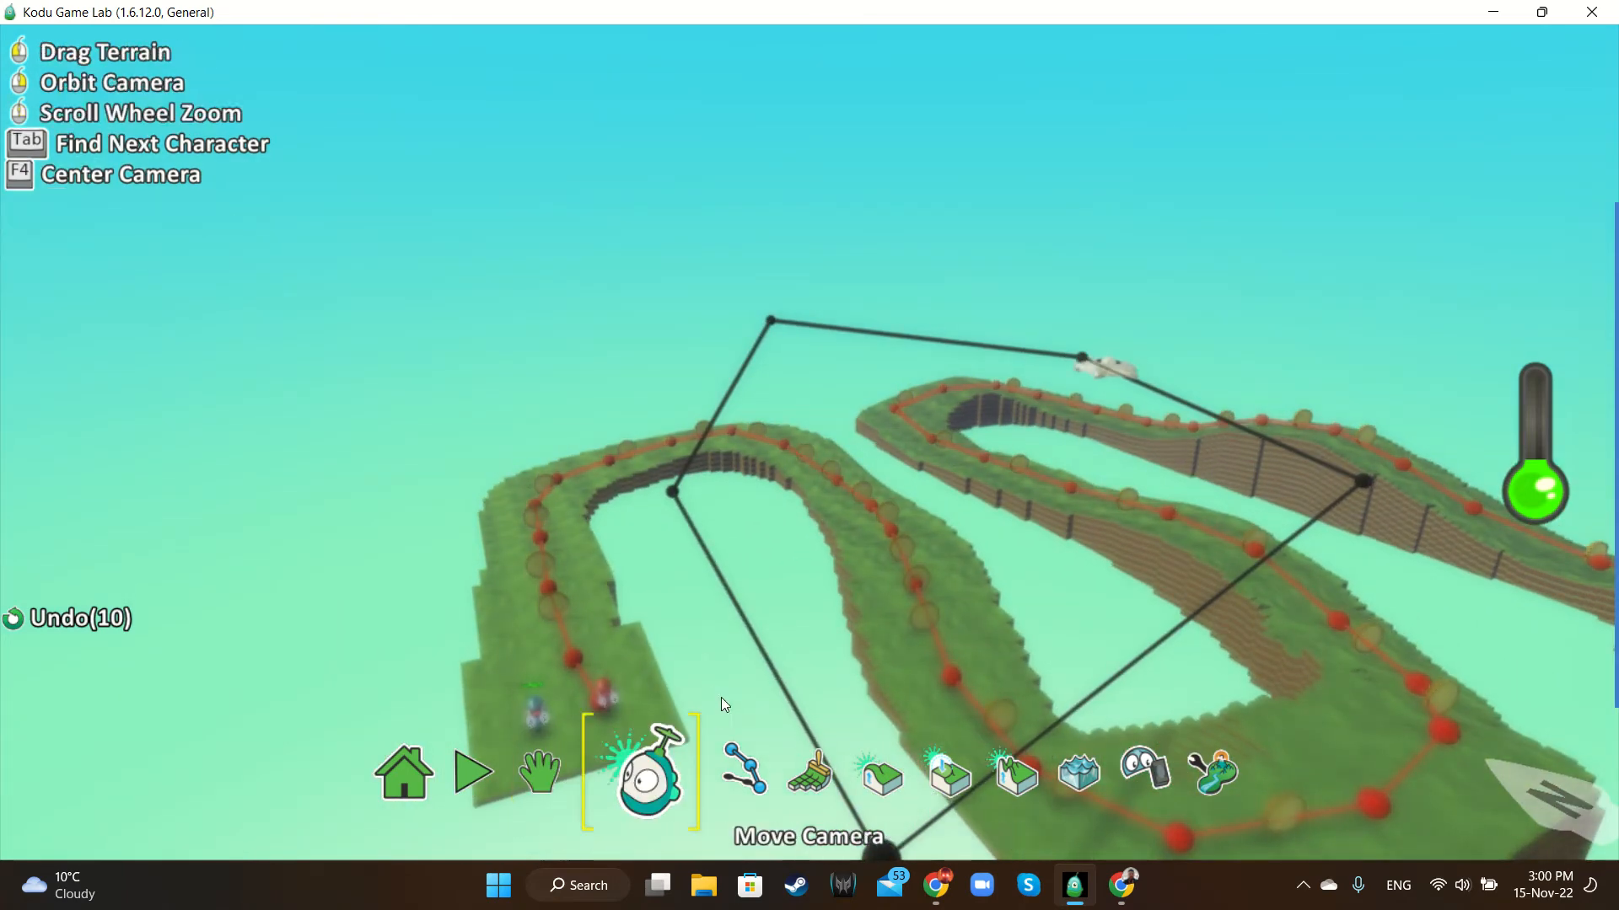
right_drag(720, 696, 695, 722)
right_click(694, 721)
scroll(632, 763, up, 3)
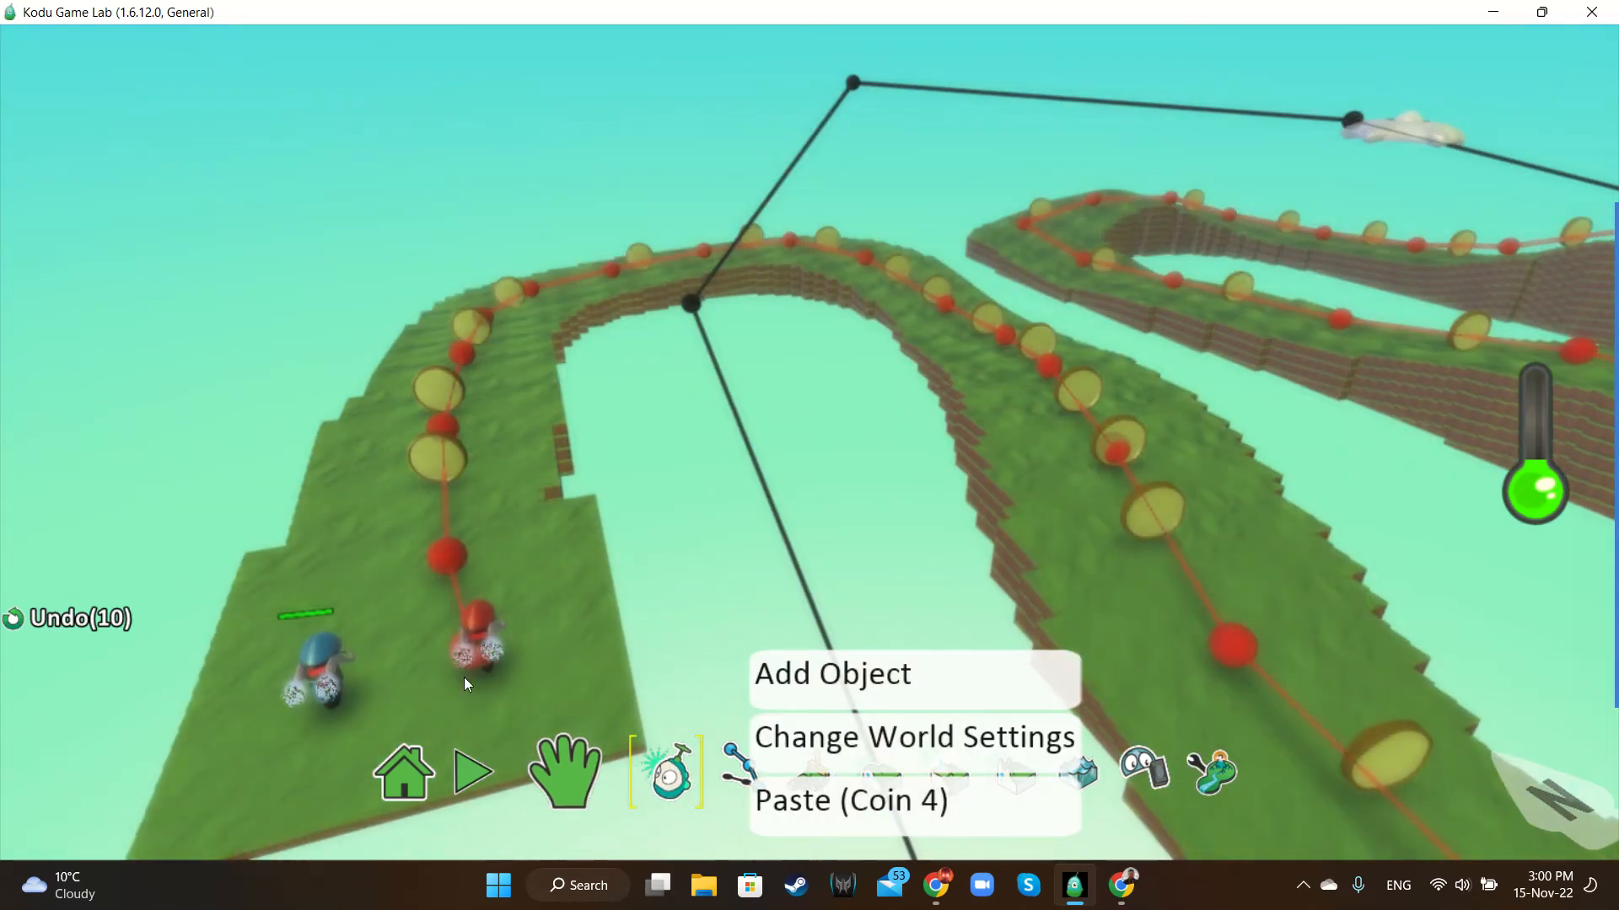
mouse_move(316, 653)
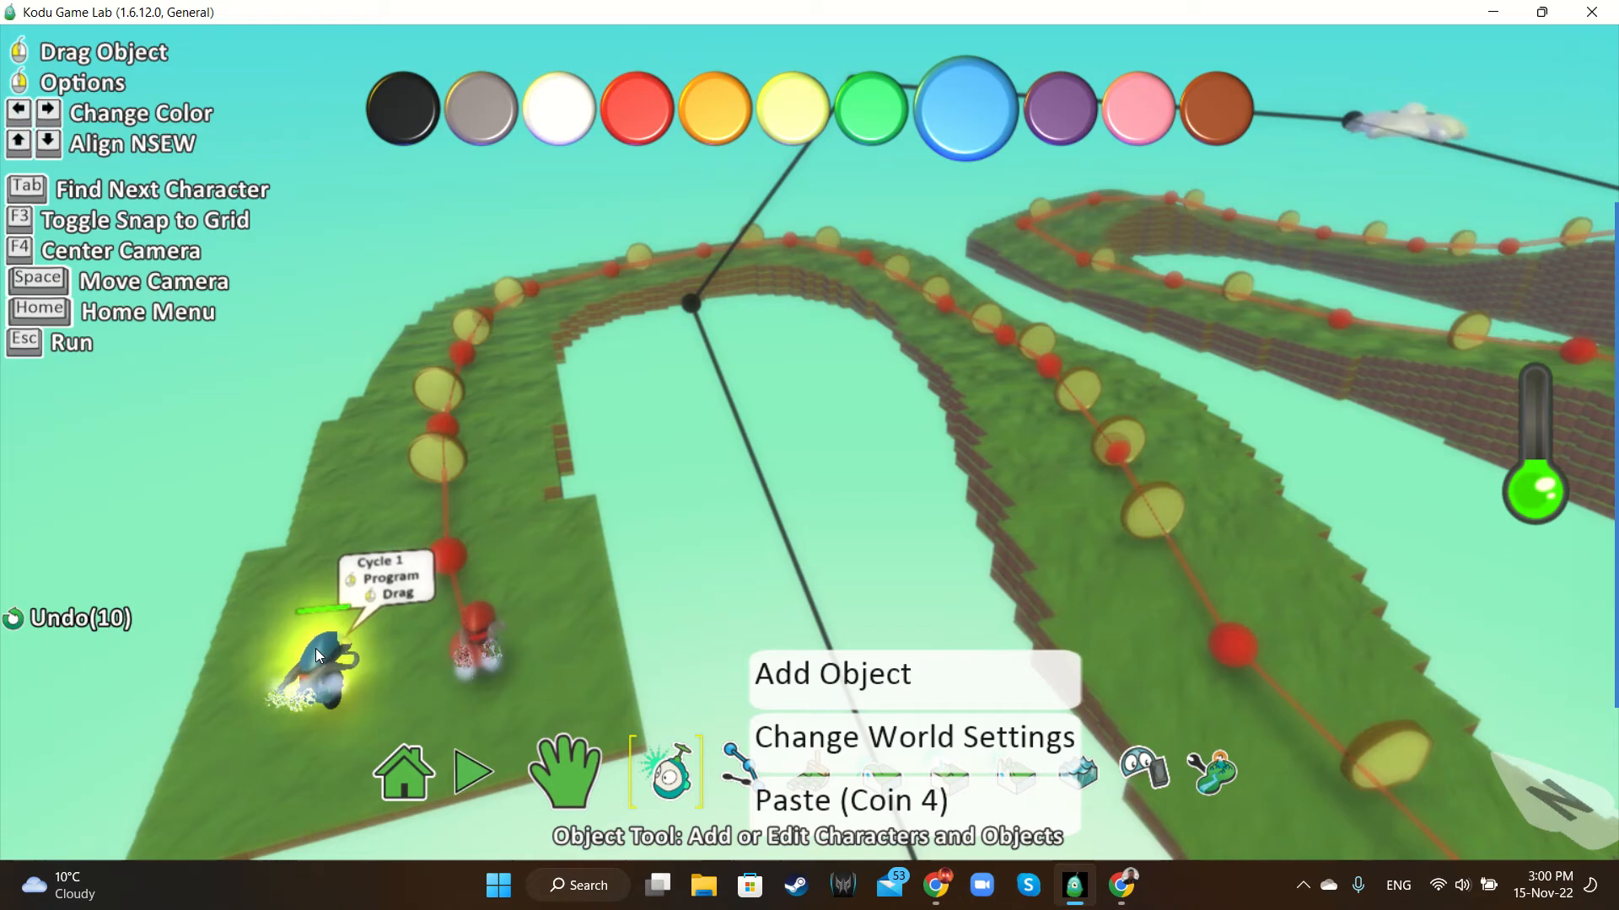
click(317, 653)
click(269, 656)
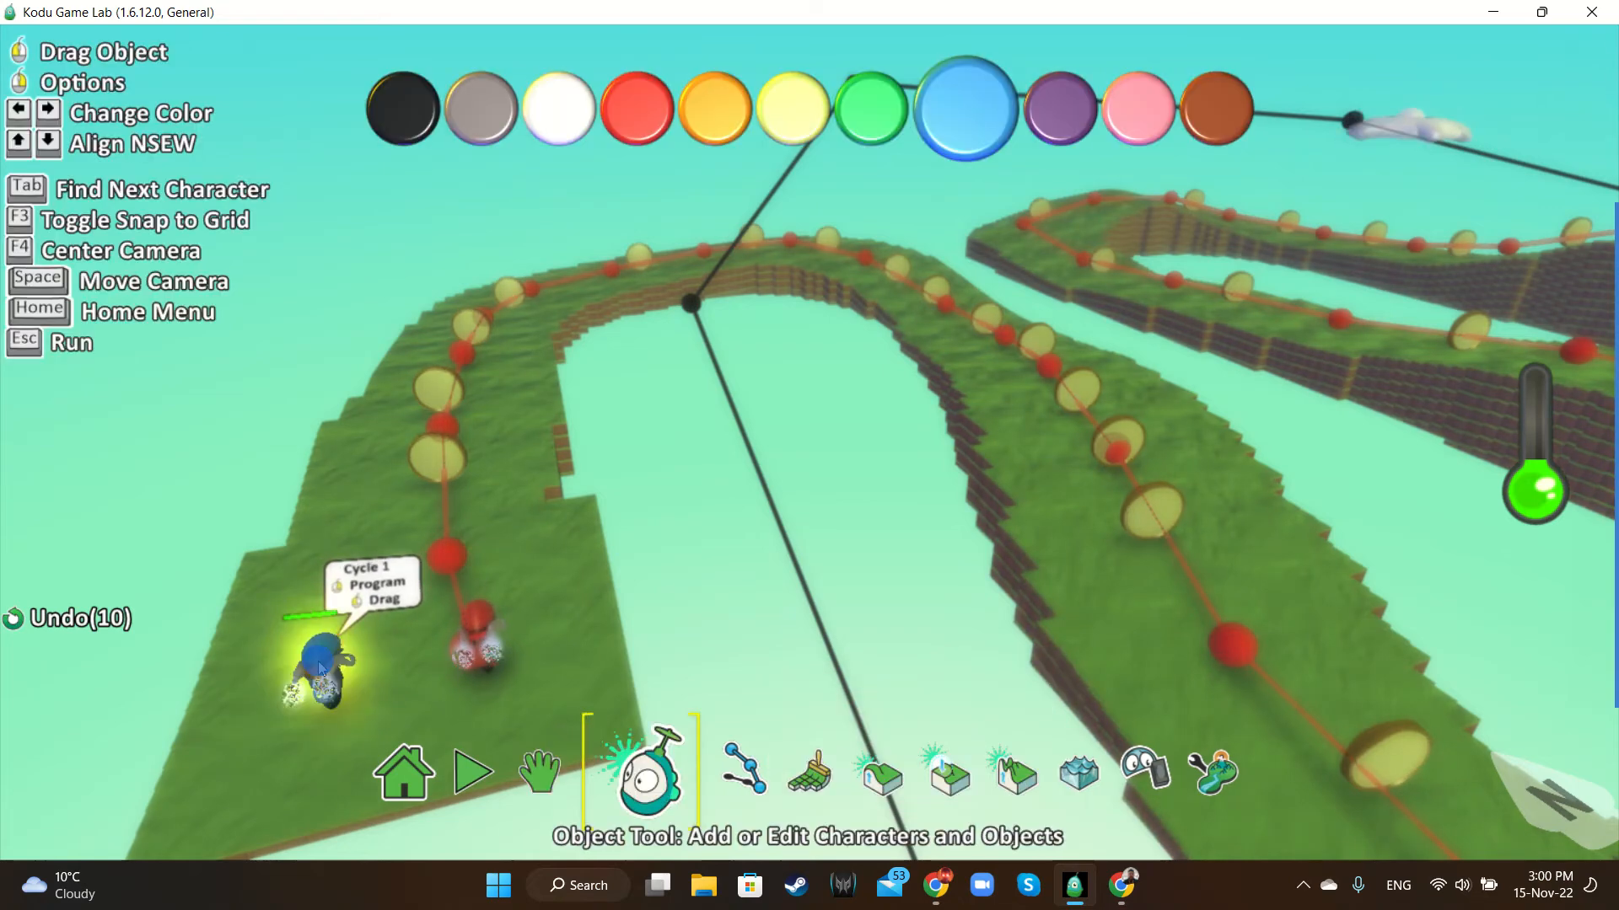
drag(316, 661, 277, 706)
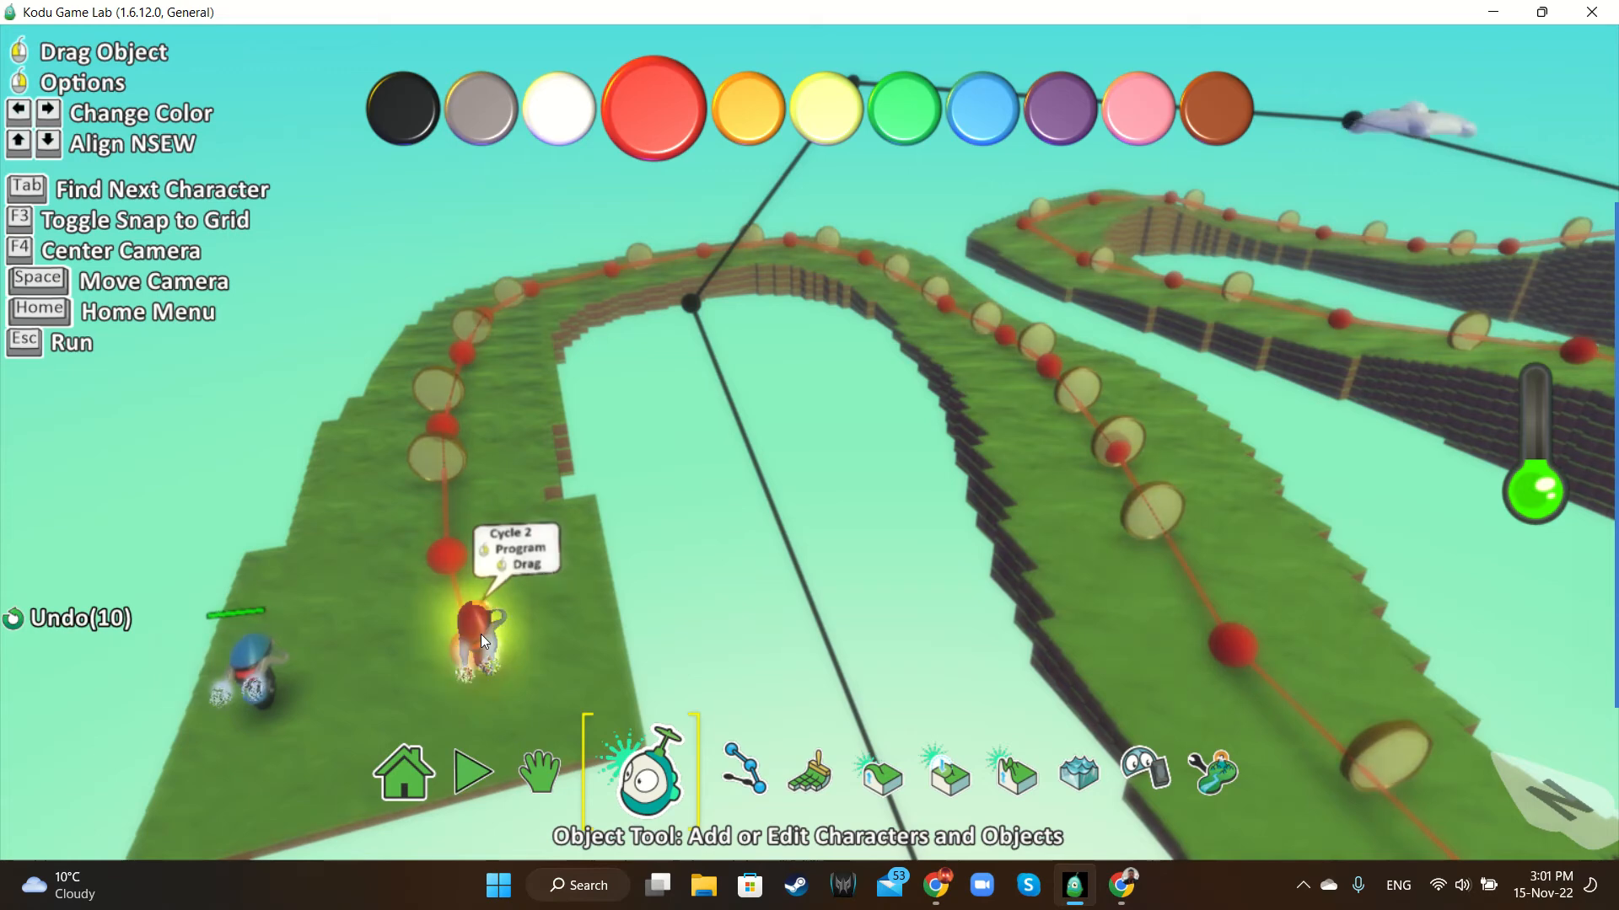
Copy the red cycle, paste the duplicate between the blue and red cycles, and line it up beside the blue one
right_click(480, 634)
click(573, 670)
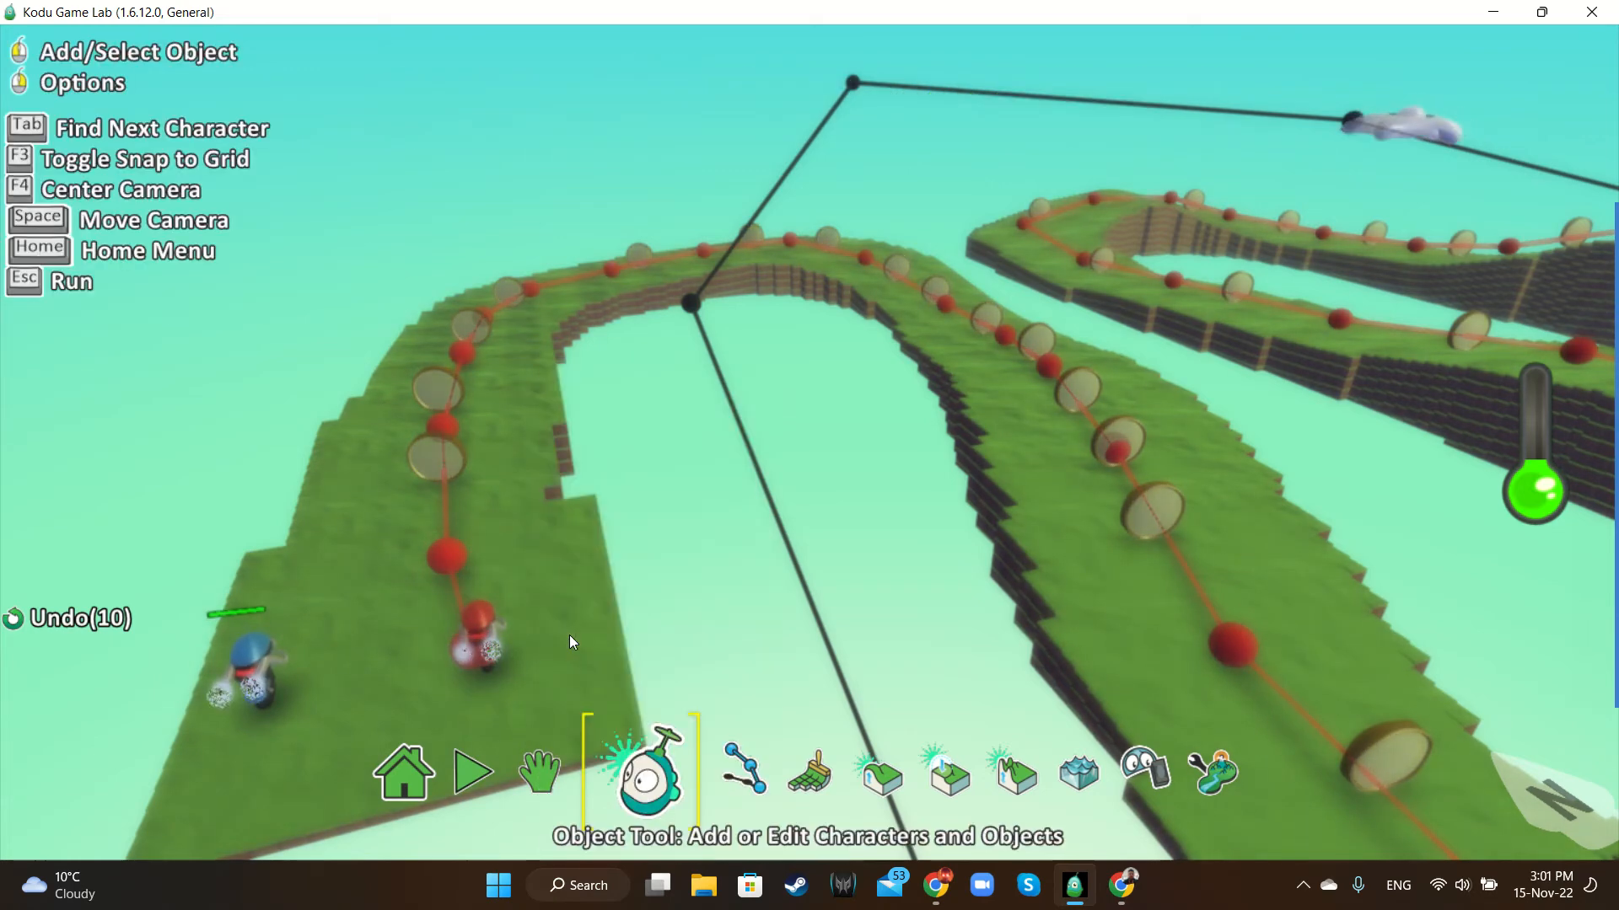
right_click(364, 661)
click(447, 742)
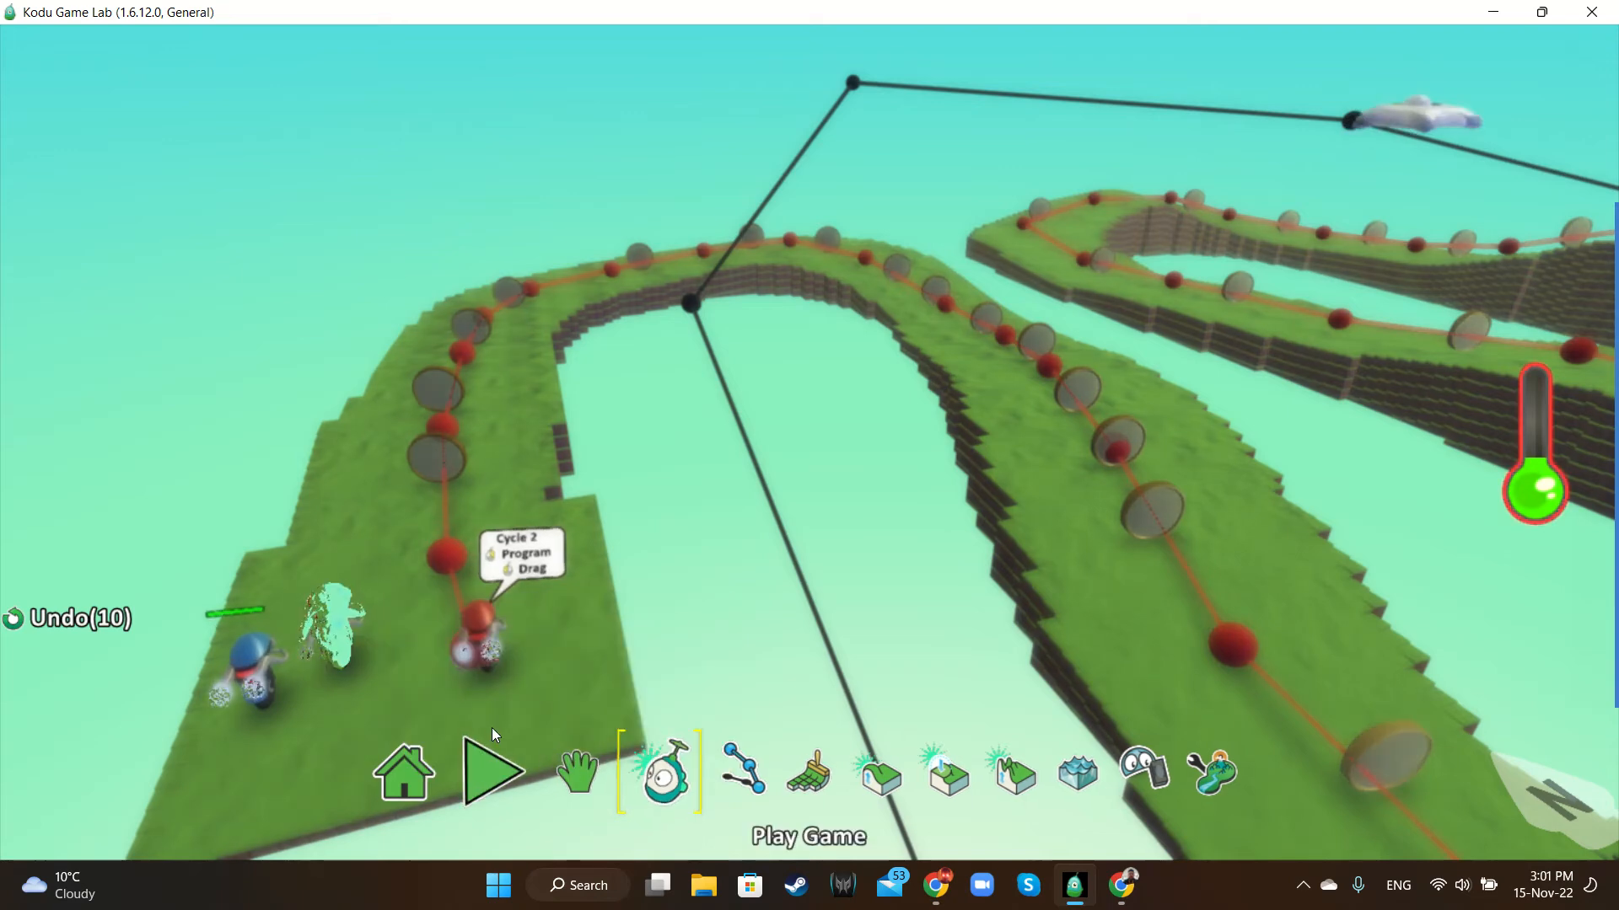
drag(337, 618, 346, 695)
Copy the original red cycle again and paste a second duplicate into the gap between the two red cycles
right_click(482, 622)
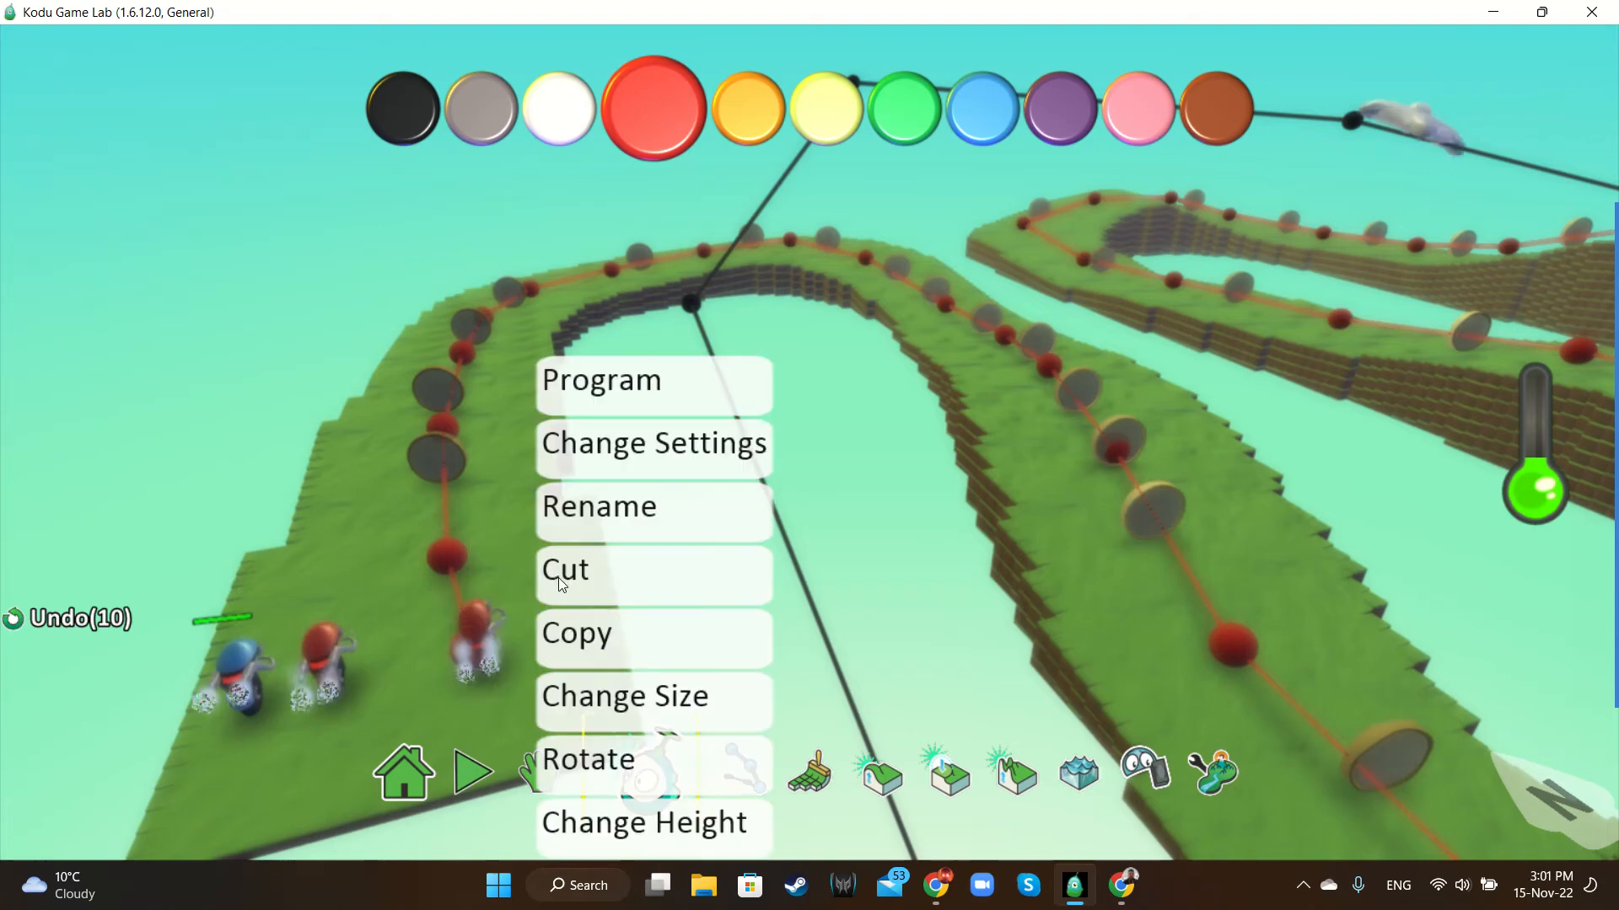
click(581, 639)
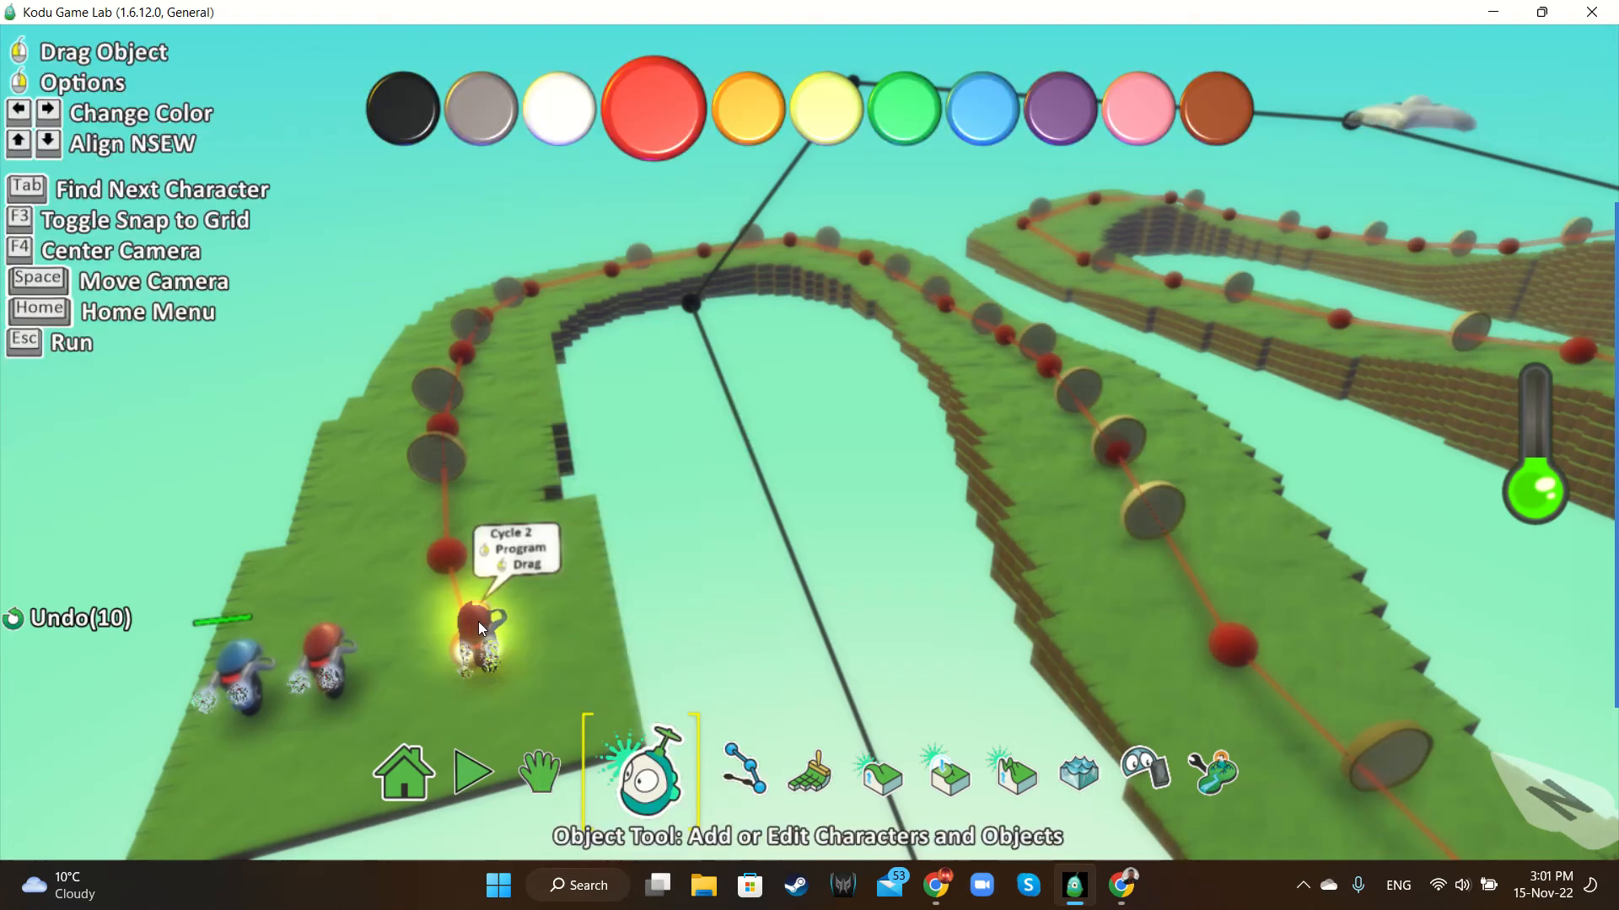
drag(478, 620, 482, 665)
right_click(407, 661)
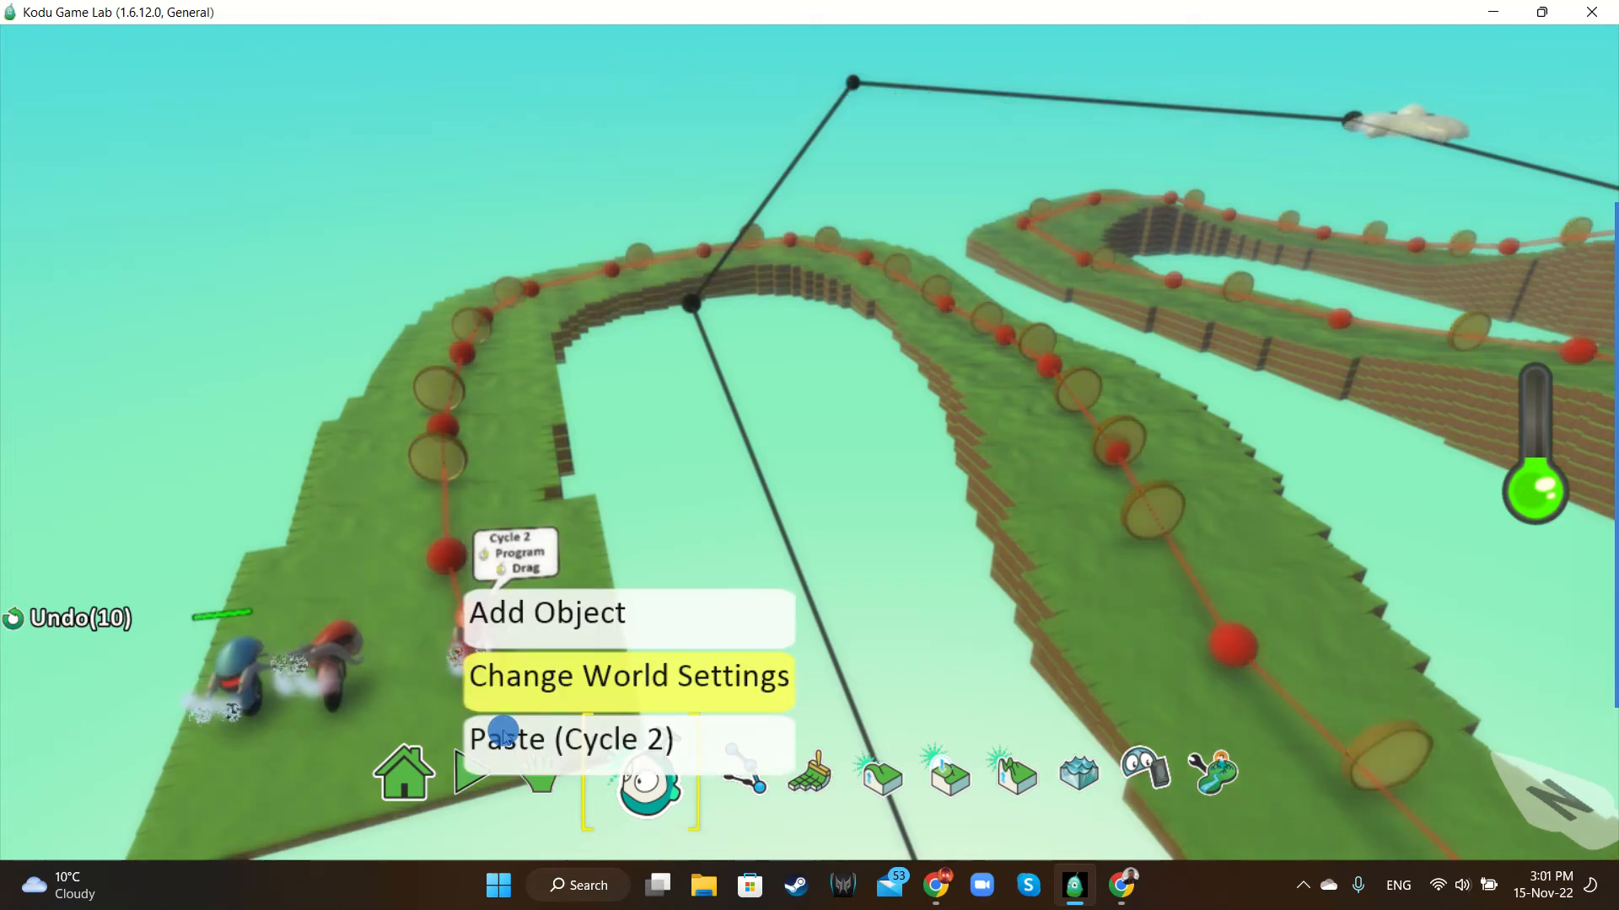
click(550, 713)
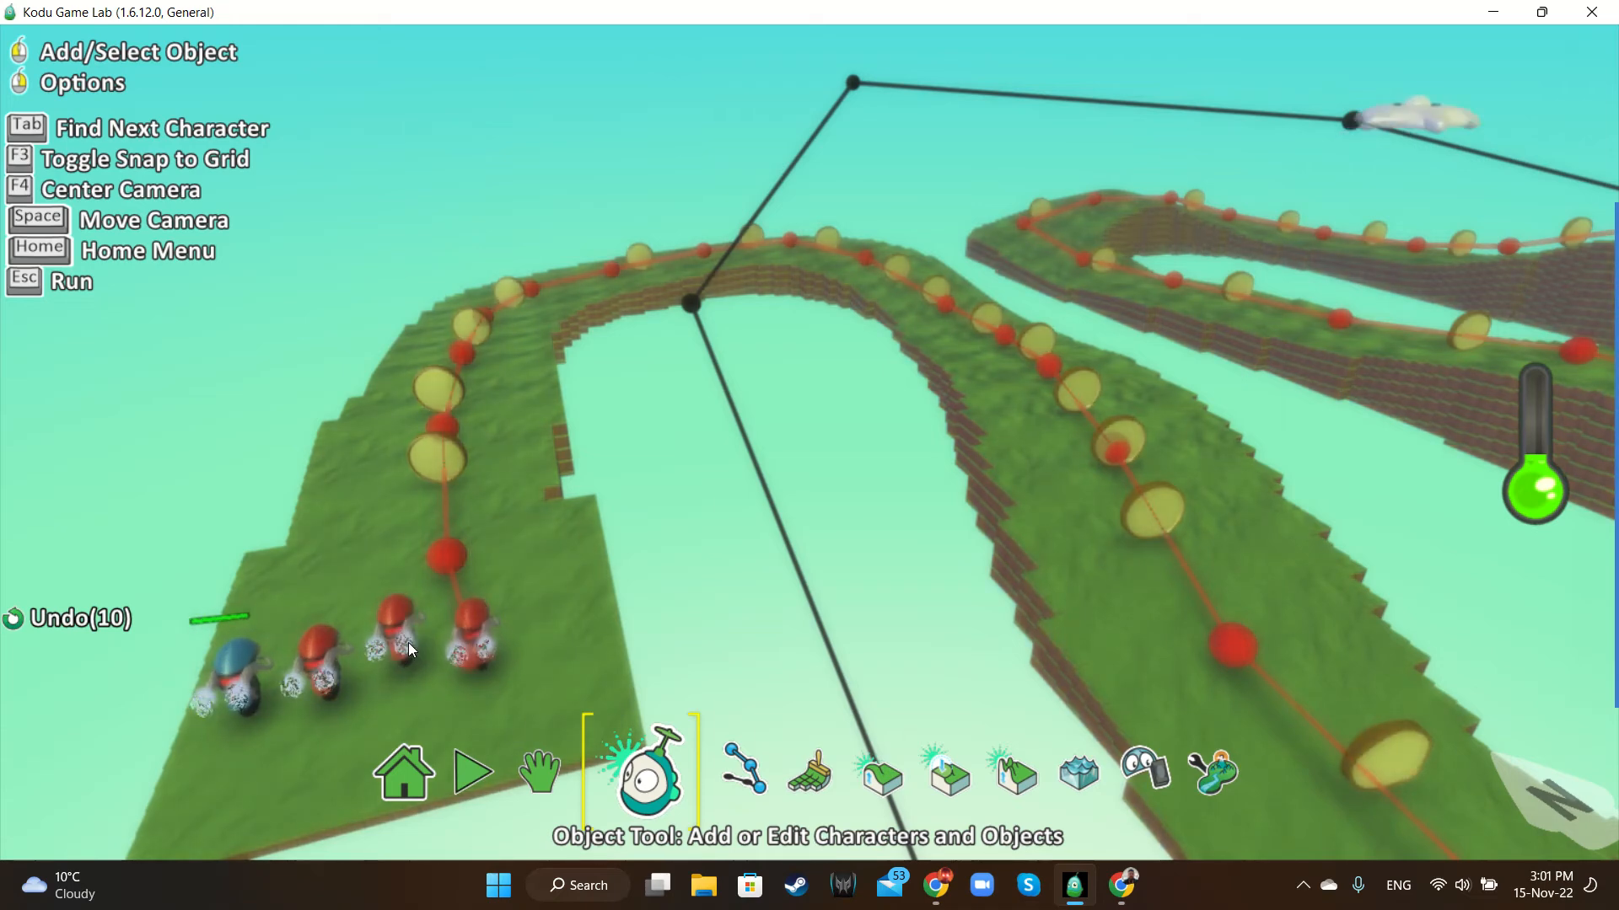
Change the colour of the newly pasted cycle between the two red cycles to green
click(544, 772)
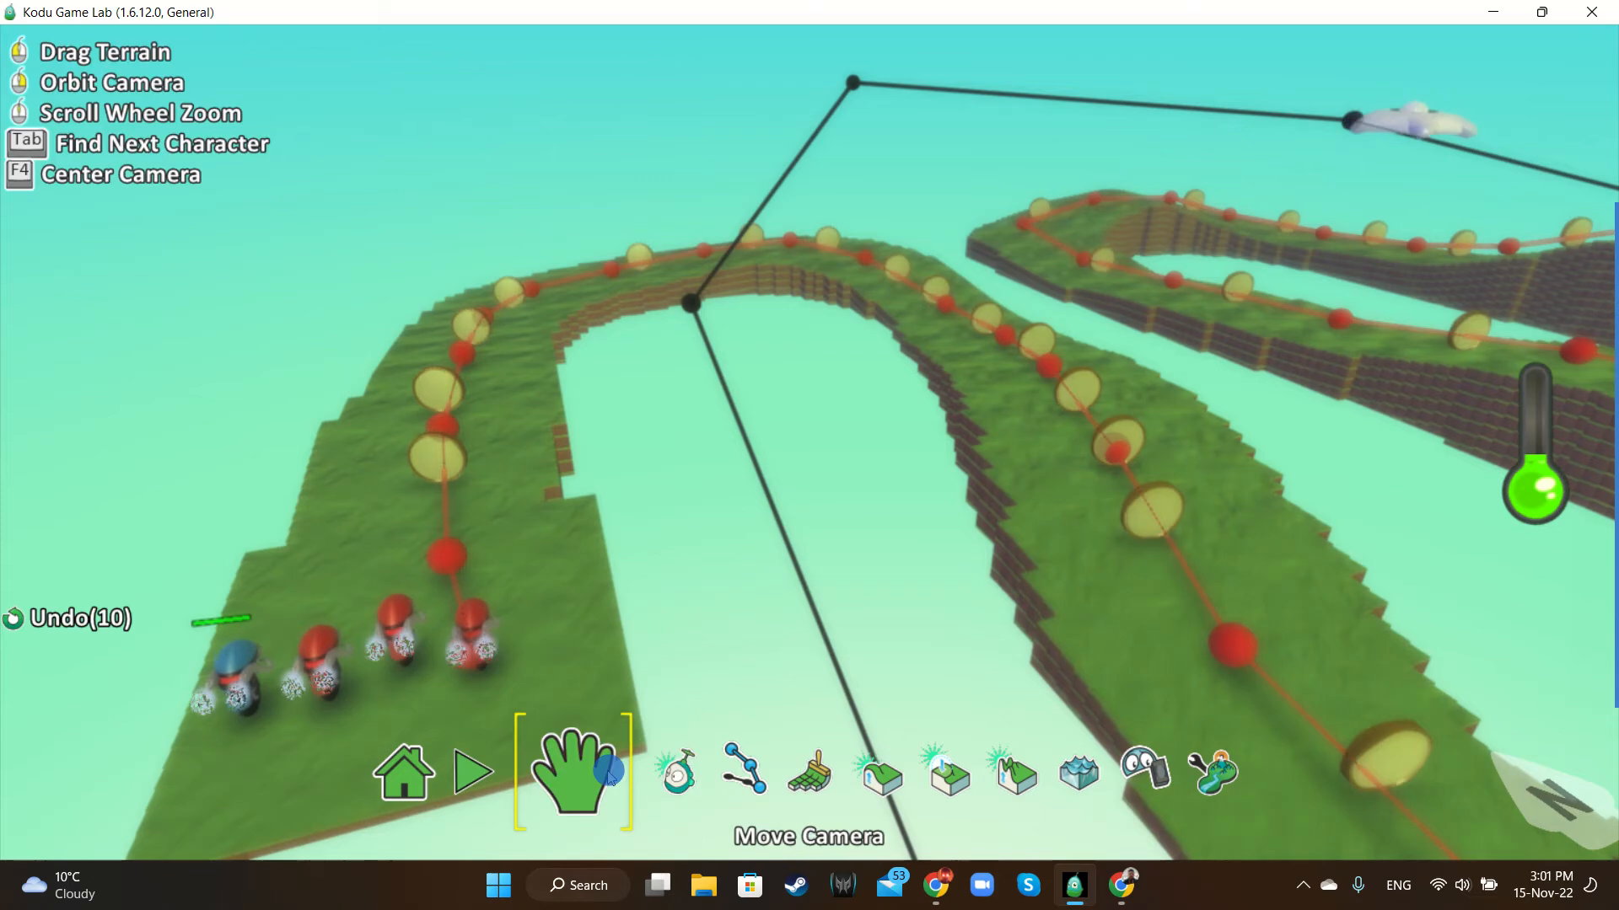
click(667, 774)
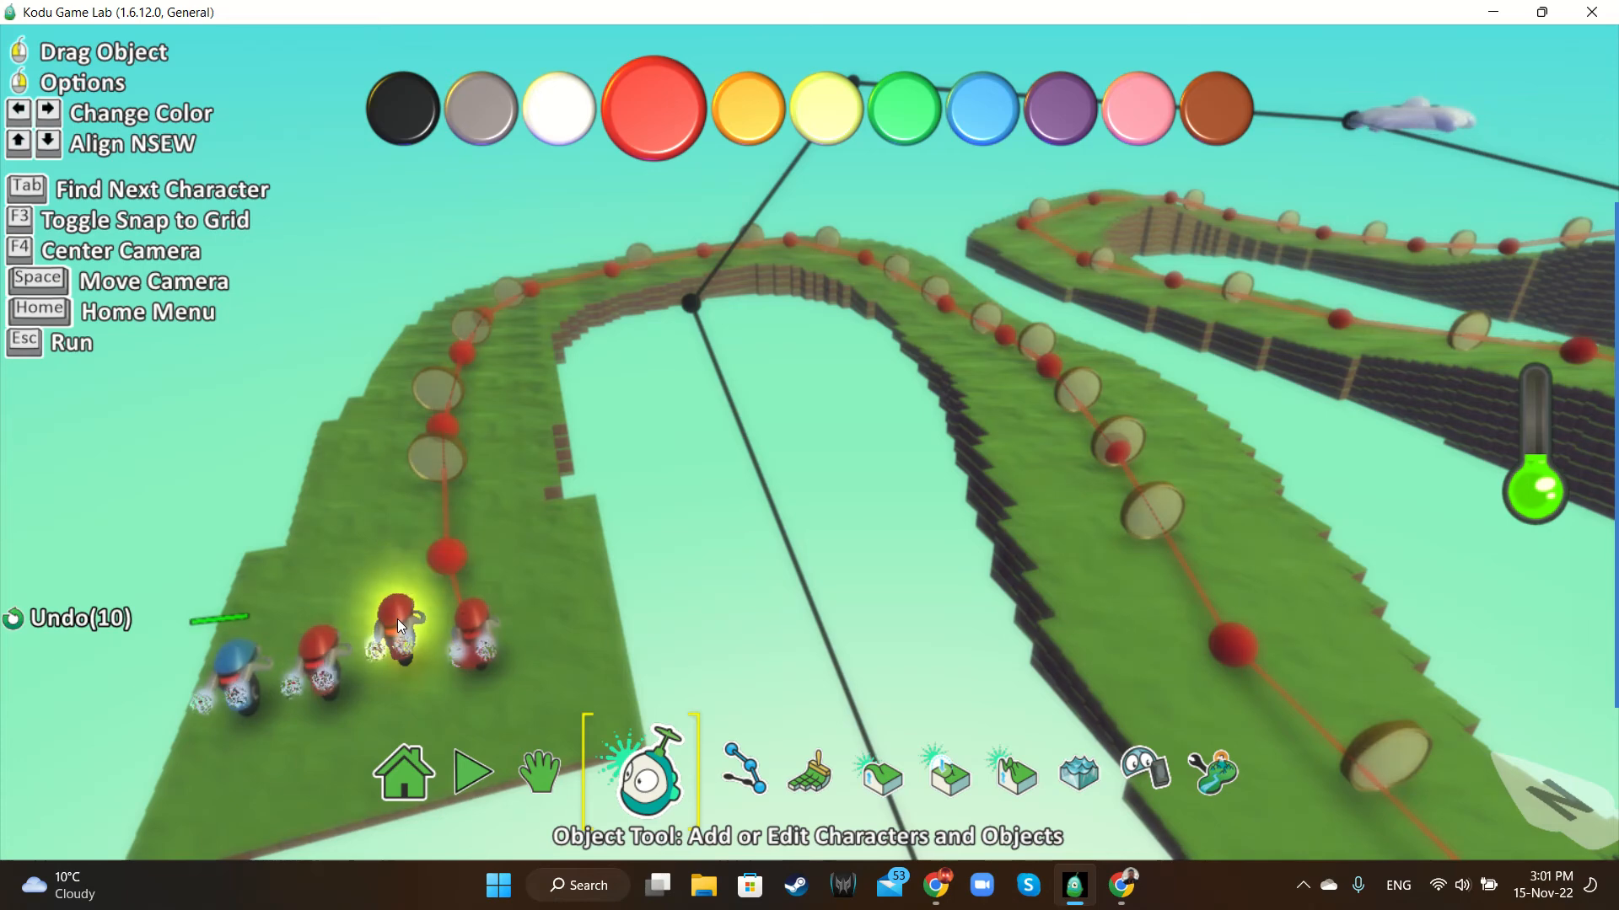
key(Right)
key(Right)
key(Right)
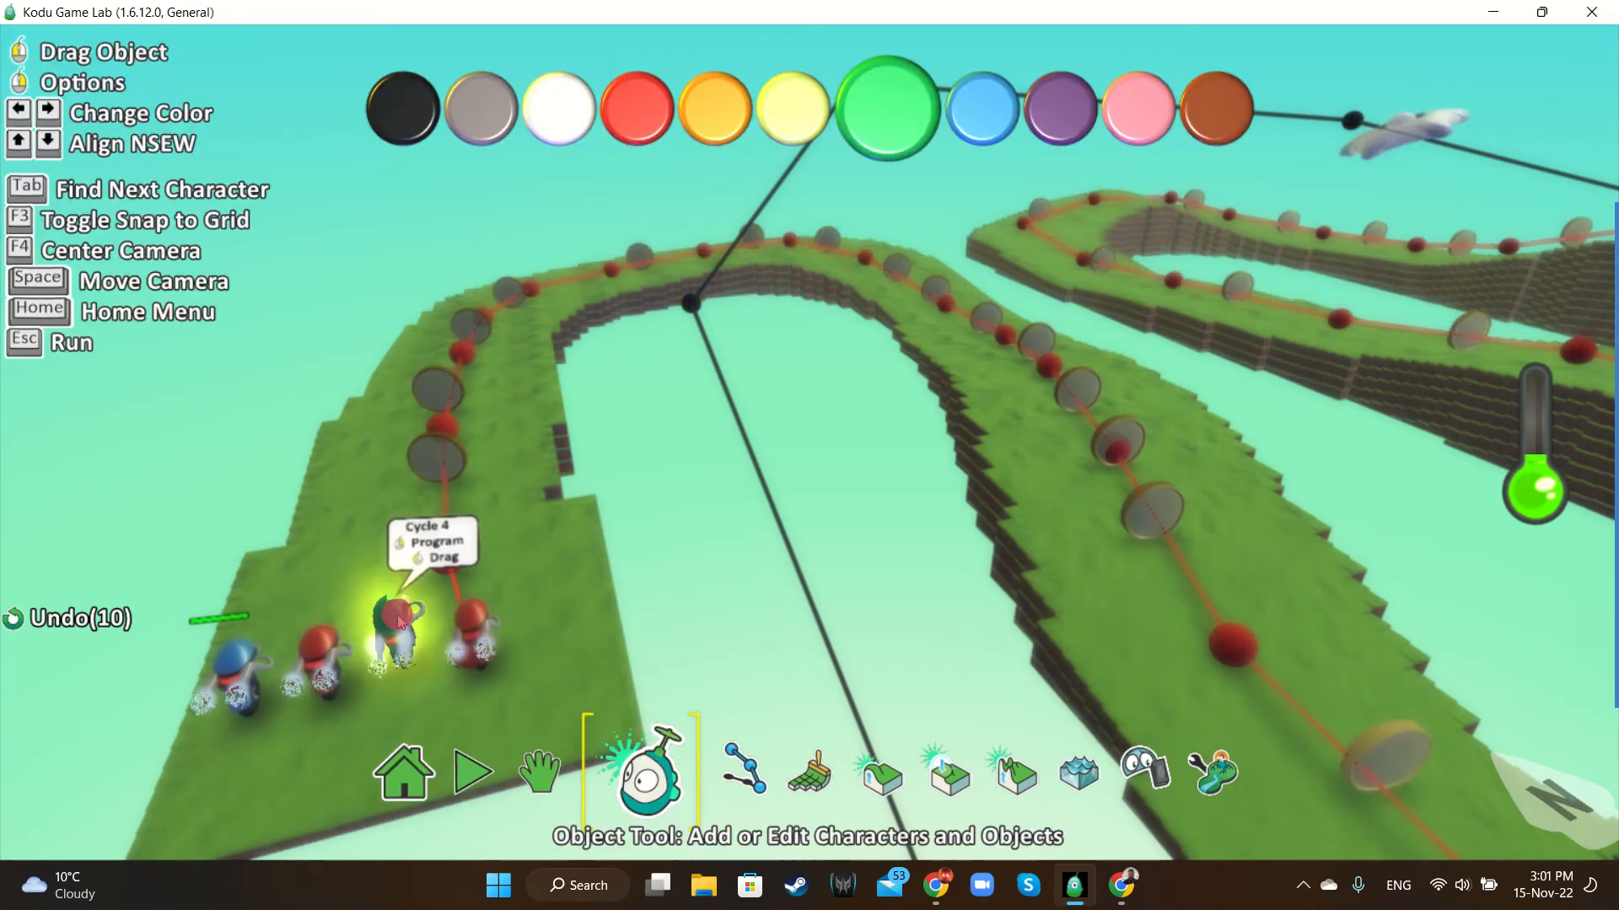
Open the green cycle's program and make its always-move rule follow the green path
right_click(400, 622)
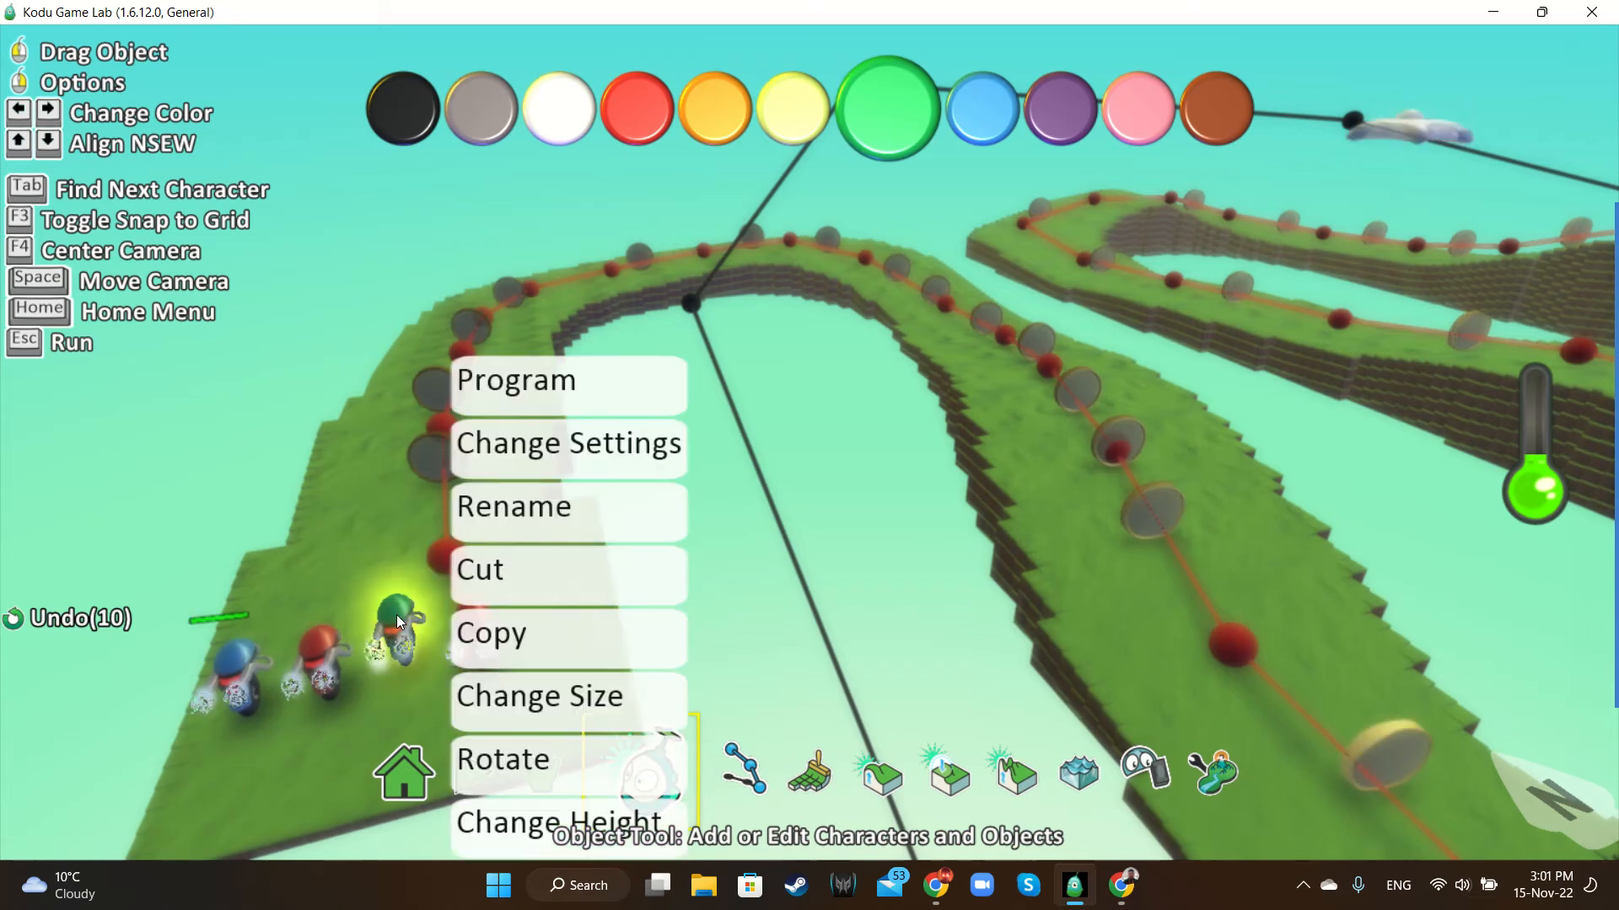
click(529, 377)
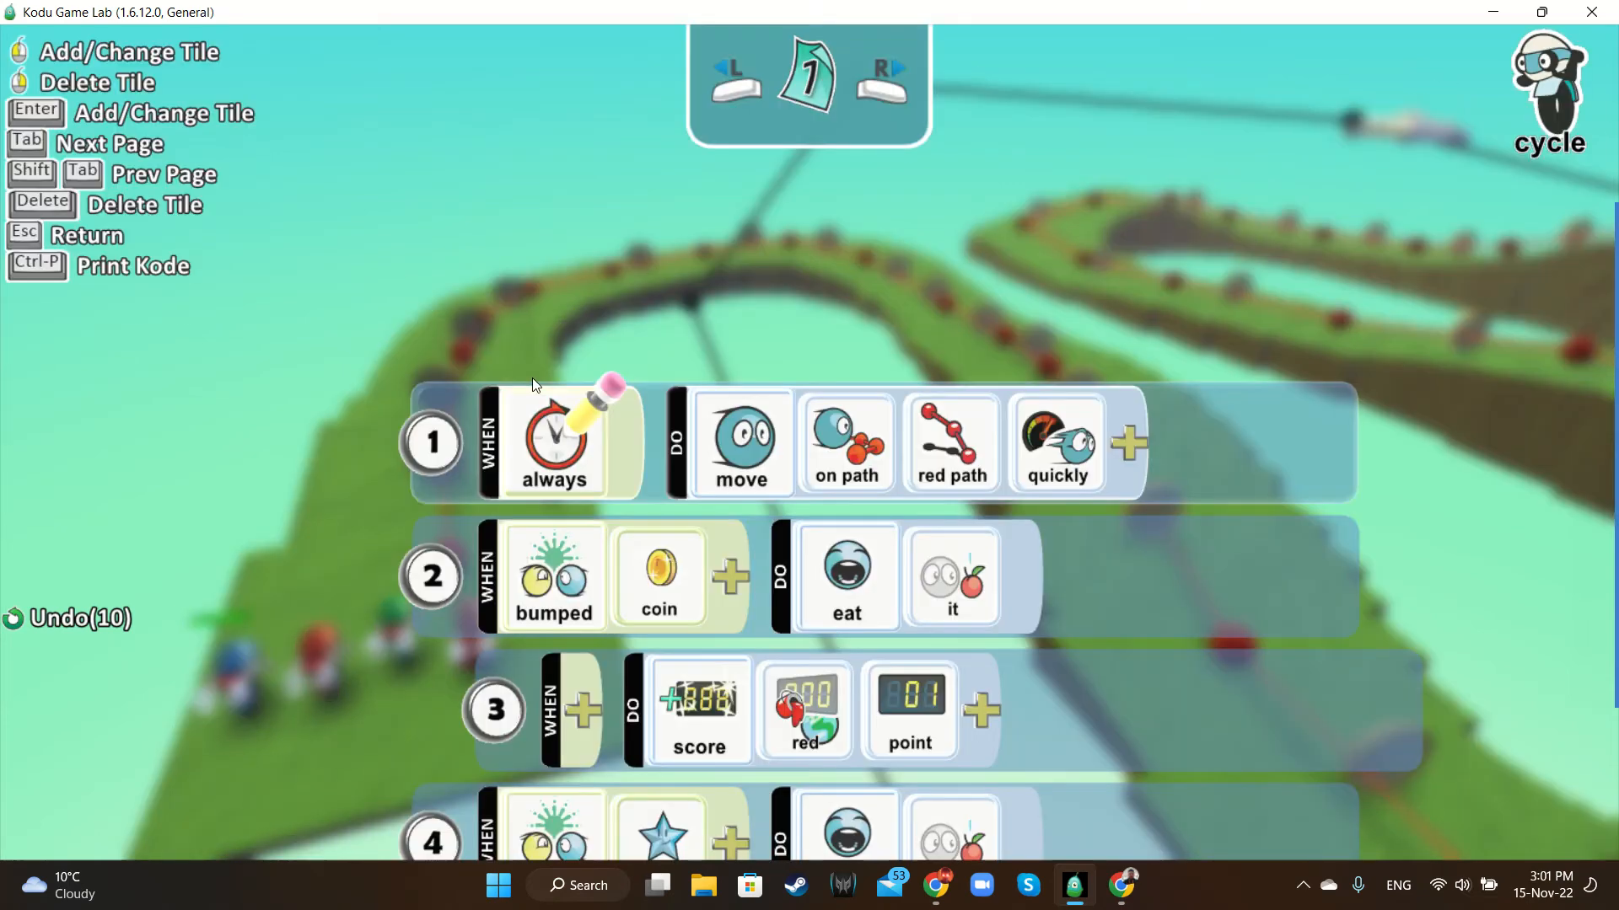
click(947, 440)
click(989, 645)
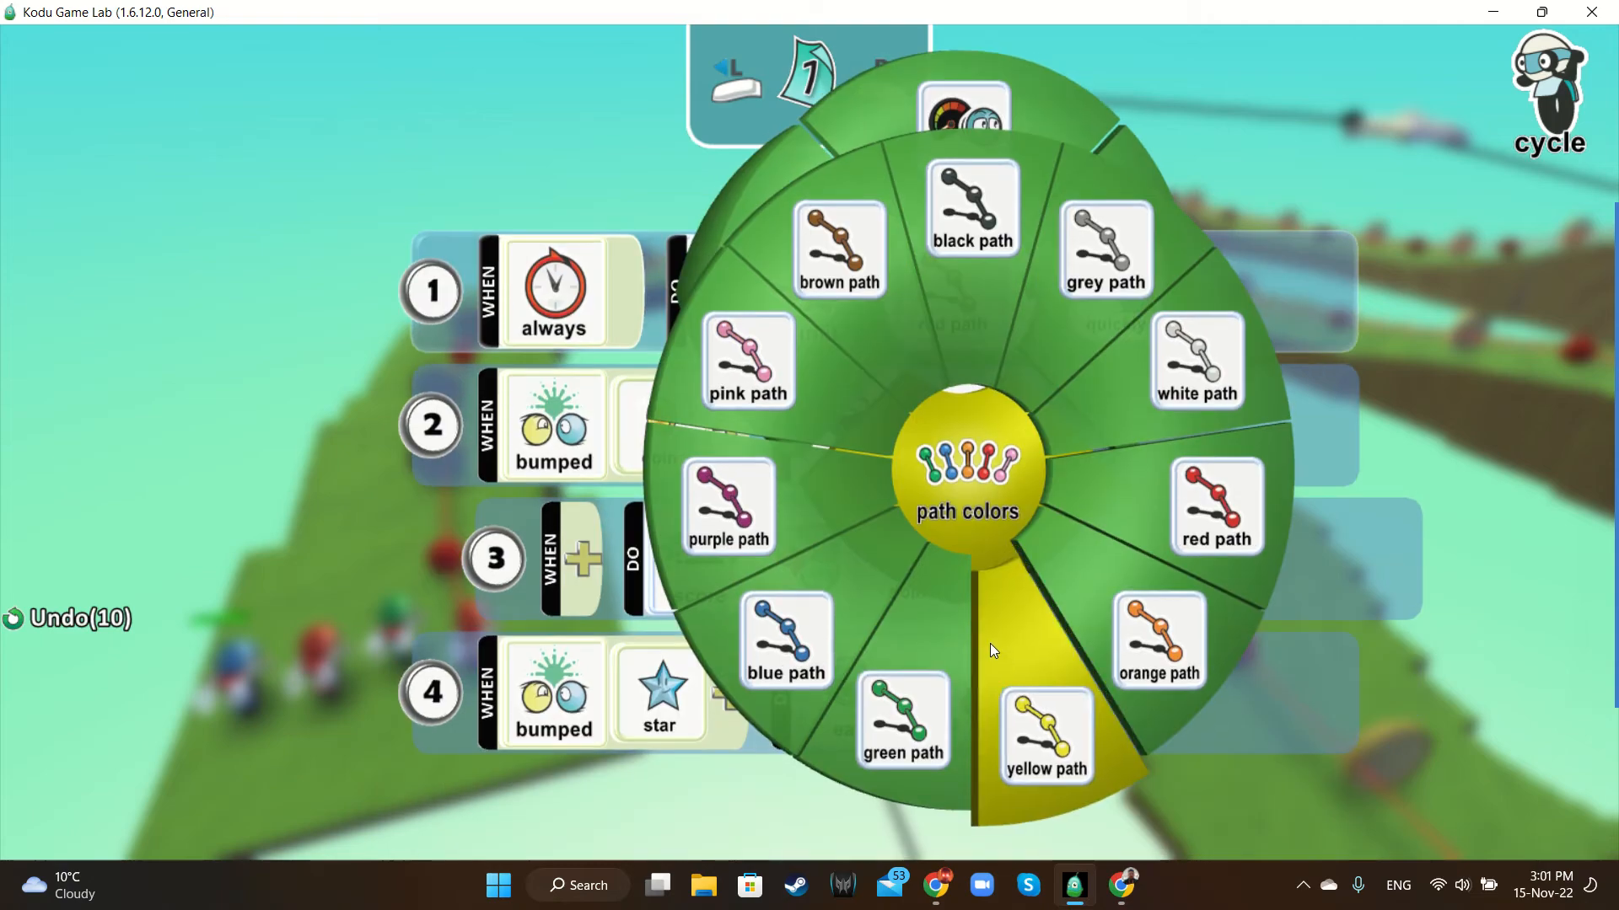
click(968, 670)
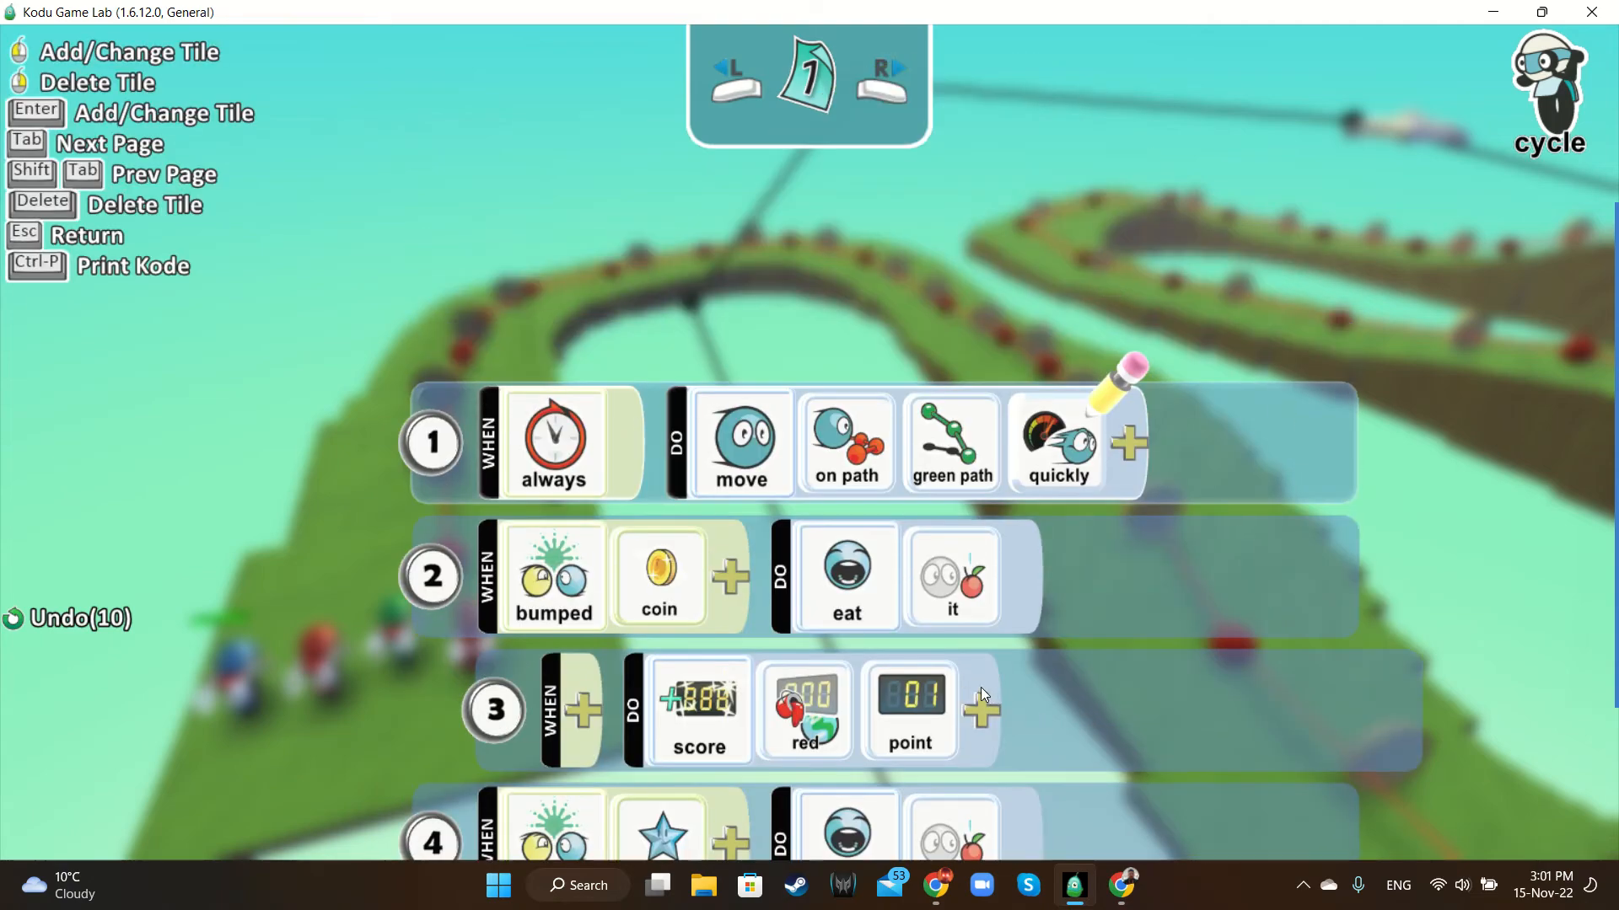
Make the coin rule in the green cycle's program score its point on the green score, and return to the world
scroll(801, 687, down, 1)
scroll(802, 564, down, 1)
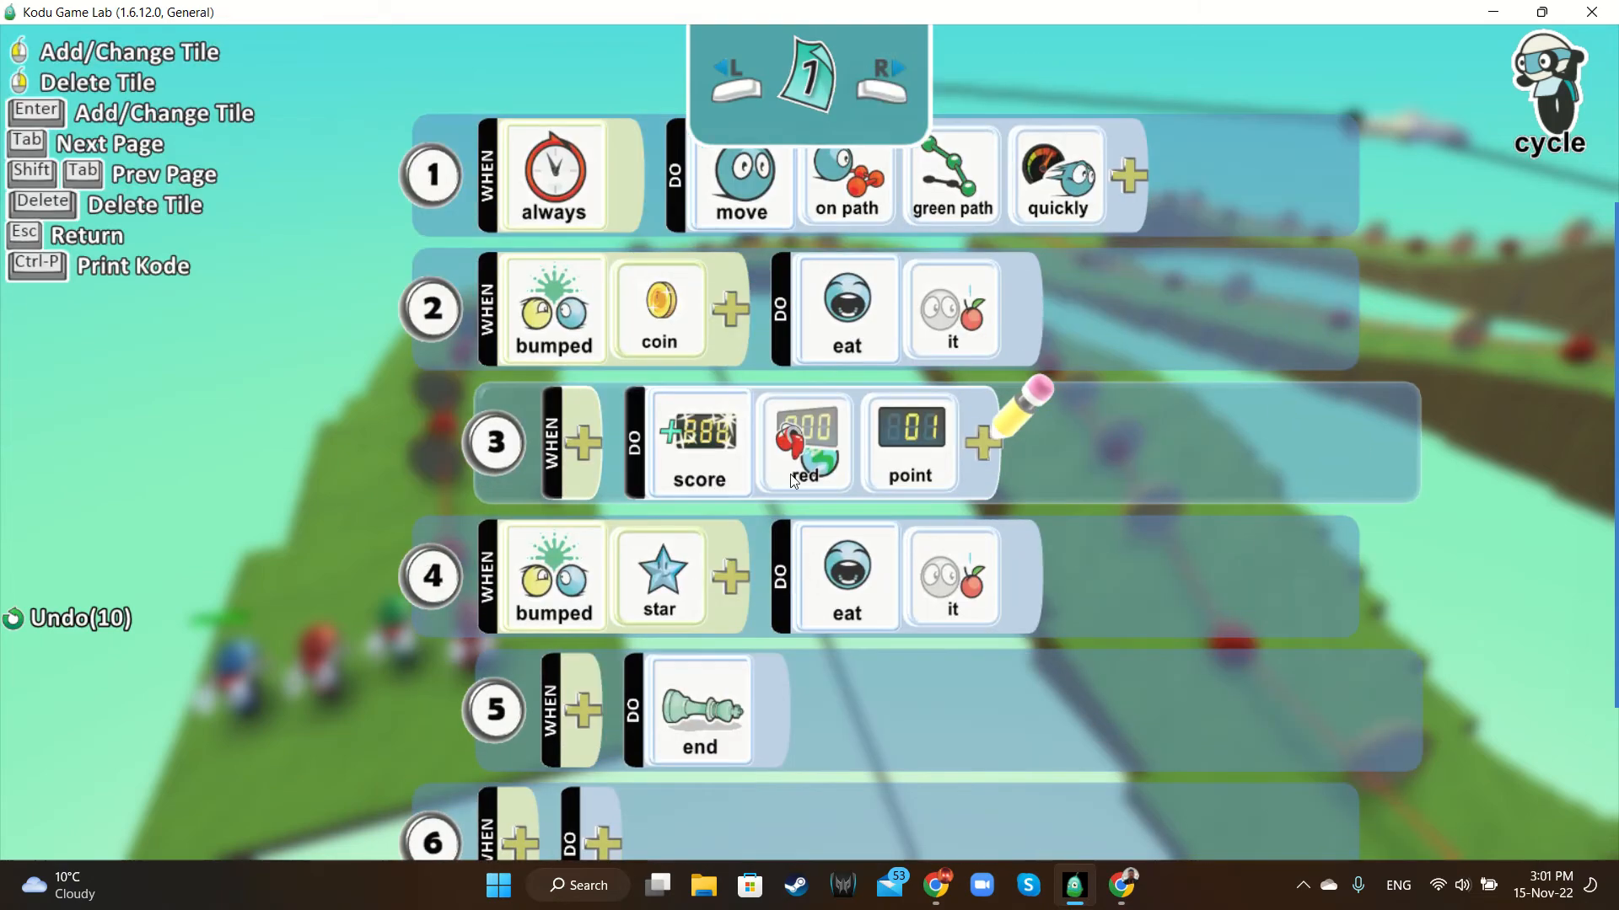
click(792, 438)
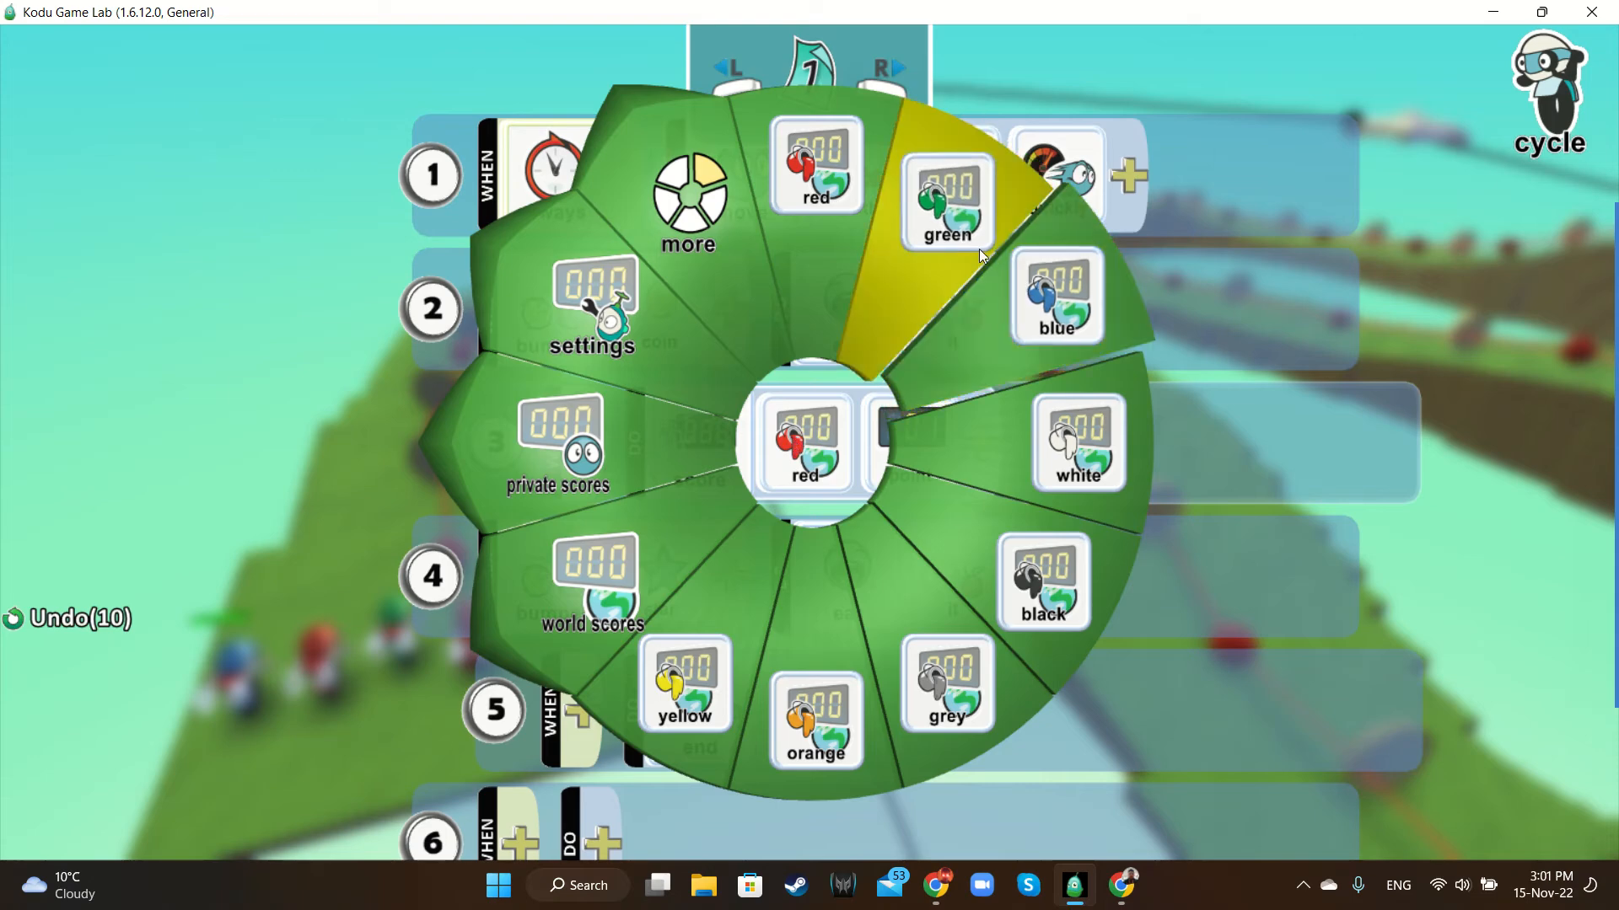
click(978, 253)
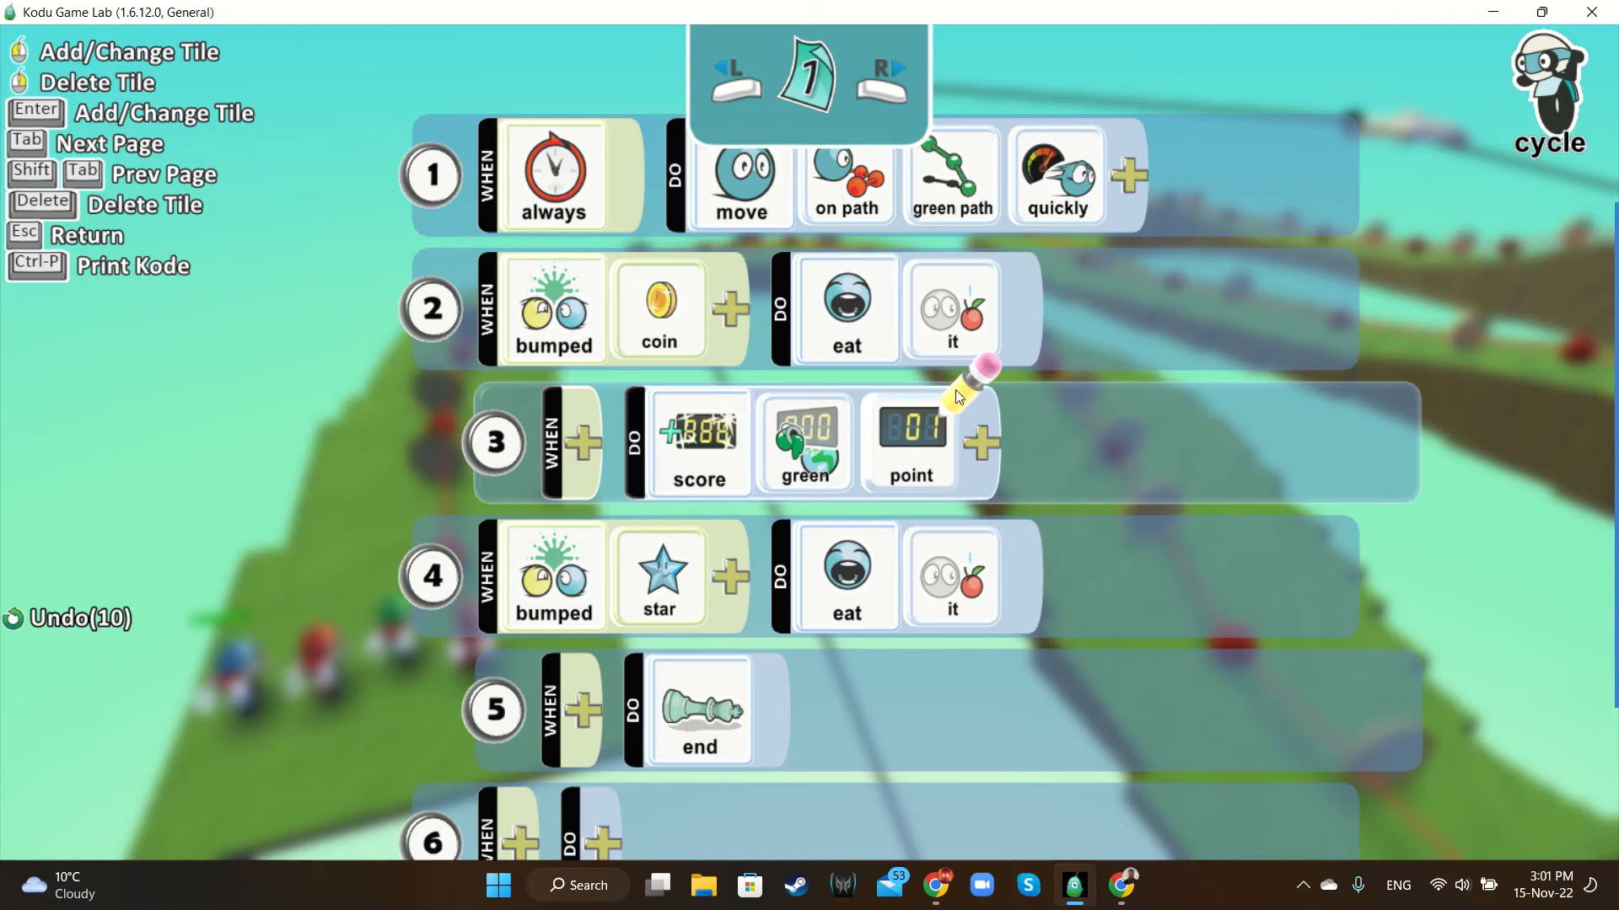
key(Escape)
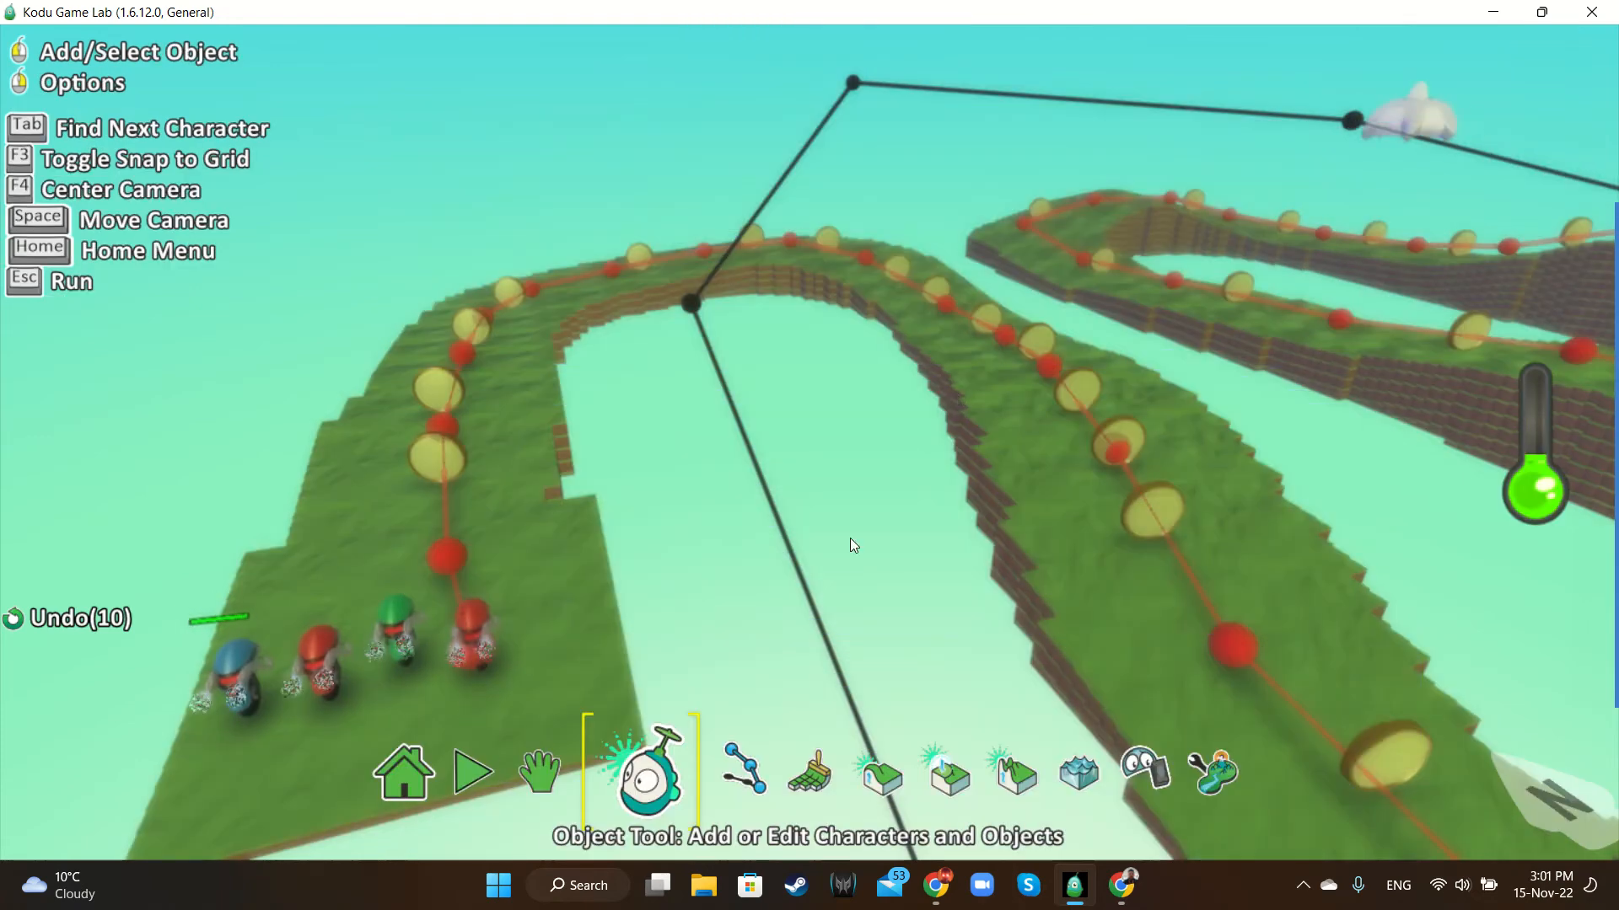
Change the colour of the red cycle between the blue and green cycles to yellow
right_click(325, 663)
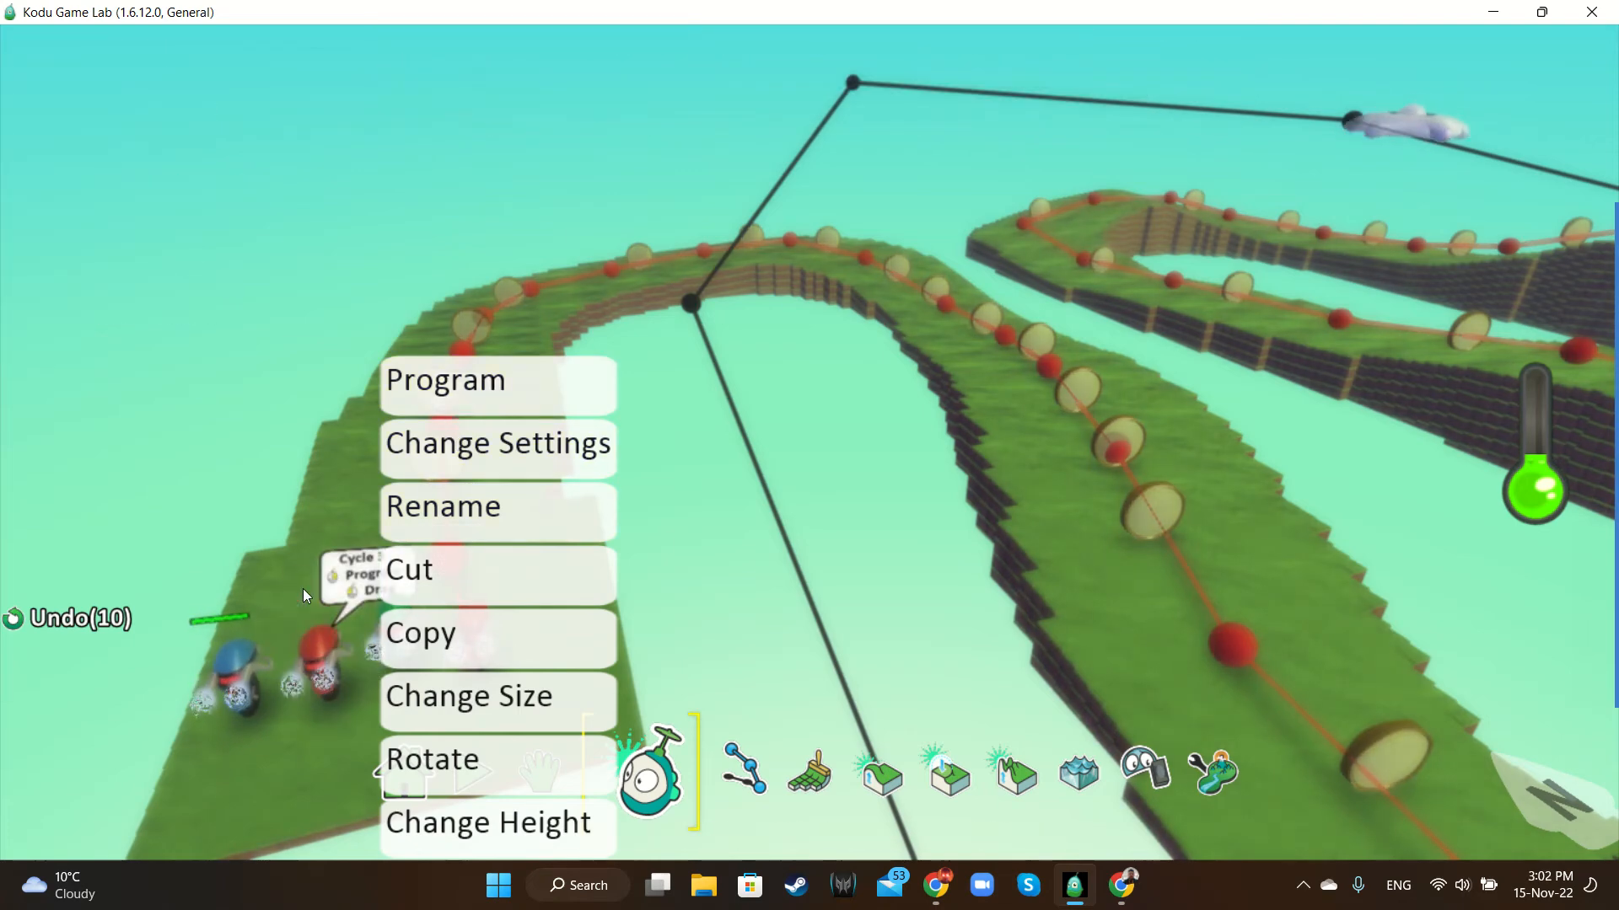
click(310, 658)
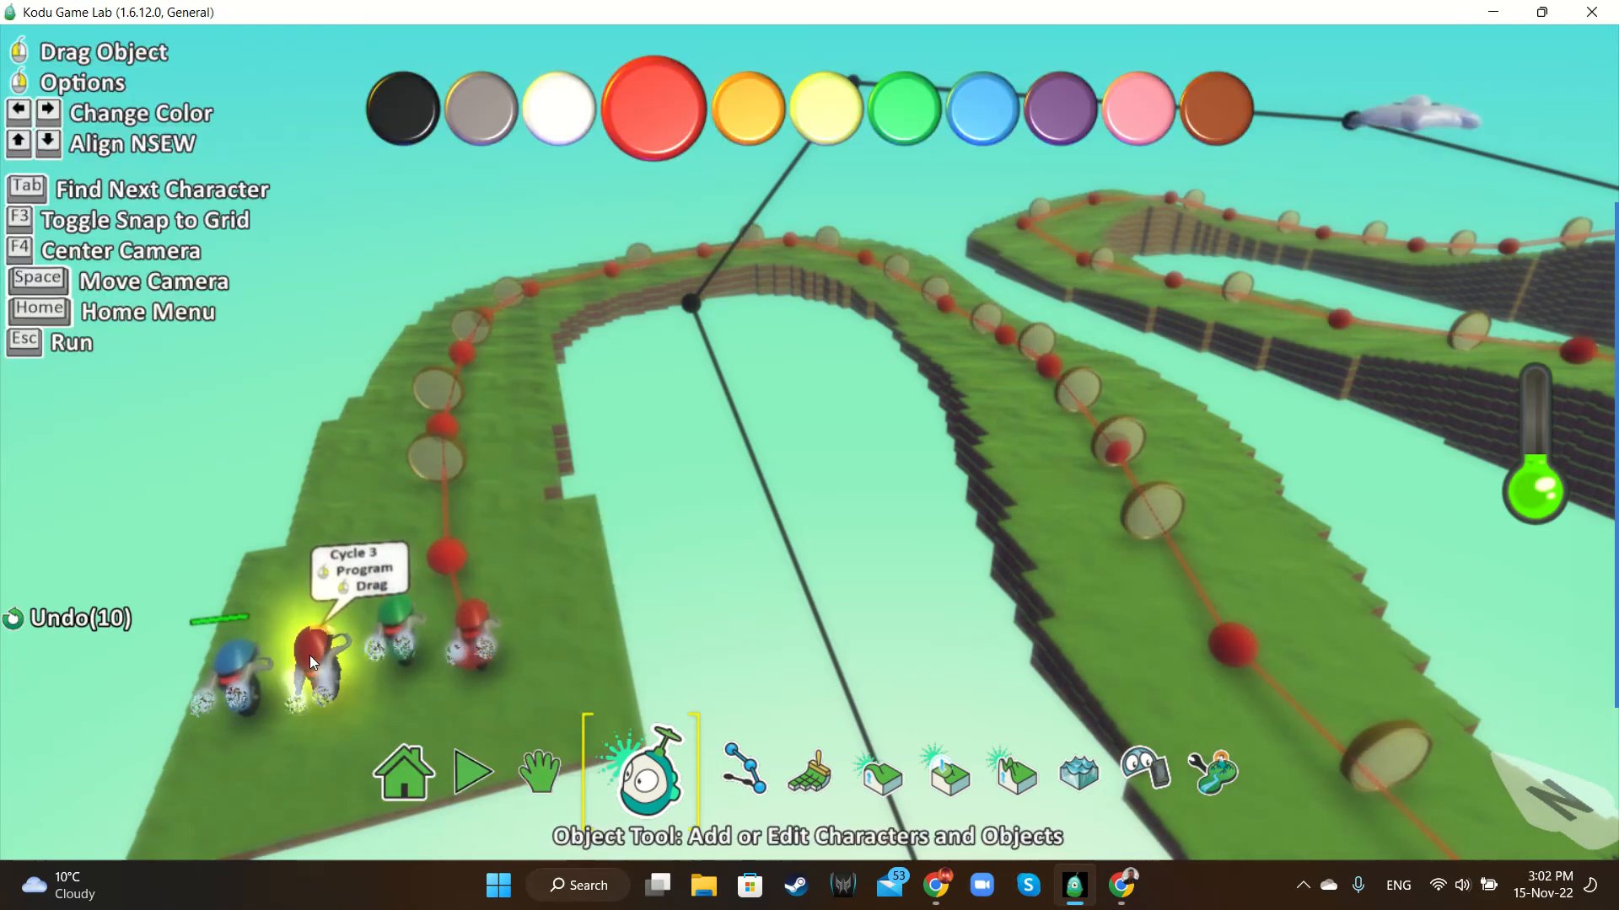
key(Right)
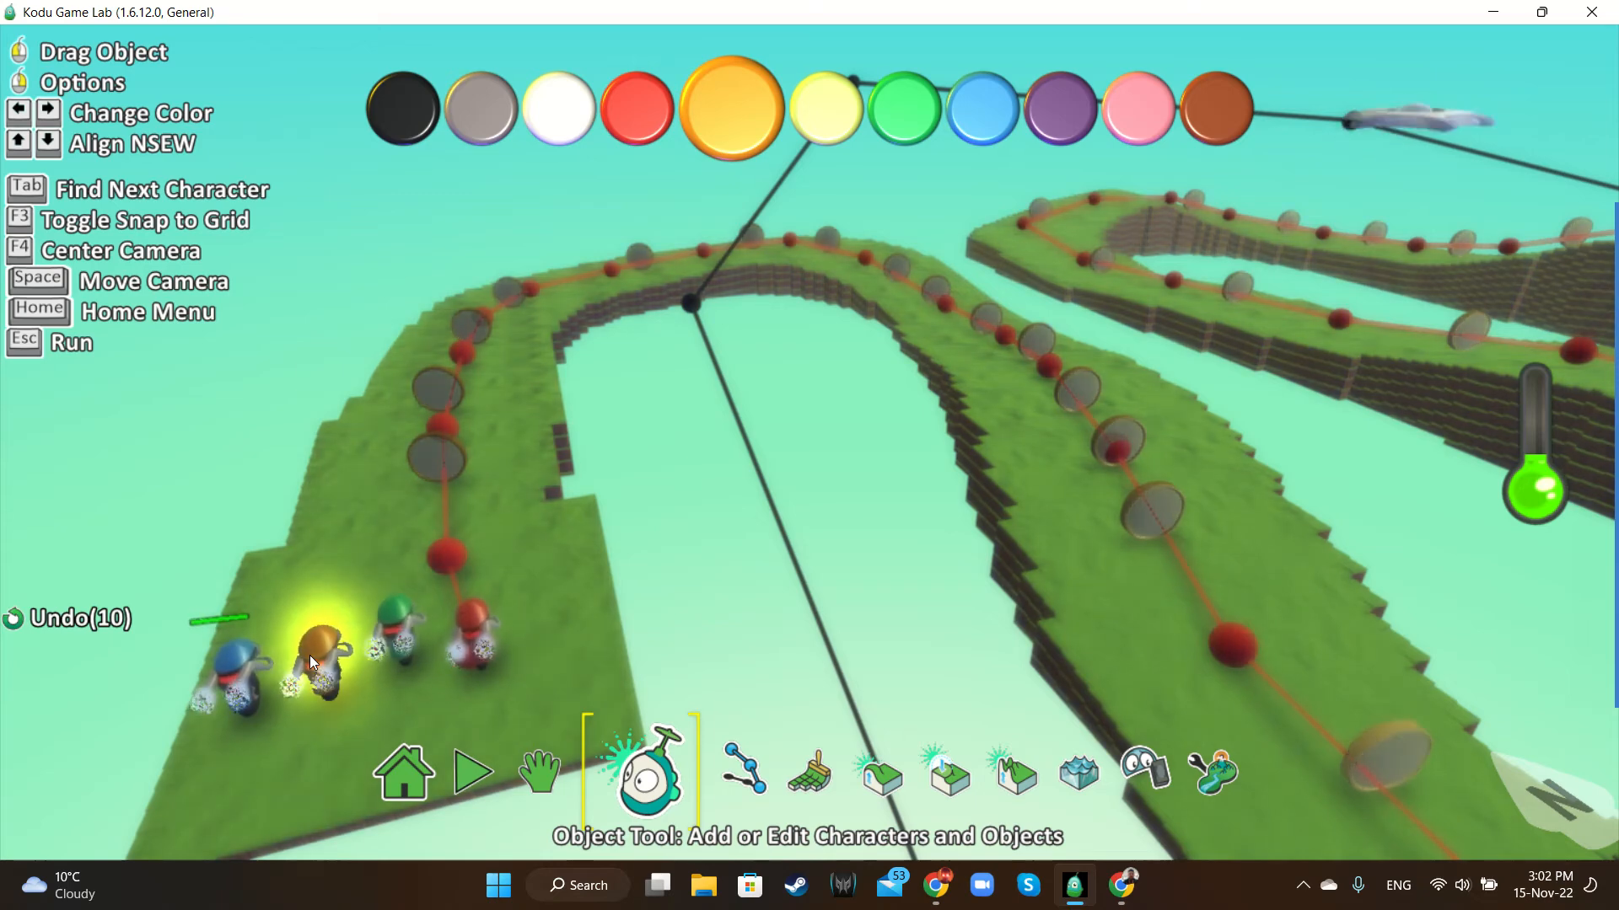
key(Right)
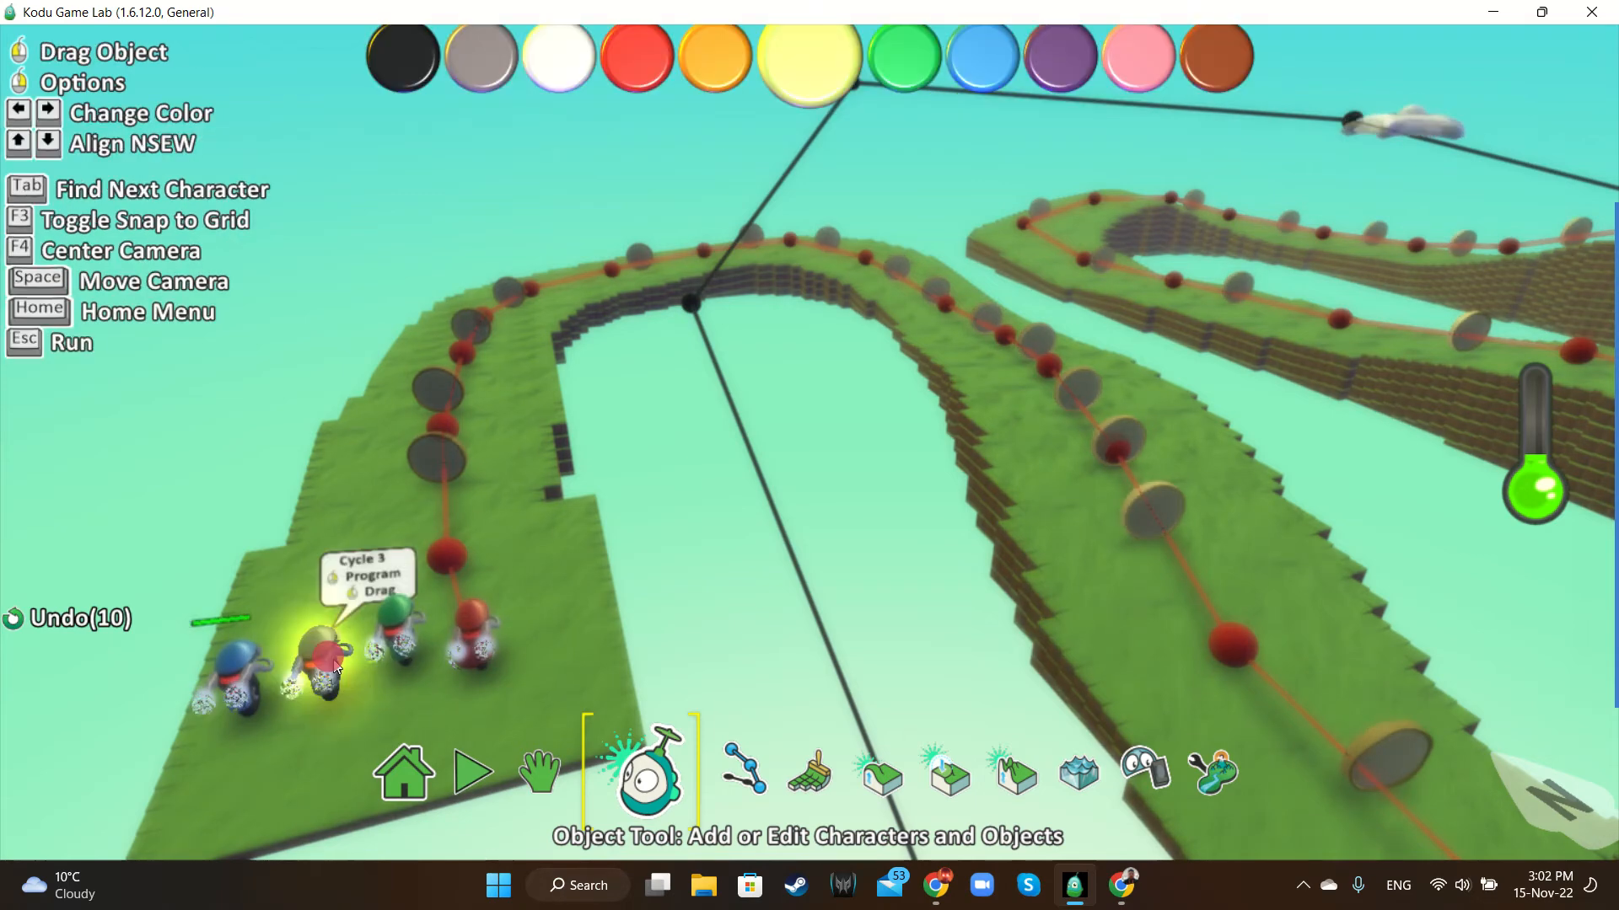
Open the yellow cycle's program and make its always-move rule follow the yellow path
right_click(325, 653)
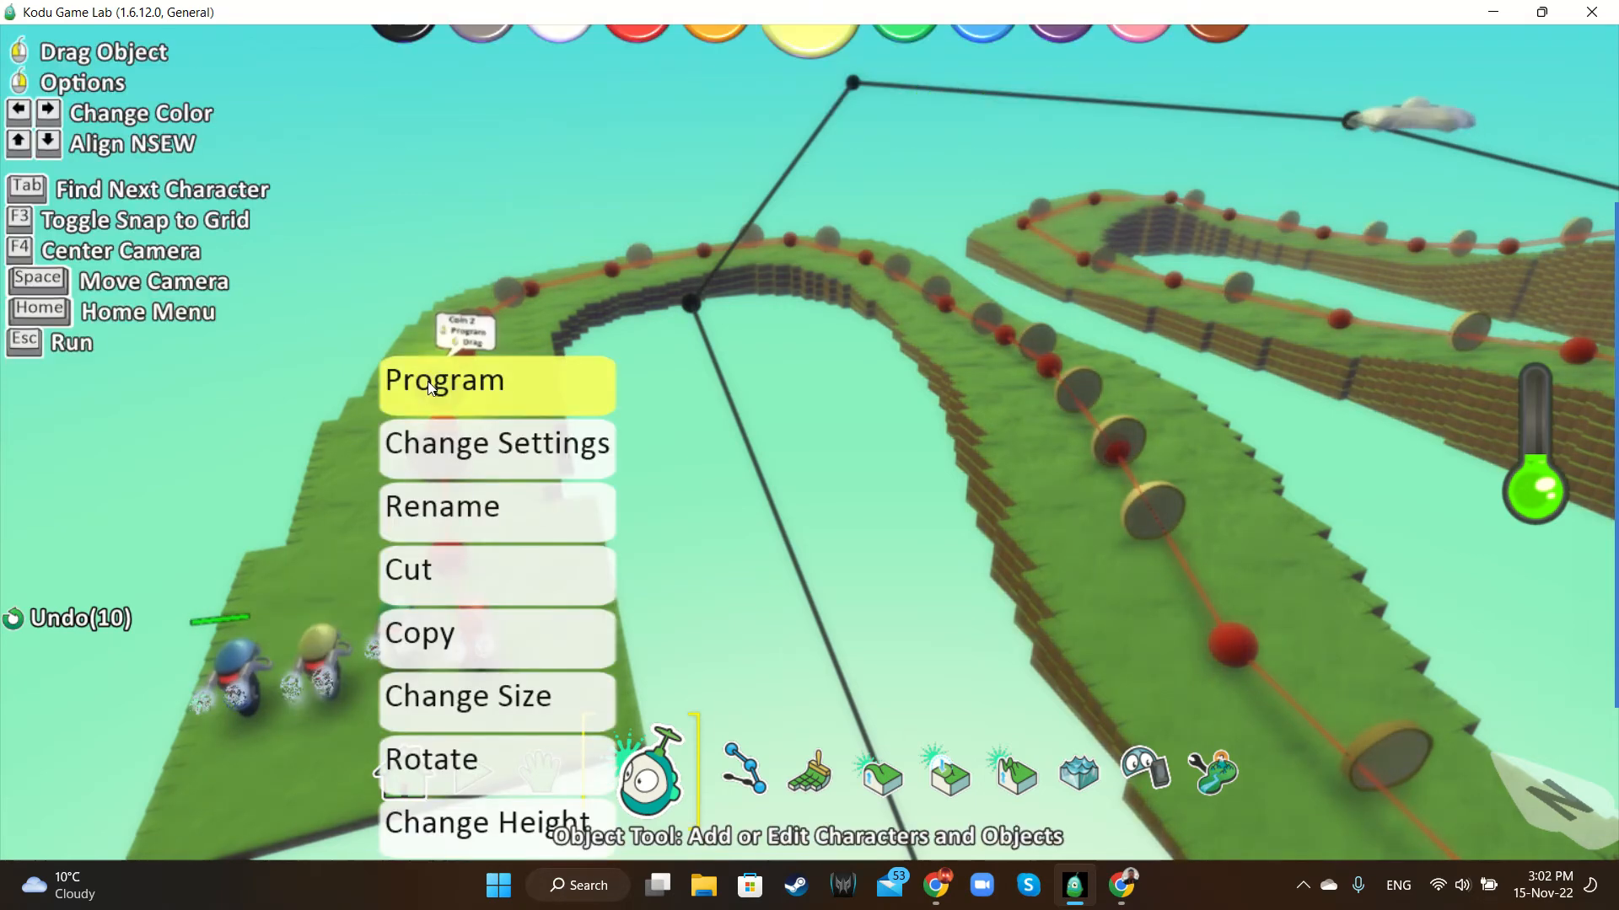
click(430, 387)
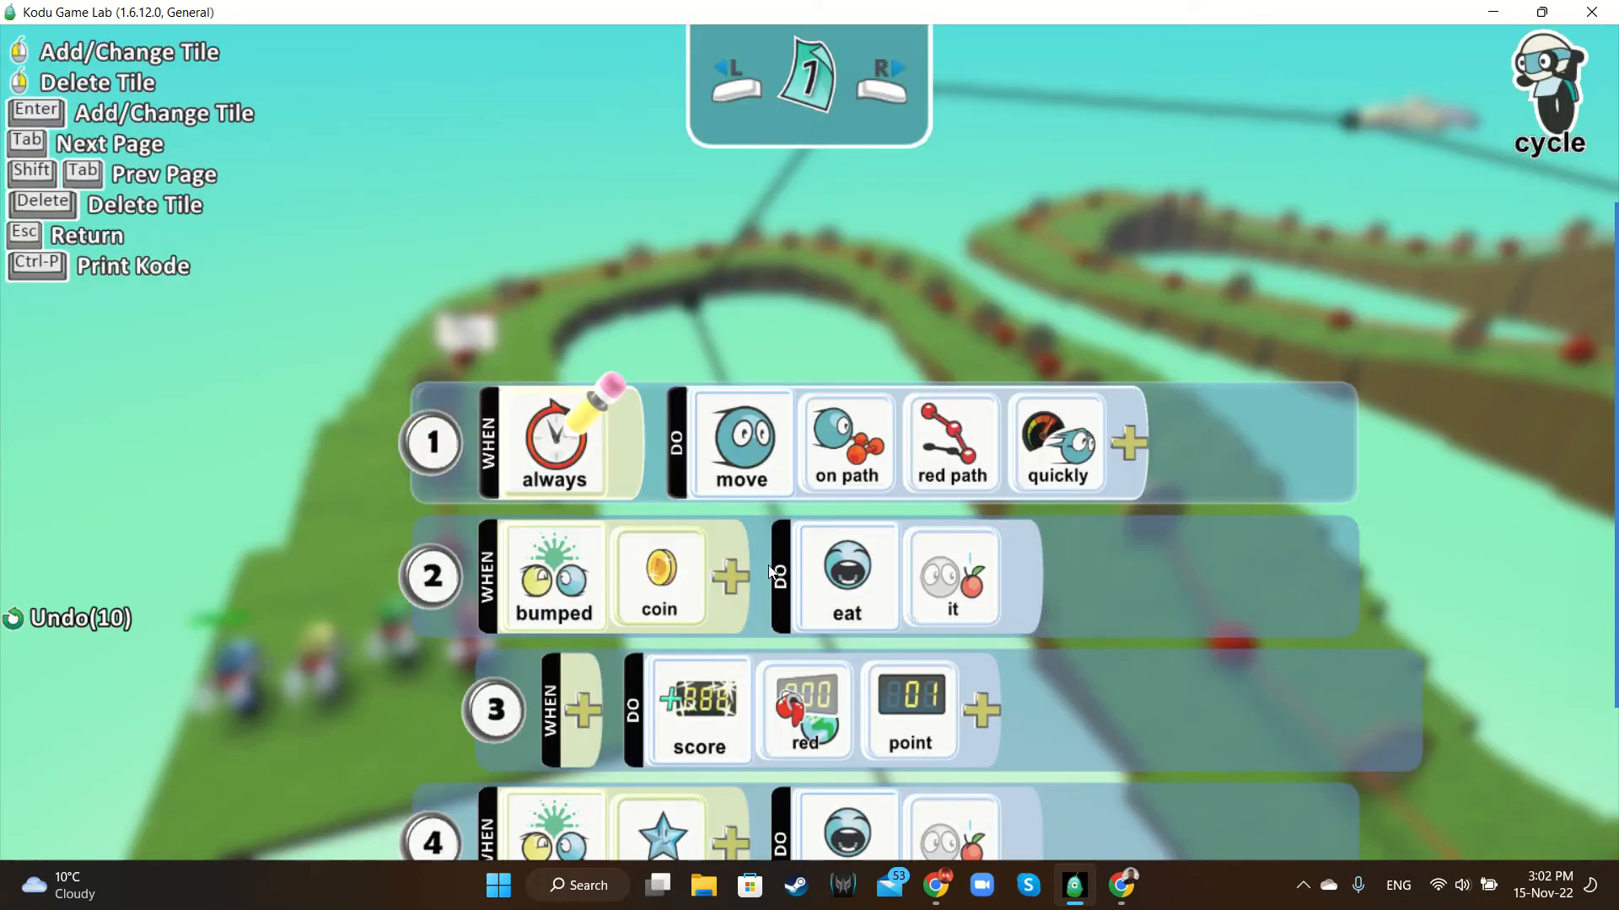
click(980, 462)
click(979, 611)
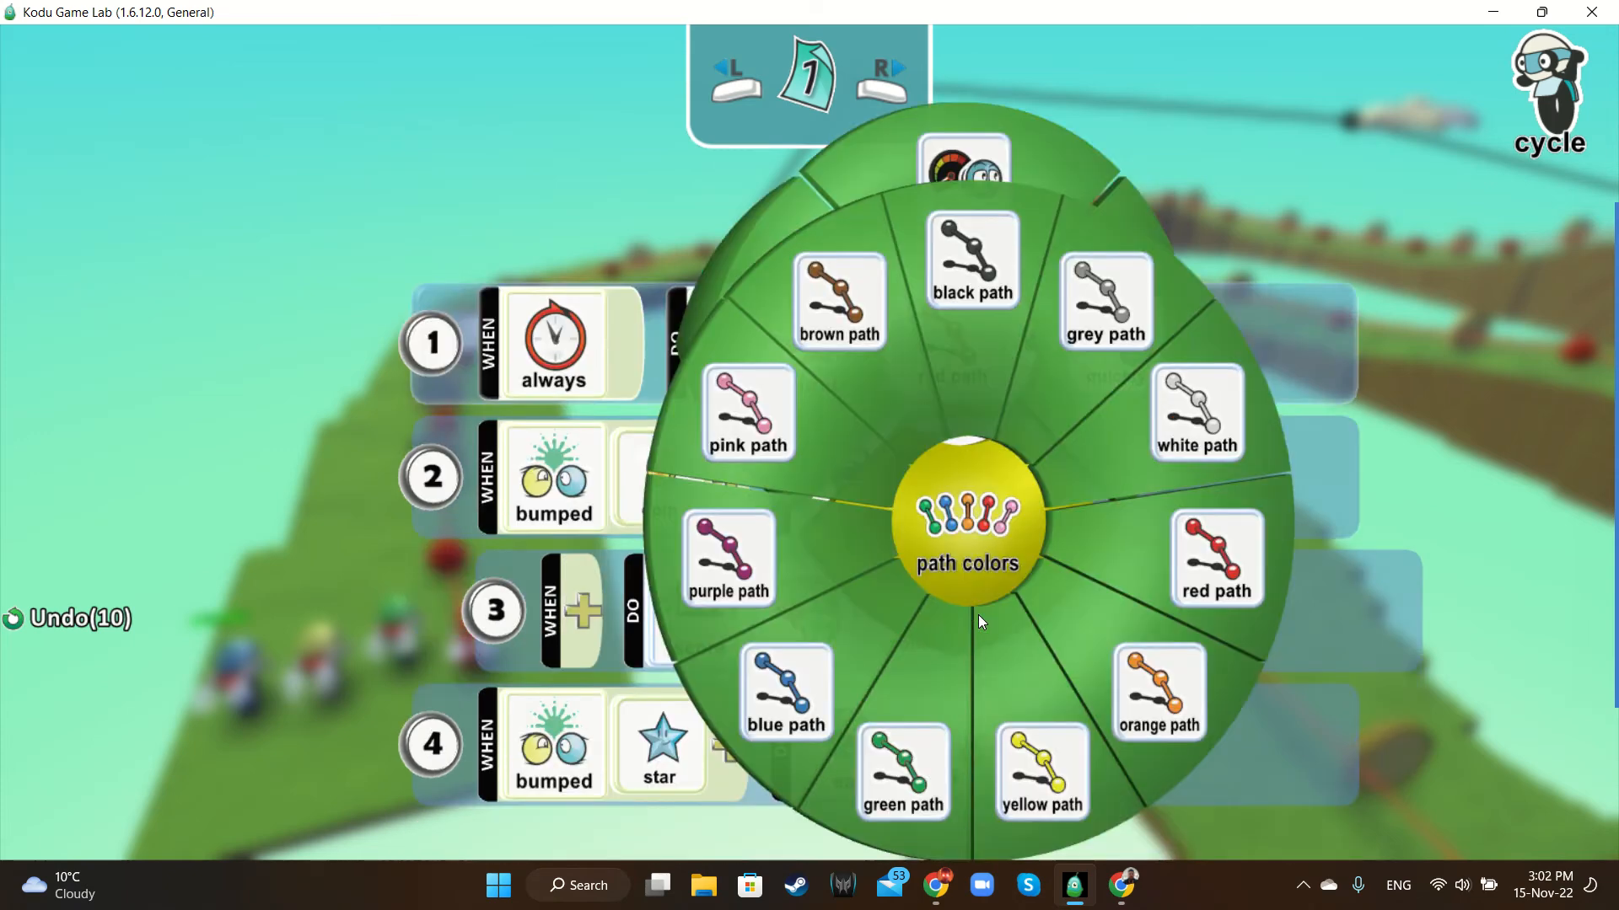
click(1045, 723)
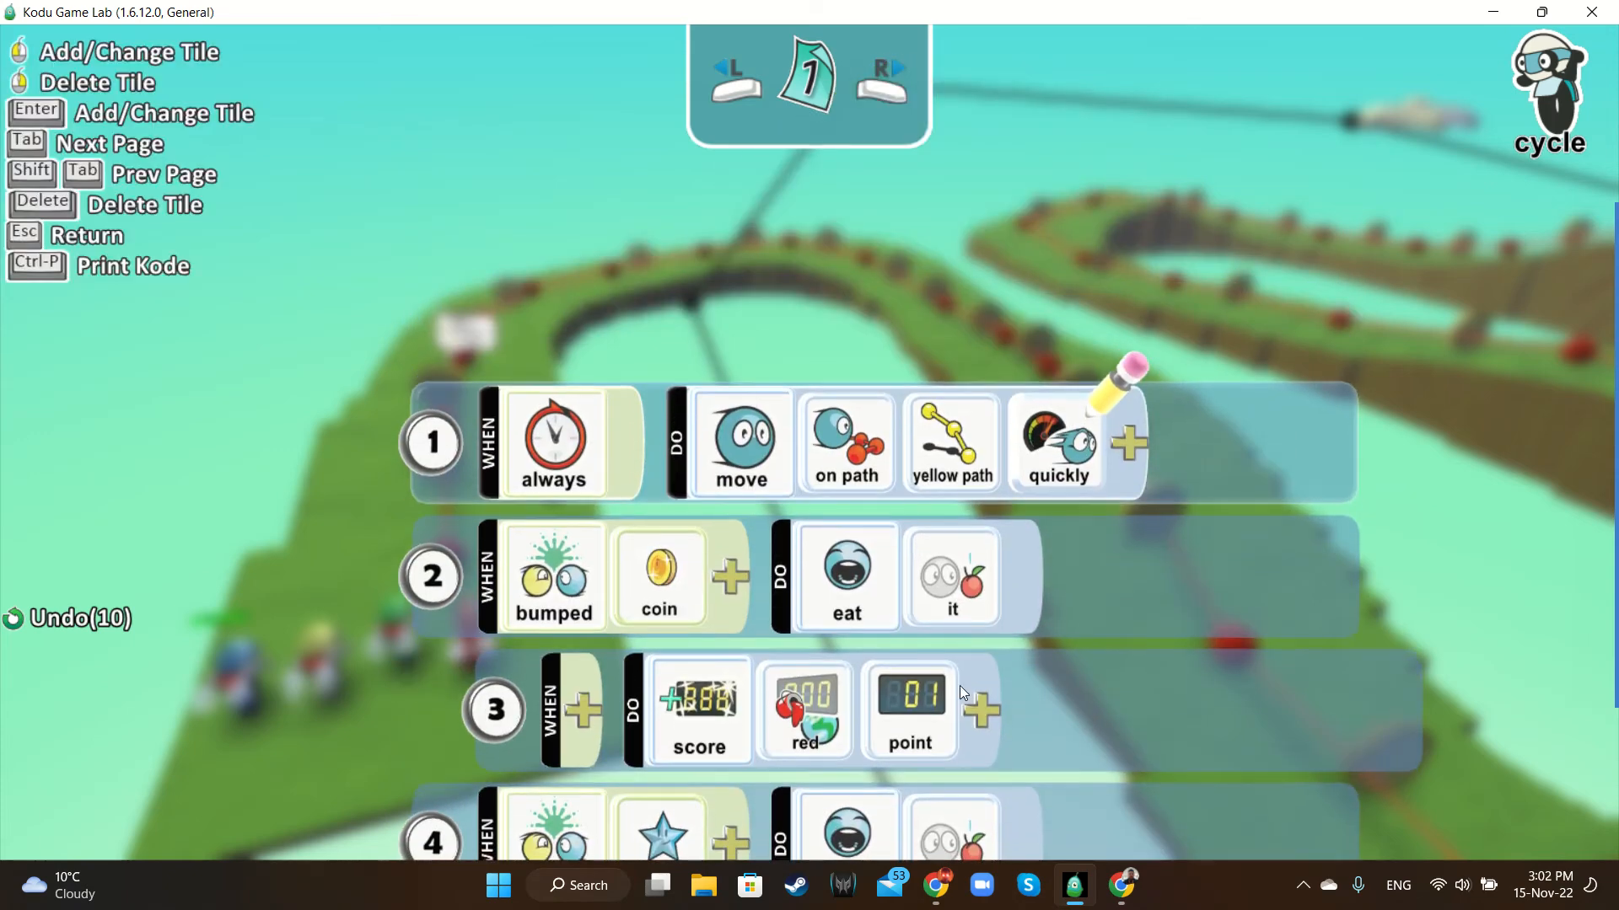
Make the coin rule in the yellow cycle's program score its point on the yellow score, and return to the world
click(817, 720)
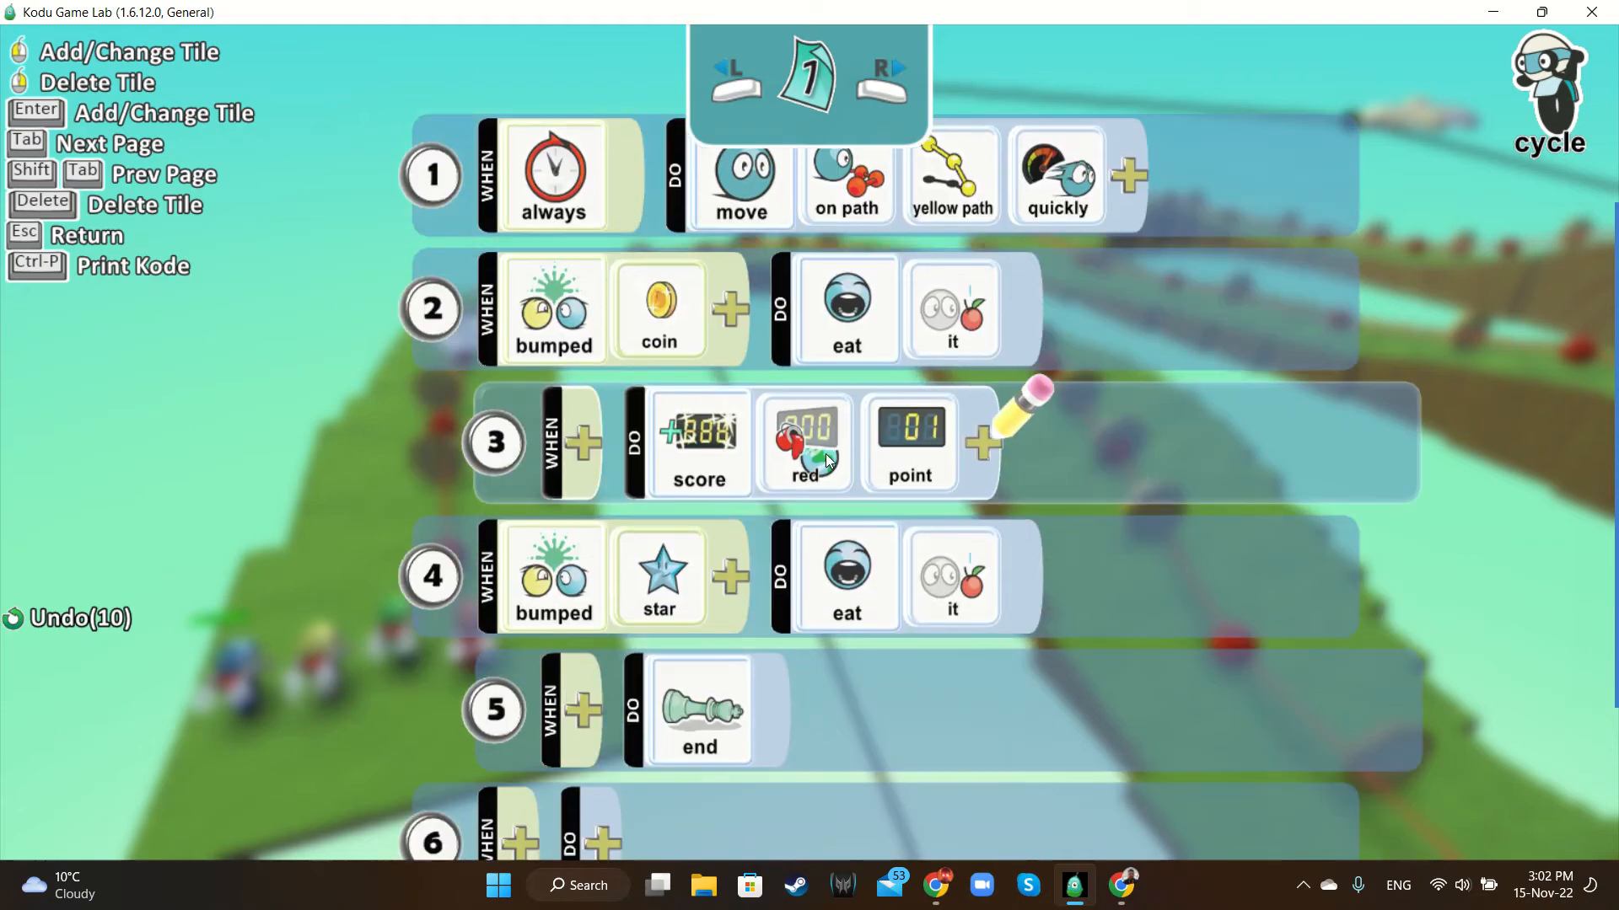
click(678, 671)
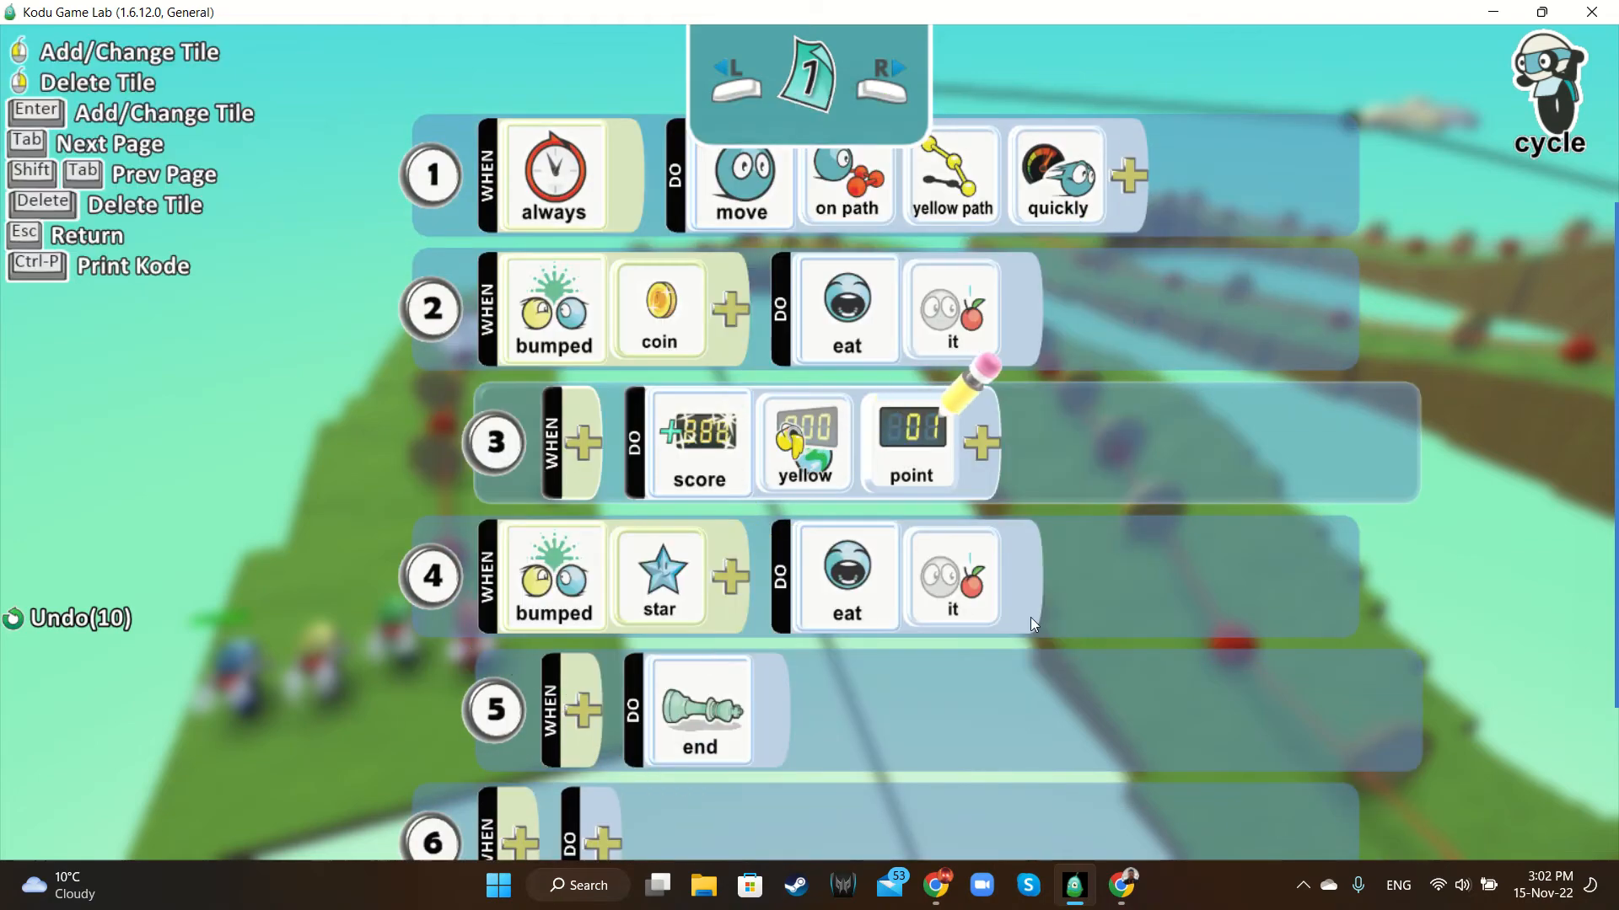
key(Escape)
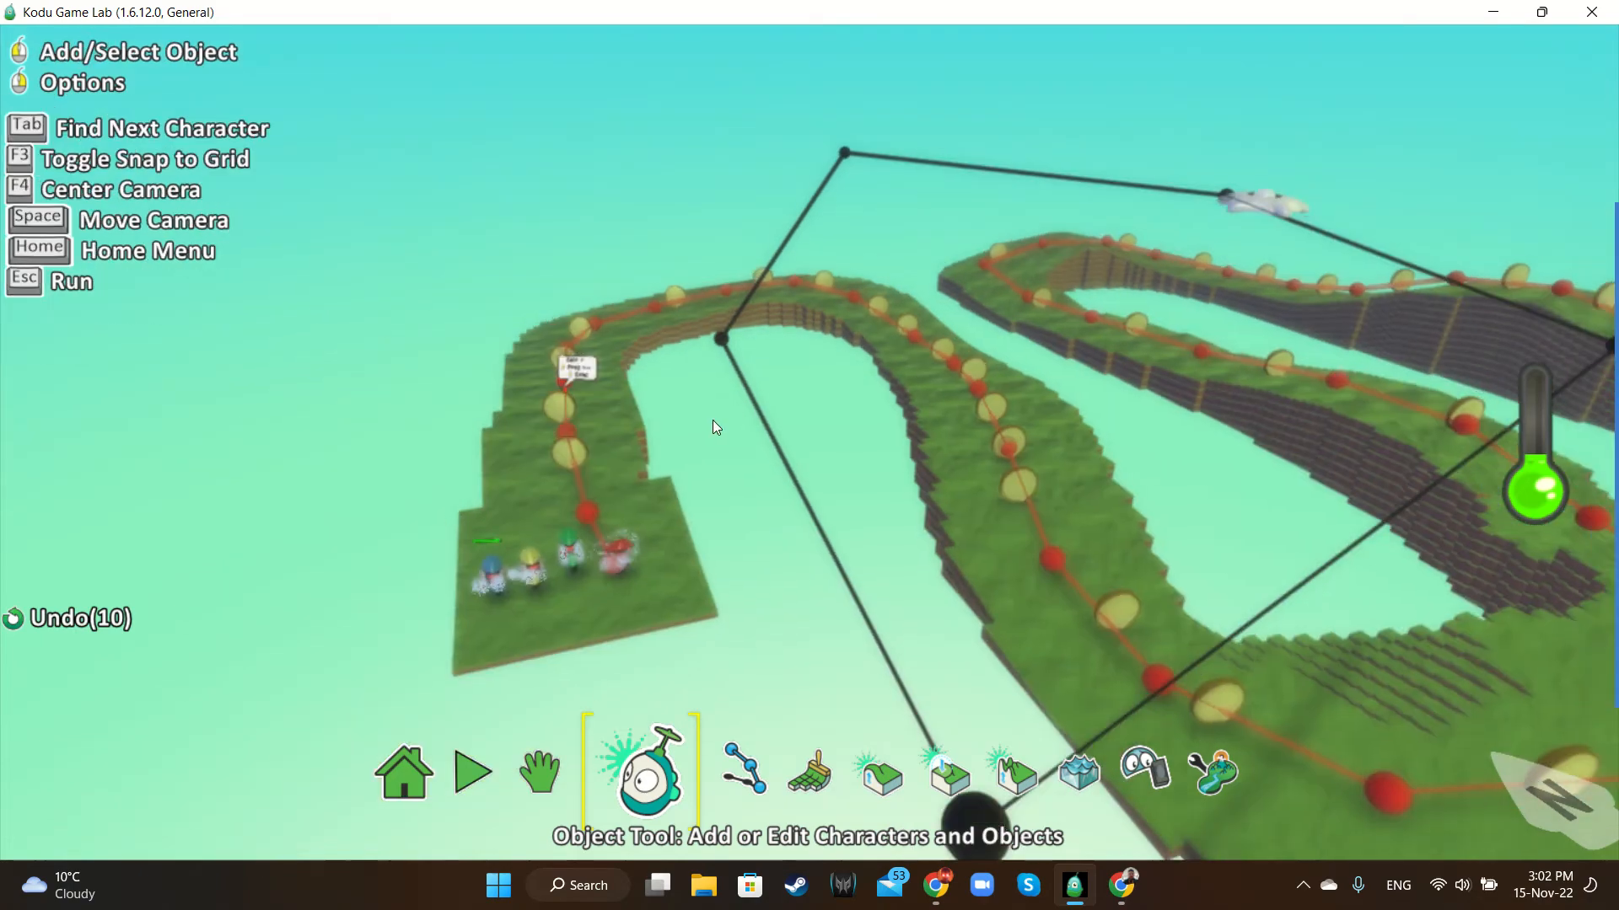
Activate the Path tool and get a close overhead view of the row of cycles at the track's start
key(space)
right_drag(736, 541, 679, 534)
scroll(679, 535, down, 3)
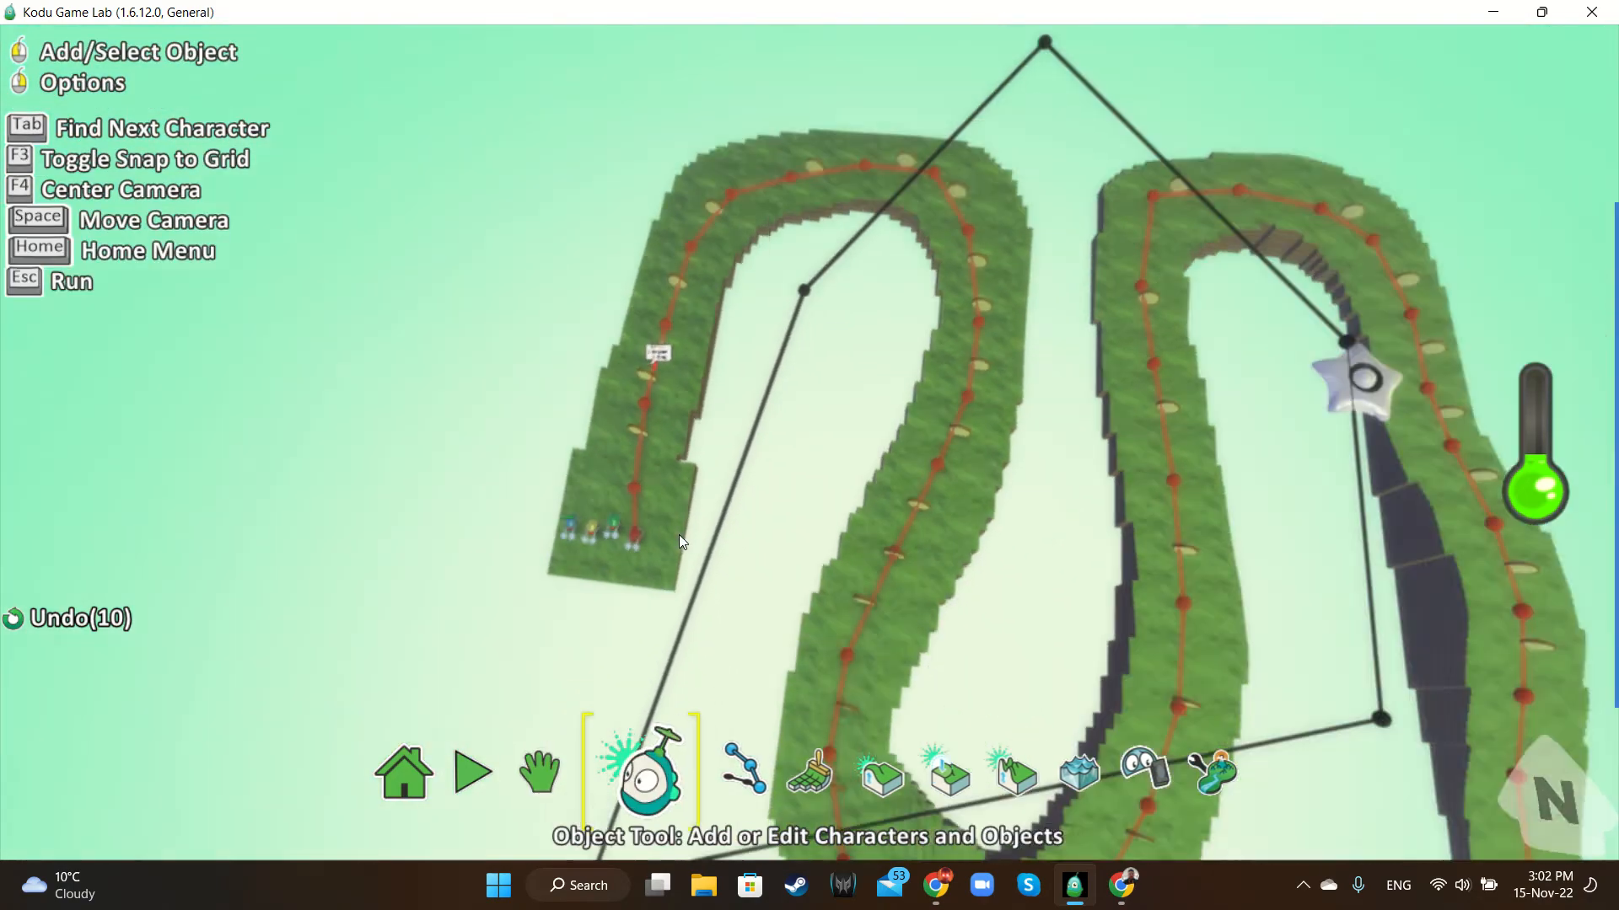
scroll(680, 533, up, 5)
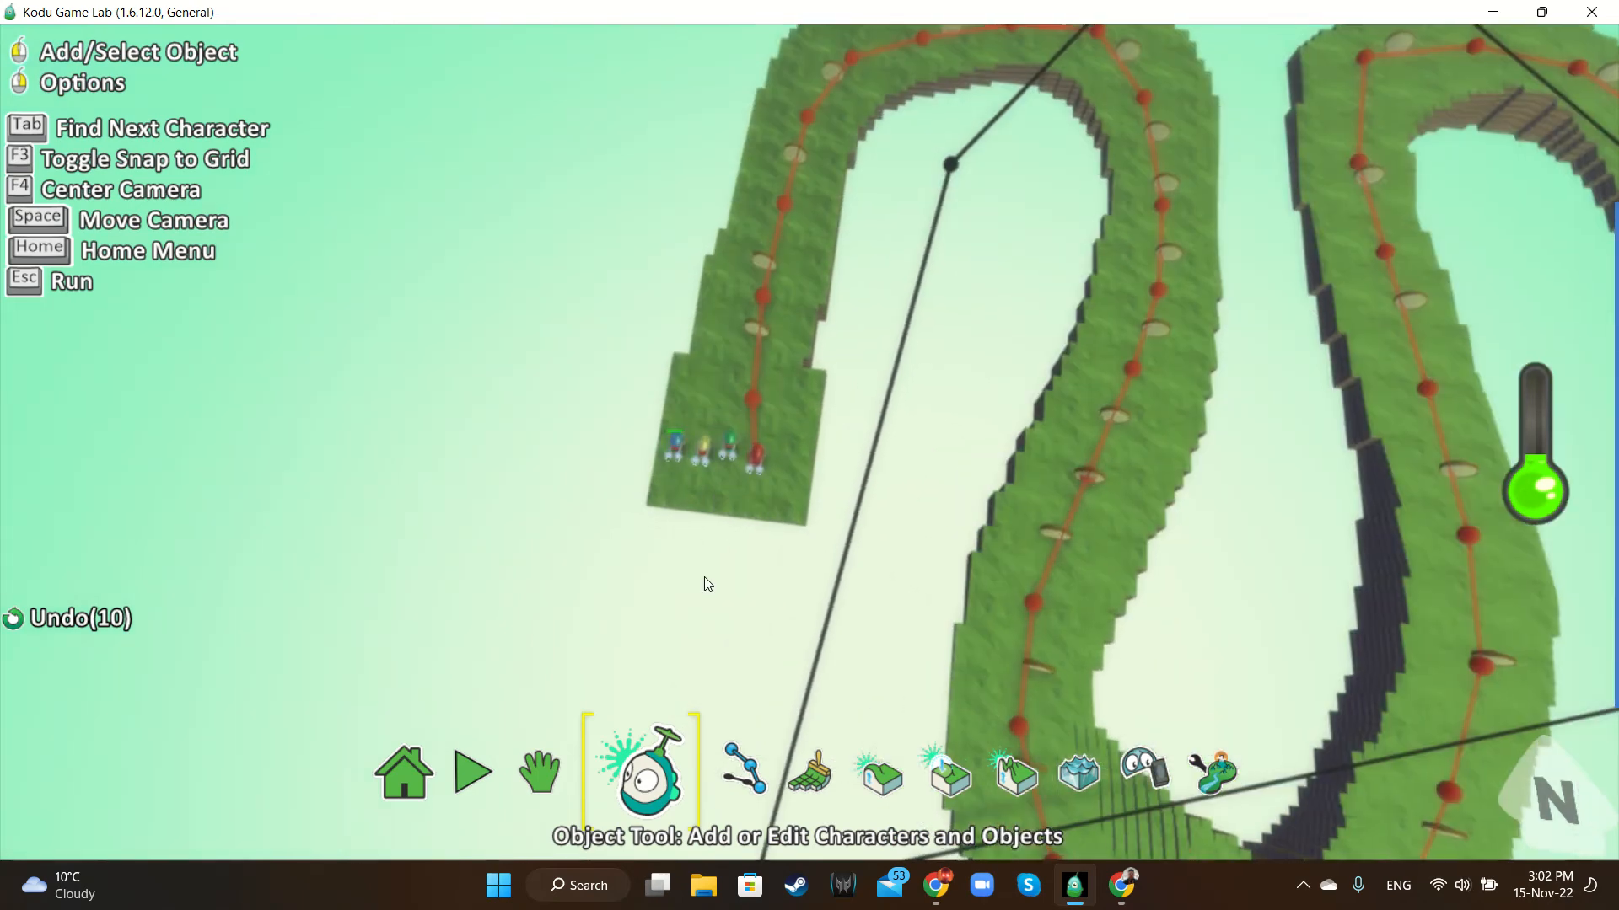
click(736, 763)
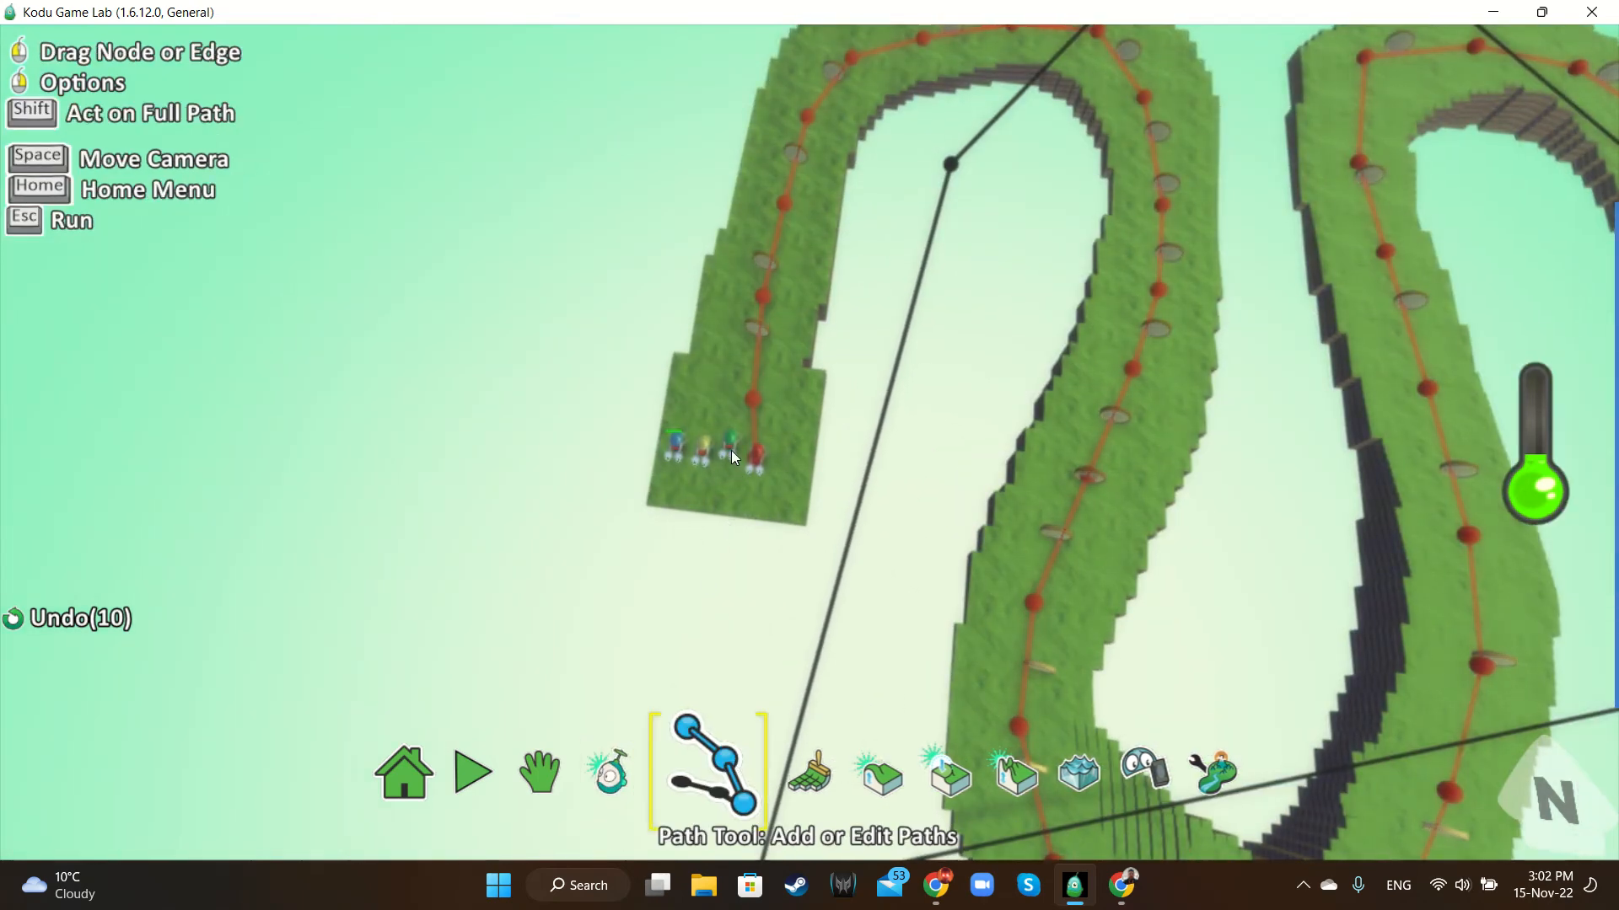
scroll(729, 452, up, 4)
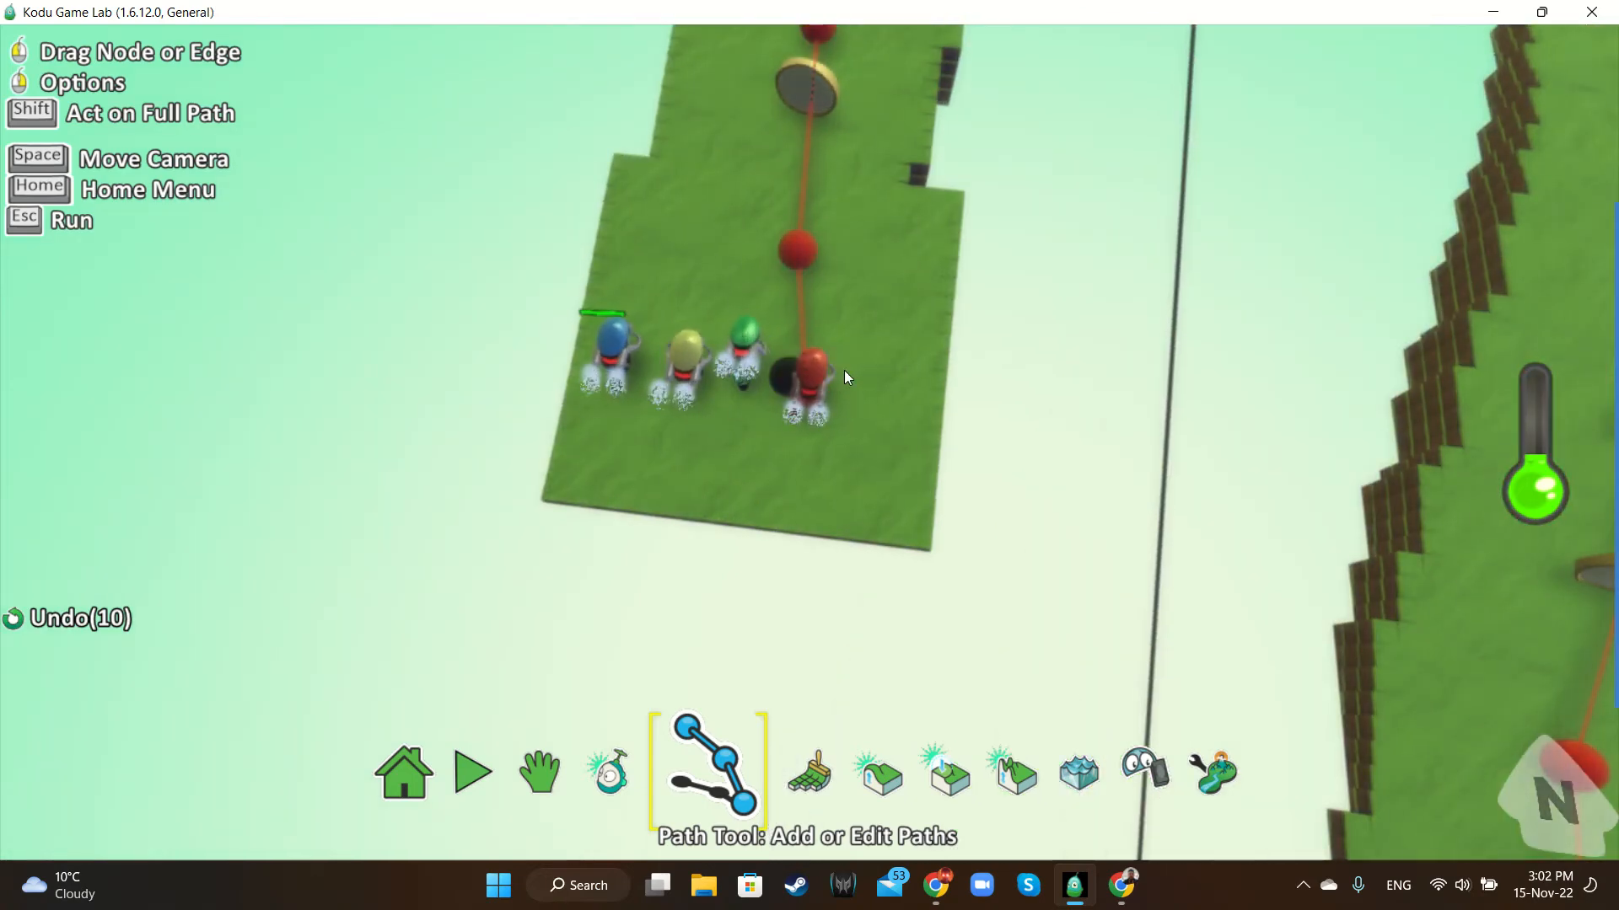
scroll(843, 375, up, 5)
right_click(715, 393)
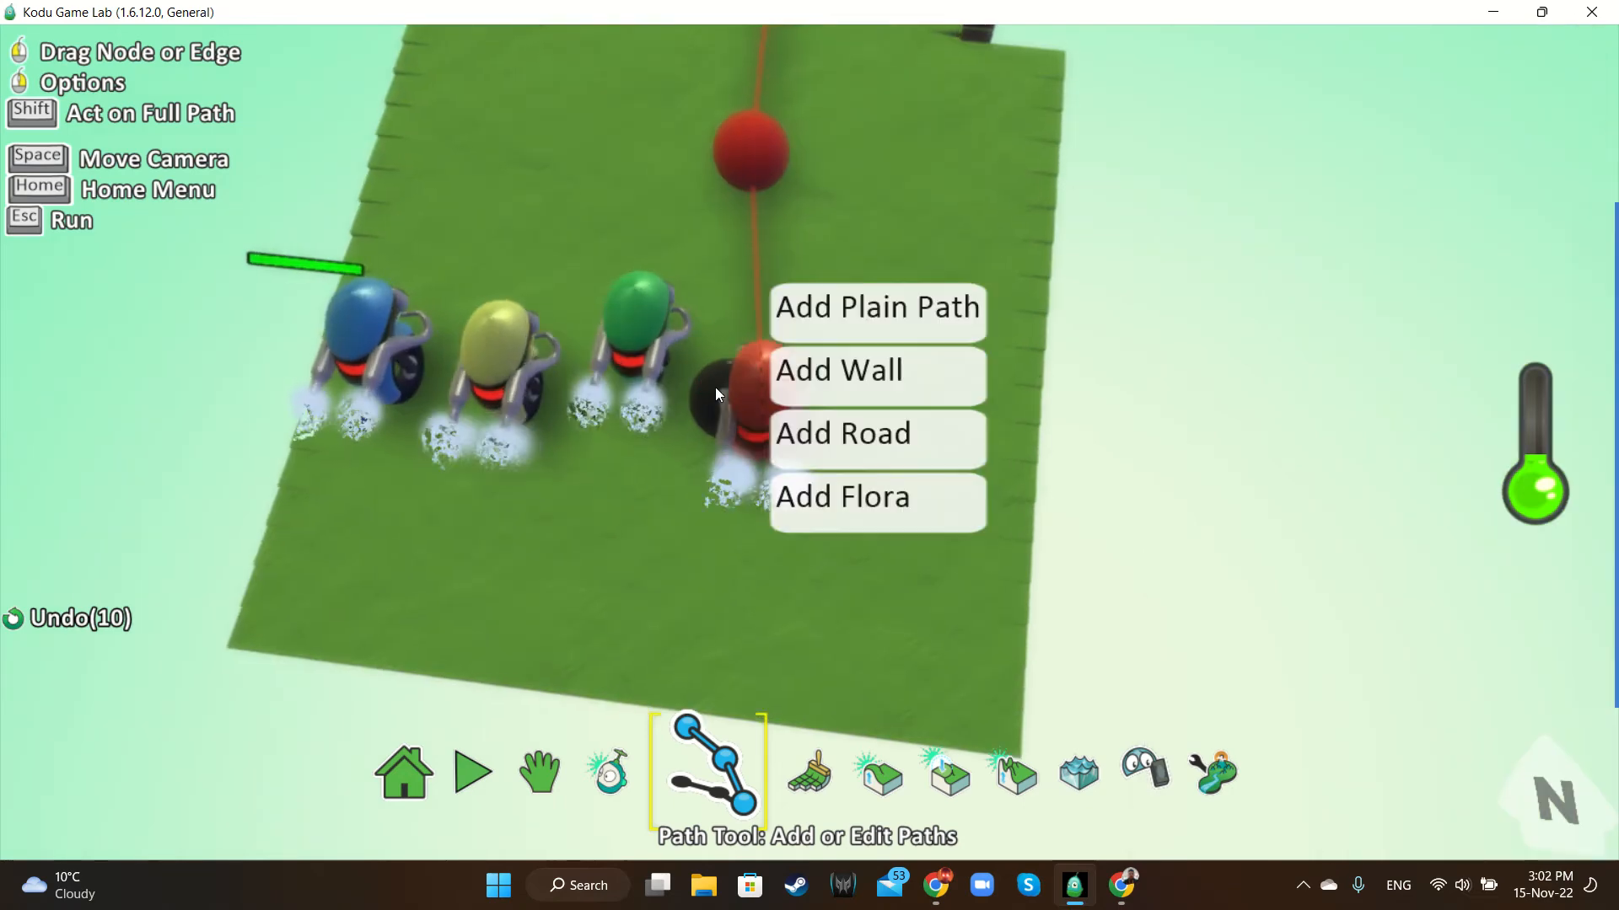
click(714, 386)
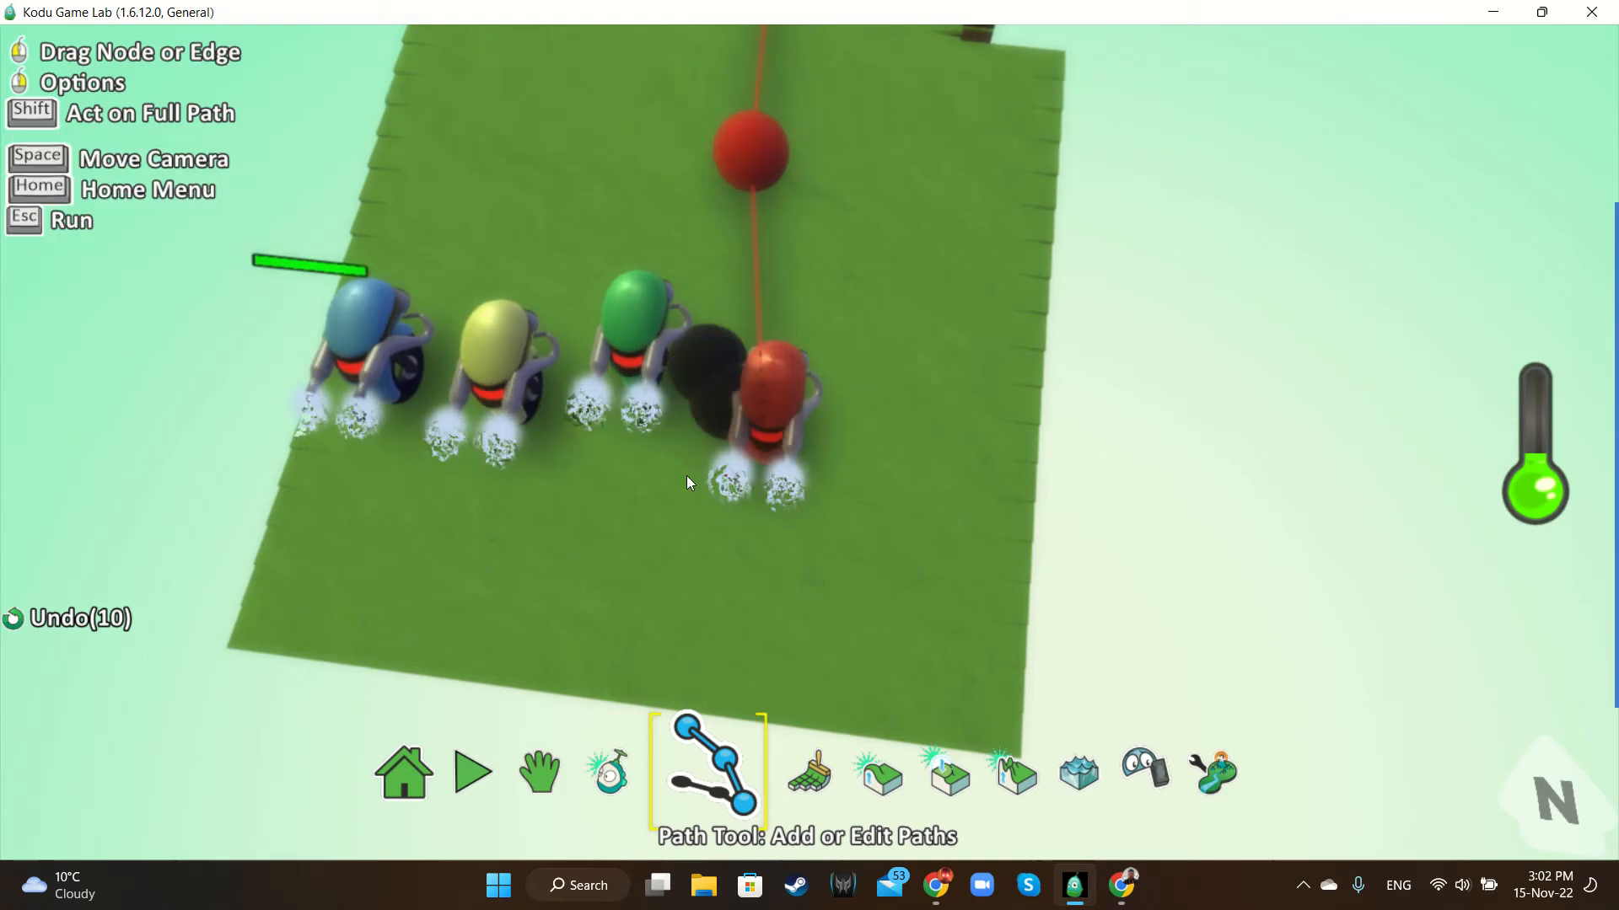
right_click(700, 404)
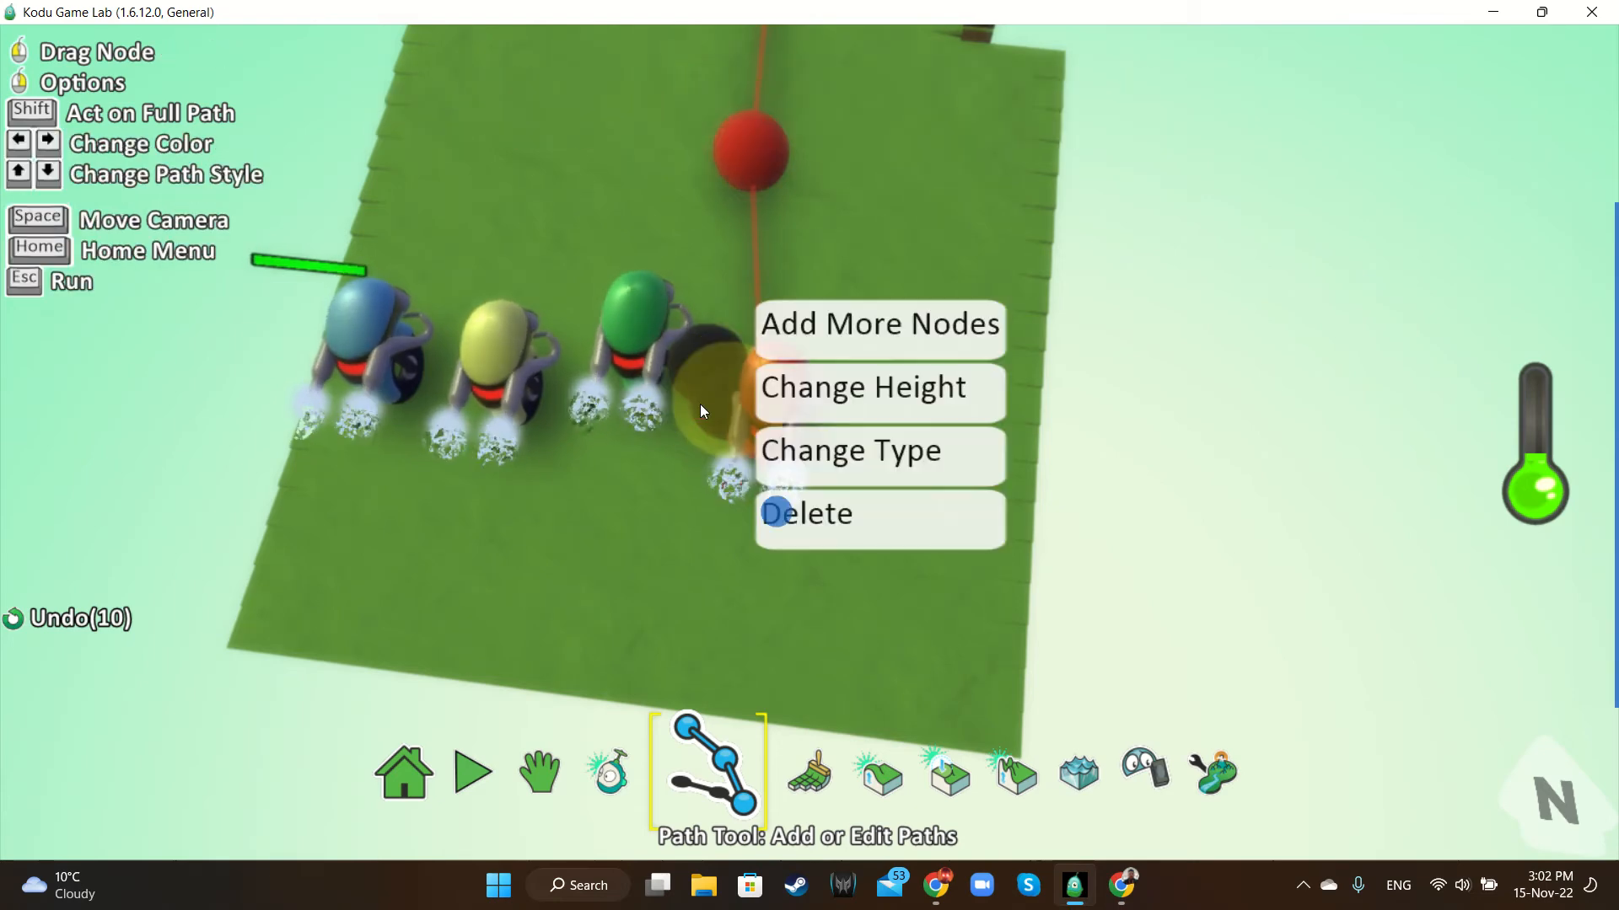
click(776, 520)
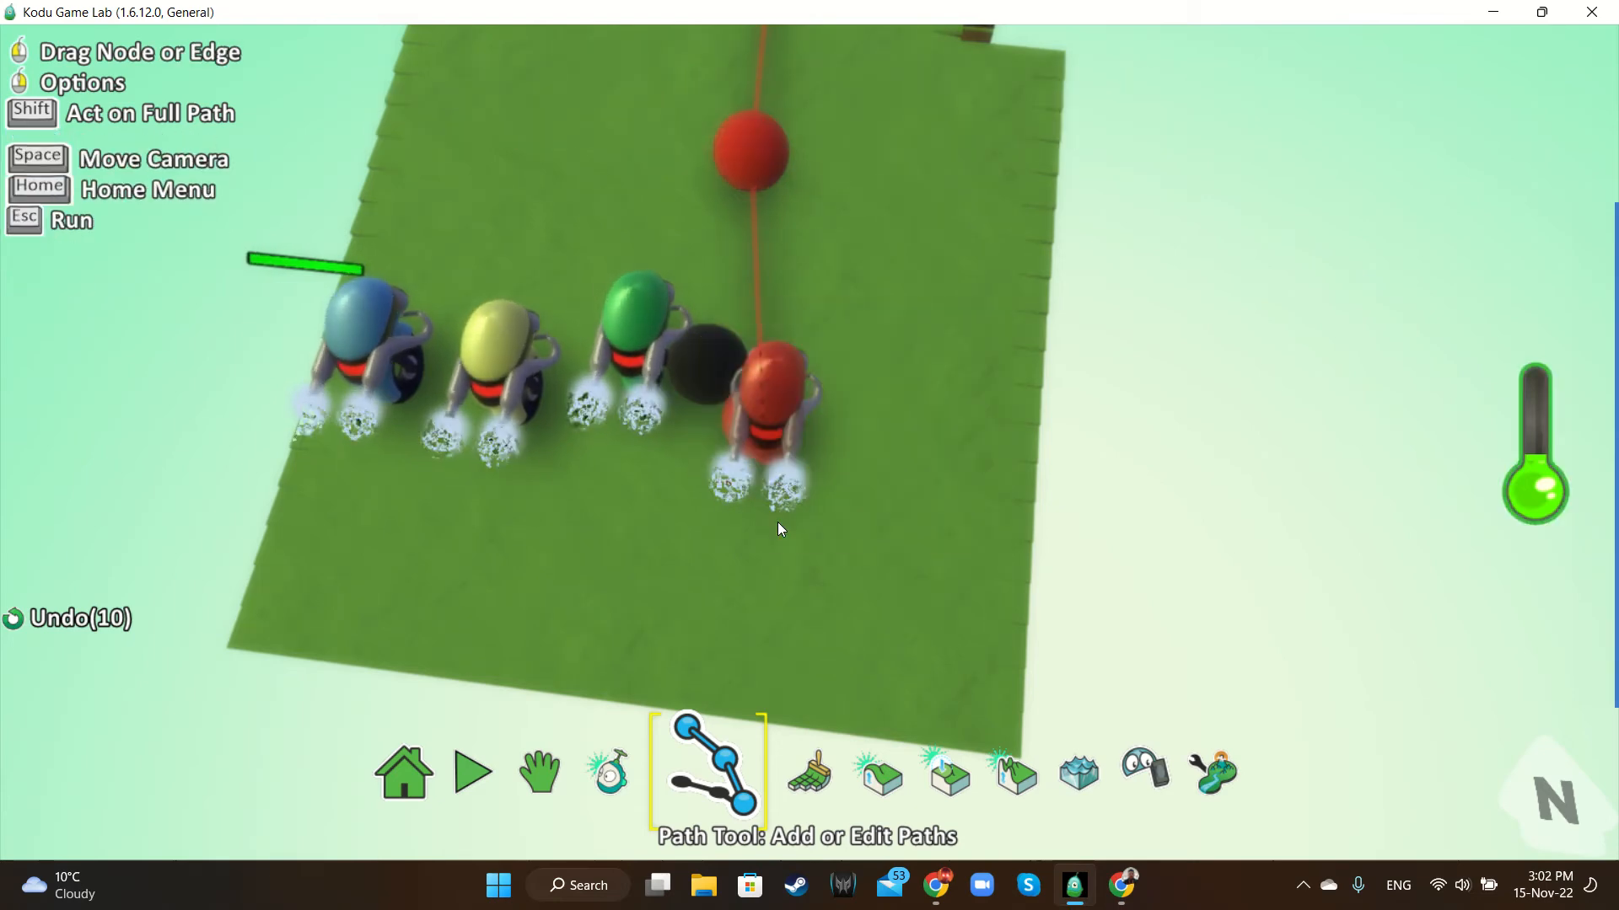
right_click(713, 372)
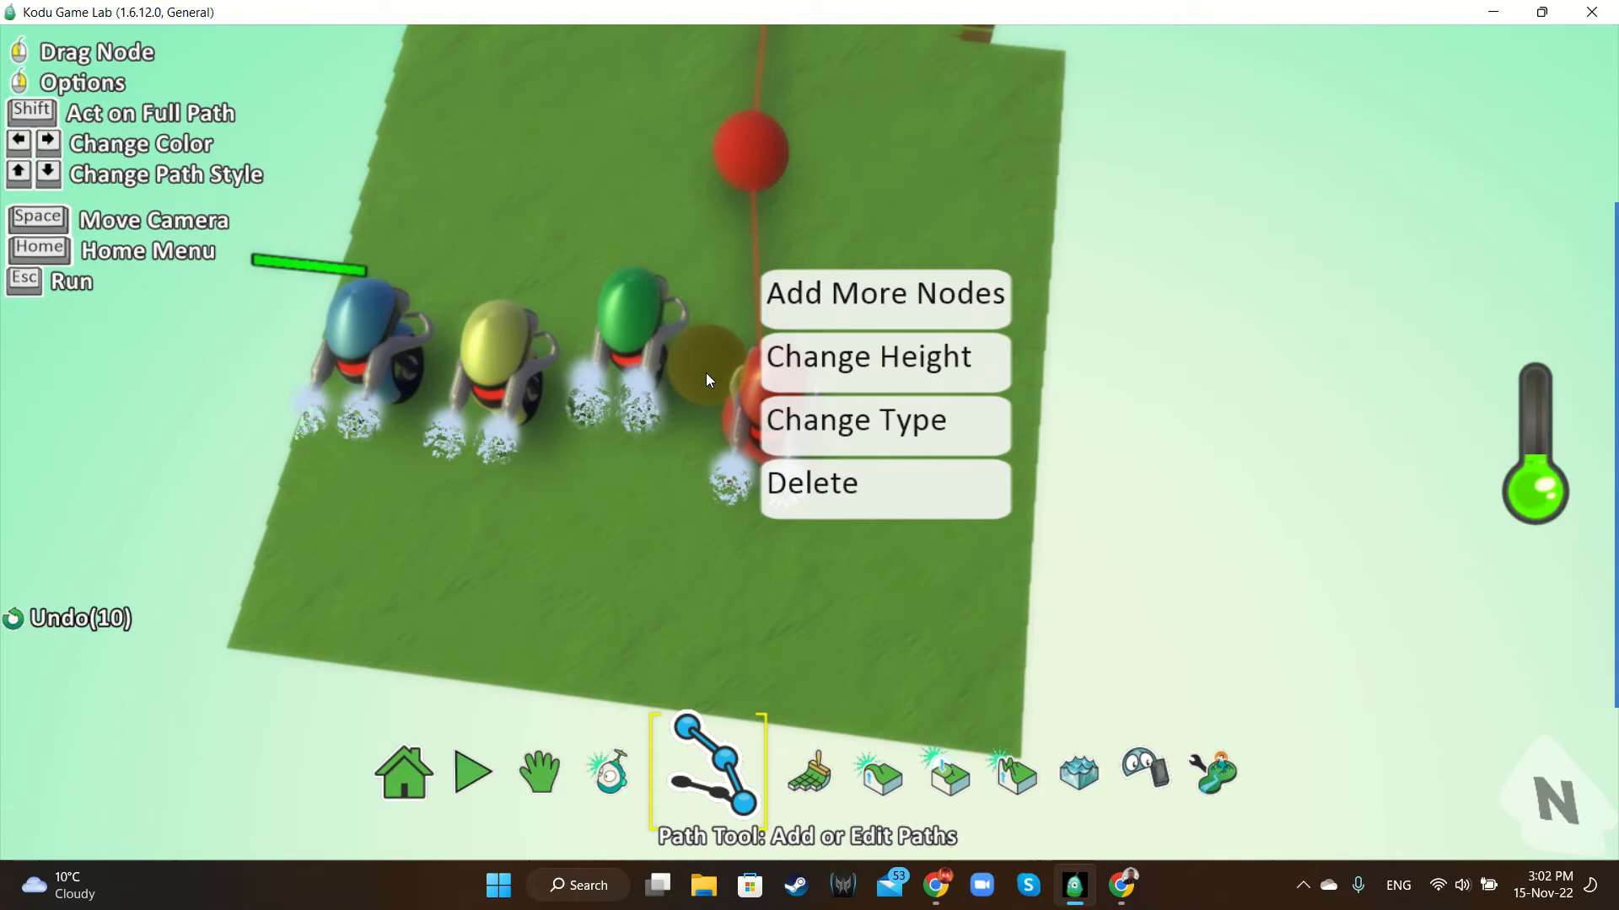
click(801, 498)
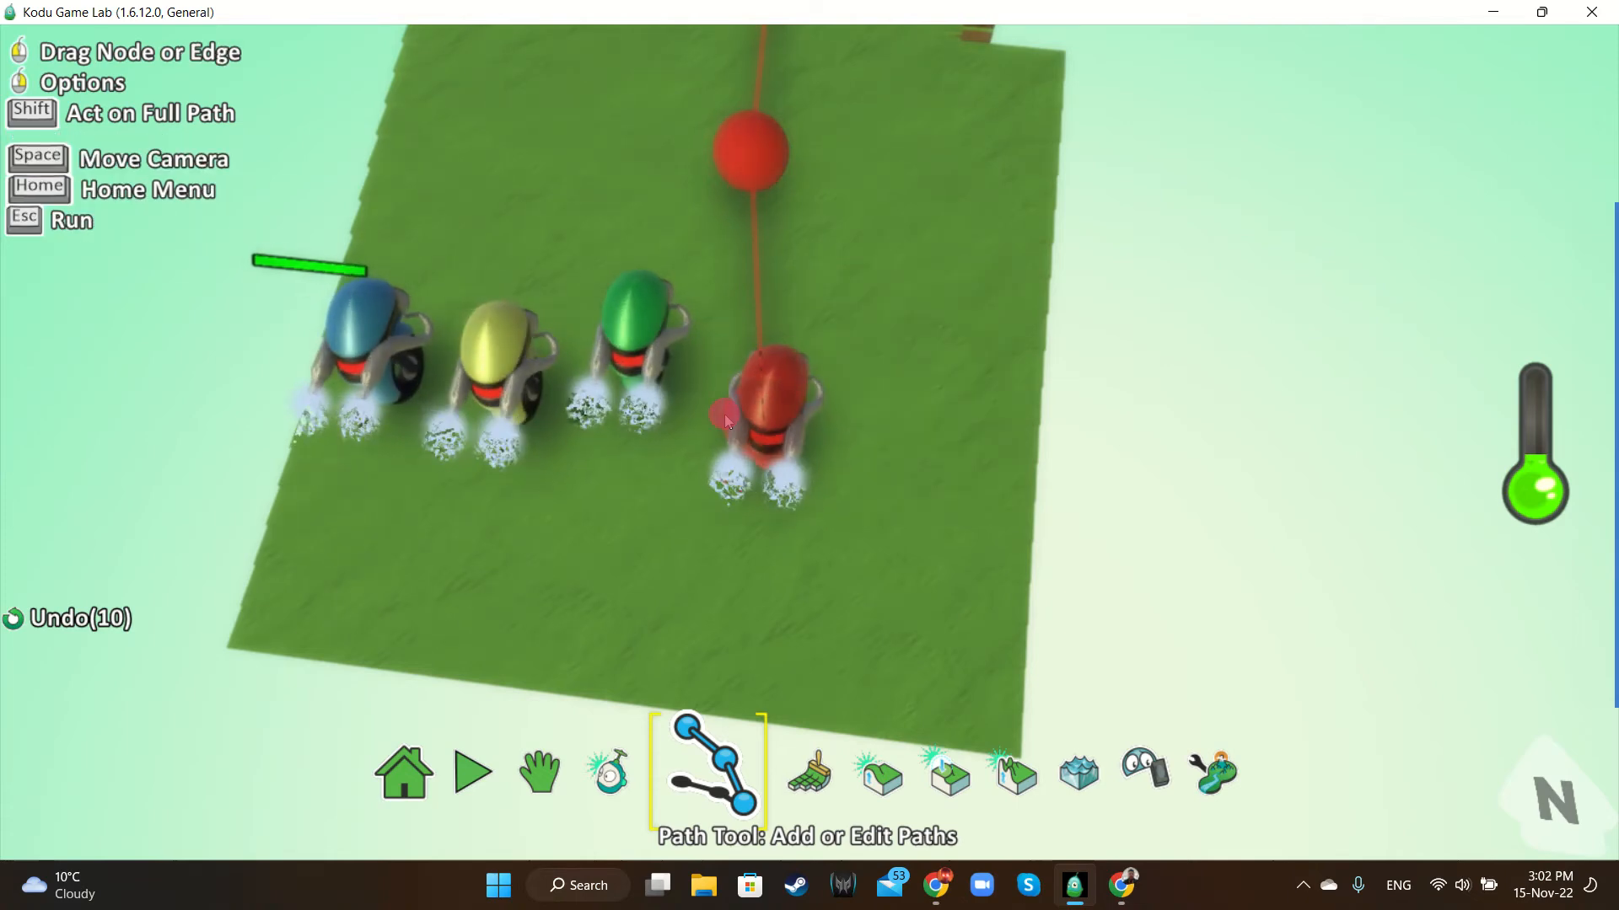
key(space)
right_drag(725, 514, 826, 501)
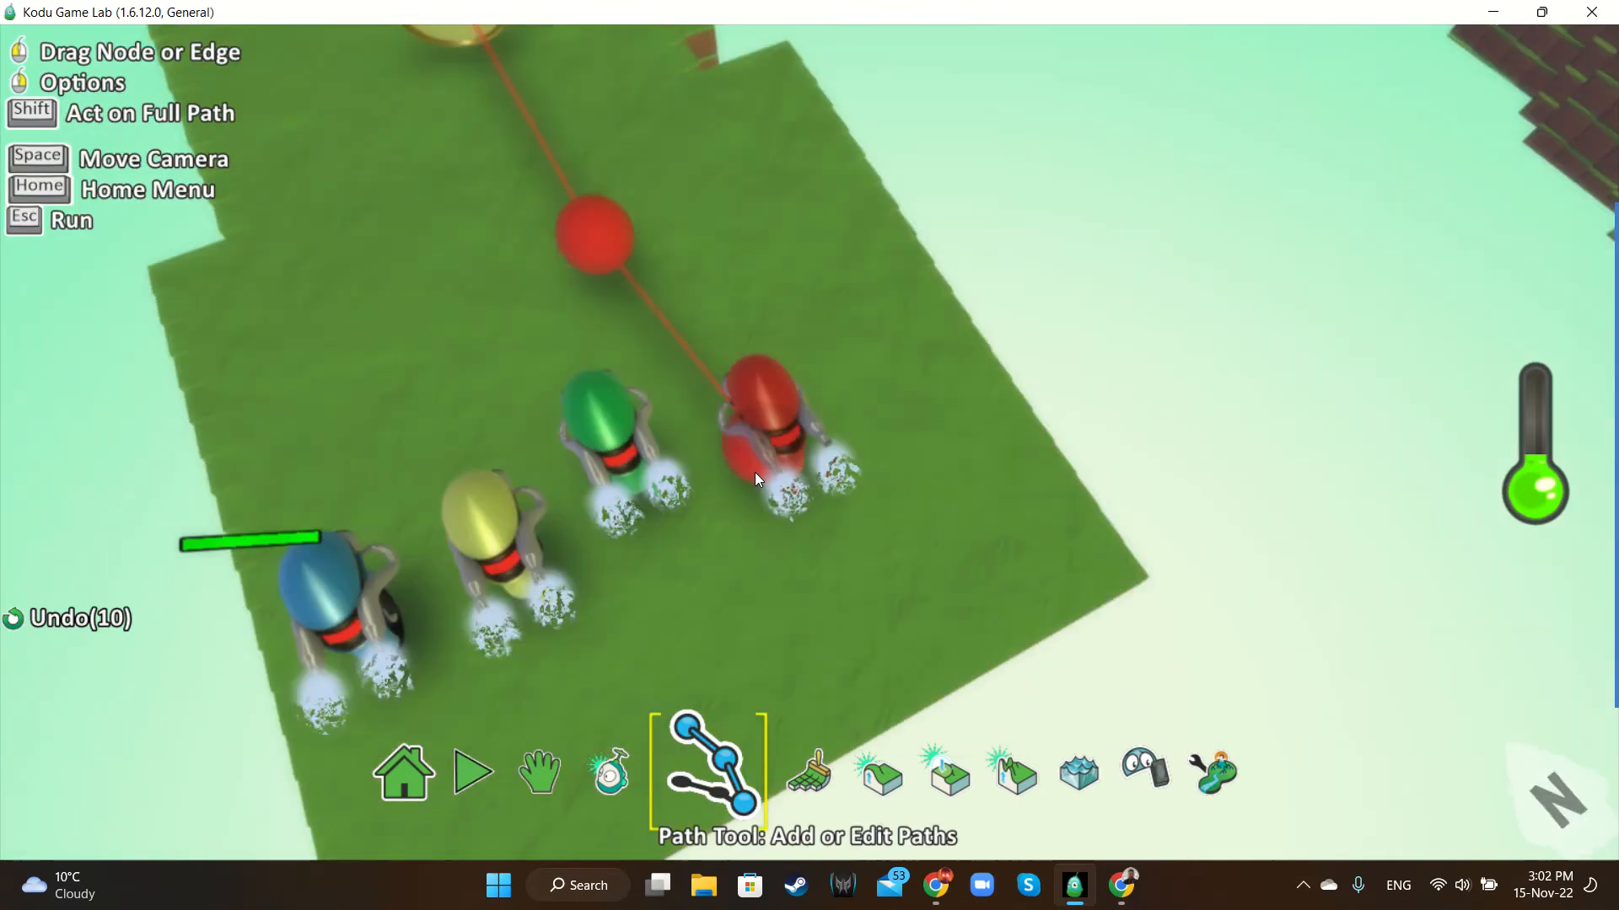
right_click(743, 458)
click(744, 458)
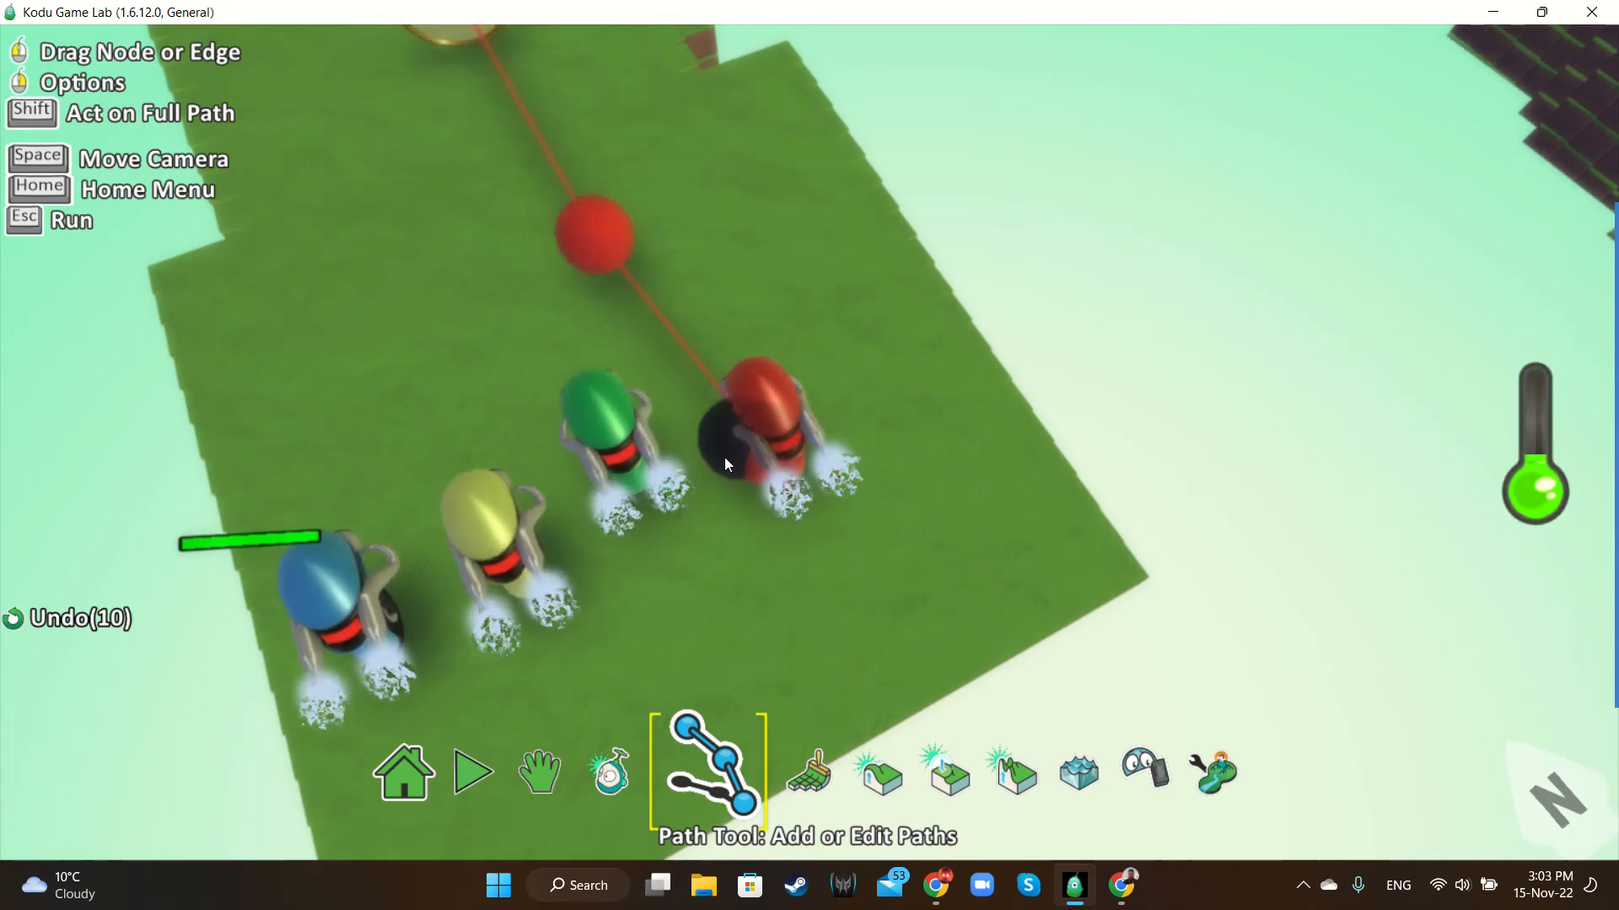
key(Escape)
key(Escape)
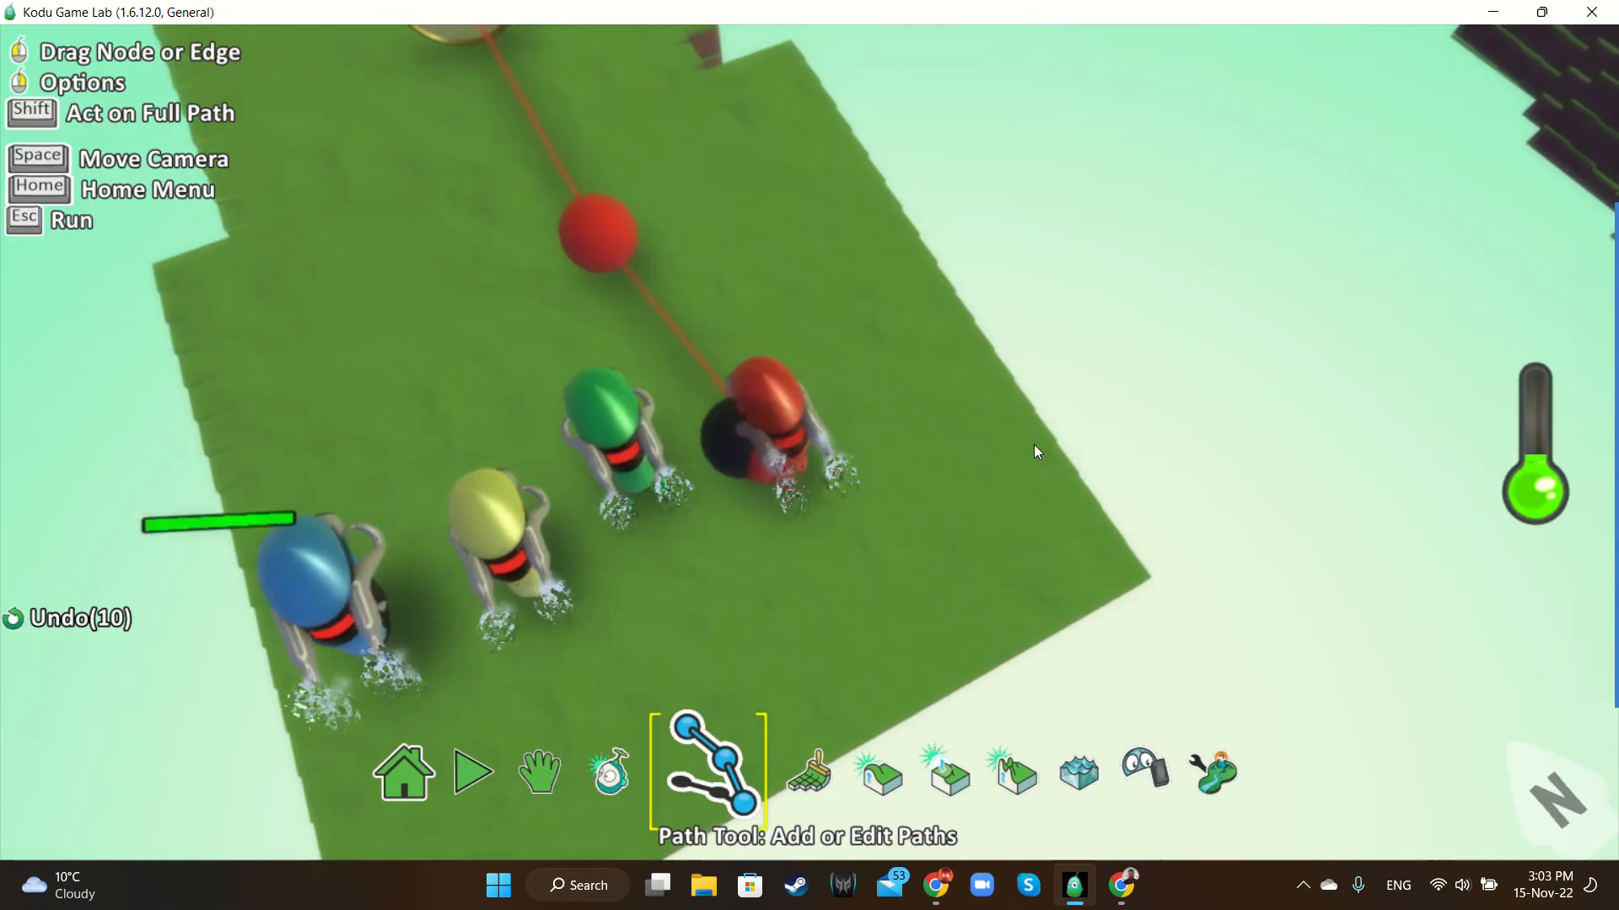
right_click(622, 592)
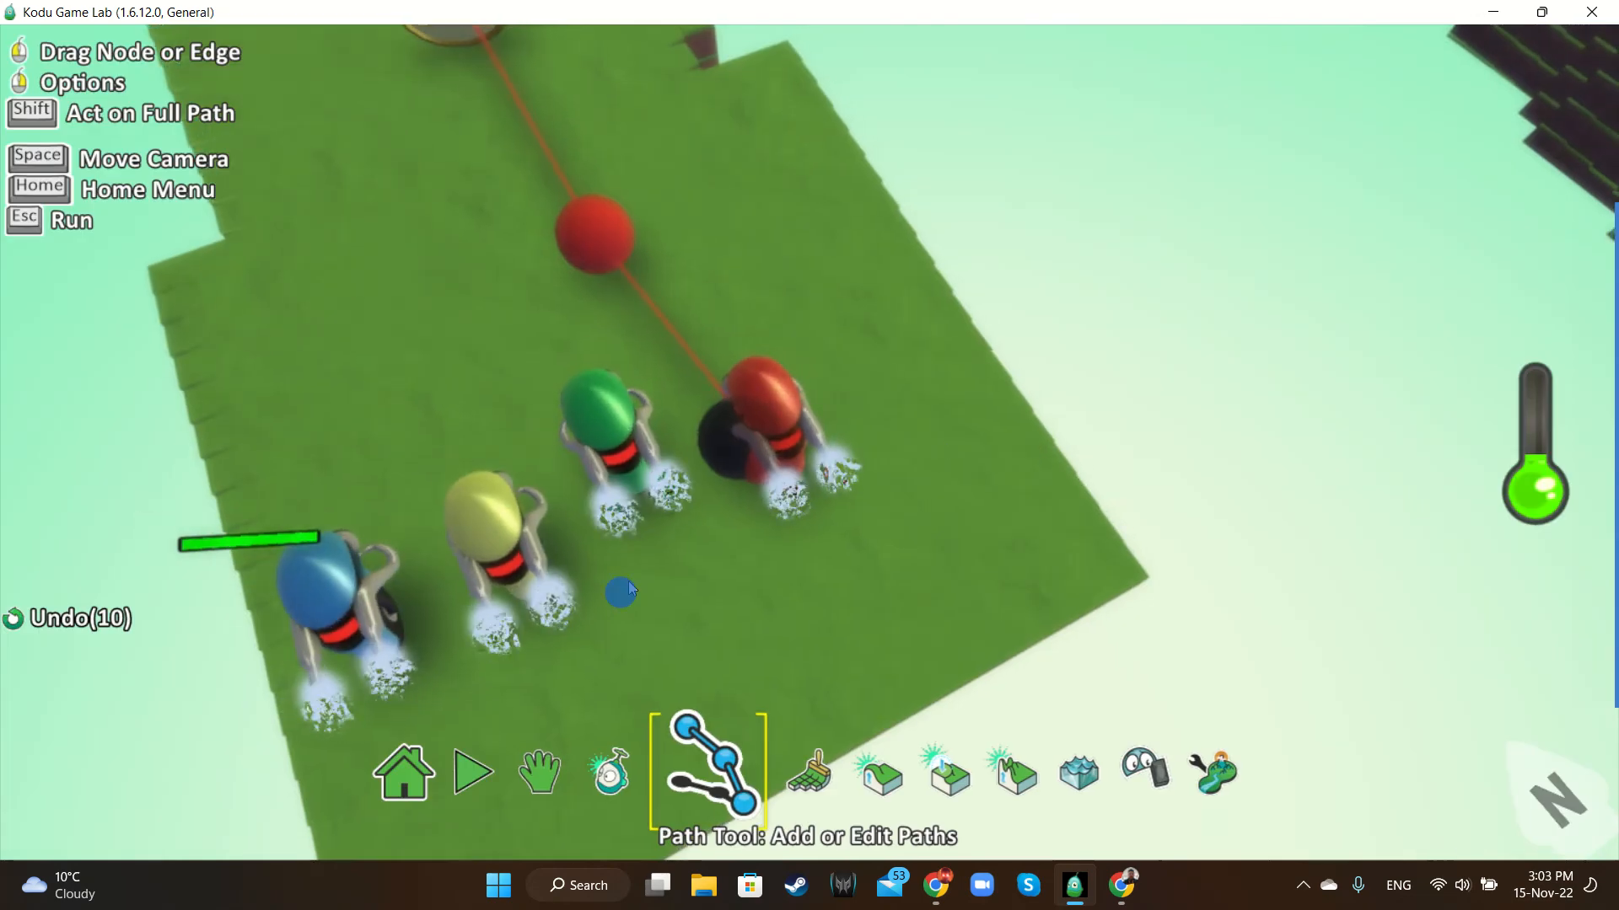
click(715, 763)
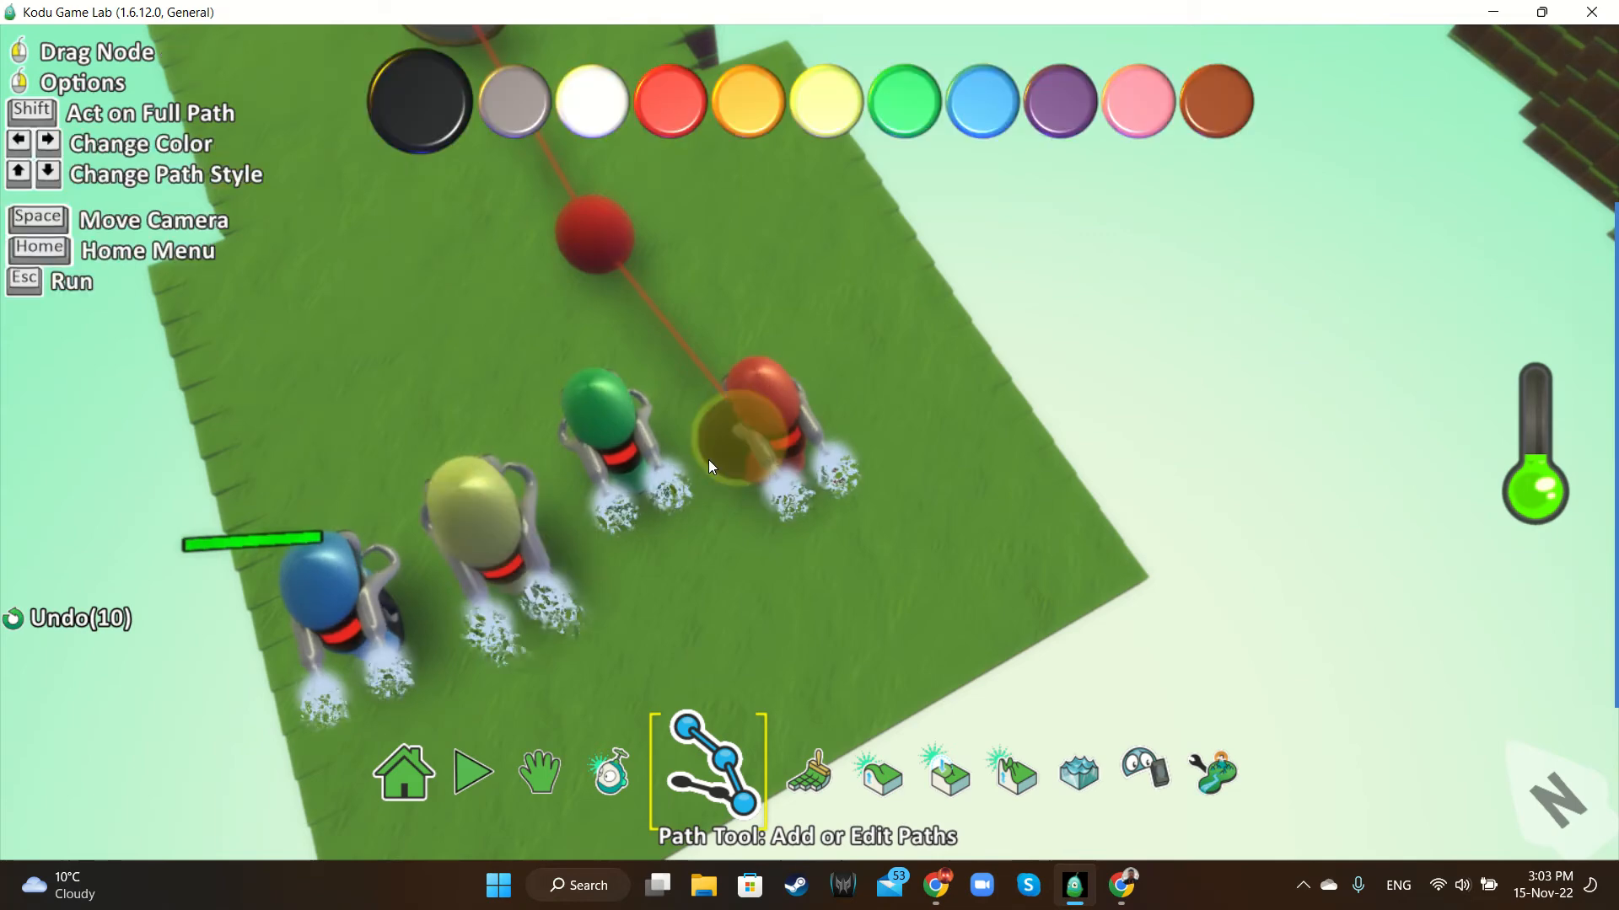
right_click(709, 458)
click(709, 461)
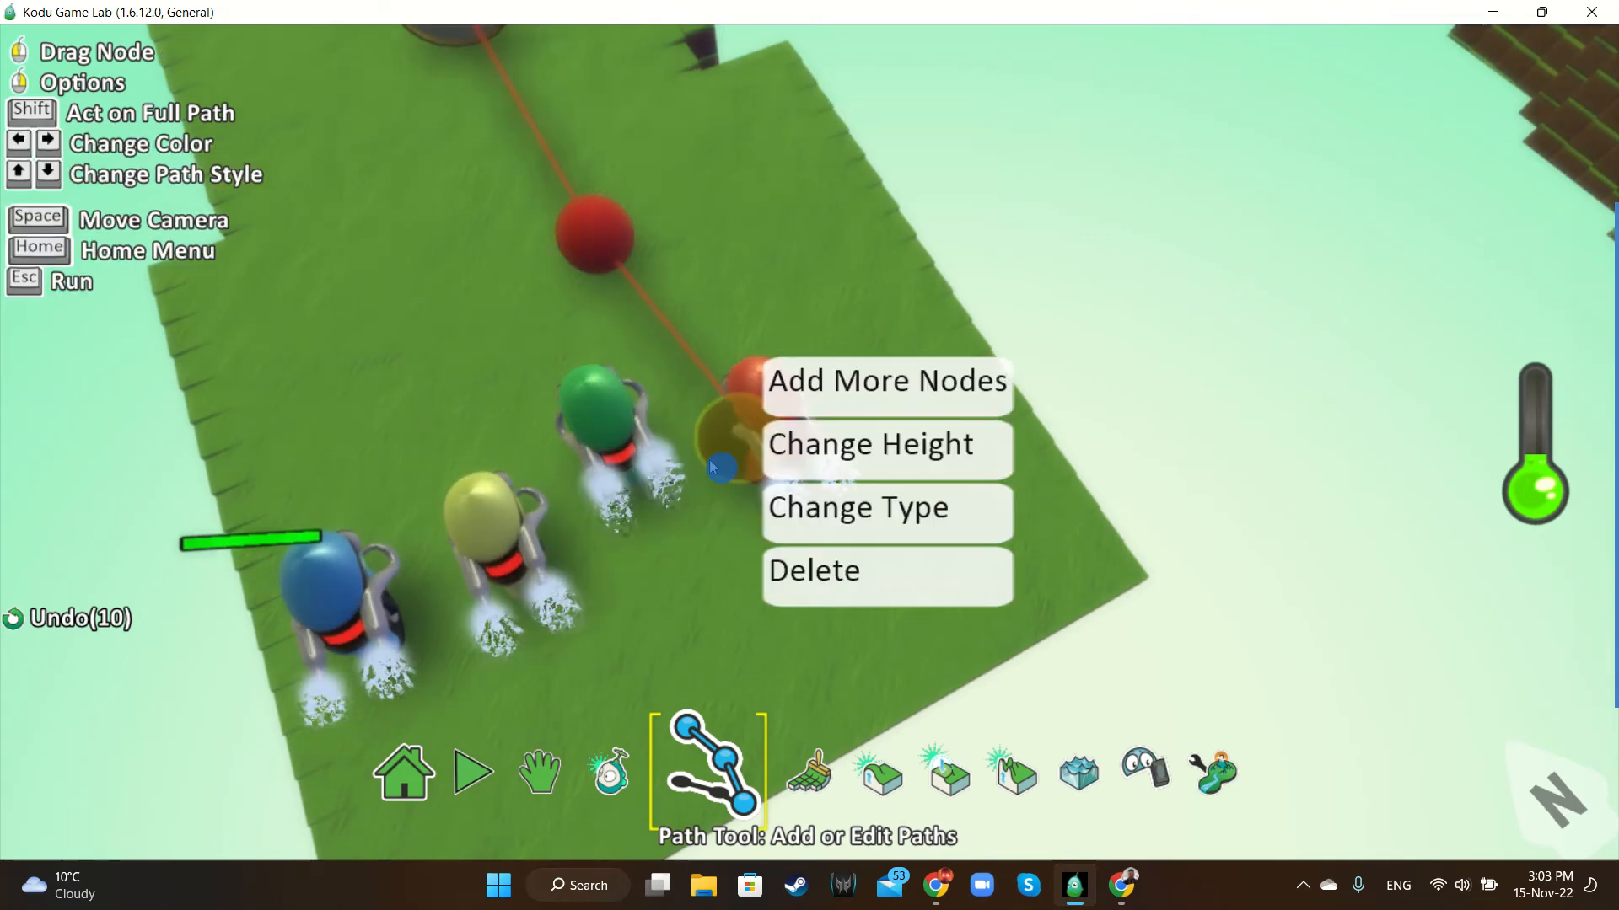
click(813, 583)
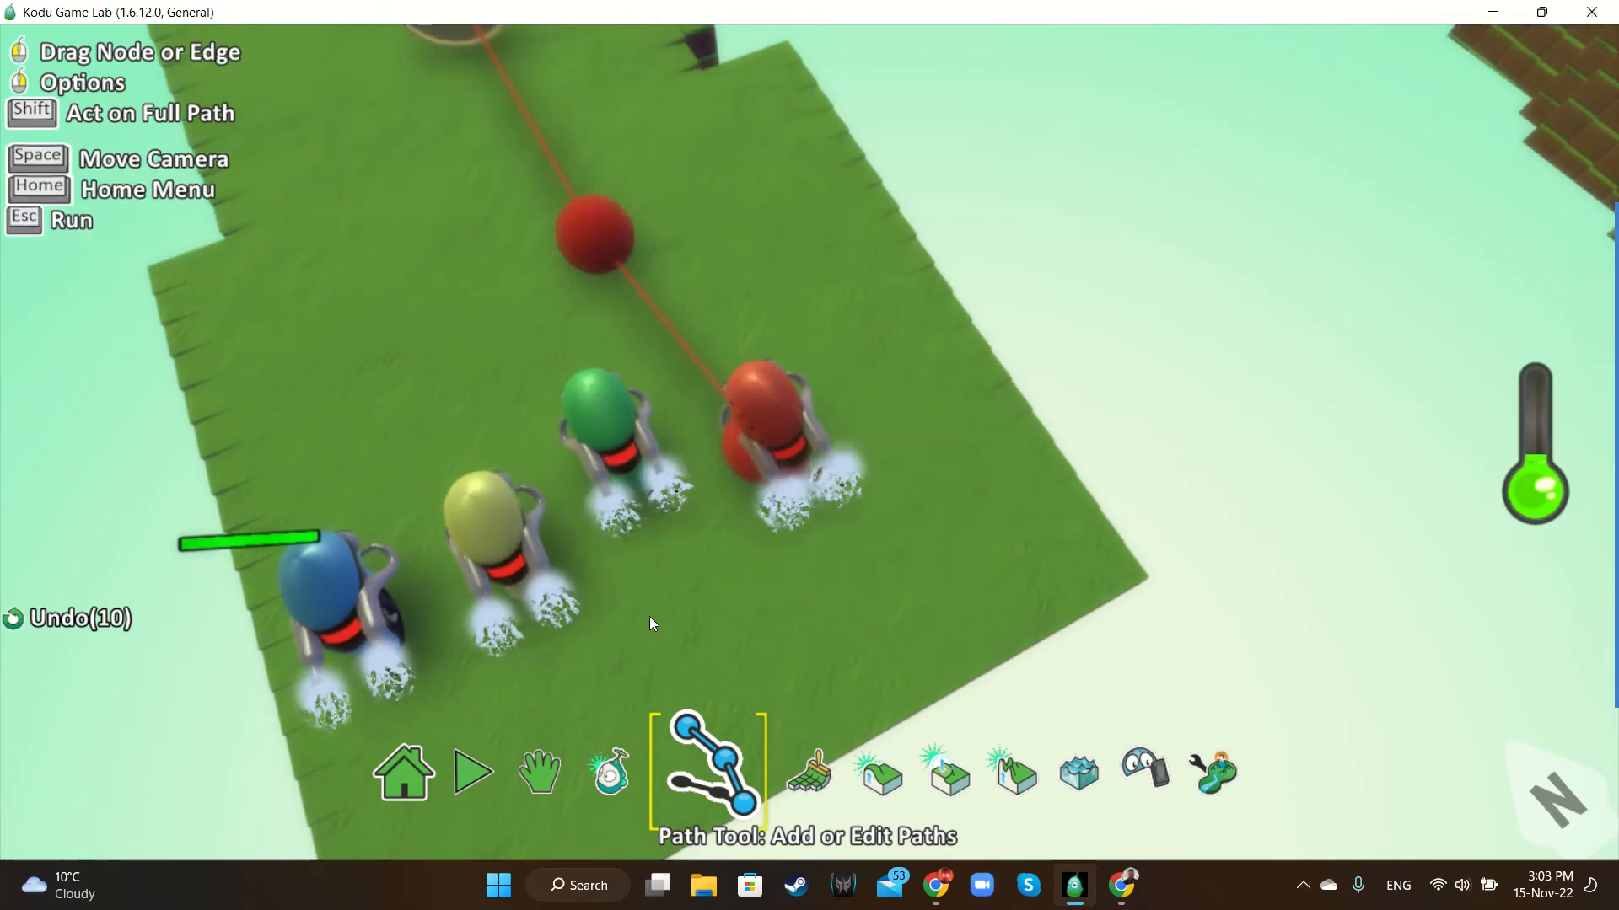
Start a new path at the green cycle and place its second node ahead on the track, beside the red path
scroll(649, 615, down, 5)
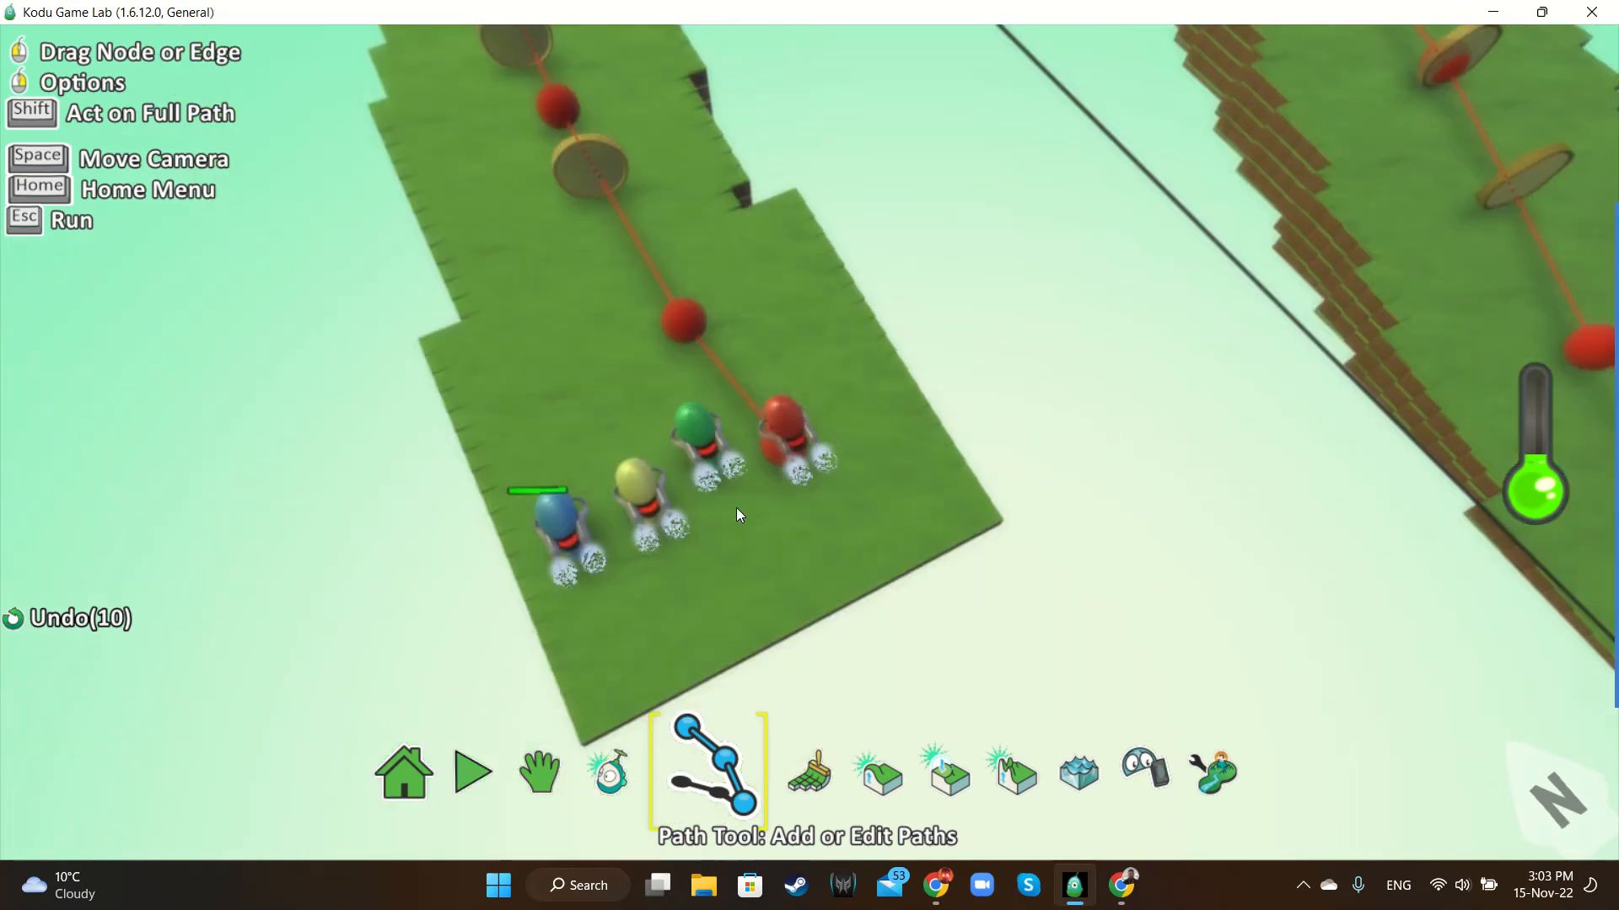
click(811, 554)
key(space)
right_drag(811, 554, 701, 569)
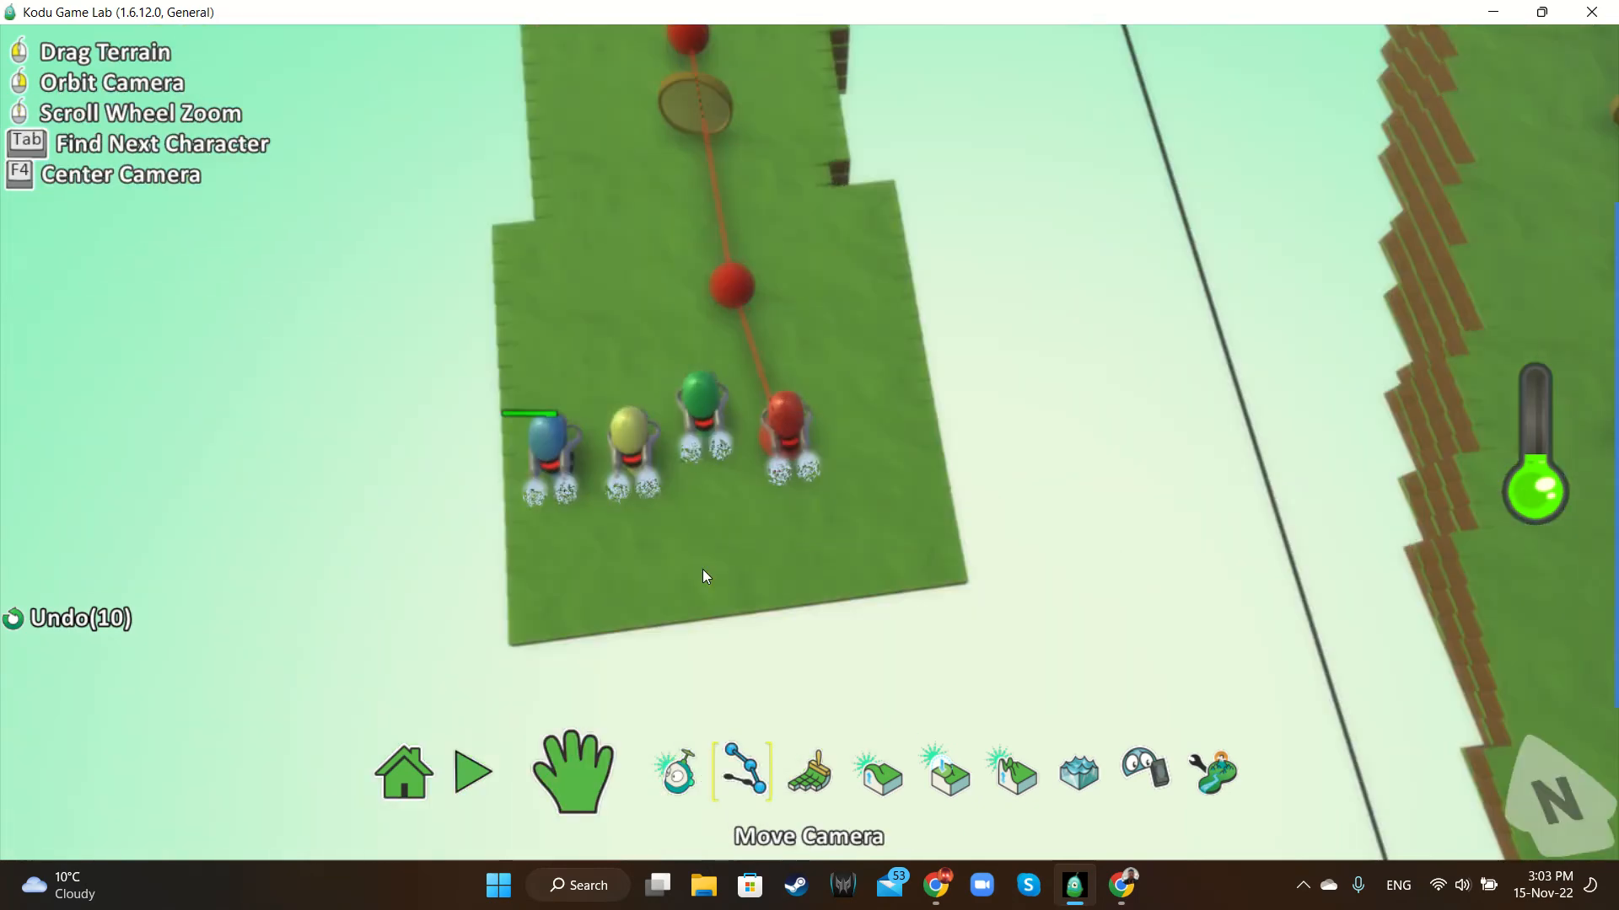
click(697, 422)
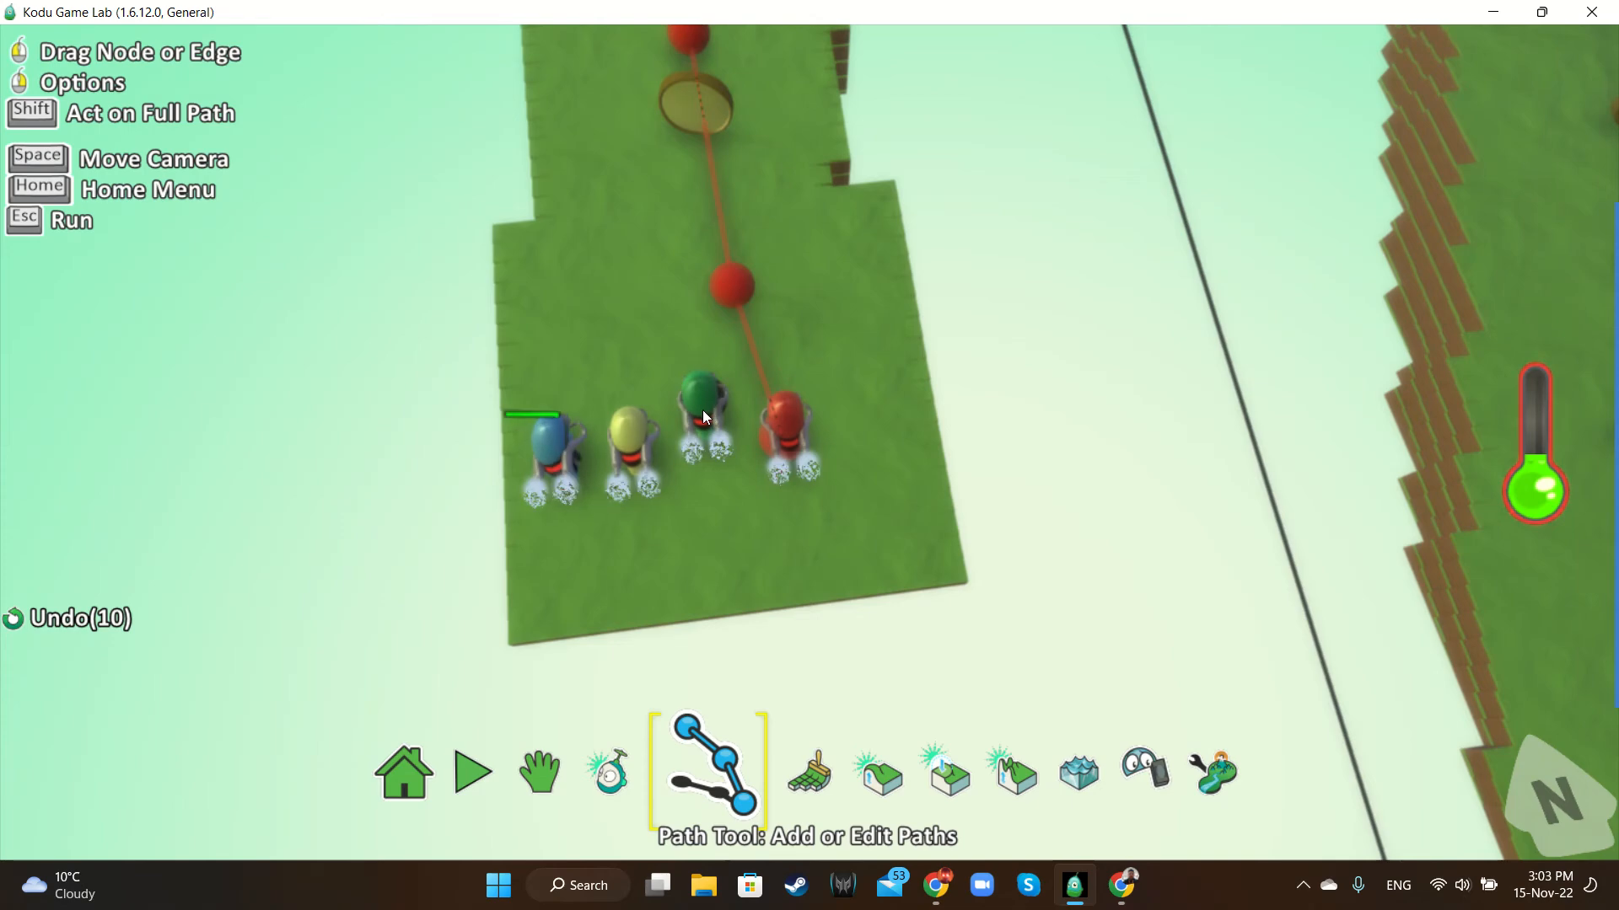
scroll(701, 410, down, 3)
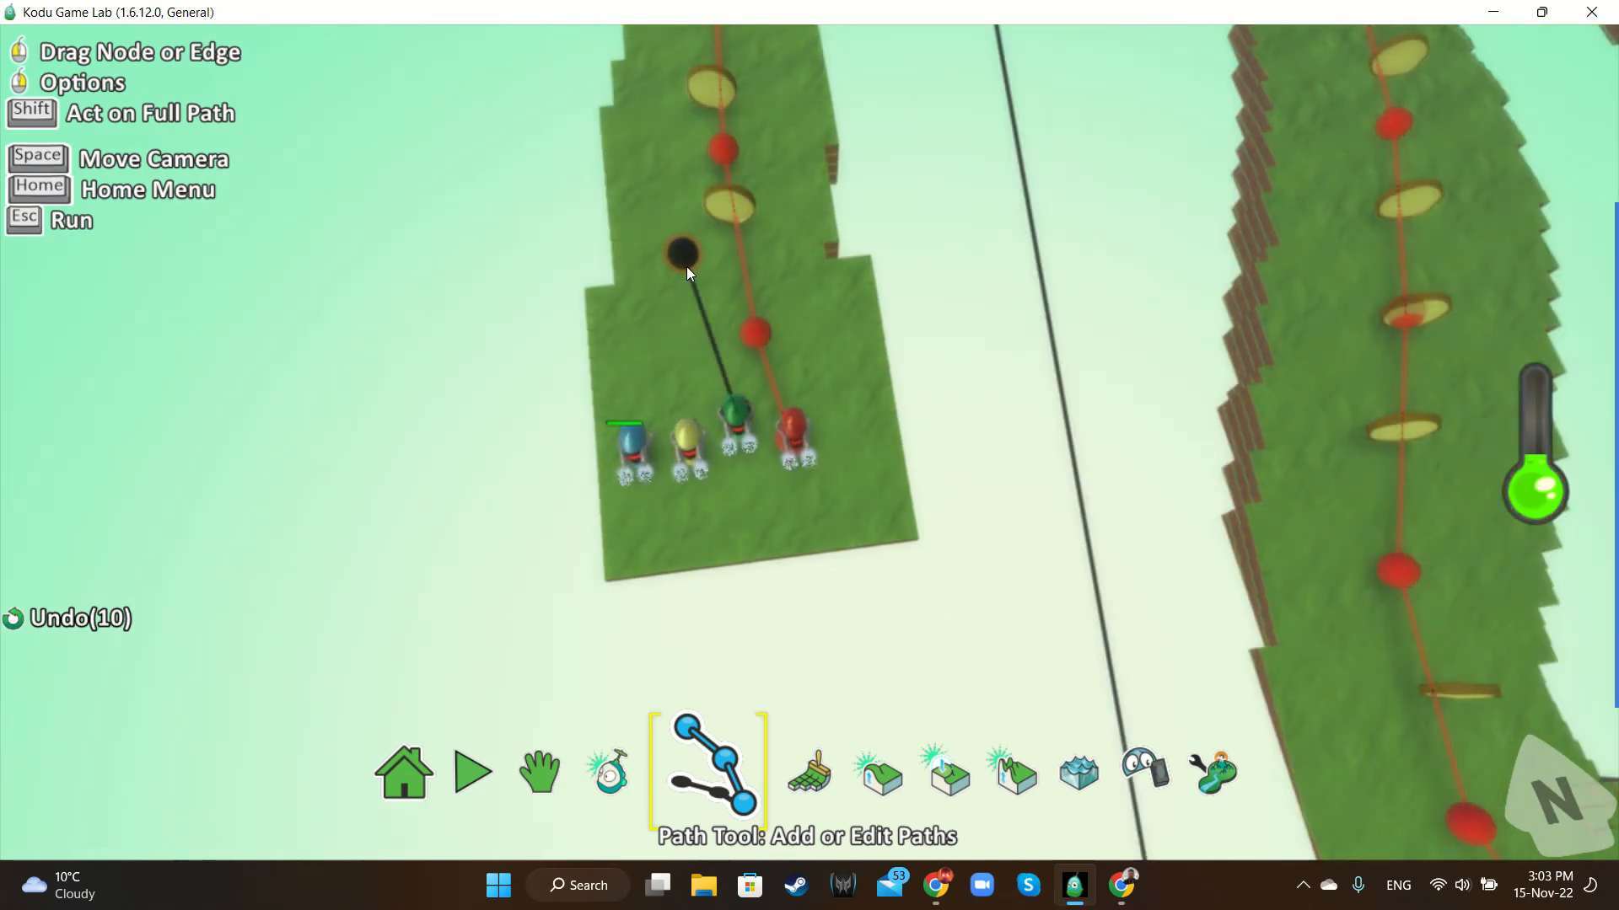
click(701, 273)
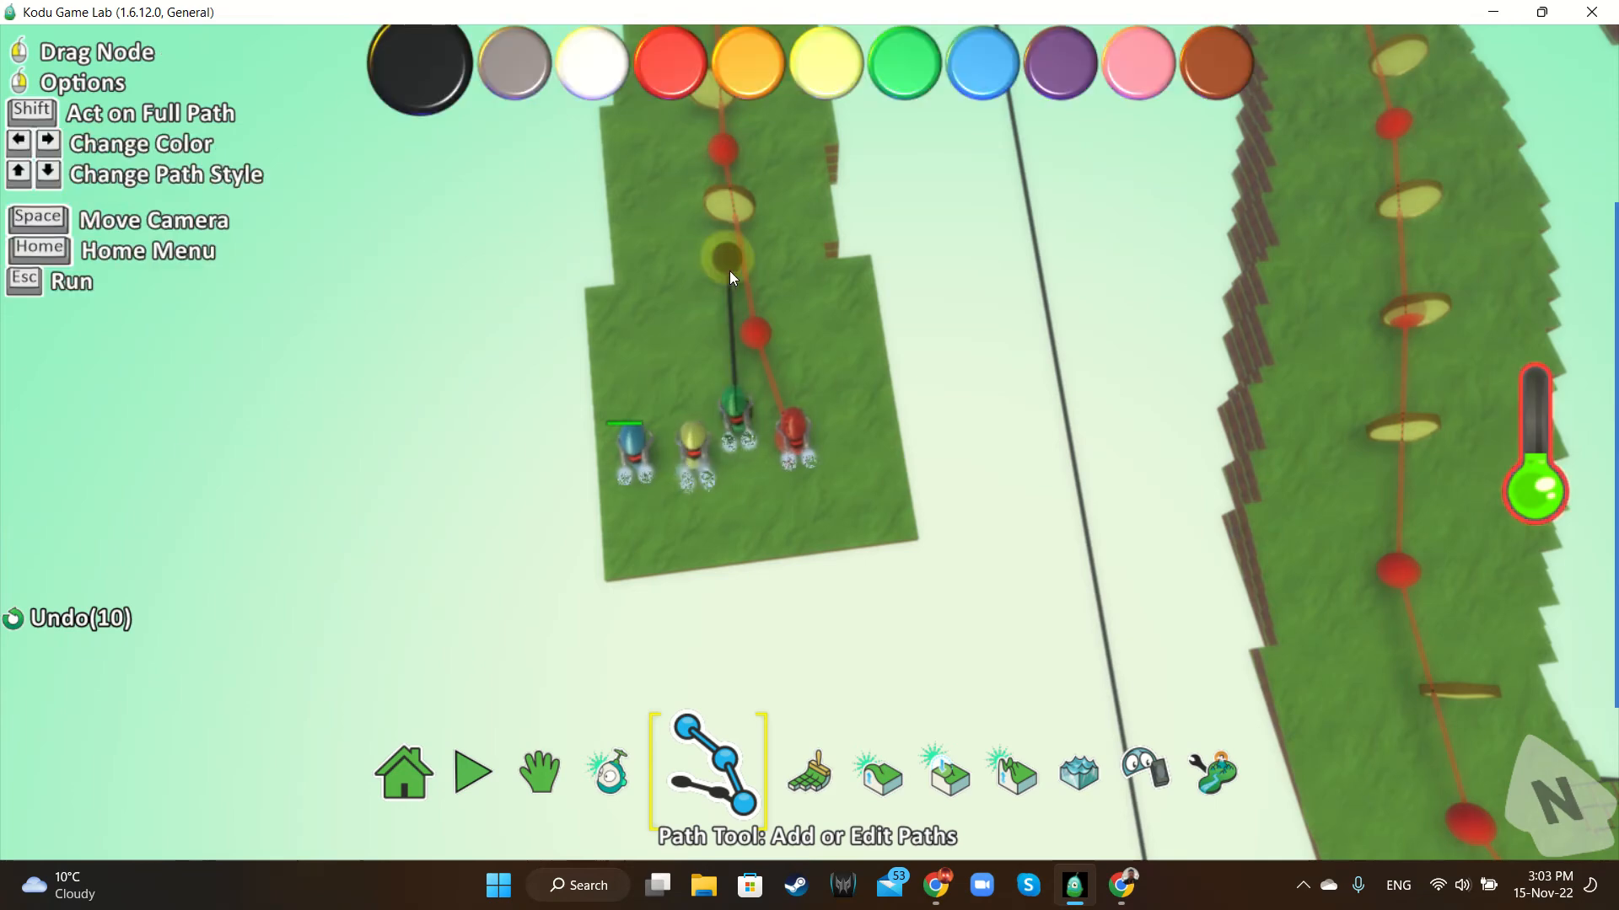
Change the colour of the new path starting at the green cycle to green
key(Right)
key(Right)
key(Right)
key(Right)
key(Right)
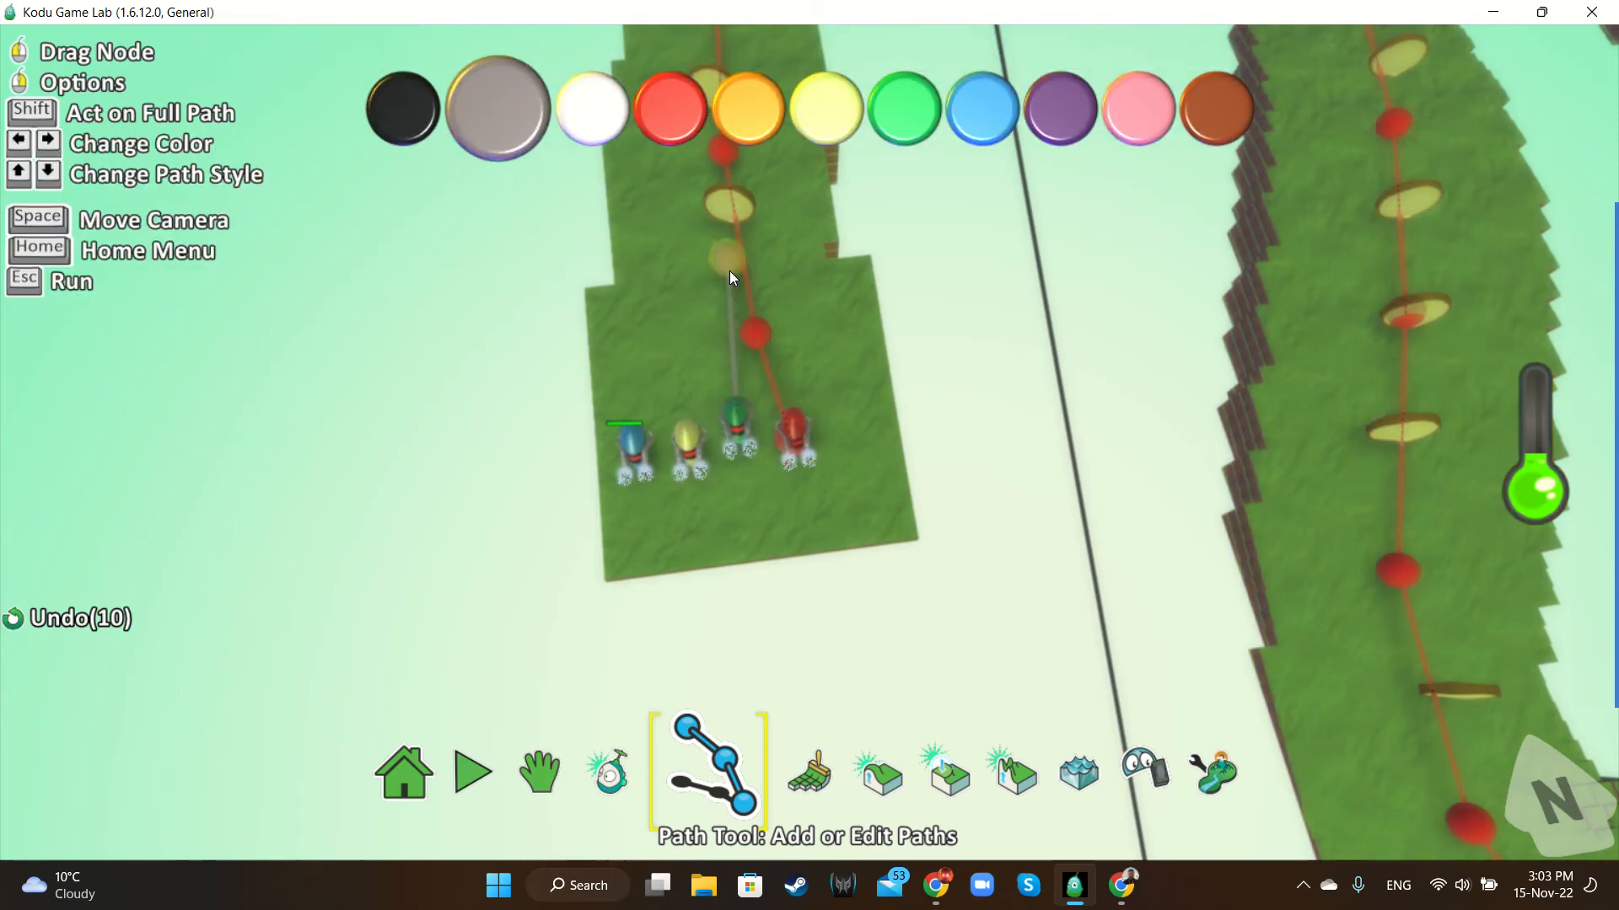
key(Right)
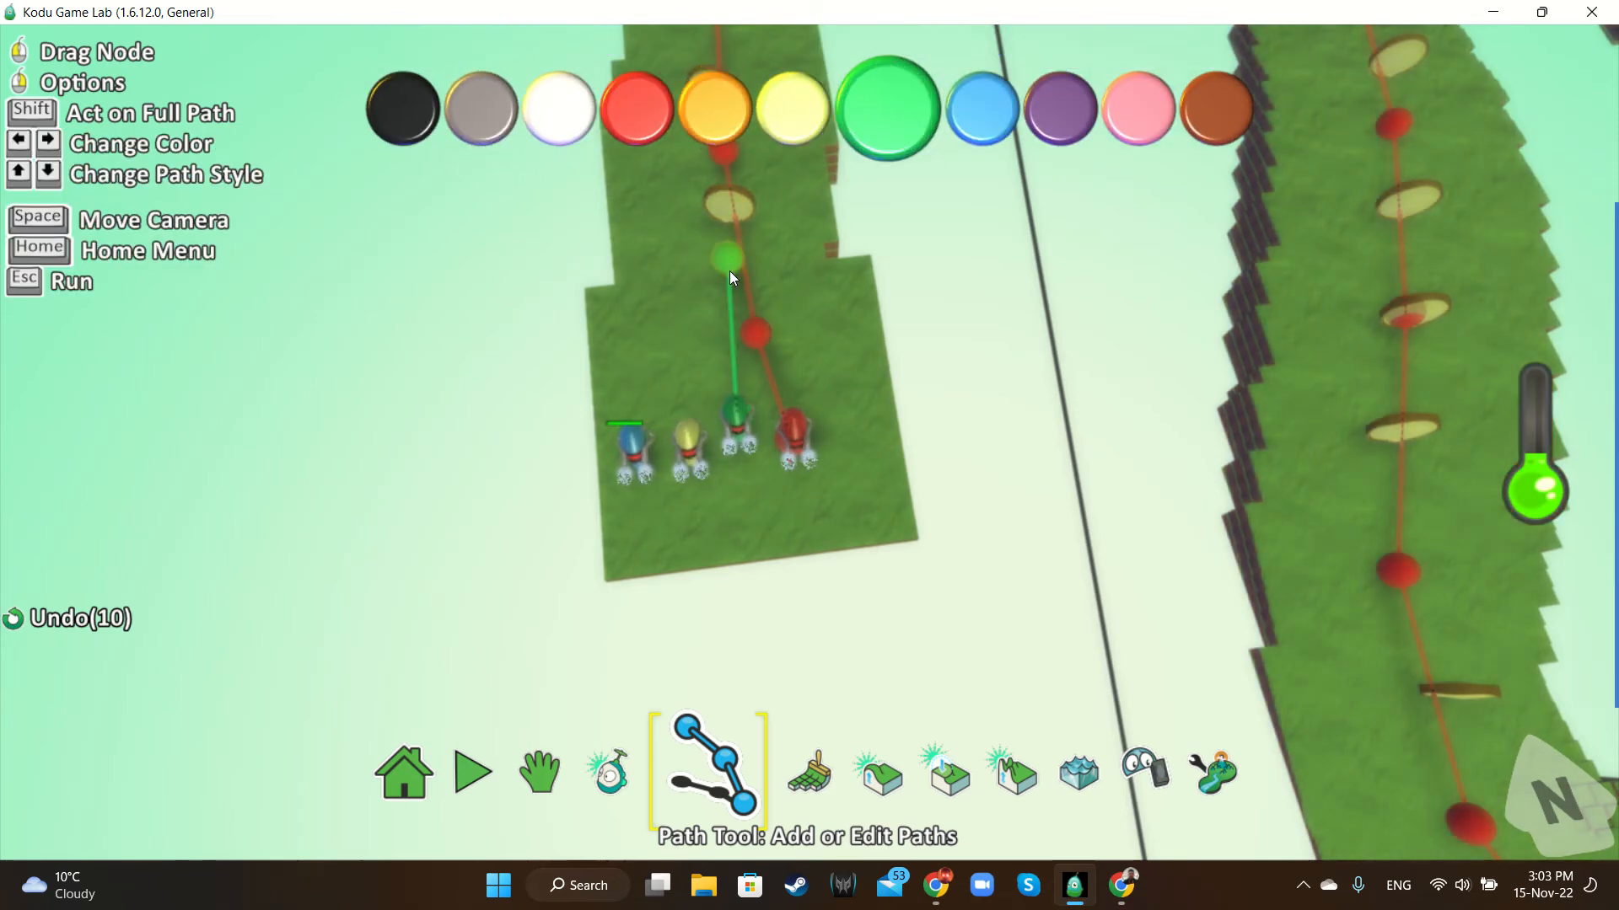
Extend the green path with zigzagging nodes along the first straight, crossing the red path, up to the first bend
scroll(730, 271, down, 5)
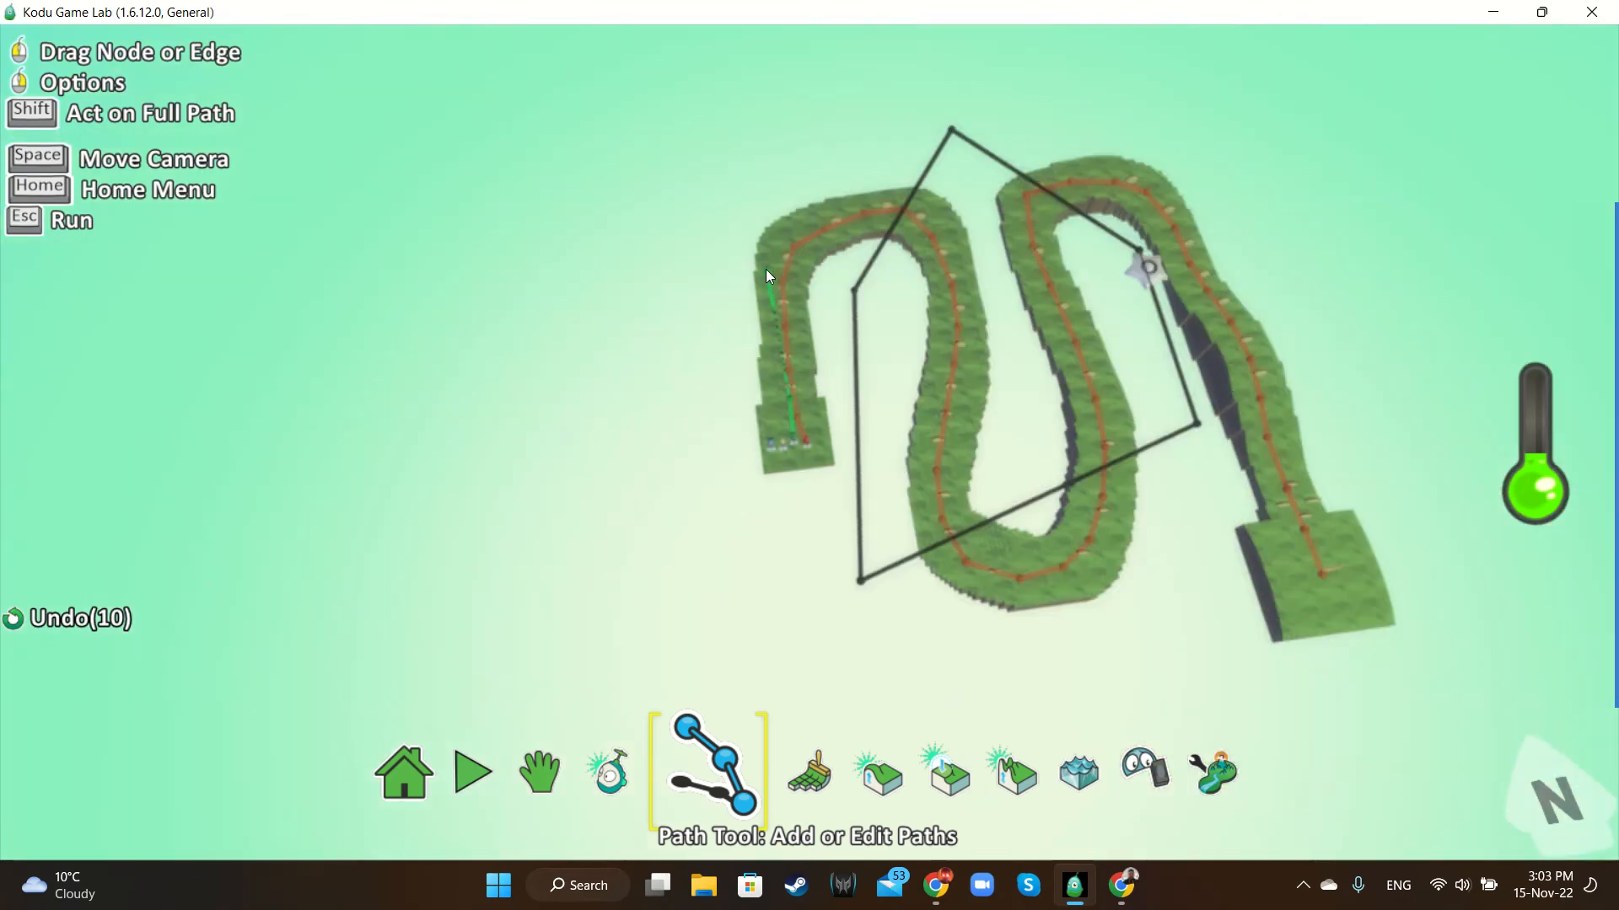
scroll(766, 270, up, 5)
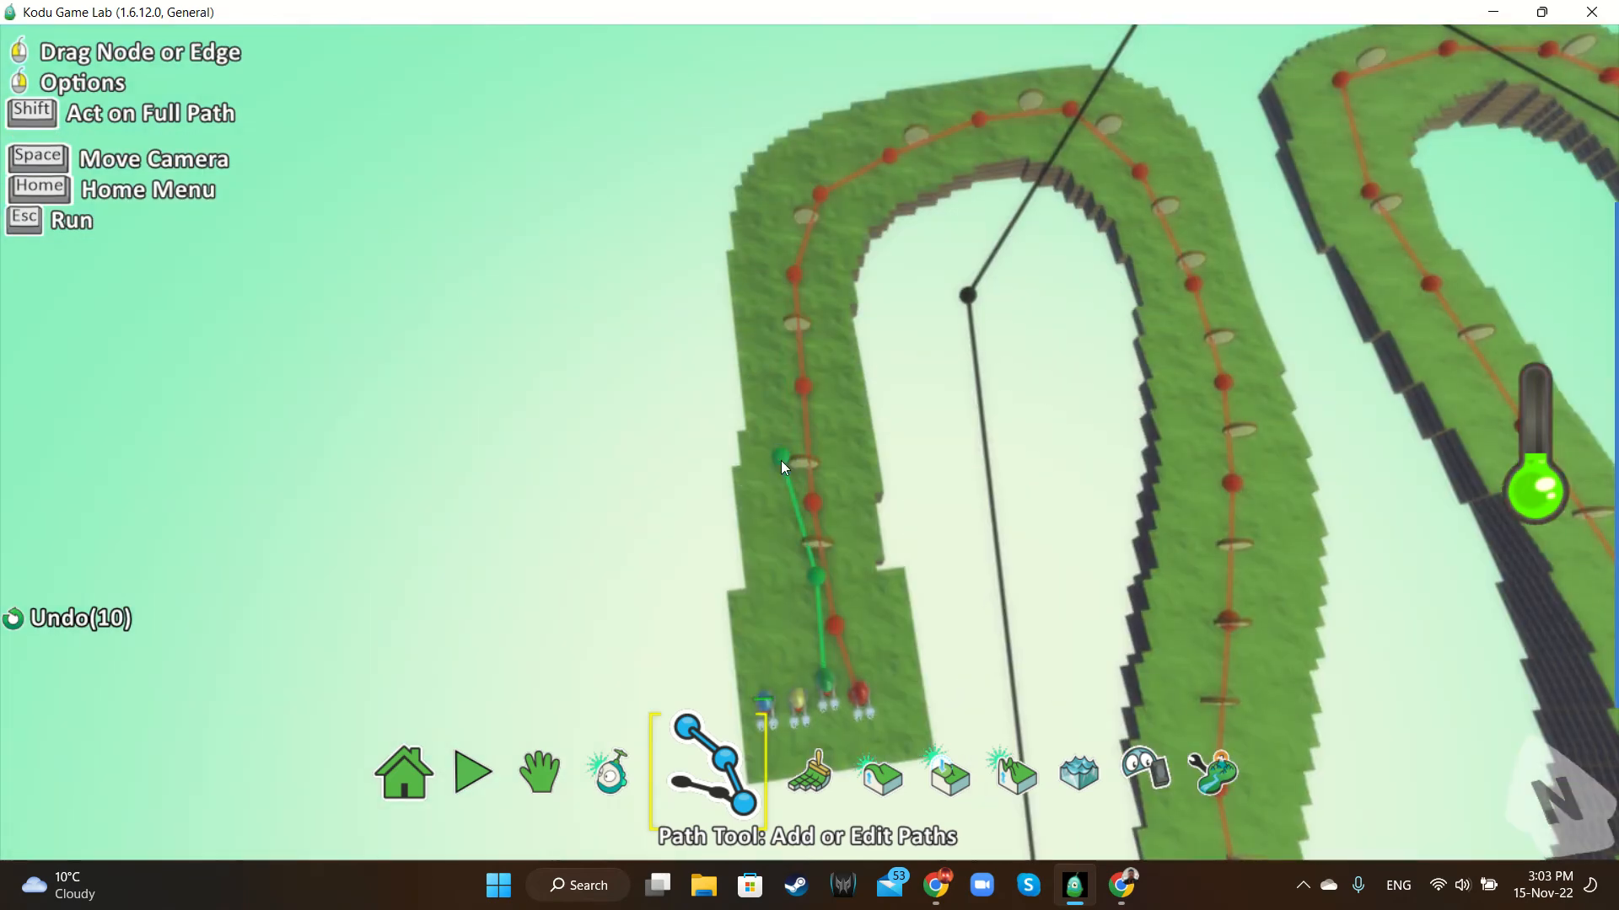
click(781, 460)
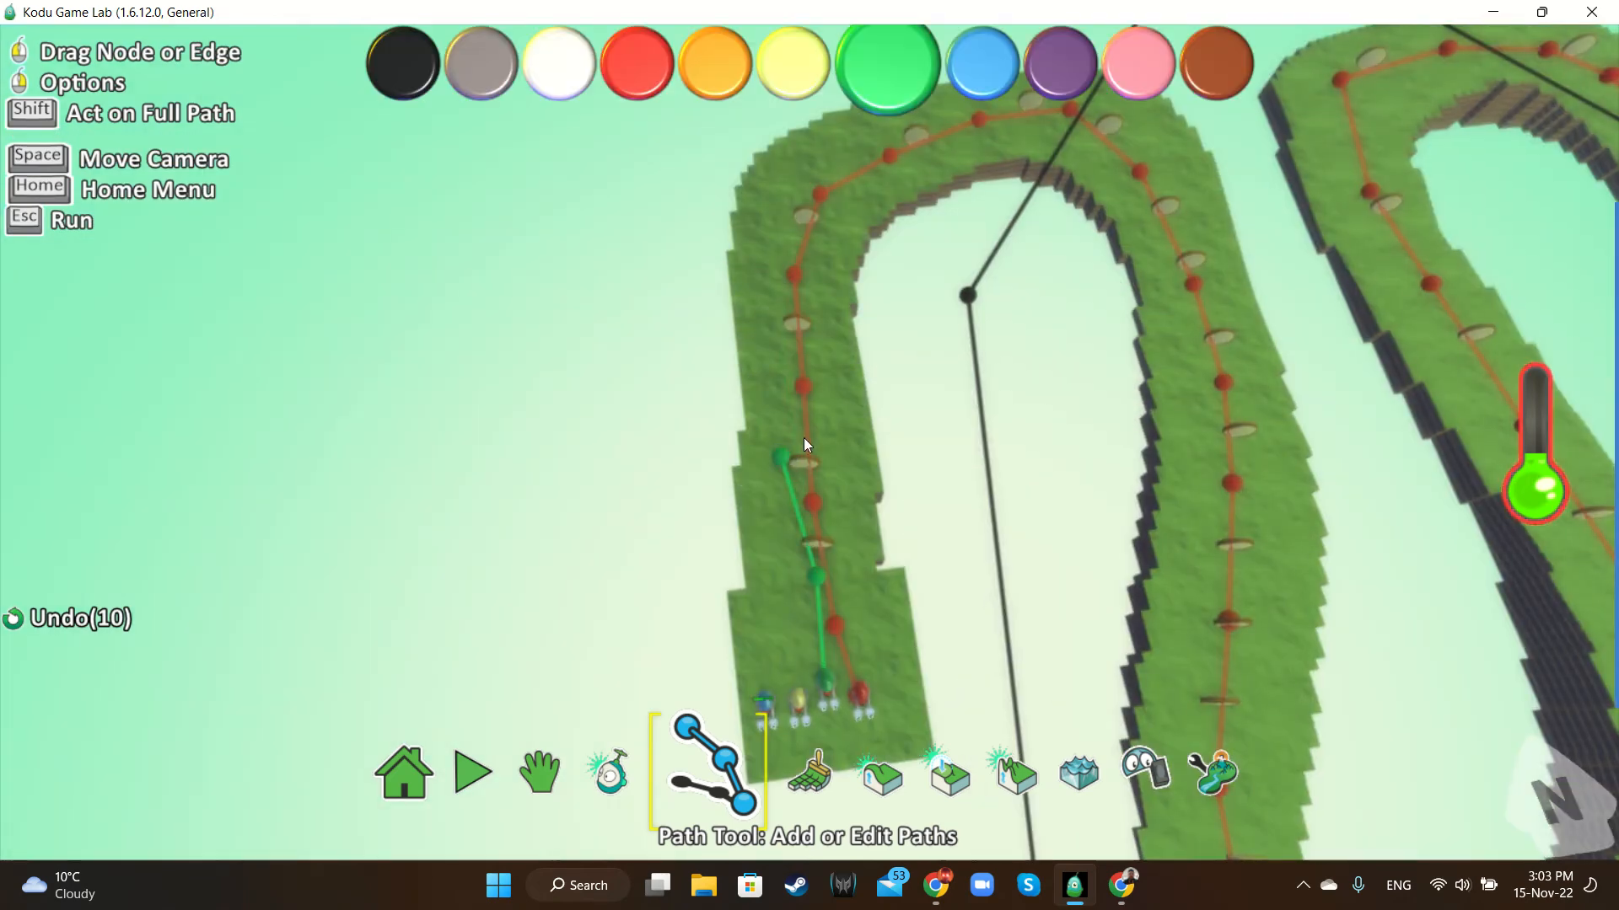
click(828, 405)
click(768, 313)
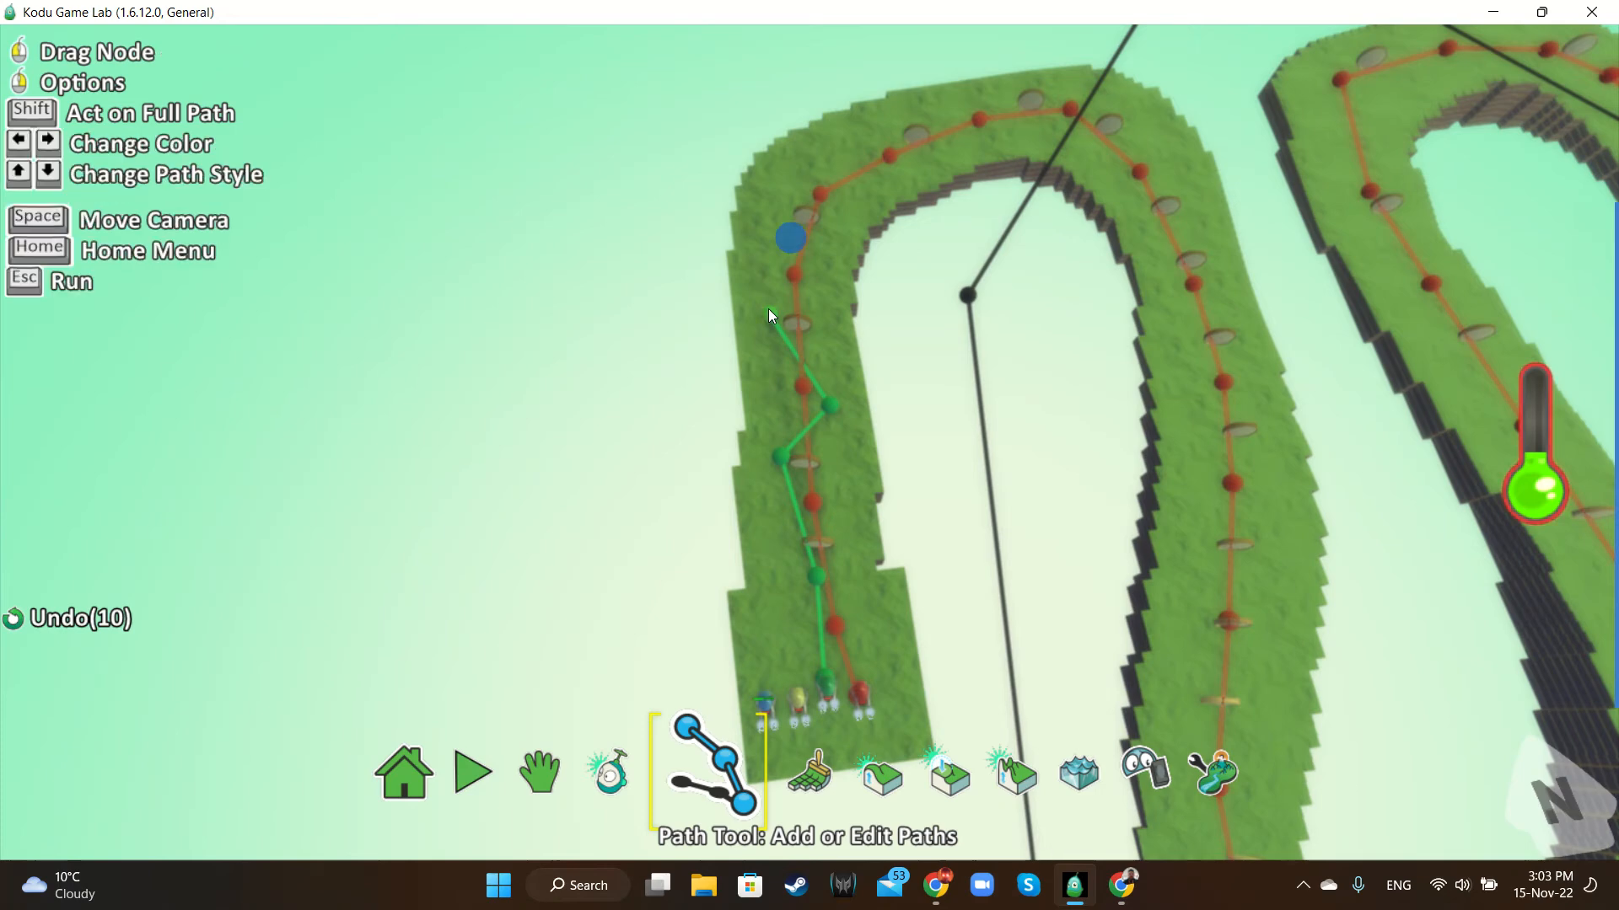
click(792, 238)
click(846, 191)
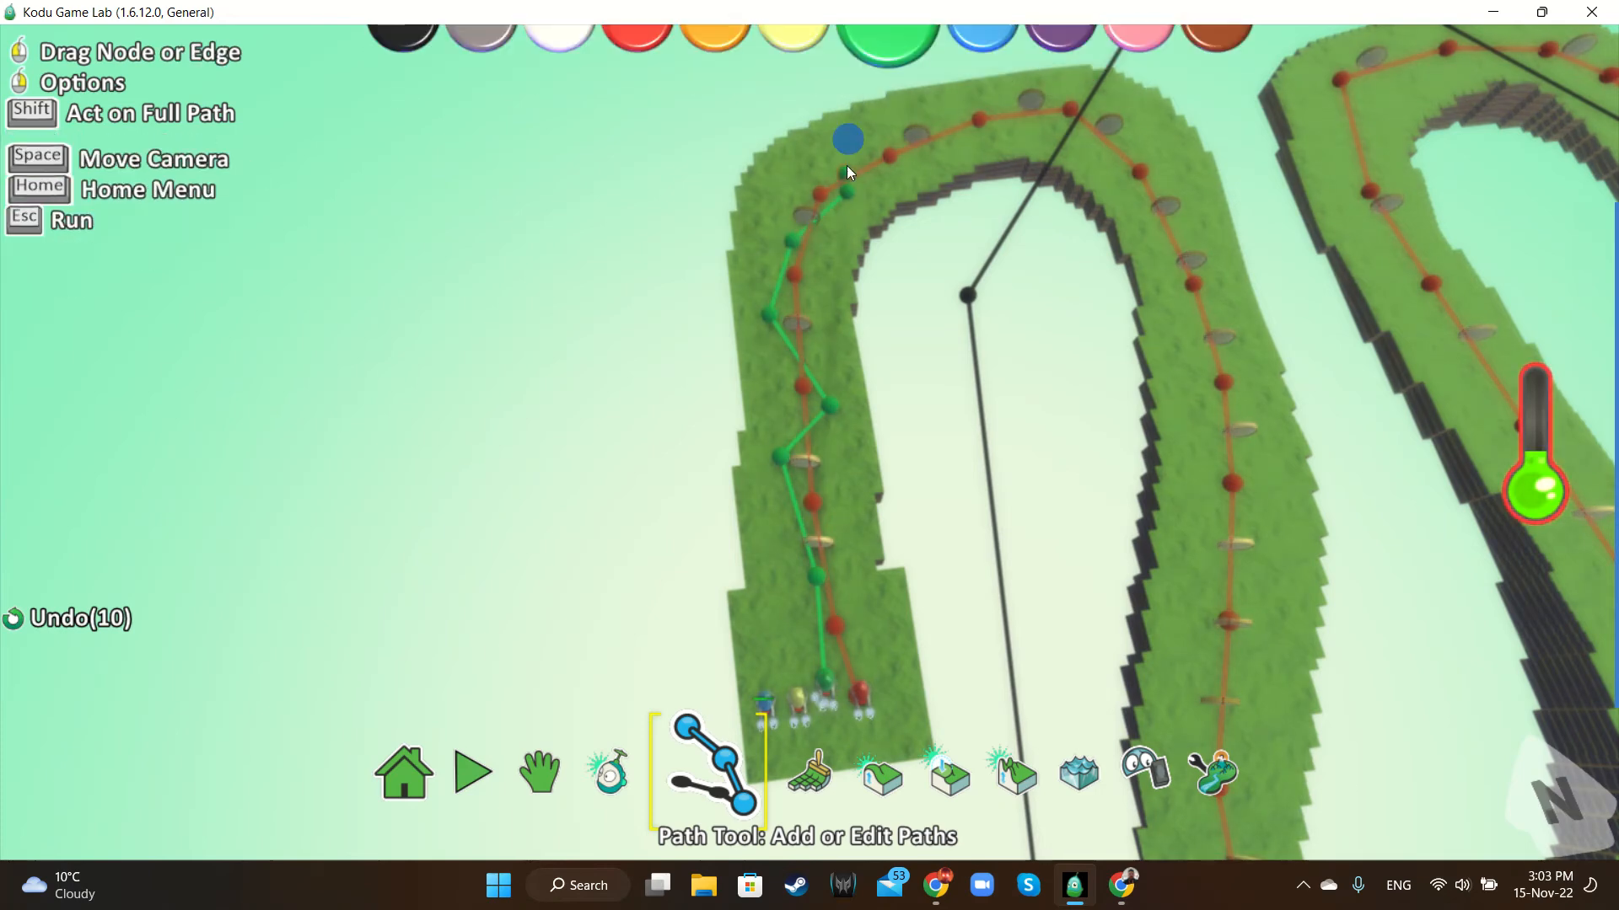
Continue the green path around the first bend and down the second straight, weaving beside the red path
click(848, 139)
click(950, 130)
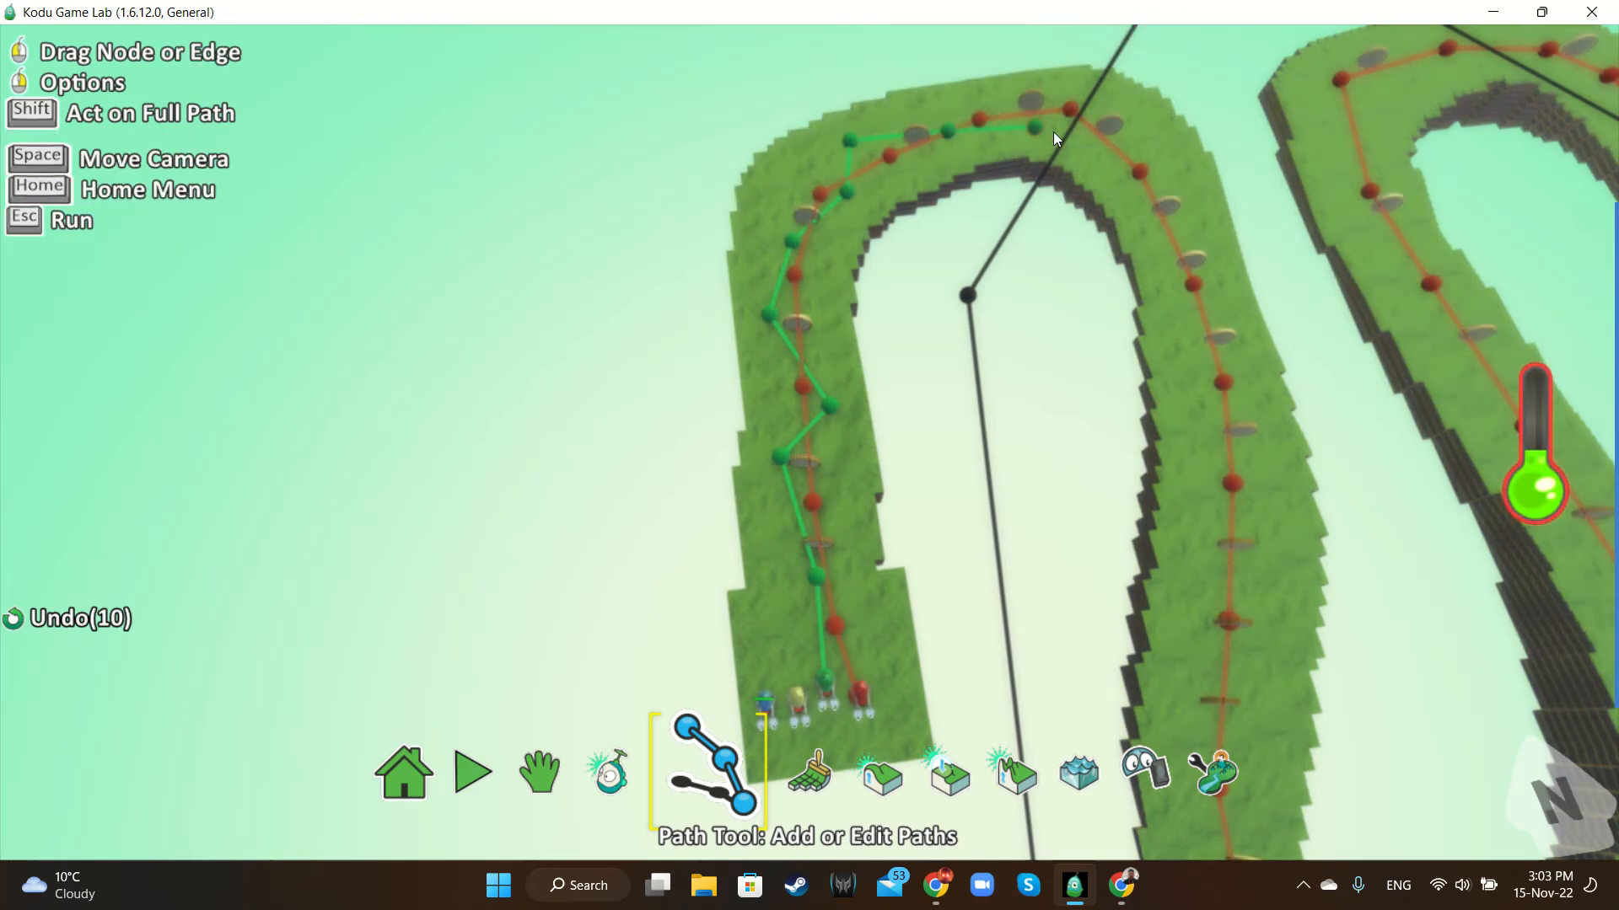
click(1113, 130)
click(1138, 172)
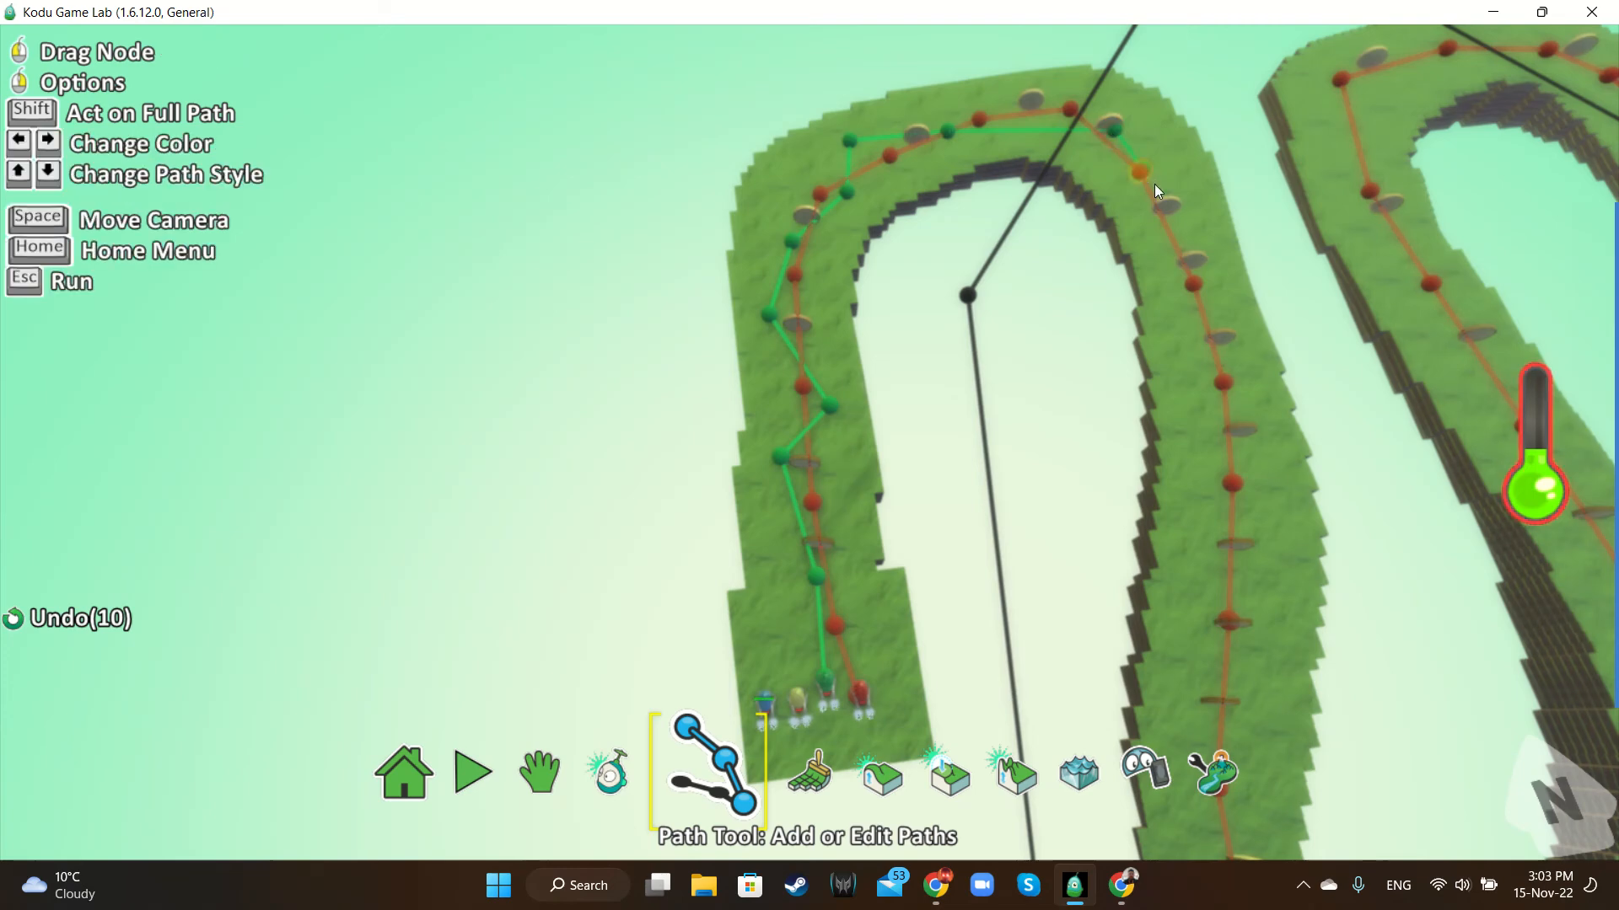
click(1164, 244)
click(1237, 373)
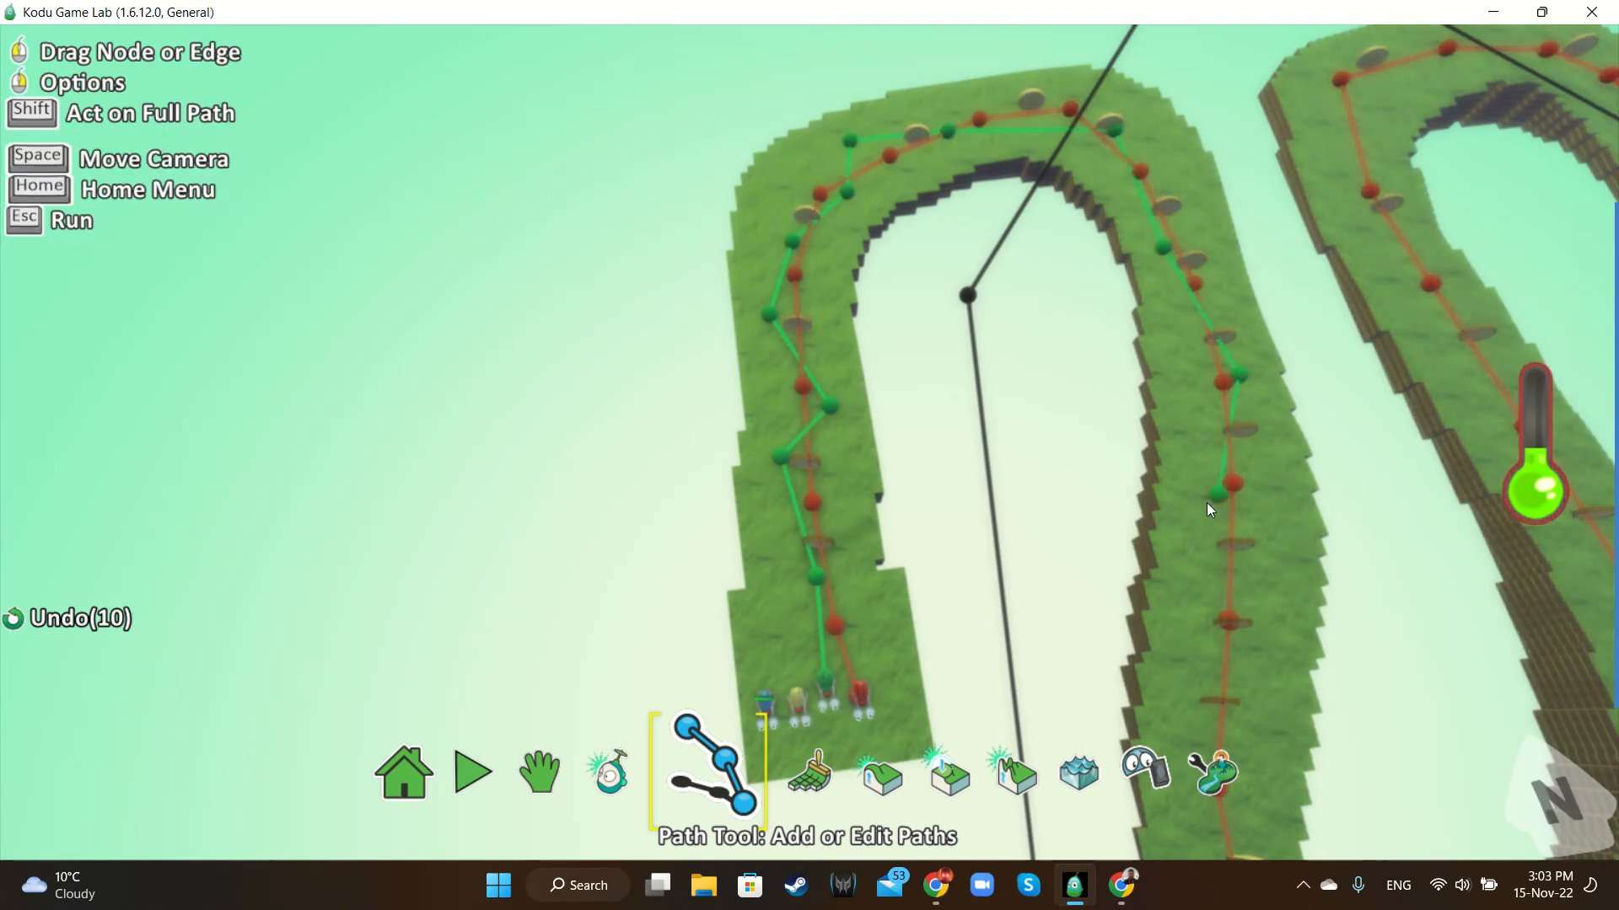
click(1214, 502)
click(1254, 586)
click(1243, 634)
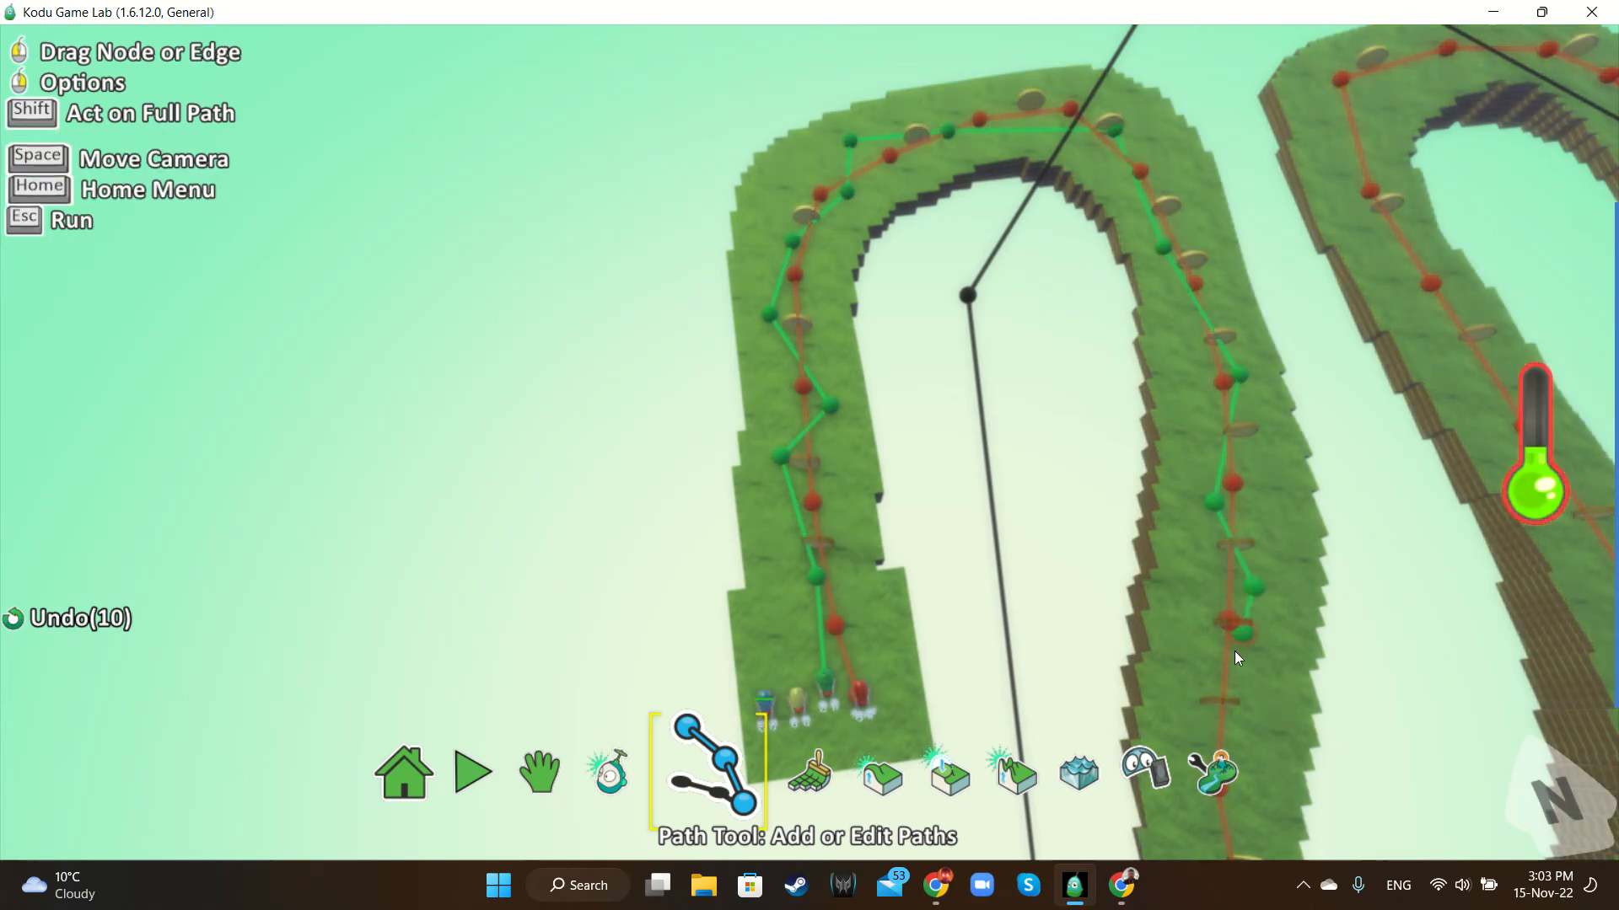
Lead the green path through the end of the second straight and around the lower bend of the track
scroll(1227, 669, down, 3)
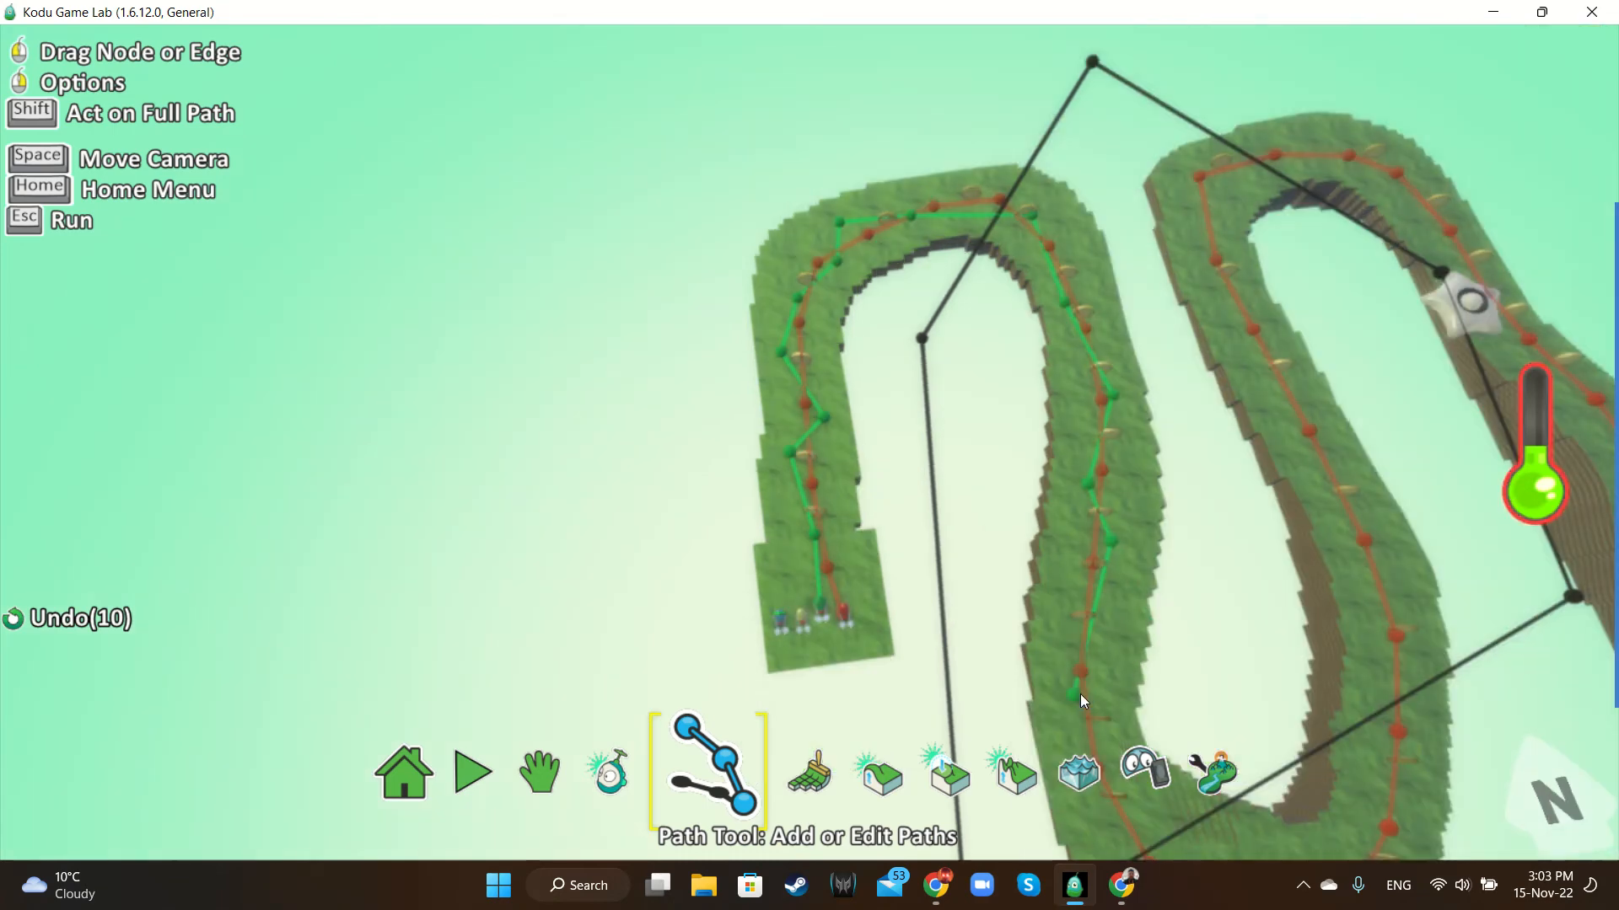
scroll(1080, 695, down, 2)
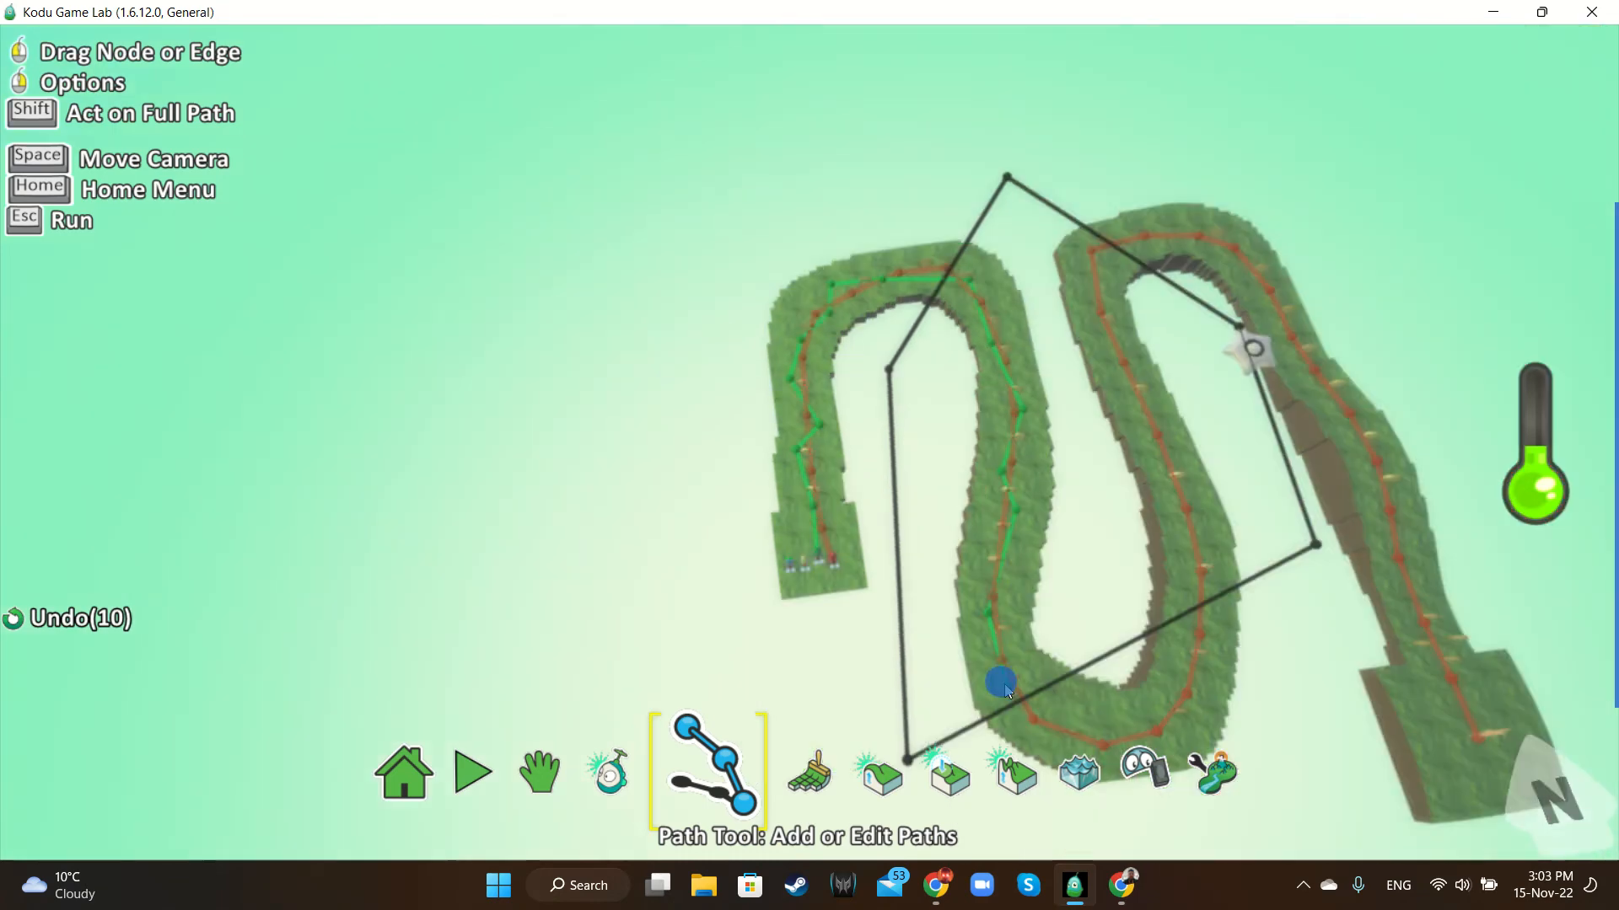
click(1048, 713)
click(1121, 732)
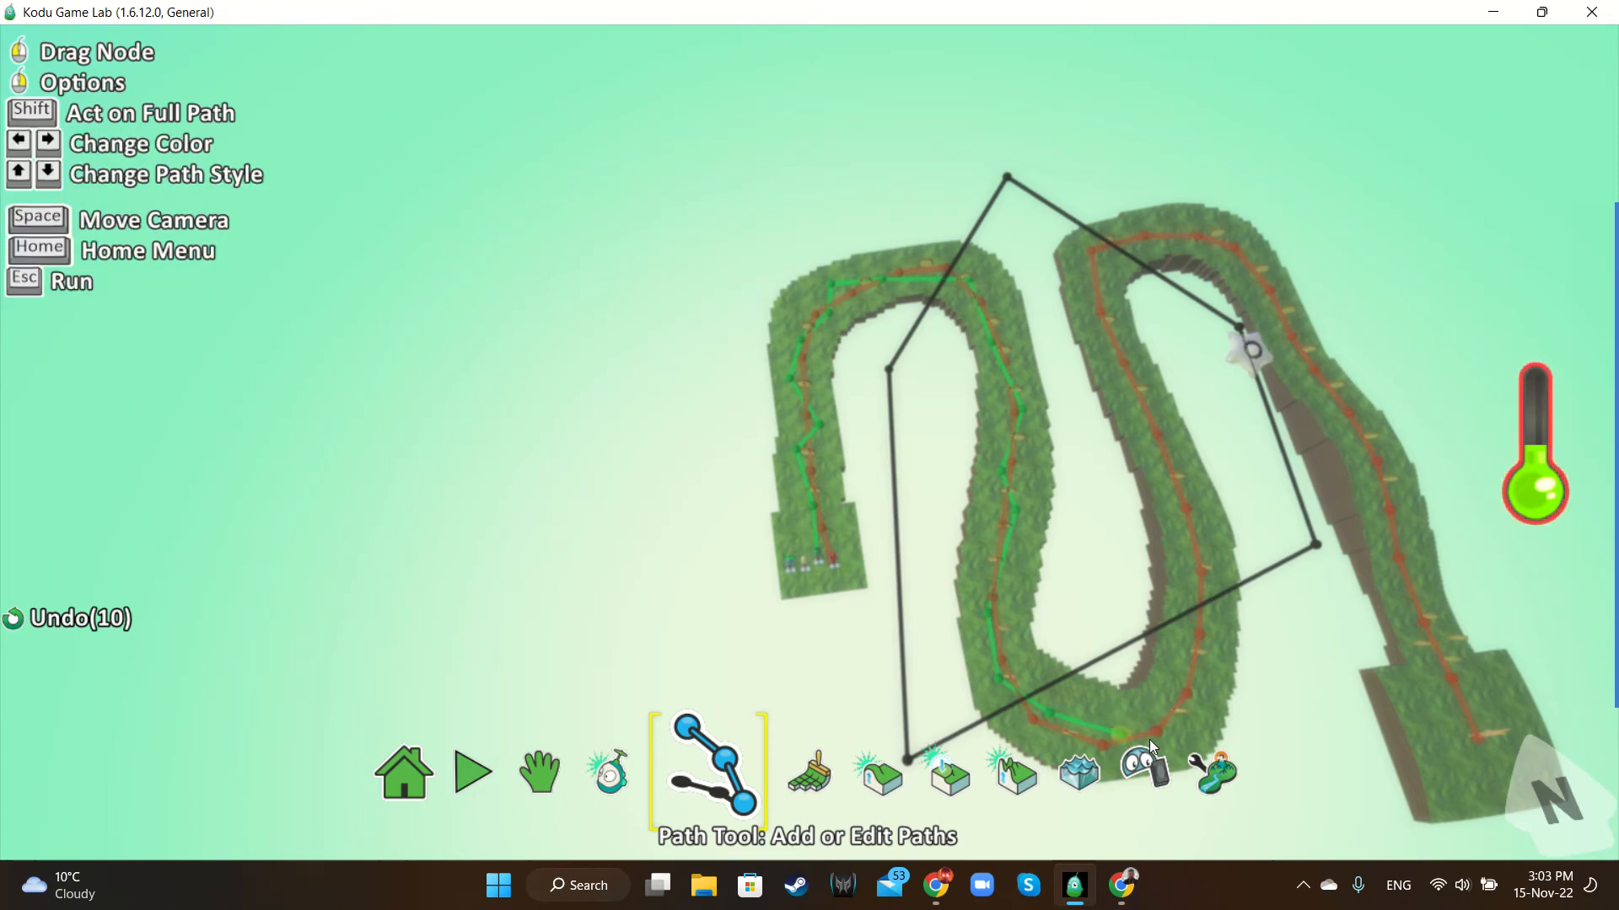
click(1186, 715)
click(1199, 665)
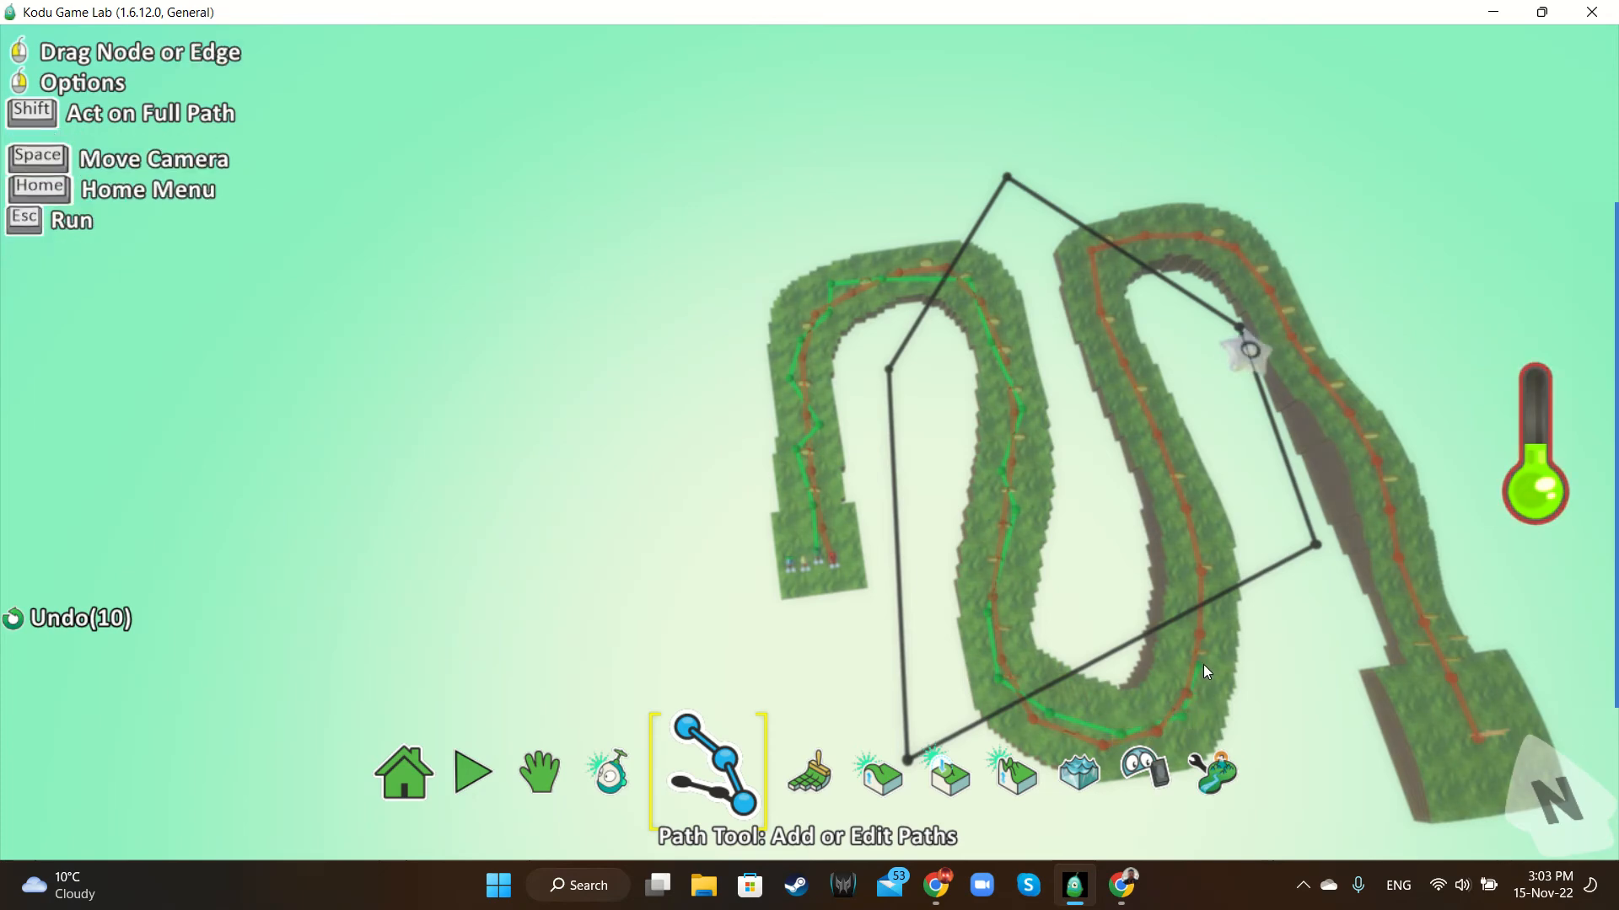
Add green path nodes up the third straight to the start of the last bend
click(1198, 598)
click(1183, 516)
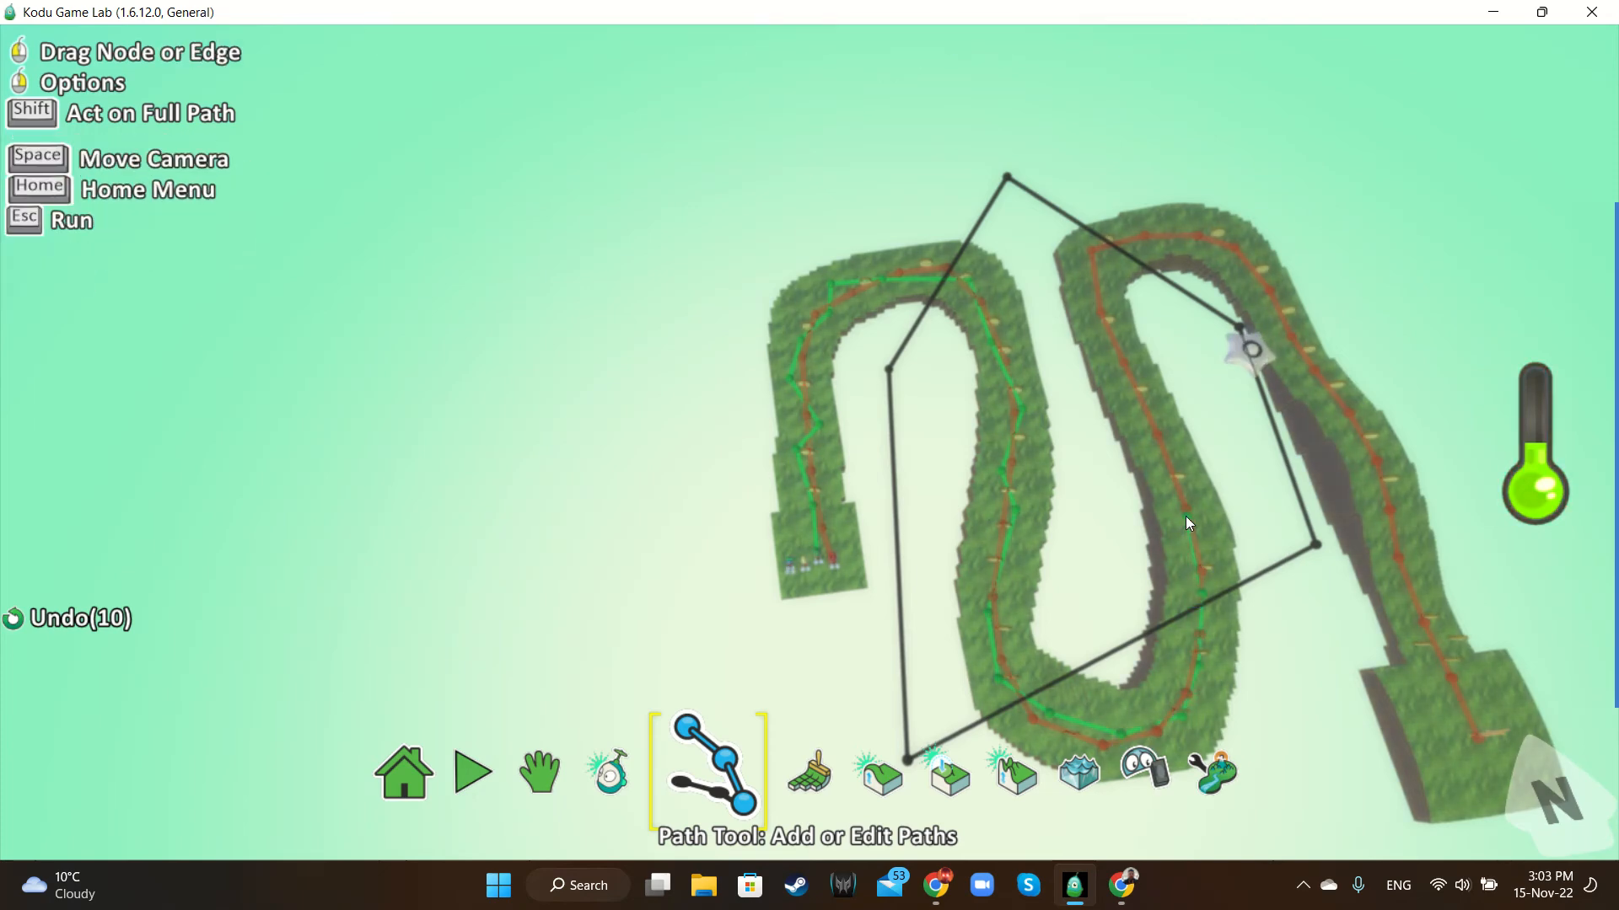
click(1166, 453)
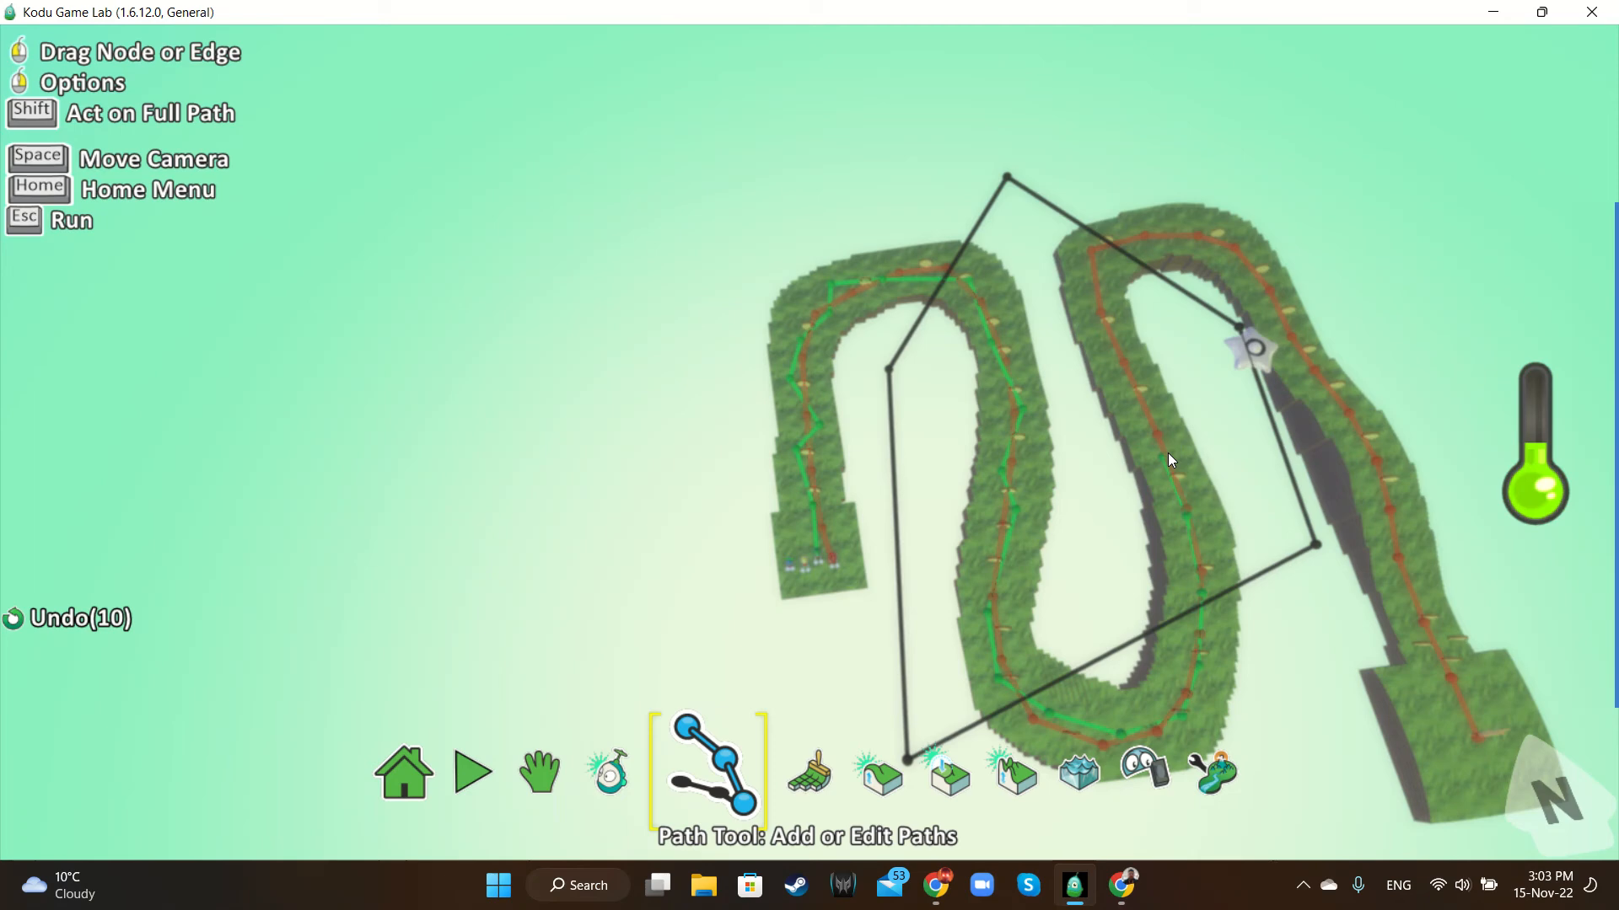
click(1138, 392)
click(1120, 341)
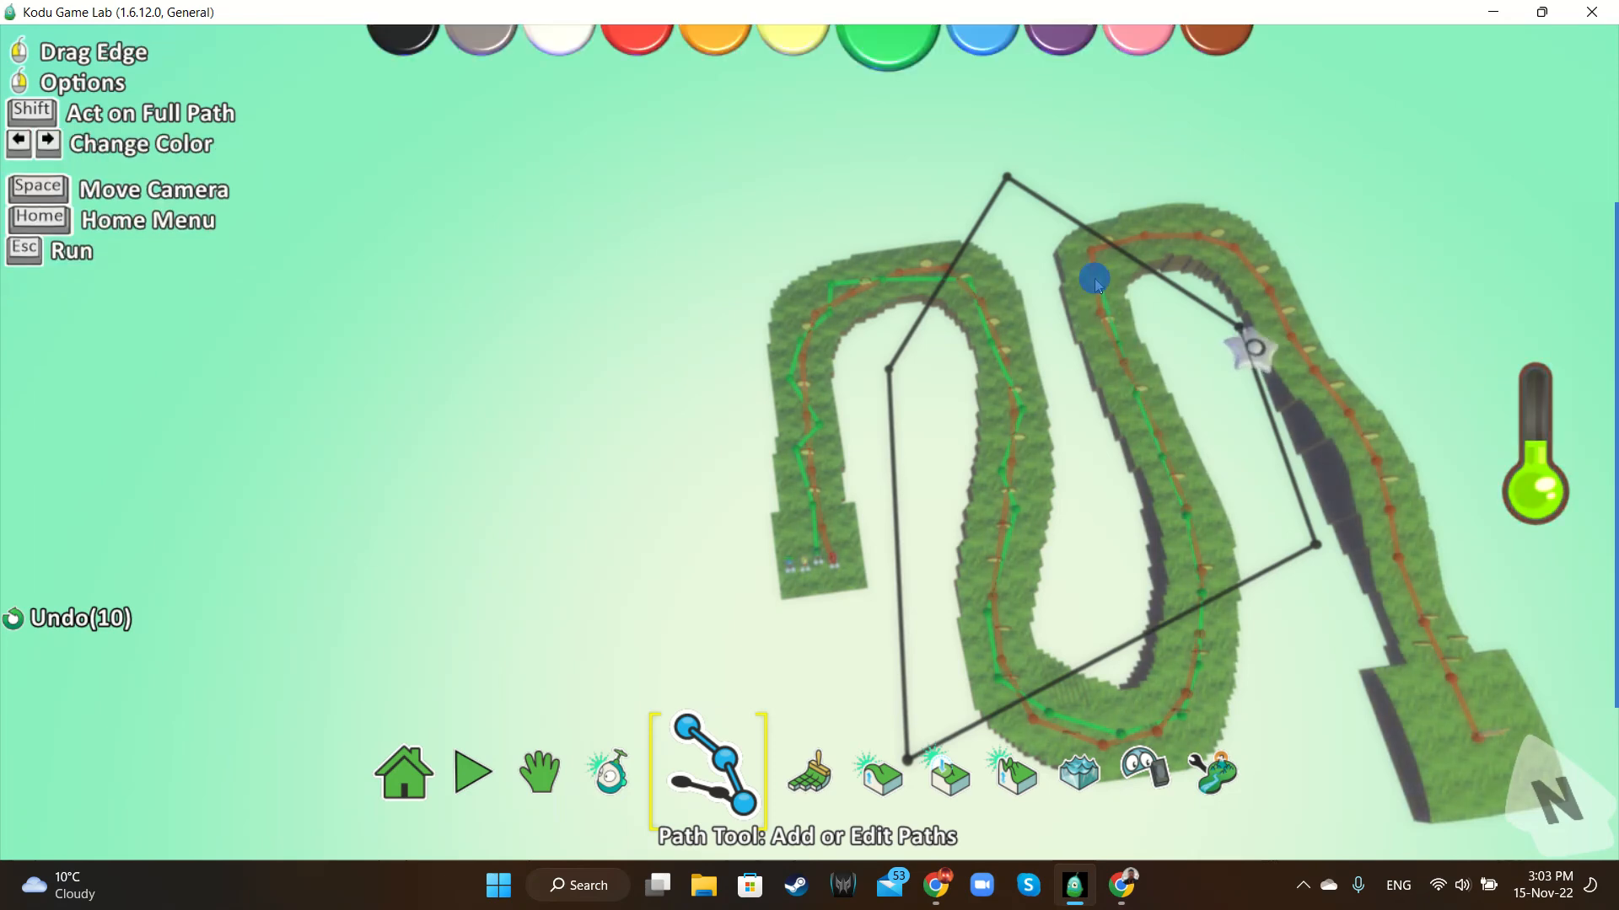
Take the green path around the last bend and down the final straight, ending it on the finish platform
click(1122, 242)
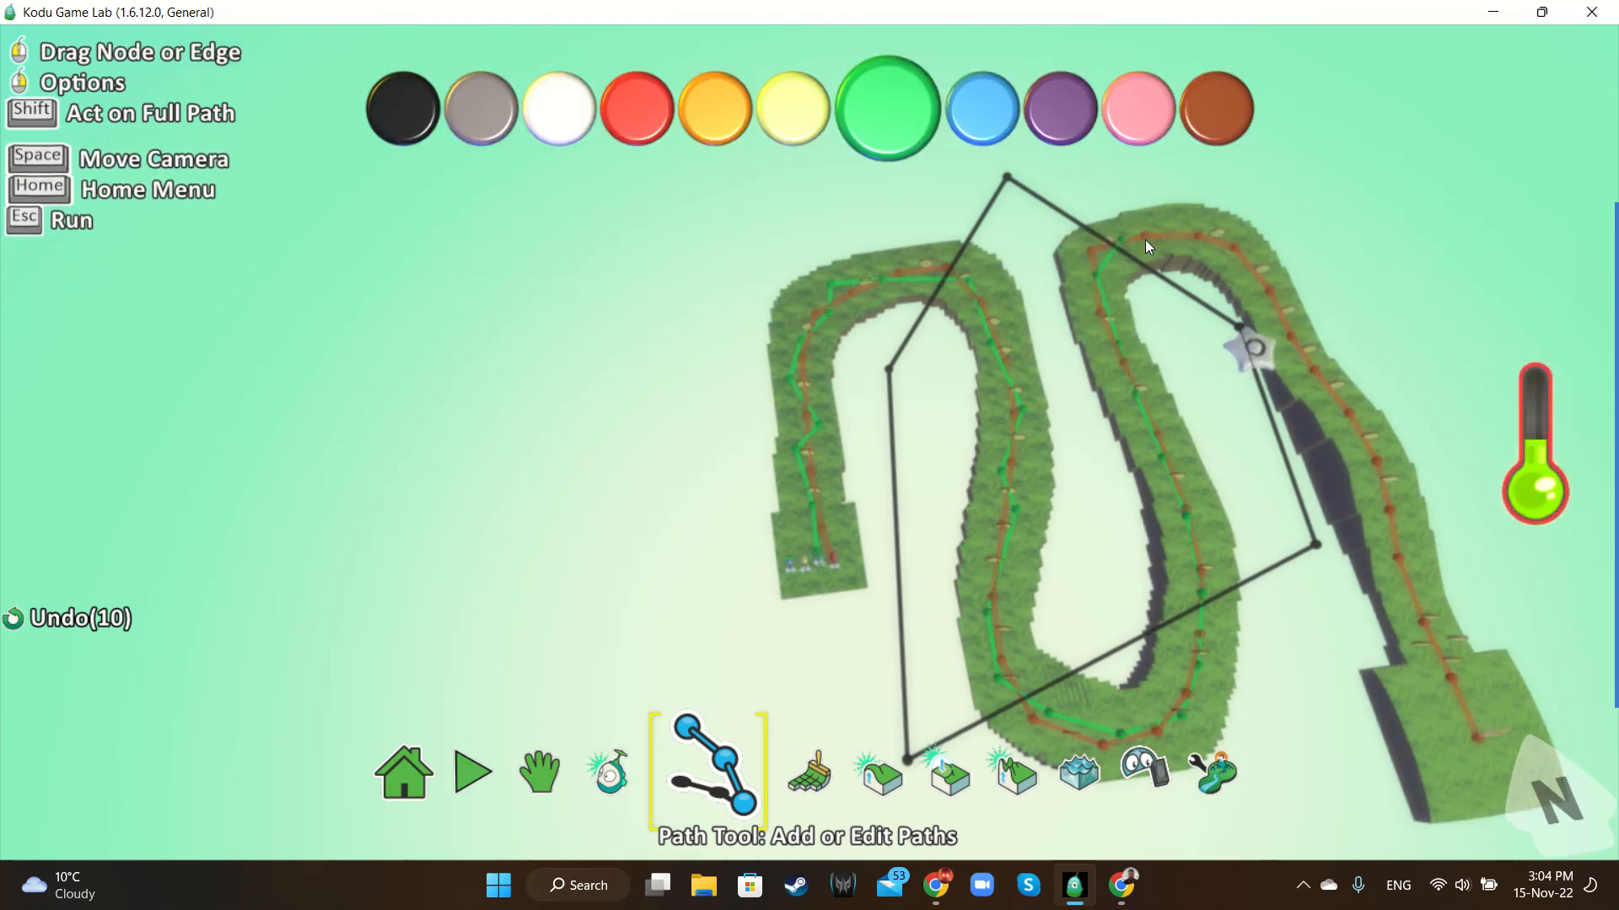
click(1181, 239)
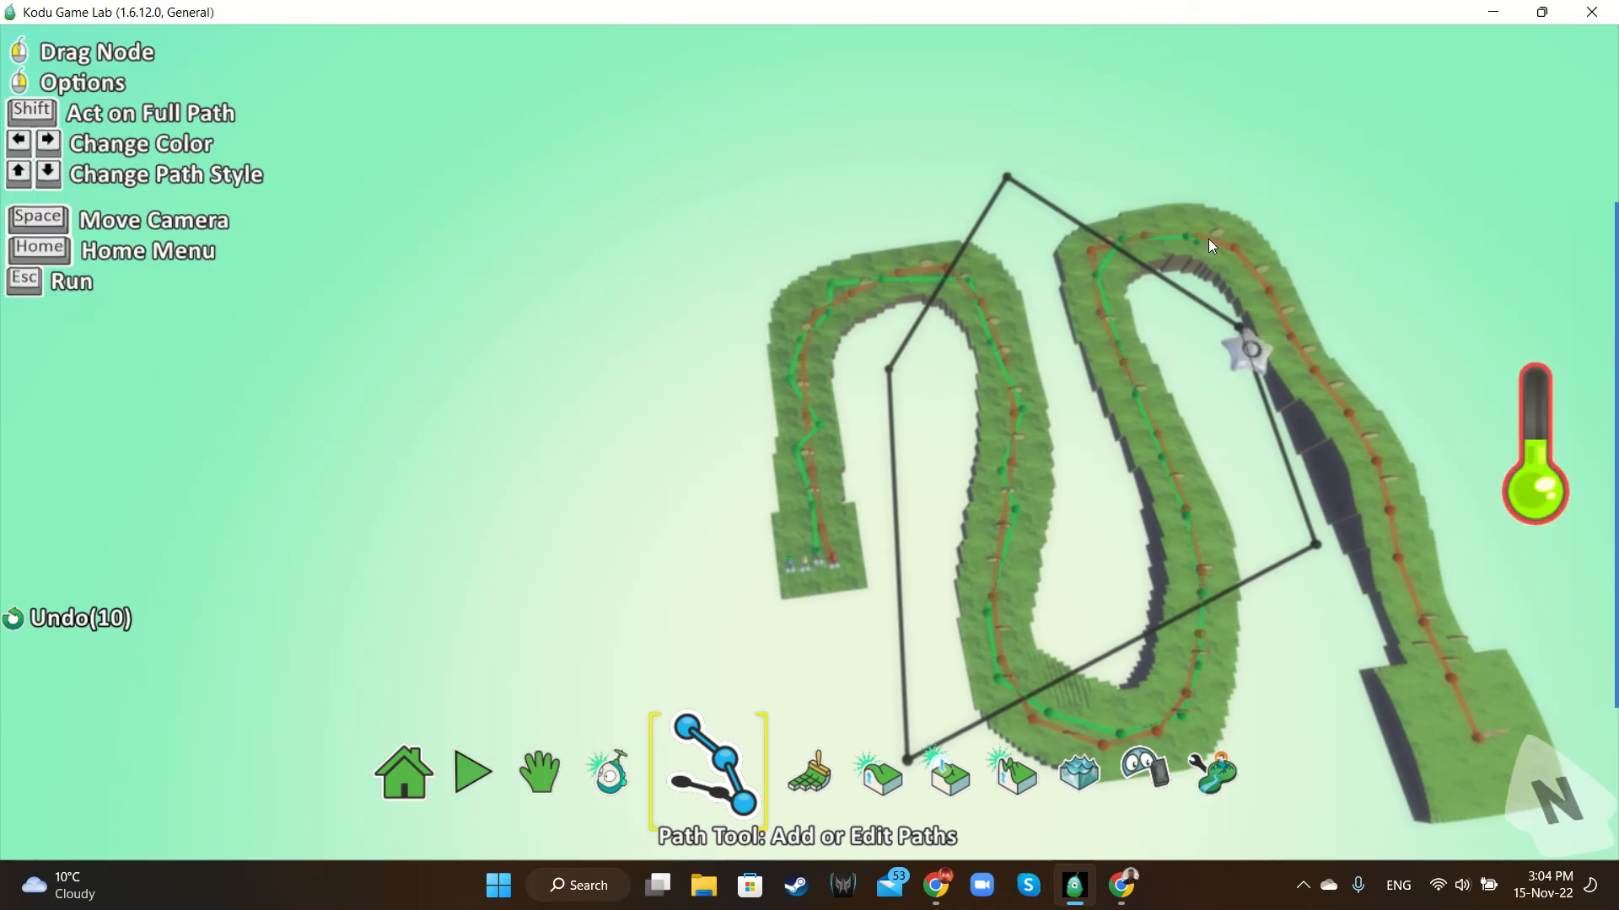
click(1257, 264)
click(1273, 324)
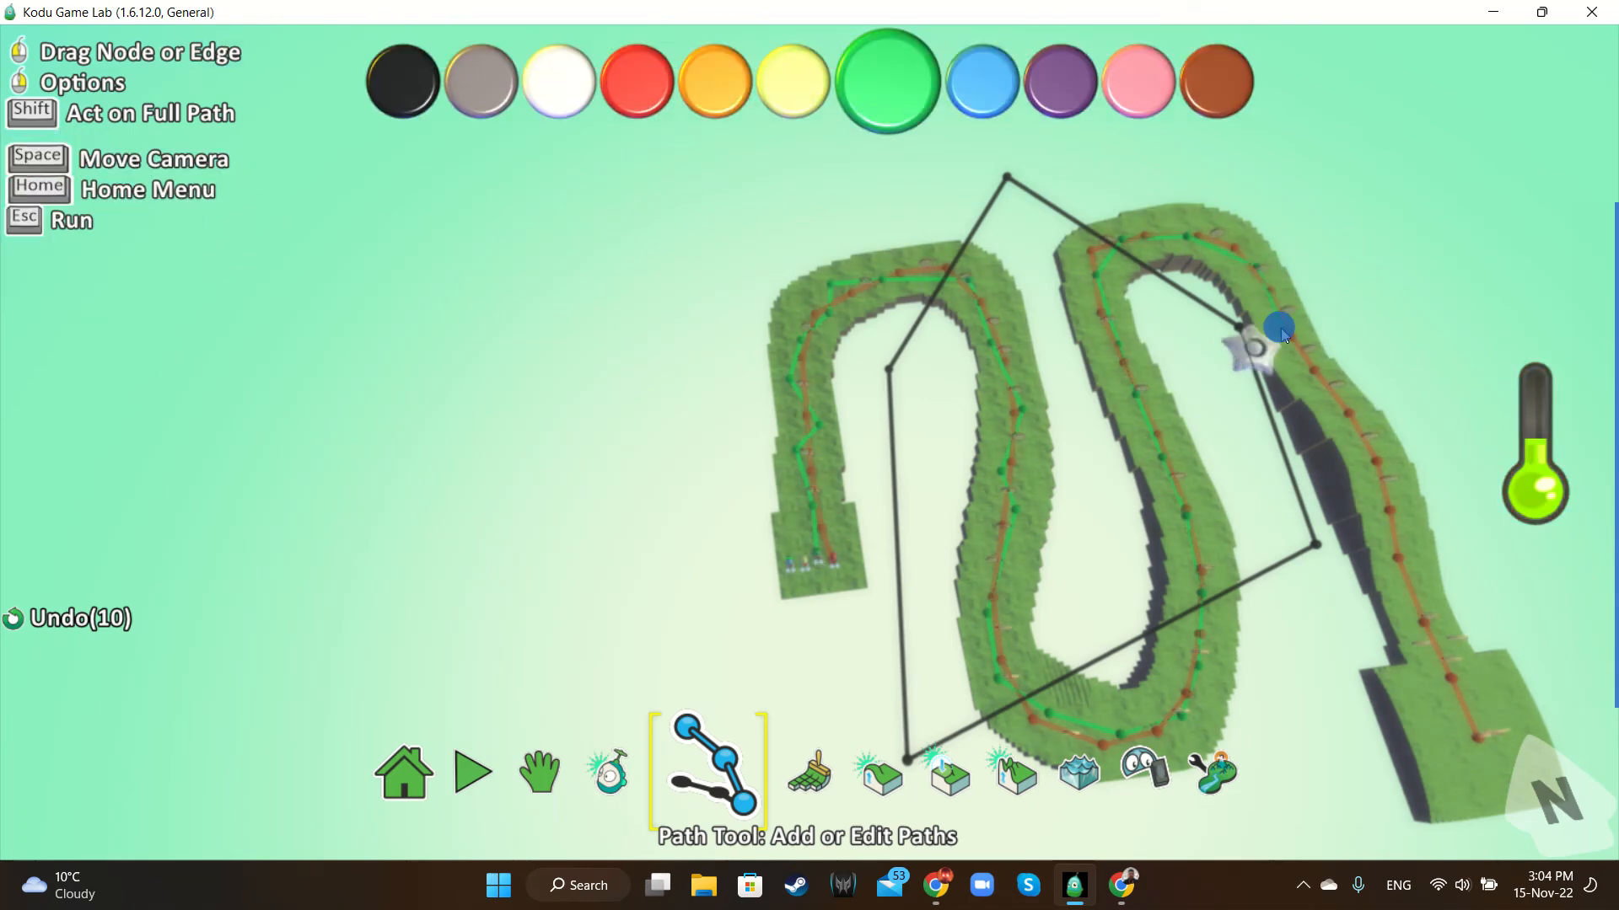
click(1318, 390)
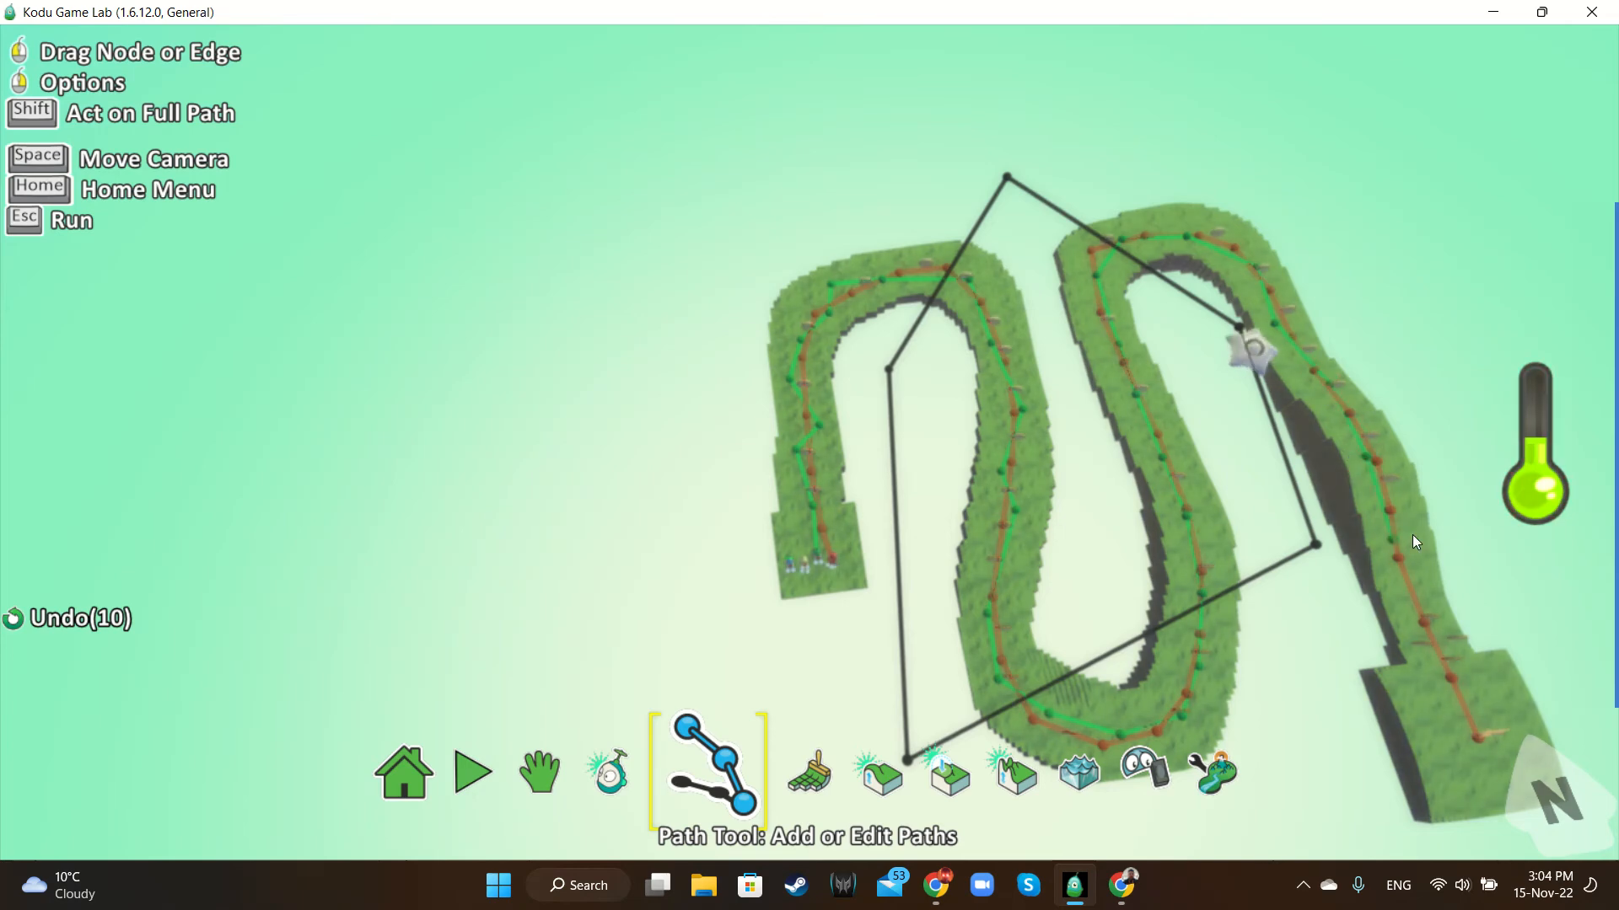
click(1412, 533)
click(1413, 584)
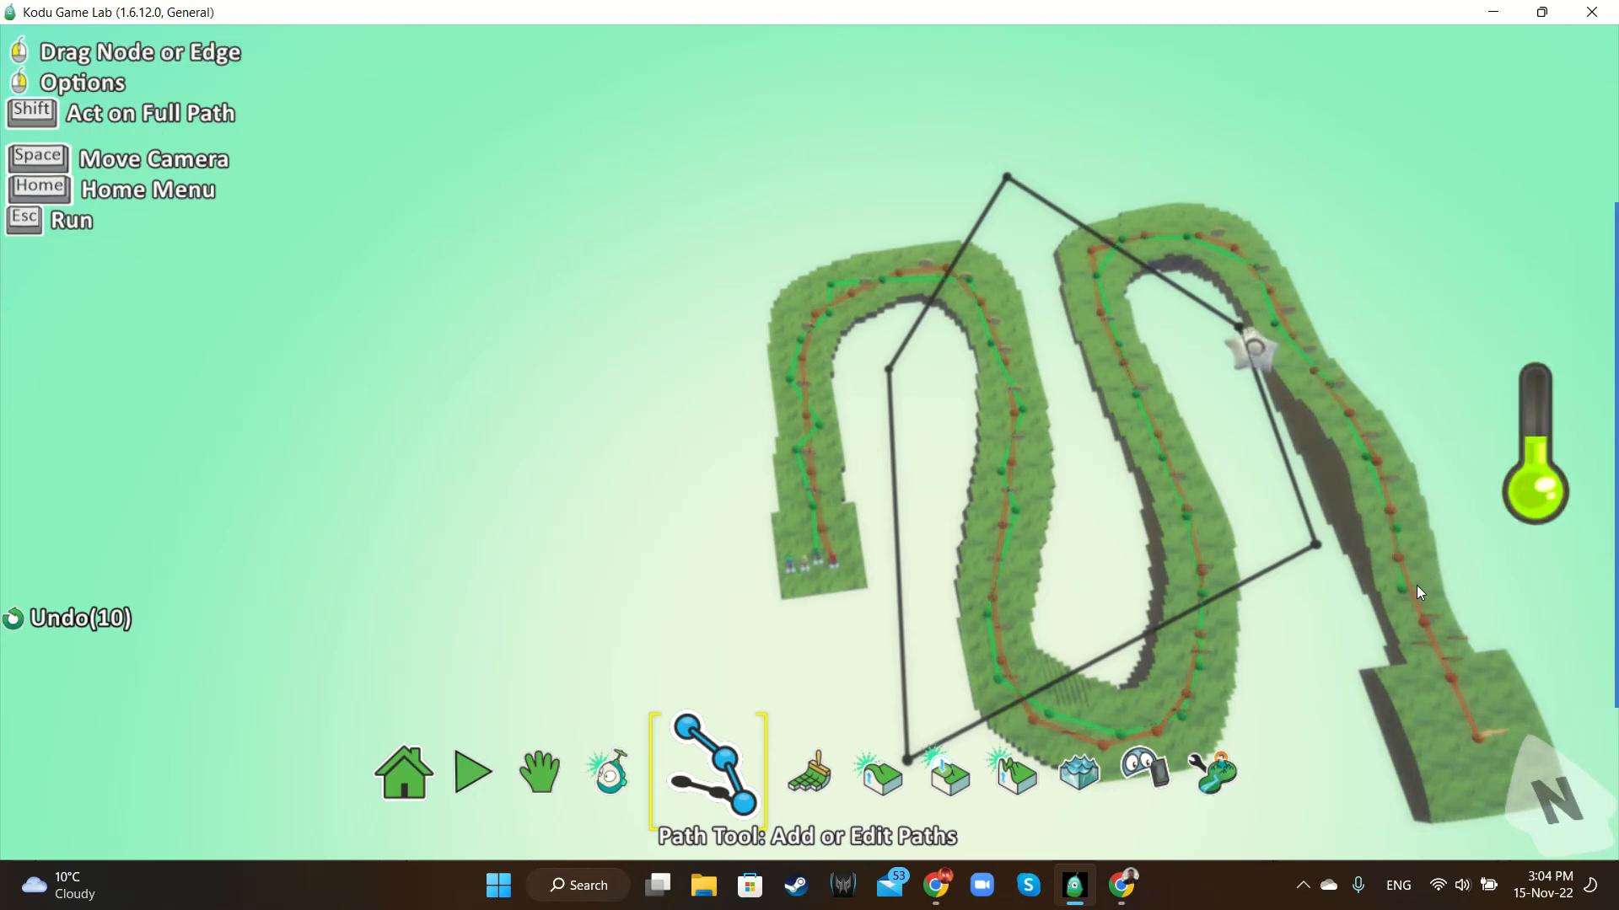
click(1467, 735)
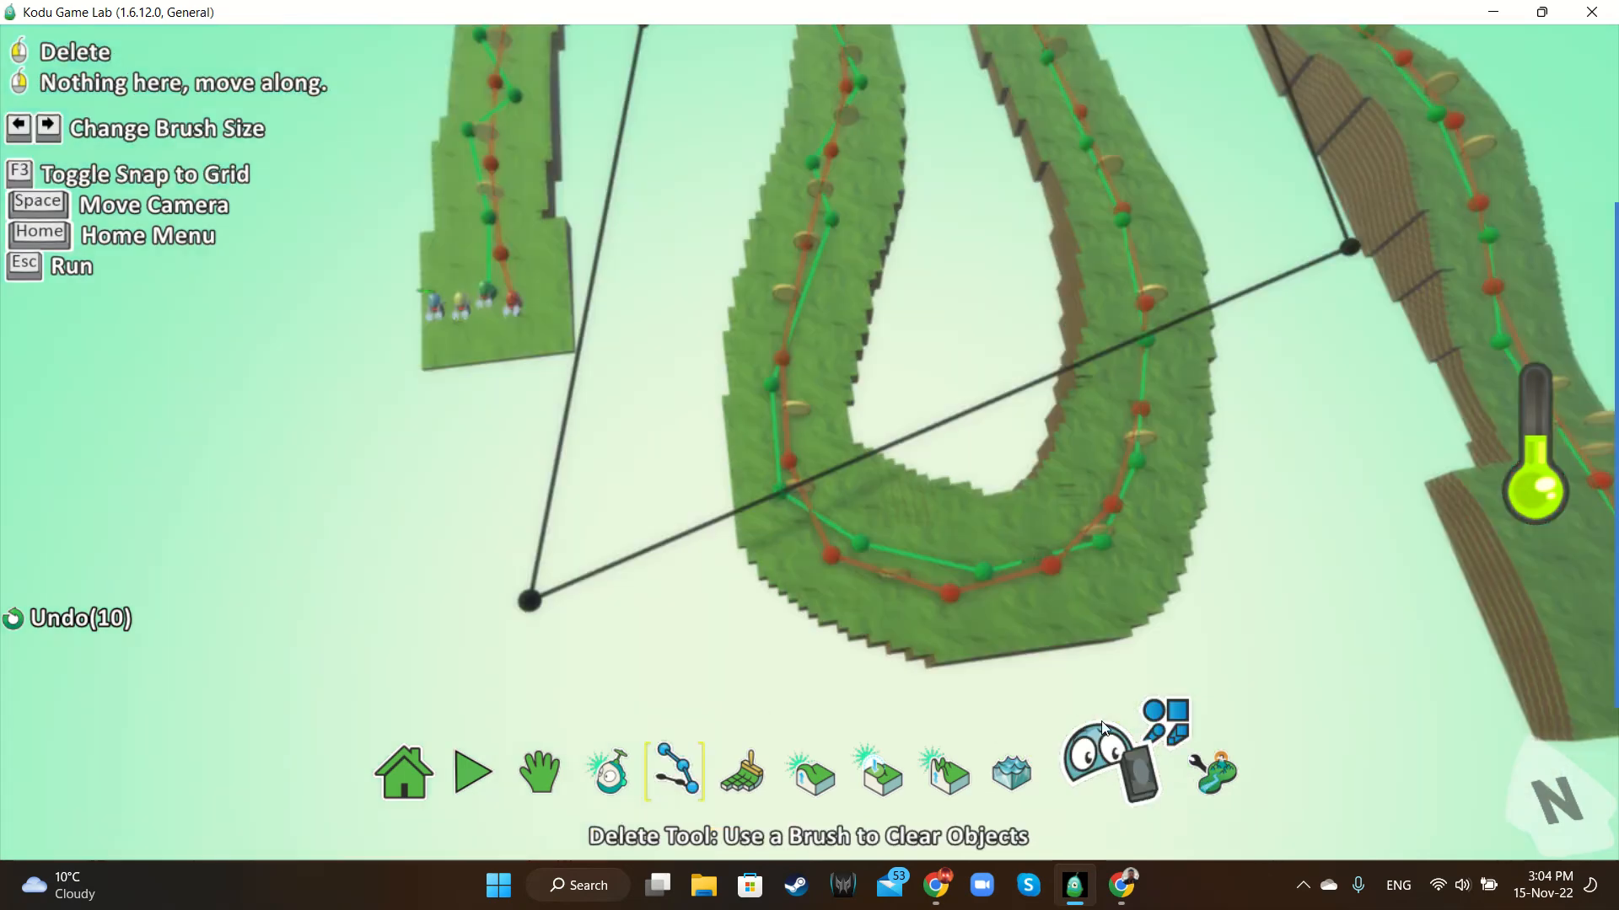
Start a new path at the yellow cycle with a second node ahead on the track, and colour it yellow
click(676, 771)
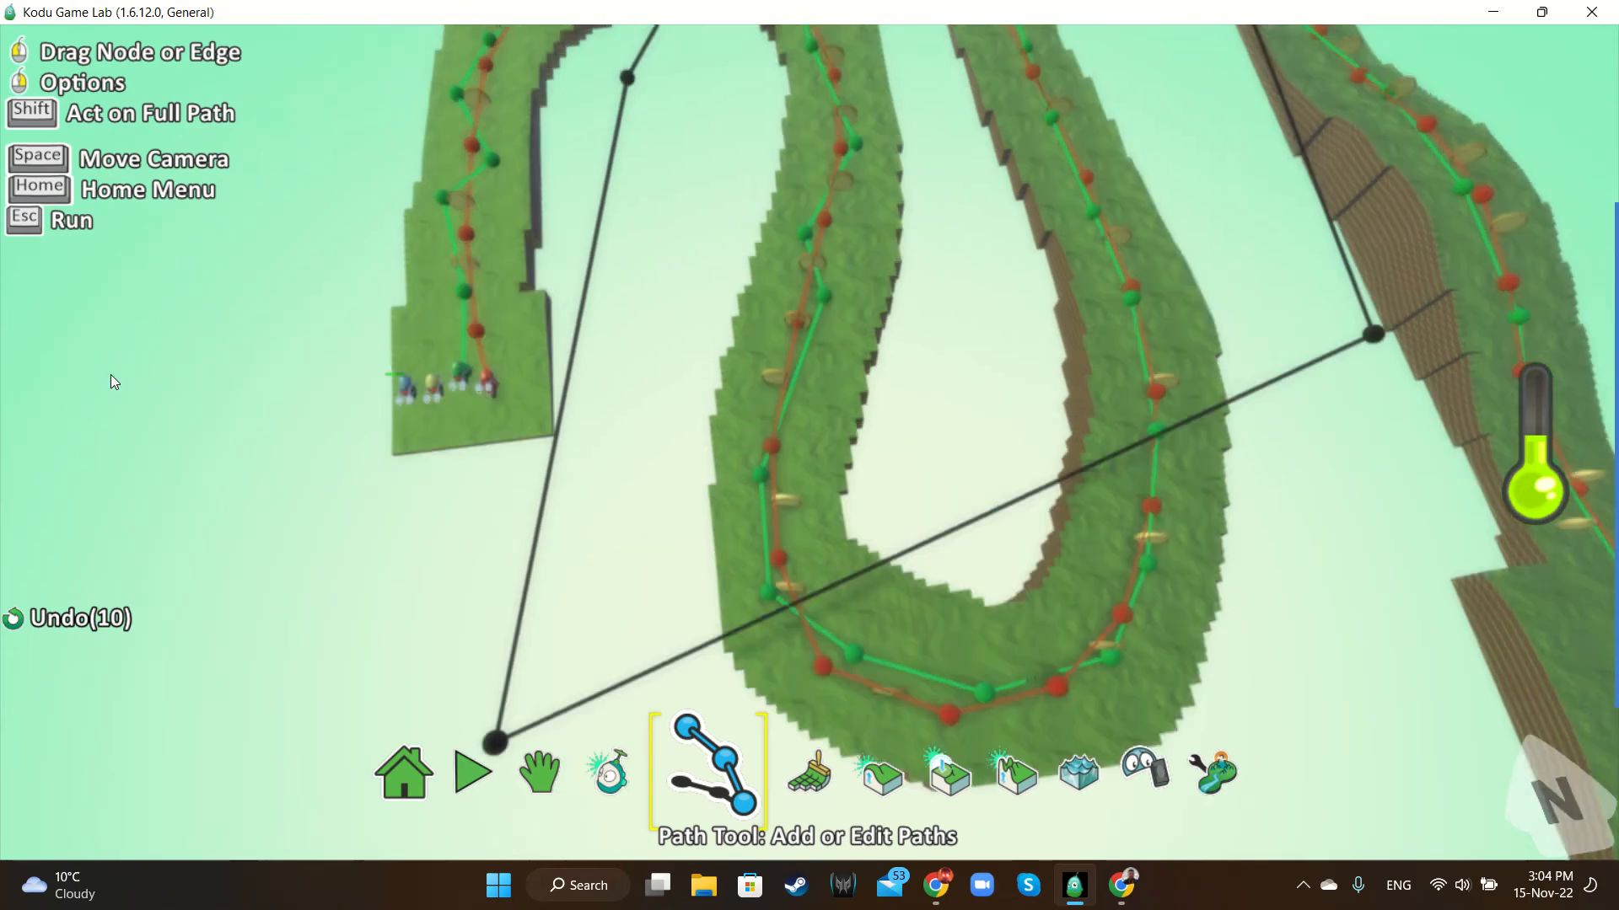
key(Up)
key(Up)
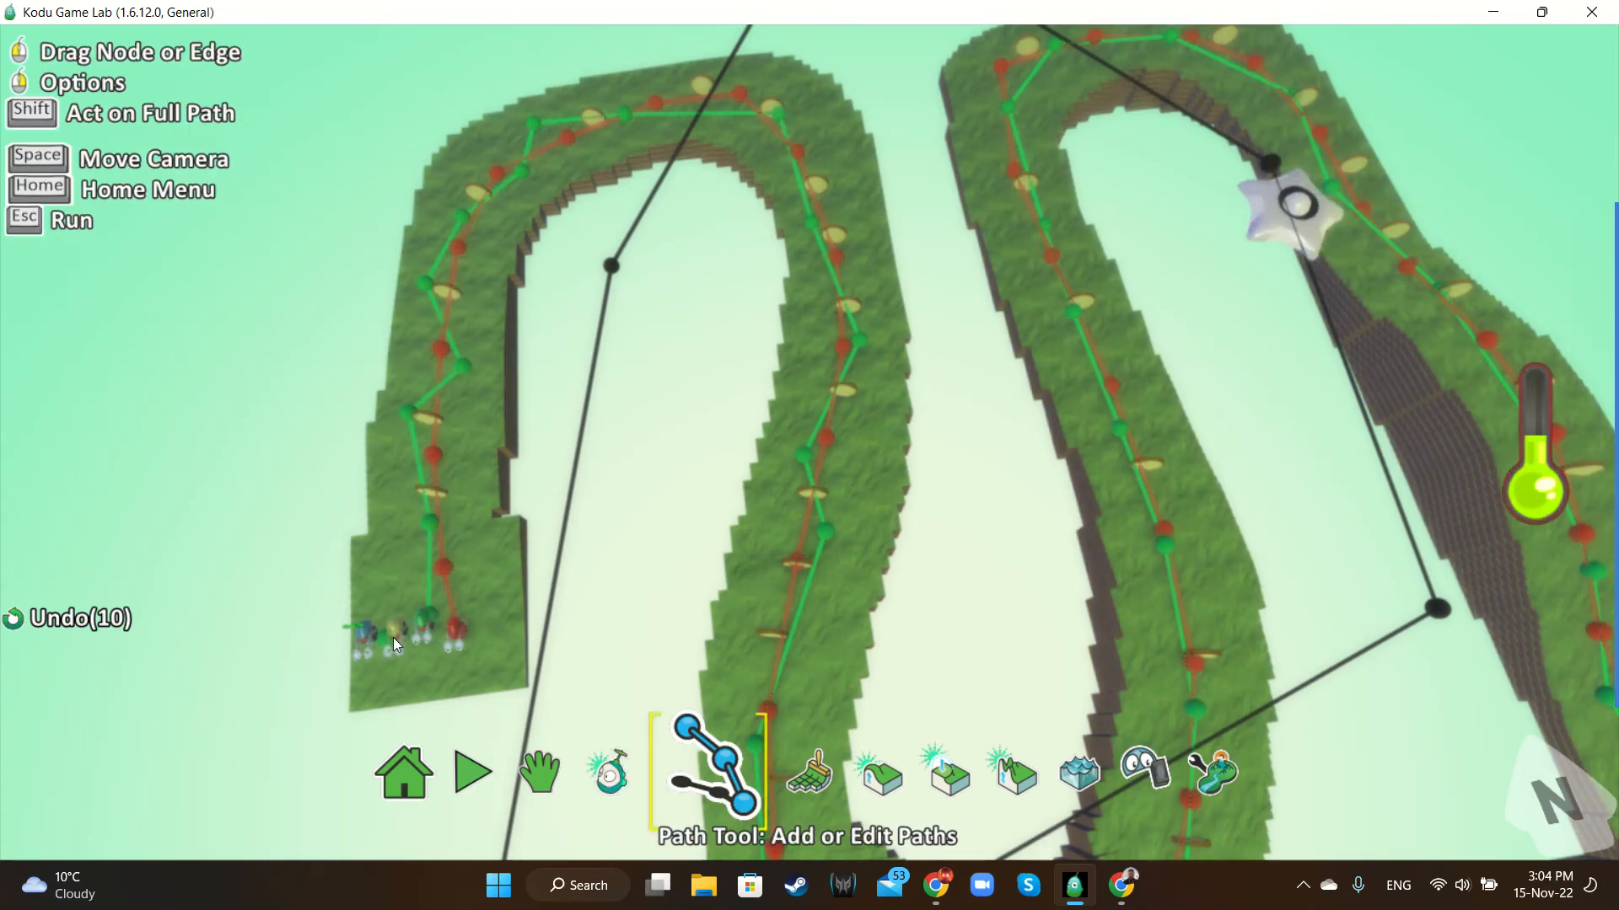
click(468, 507)
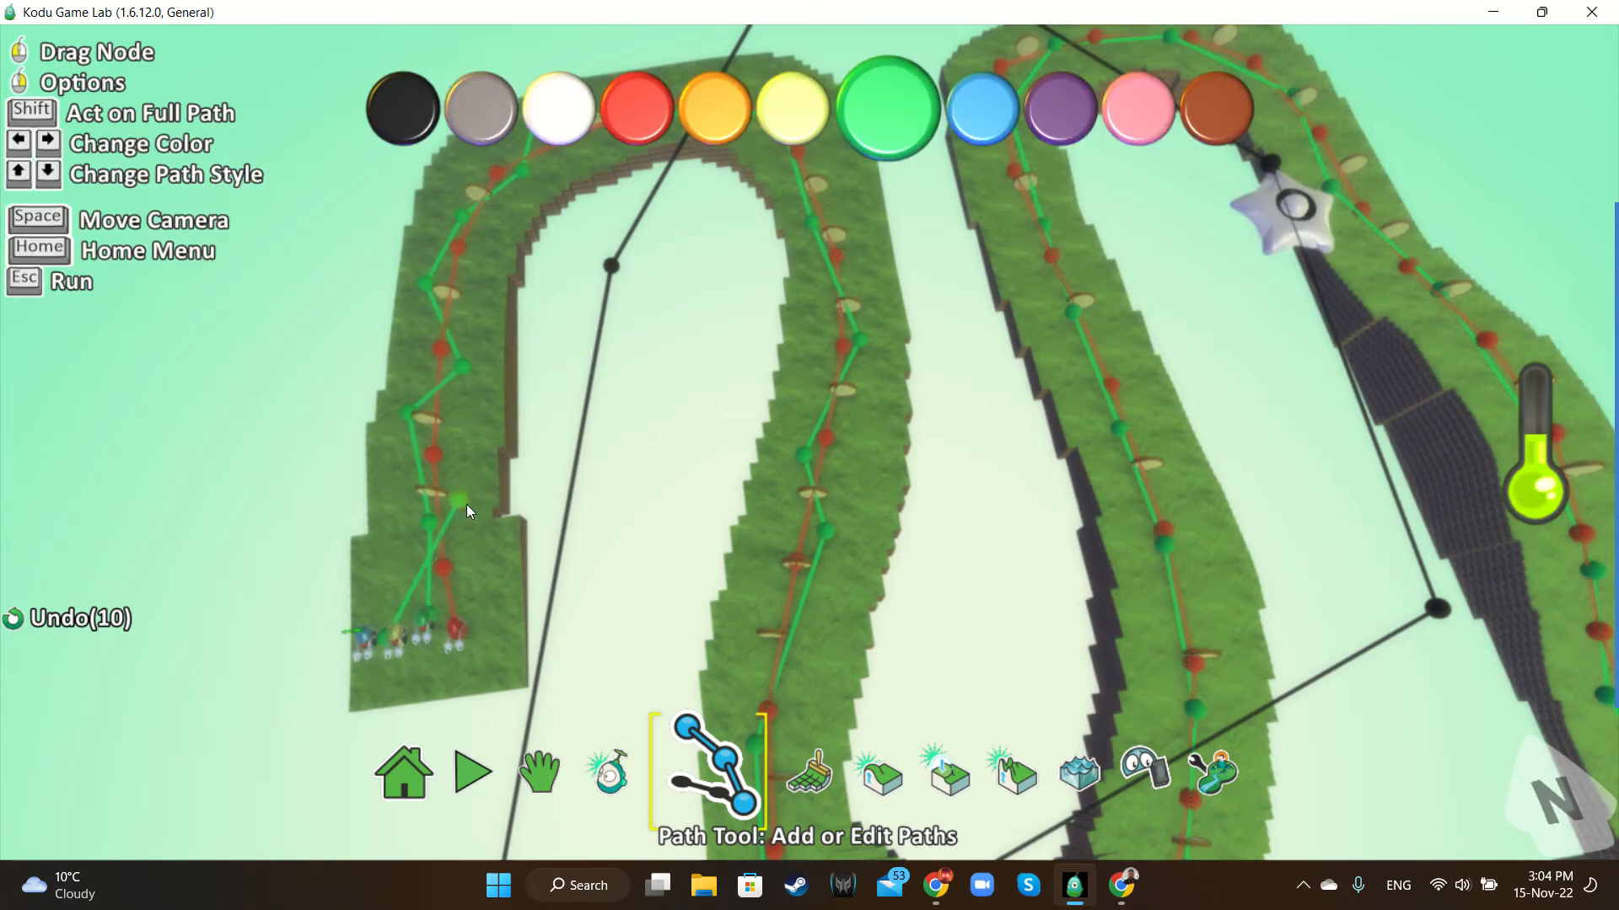
key(Left)
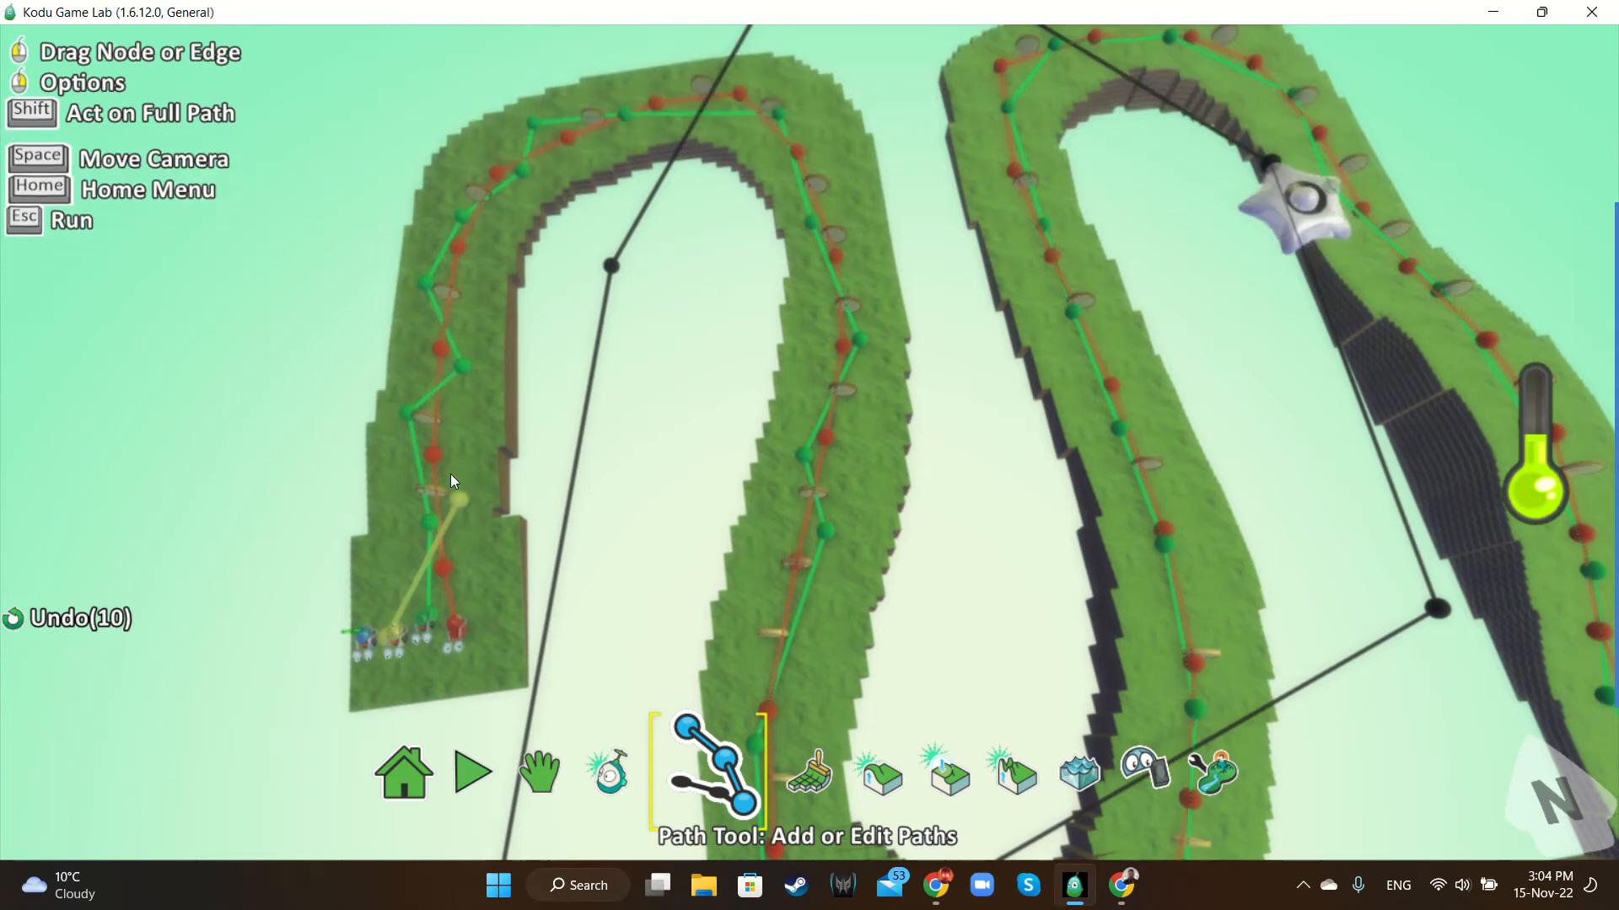
Delete the second node of the yellow path, ahead of the row of cycles
mouse_move(458, 494)
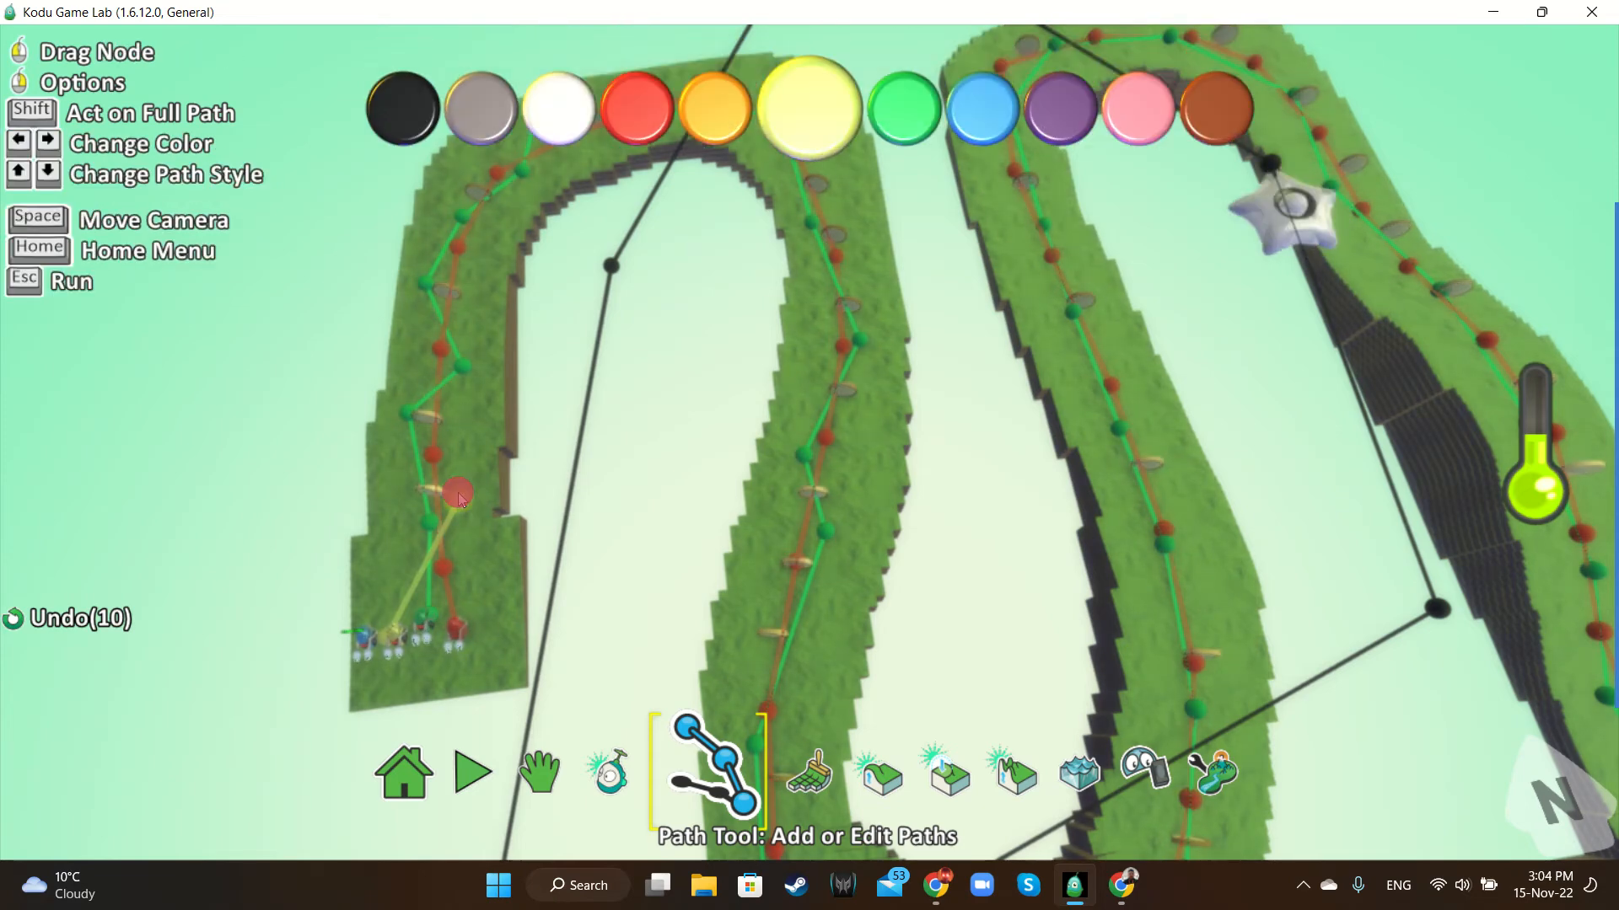
right_click(459, 498)
click(548, 599)
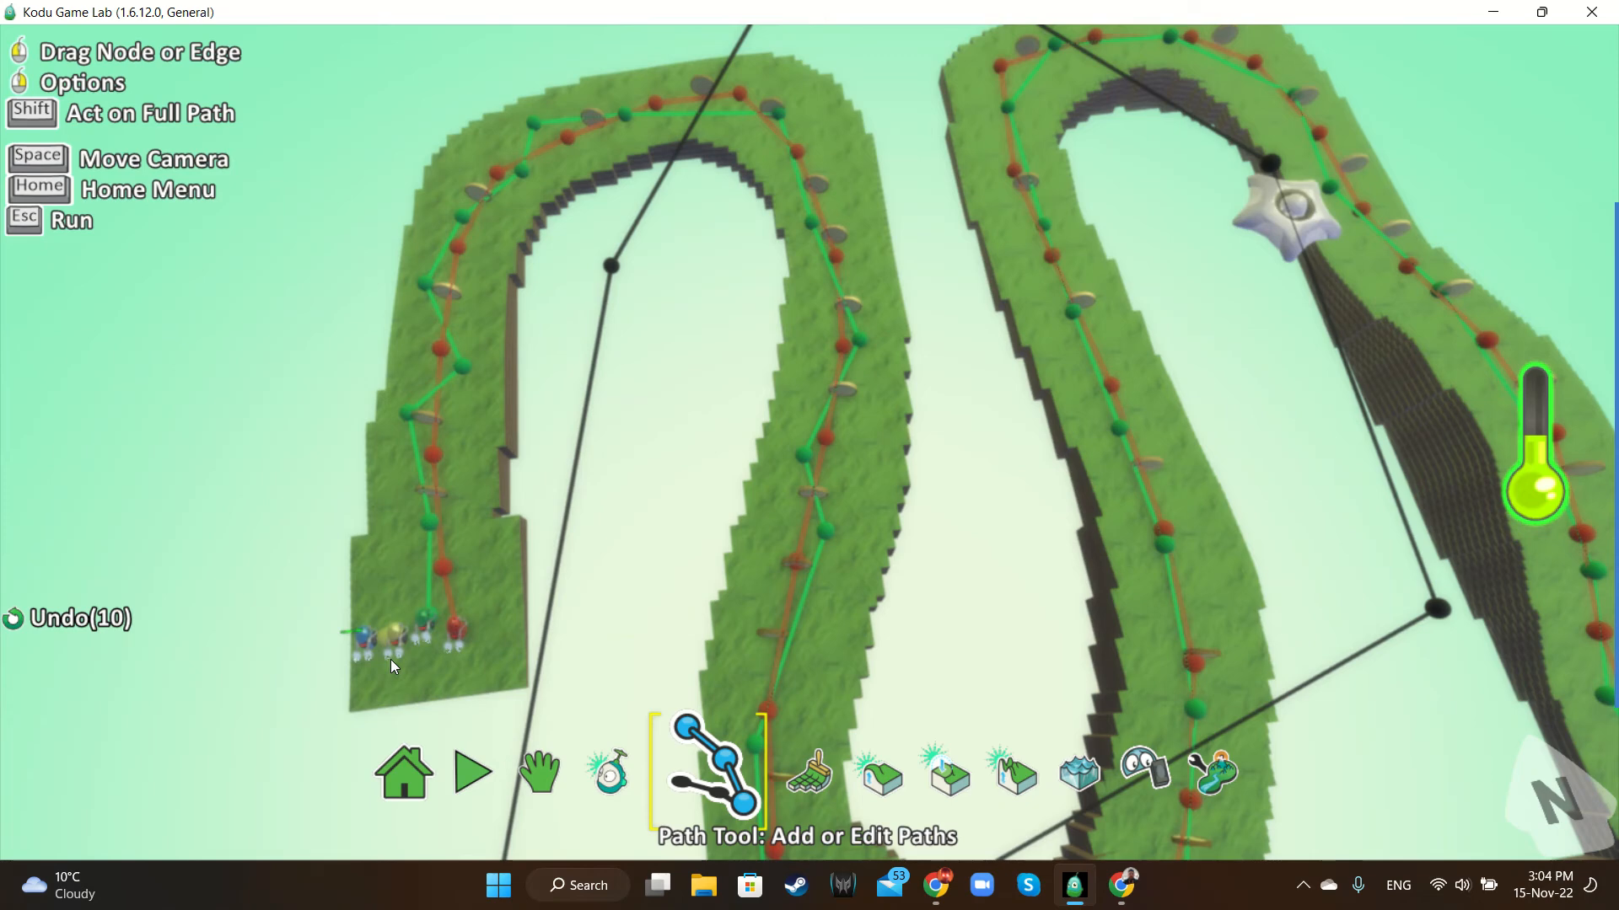
Try to delete the leftover yellow path node between the blue and yellow cycles
scroll(391, 659, up, 5)
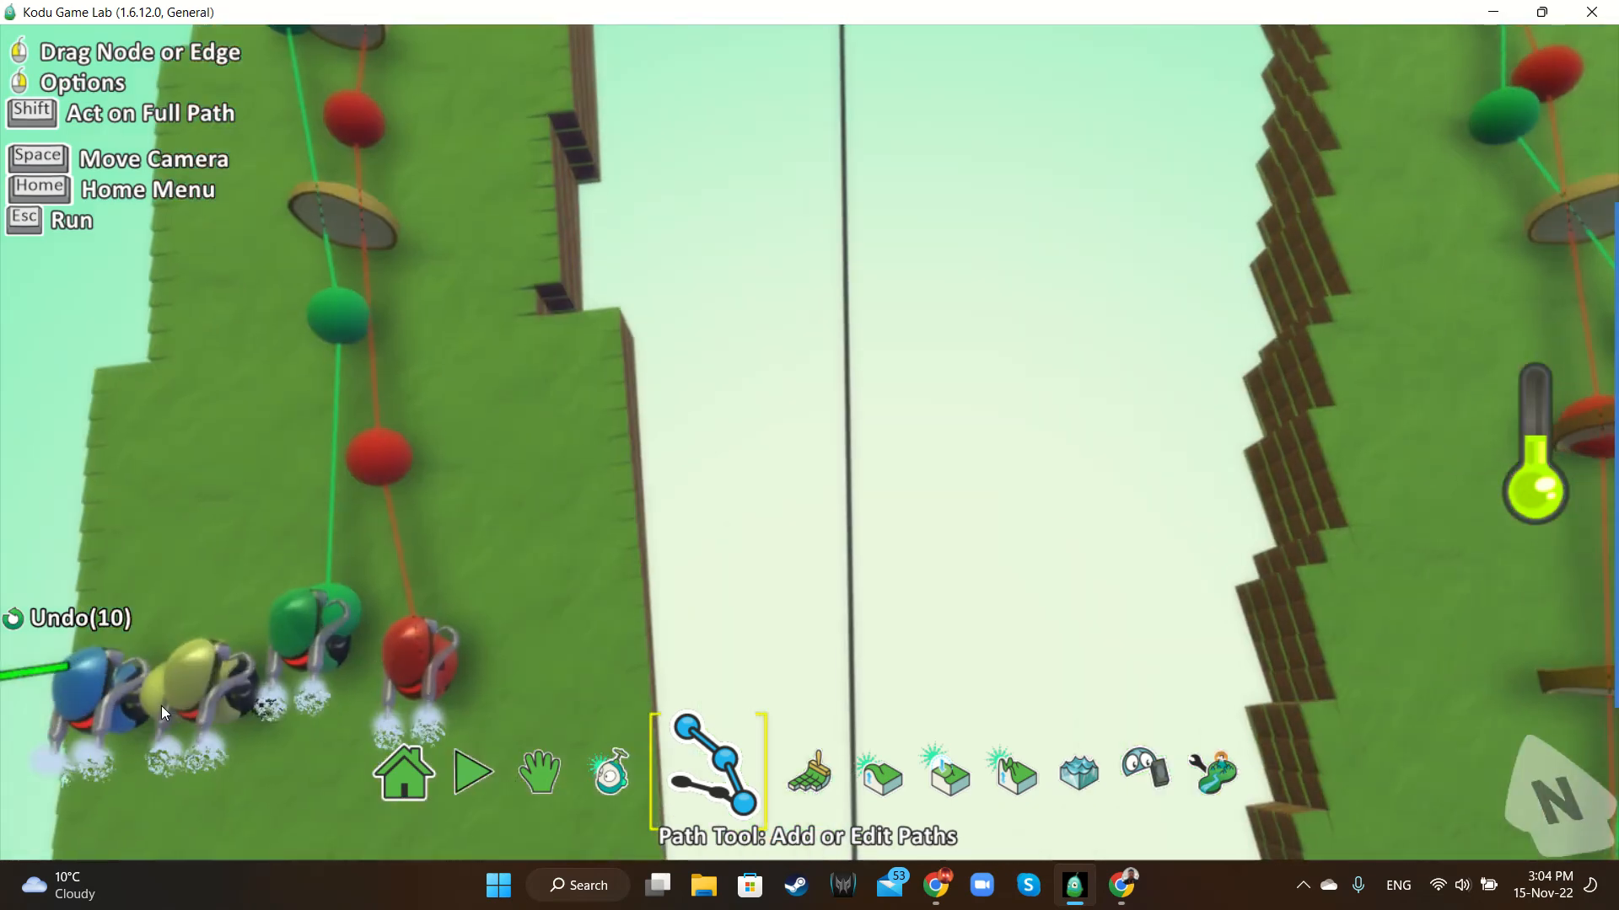
key(Left)
key(Left)
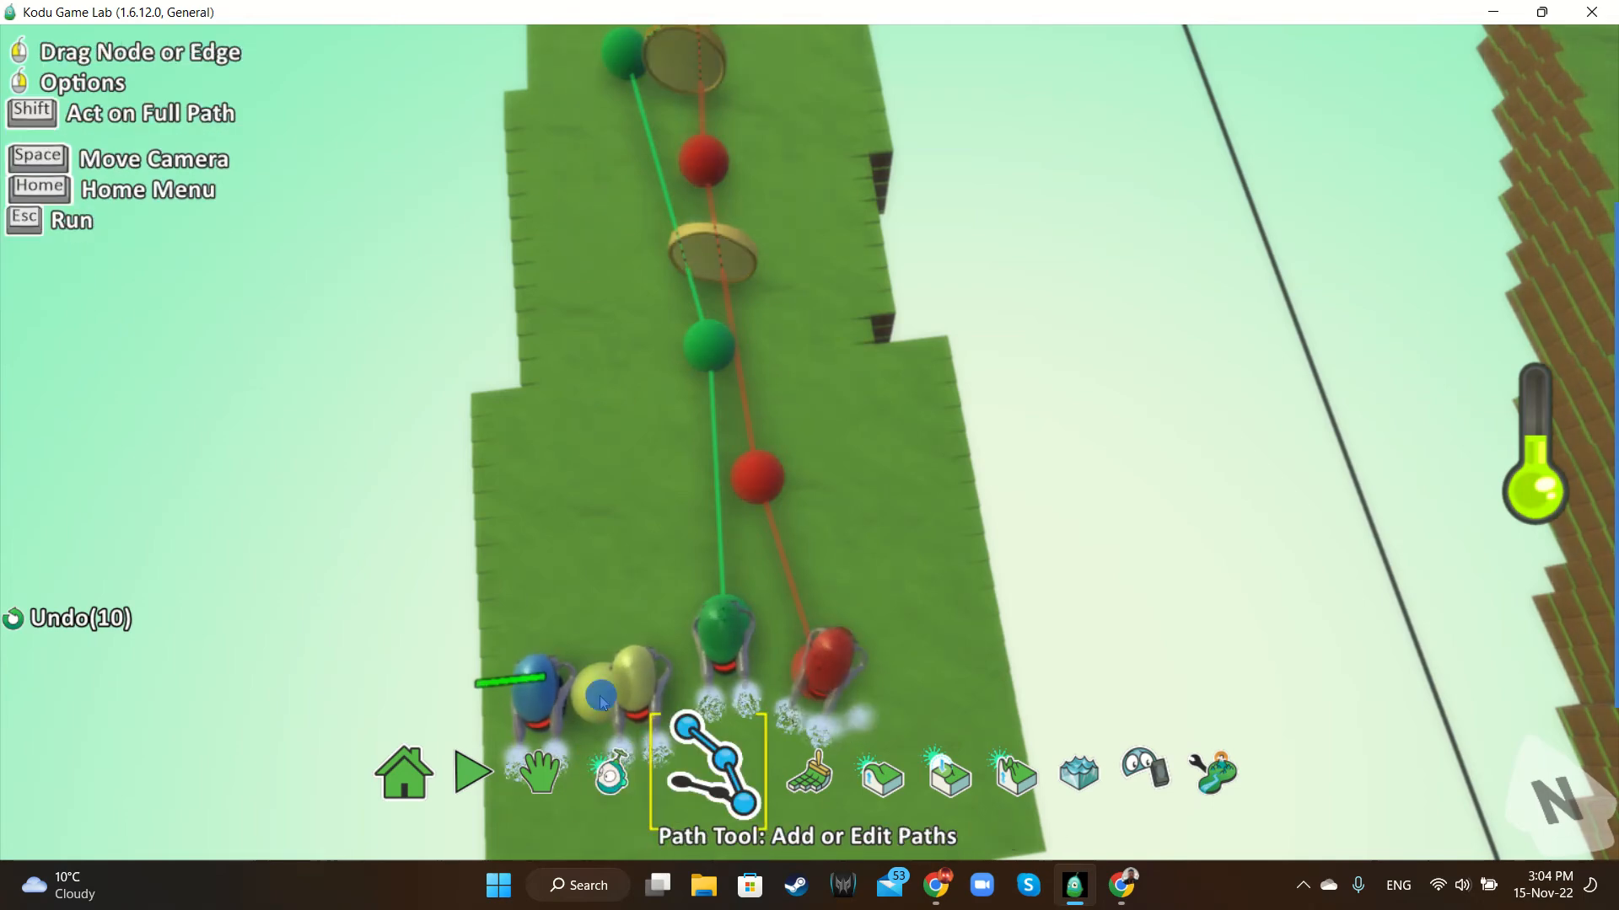
drag(600, 697, 603, 698)
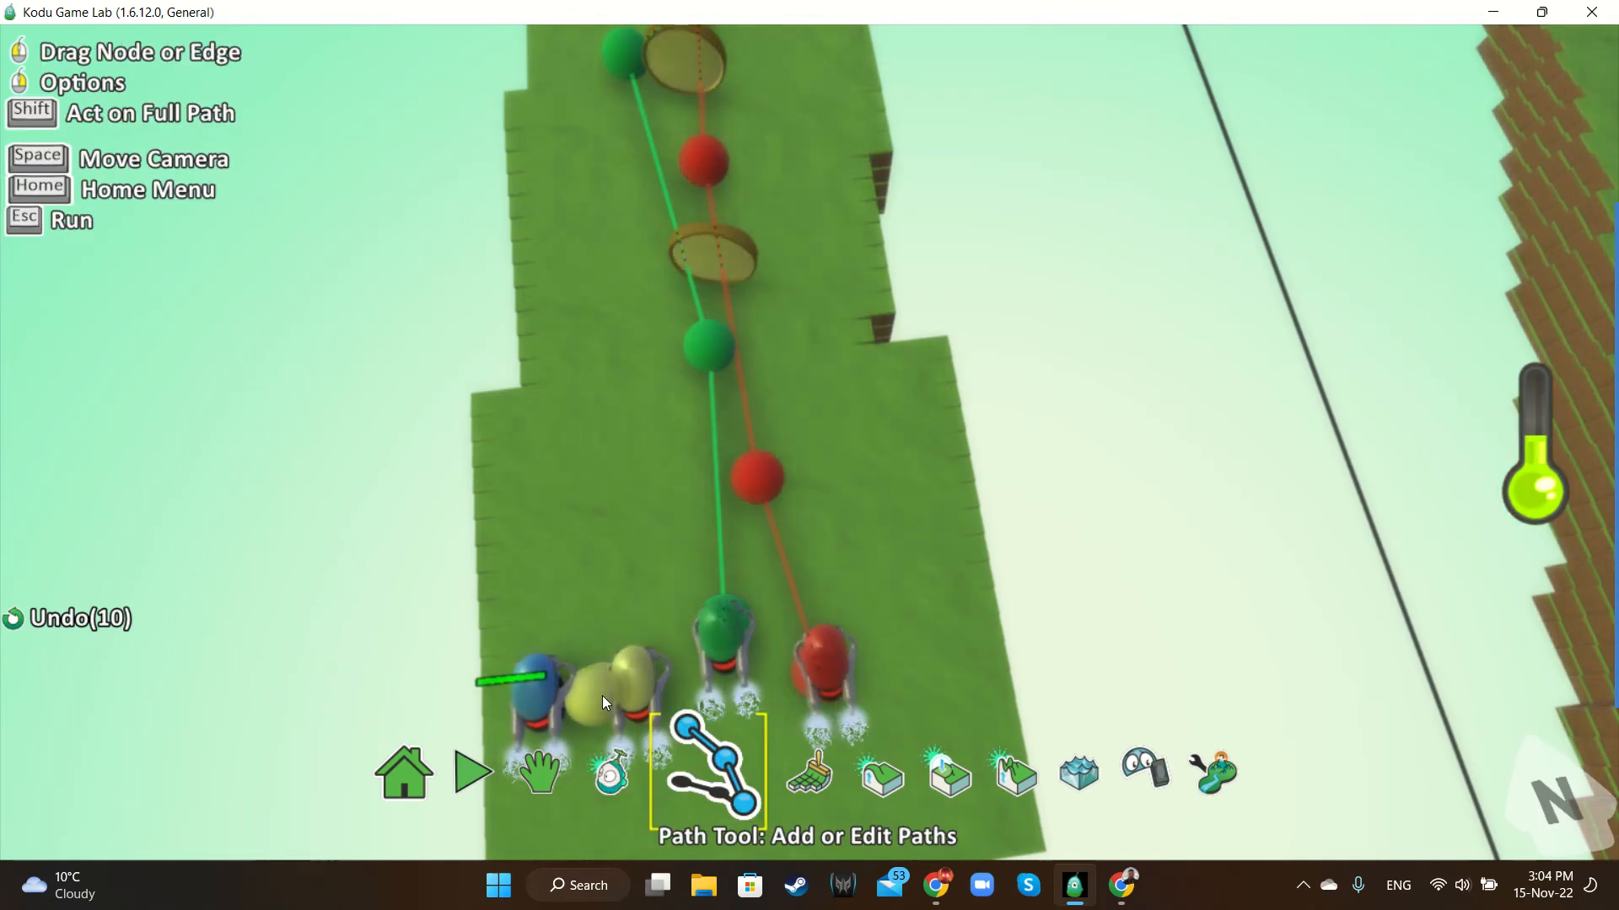
scroll(605, 736, up, 5)
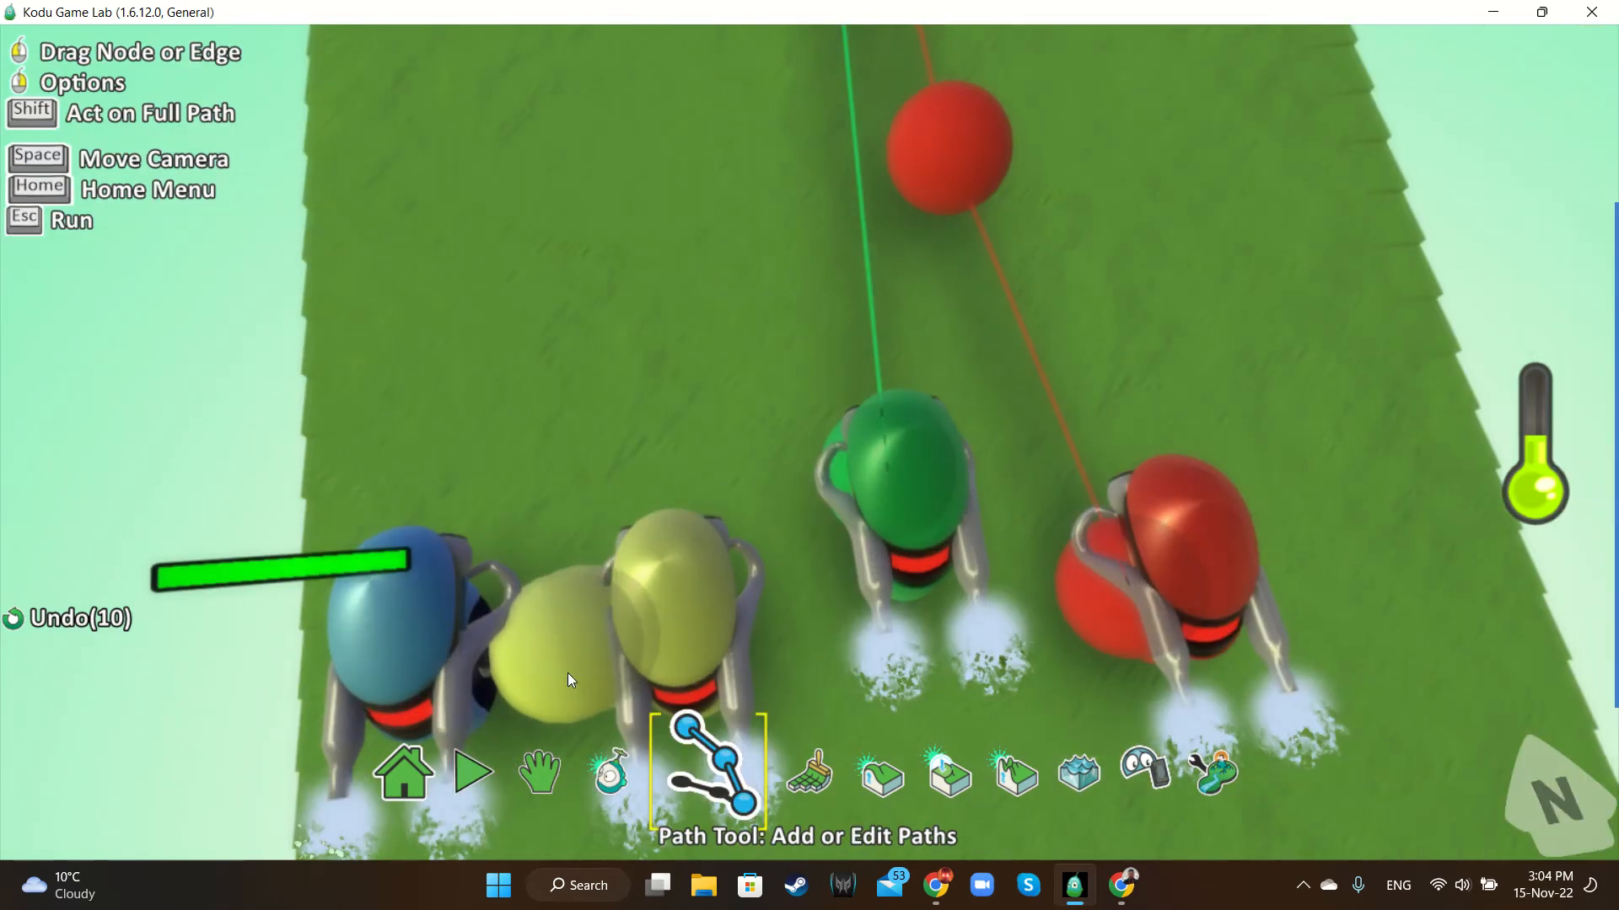
key(Down)
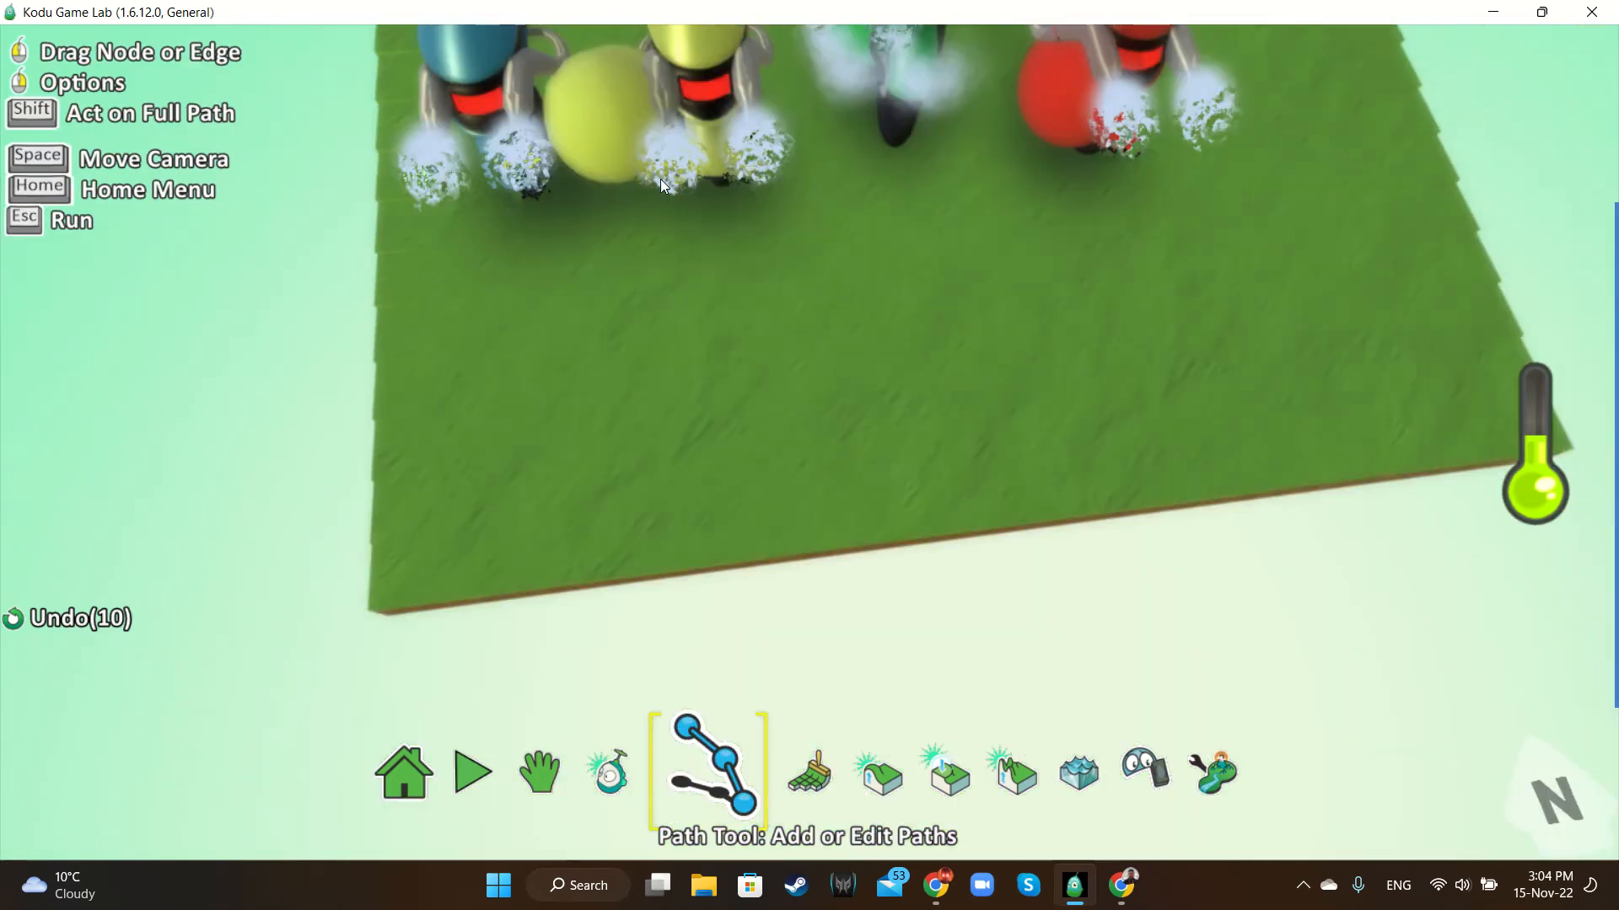
drag(661, 179, 574, 620)
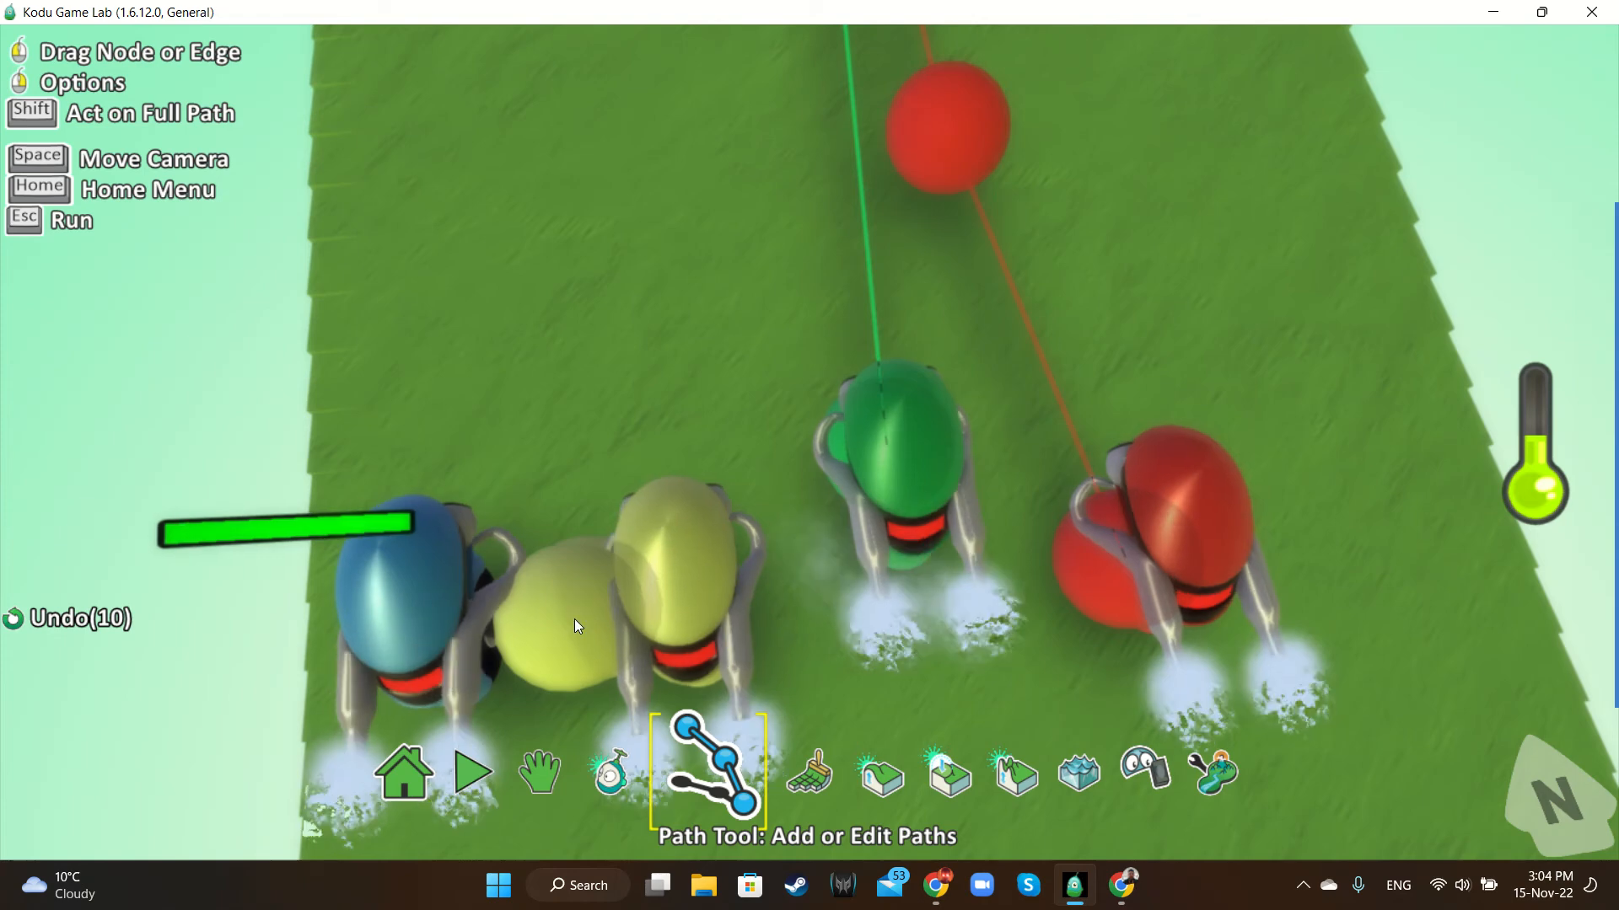
right_click(575, 619)
click(594, 488)
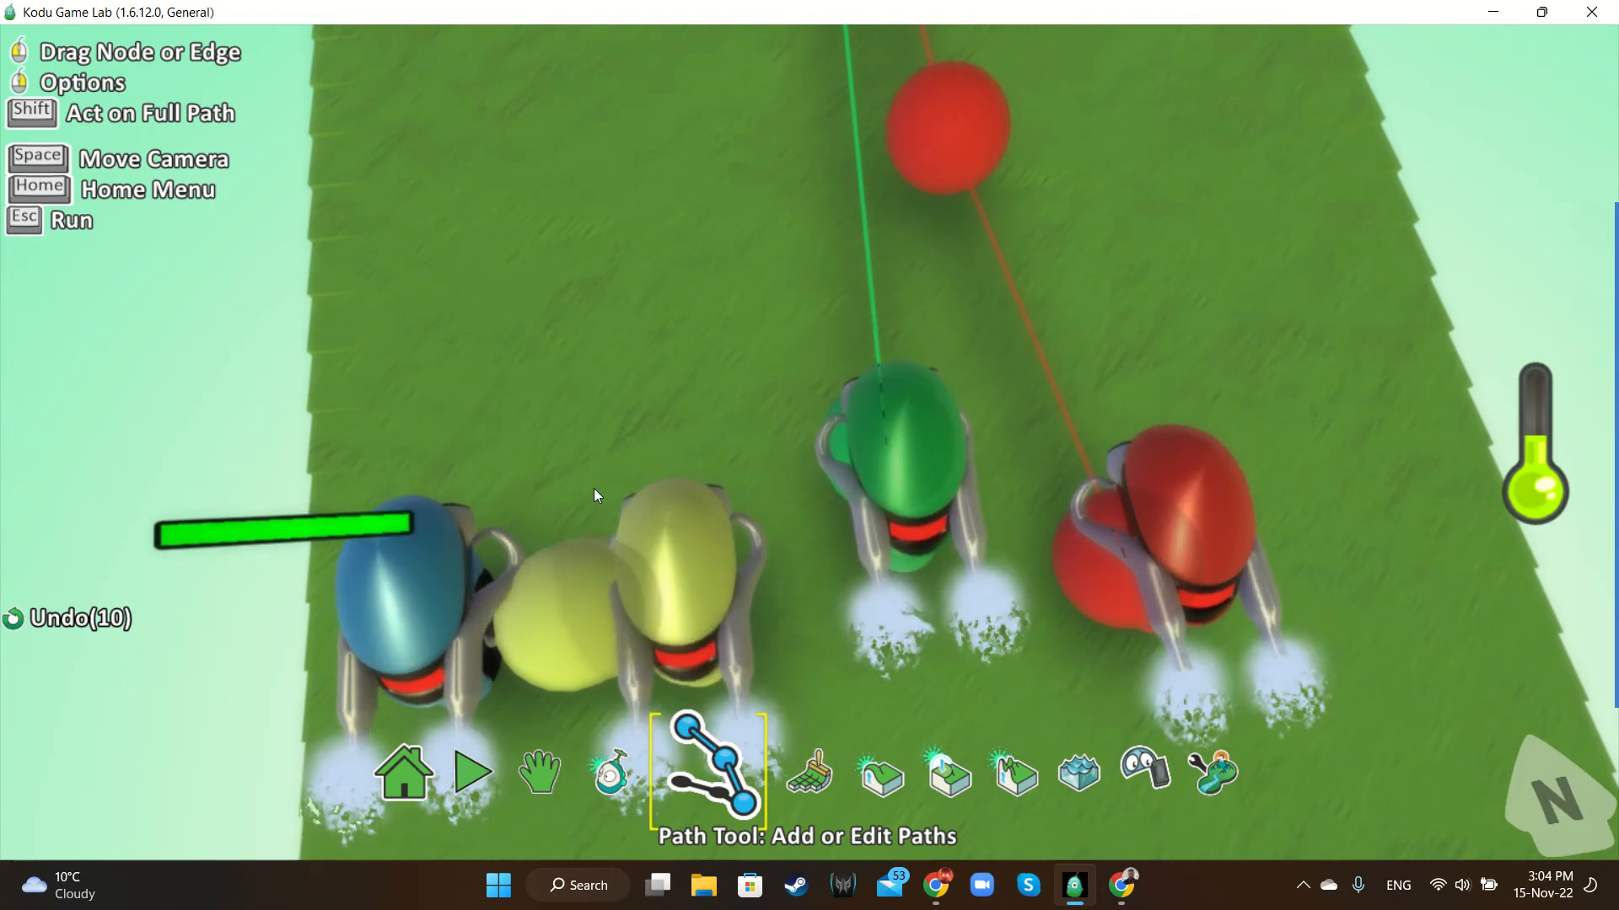
key(Escape)
key(Escape)
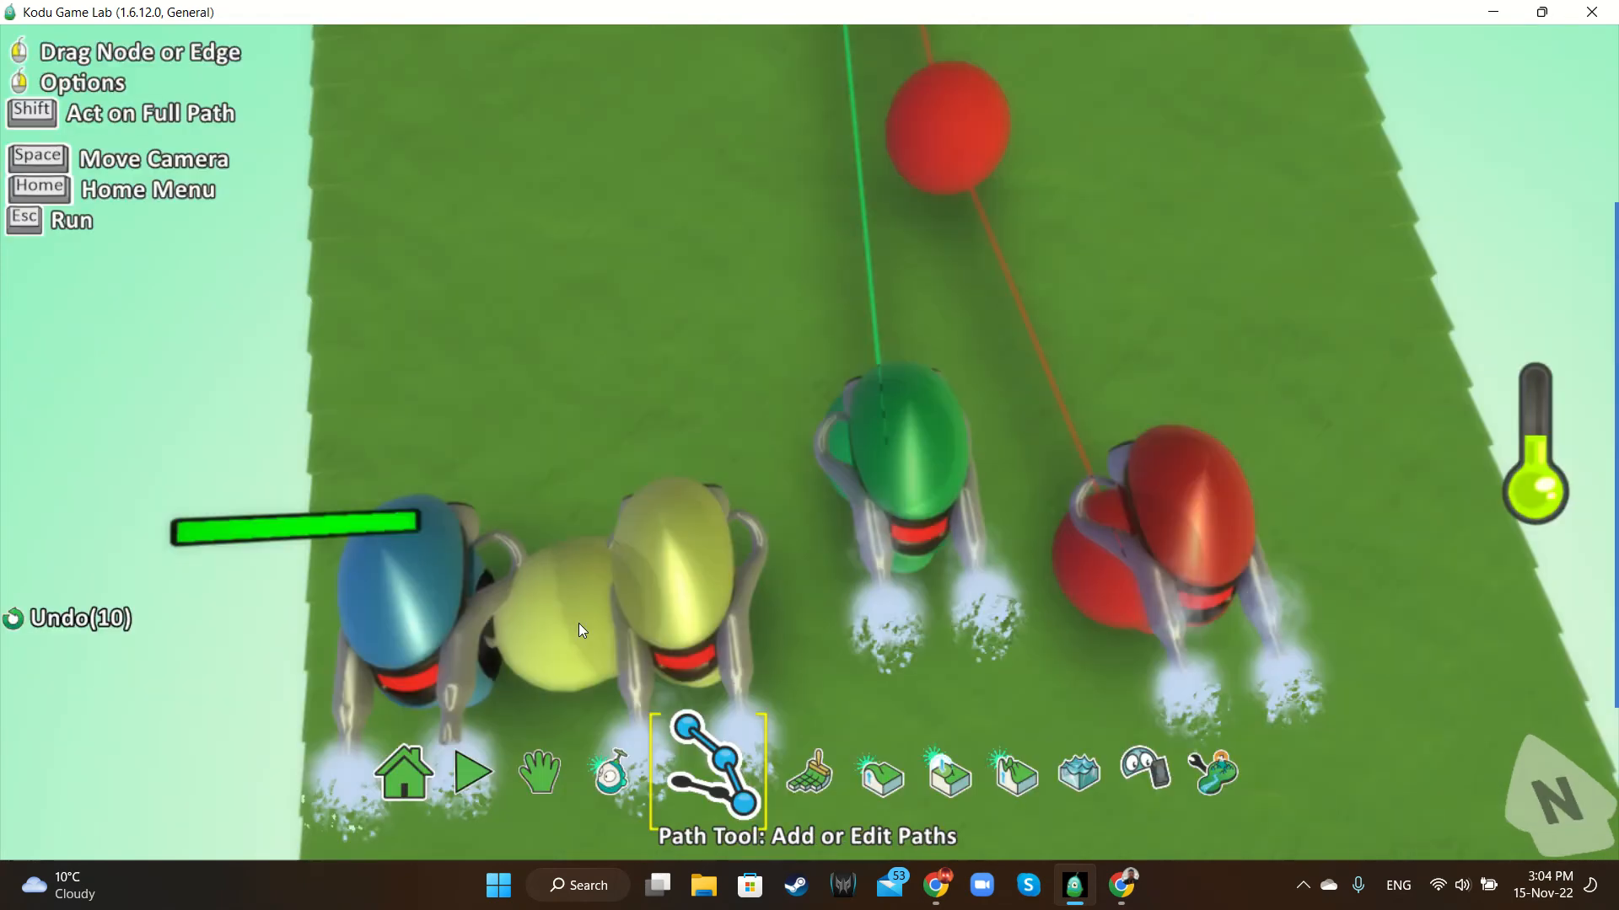
Delete the extra overlapping yellow nodes between the blue and yellow cycles, leaving only the one beside the blue cycle
click(553, 638)
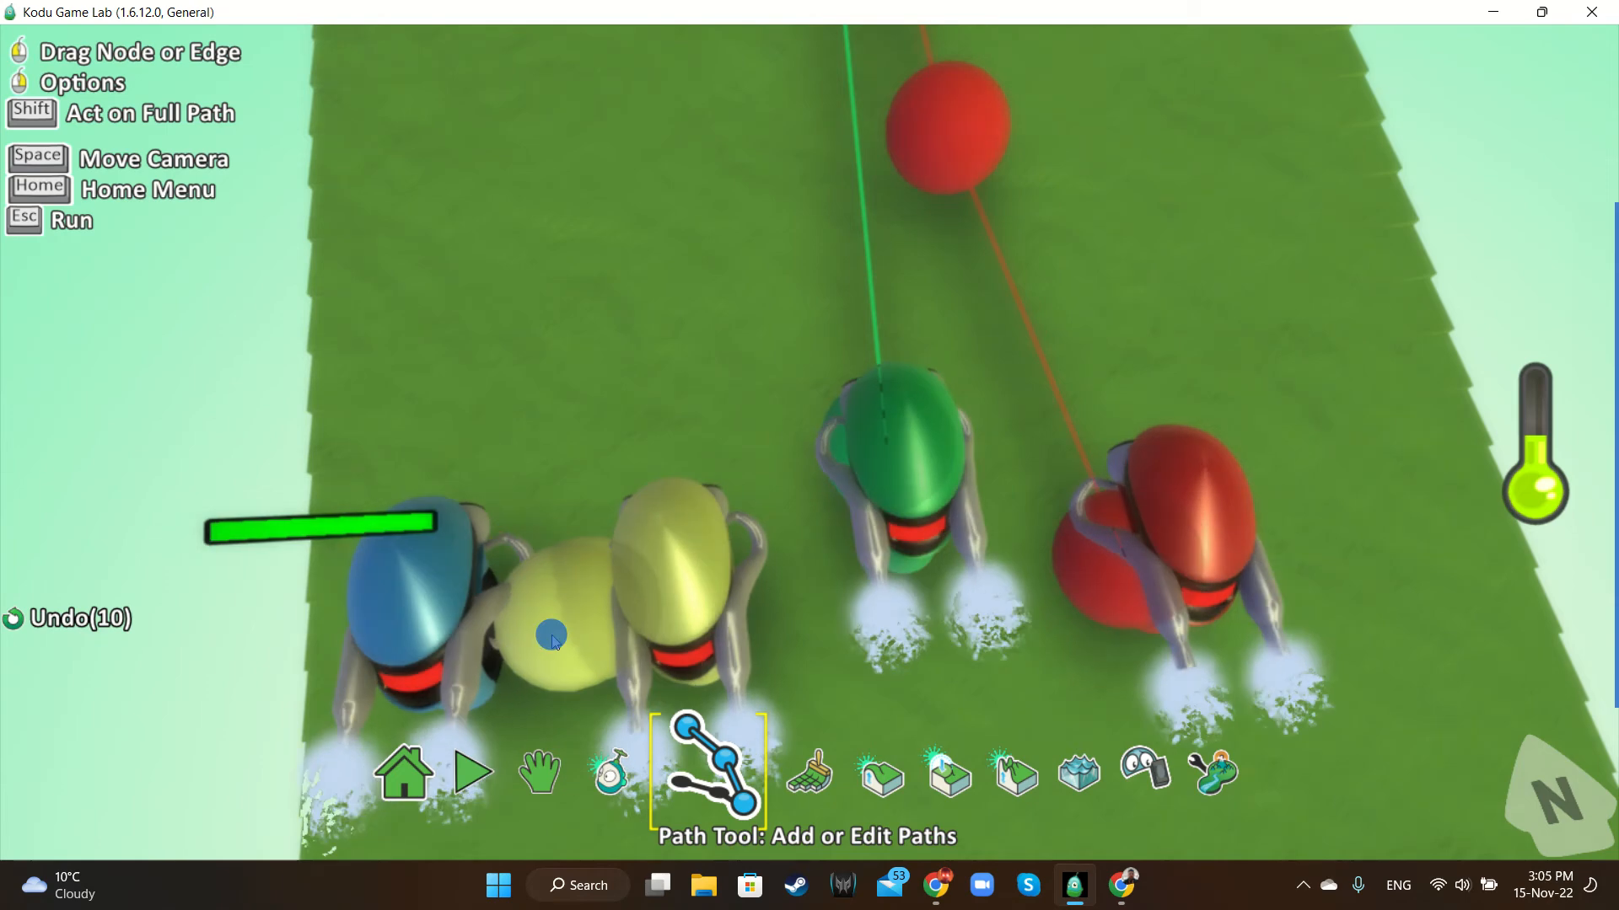
right_click(586, 581)
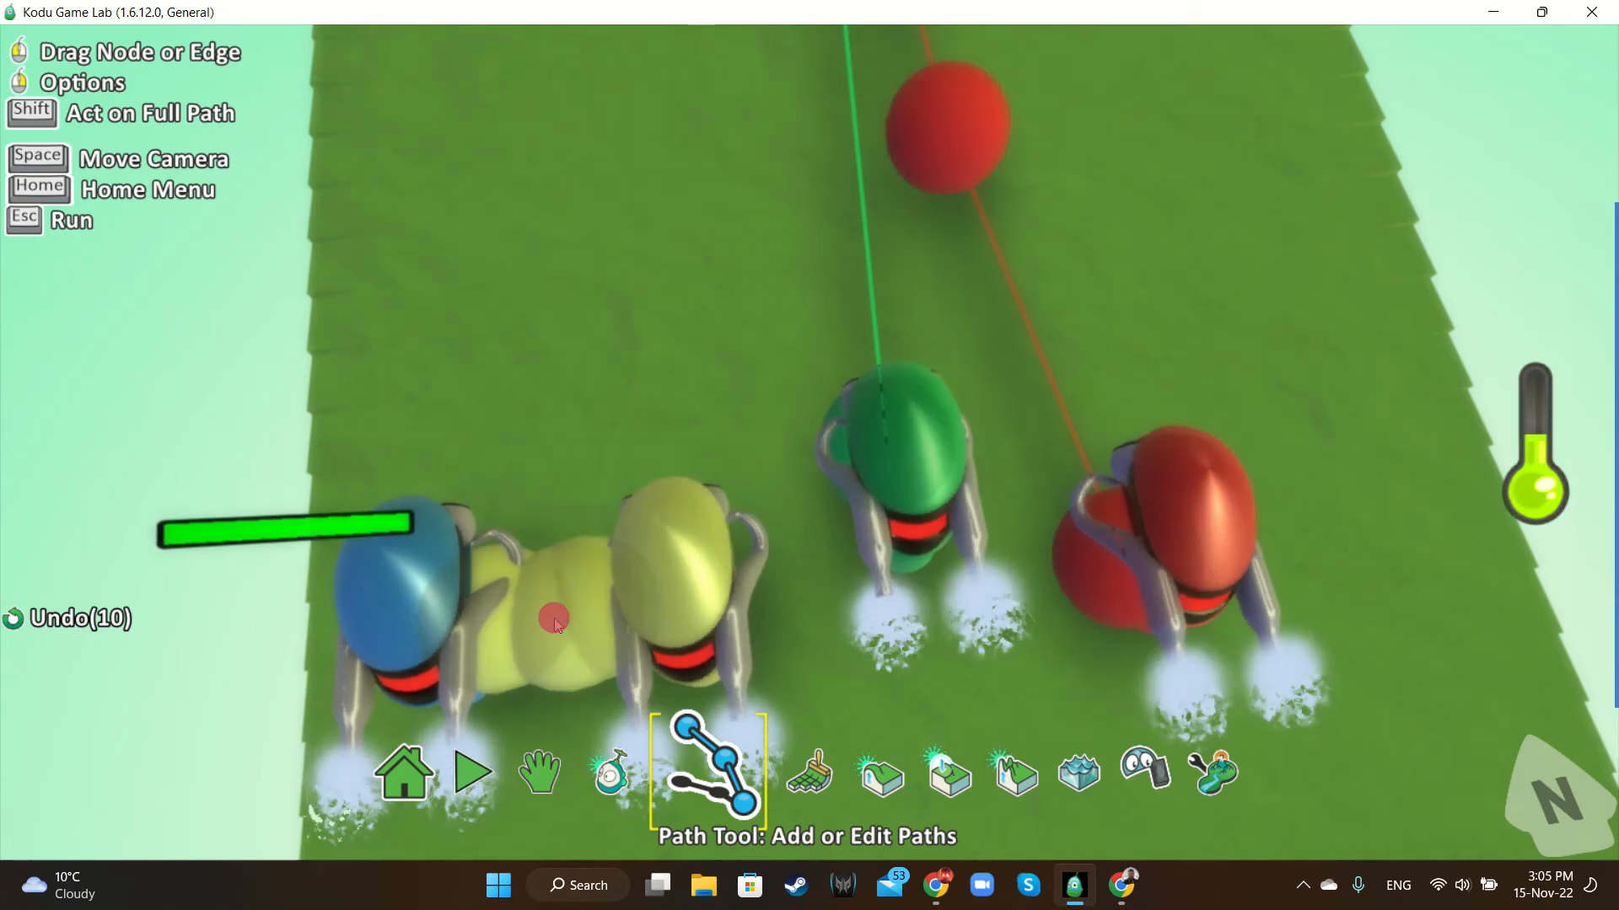
right_click(571, 692)
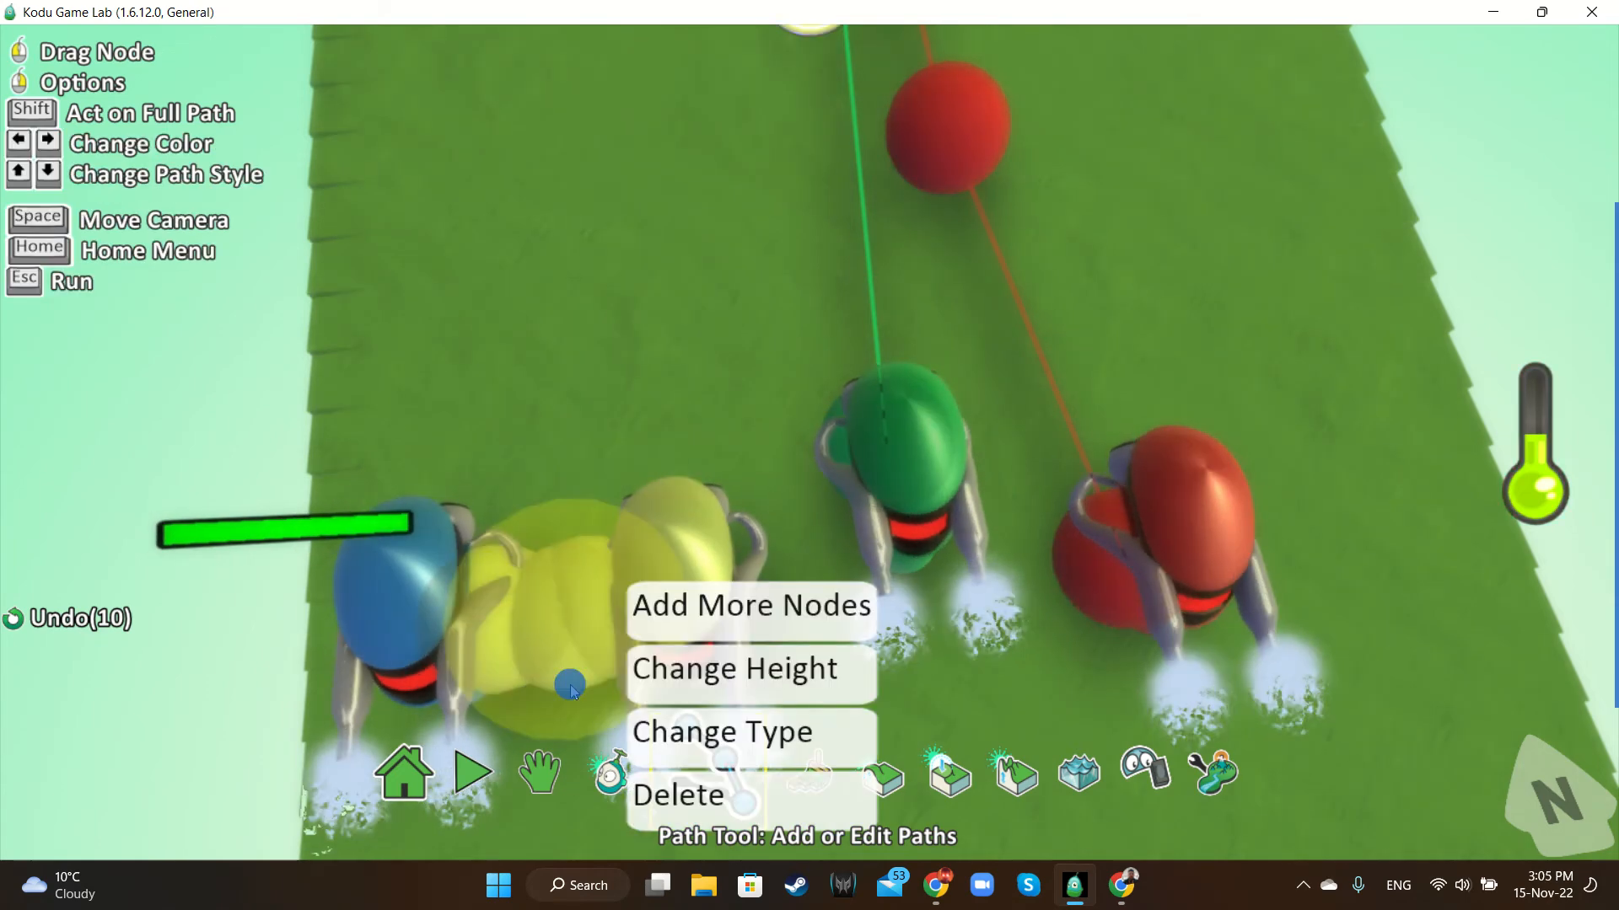
click(689, 806)
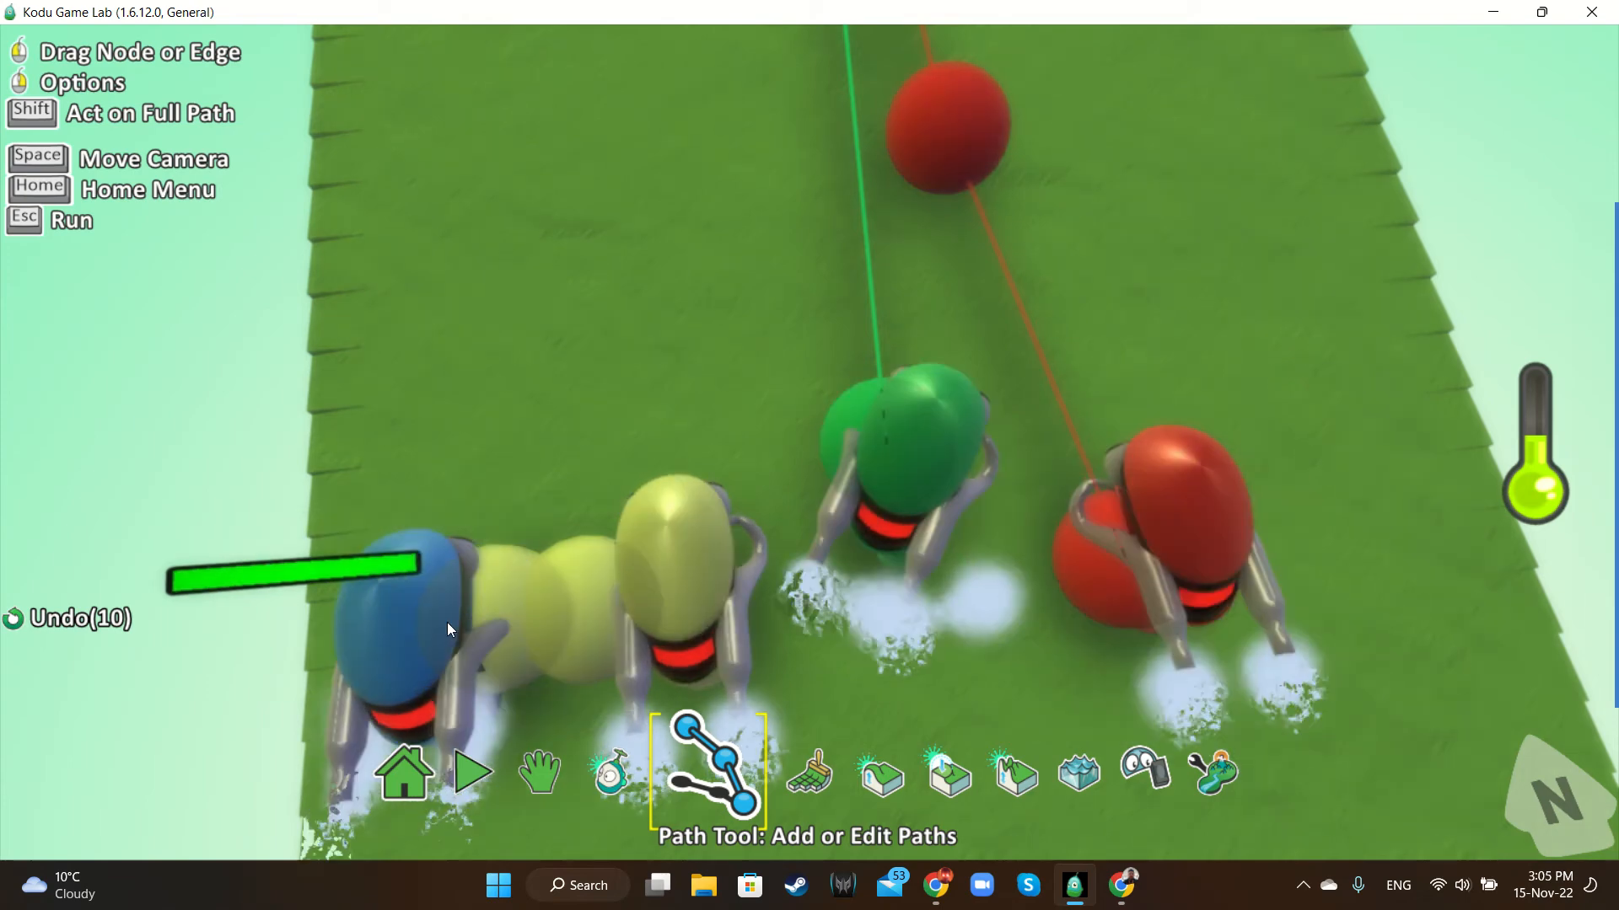
scroll(437, 625, down, 3)
click(657, 566)
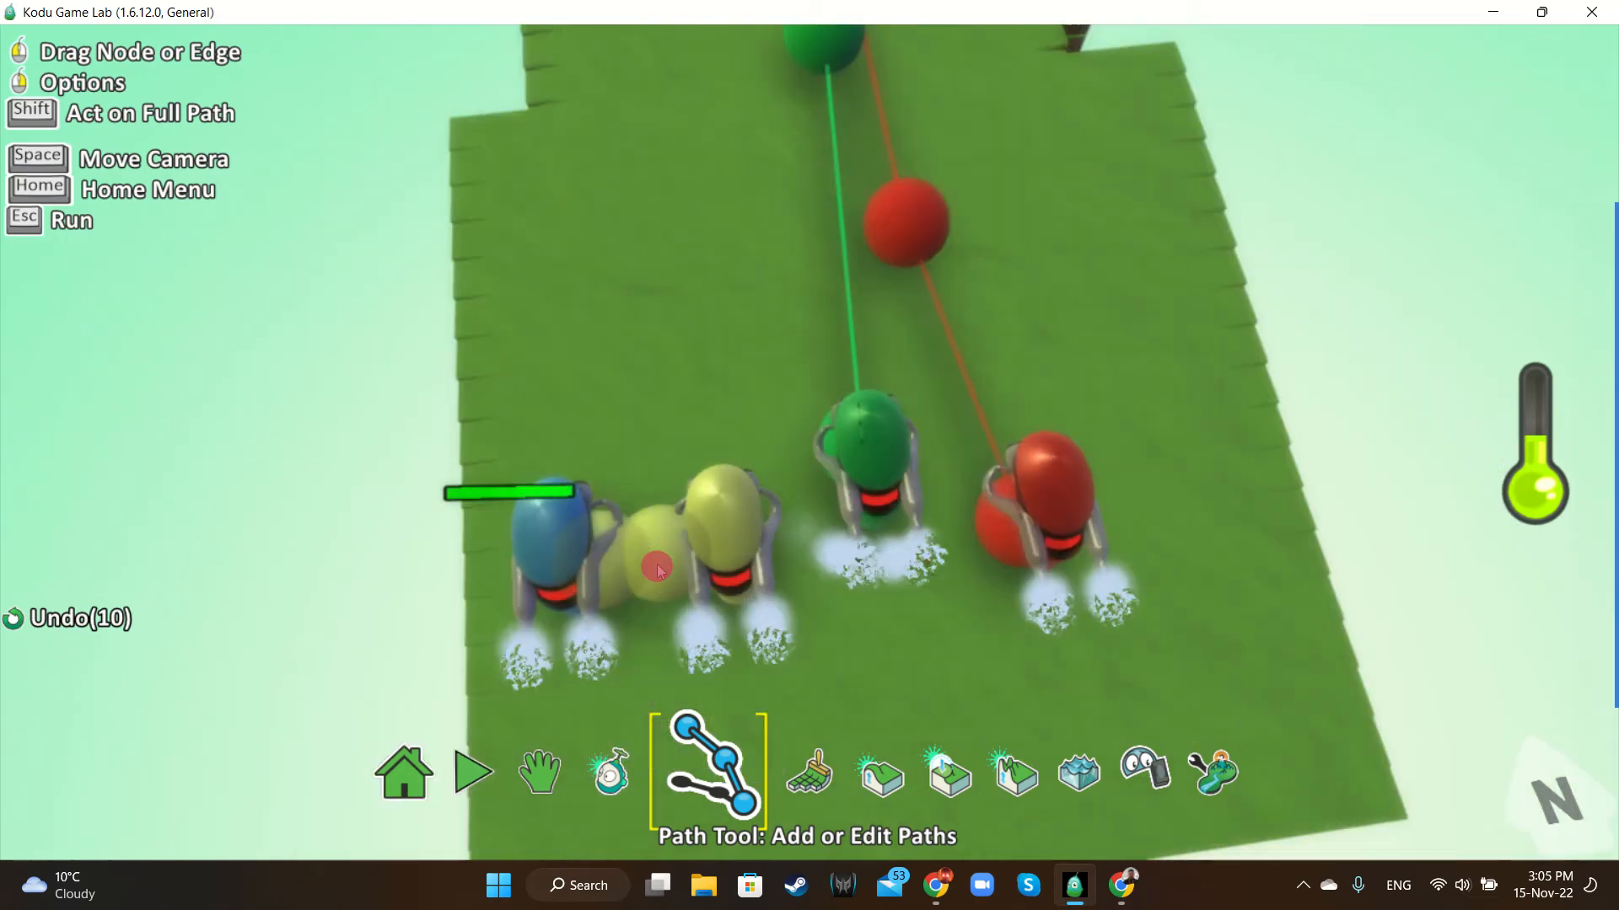
right_click(700, 654)
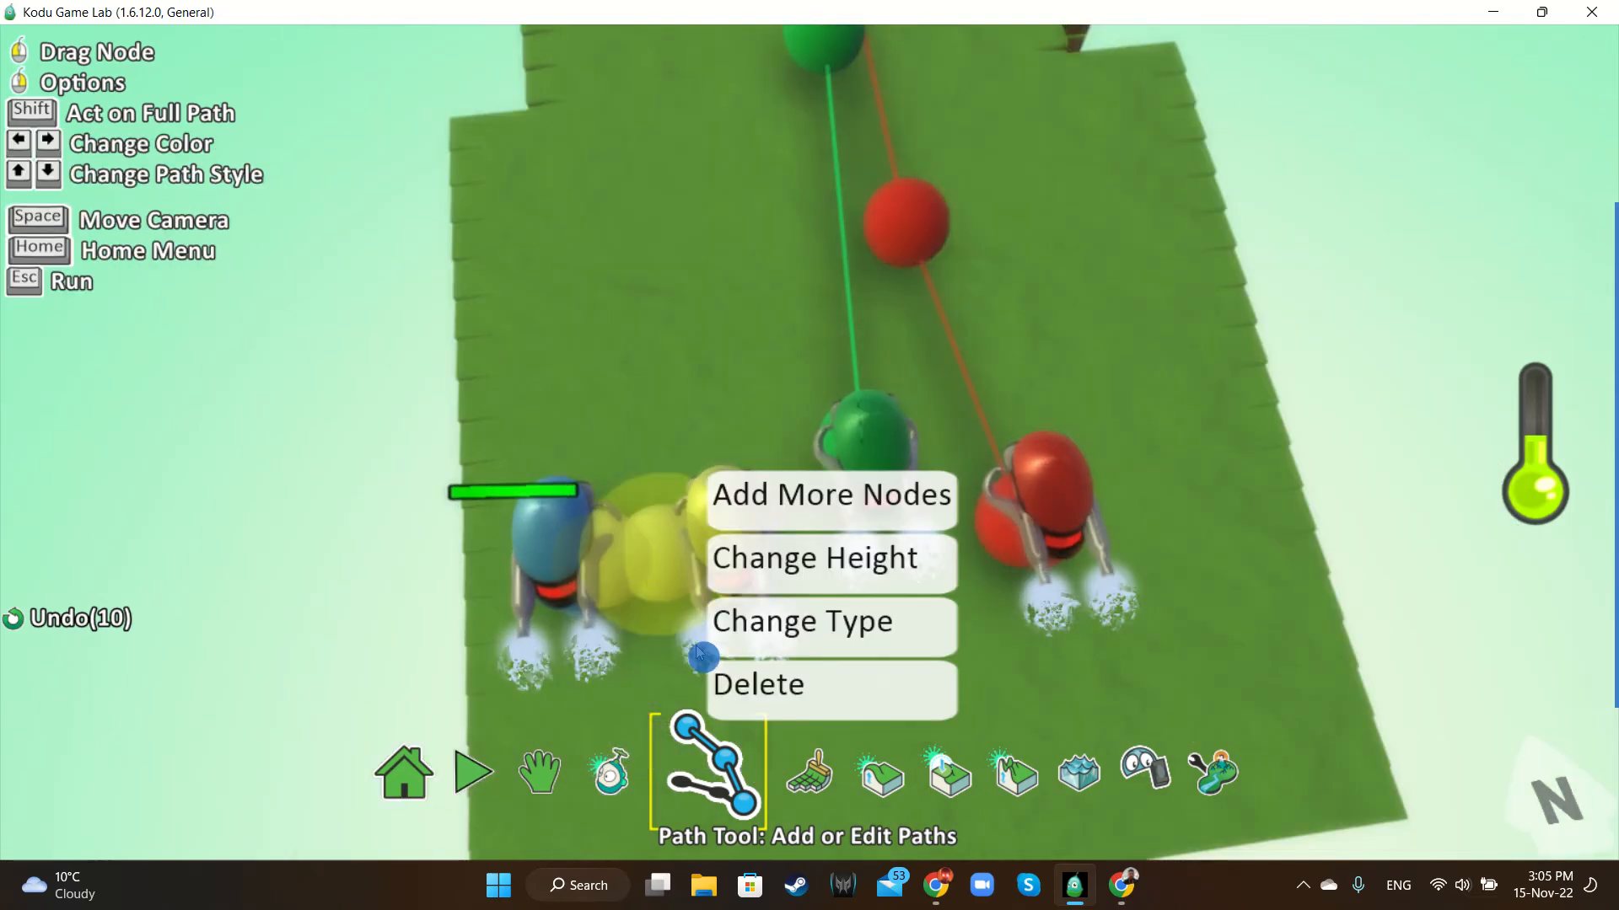
click(627, 598)
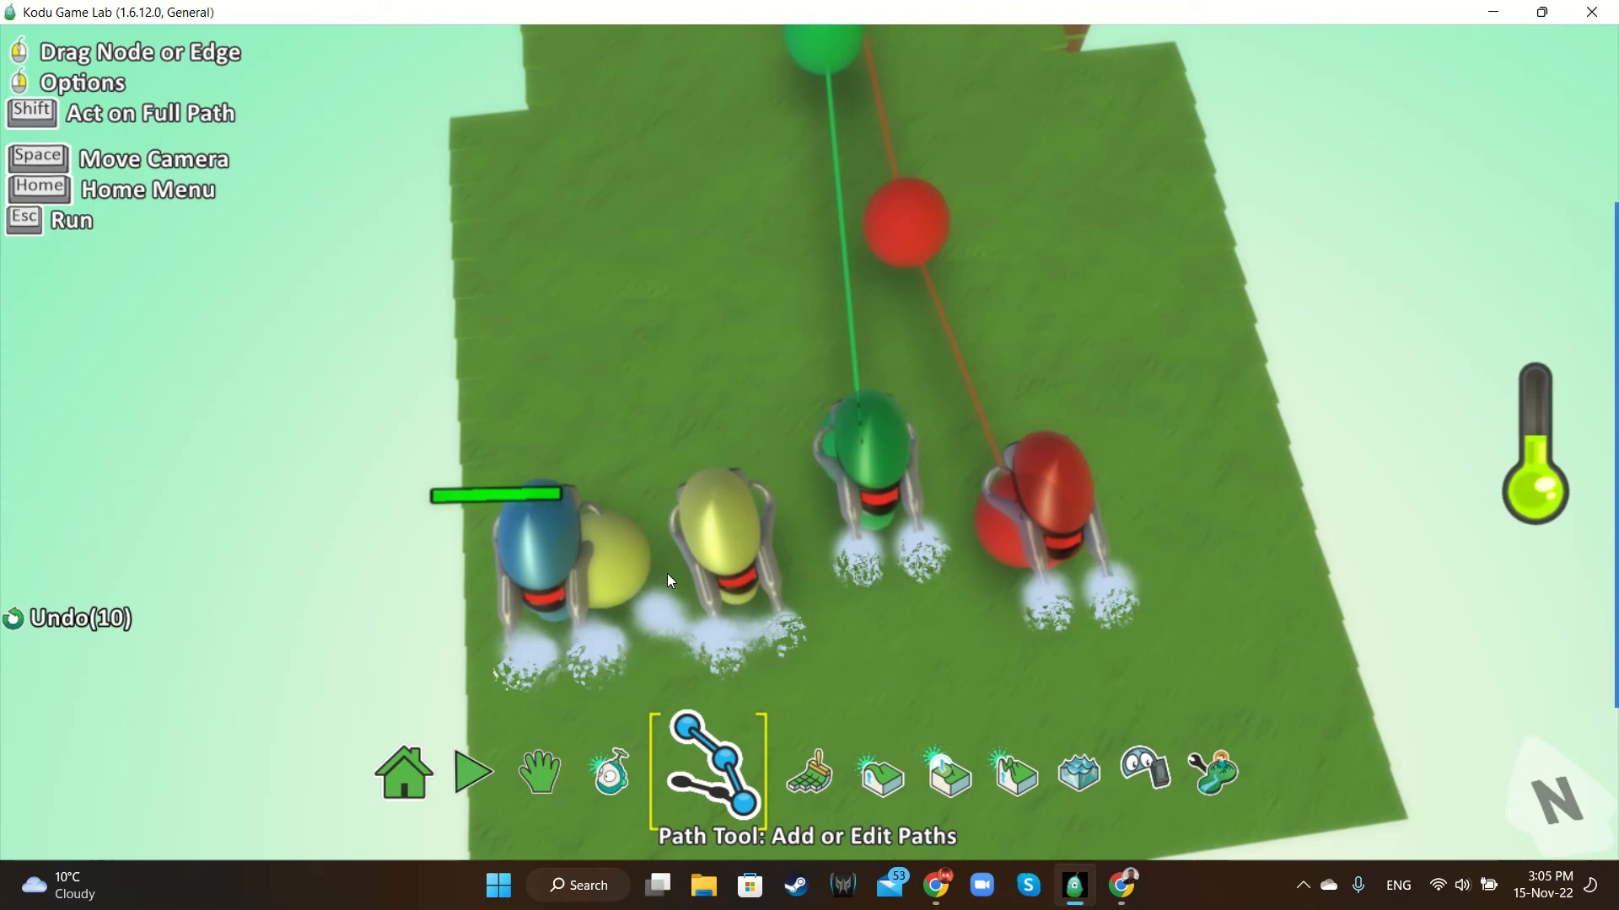
Try to delete the remaining yellow node beside the blue cycle
click(596, 542)
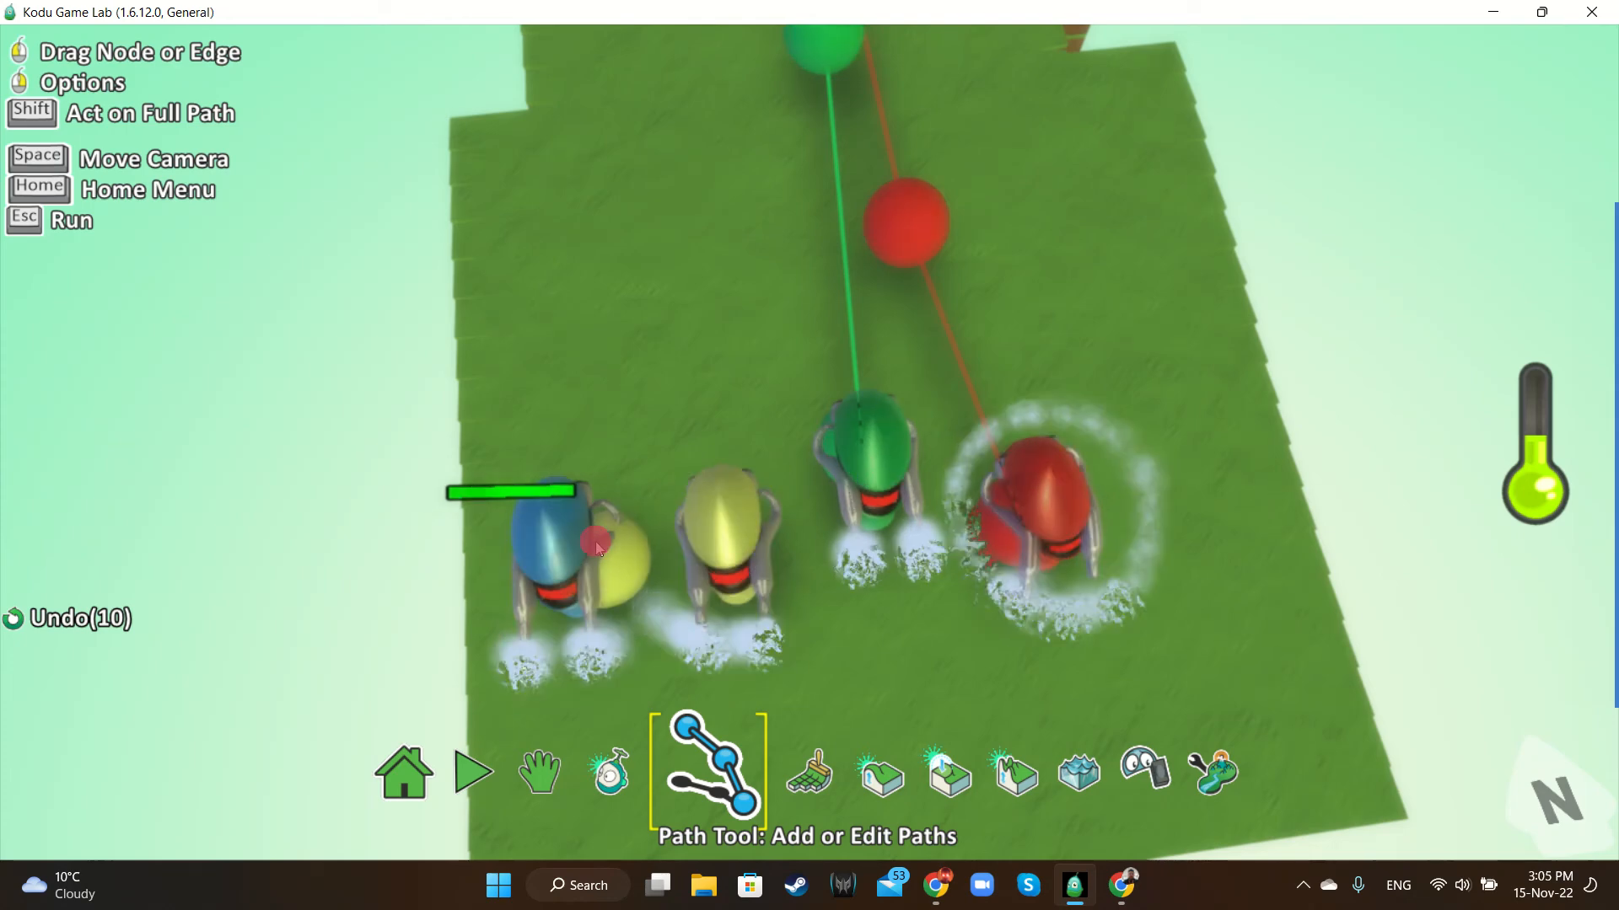
right_click(631, 561)
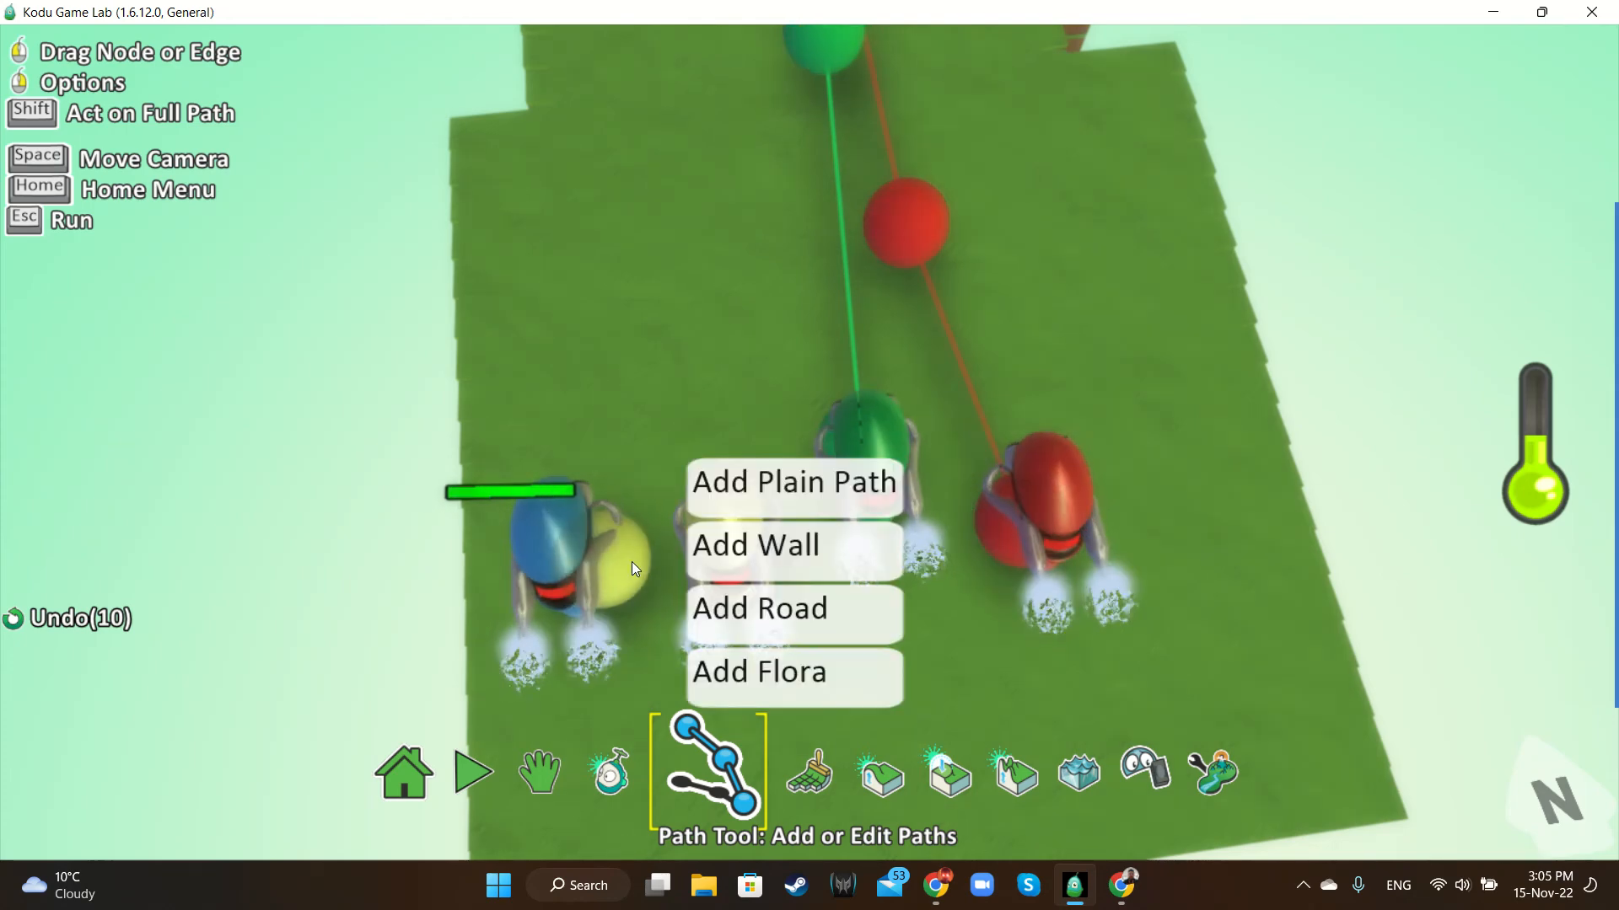
right_click(616, 575)
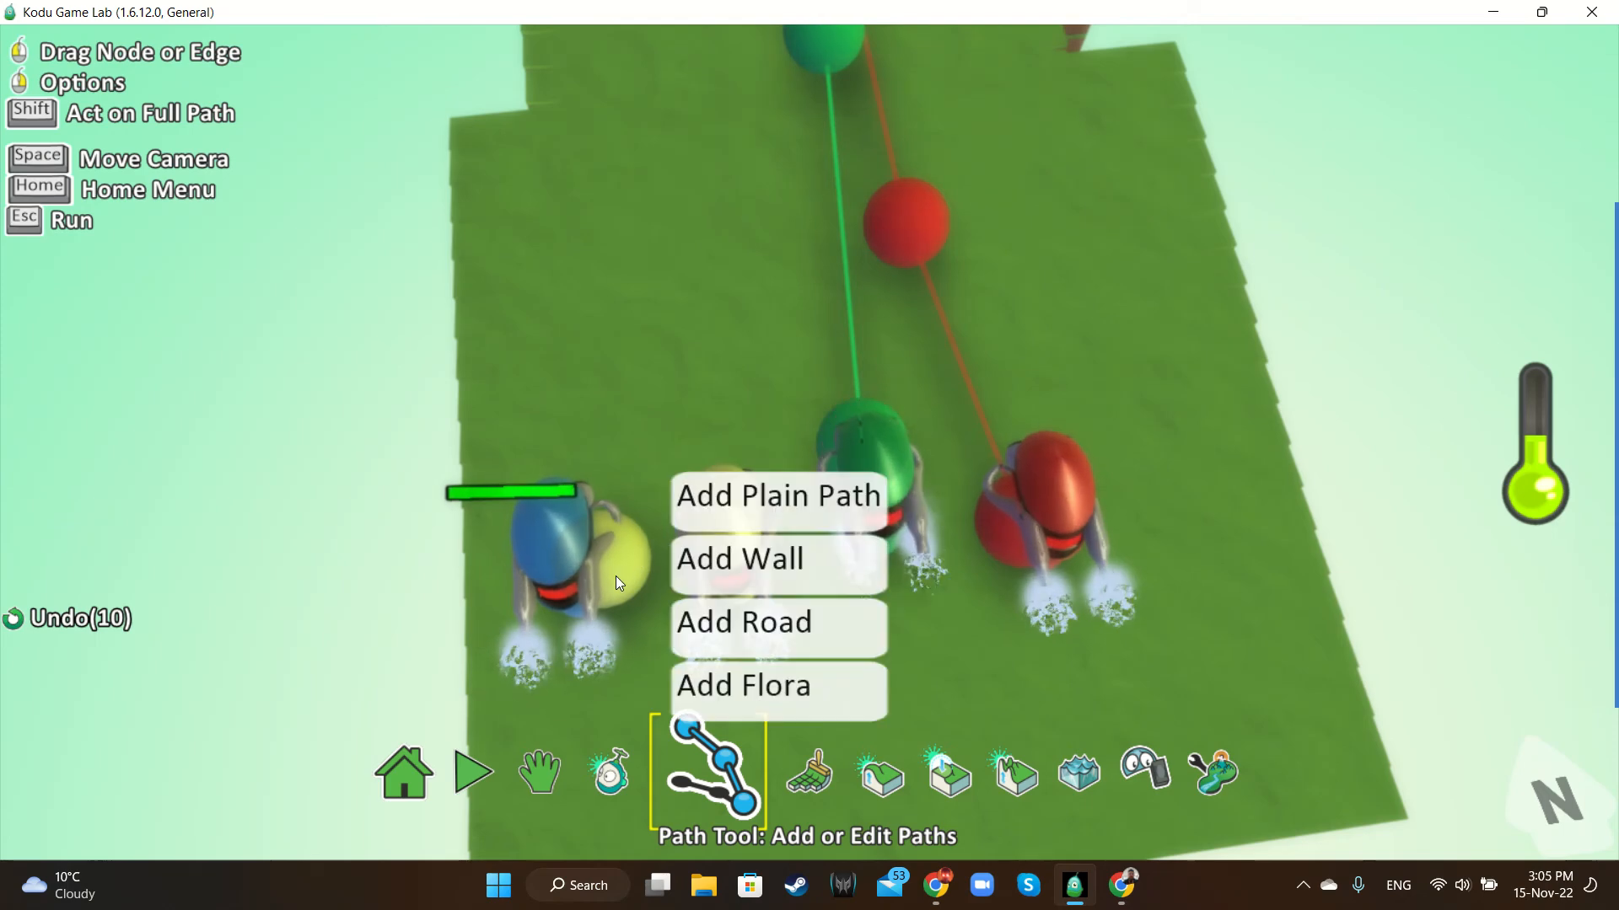
click(627, 644)
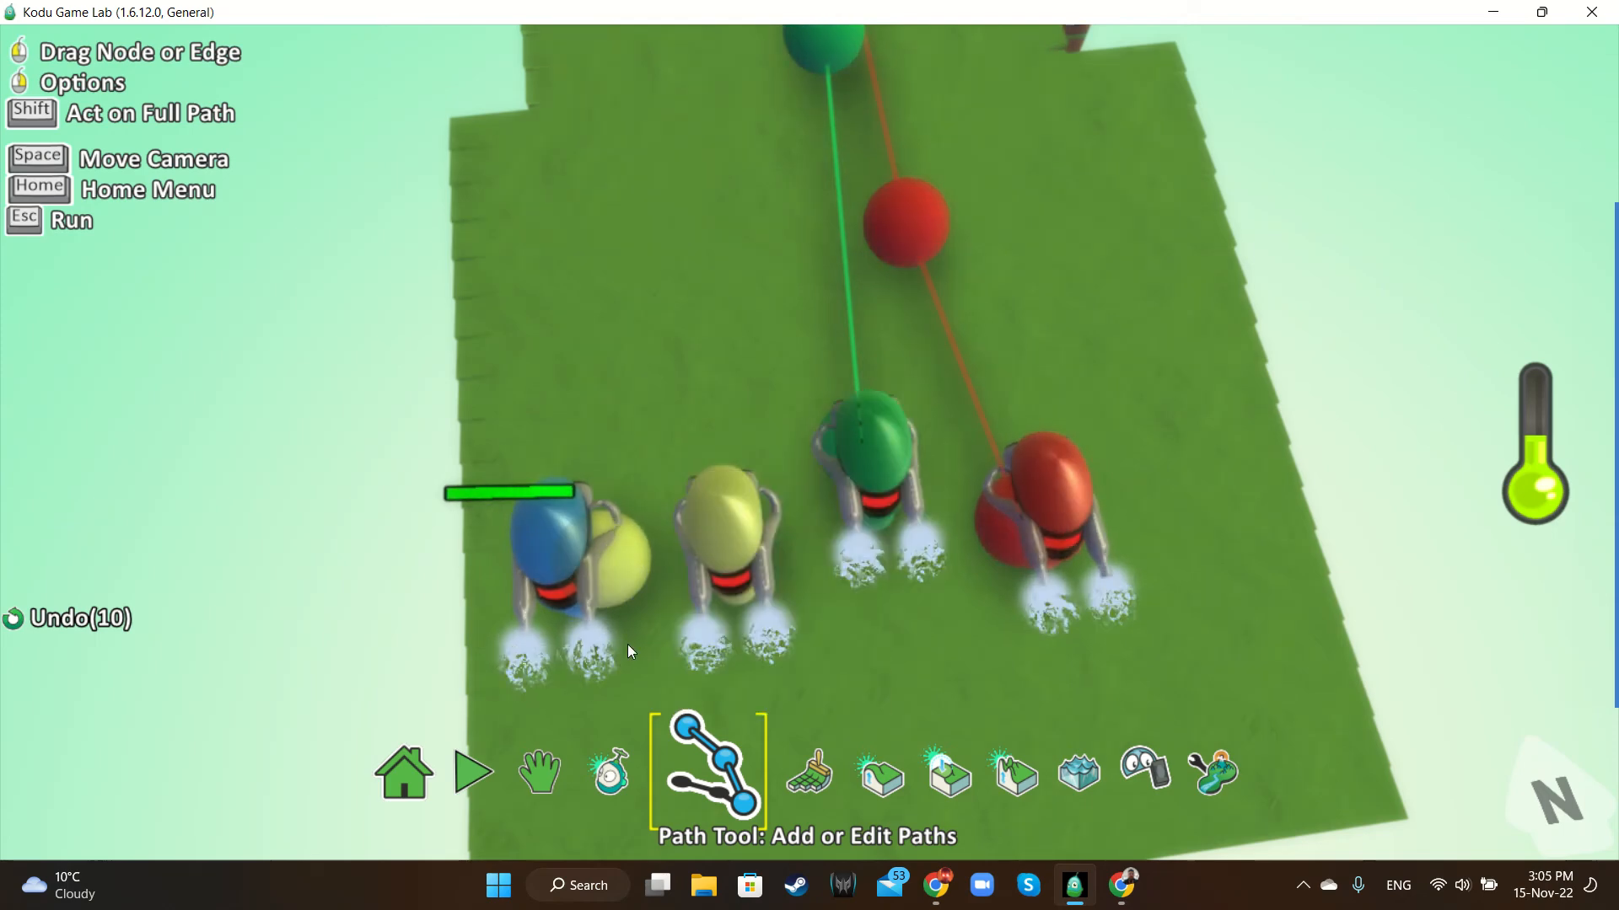
scroll(680, 494, up, 5)
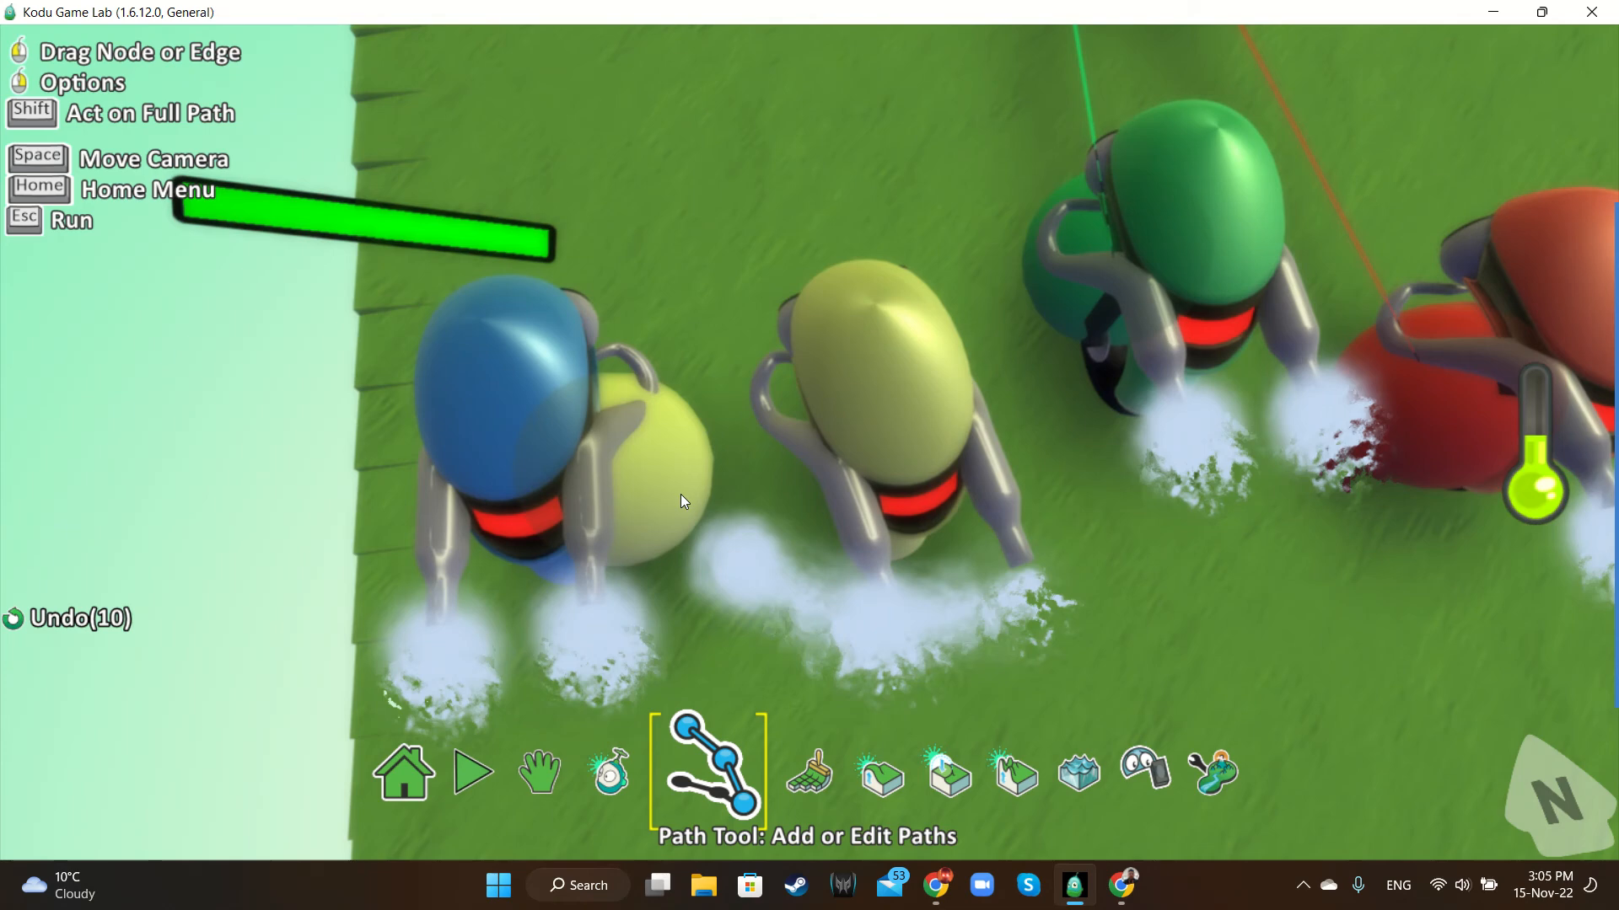
scroll(680, 498, down, 4)
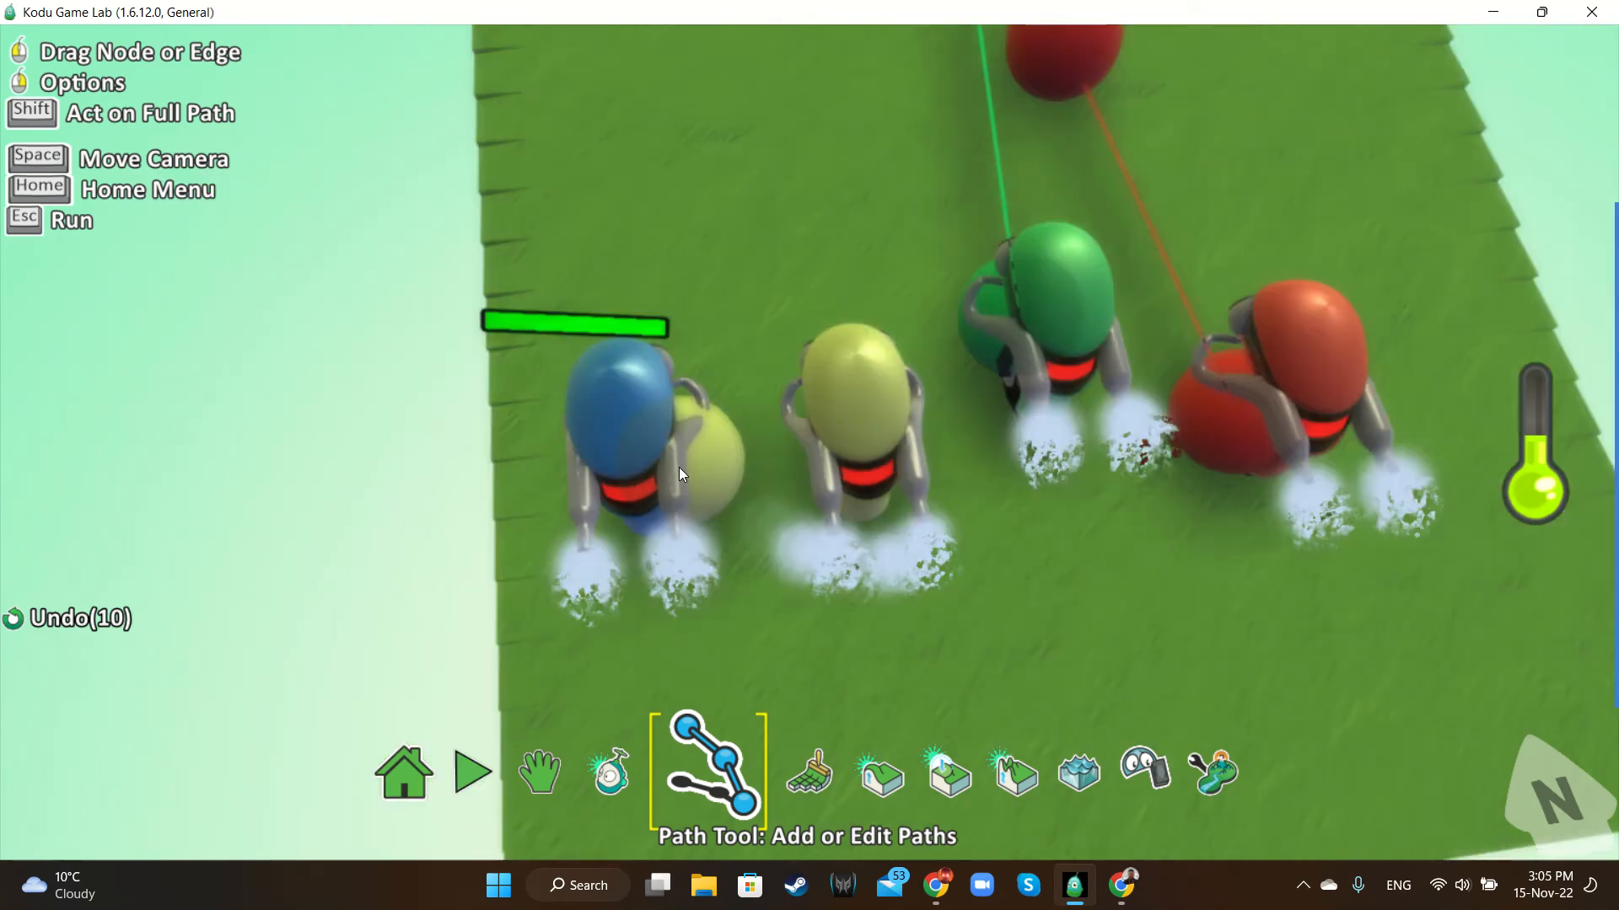
click(604, 781)
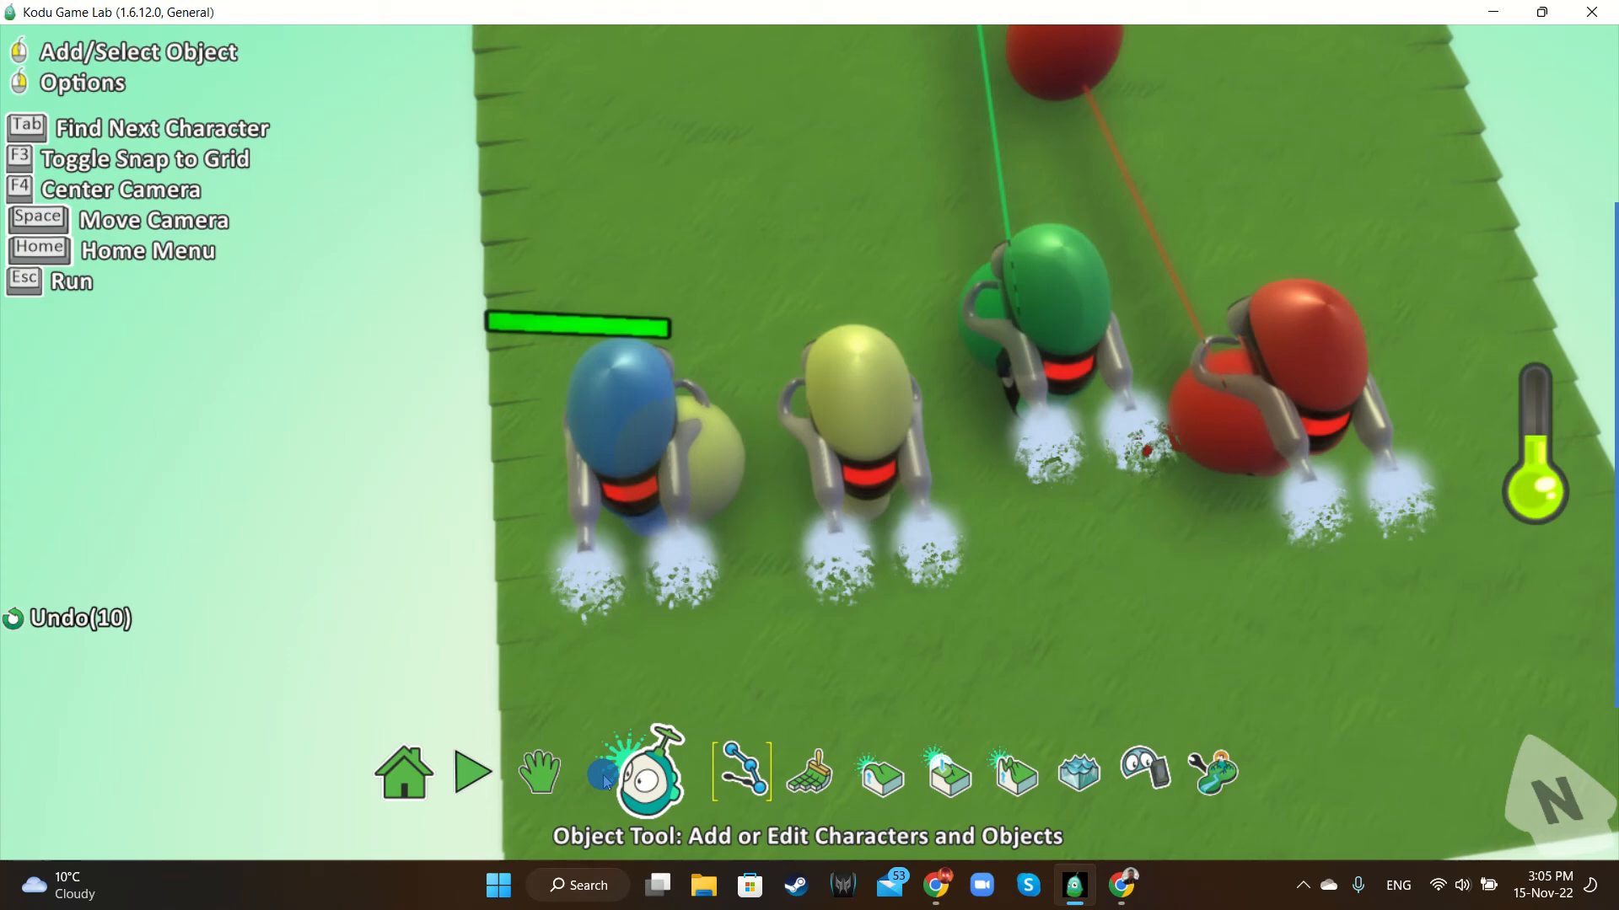
click(719, 459)
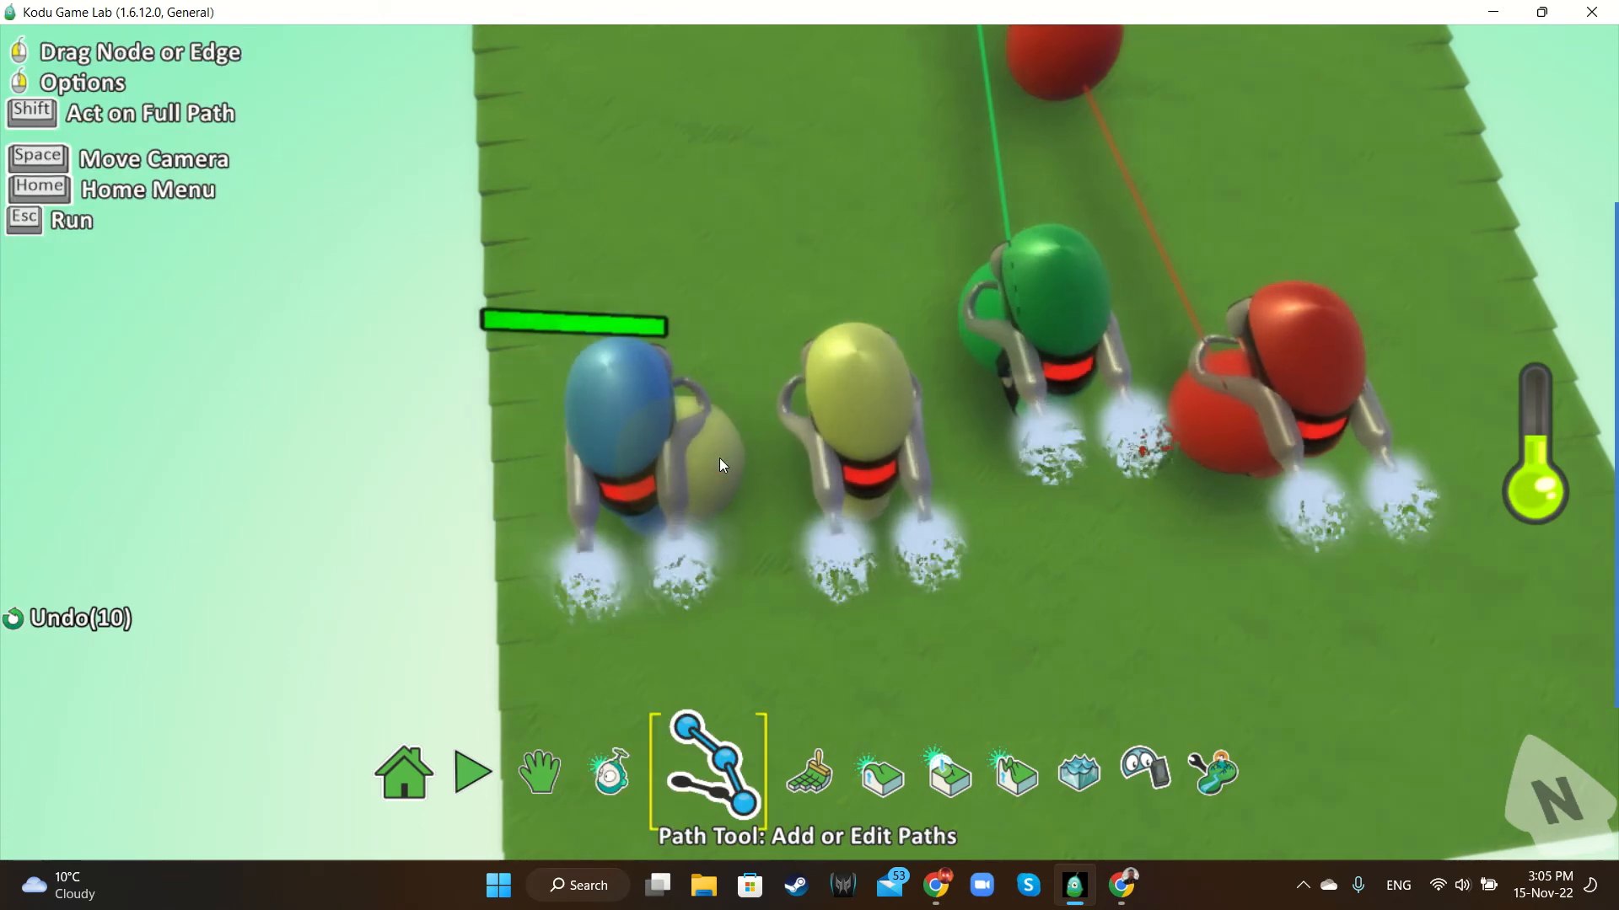
Start a new plain path at the yellow cycle and add yellow nodes up the first straight
right_click(720, 461)
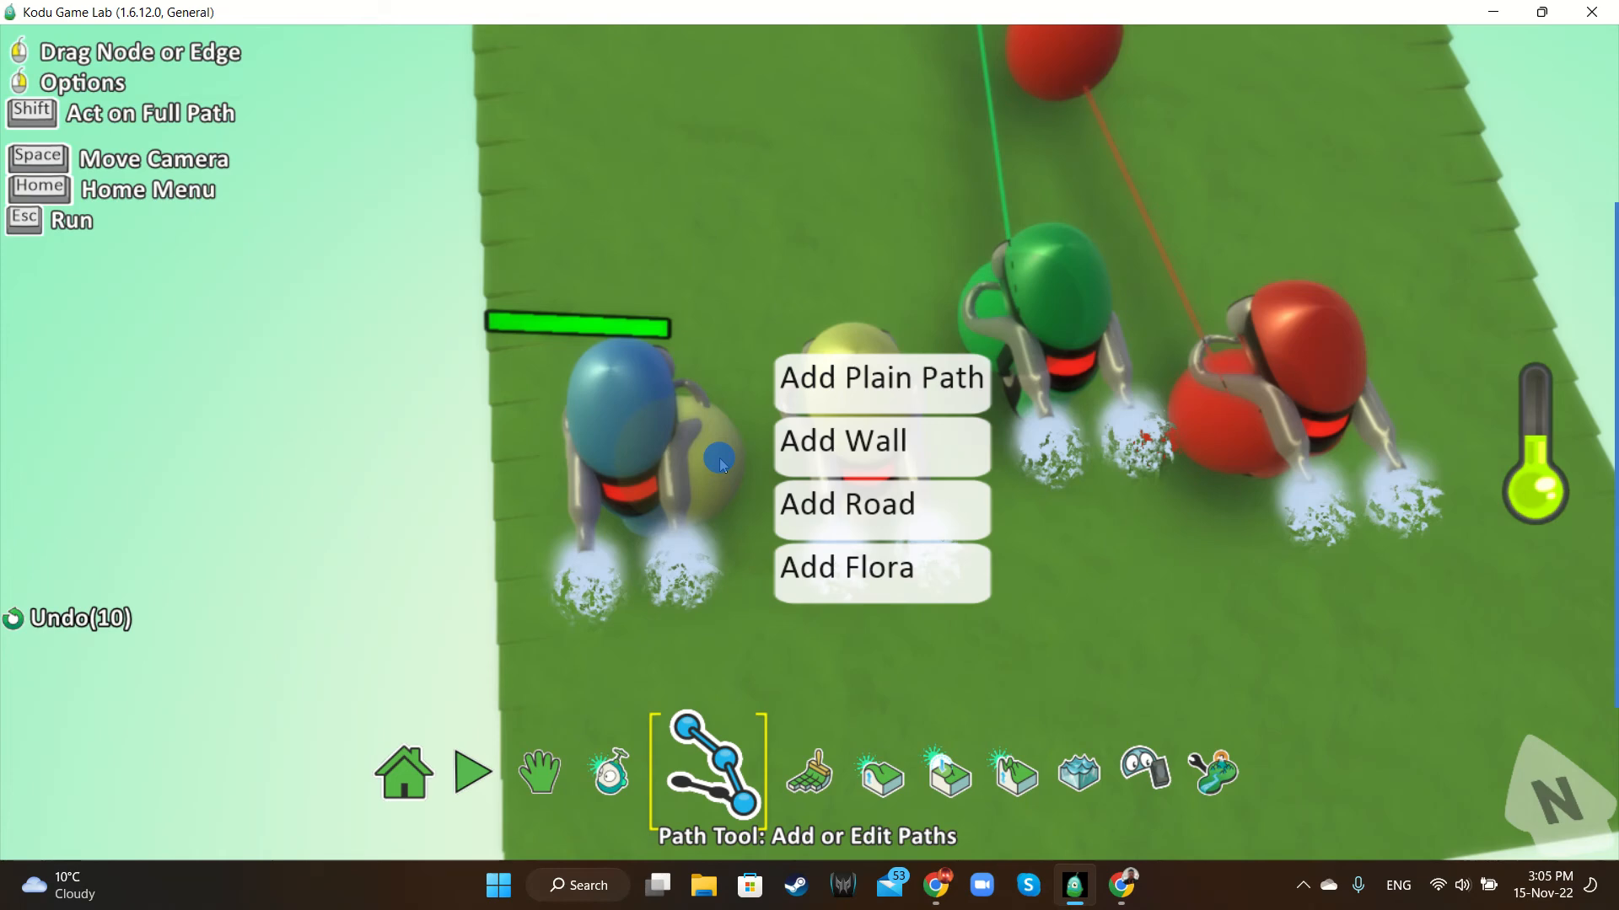
click(833, 431)
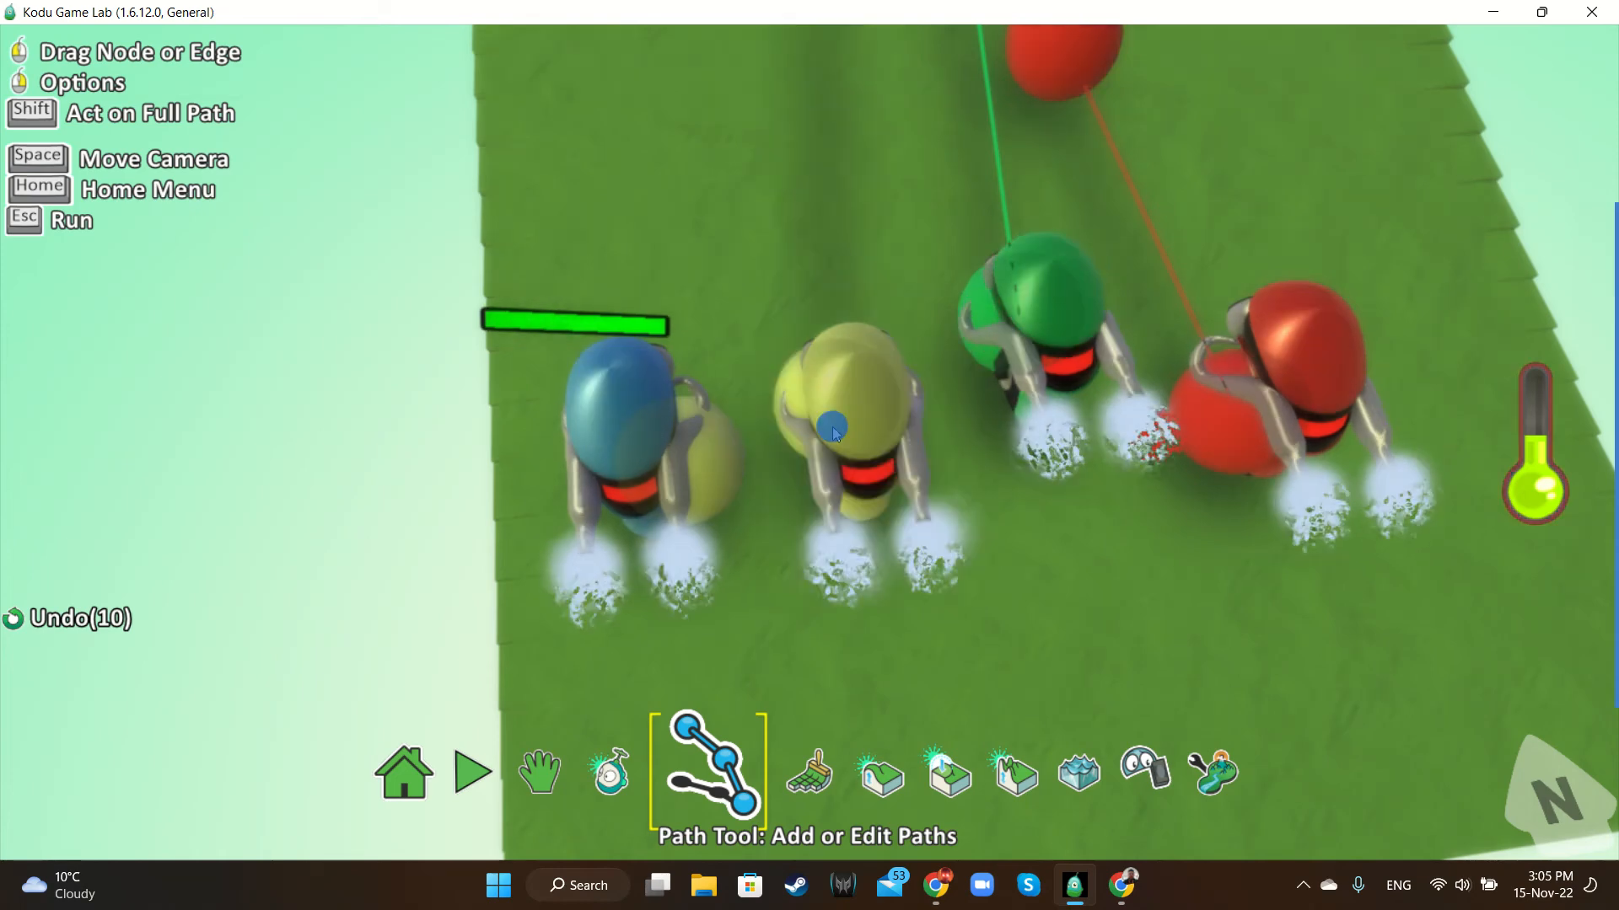
scroll(832, 432, down, 5)
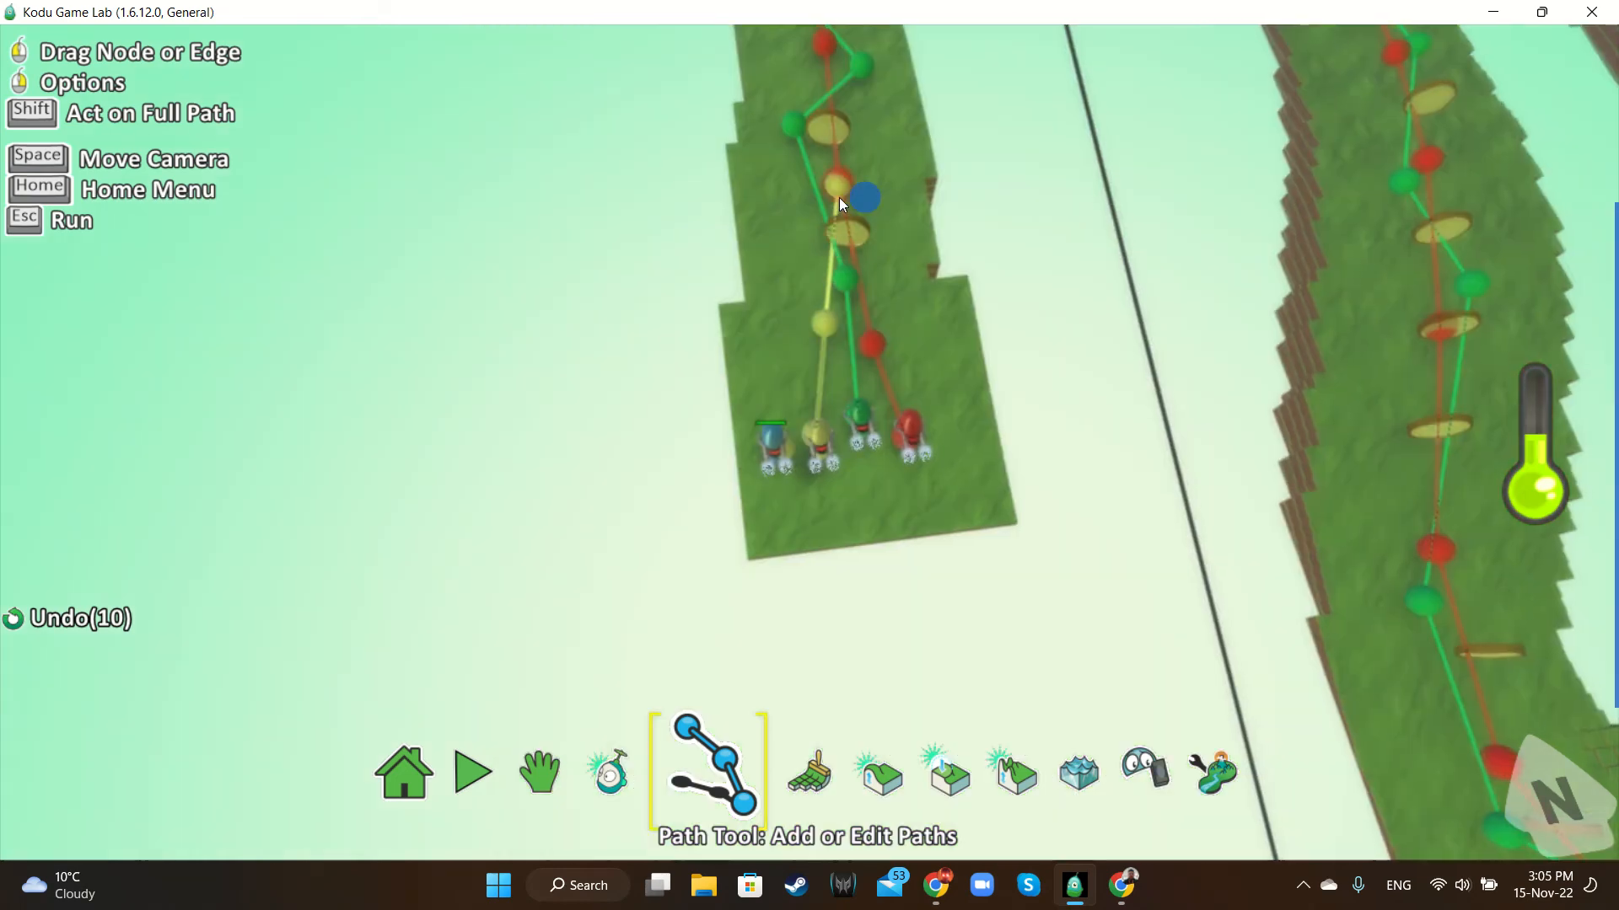
click(872, 197)
scroll(872, 197, down, 2)
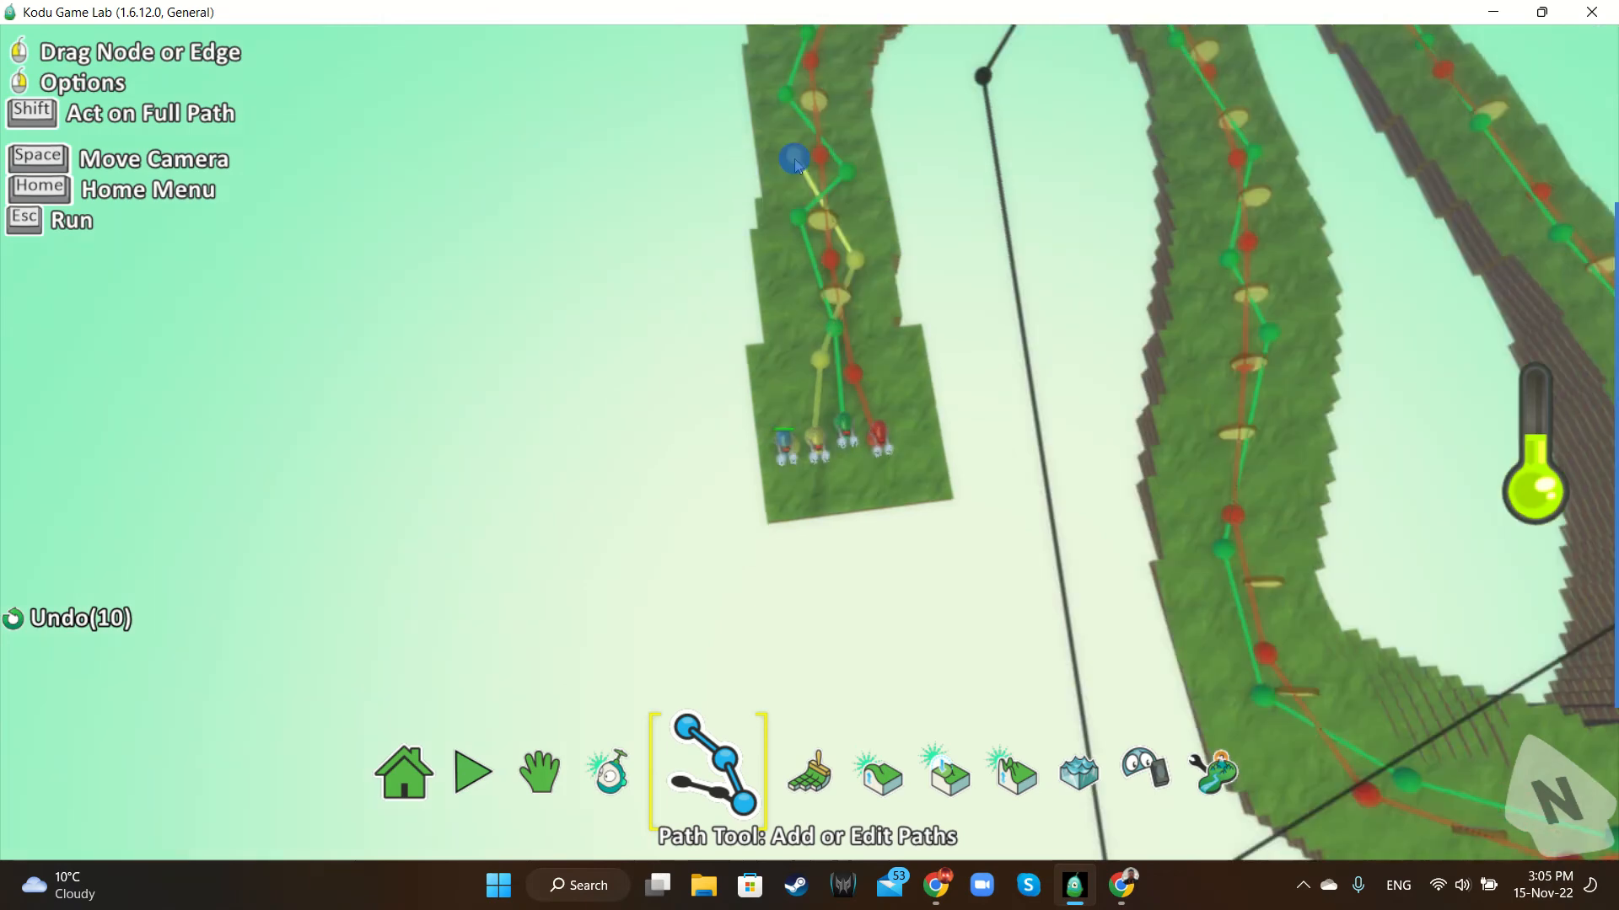
scroll(810, 139, down, 3)
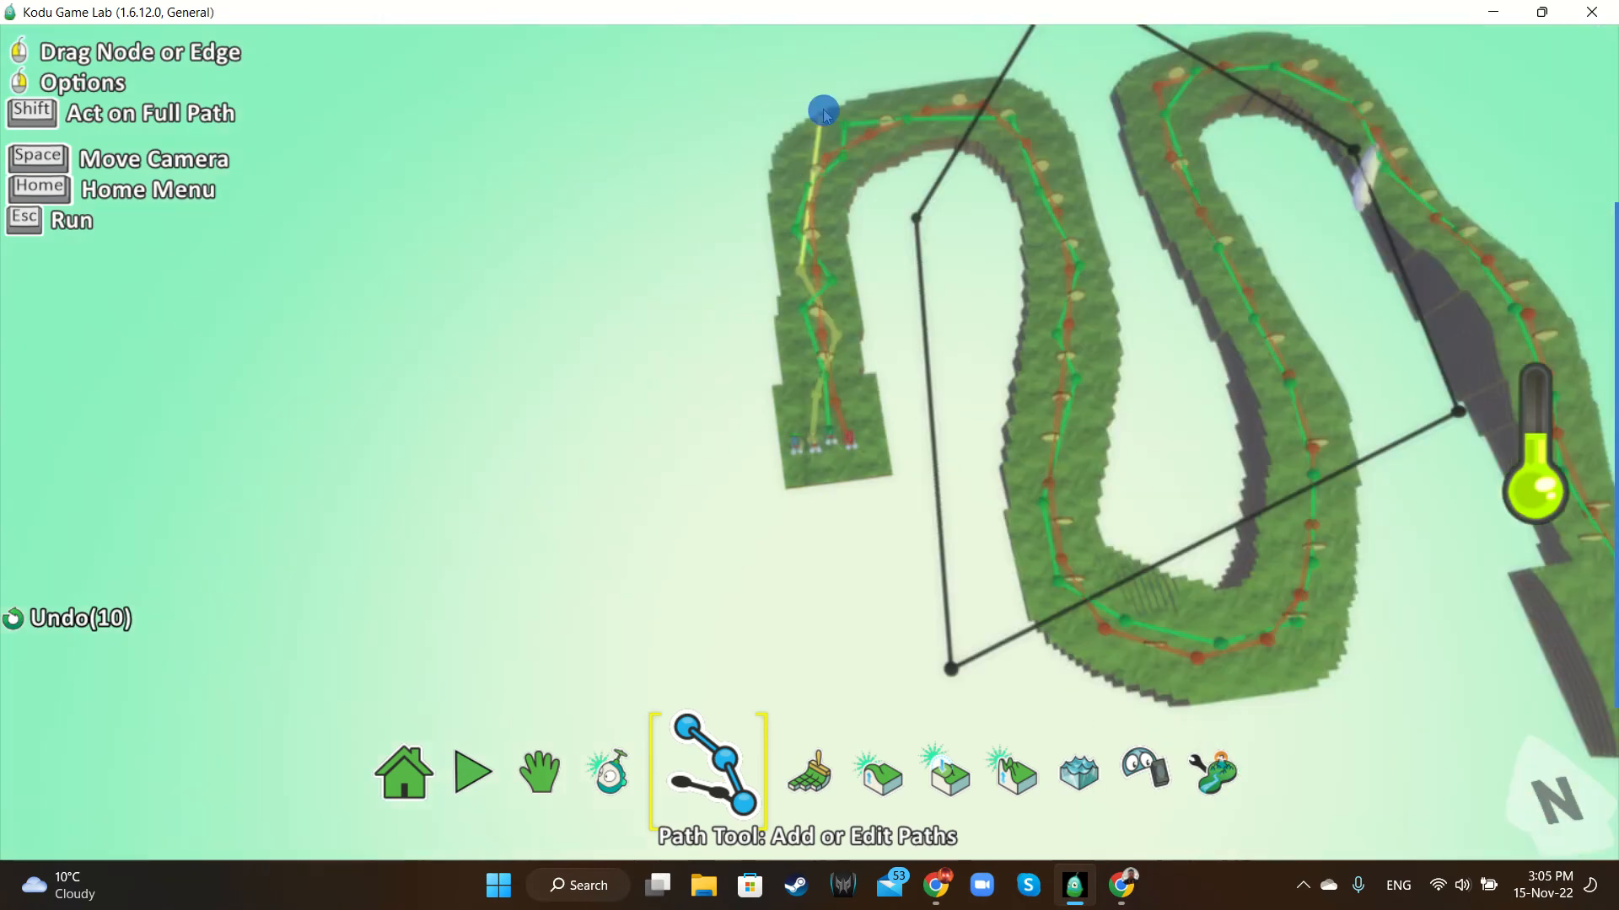
Take the yellow path around the first bend and down the second straight
click(887, 123)
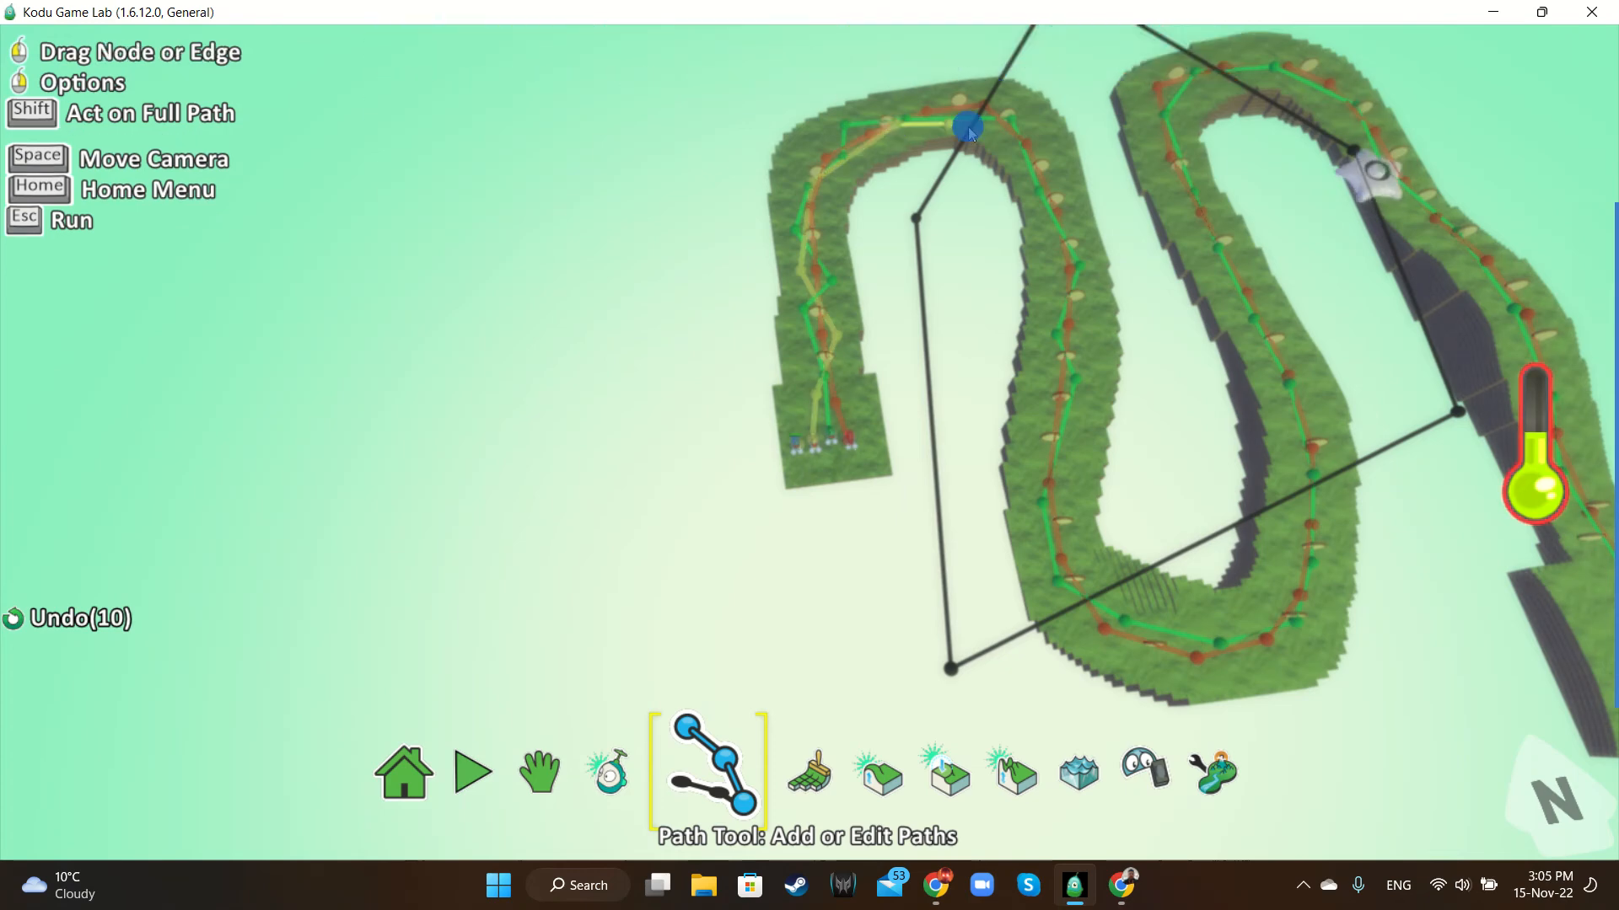
click(983, 114)
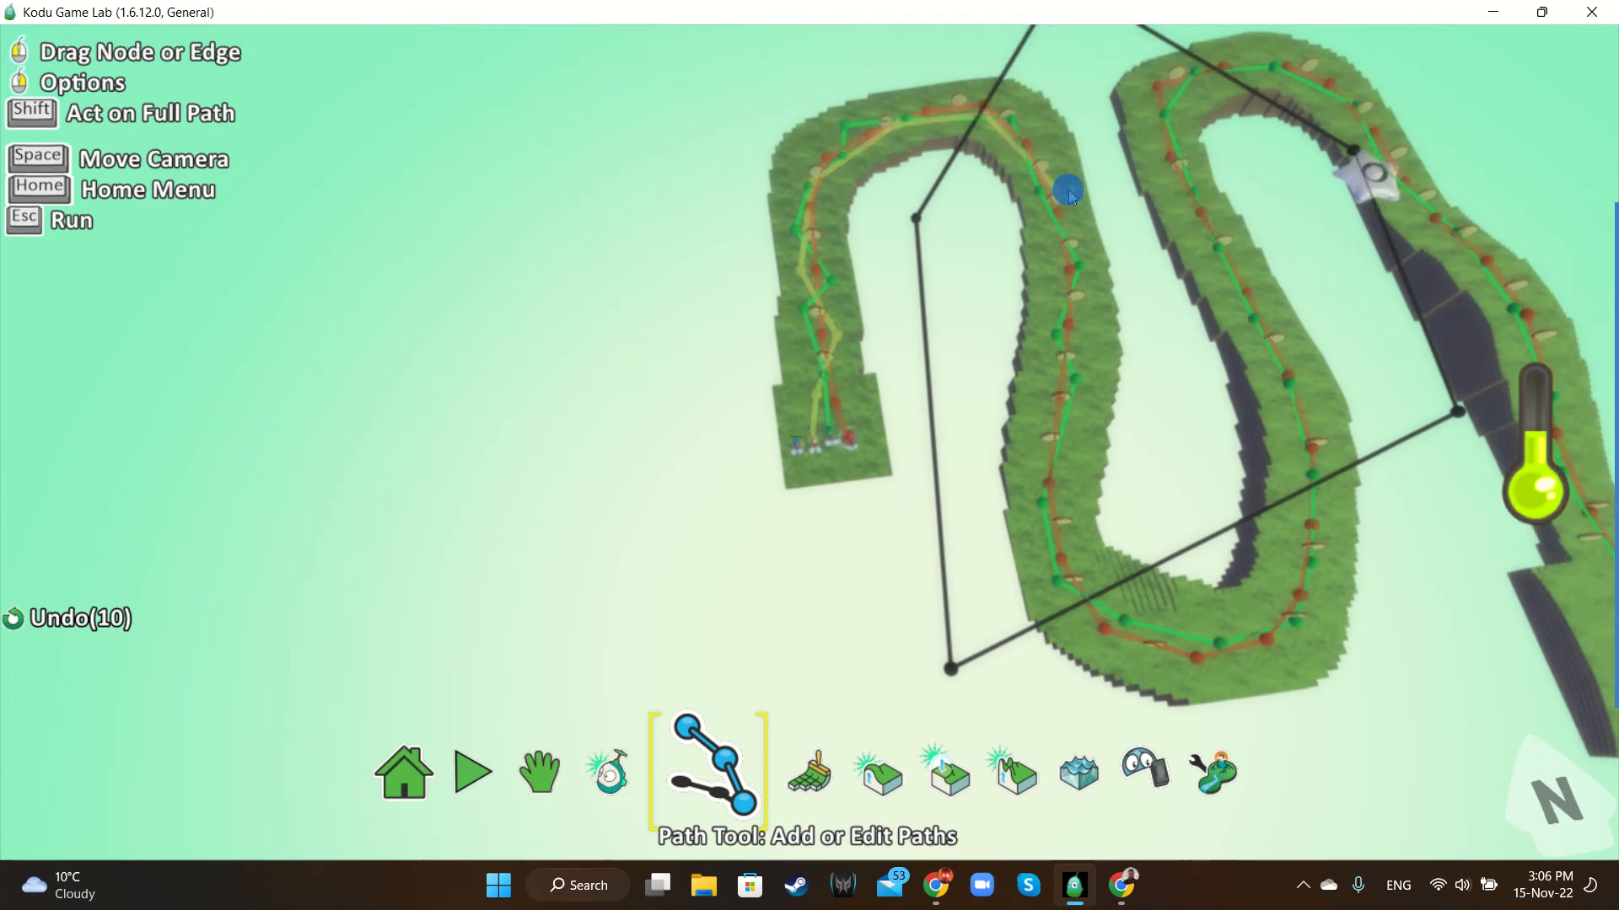
click(1065, 195)
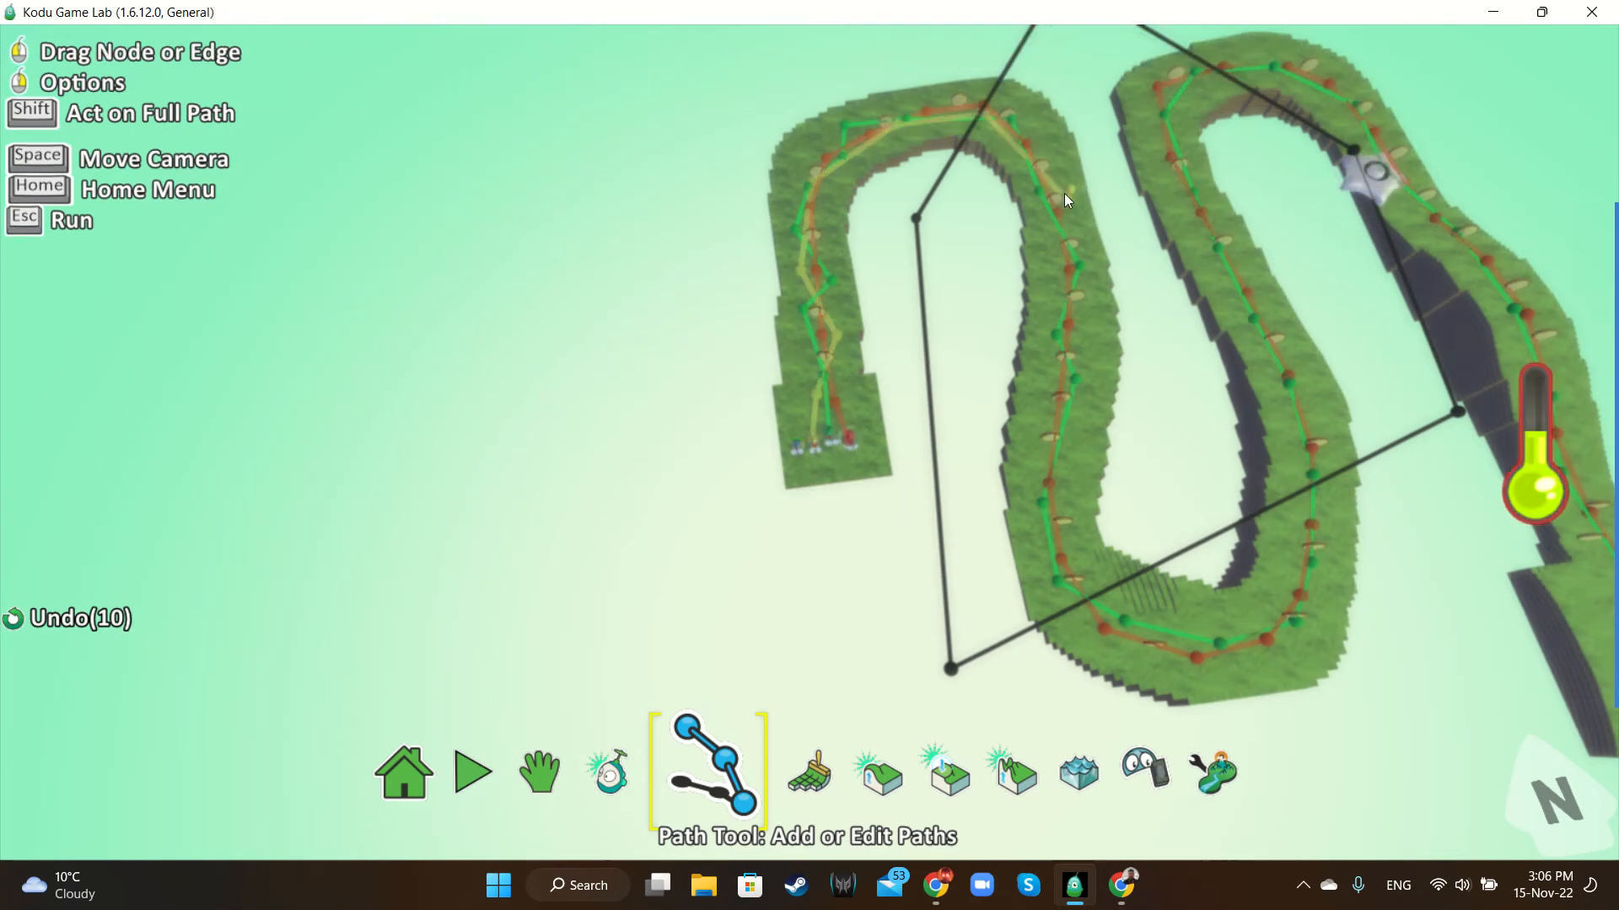
click(1067, 489)
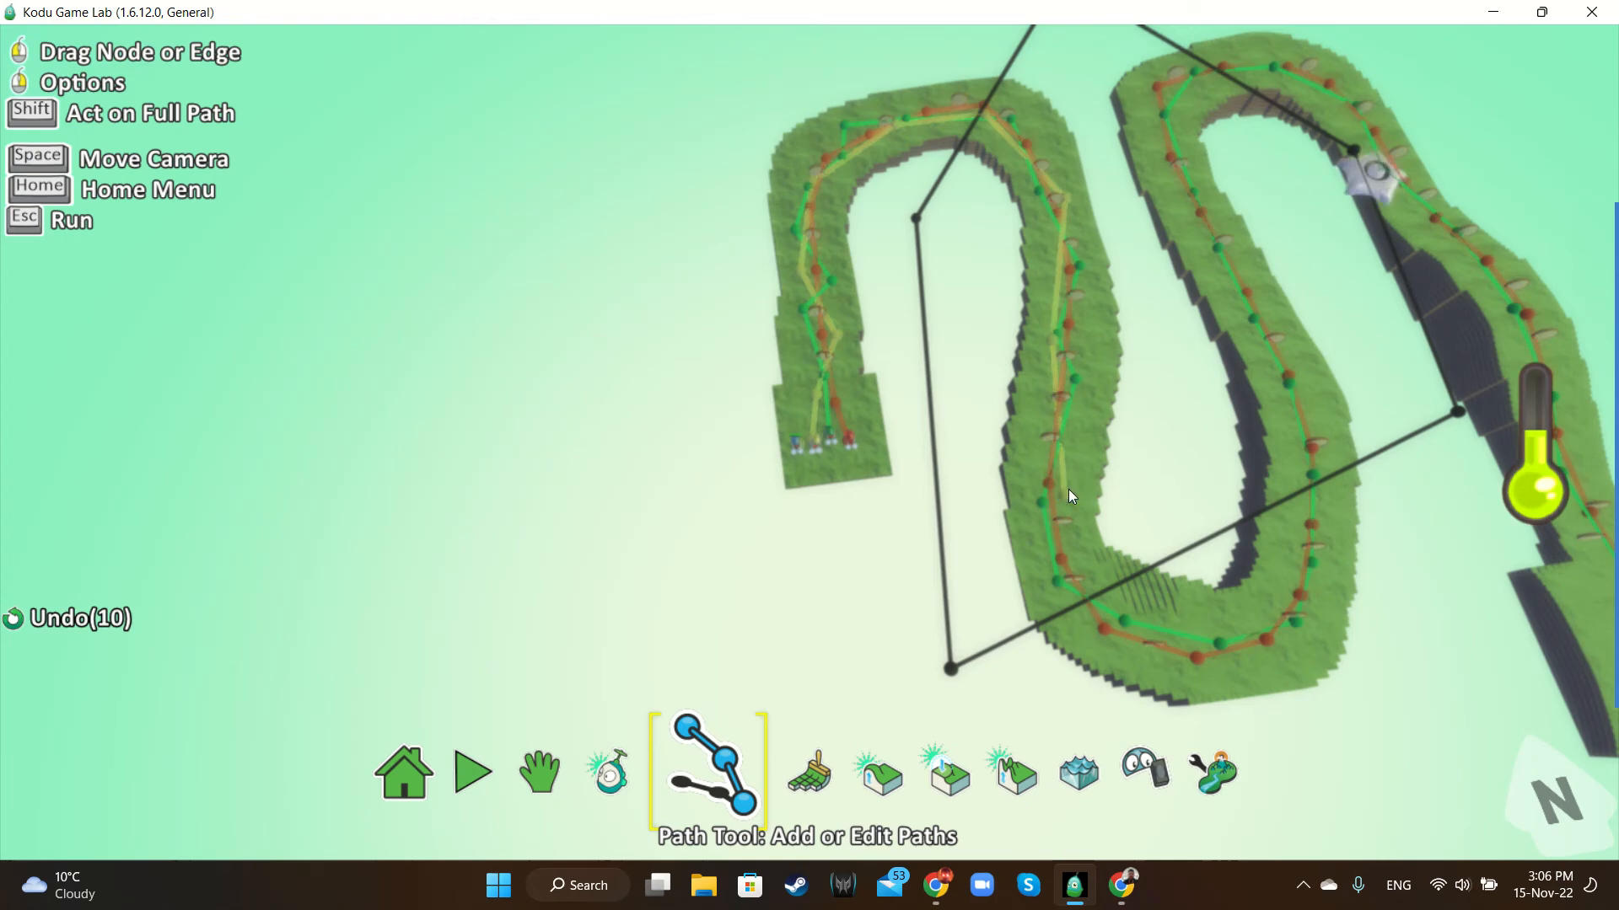
Extend the yellow path around the lower bend and up the third straight to the second upper bend
click(1273, 677)
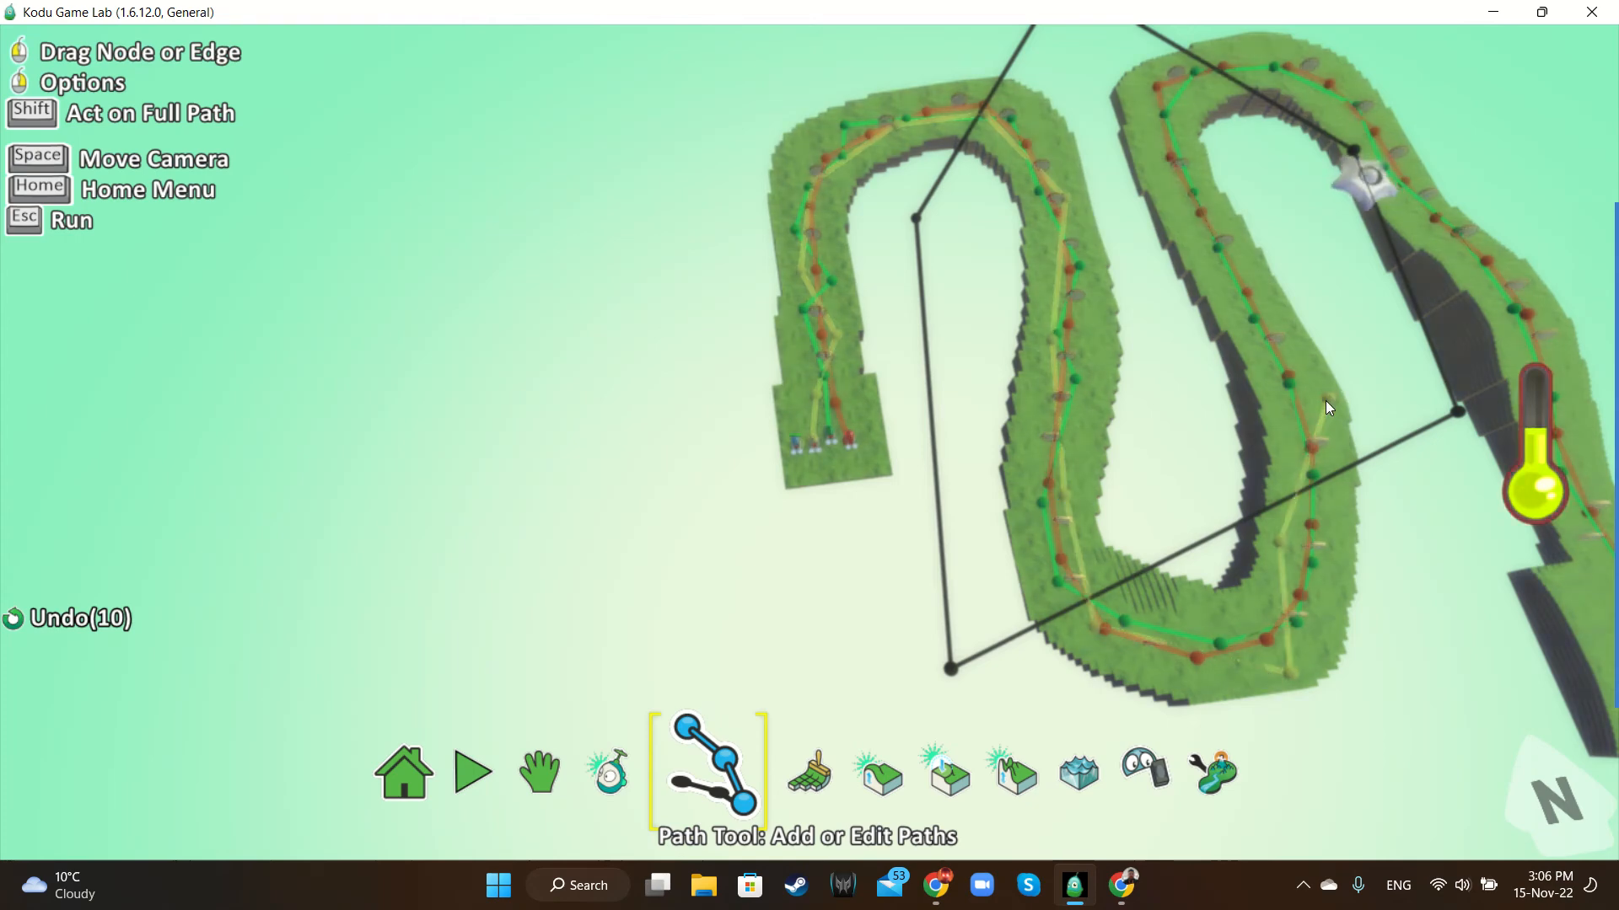
click(1327, 400)
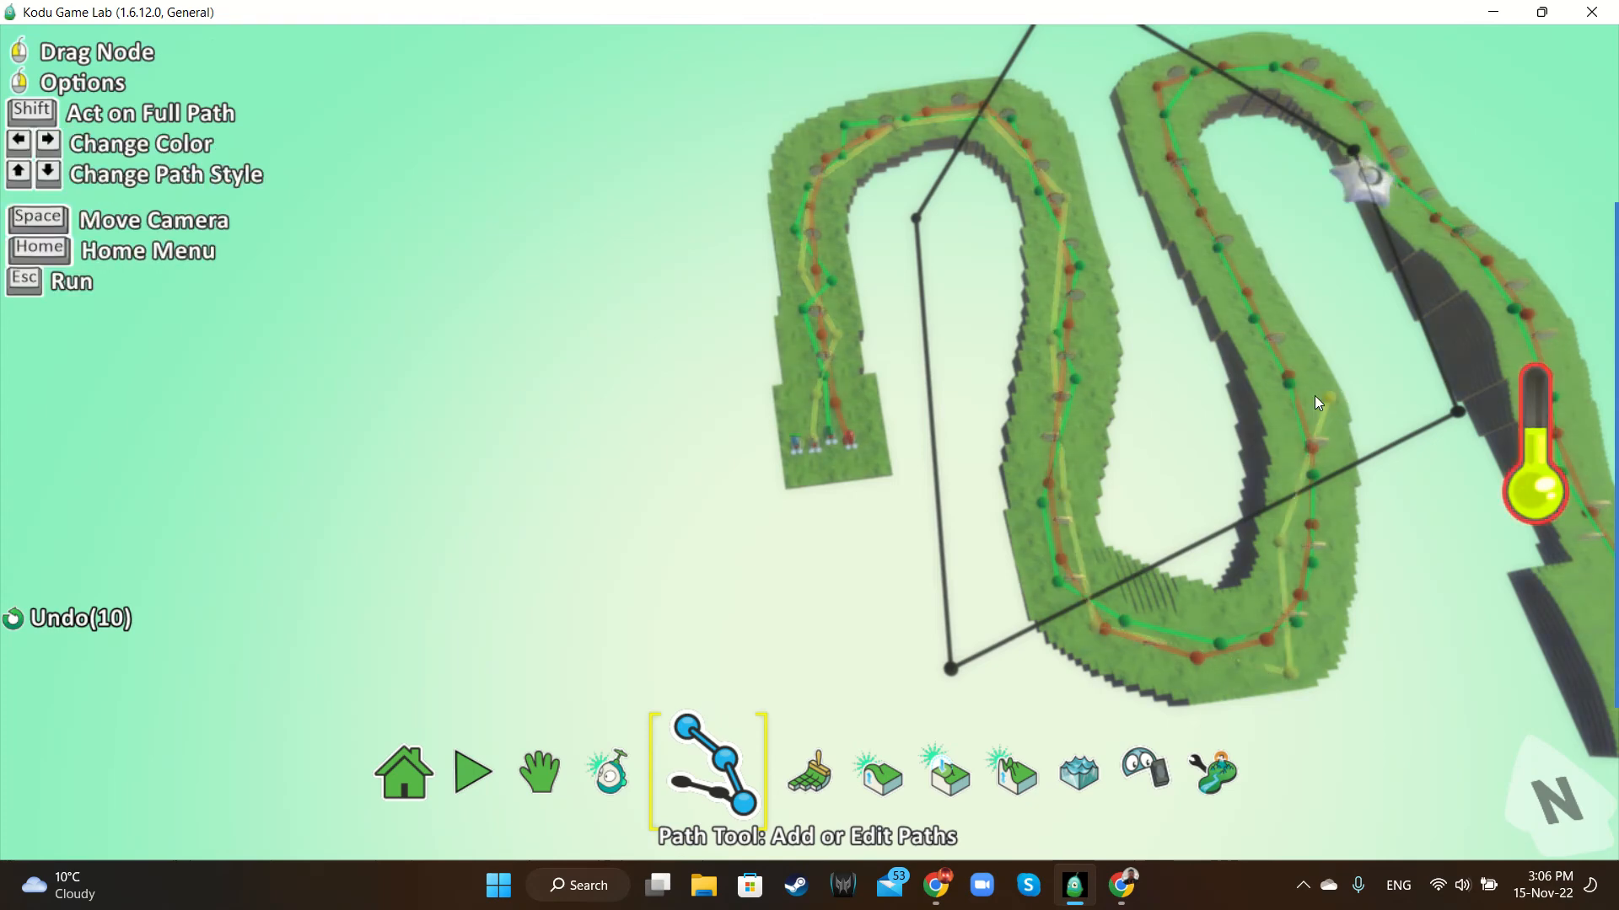
click(1236, 268)
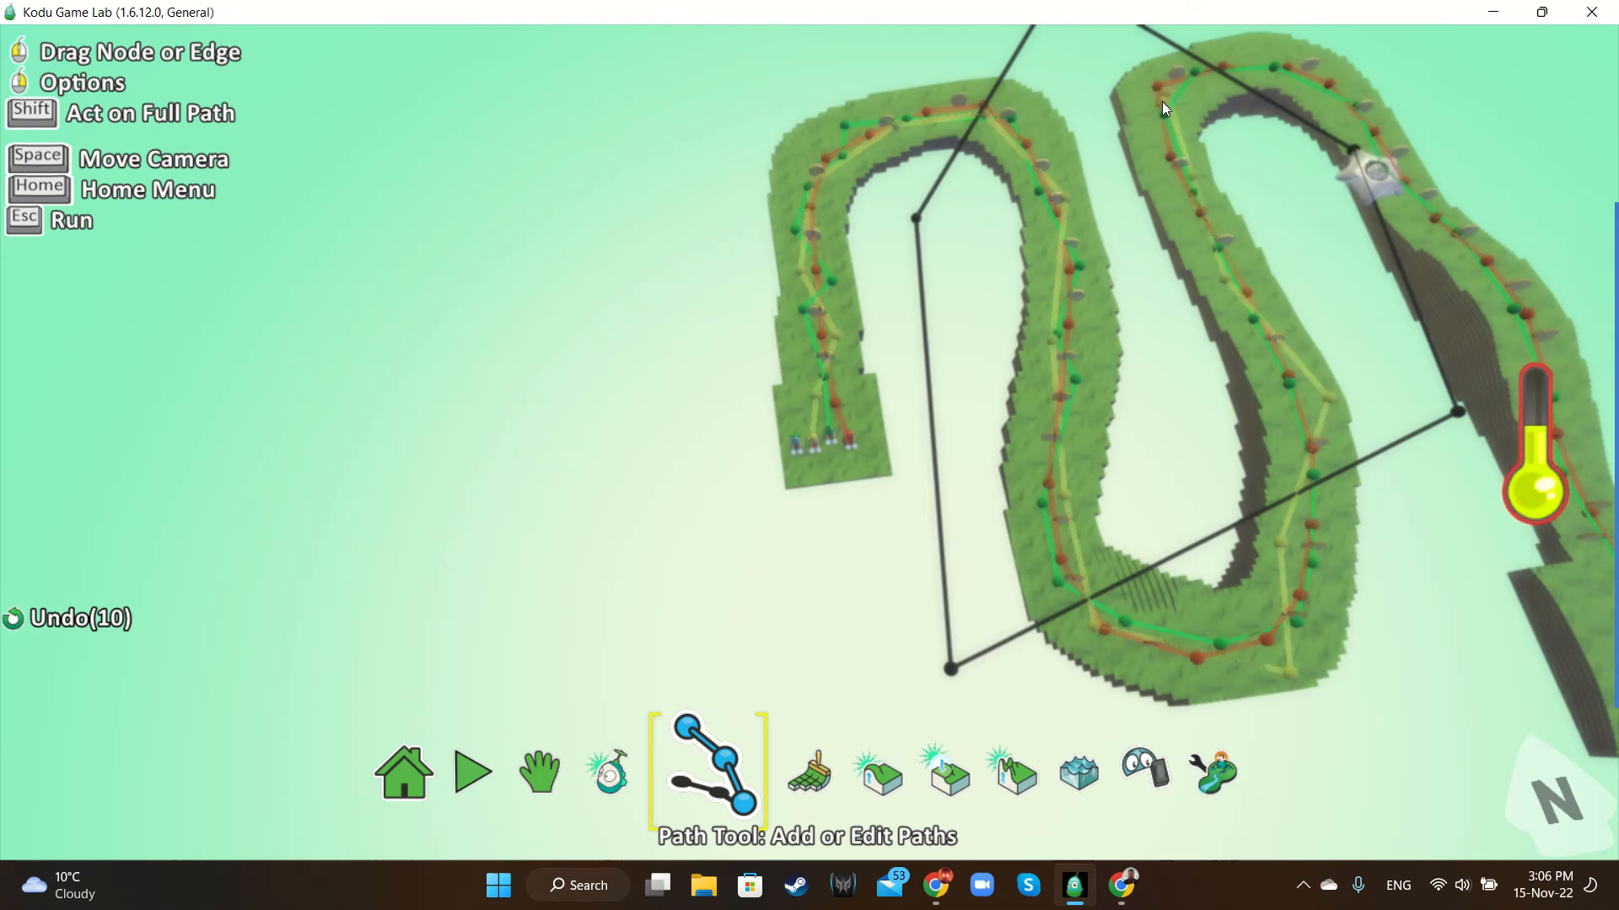
click(1163, 101)
Carry the yellow path over the second upper bend and down the last straight to the finish platform
click(1352, 98)
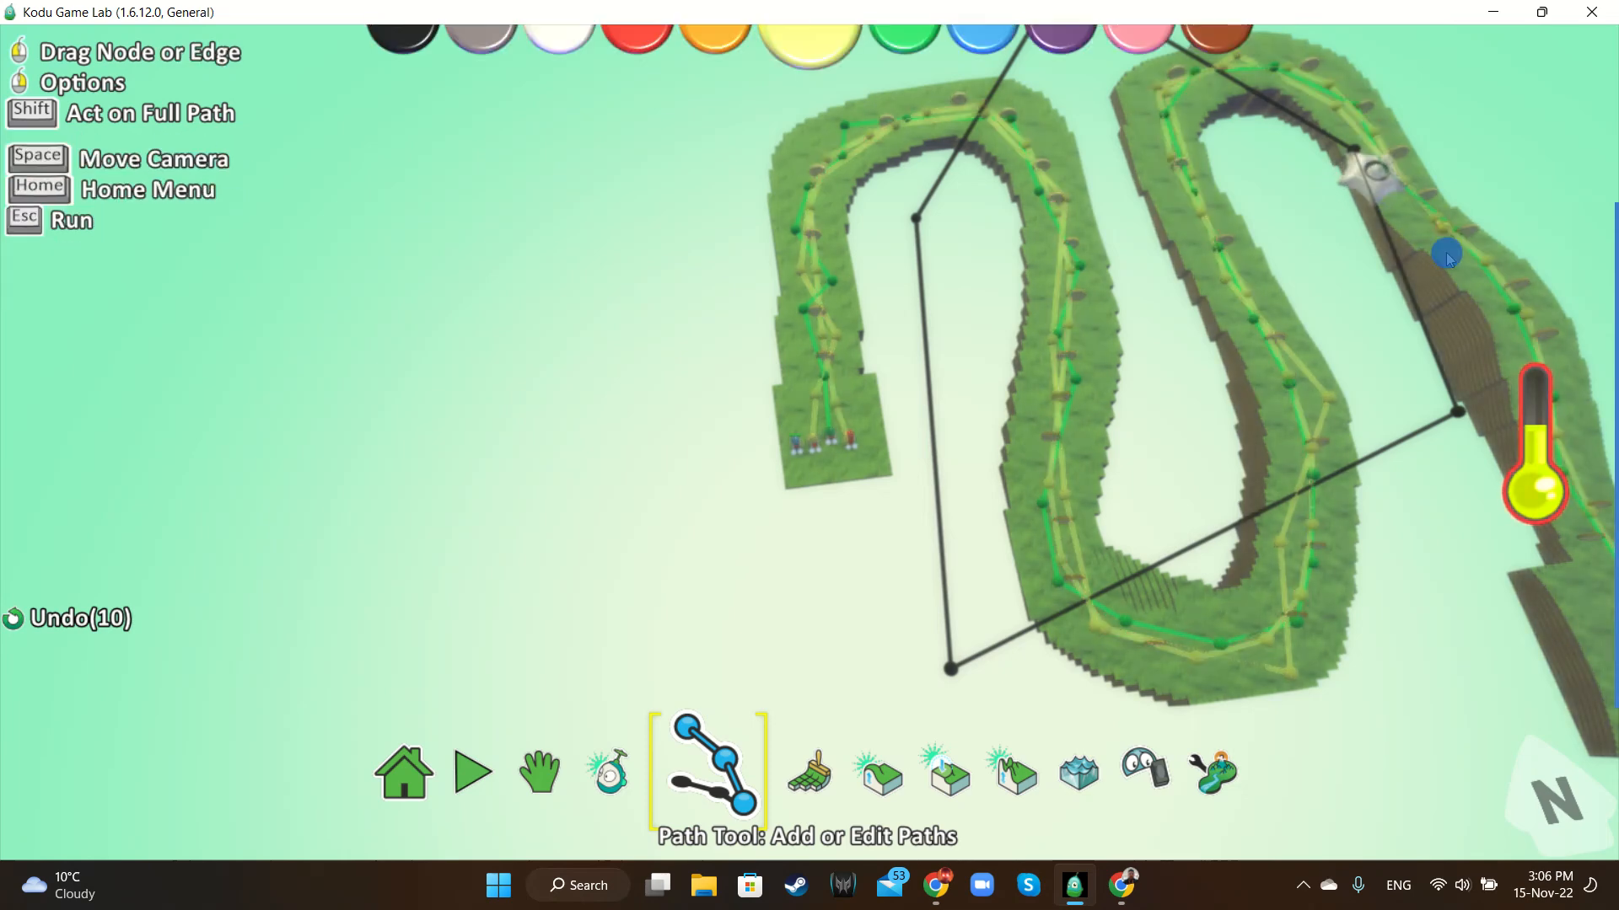
click(1507, 317)
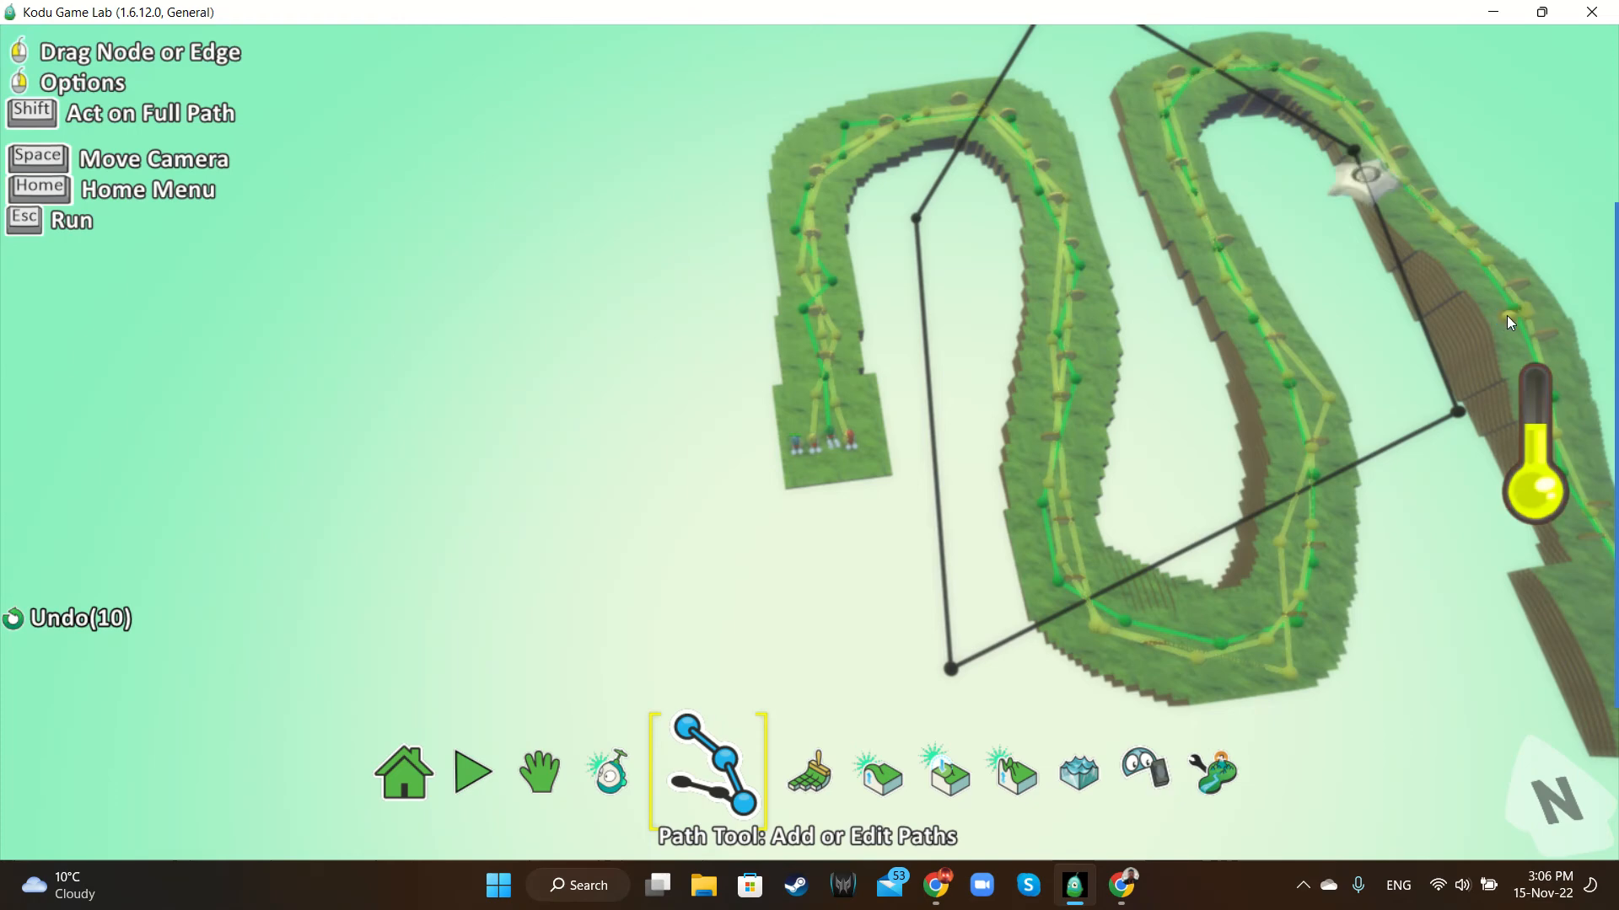
key(Right)
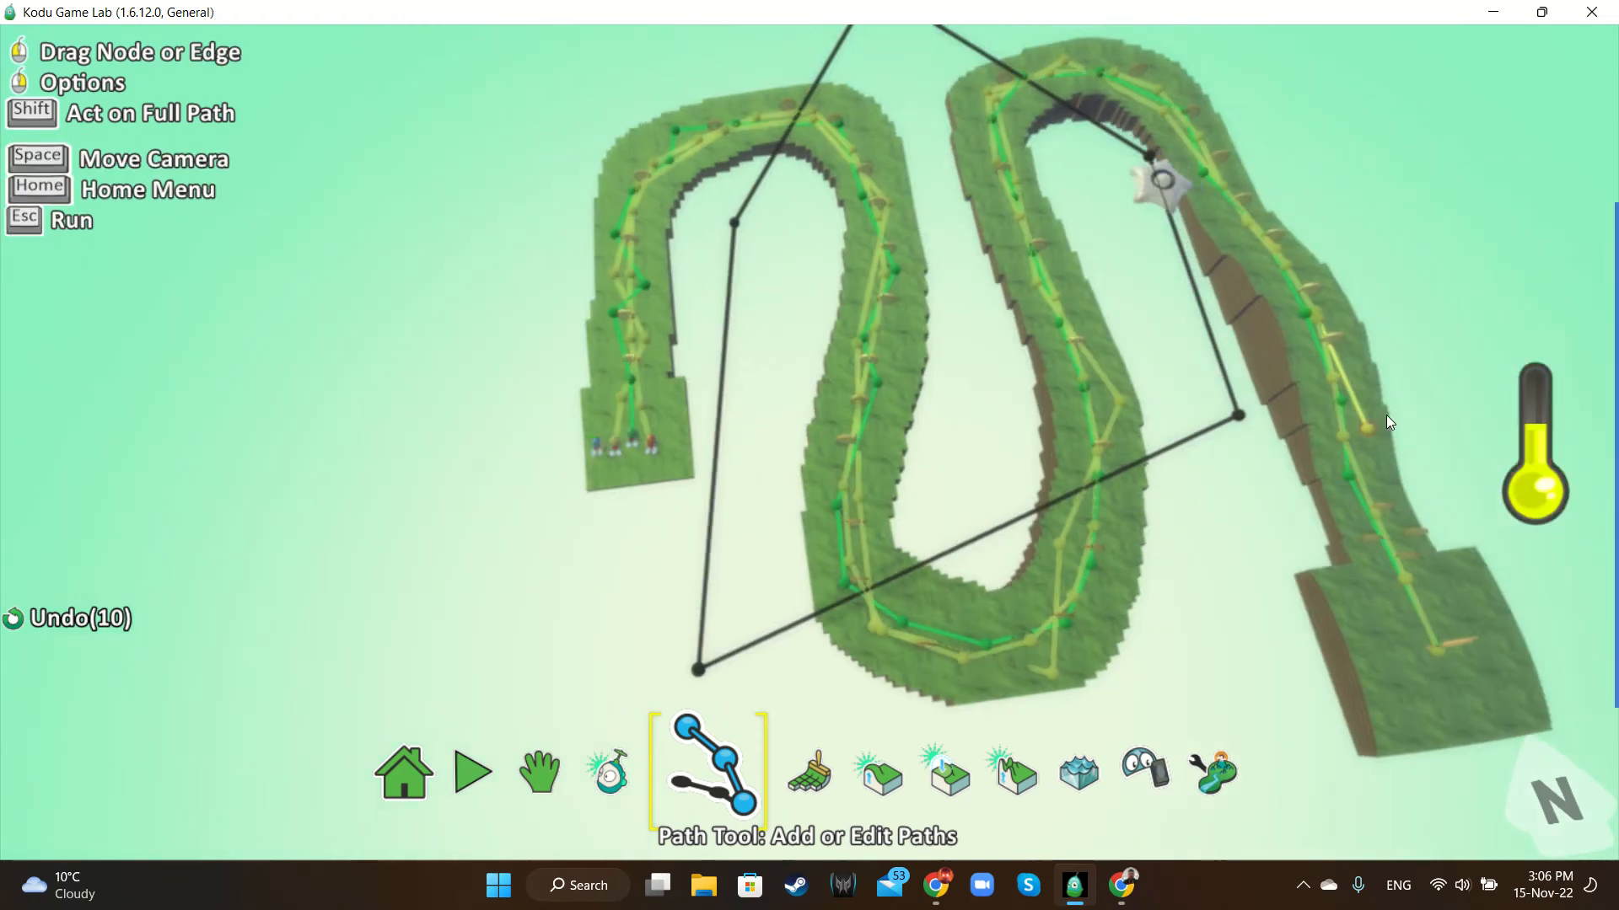
drag(1386, 417, 1359, 501)
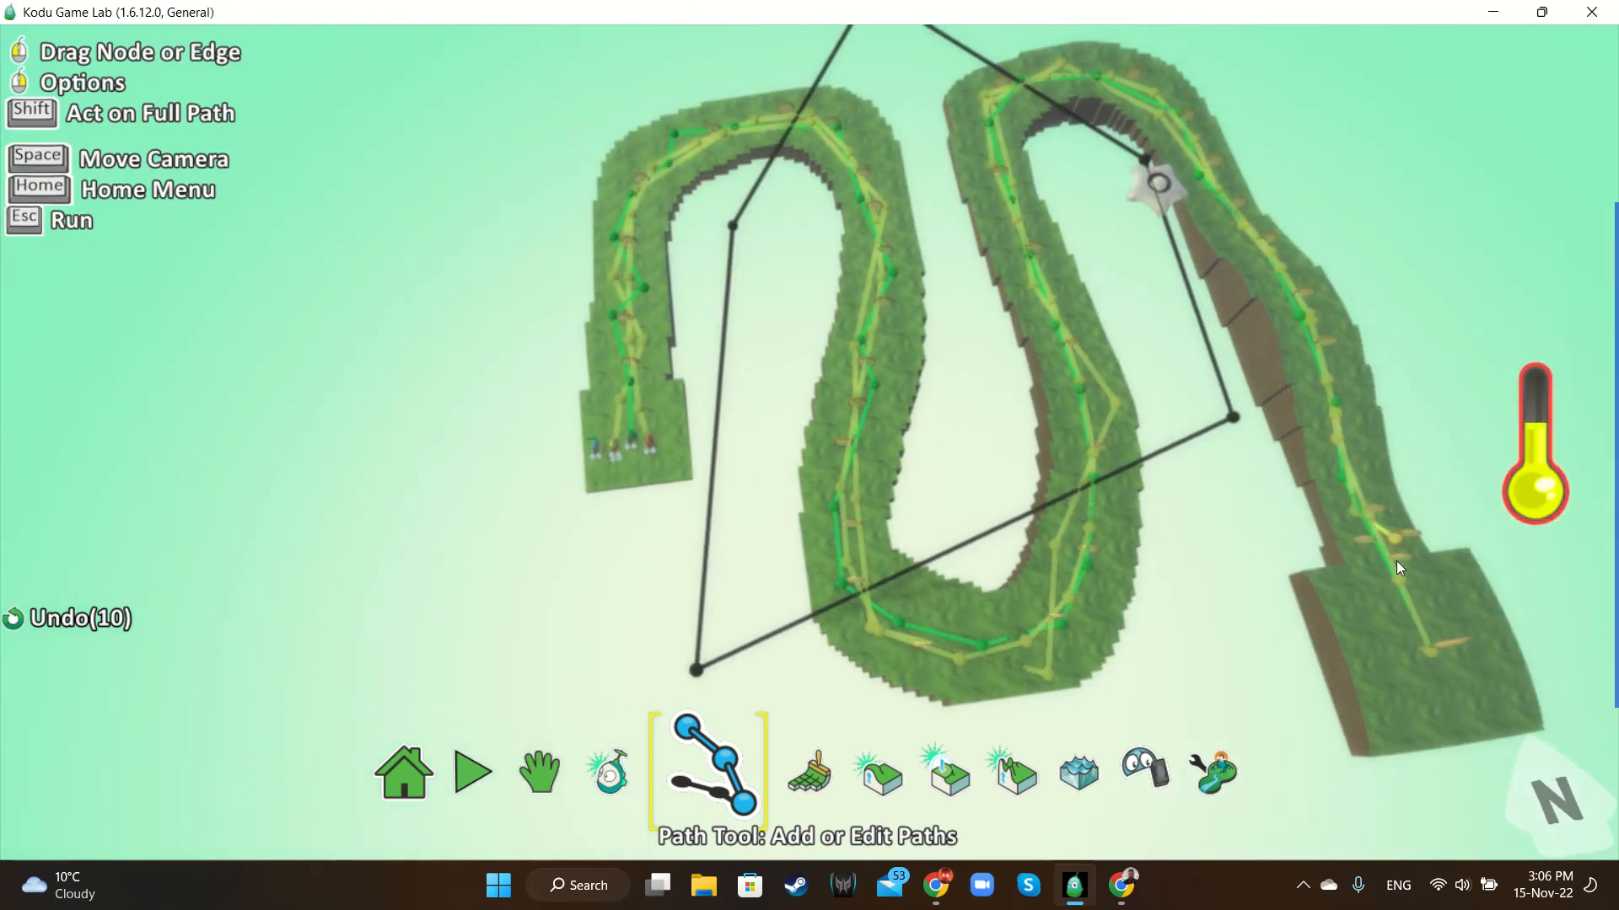
click(1414, 657)
drag(1413, 657, 1365, 680)
Recolour the path in front of the red cycle from its first node, choosing red
scroll(508, 630, up, 5)
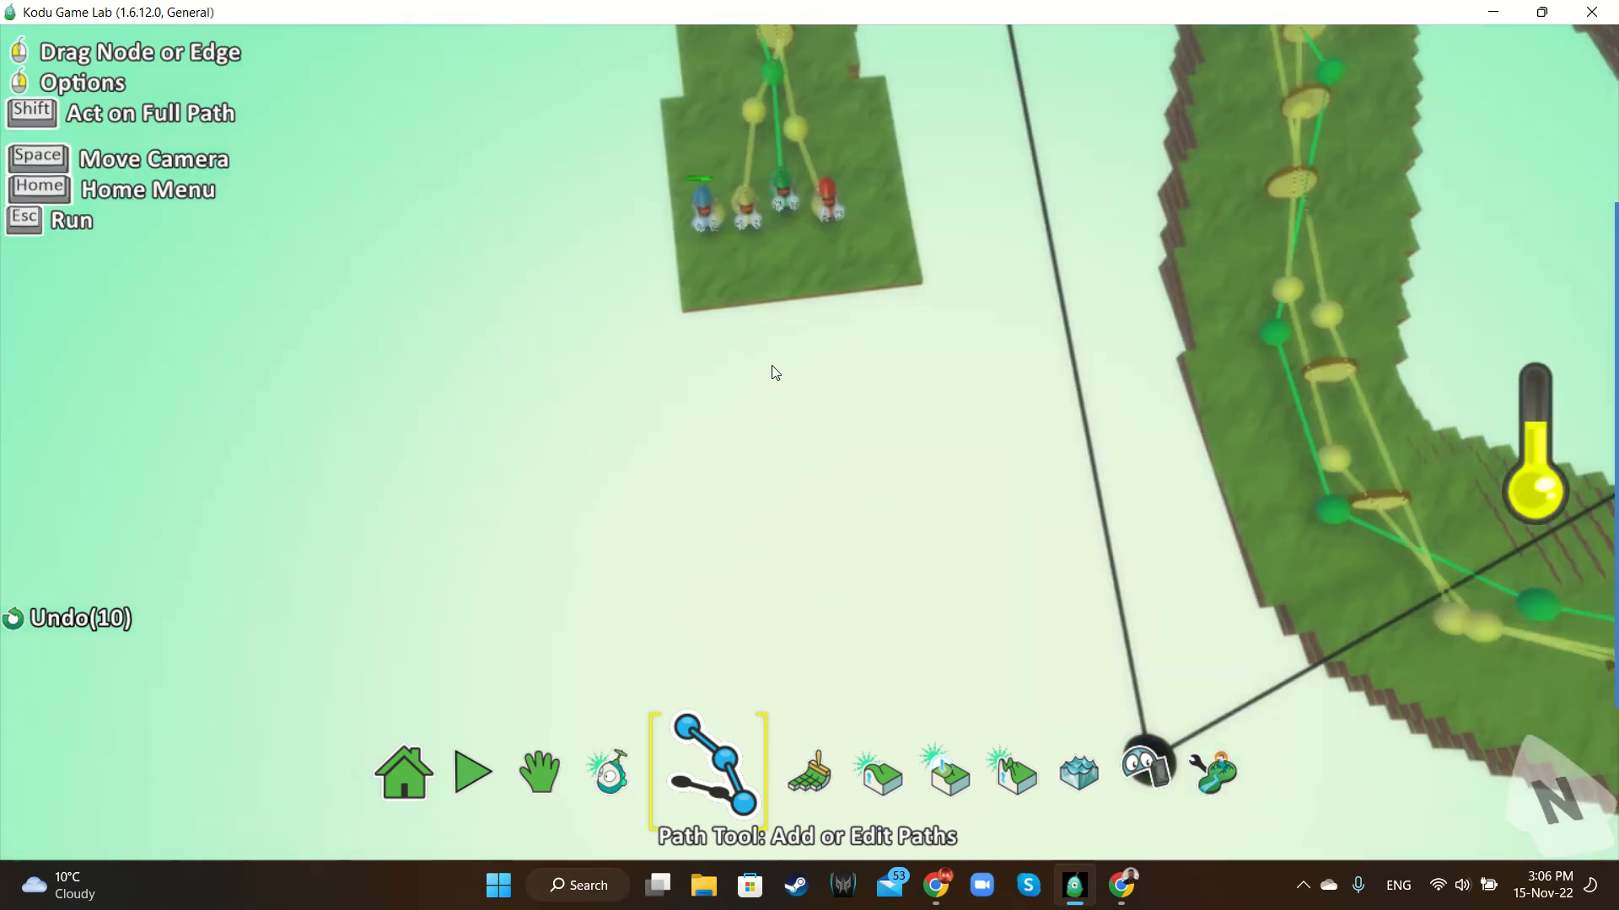
middle_drag(776, 373, 788, 538)
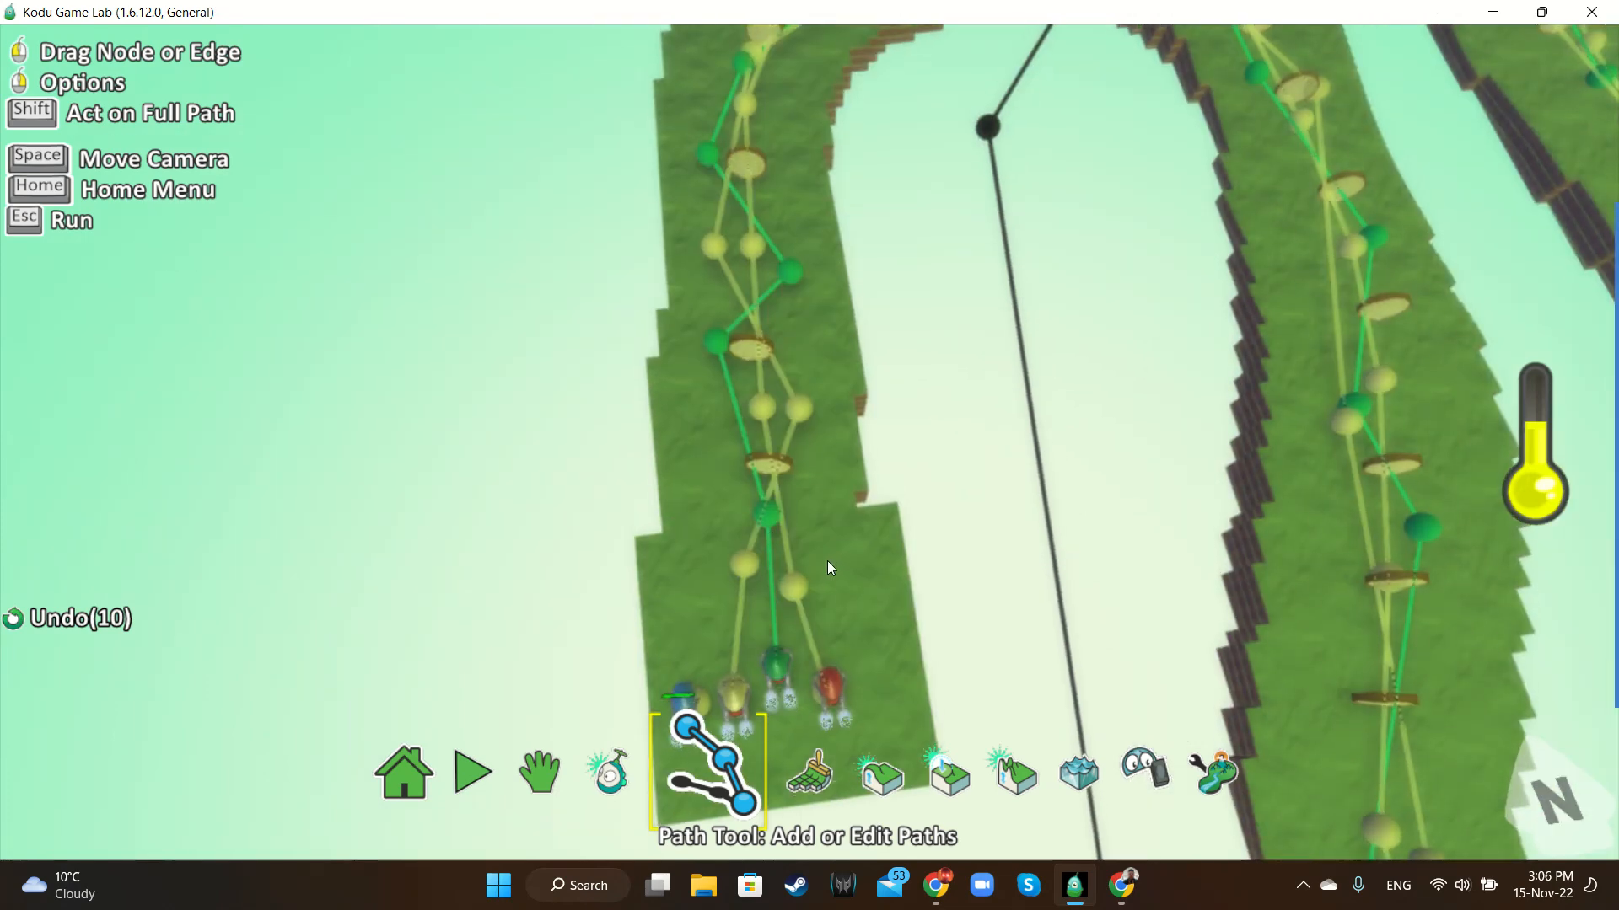
mouse_move(797, 590)
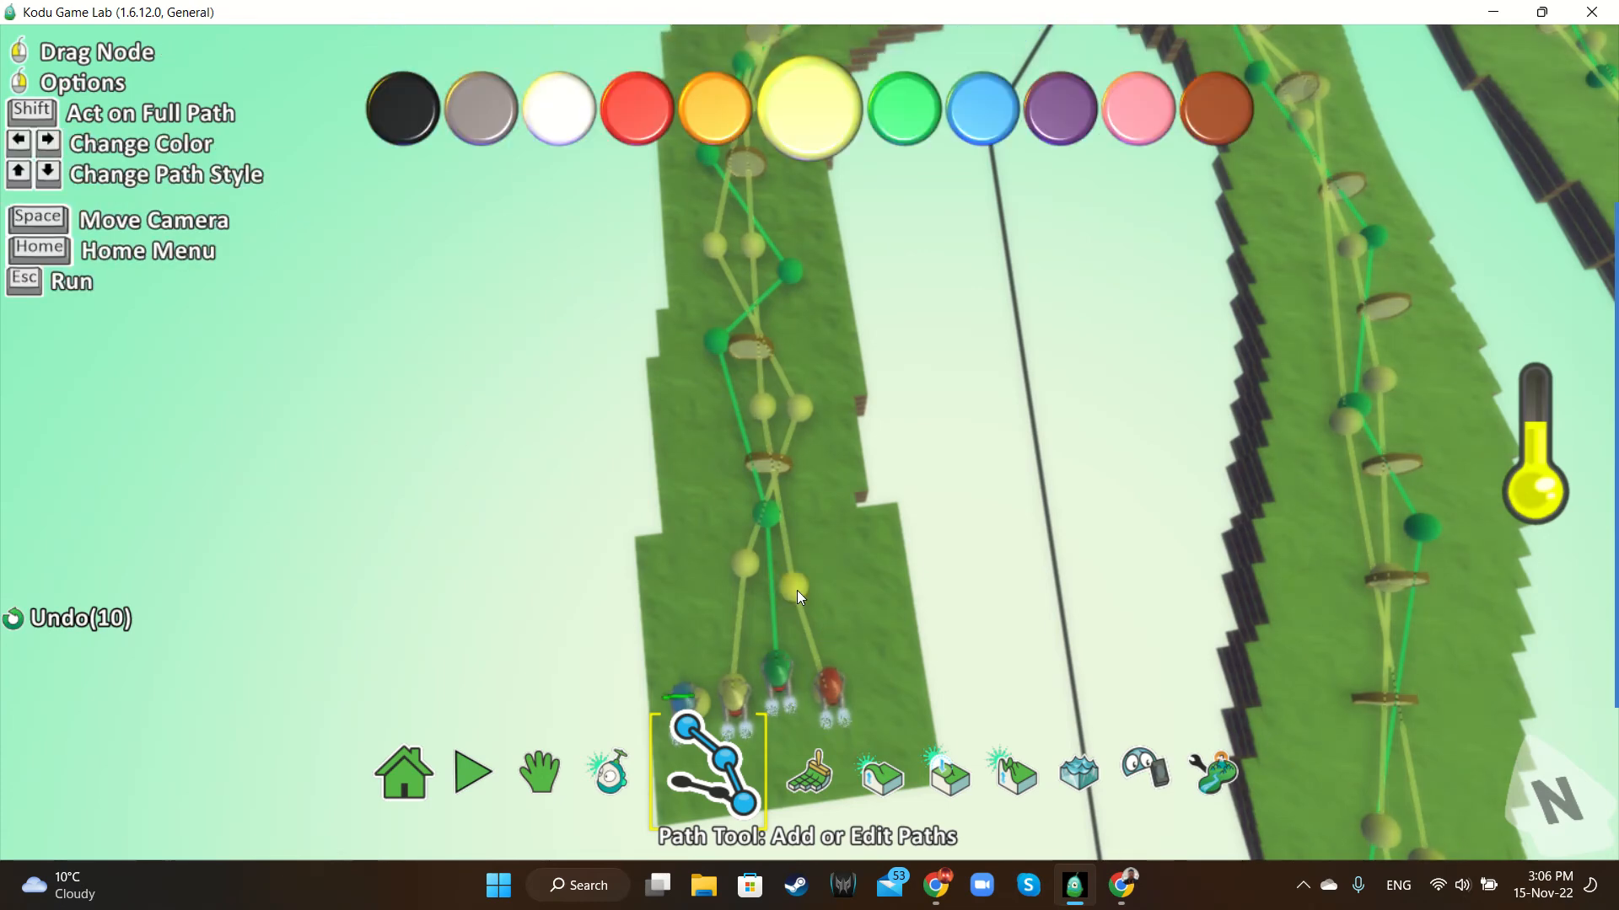
key(Left)
key(Left)
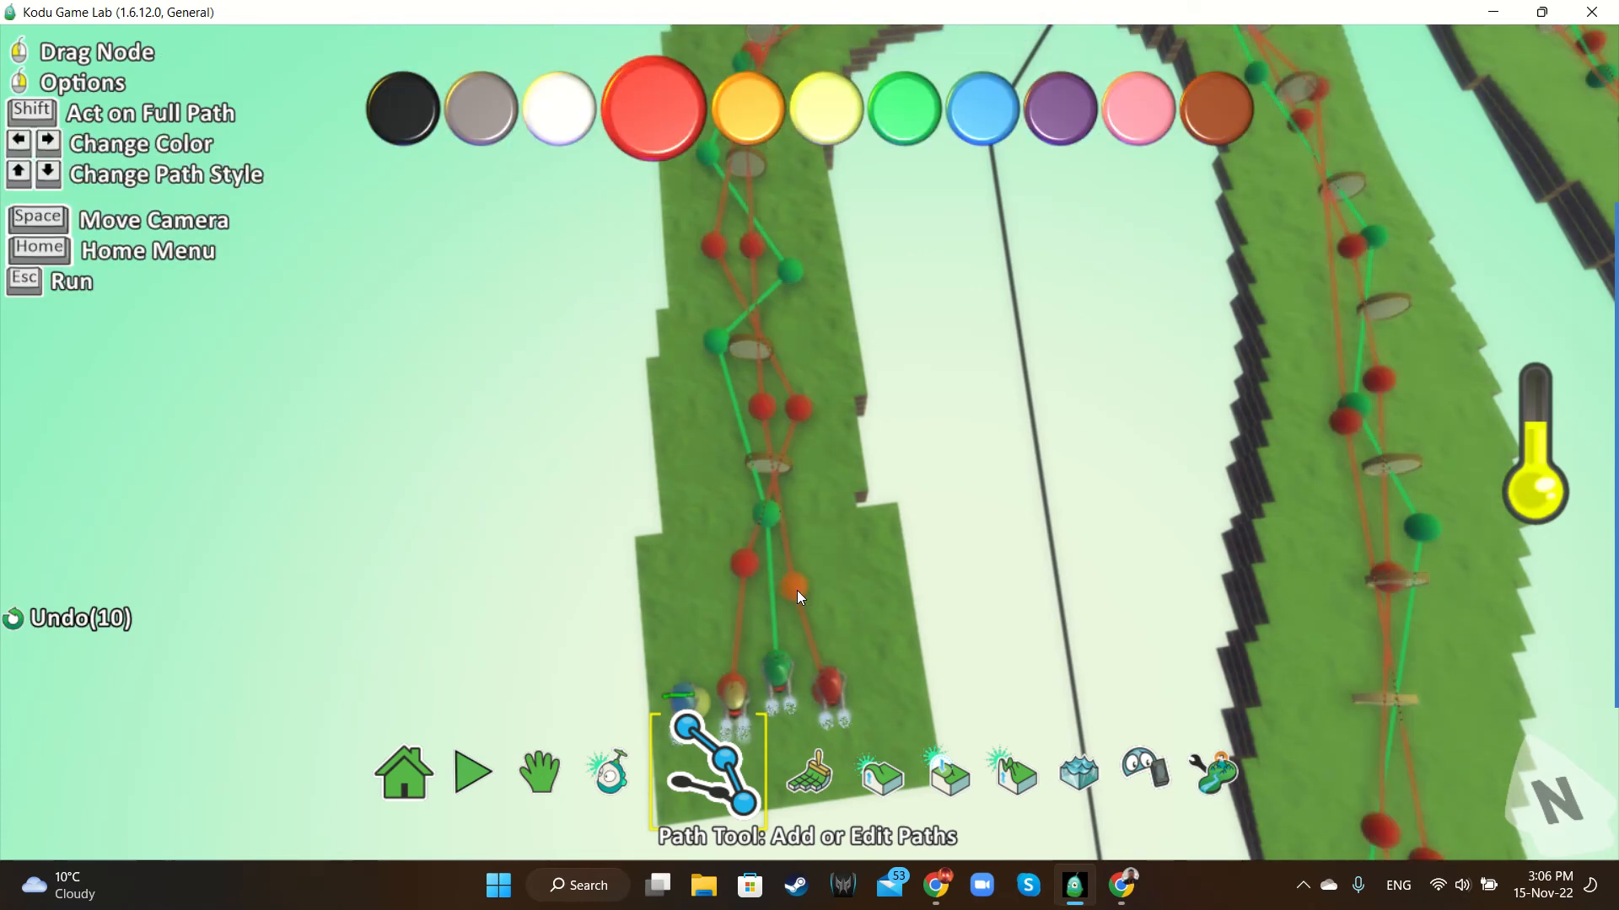
key(Right)
key(Left)
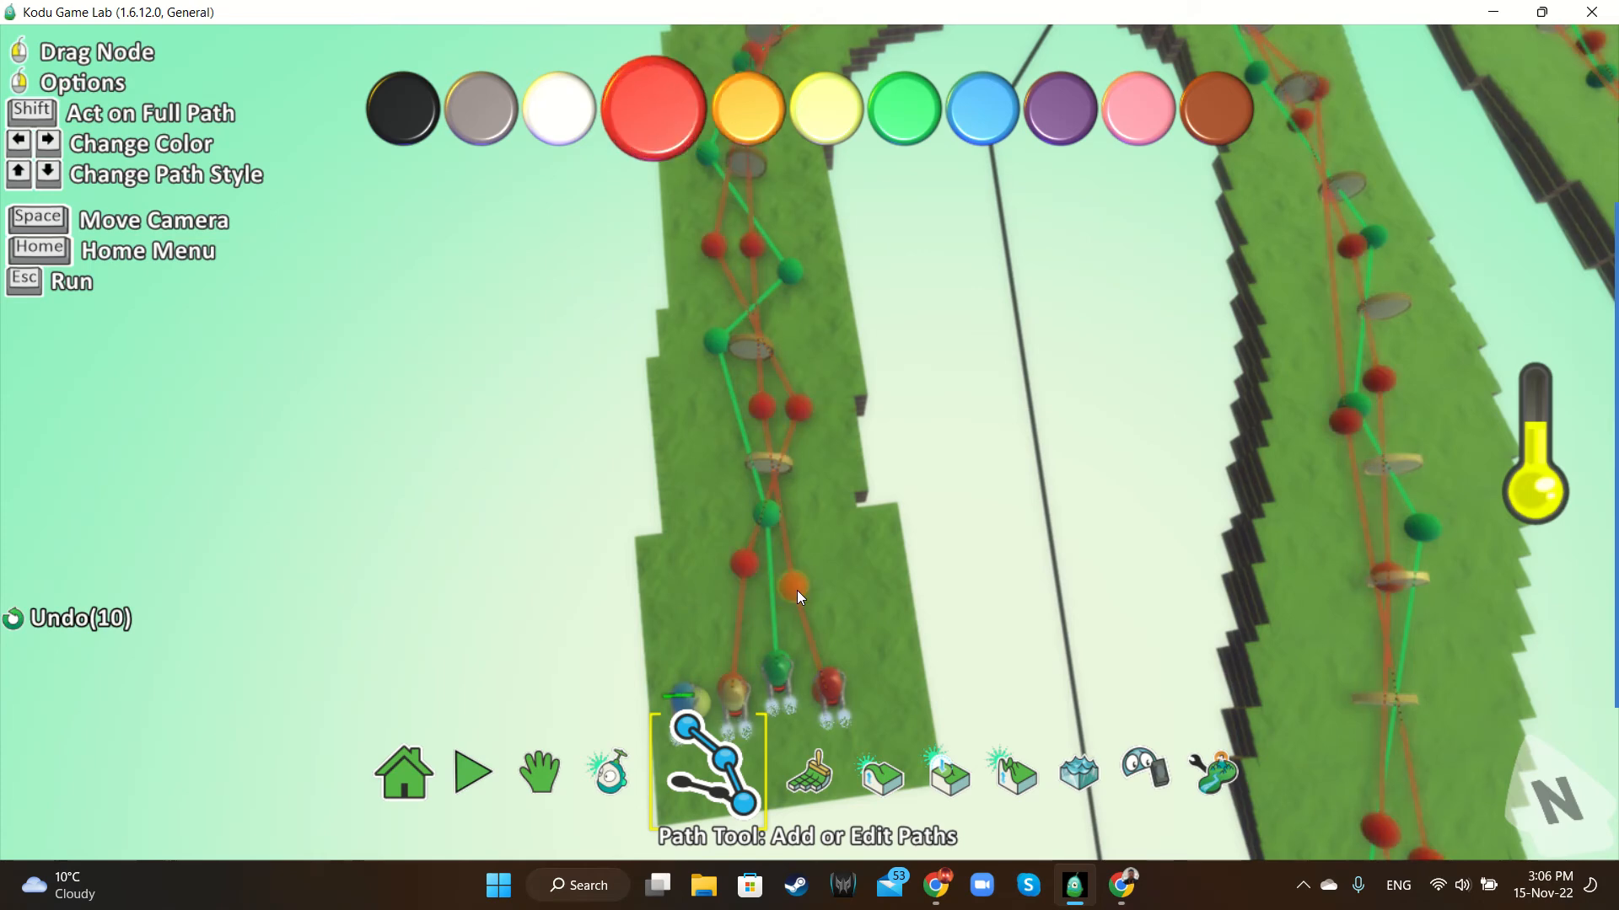
Place a red node beside the red cycle, test-run the world, and delete that node
click(878, 655)
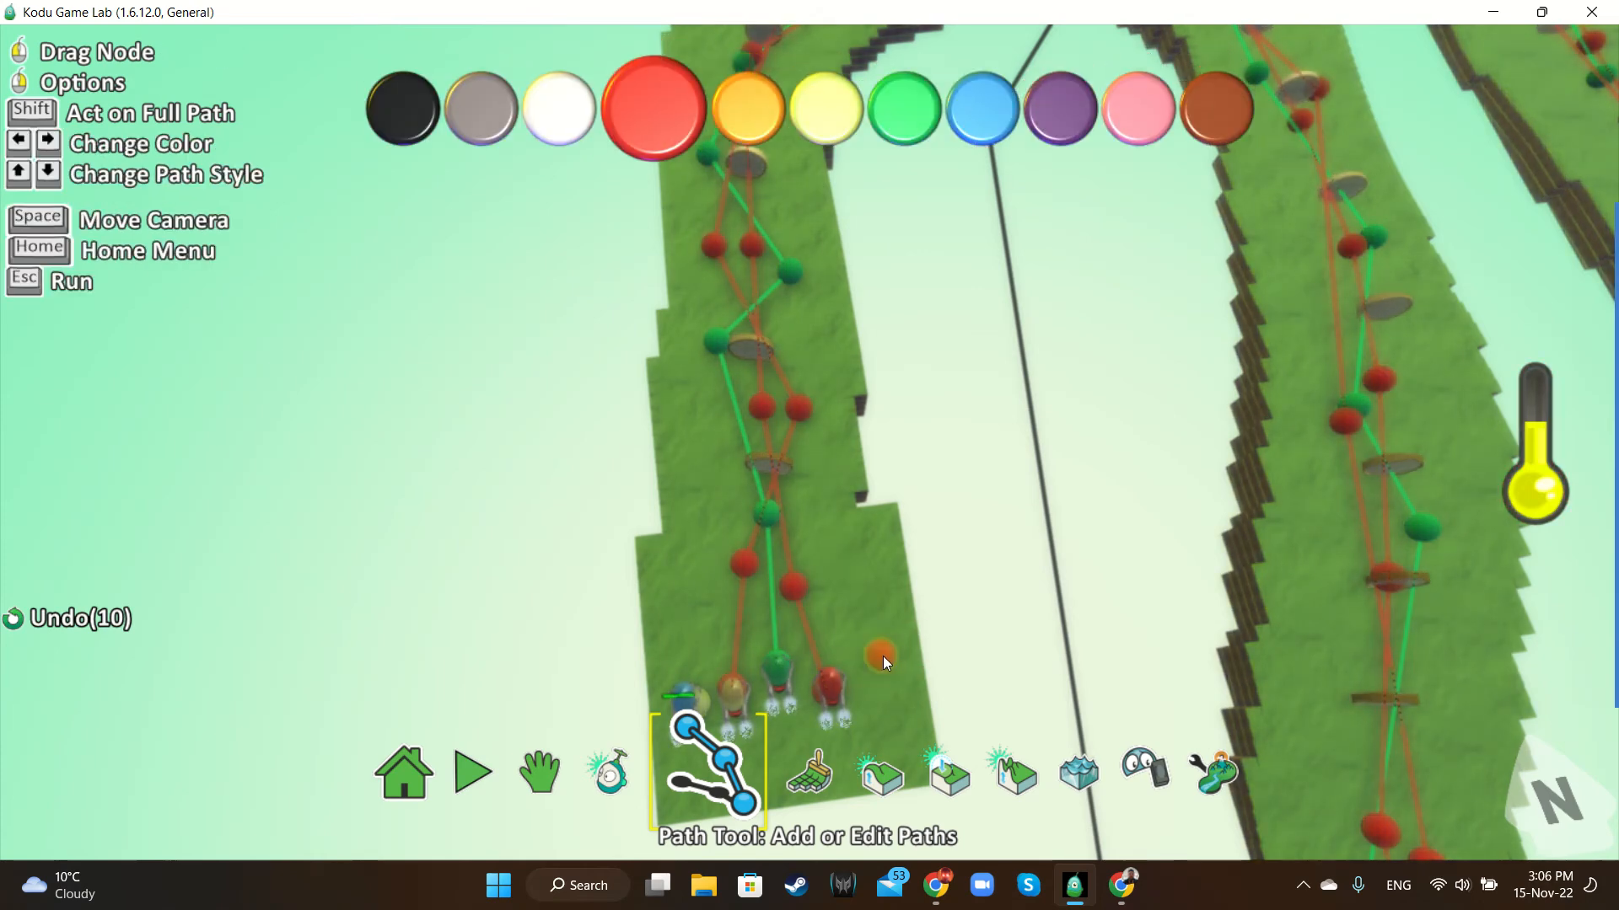
key(Escape)
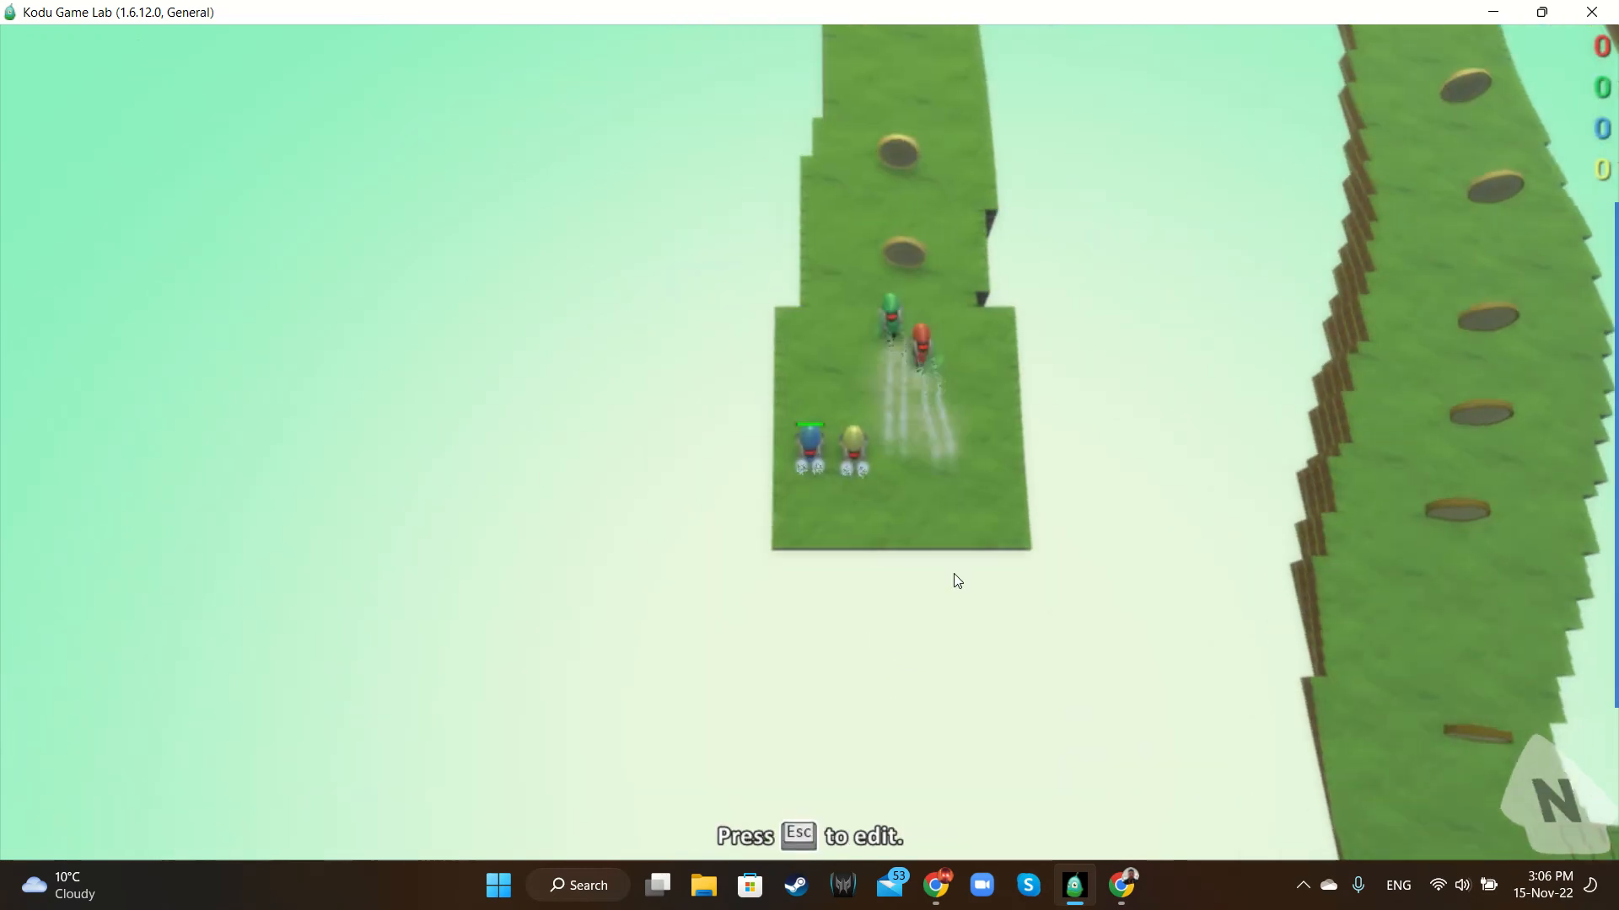
key(Escape)
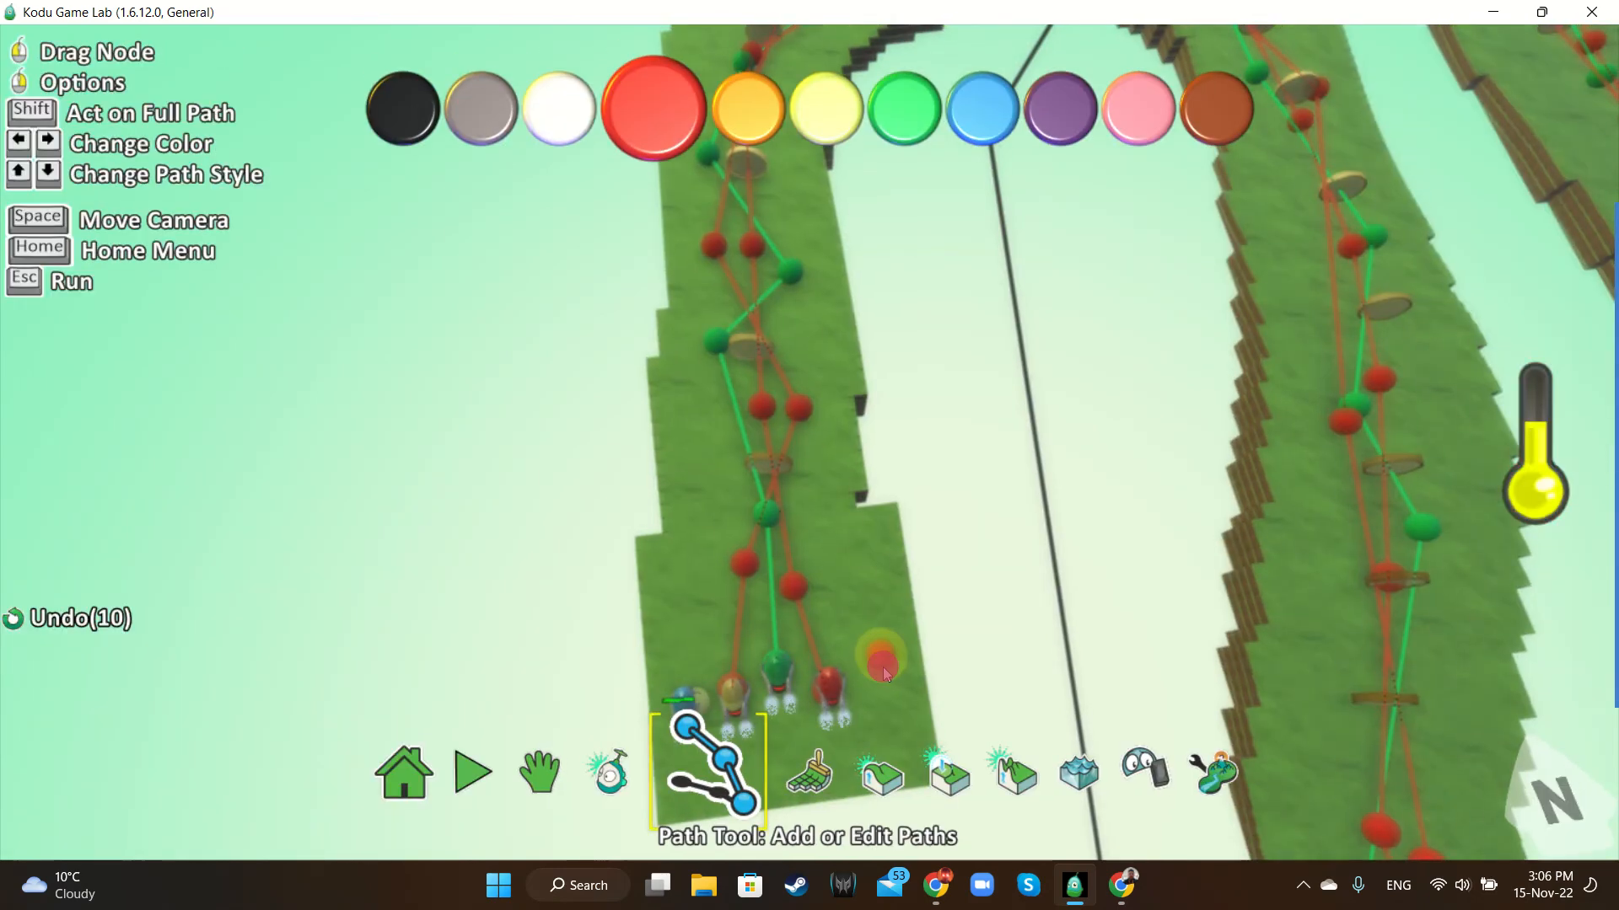
right_click(882, 666)
click(982, 777)
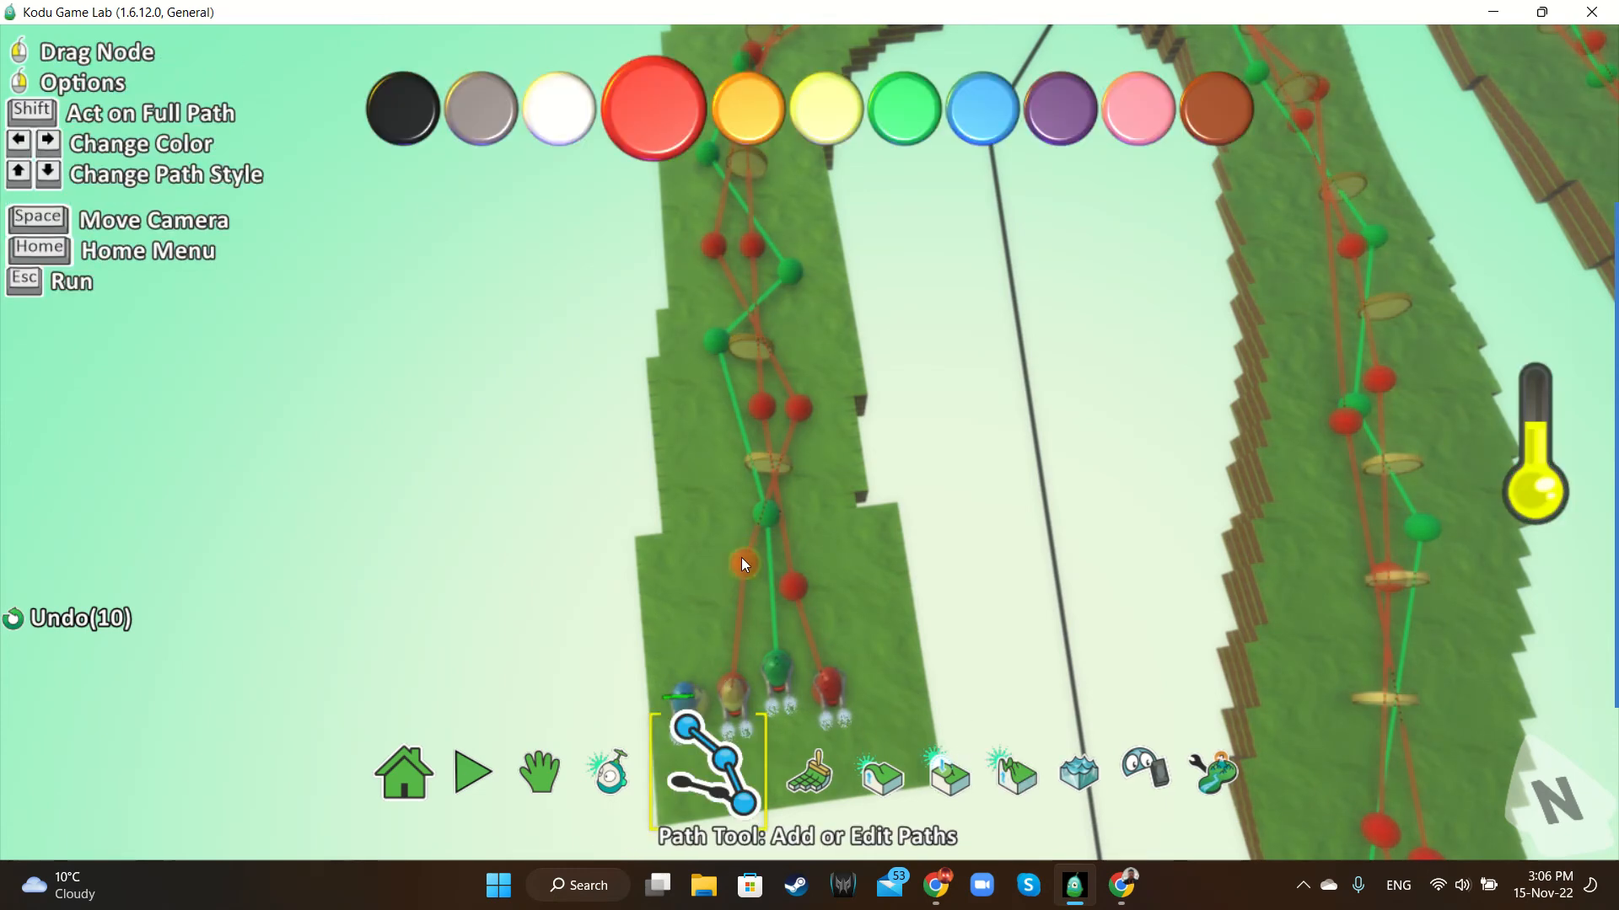
Set the path at the yellow cycle to orange and test-run the race with that colour
key(Right)
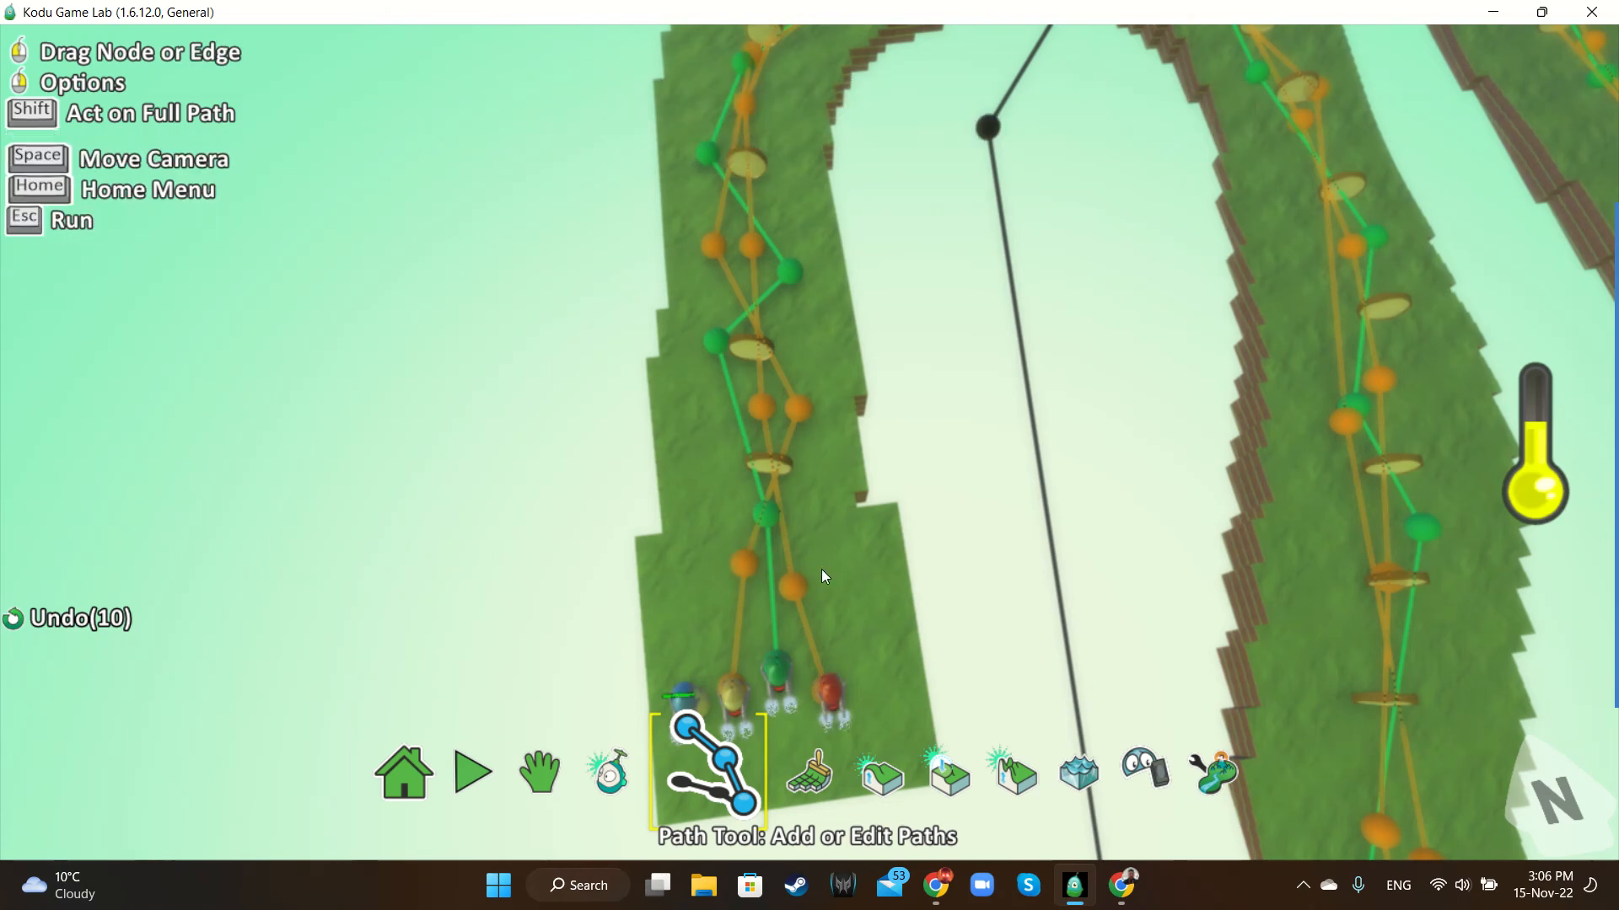
scroll(823, 566, down, 5)
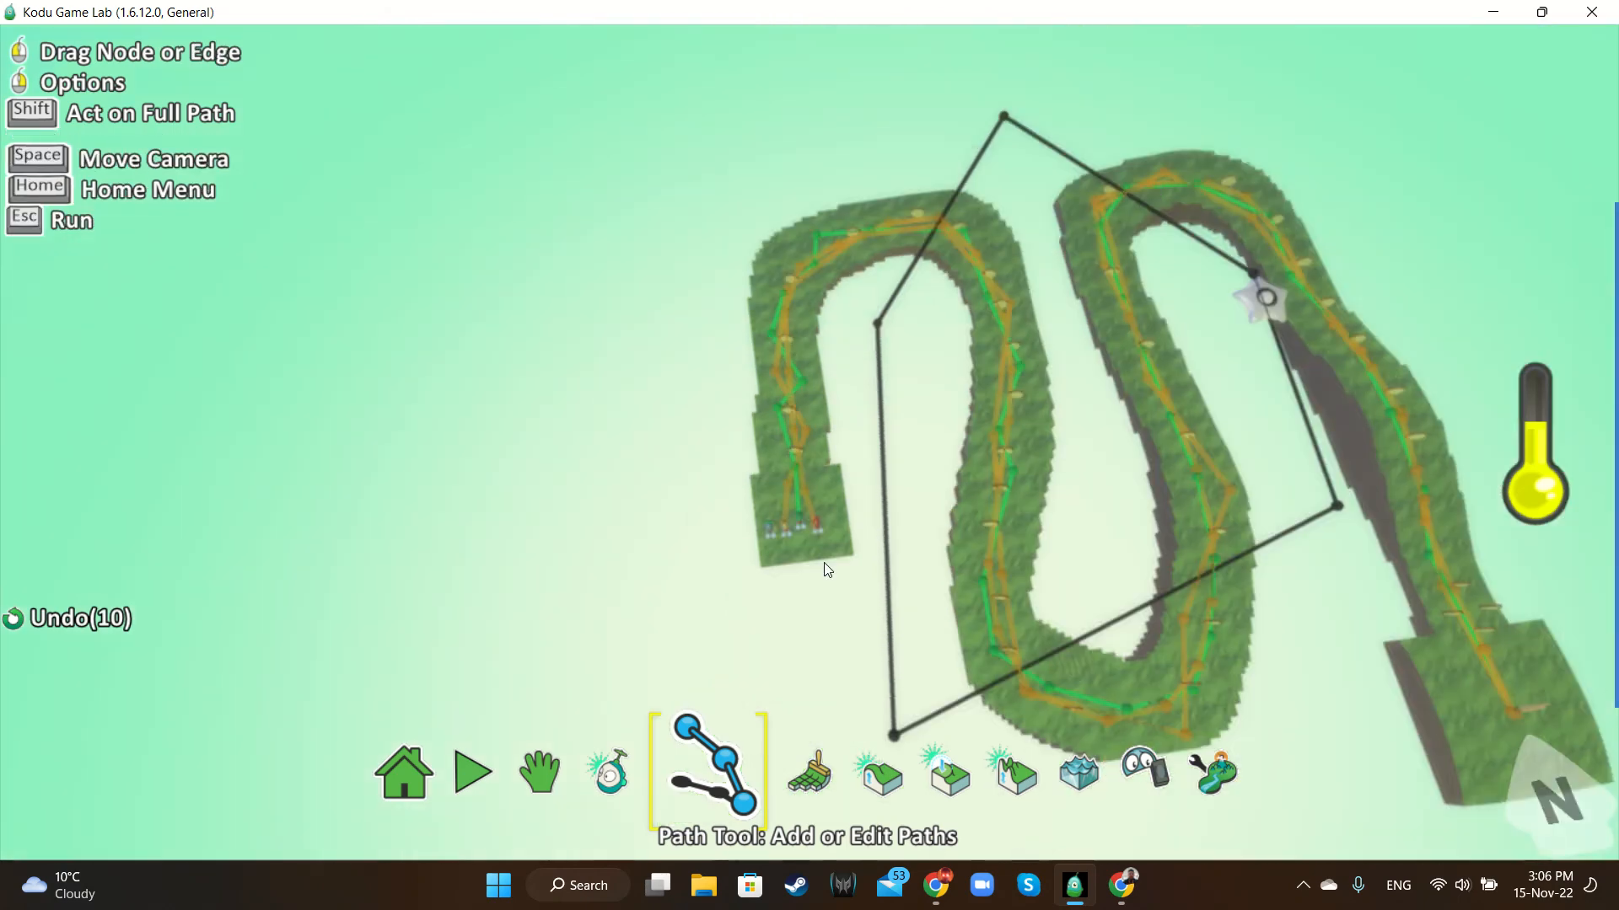
scroll(1215, 735, up, 5)
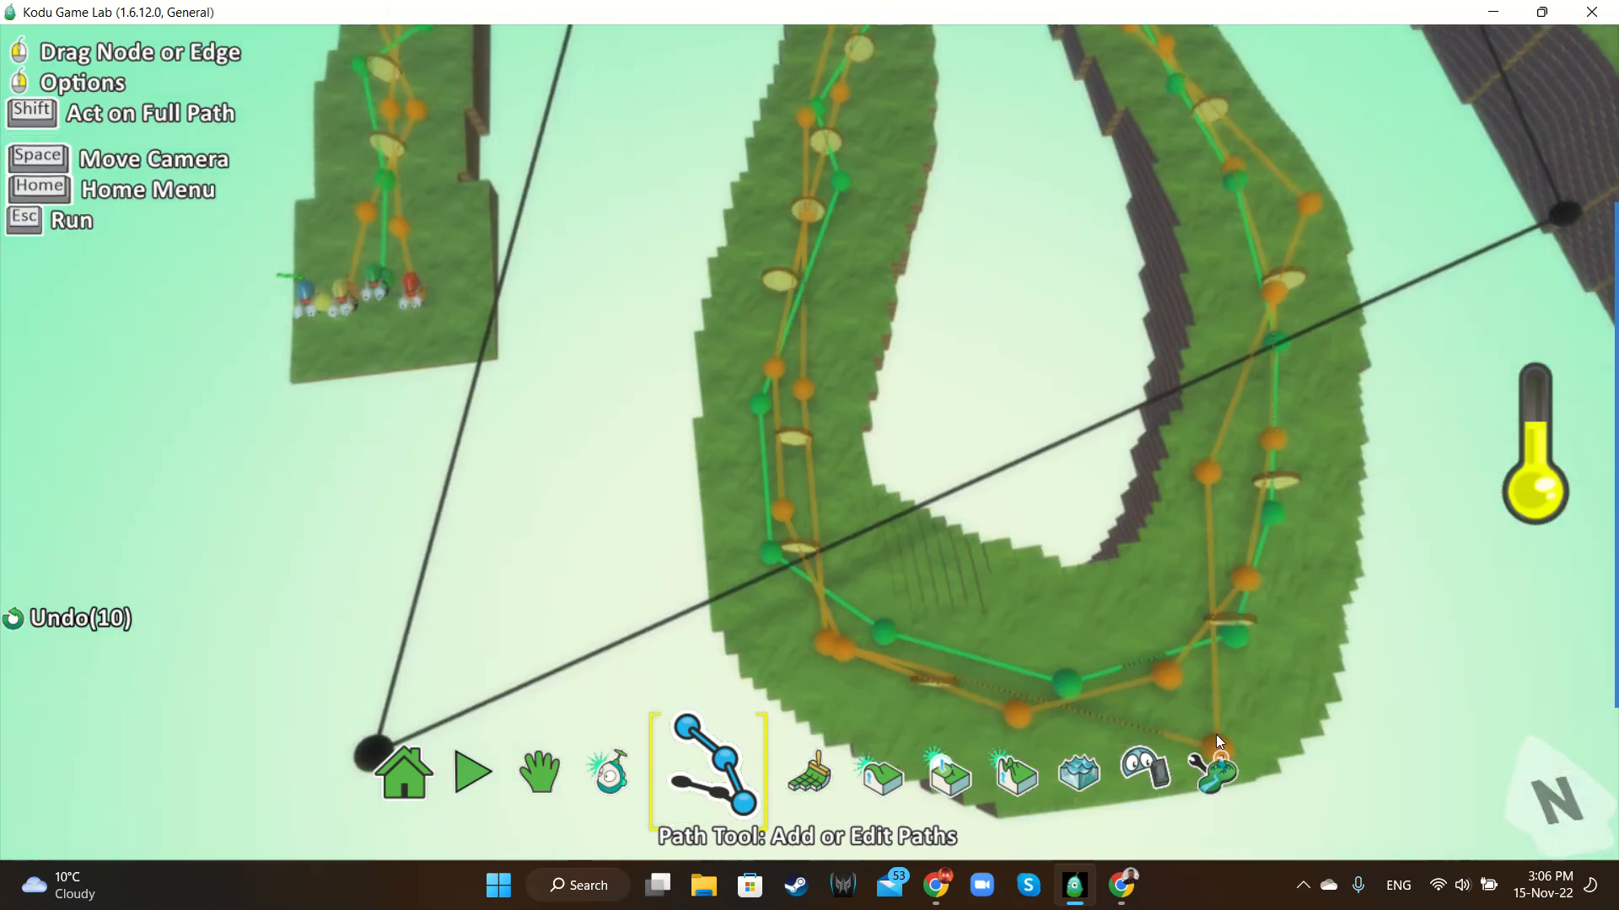
mouse_move(1216, 735)
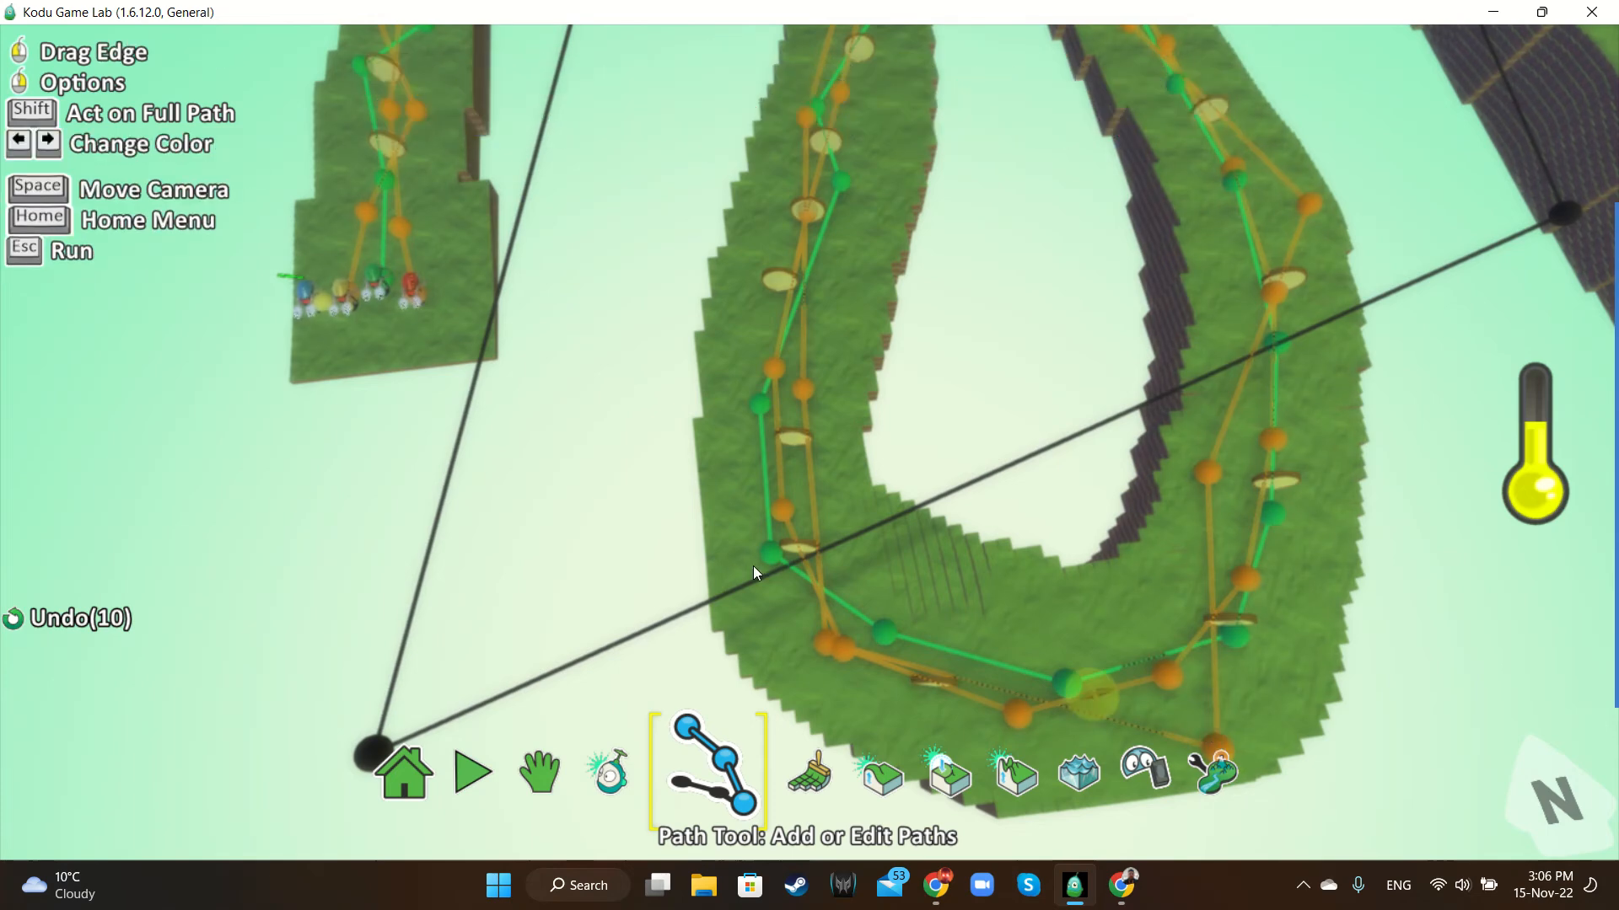
scroll(537, 423, up, 4)
scroll(548, 418, down, 3)
scroll(548, 418, down, 4)
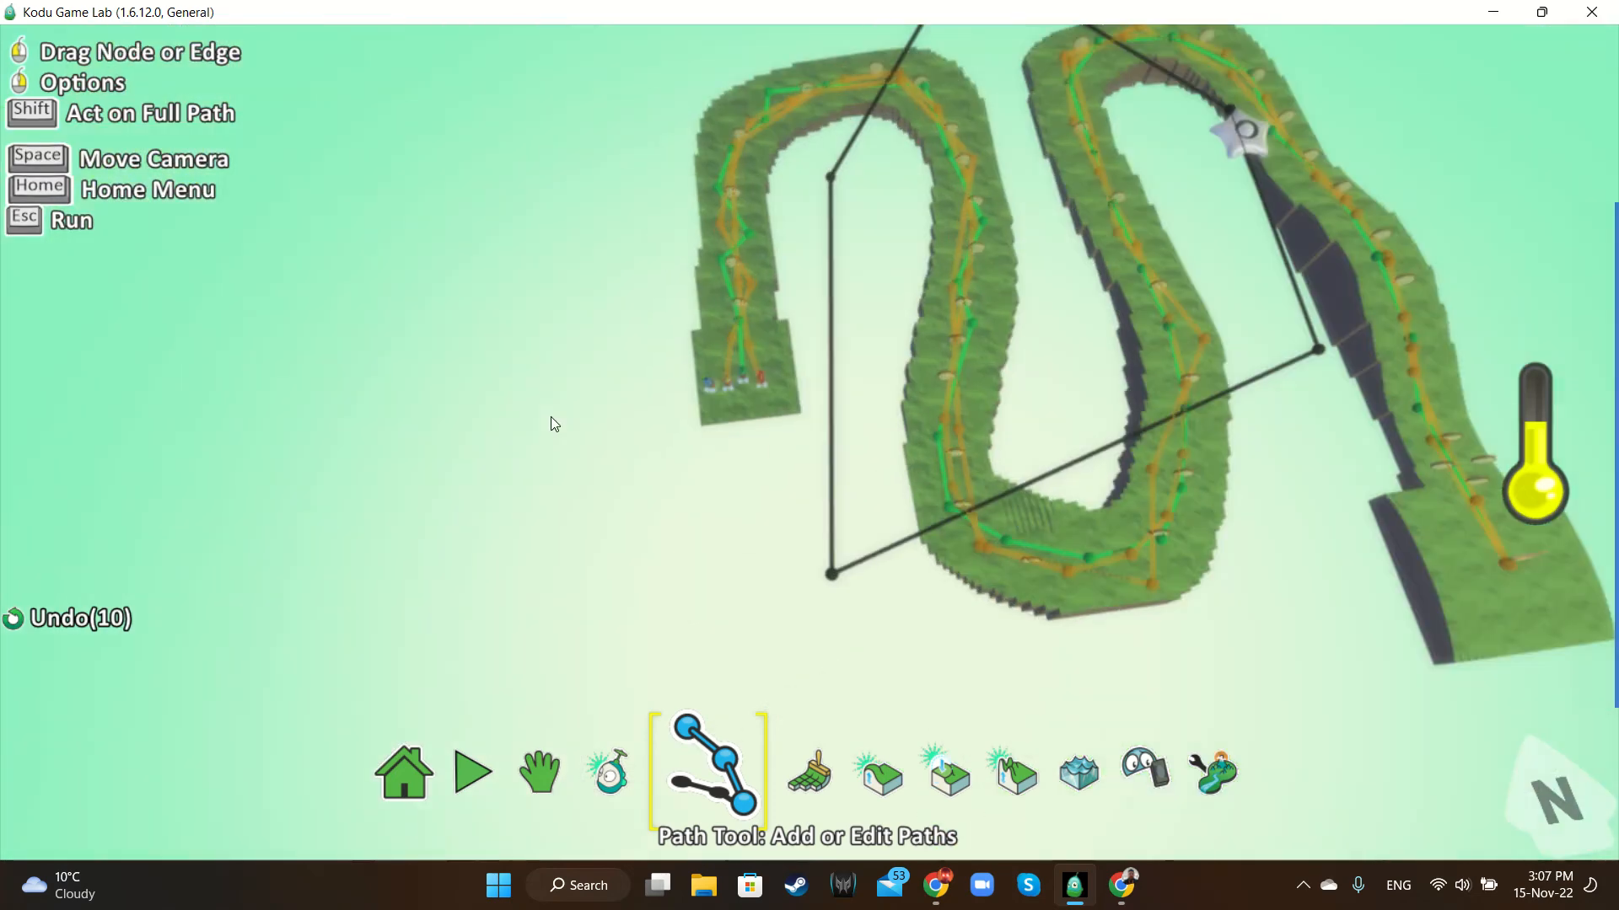
scroll(552, 423, up, 5)
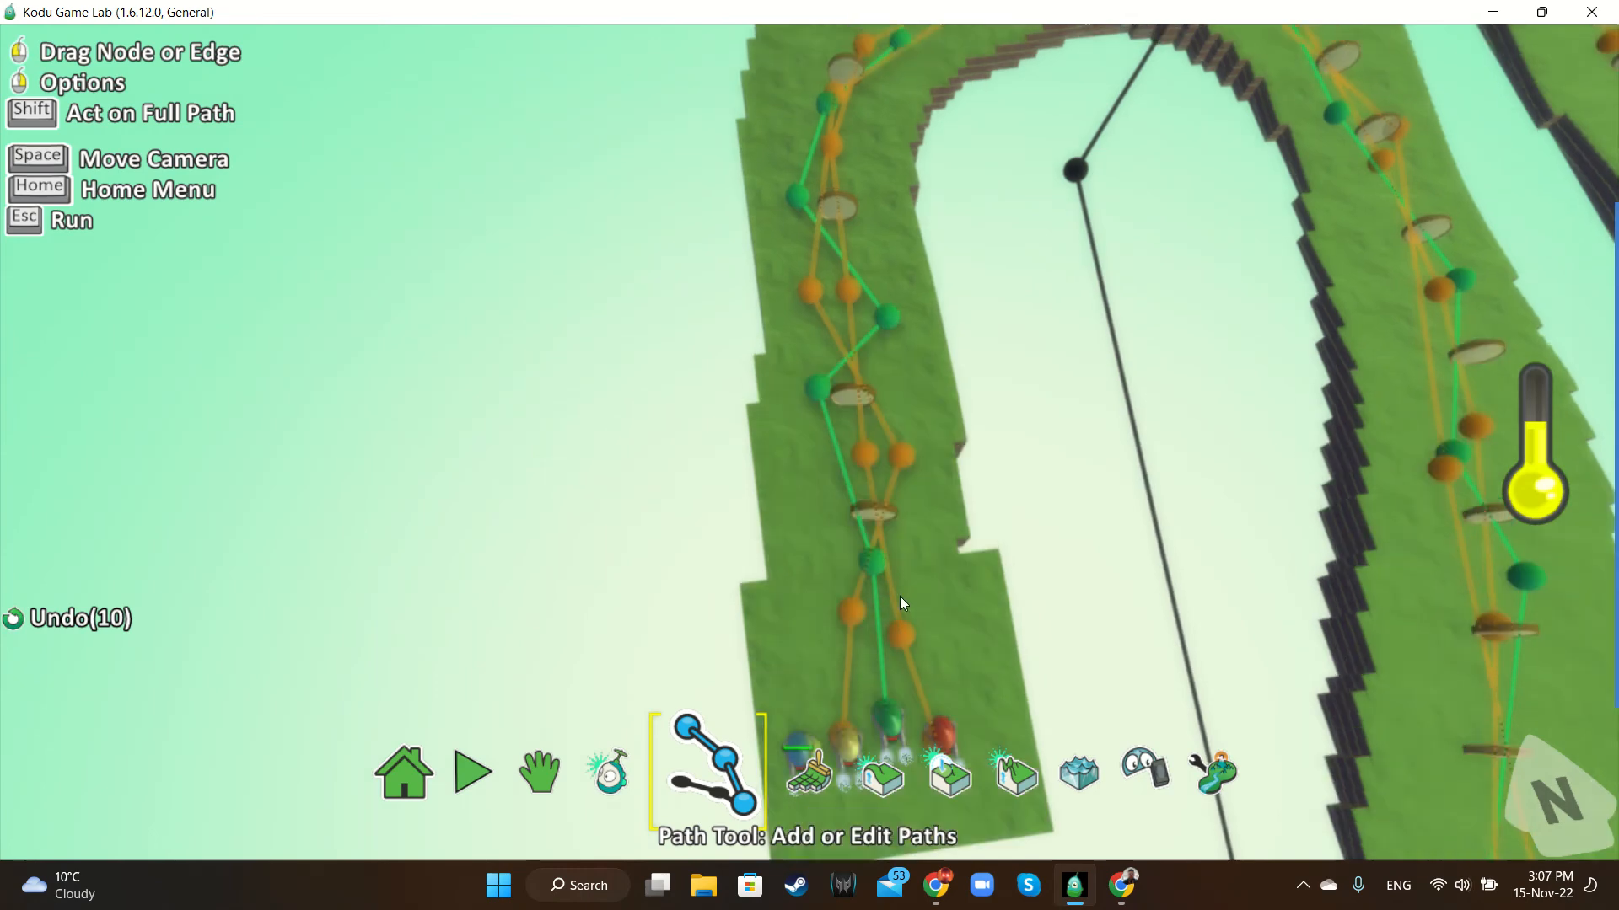
scroll(915, 645, down, 3)
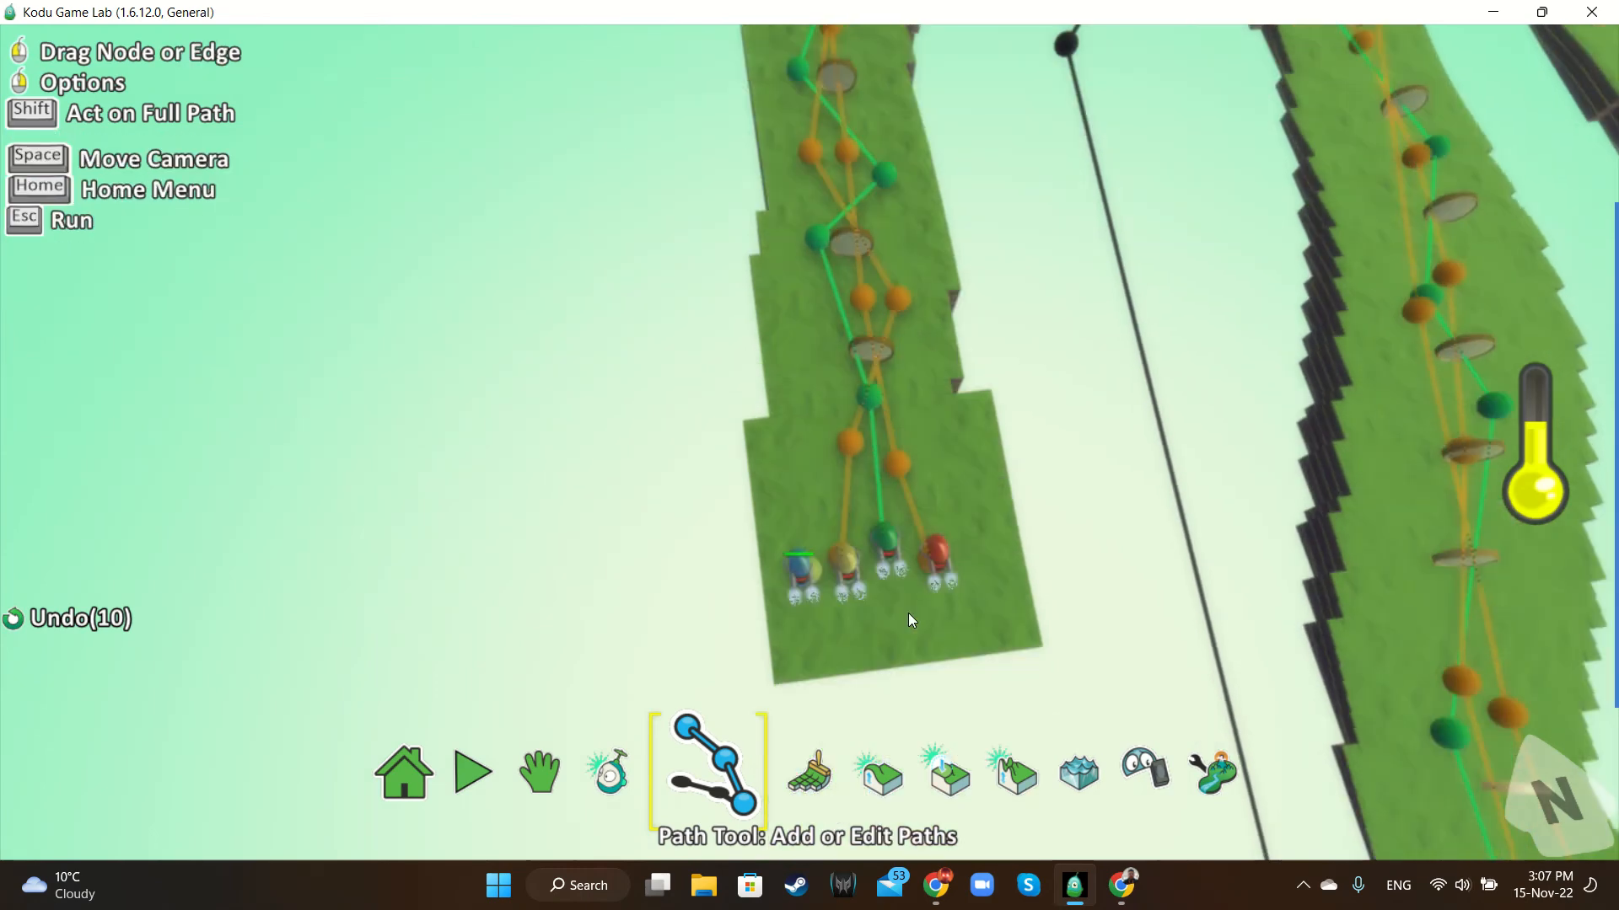
key(Escape)
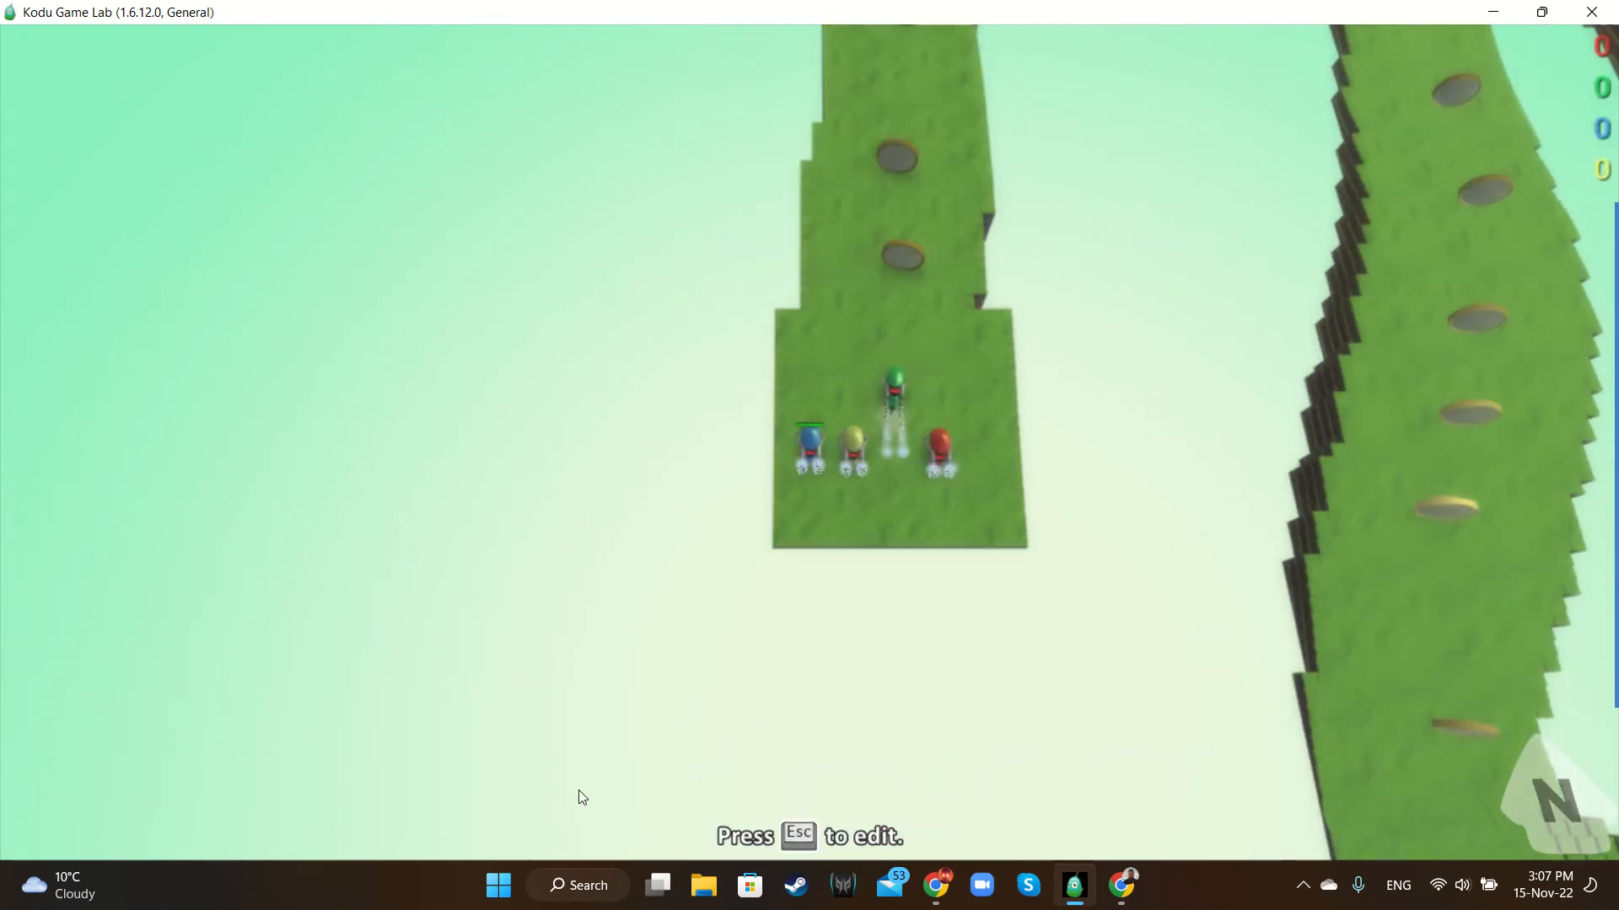
key(Escape)
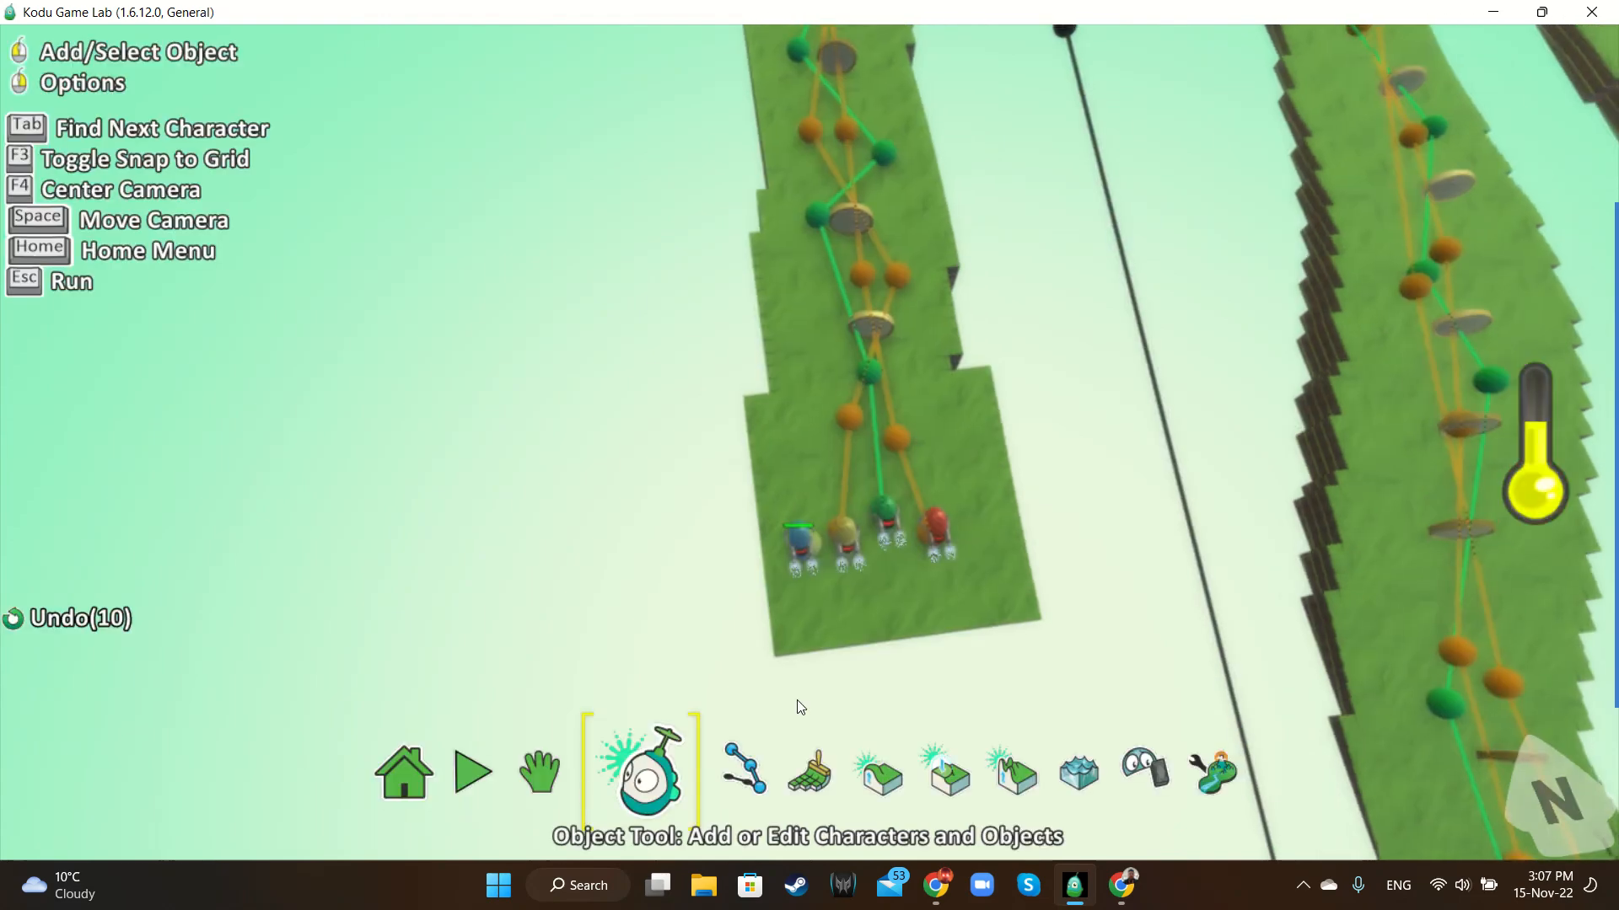
Undo the last three path changes, including the yellow cycle's path, and test-run the world
right_click(849, 525)
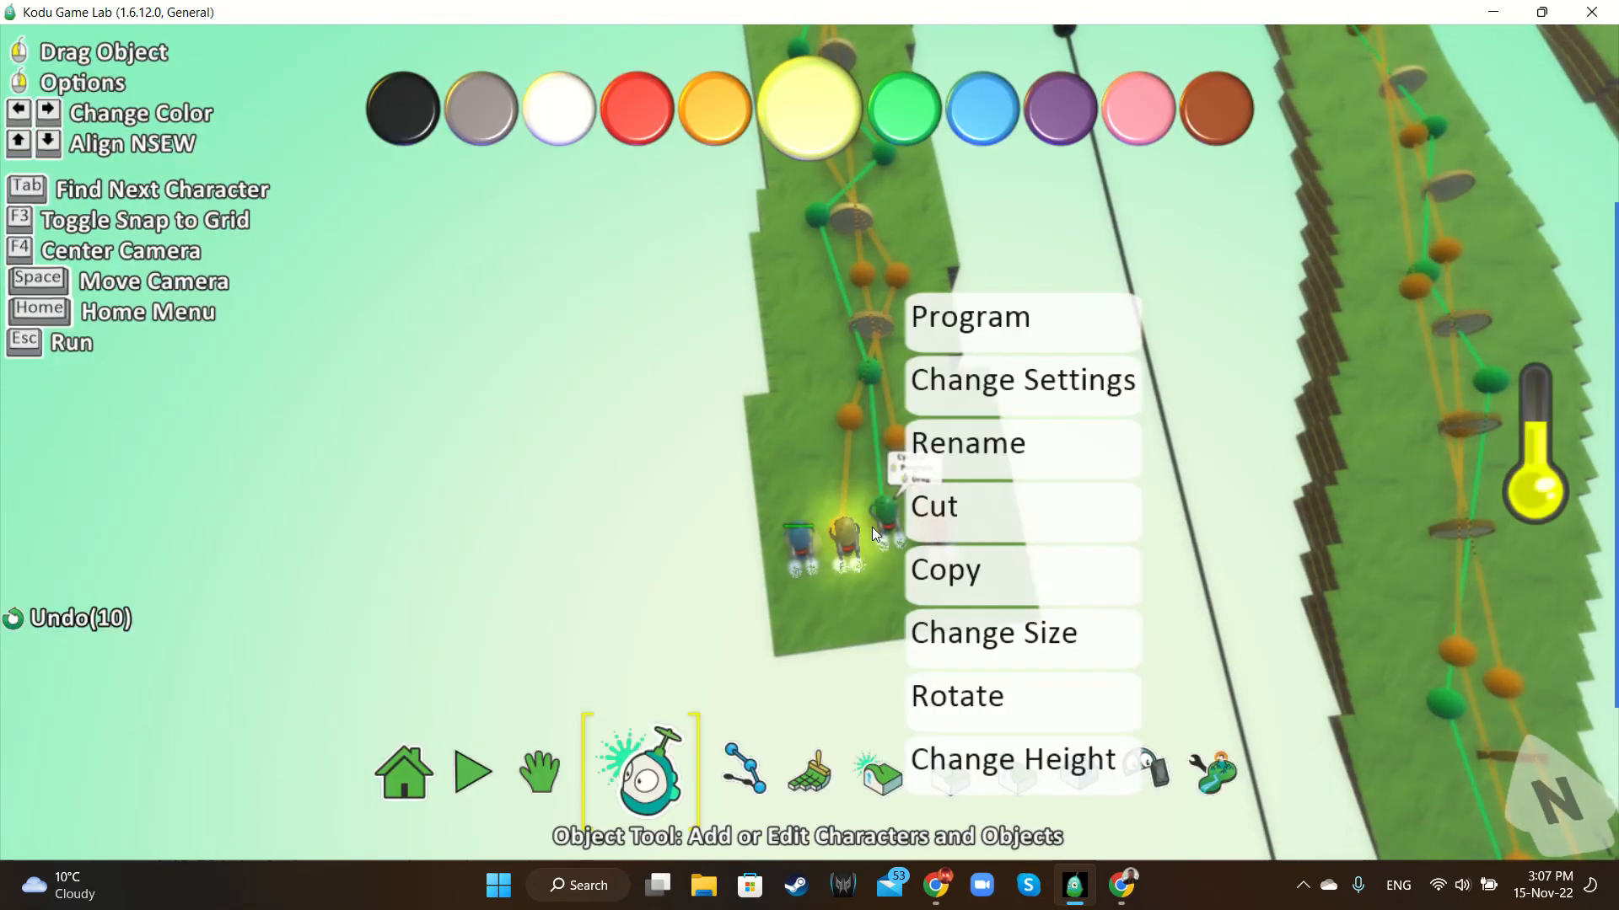
click(85, 618)
click(84, 618)
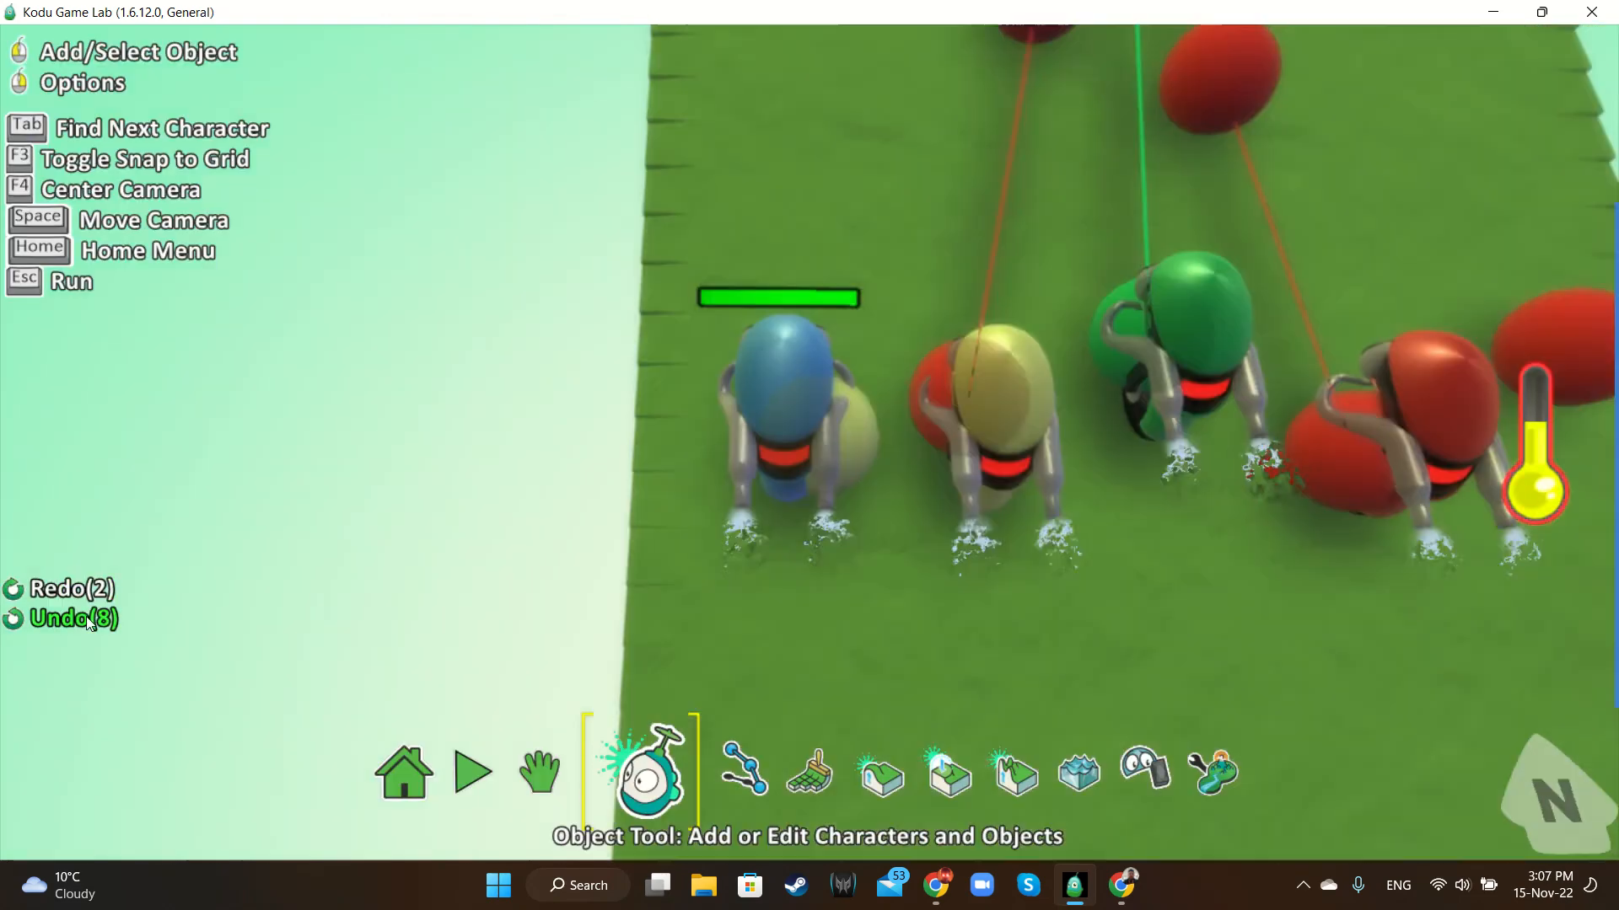
click(84, 618)
scroll(89, 621, down, 3)
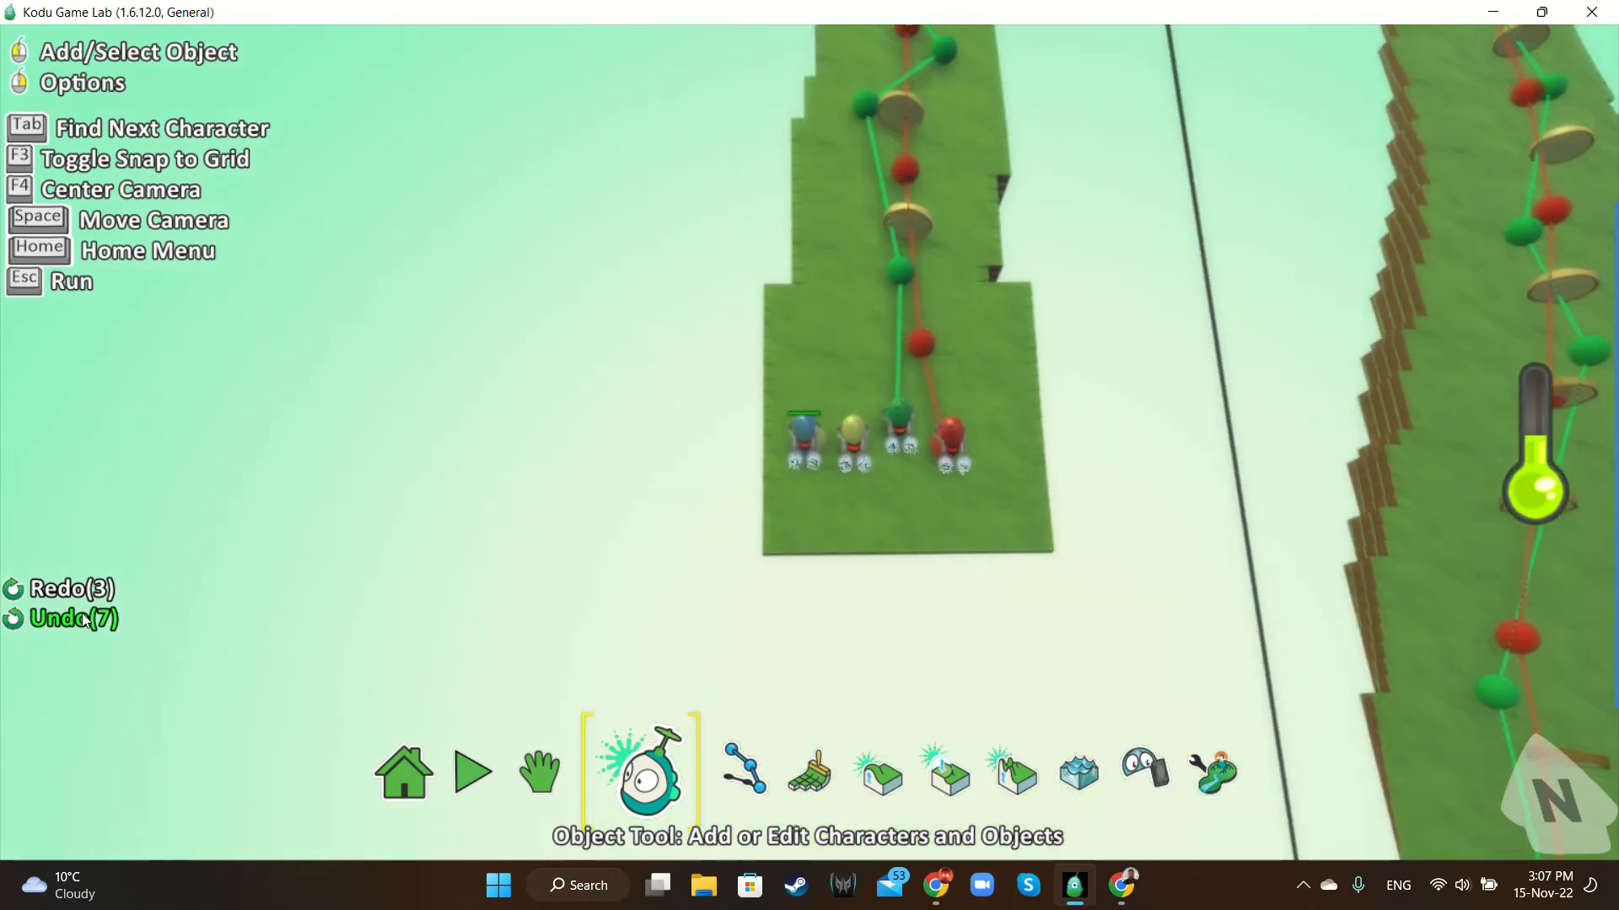
scroll(84, 622, down, 3)
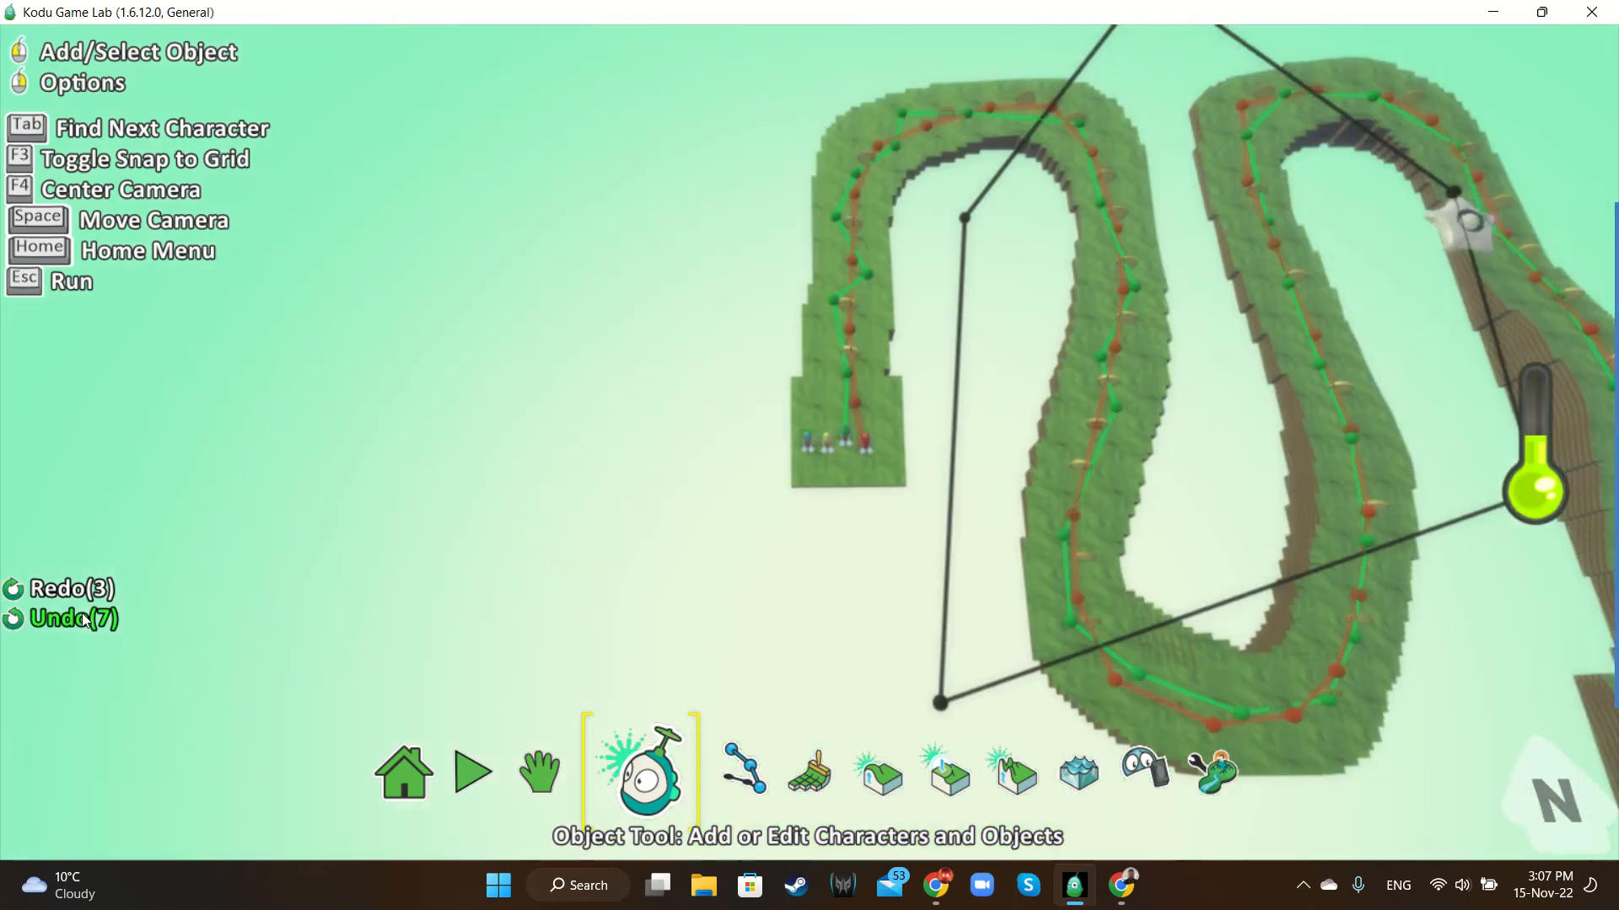
click(474, 773)
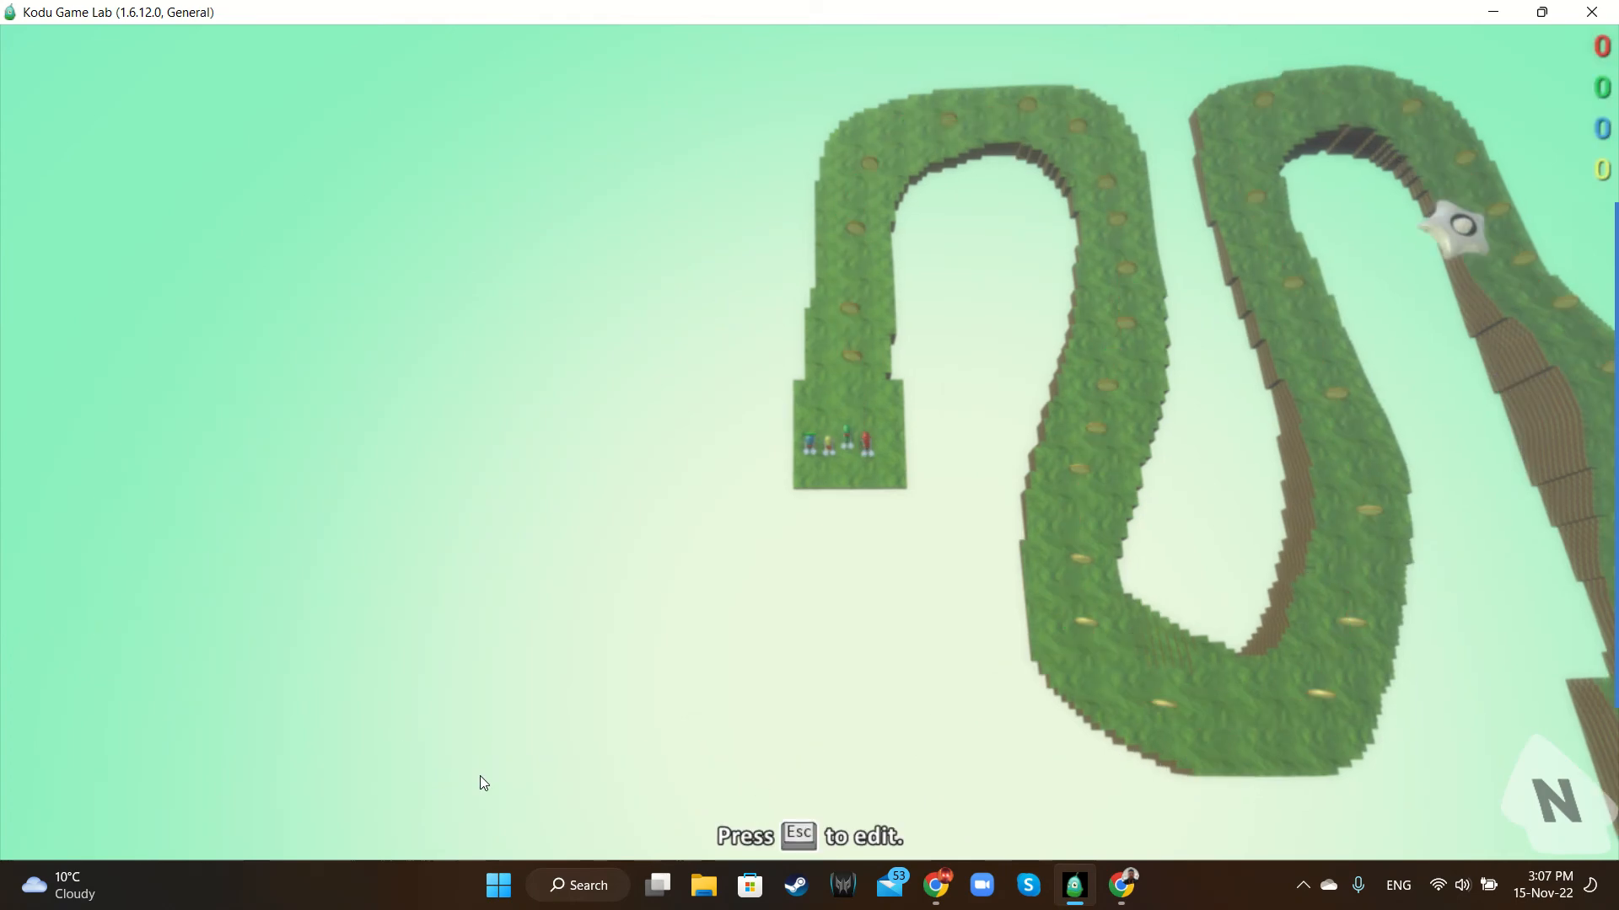
key(Escape)
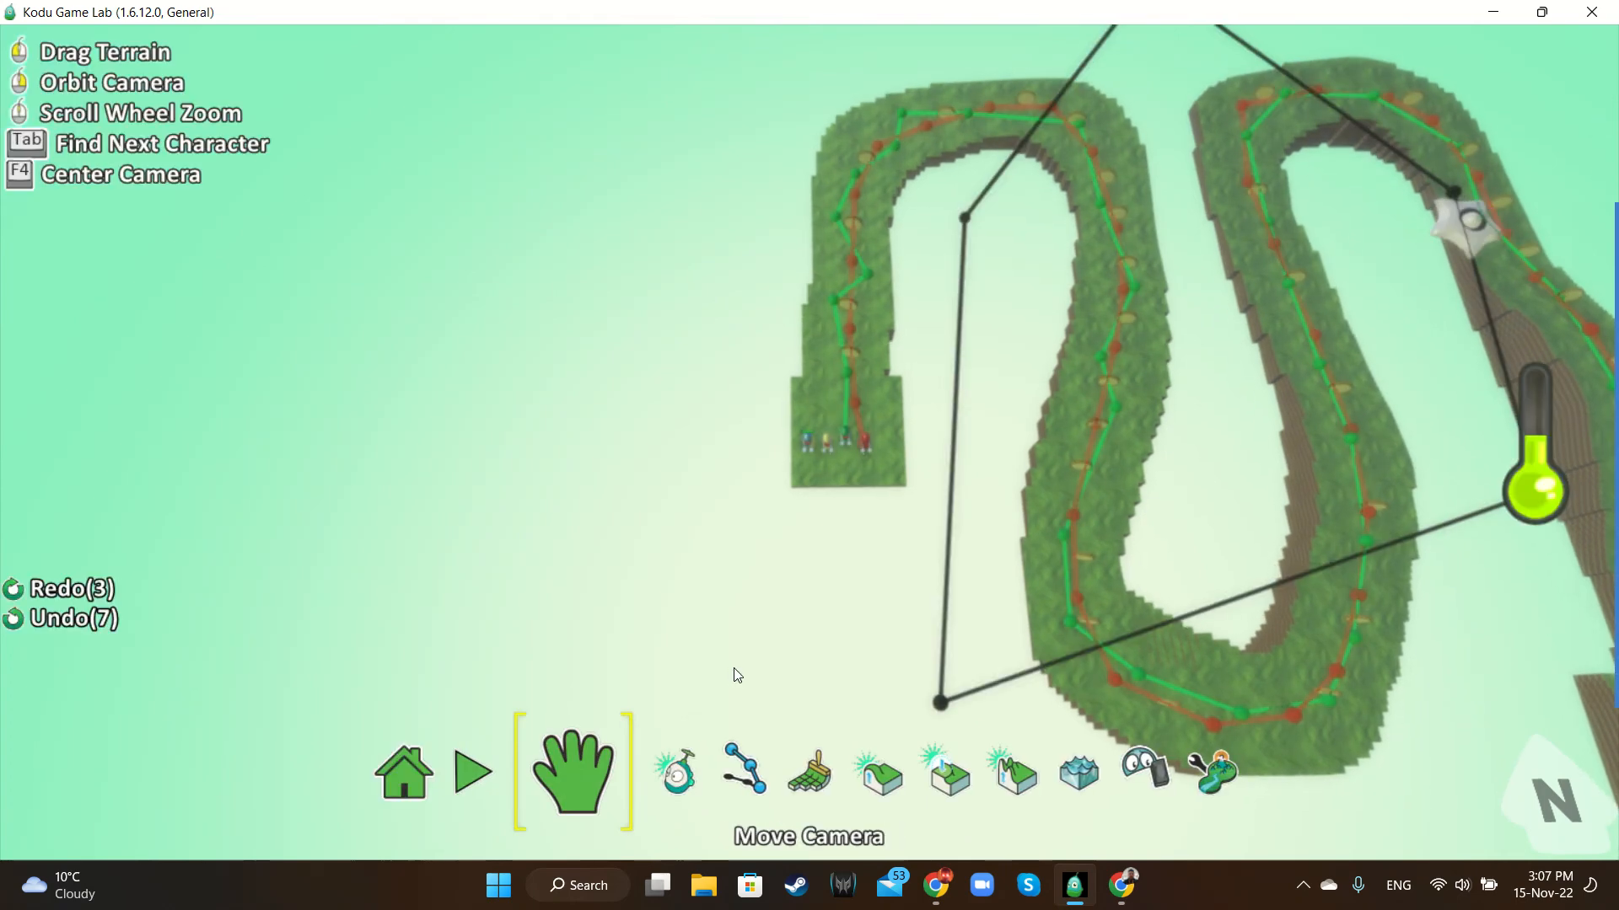
Start a new path at the yellow cycle and lay its nodes up the first straight into the first bend
scroll(833, 632, up, 4)
key(Up)
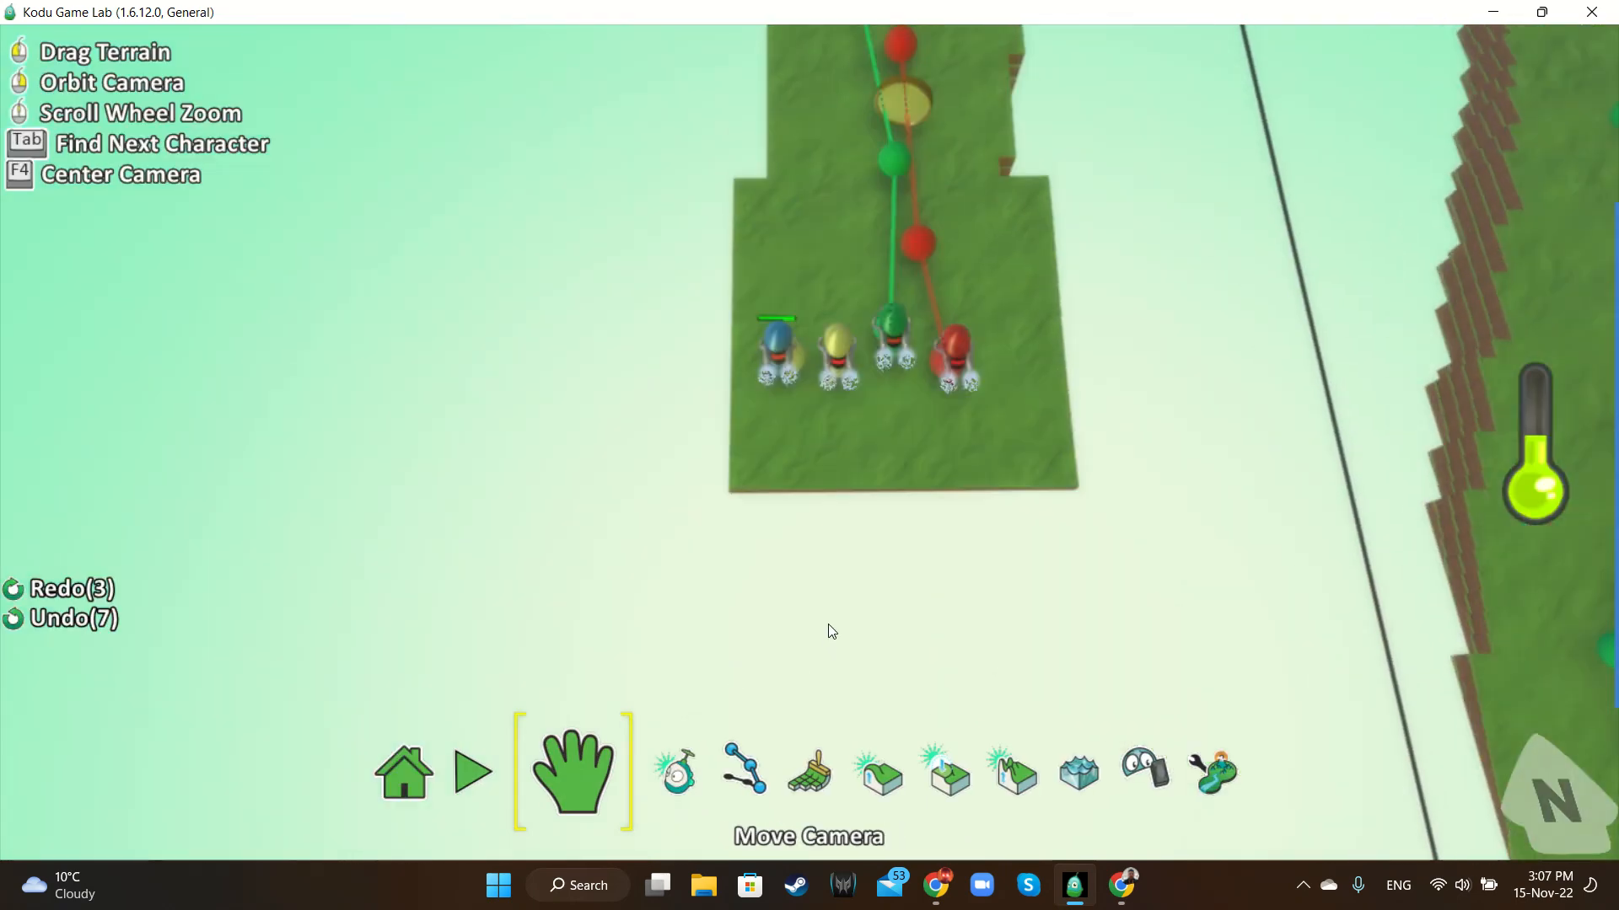
scroll(831, 643, down, 5)
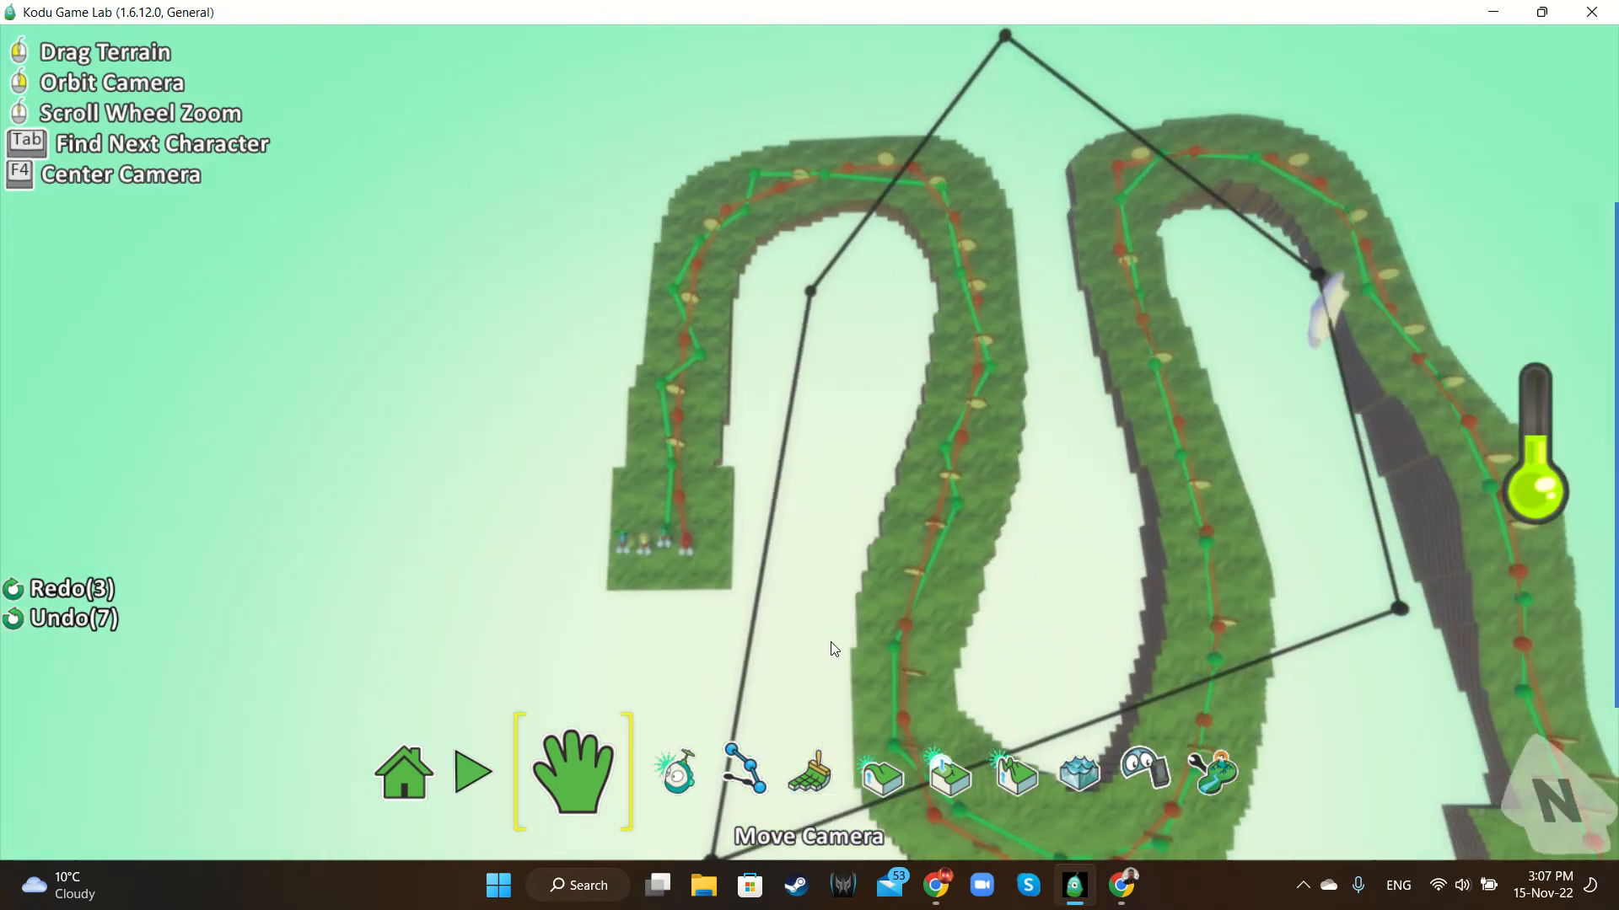
key(Right)
key(Down)
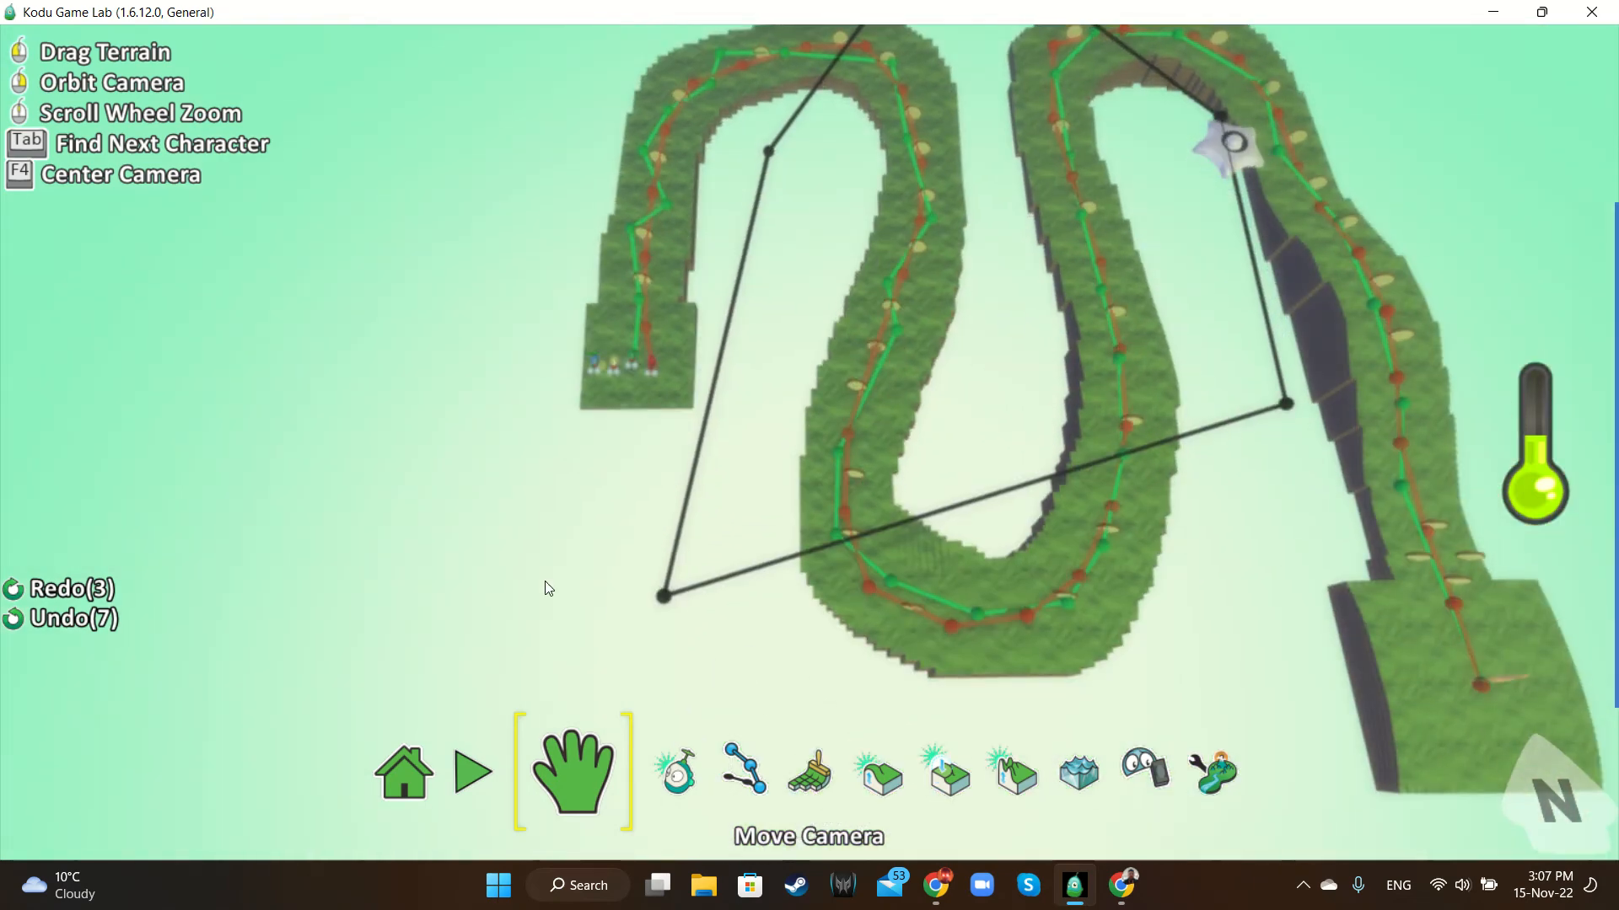
click(741, 767)
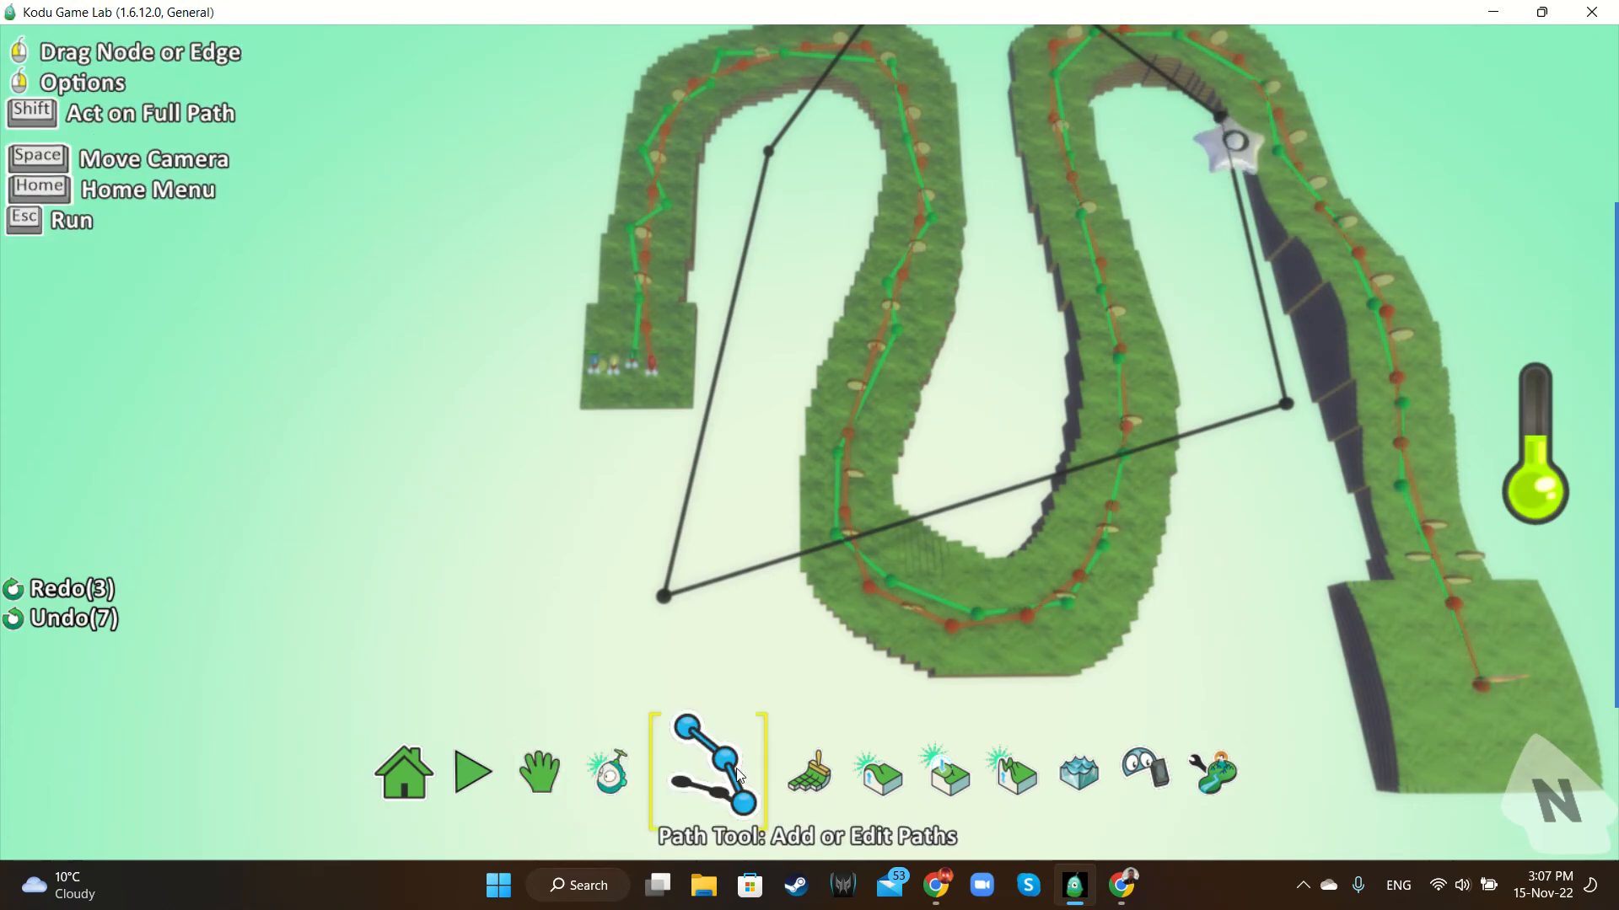
click(614, 352)
click(614, 350)
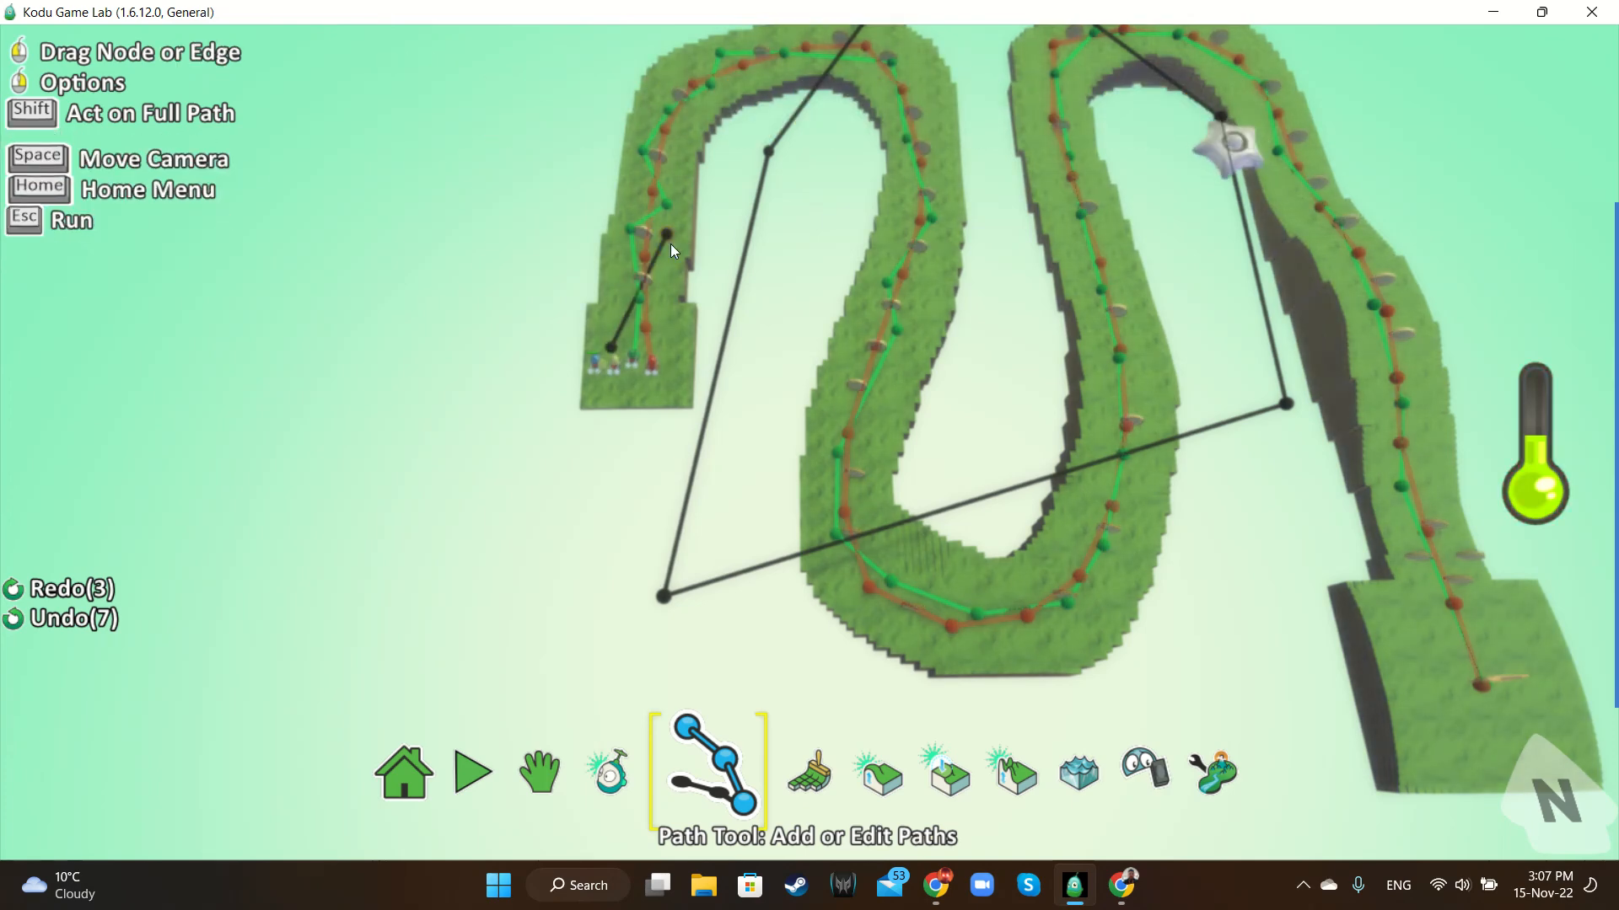
click(670, 245)
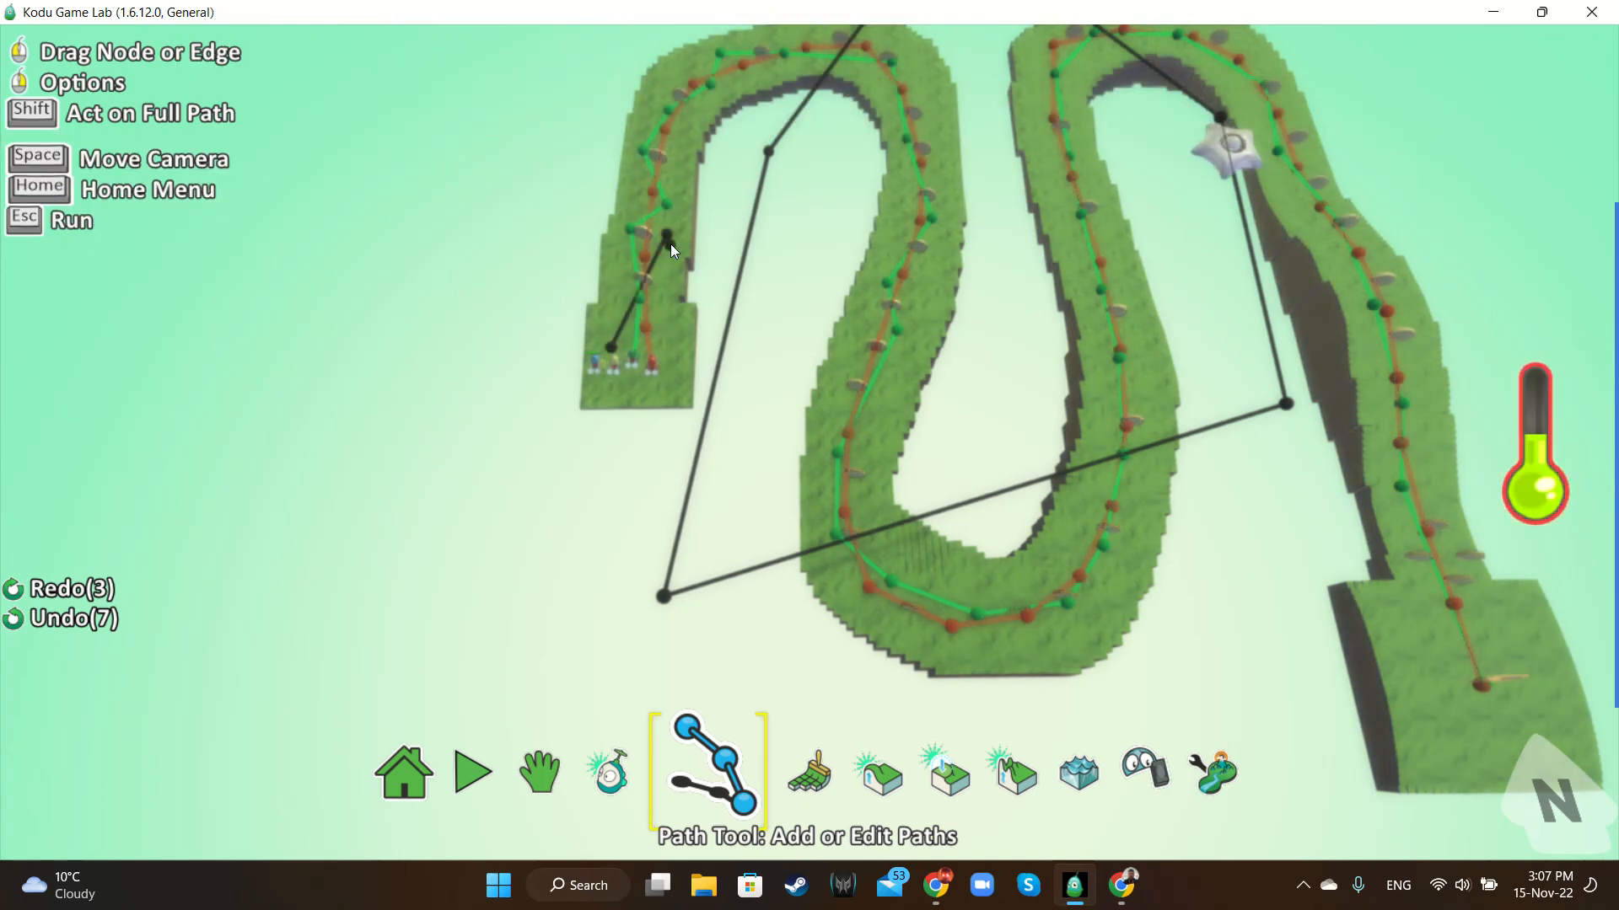
click(645, 113)
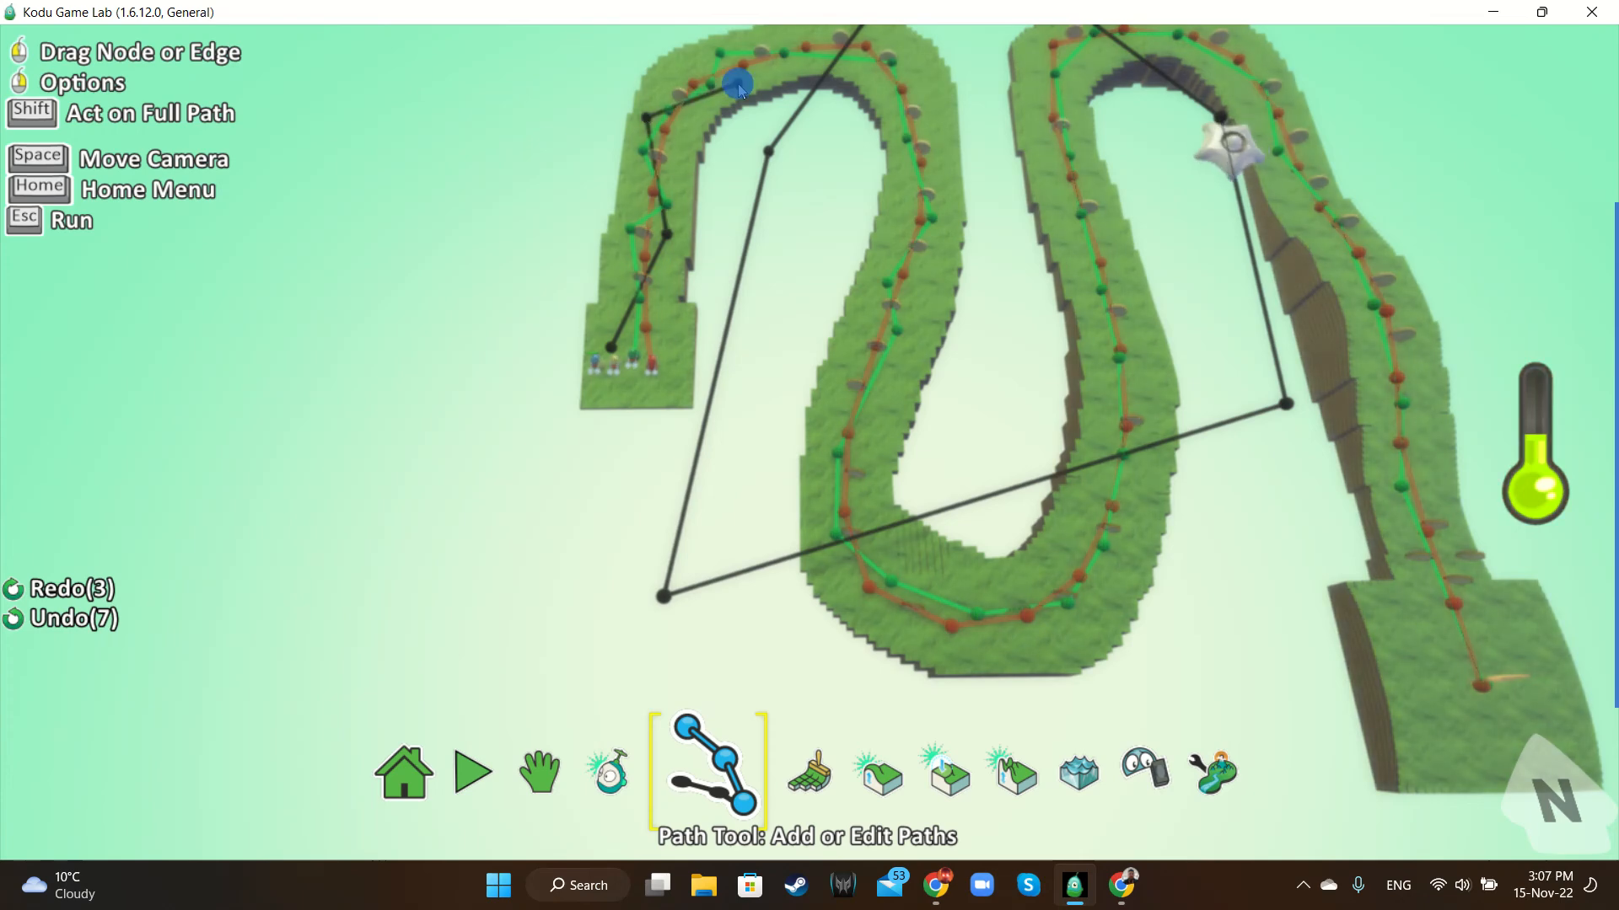
double_click(736, 83)
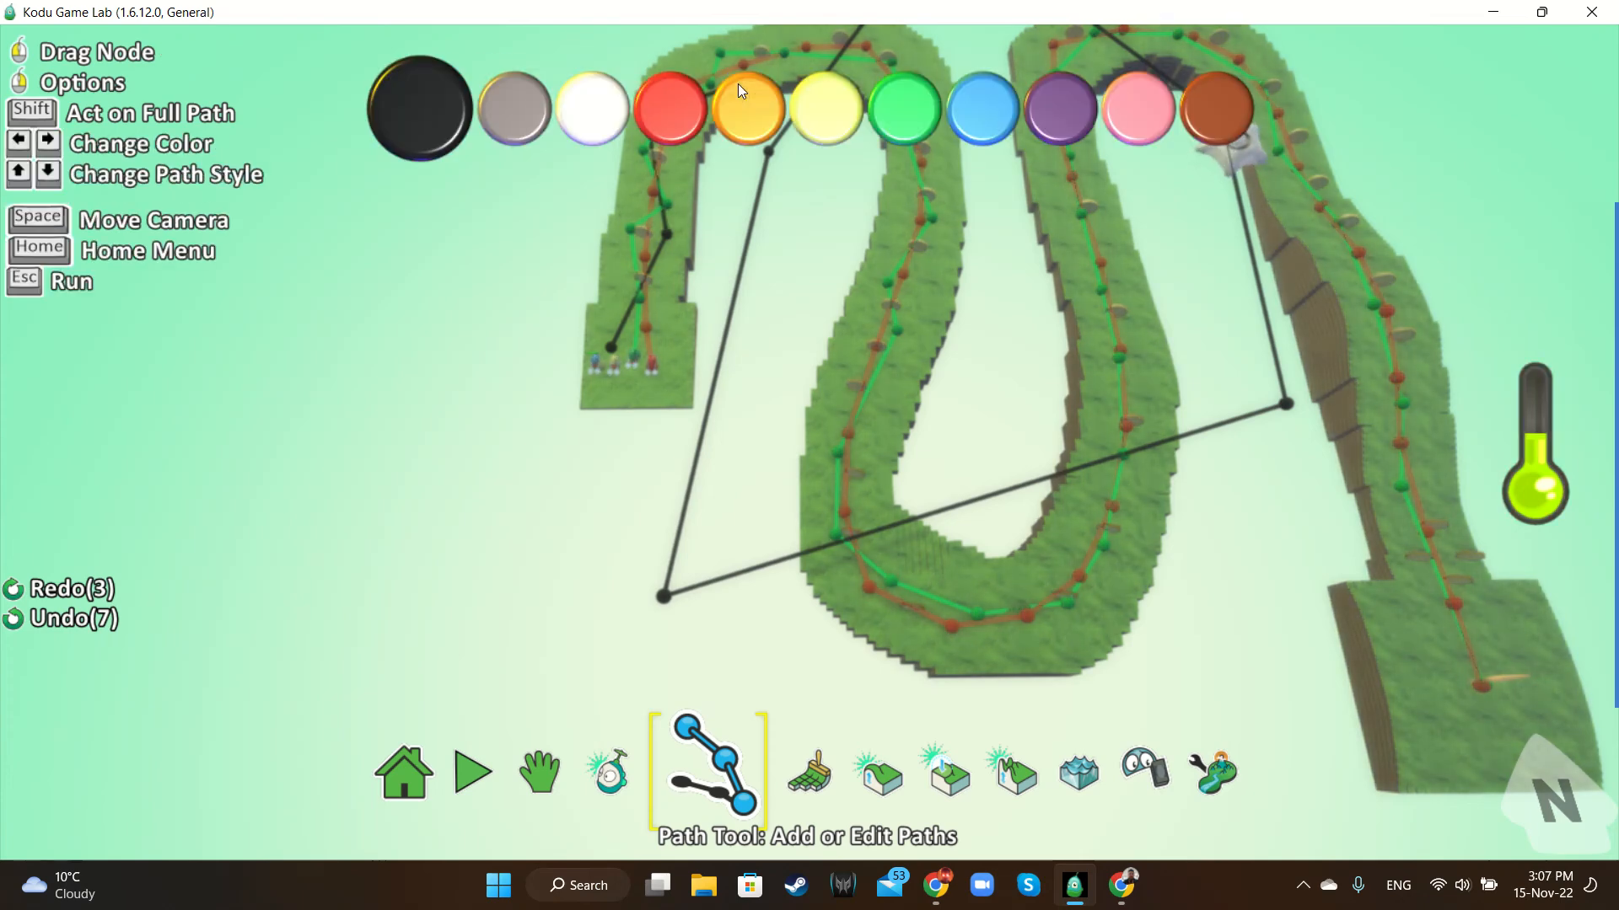
Set the colour of the new path from the yellow cycle to yellow
key(Right)
key(Right)
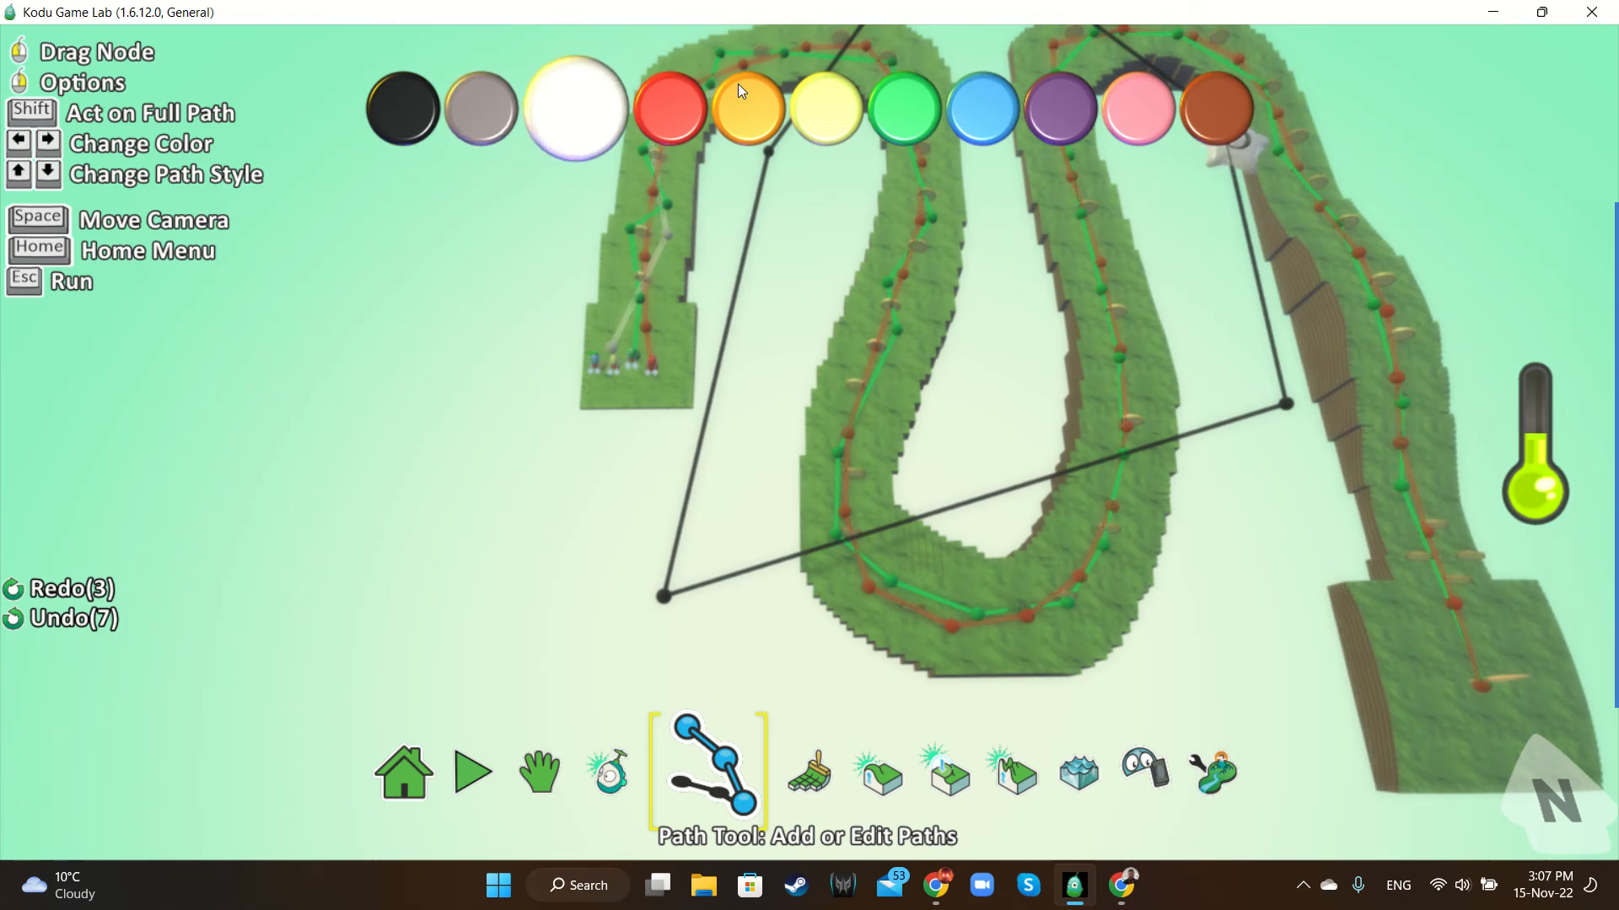
key(Right)
key(Right)
key(Right)
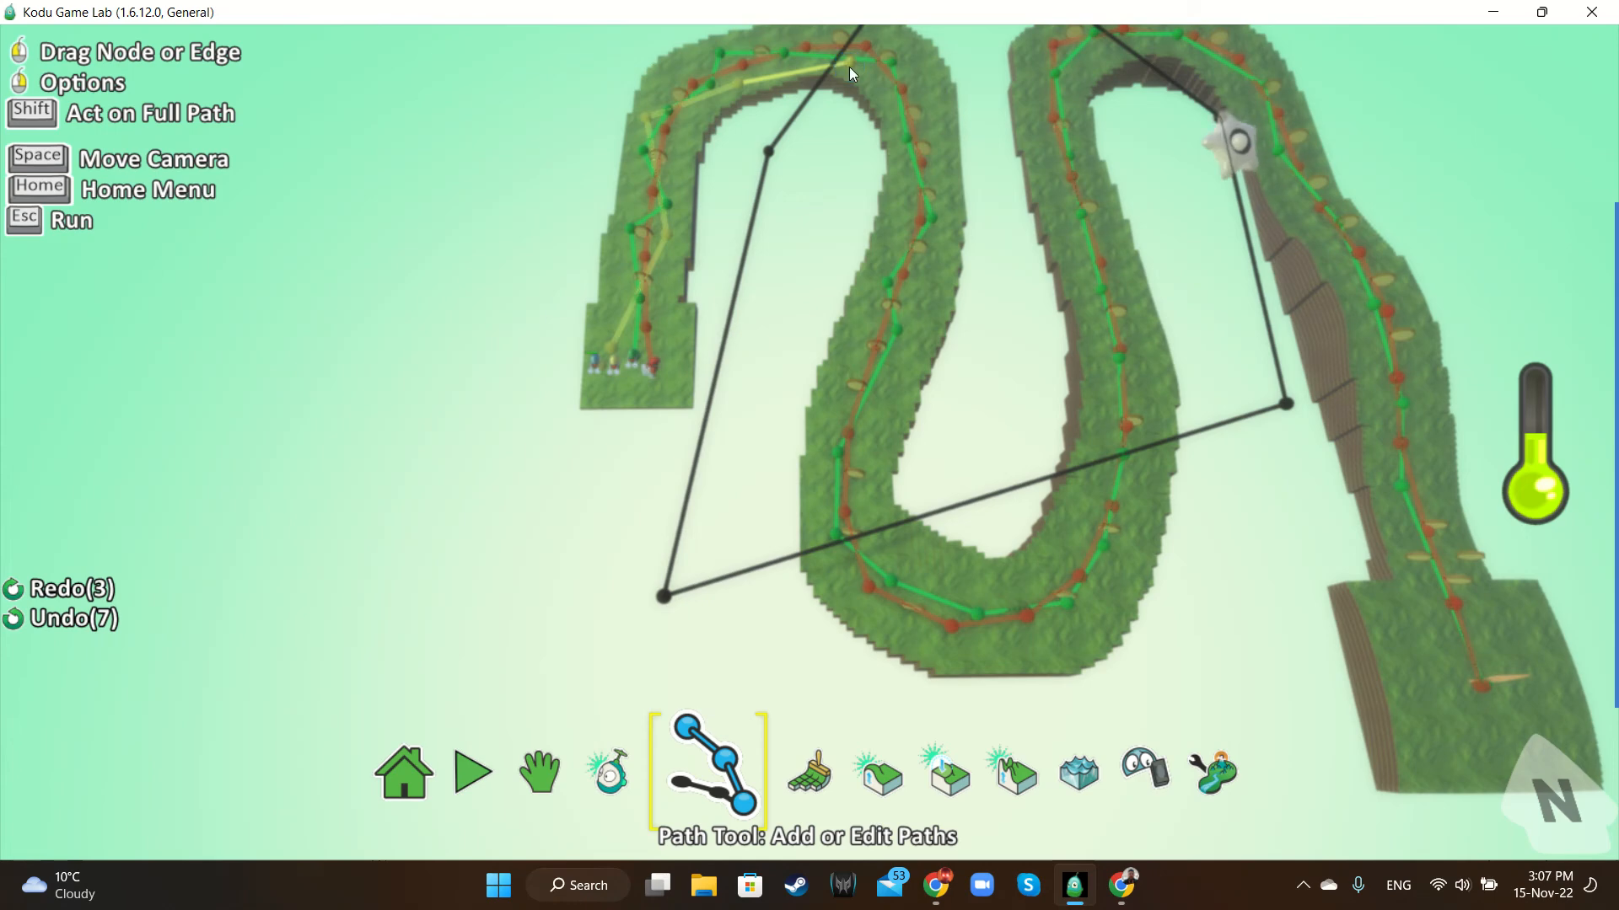
Extend the yellow path out of the first bend and down the second straight of the track
click(933, 111)
click(903, 219)
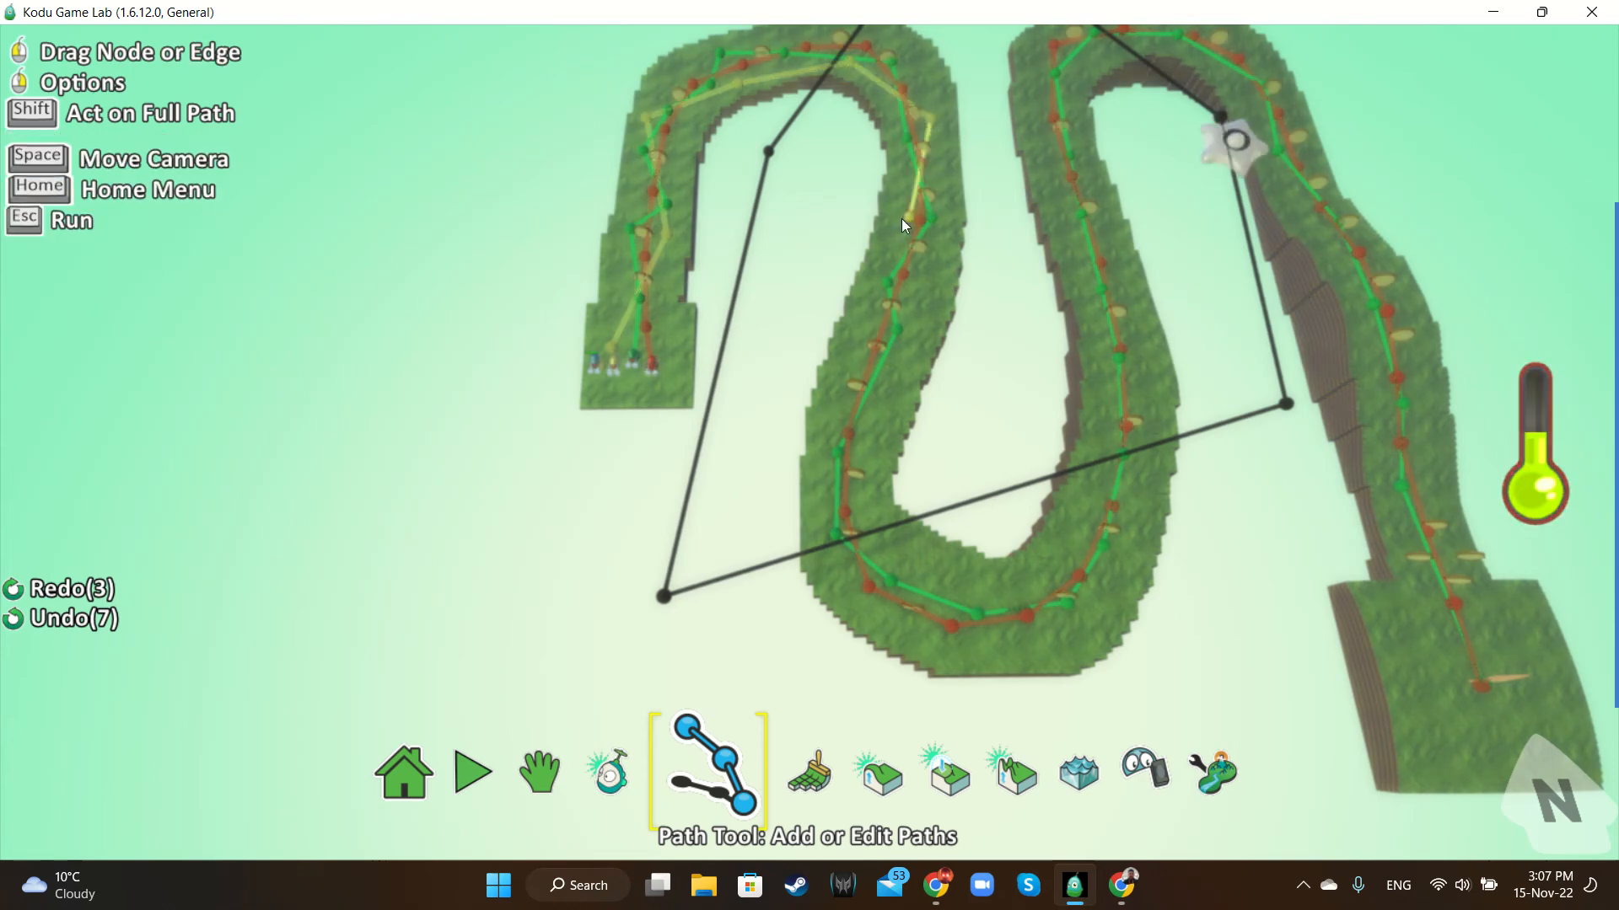
click(927, 304)
click(903, 386)
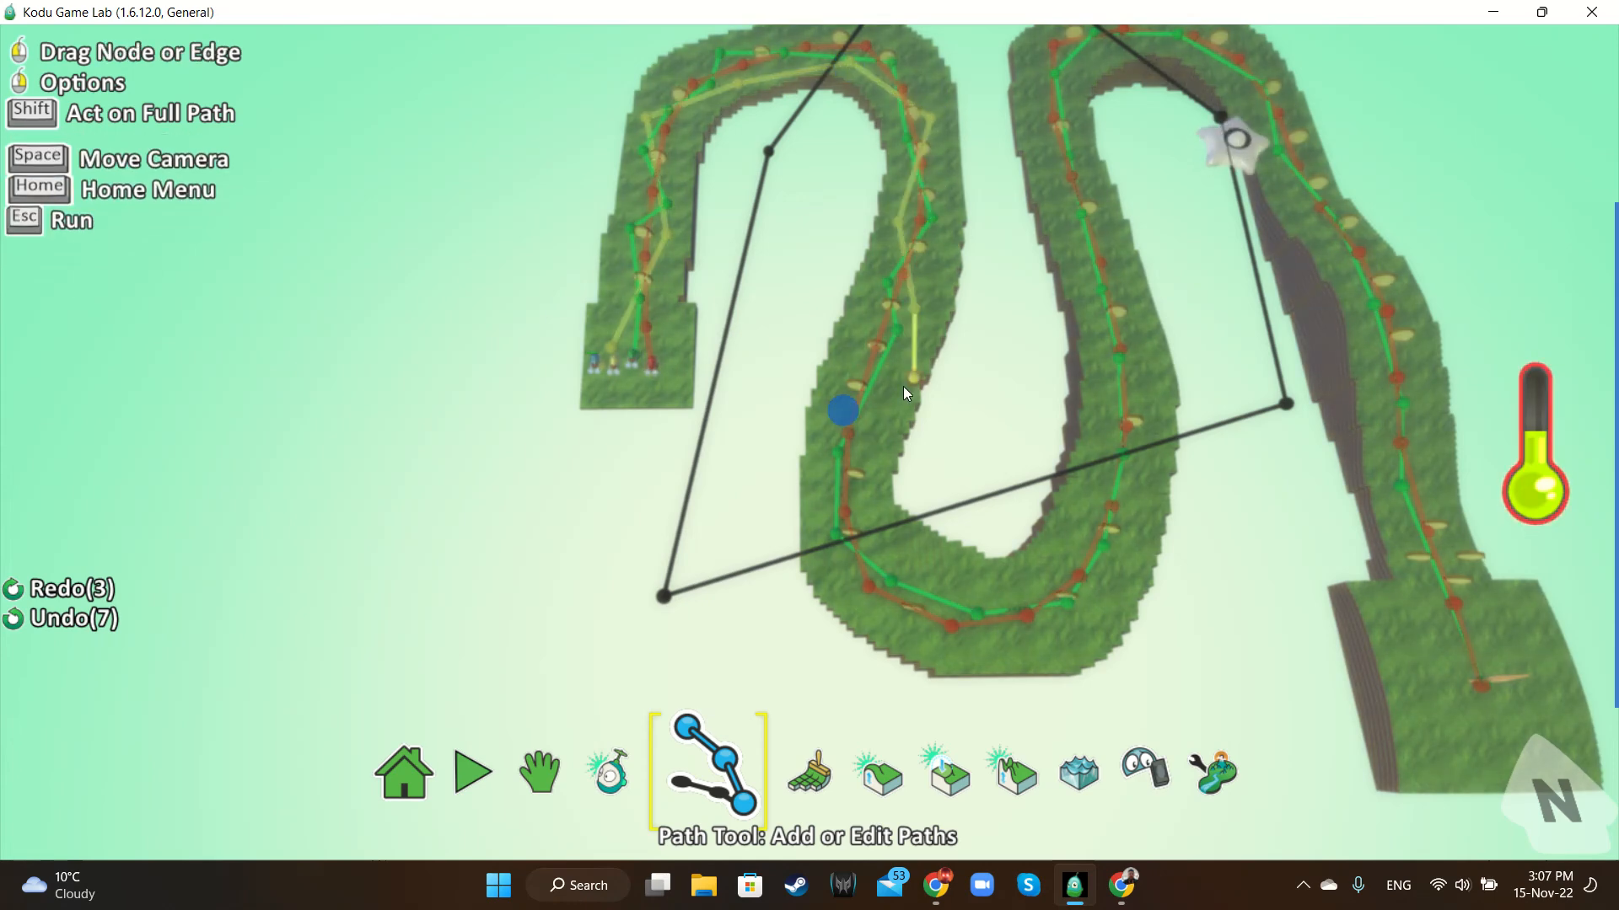
click(831, 408)
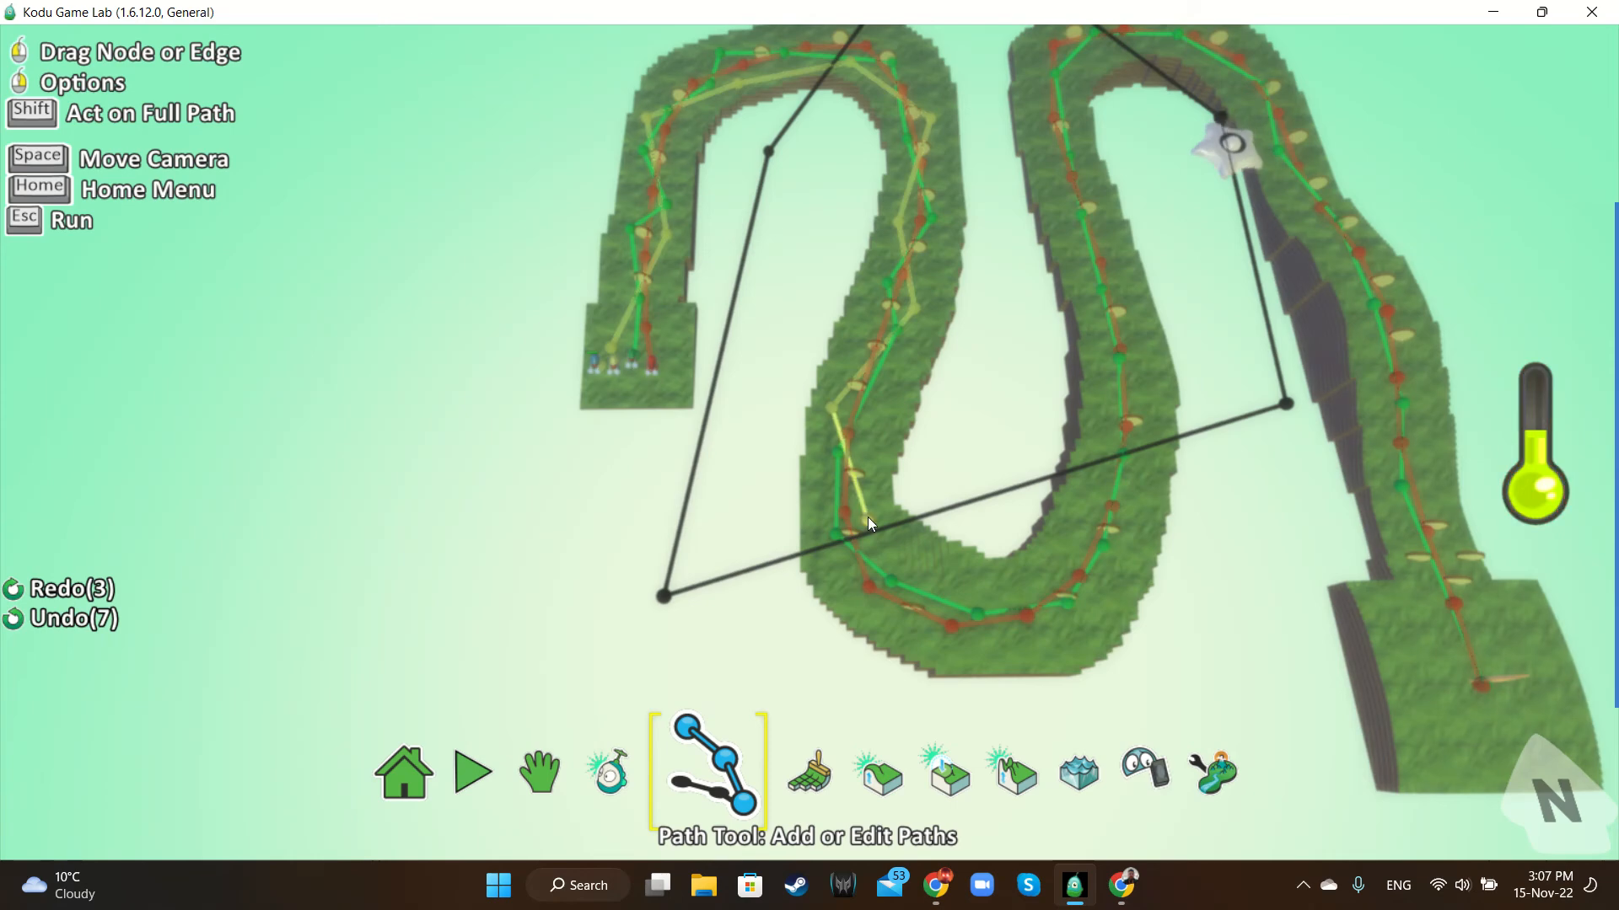
Continue the yellow path around the lower U-bend to the start of the third straight
click(867, 517)
click(912, 632)
click(1008, 645)
click(1118, 555)
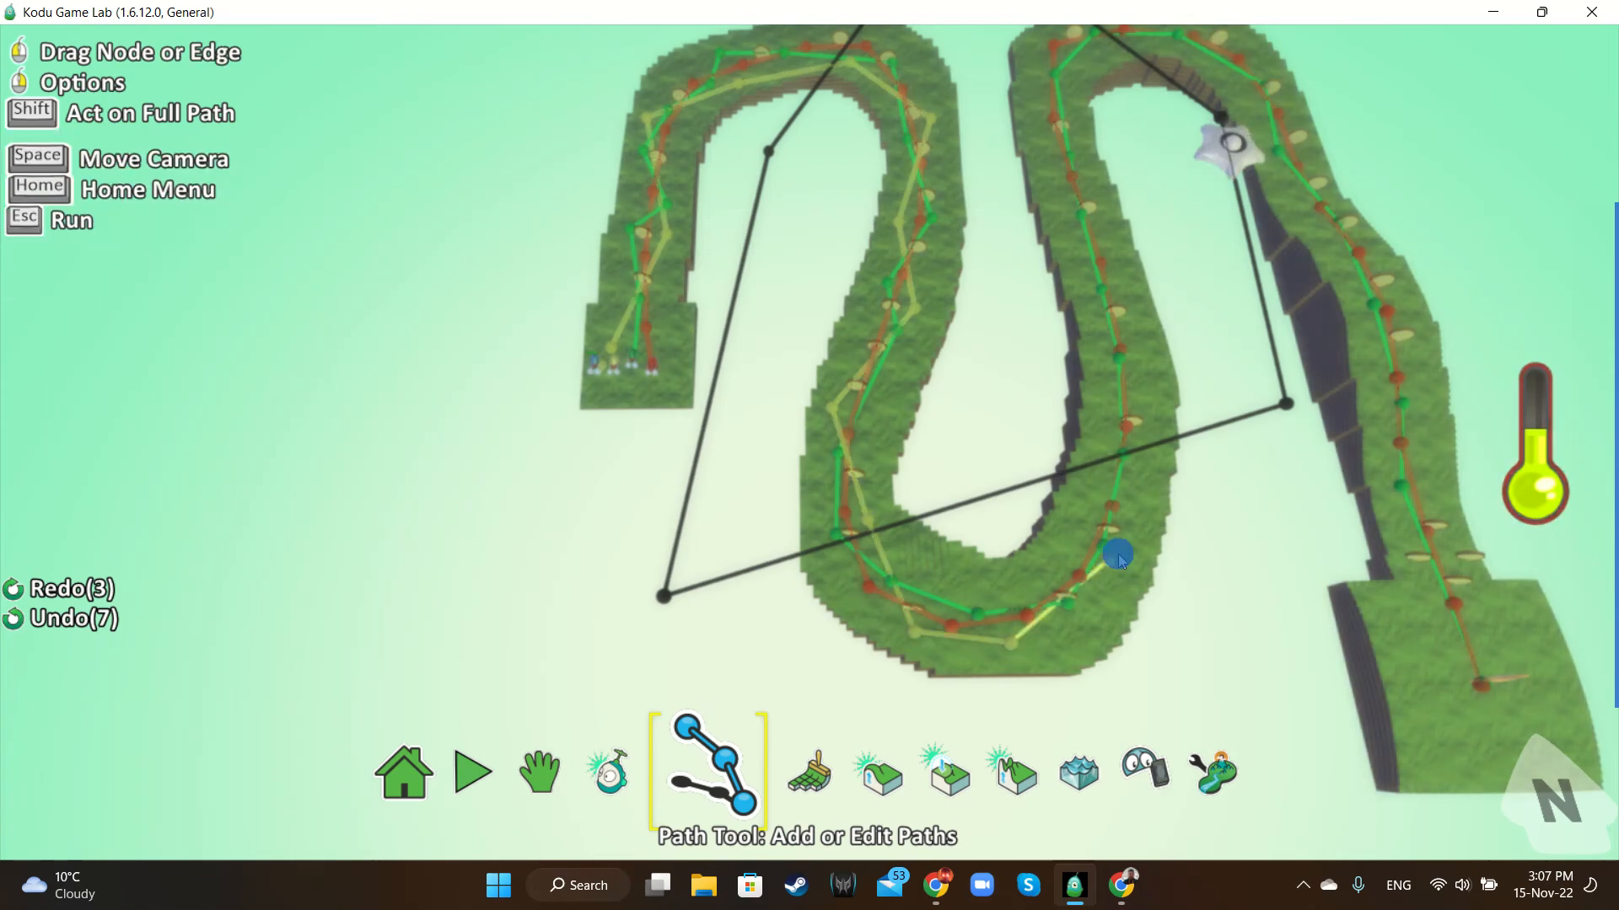
click(1095, 460)
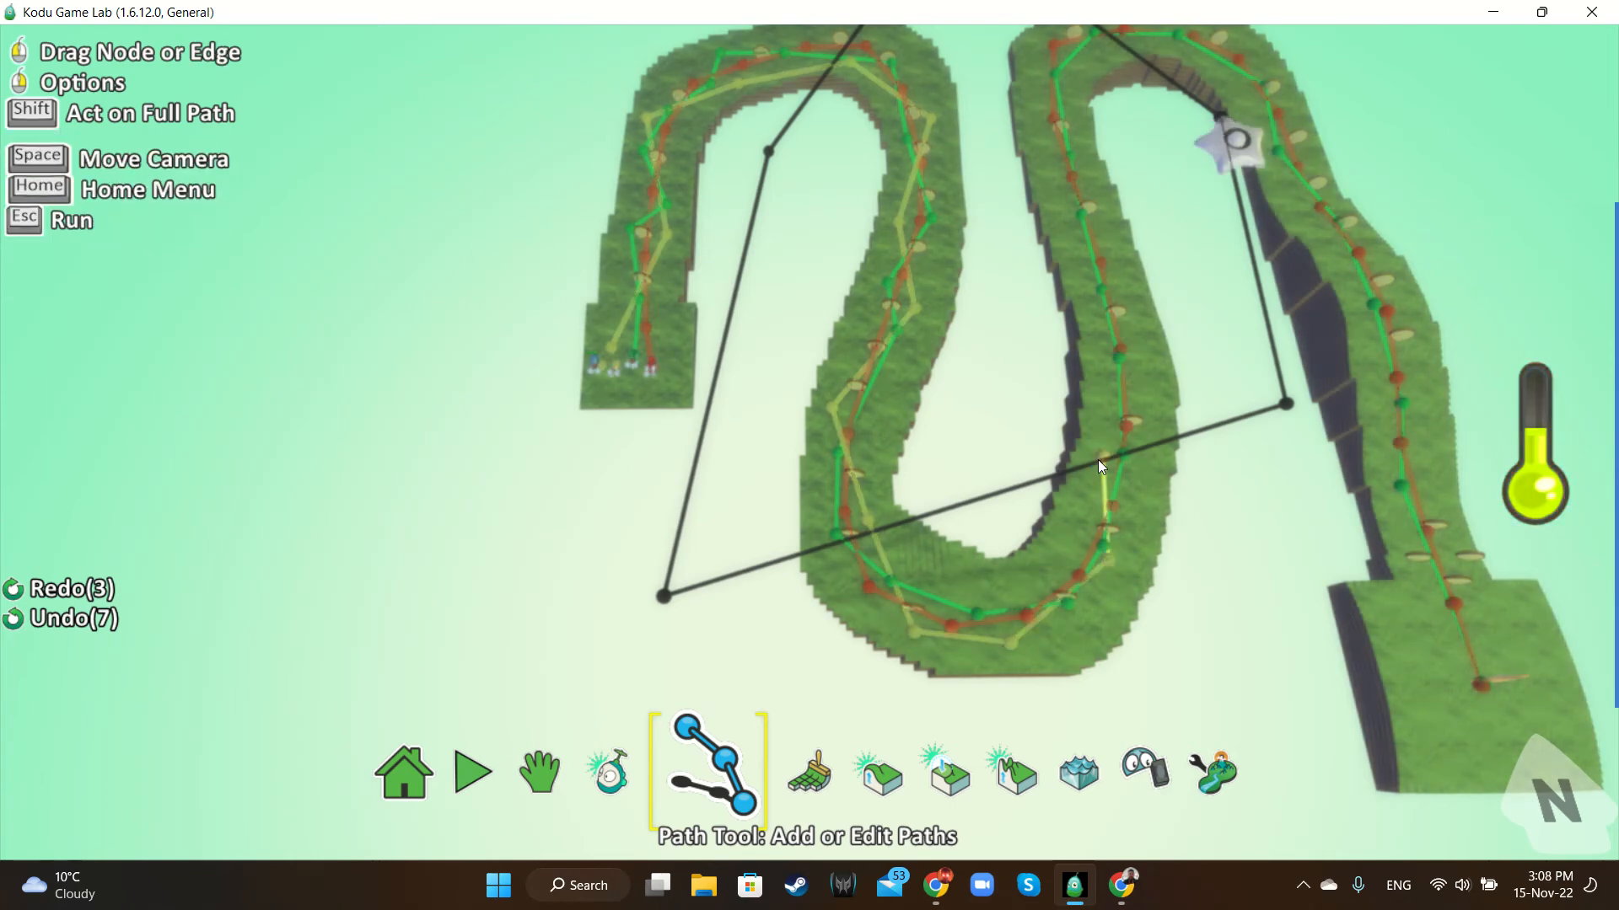
Lay yellow path nodes up the third straight to the top of the second upper bend
click(1130, 303)
click(1072, 177)
click(1073, 177)
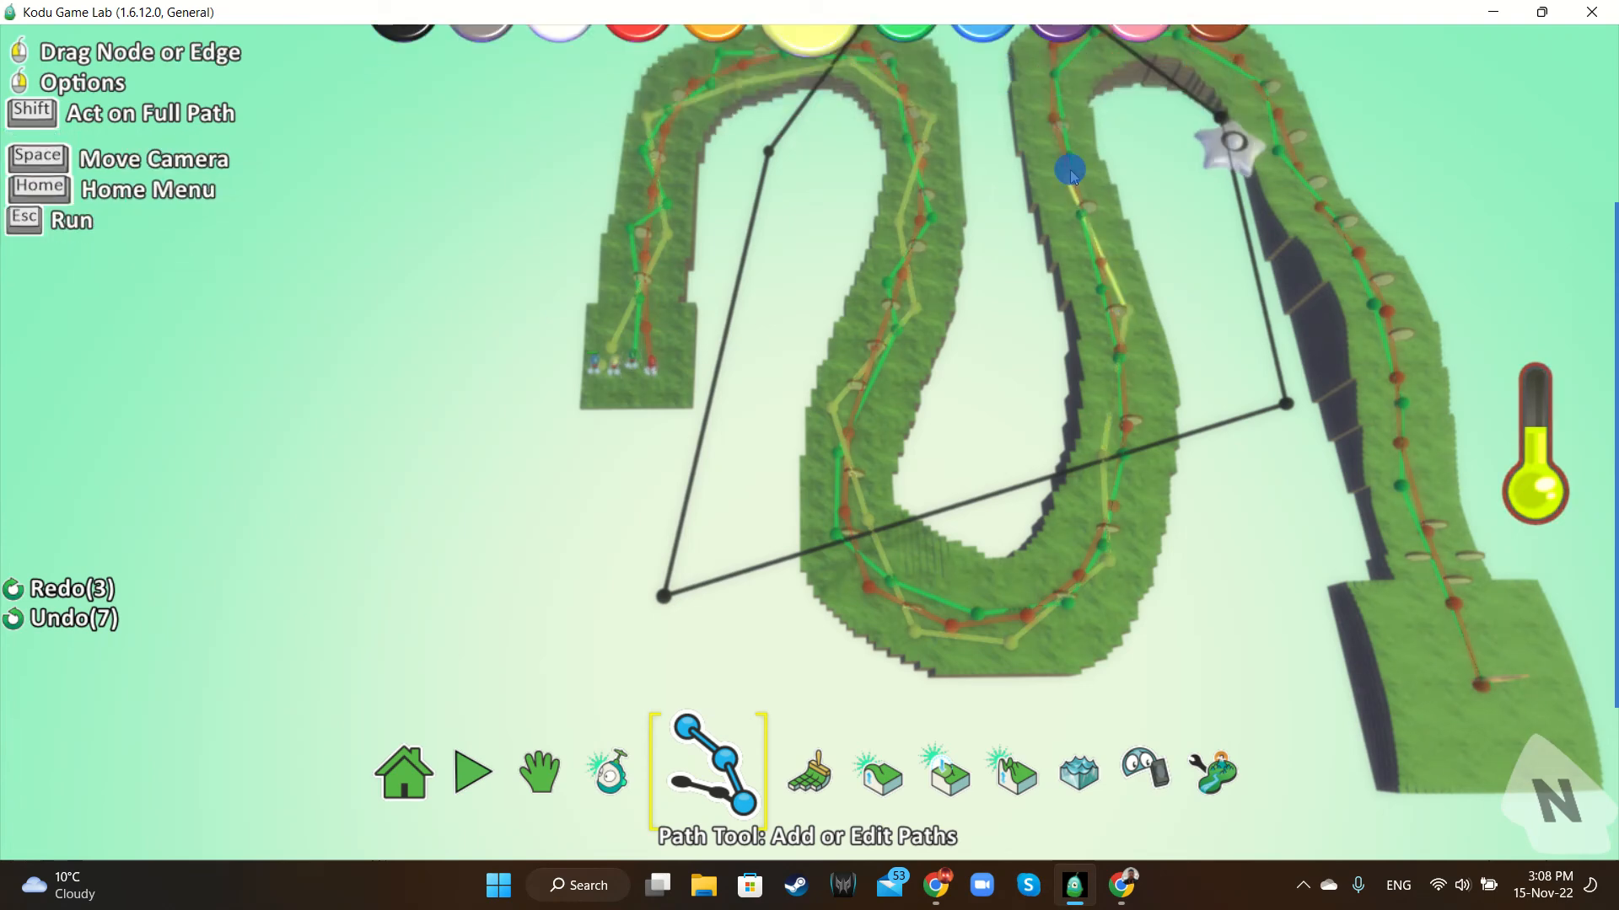
scroll(1054, 155, up, 5)
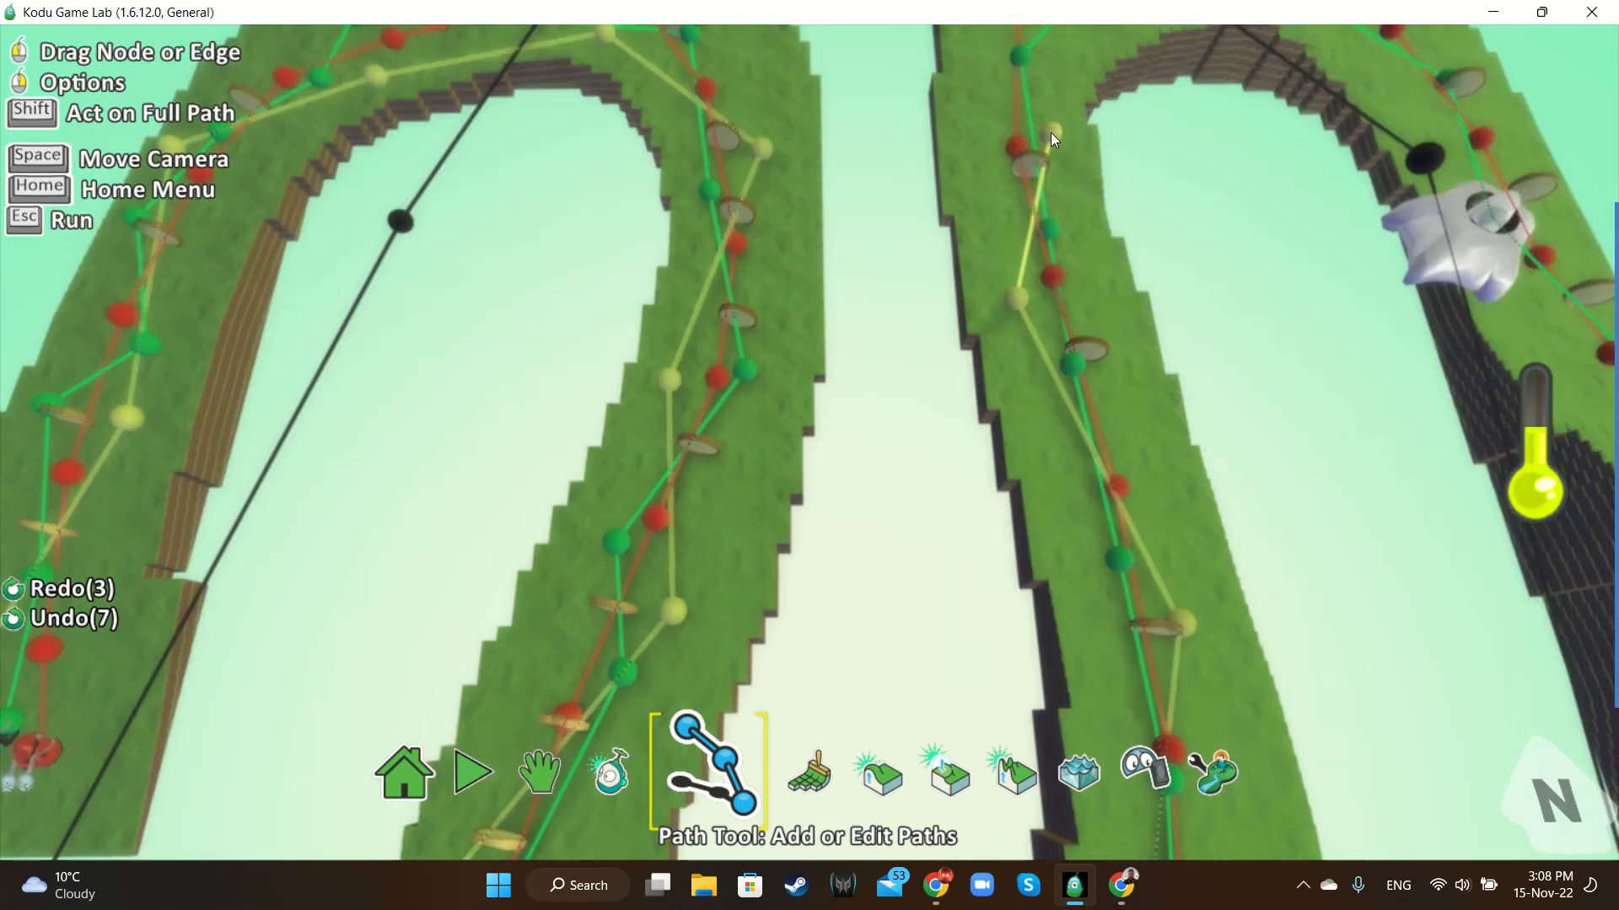
scroll(1051, 134, down, 5)
click(952, 224)
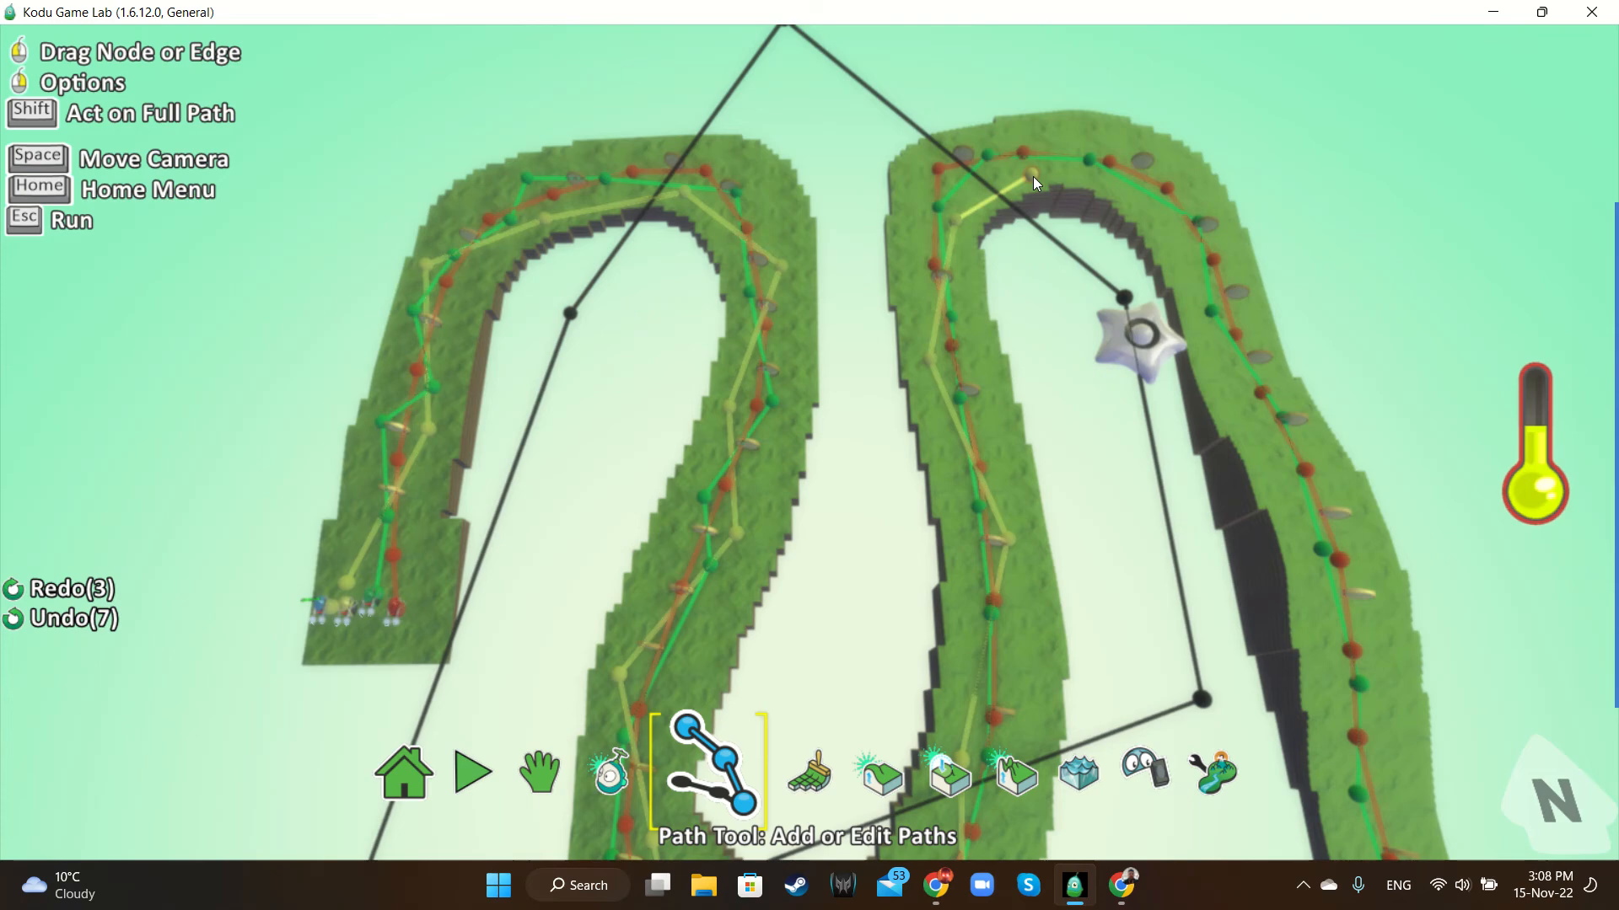
click(1058, 166)
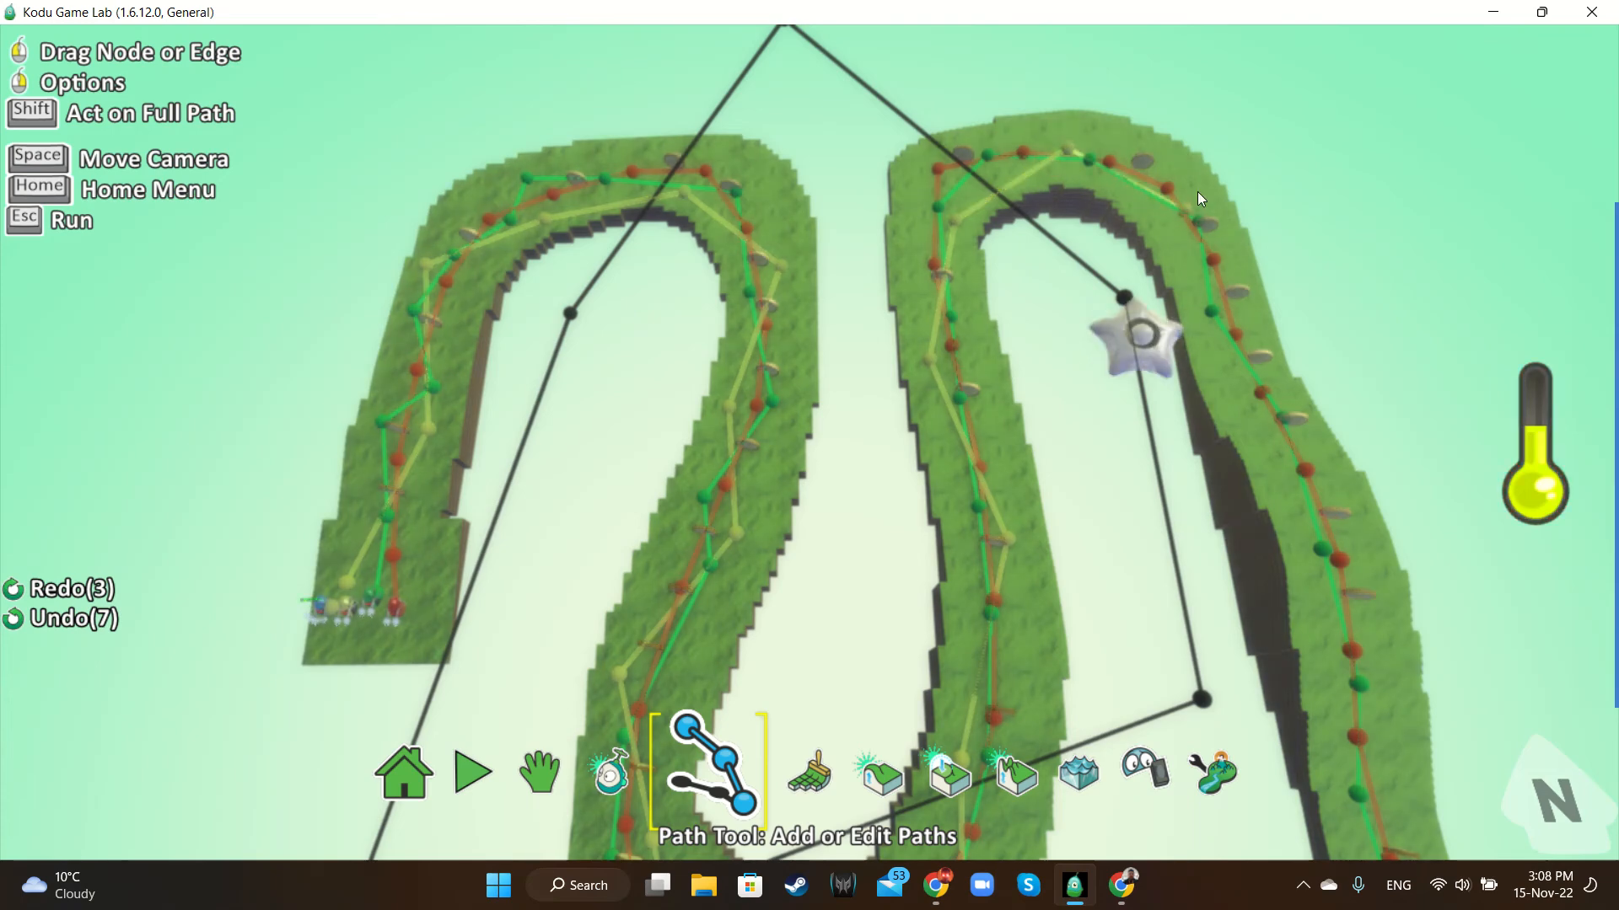
Carry the yellow path out of the second upper bend and down the final straight
click(1197, 192)
click(1243, 386)
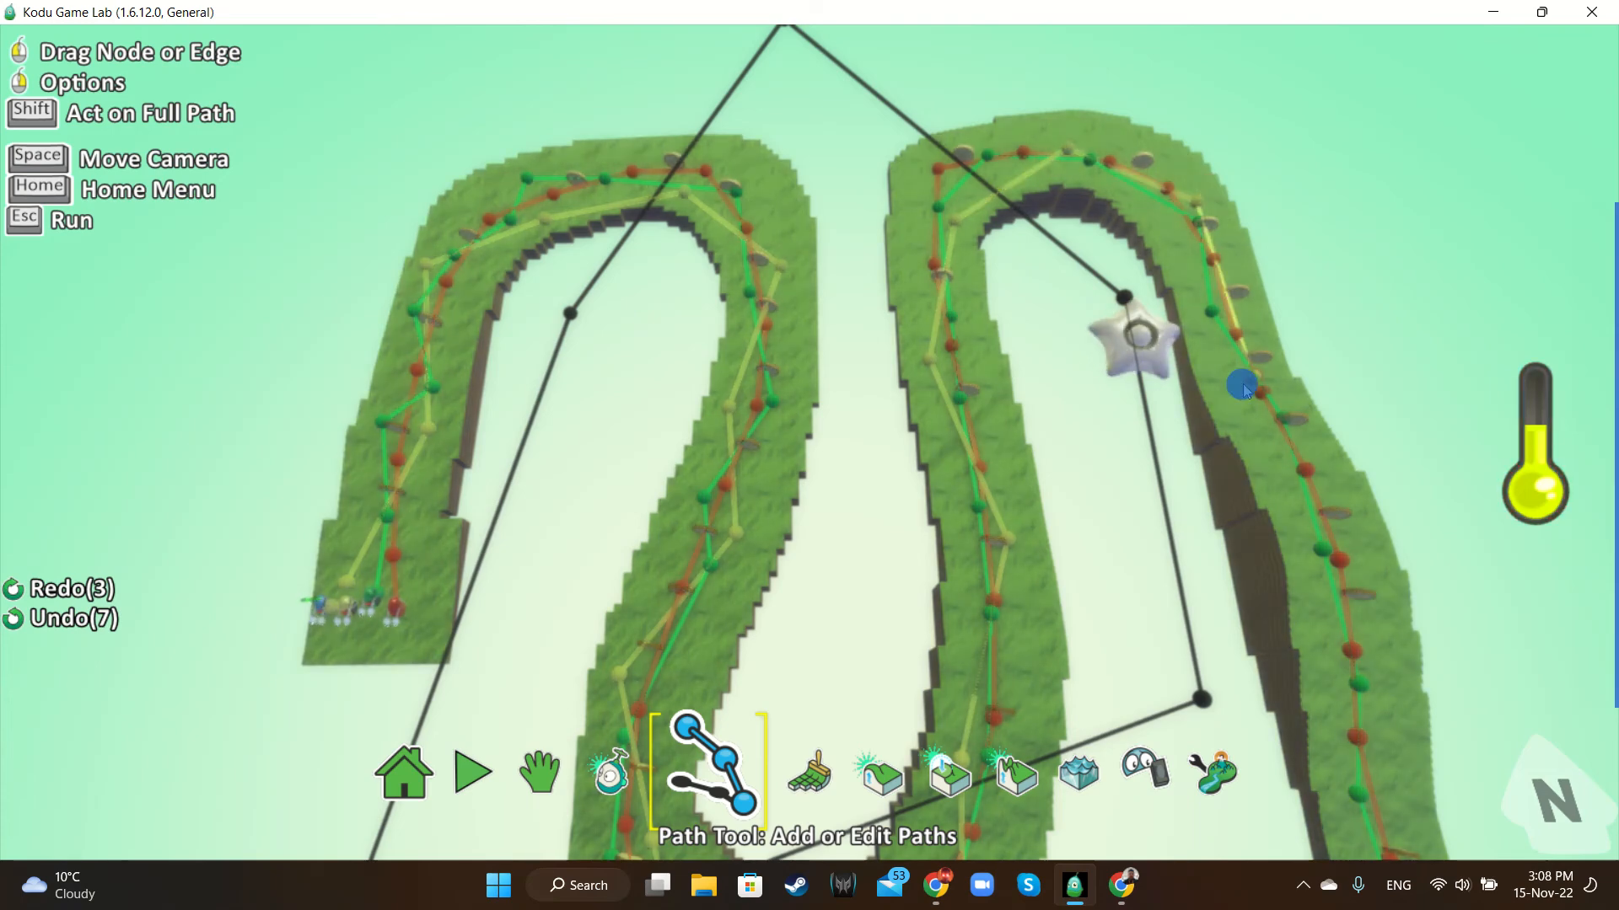
click(1321, 515)
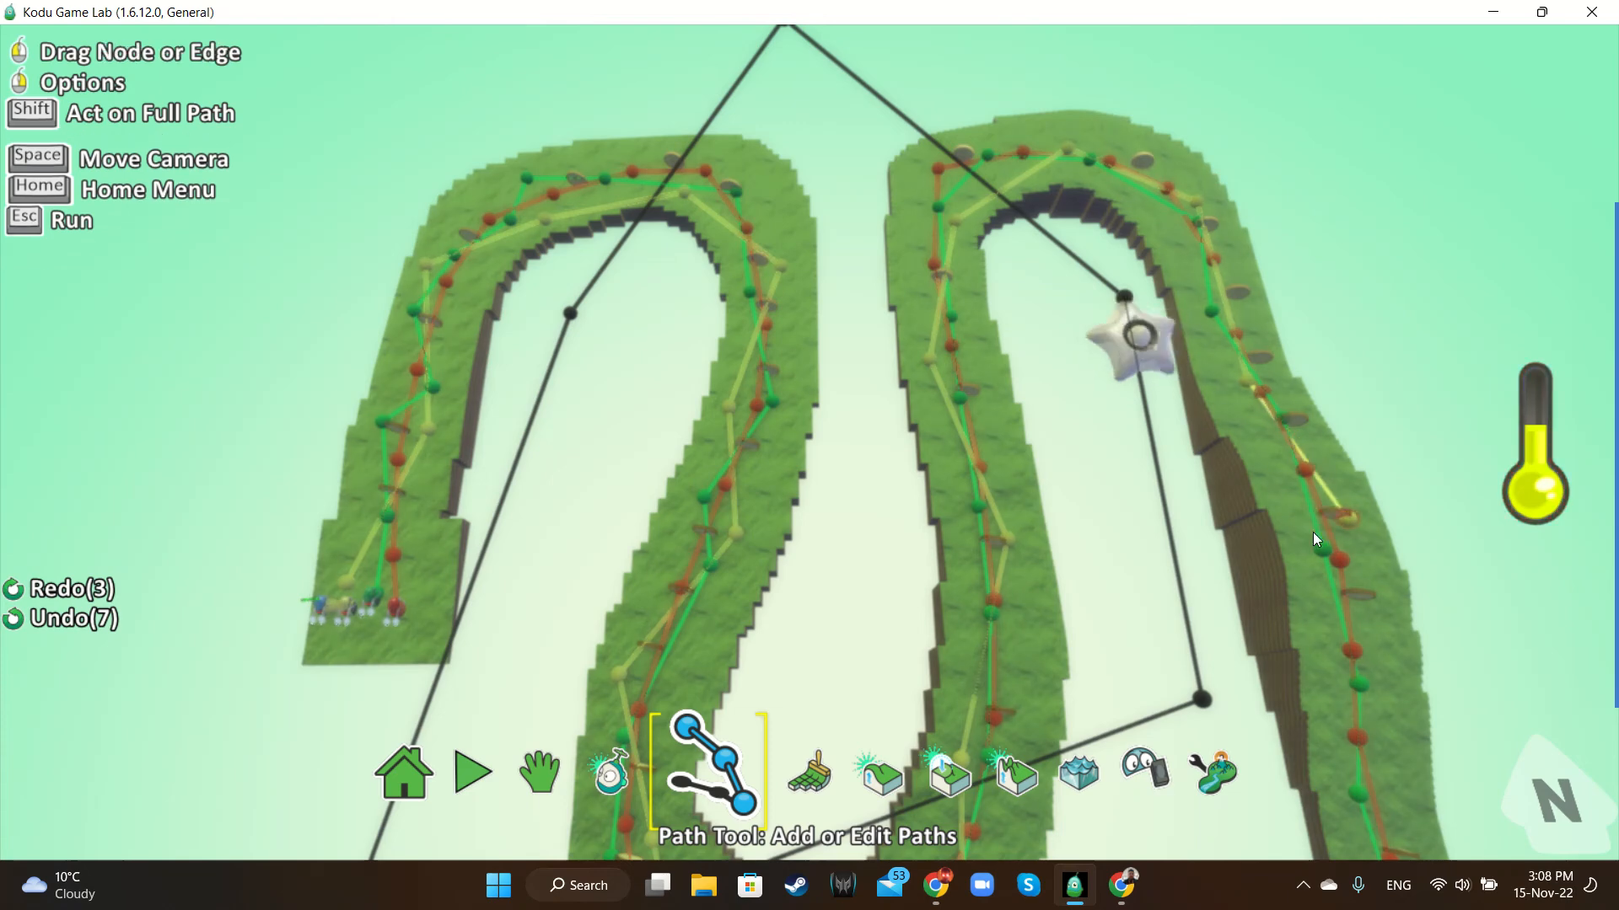
scroll(1347, 615, down, 3)
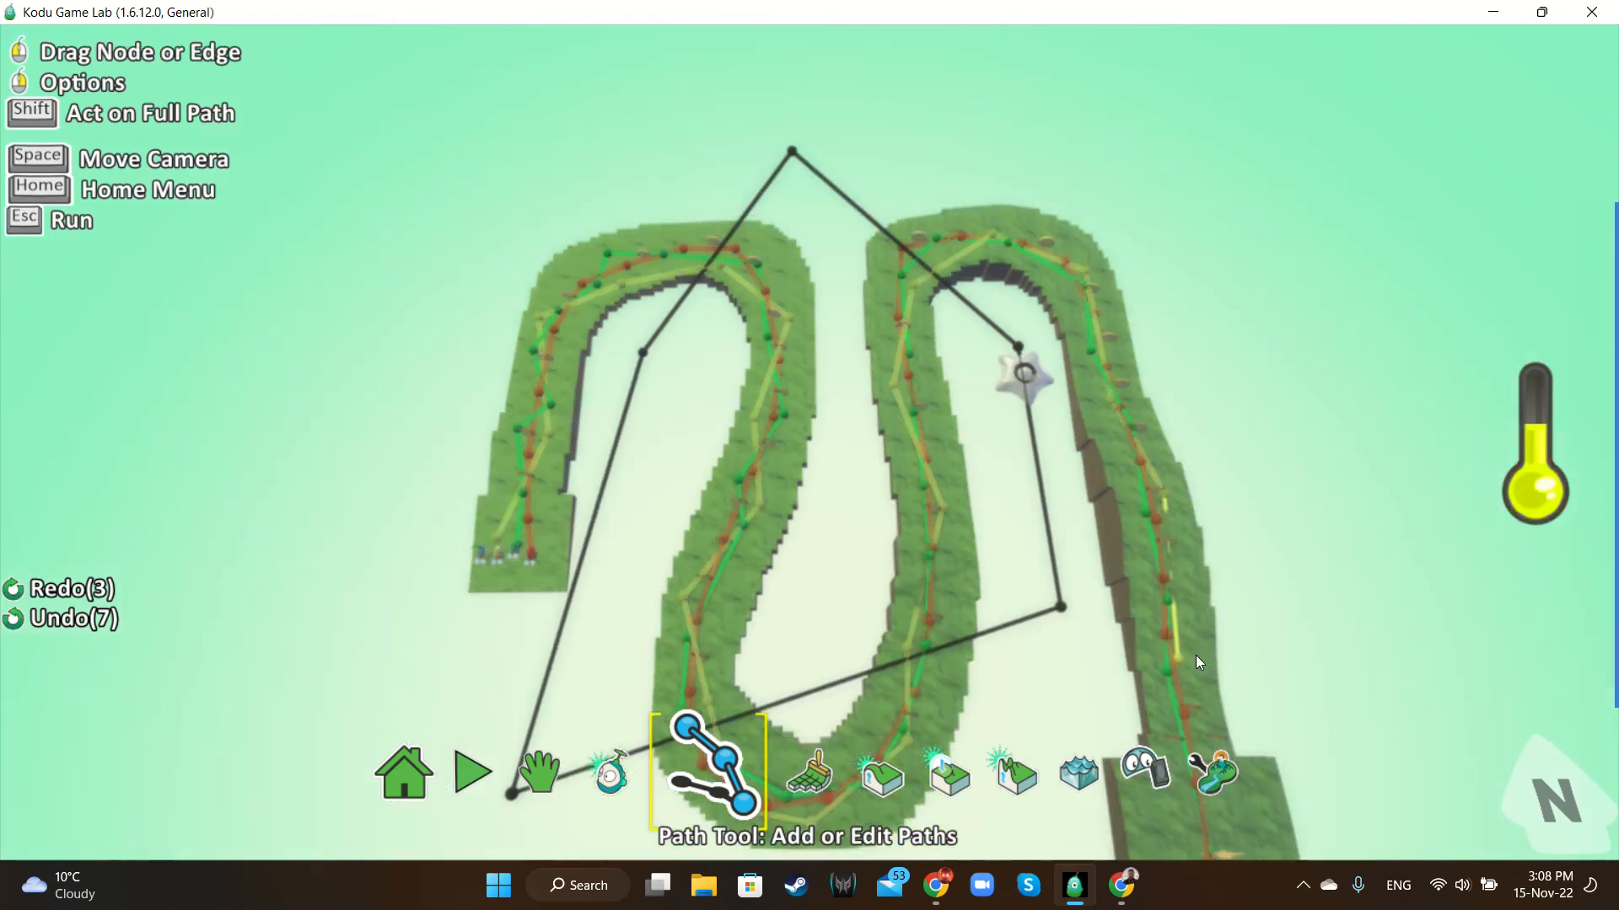
click(1192, 570)
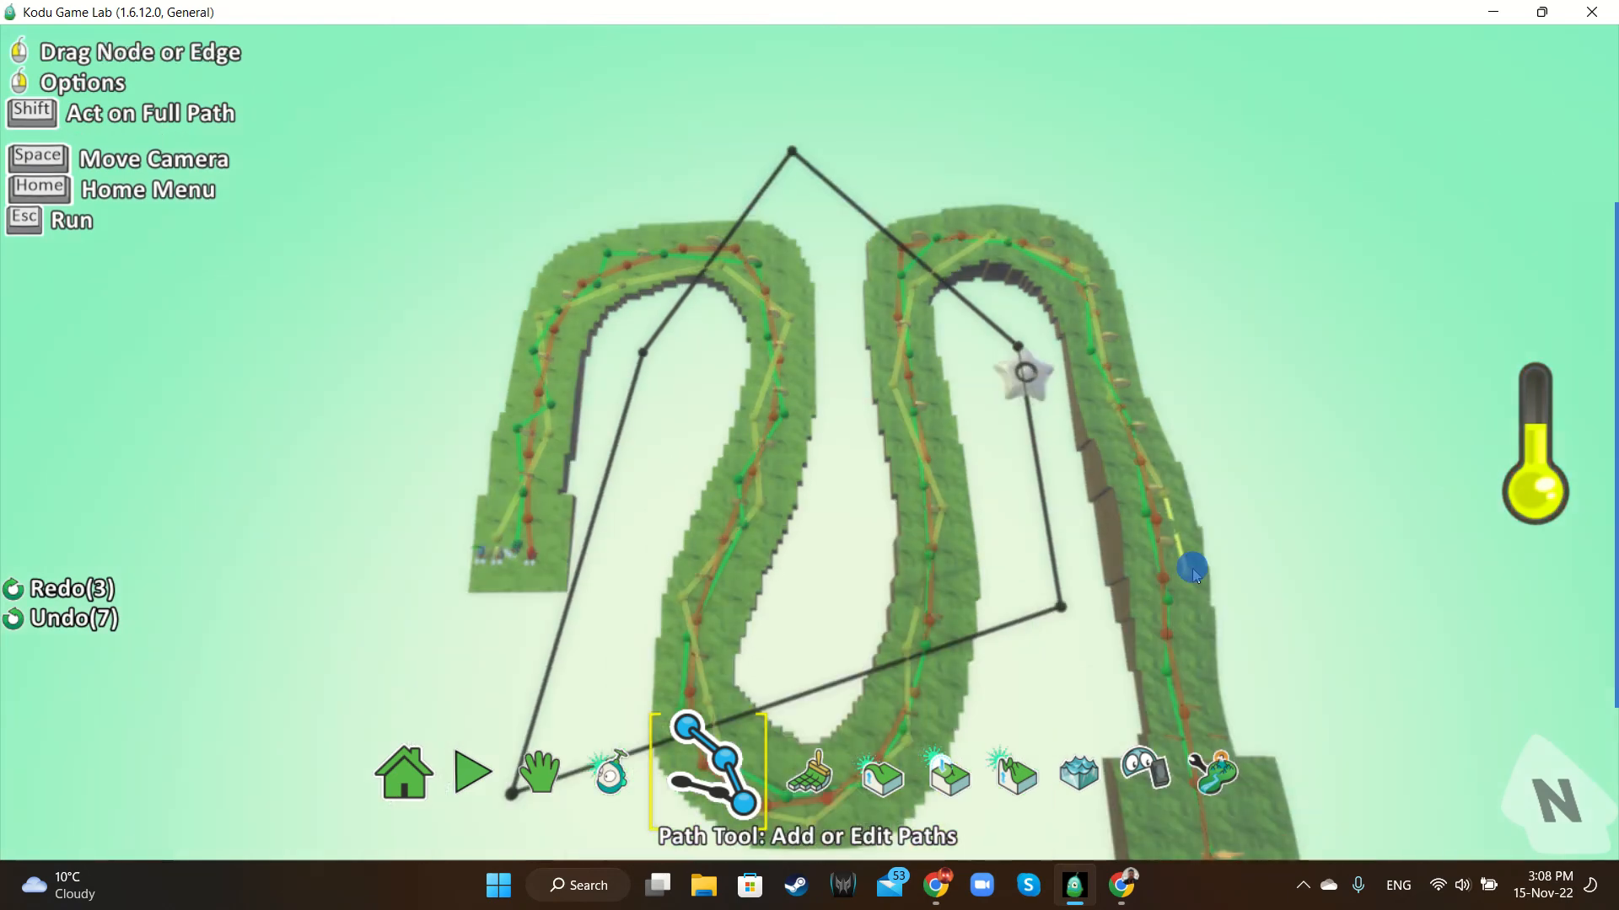
click(1201, 651)
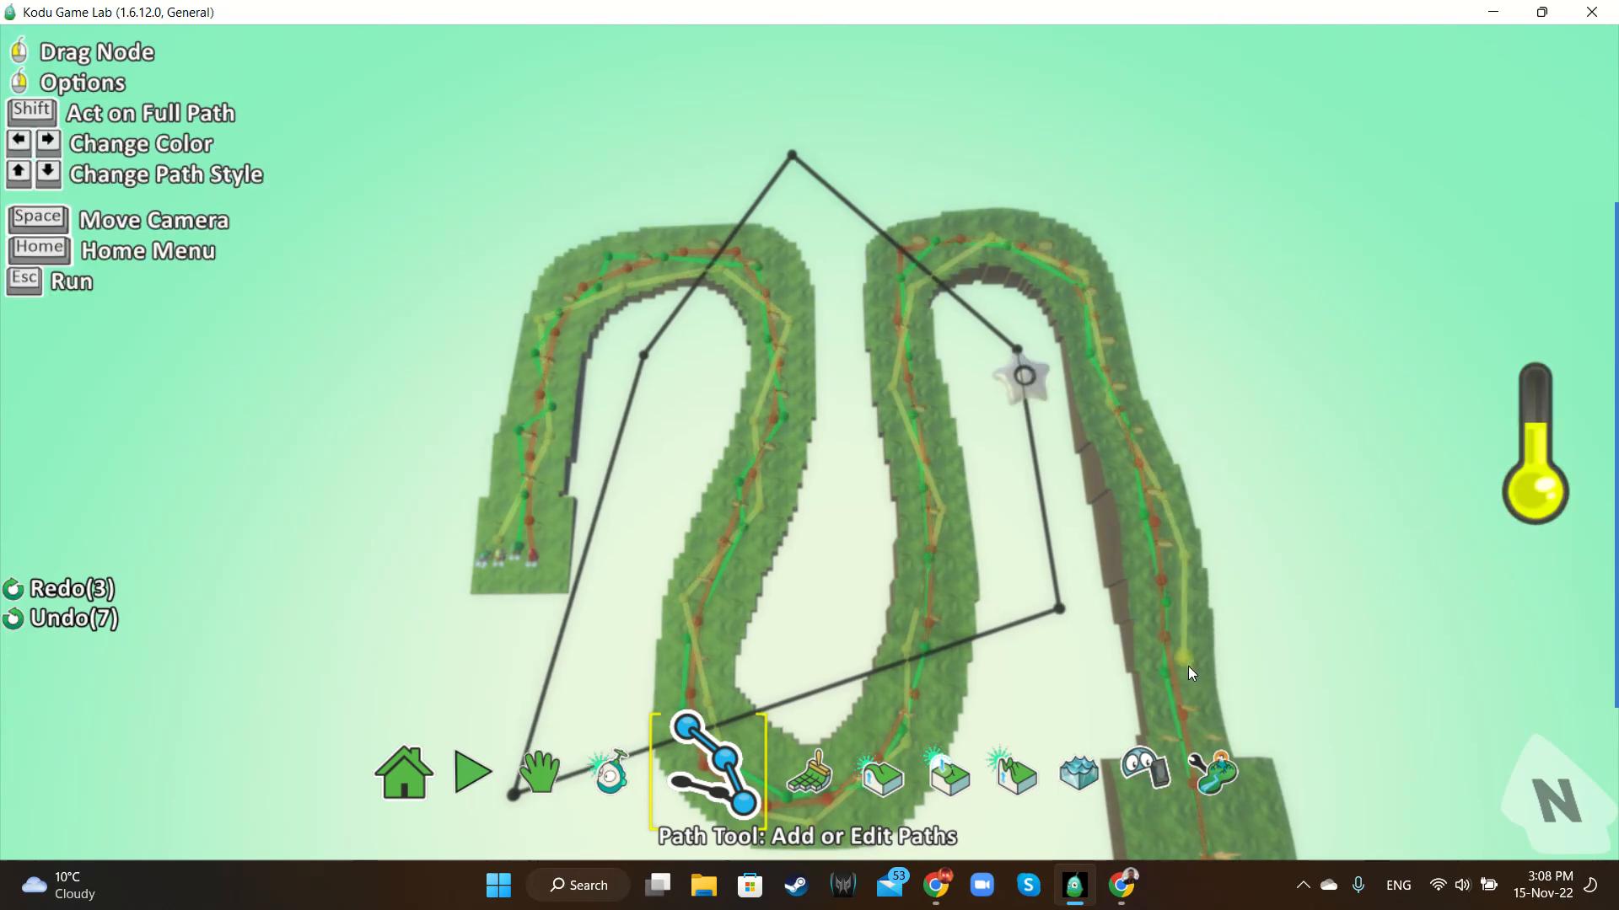
Finish the yellow path in the wide end area beside the red path's last node and test-run the race
click(1187, 666)
scroll(1207, 666, up, 5)
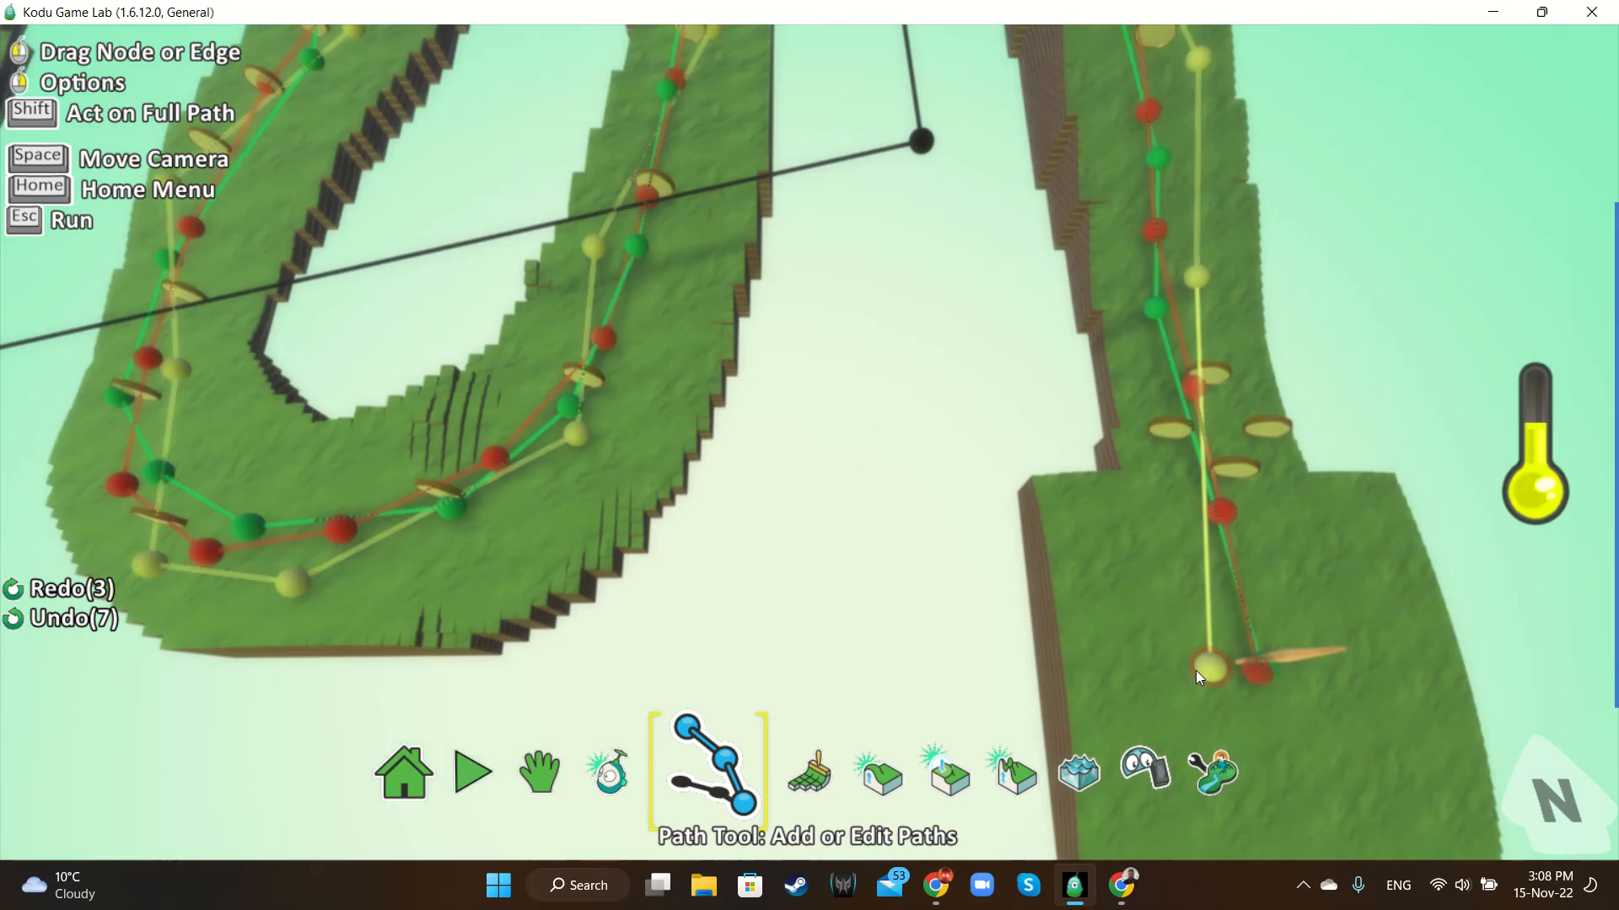
click(1273, 680)
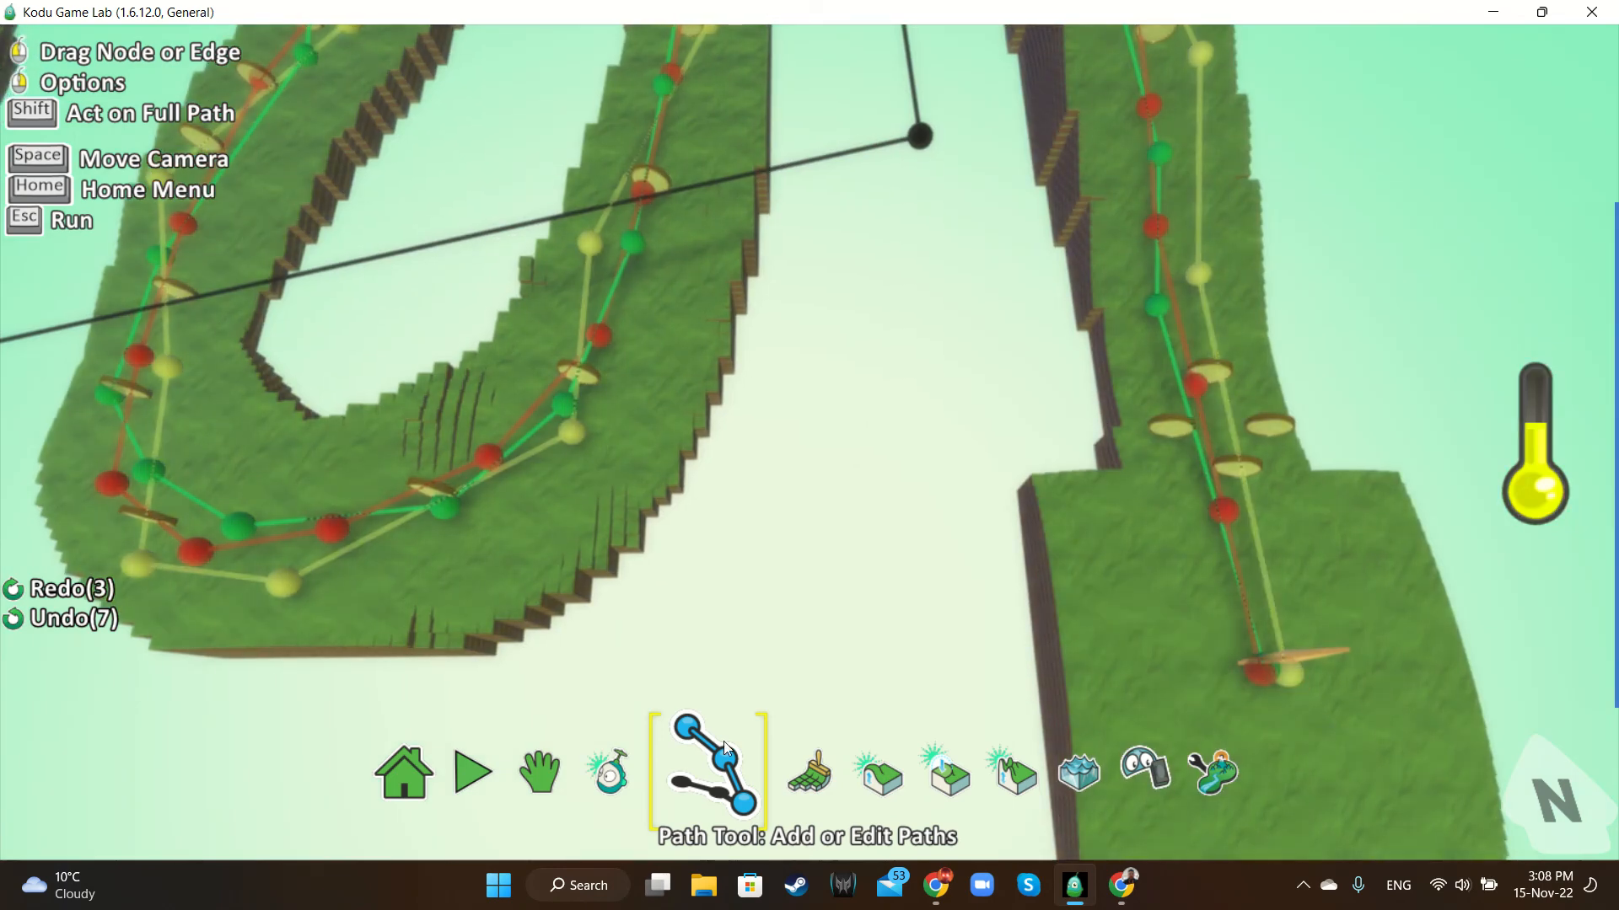
click(497, 767)
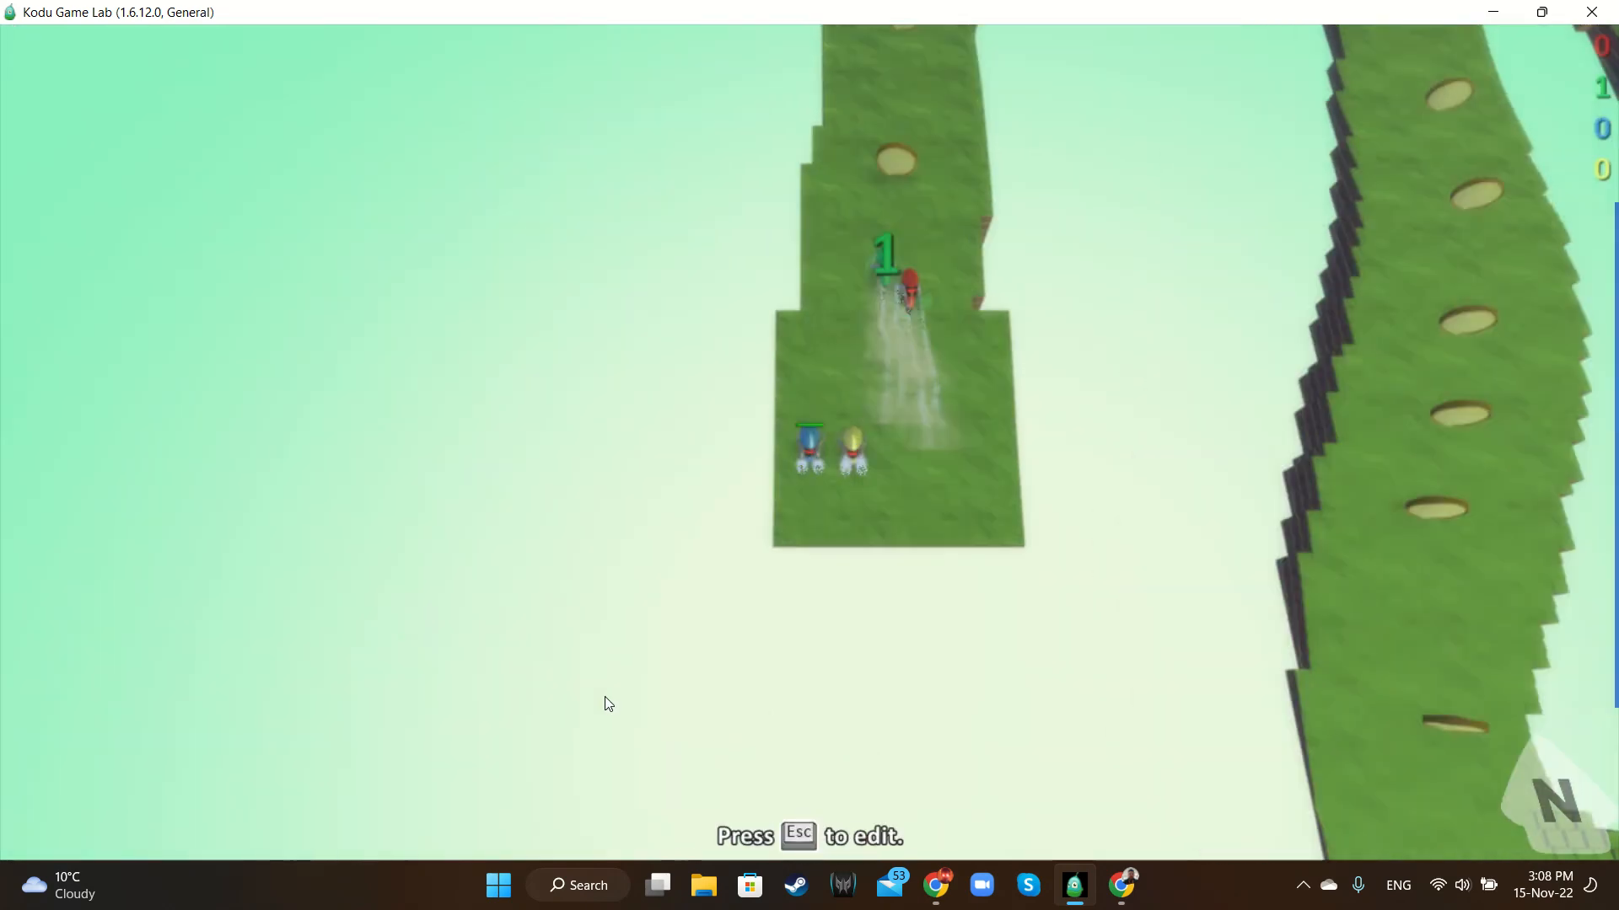
key(Escape)
Return to the start area and check which path and score colour the yellow cycle's program uses
drag(576, 642, 995, 670)
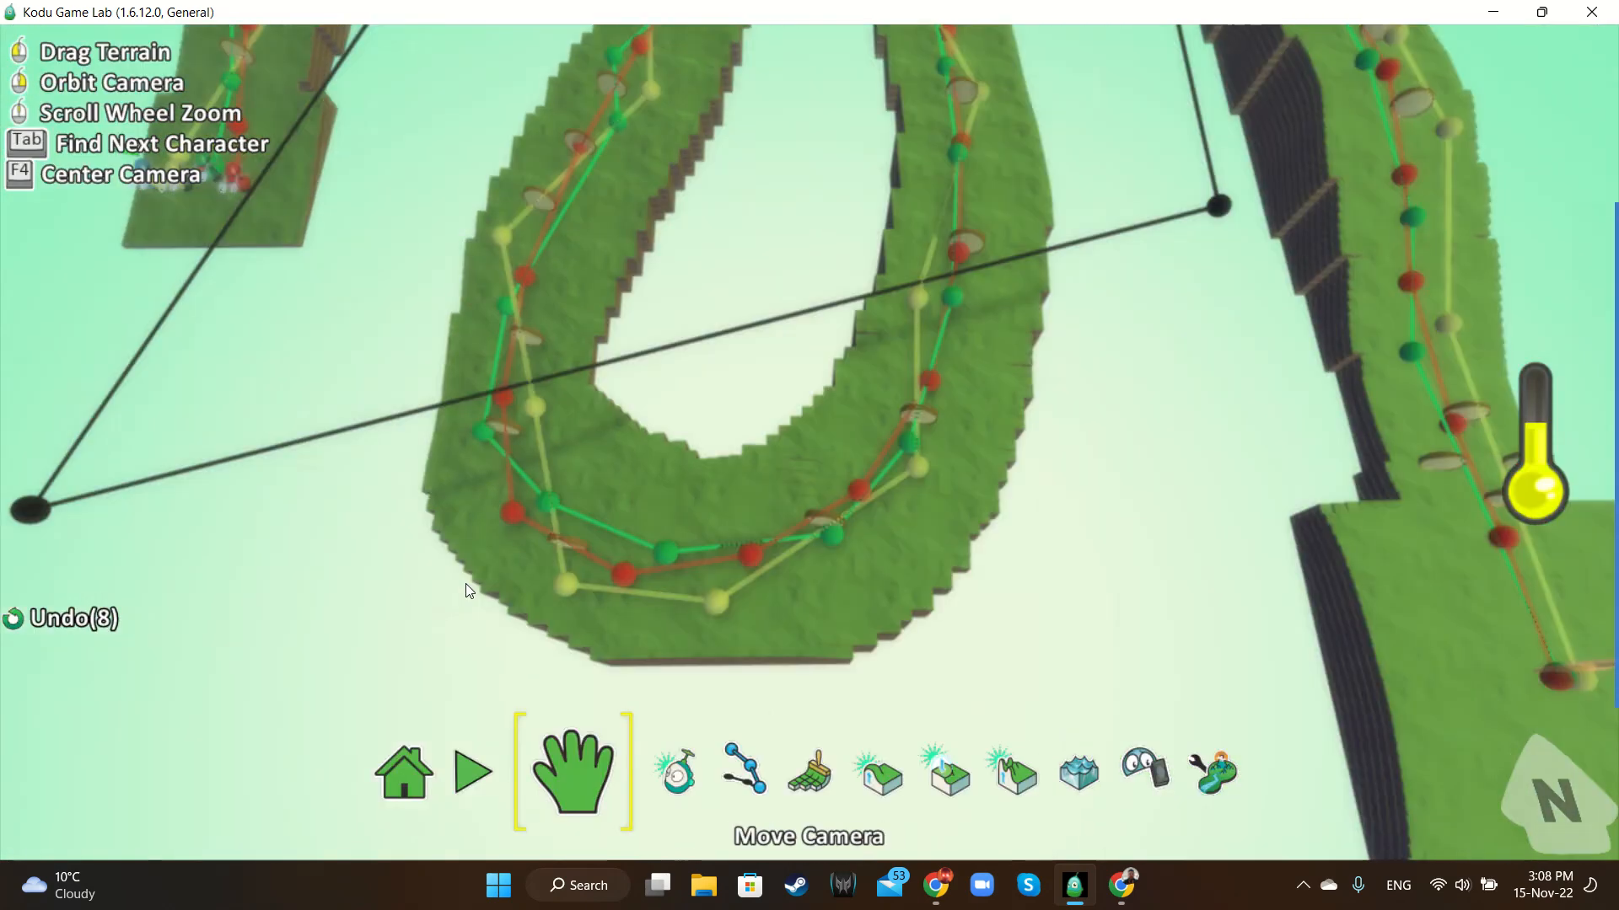
drag(445, 574, 978, 696)
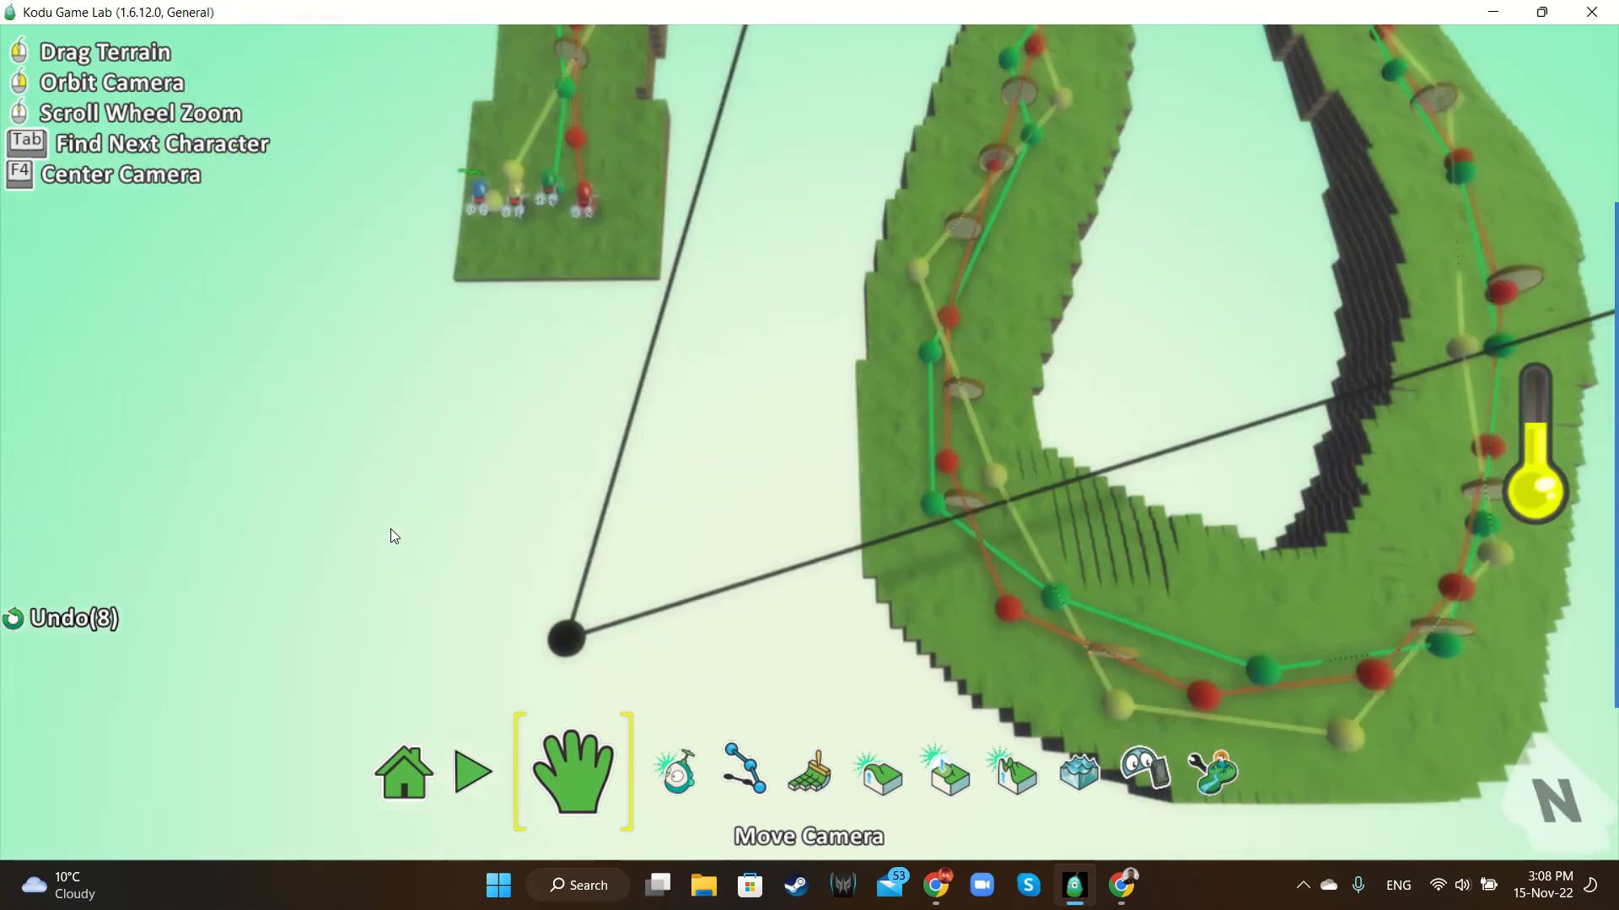
drag(391, 536, 757, 588)
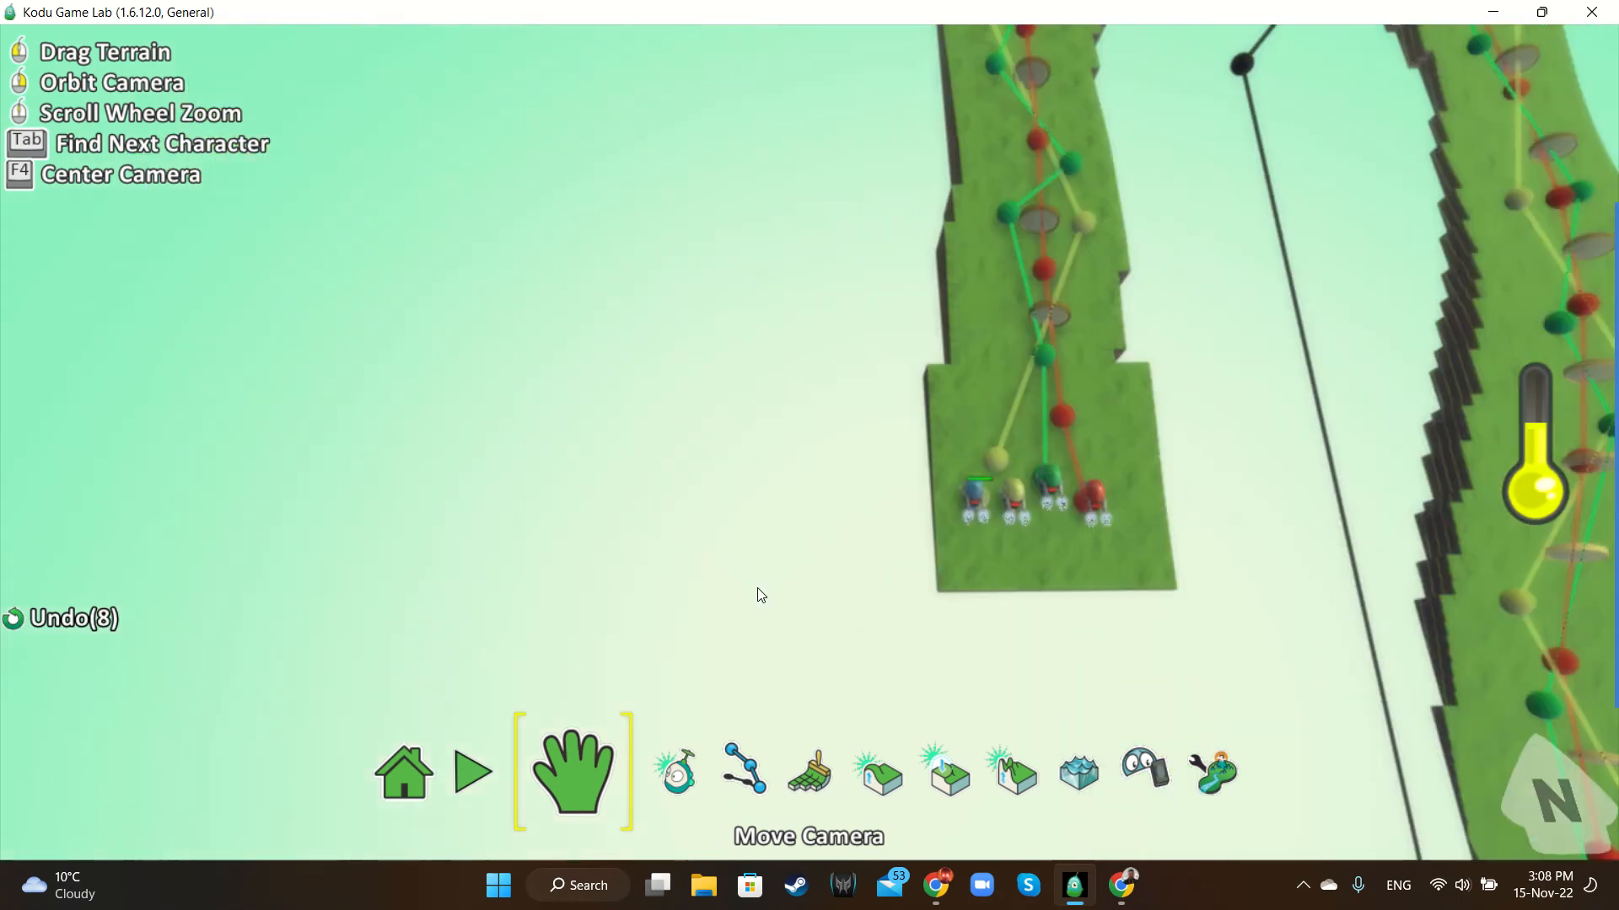
drag(1003, 581, 737, 588)
drag(713, 451, 708, 587)
scroll(715, 654, up, 5)
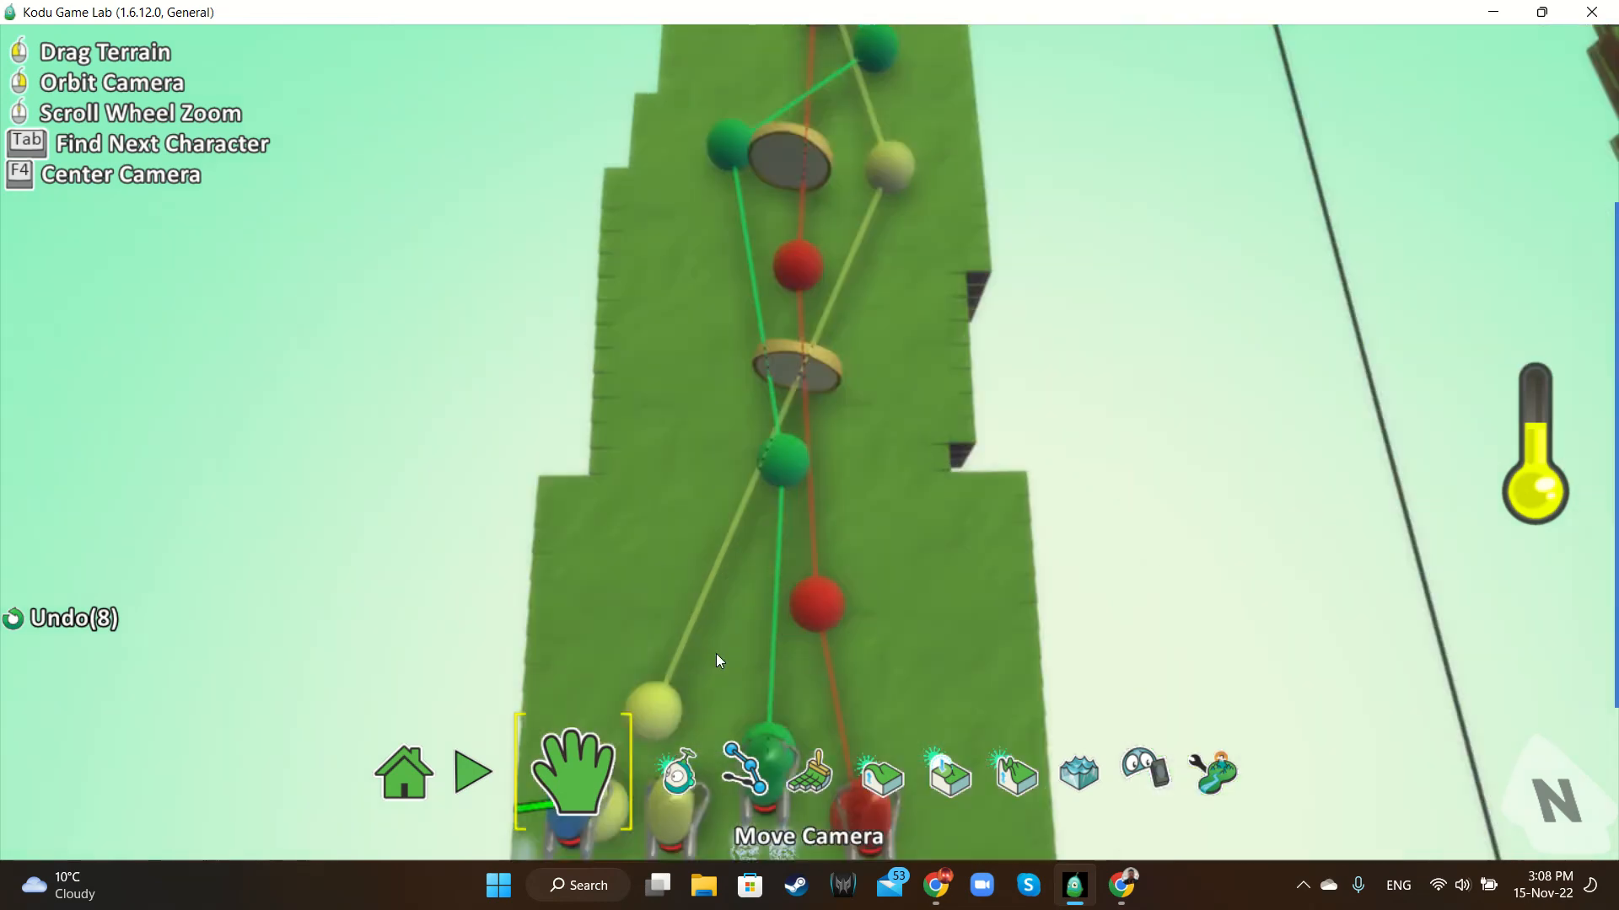
scroll(716, 655, up, 2)
drag(716, 655, 676, 467)
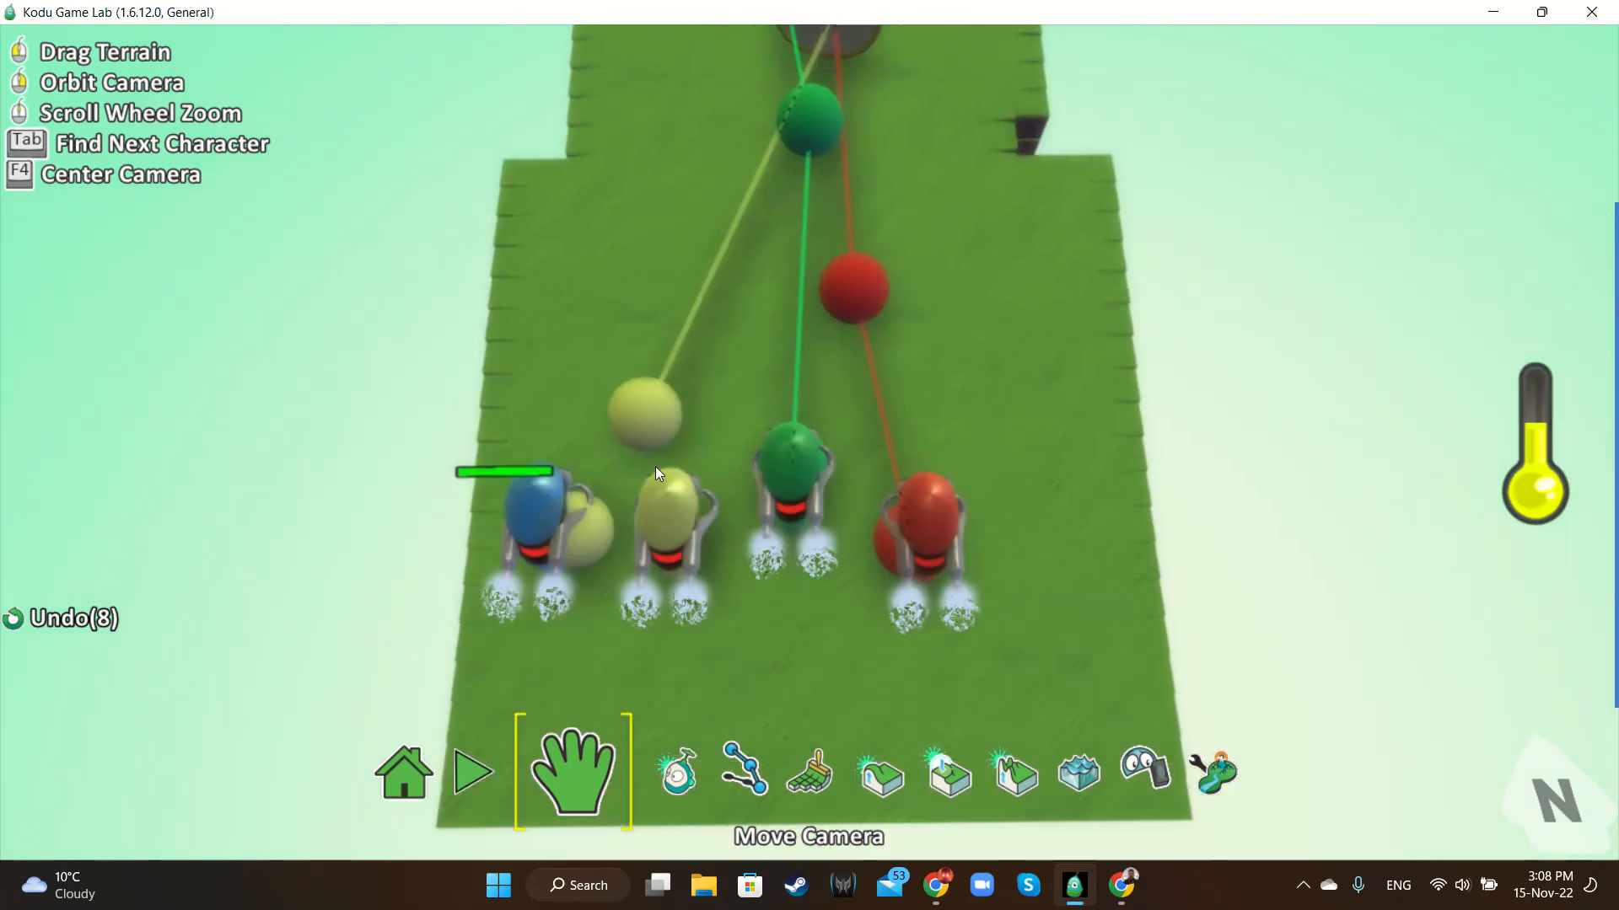
click(672, 773)
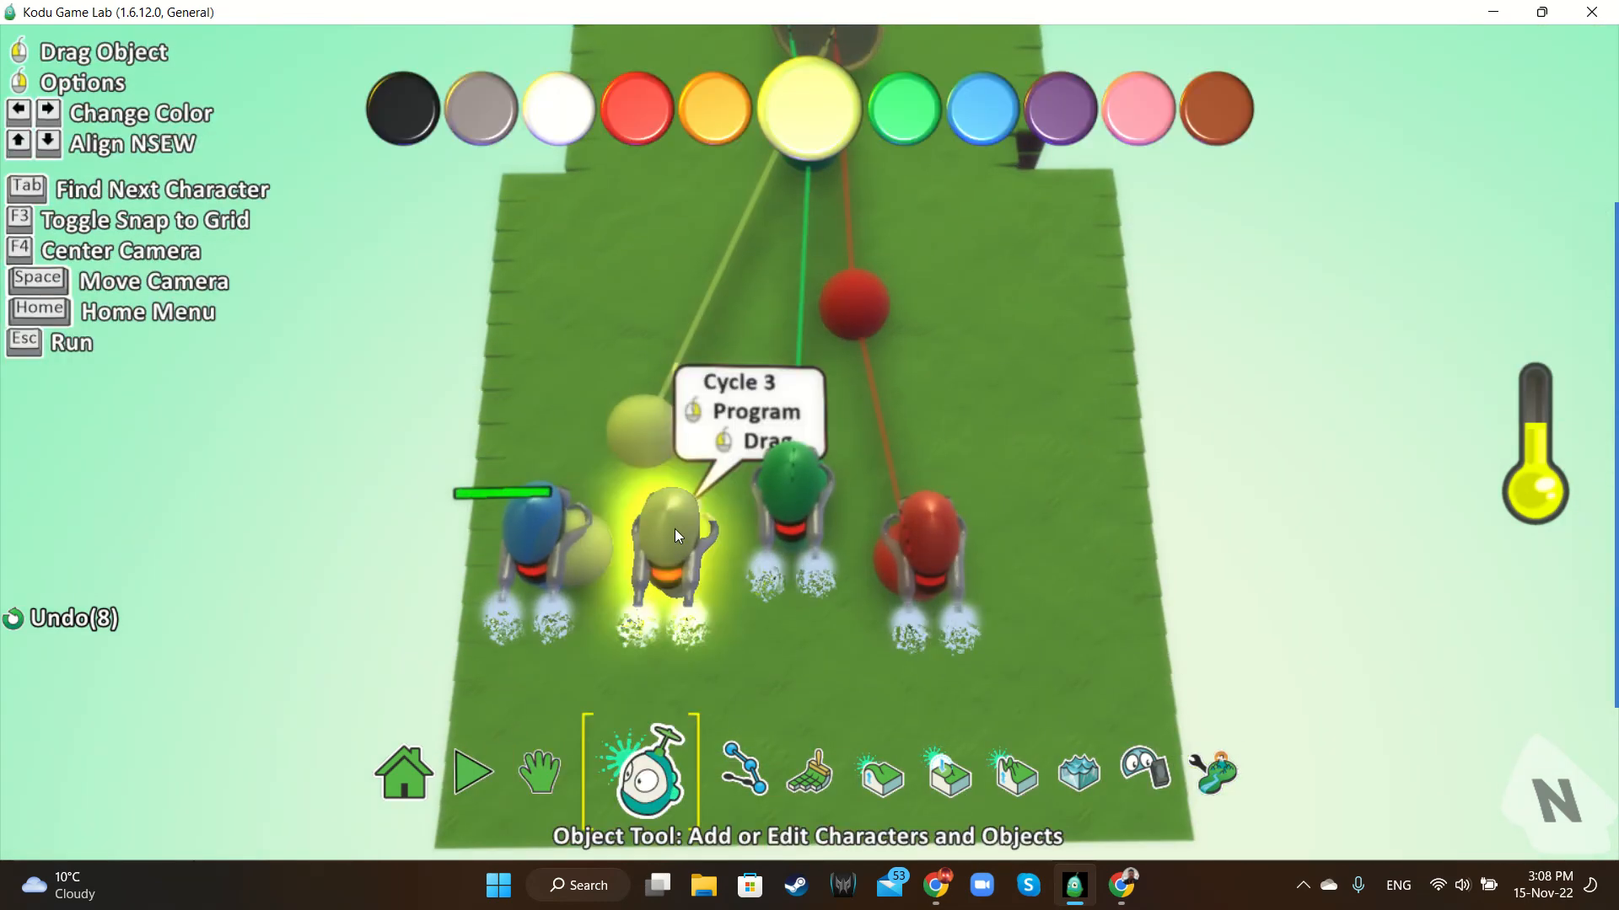
right_click(675, 533)
click(847, 326)
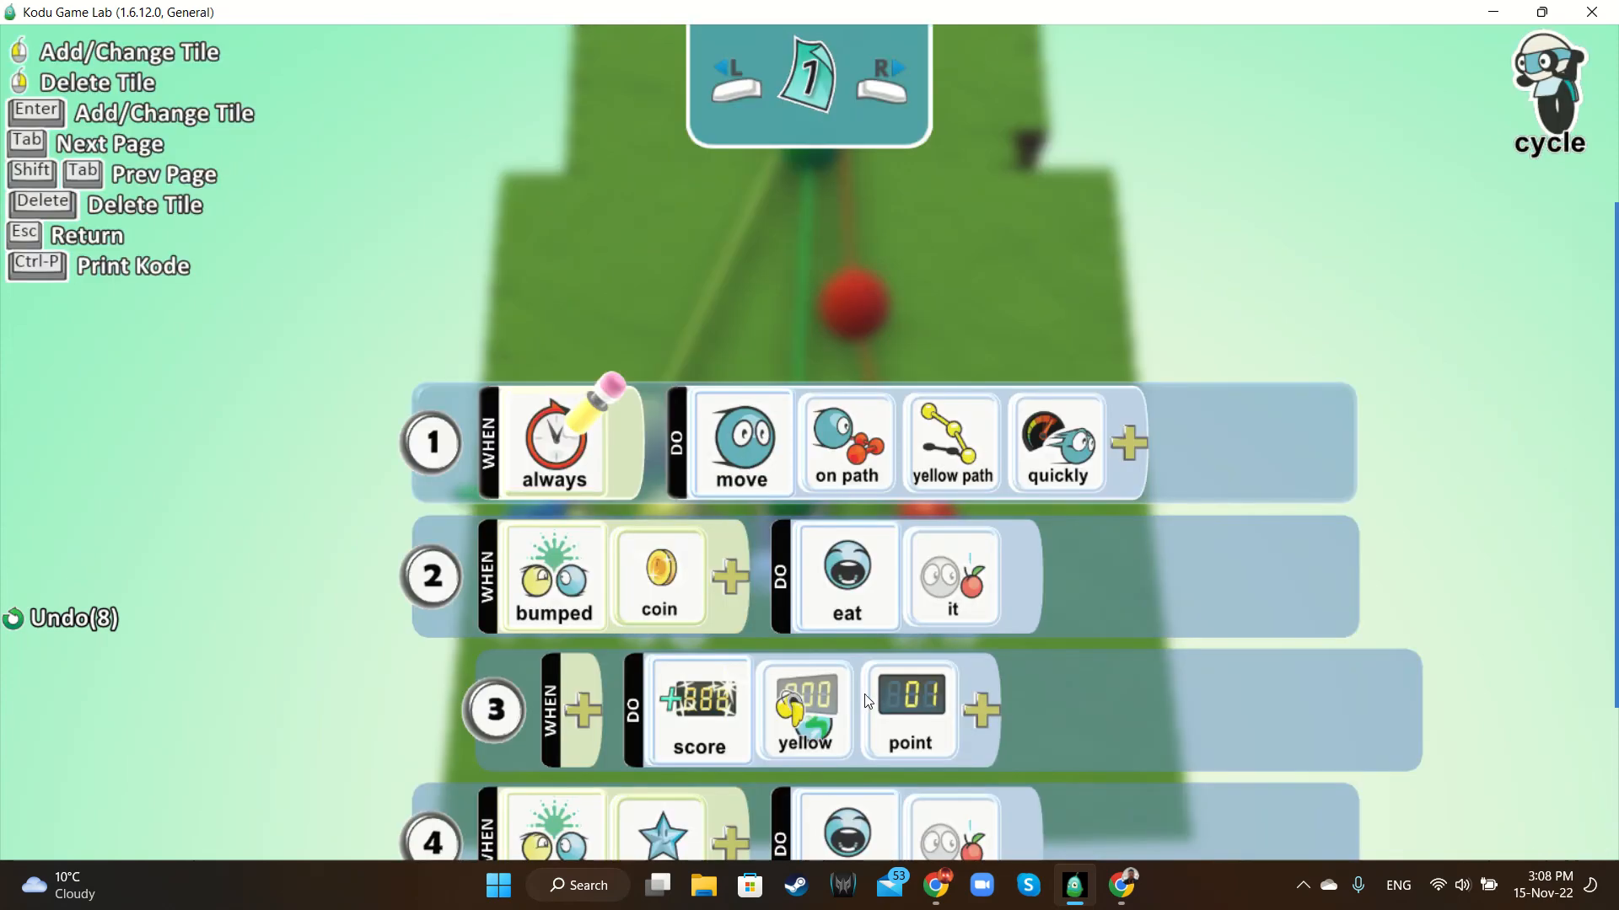
key(Escape)
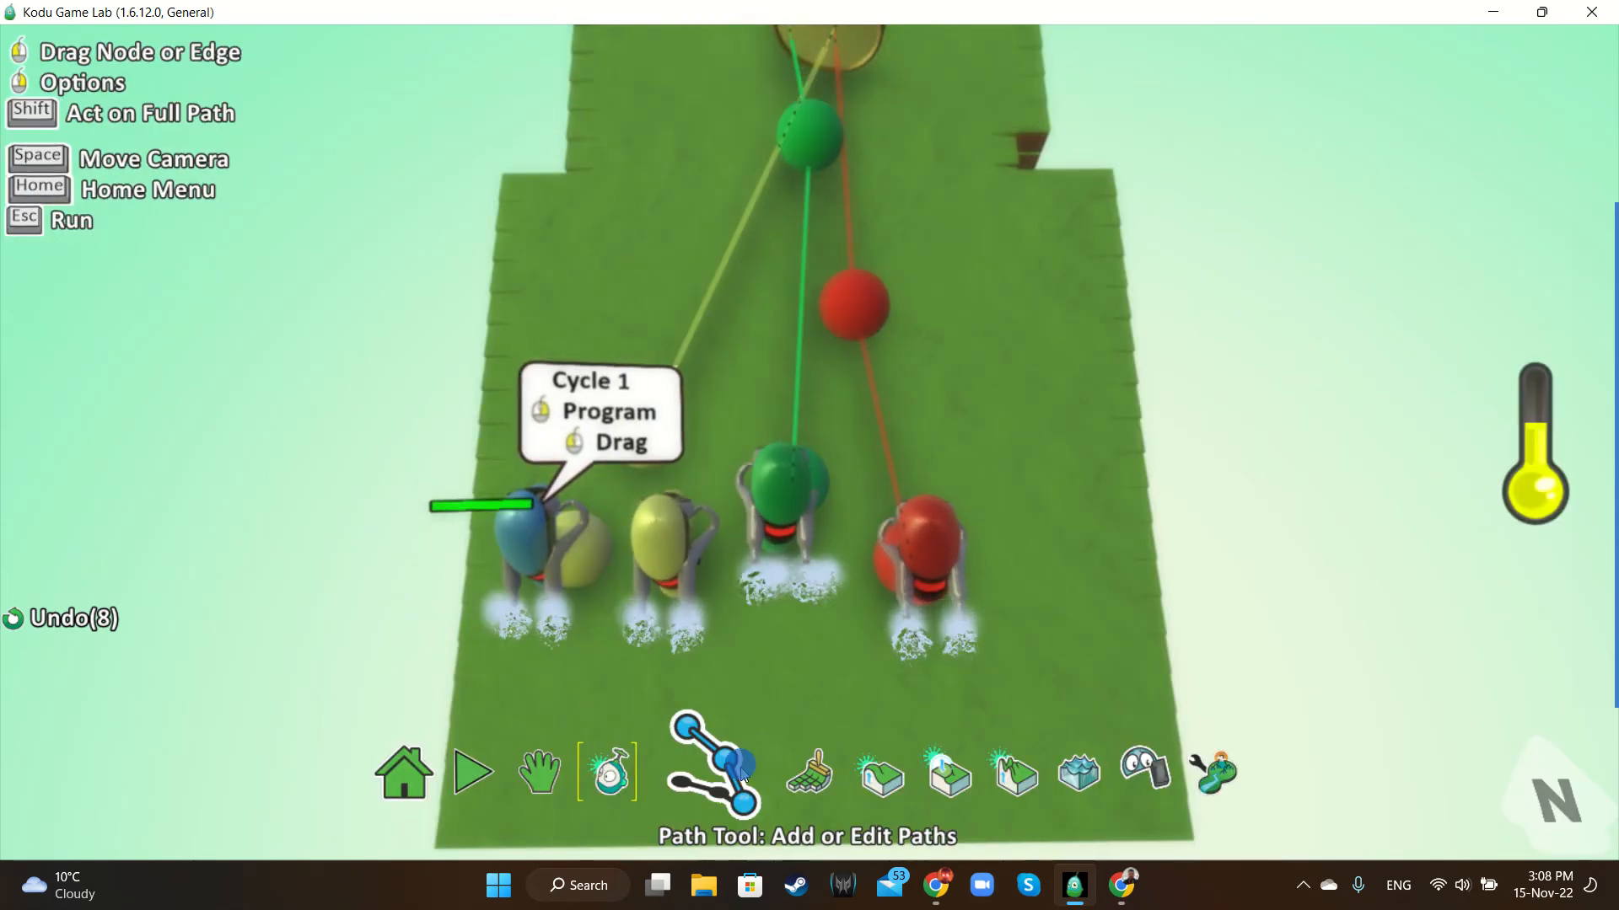
Move the yellow path node in front of the yellow cycle back to the yellow cycle's starting position
click(742, 774)
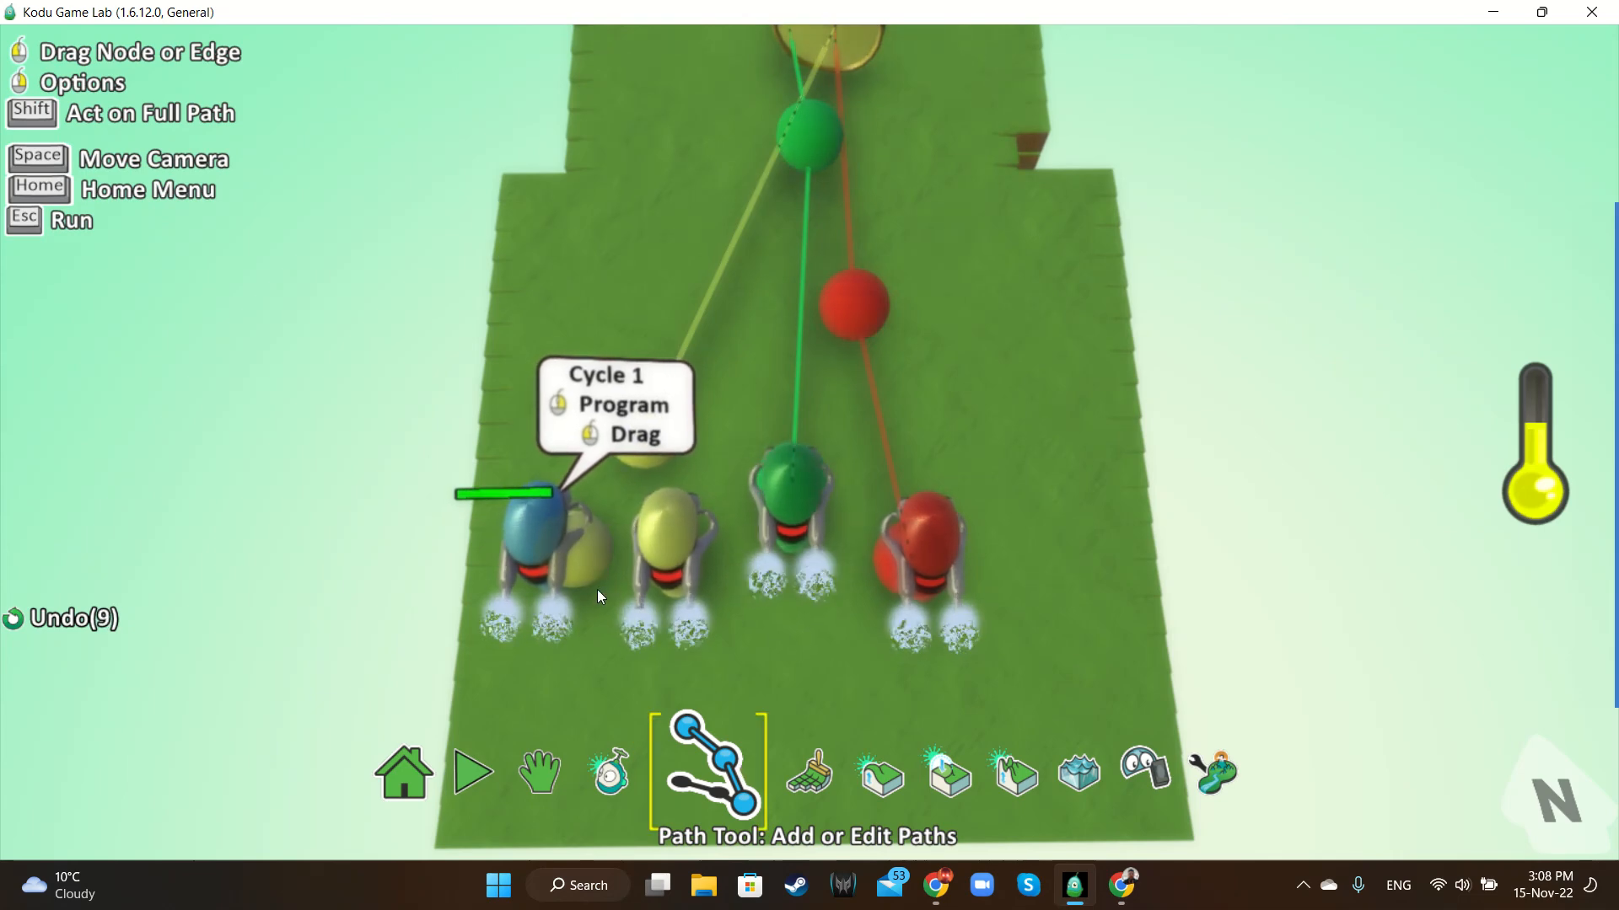
mouse_move(635, 437)
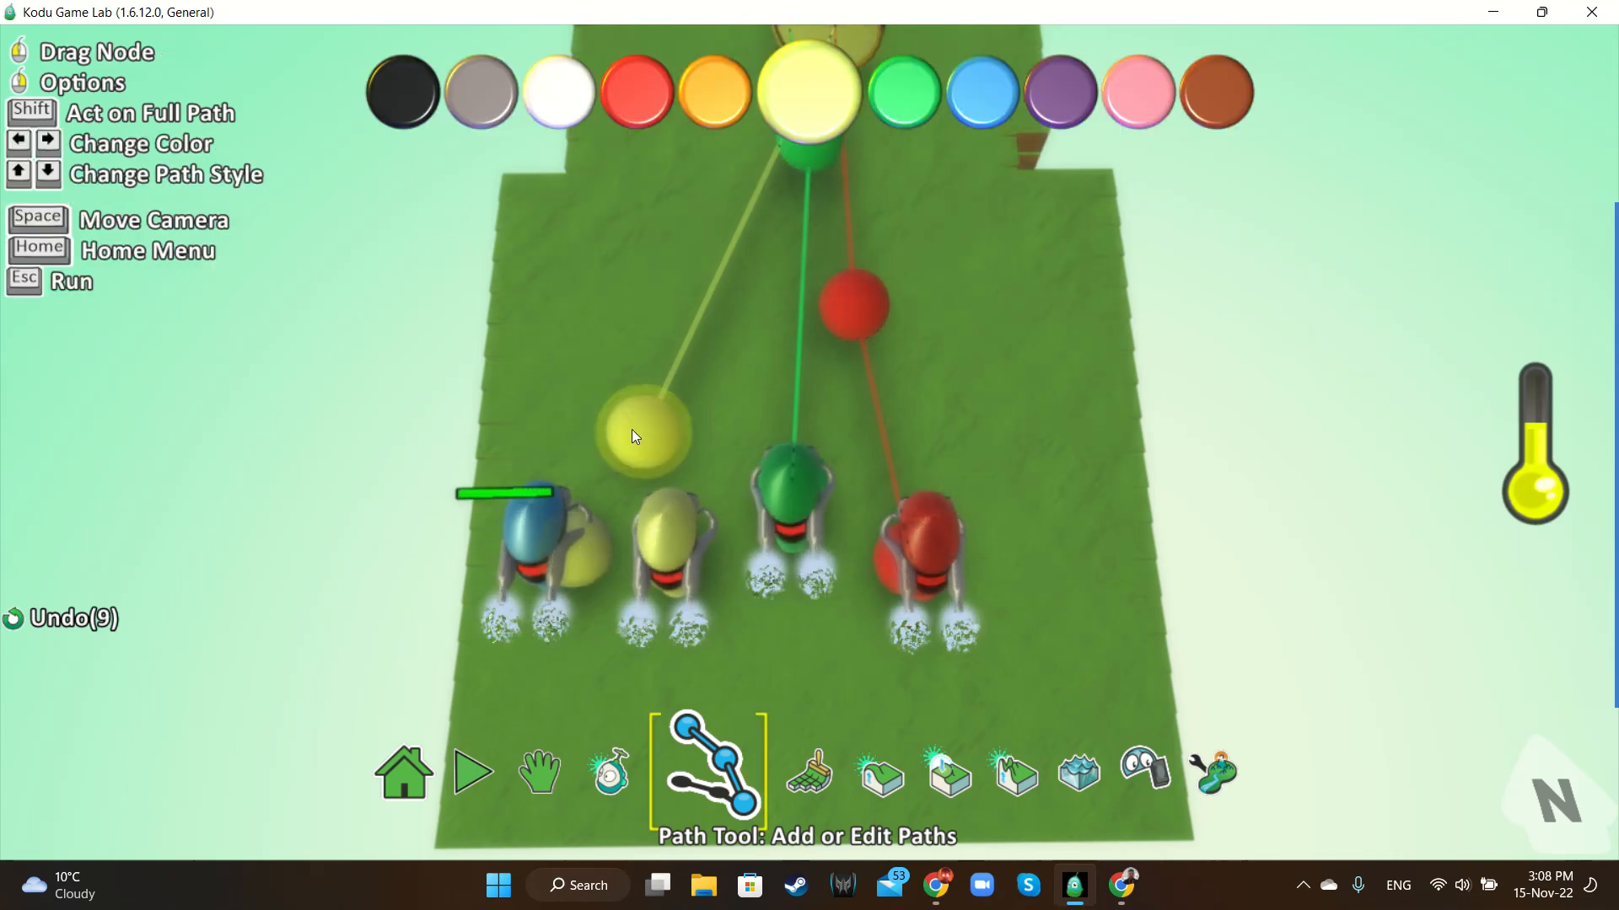
drag(636, 437, 657, 534)
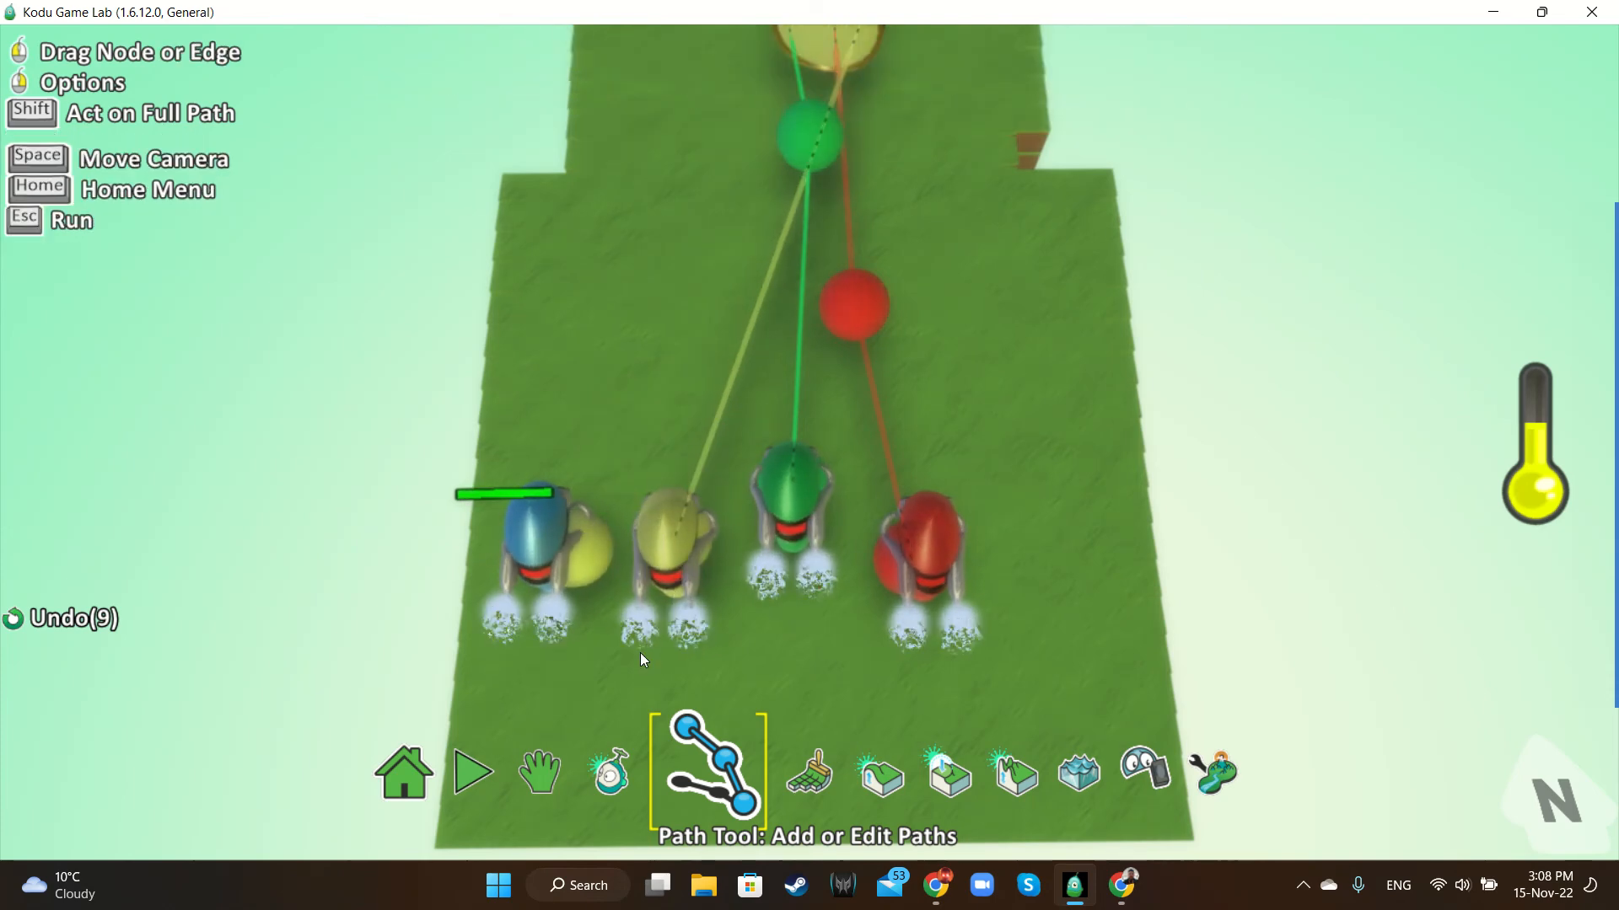
click(610, 771)
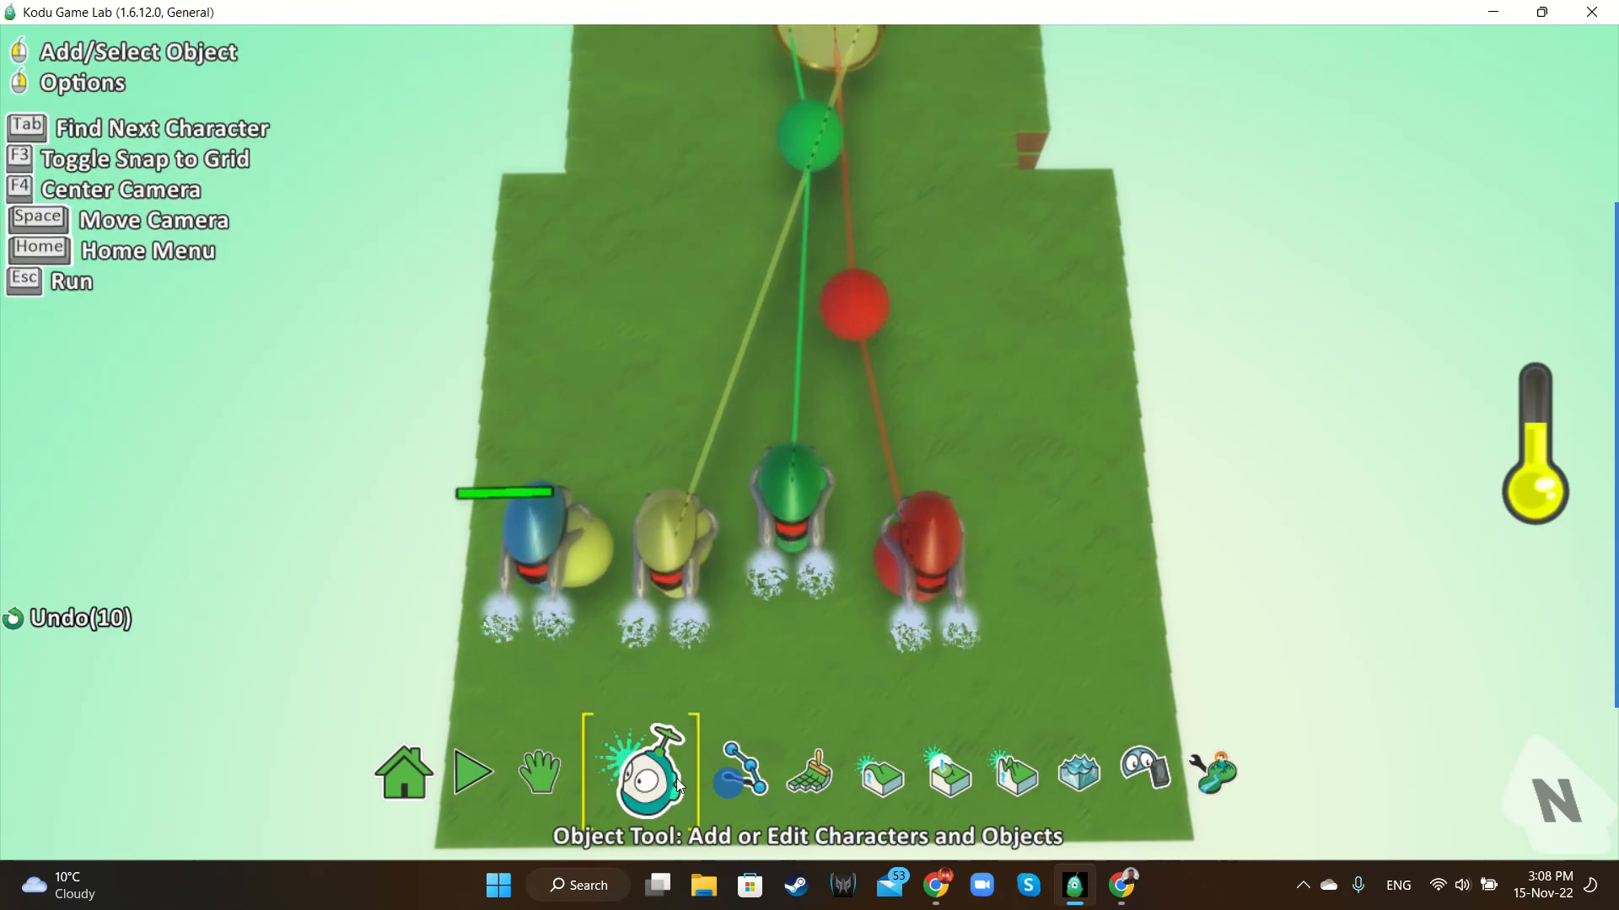
click(742, 771)
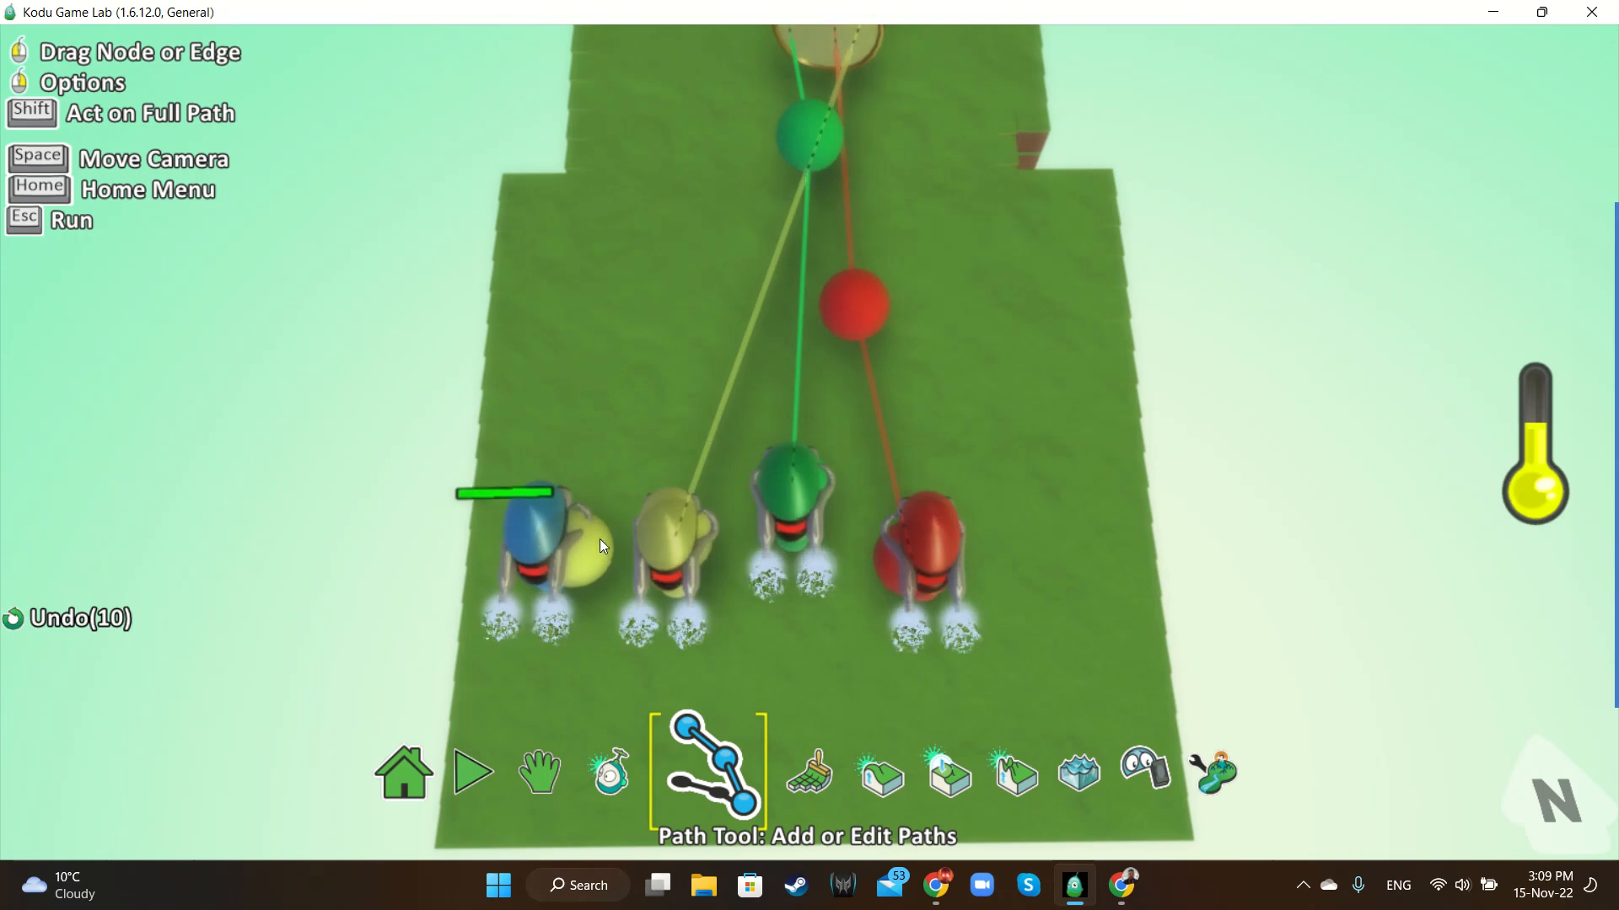
Run the race and drive the blue cycle from the start area through the first upper bend to the lower bend
key(Escape)
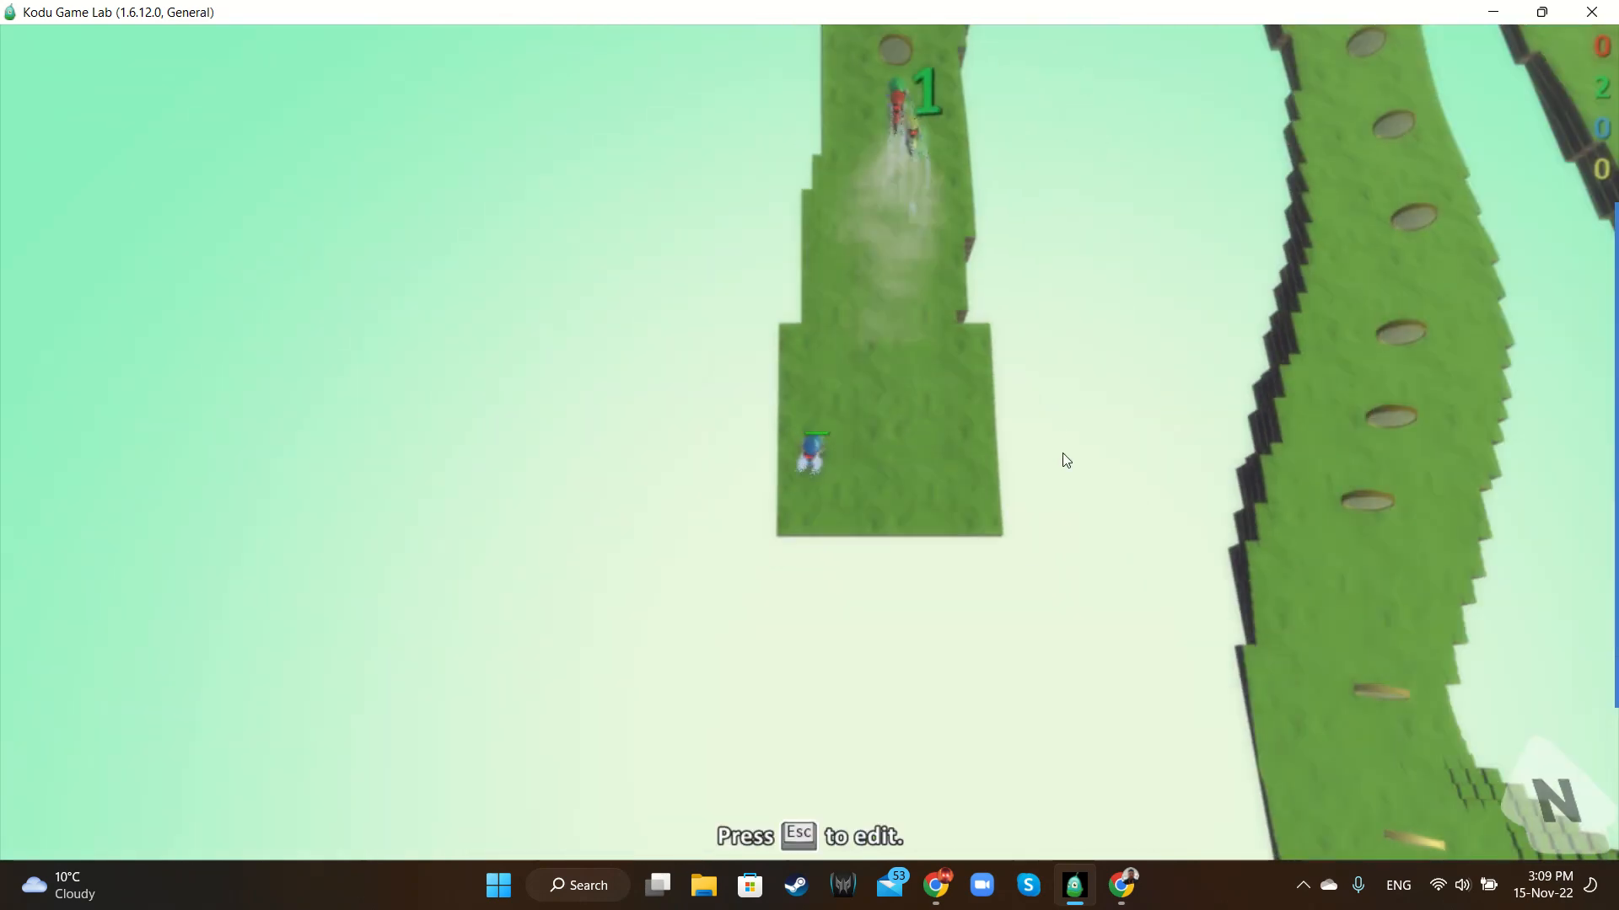
right_click(1203, 318)
click(1045, 296)
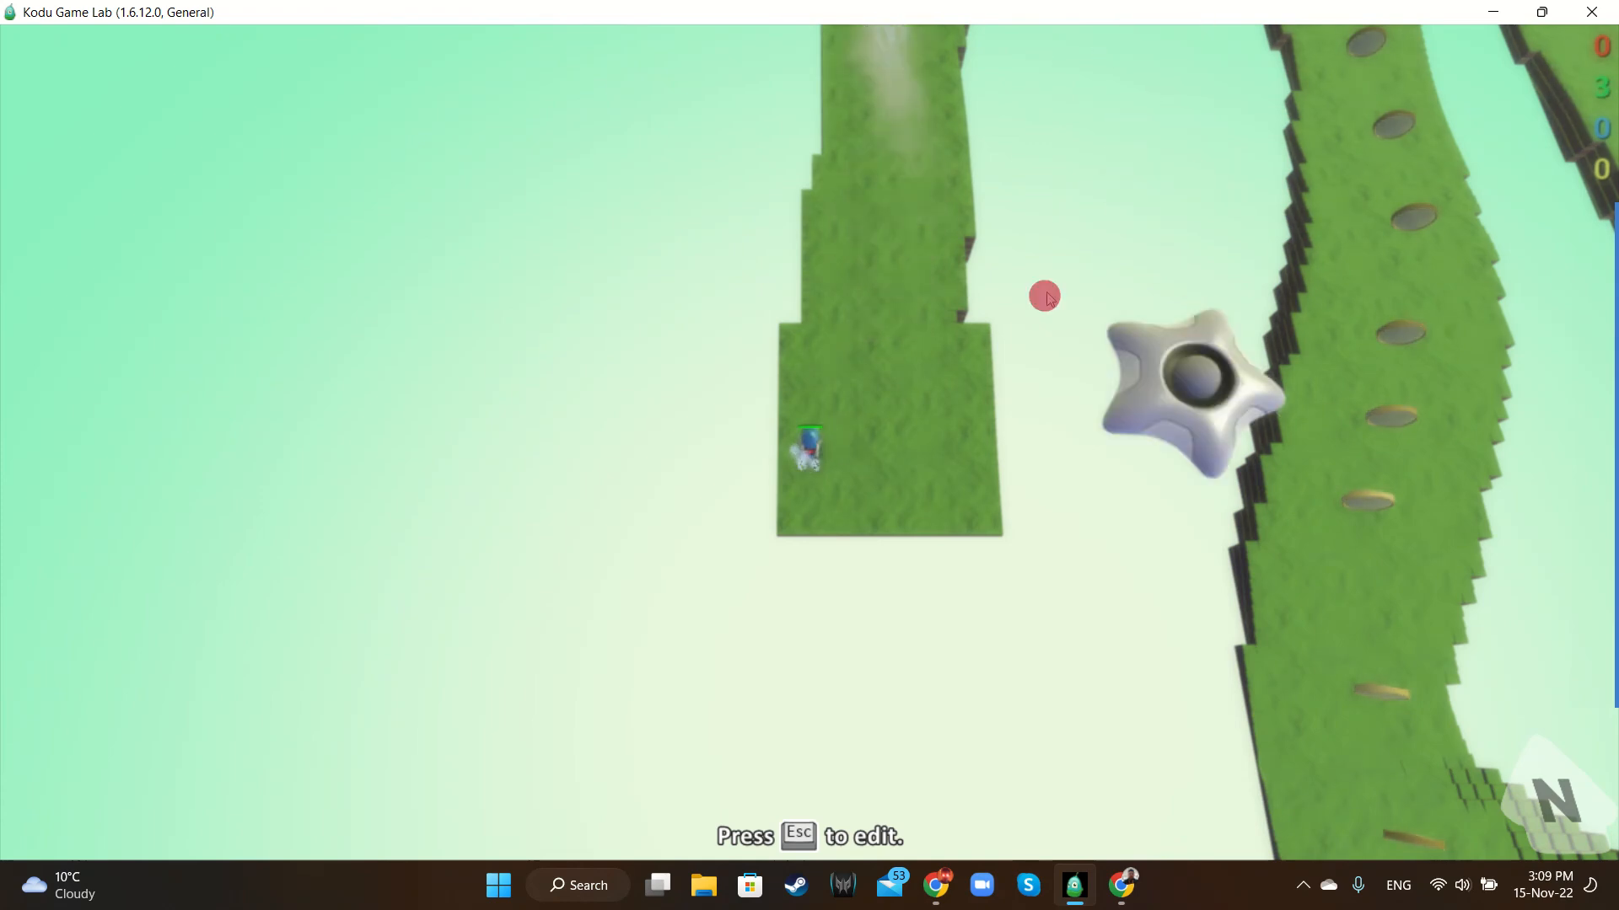
right_drag(1045, 294, 1048, 207)
key(Up)
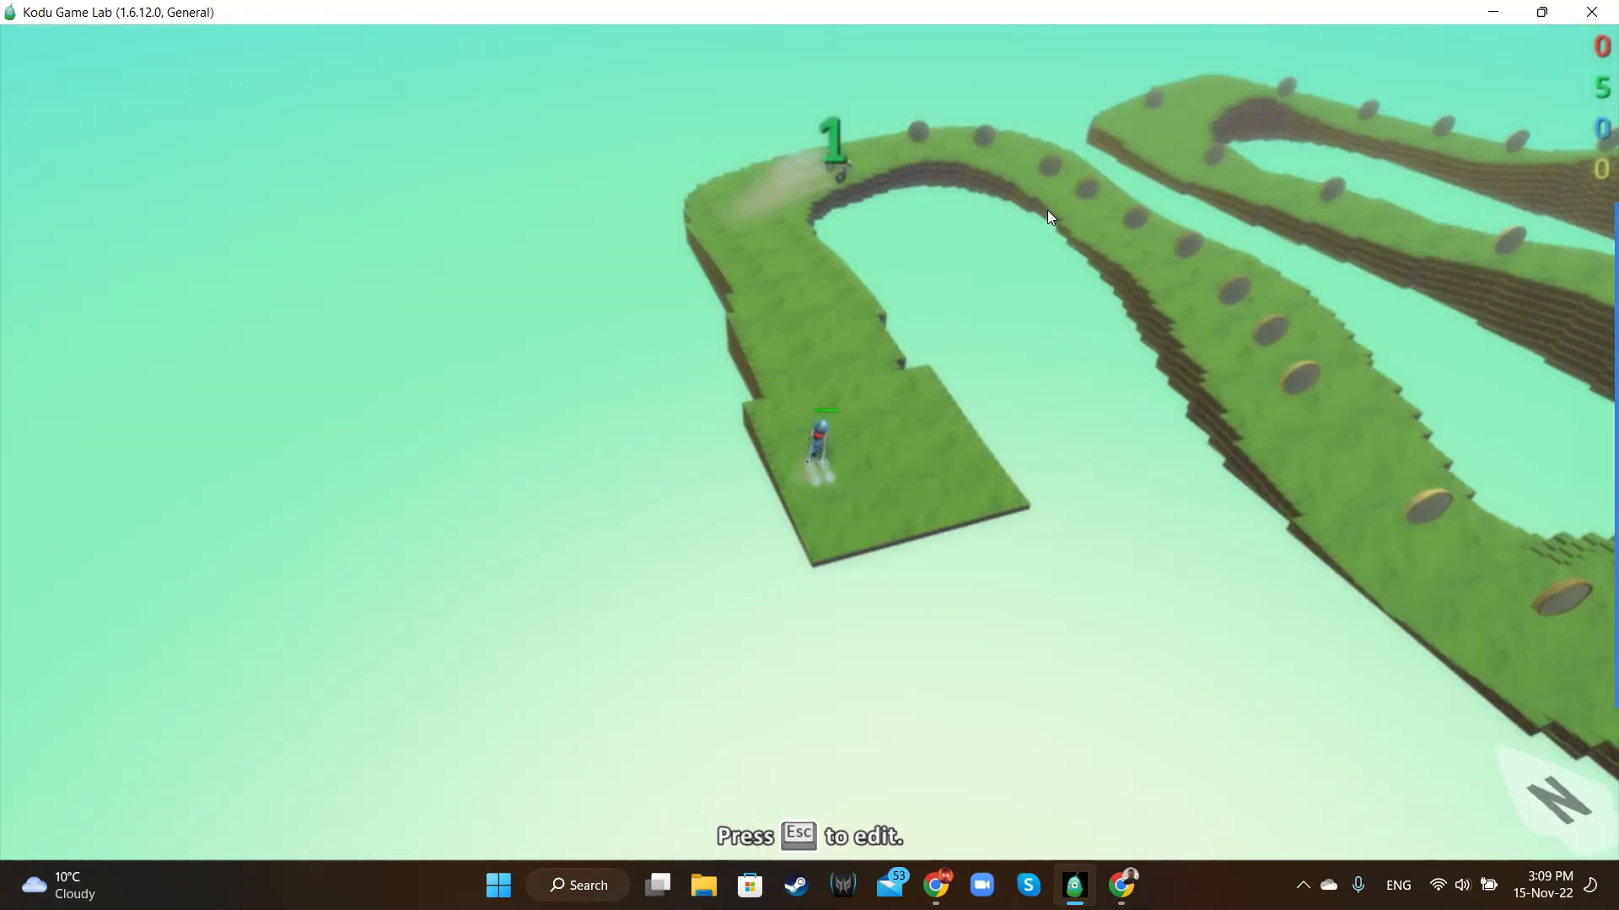
key(Up)
scroll(1048, 210, up, 5)
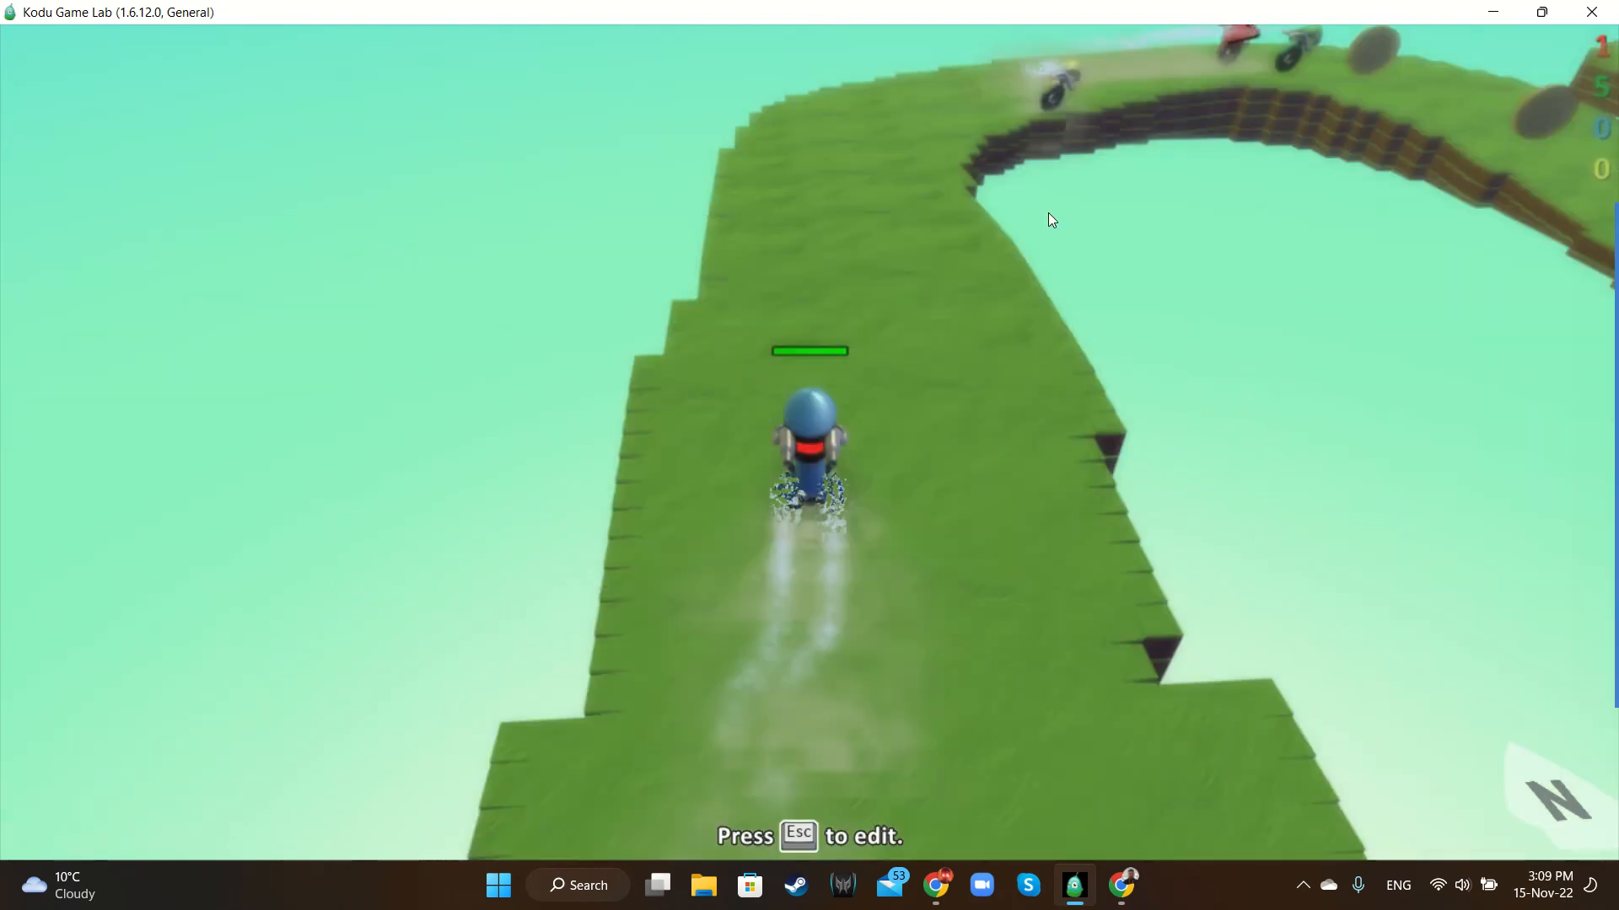
key(Up)
key(Right)
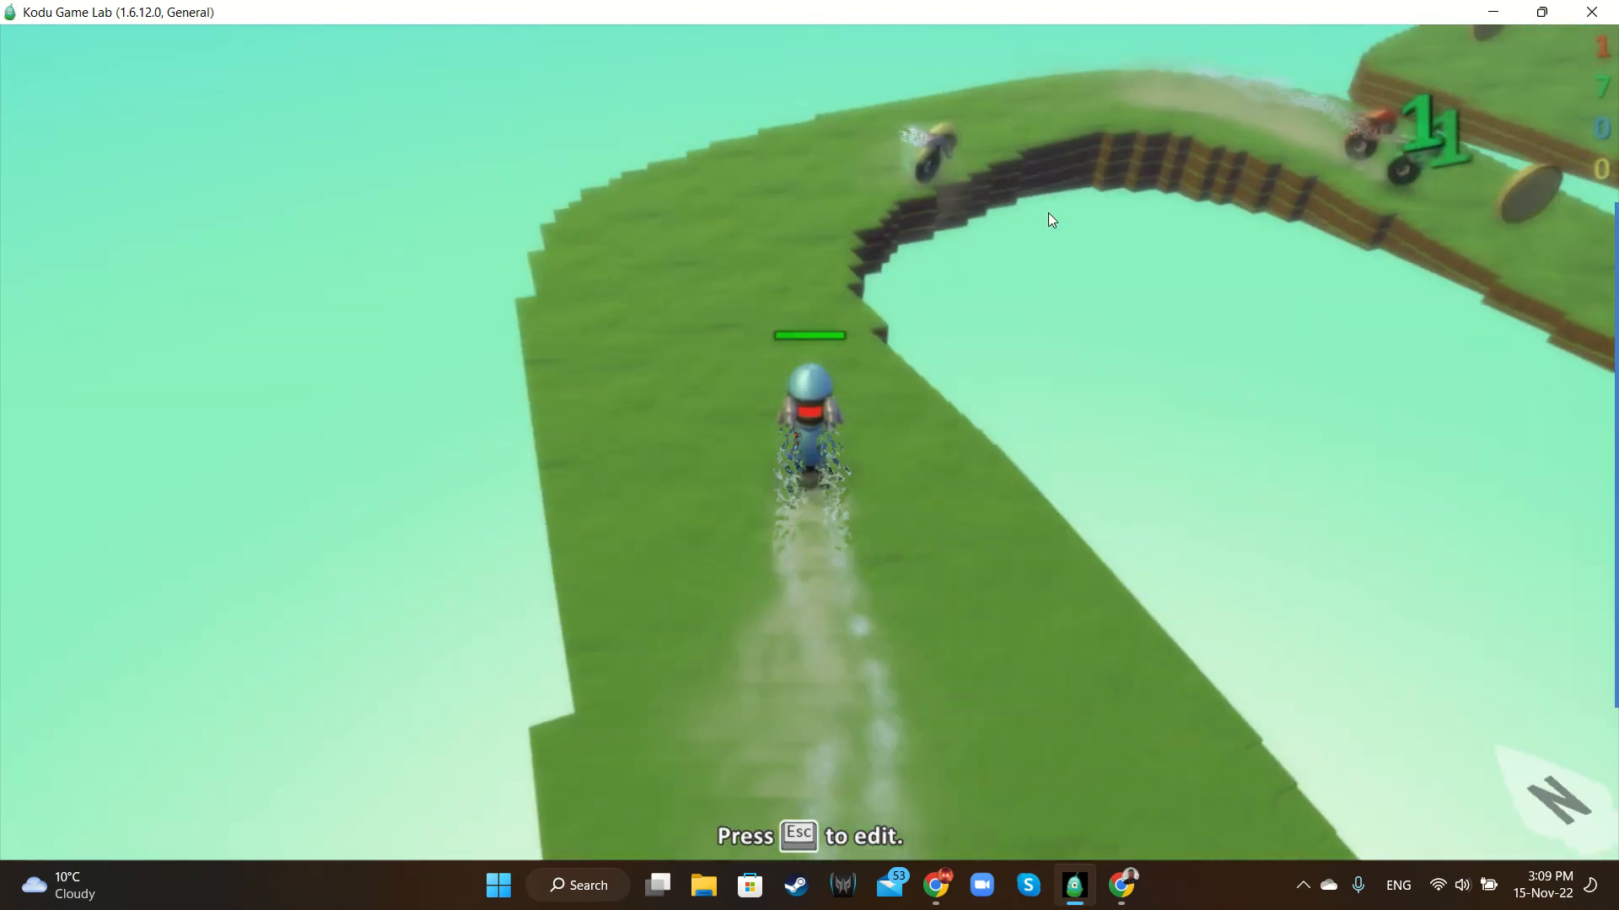
key(Up)
key(Left)
key(Right)
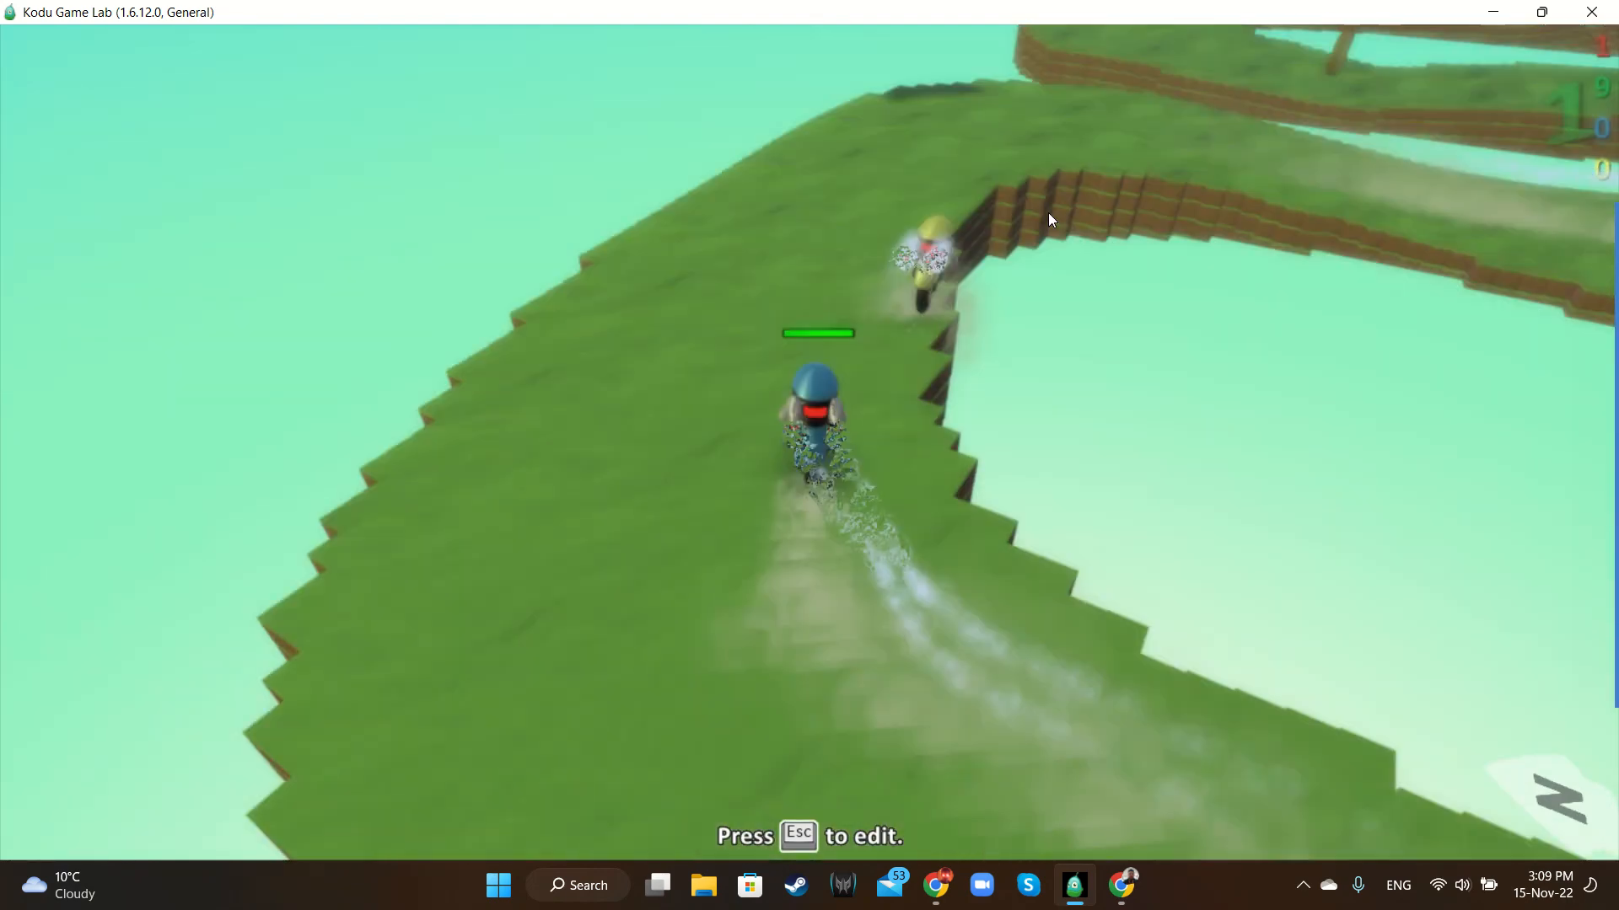
key(Up)
key(Right)
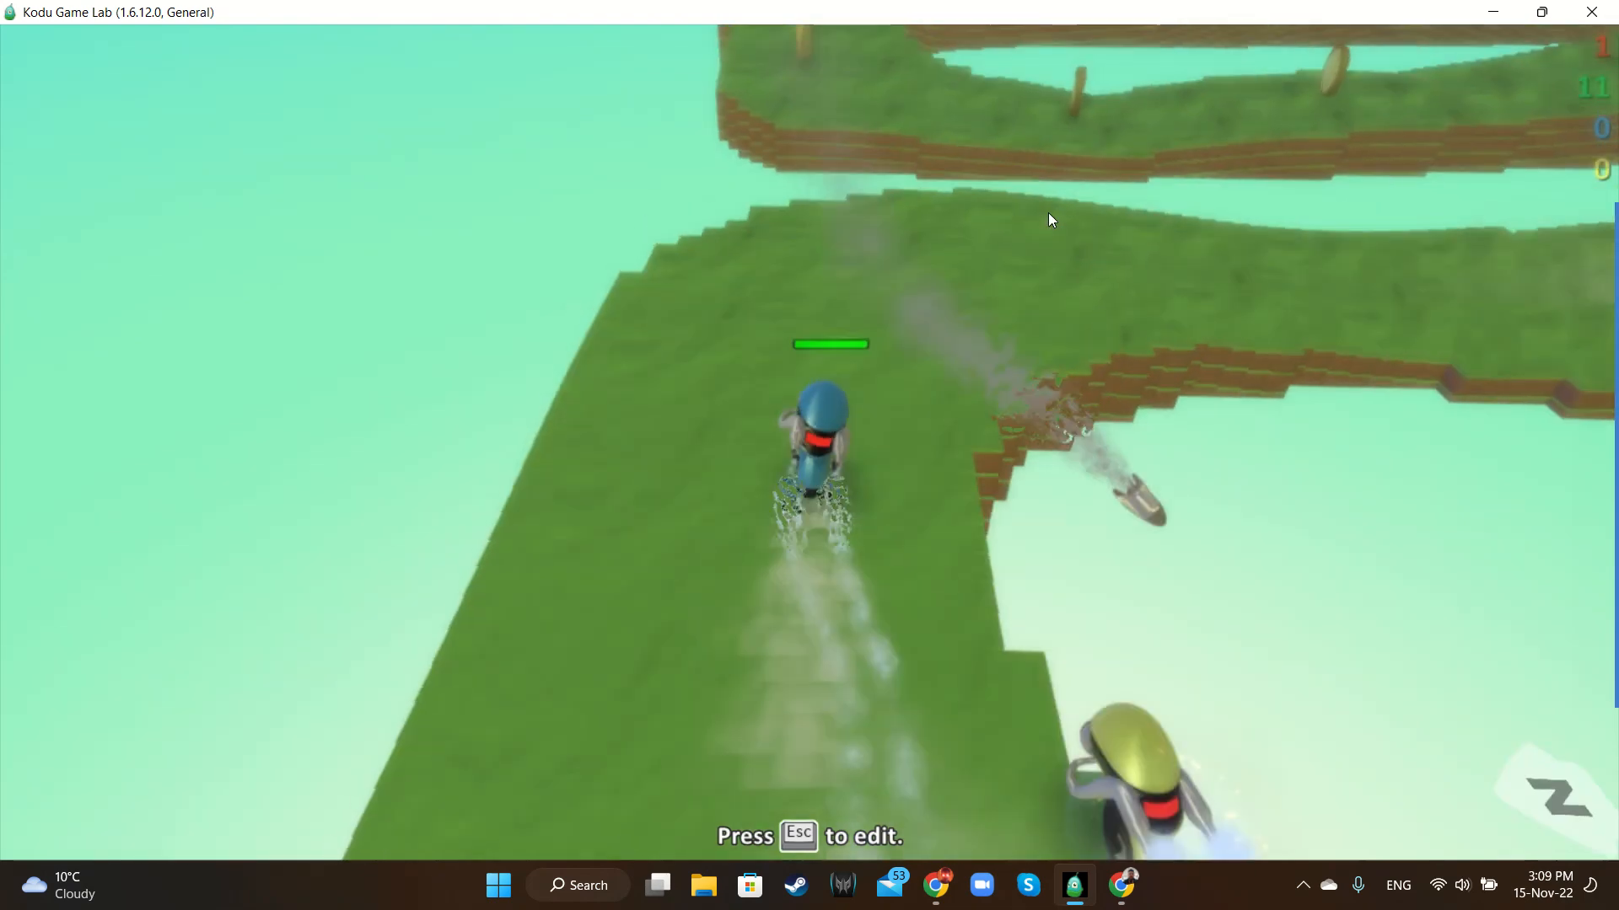
key(Up)
key(Right)
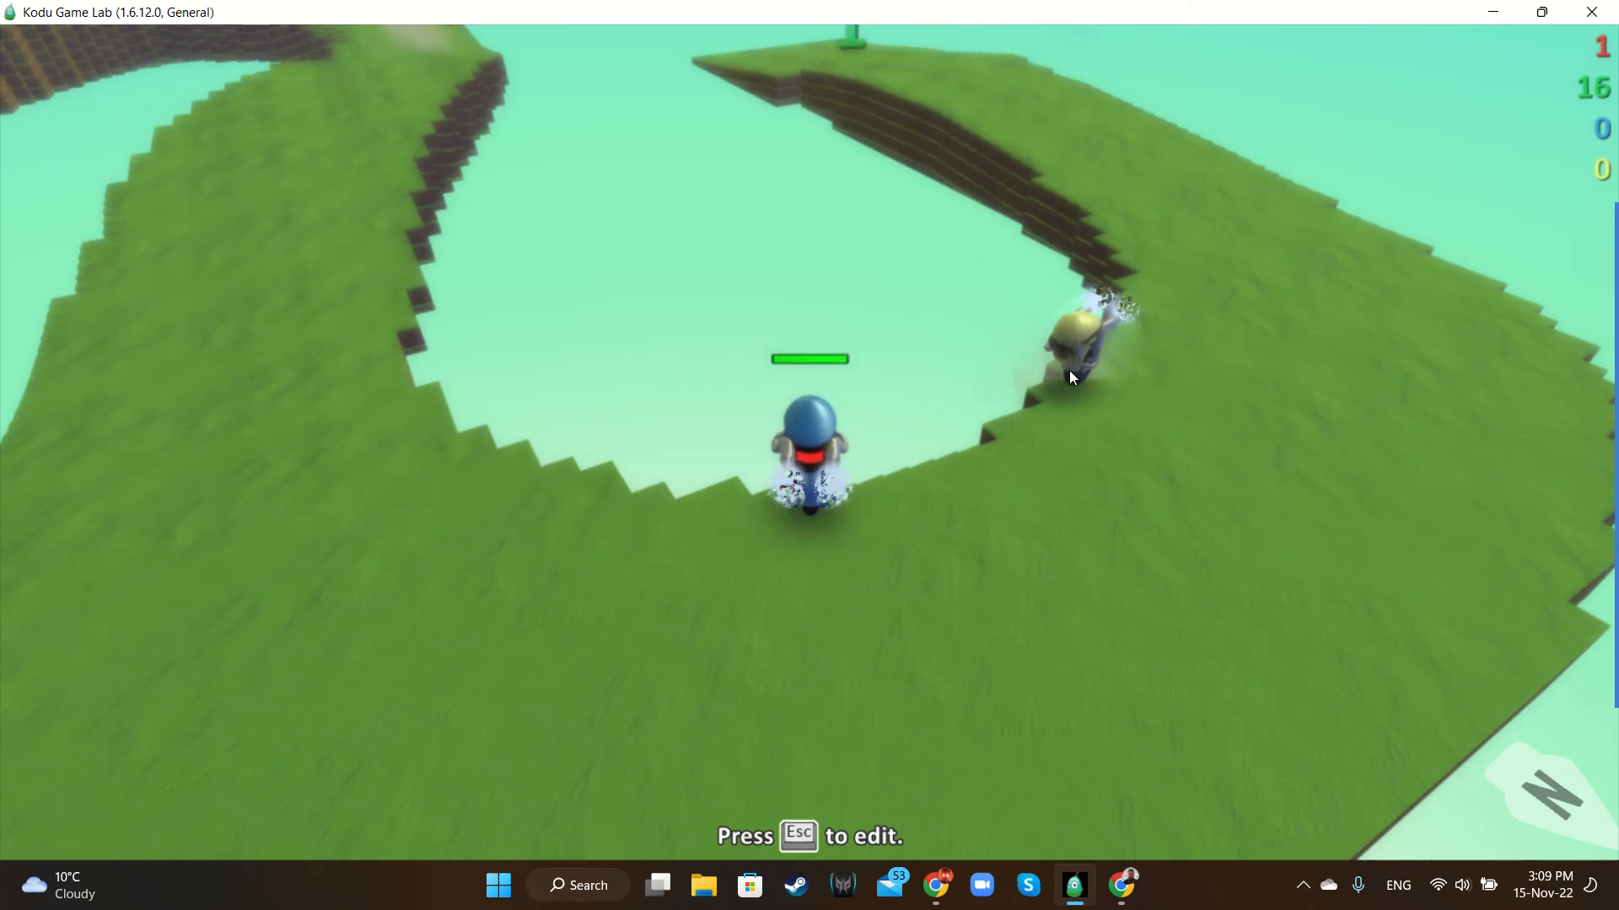
Drive the blue cycle around the remaining bends onto the final straight, and return to editing the world
key(Left)
key(Up)
key(Right)
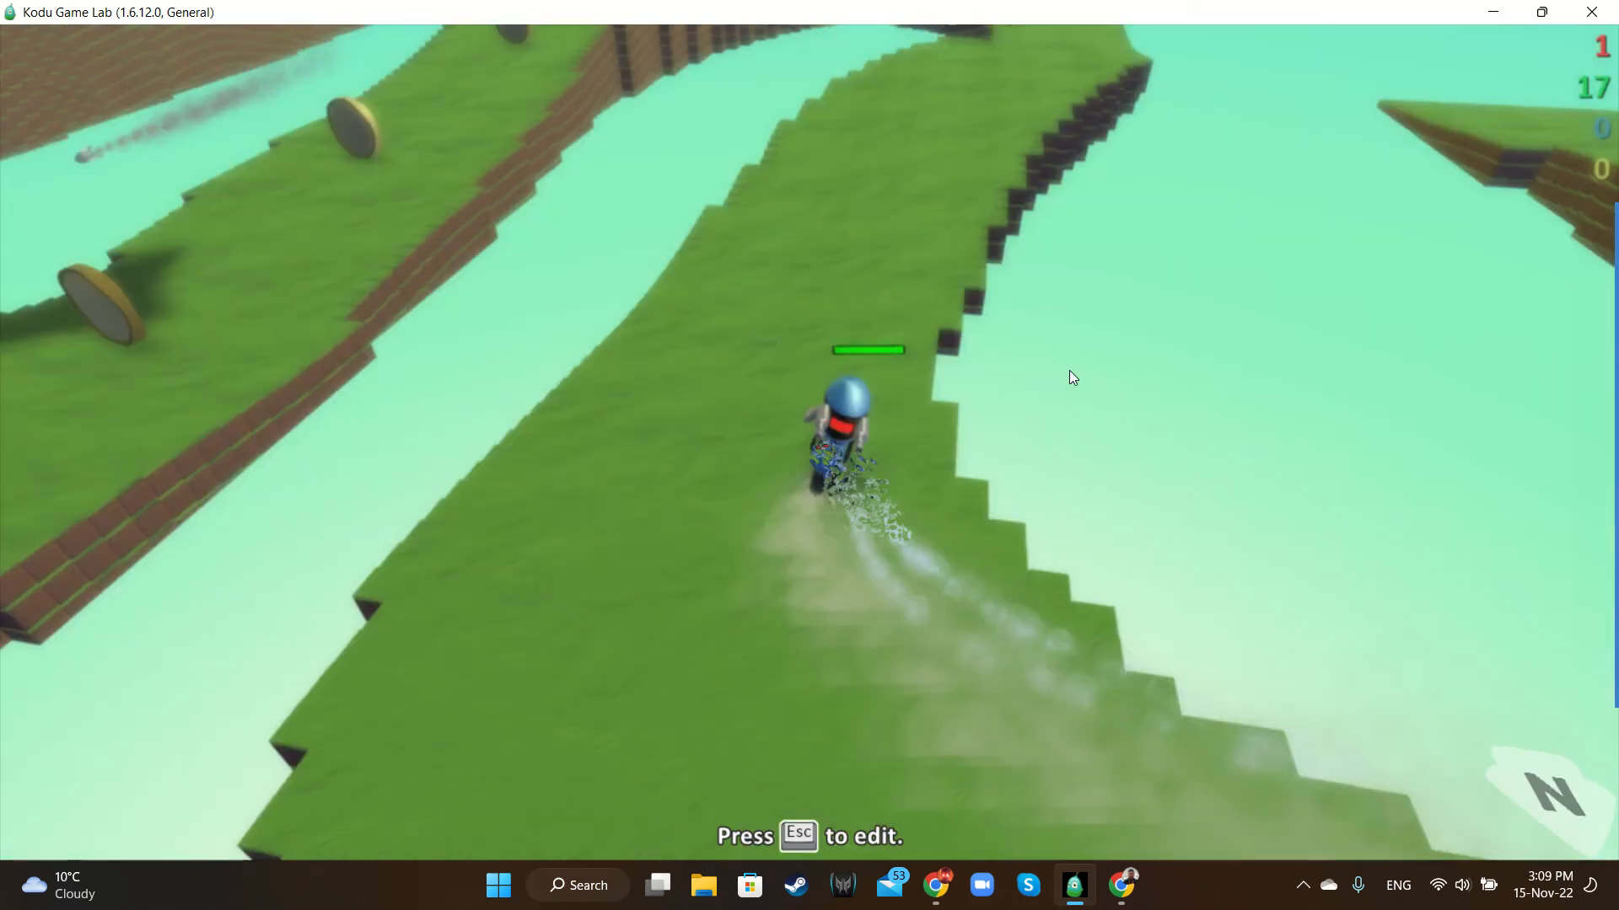
key(Up)
key(Up)
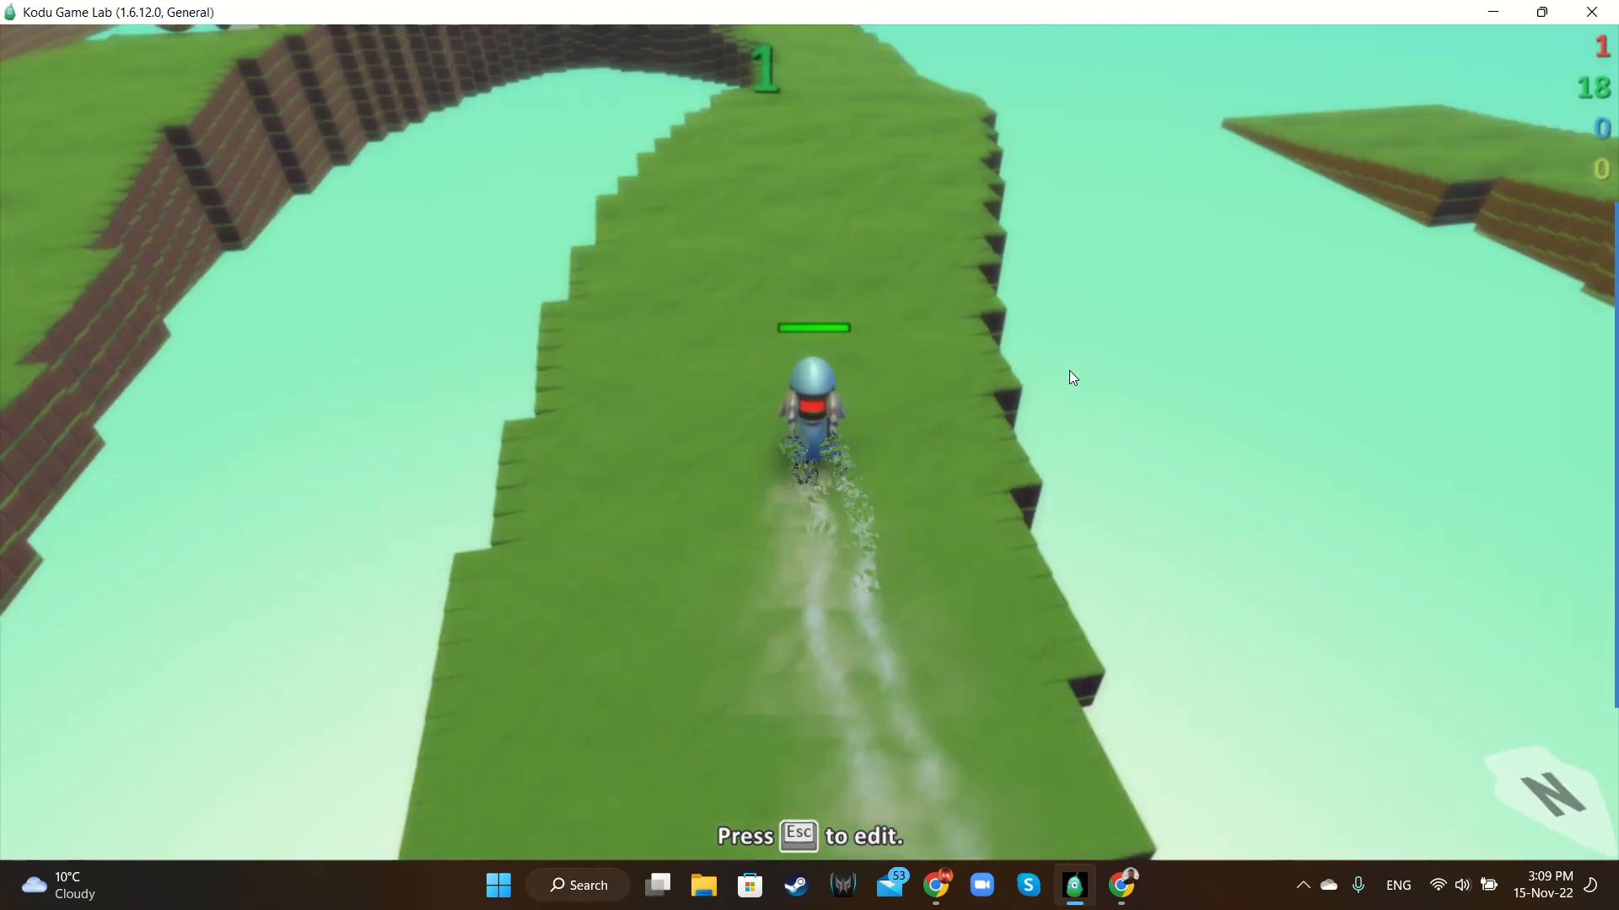
key(Up)
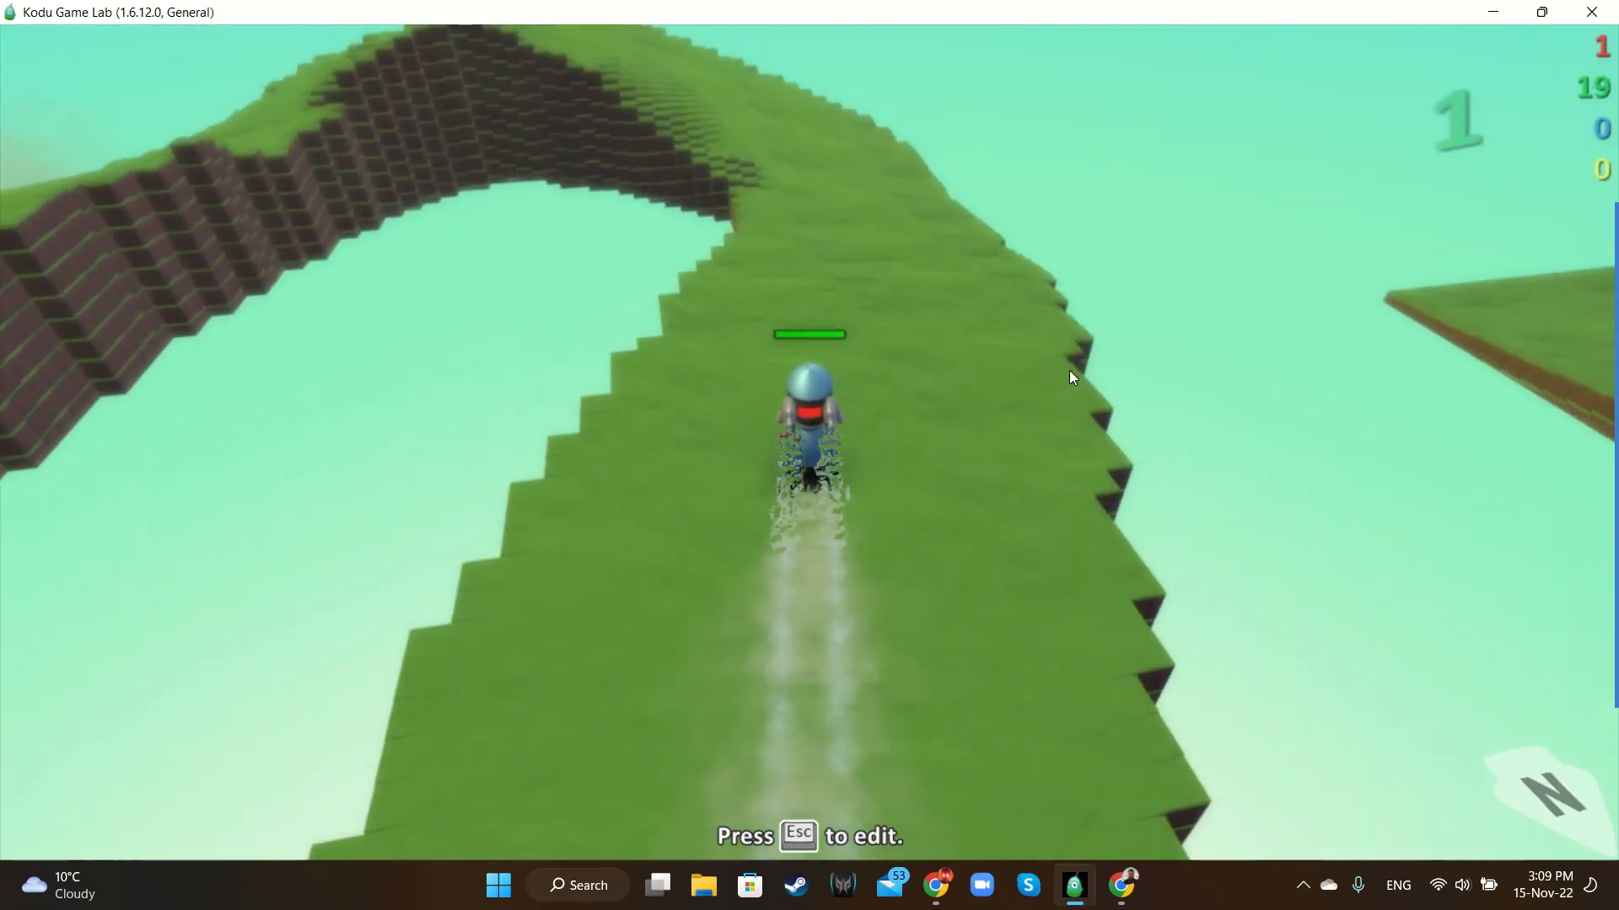
key(Up)
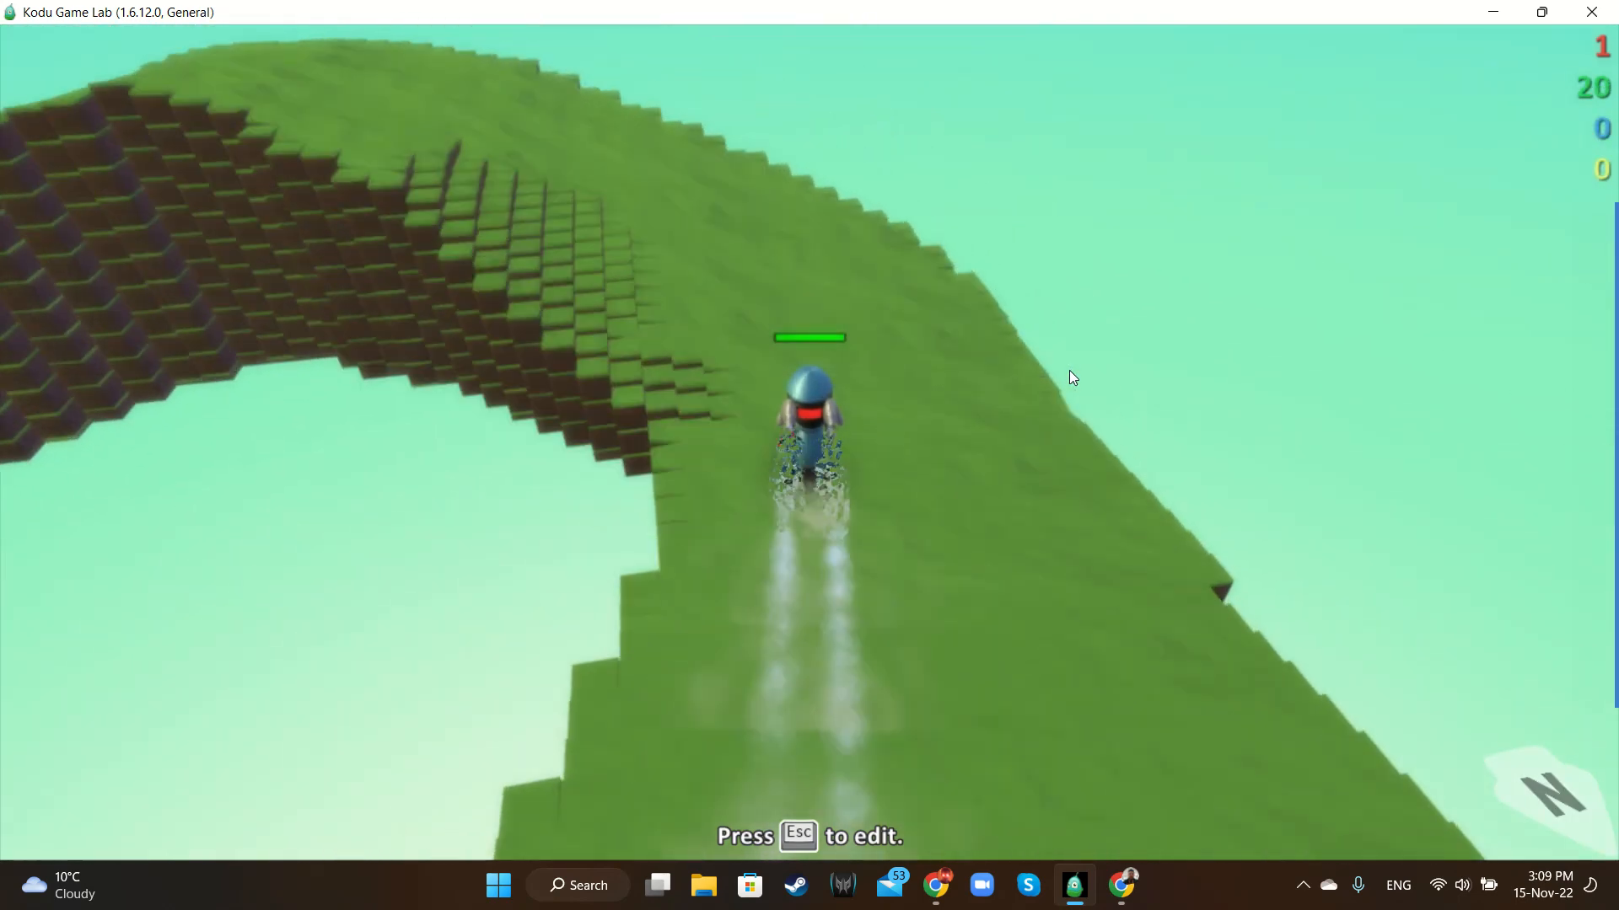
key(Left)
key(Up)
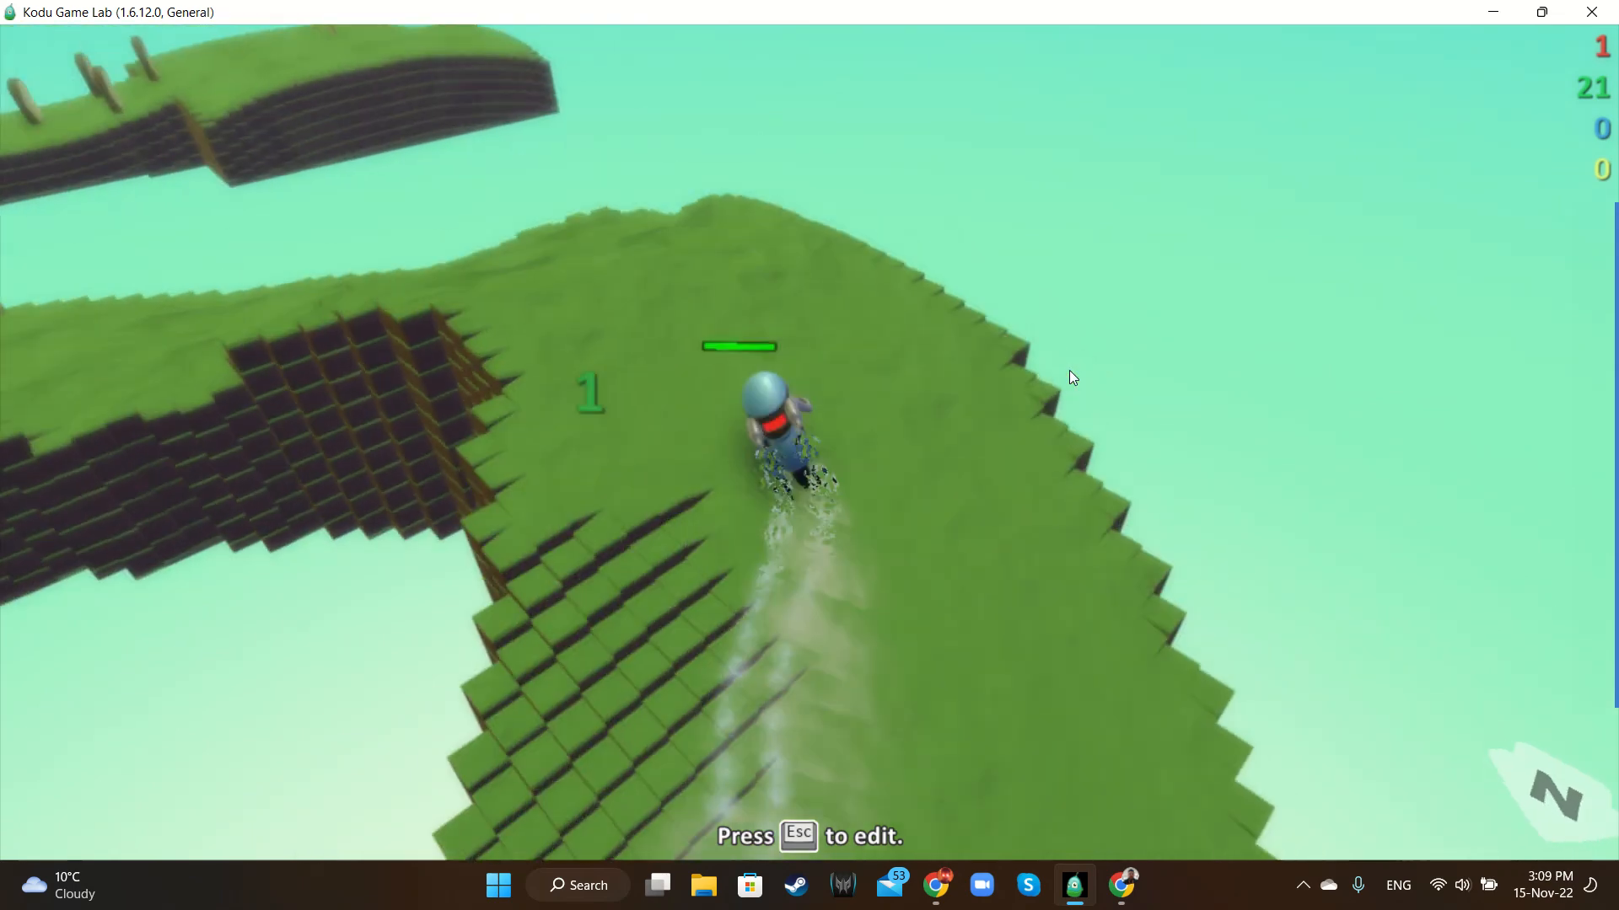
key(Up)
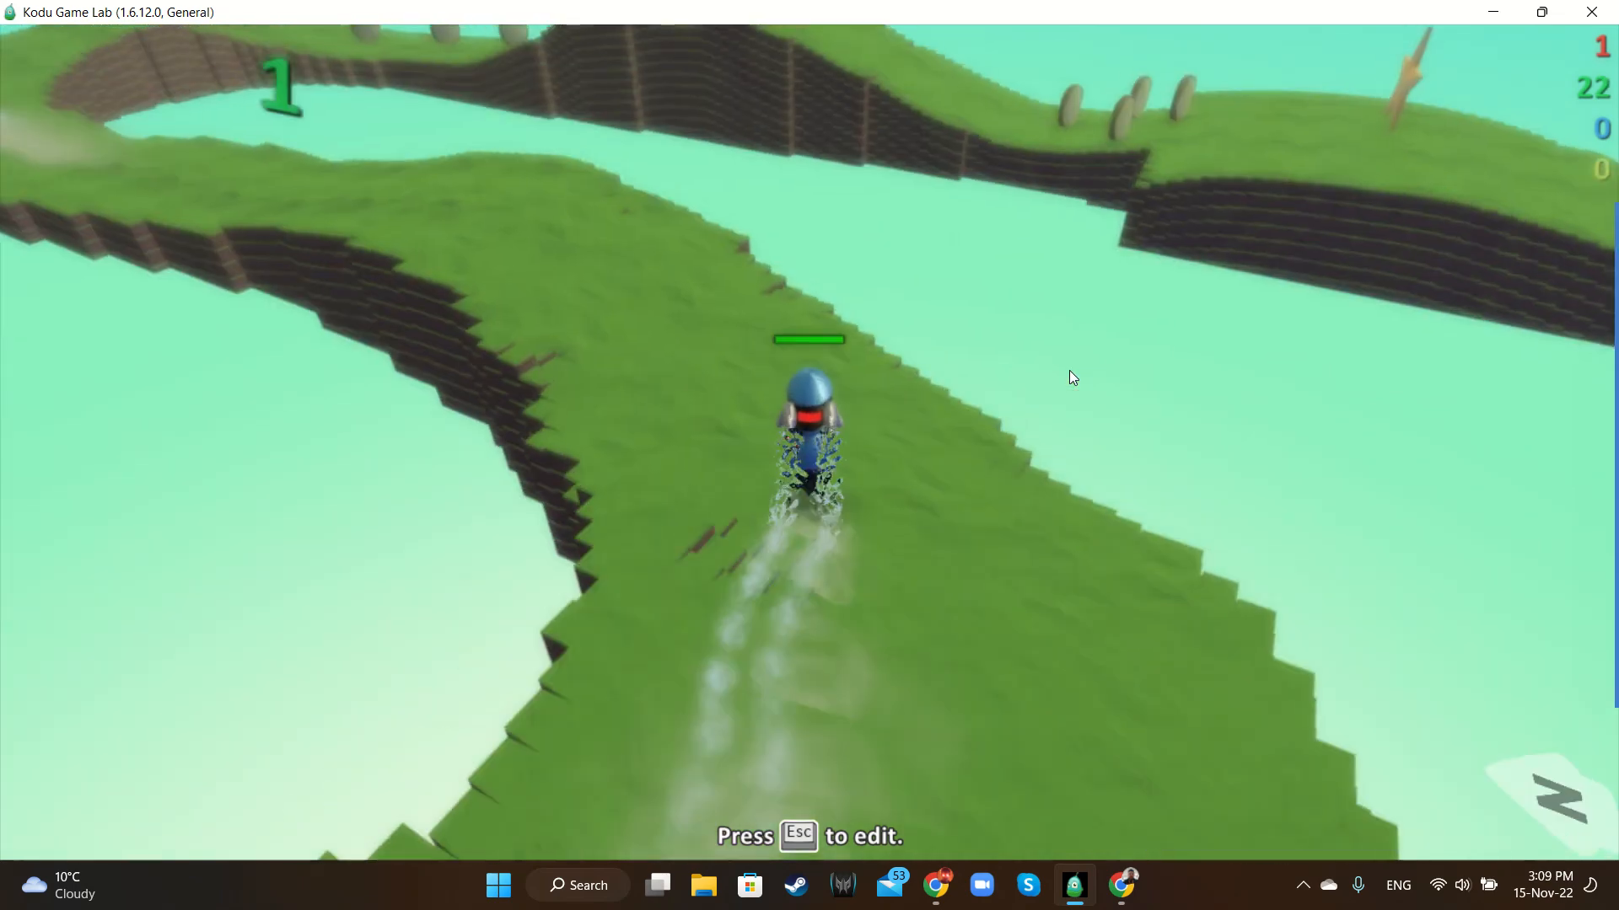
key(Up)
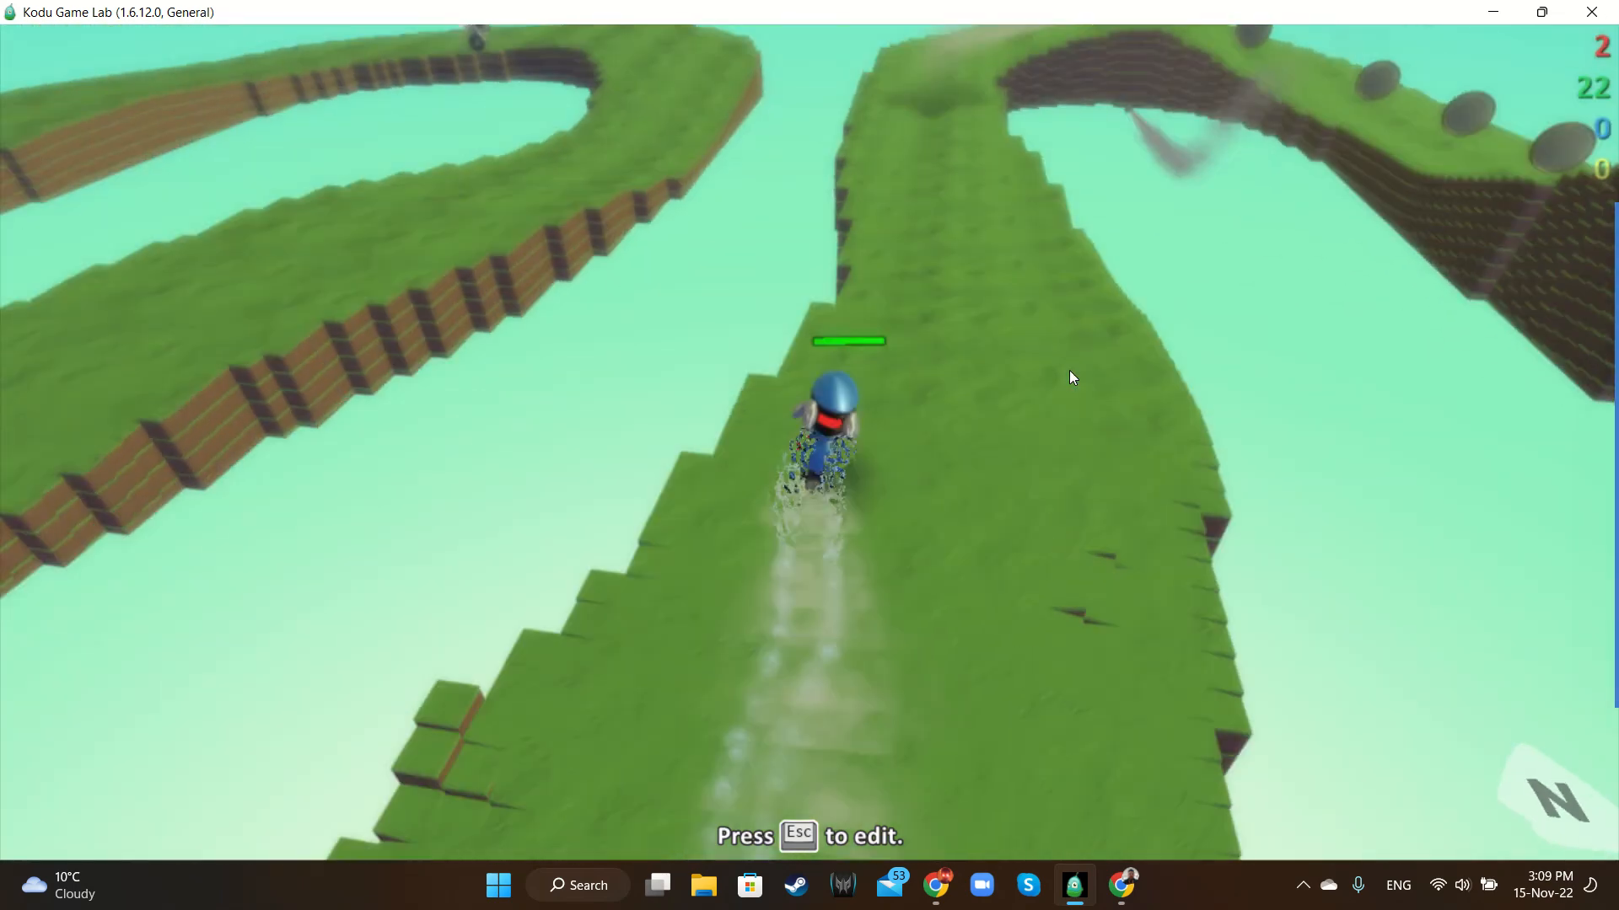
key(Up)
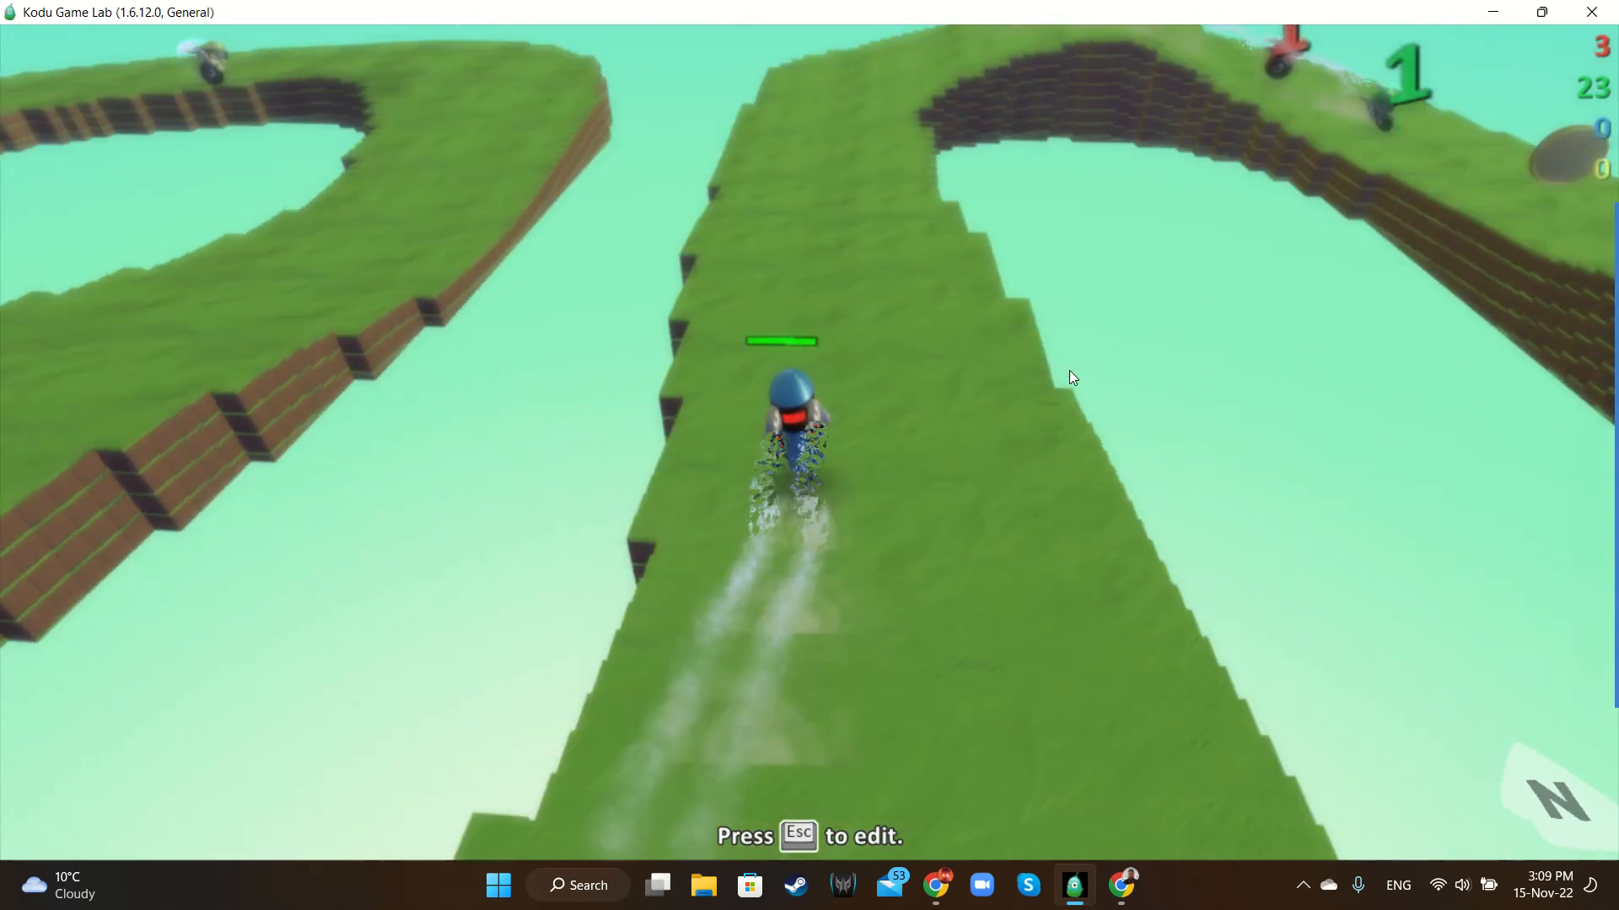
key(Up)
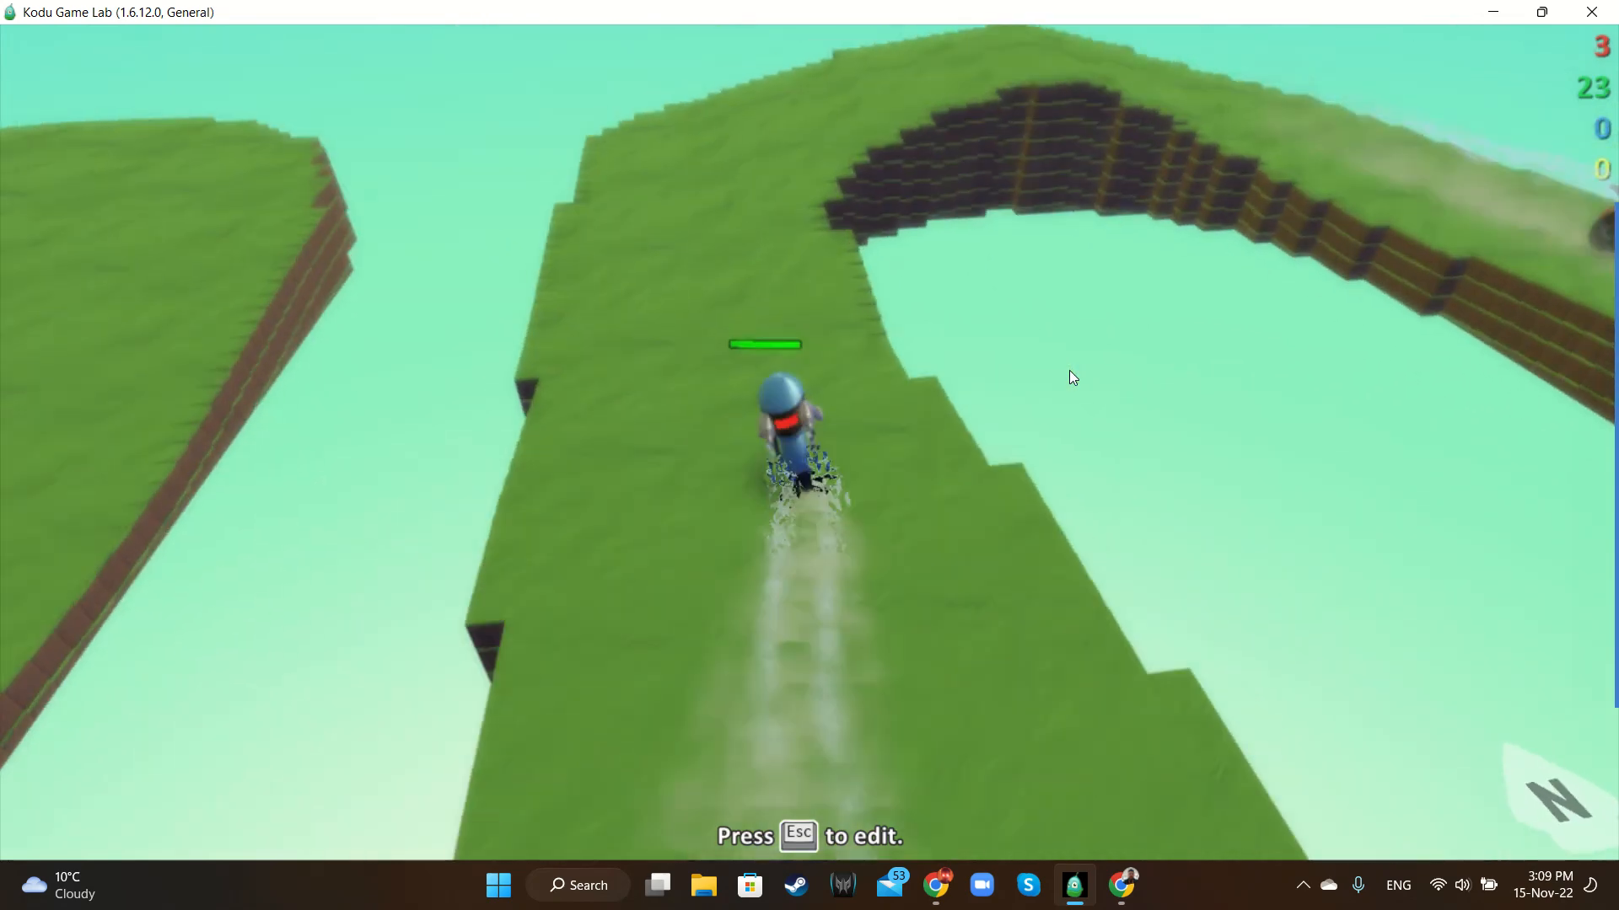
key(Up)
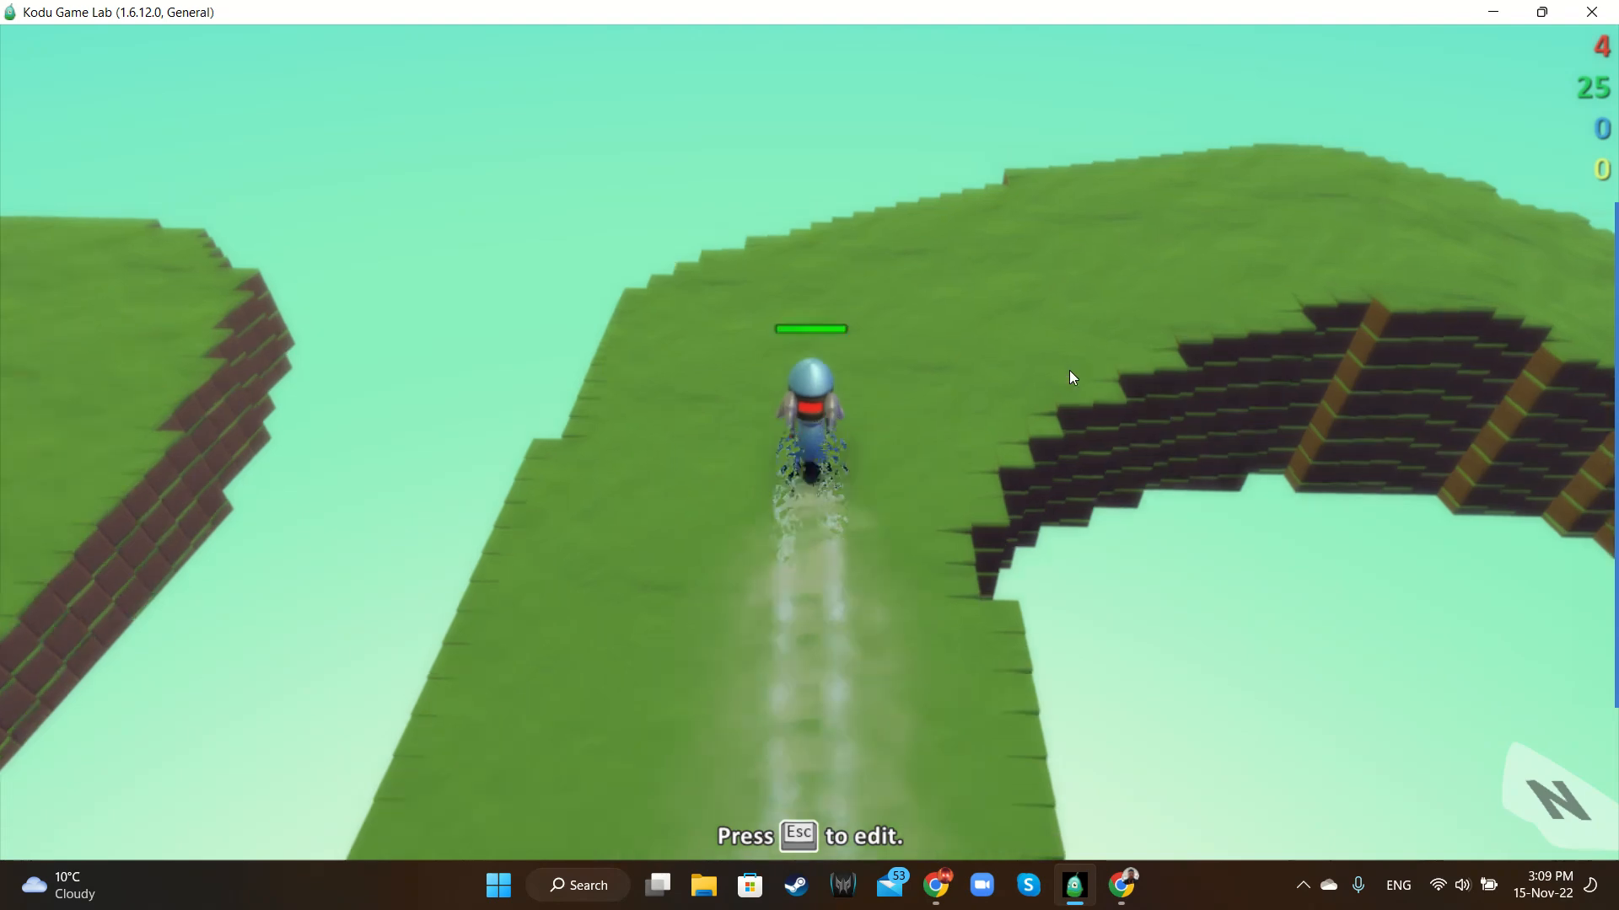
key(Up)
key(Right)
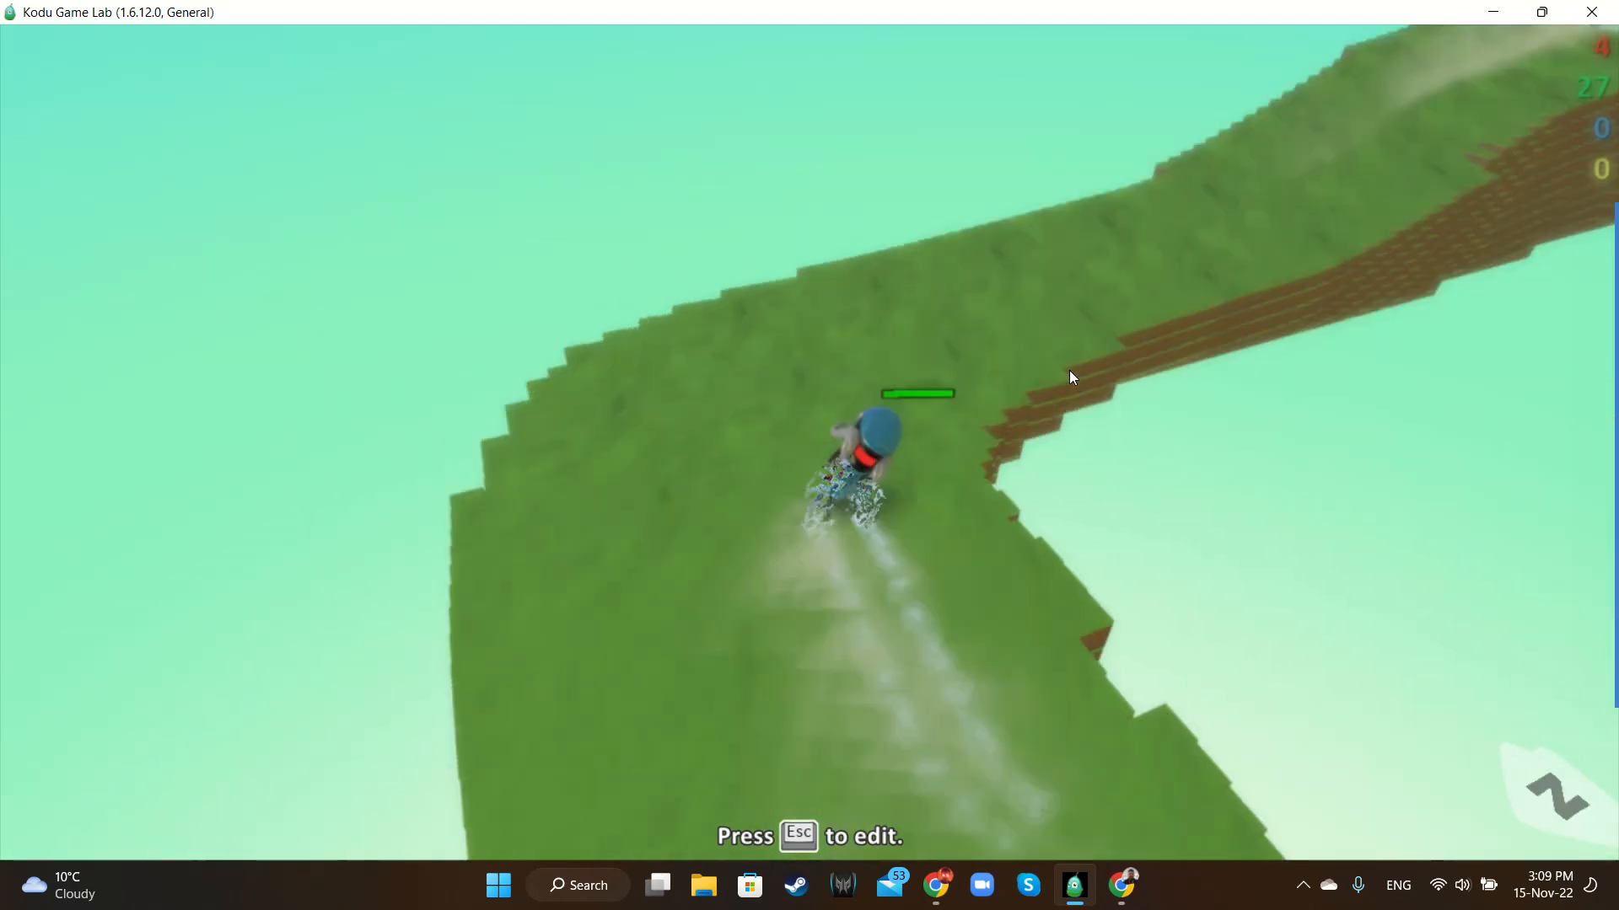
key(Up)
key(Right)
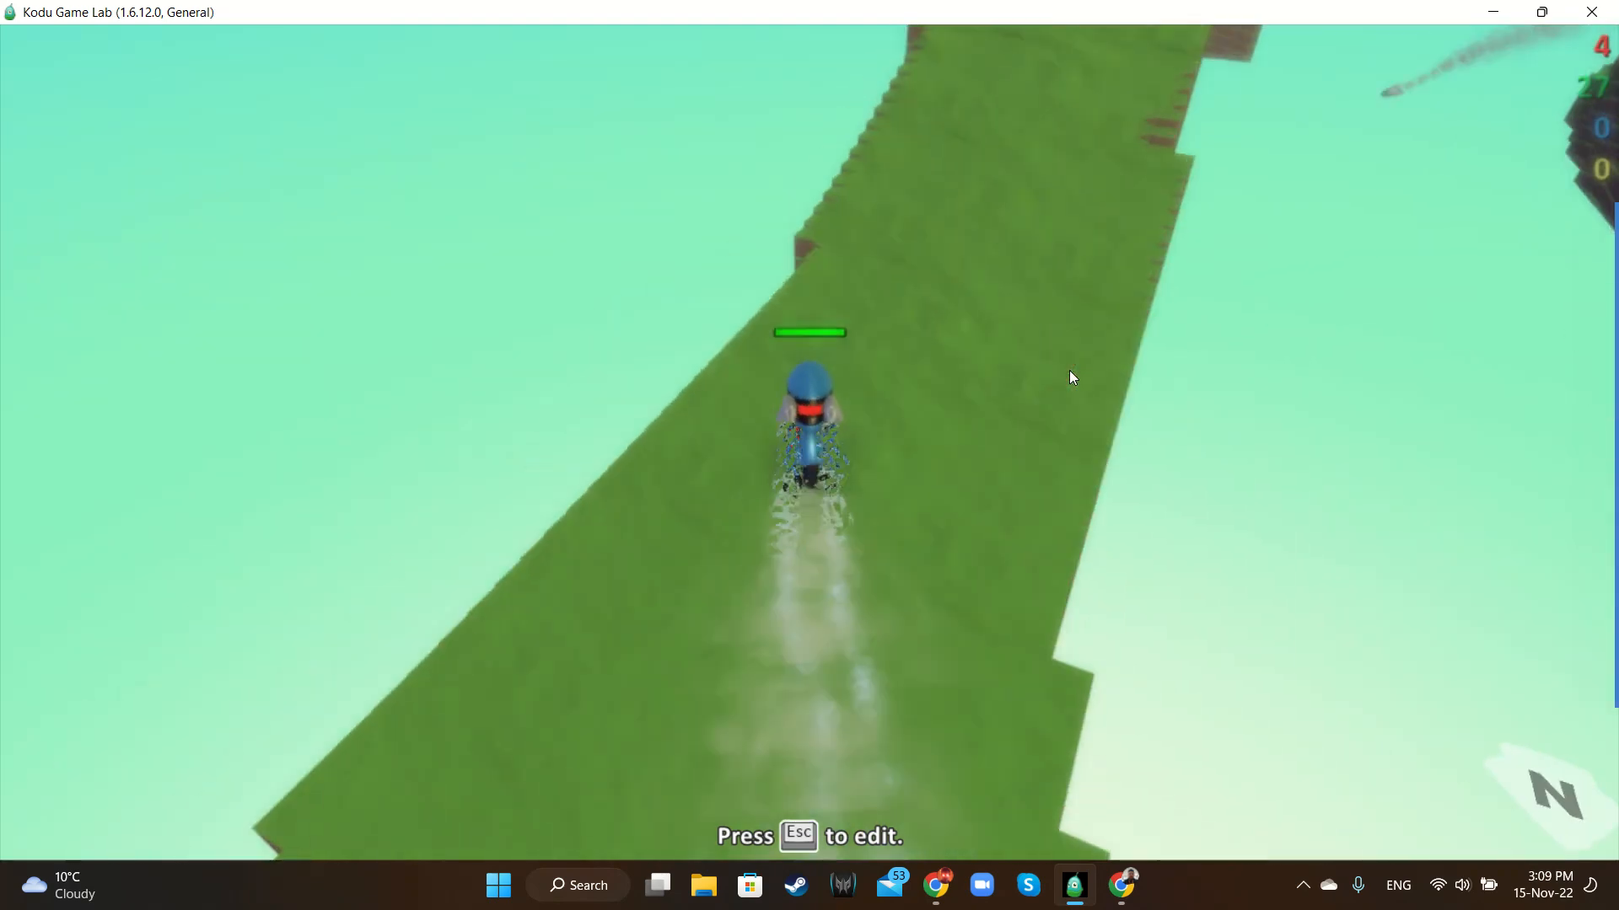
key(Up)
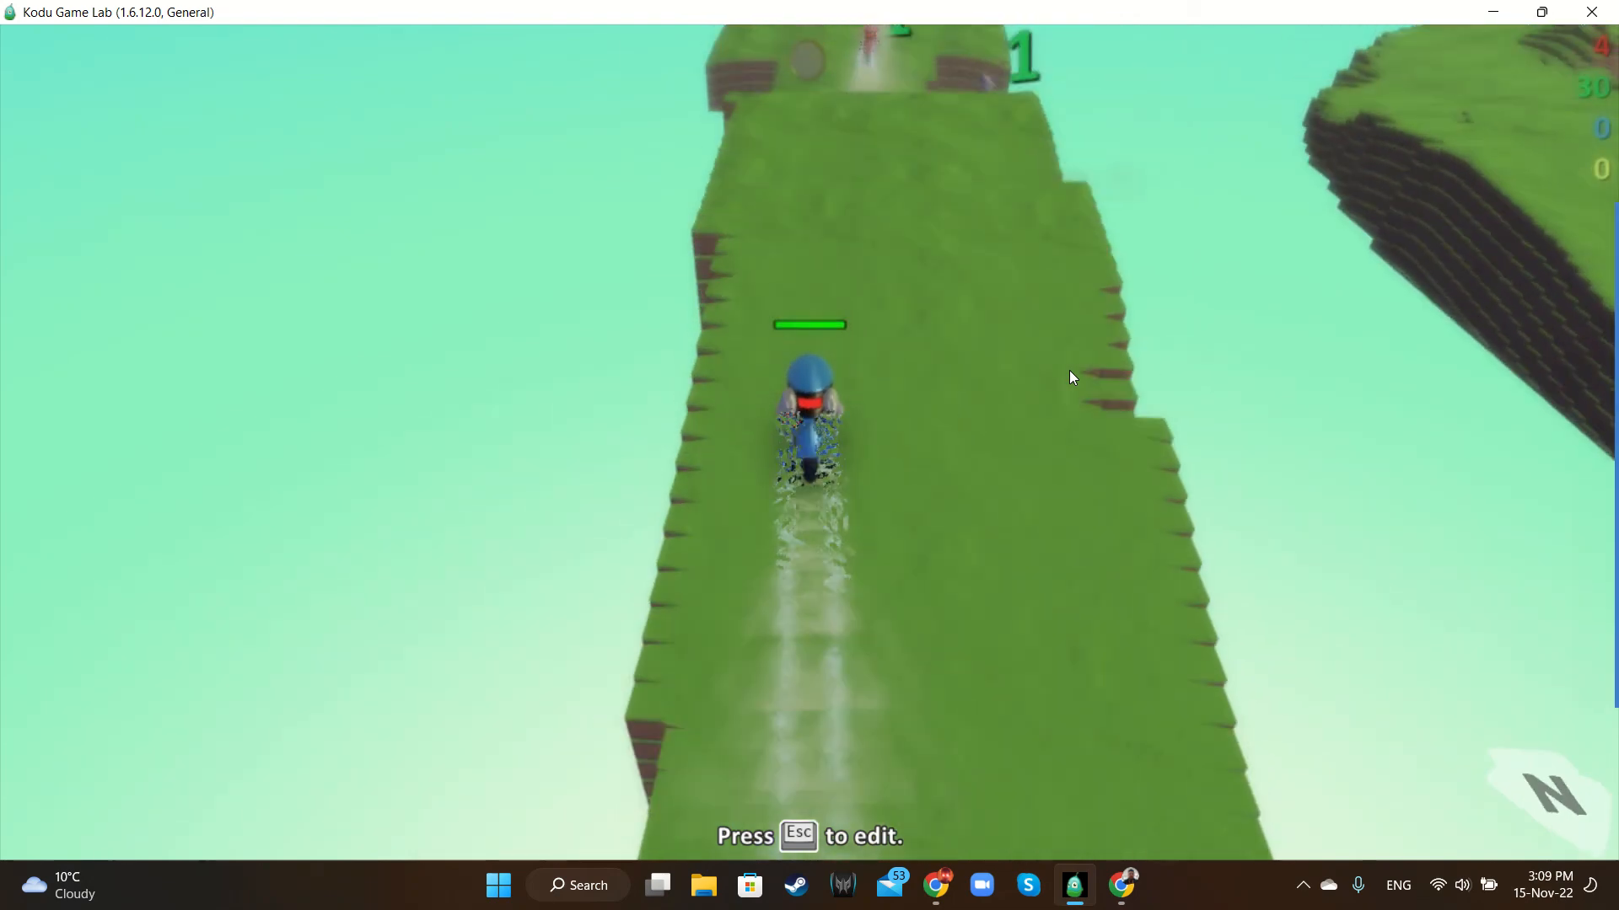
key(Escape)
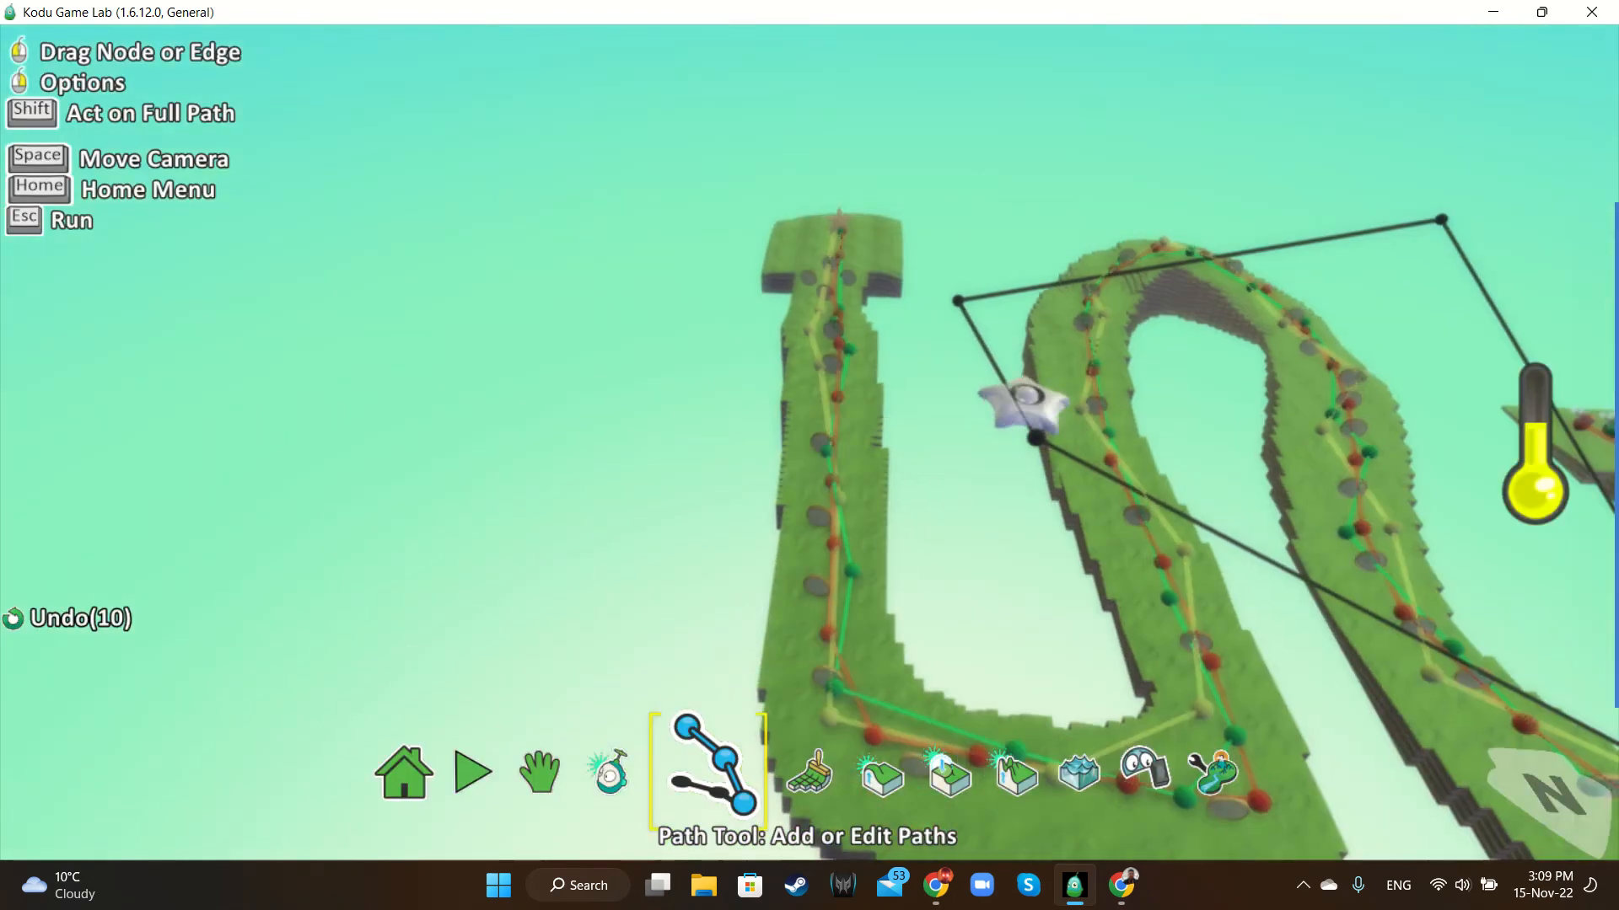
Turn off the world's Glass Walls setting and test-run the race to the end area before returning to editing
click(1214, 775)
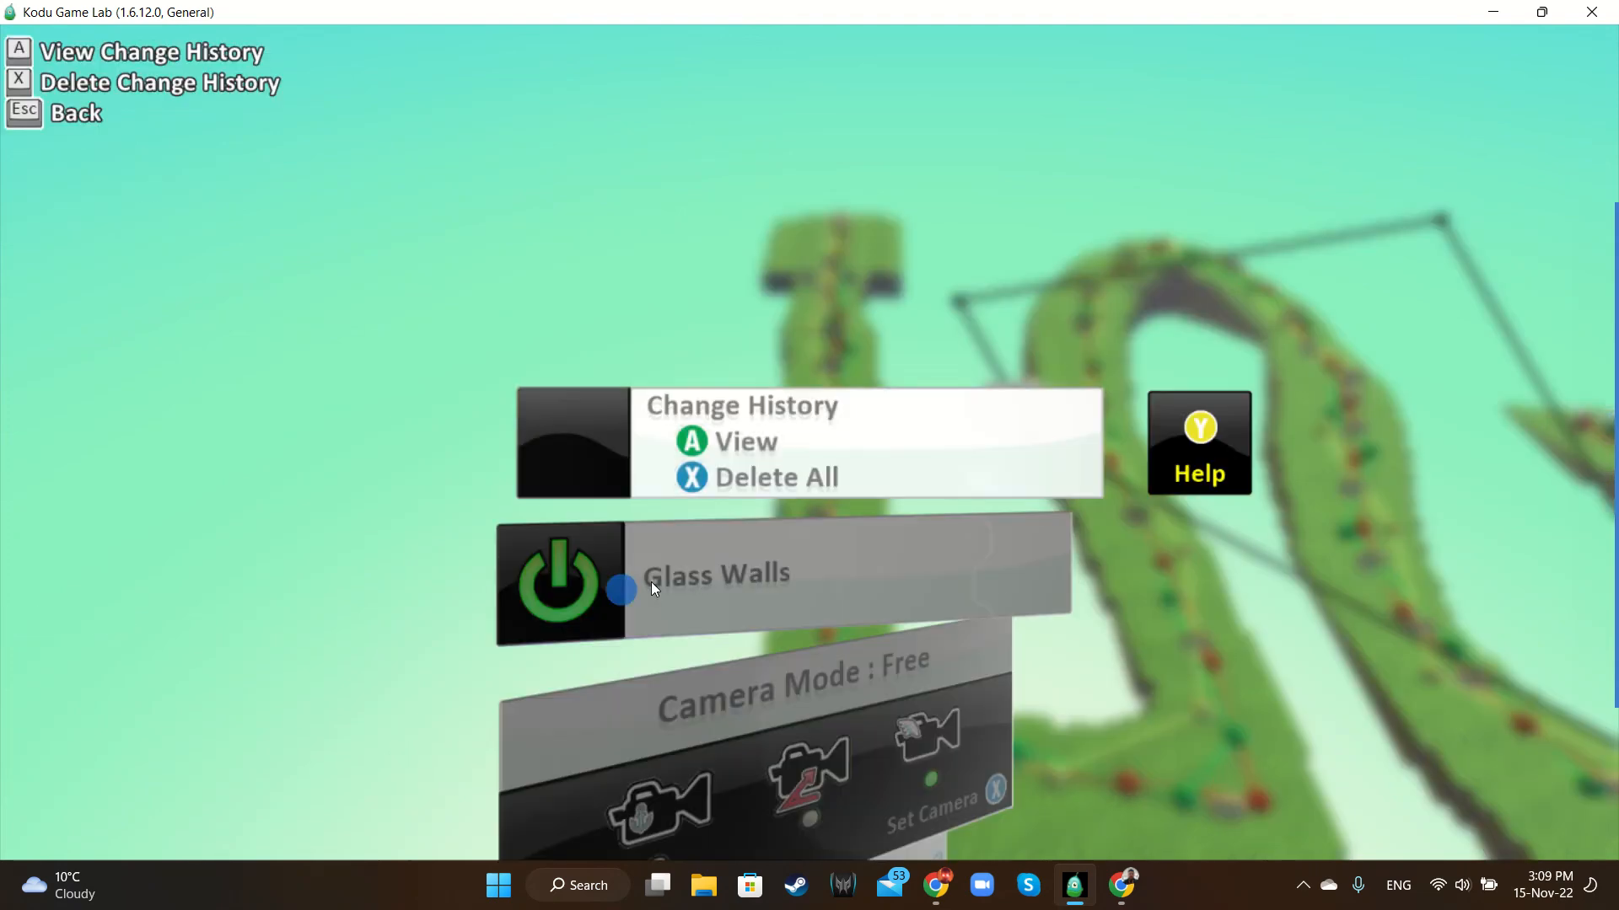
click(651, 582)
click(646, 466)
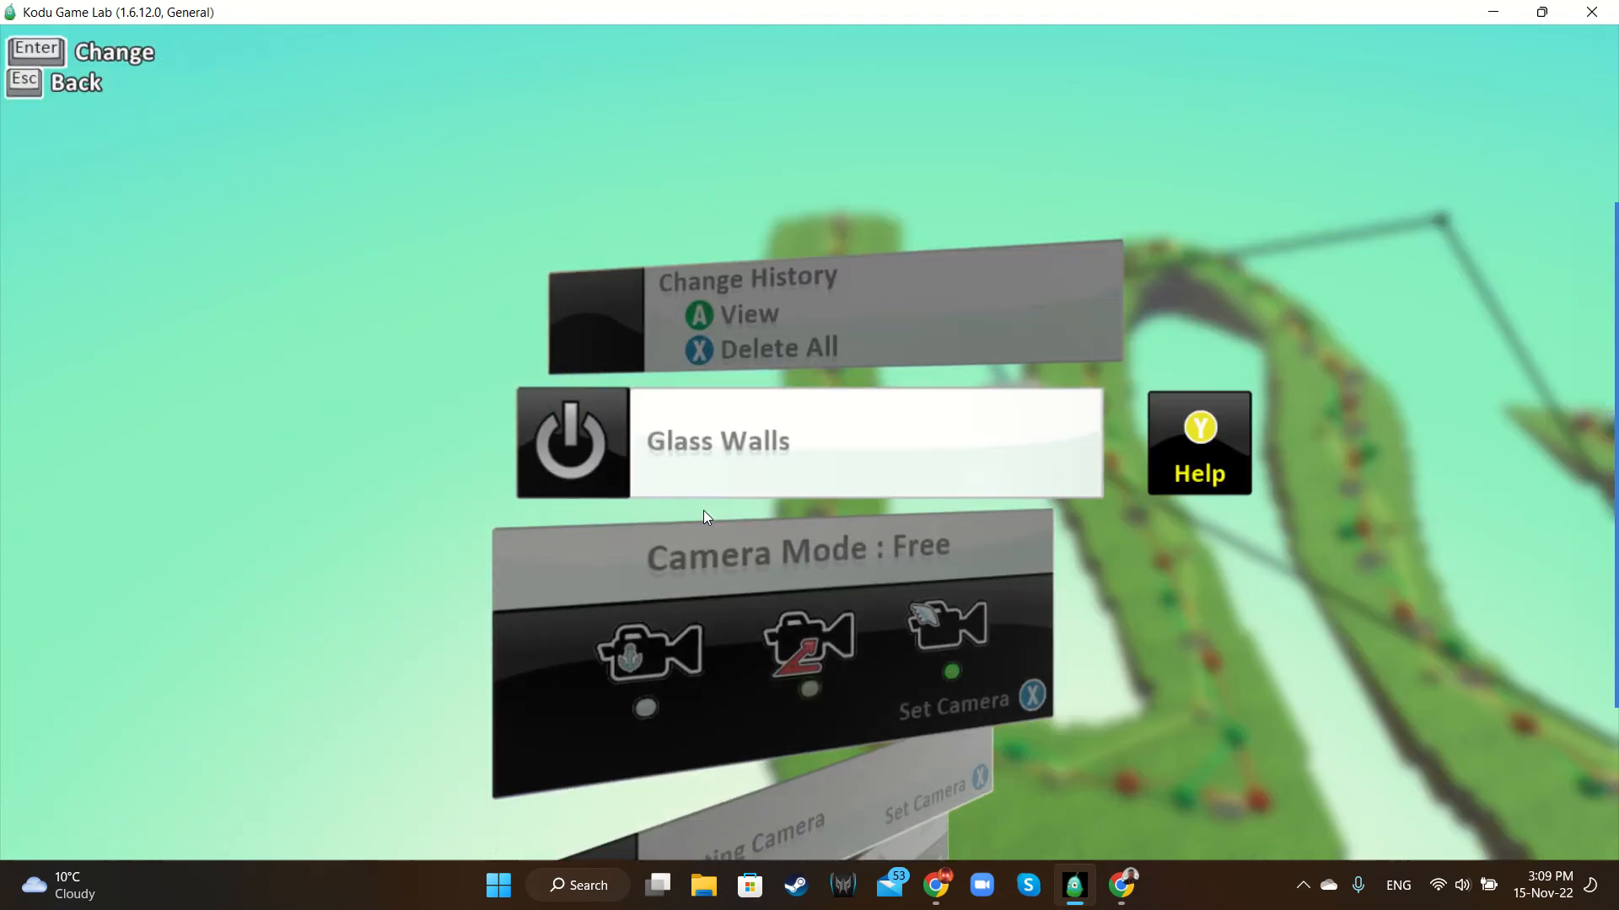
key(Escape)
click(501, 770)
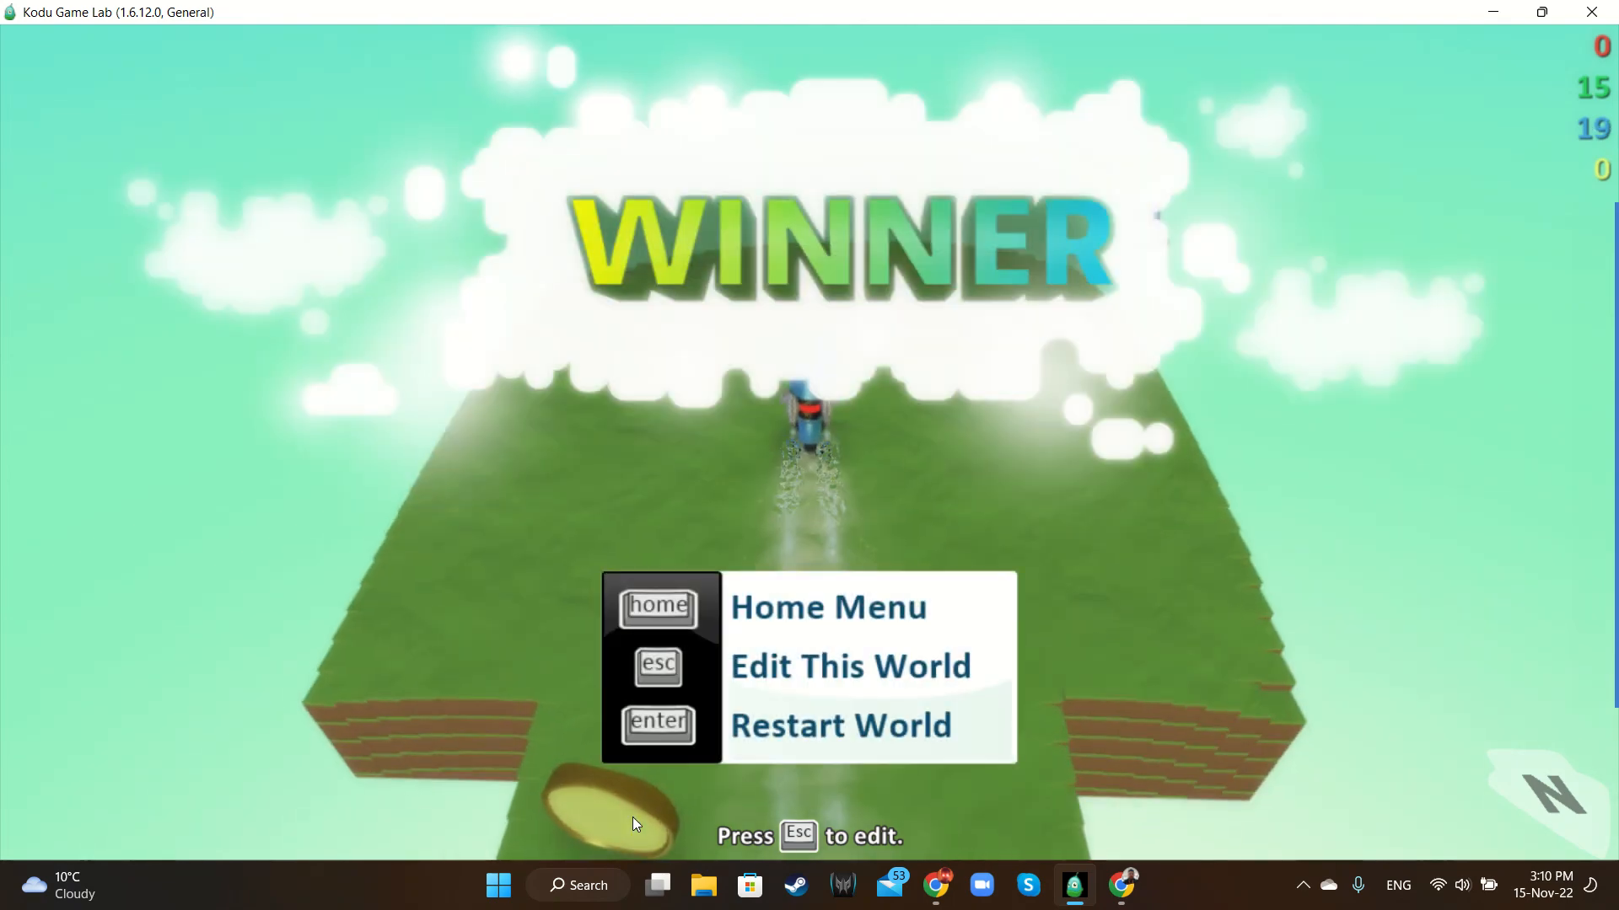
key(Escape)
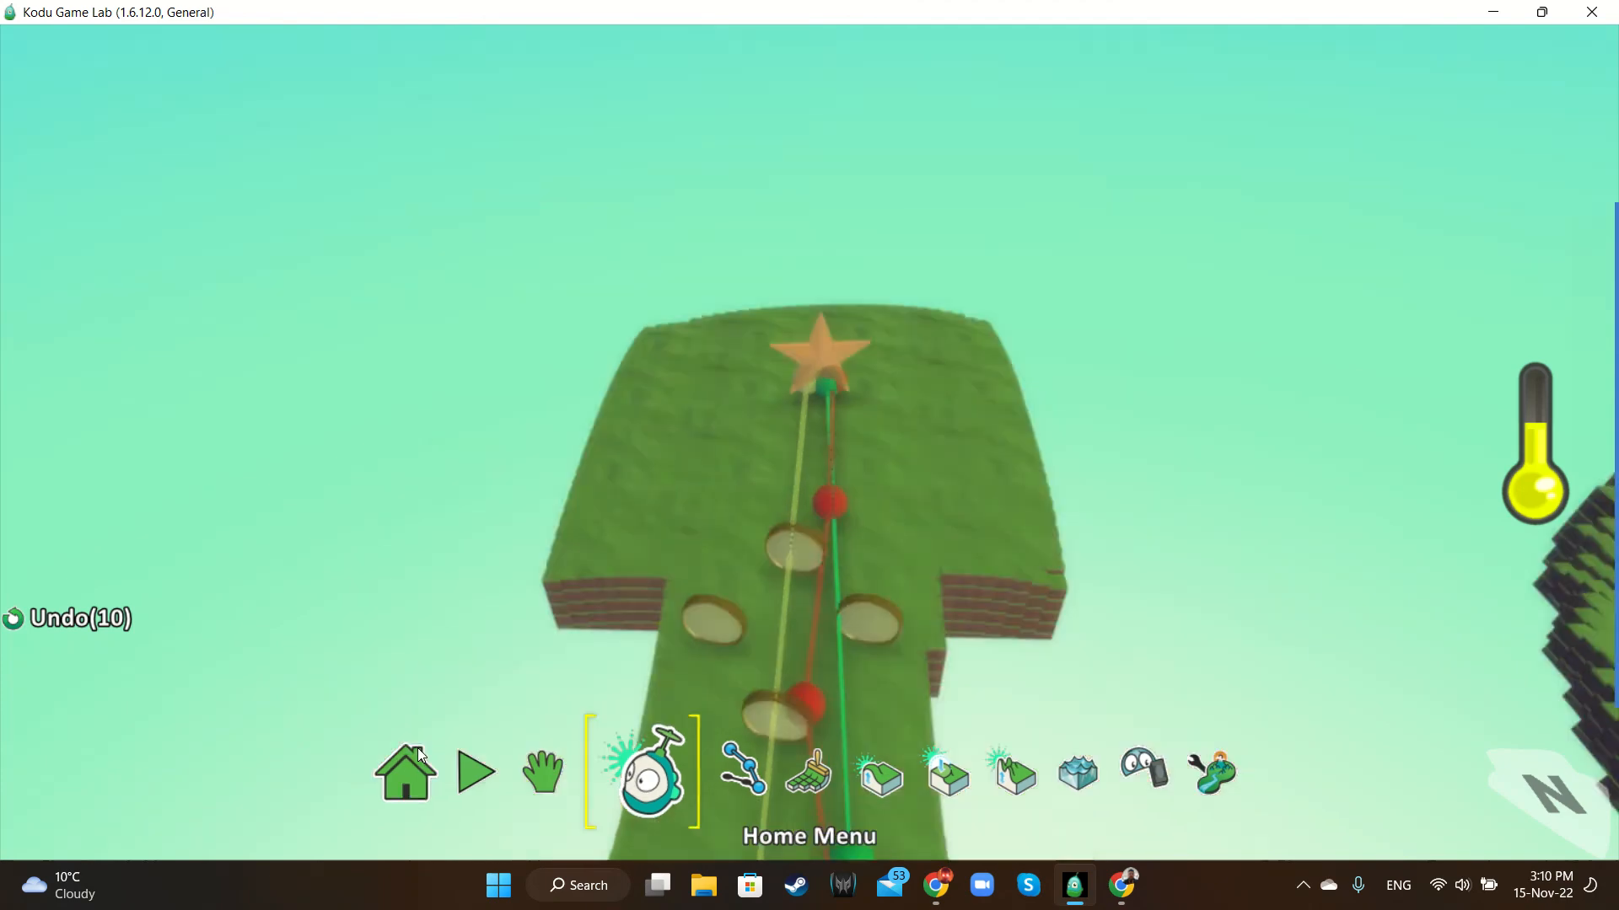
Remove the red condition from the blue cycle's bumped-cycle damage rule, and test-run the race to the finish before returning to editing
click(796, 747)
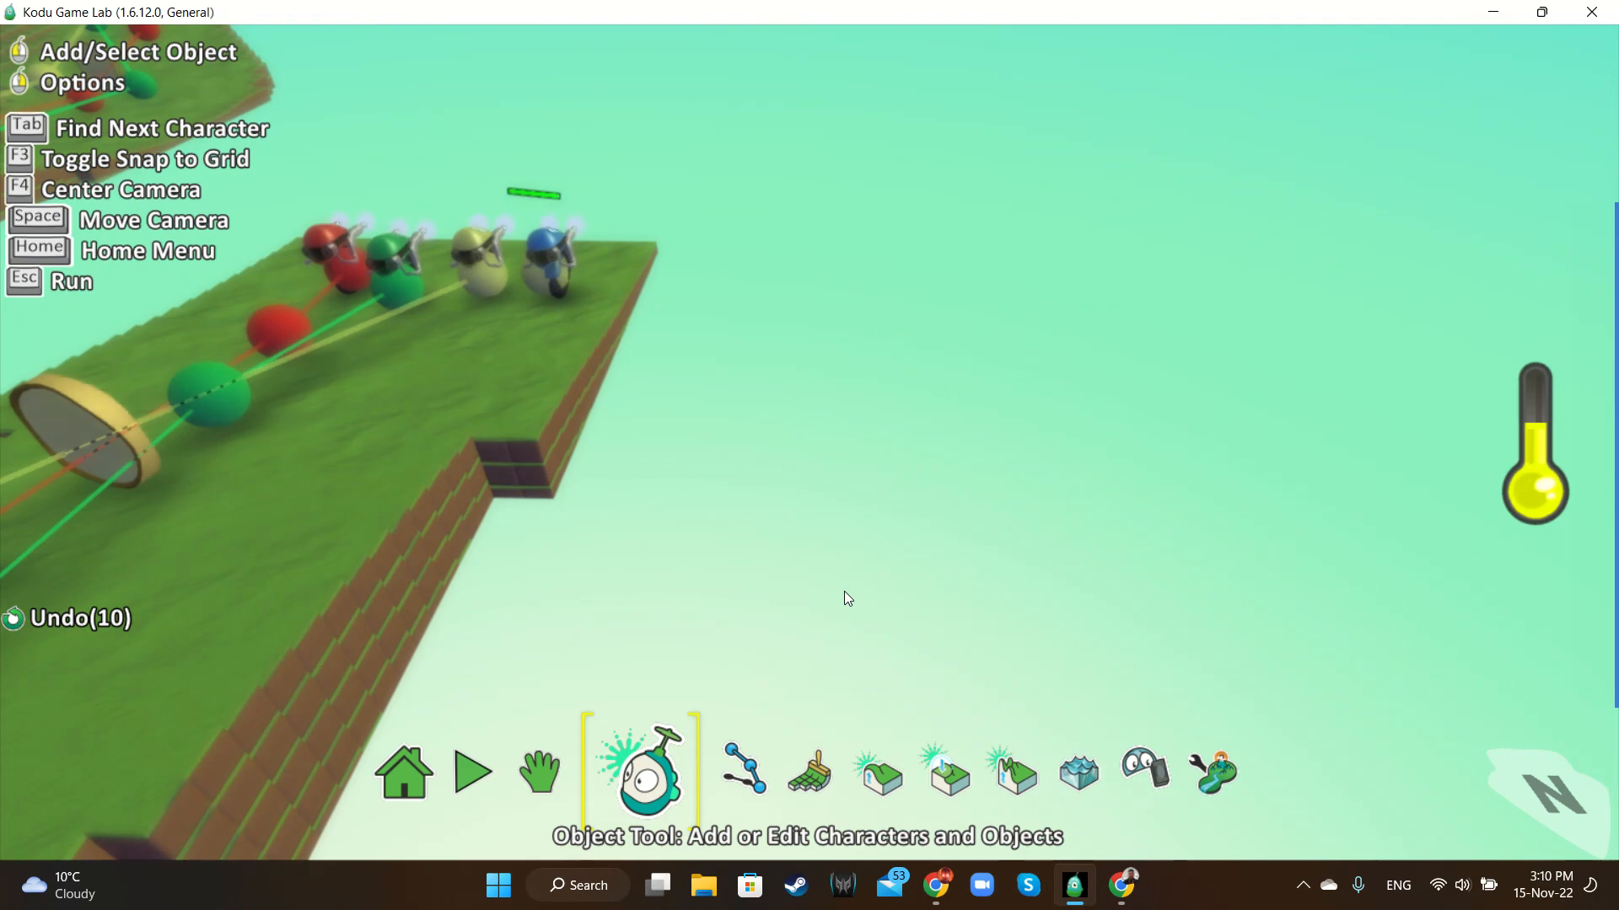
right_drag(844, 592, 898, 624)
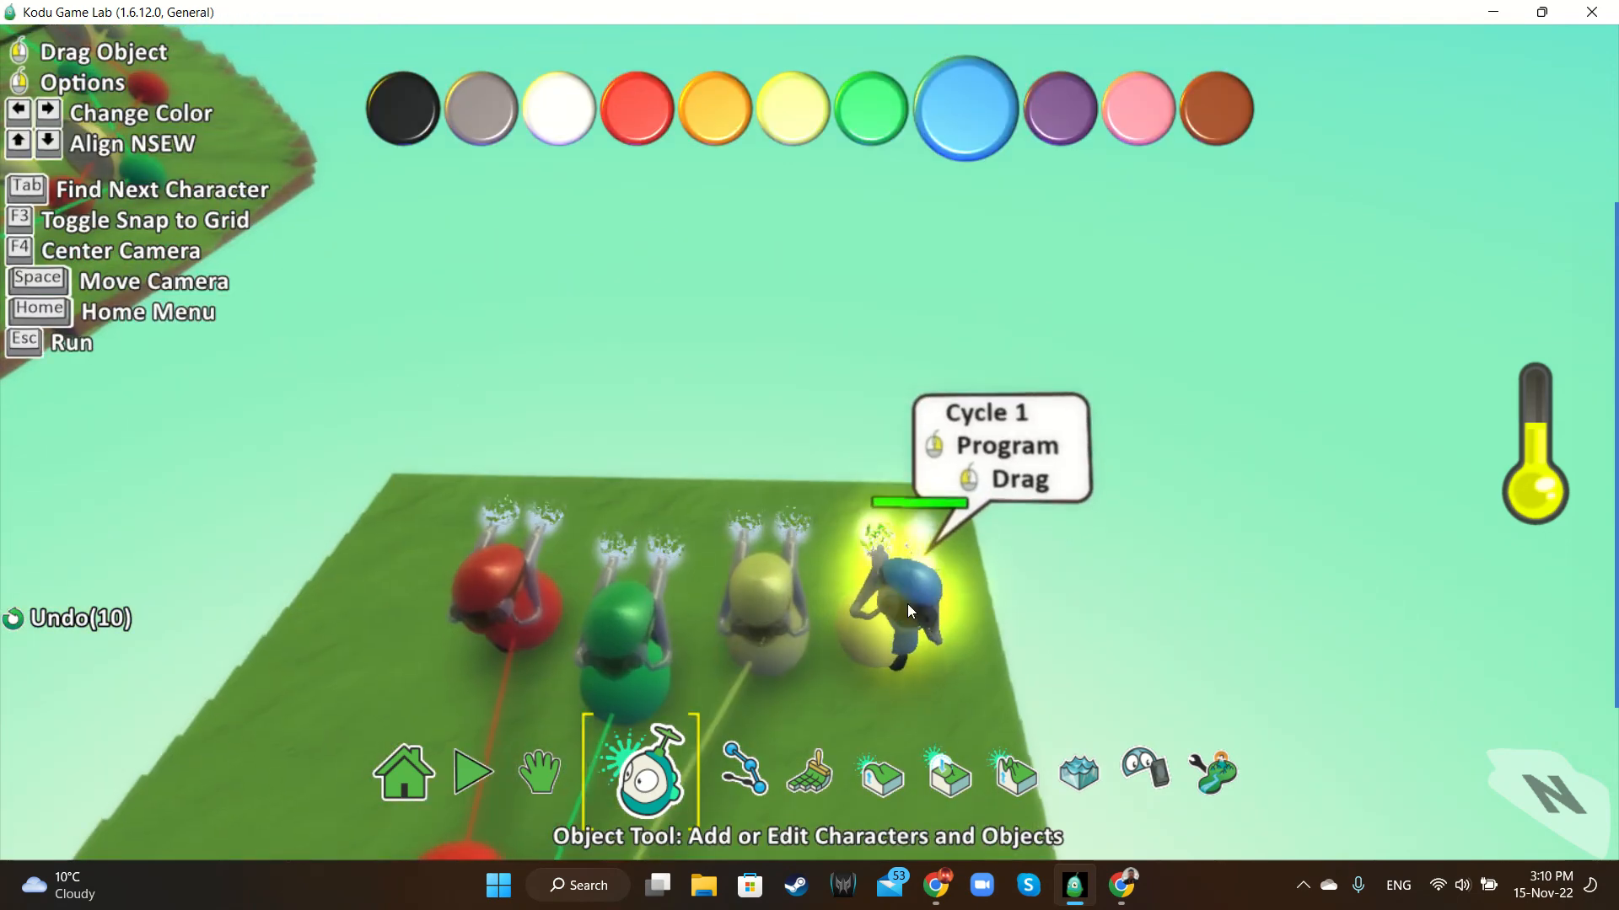
right_click(906, 604)
click(971, 381)
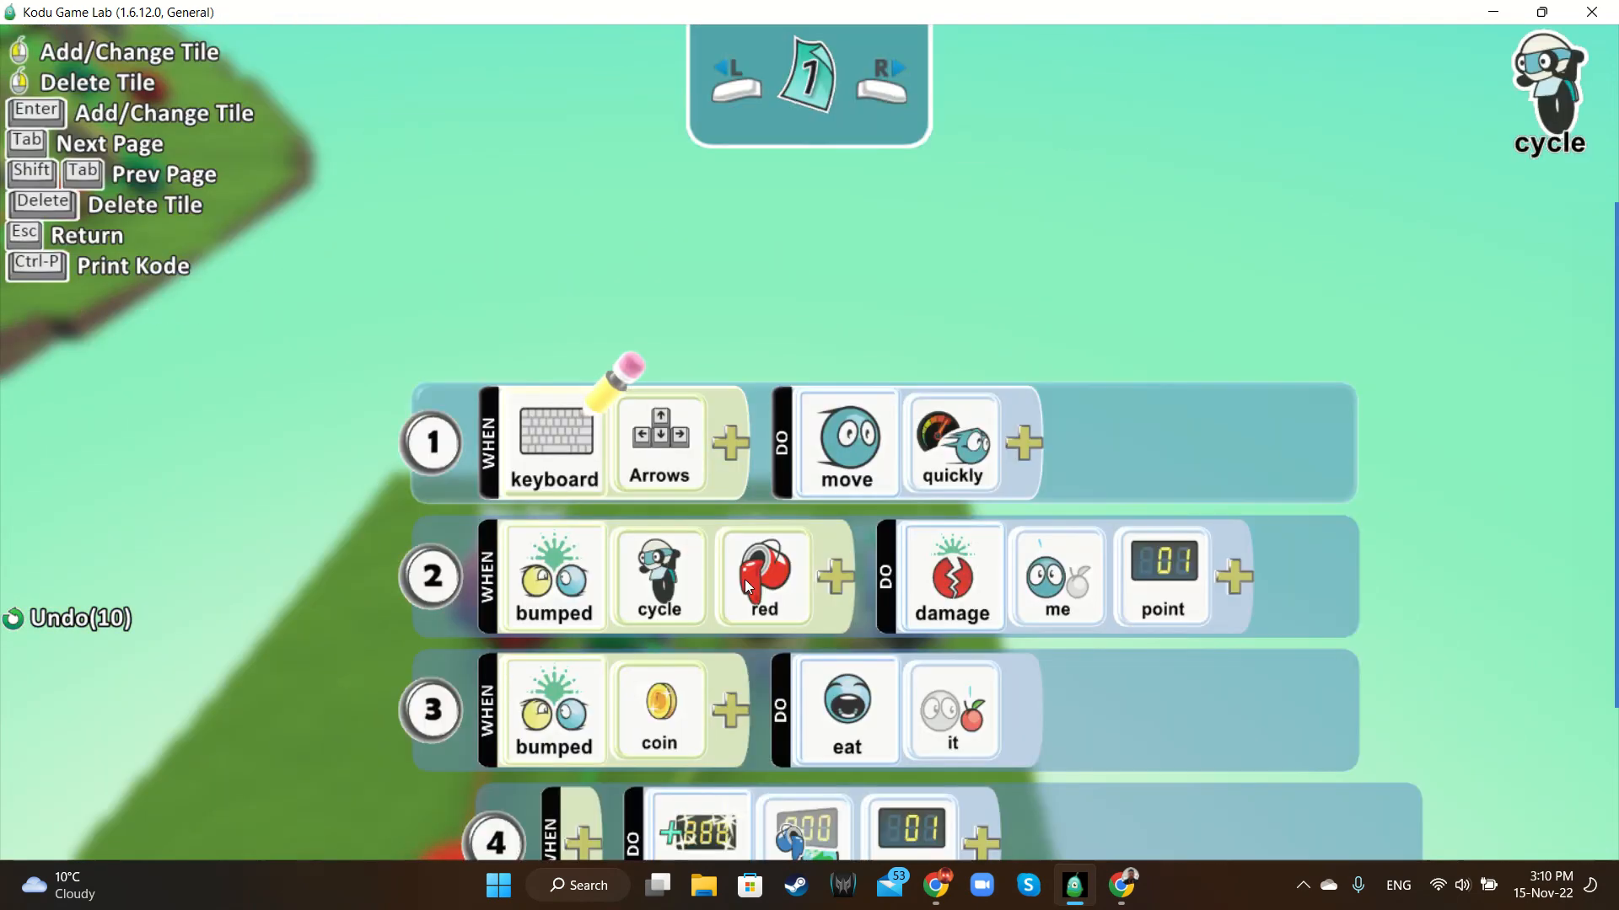
scroll(611, 554, down, 1)
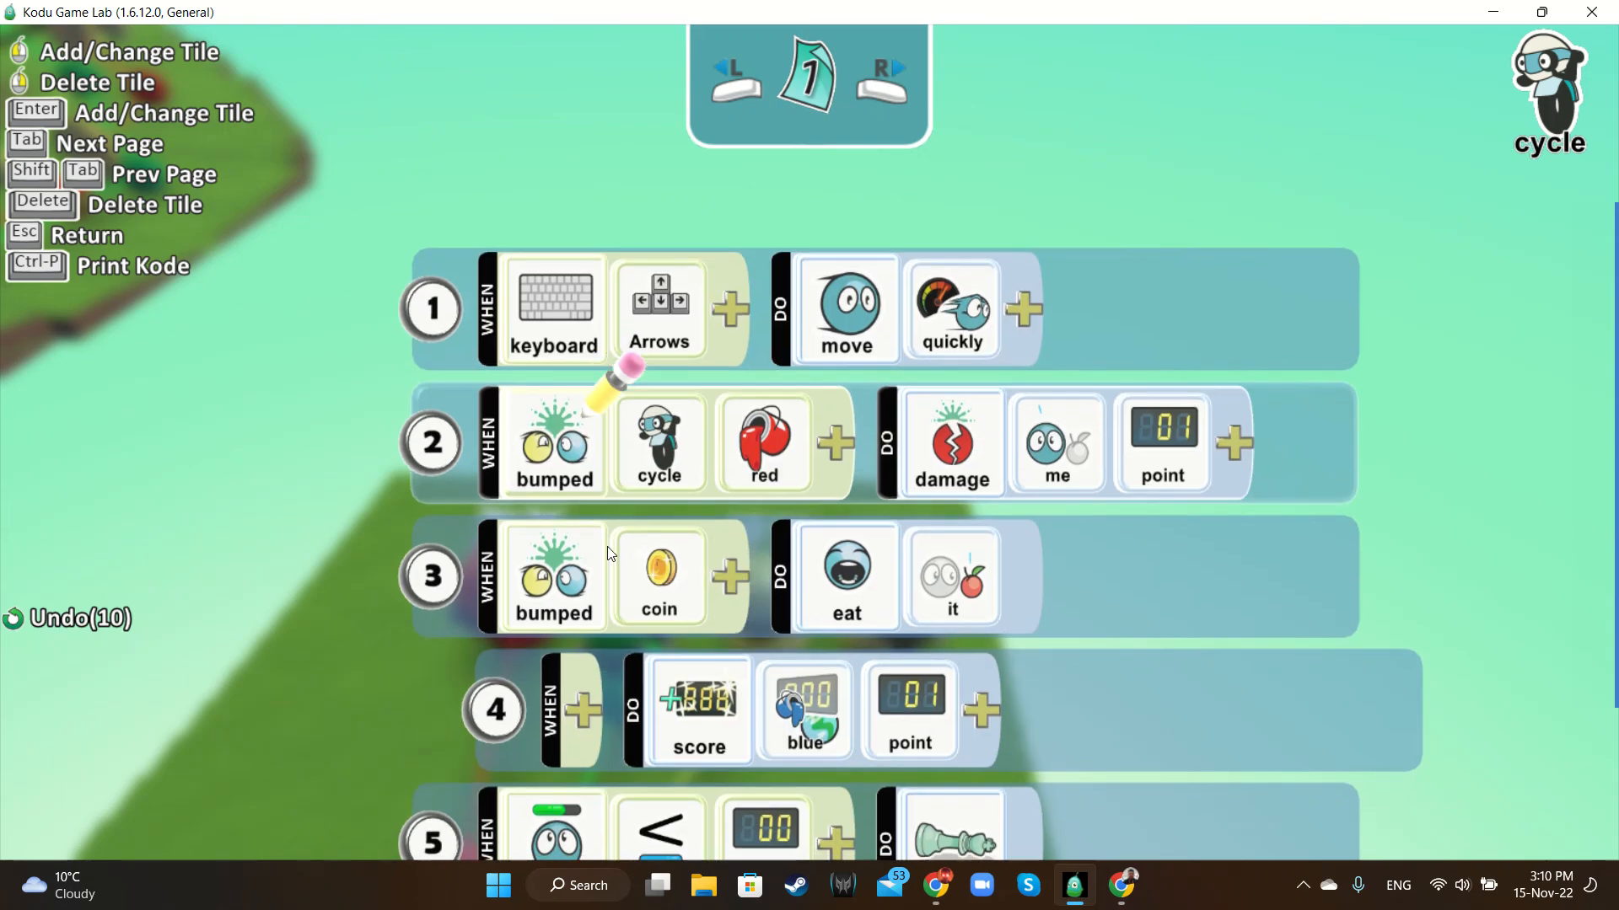
right_click(763, 447)
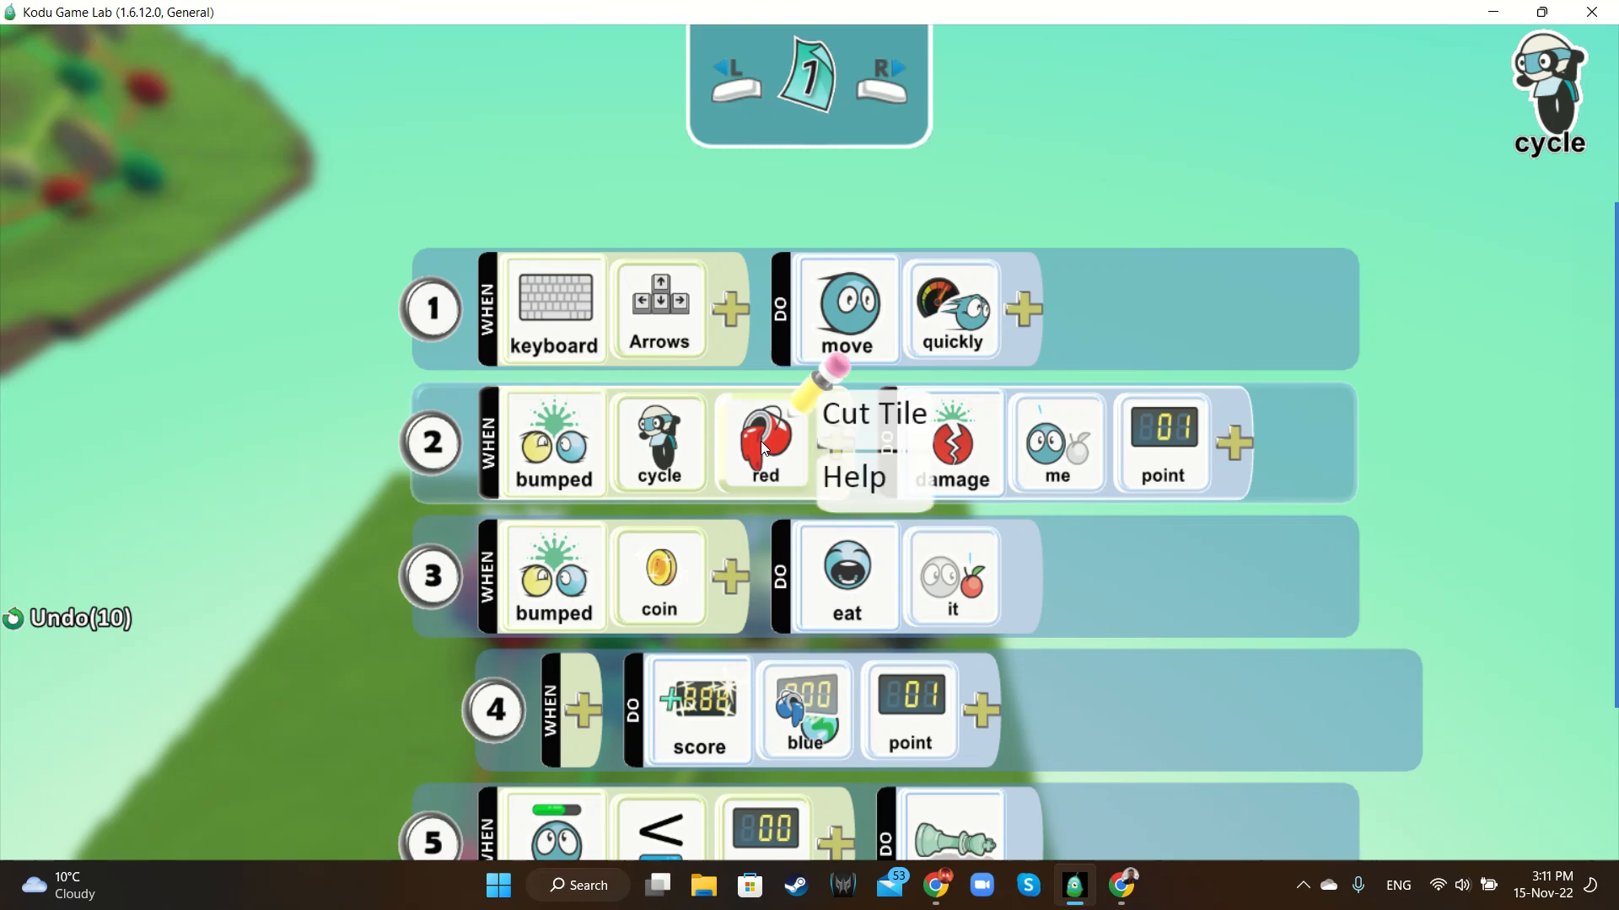
click(840, 419)
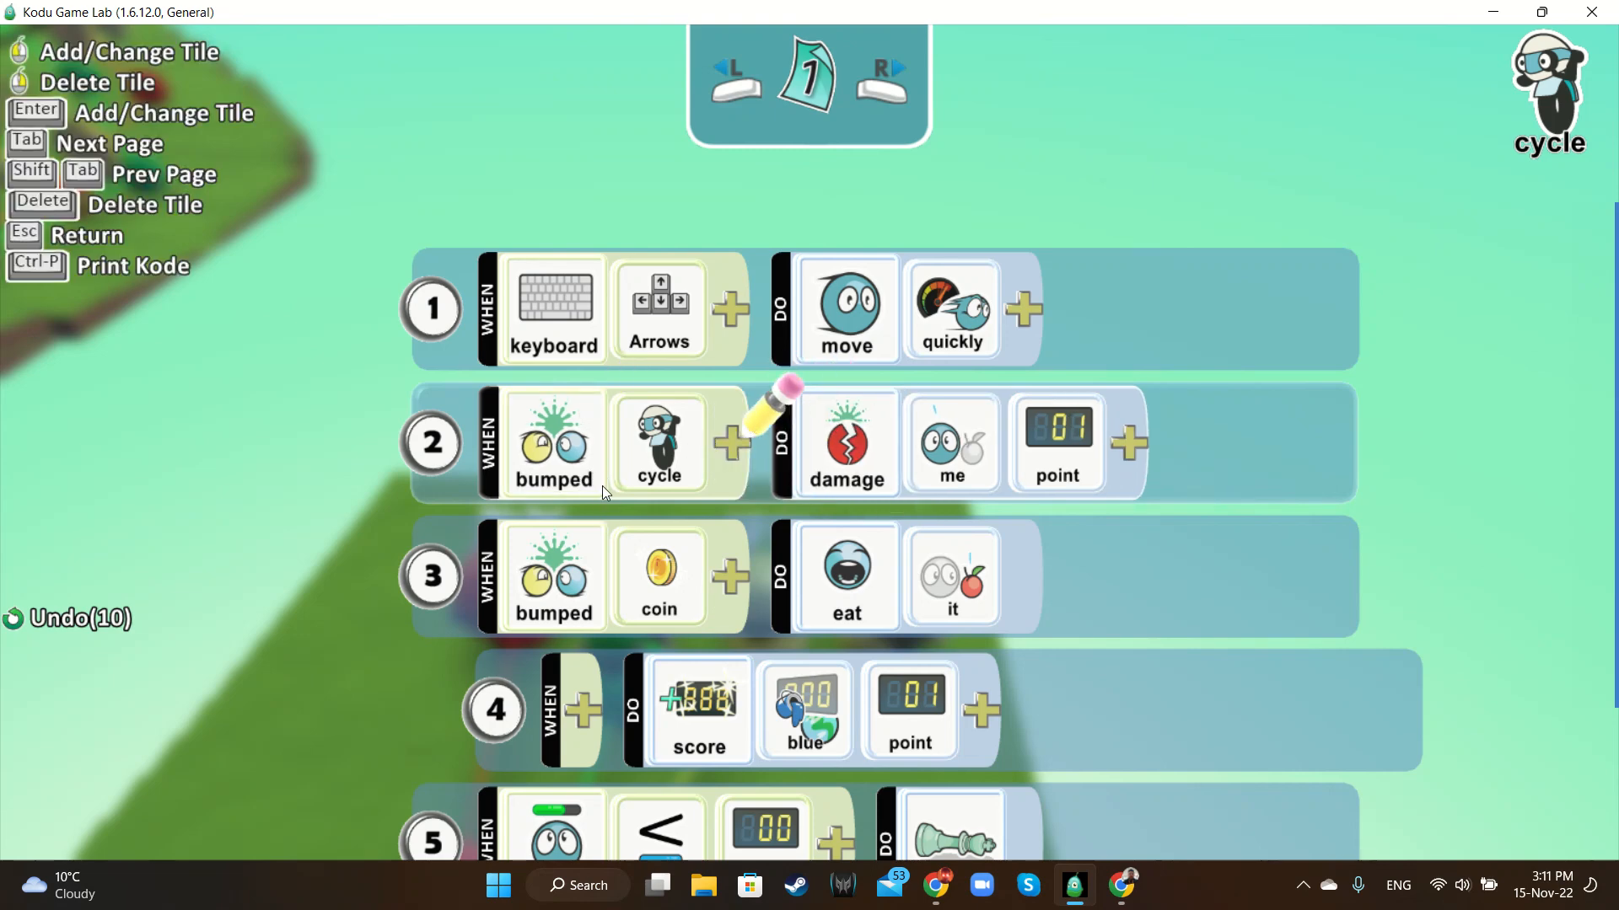
key(Escape)
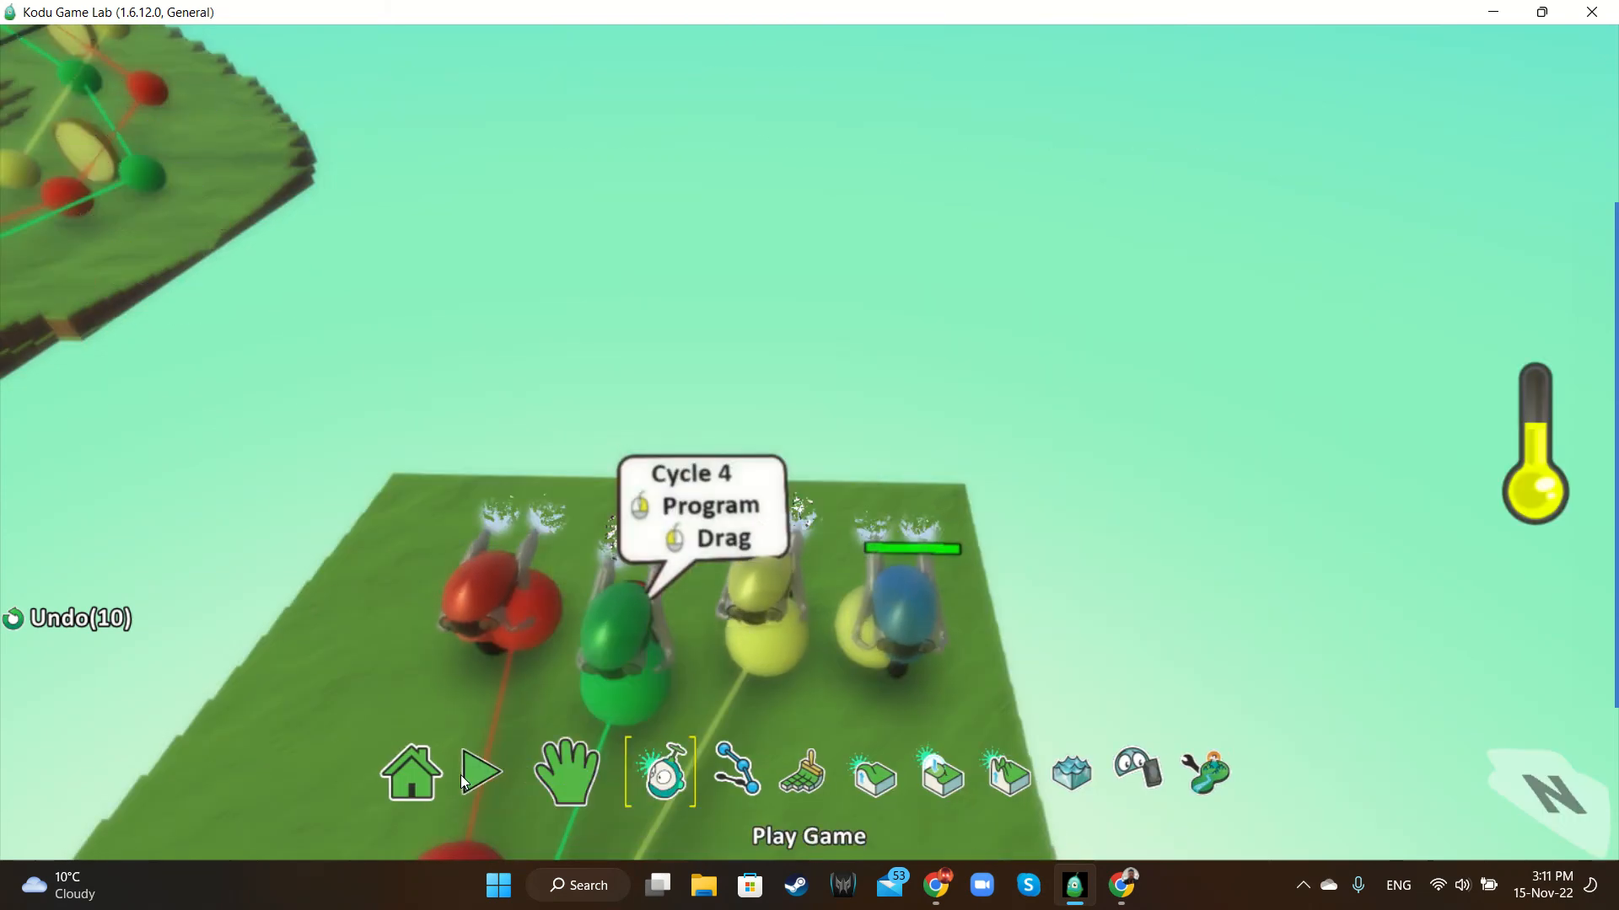
click(493, 775)
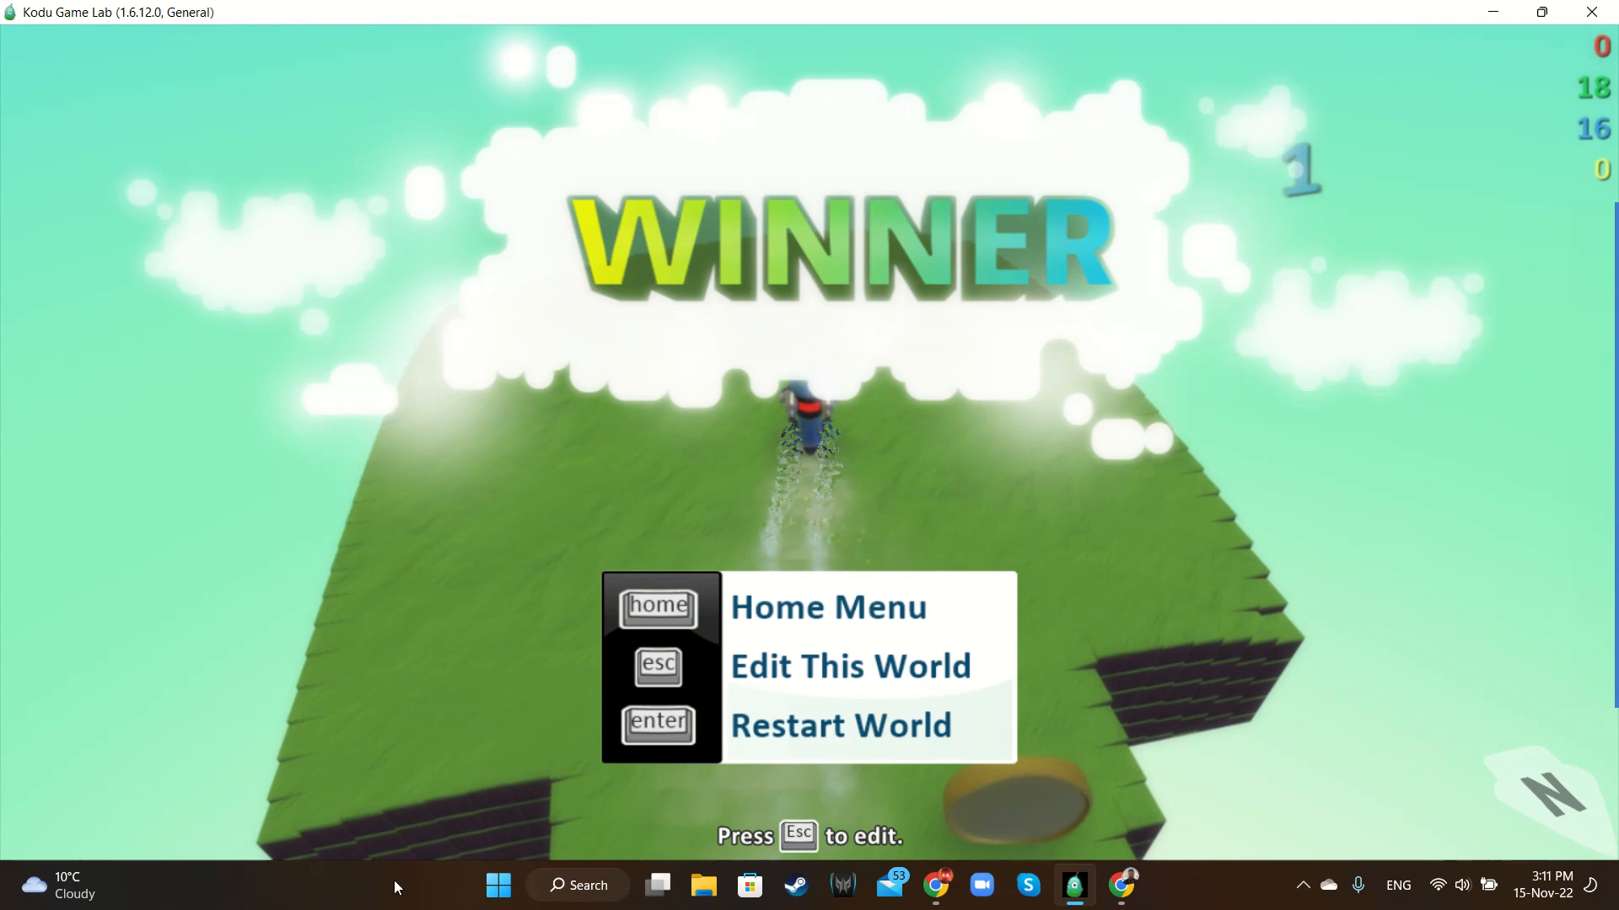
key(Escape)
Save the world with the author's first name and the class 9A added after "Racing Game with Paths" in its name
click(436, 769)
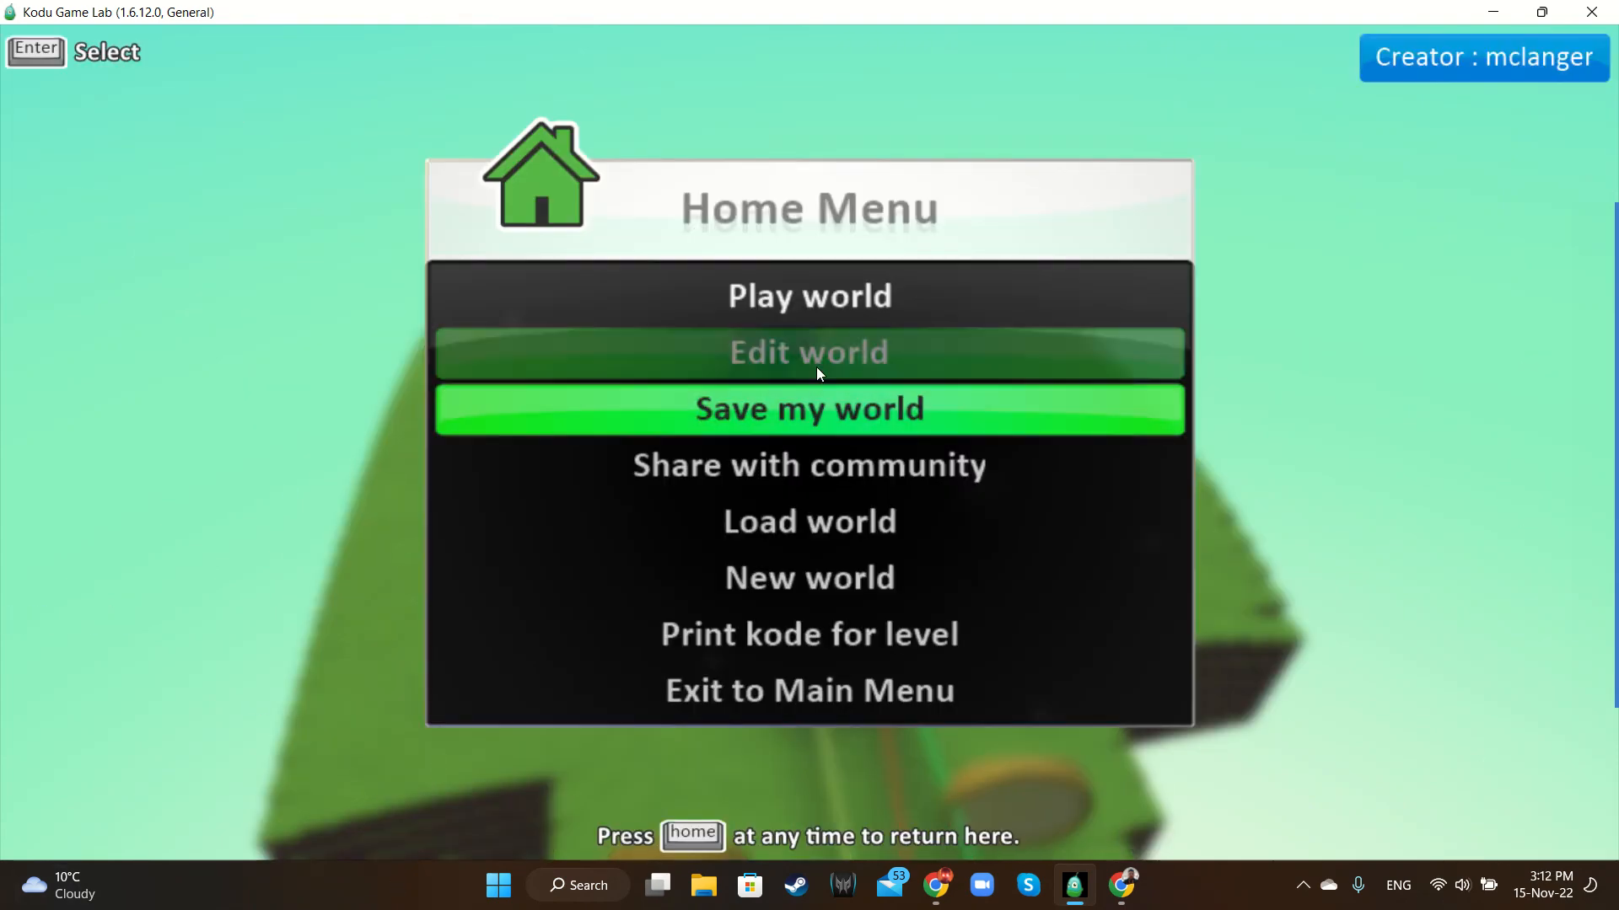
click(811, 428)
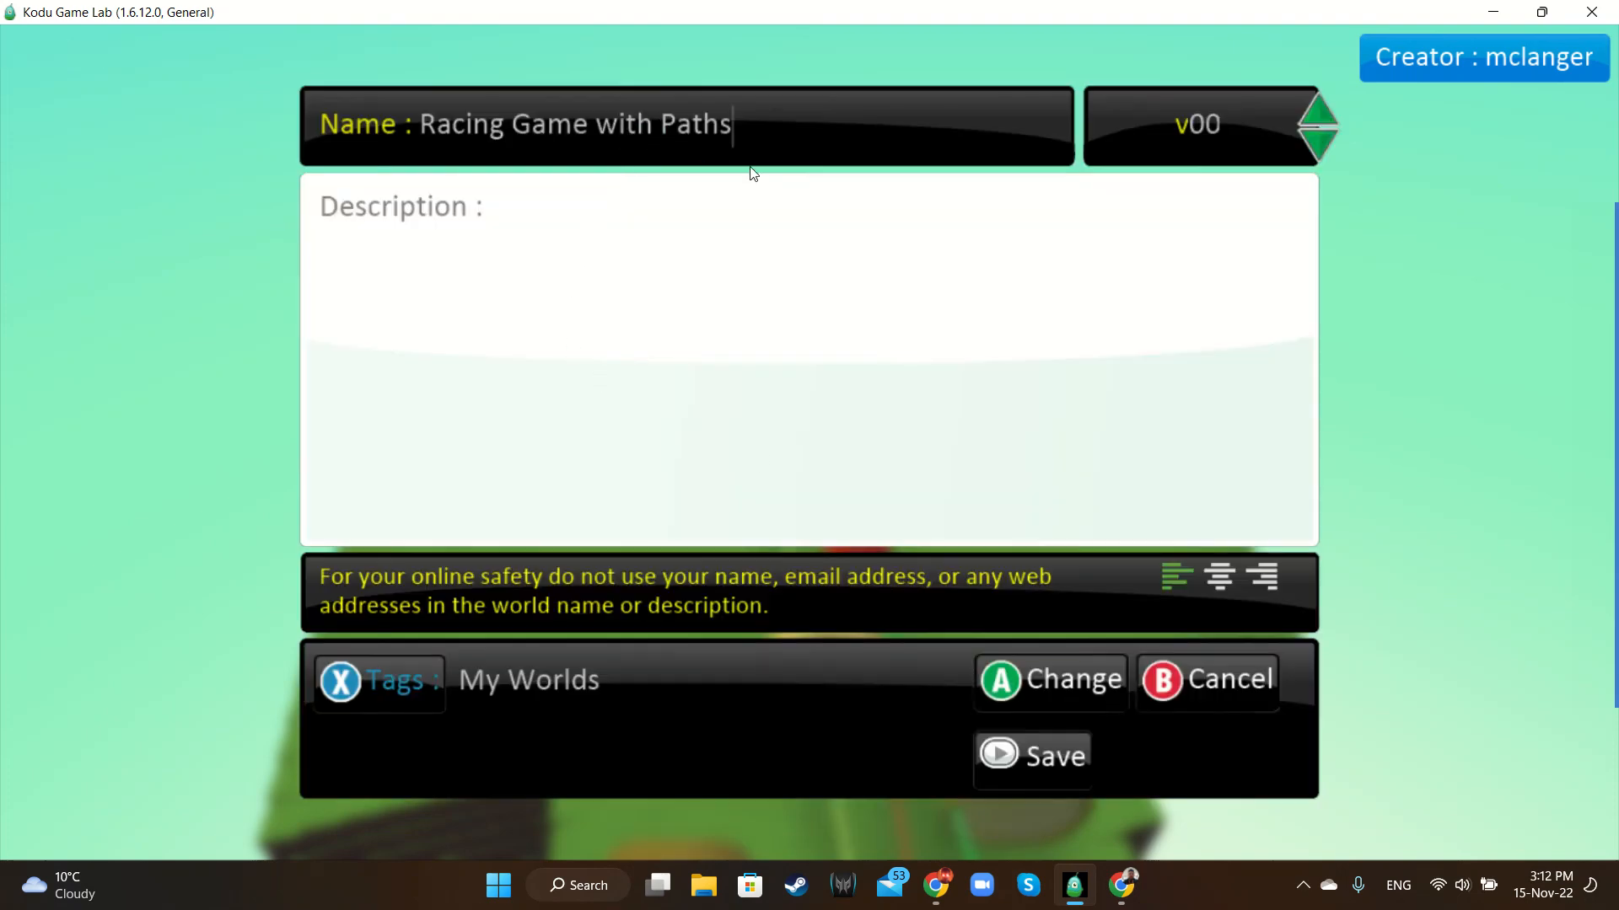
key(Caps_Lock)
text(Ma)
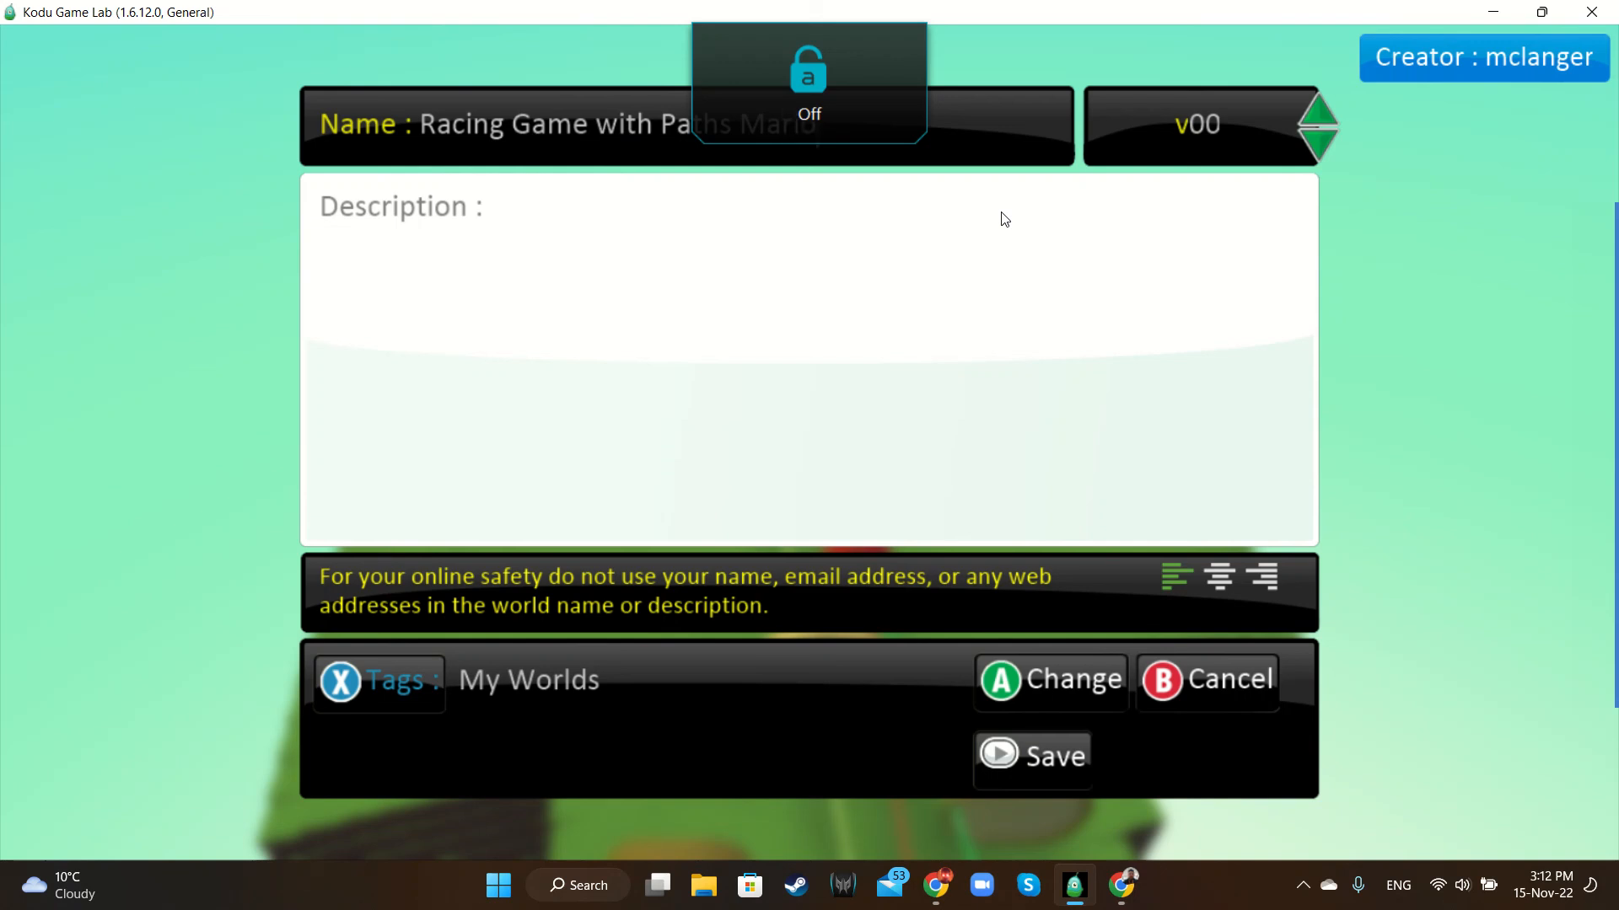
text(rio)
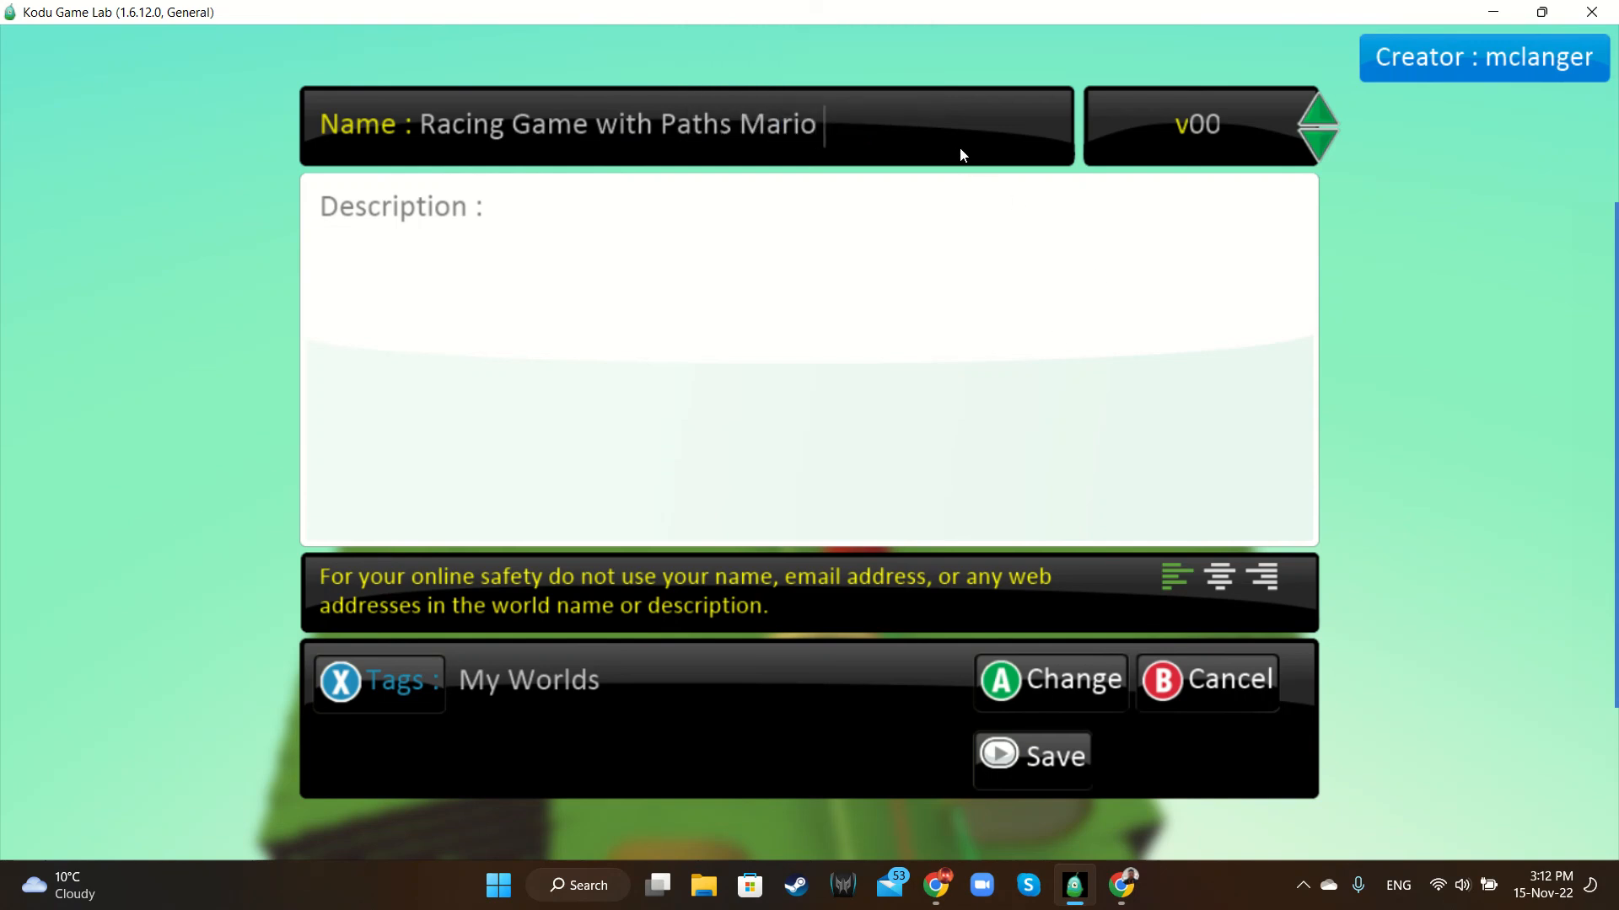
key(Caps_Lock)
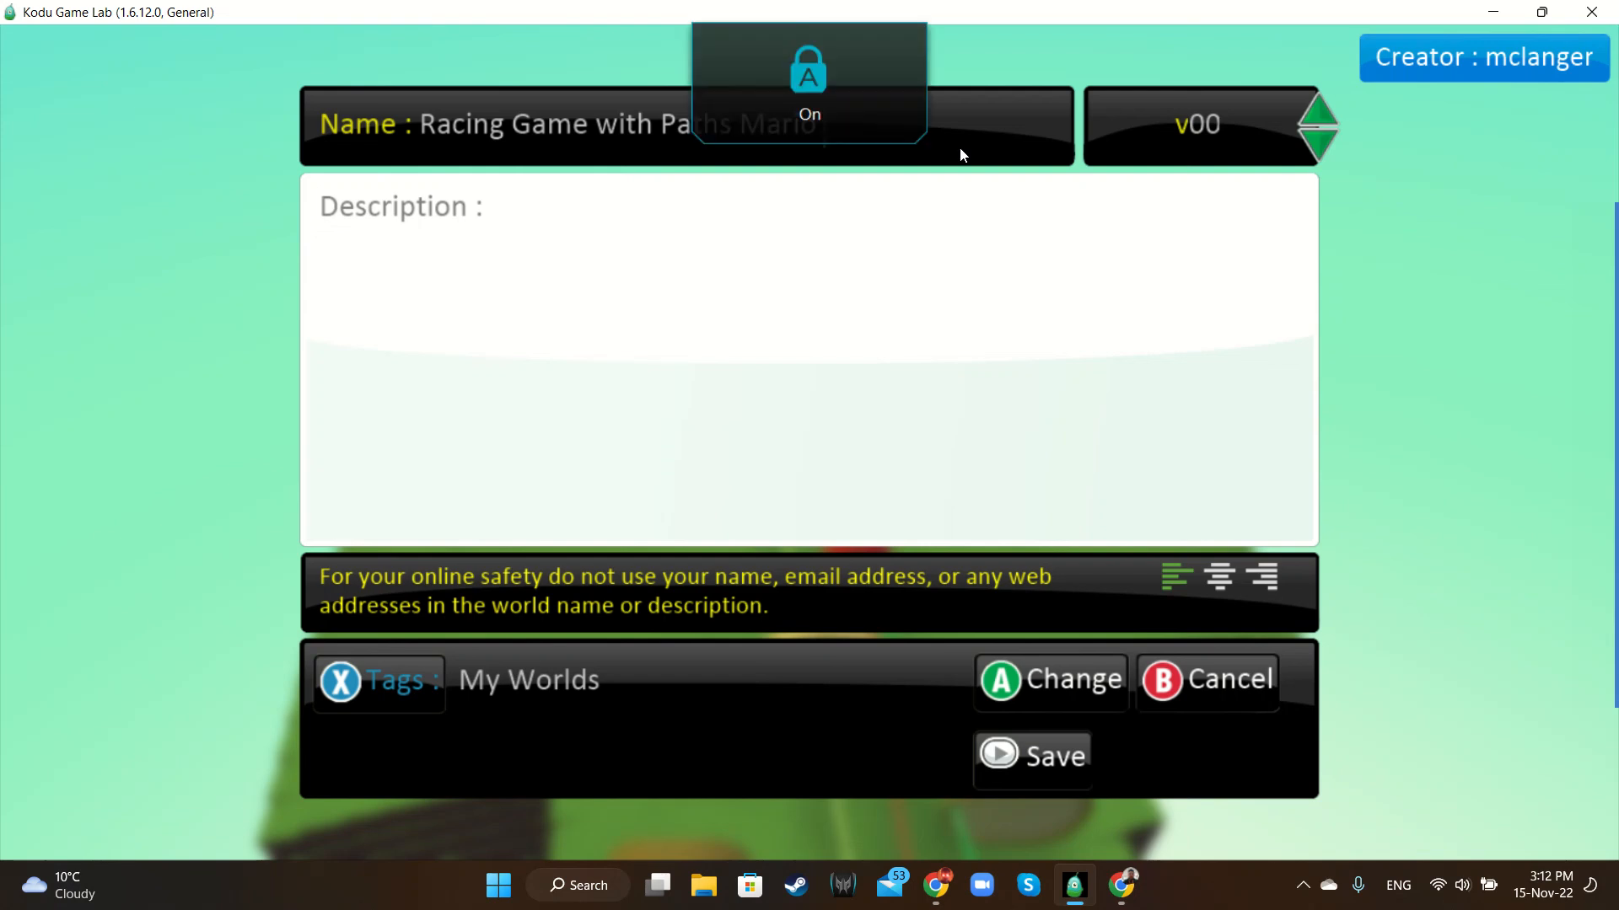
text(9A)
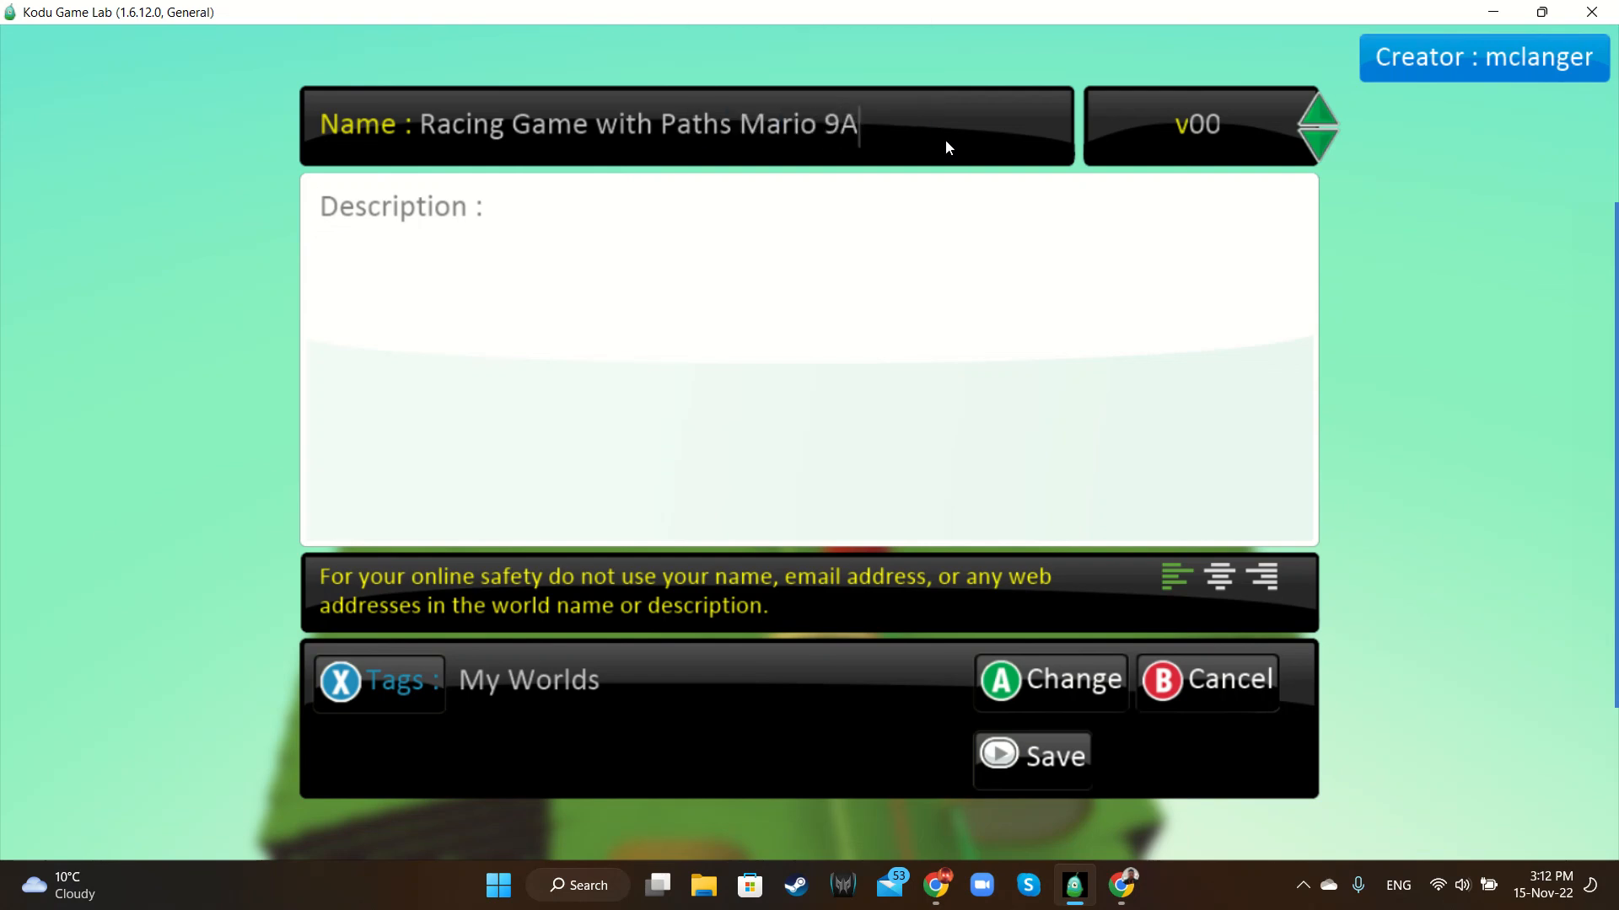
key(BackSpace)
text(A)
click(1060, 756)
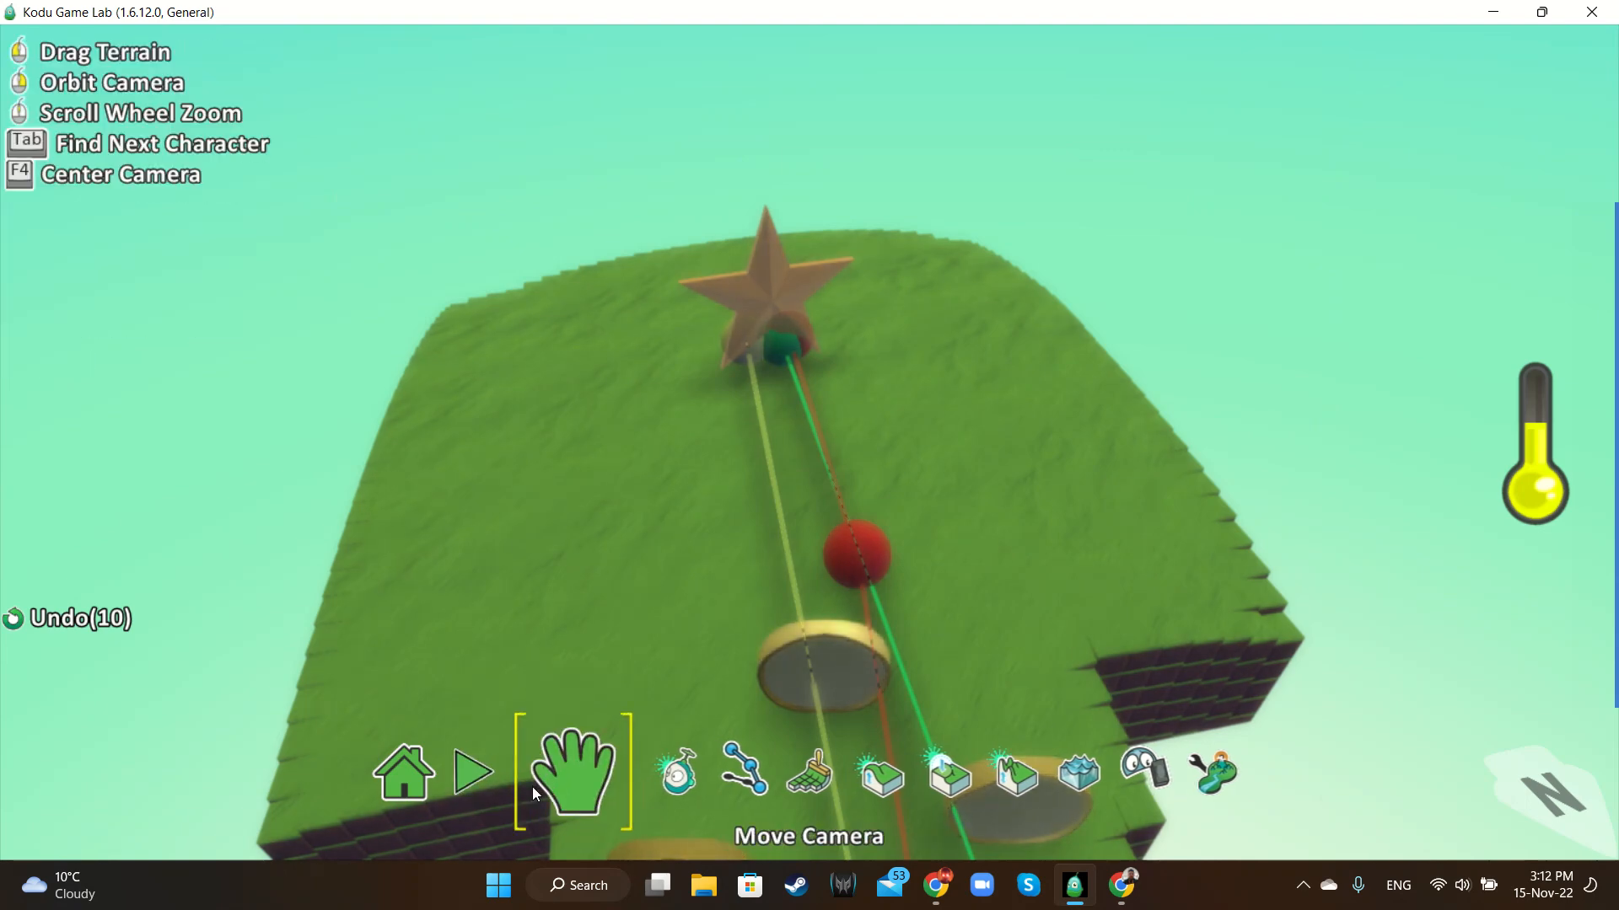
Export the newly saved racing world from the local worlds list as a Kodu2 file in the Downloads folder
click(419, 781)
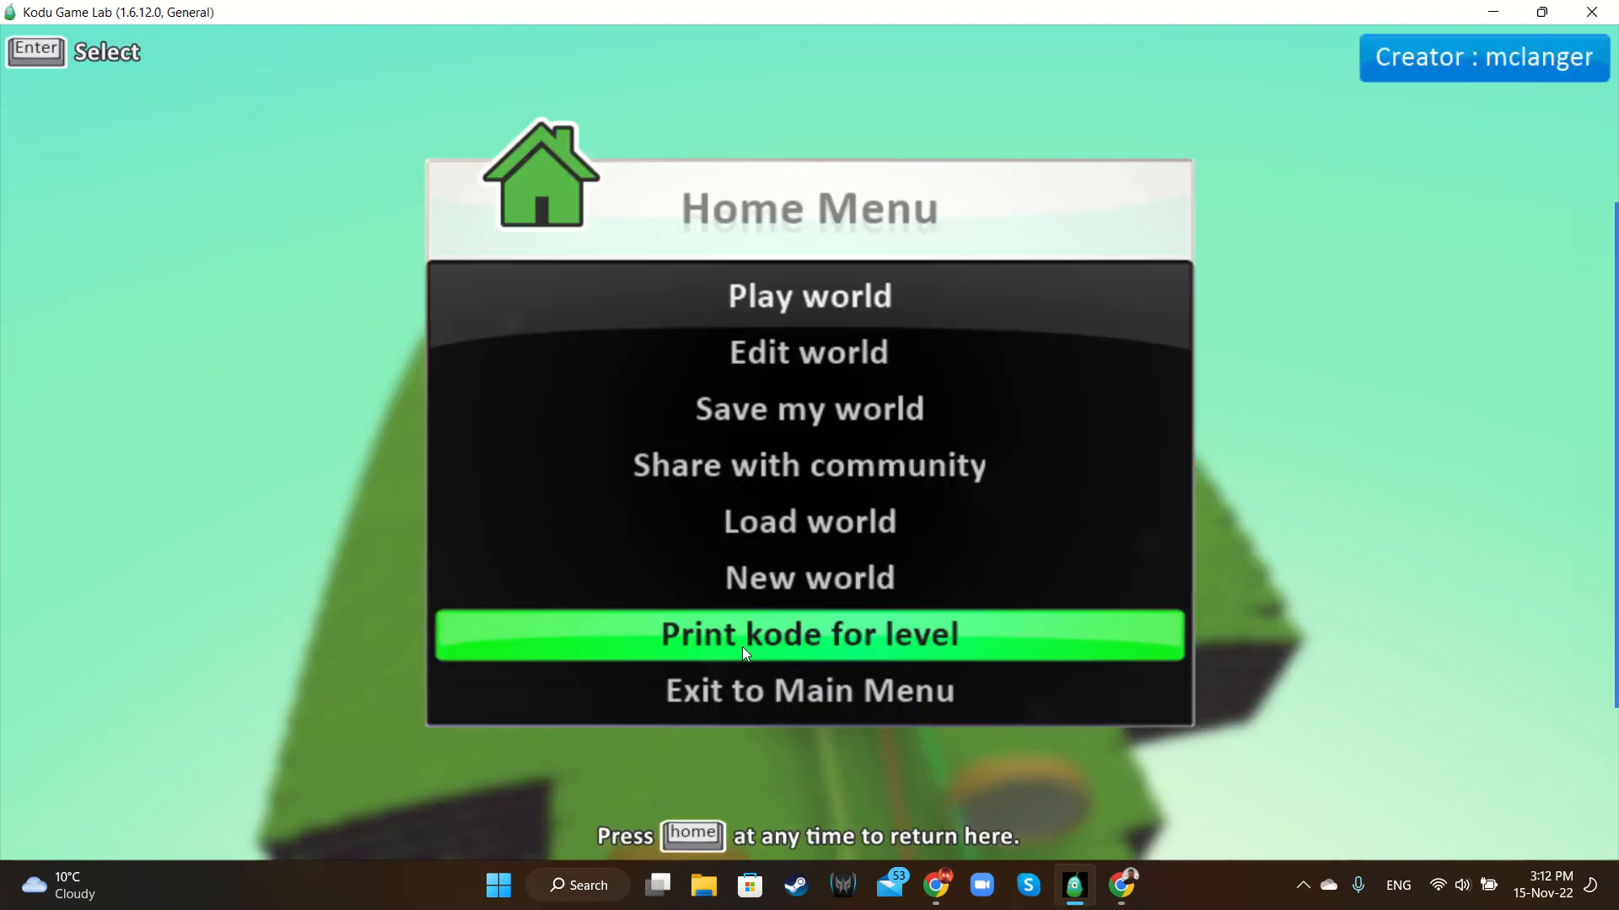
click(809, 526)
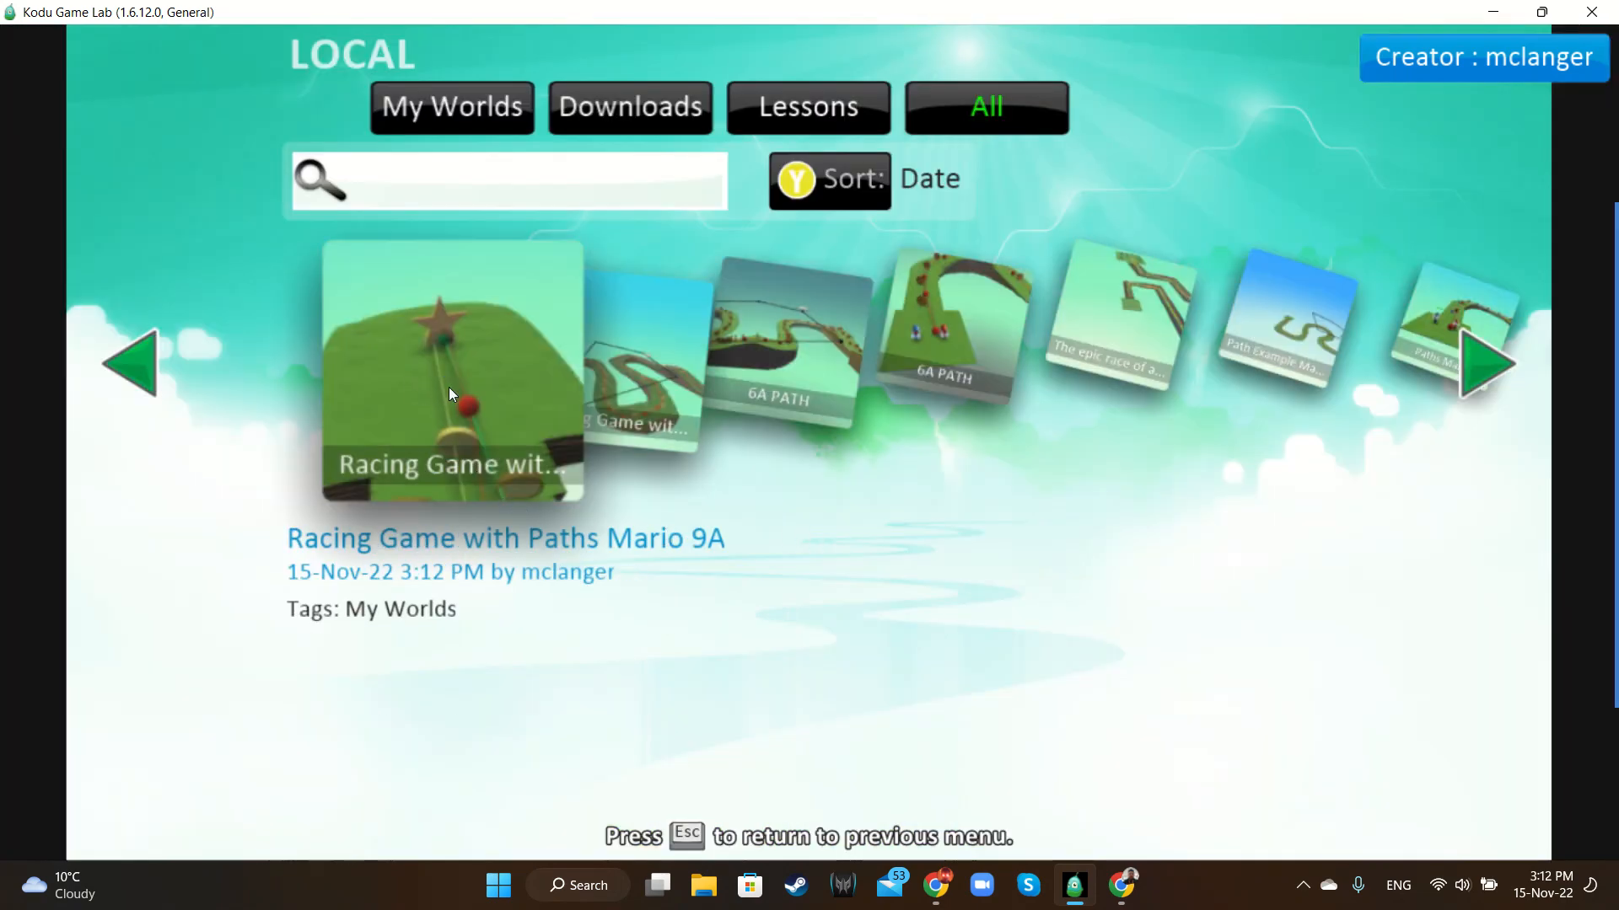
click(449, 387)
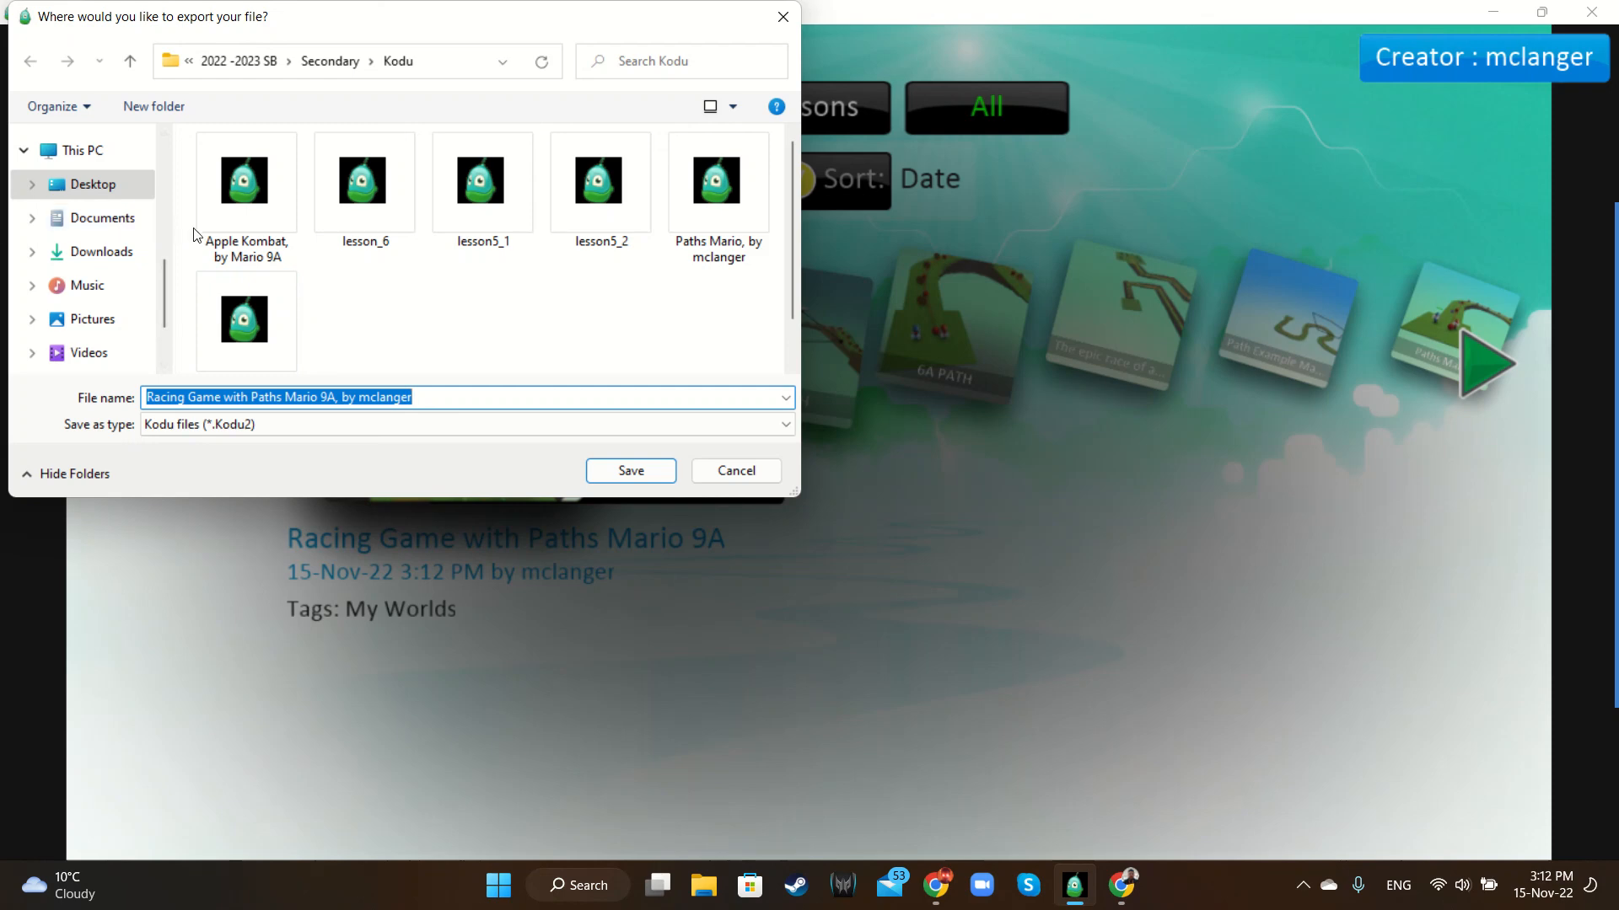
click(108, 253)
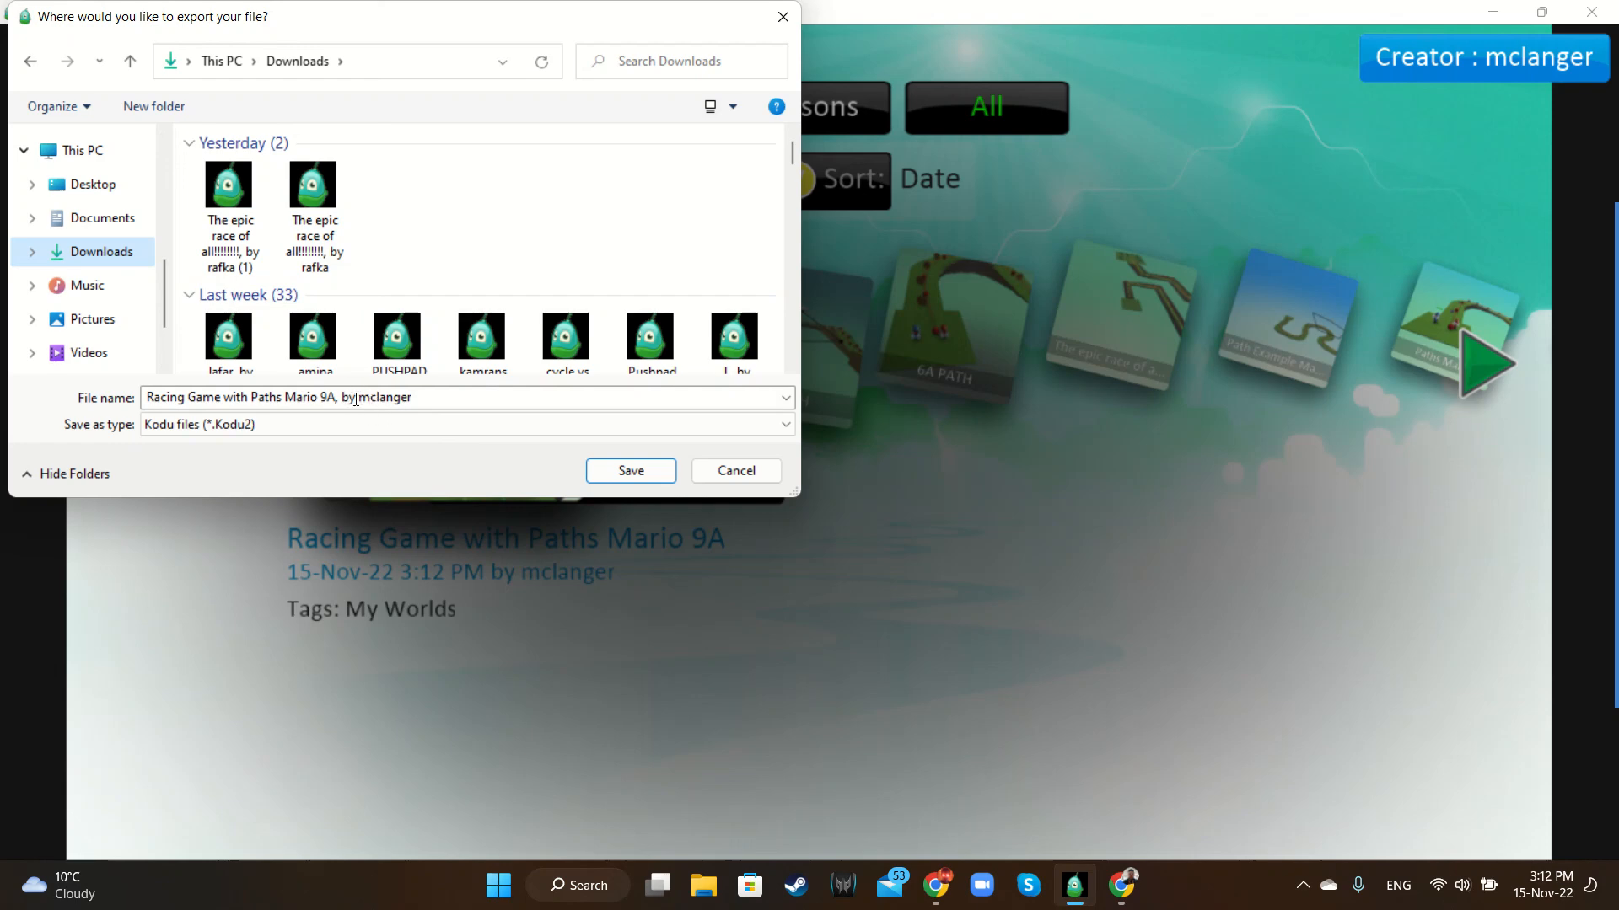
click(628, 470)
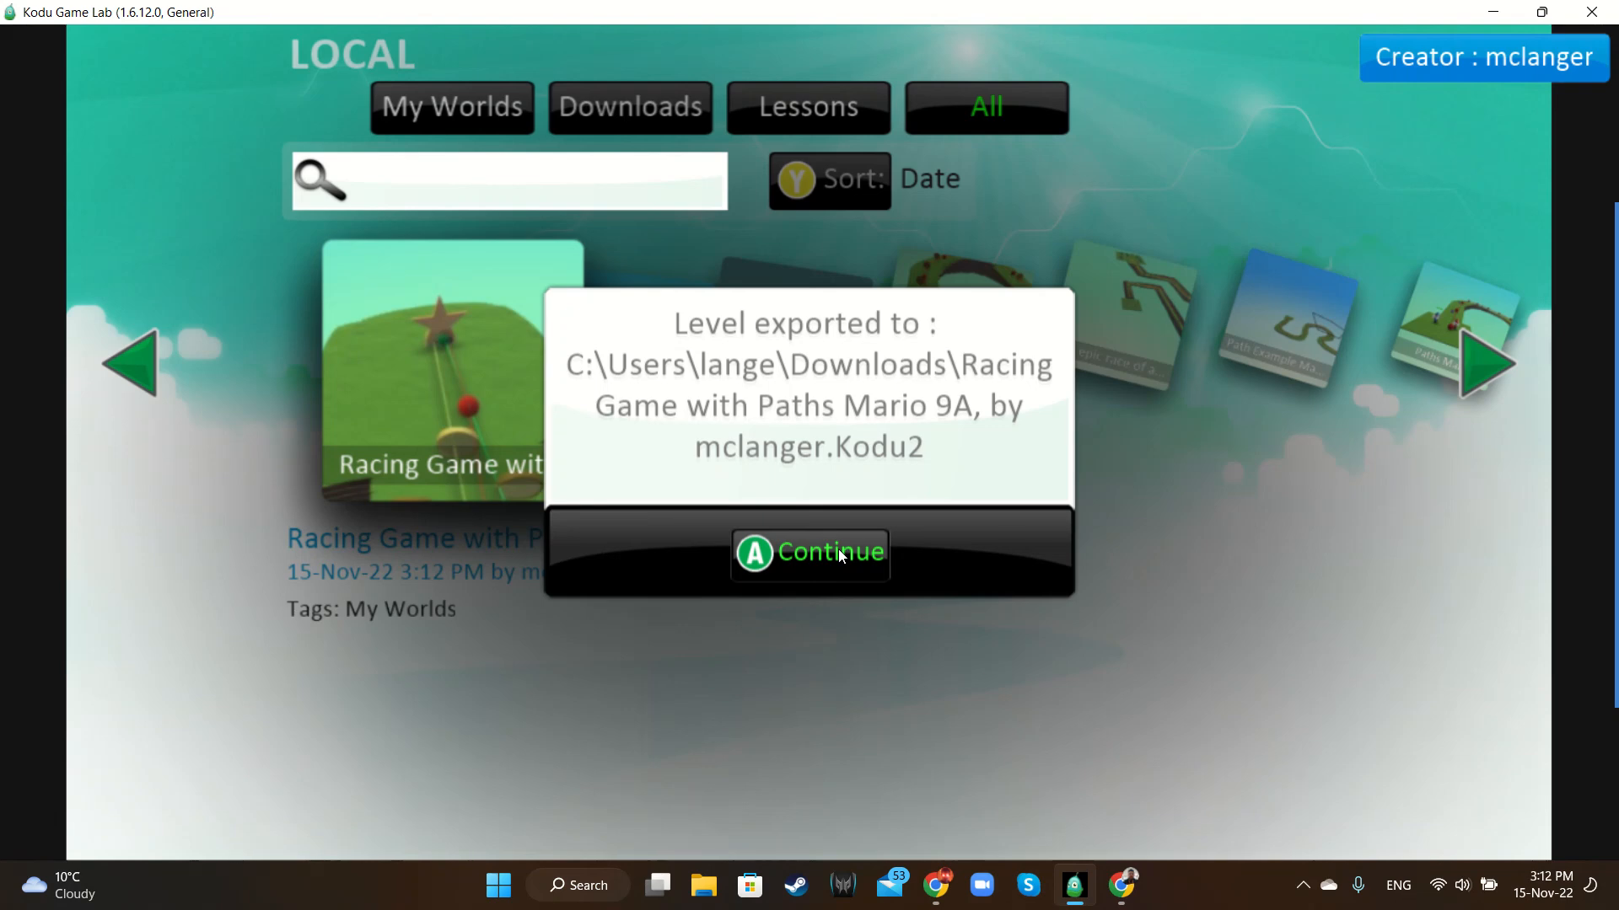
click(838, 548)
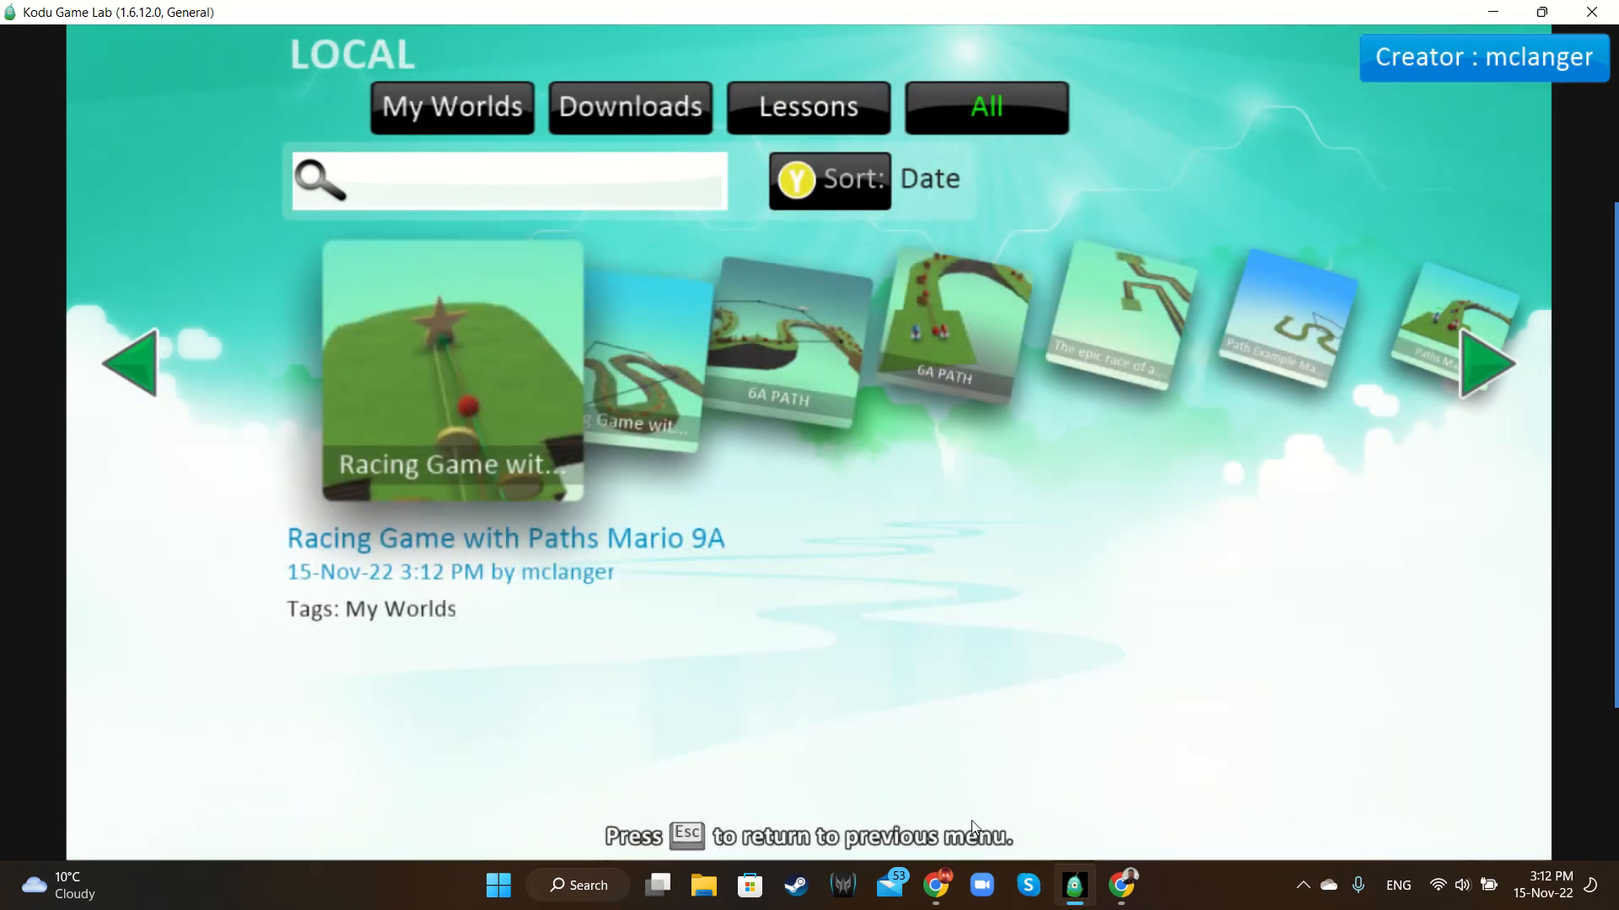
Switch to Chrome, review the Homework Lesson 6 assignment email in Outlook, open its assignment link and close the sign-in page
click(936, 885)
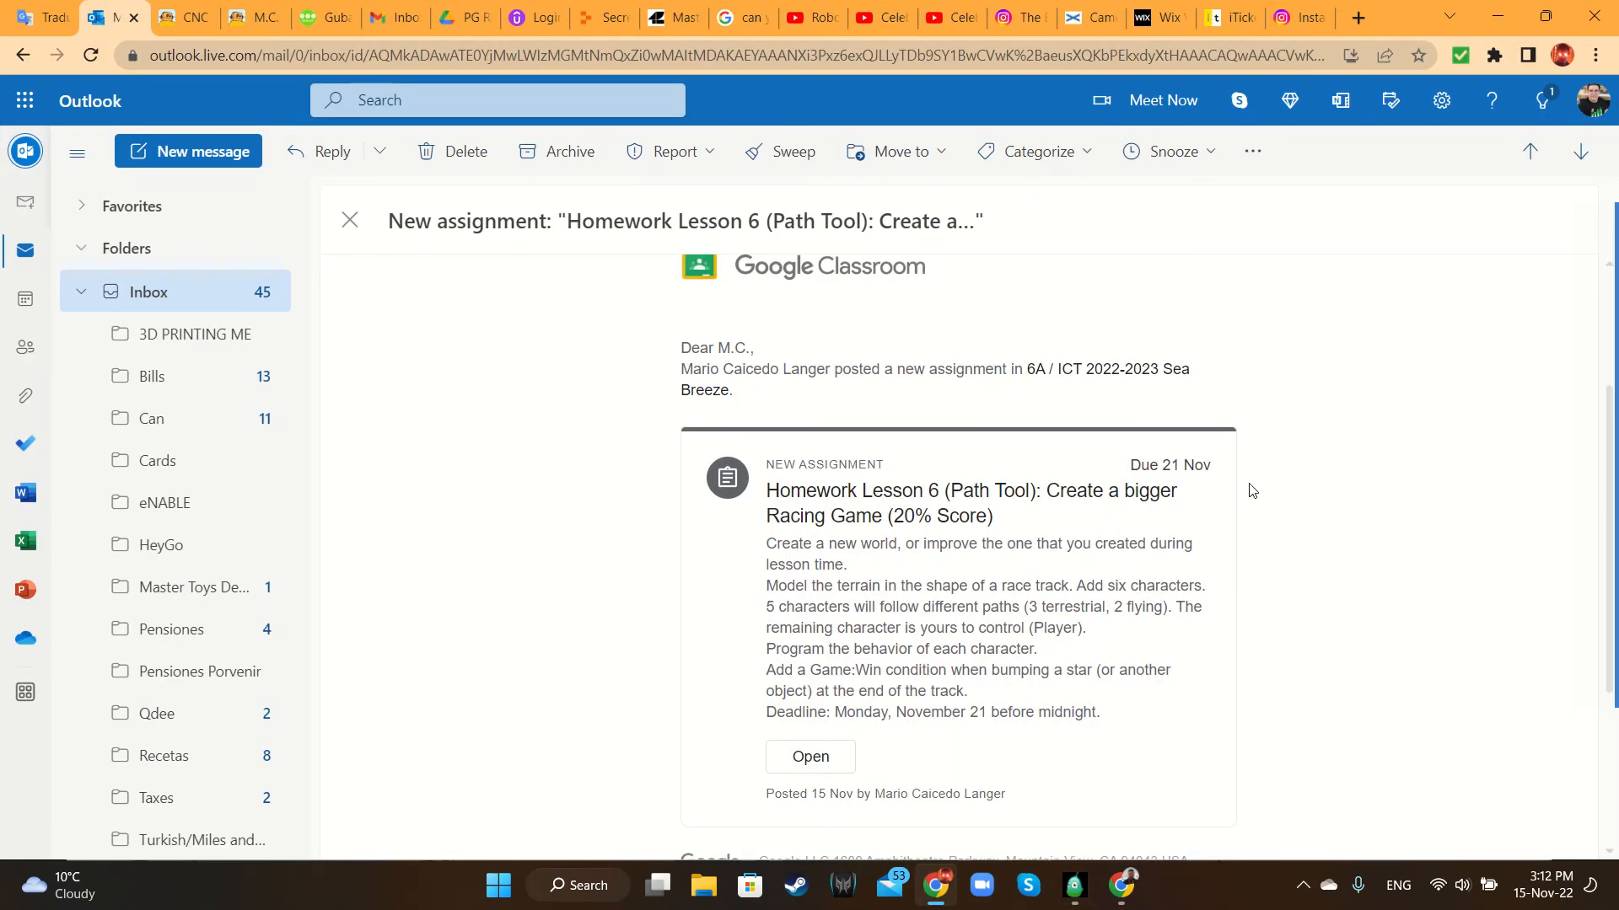
scroll(1217, 441, up, 3)
scroll(1087, 430, down, 3)
mouse_move(1613, 560)
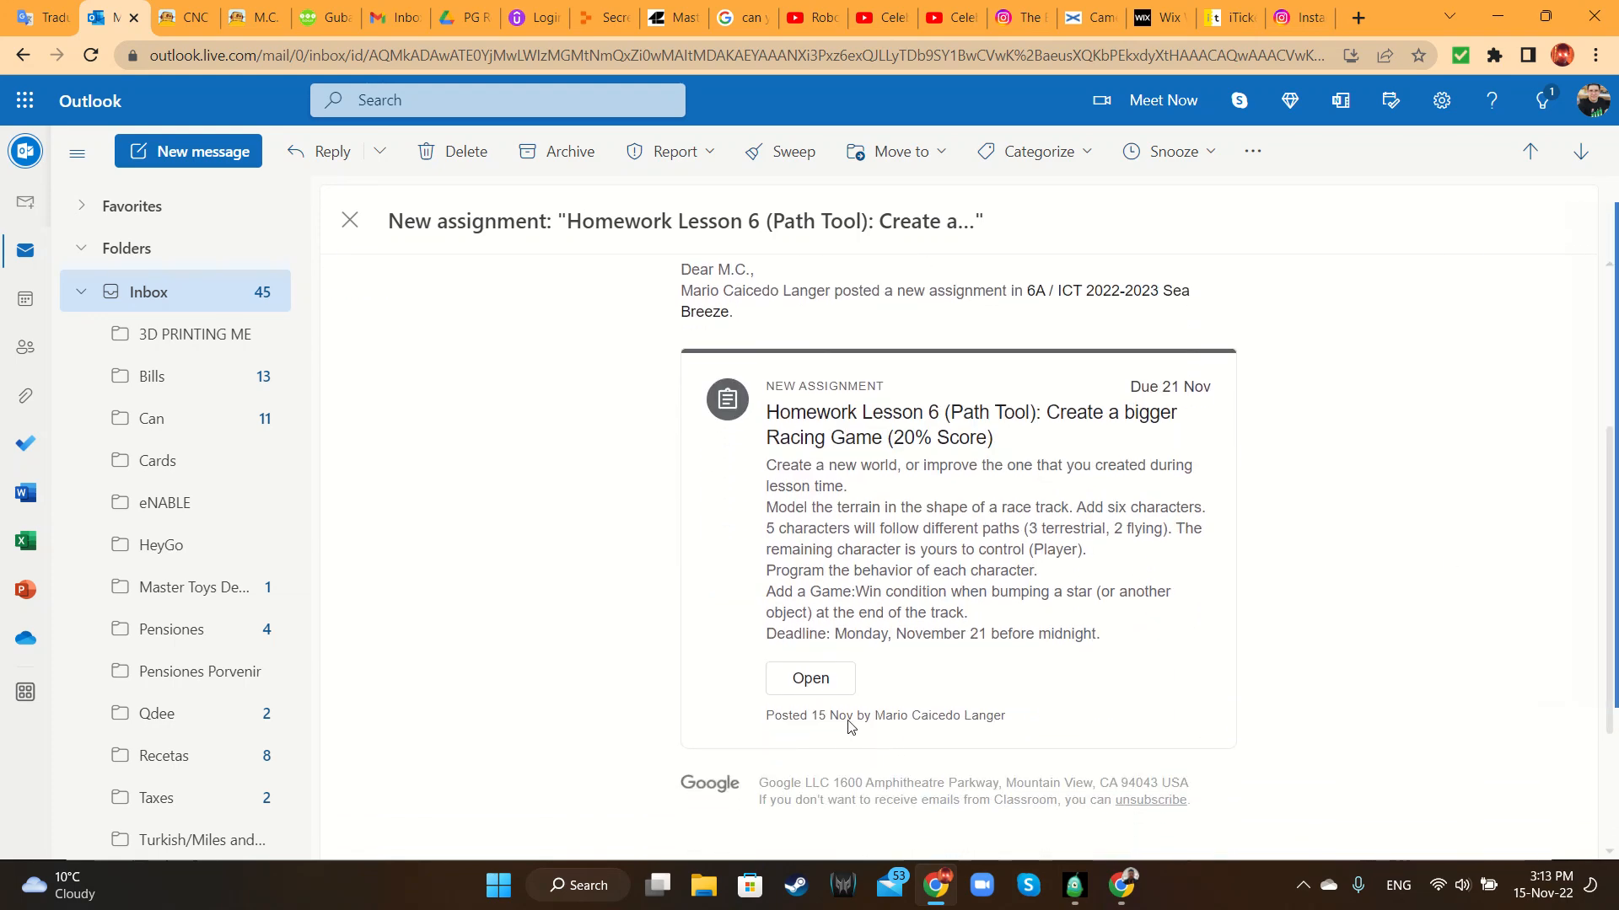
click(812, 679)
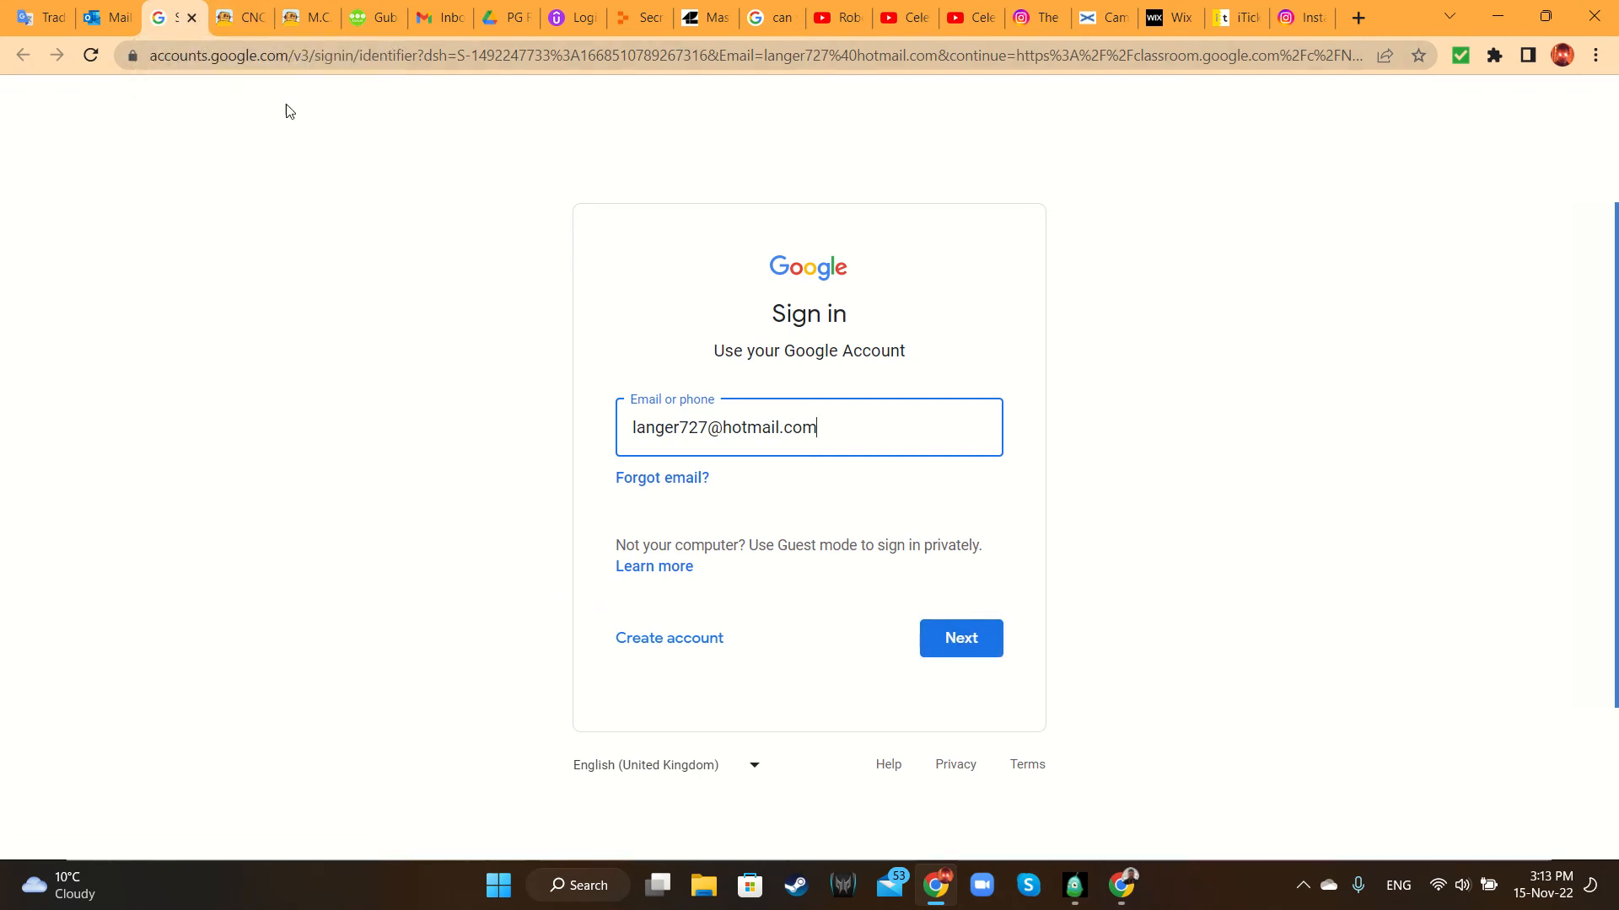
click(193, 17)
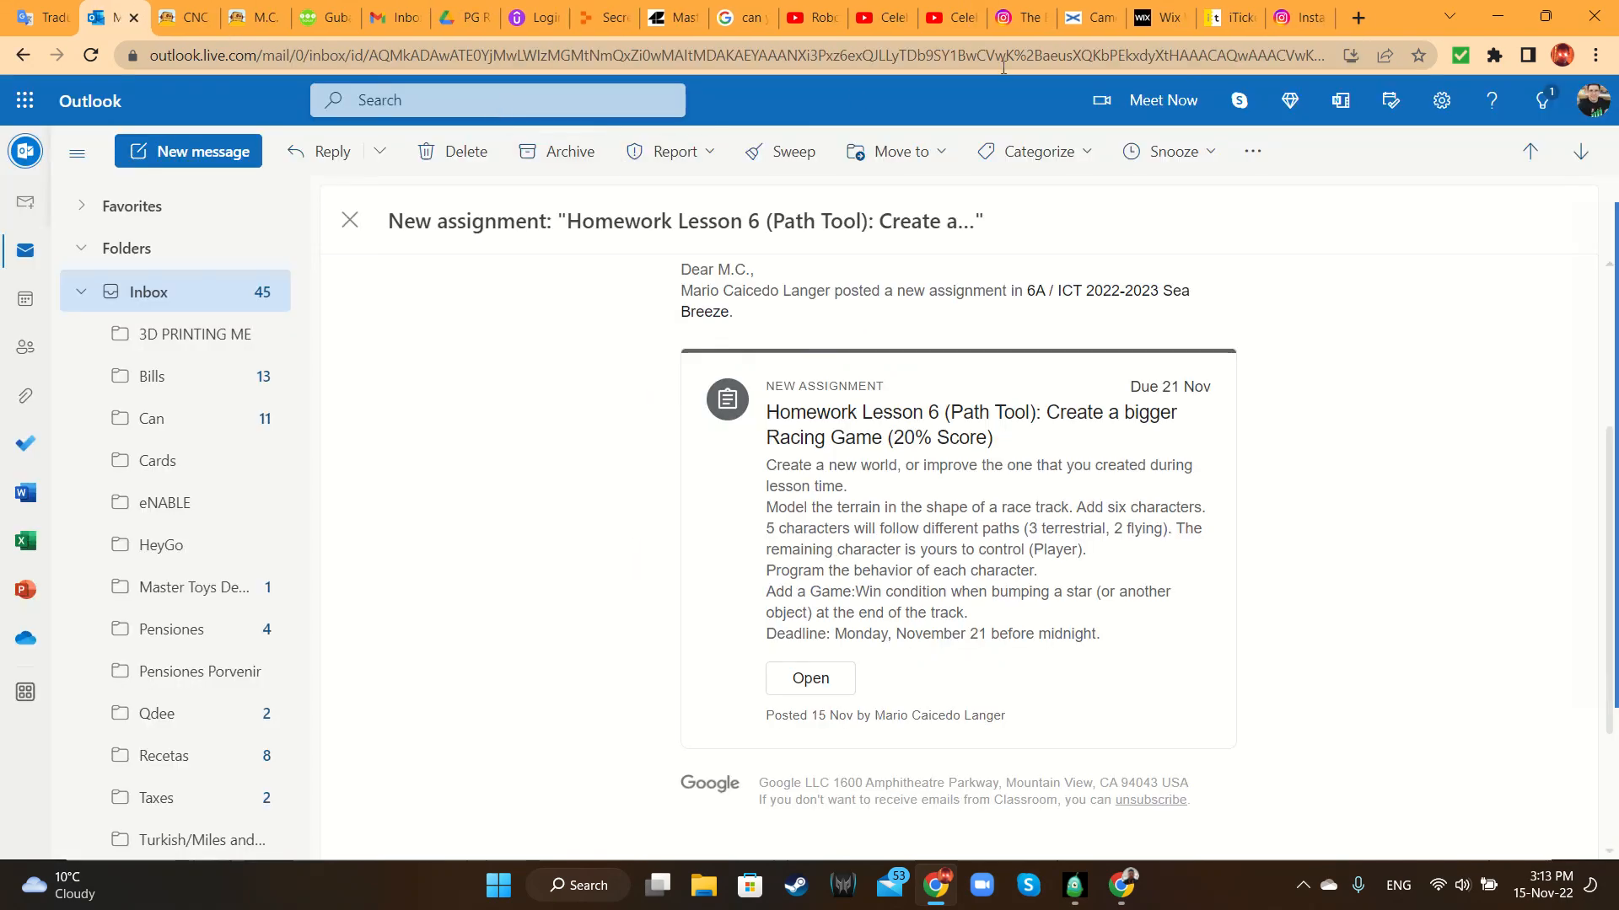
Go to Google Classroom from the Gmail account and open the Homework Lesson 6 assignment of class 6B / ICT 2022-2023
click(384, 12)
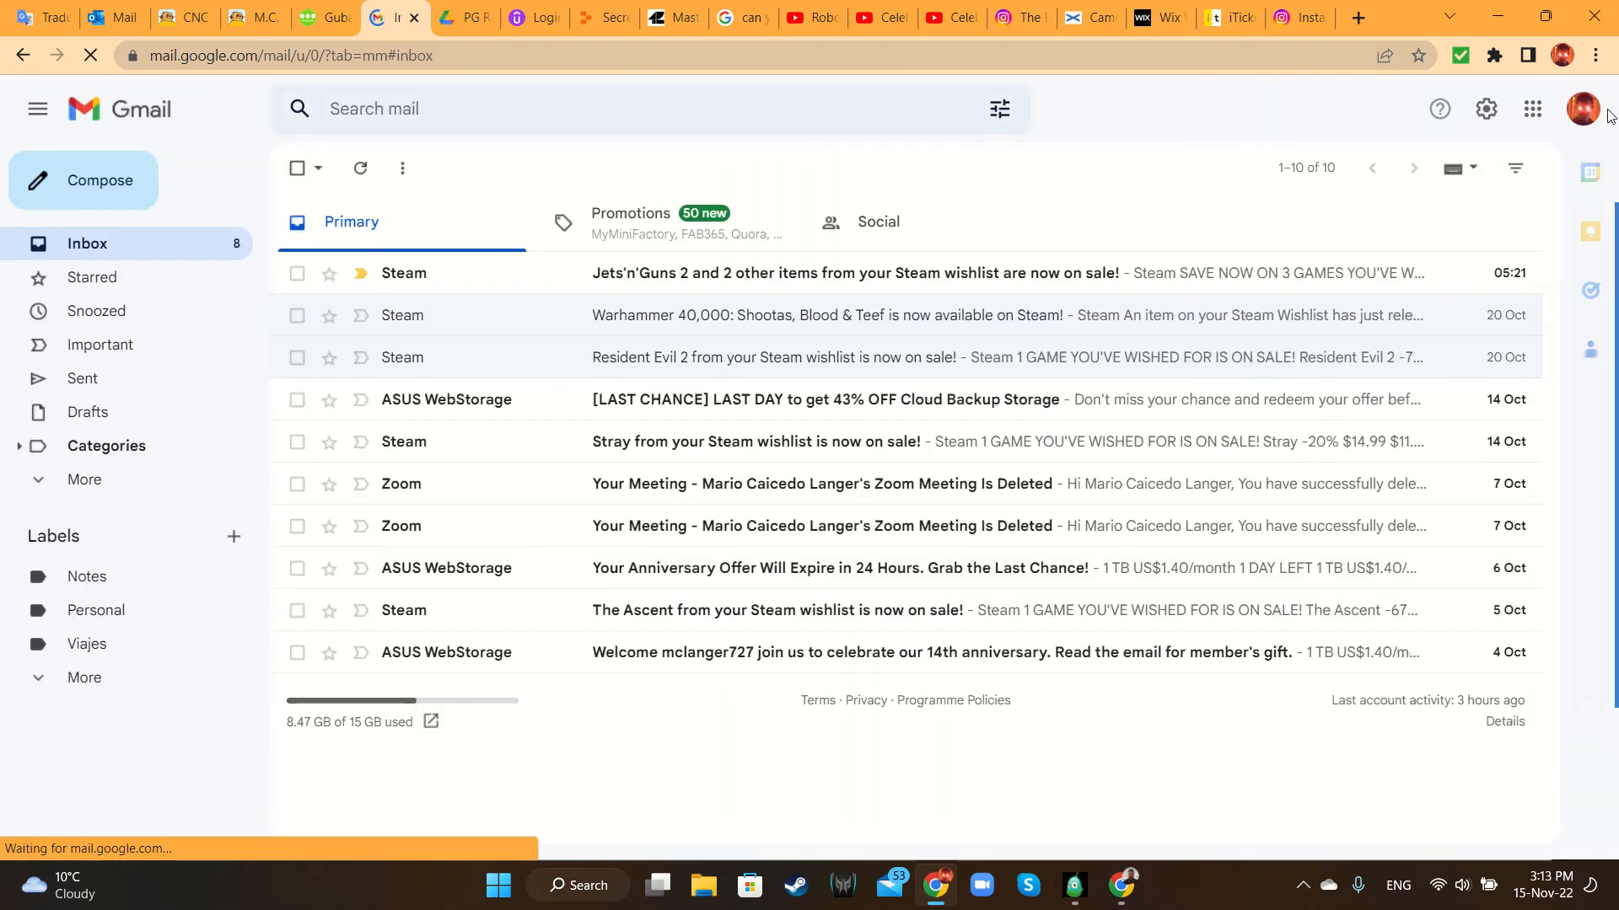
click(1532, 108)
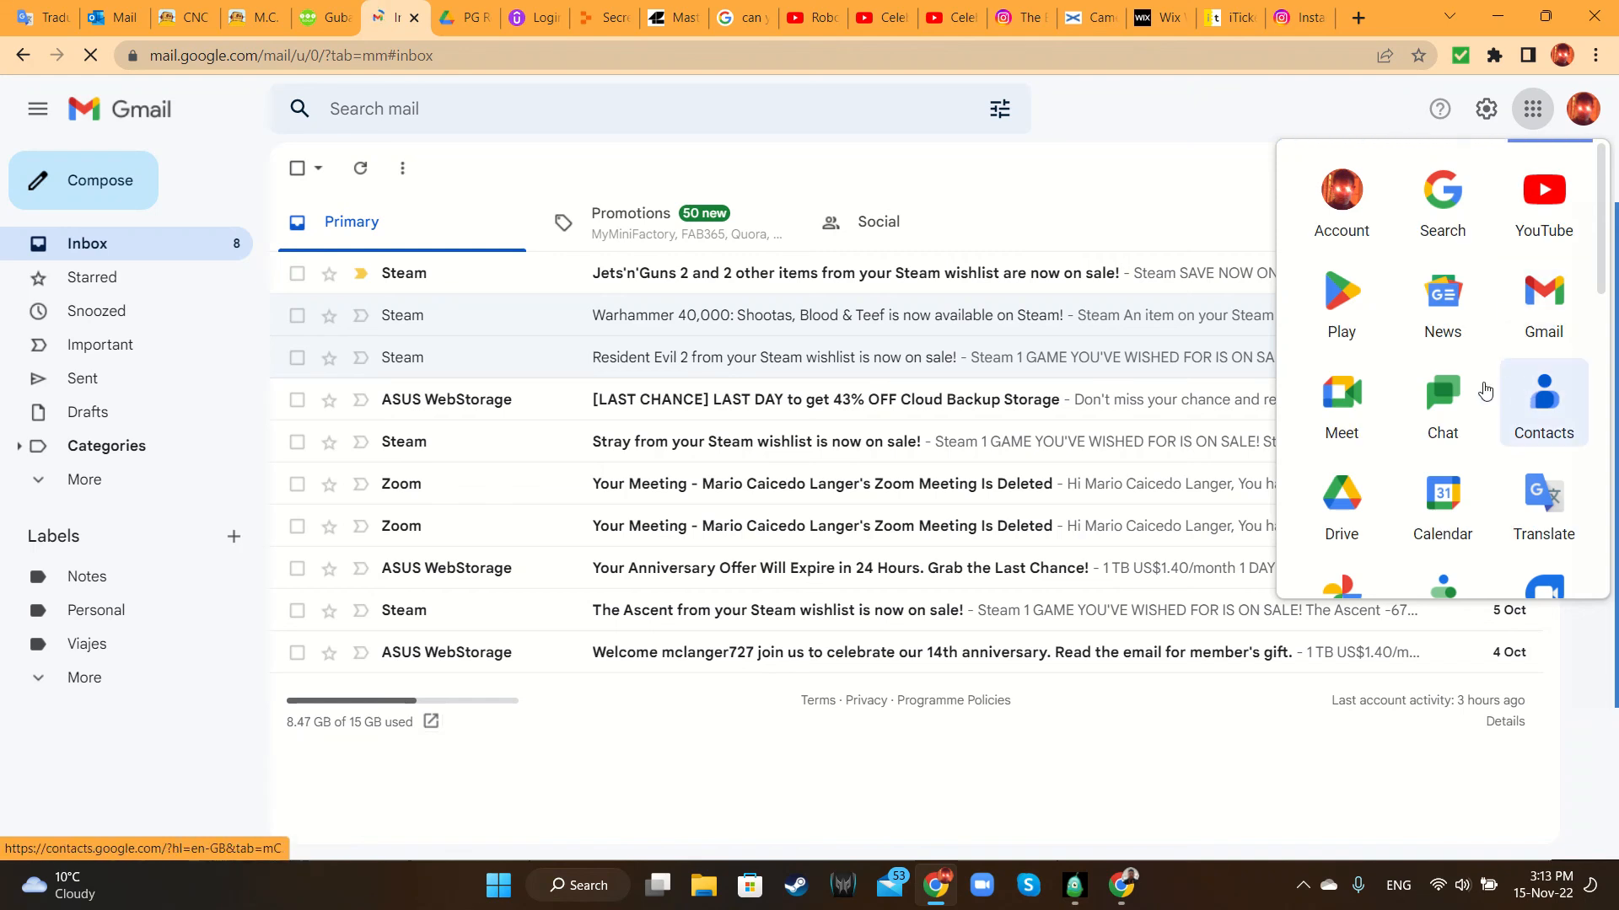
scroll(1445, 408, down, 5)
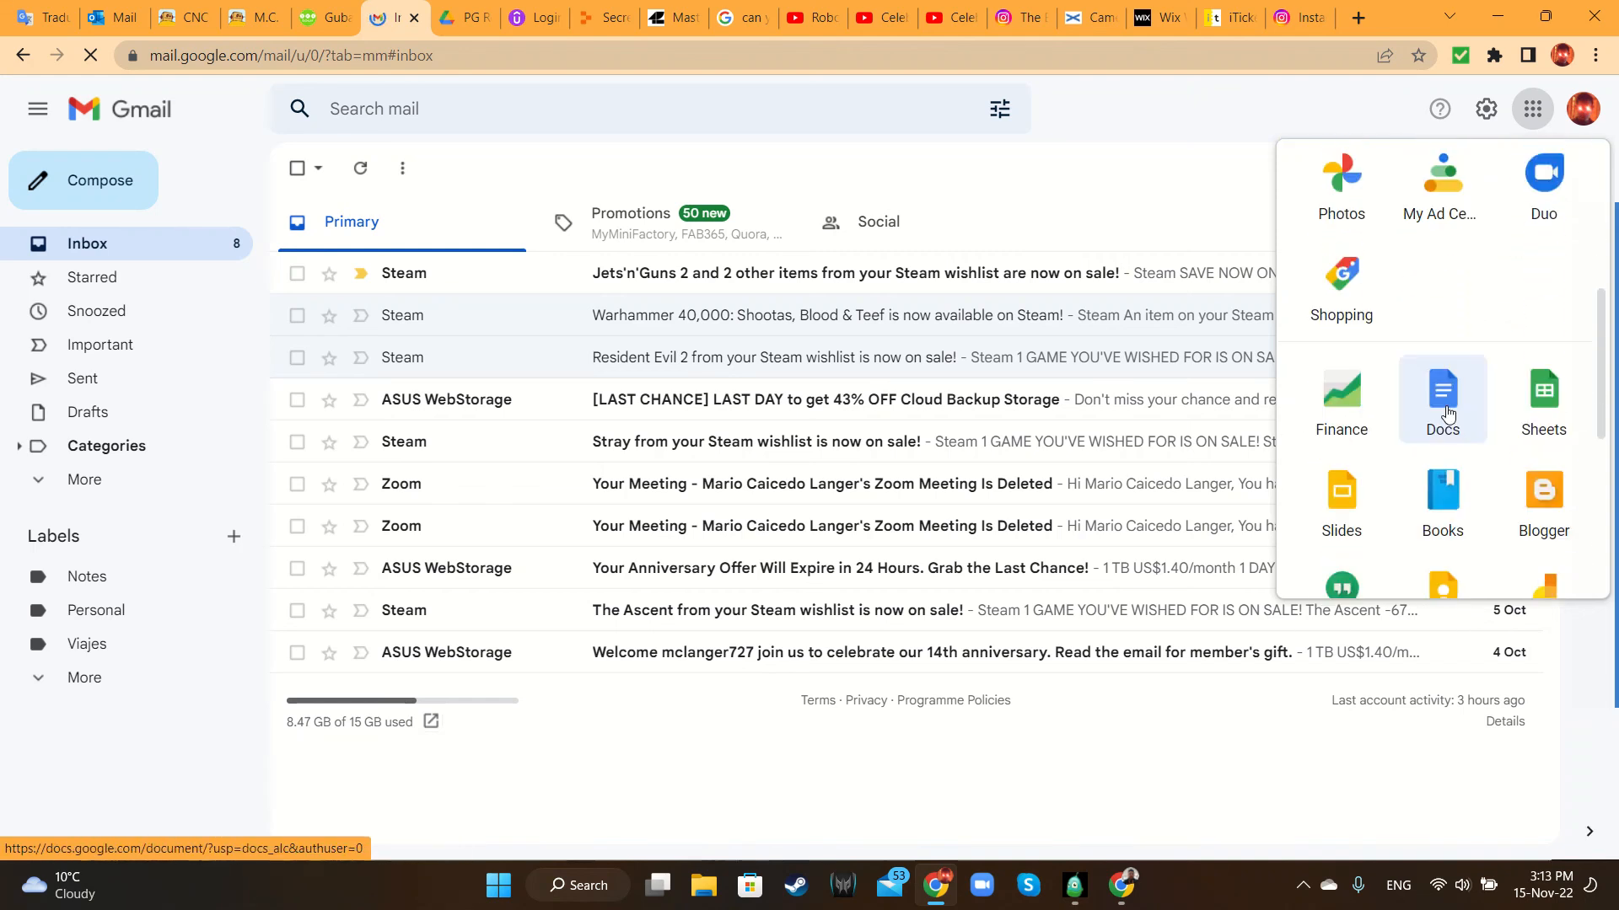
scroll(1447, 413, down, 2)
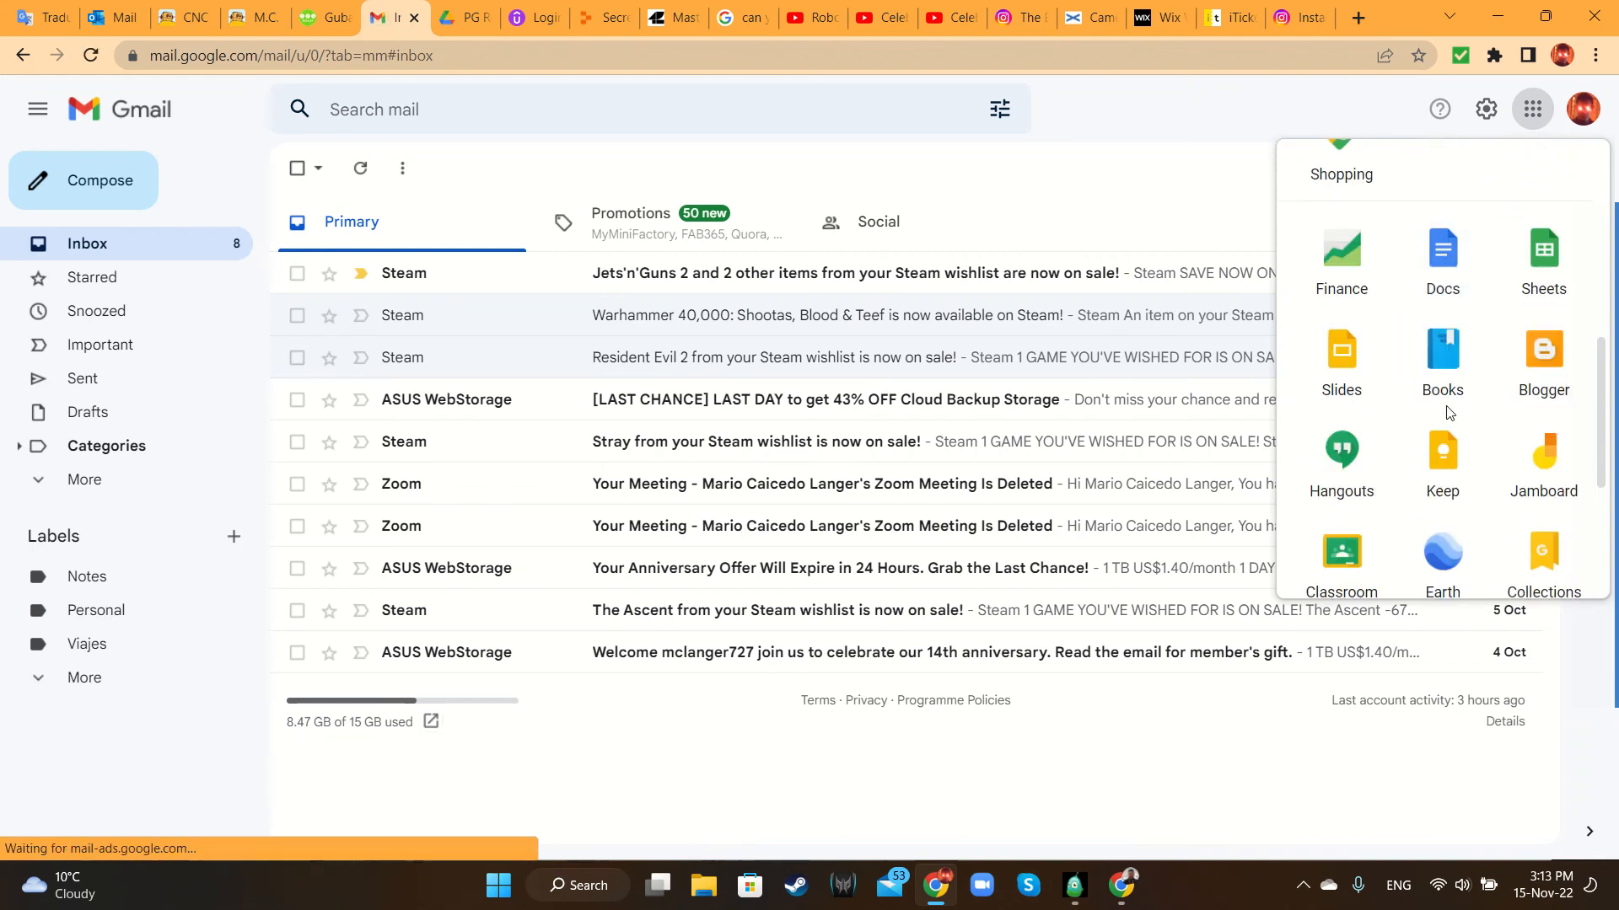
click(1341, 555)
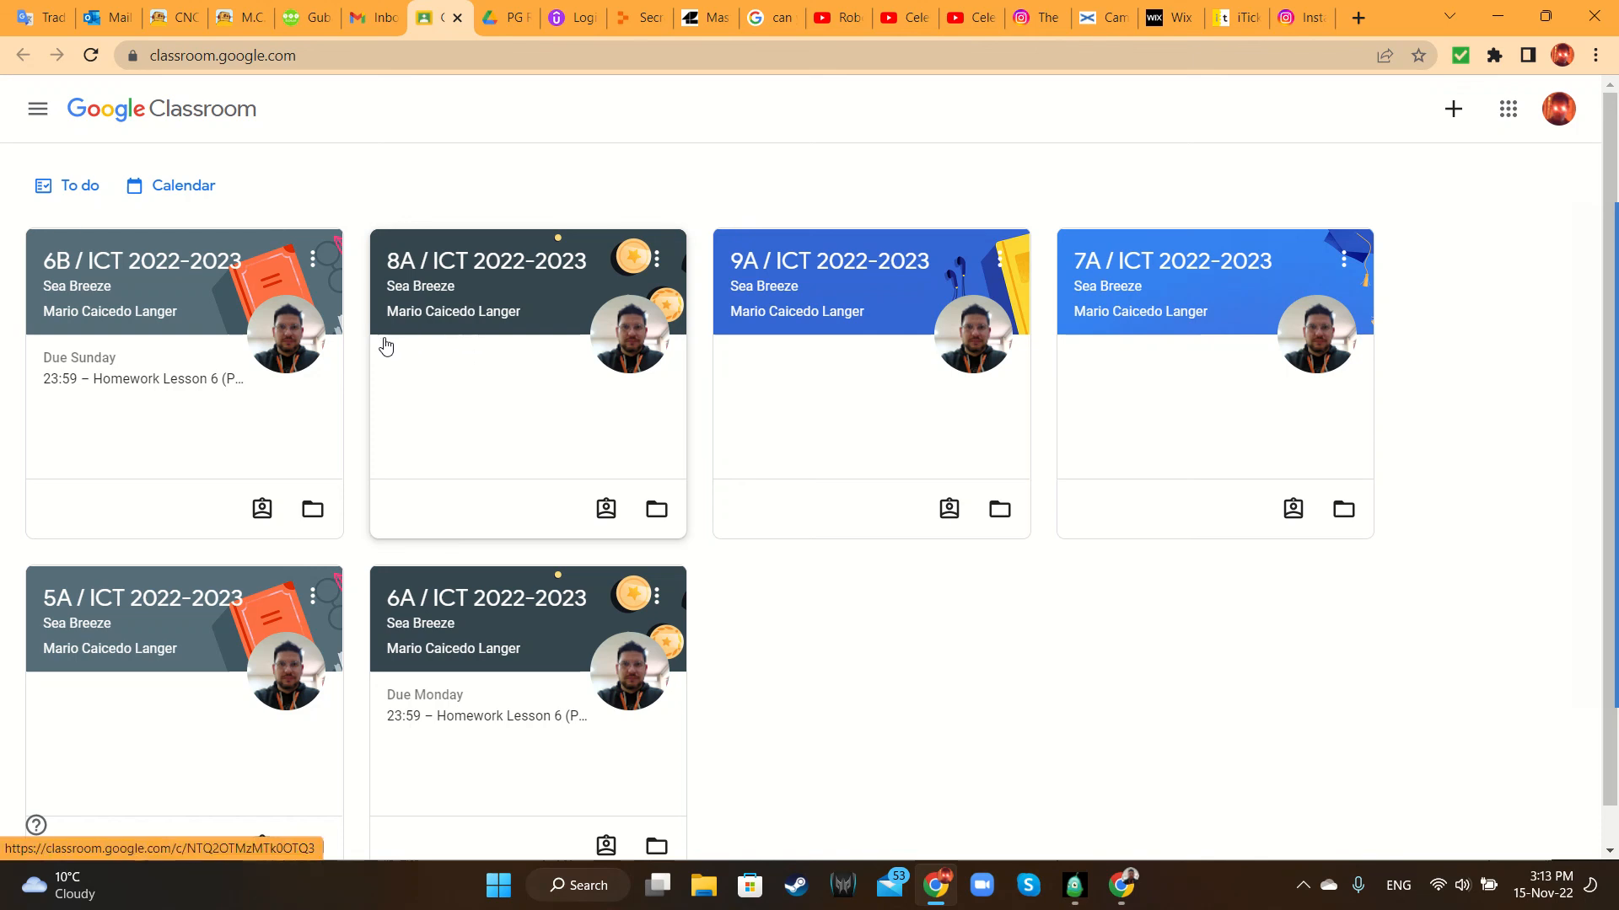
click(159, 381)
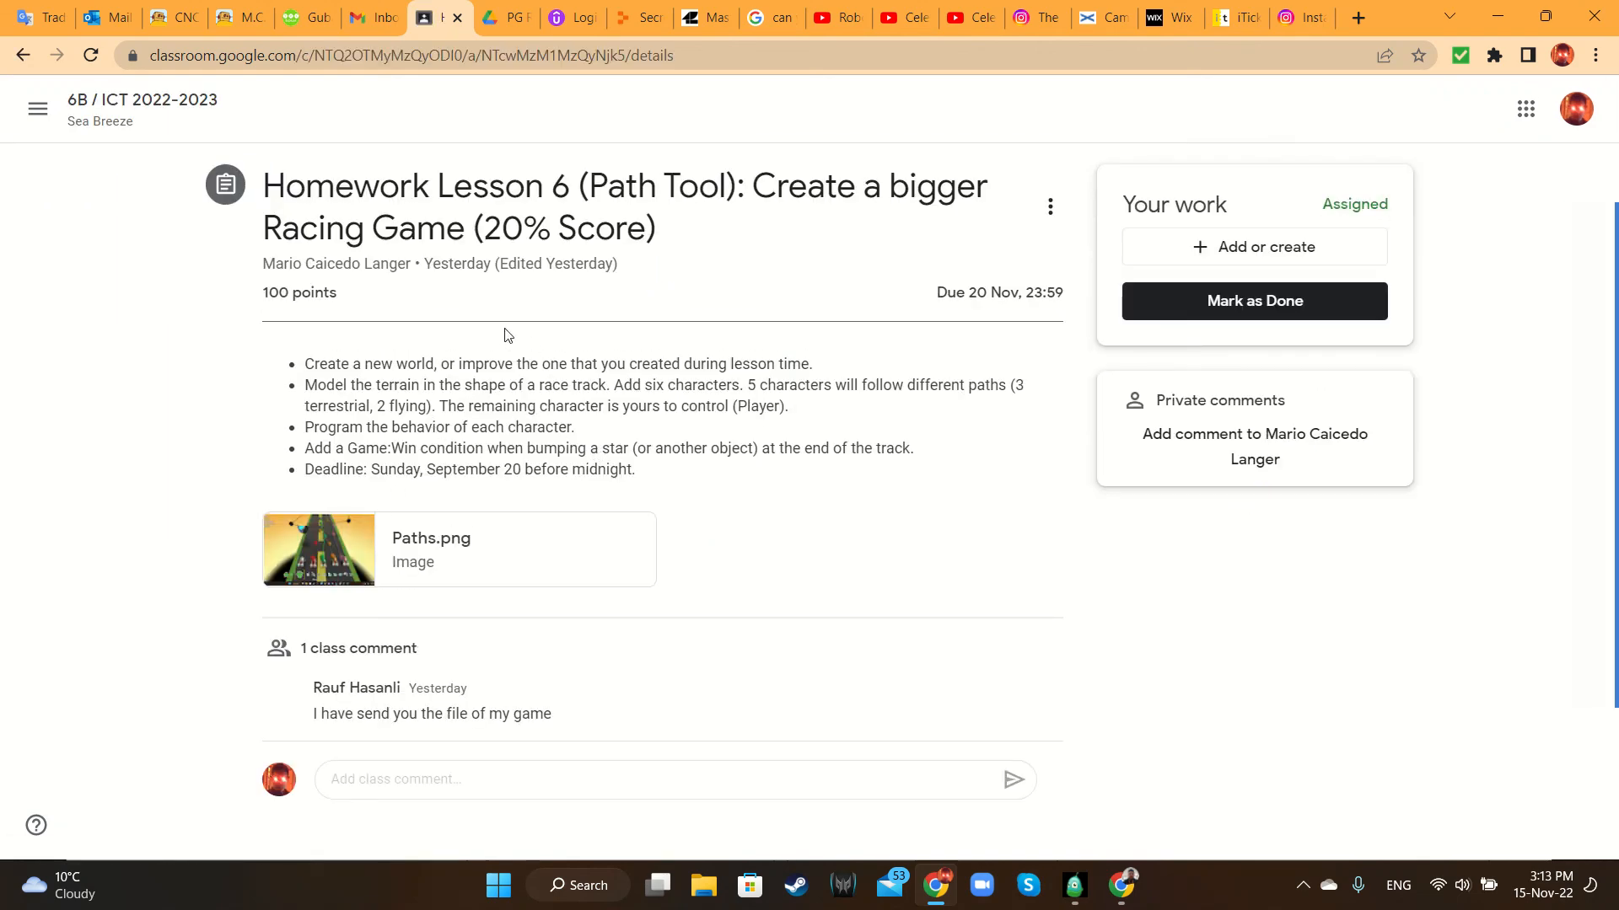
Attach the exported Kodu racing game file from Downloads to the homework assignment and hand in the work
click(1235, 246)
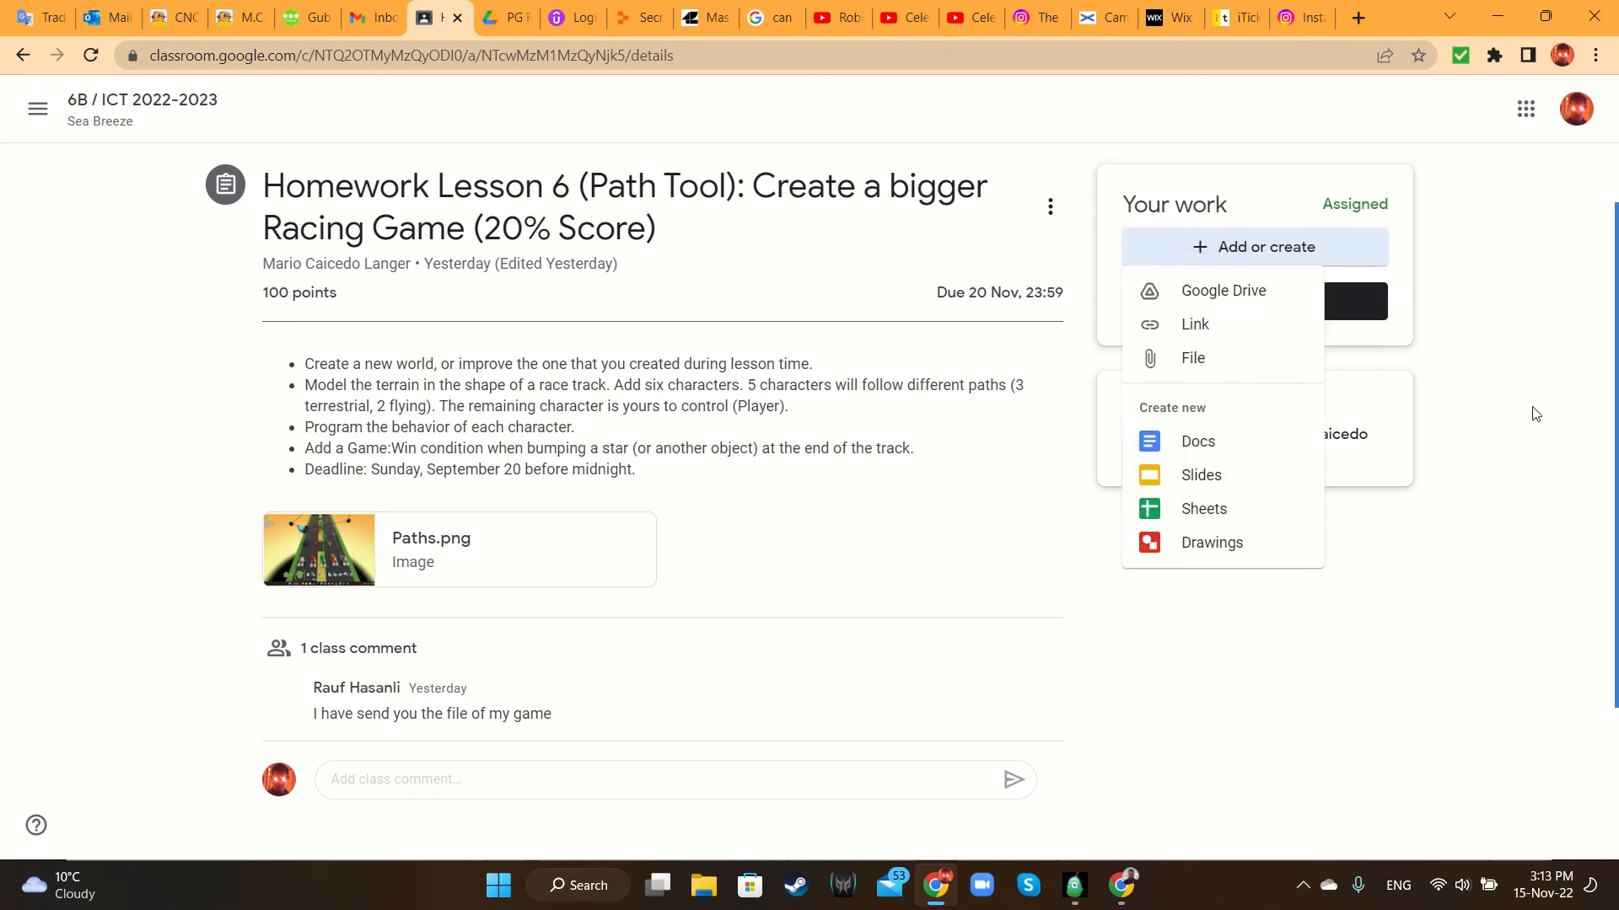
click(1209, 370)
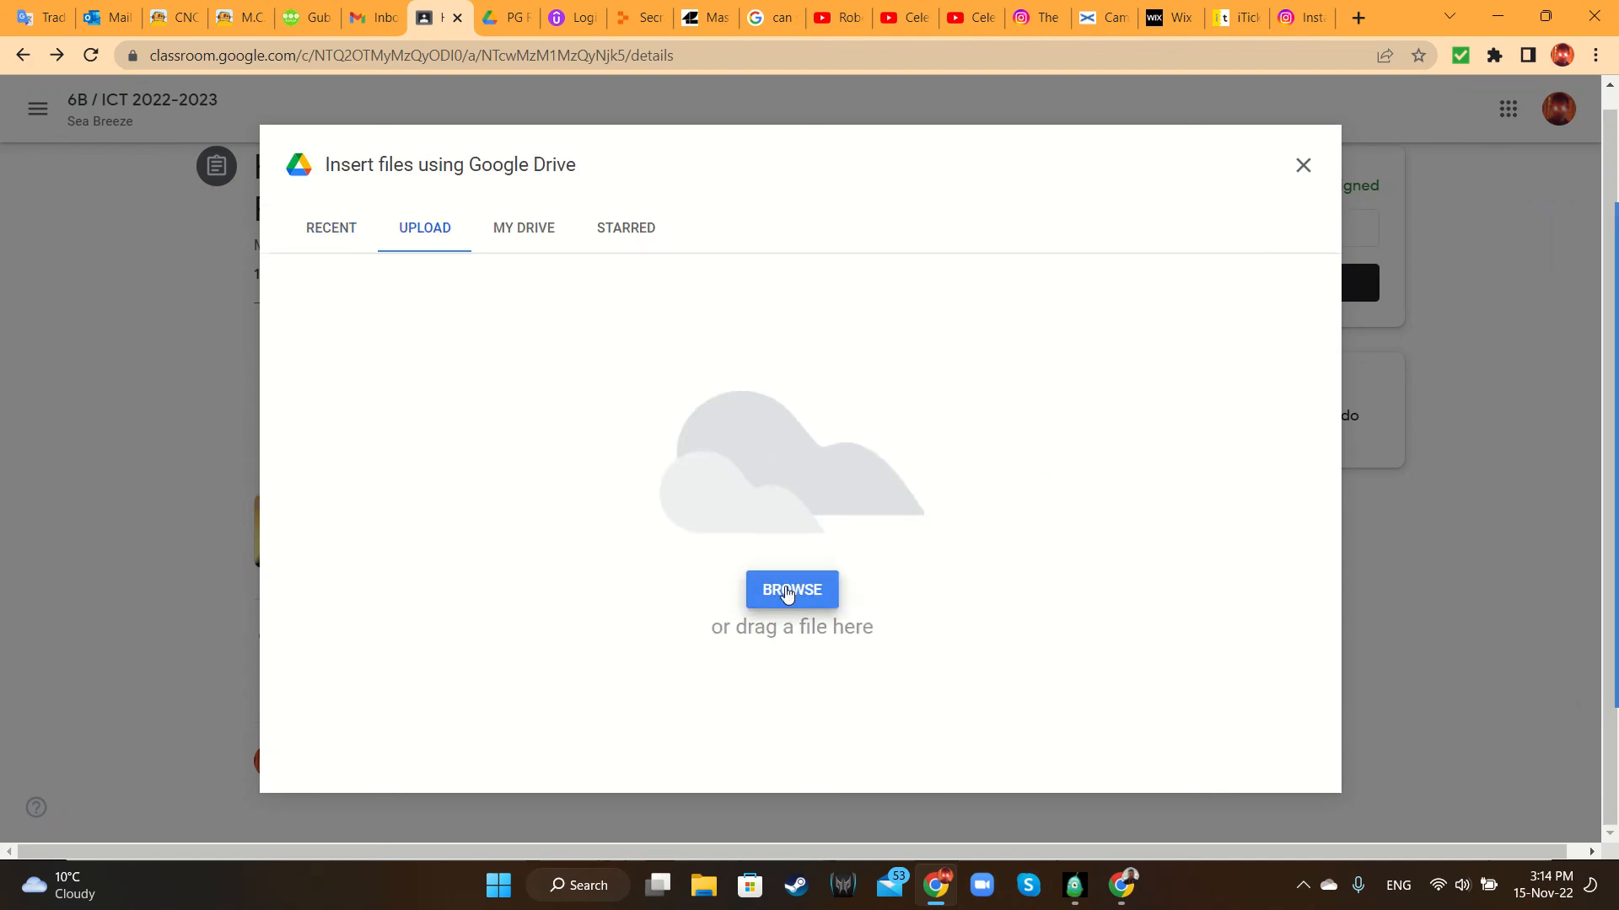
click(784, 593)
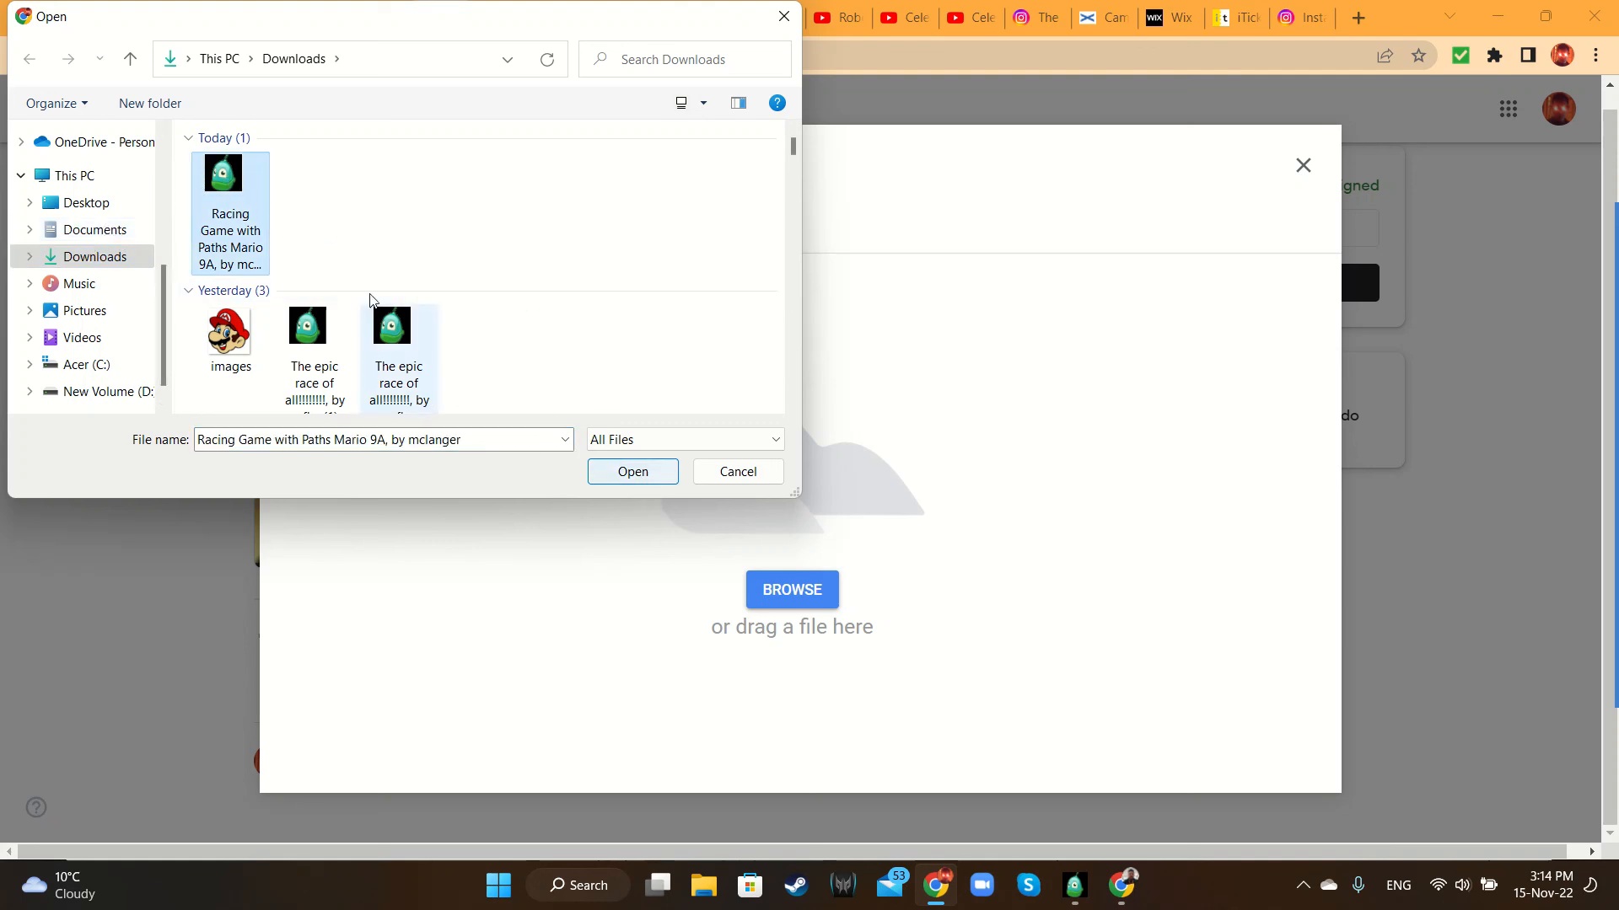
click(656, 472)
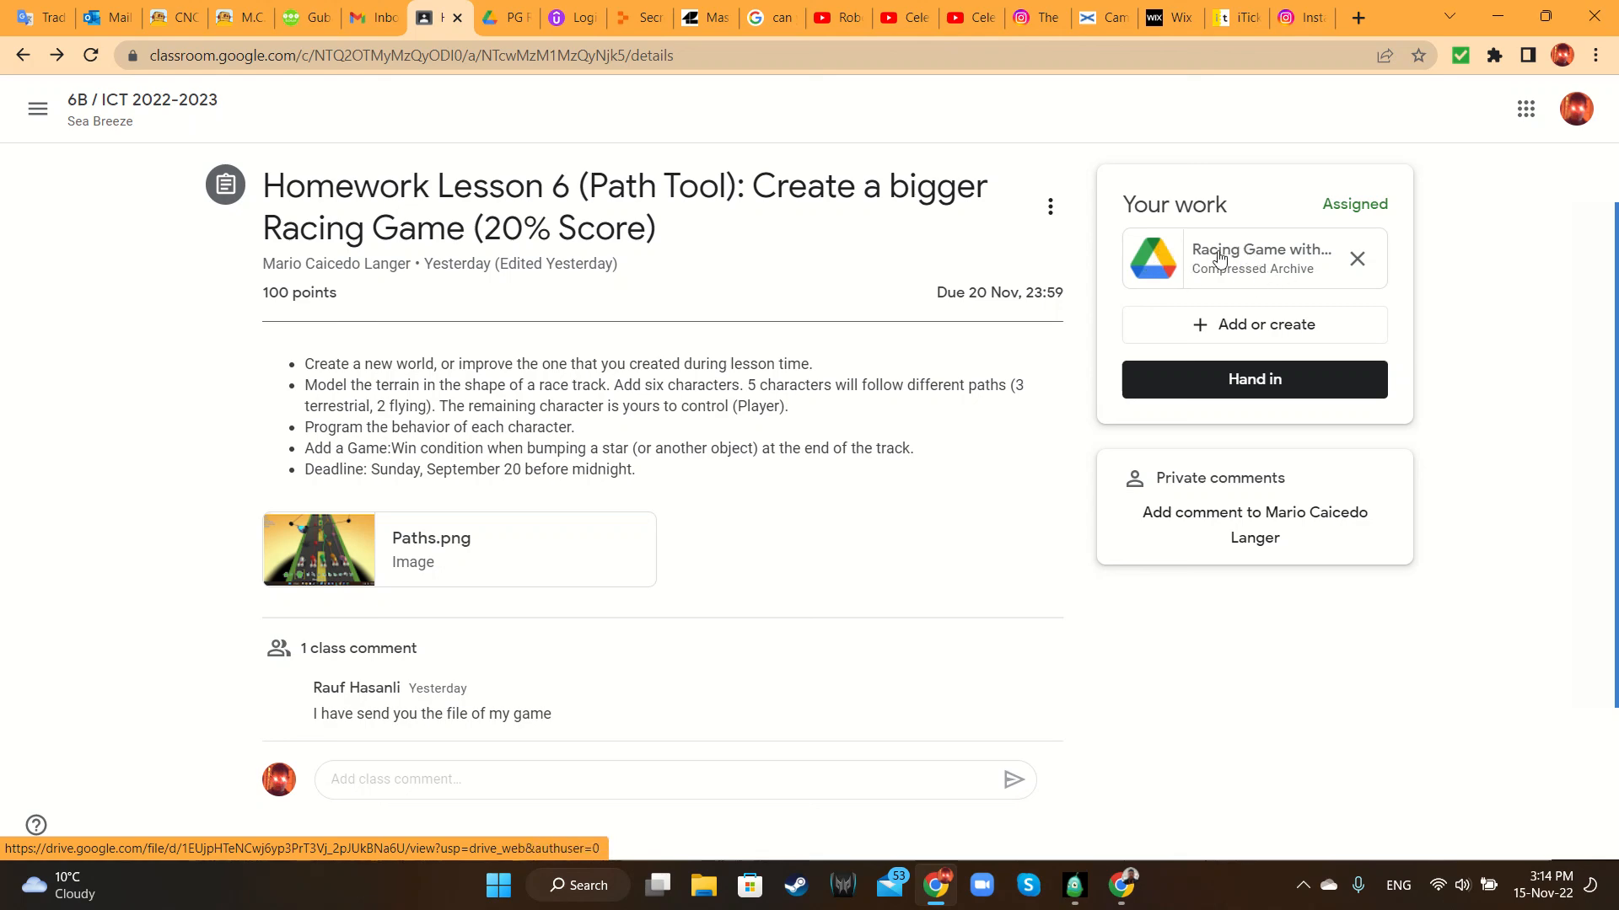
click(1252, 383)
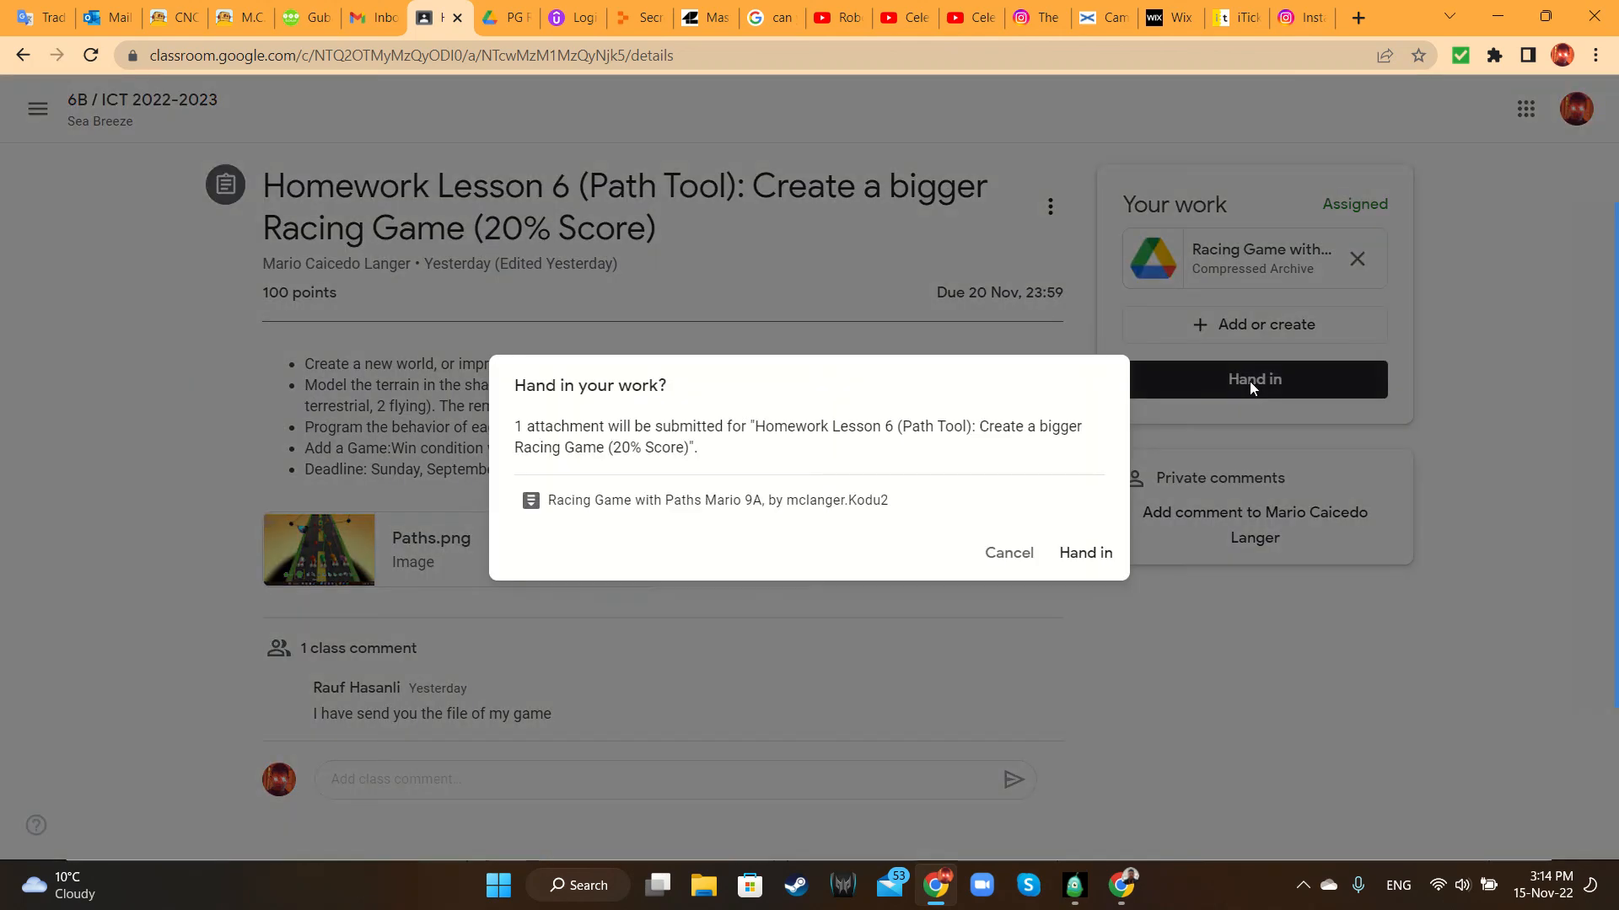
click(1081, 554)
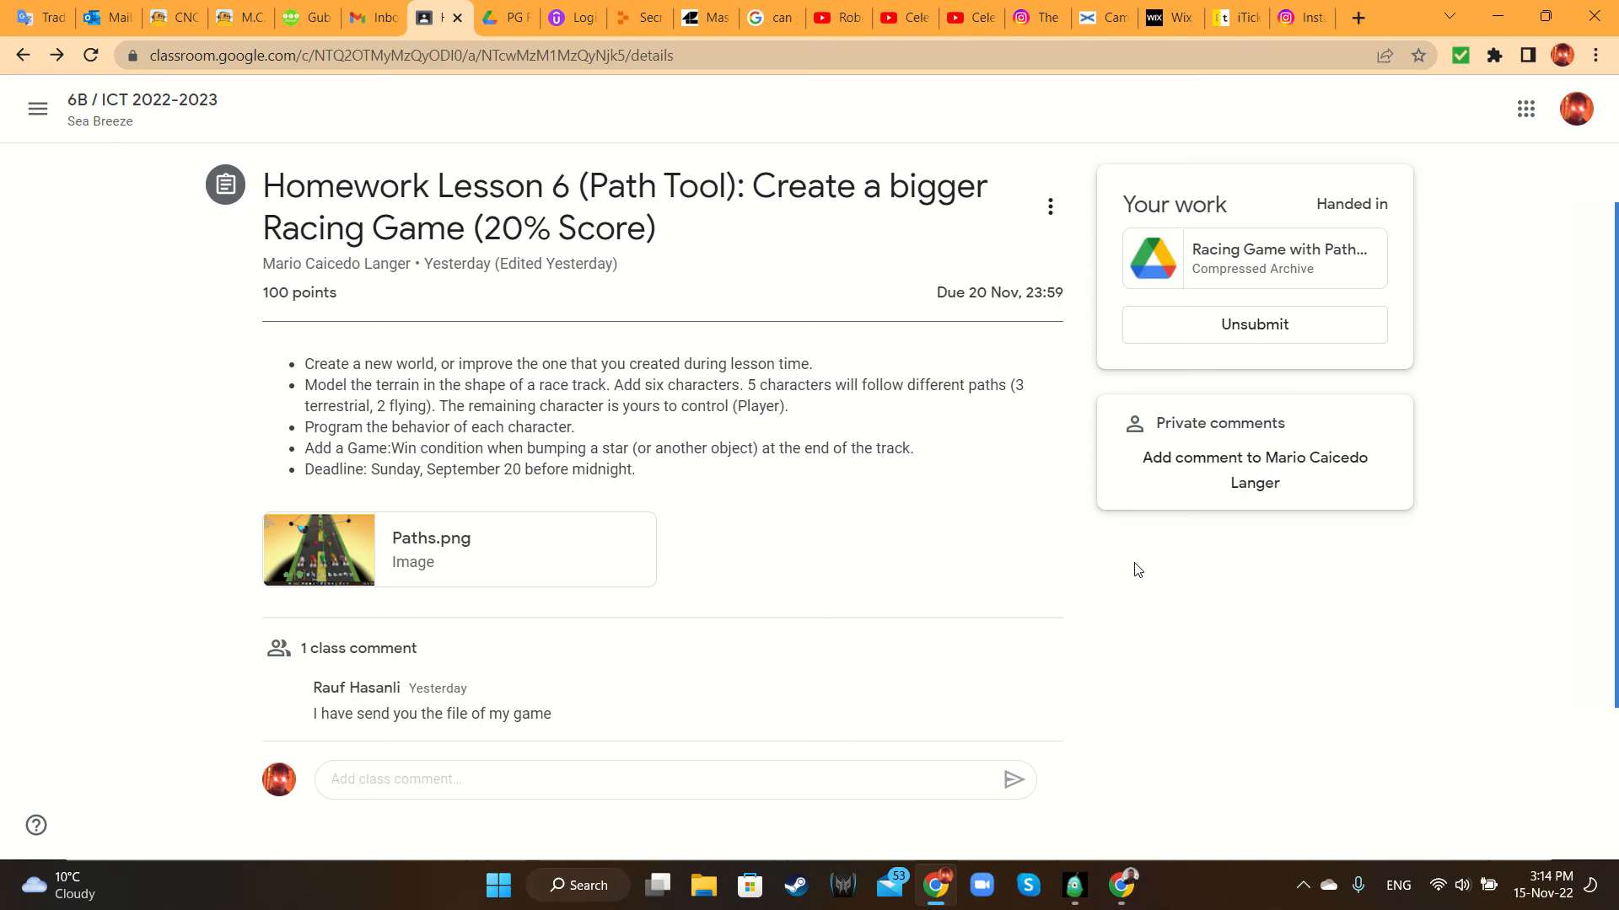
mouse_move(1606, 447)
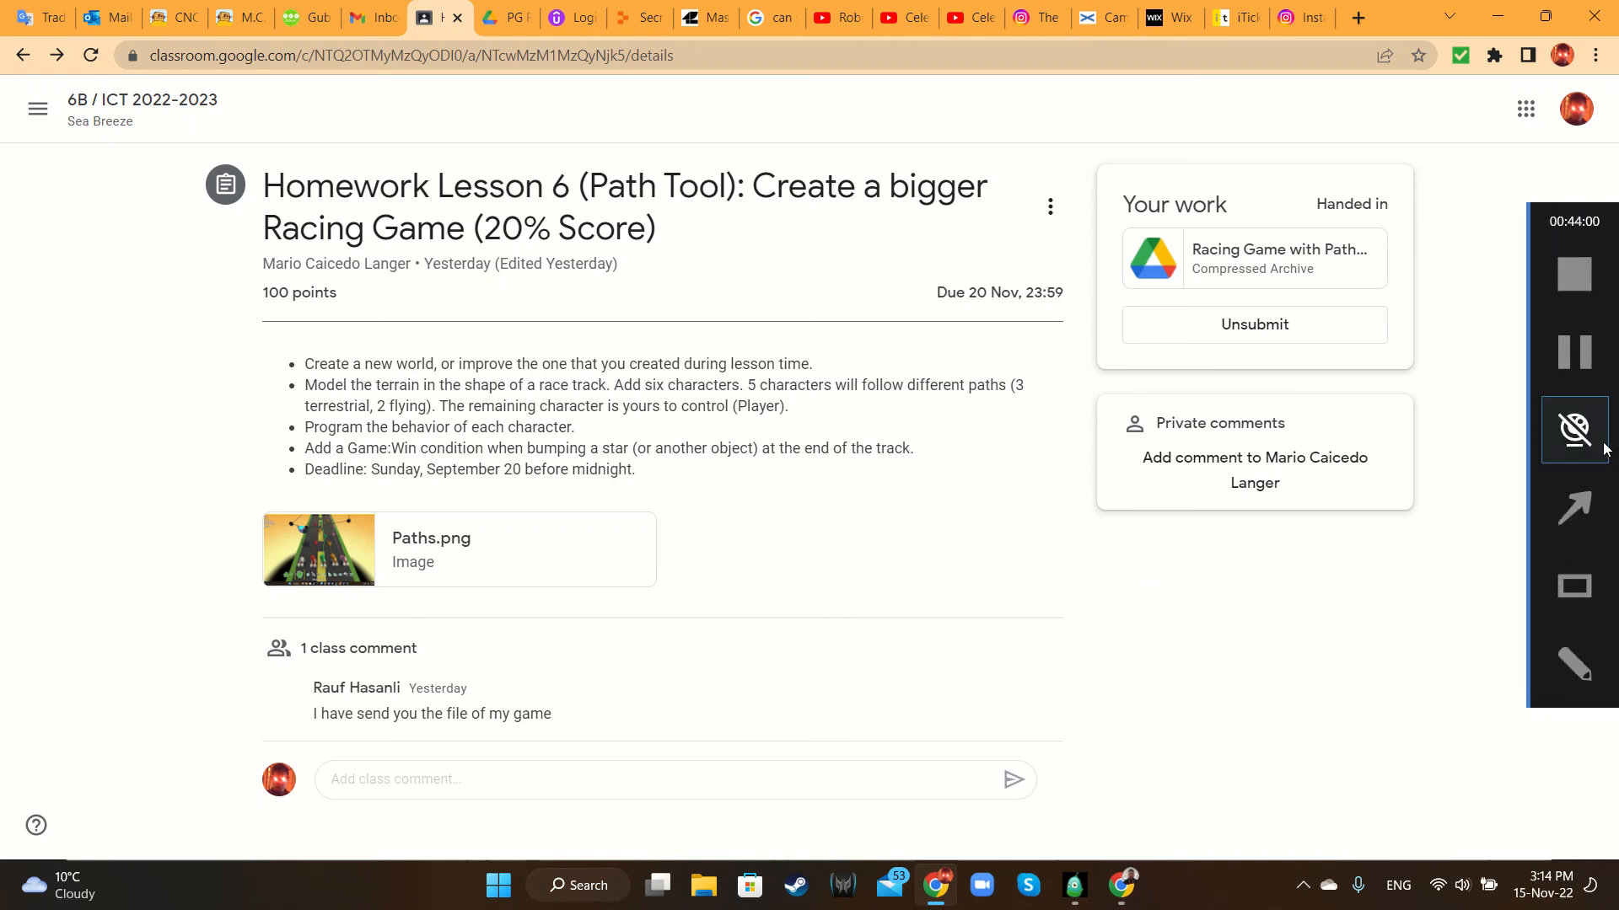